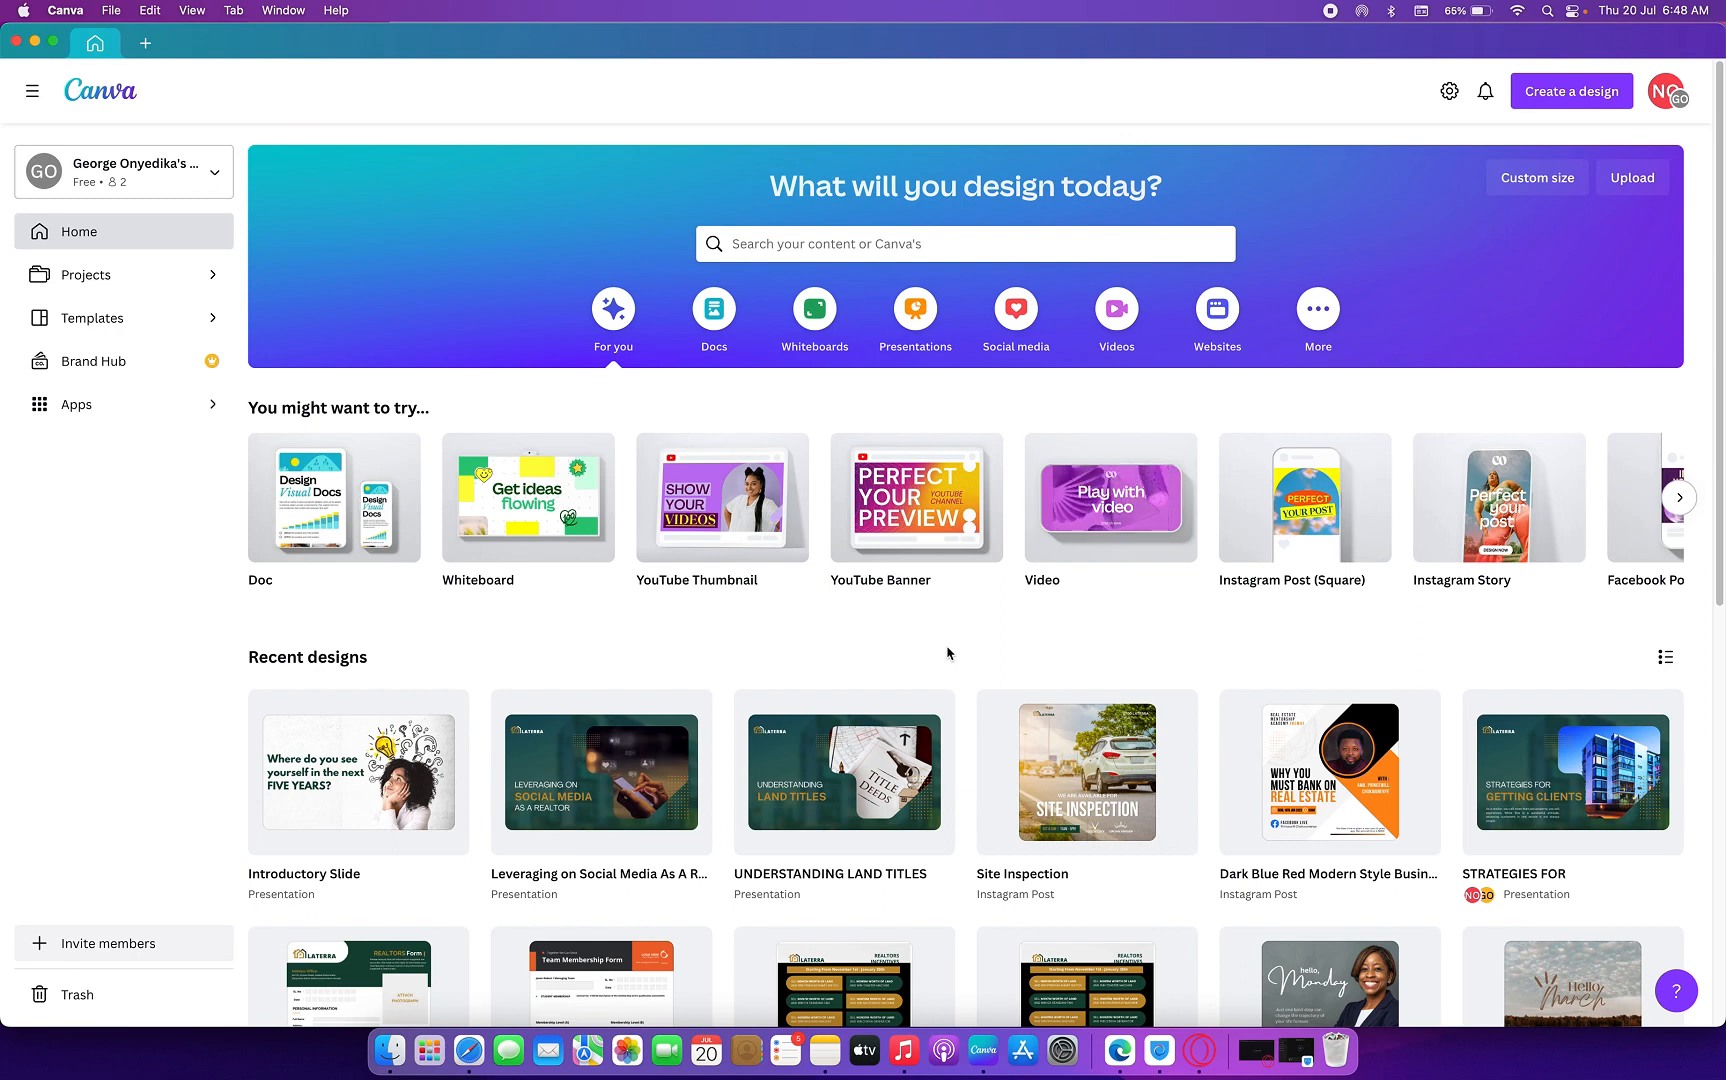
- In a new Safari tab, search for "amazon kdp cover calculator" and open Amazon's Print Cover Calculator and Templates page
{"action": "left_click", "coordinate": [476, 1055]}
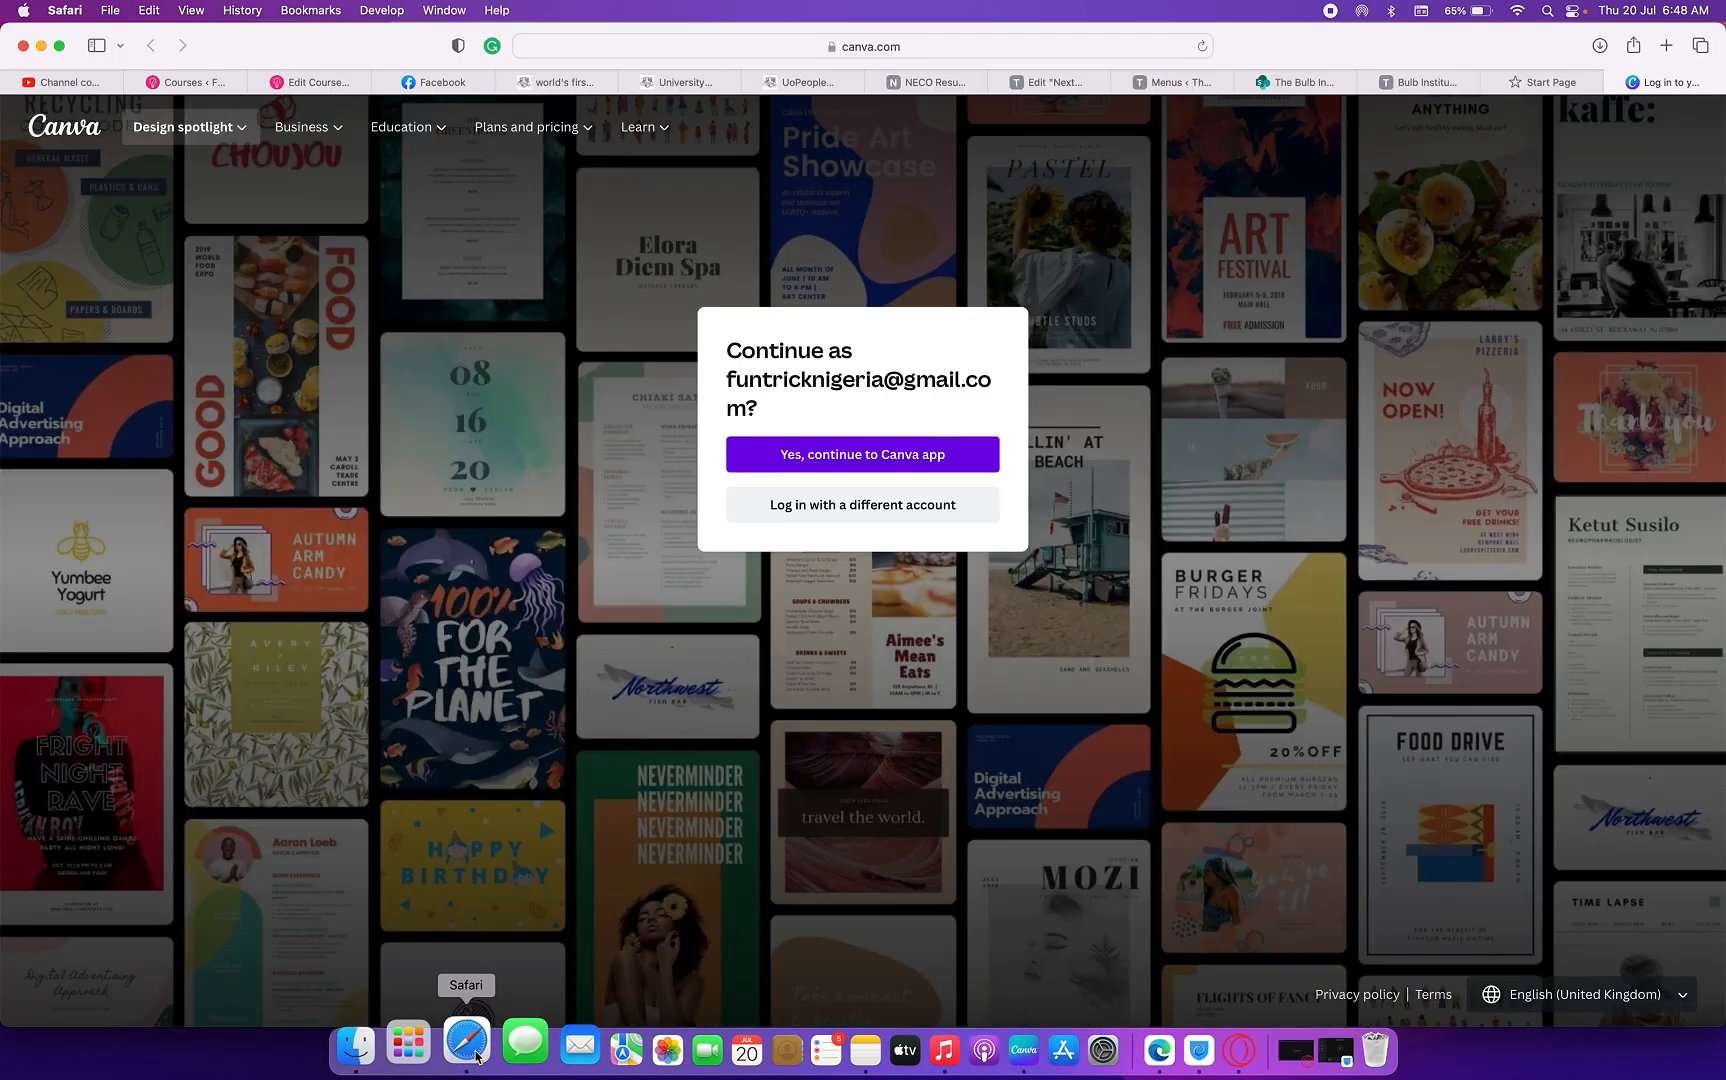
{"action": "left_click", "coordinate": [1666, 46]}
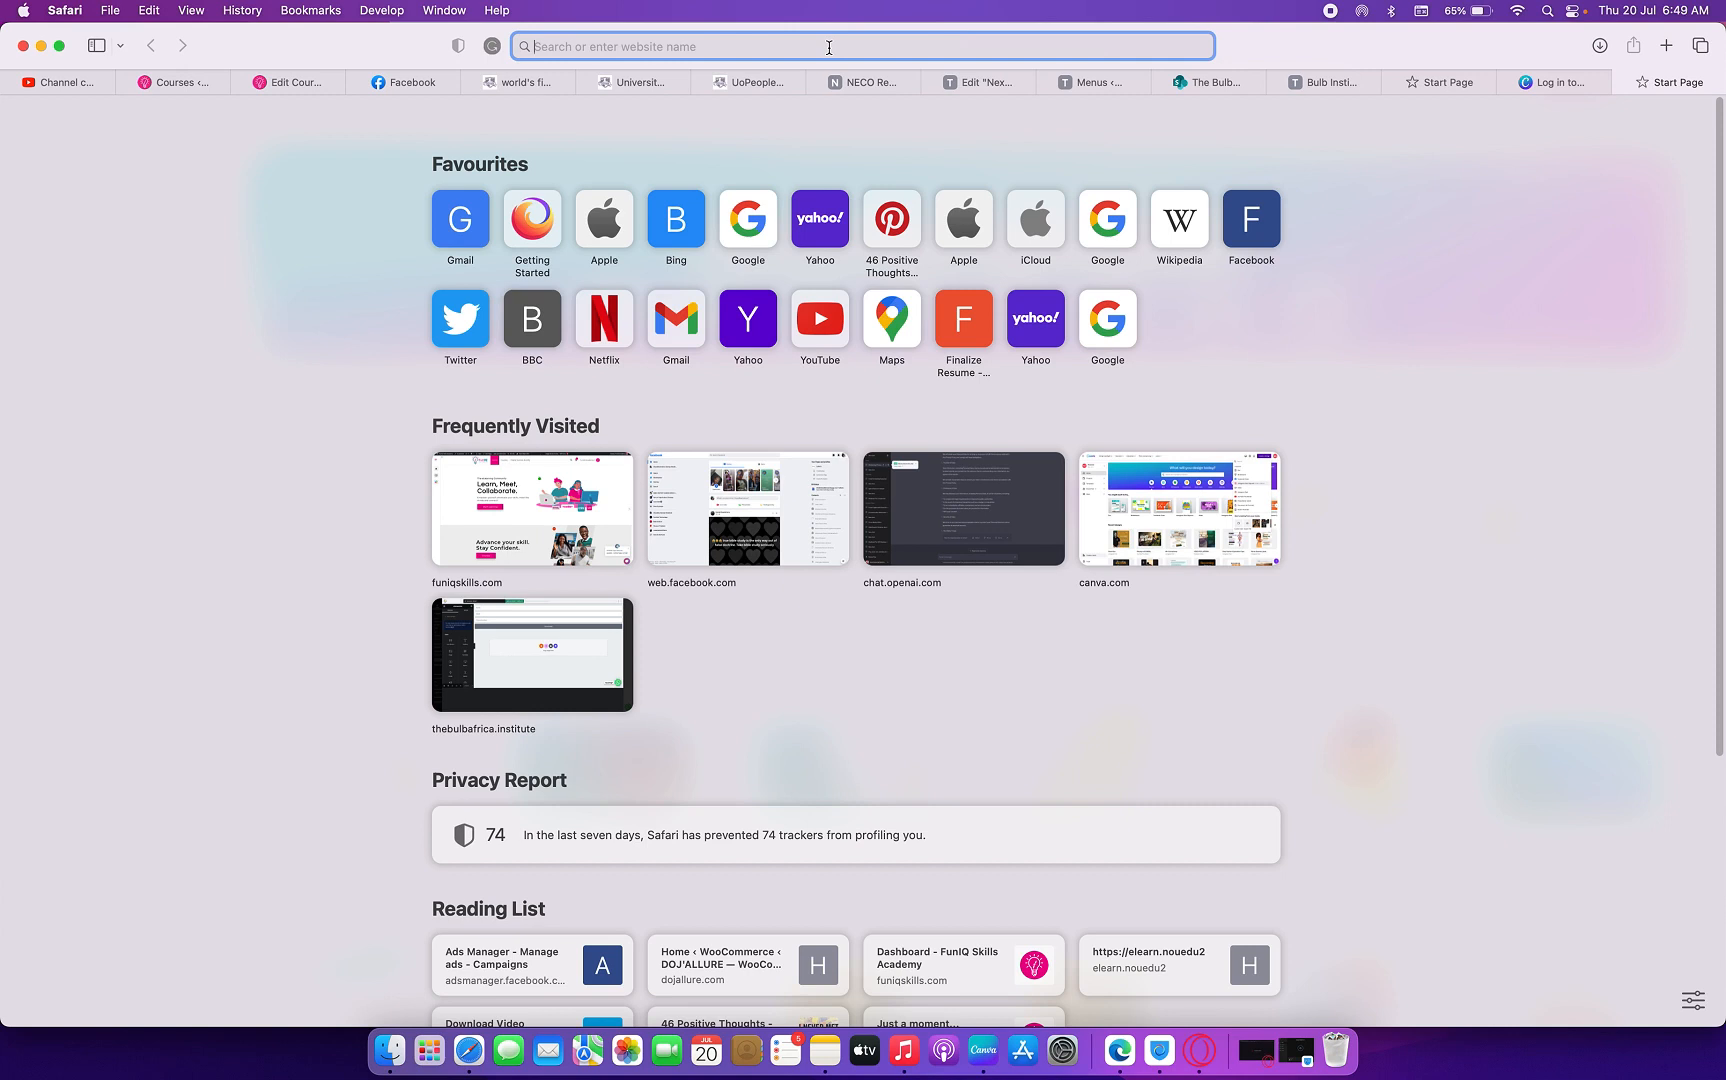
{"action": "type", "text": "Ama"}
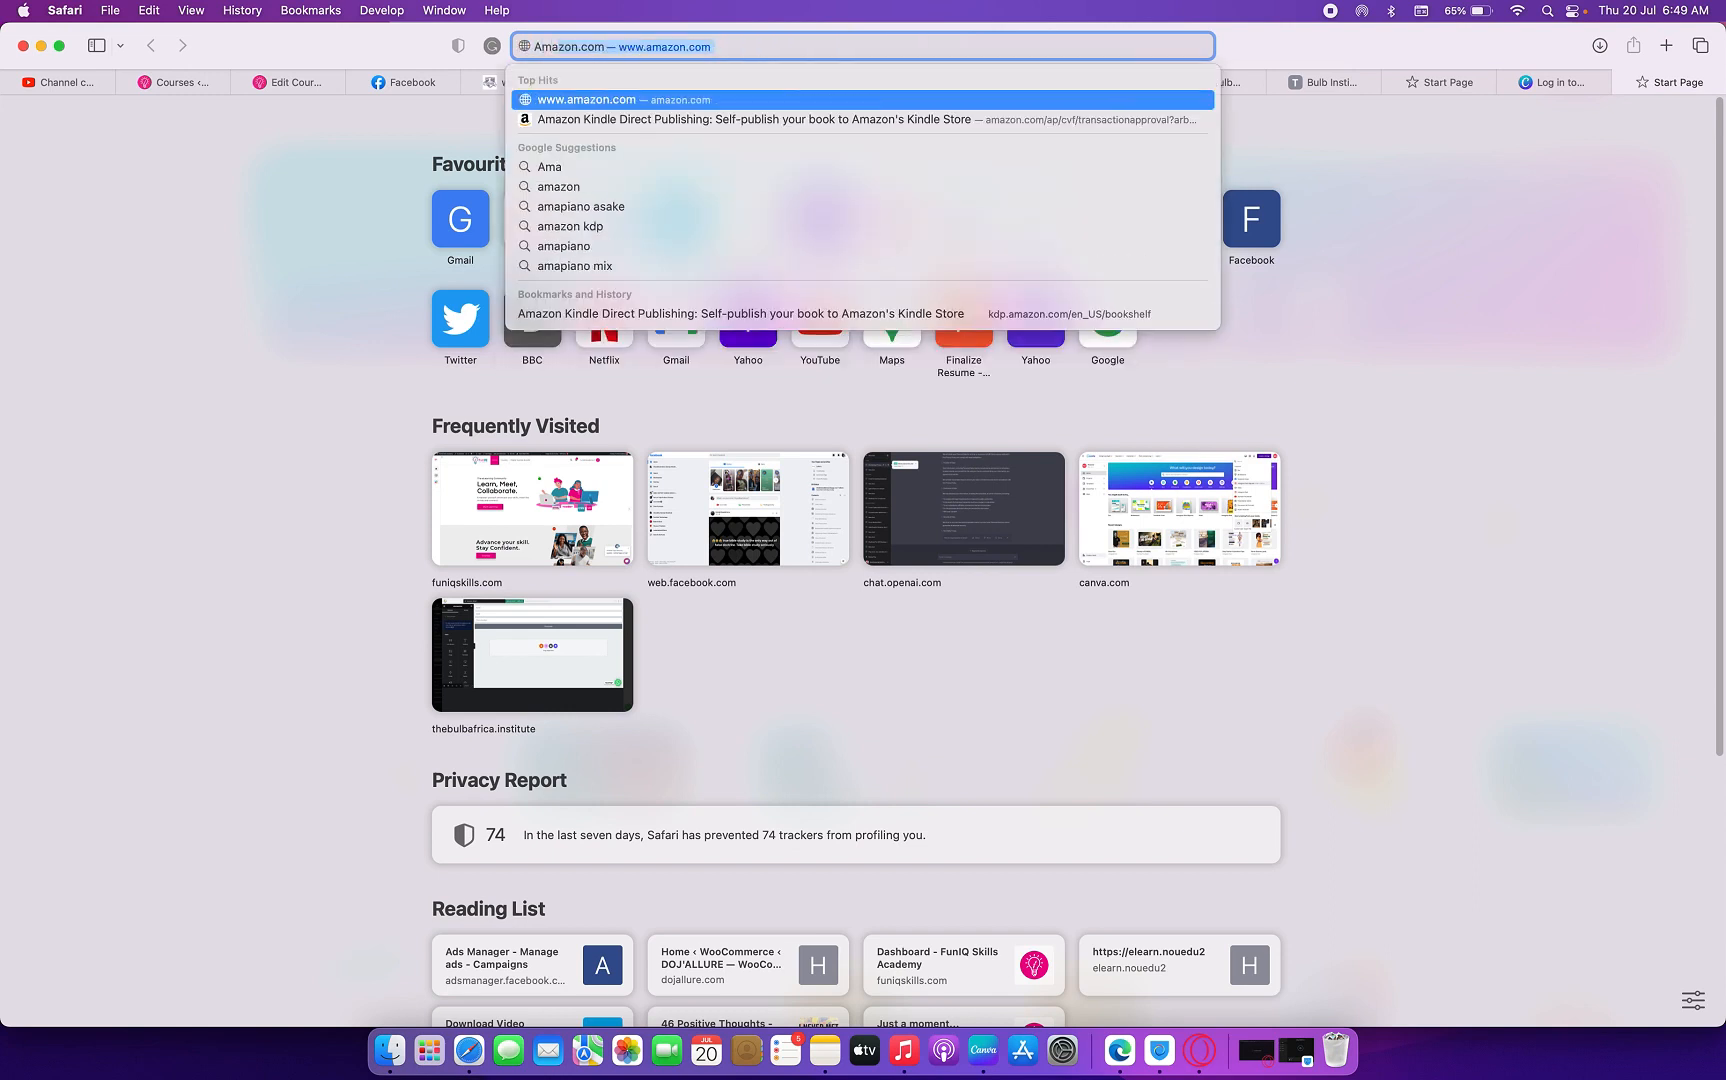
{"action": "type", "text": "zon KDP "}
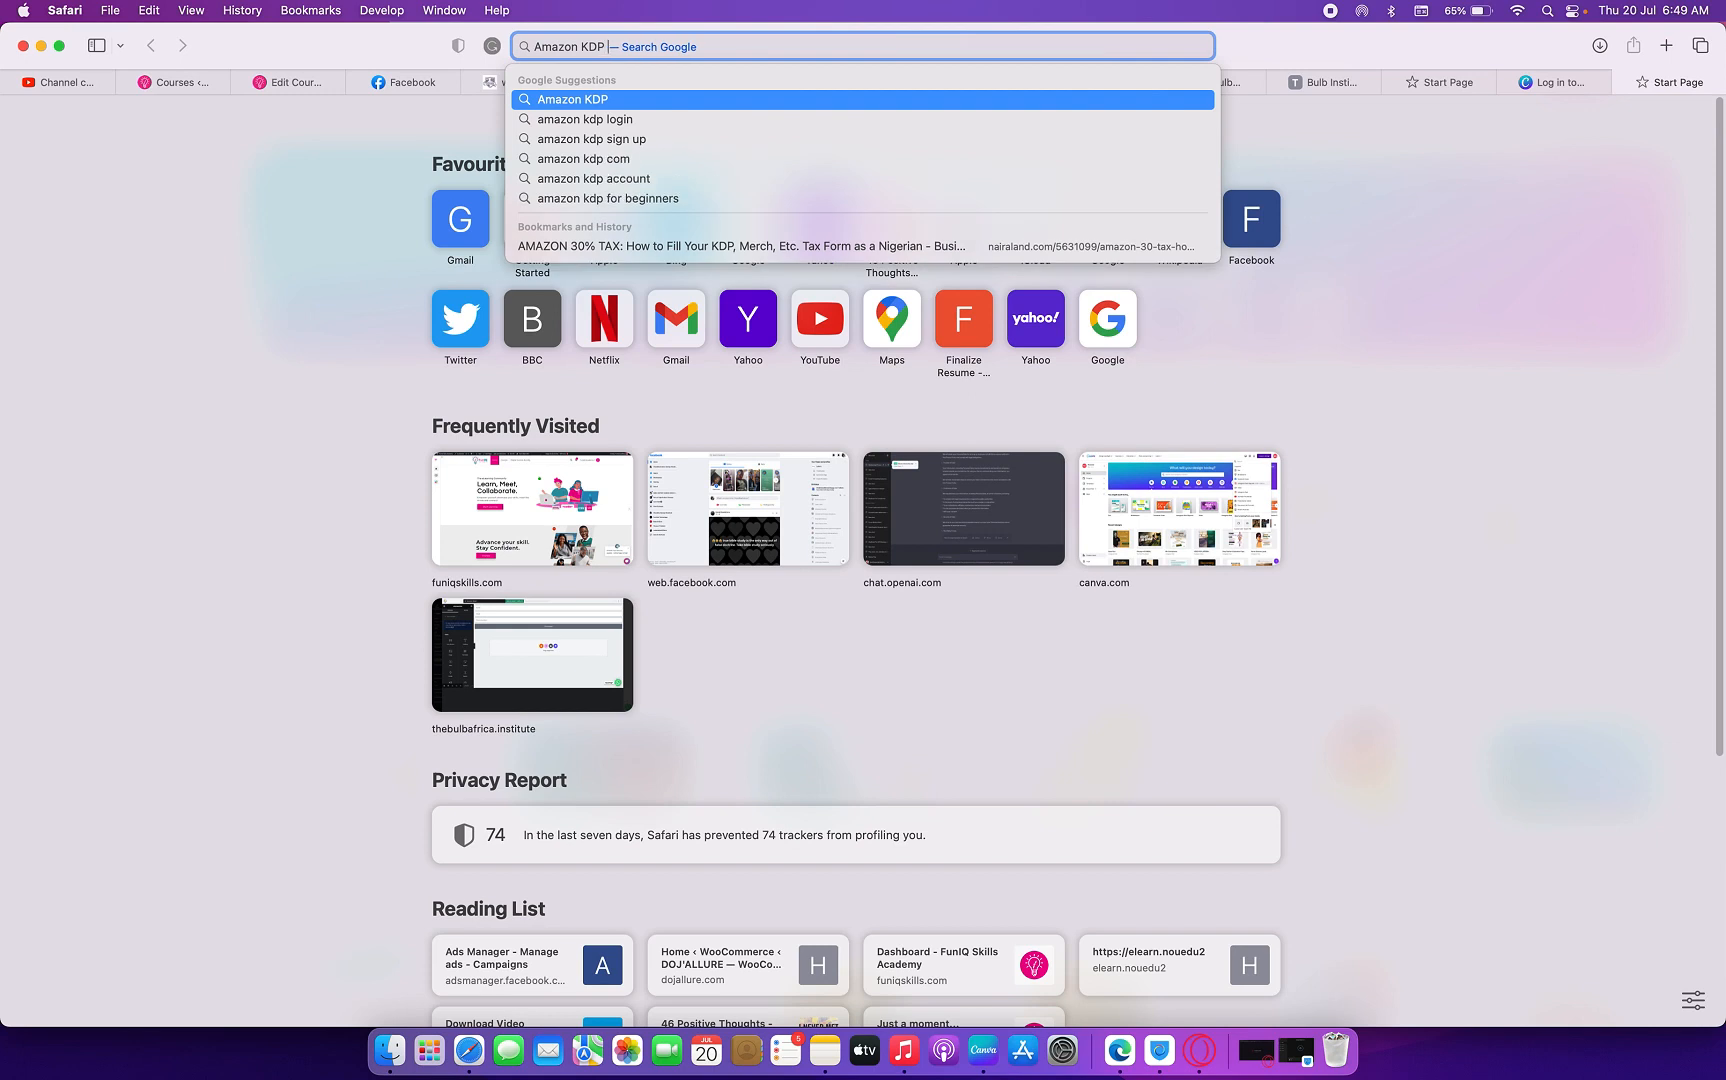
{"action": "type", "text": "Cover"}
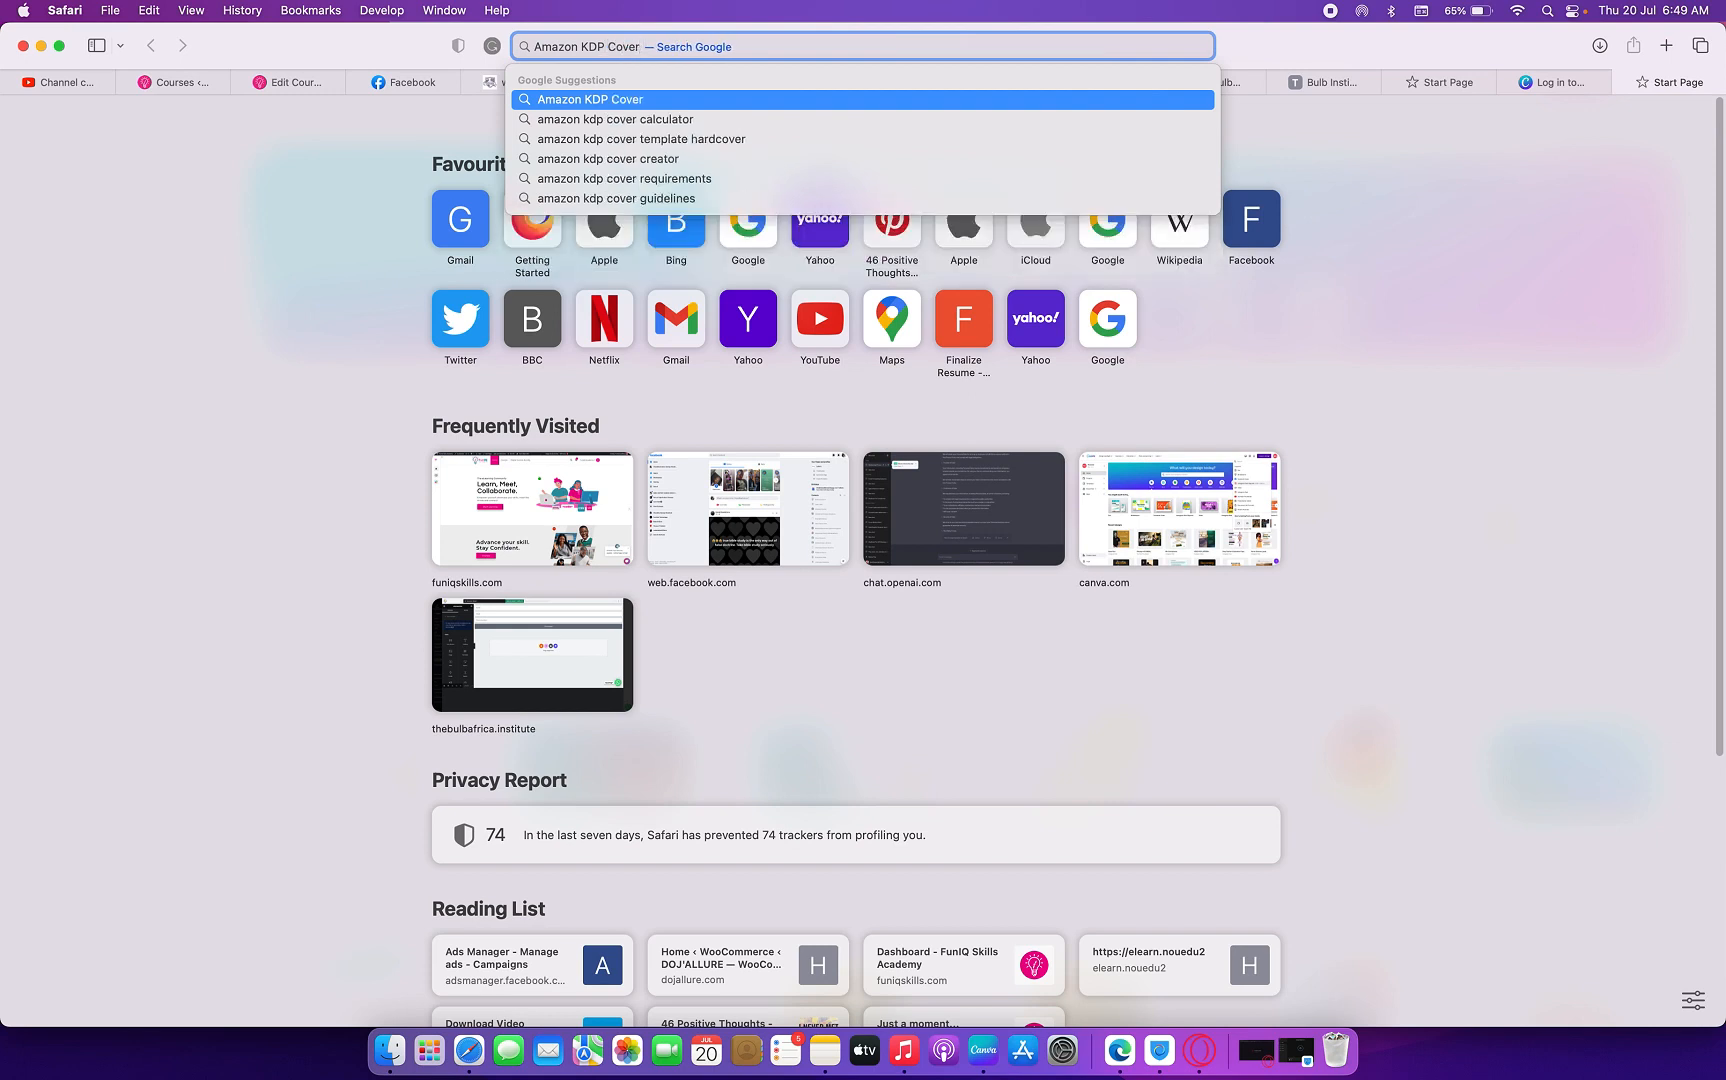
{"action": "left_click", "coordinate": [739, 117]}
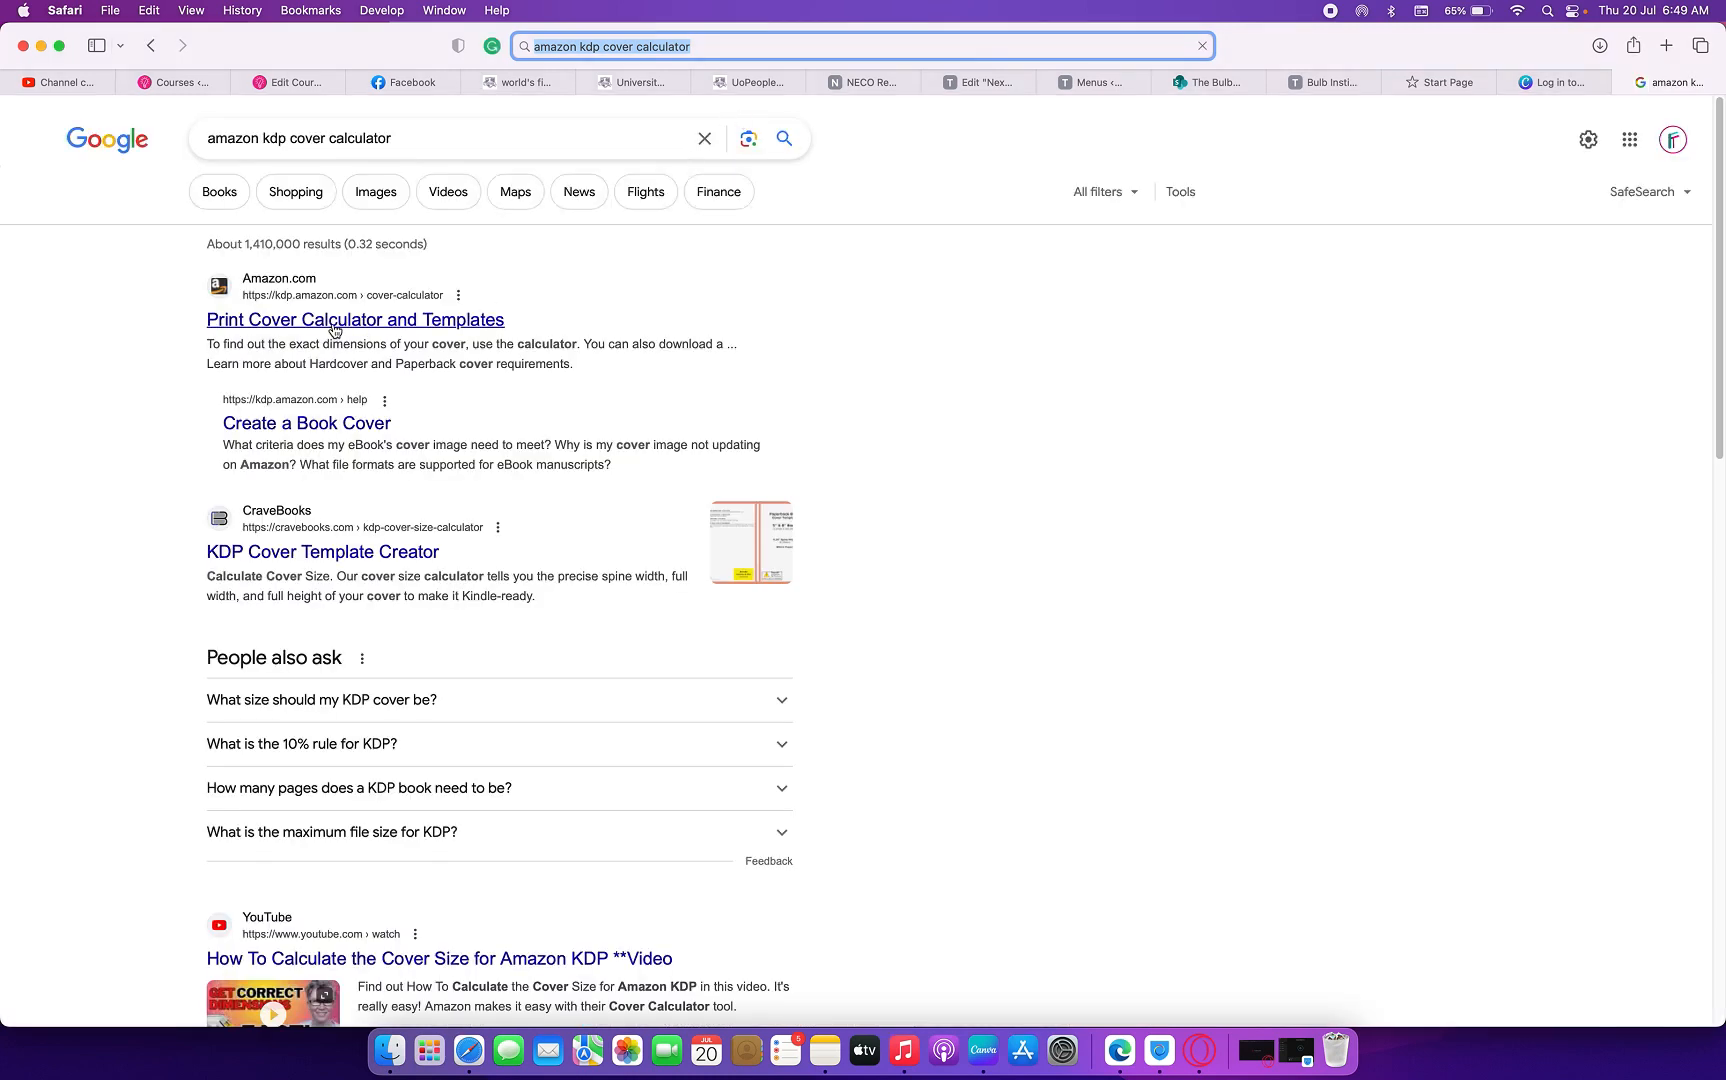
{"action": "left_click", "coordinate": [333, 325]}
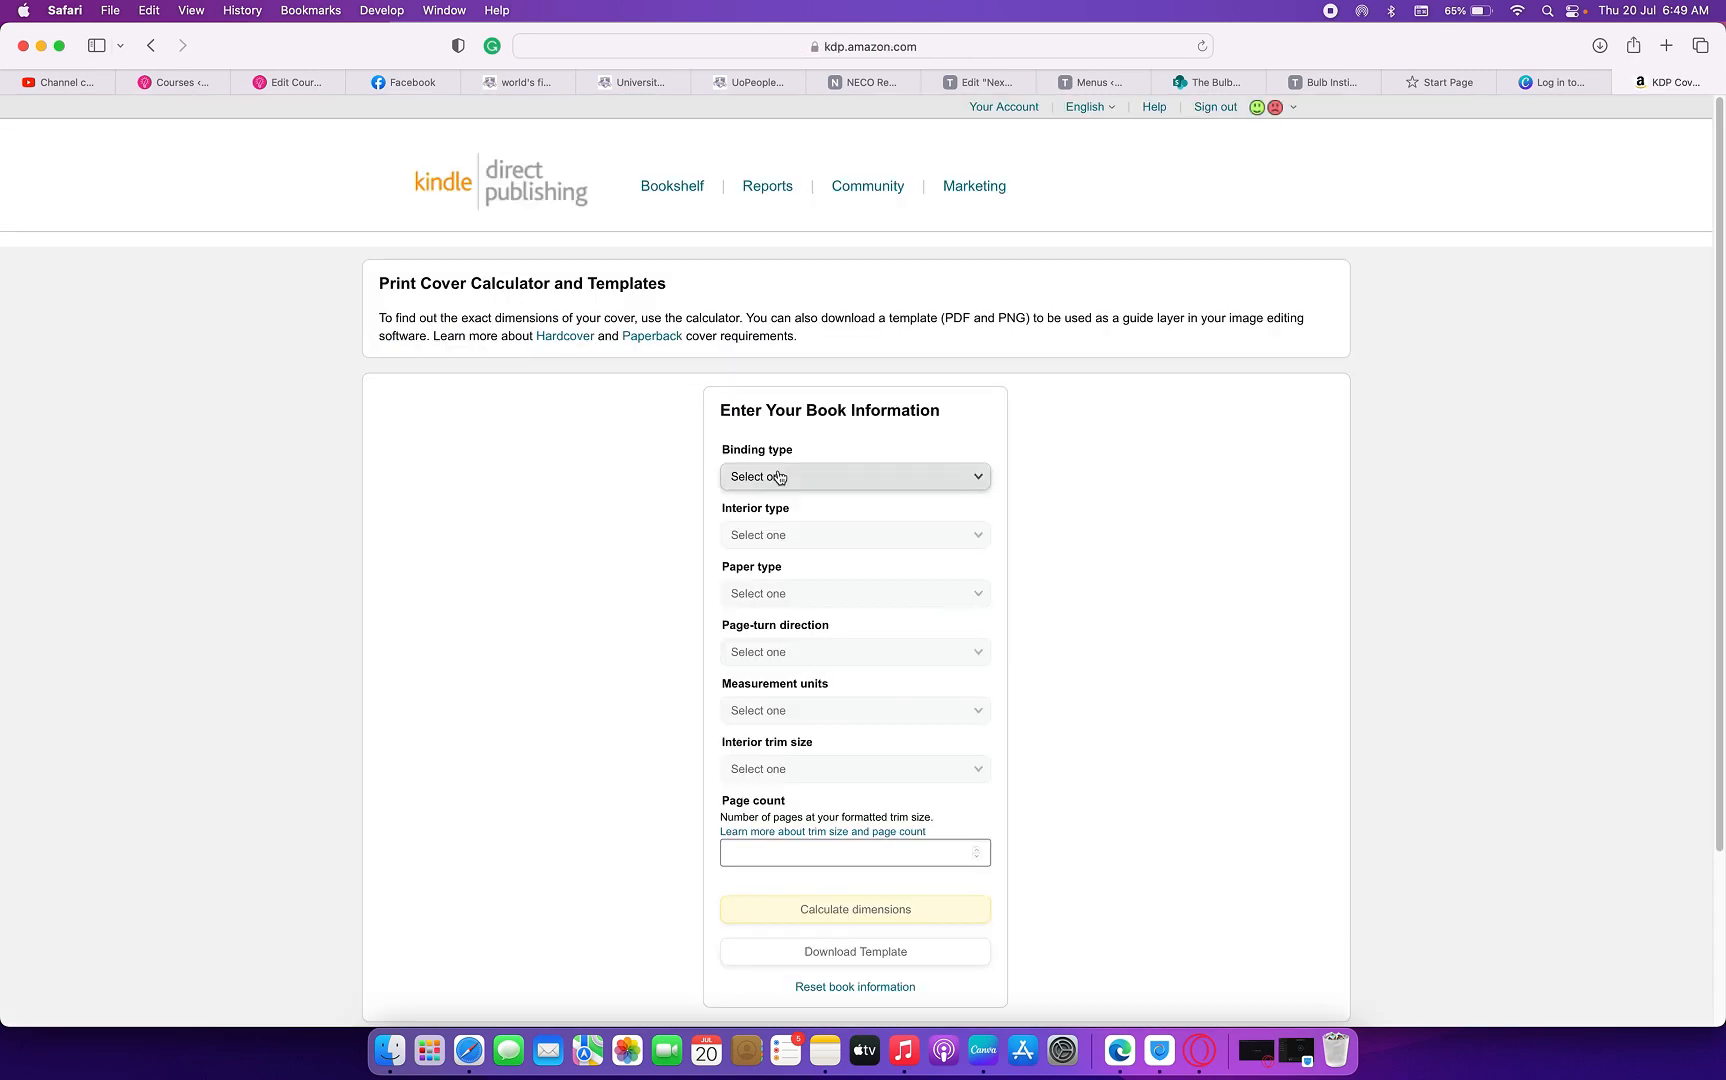
- Set the book's binding type to Paperback in the cover calculator
{"action": "left_click", "coordinate": [815, 476]}
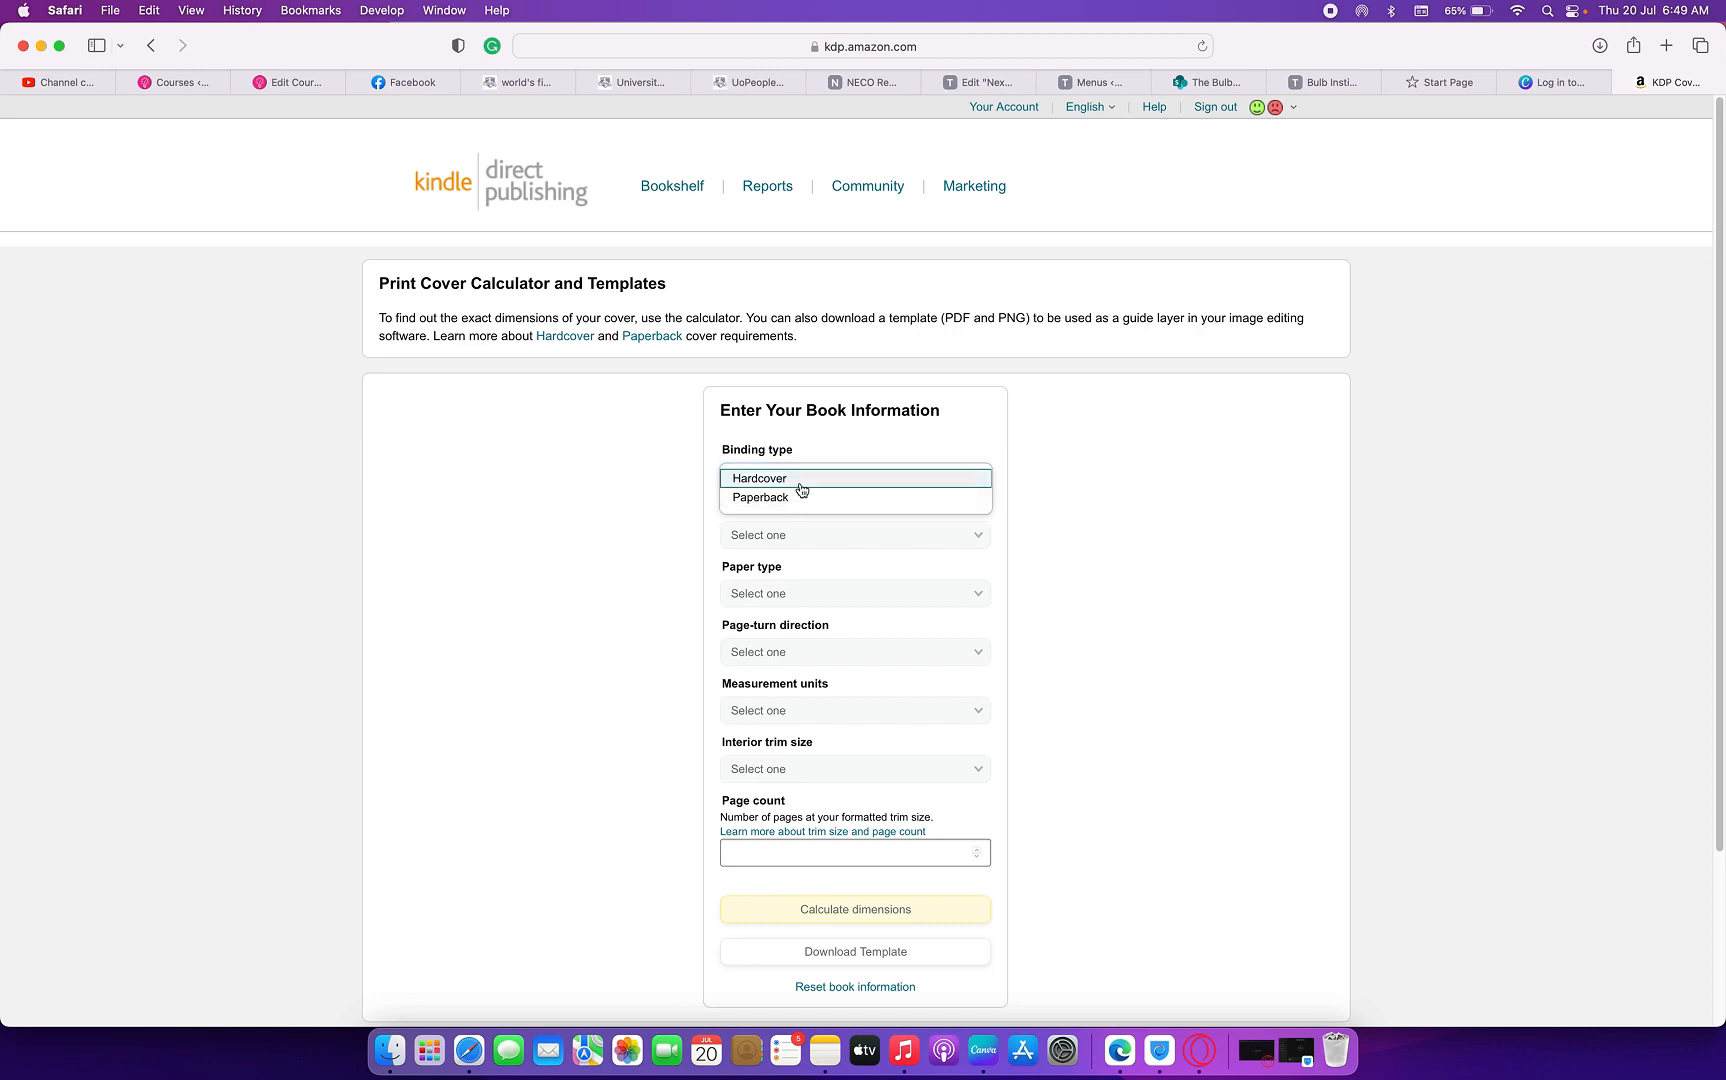
{"action": "left_click", "coordinate": [772, 498]}
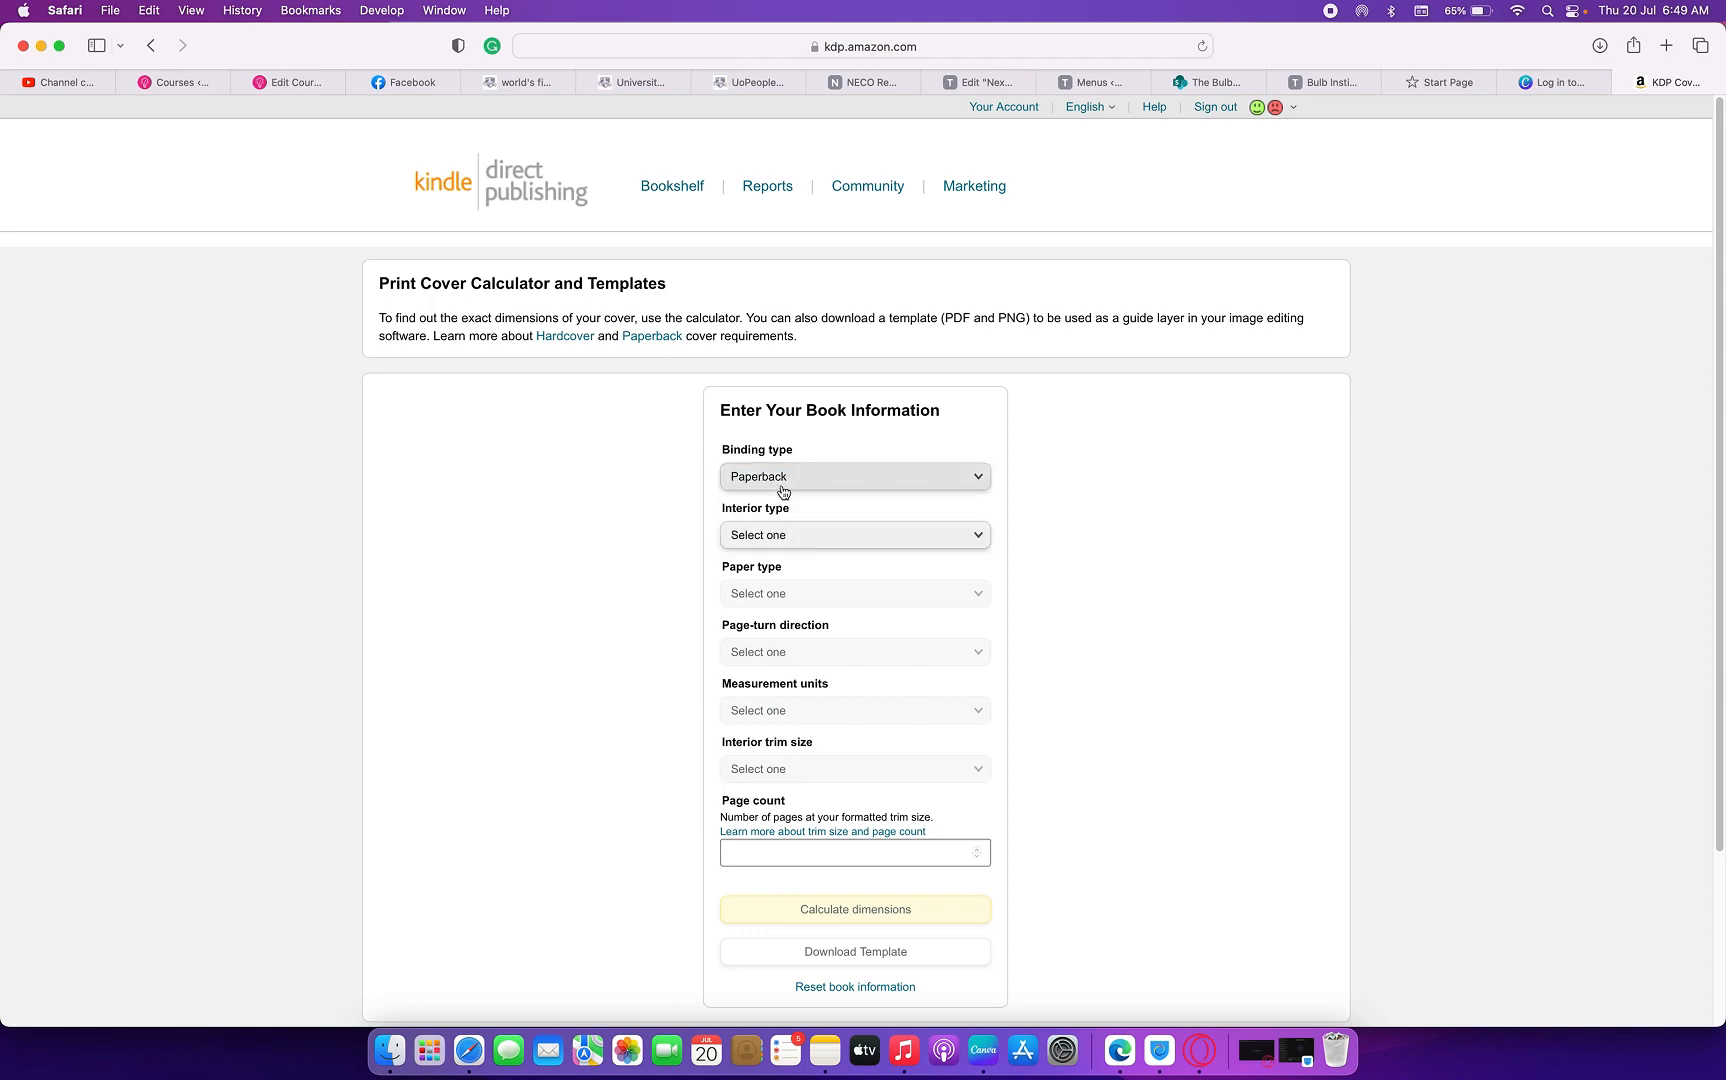
{"action": "left_click", "coordinate": [784, 488]}
{"action": "left_click", "coordinate": [788, 476]}
{"action": "left_click", "coordinate": [803, 483]}
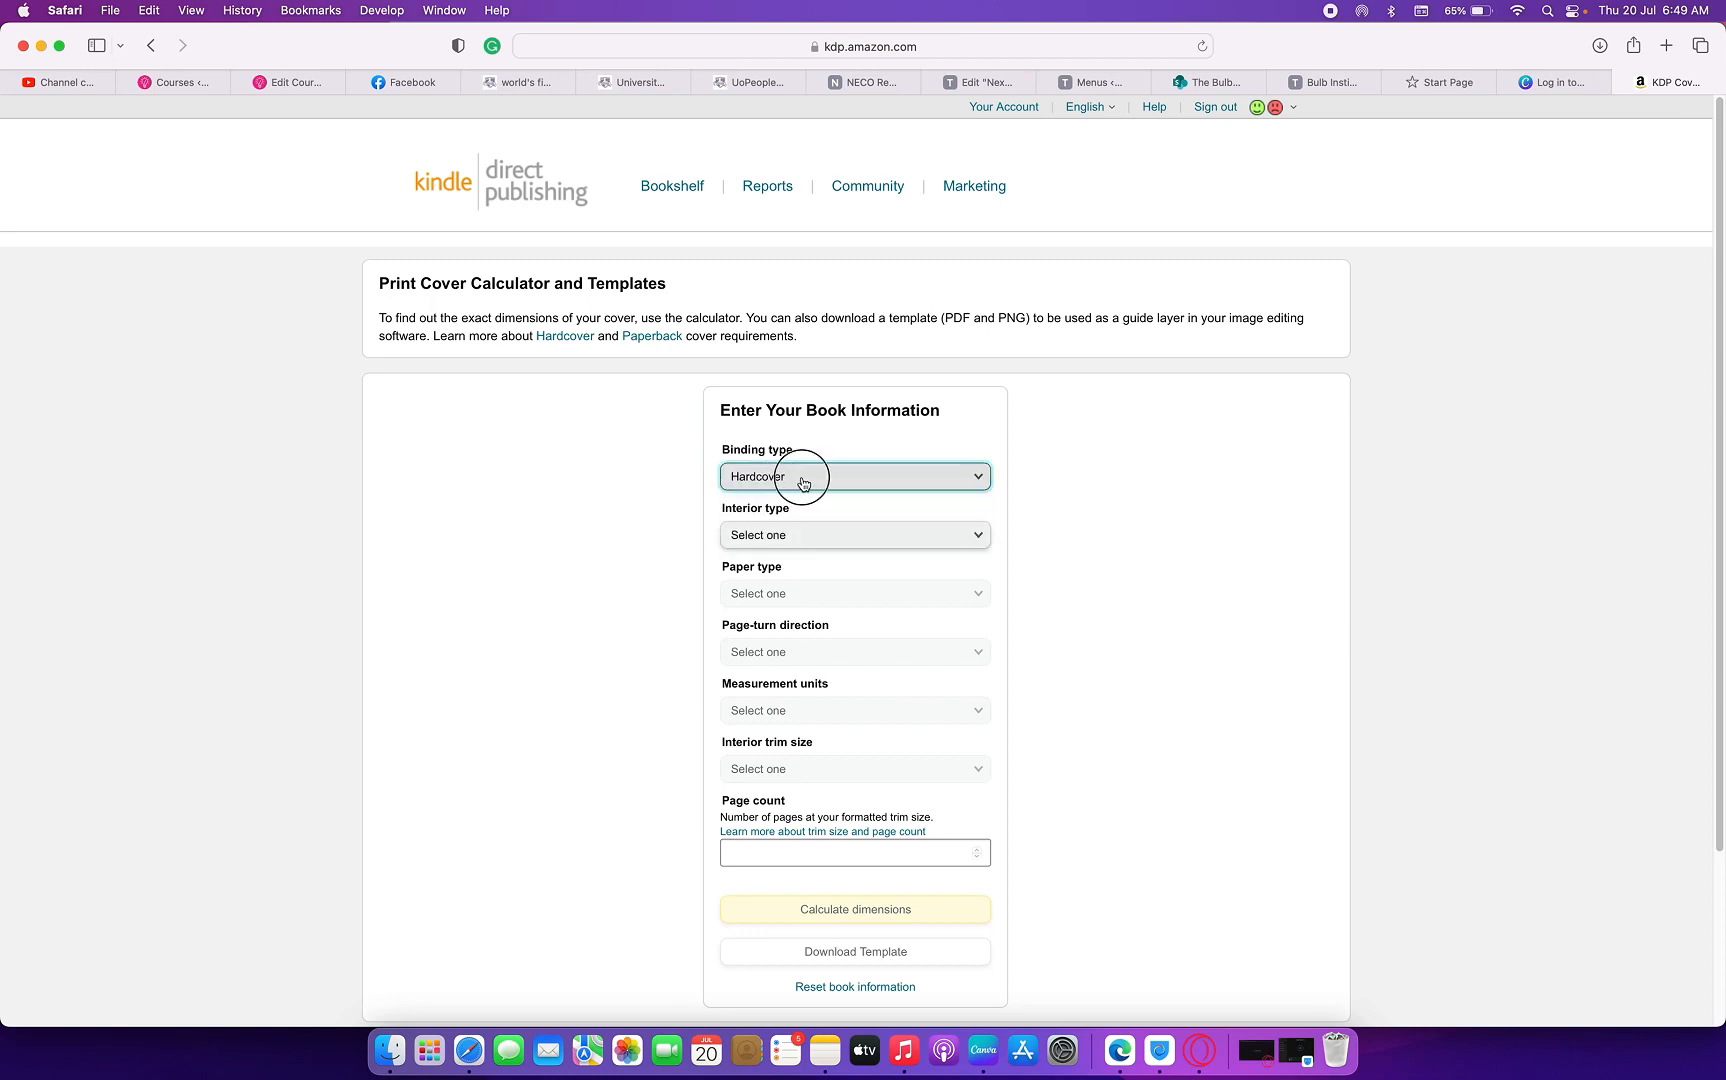
{"action": "left_click", "coordinate": [784, 496]}
- Set the interior type to Black & white and the paper type to Cream paper
{"action": "left_click", "coordinate": [808, 537]}
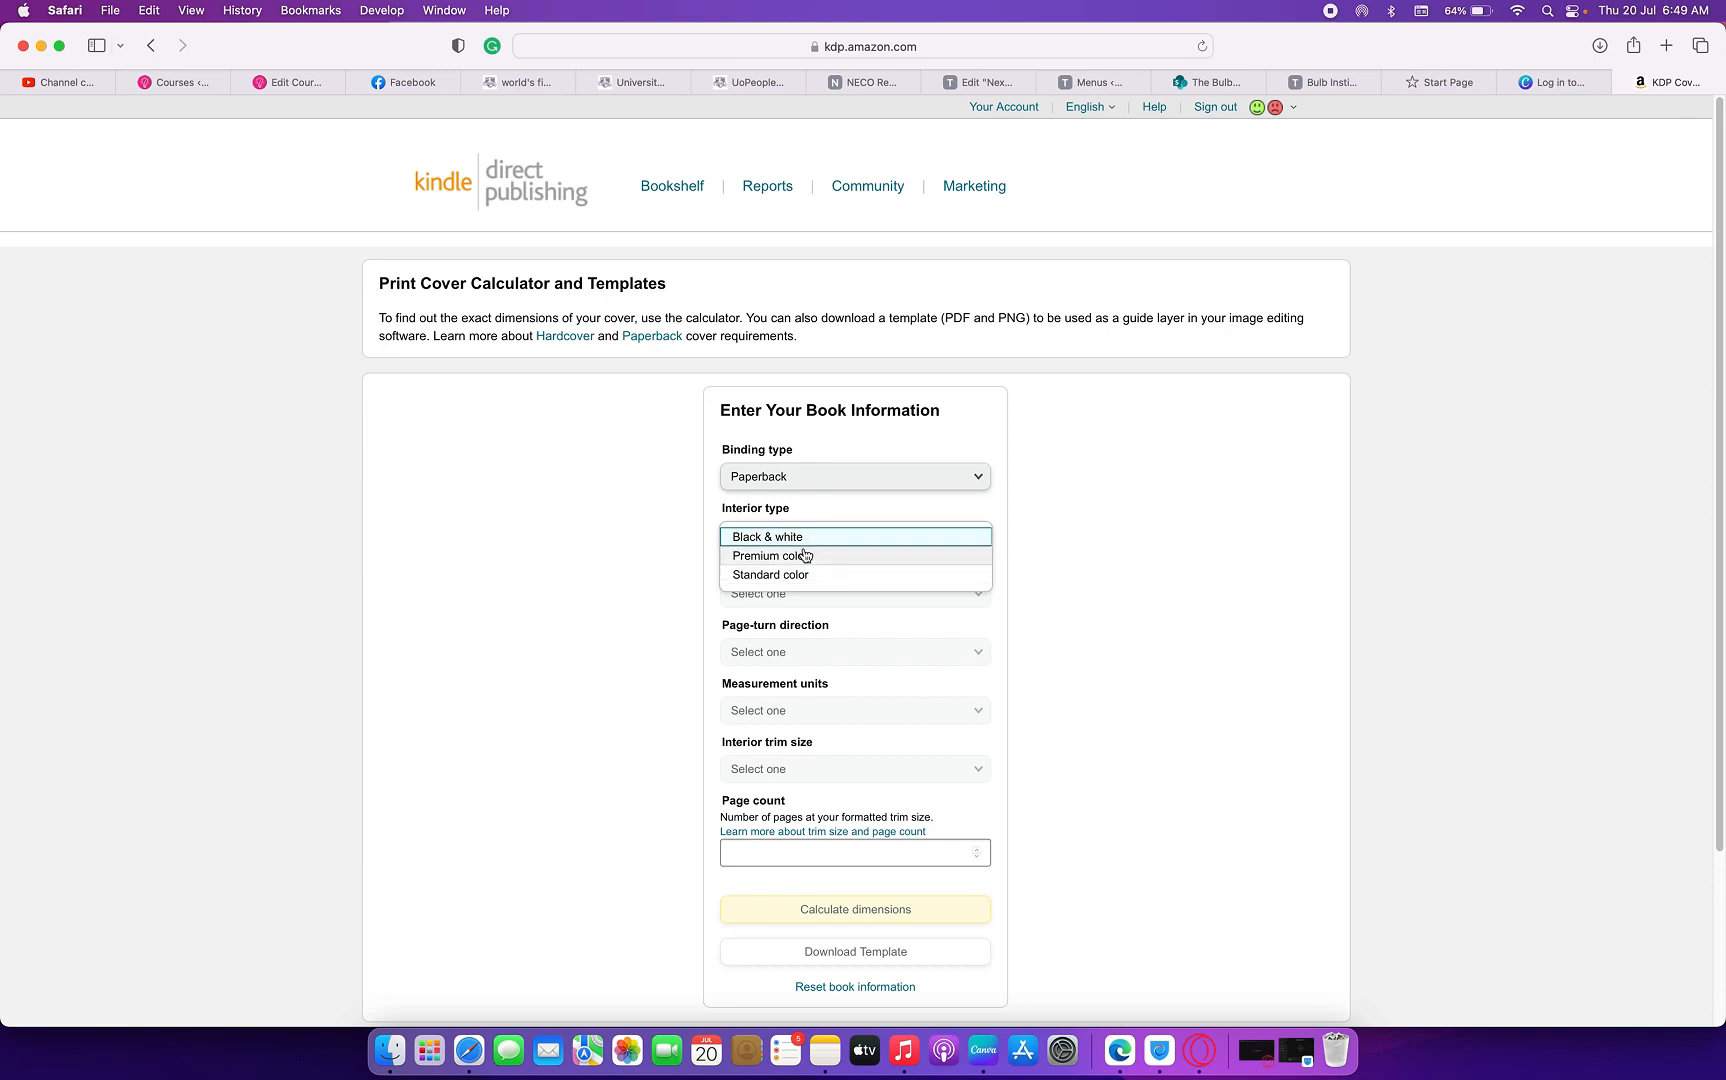
{"action": "left_click", "coordinate": [776, 541]}
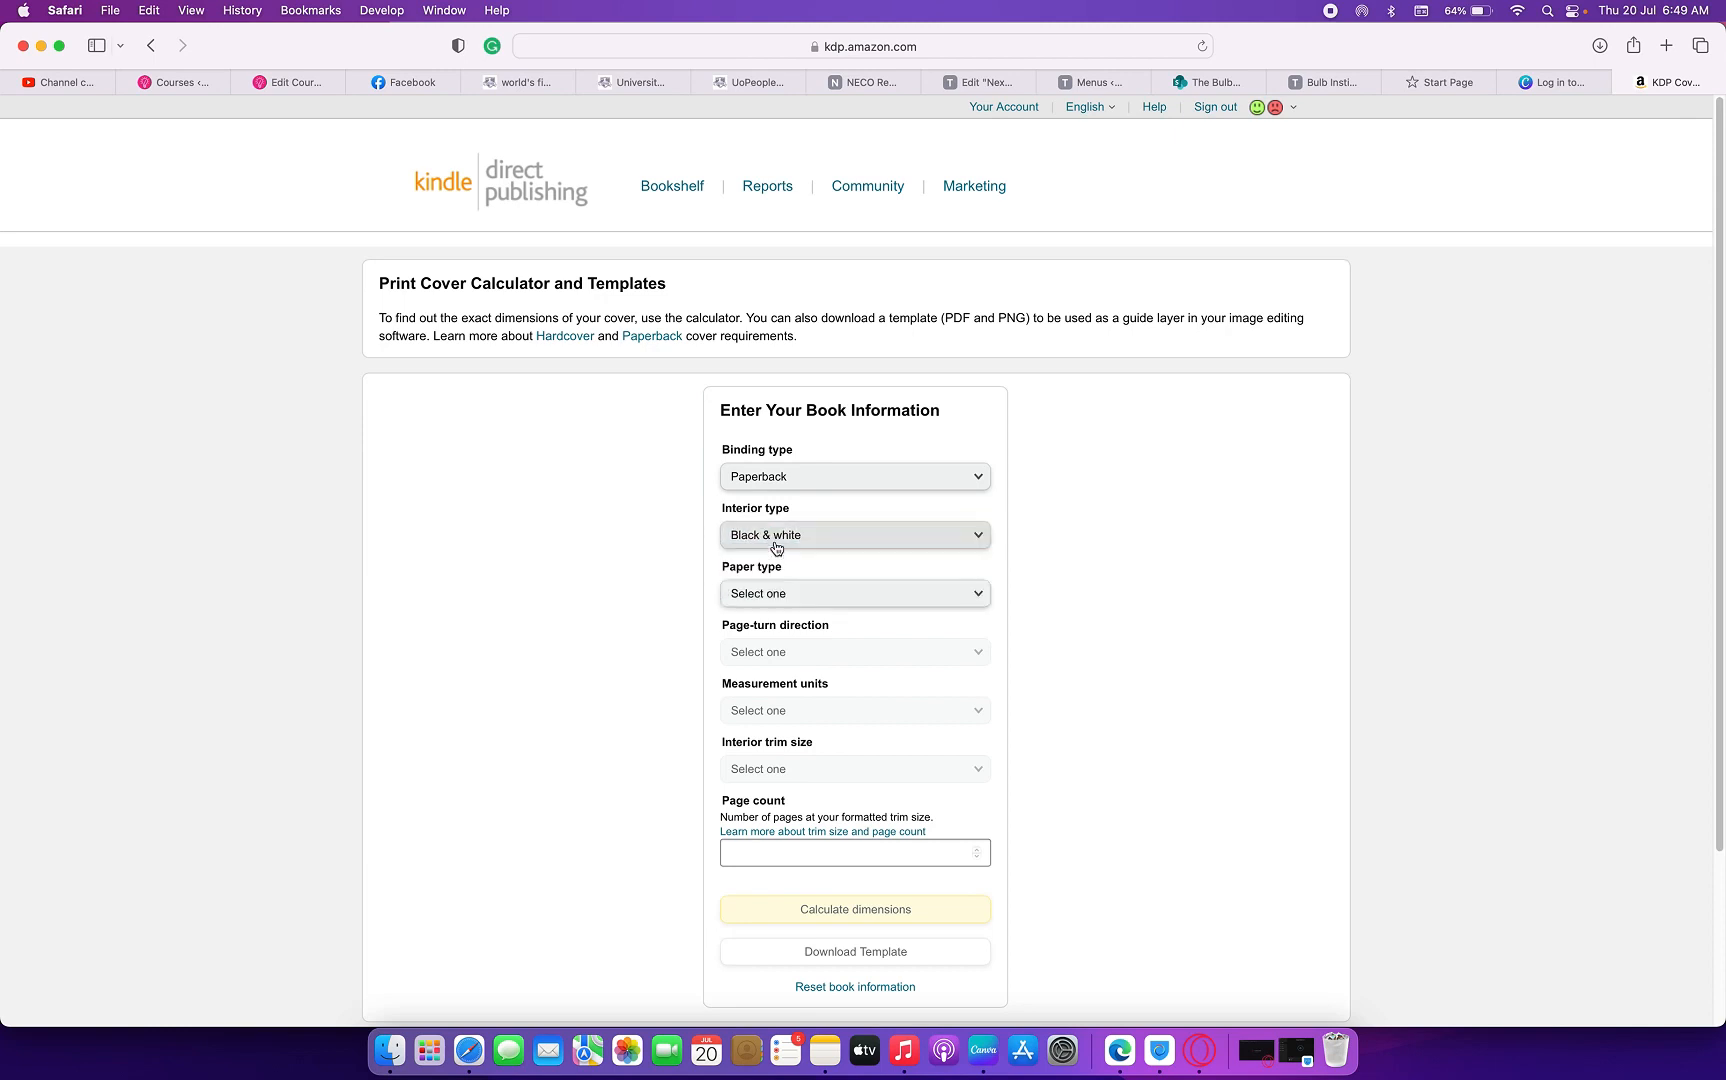
{"action": "left_click", "coordinate": [820, 596]}
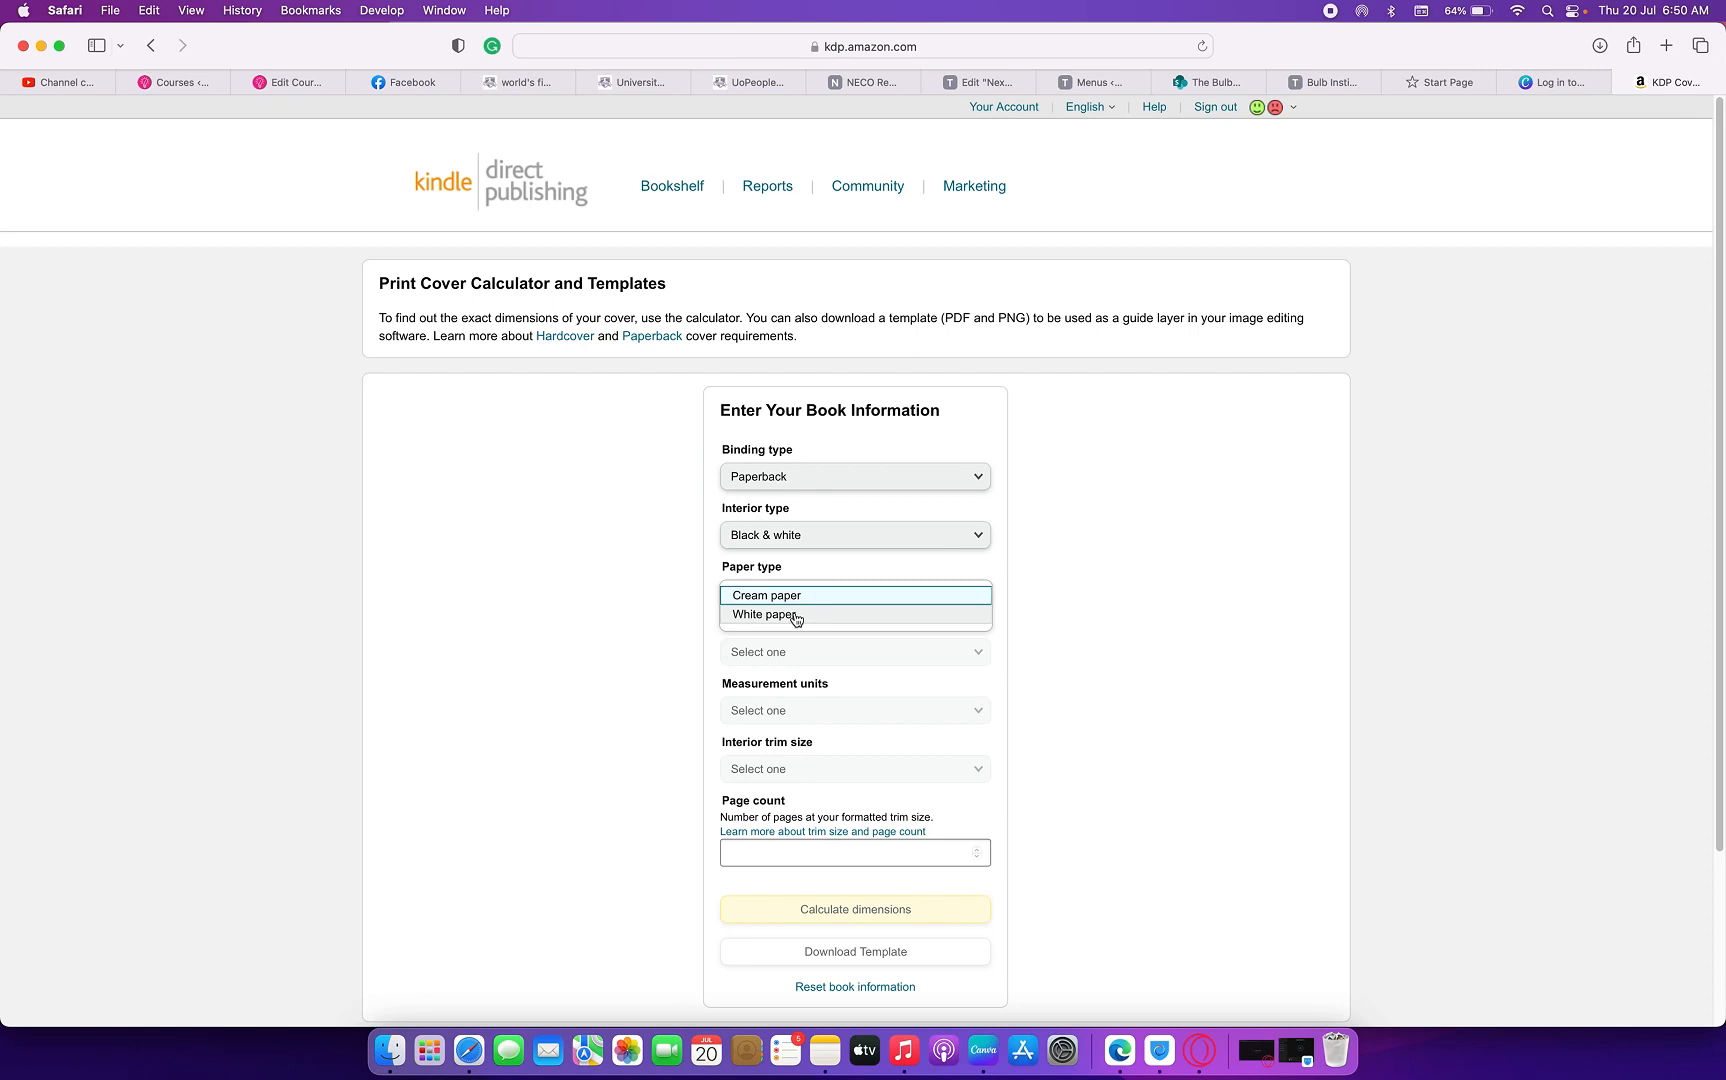
{"action": "left_click", "coordinate": [801, 598]}
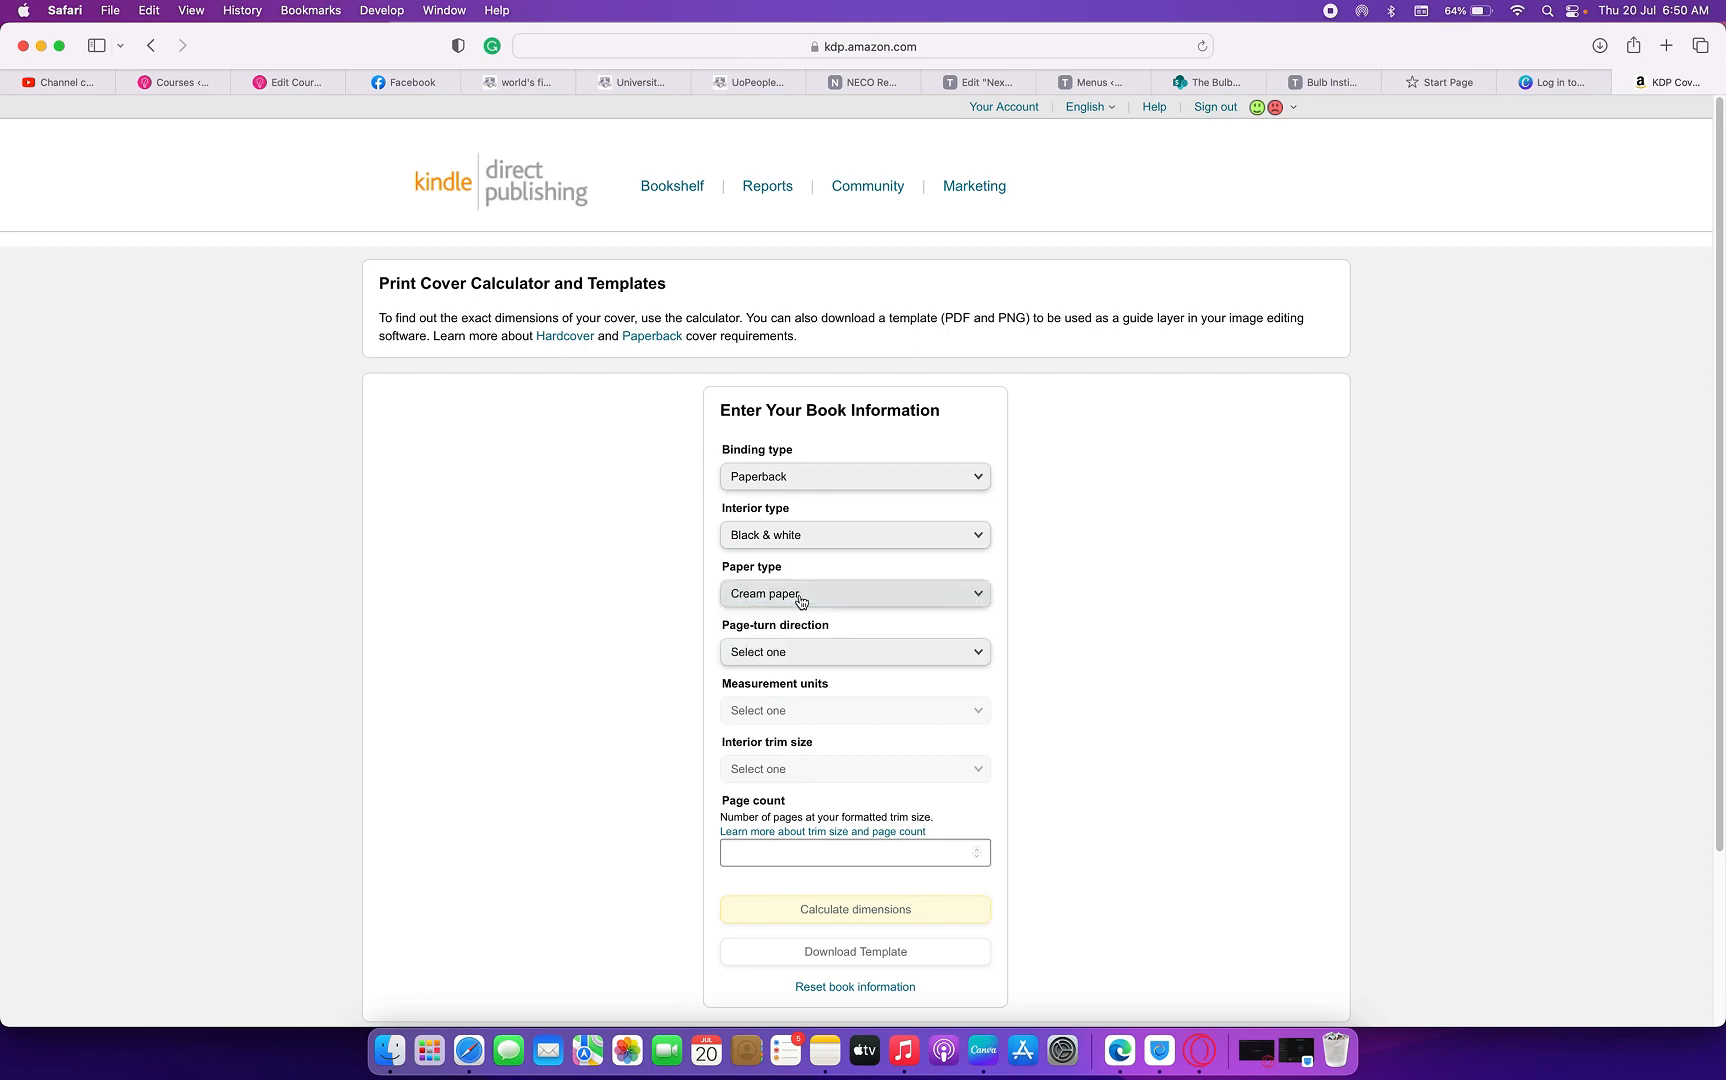
- Set the page-turn direction to Left to Right and the measurement units to Inches
{"action": "left_click", "coordinate": [810, 654]}
{"action": "left_click", "coordinate": [1007, 632]}
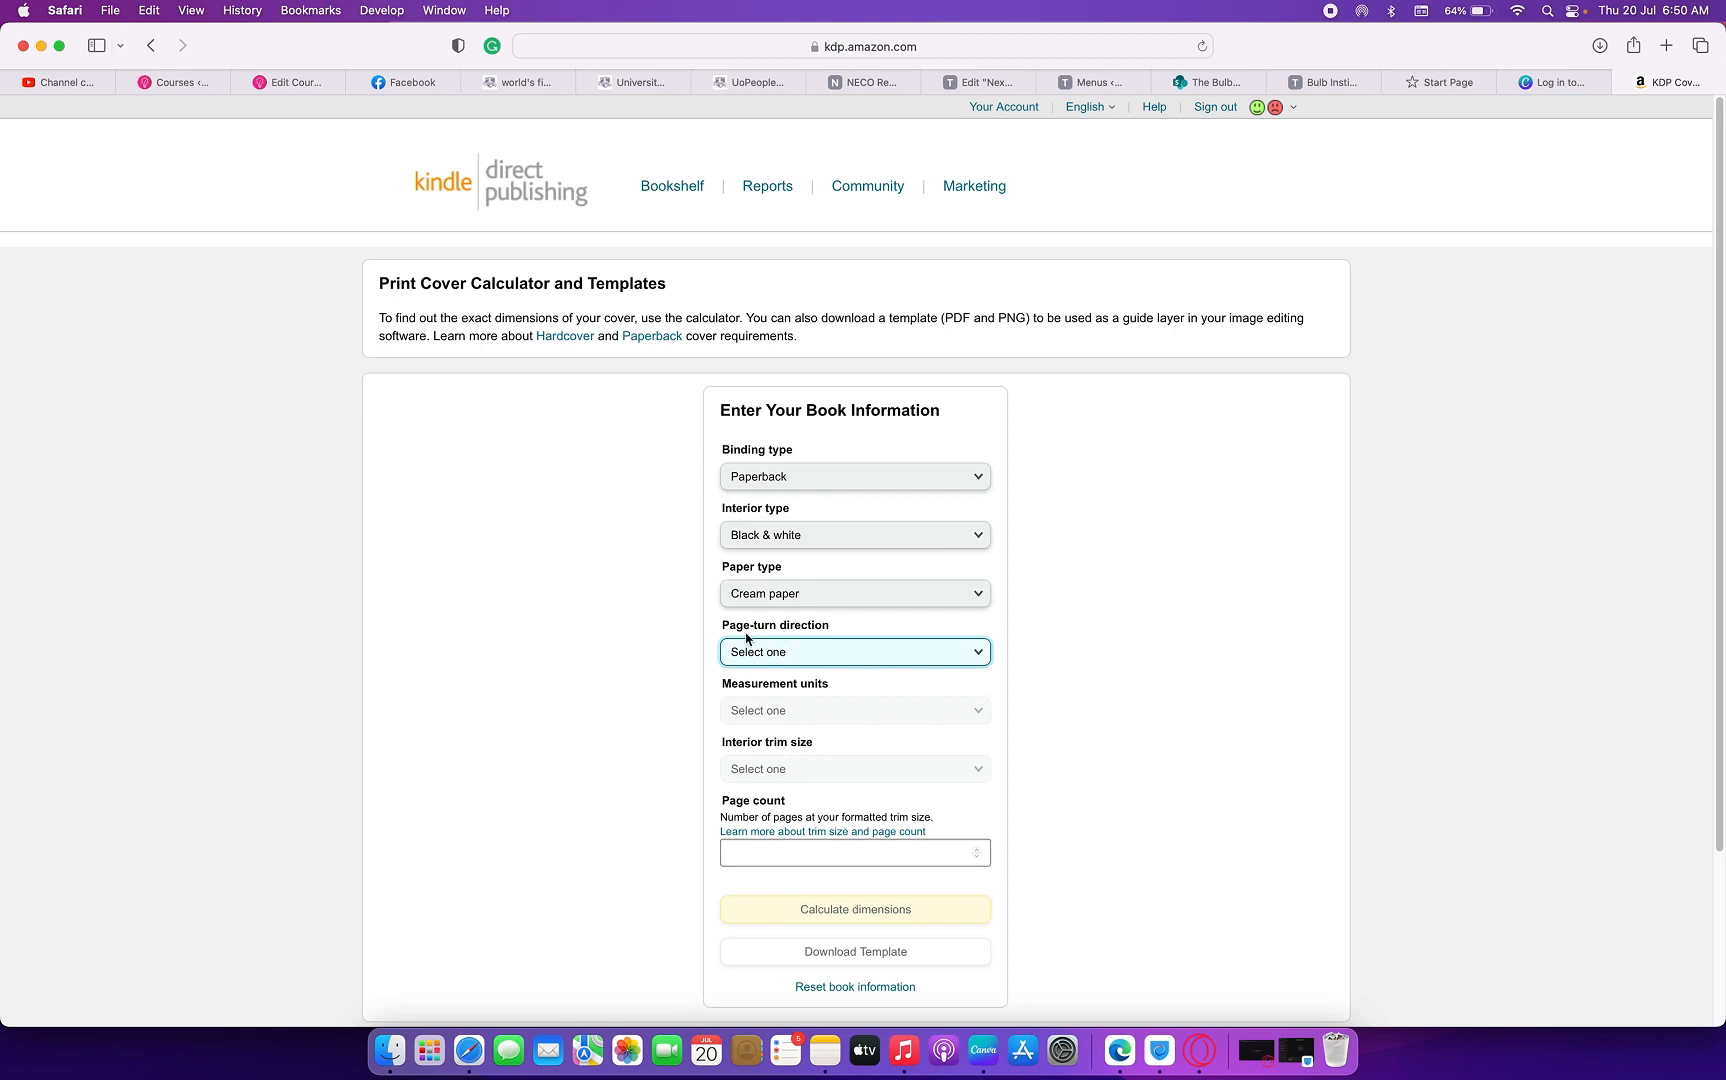
{"action": "left_click", "coordinate": [792, 648]}
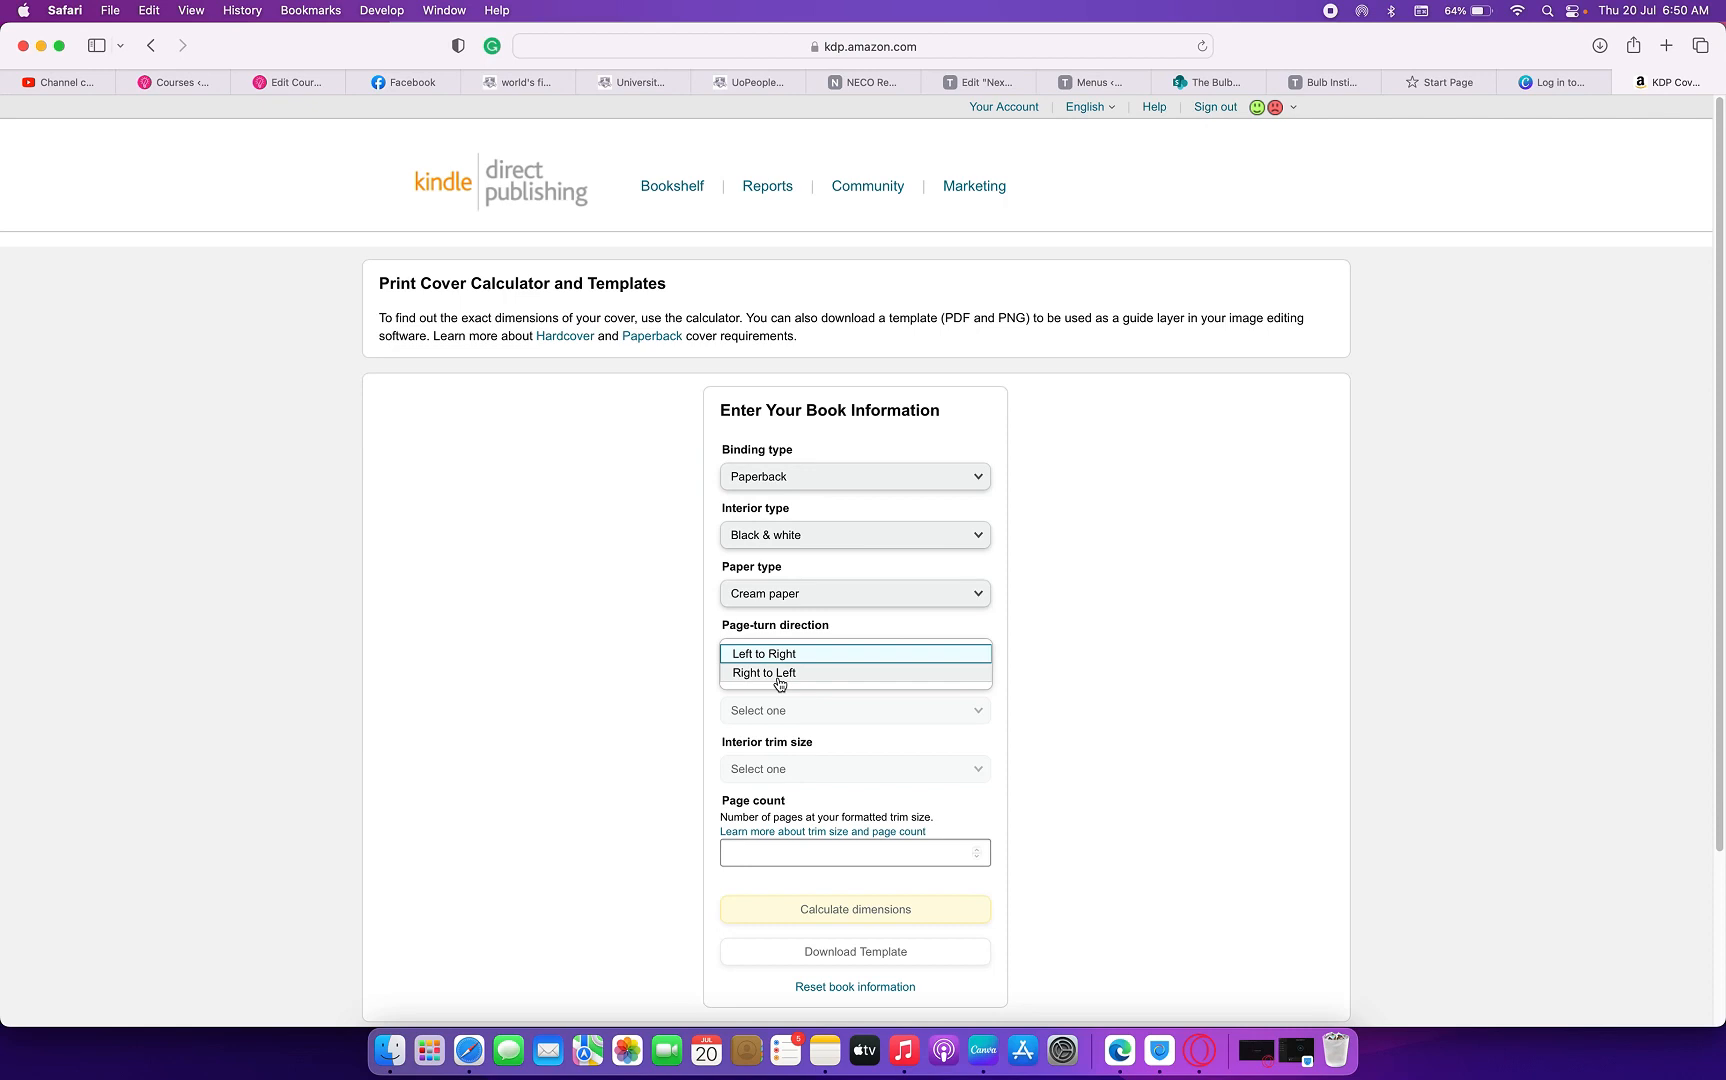
{"action": "left_click", "coordinate": [893, 657]}
{"action": "left_click", "coordinate": [834, 712]}
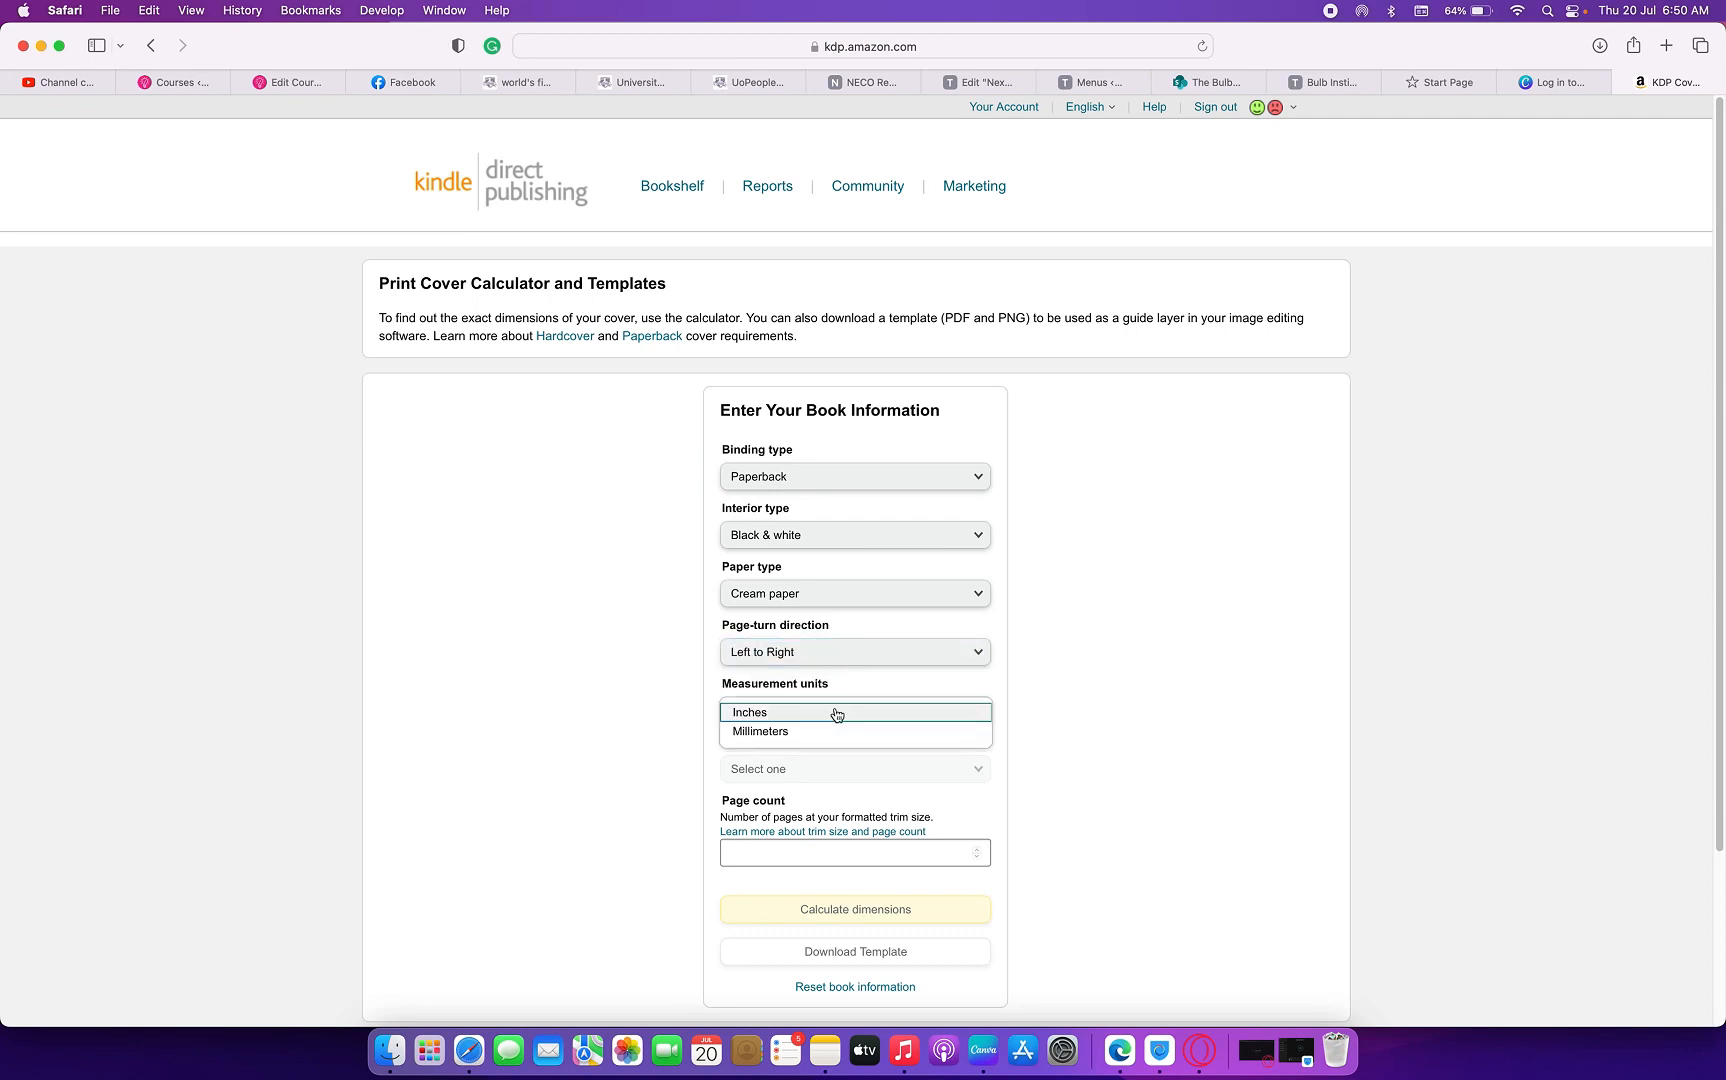
{"action": "left_click", "coordinate": [836, 713]}
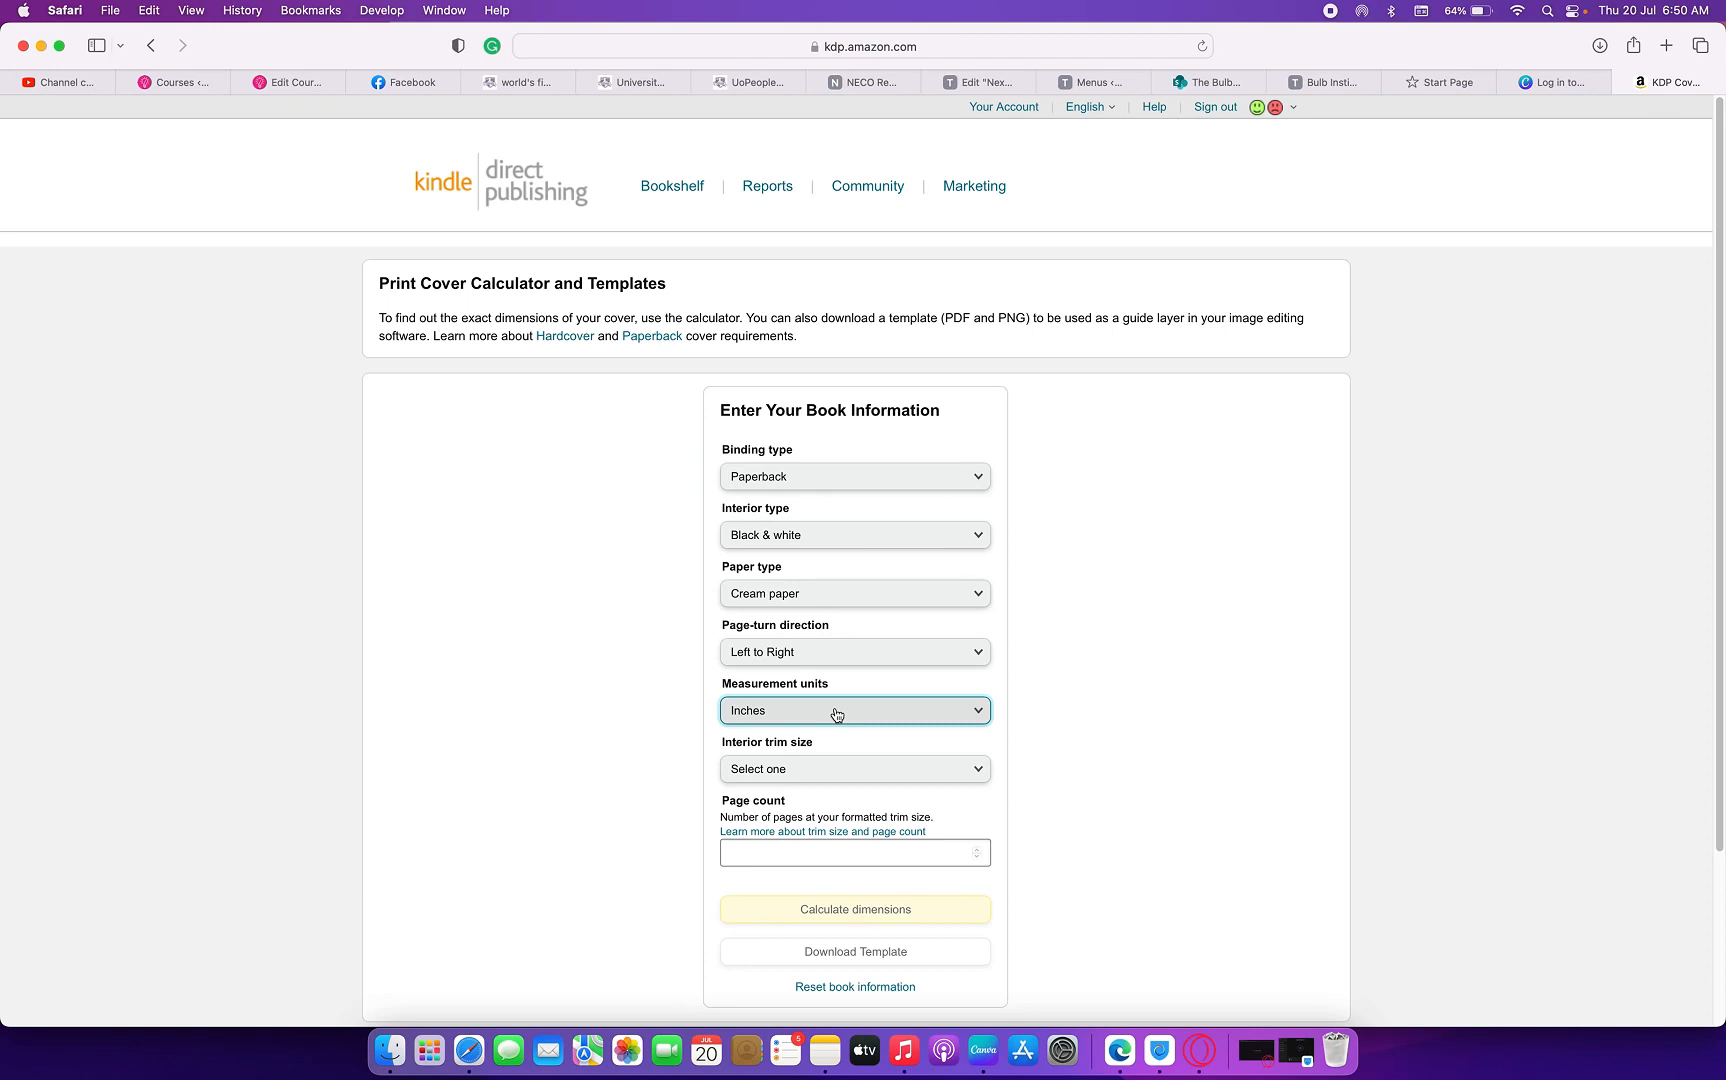
- Calculate the cover dimensions for a 5 x 8 in interior trim size and a page count of 200
{"action": "left_click", "coordinate": [860, 768]}
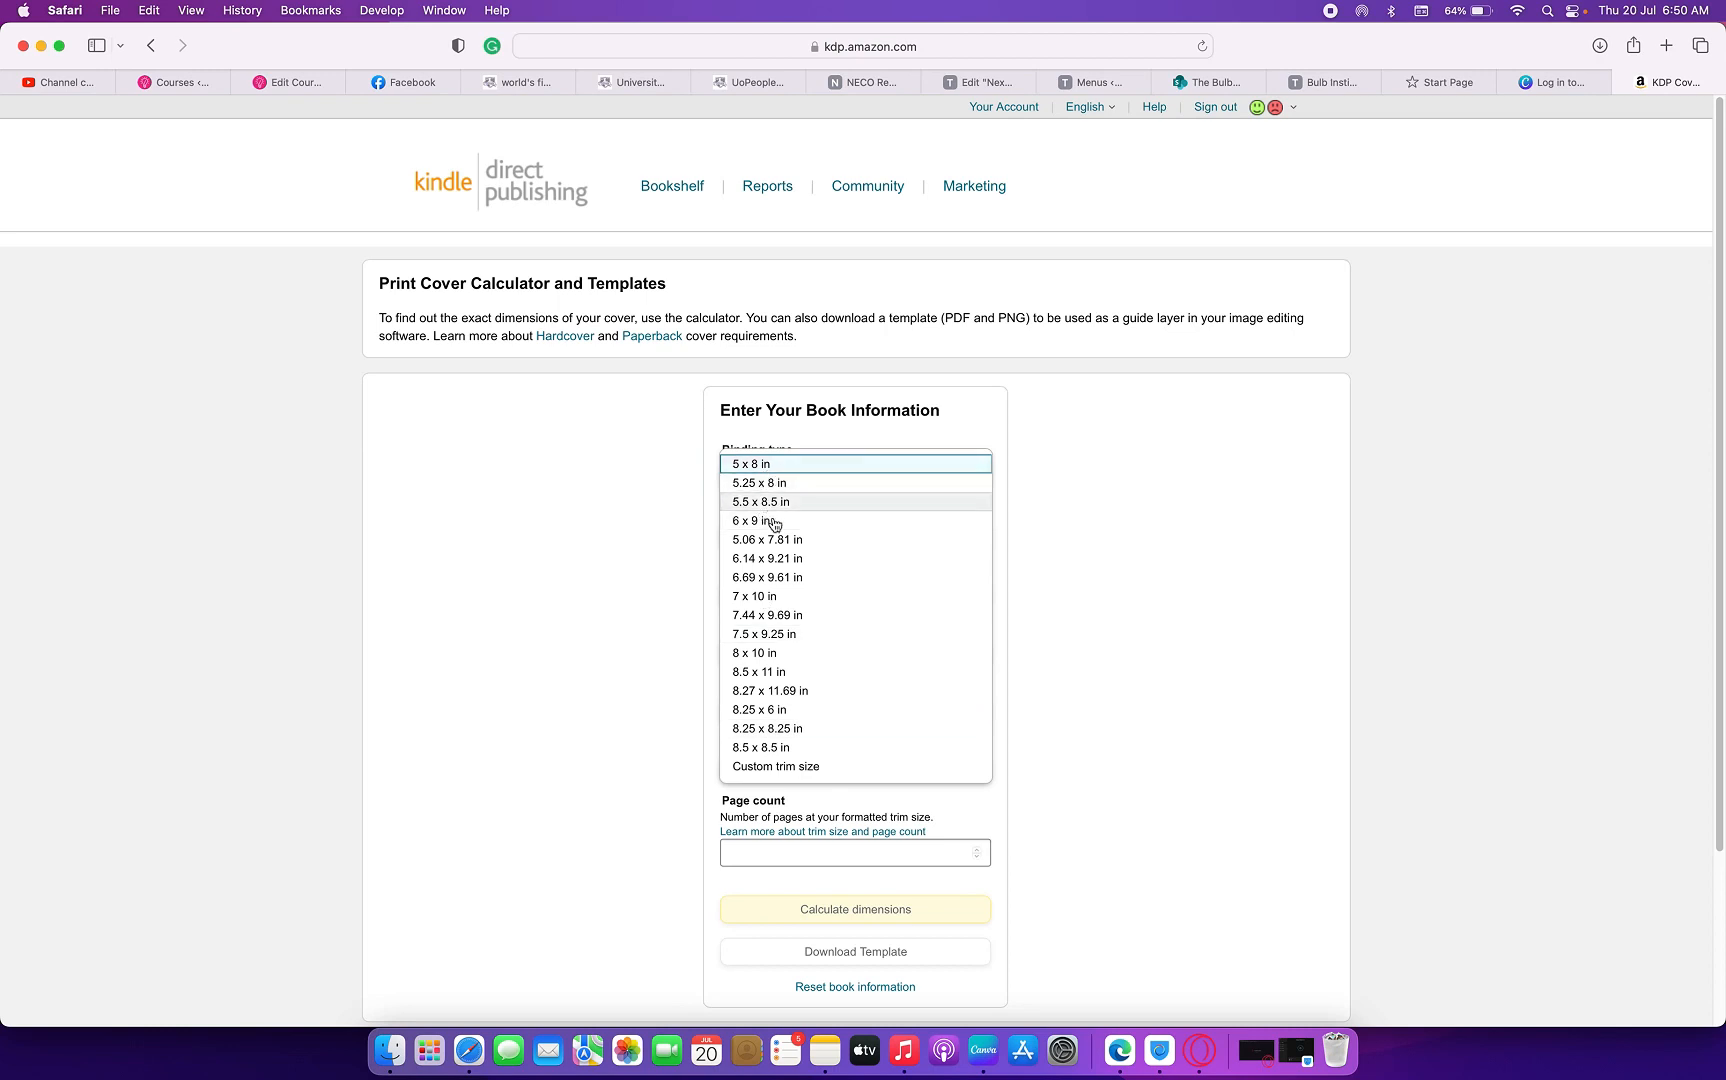
{"action": "left_click", "coordinate": [760, 466]}
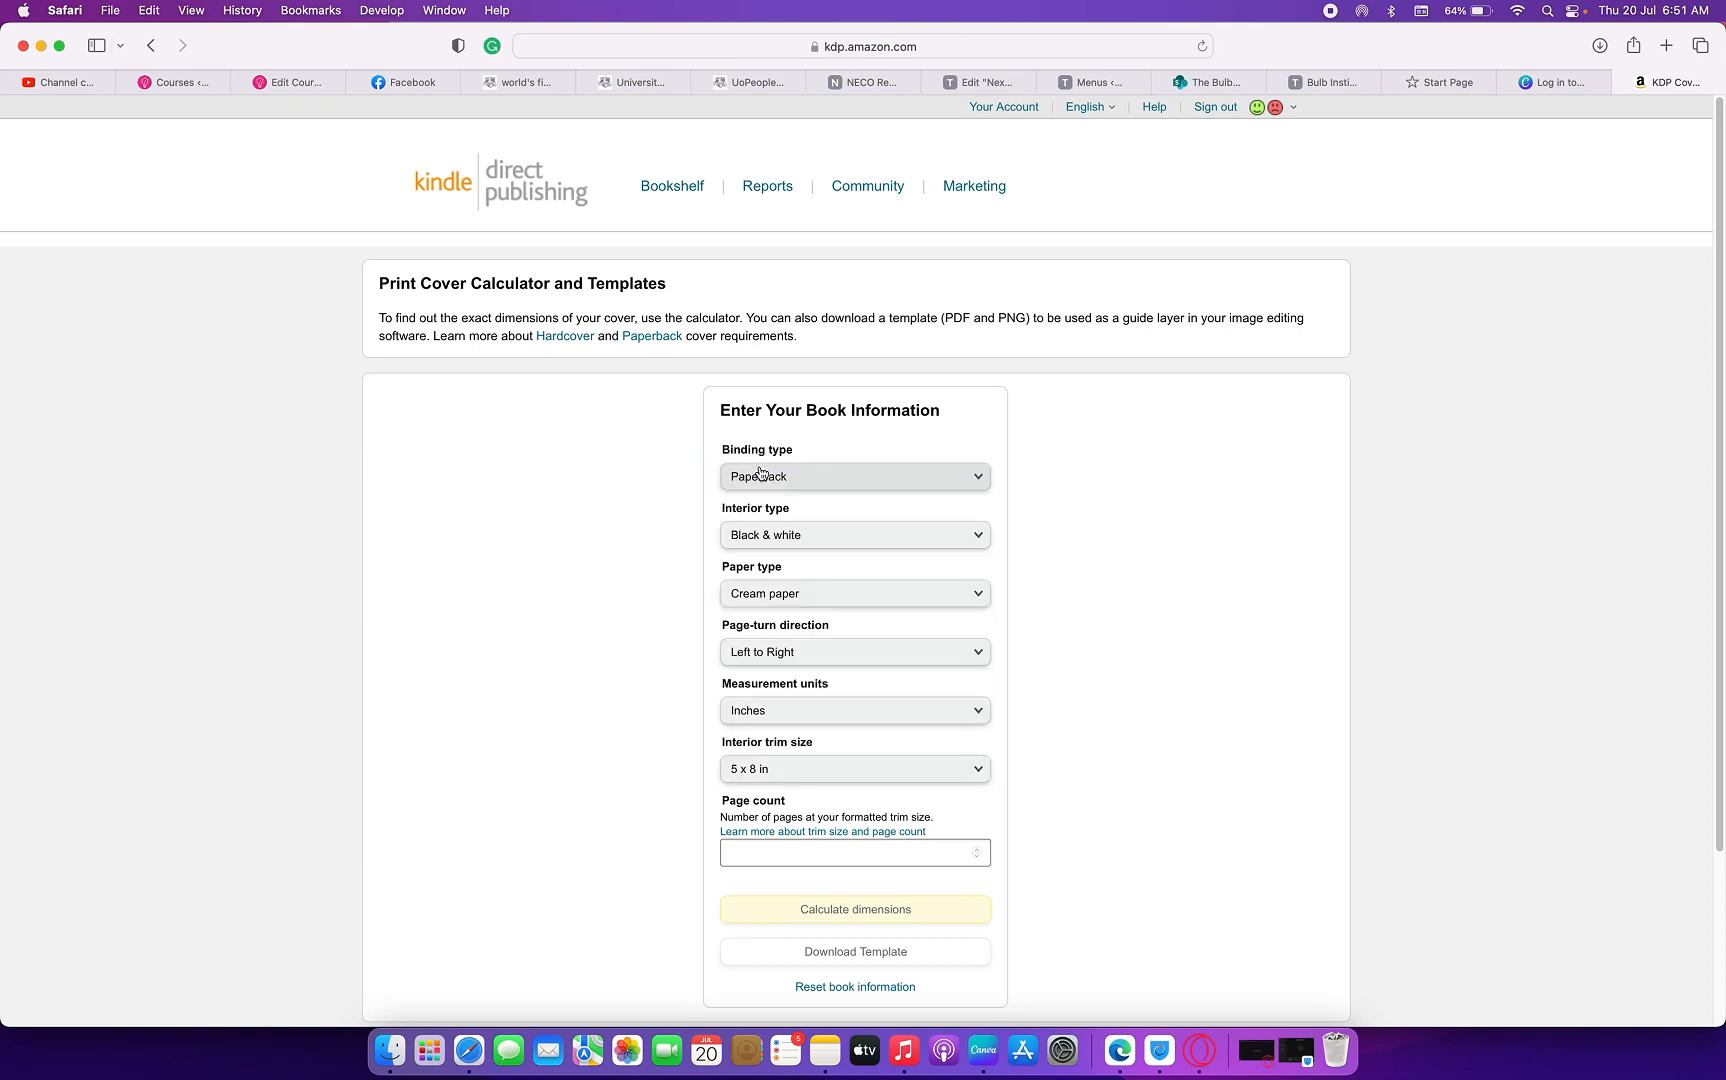
{"action": "scroll", "coordinate": [800, 760], "scroll_direction": "down", "scroll_amount": 2}
{"action": "left_click", "coordinate": [760, 782]}
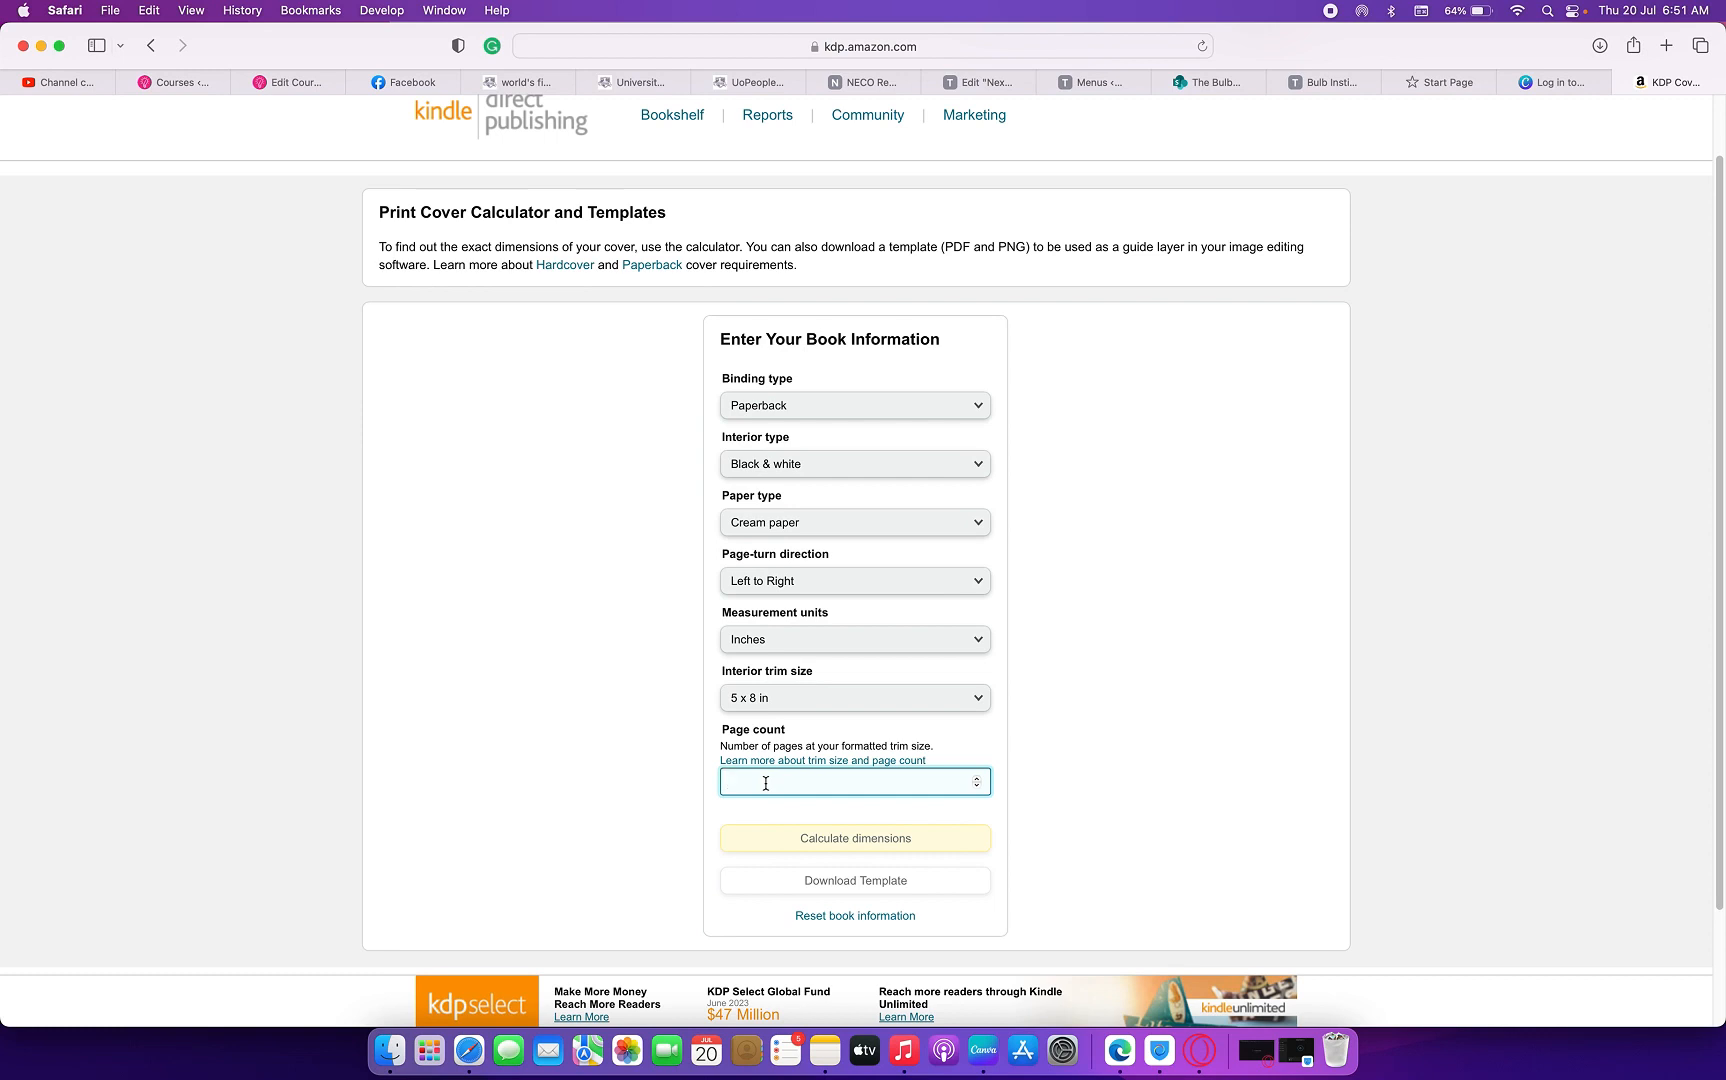
{"action": "type", "text": "200"}
{"action": "left_click", "coordinate": [1130, 798]}
{"action": "left_click", "coordinate": [818, 848]}
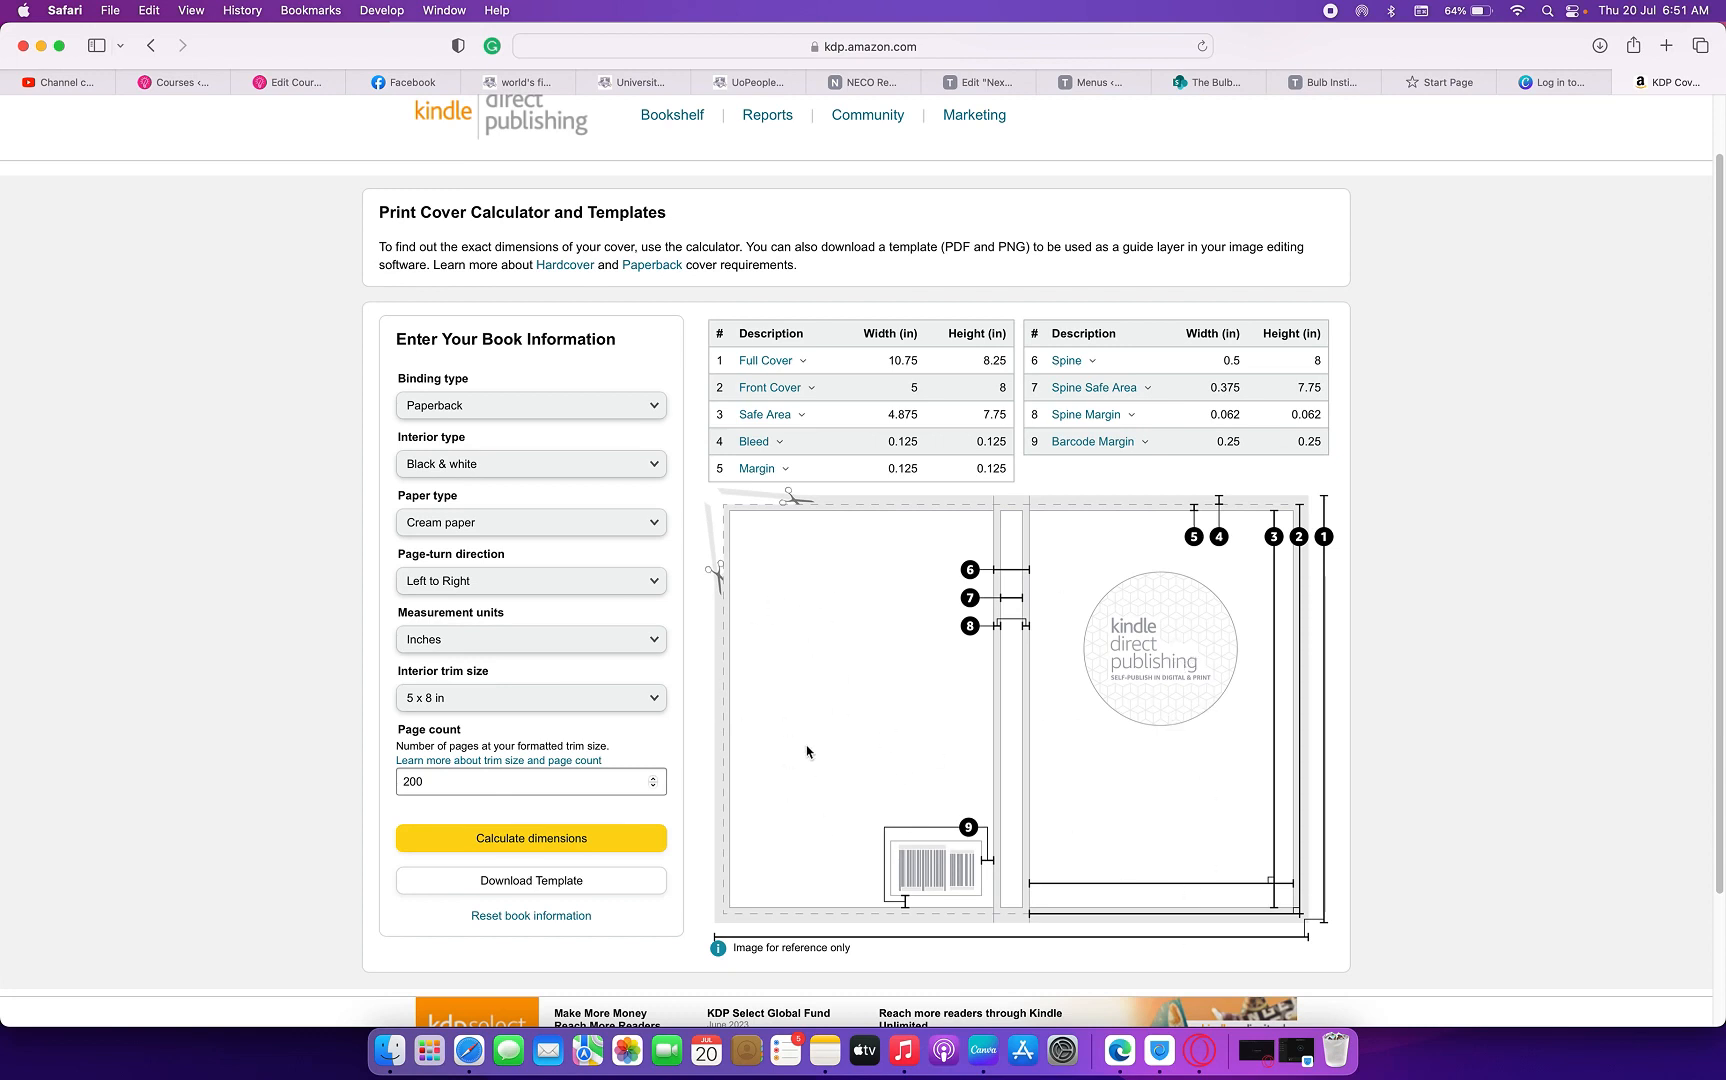
- Download the cover template, allowing downloads from kdp.amazon.com, and open its extracted PAPERBACK_5.000x8.000_200_BW_CREAM_en_US folder in Finder
{"action": "left_click", "coordinate": [512, 881]}
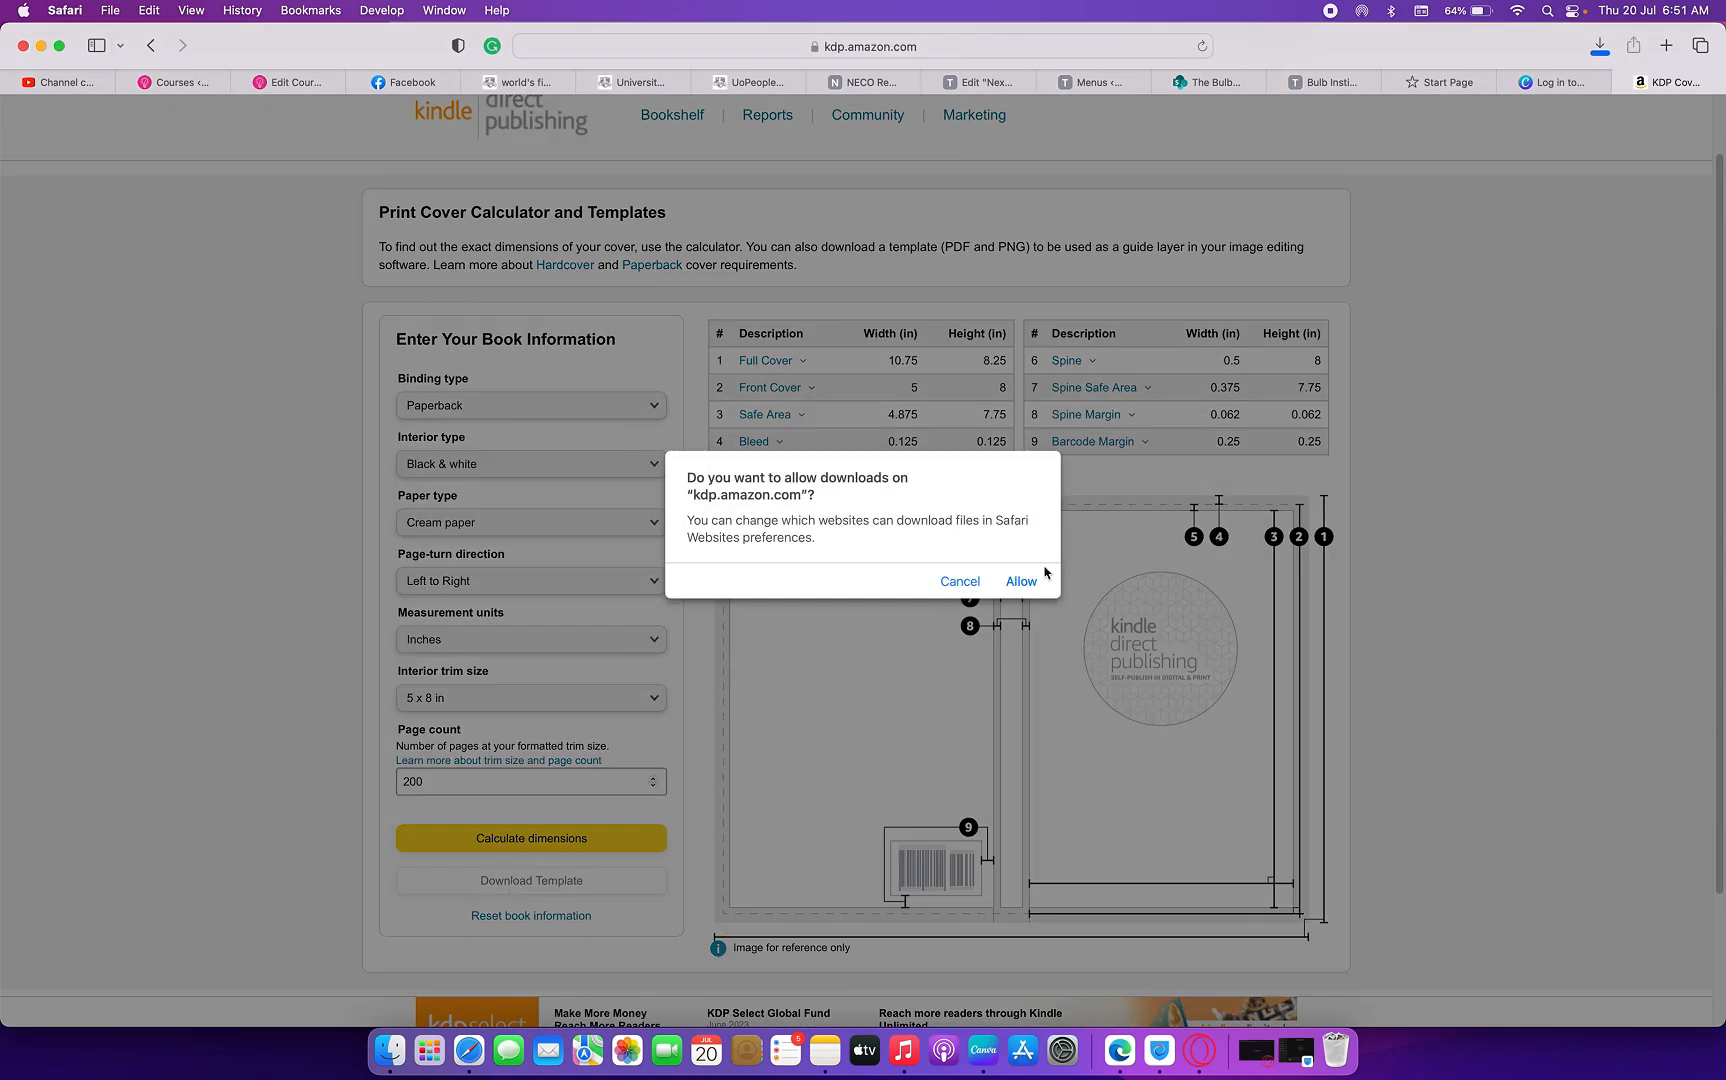
{"action": "left_click", "coordinate": [1020, 581]}
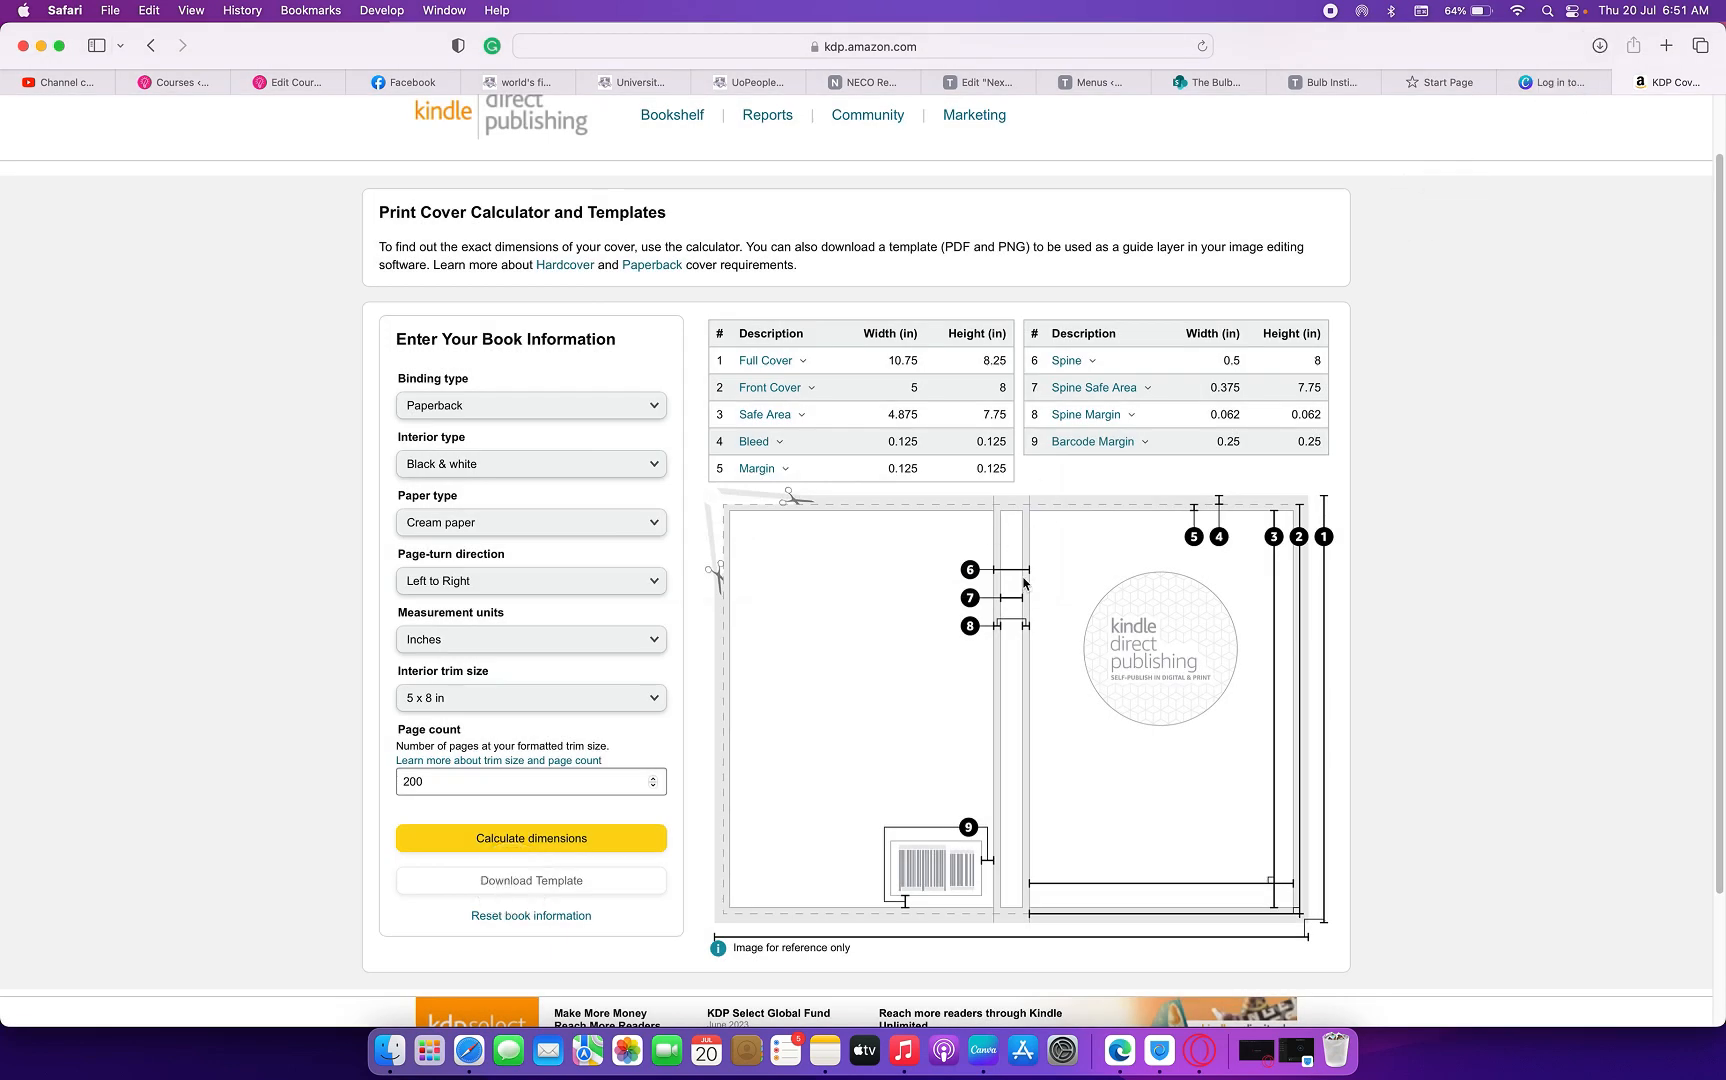
{"action": "left_click", "coordinate": [1606, 52]}
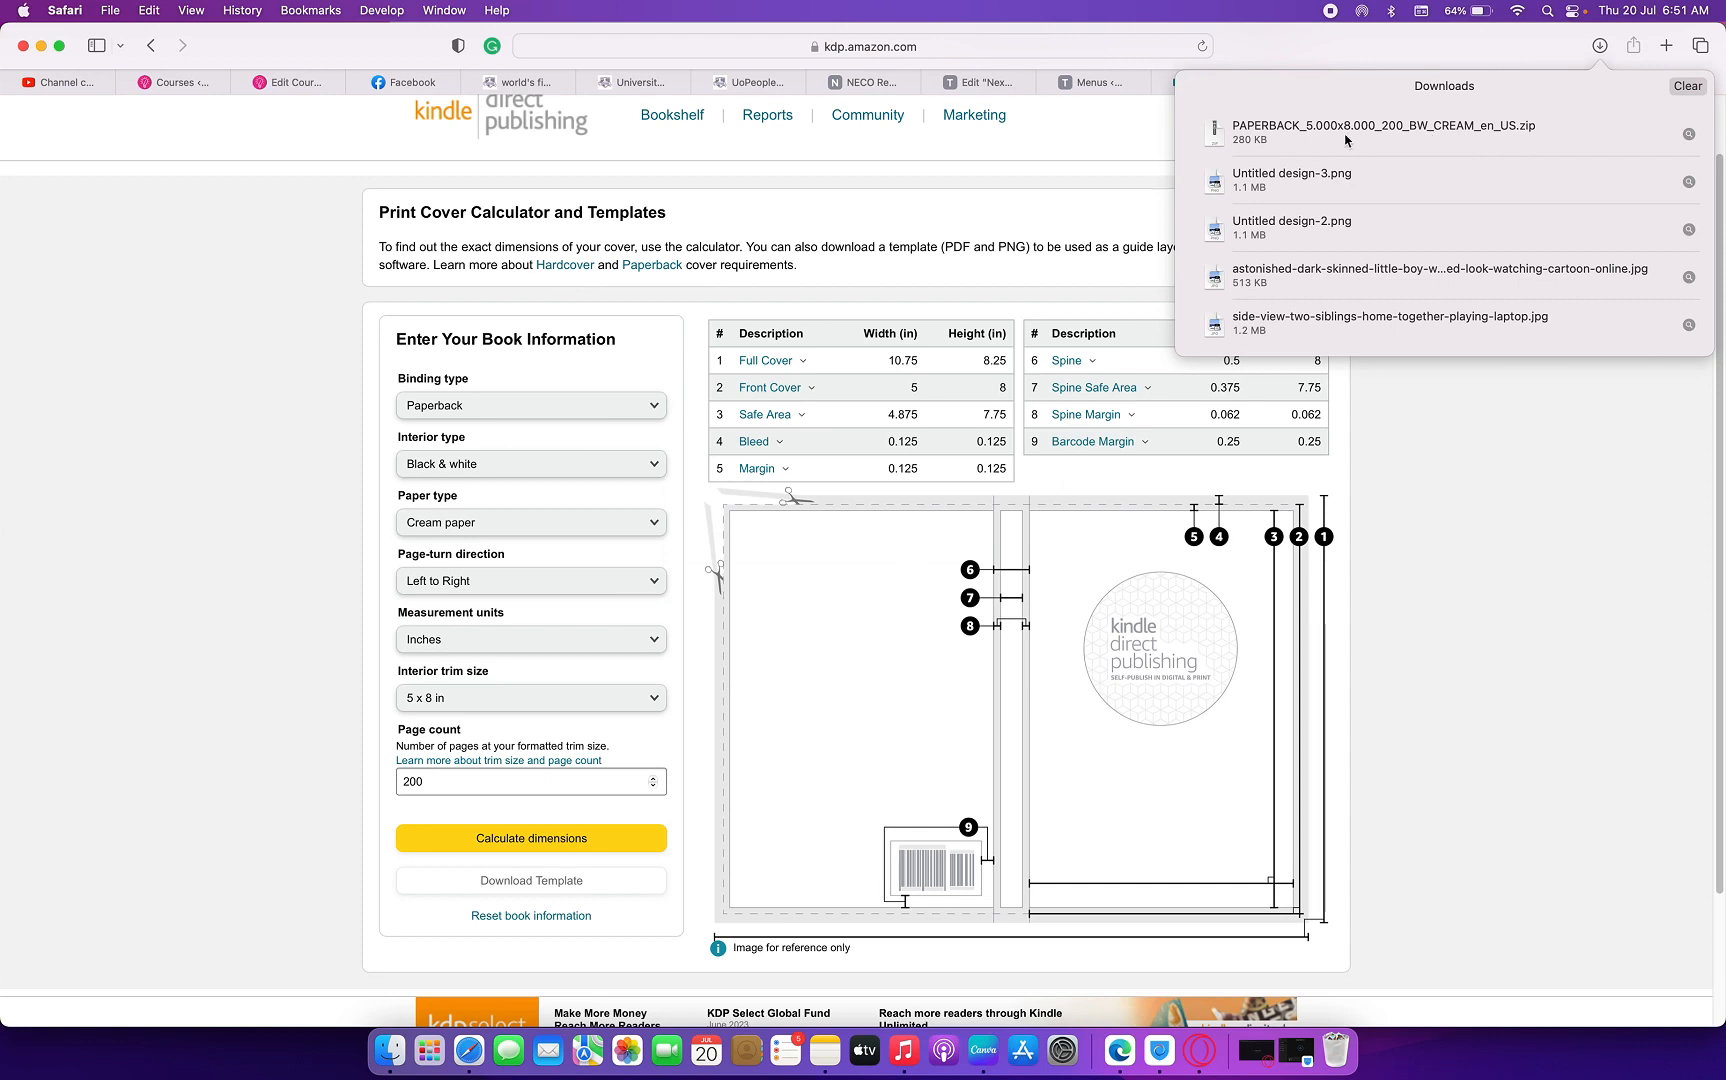
{"action": "double_click", "coordinate": [1678, 142]}
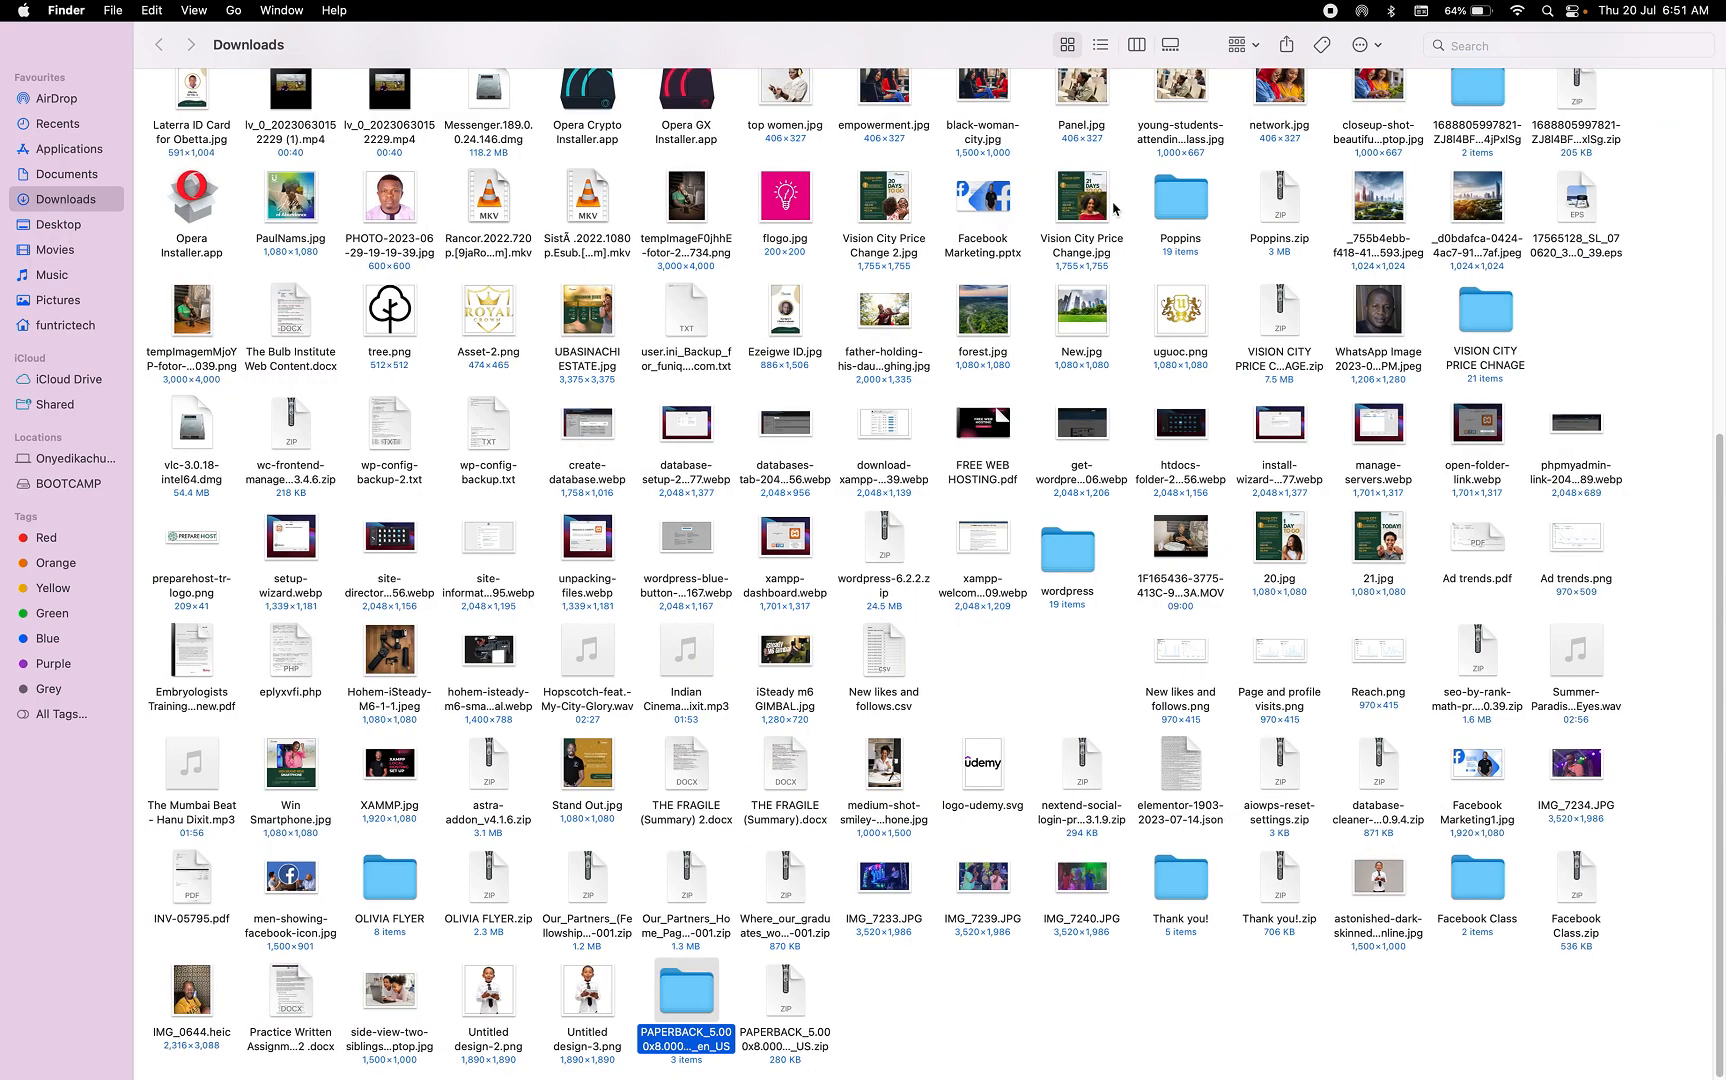
{"action": "double_click", "coordinate": [687, 992]}
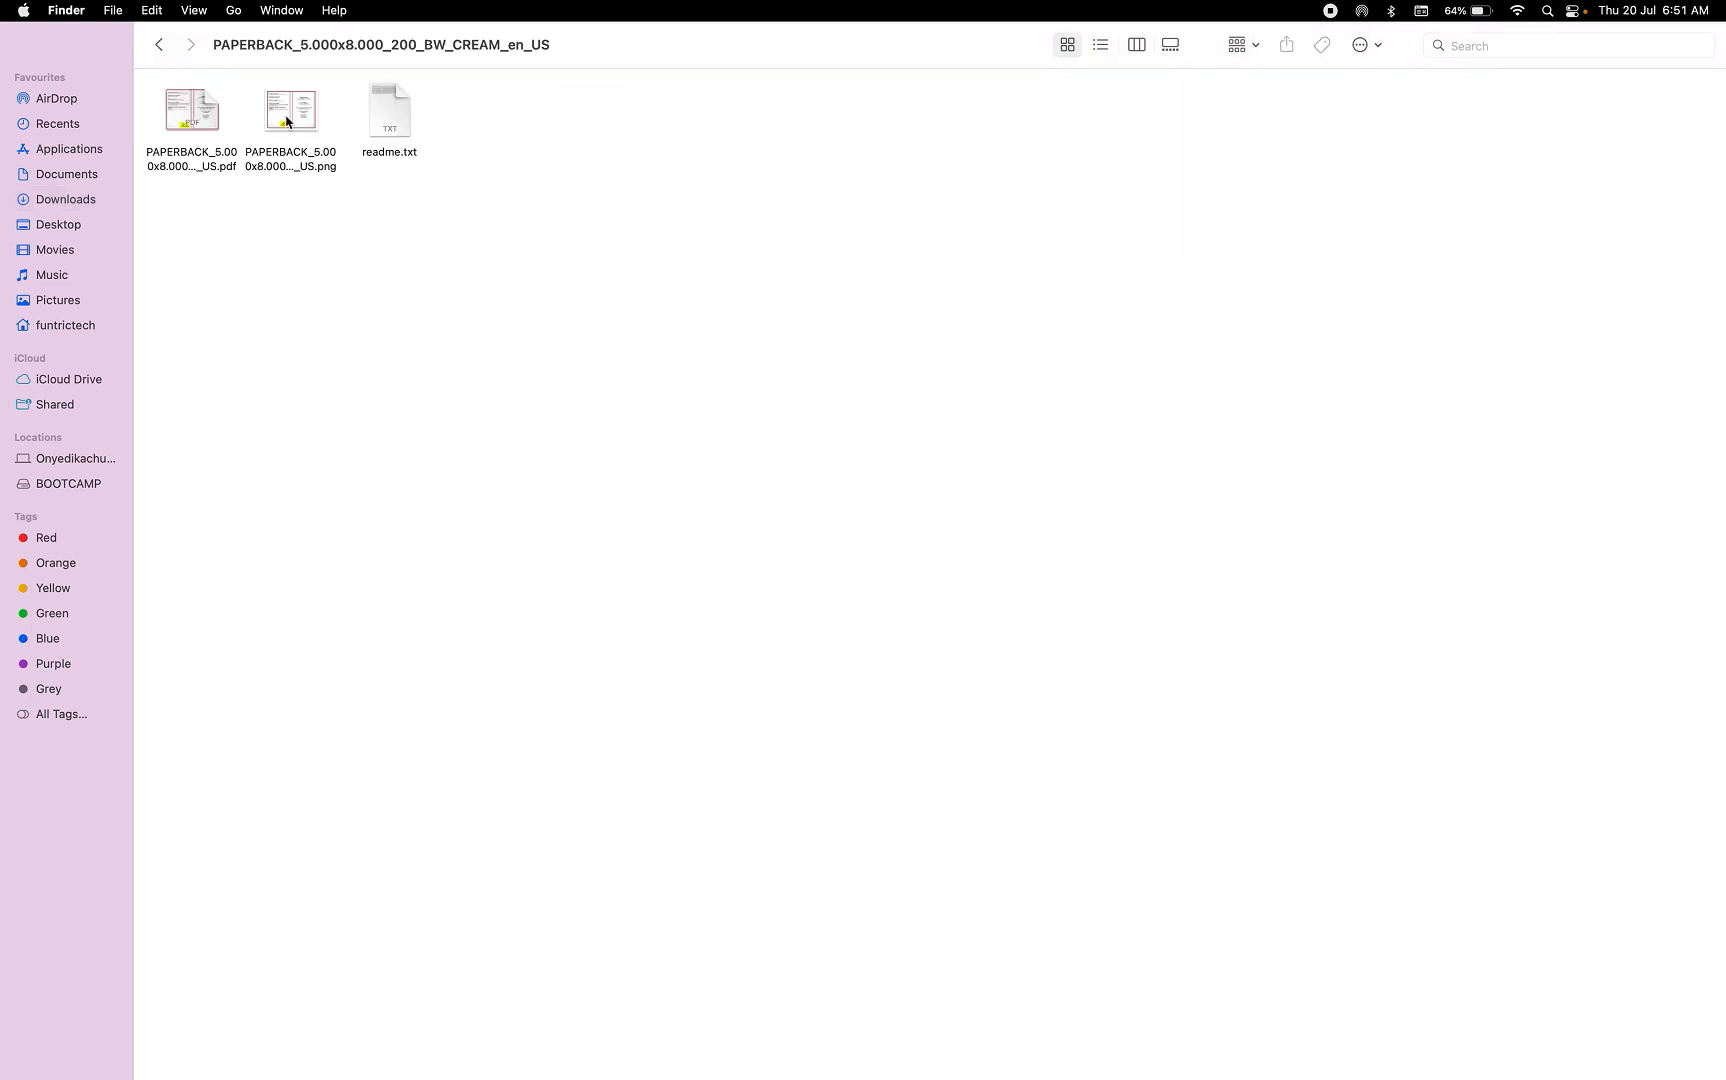
- Switch to Canva, search for "Ebook" and open the suggested Ebook Cover template category
{"action": "mouse_move", "coordinate": [1245, 1074]}
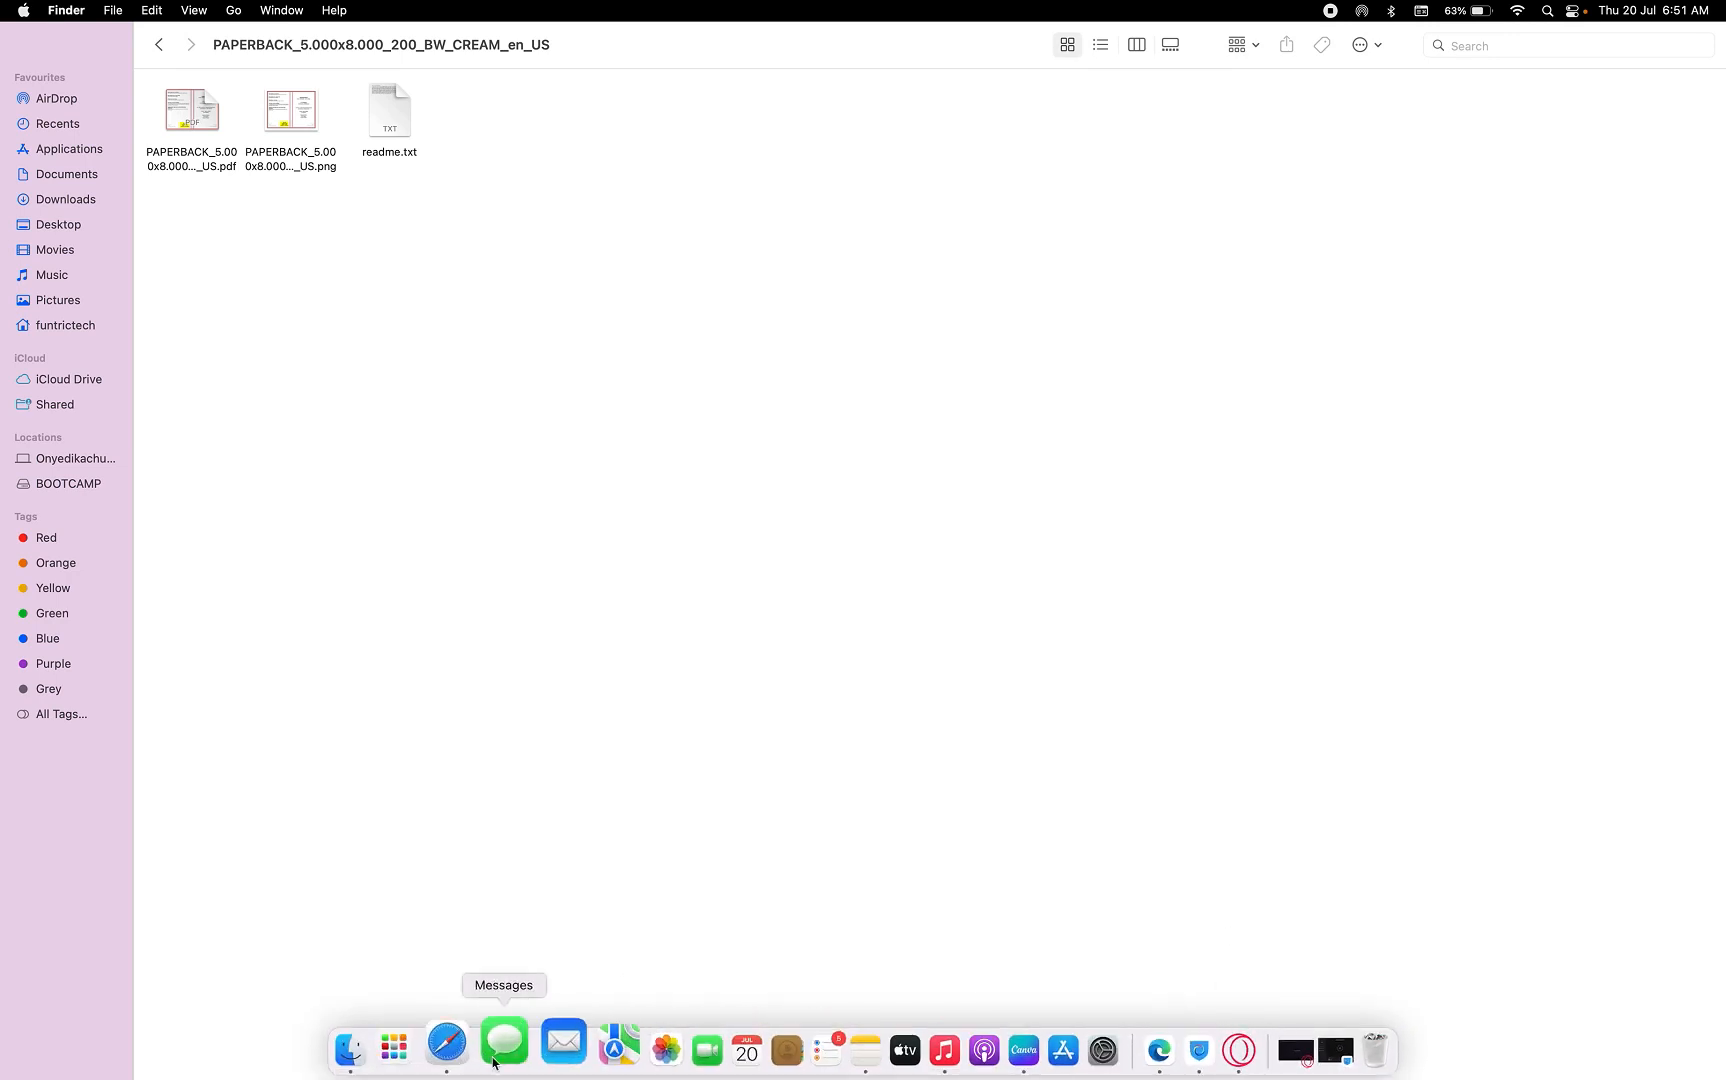
{"action": "left_click", "coordinate": [992, 1046]}
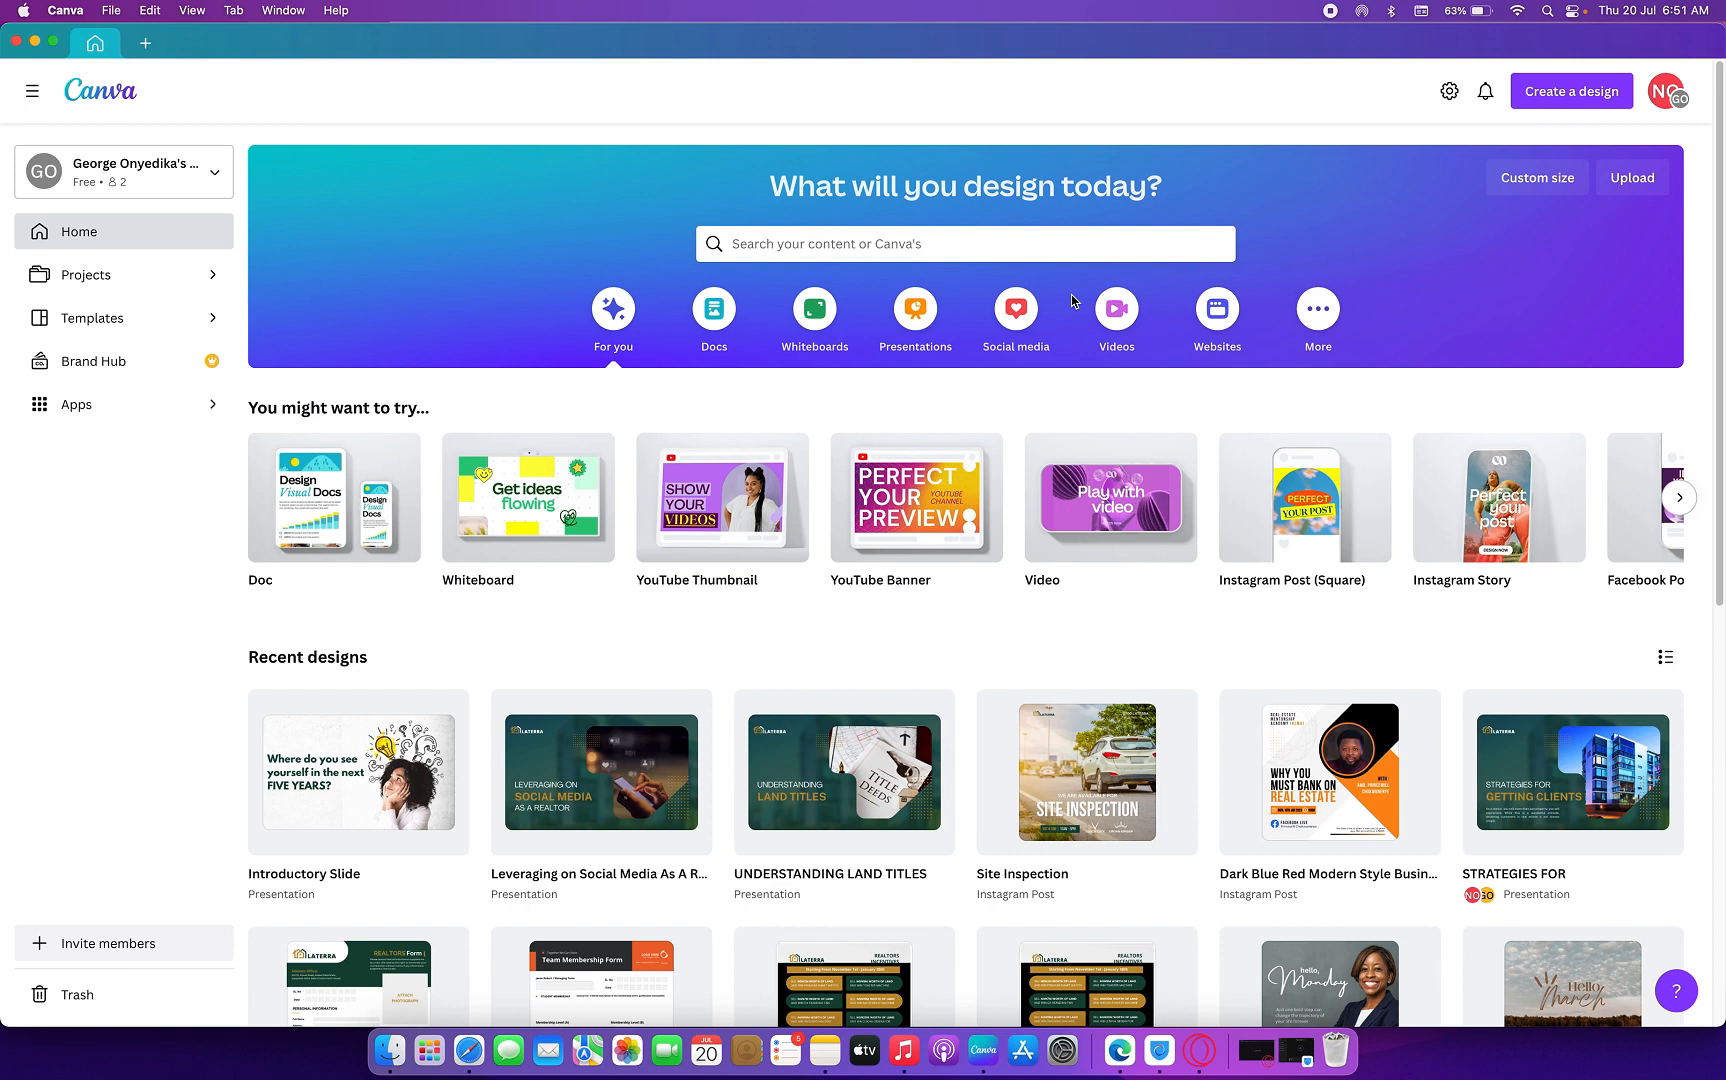
{"action": "left_click", "coordinate": [880, 243]}
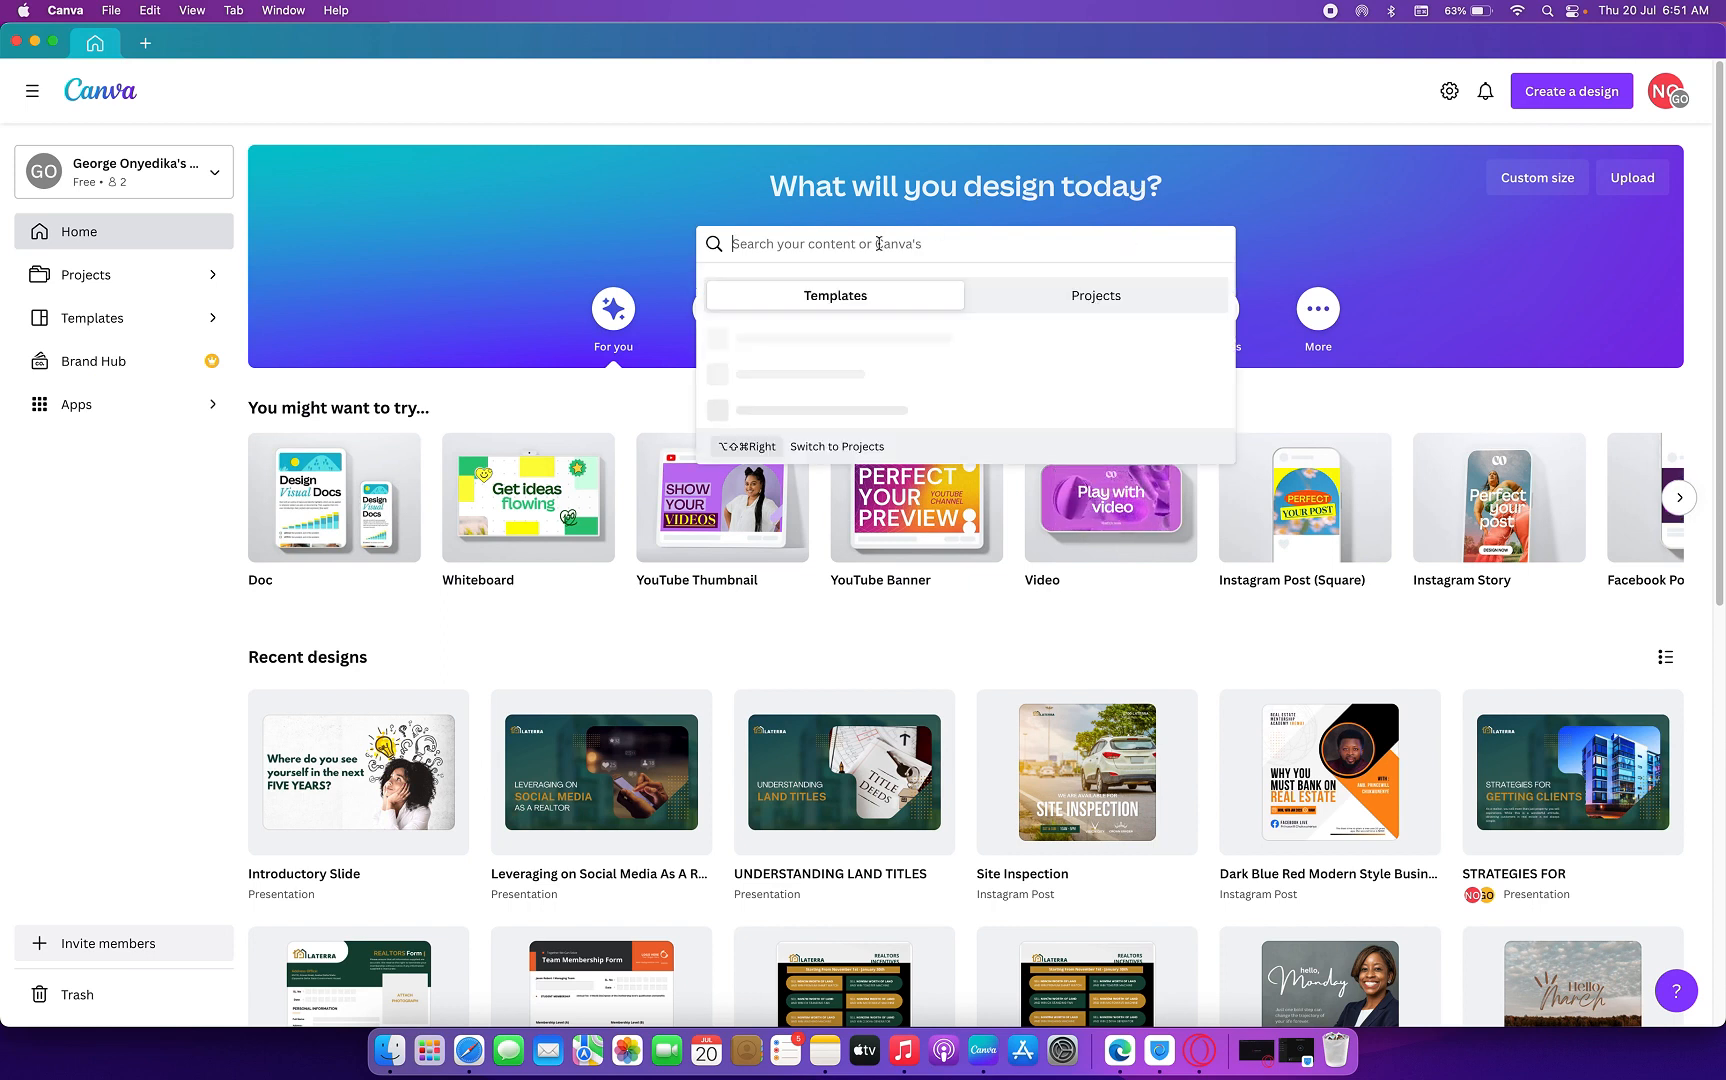
{"action": "type", "text": "E"}
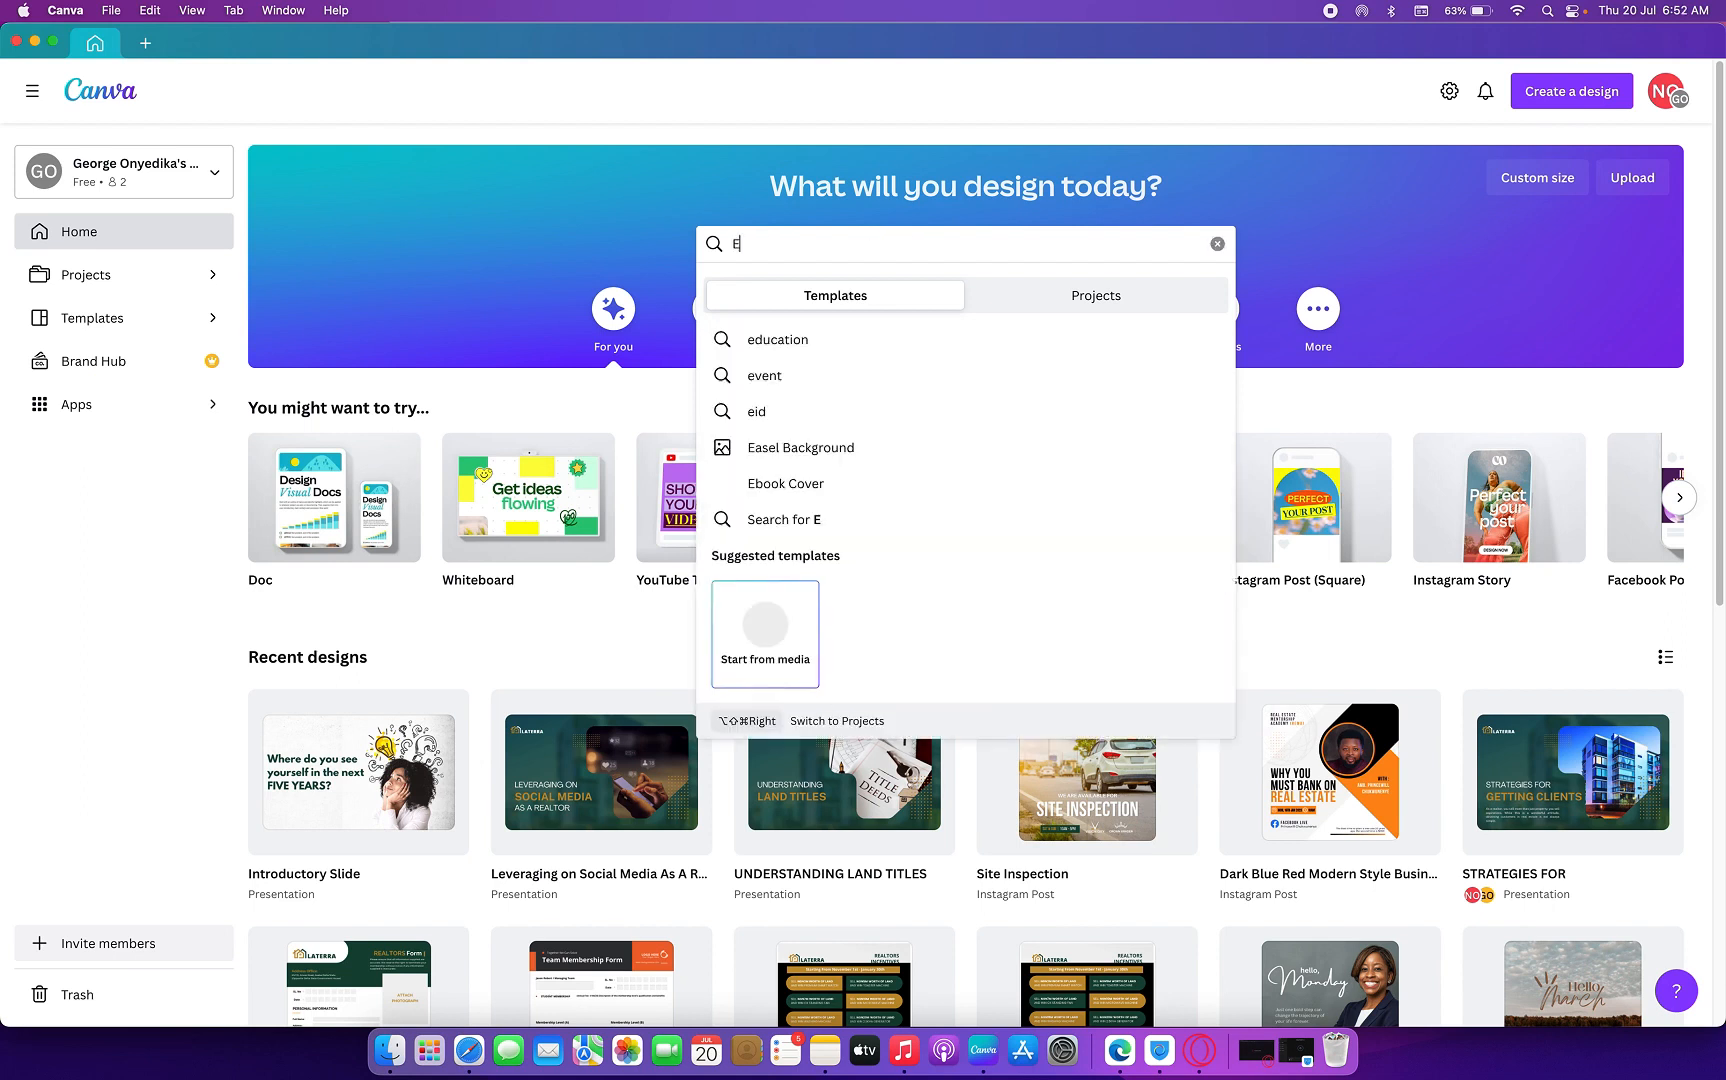
{"action": "type", "text": "book"}
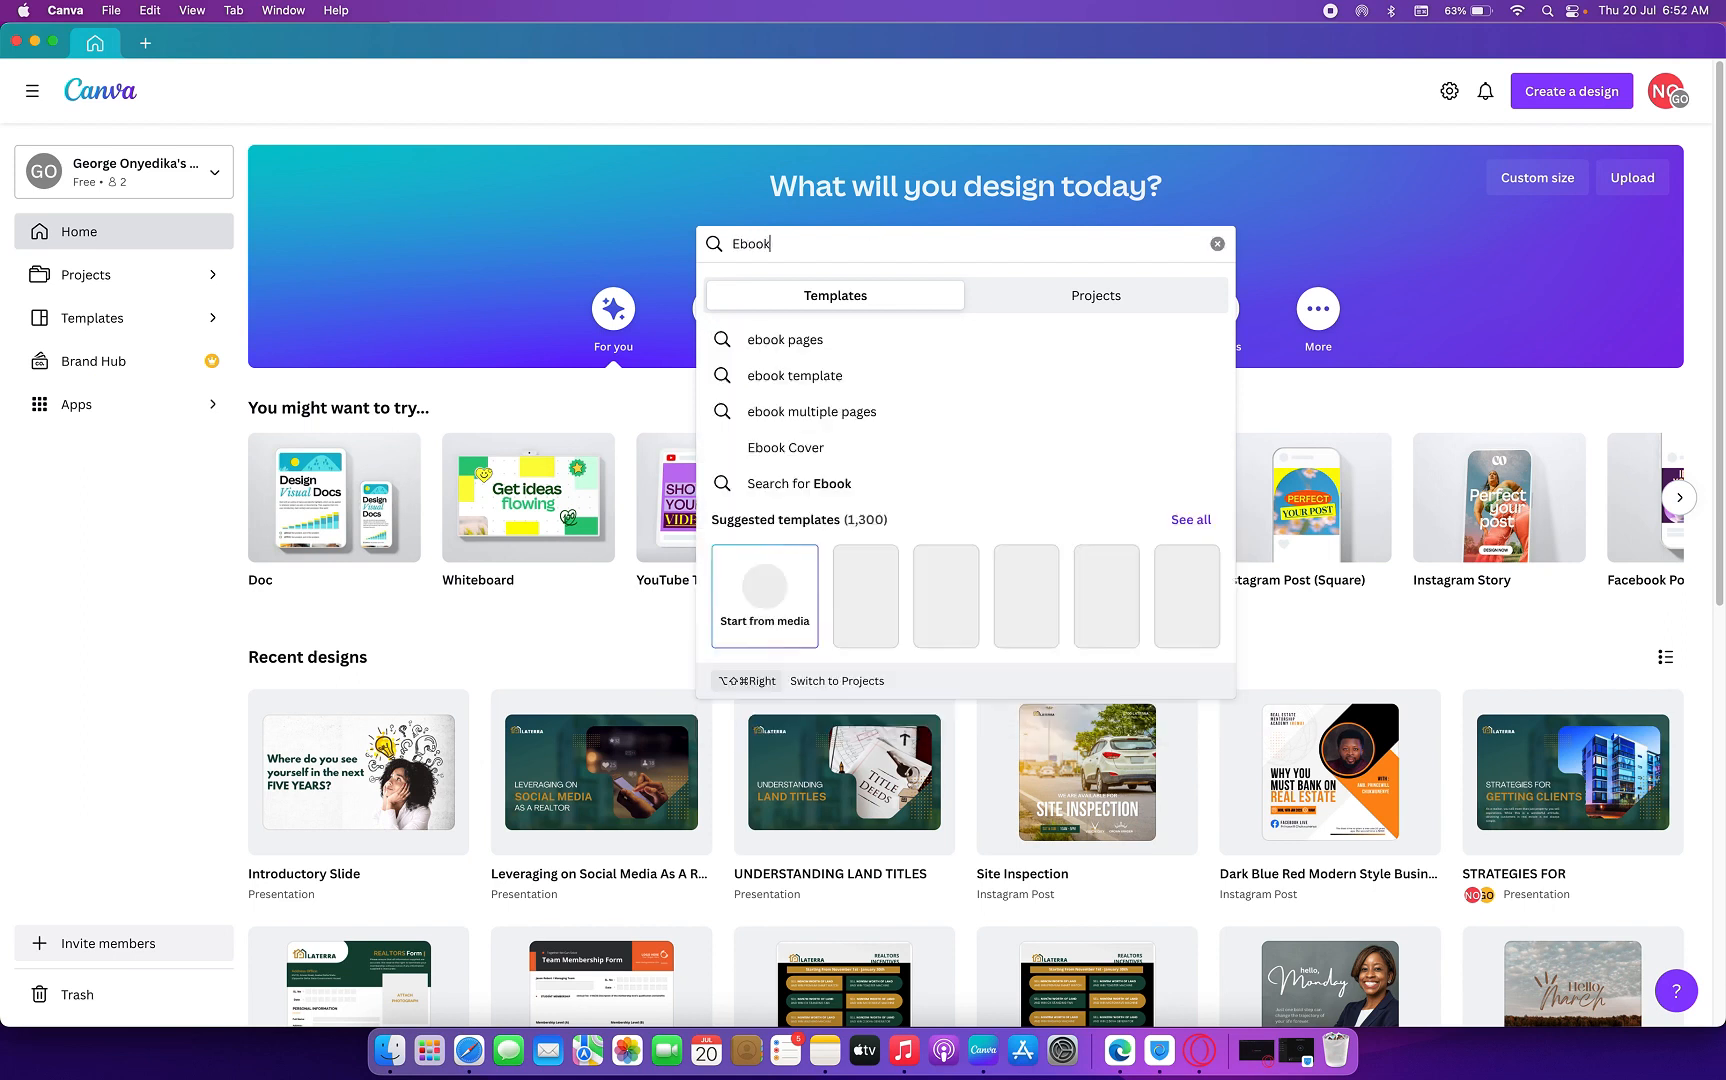
{"action": "left_click", "coordinate": [821, 447]}
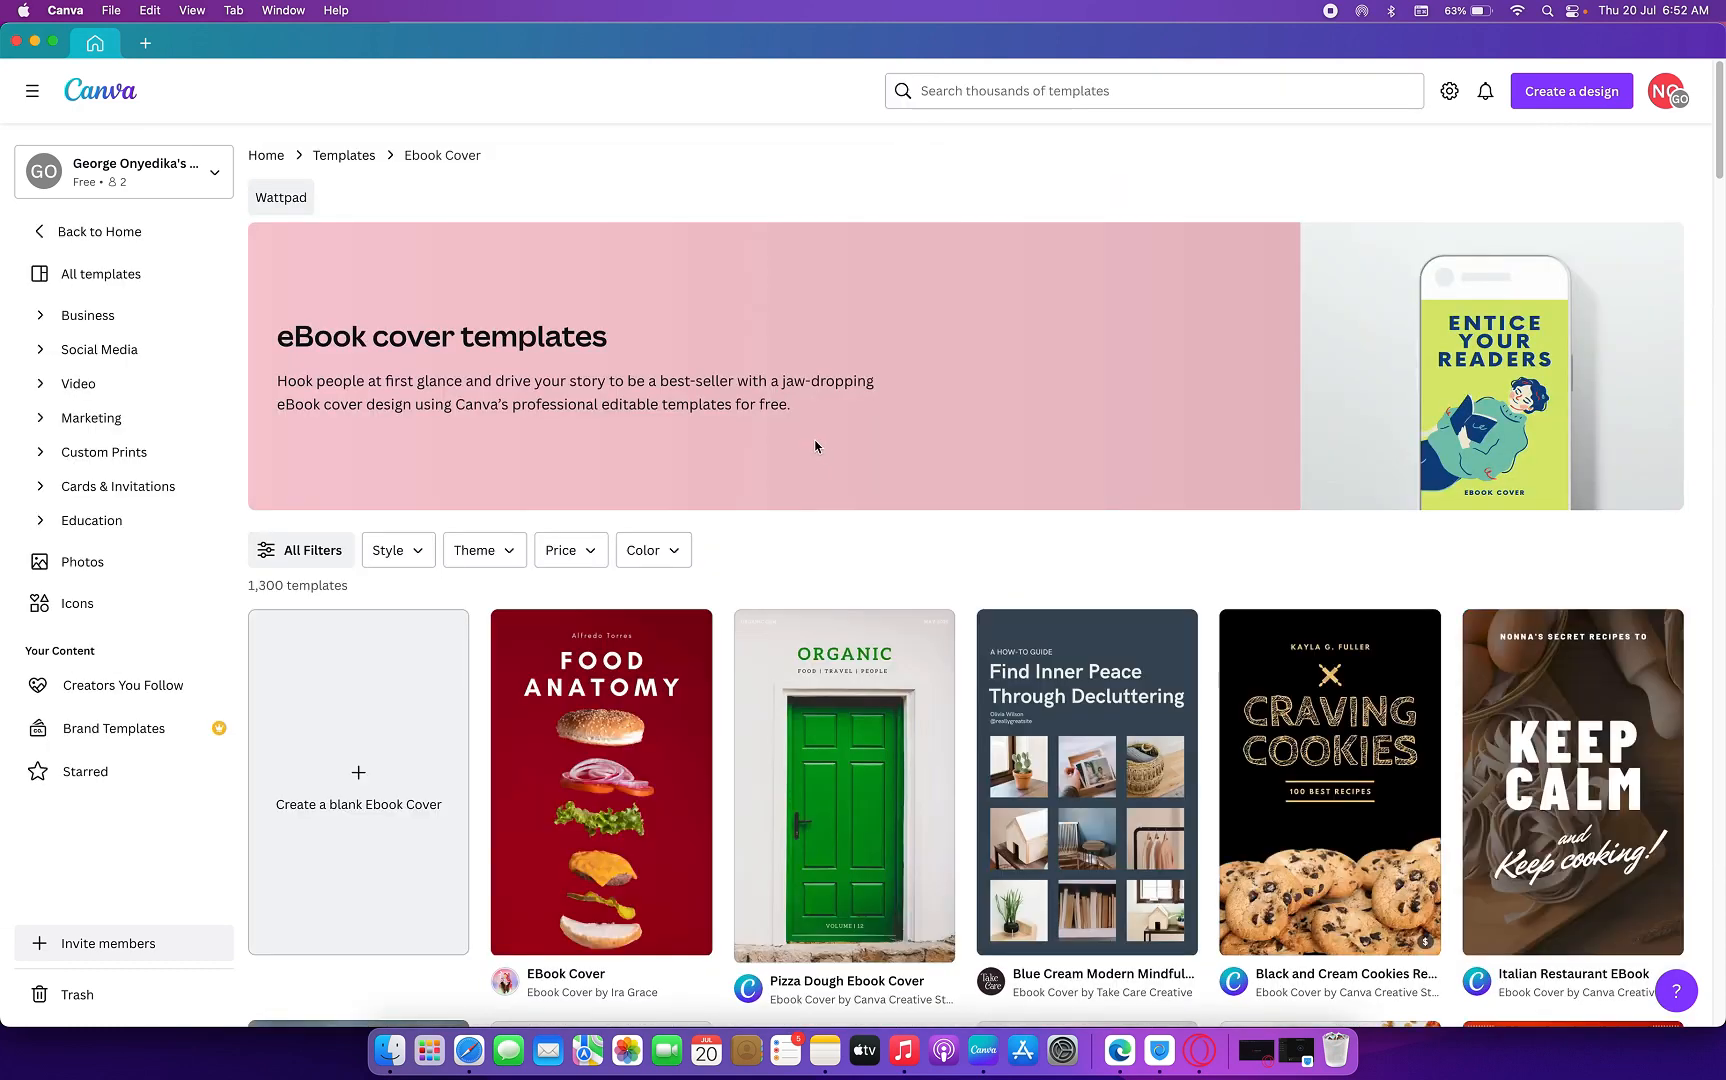
- Browse the ebook cover template gallery to examine the available cover designs
{"action": "scroll", "coordinate": [647, 667], "scroll_direction": "down", "scroll_amount": 2}
{"action": "scroll", "coordinate": [647, 667], "scroll_direction": "down", "scroll_amount": 3}
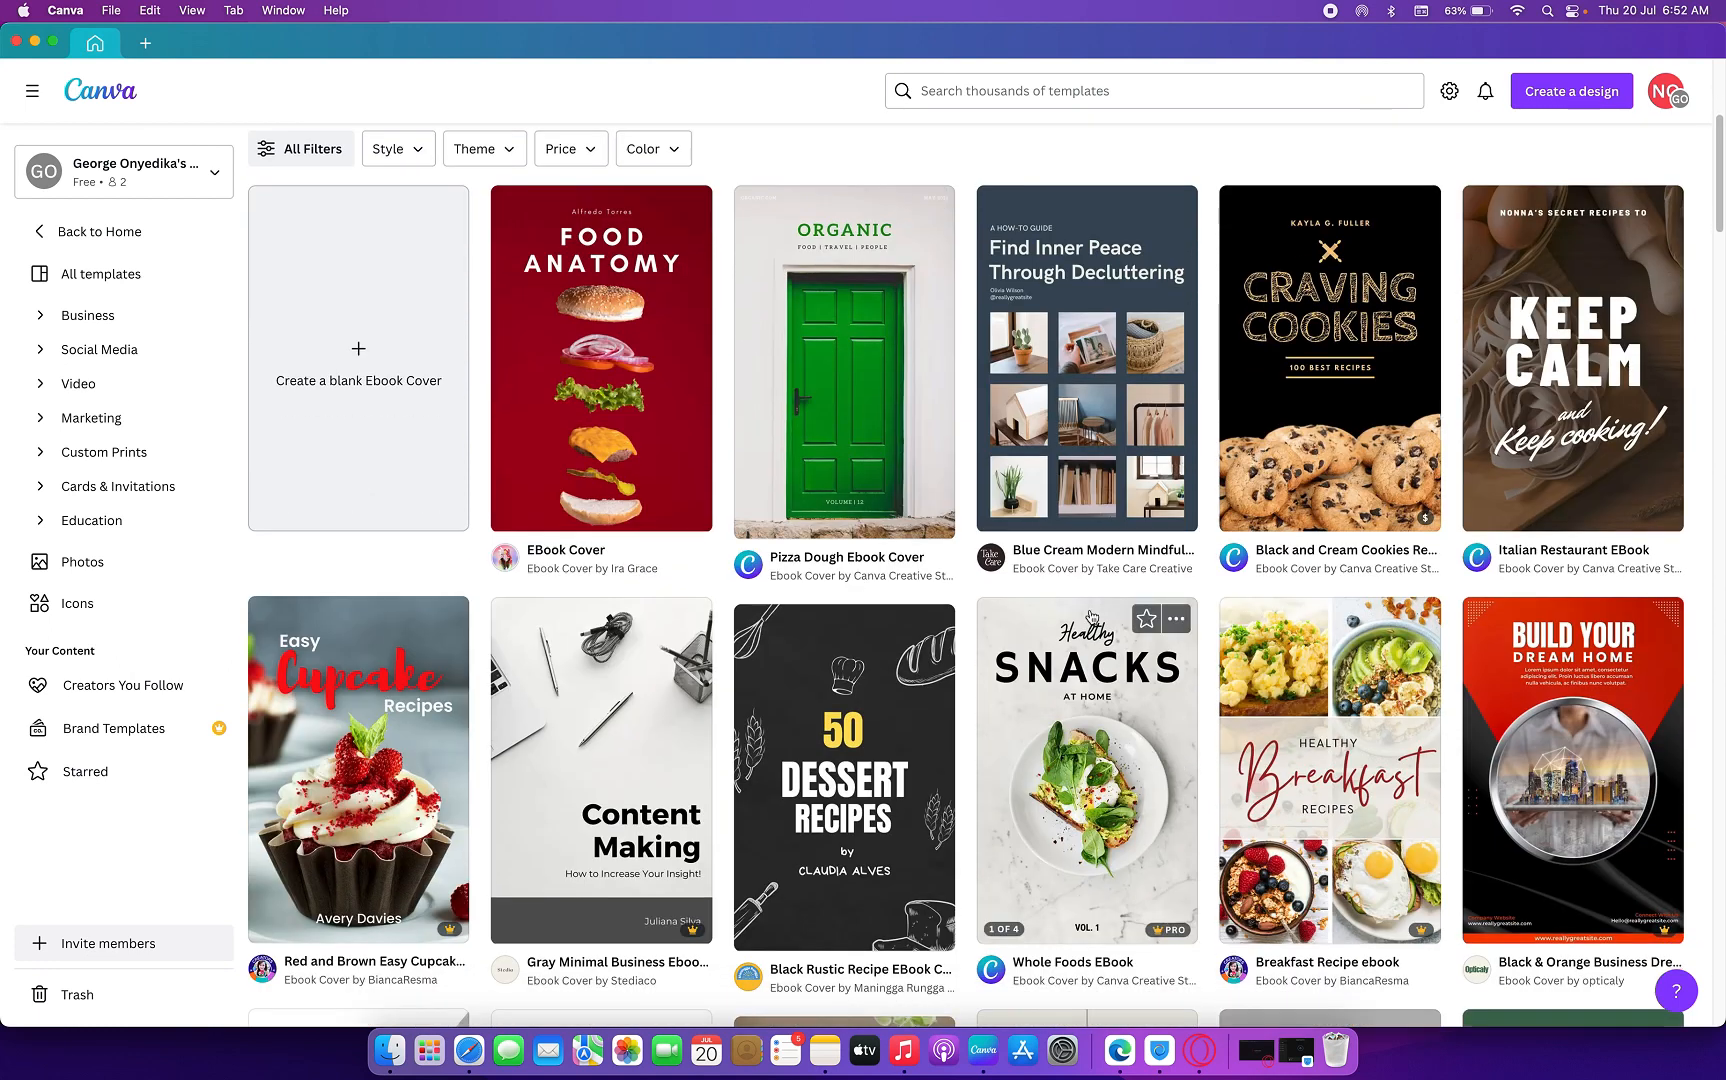
{"action": "scroll", "coordinate": [1042, 603], "scroll_direction": "down", "scroll_amount": 3}
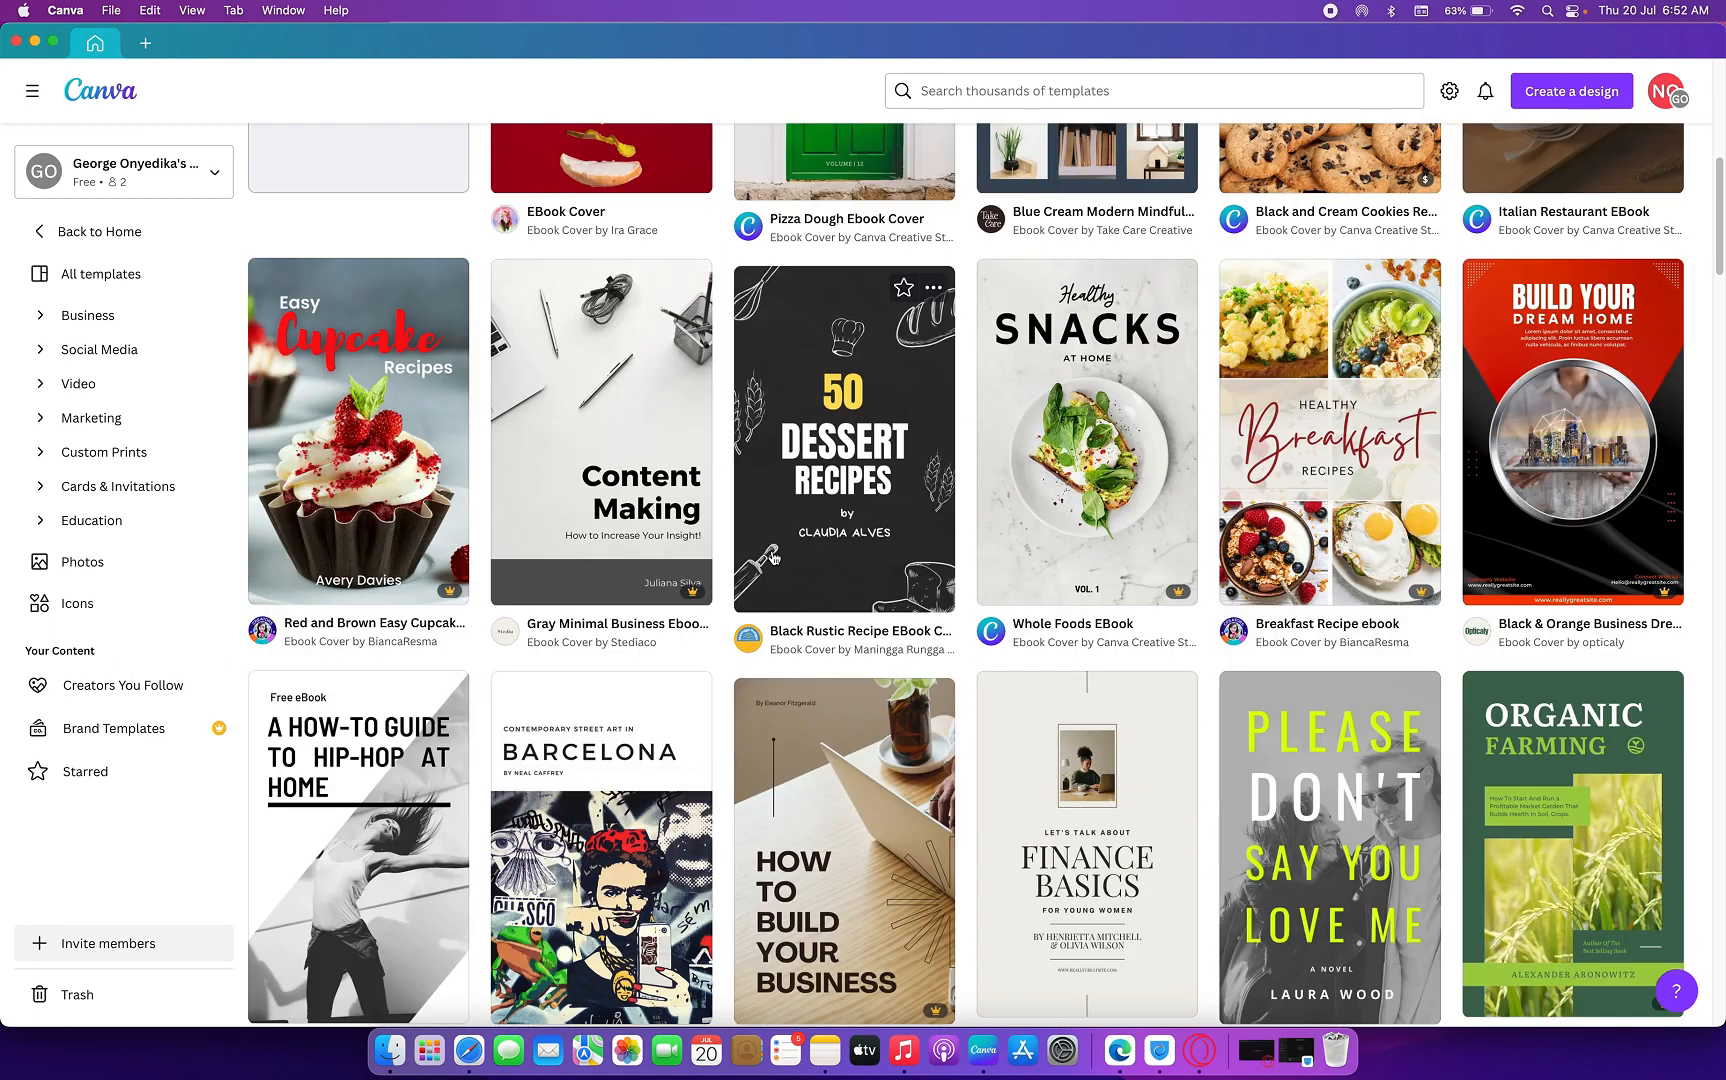
{"action": "scroll", "coordinate": [747, 618], "scroll_direction": "down", "scroll_amount": 3}
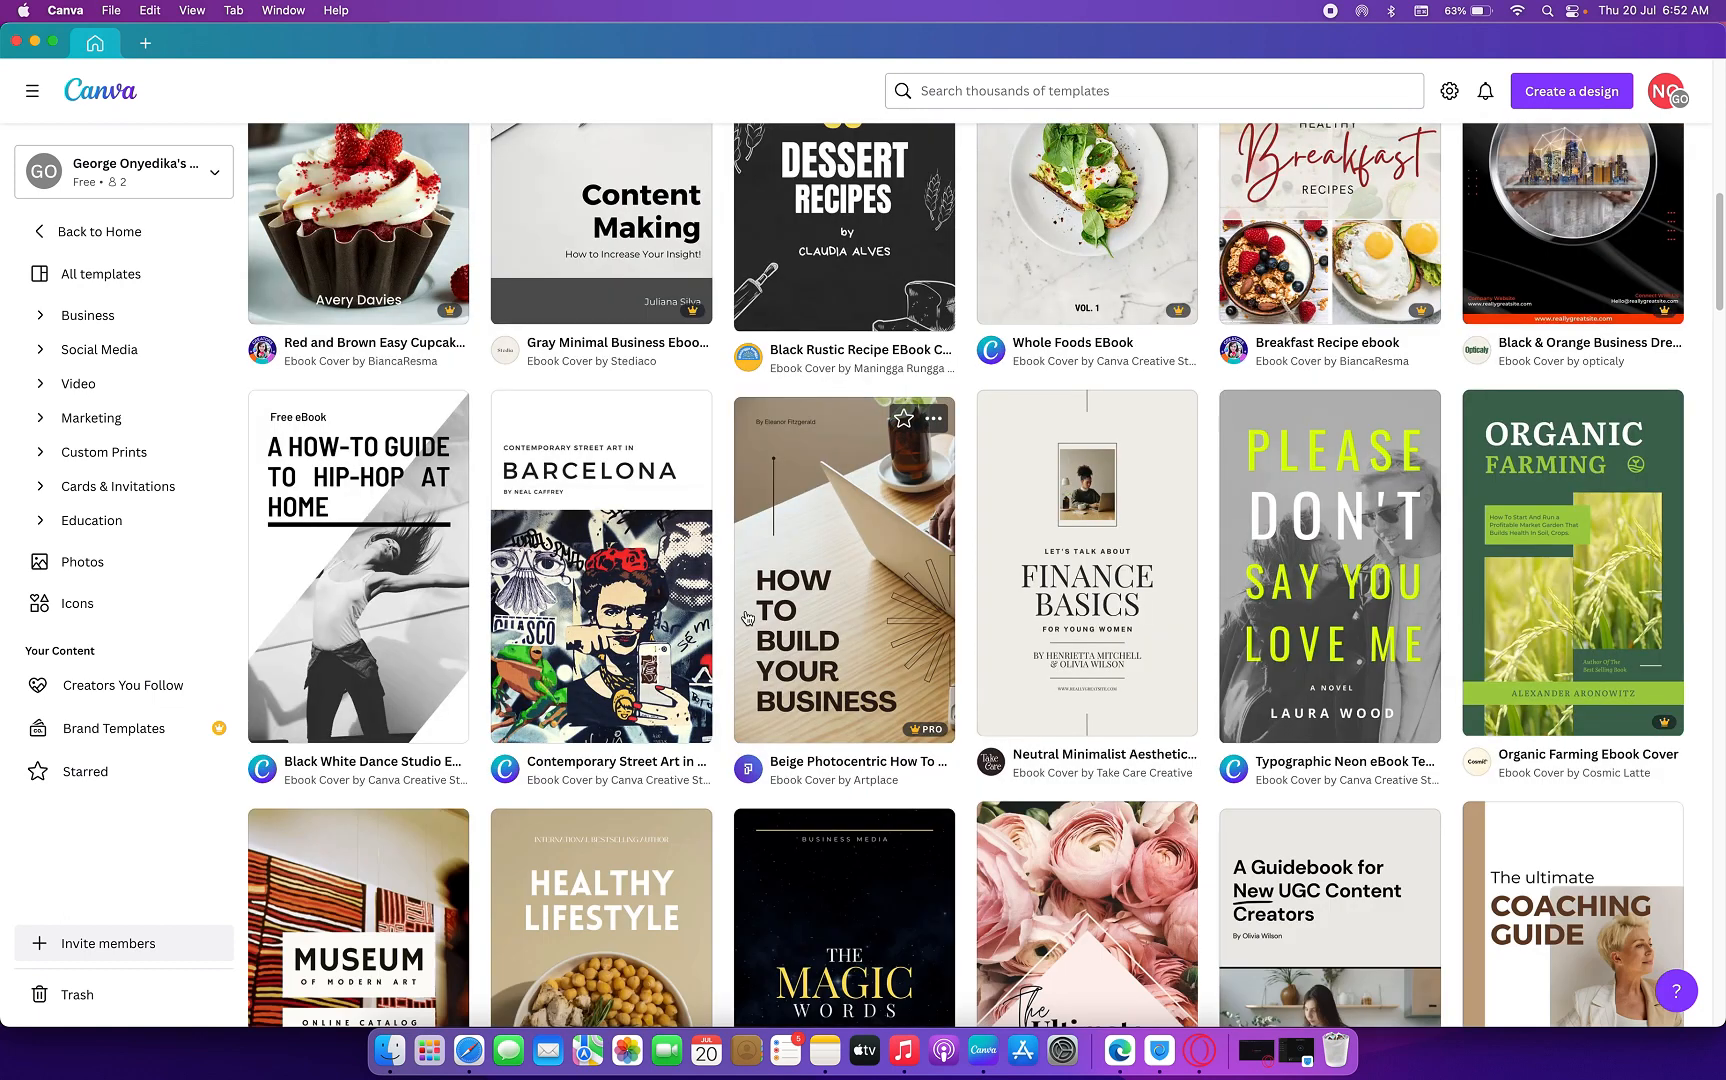
{"action": "scroll", "coordinate": [600, 500], "scroll_direction": "down", "scroll_amount": 2}
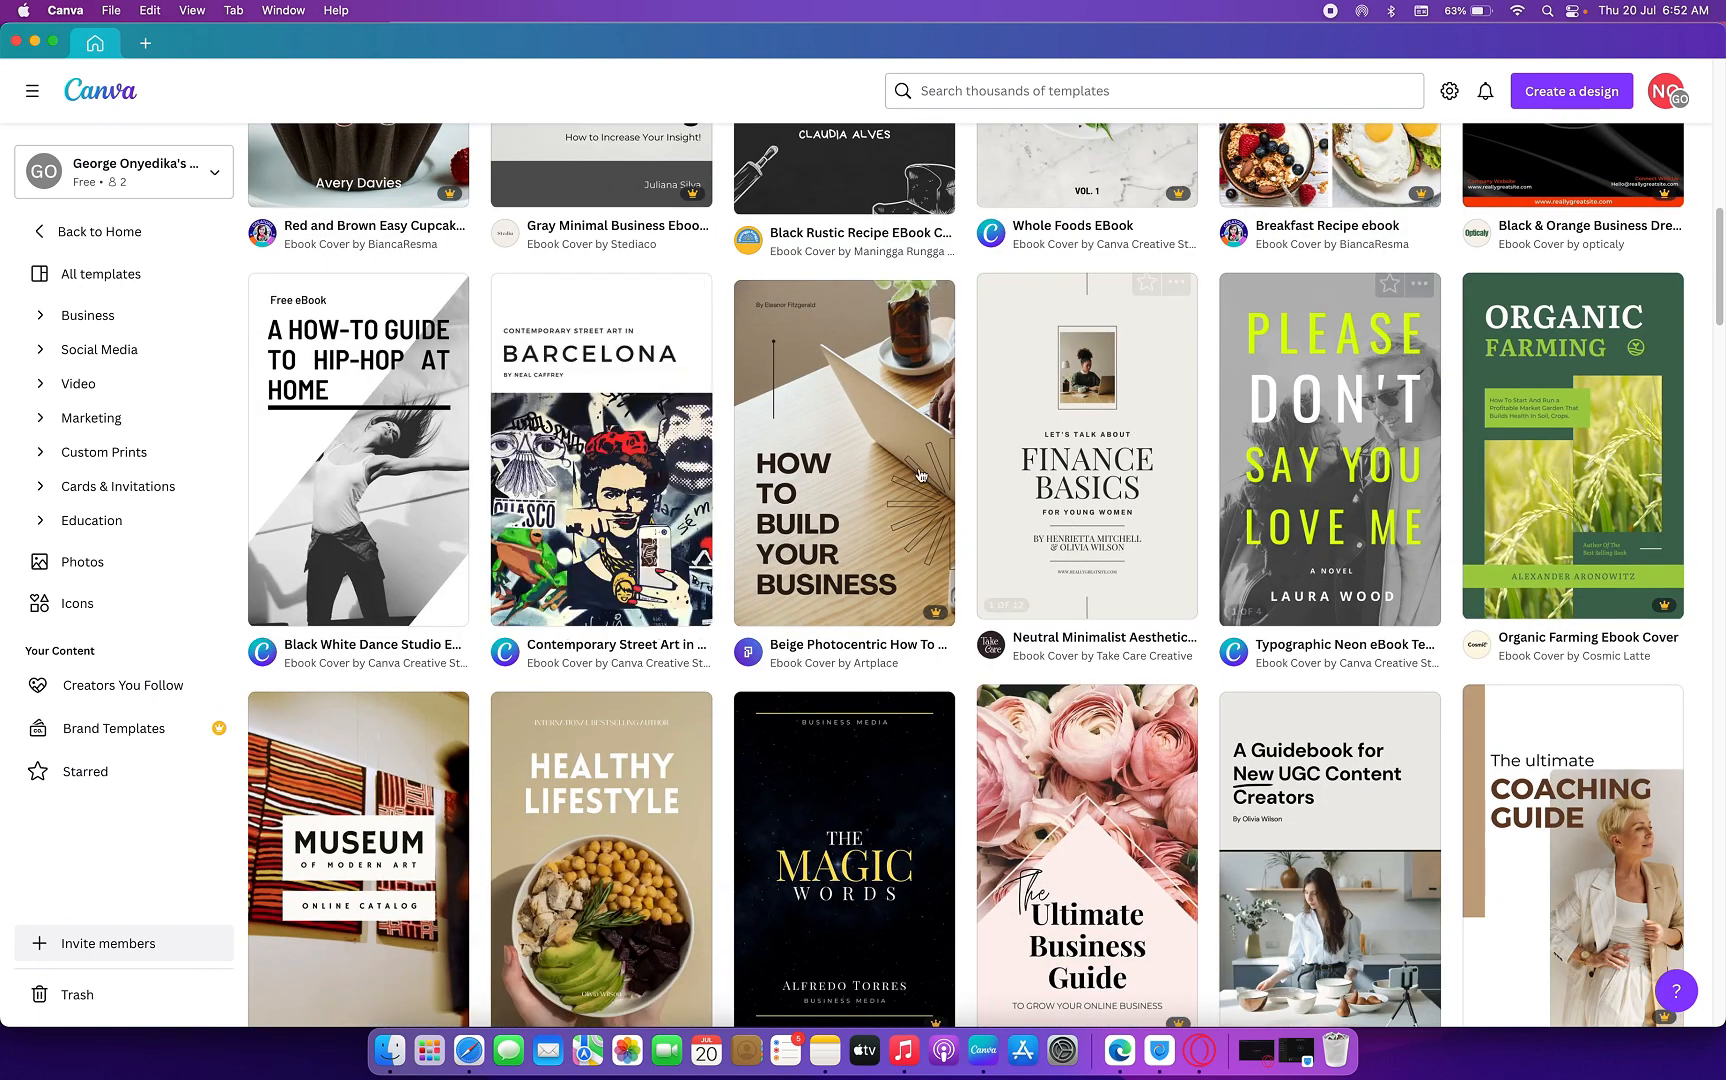
{"action": "scroll", "coordinate": [918, 470], "scroll_direction": "up", "scroll_amount": 10}
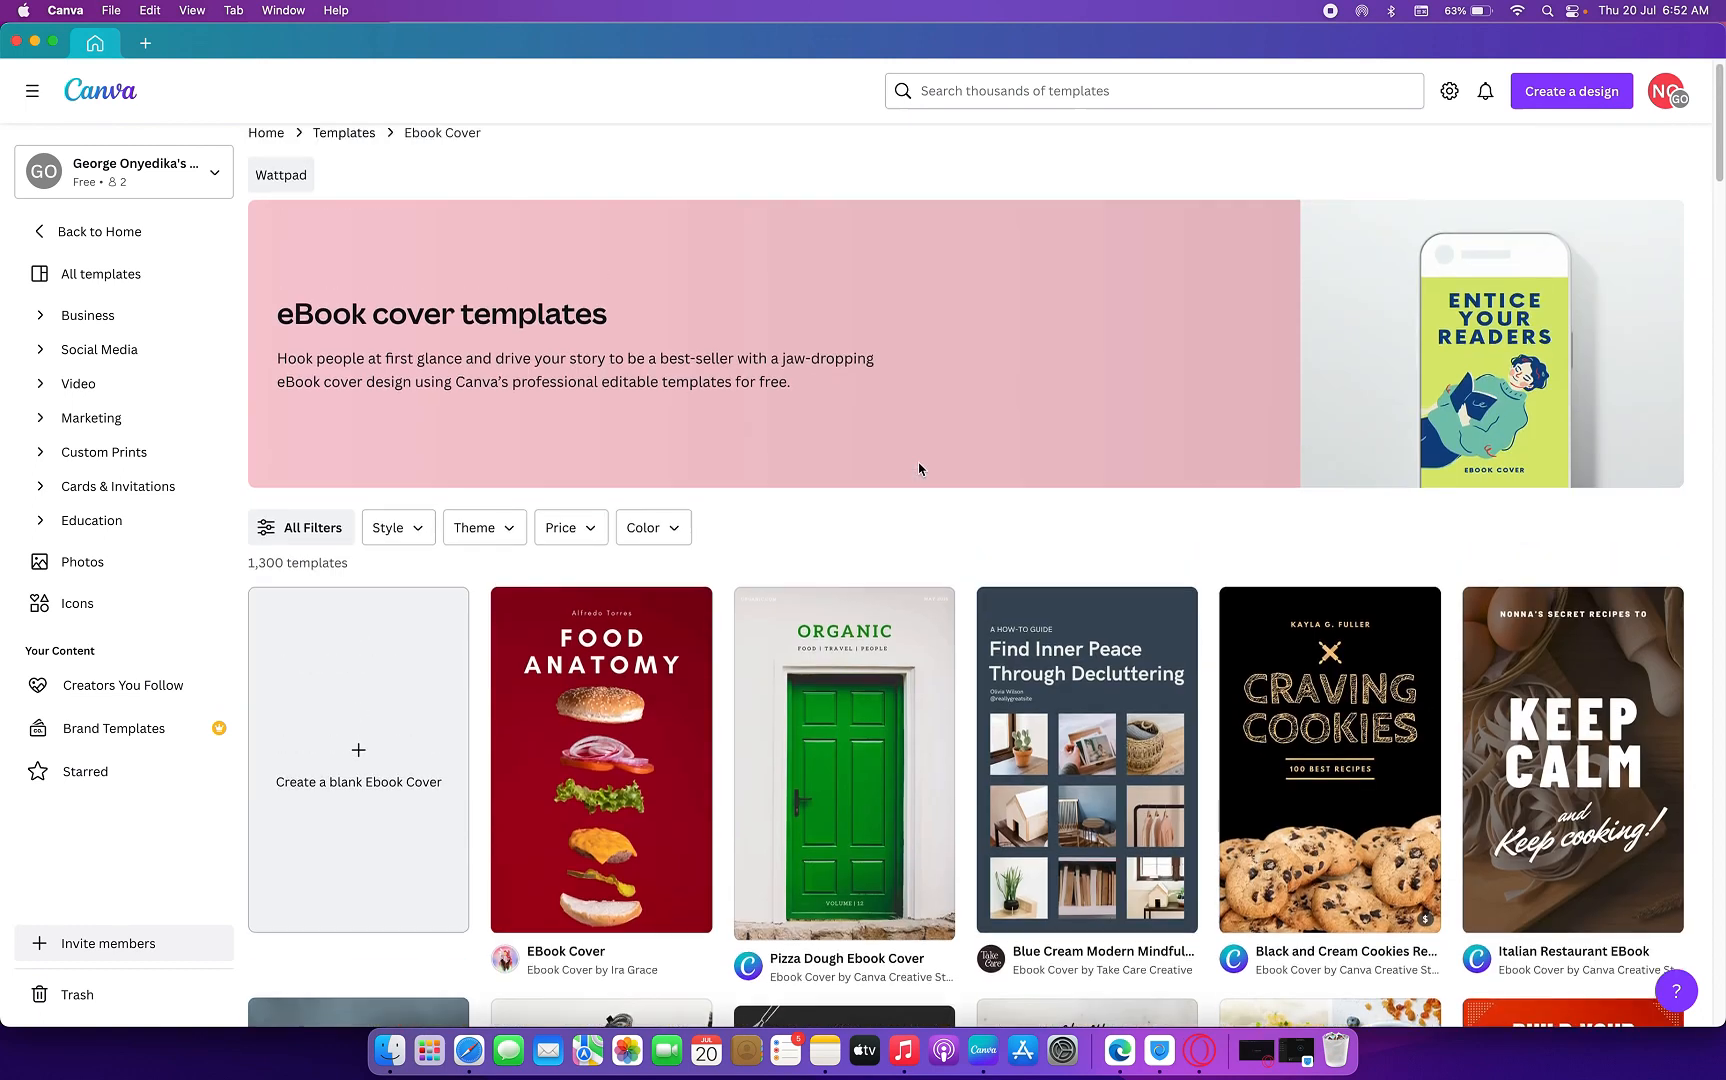
{"action": "scroll", "coordinate": [918, 468], "scroll_direction": "down", "scroll_amount": 3}
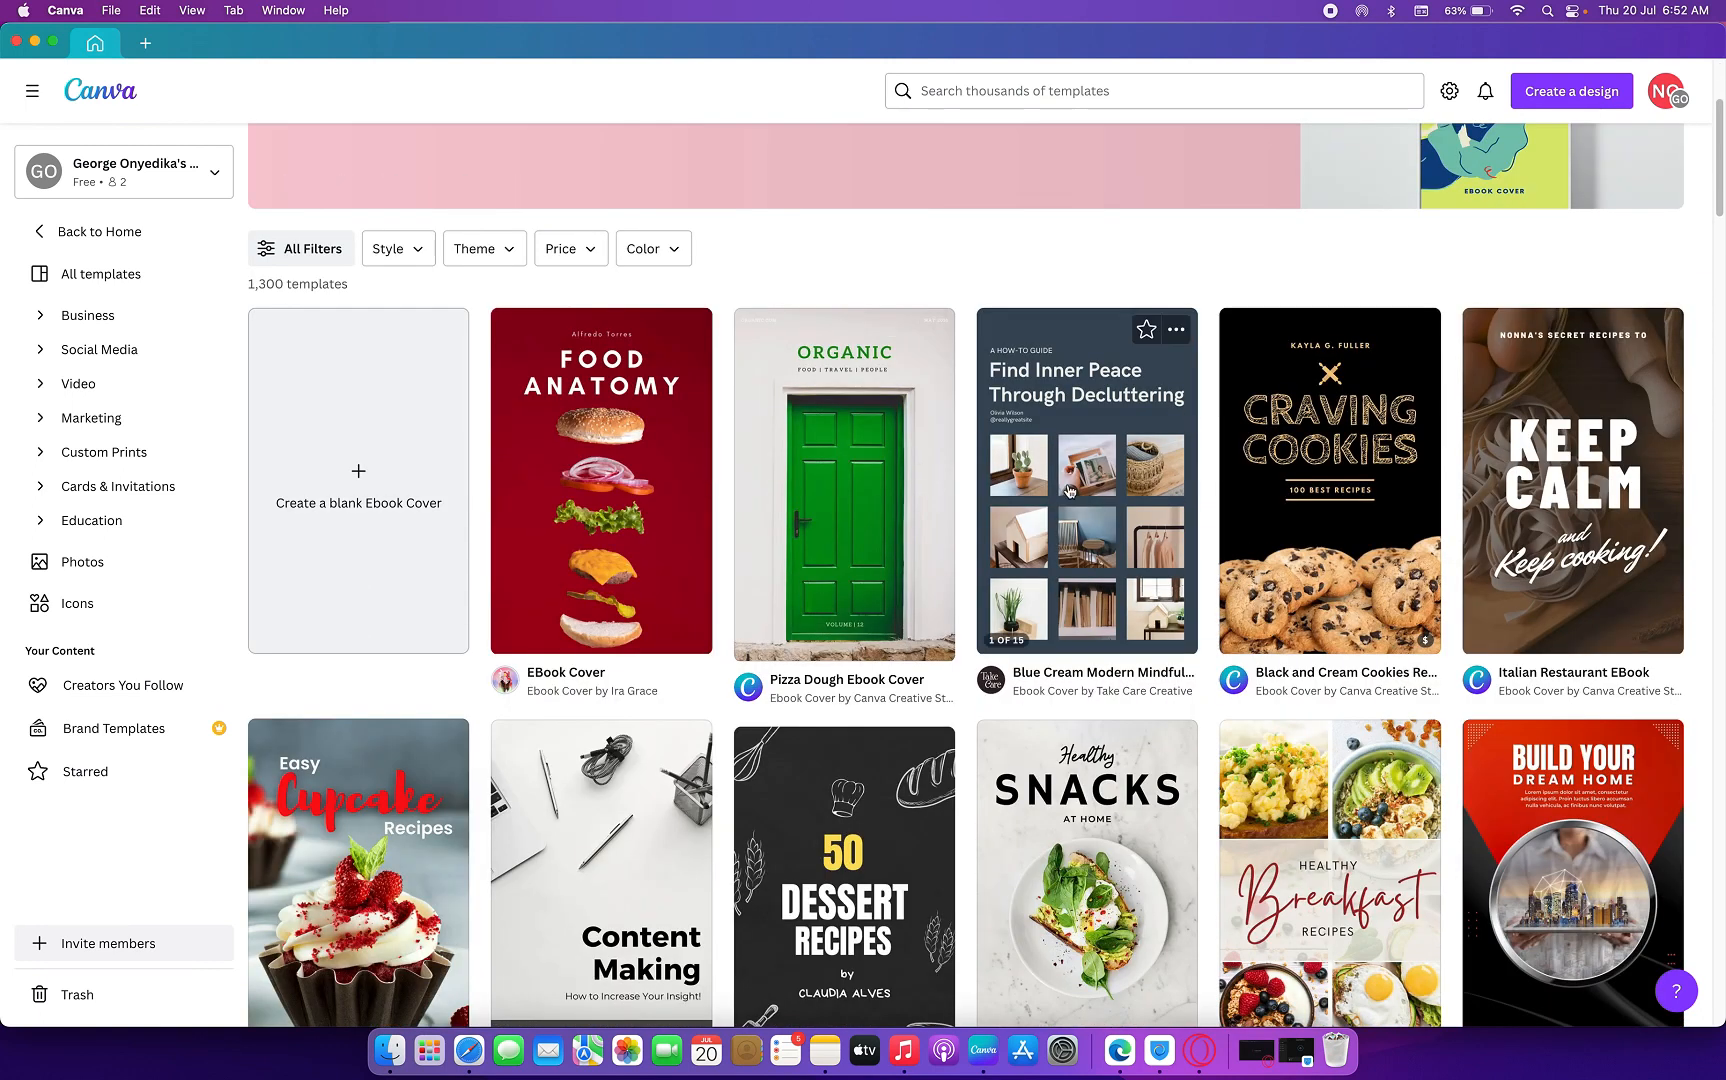
{"action": "scroll", "coordinate": [1300, 512], "scroll_direction": "down", "scroll_amount": 2}
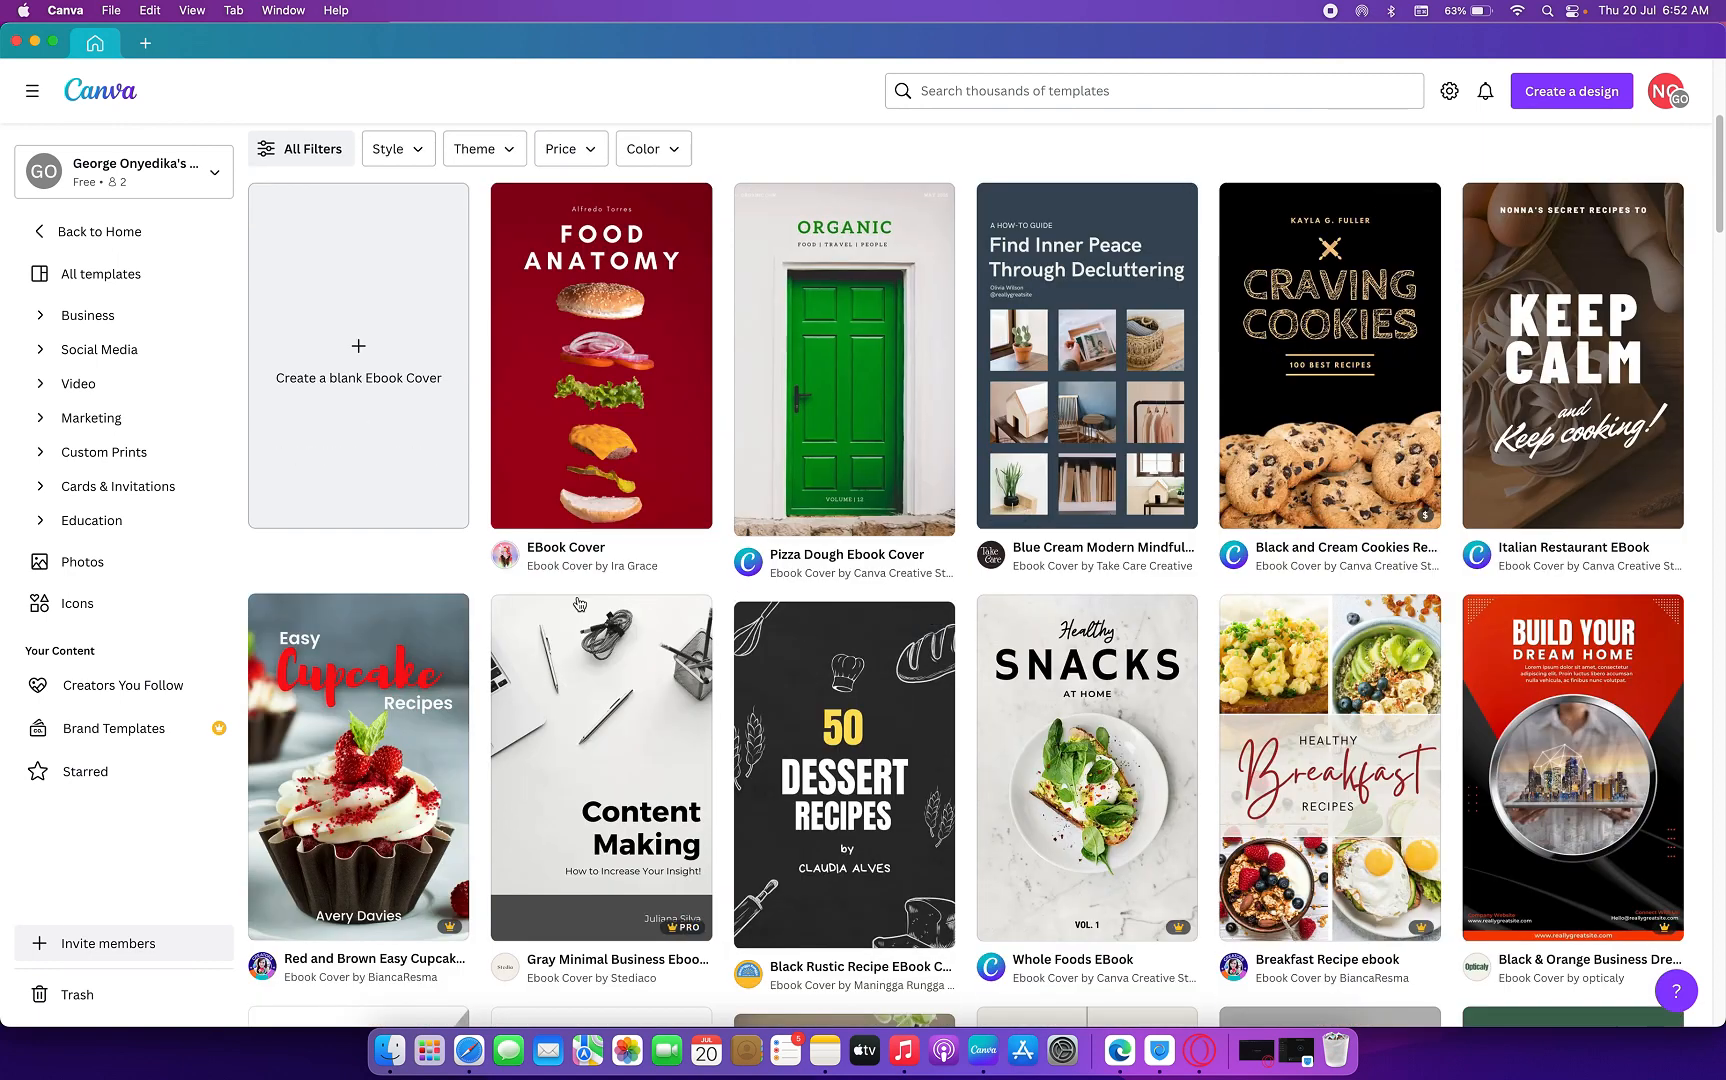
{"action": "scroll", "coordinate": [806, 628], "scroll_direction": "down", "scroll_amount": 6}
{"action": "scroll", "coordinate": [651, 729], "scroll_direction": "down", "scroll_amount": 10}
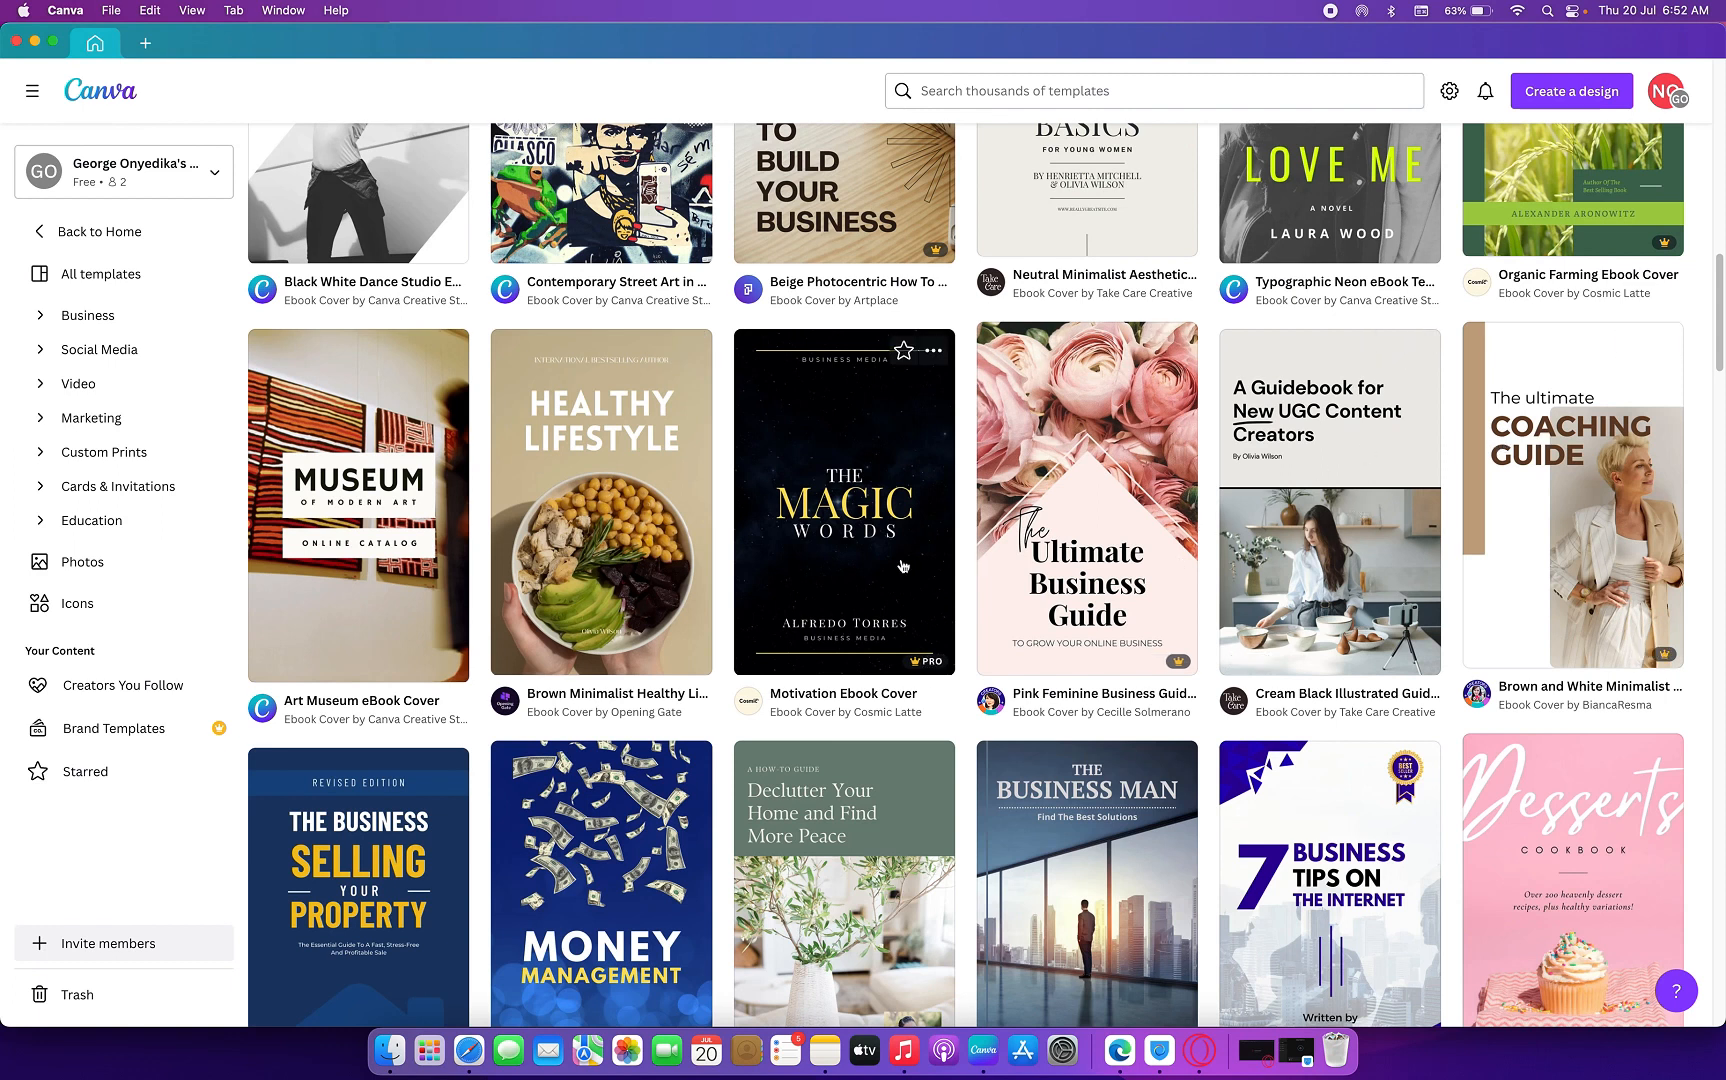
{"action": "scroll", "coordinate": [861, 661], "scroll_direction": "down", "scroll_amount": 2}
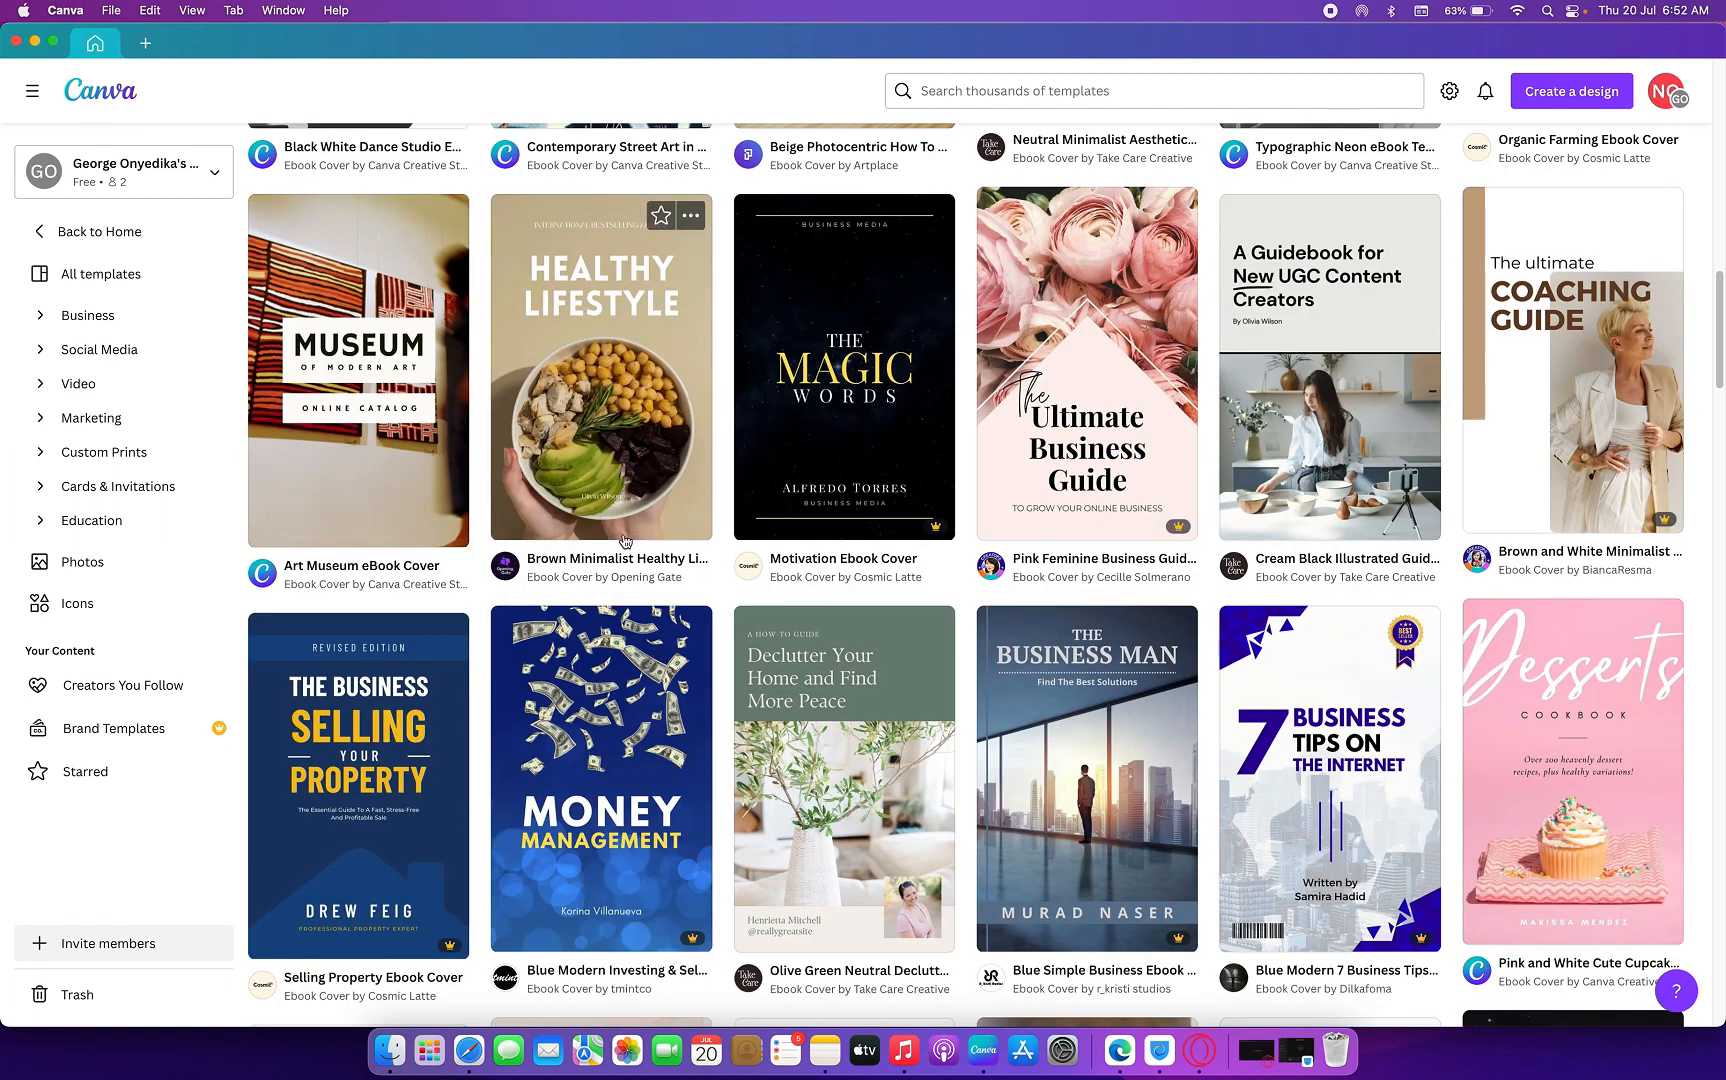
{"action": "scroll", "coordinate": [625, 543], "scroll_direction": "up", "scroll_amount": 10}
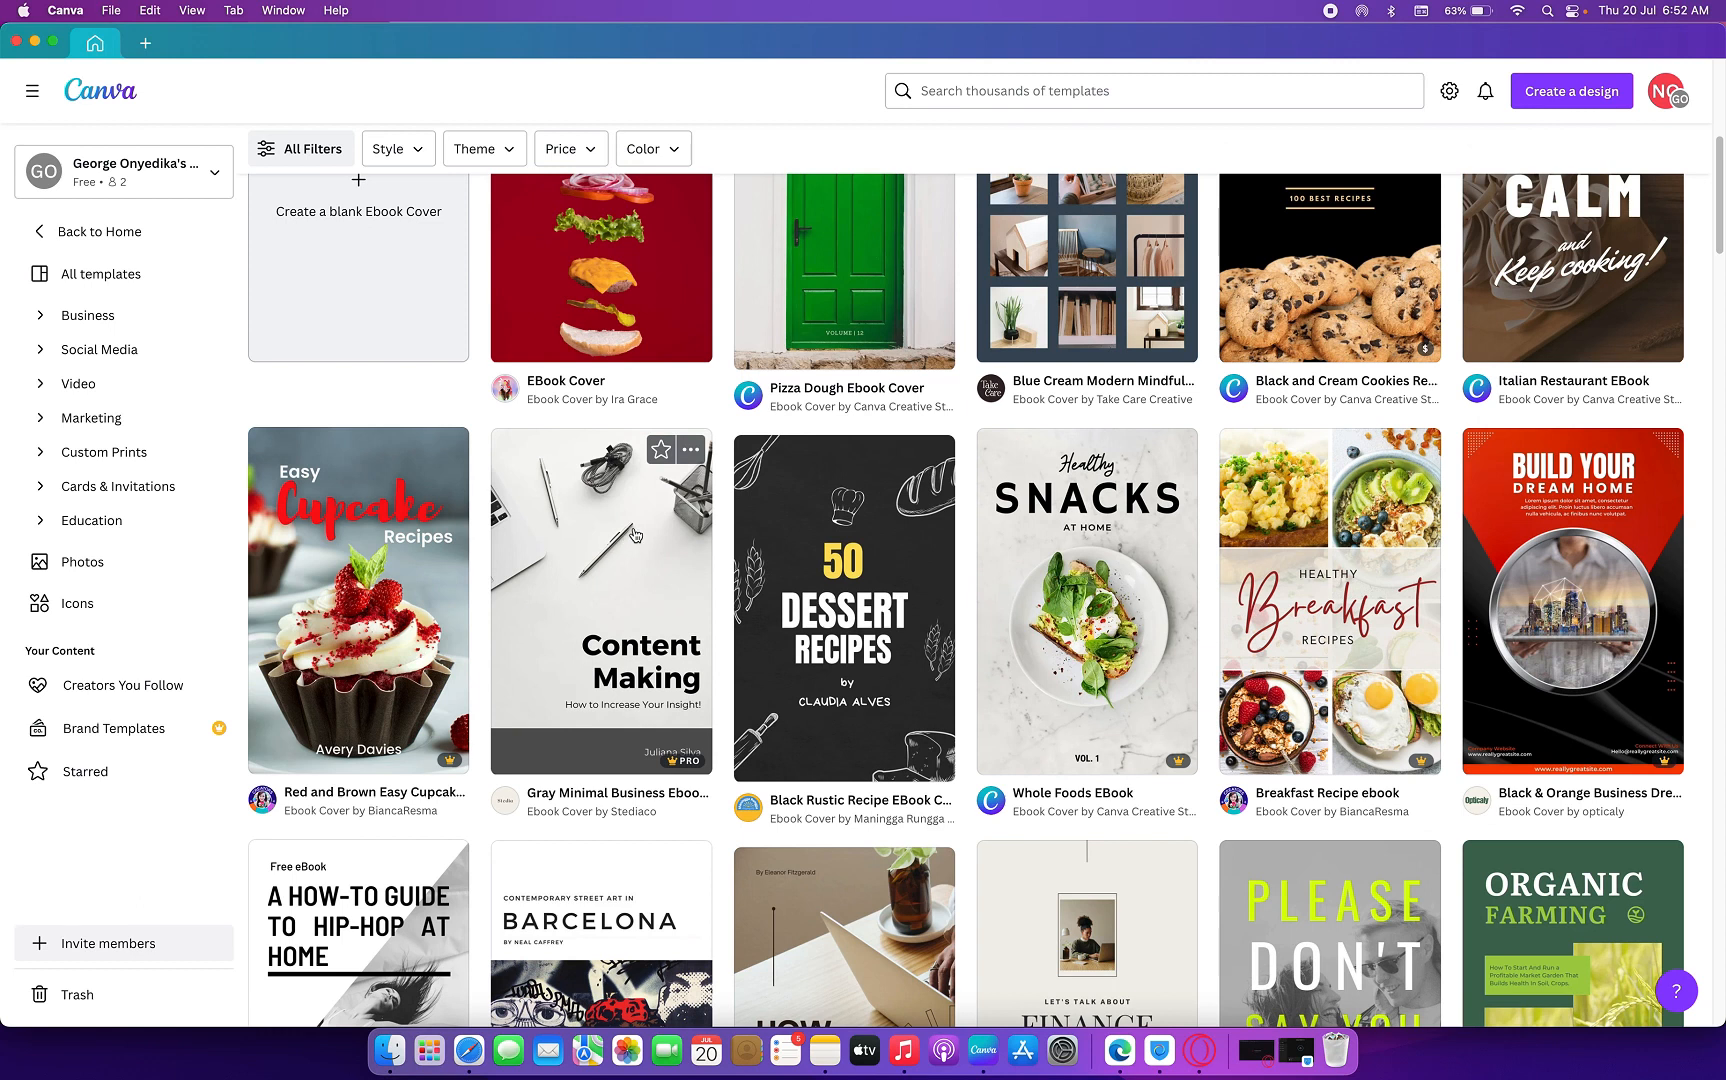
{"action": "scroll", "coordinate": [633, 535], "scroll_direction": "down", "scroll_amount": 15}
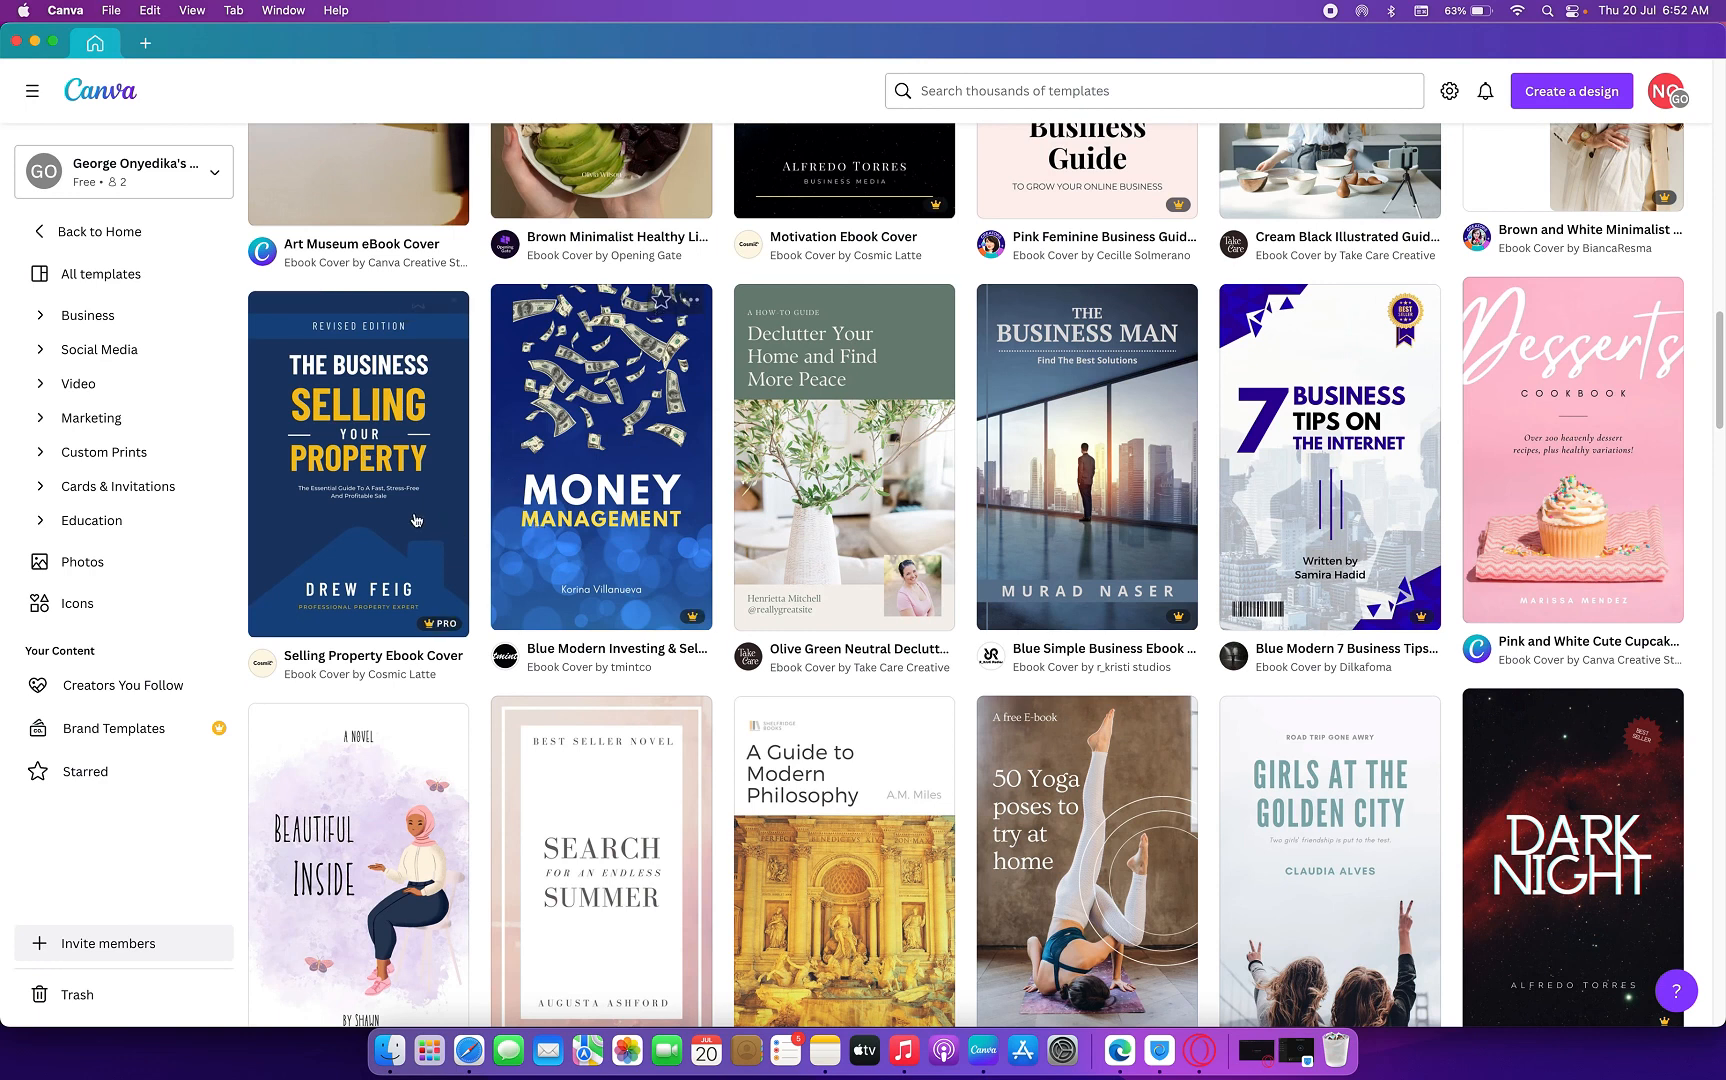
{"action": "scroll", "coordinate": [405, 513], "scroll_direction": "up", "scroll_amount": 15}
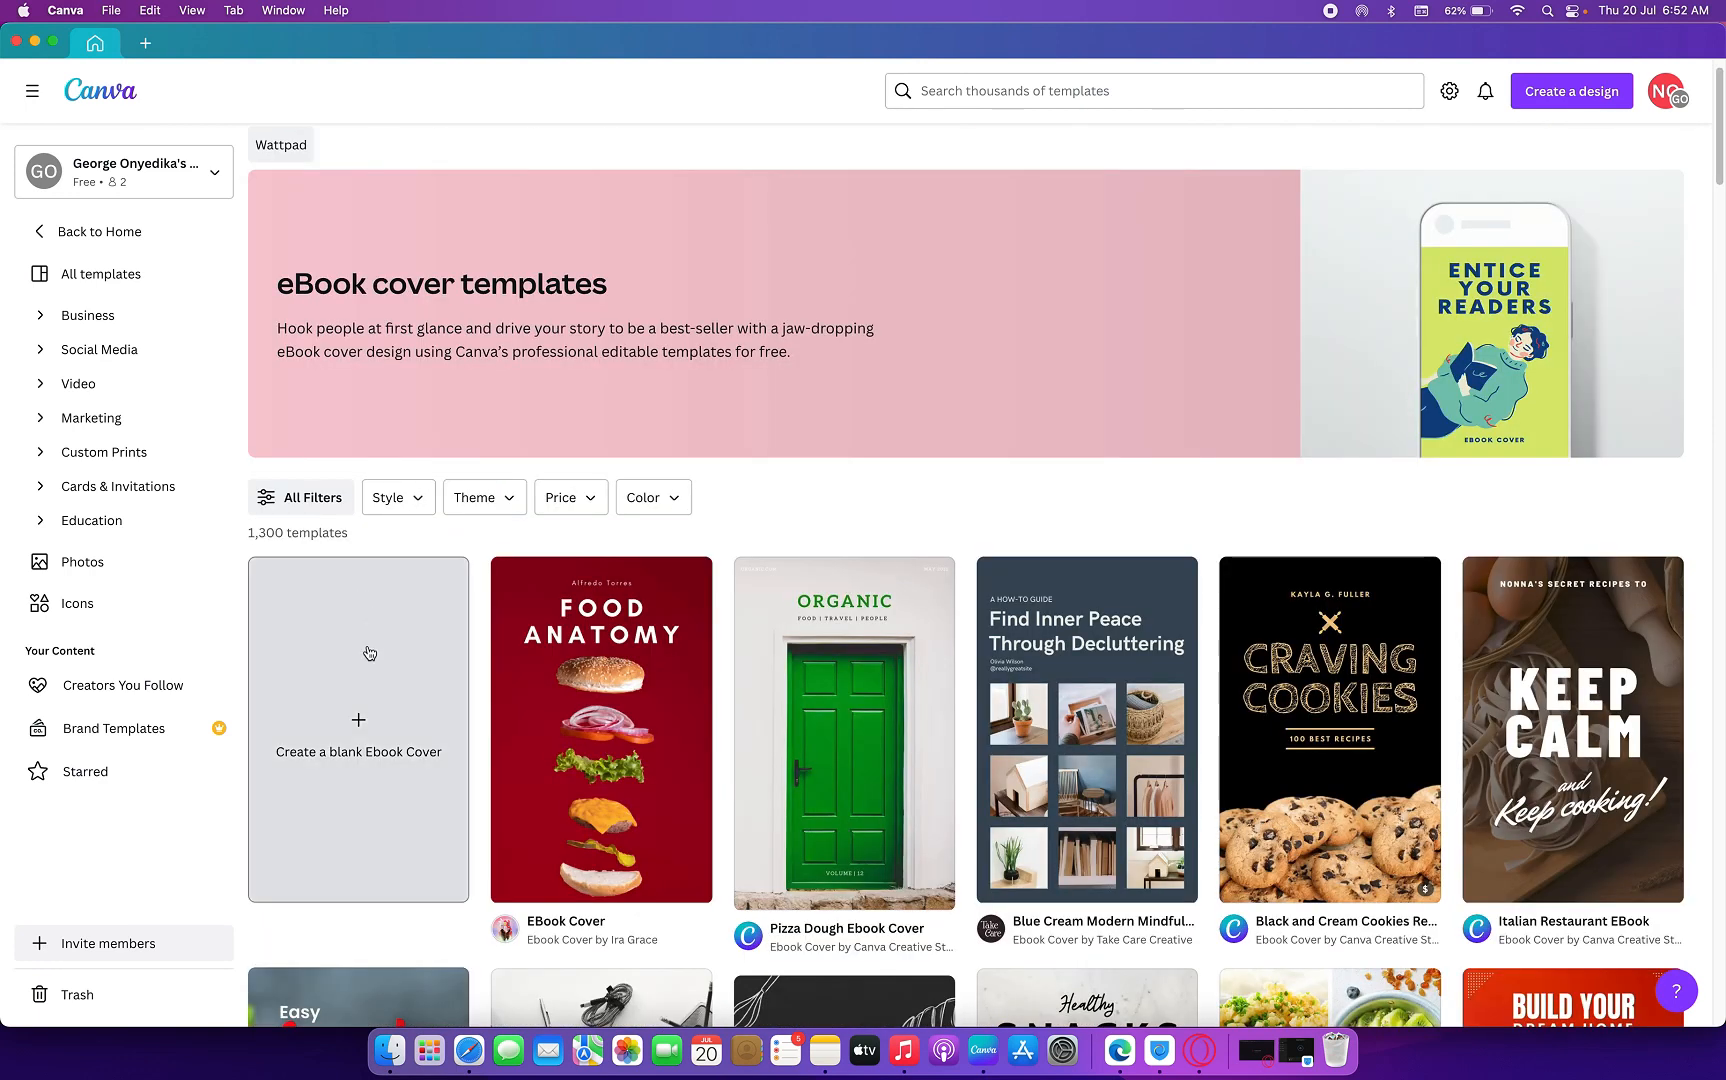
- Create a blank Ebook Cover design and apply the Black Rustic Recipe EBook Cover template with the 50 Dessert Recipes title
{"action": "left_click", "coordinate": [354, 733]}
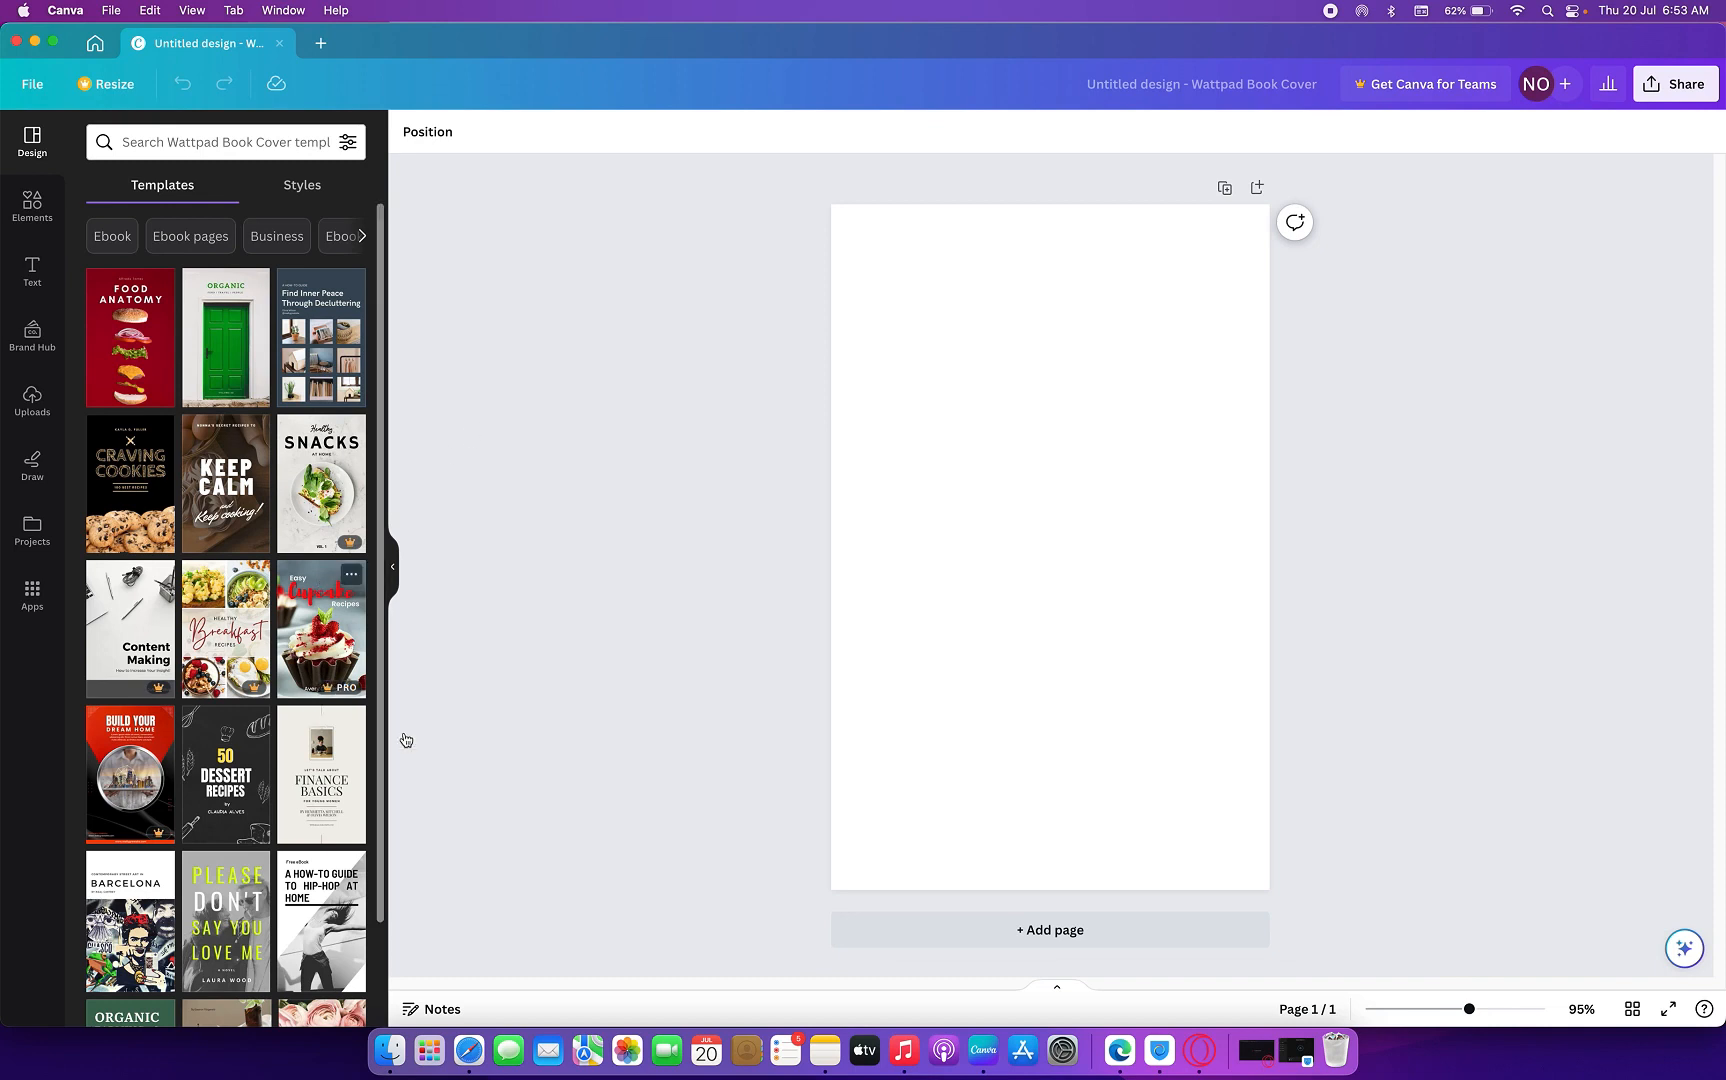
{"action": "left_click", "coordinate": [226, 775]}
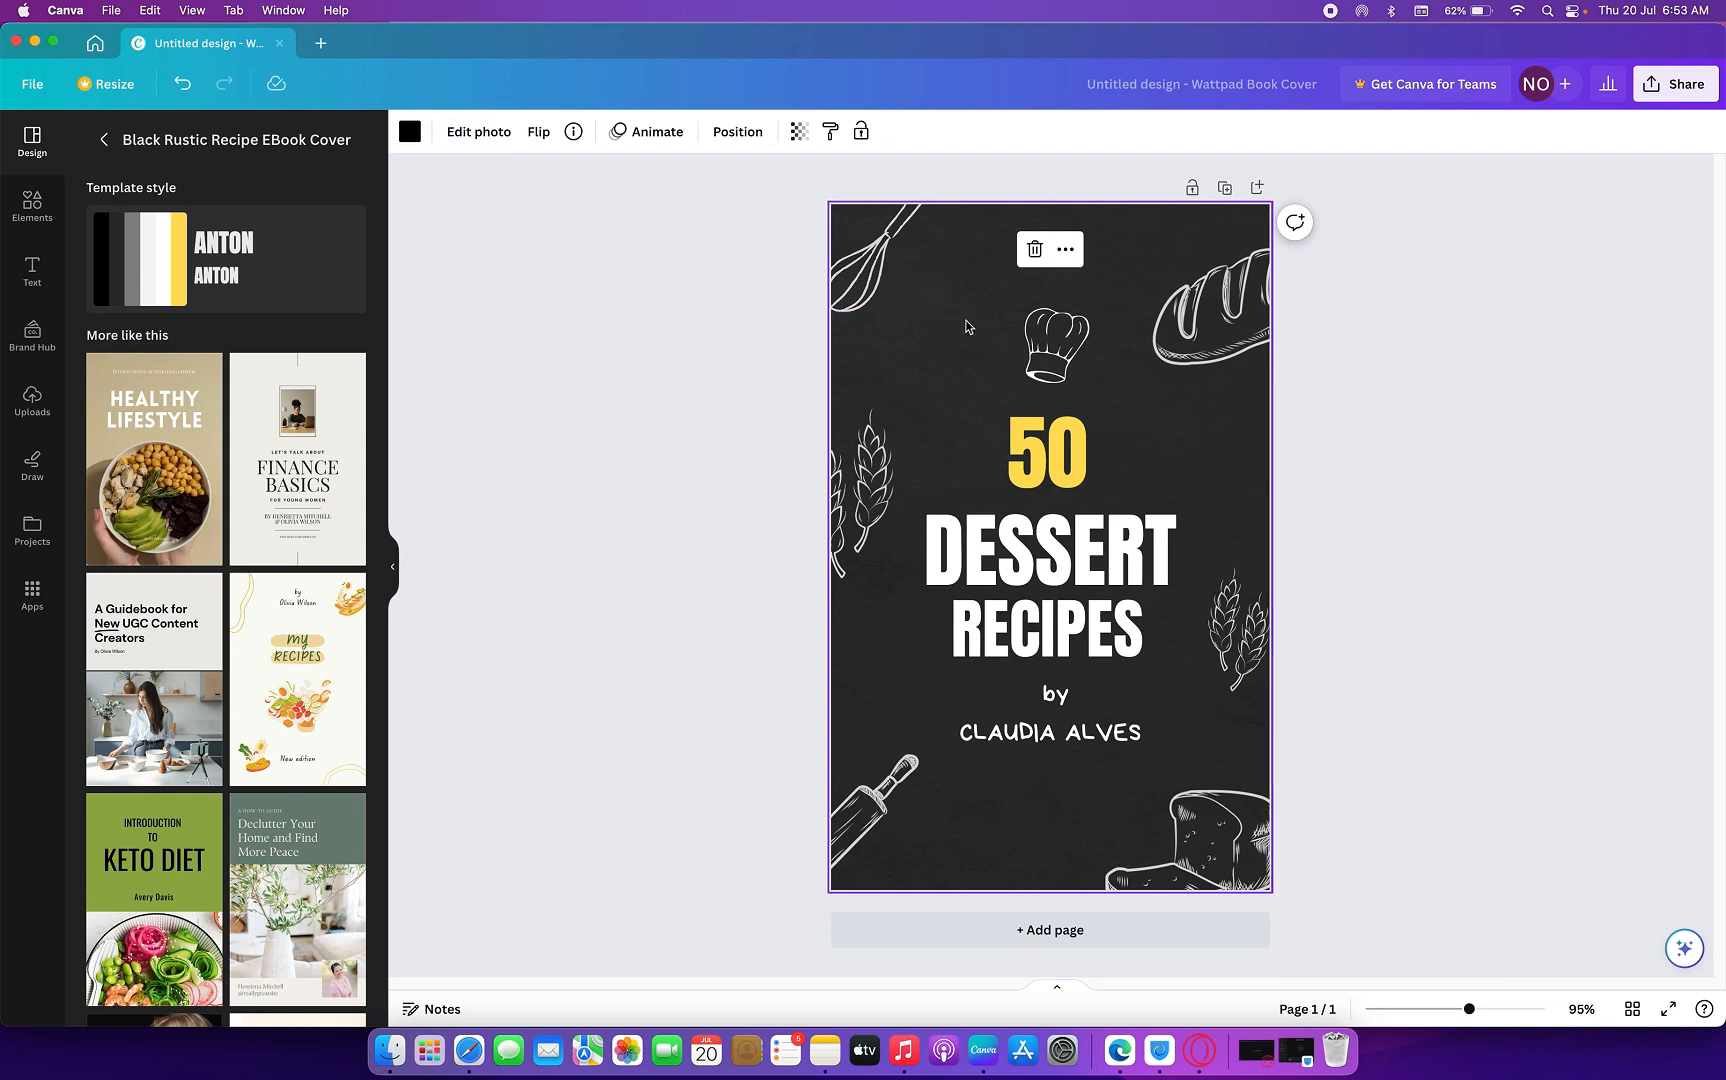
- Delete the chef hat, both bread drawings, both wheat drawings, the rolling pin and the whisk from the cover, keeping the text and background
{"action": "key", "text": "Delete"}
{"action": "left_click", "coordinate": [1210, 335]}
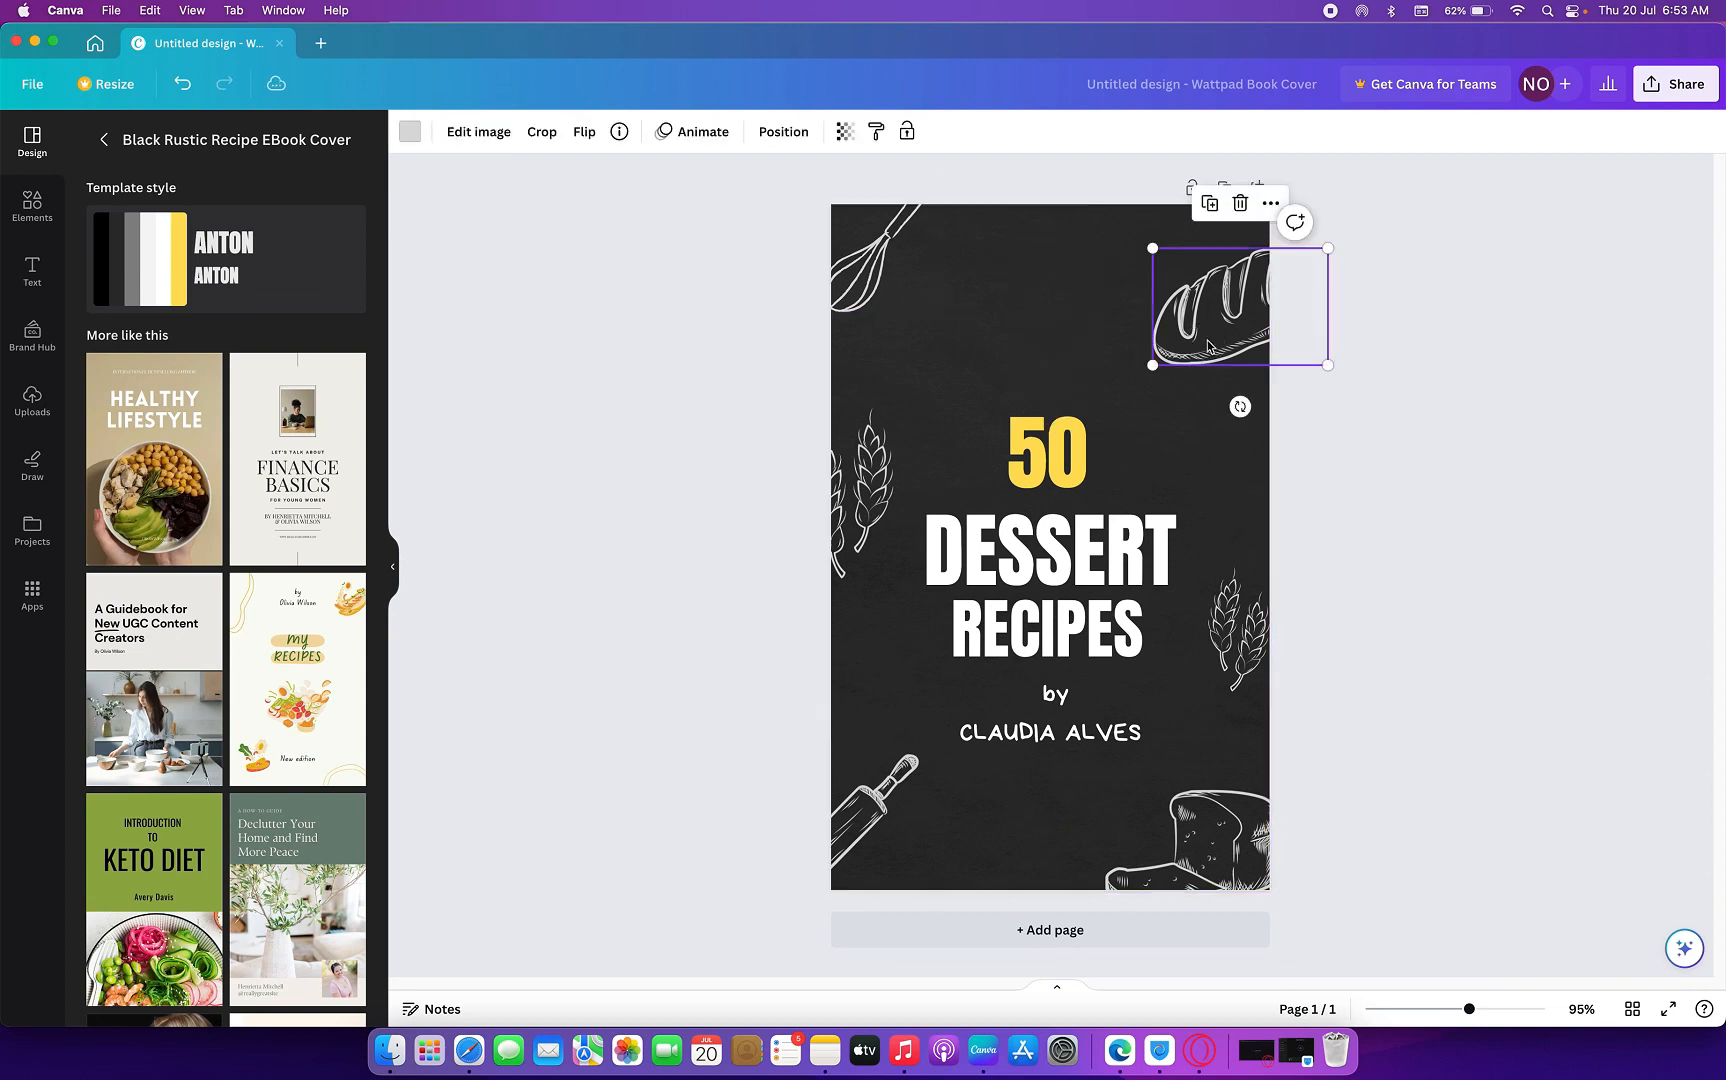
{"action": "key", "text": "Delete"}
{"action": "left_click", "coordinate": [1228, 620]}
{"action": "key", "text": "Delete"}
{"action": "left_click", "coordinate": [1195, 850]}
{"action": "key", "text": "Delete"}
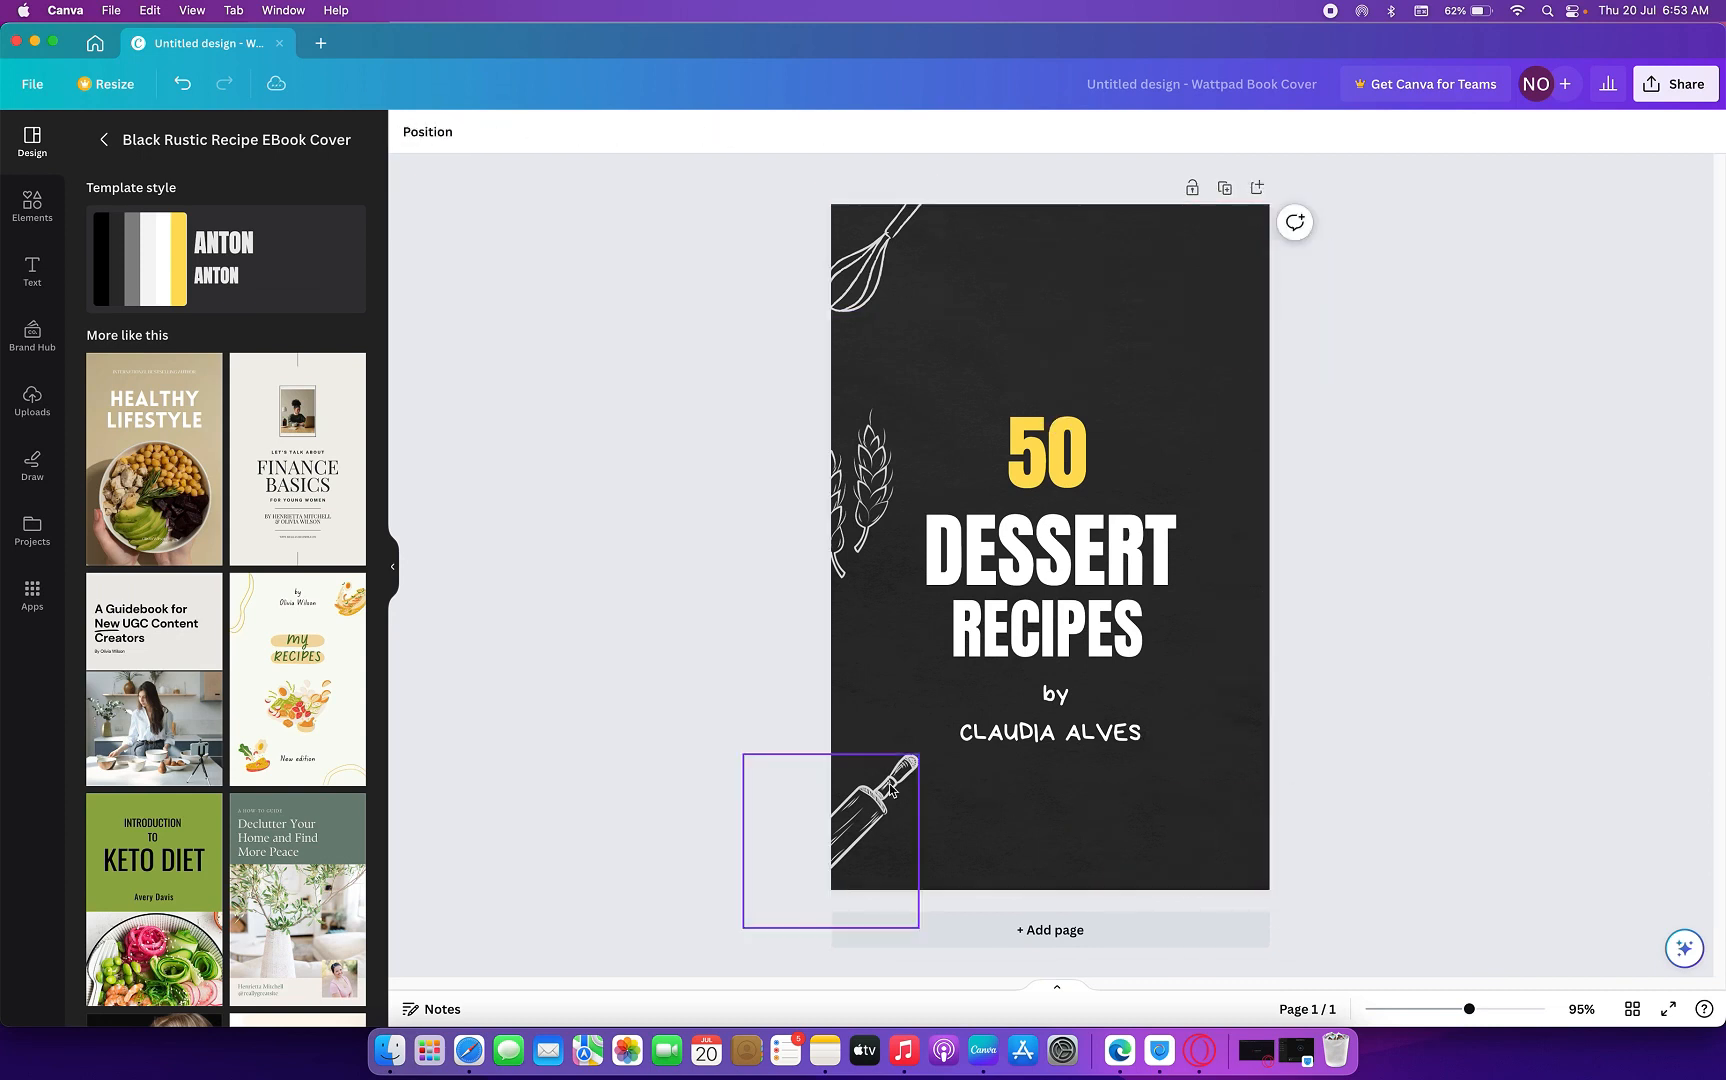
{"action": "left_click", "coordinate": [880, 805]}
{"action": "key", "text": "Delete"}
{"action": "left_click", "coordinate": [870, 480]}
{"action": "key", "text": "Delete"}
{"action": "left_click", "coordinate": [874, 285]}
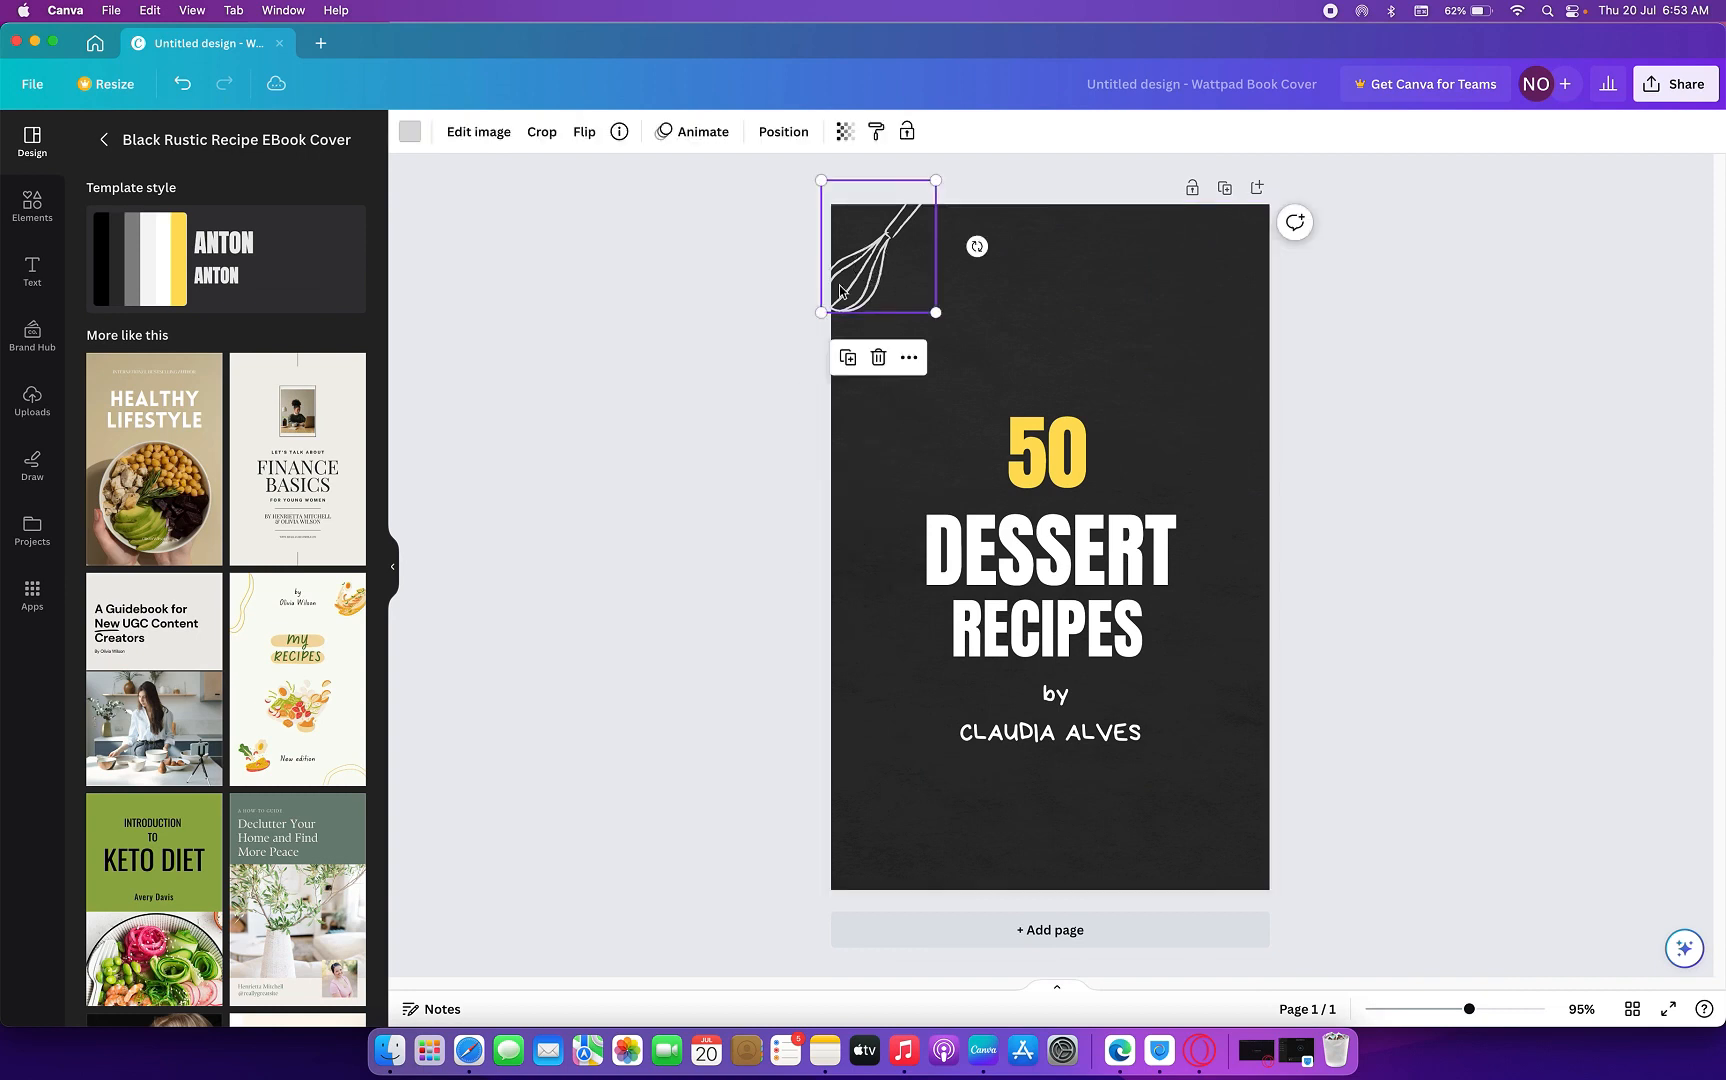
{"action": "key", "text": "Delete"}
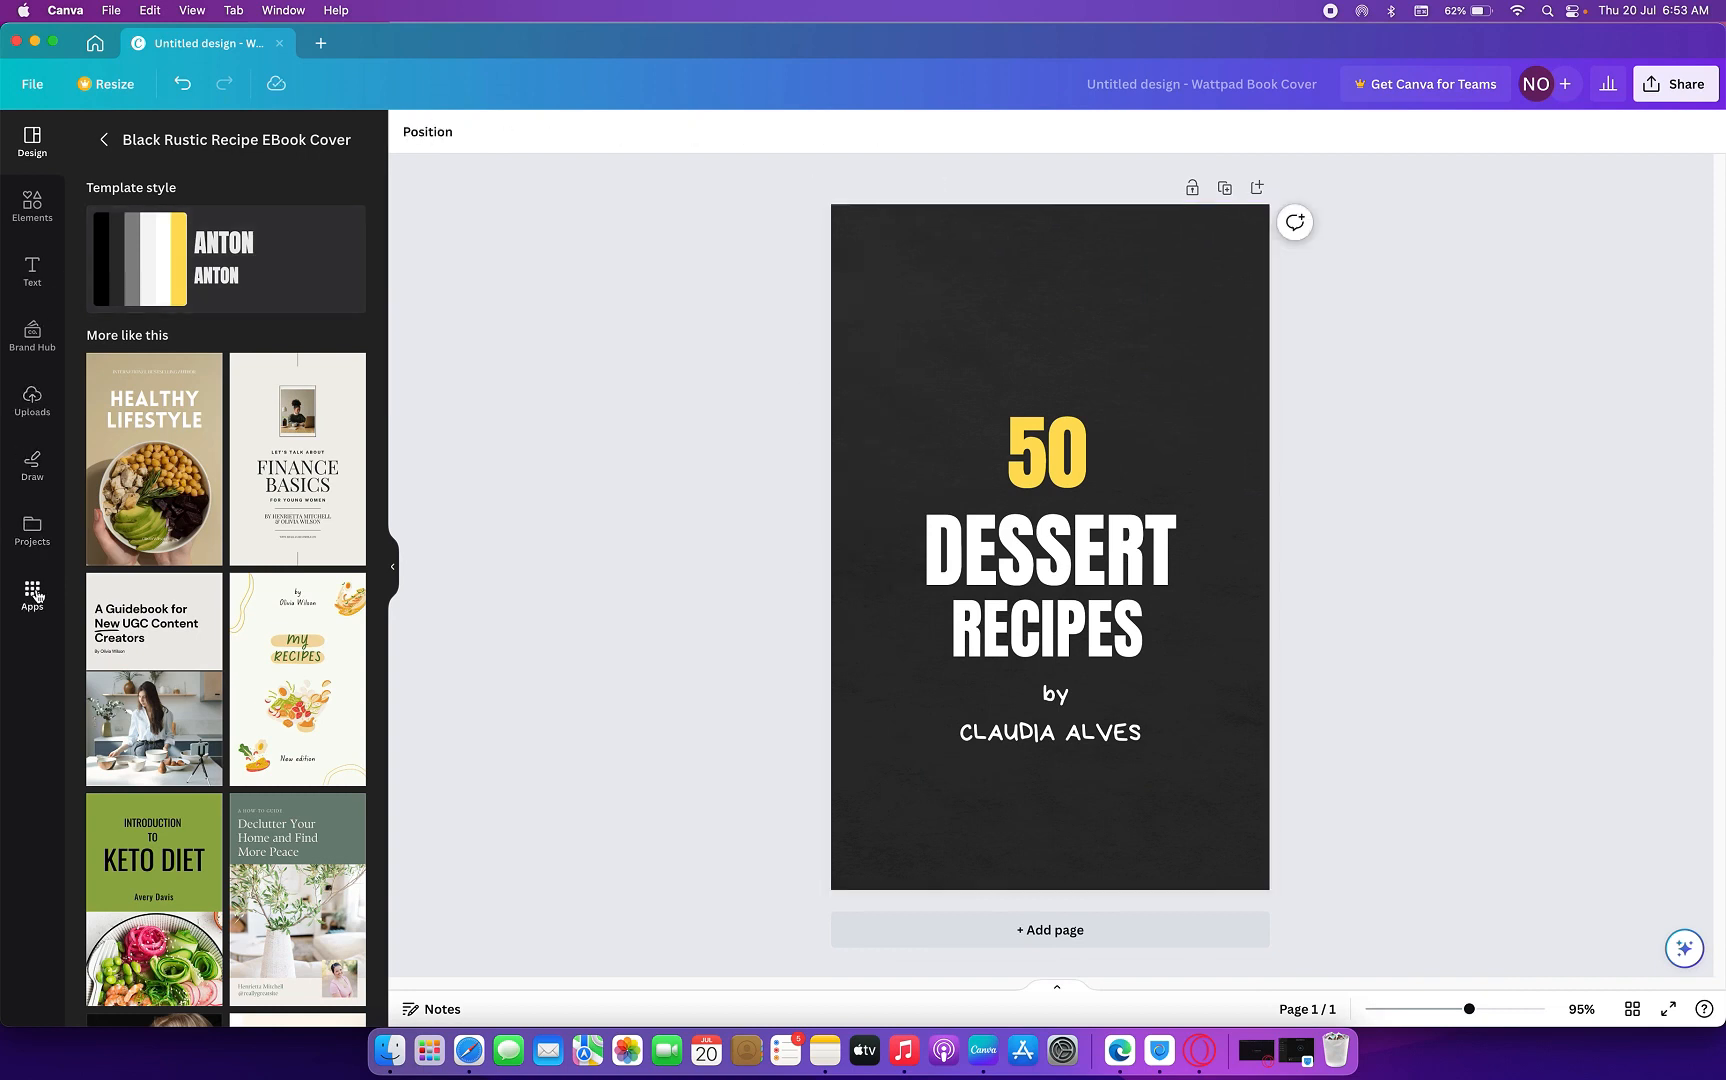
- Add the Photos app to the editor and search its library for "Blurred Nature"
{"action": "left_click", "coordinate": [32, 596]}
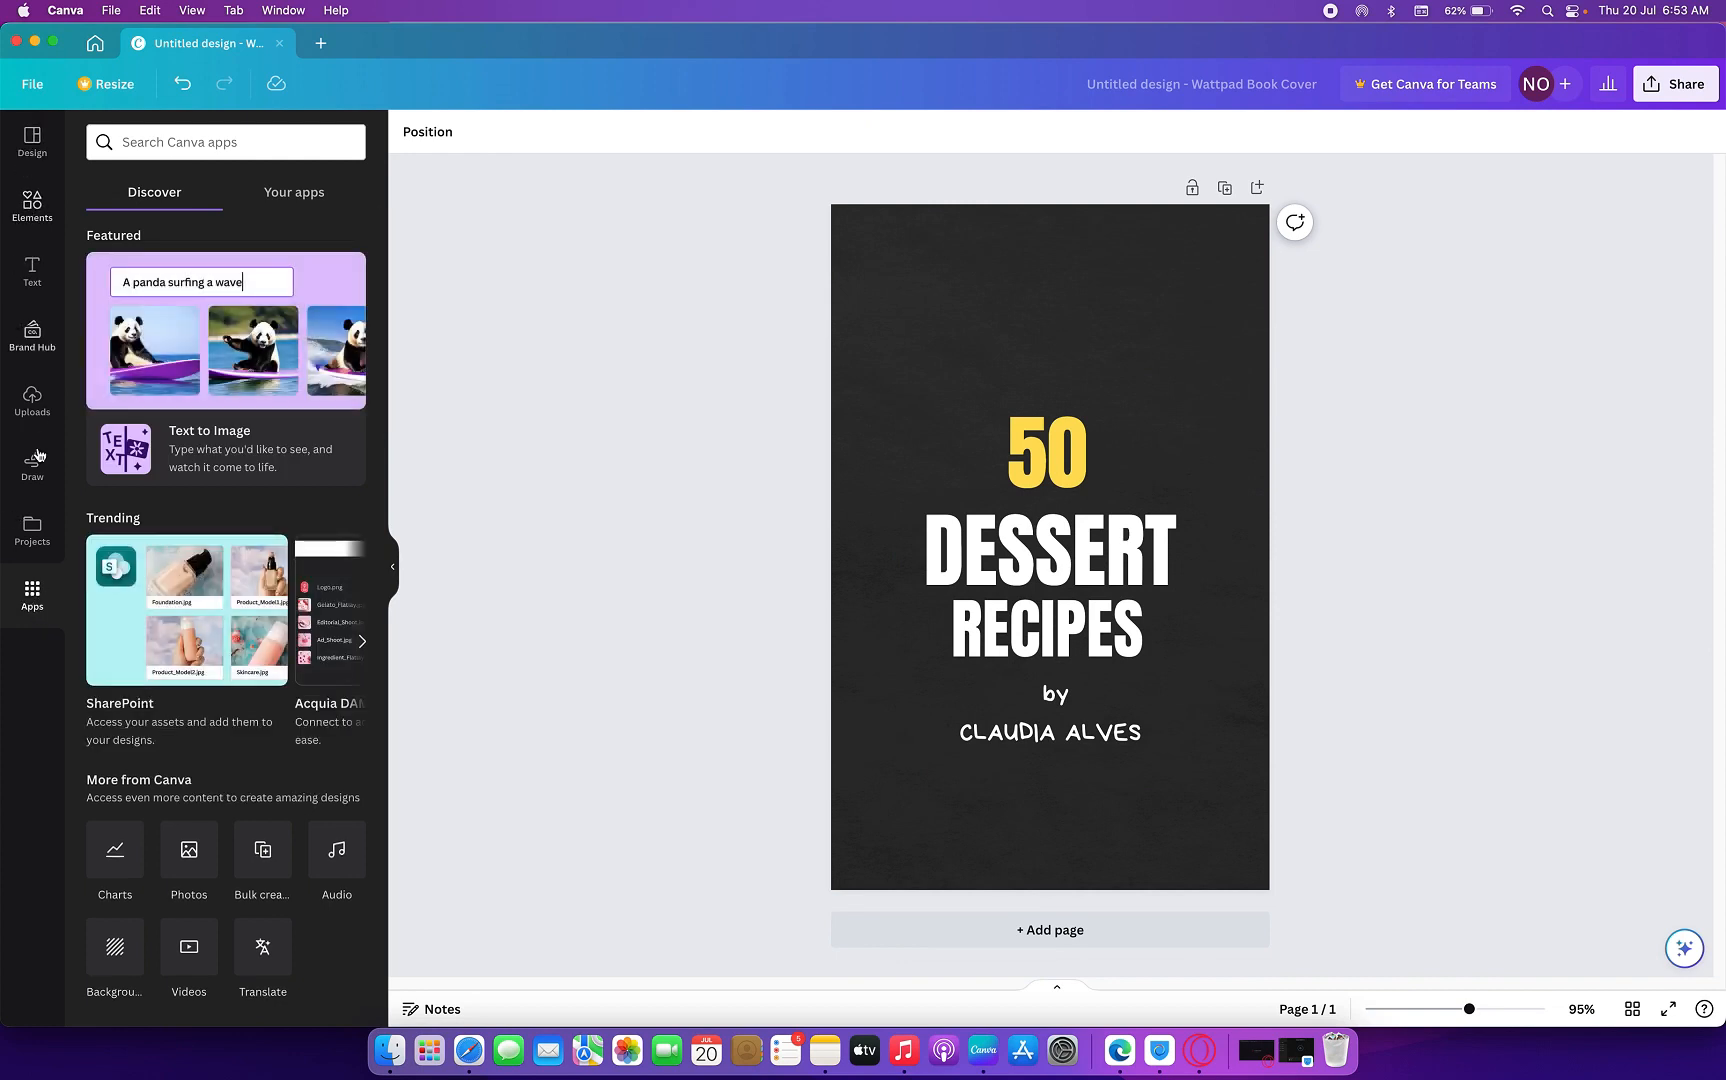
{"action": "left_click", "coordinate": [189, 849]}
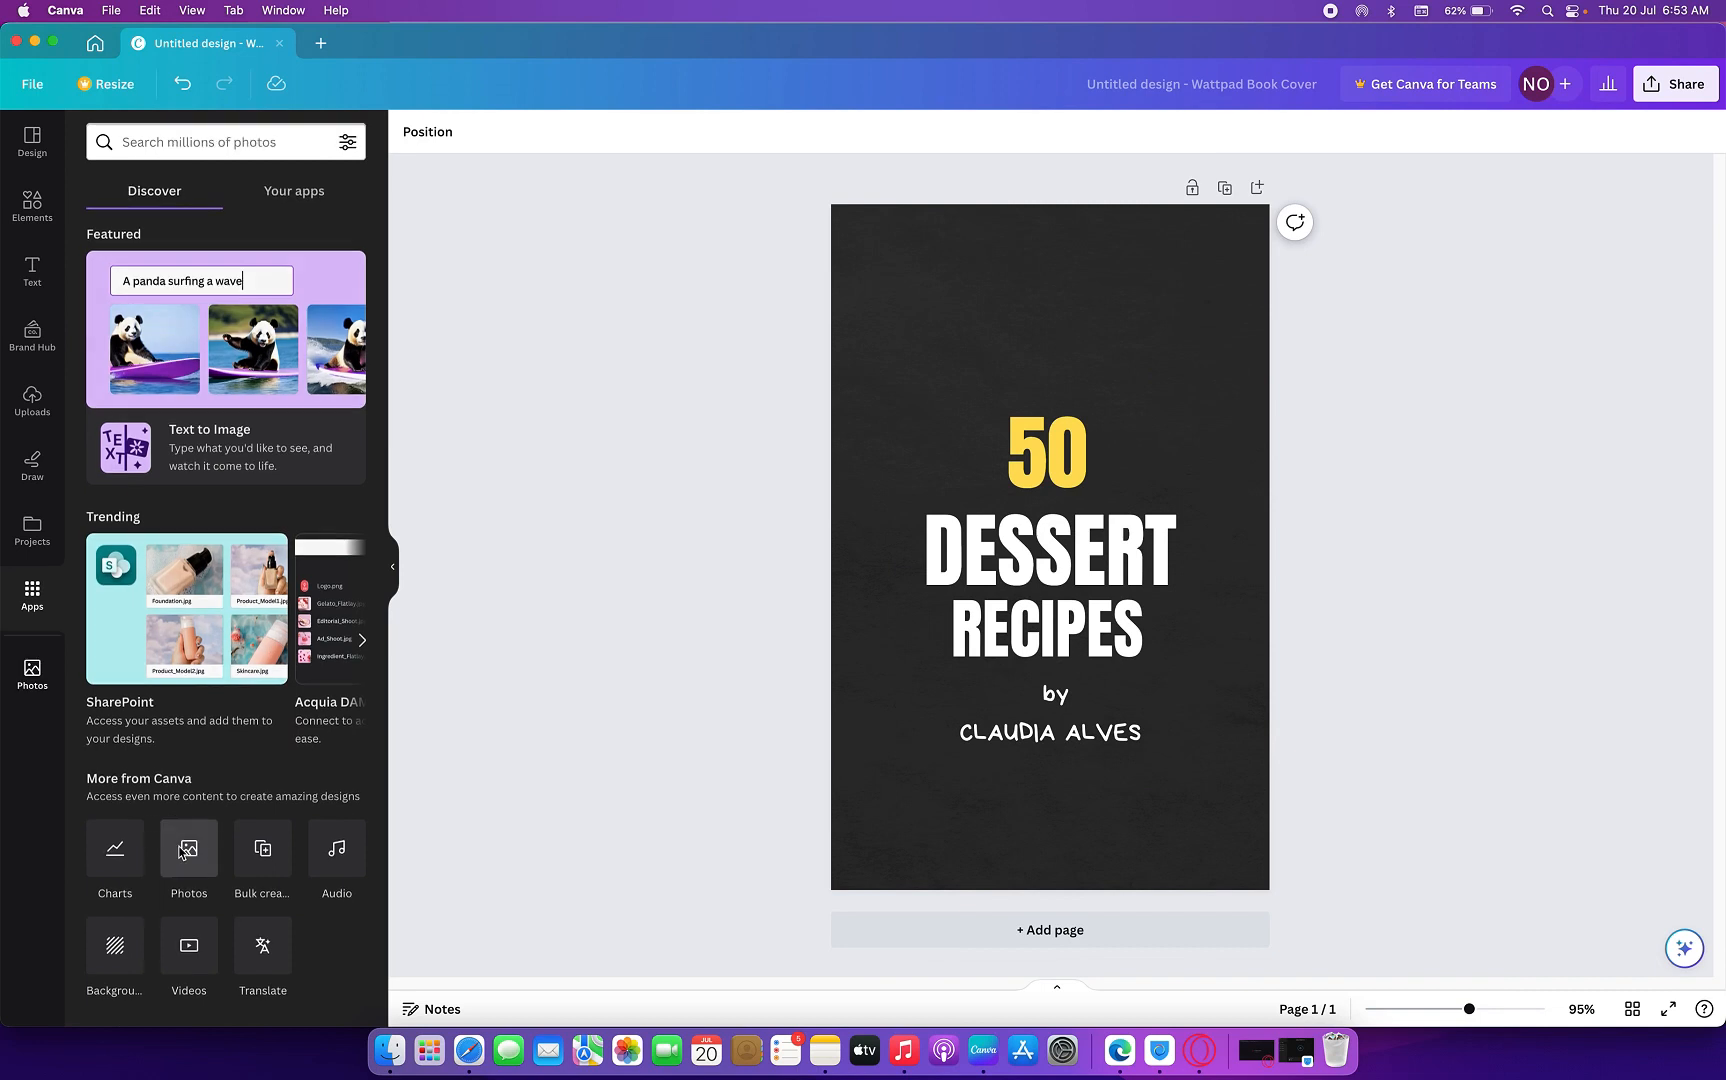
{"action": "left_click", "coordinate": [176, 143]}
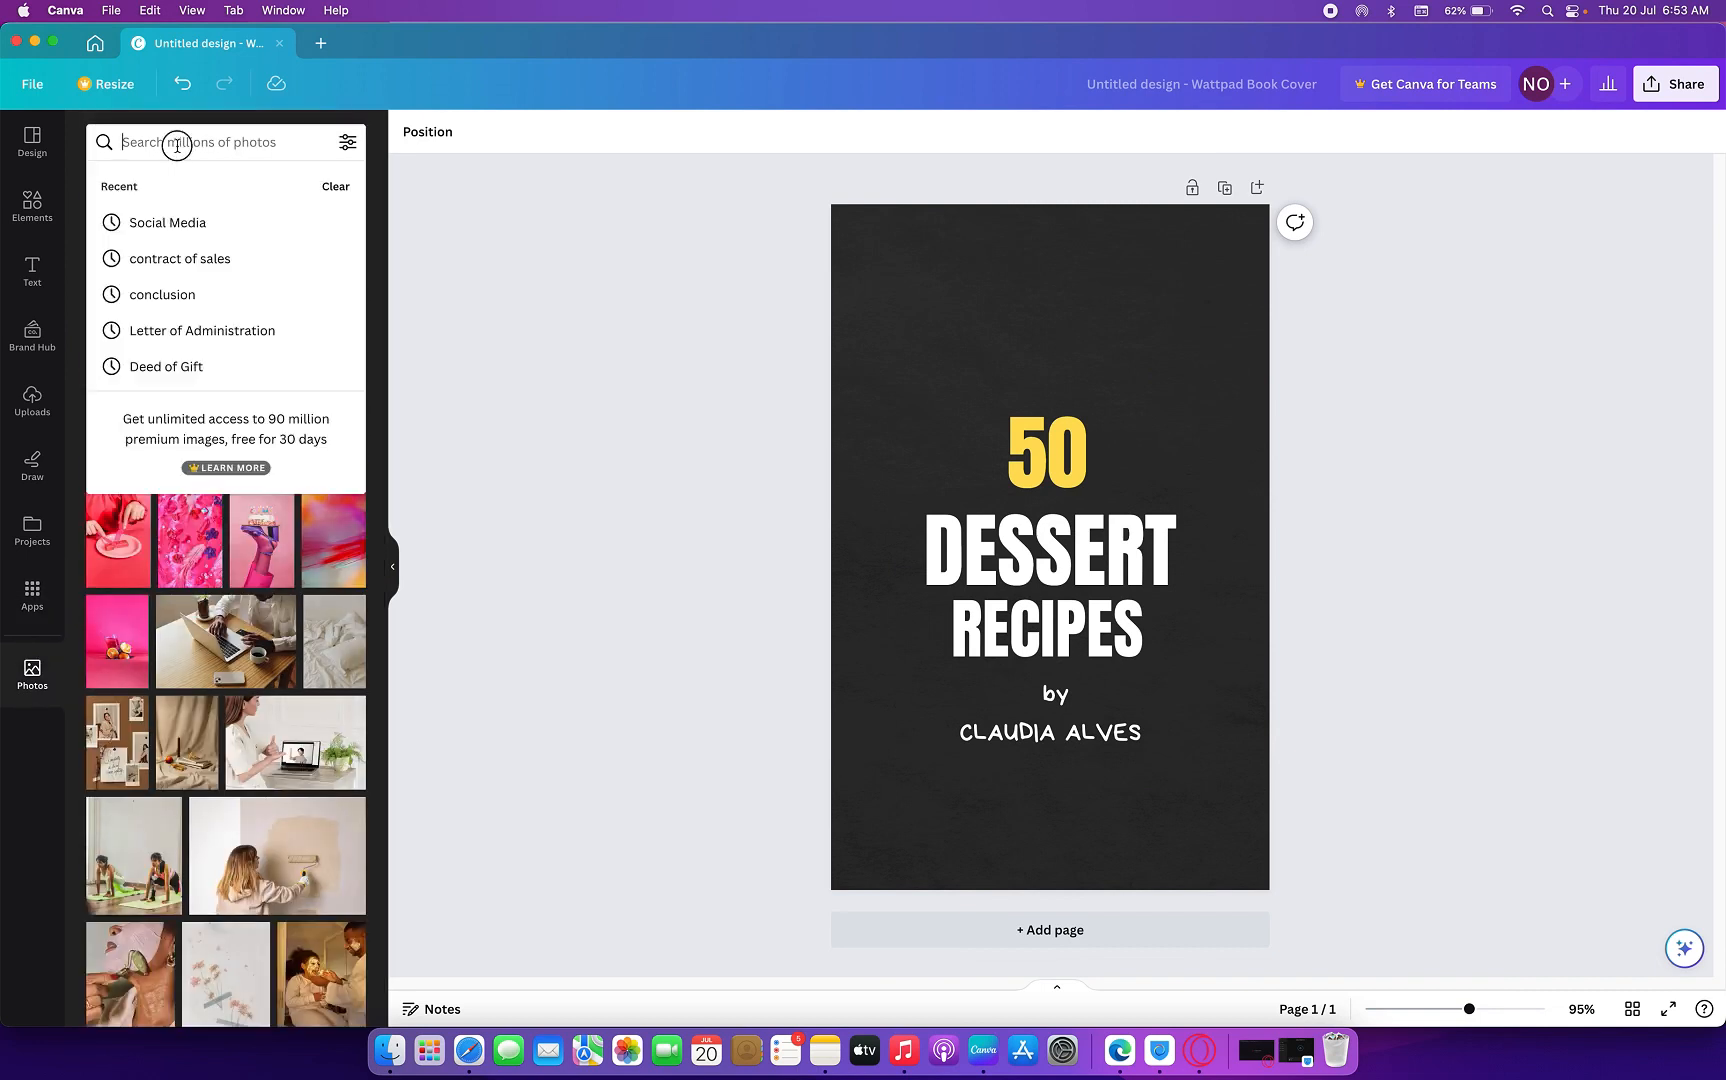
{"action": "type", "text": "Blu"}
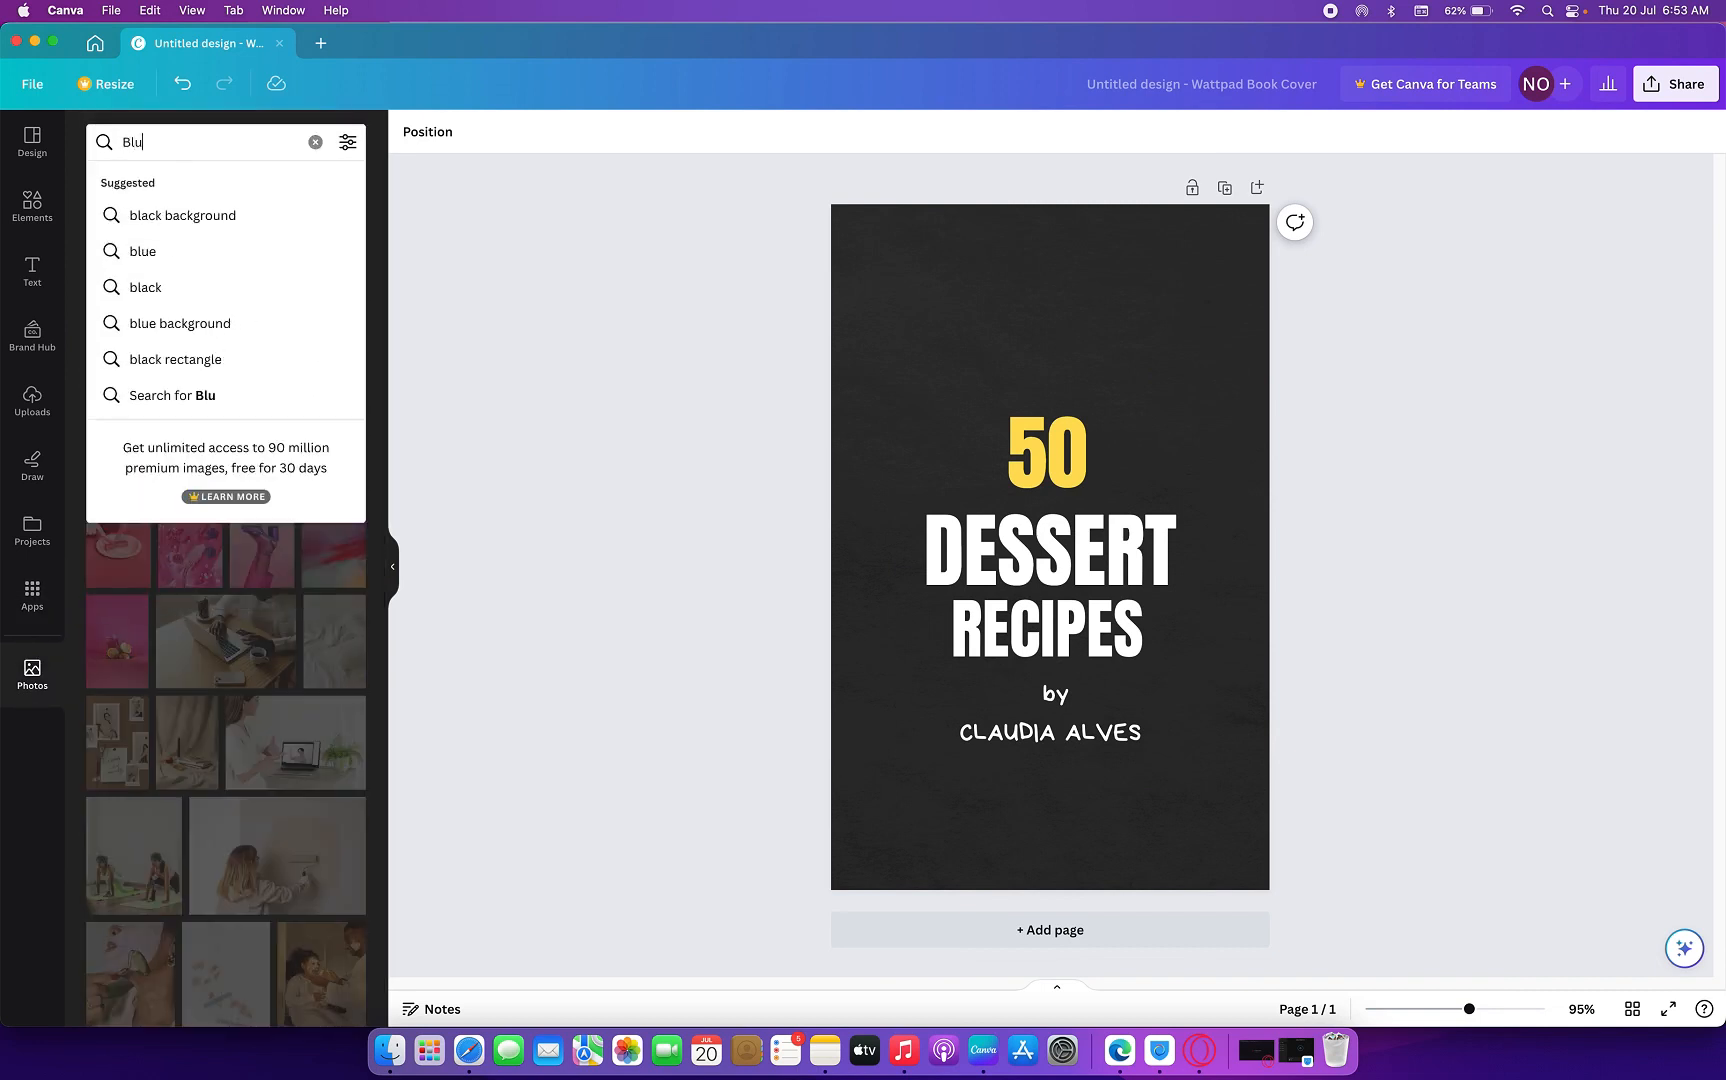
{"action": "type", "text": "rred Nature"}
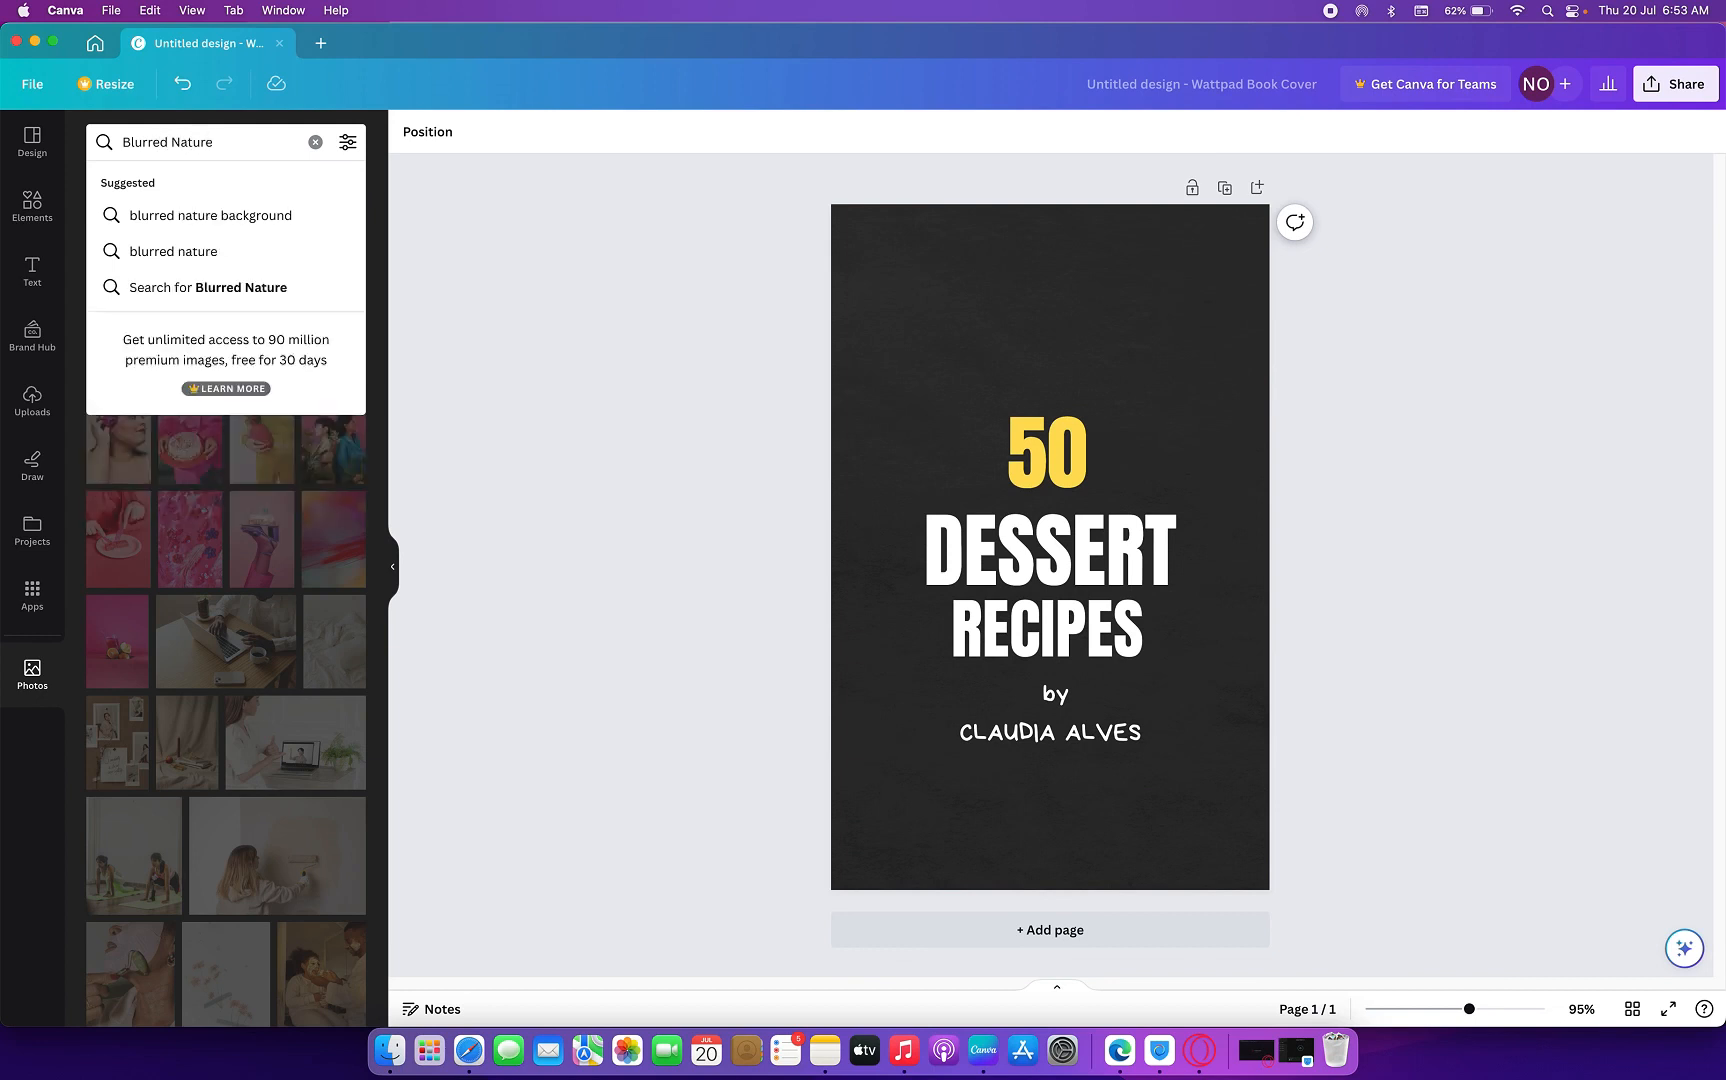
{"action": "key", "text": "Return"}
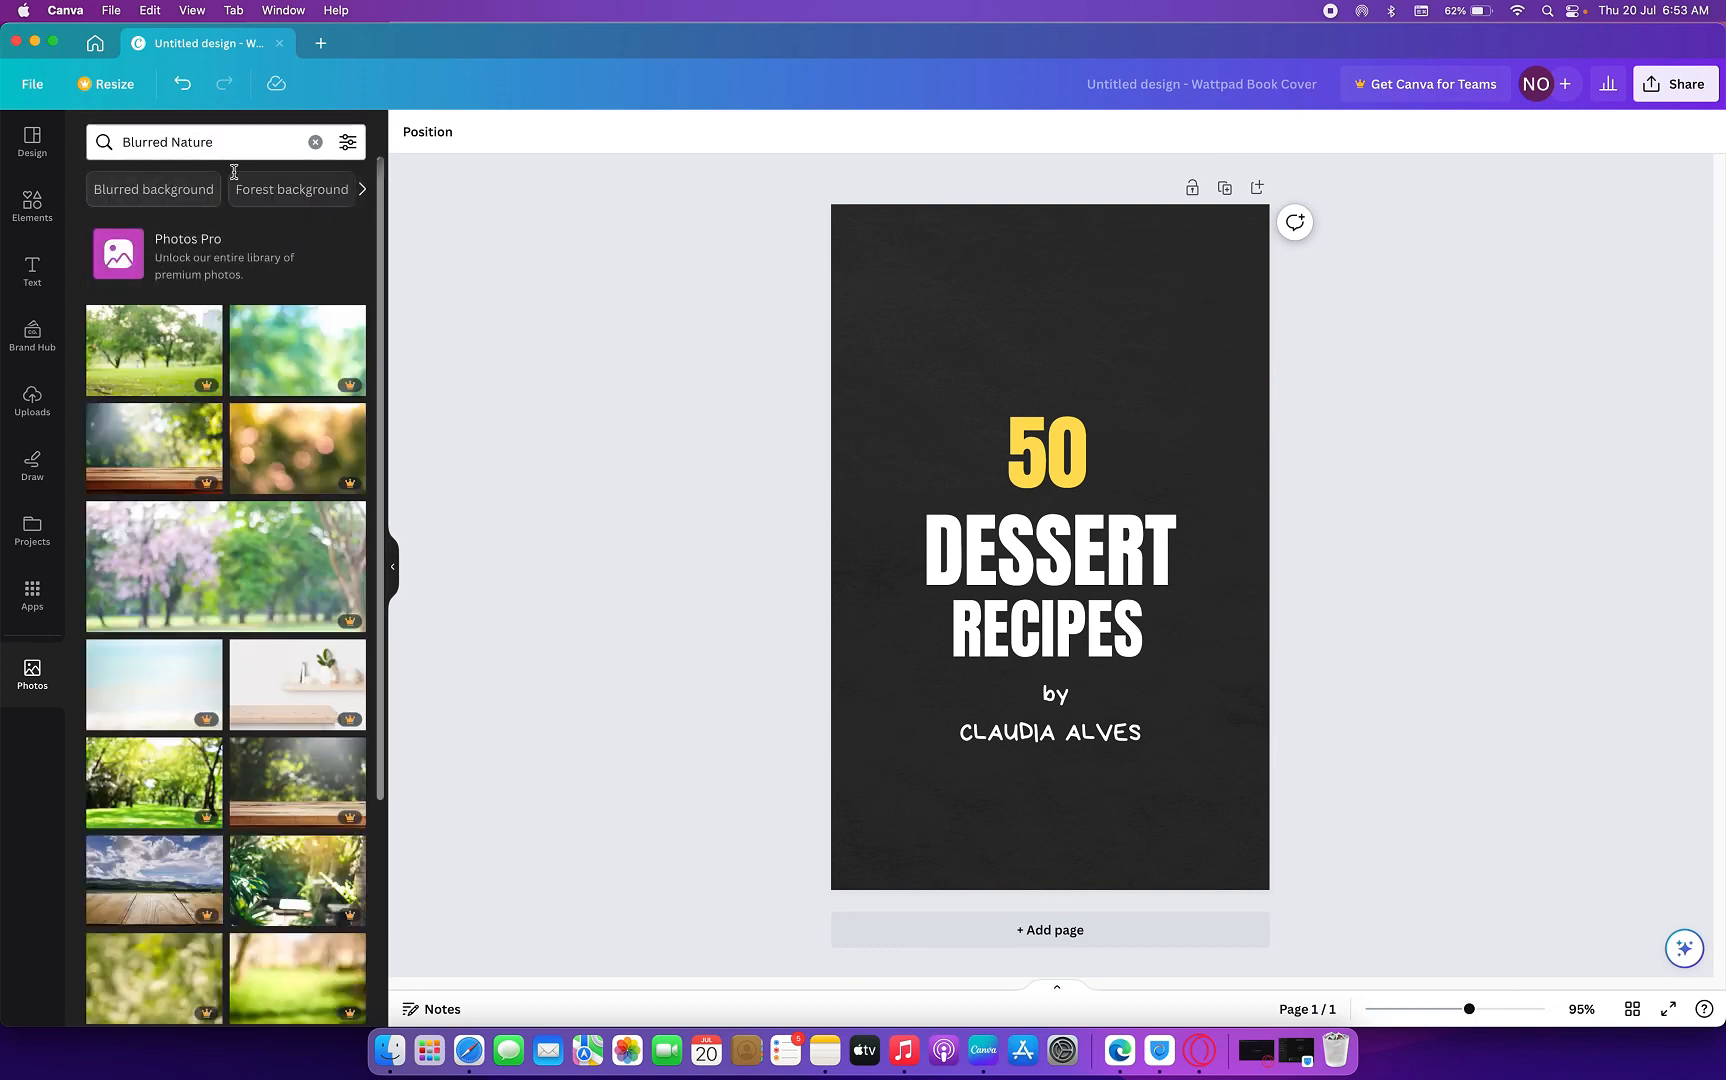
- Replace the cover's background image with the photo of grey wooden planks against a blurred green backdrop, and select the background
{"action": "scroll", "coordinate": [212, 500], "scroll_direction": "down", "scroll_amount": 3}
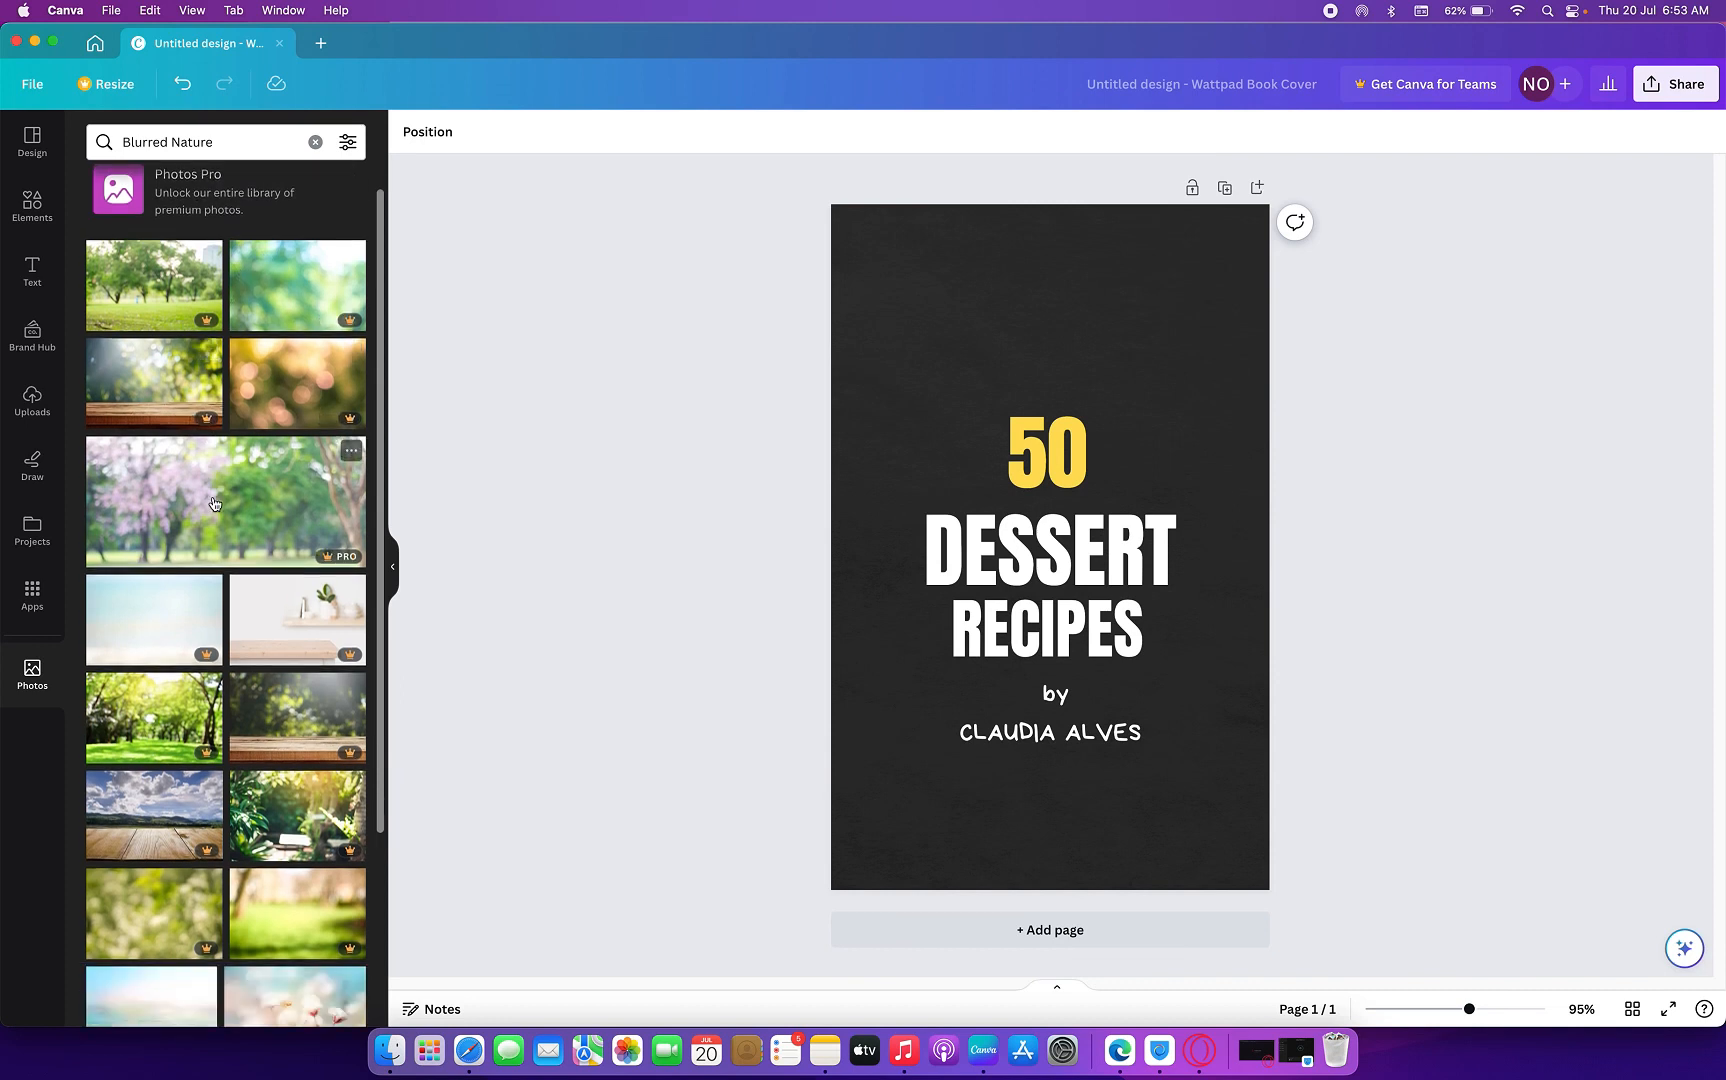
{"action": "scroll", "coordinate": [214, 491], "scroll_direction": "down", "scroll_amount": 5}
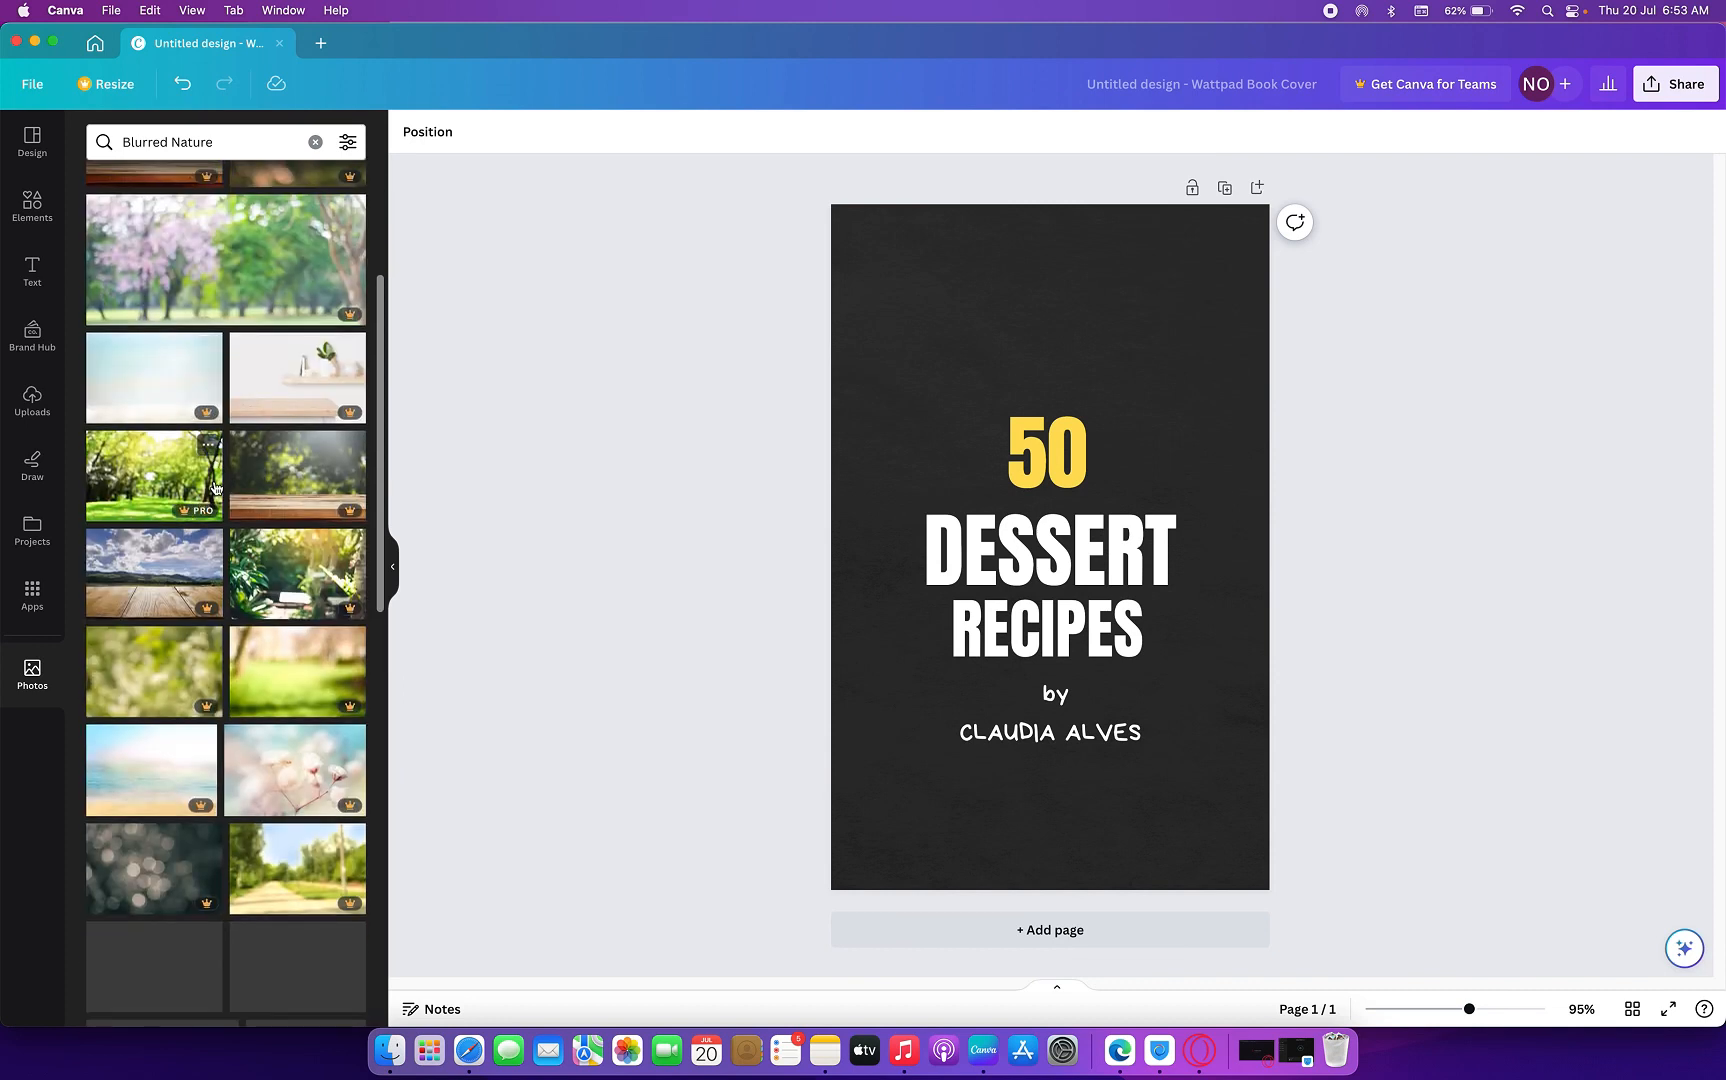
{"action": "scroll", "coordinate": [215, 481], "scroll_direction": "down", "scroll_amount": 1}
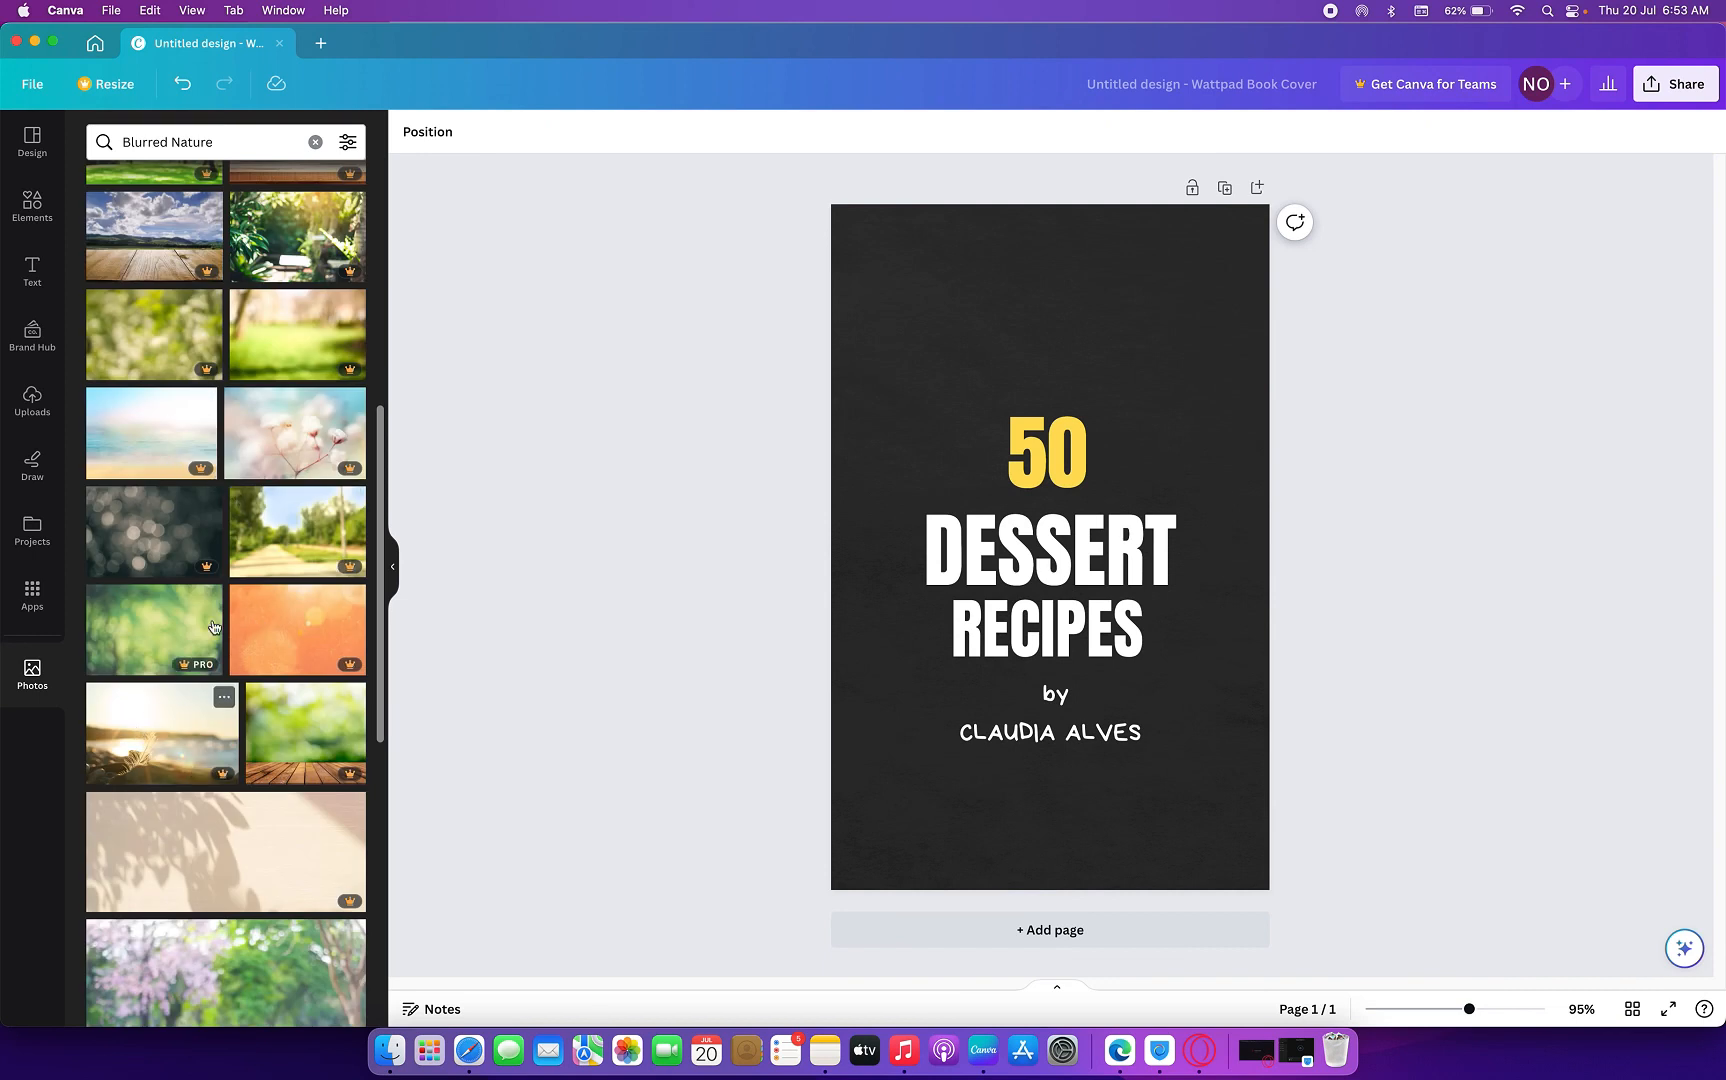
{"action": "scroll", "coordinate": [229, 576], "scroll_direction": "down", "scroll_amount": 4}
{"action": "scroll", "coordinate": [228, 574], "scroll_direction": "down", "scroll_amount": 2}
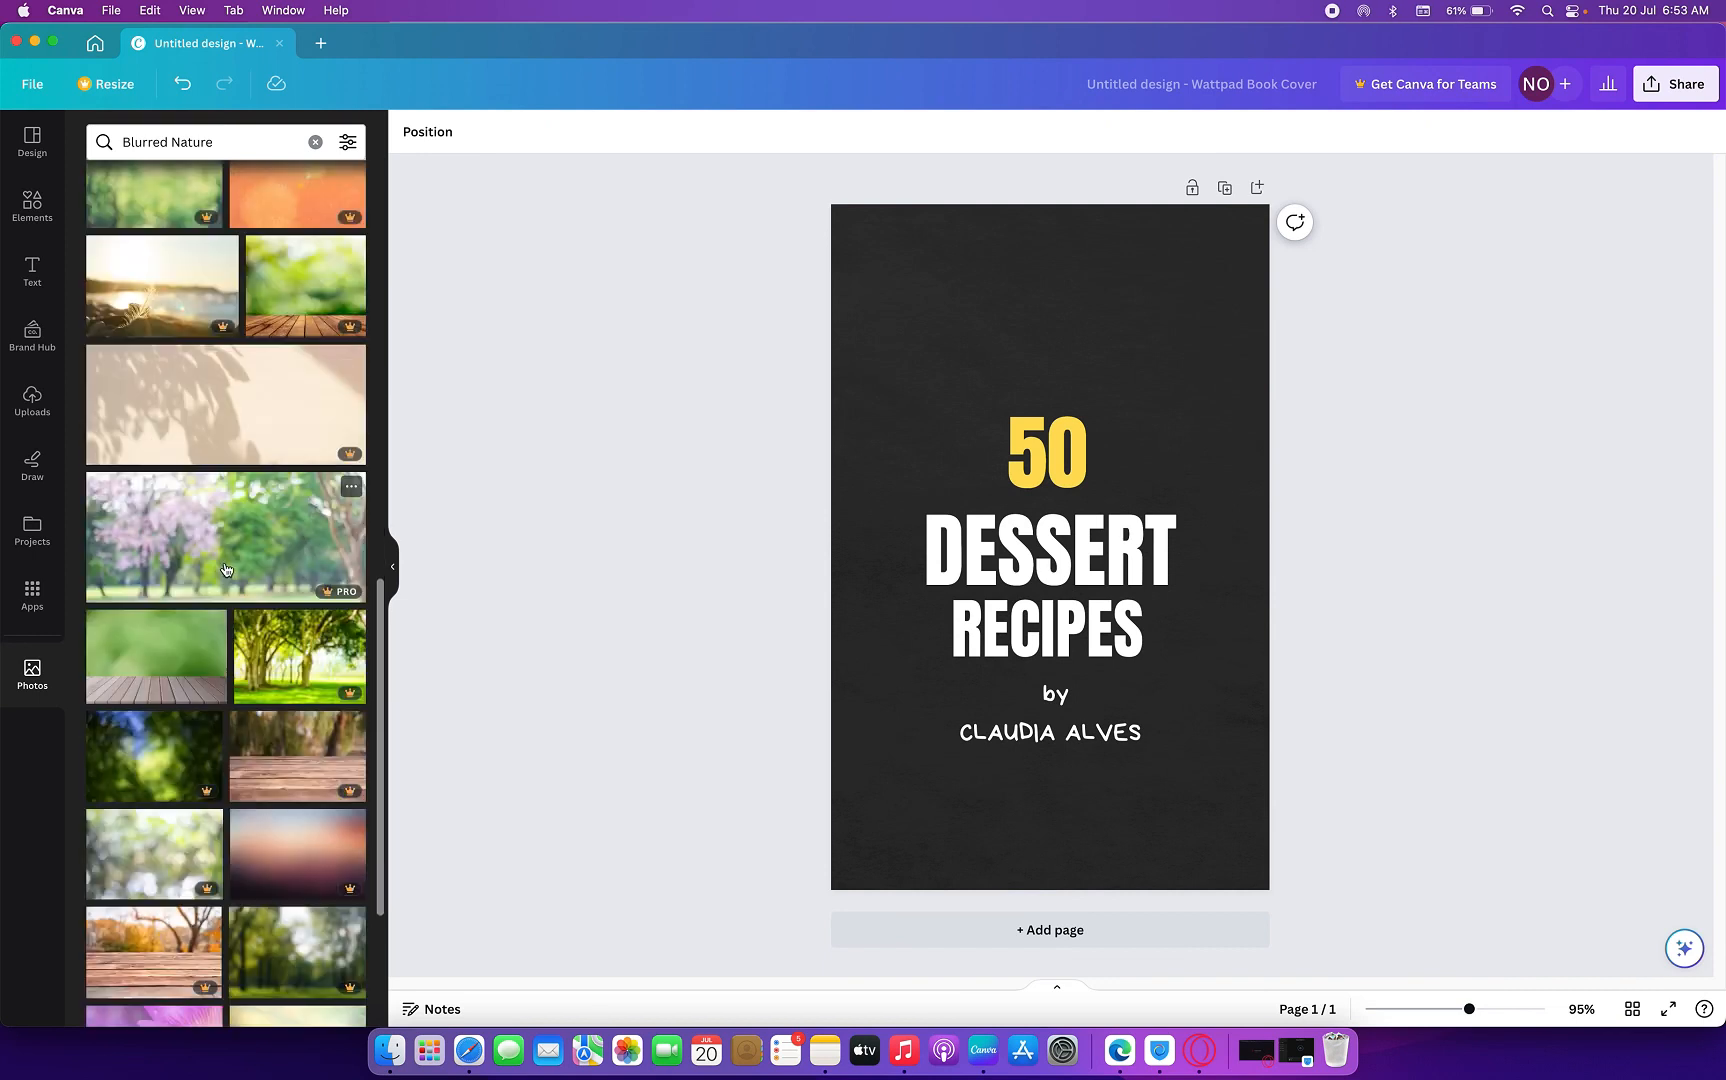
{"action": "left_click_drag", "start_coordinate": [130, 852], "coordinate": [93, 768]}
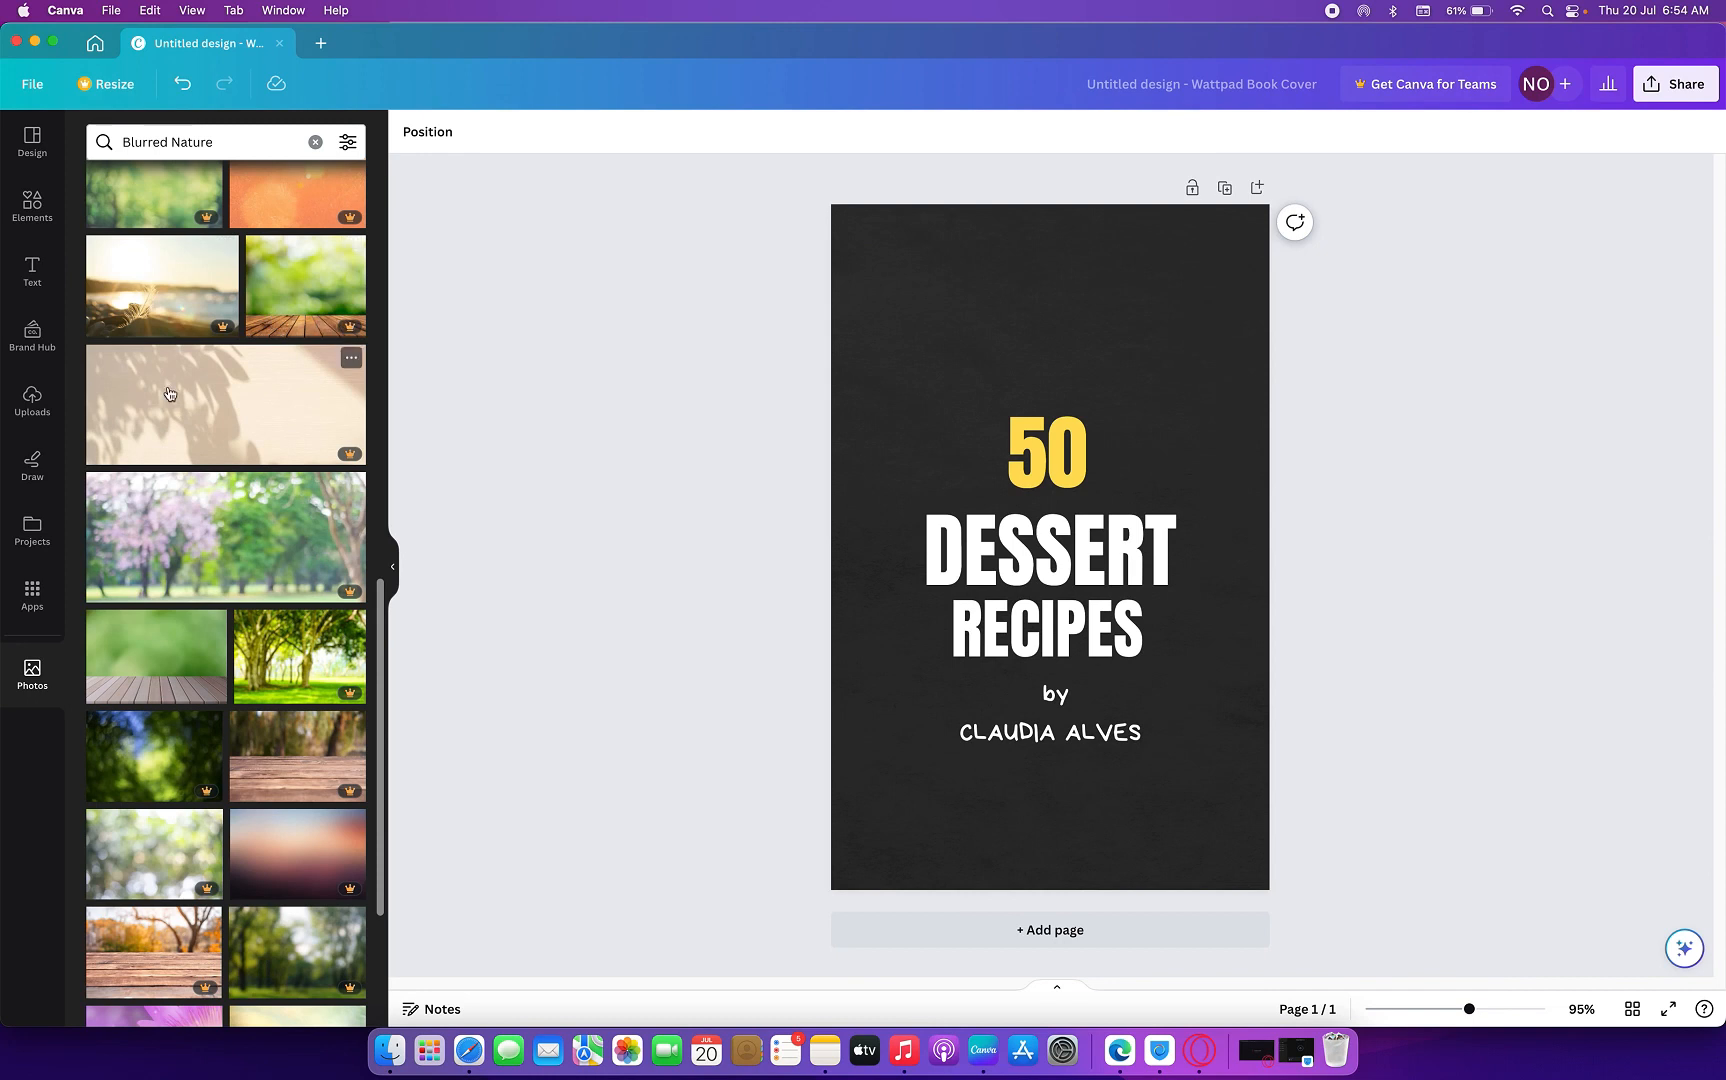
{"action": "scroll", "coordinate": [178, 405], "scroll_direction": "down", "scroll_amount": 3}
{"action": "scroll", "coordinate": [178, 405], "scroll_direction": "down", "scroll_amount": 3}
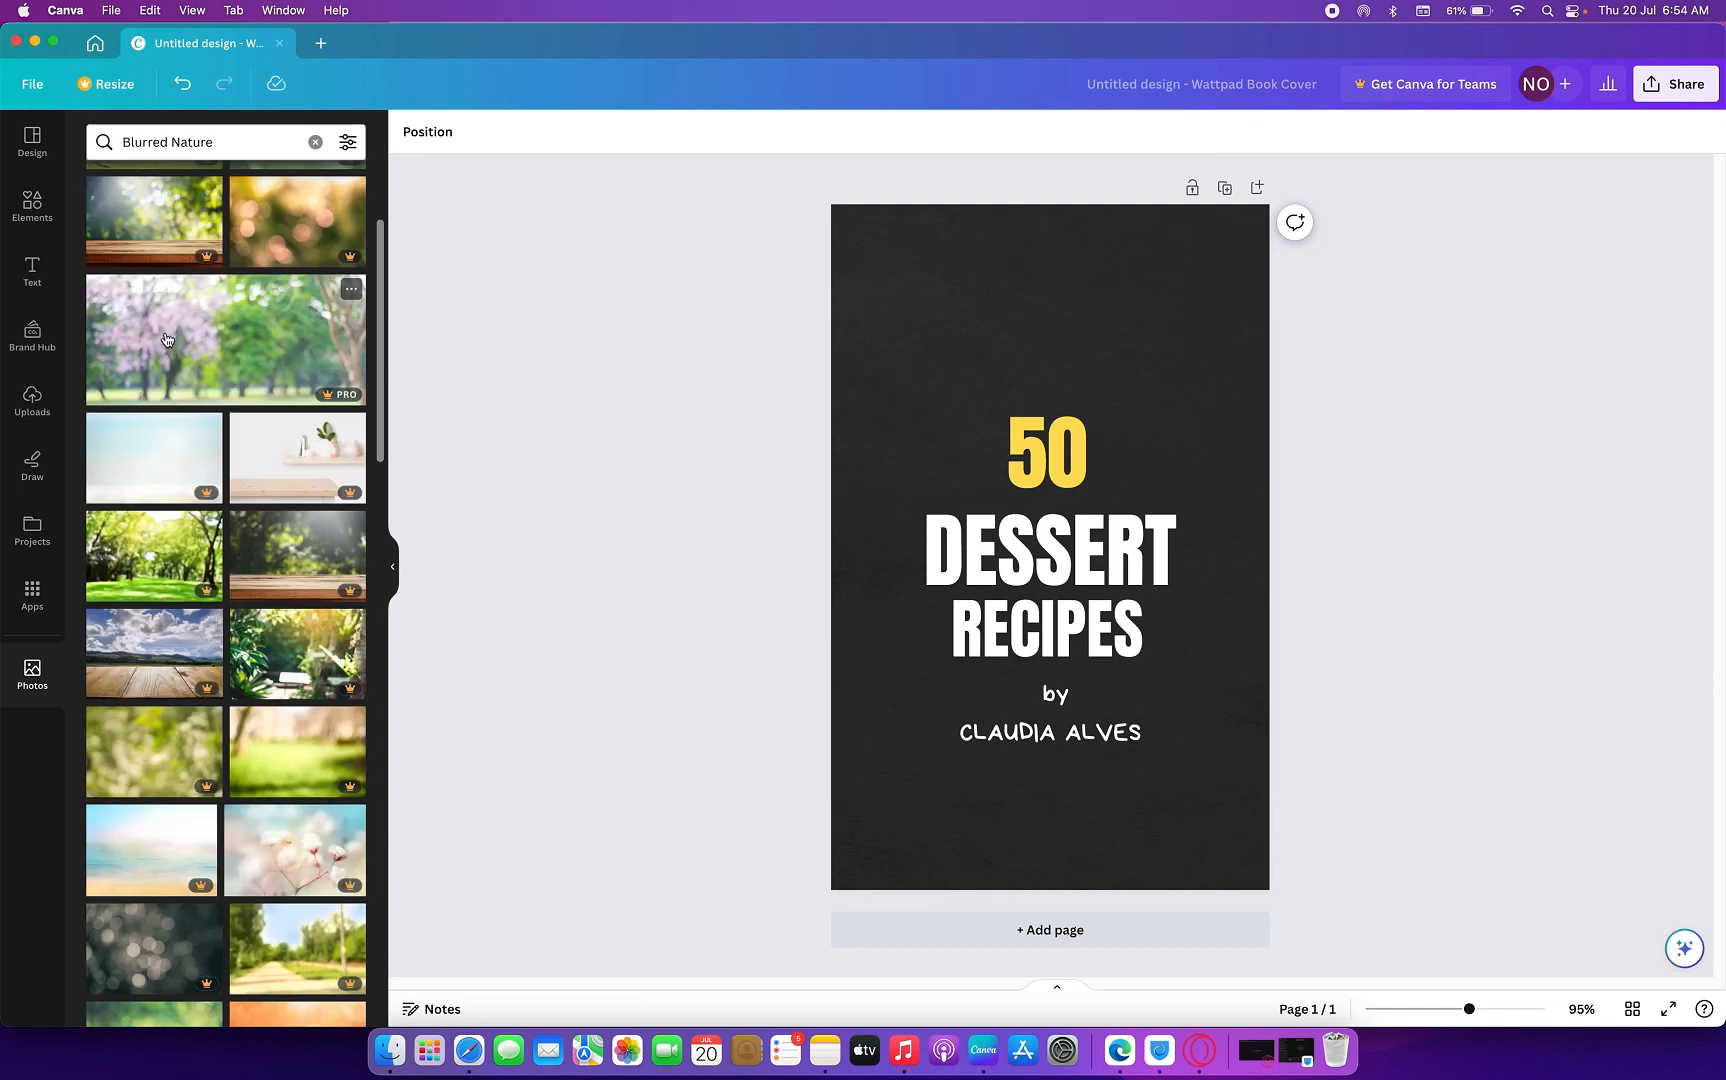
{"action": "scroll", "coordinate": [167, 340], "scroll_direction": "up", "scroll_amount": 3}
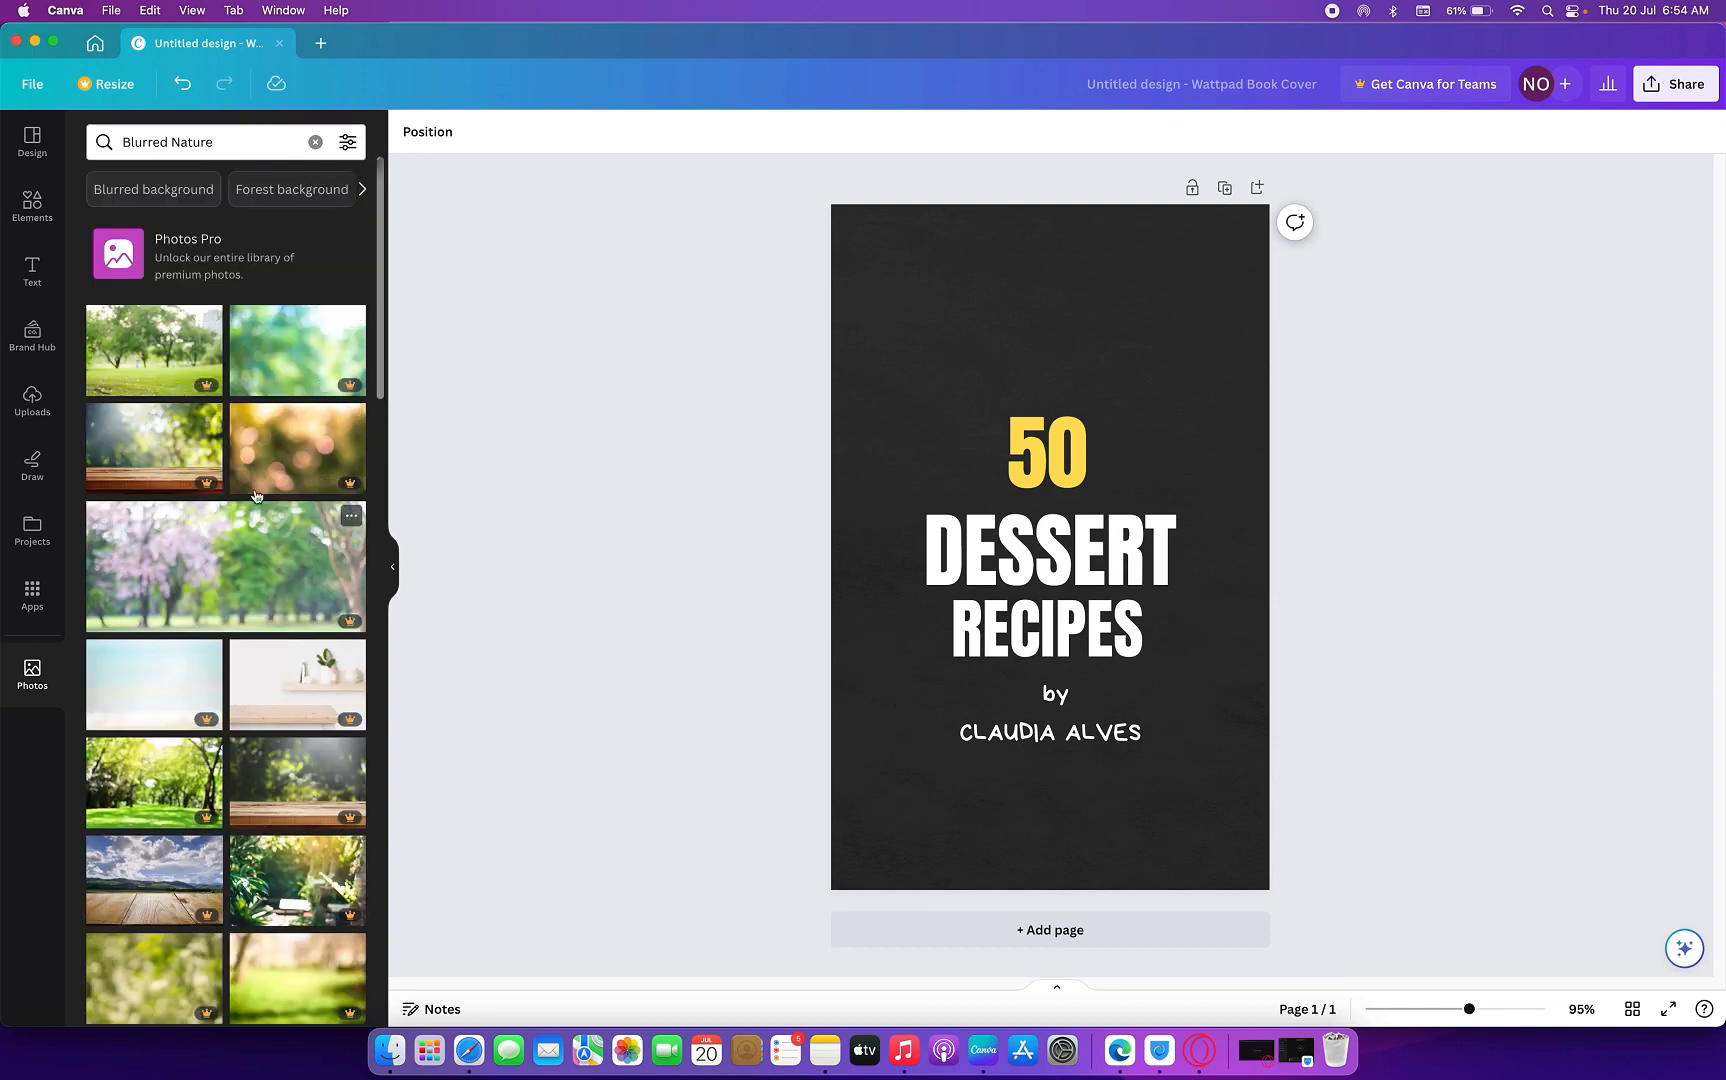
{"action": "scroll", "coordinate": [256, 495], "scroll_direction": "down", "scroll_amount": 5}
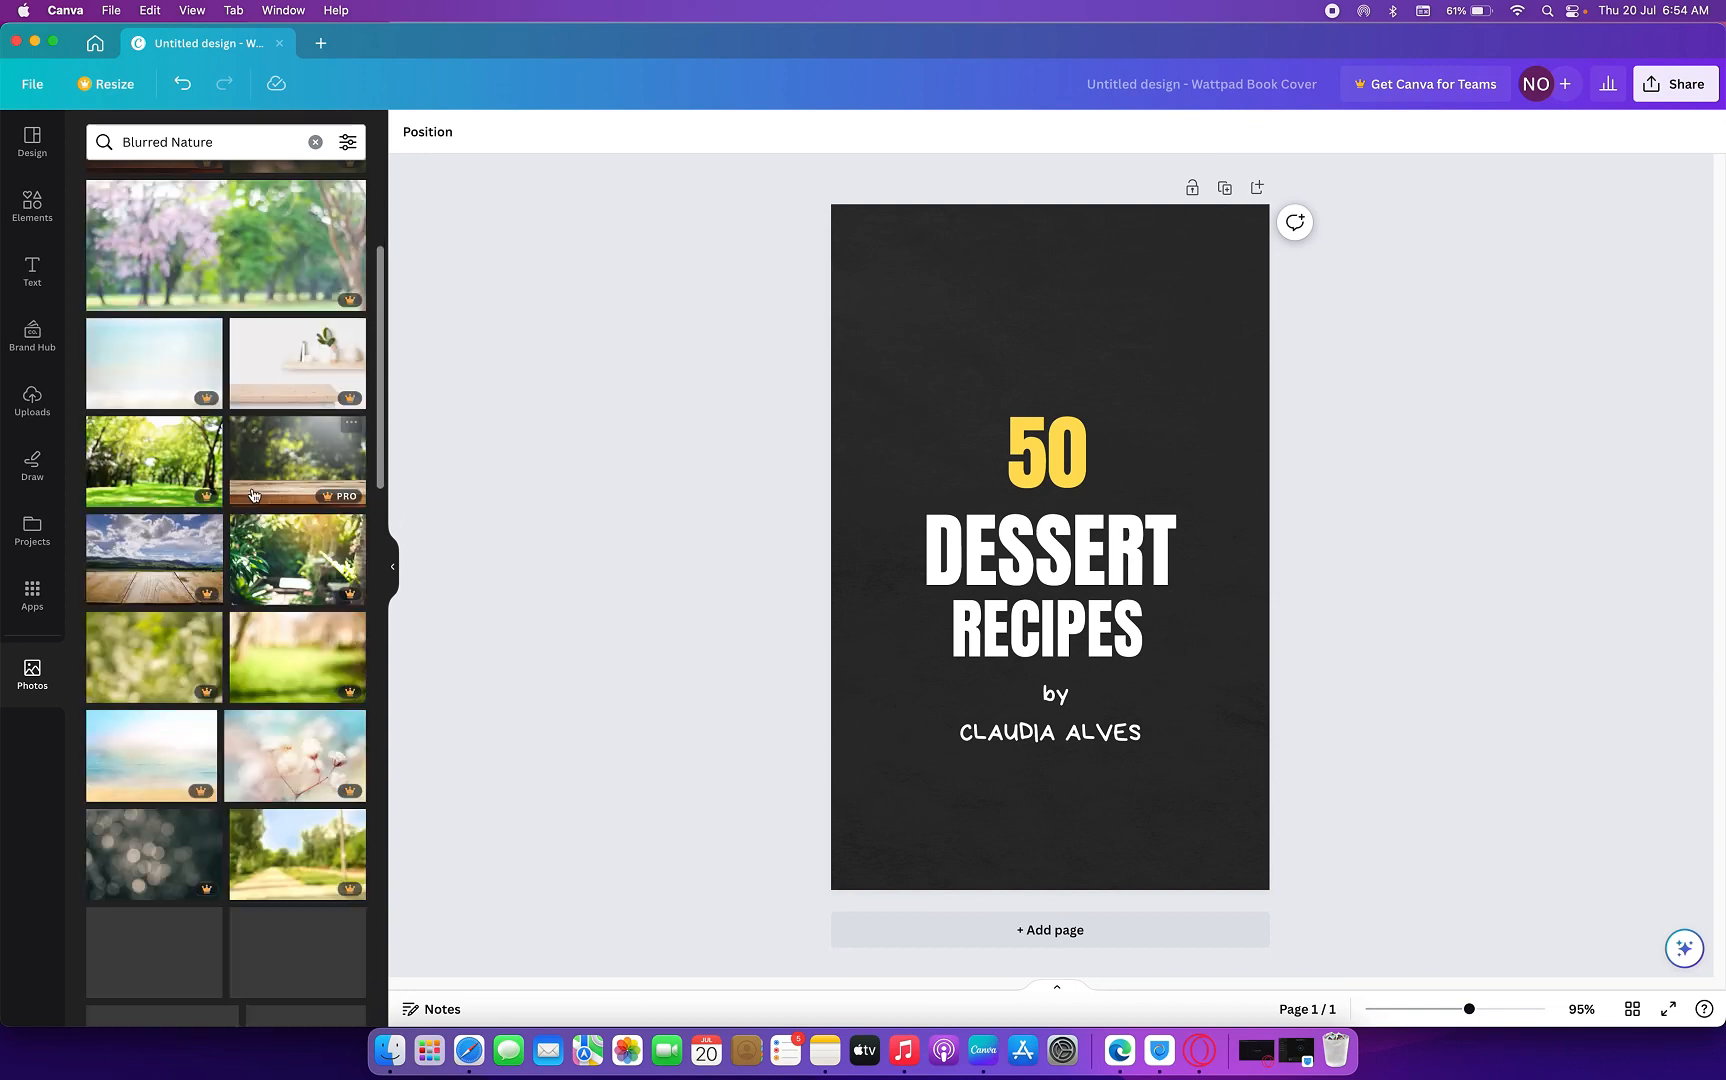
{"action": "scroll", "coordinate": [253, 494], "scroll_direction": "down", "scroll_amount": 5}
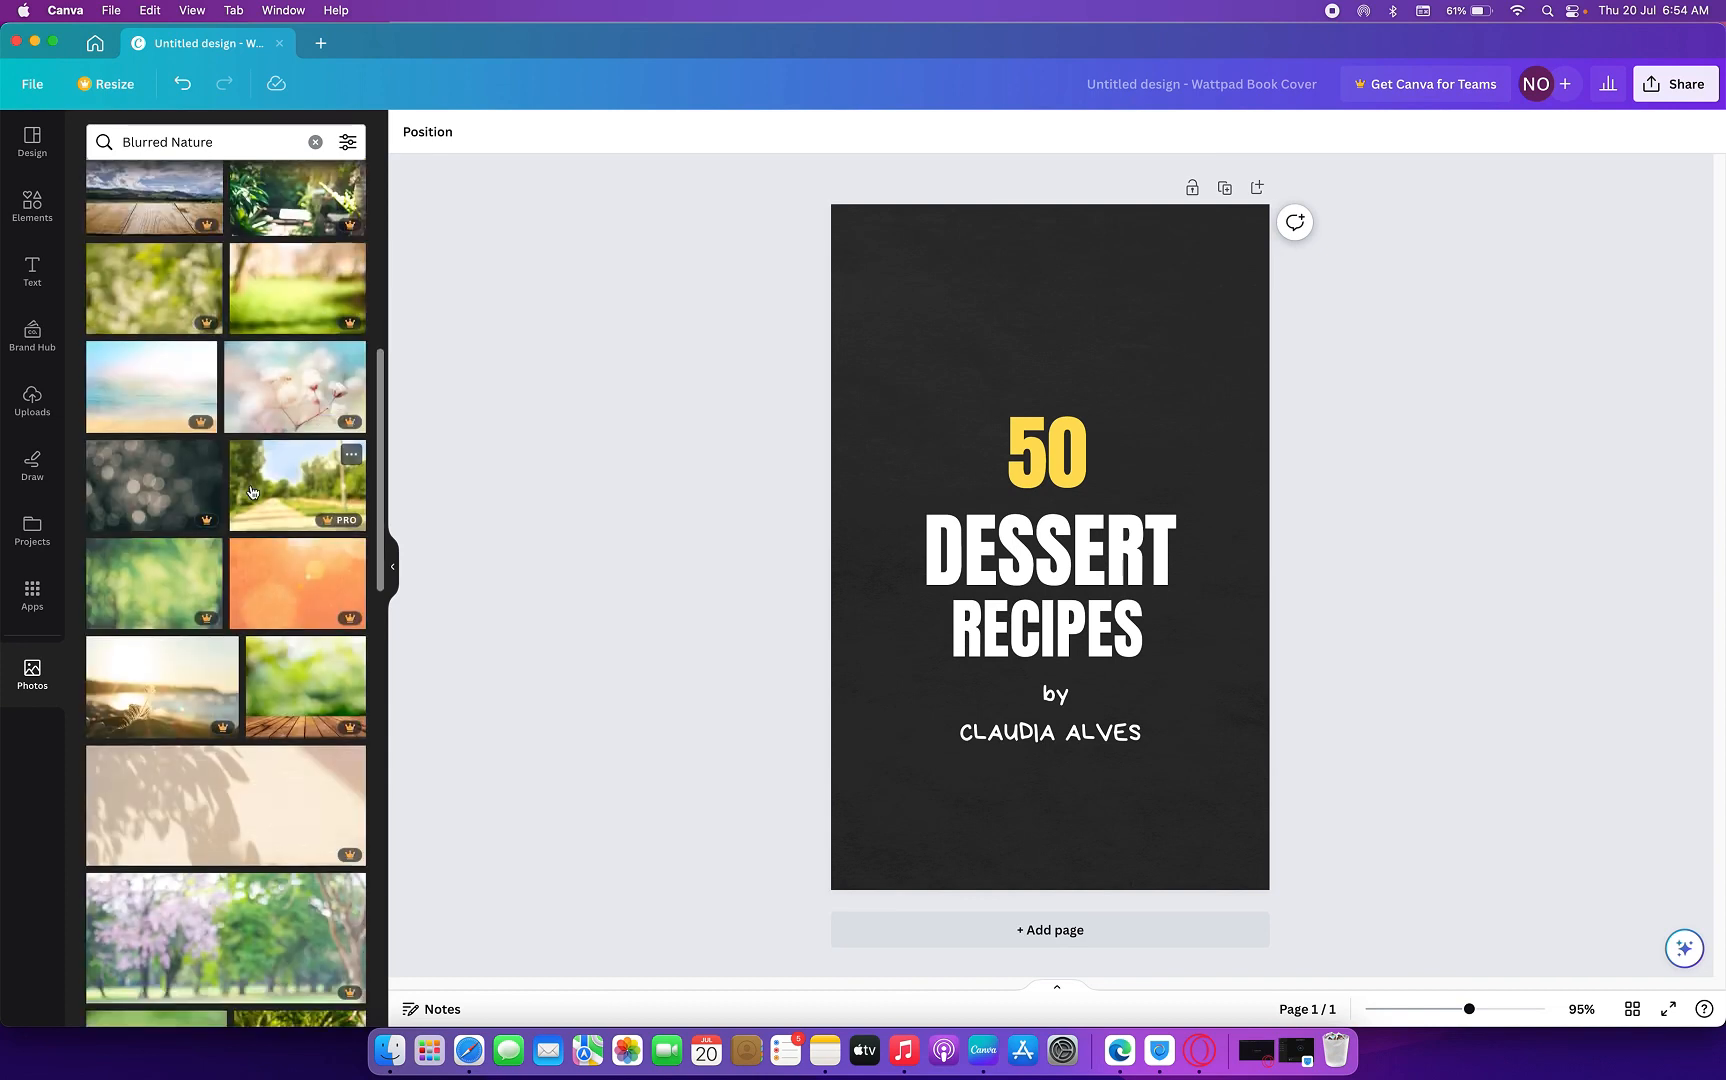
{"action": "scroll", "coordinate": [252, 491], "scroll_direction": "down", "scroll_amount": 10}
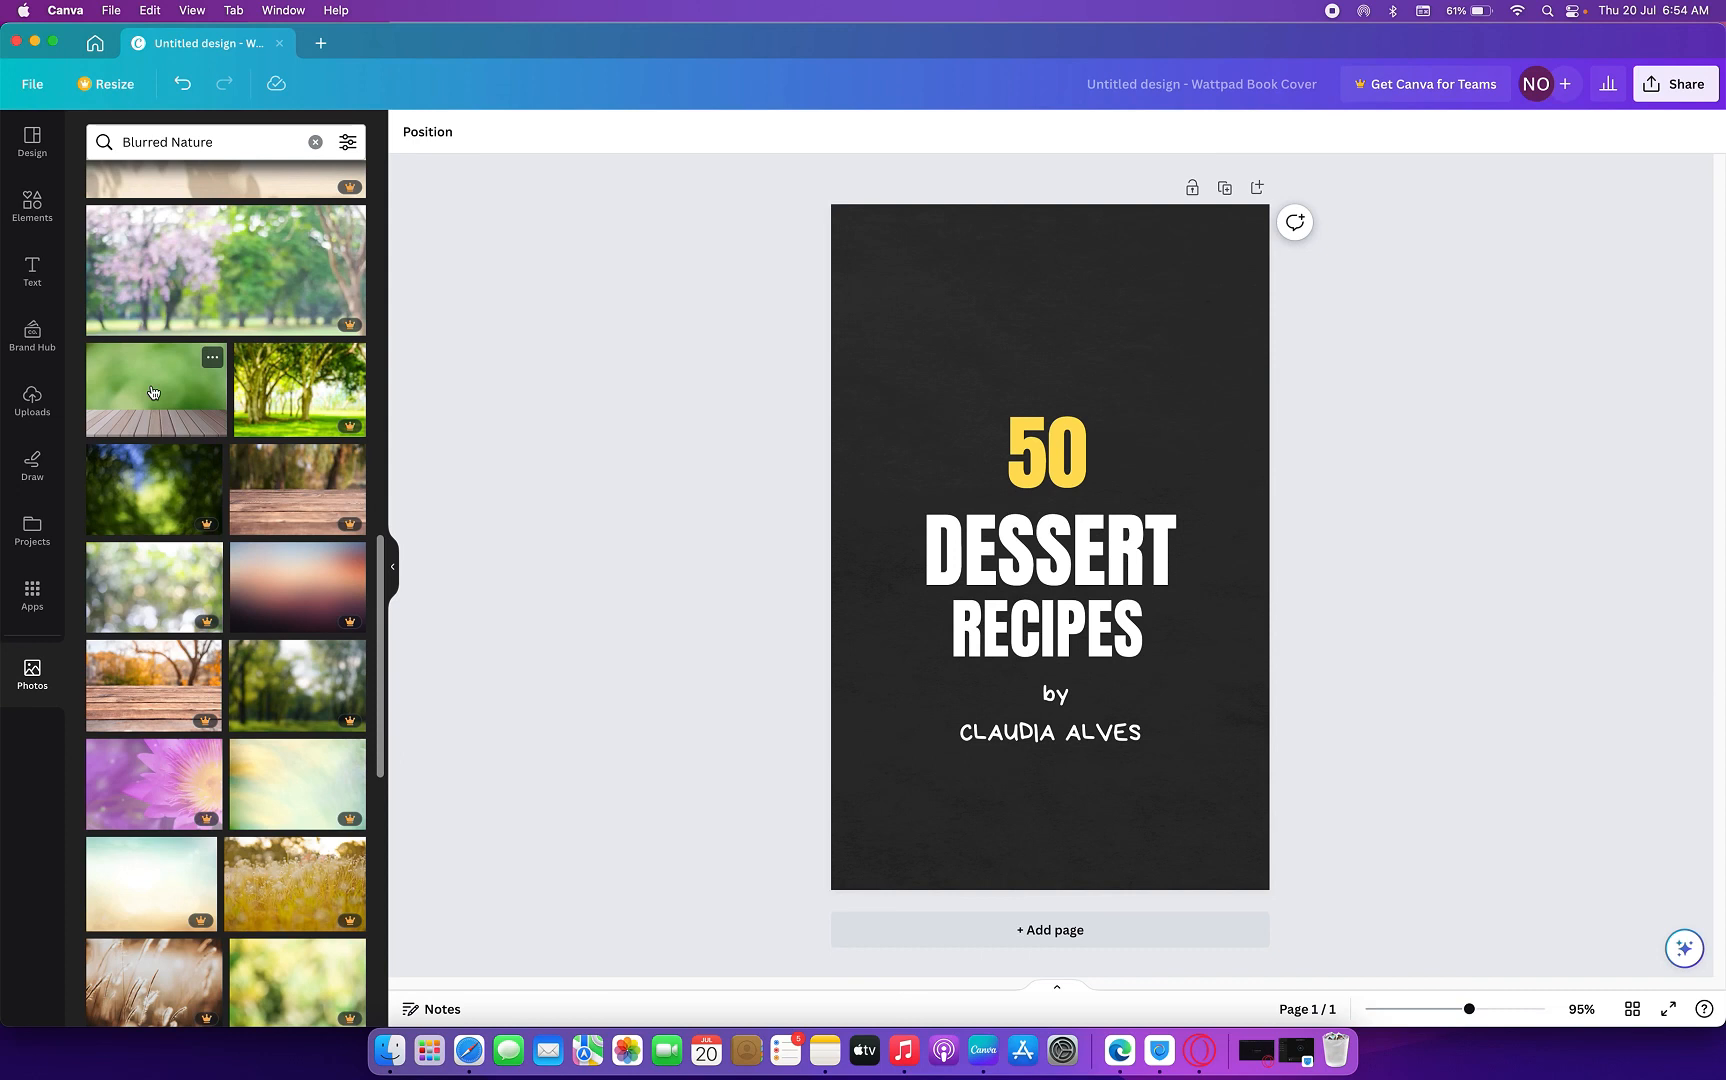
{"action": "left_click_drag", "start_coordinate": [150, 393], "coordinate": [848, 244]}
{"action": "left_click", "coordinate": [932, 294]}
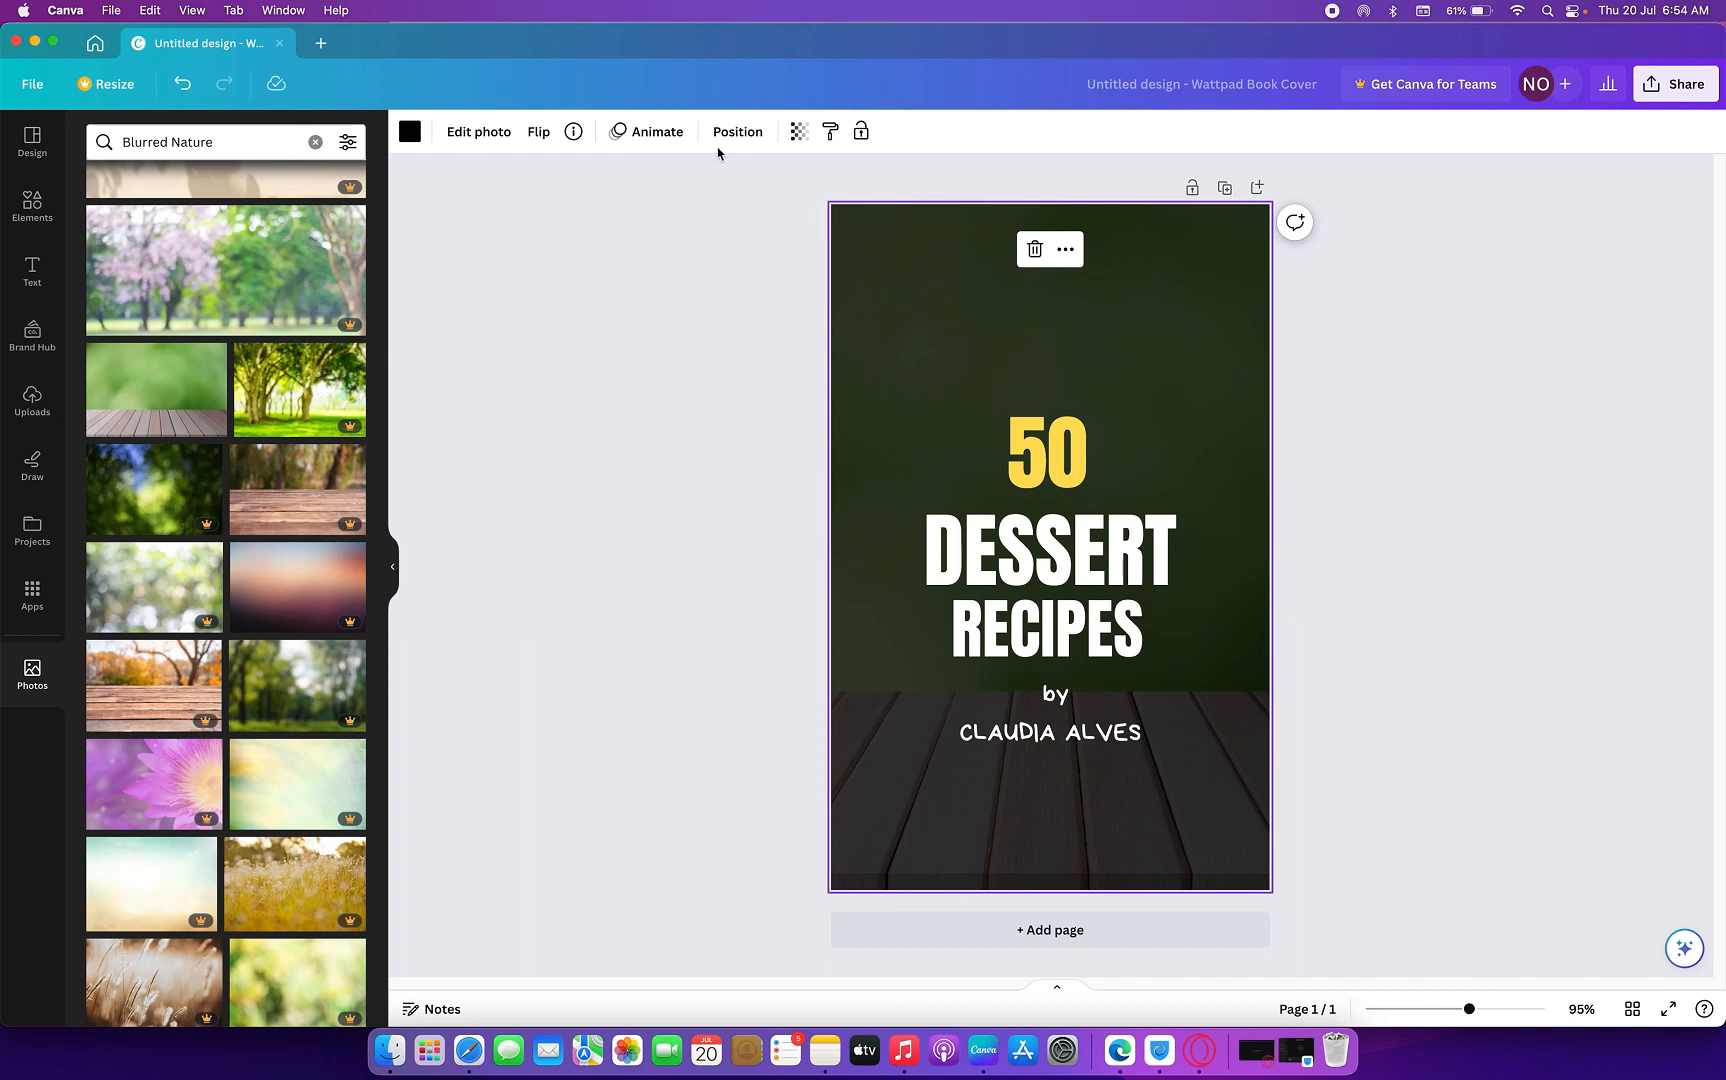
- Raise the background photo's transparency setting to its maximum so the photo is fully opaque
{"action": "left_click", "coordinate": [790, 266]}
{"action": "left_click", "coordinate": [906, 308]}
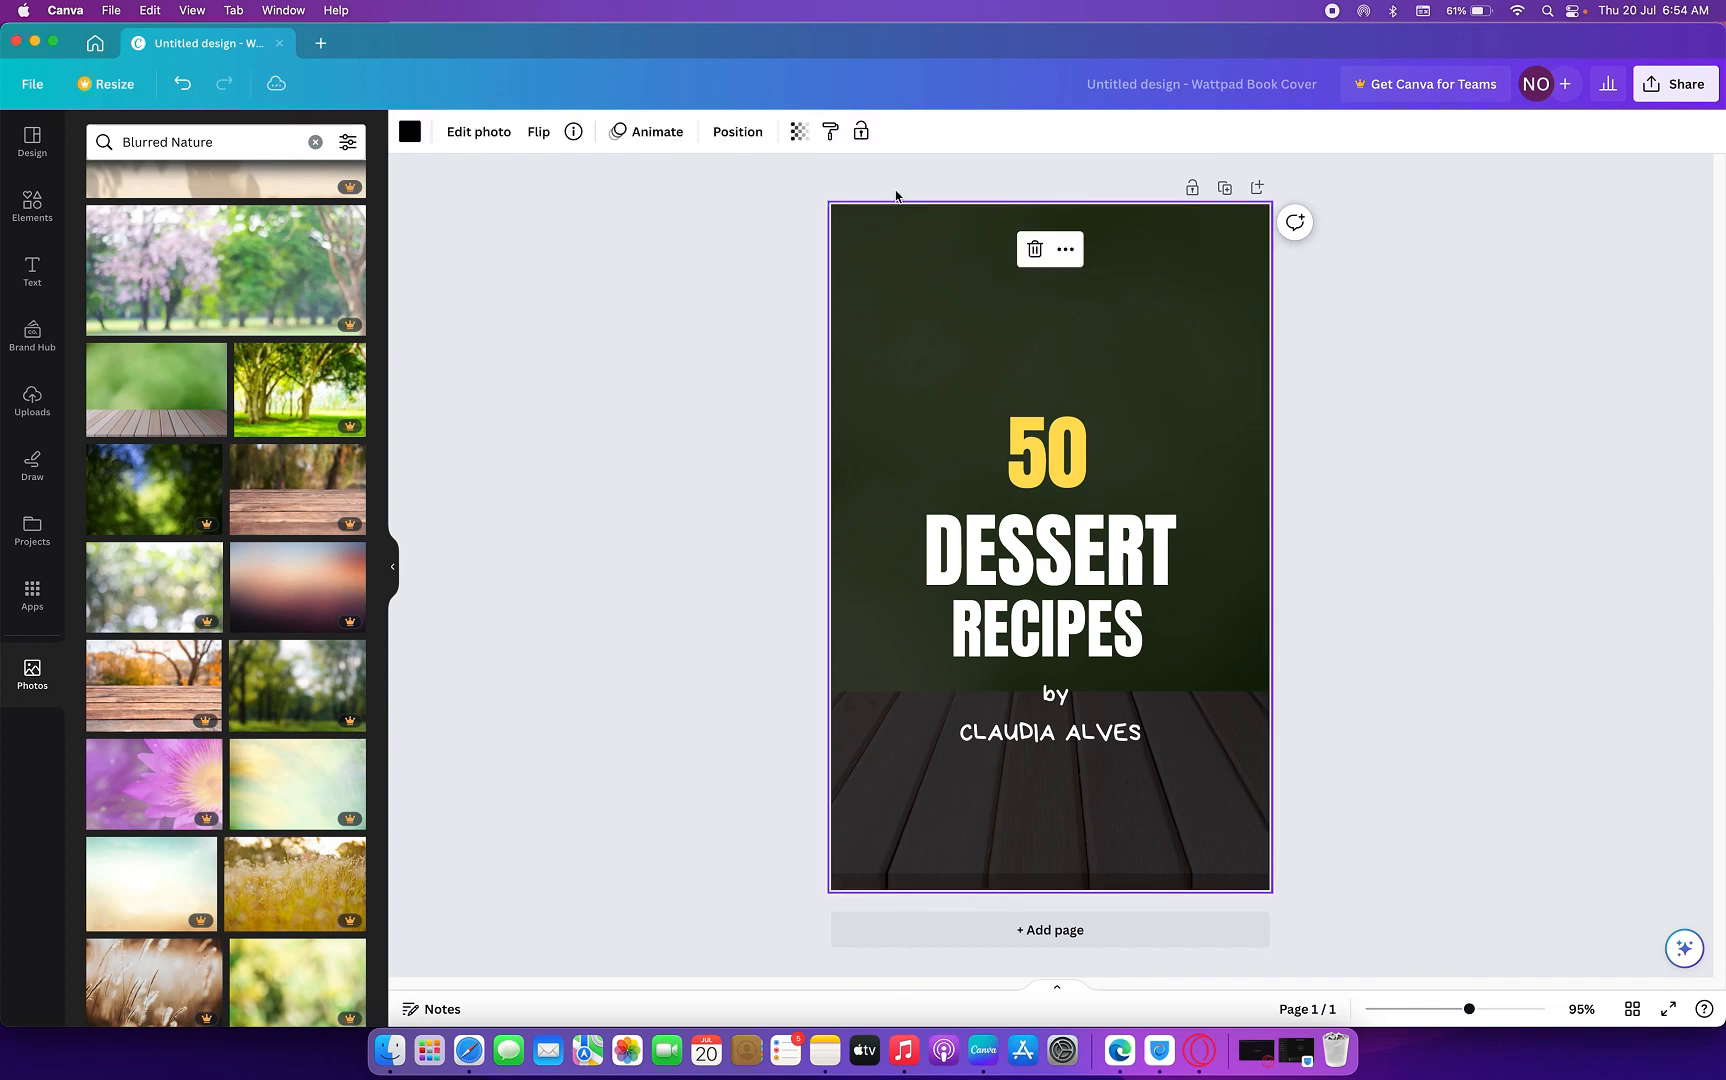
{"action": "left_click", "coordinate": [795, 136]}
{"action": "mouse_move", "coordinate": [679, 215]}
{"action": "left_mouse_down"}
{"action": "mouse_move", "coordinate": [777, 213]}
{"action": "mouse_move", "coordinate": [663, 208]}
{"action": "mouse_move", "coordinate": [783, 220]}
{"action": "mouse_move", "coordinate": [671, 224]}
{"action": "left_mouse_up"}
{"action": "left_click_drag", "start_coordinate": [677, 224], "coordinate": [784, 240]}
{"action": "left_click", "coordinate": [636, 281]}
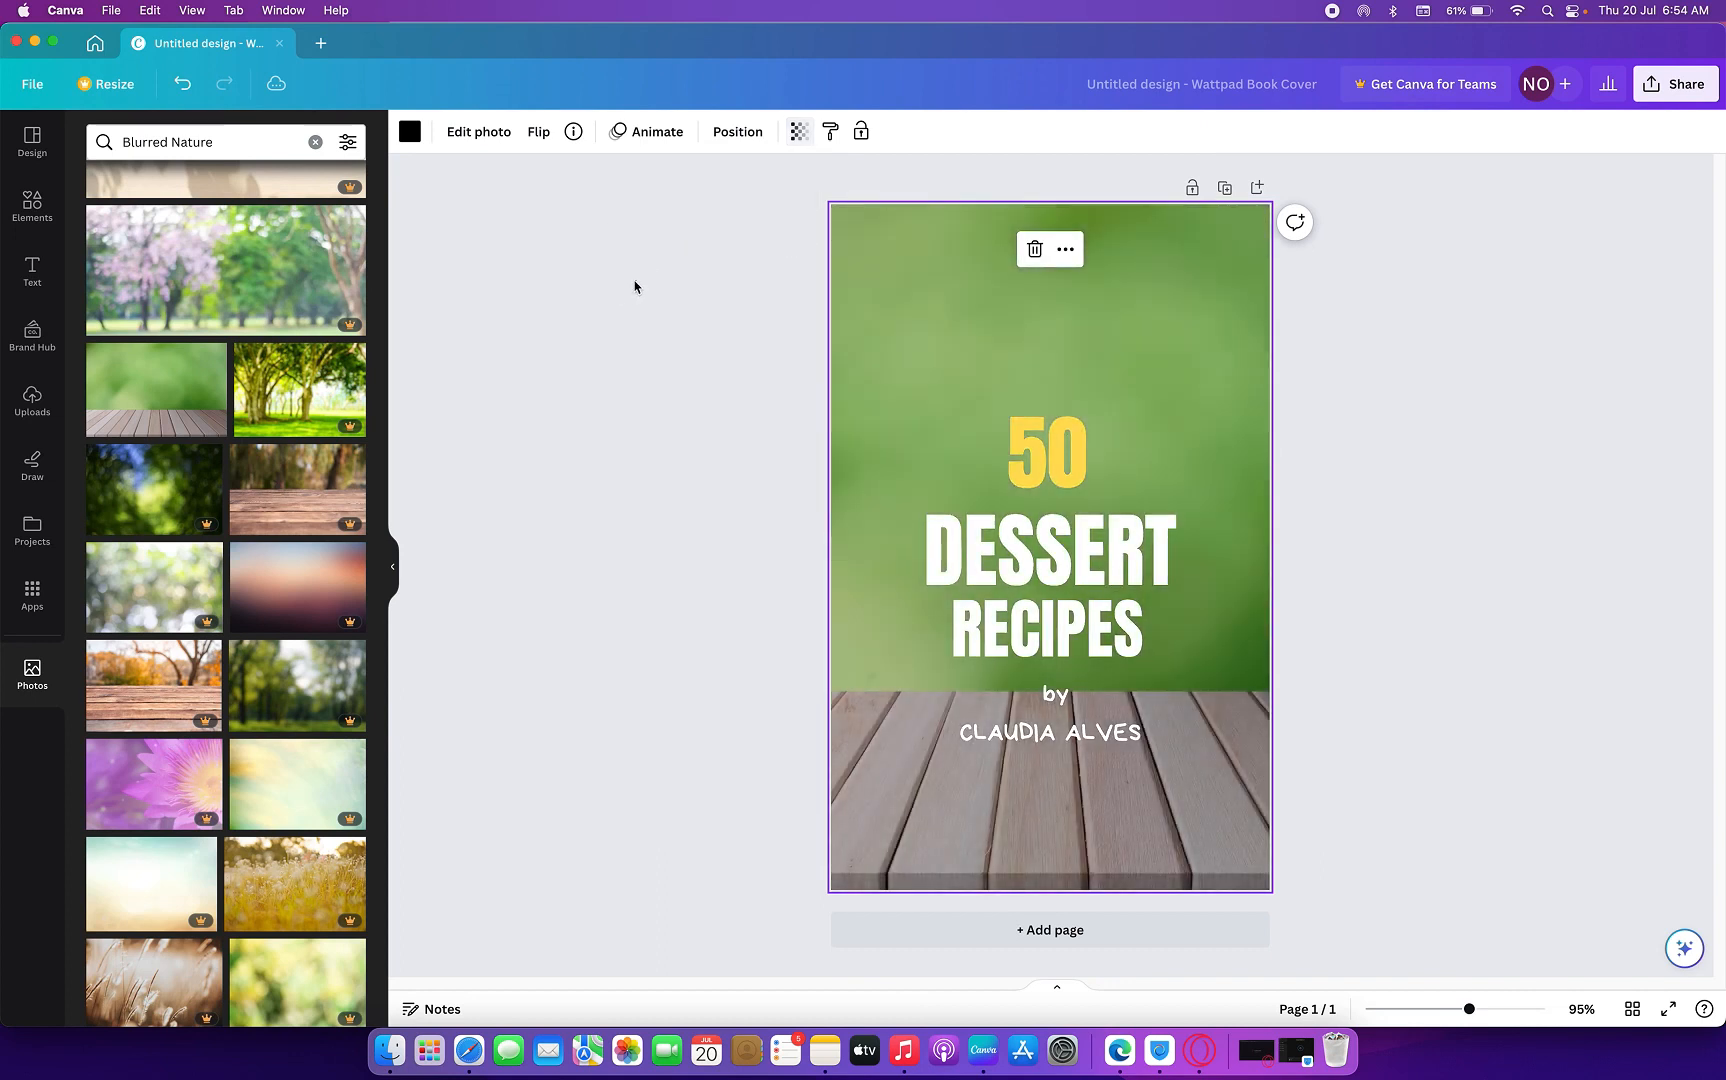
{"action": "left_click", "coordinate": [631, 289]}
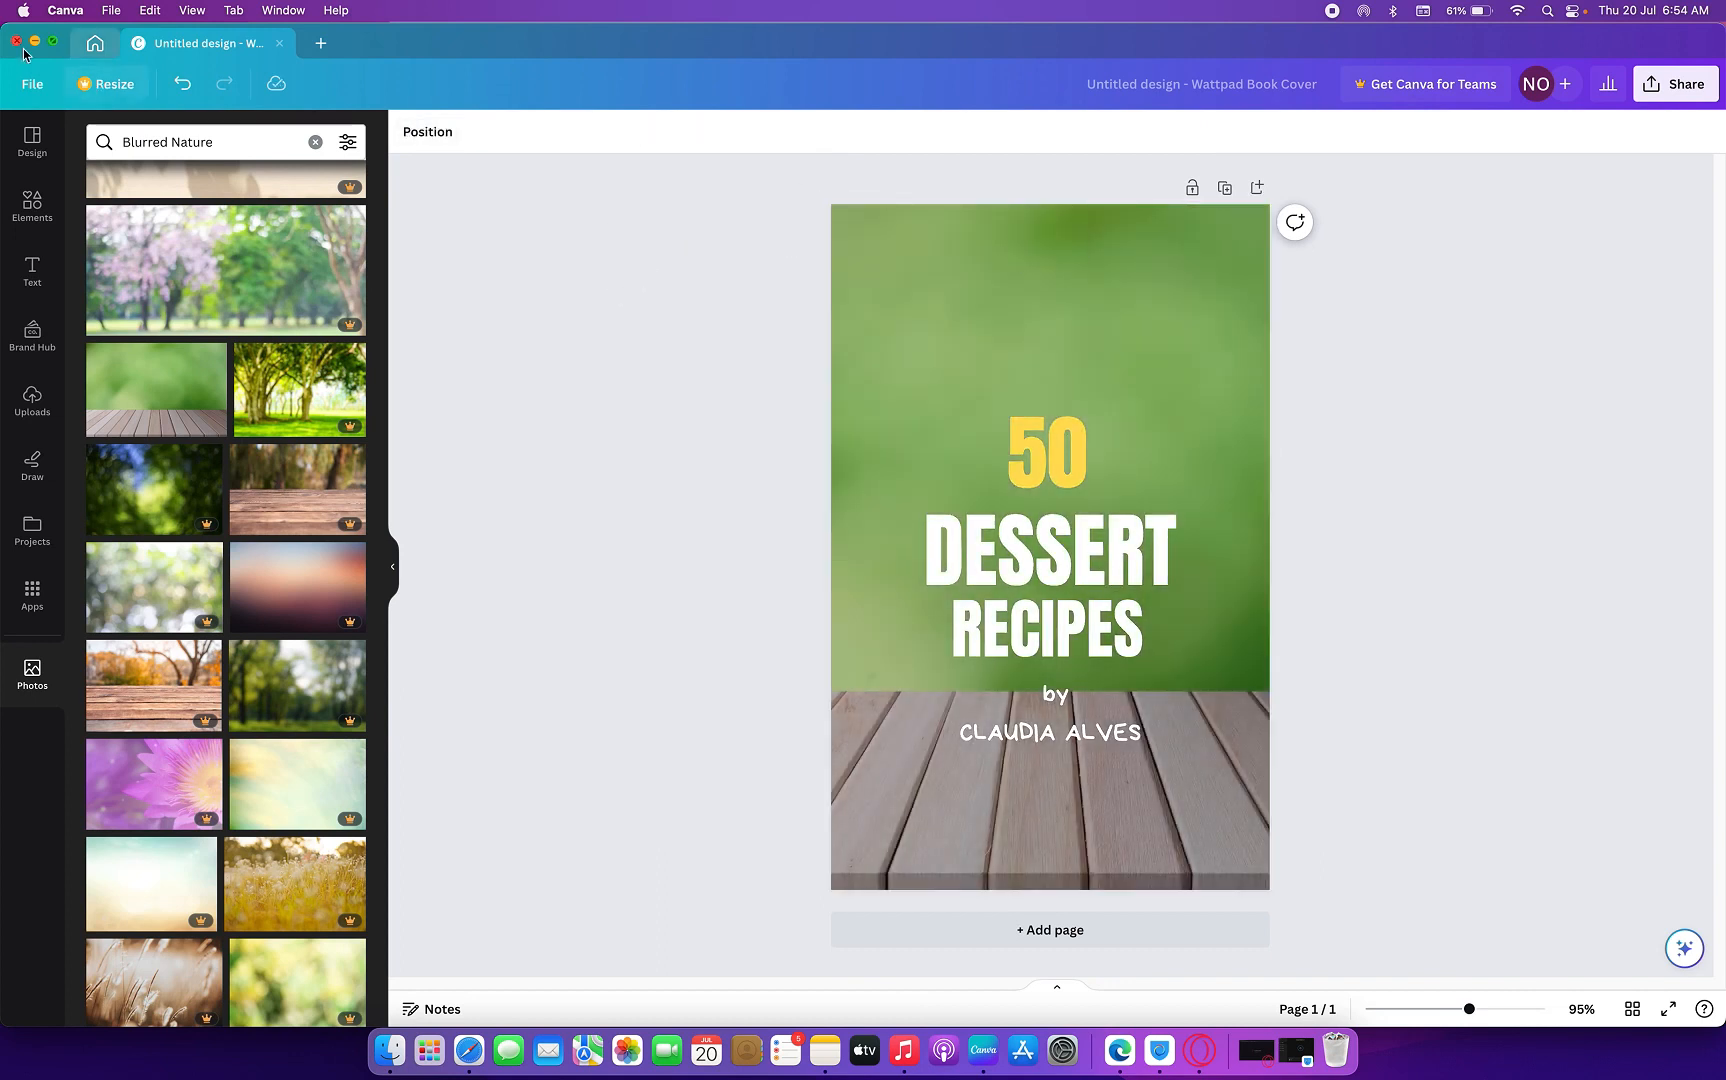
- Delete the background photo and set the page background to solid black
{"action": "left_click", "coordinate": [26, 146]}
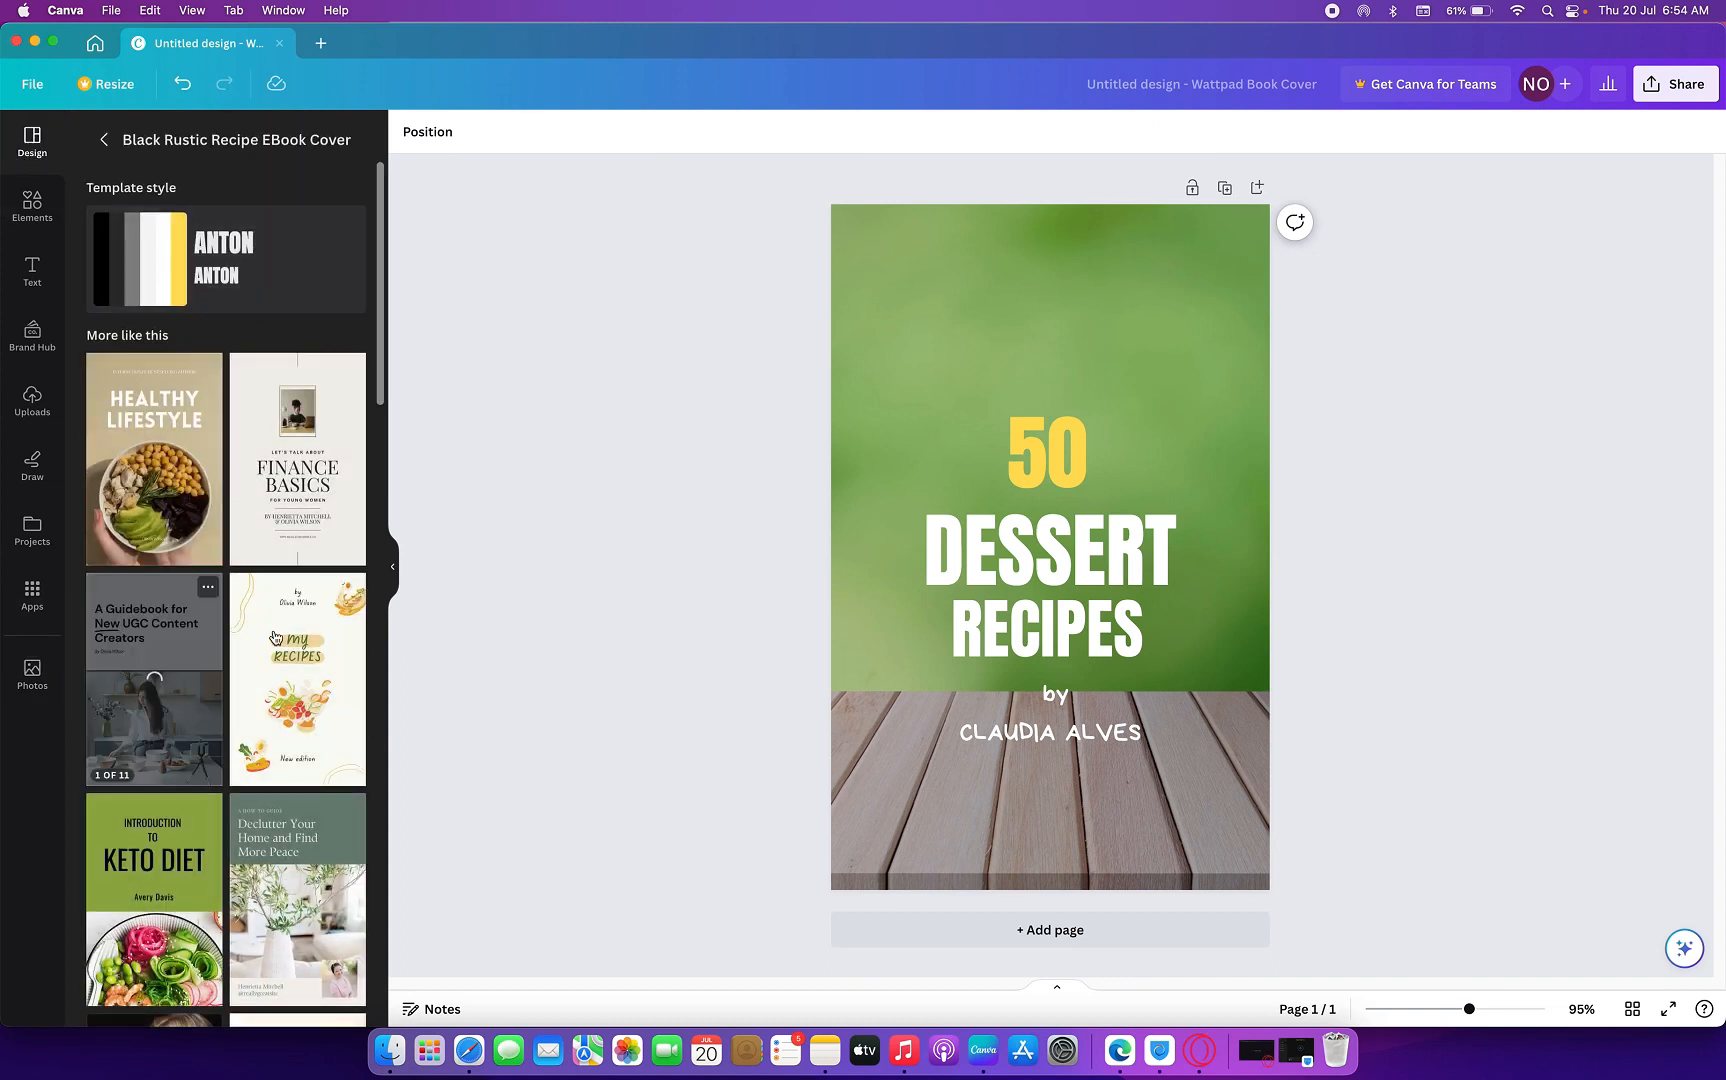
{"action": "left_click", "coordinate": [32, 207]}
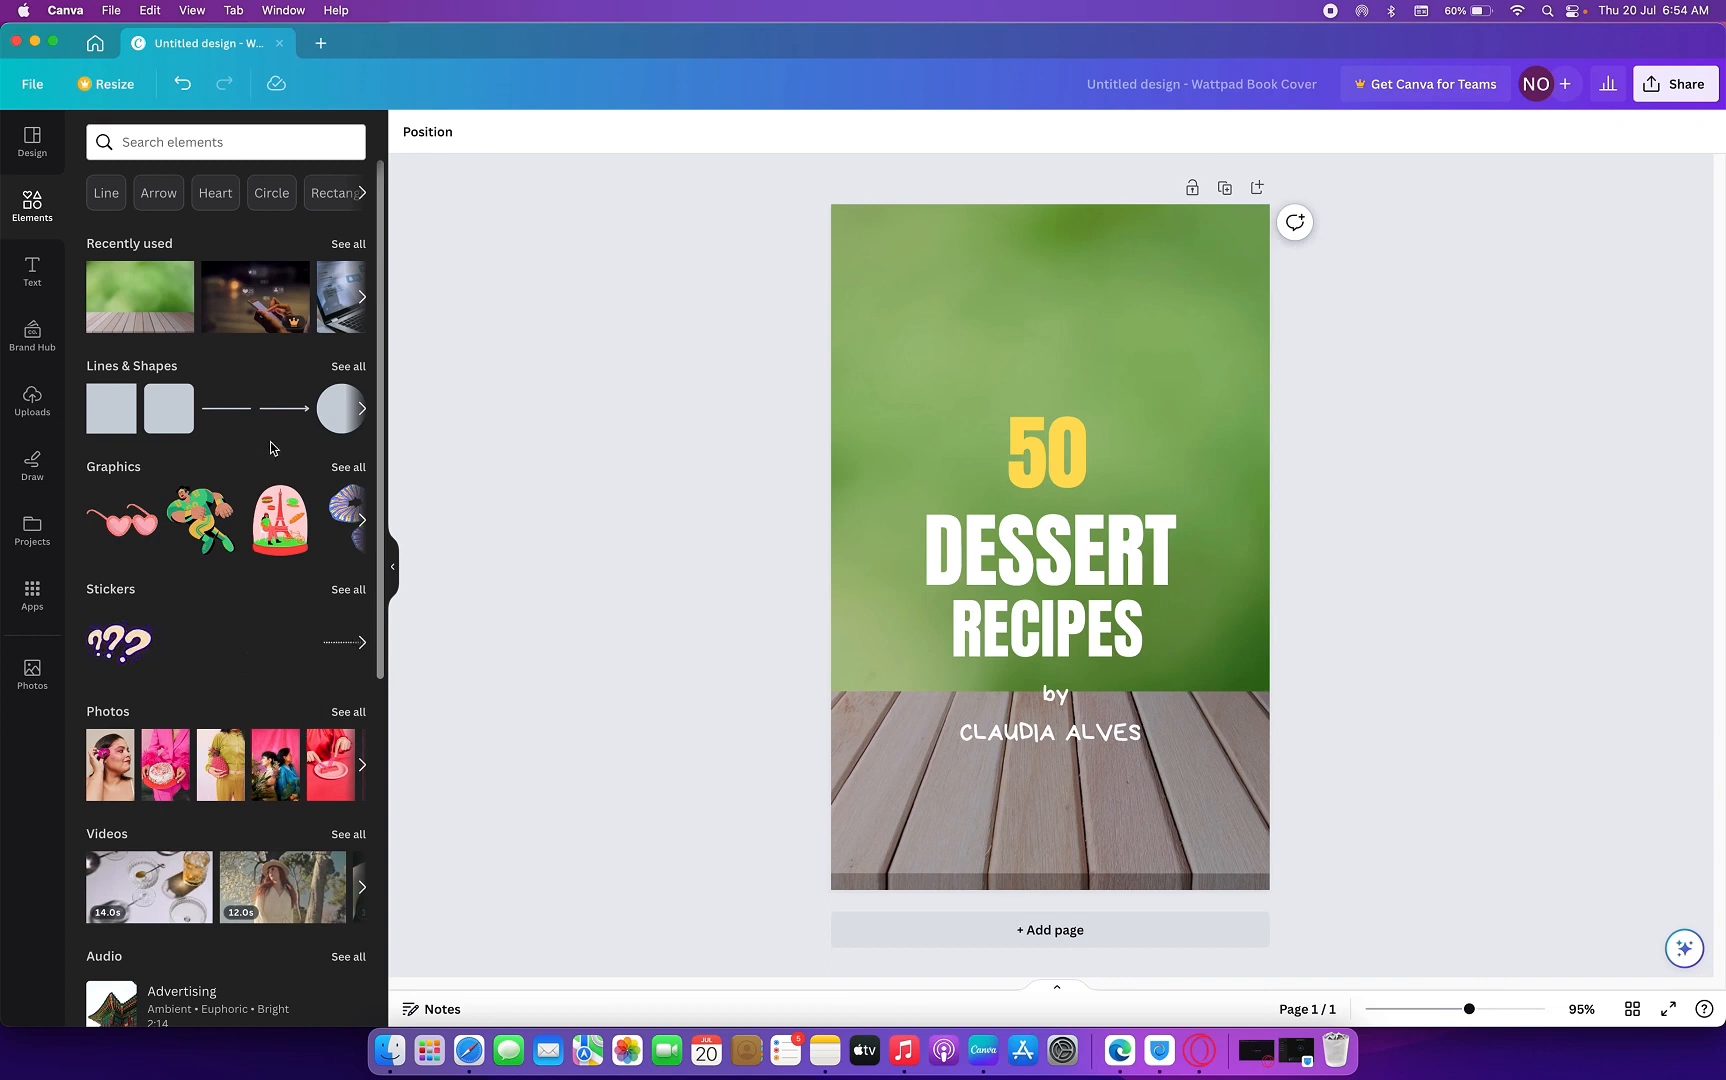
{"action": "left_click", "coordinate": [910, 312]}
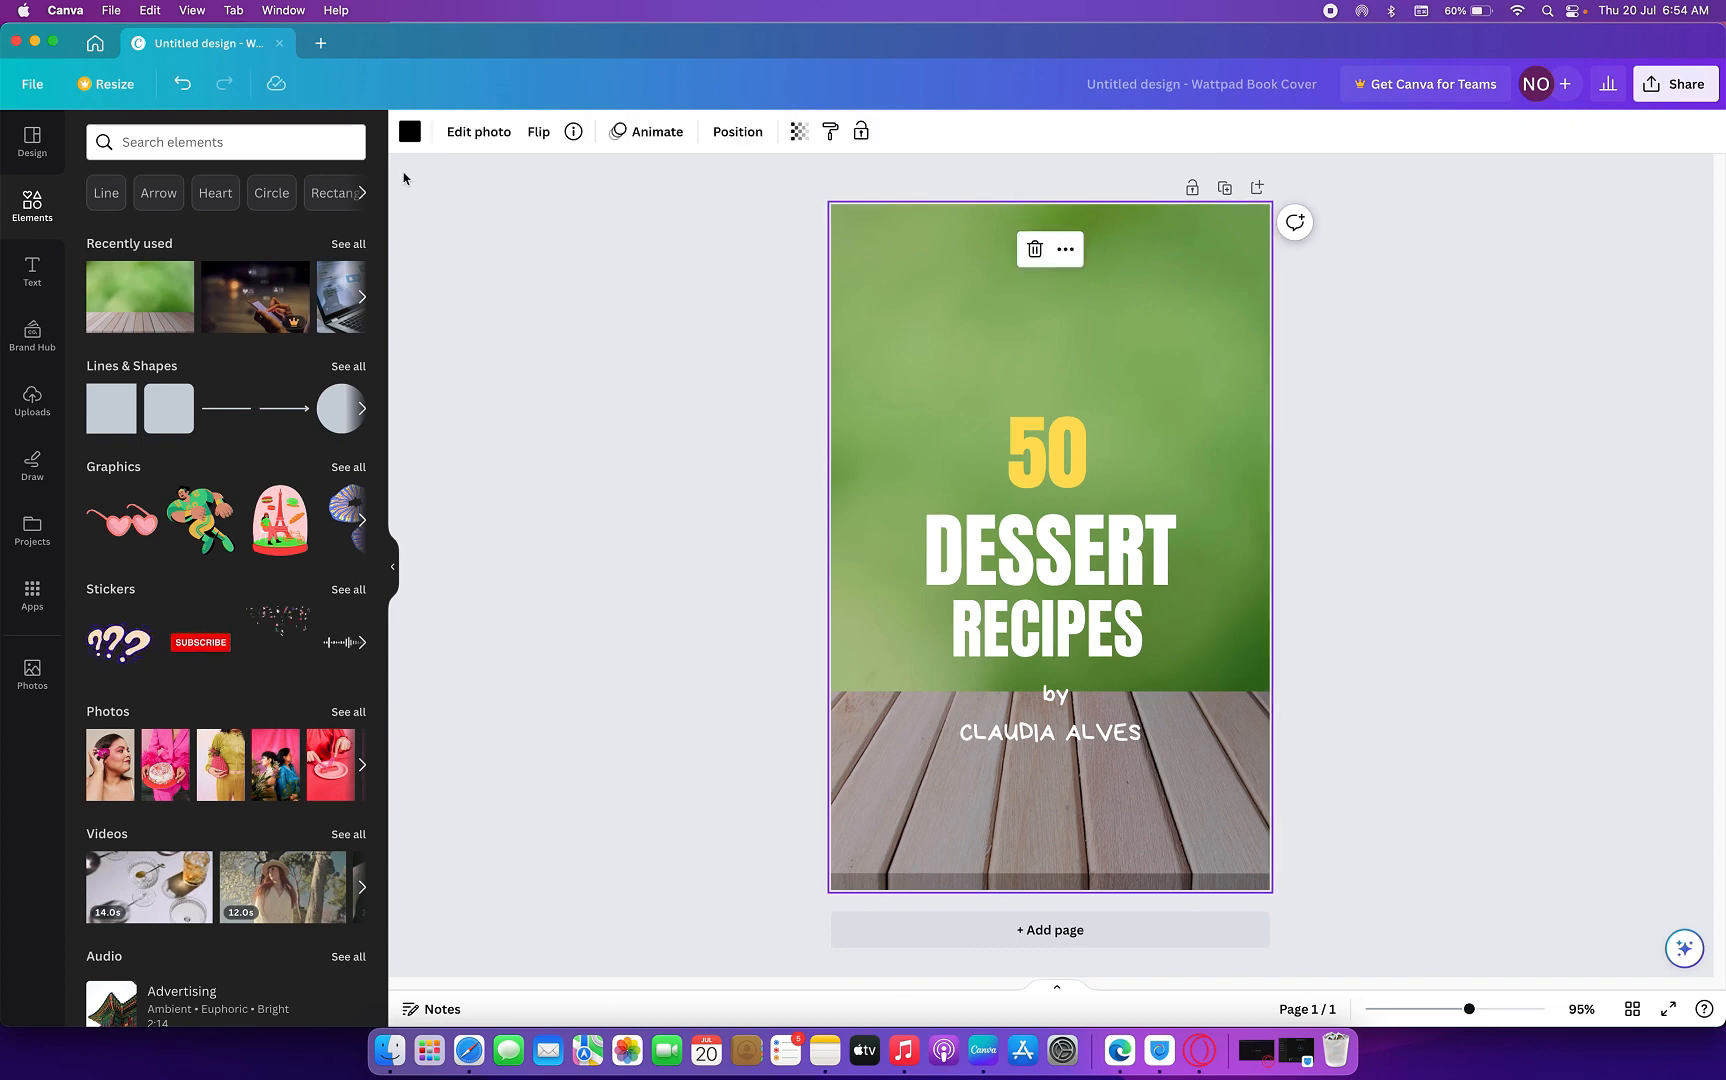
{"action": "left_click", "coordinate": [410, 132]}
{"action": "left_click", "coordinate": [155, 241]}
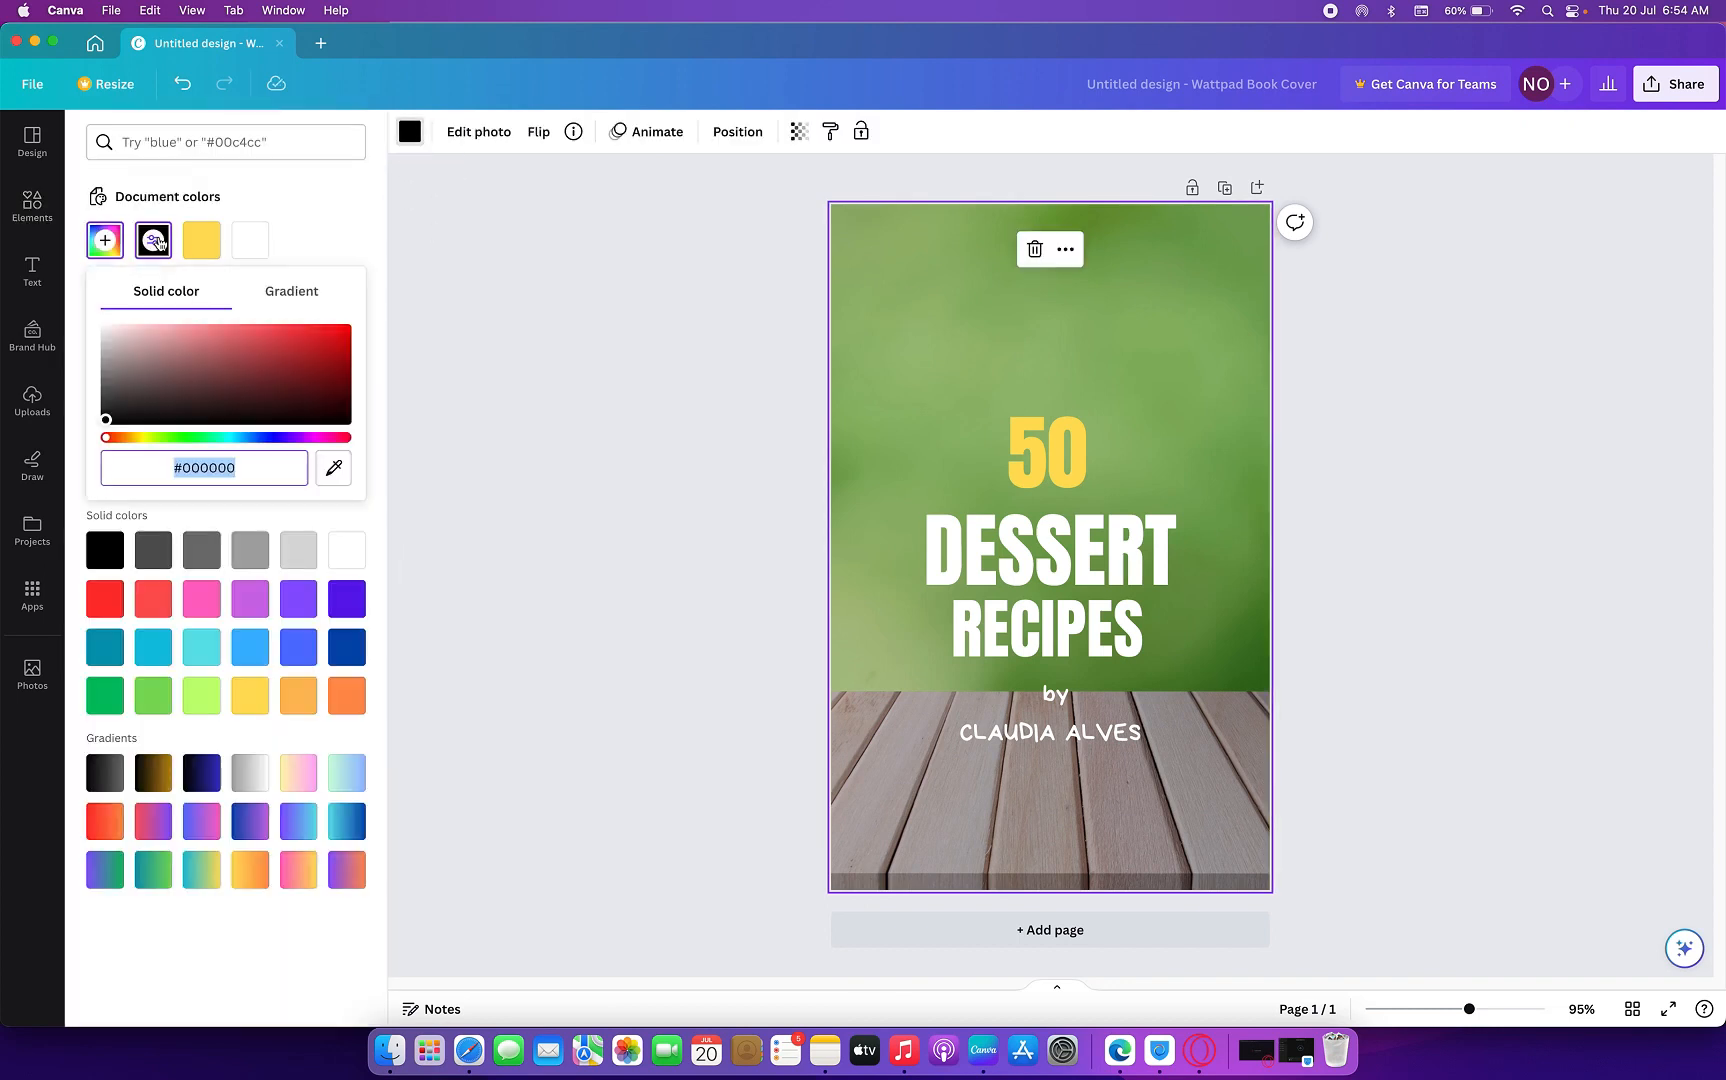
{"action": "left_click_drag", "start_coordinate": [264, 413], "coordinate": [425, 424]}
{"action": "left_click", "coordinate": [552, 354]}
{"action": "left_click", "coordinate": [1032, 250]}
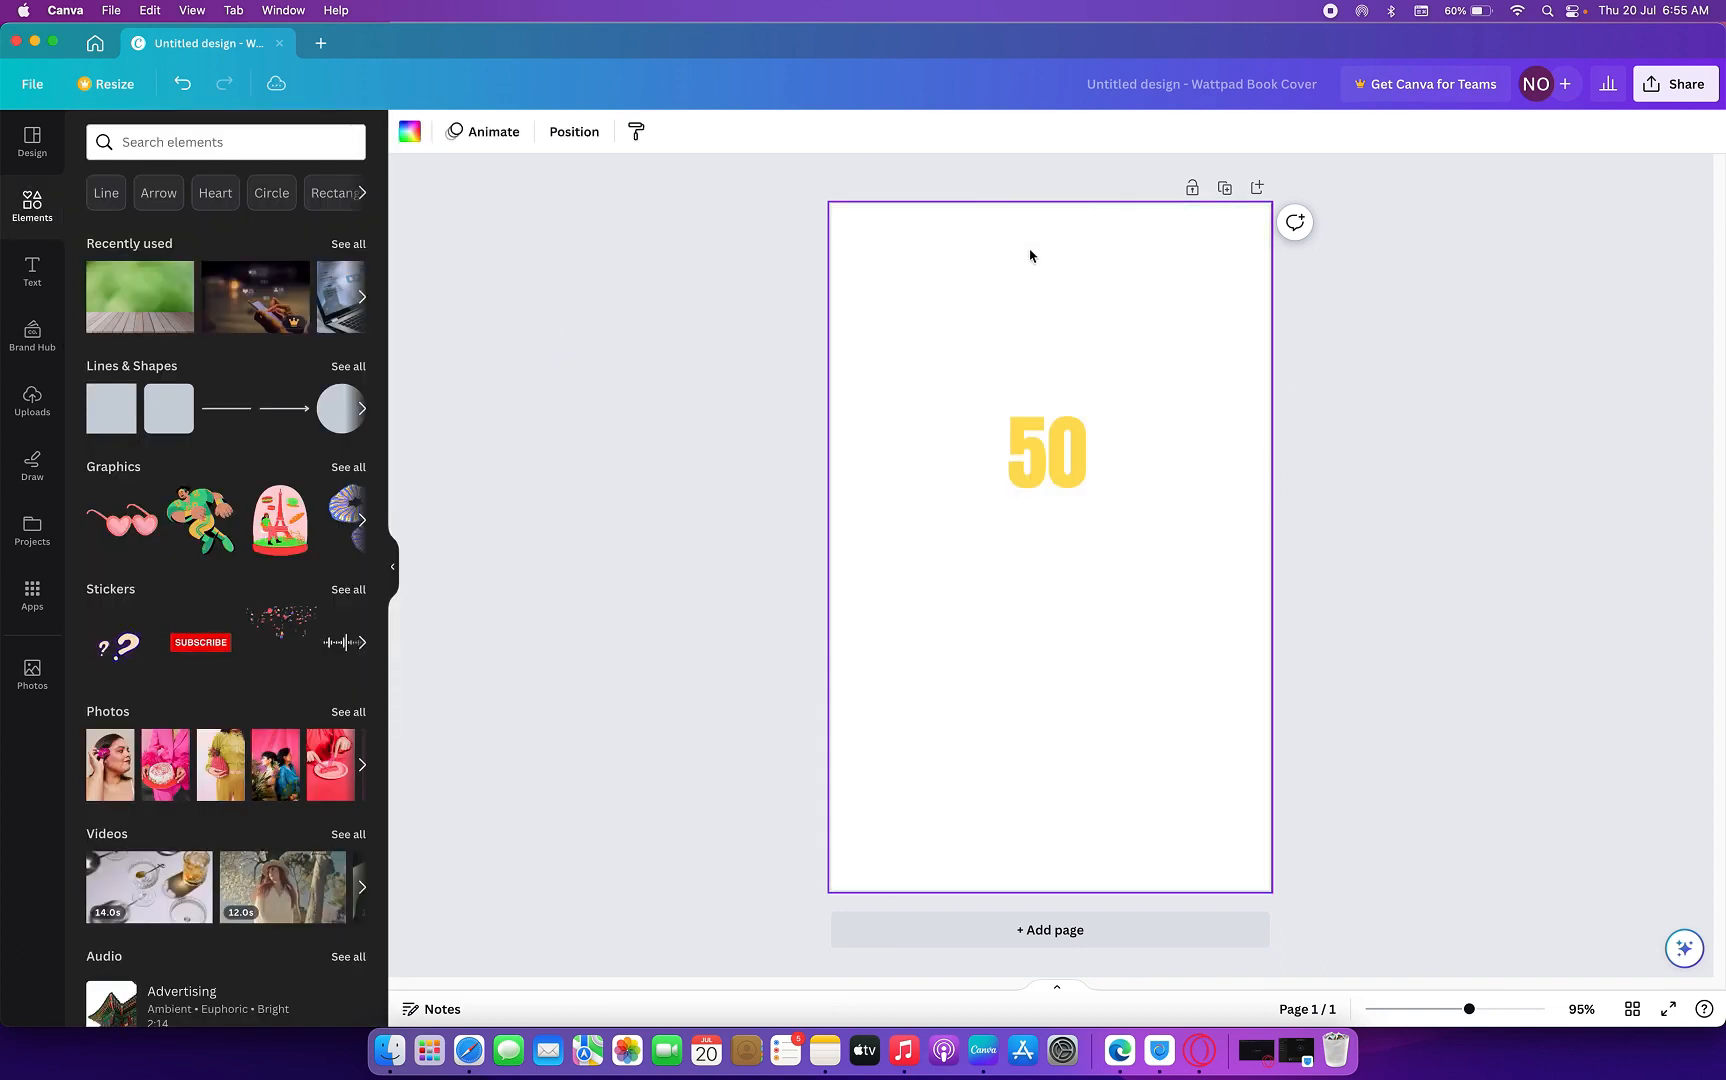
{"action": "left_click", "coordinate": [410, 132]}
{"action": "left_click", "coordinate": [117, 438]}
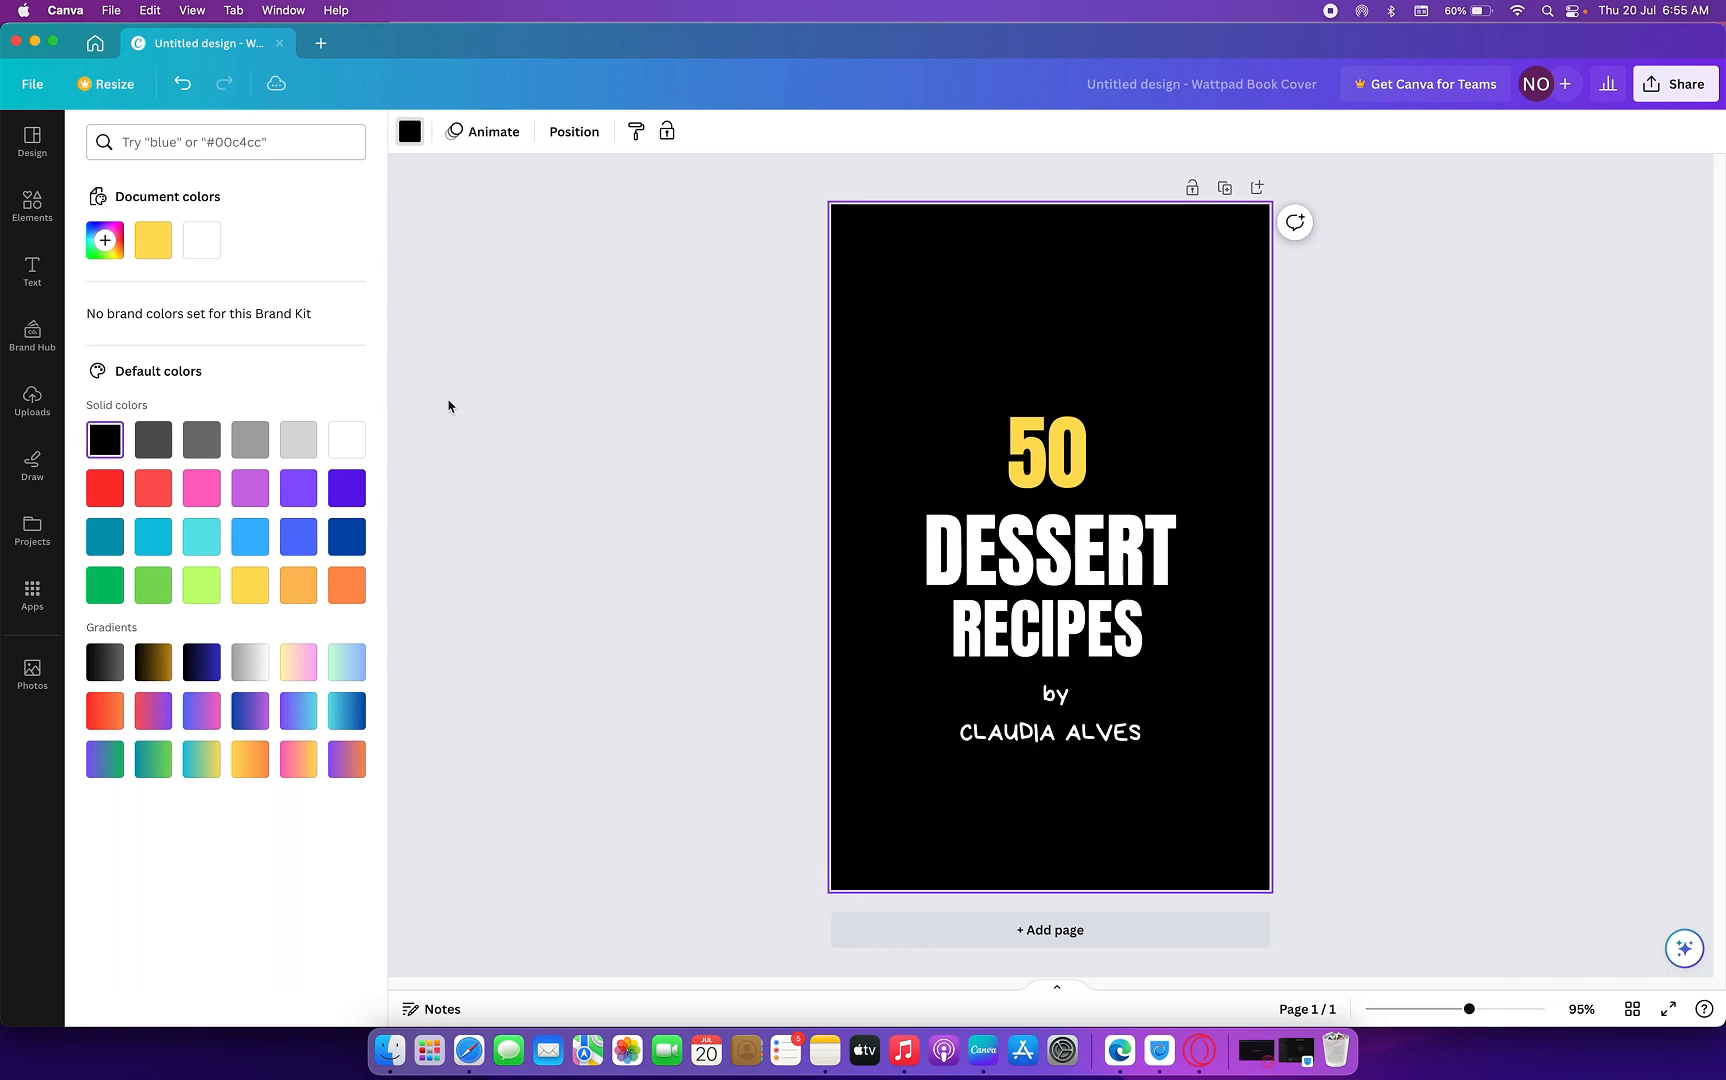
{"action": "left_click", "coordinate": [505, 376]}
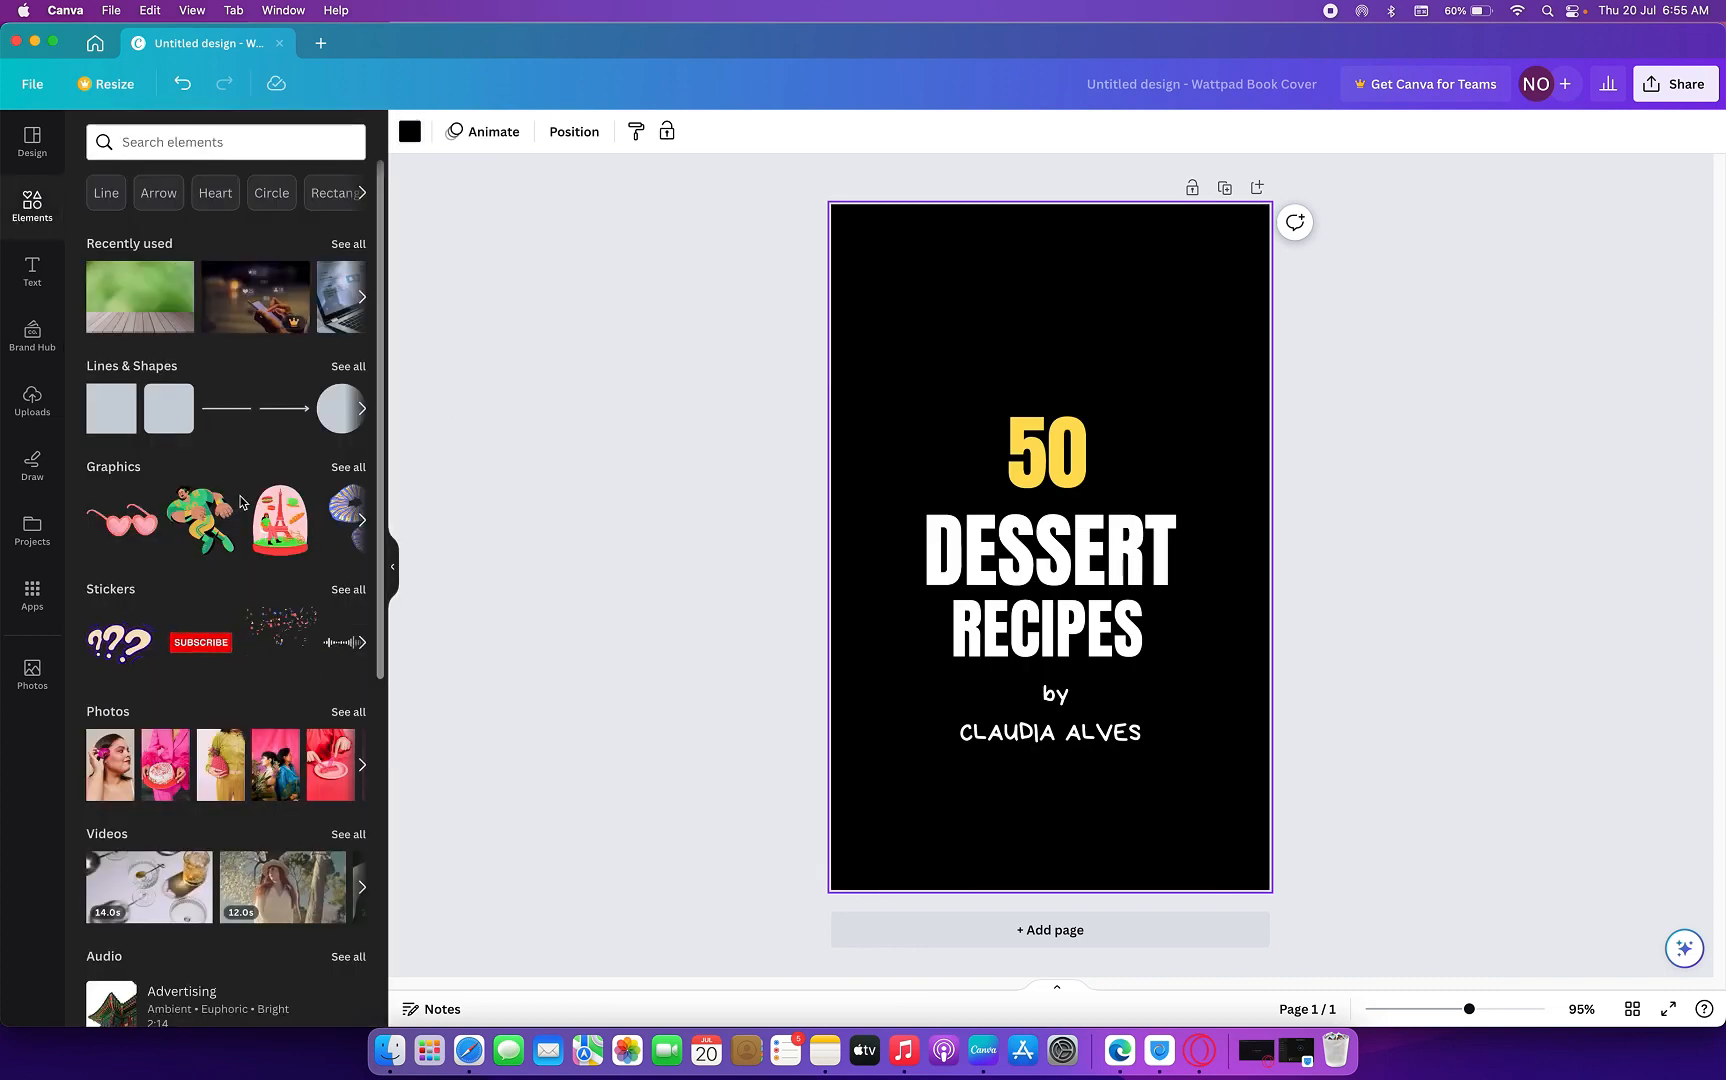
- Add the green-and-yellow football player graphic, enlarge it to nearly the cover's width and position it in the upper part
{"action": "left_click", "coordinate": [200, 538]}
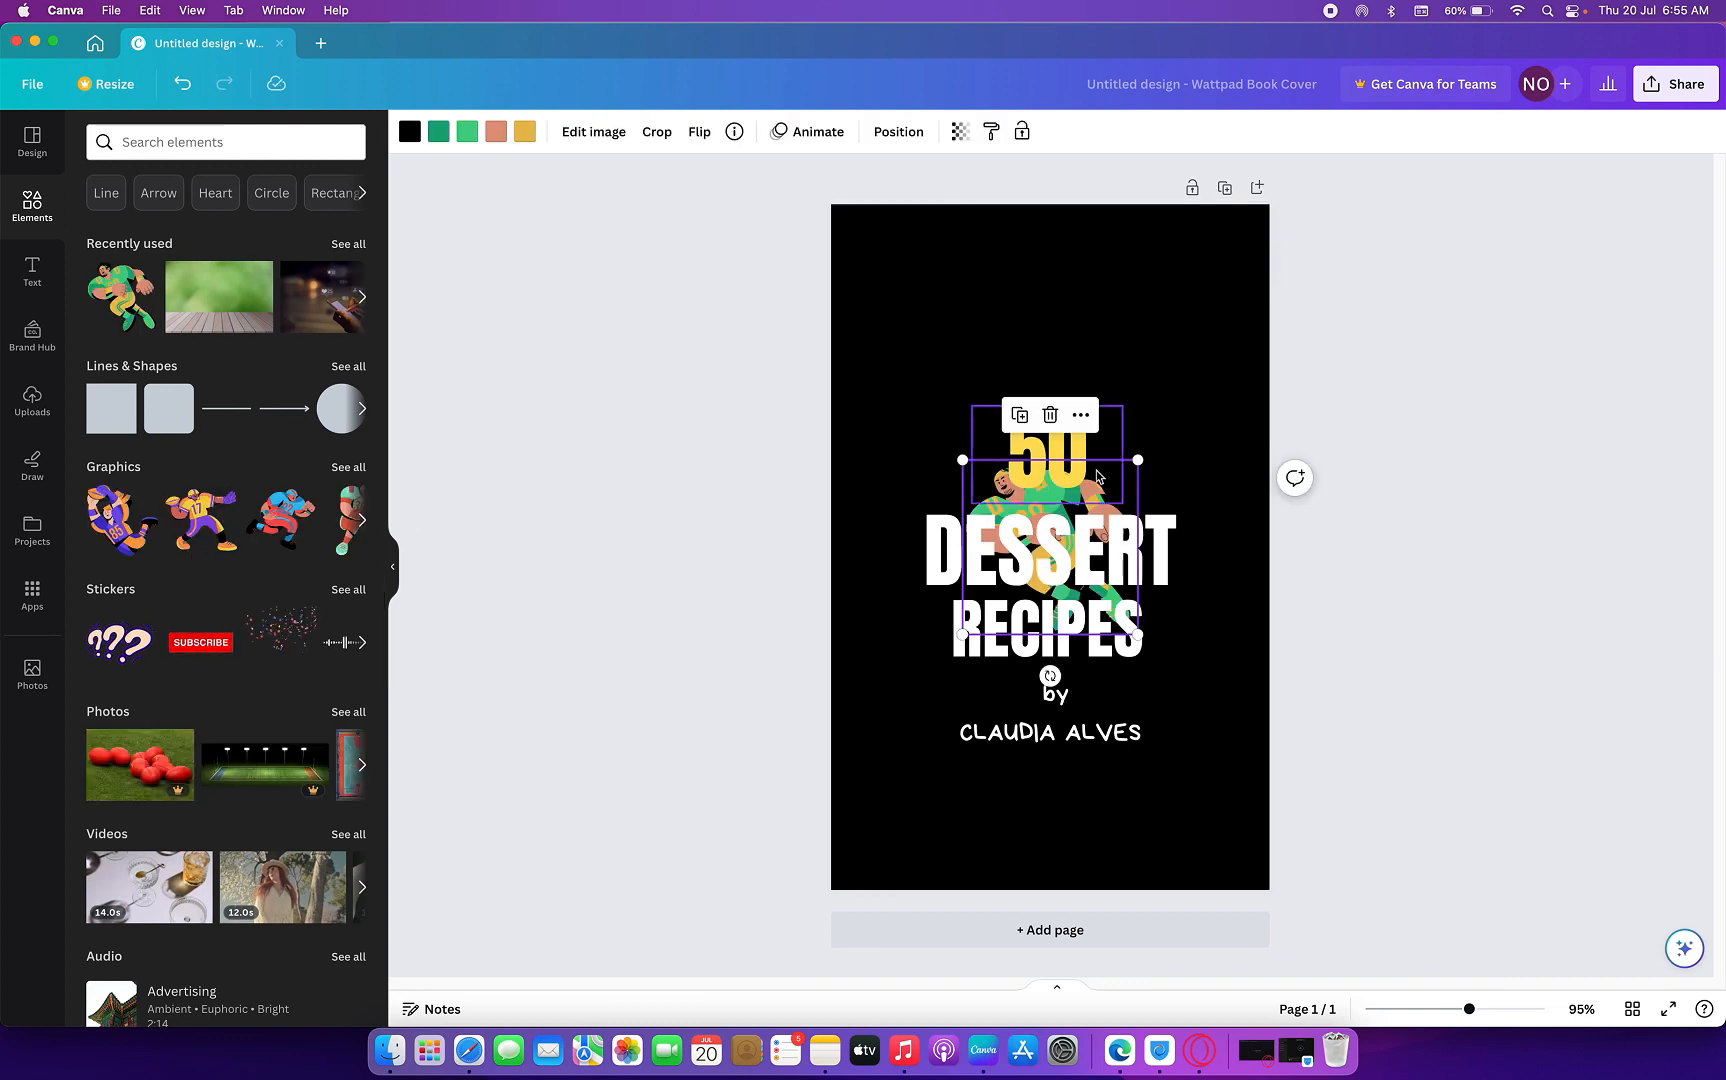
{"action": "left_click_drag", "start_coordinate": [1138, 460], "coordinate": [1269, 329]}
{"action": "left_click_drag", "start_coordinate": [962, 329], "coordinate": [868, 289]}
{"action": "left_click_drag", "start_coordinate": [1075, 368], "coordinate": [1044, 383]}
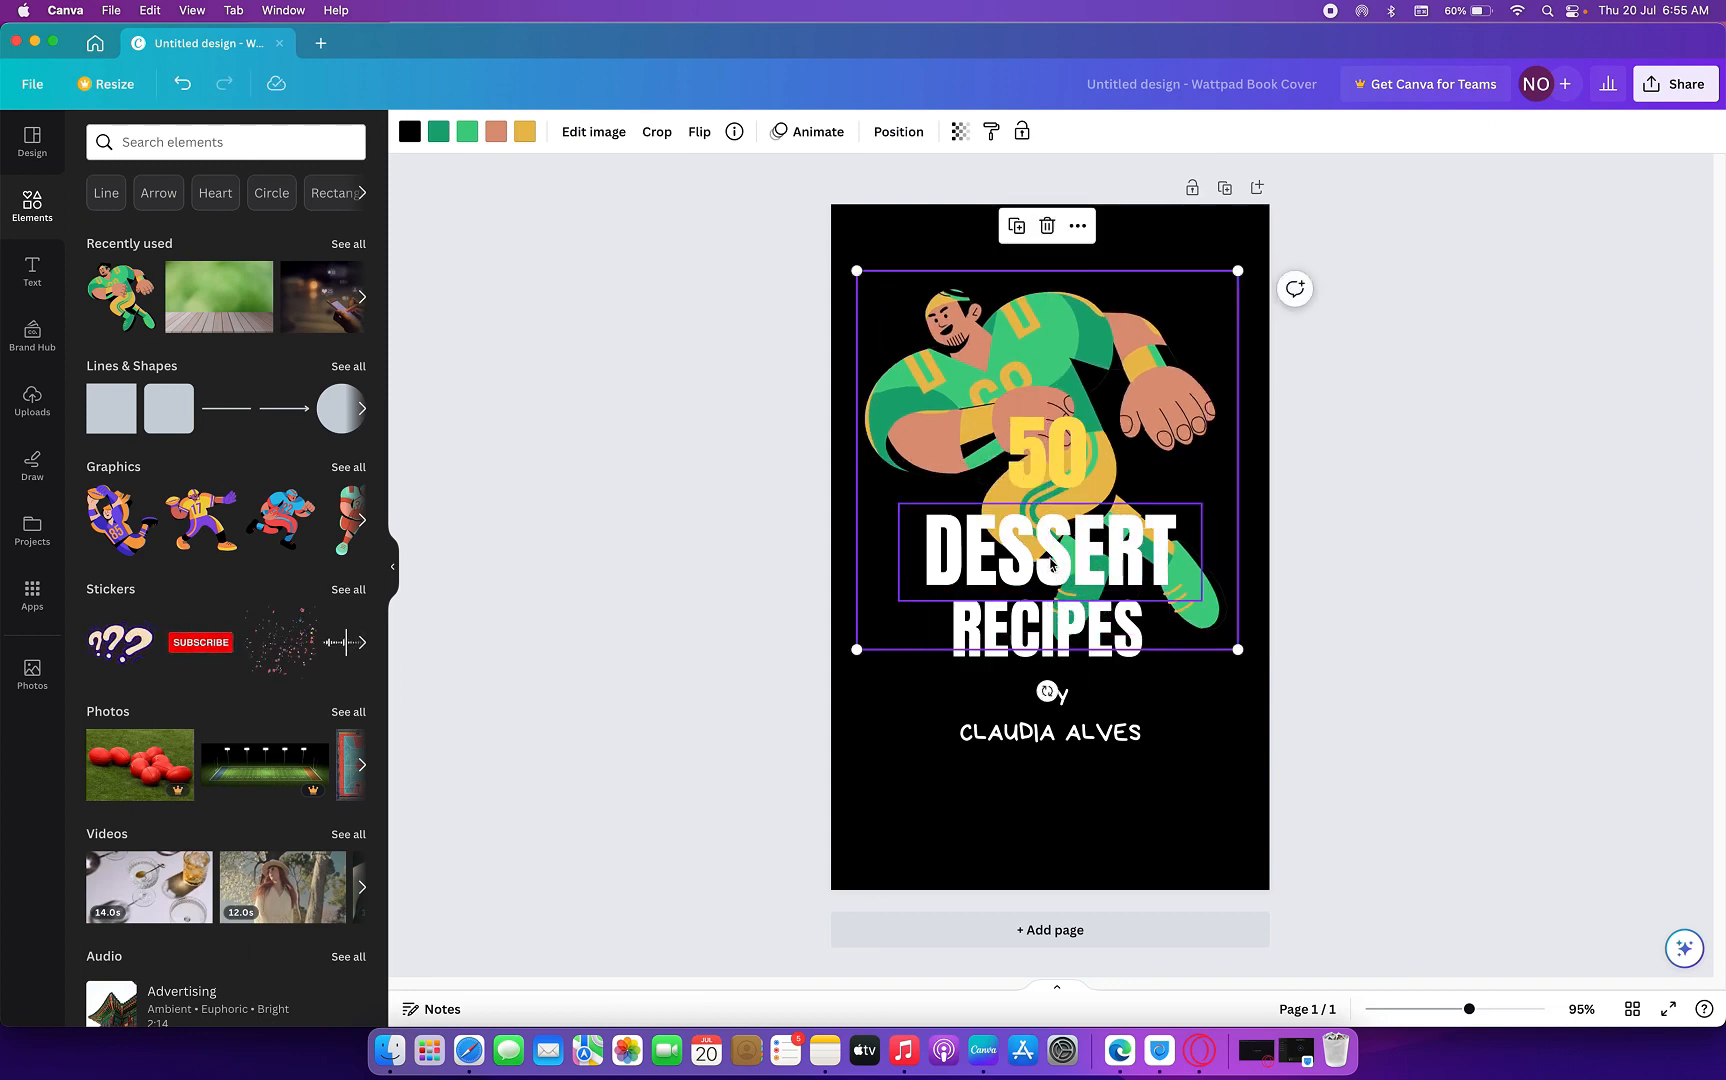
- Delete the DESSERT and 50 texts, and move the author lines and the RECIPES text below the football player
{"action": "left_click", "coordinate": [1064, 698]}
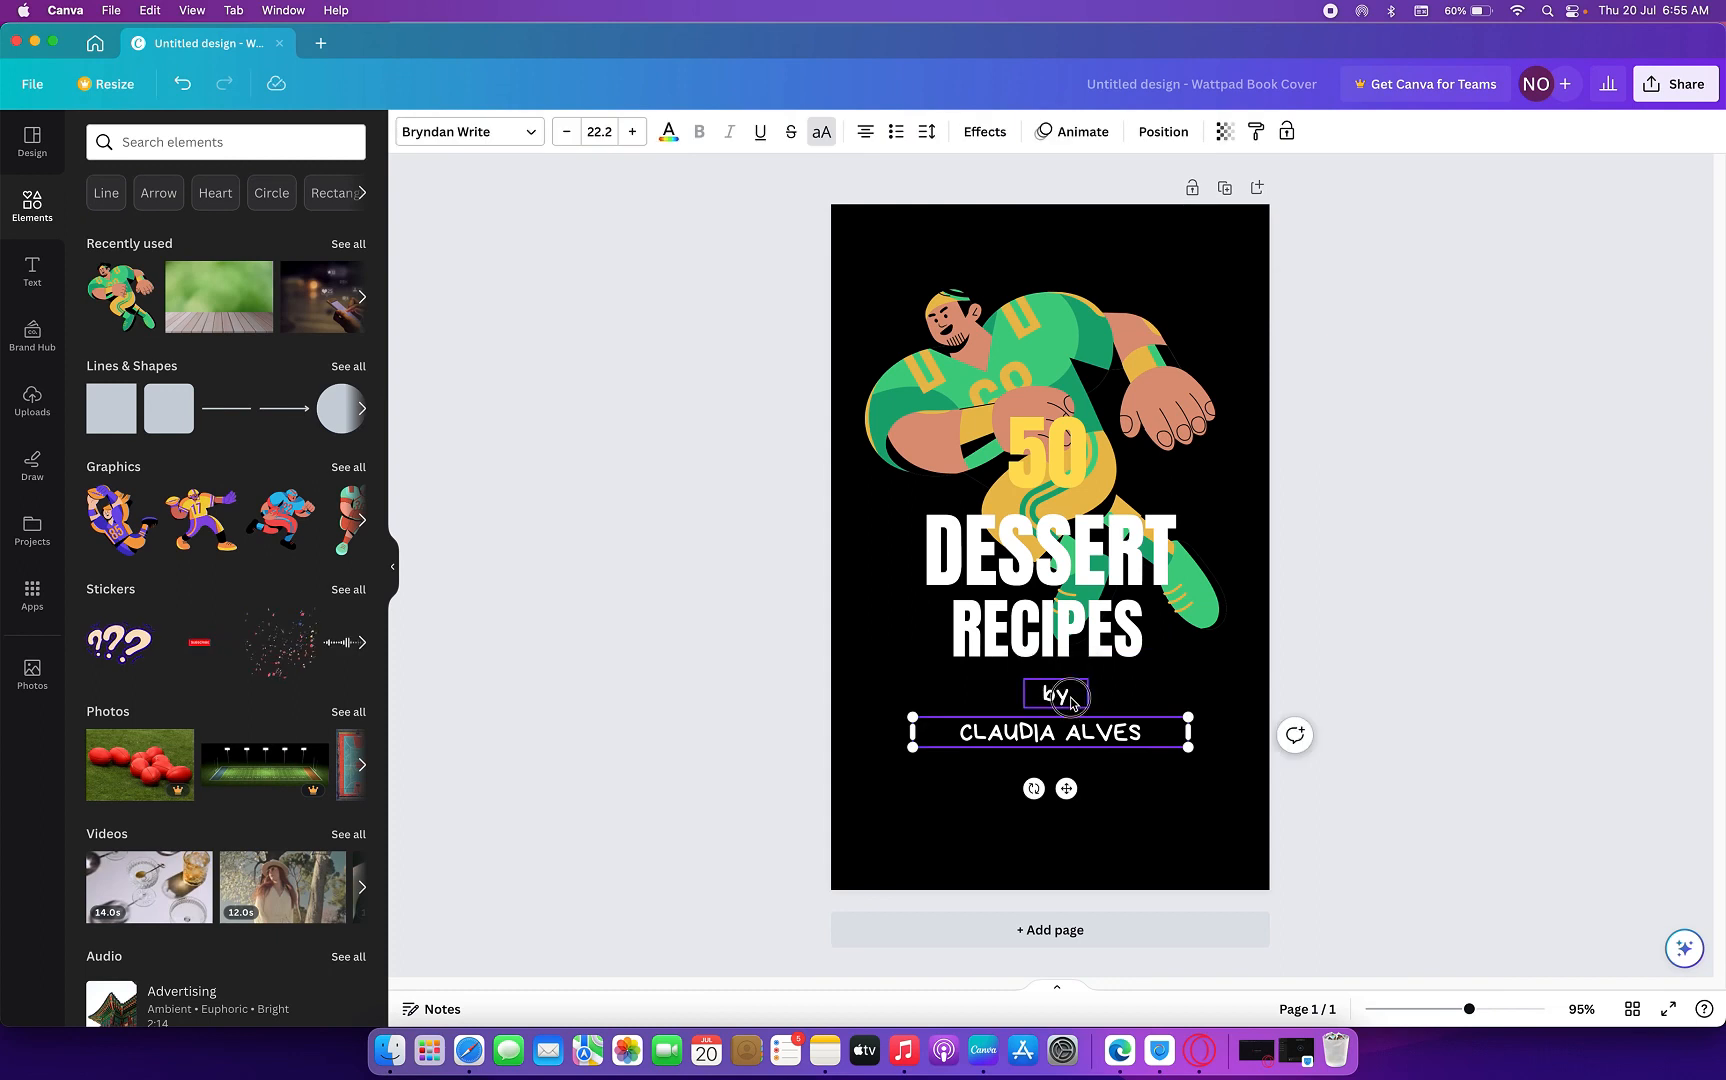
{"action": "left_click_drag", "start_coordinate": [1064, 698], "coordinate": [1066, 786]}
{"action": "left_click", "coordinate": [1060, 596]}
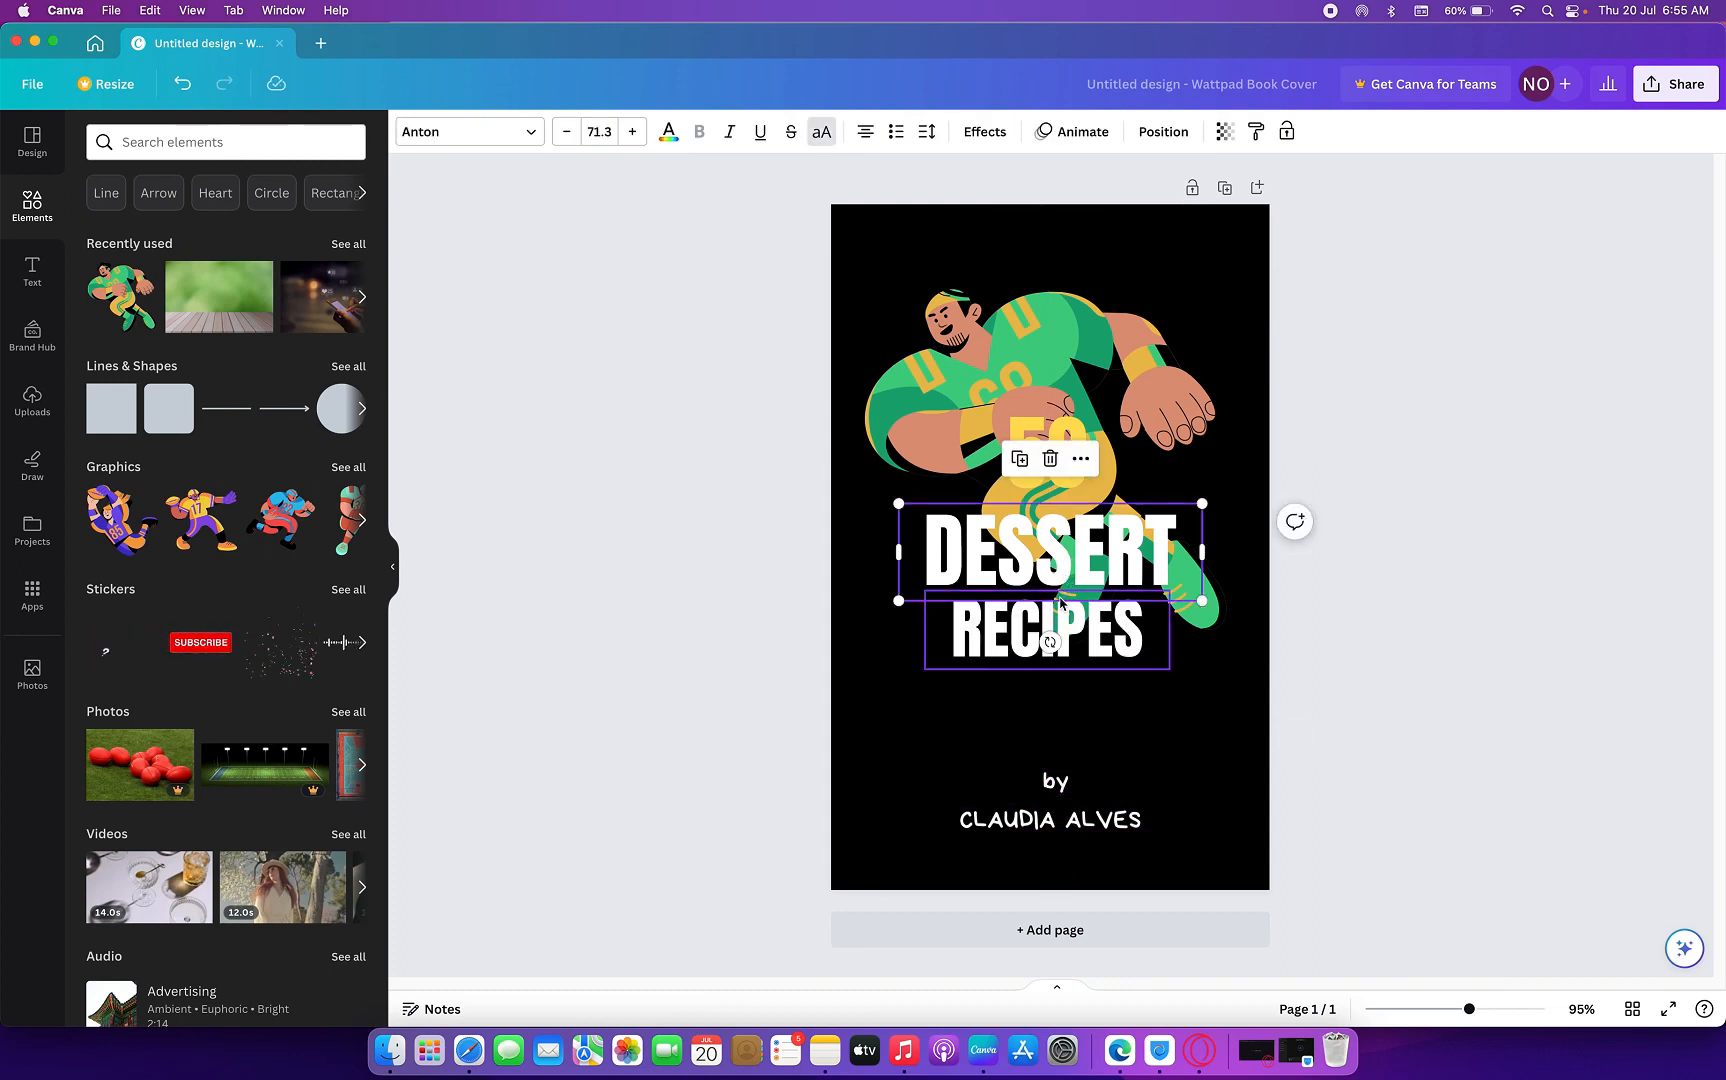
{"action": "key", "text": "Delete"}
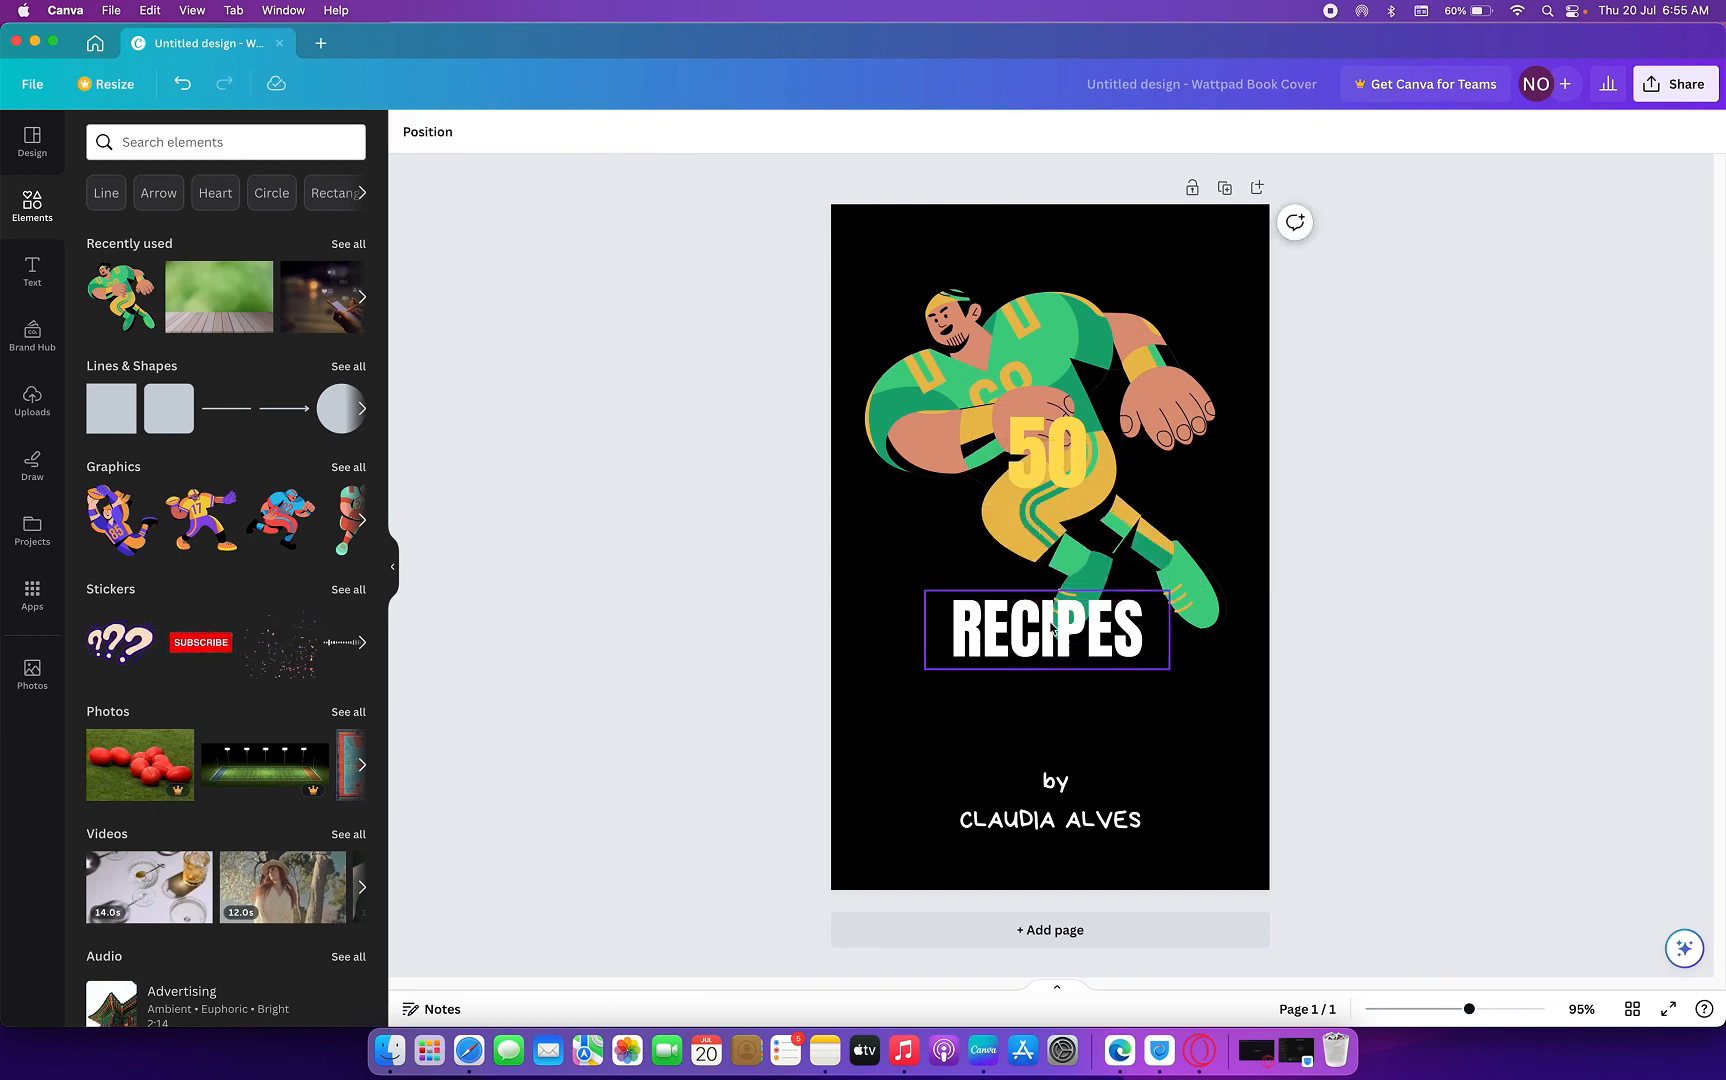
{"action": "left_click", "coordinate": [1048, 640]}
{"action": "mouse_move", "coordinate": [1050, 674]}
{"action": "left_mouse_down"}
{"action": "mouse_move", "coordinate": [1056, 708]}
{"action": "mouse_move", "coordinate": [1061, 665]}
{"action": "left_mouse_up"}
{"action": "left_click", "coordinate": [1062, 455]}
{"action": "key", "text": "Delete"}
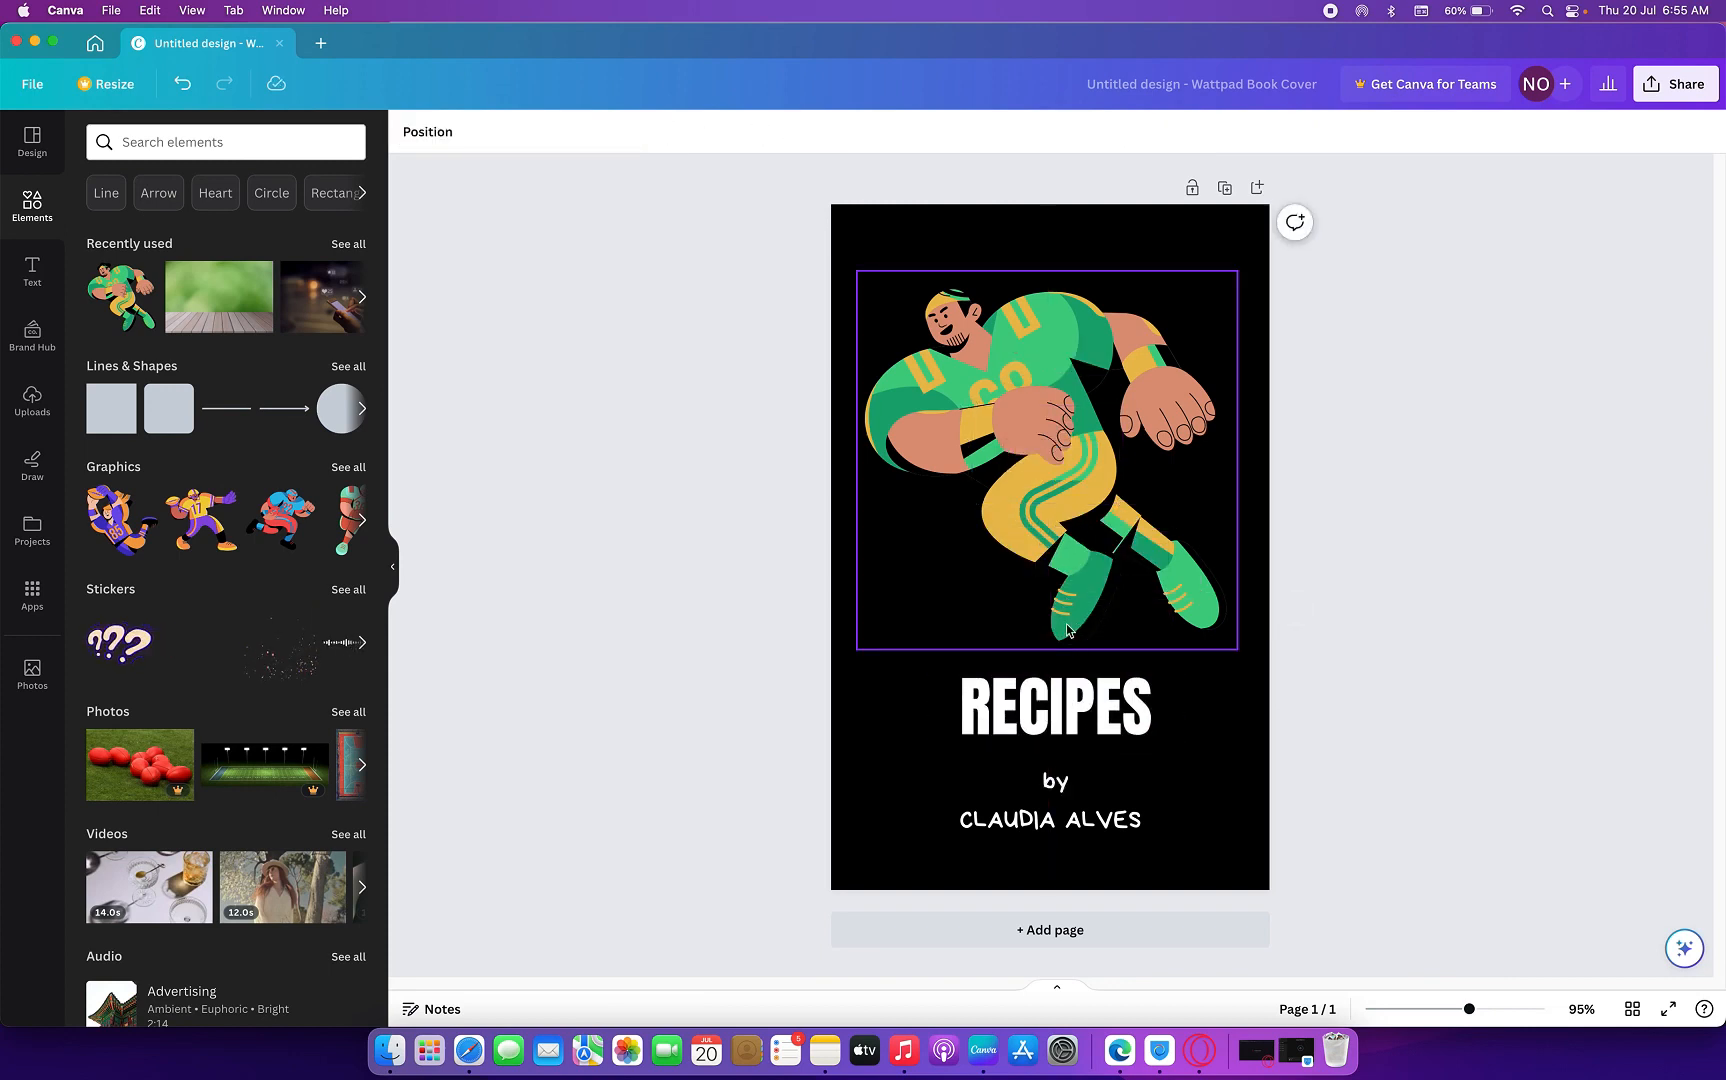
- Replace the RECIPES text with the title "SCHOOL SPORTS"
{"action": "double_click", "coordinate": [1048, 690]}
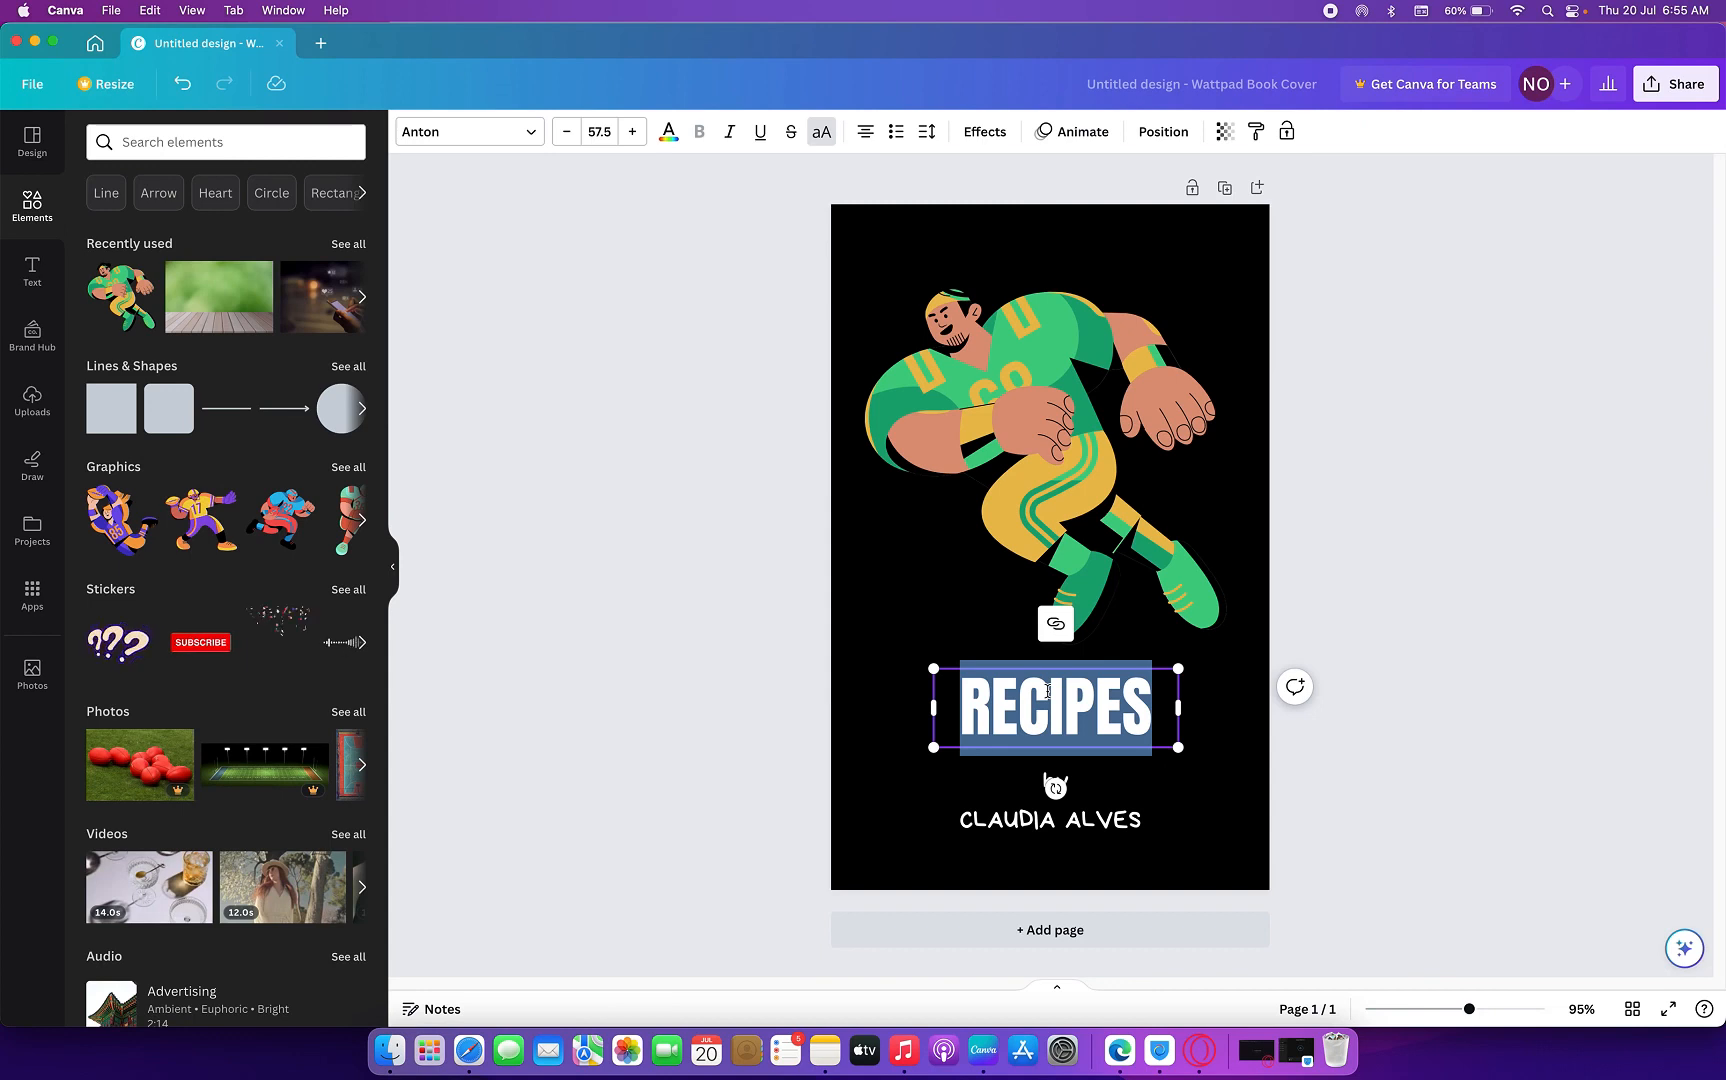
{"action": "type", "text": "SCHO"}
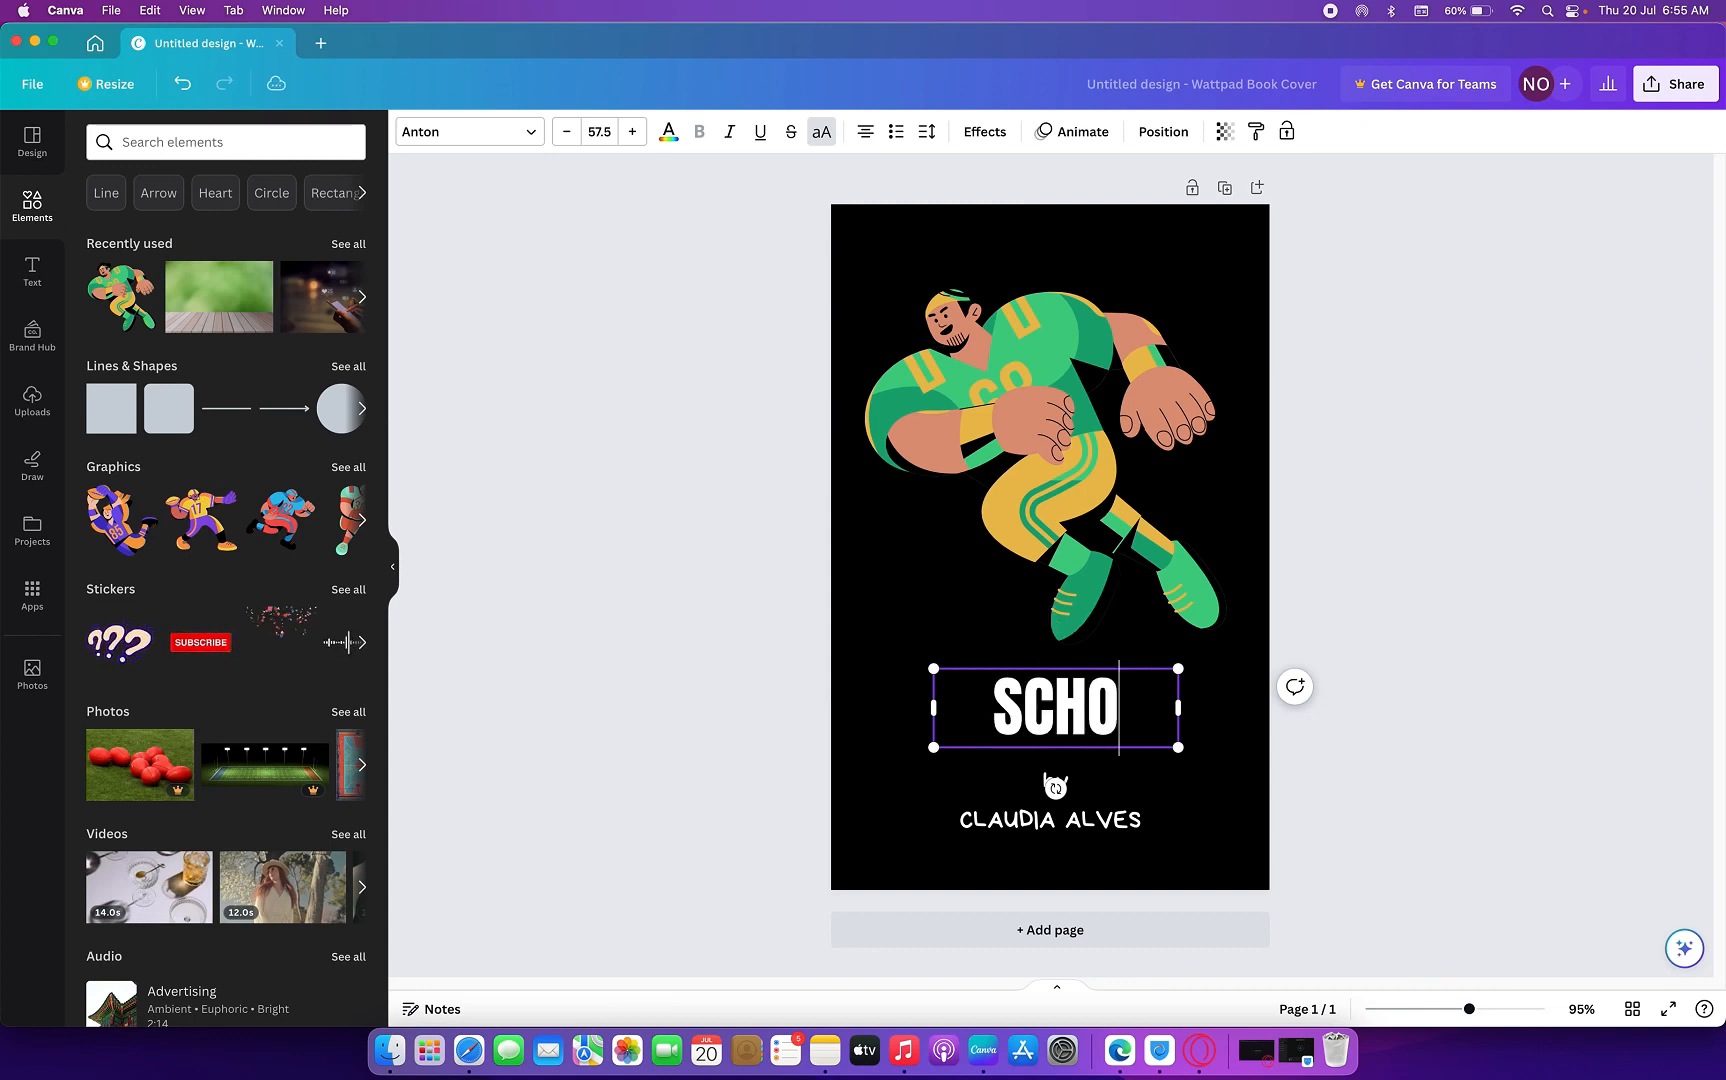
{"action": "type", "text": "OL SPORTS"}
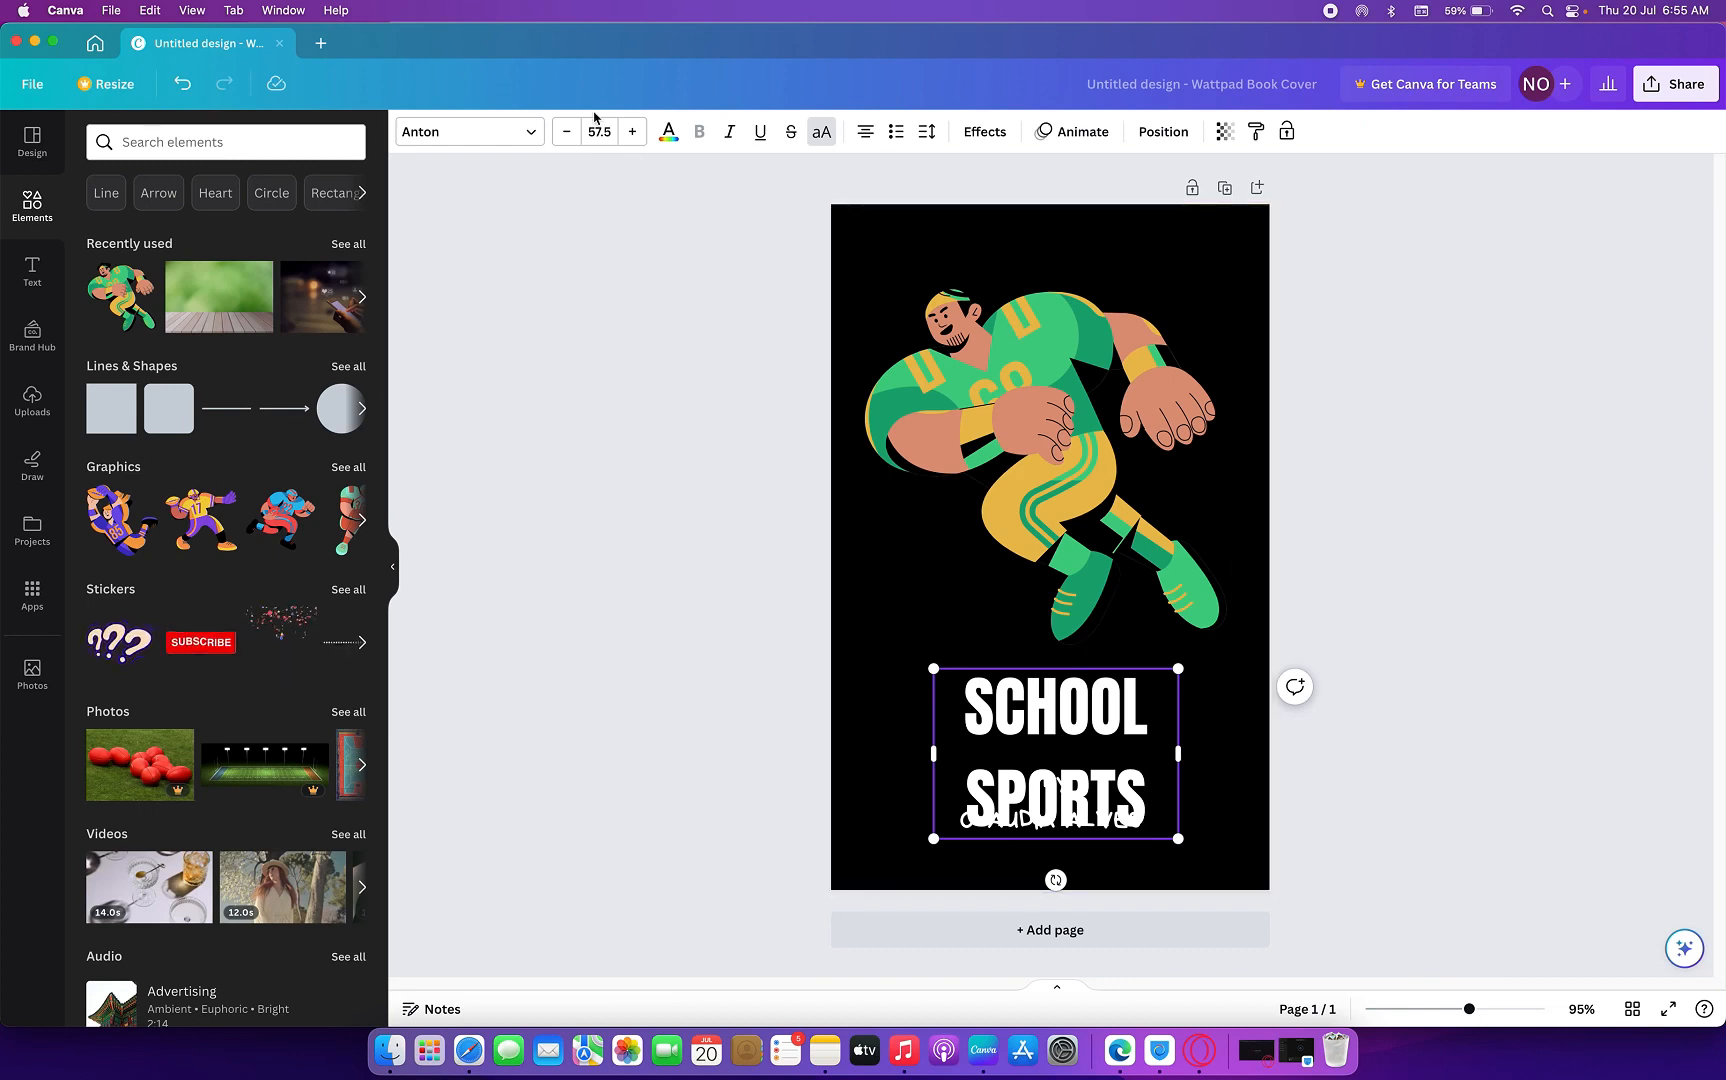
{"action": "left_click", "coordinate": [569, 132]}
{"action": "left_click", "coordinate": [574, 136]}
{"action": "left_click", "coordinate": [574, 136]}
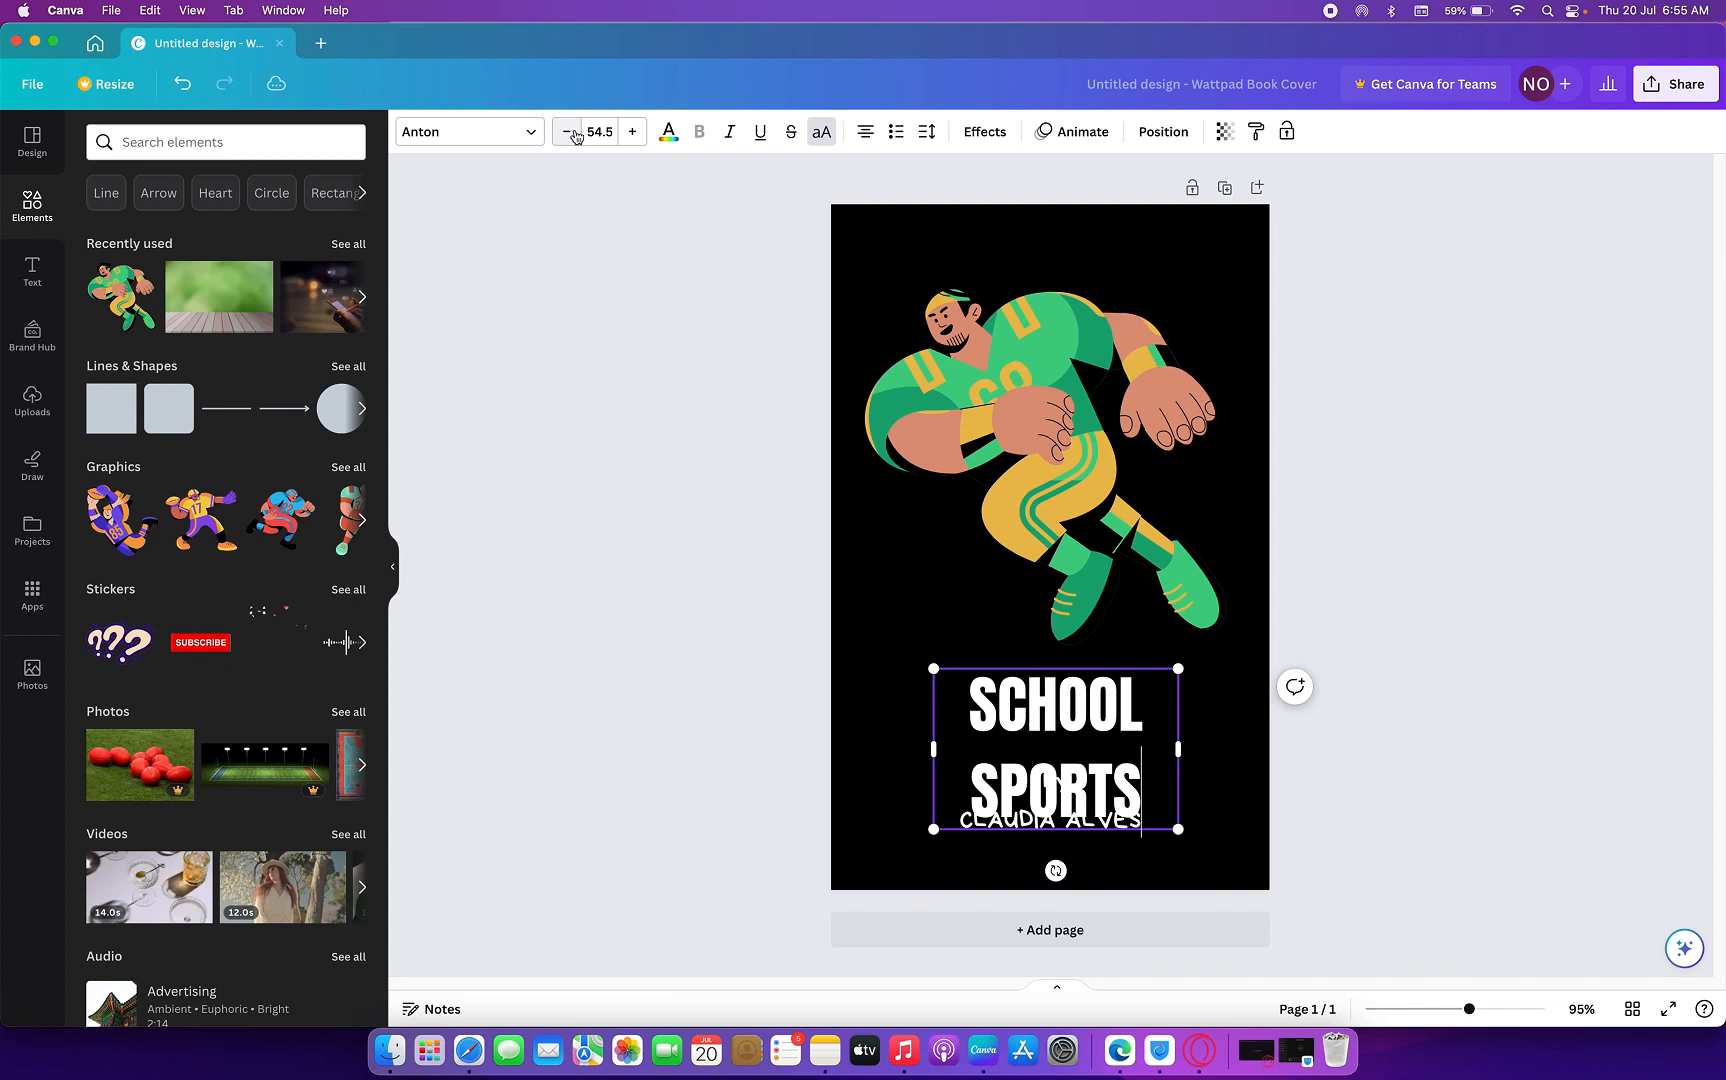
{"action": "left_click", "coordinate": [636, 137]}
{"action": "left_click", "coordinate": [637, 137]}
{"action": "left_click", "coordinate": [636, 137]}
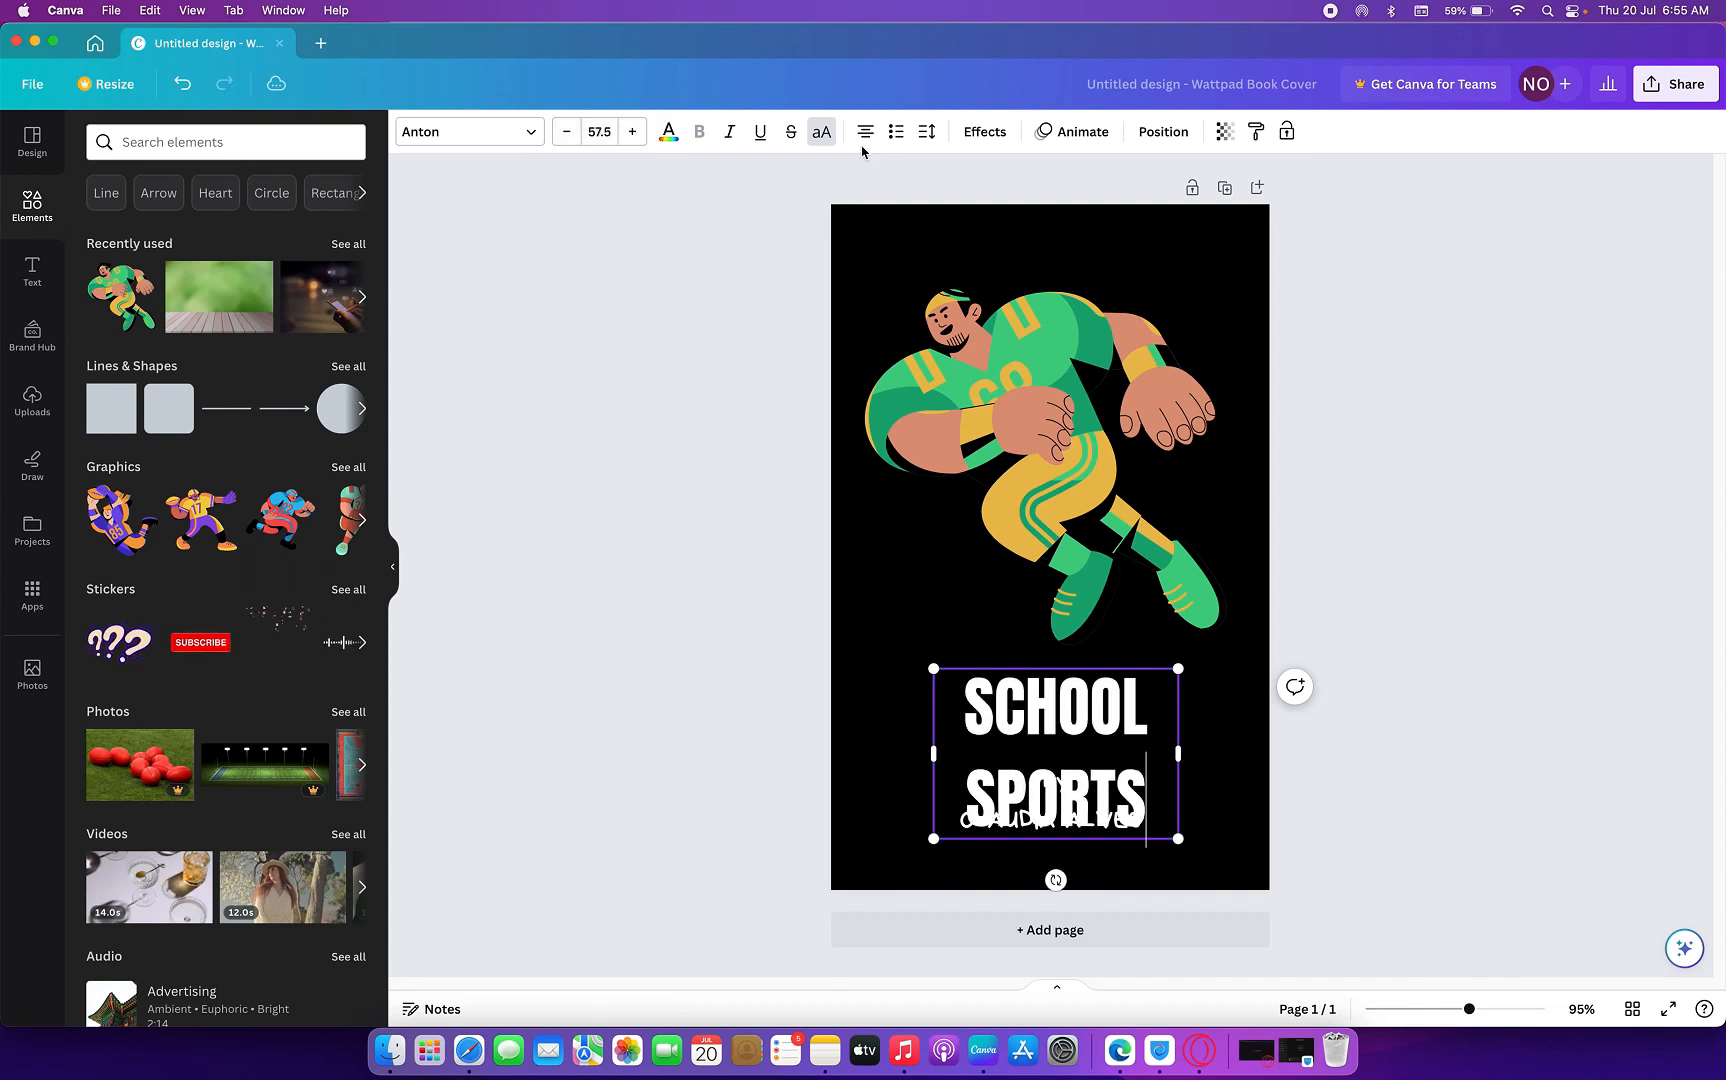
- Set the title's line spacing to 0.96, then widen, slightly shrink and centre its text box so it fits on one line above the author
{"action": "left_click", "coordinate": [937, 143]}
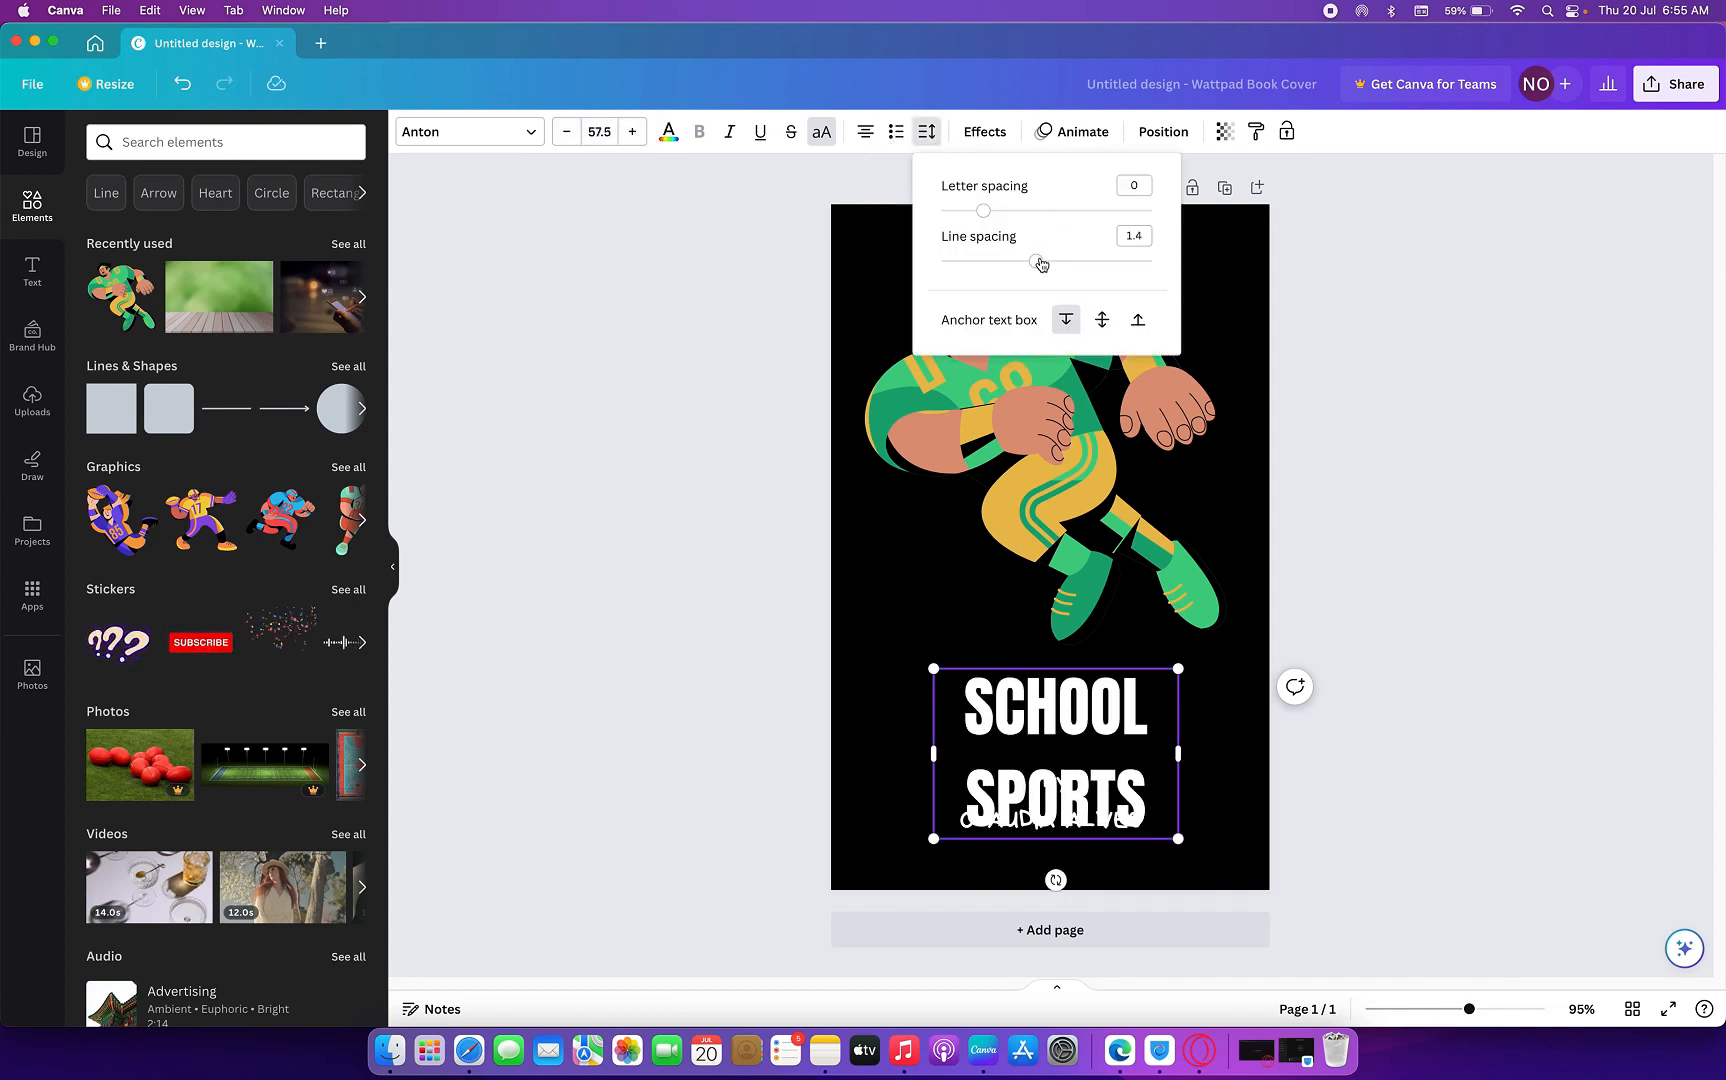
{"action": "left_click_drag", "start_coordinate": [1039, 264], "coordinate": [991, 267]}
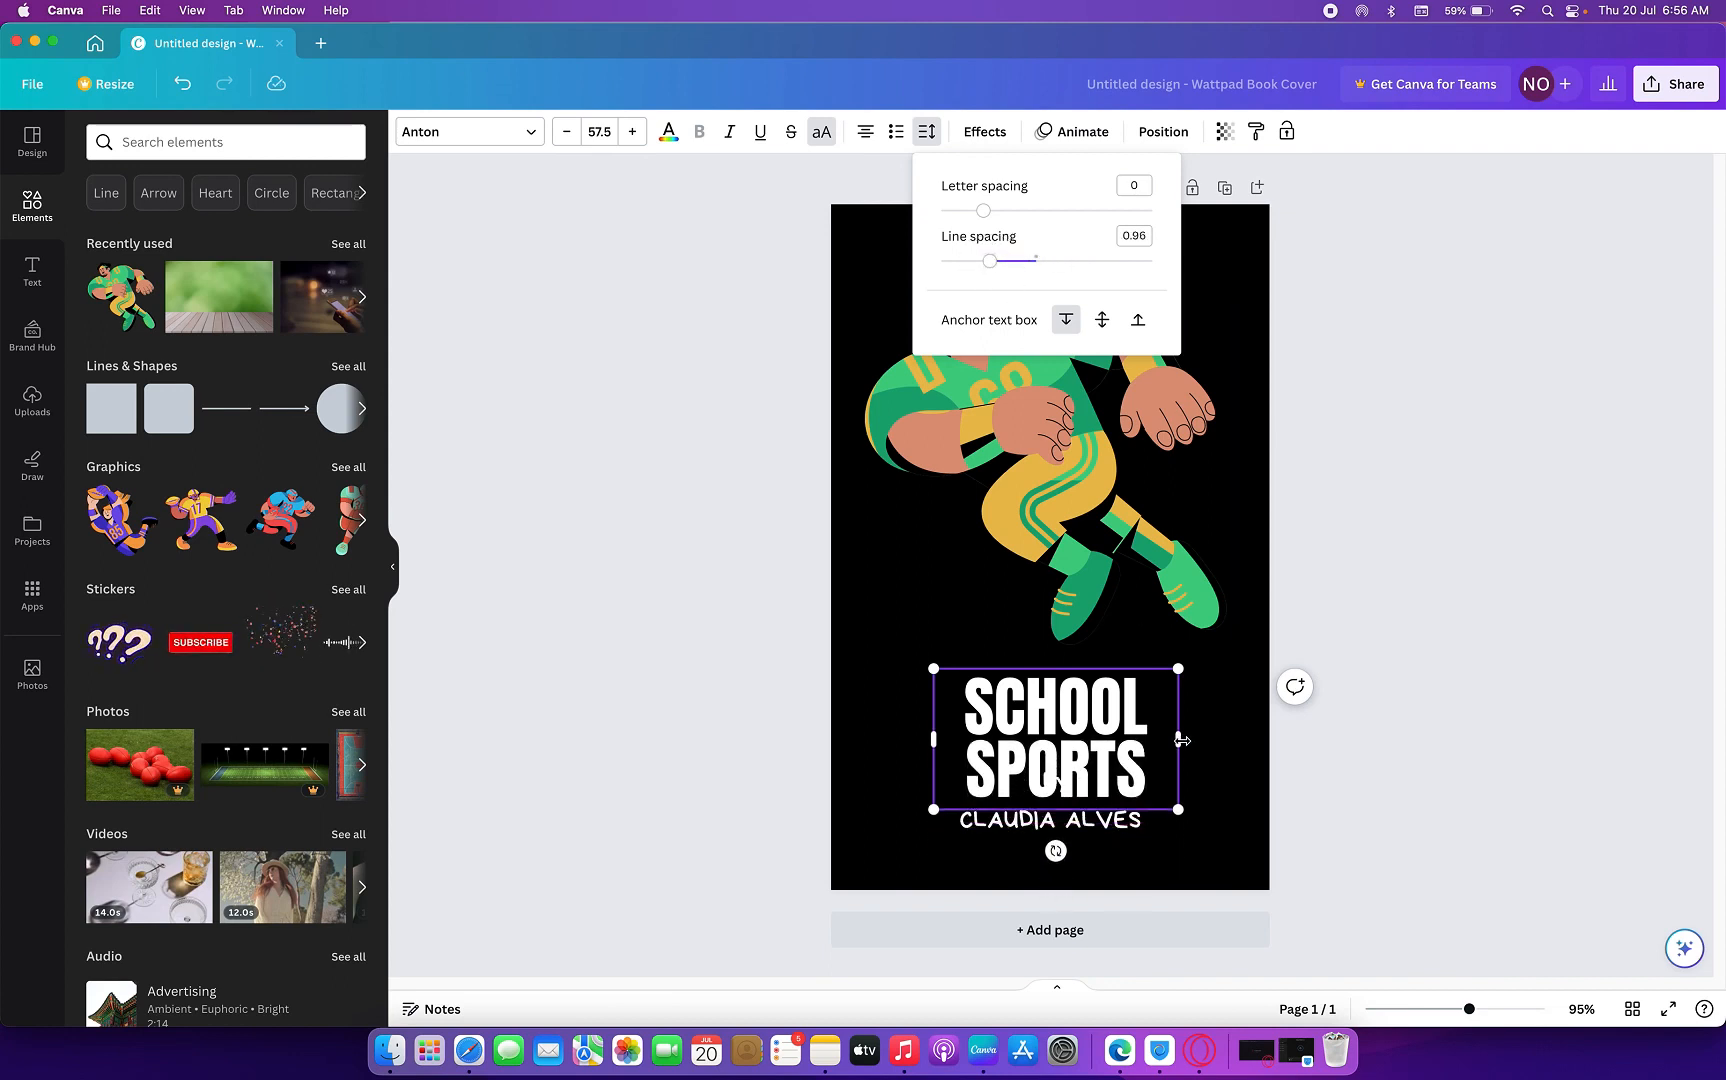
{"action": "left_click_drag", "start_coordinate": [1183, 740], "coordinate": [1364, 740]}
{"action": "left_click", "coordinate": [1450, 733]}
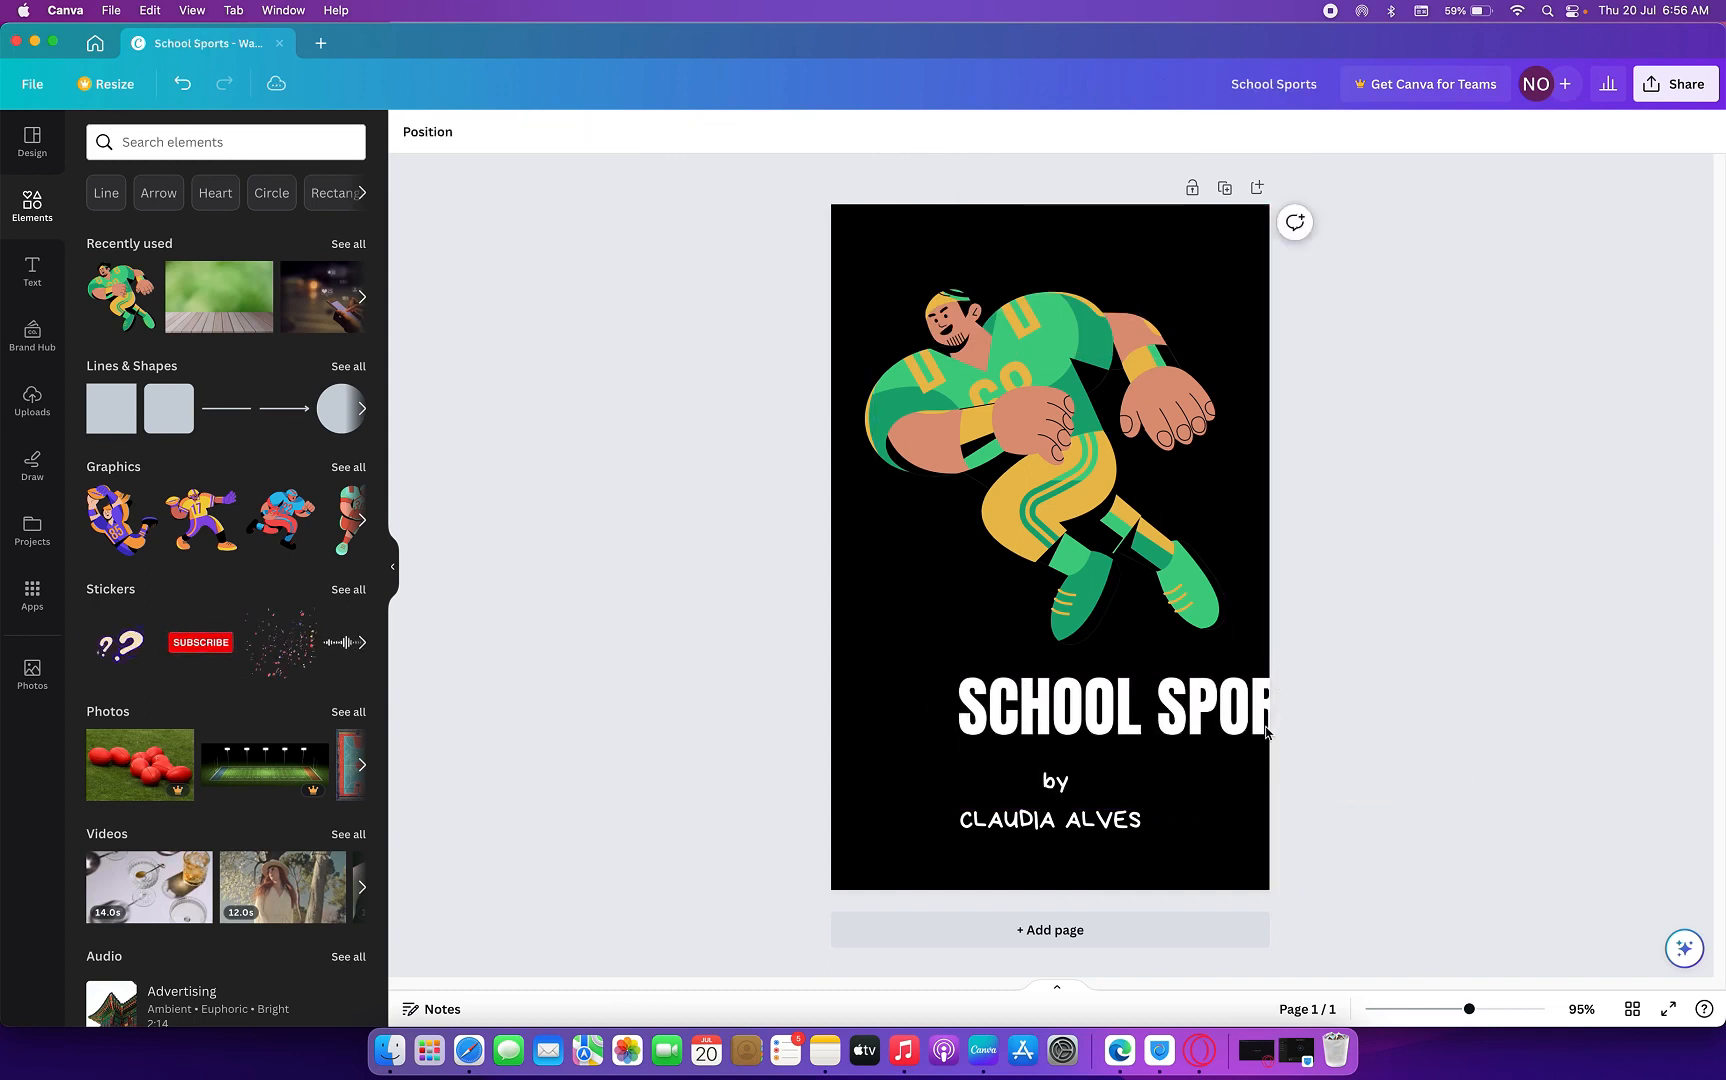
{"action": "left_click_drag", "start_coordinate": [1227, 720], "coordinate": [1150, 720]}
{"action": "left_click_drag", "start_coordinate": [1281, 669], "coordinate": [1258, 675]}
{"action": "left_click_drag", "start_coordinate": [1044, 724], "coordinate": [1044, 732]}
{"action": "left_click", "coordinate": [1463, 487]}
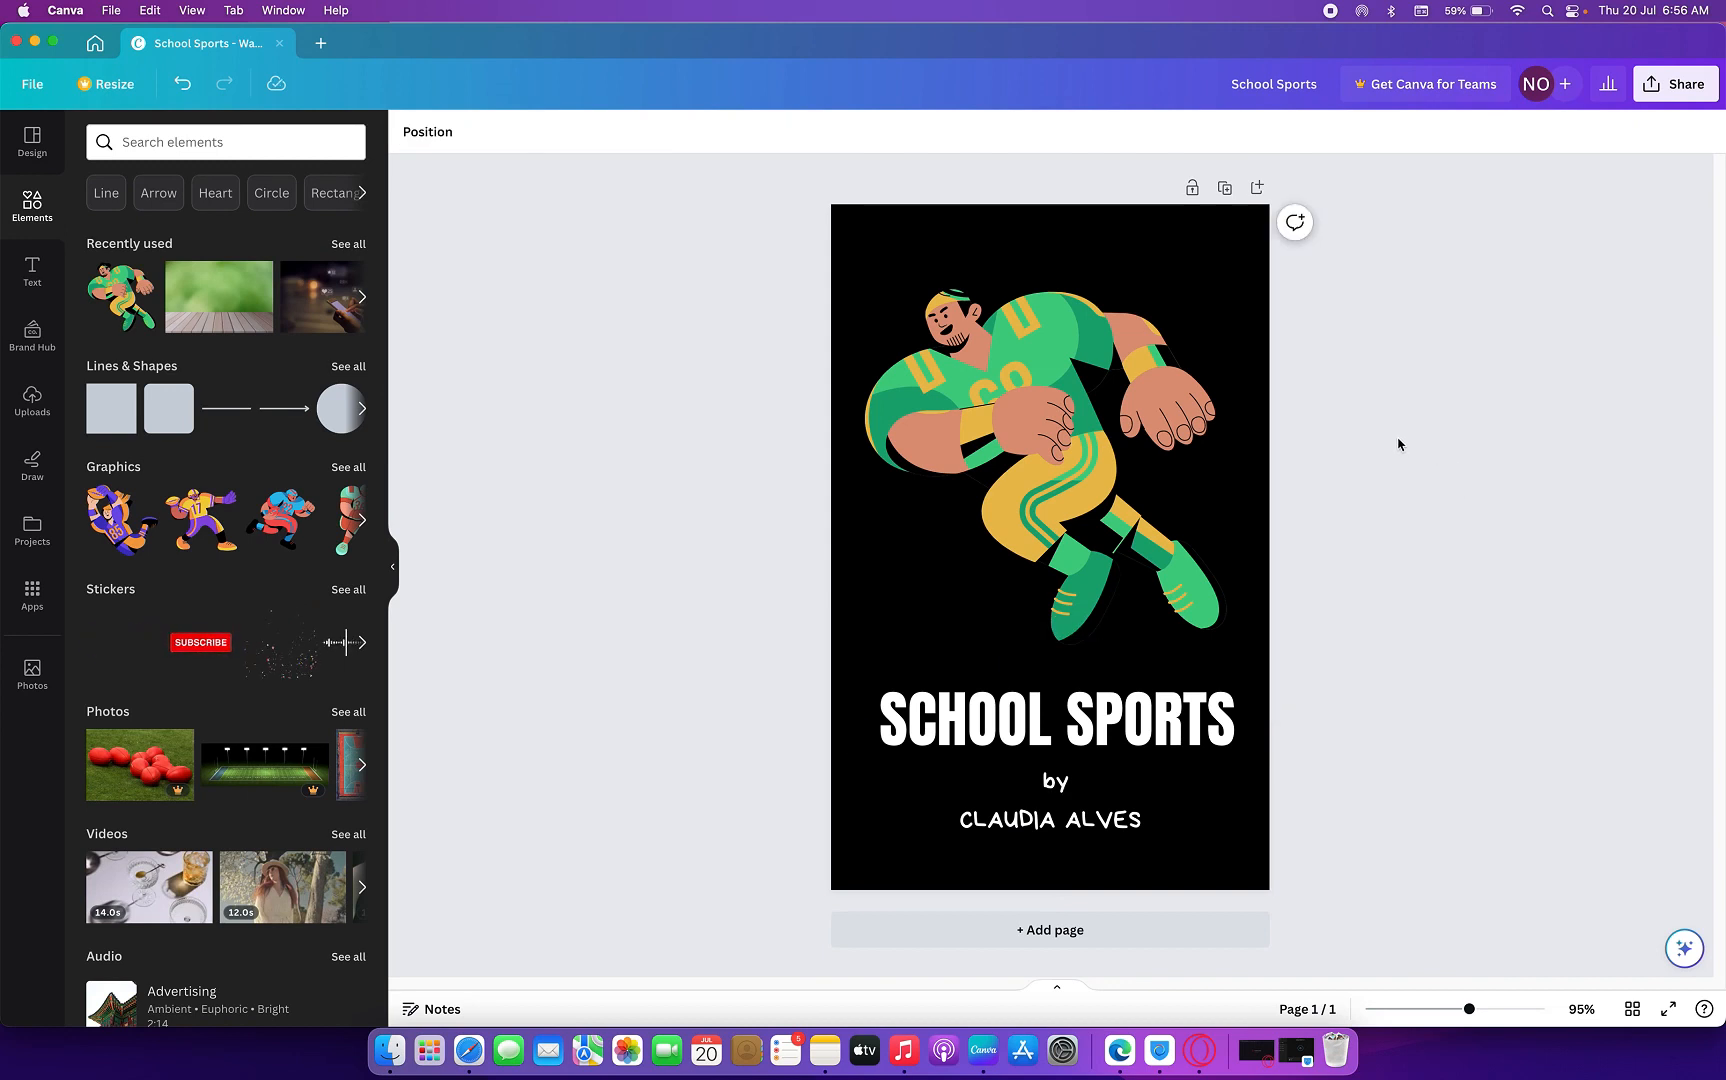
- Add a second page to the design and look through the suggested cover templates
{"action": "left_click", "coordinate": [1097, 488]}
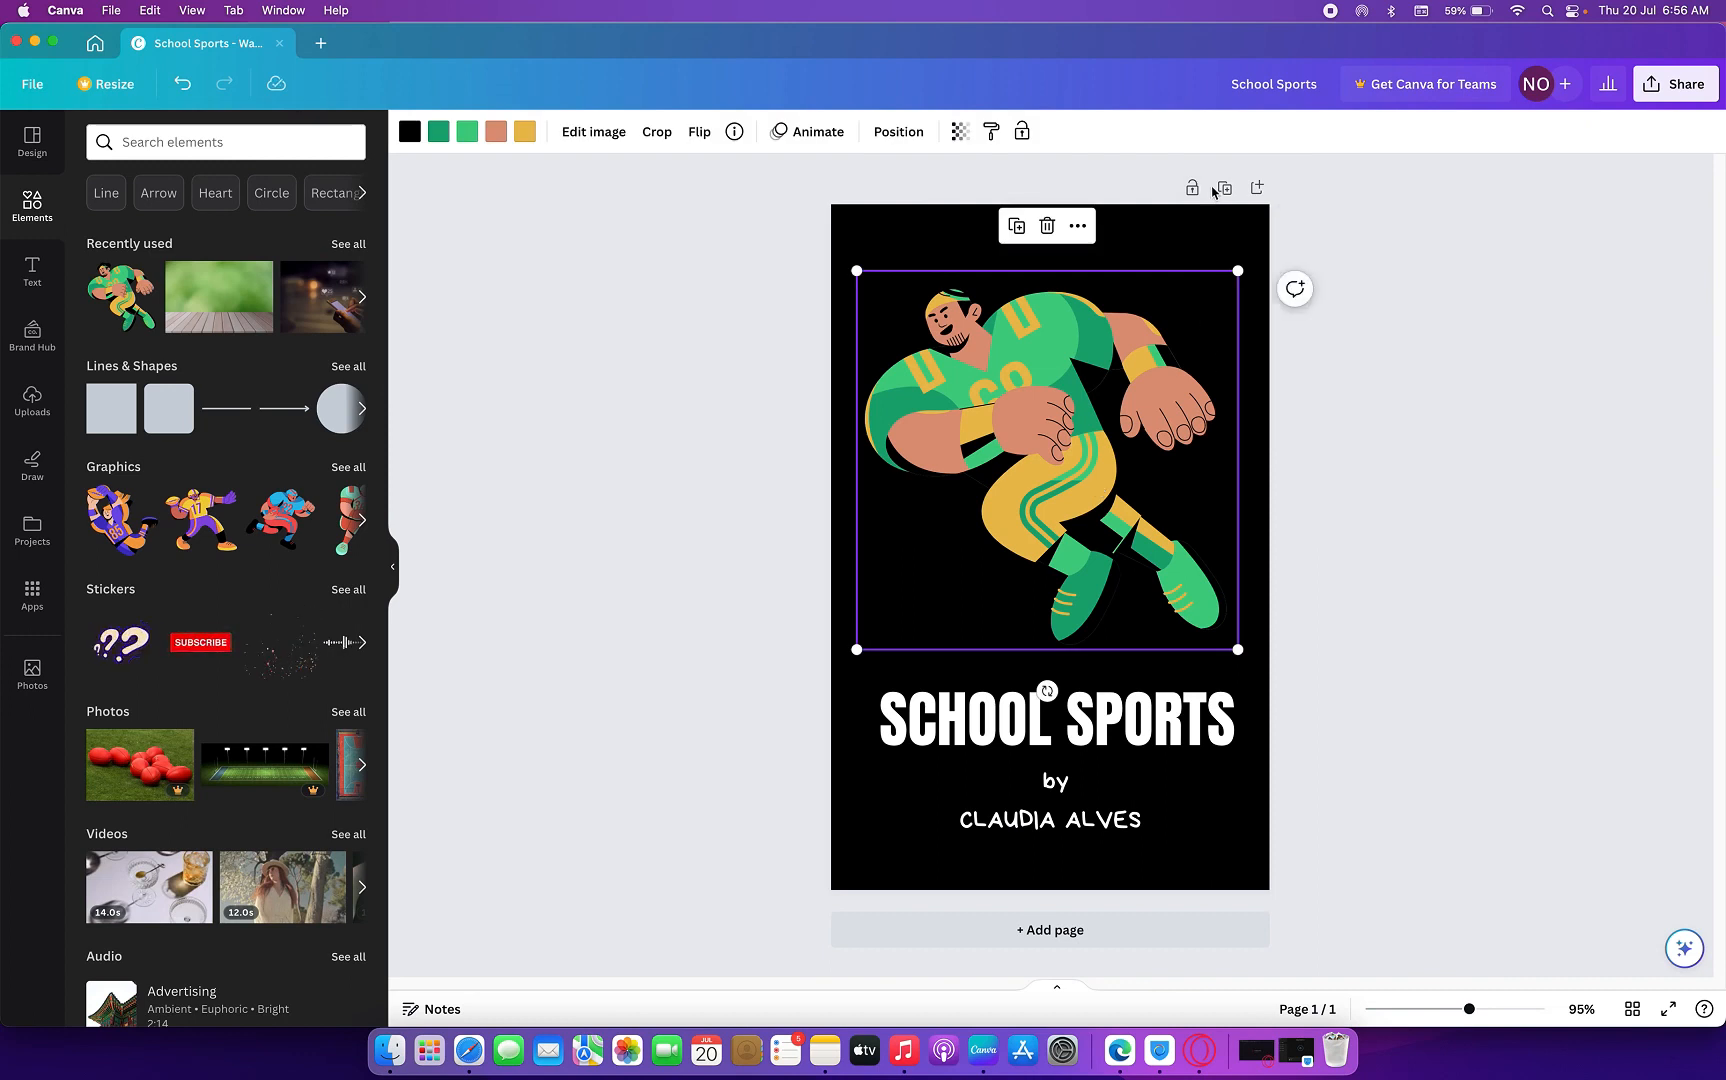
{"action": "left_click", "coordinate": [1025, 932]}
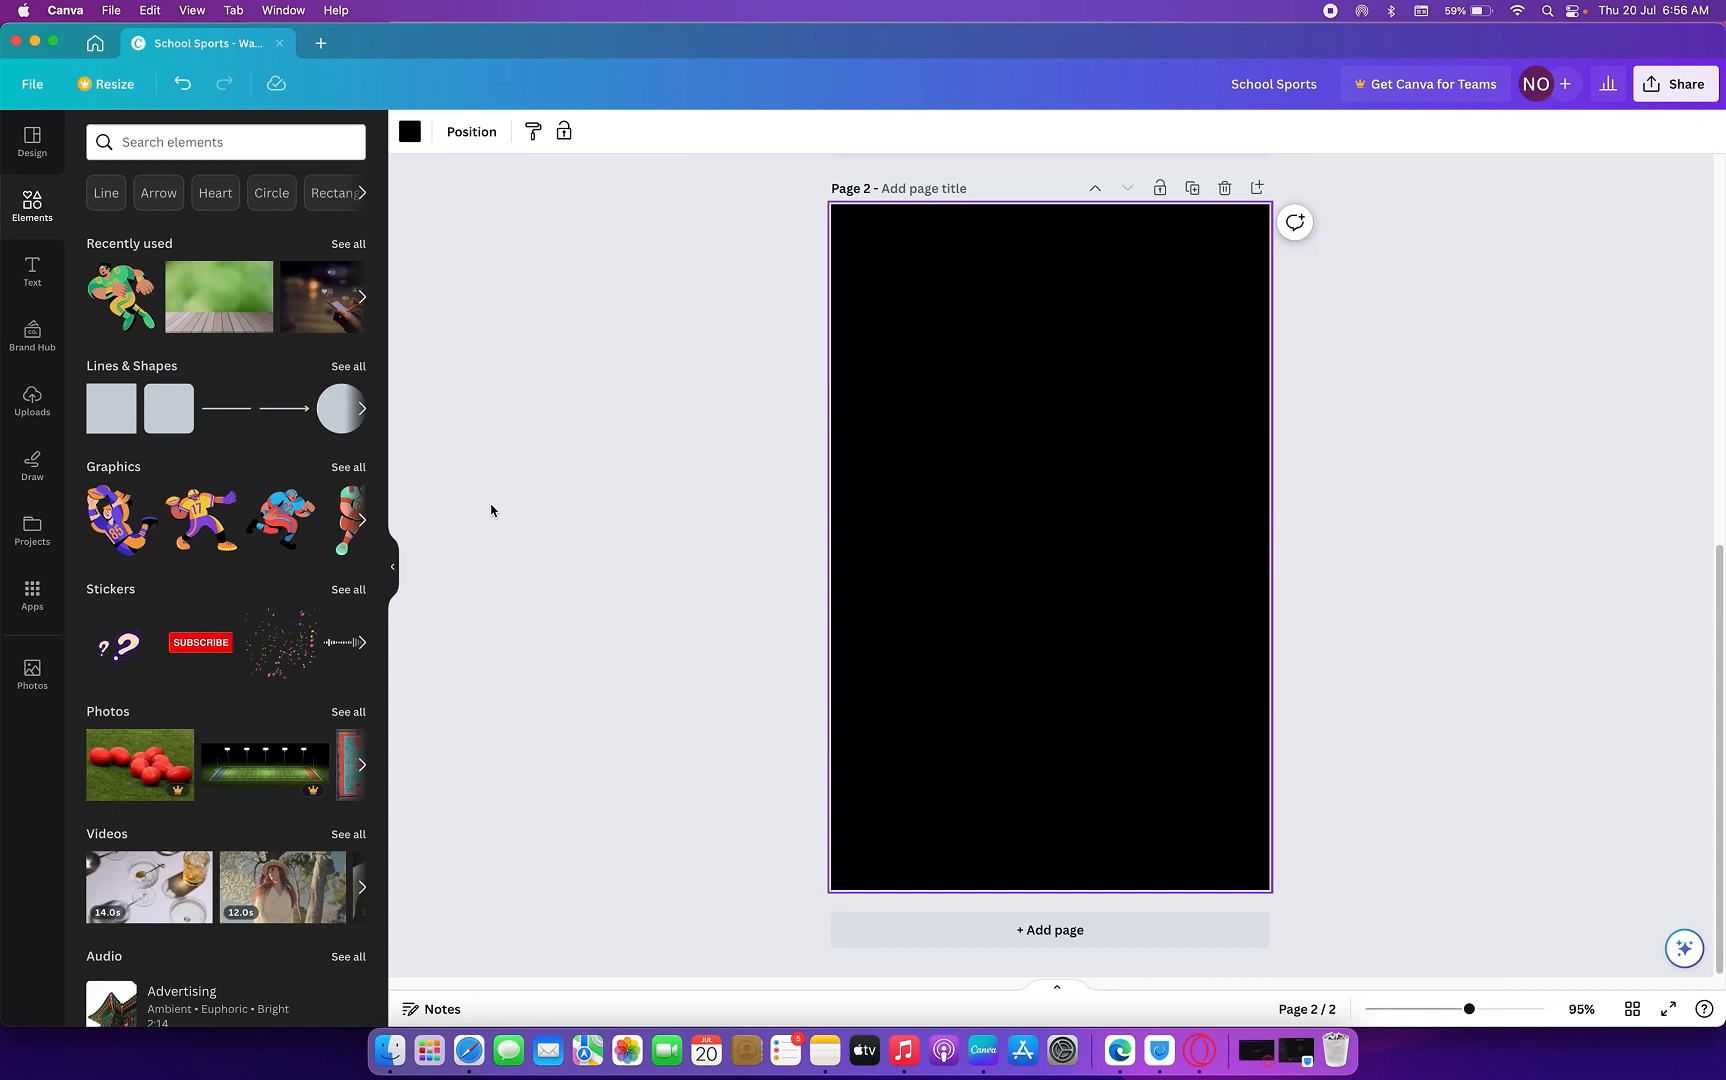
{"action": "left_click", "coordinate": [24, 145]}
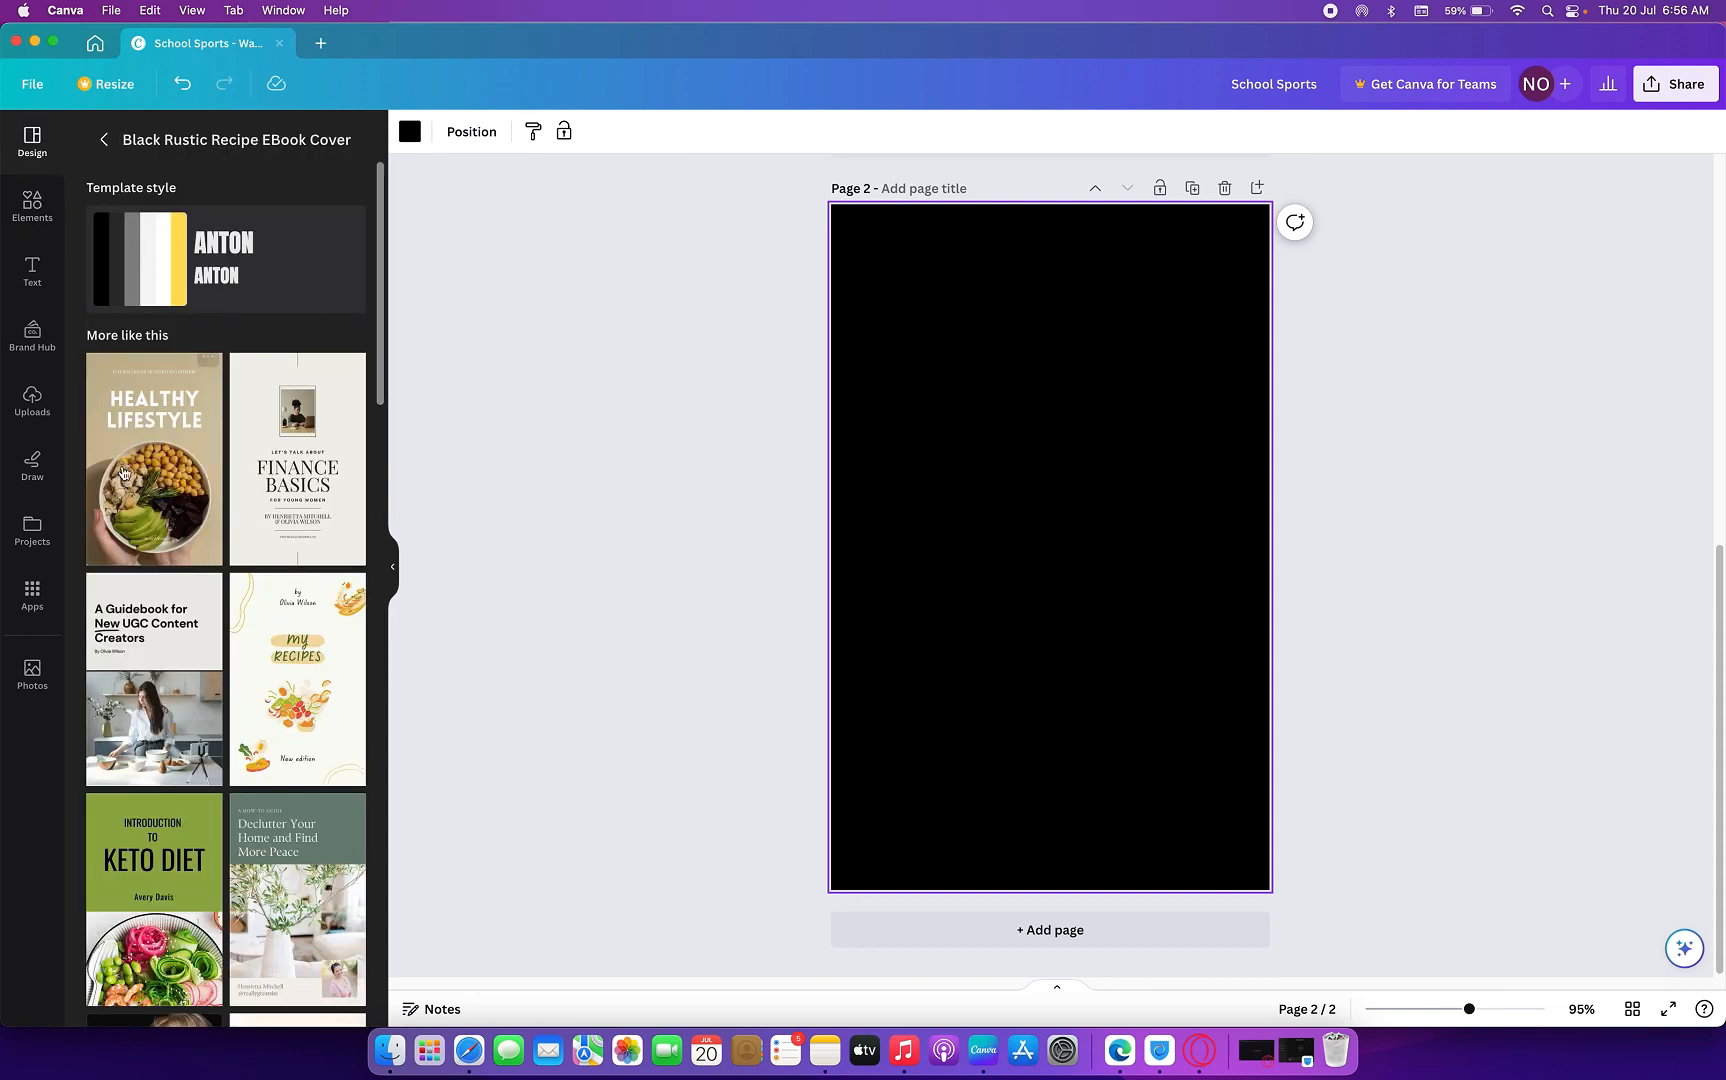
{"action": "scroll", "coordinate": [127, 488], "scroll_direction": "down", "scroll_amount": 6}
{"action": "scroll", "coordinate": [127, 488], "scroll_direction": "up", "scroll_amount": 6}
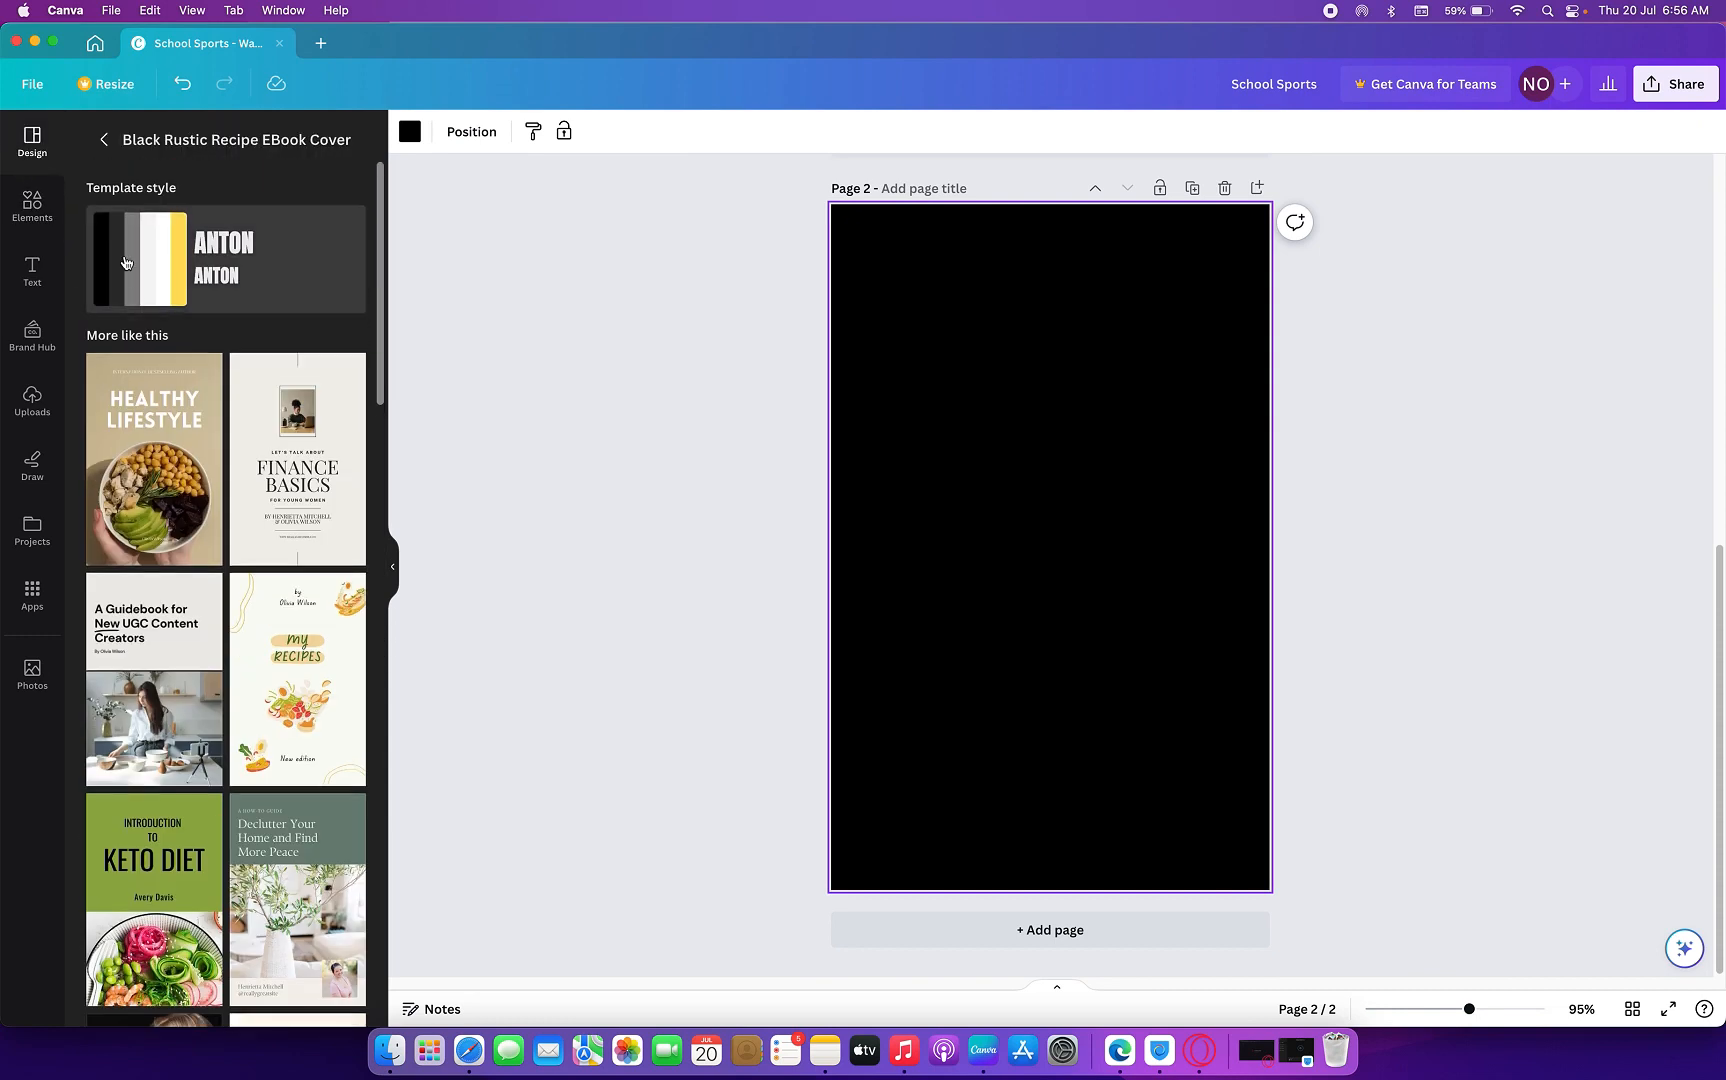
- Search the templates for "Book Cover" and apply the Night blue sky and white artistic novel book cover to page 2
{"action": "left_click", "coordinate": [104, 140]}
{"action": "left_click", "coordinate": [155, 141]}
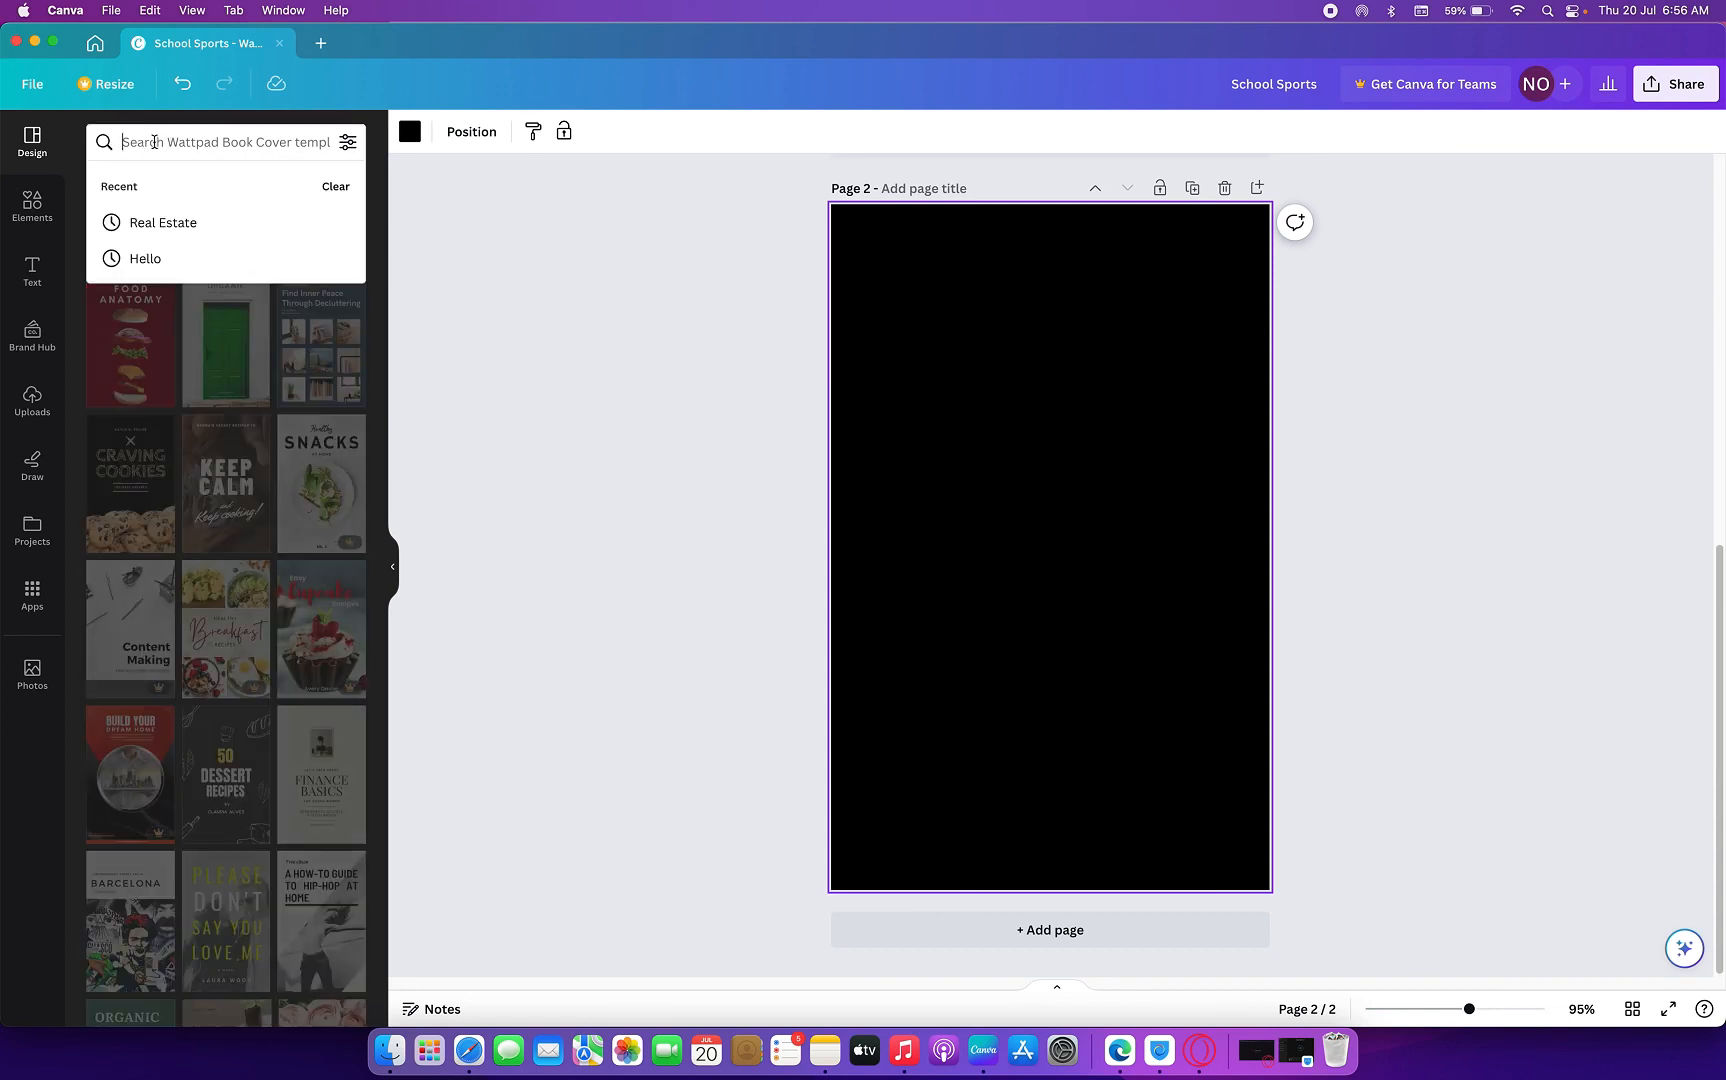
{"action": "type", "text": "N"}
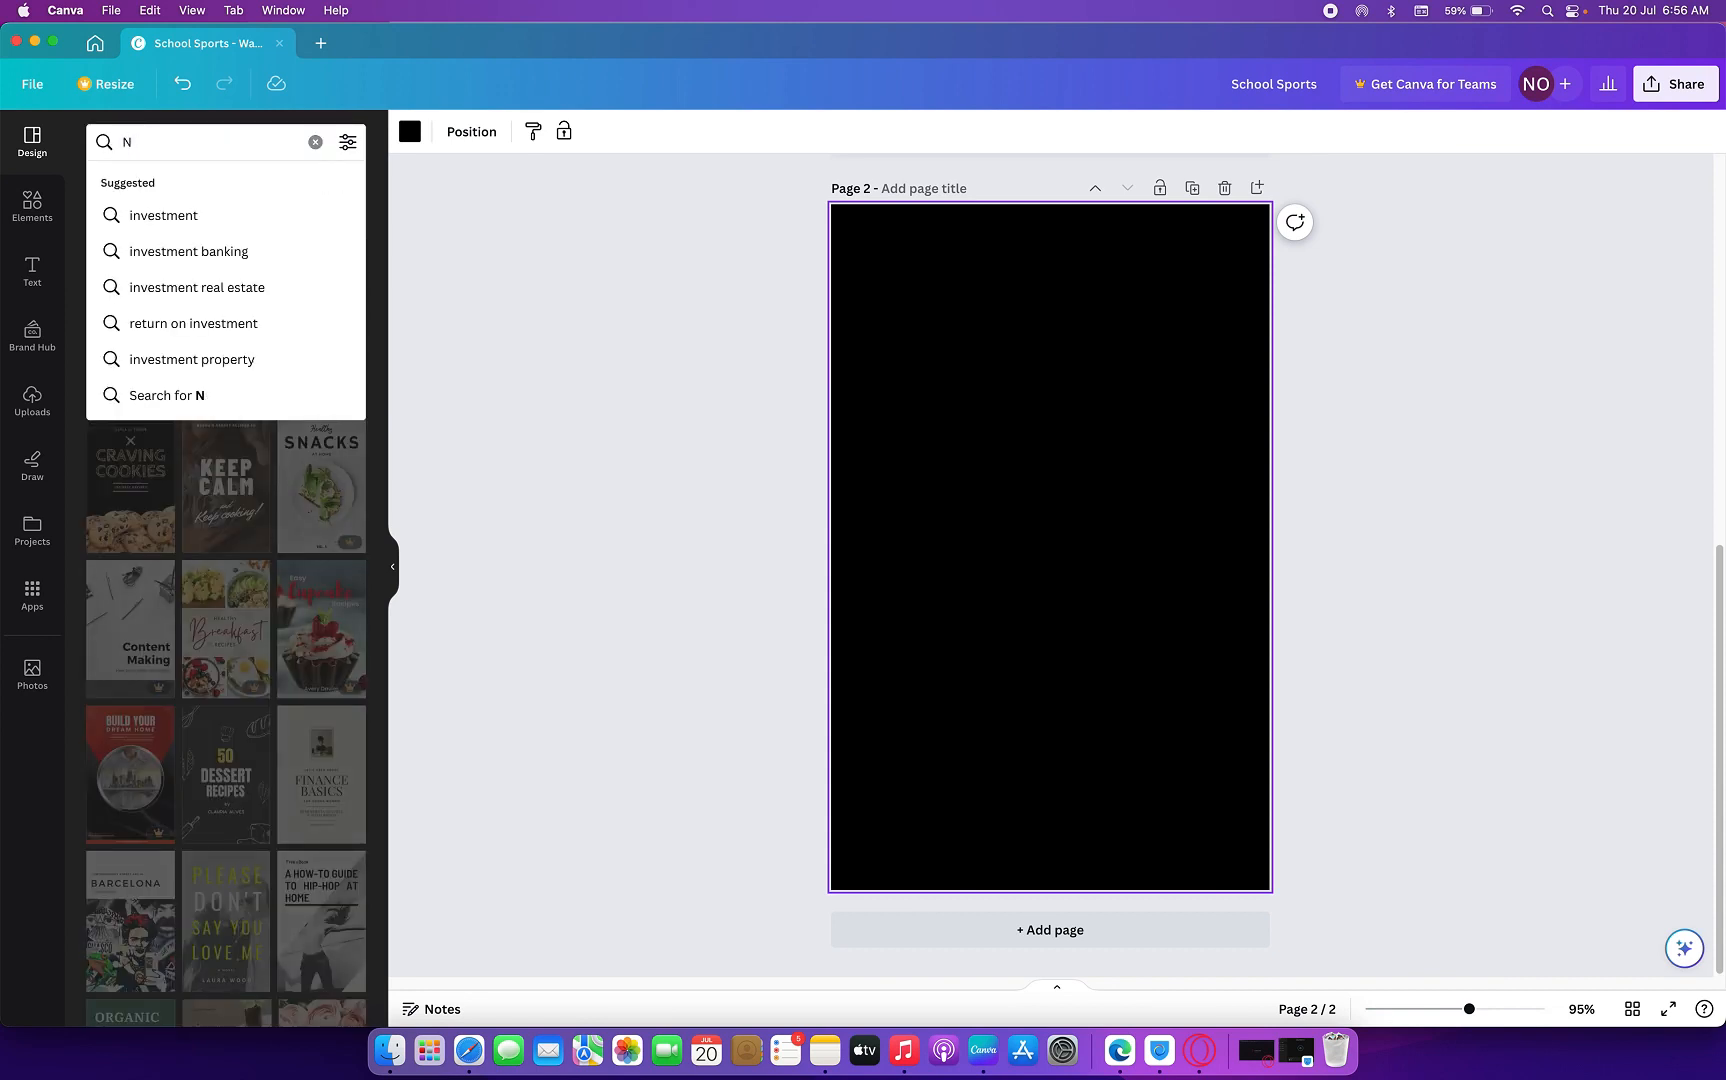
{"action": "type", "text": "vo"}
{"action": "key", "text": "BackSpace"}
{"action": "key", "text": "BackSpace"}
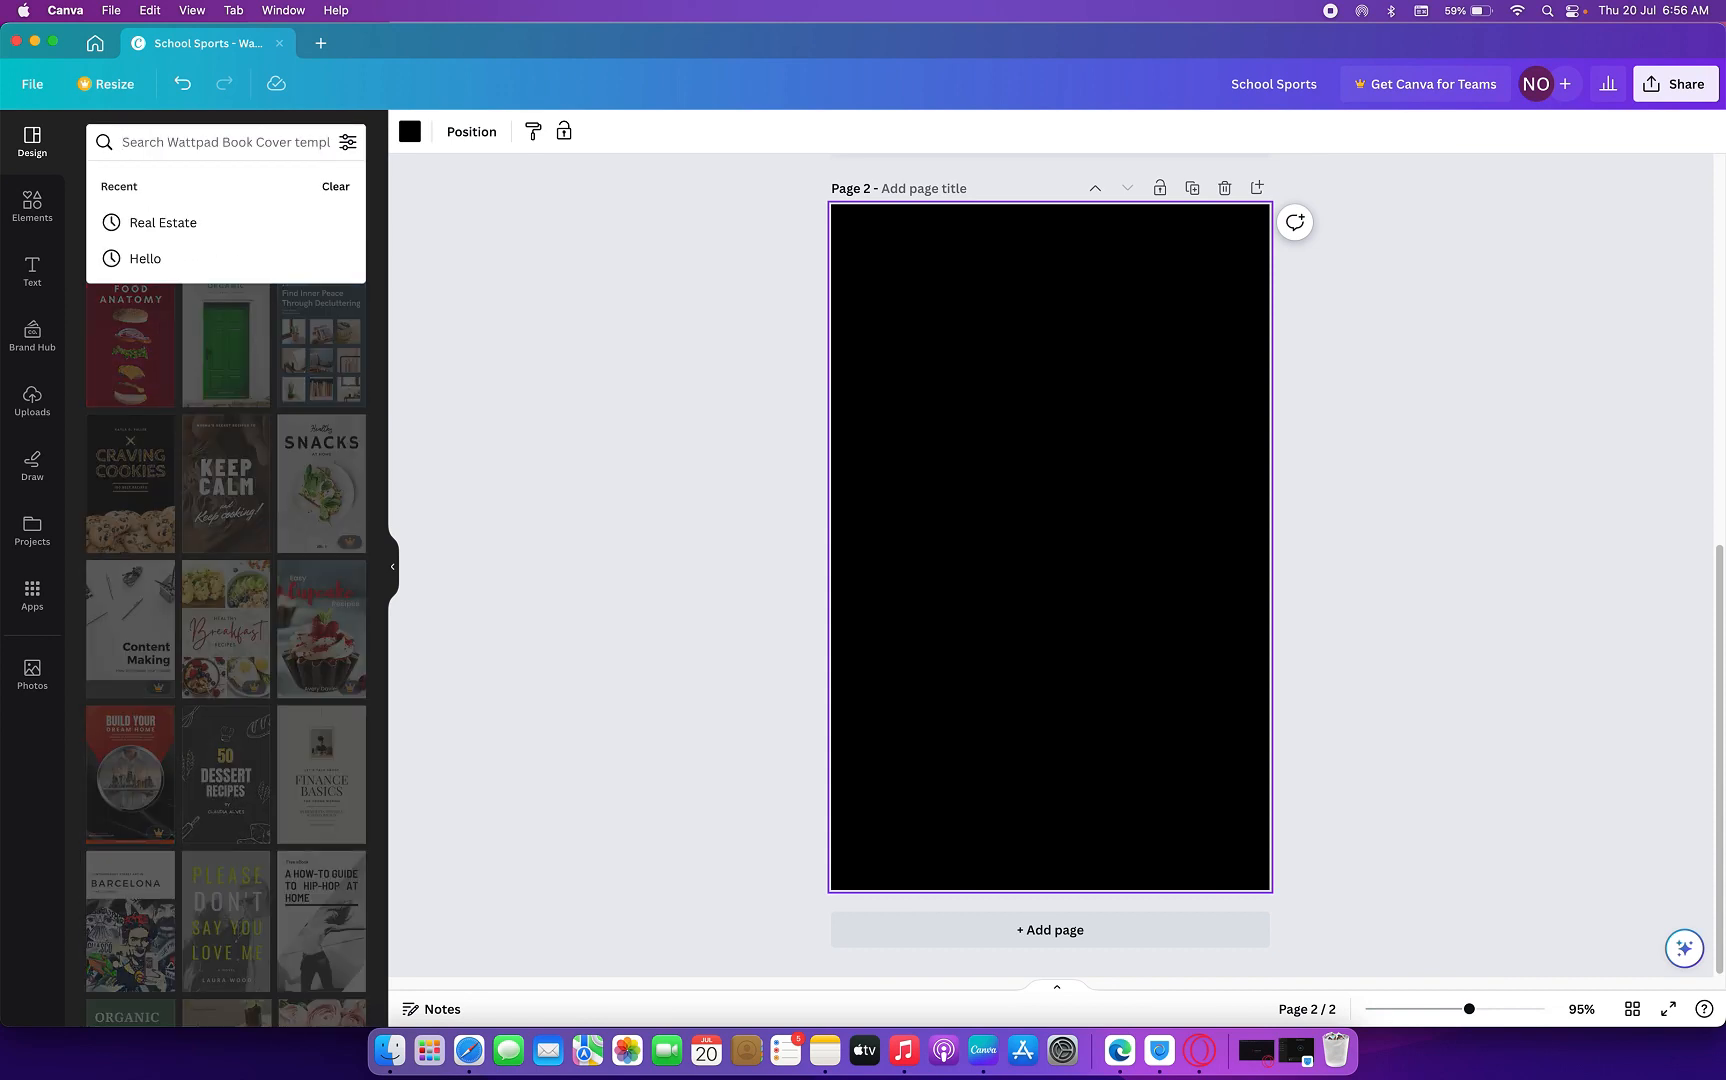
{"action": "type", "text": "Book"}
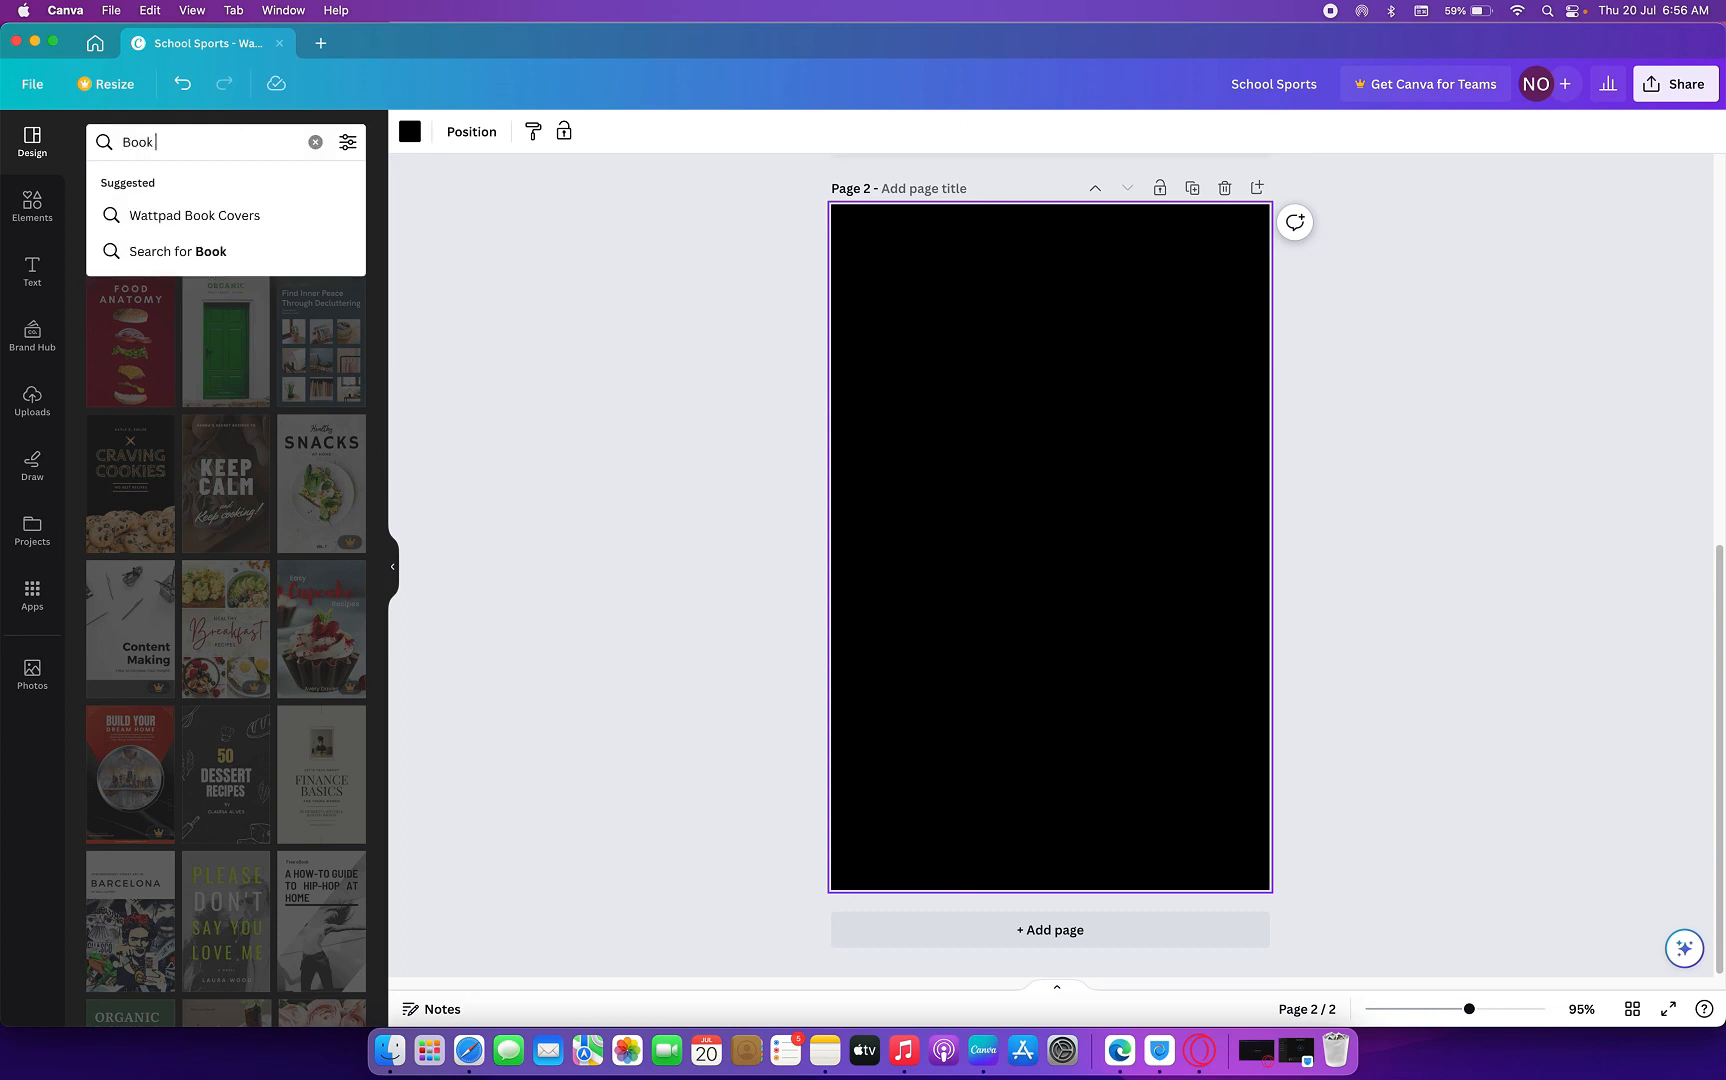
{"action": "type", "text": " Cover"}
{"action": "key", "text": "Return"}
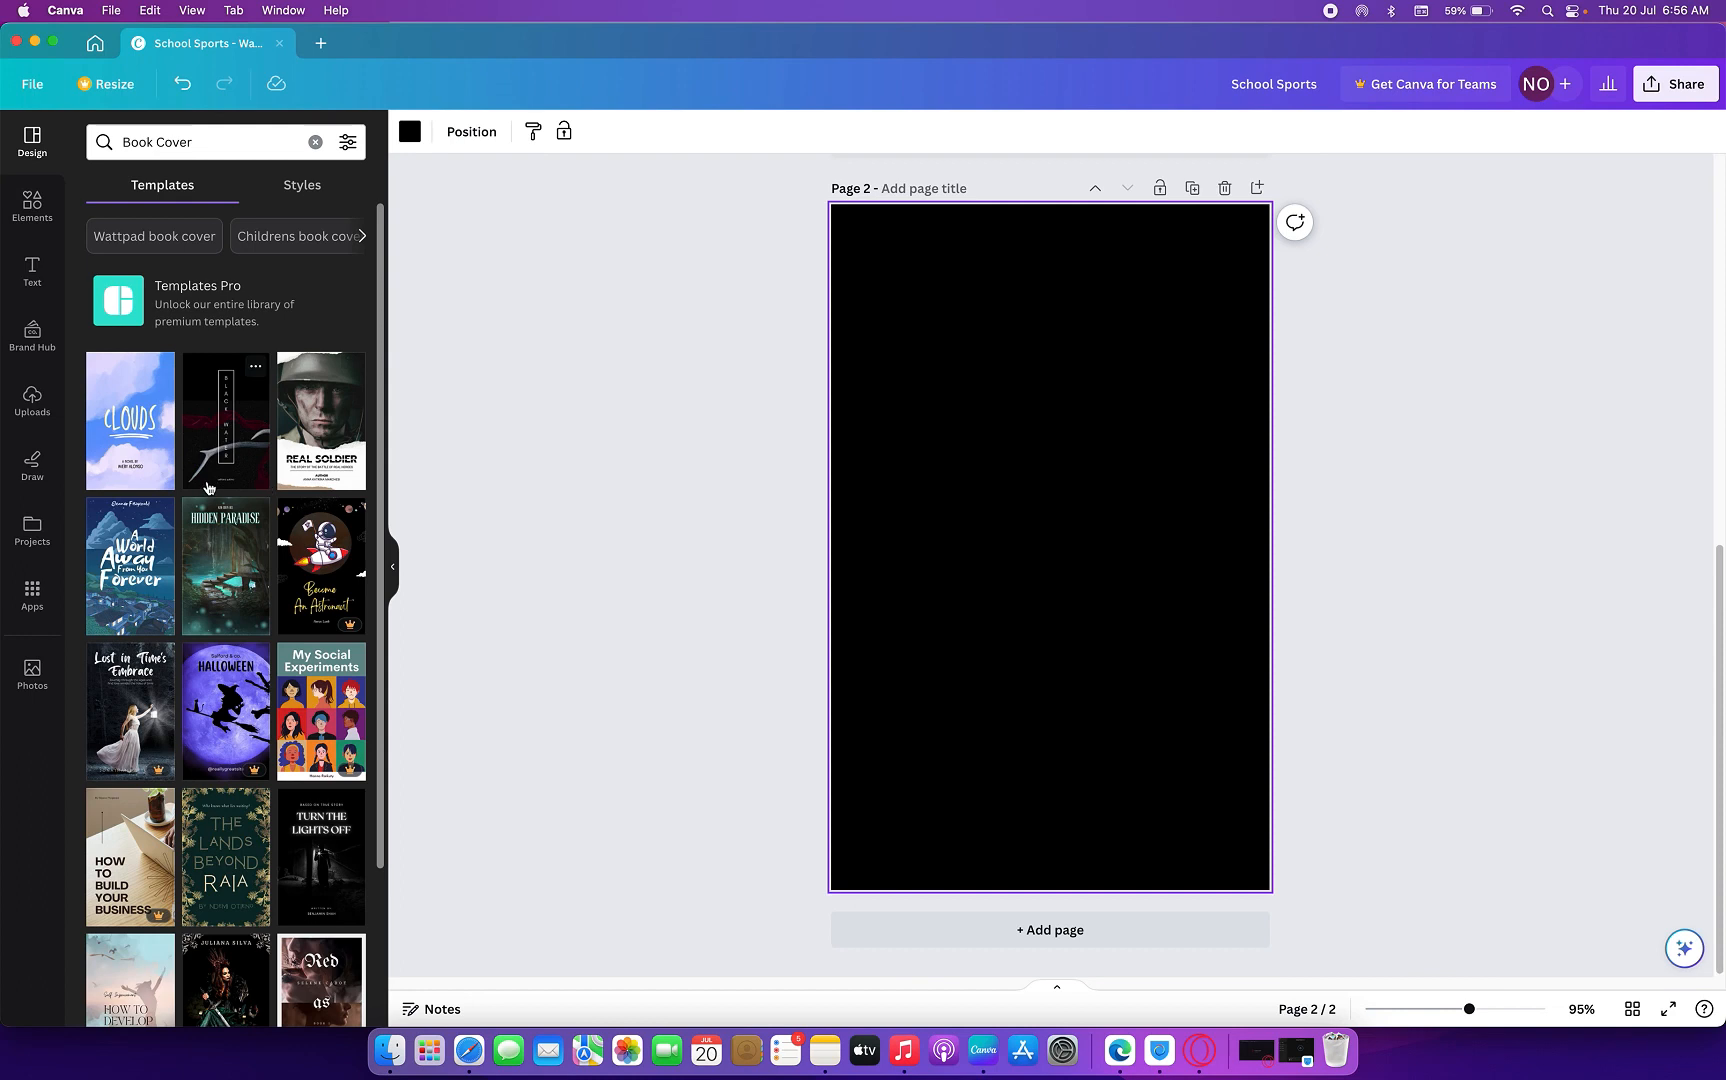
{"action": "left_click", "coordinate": [128, 565]}
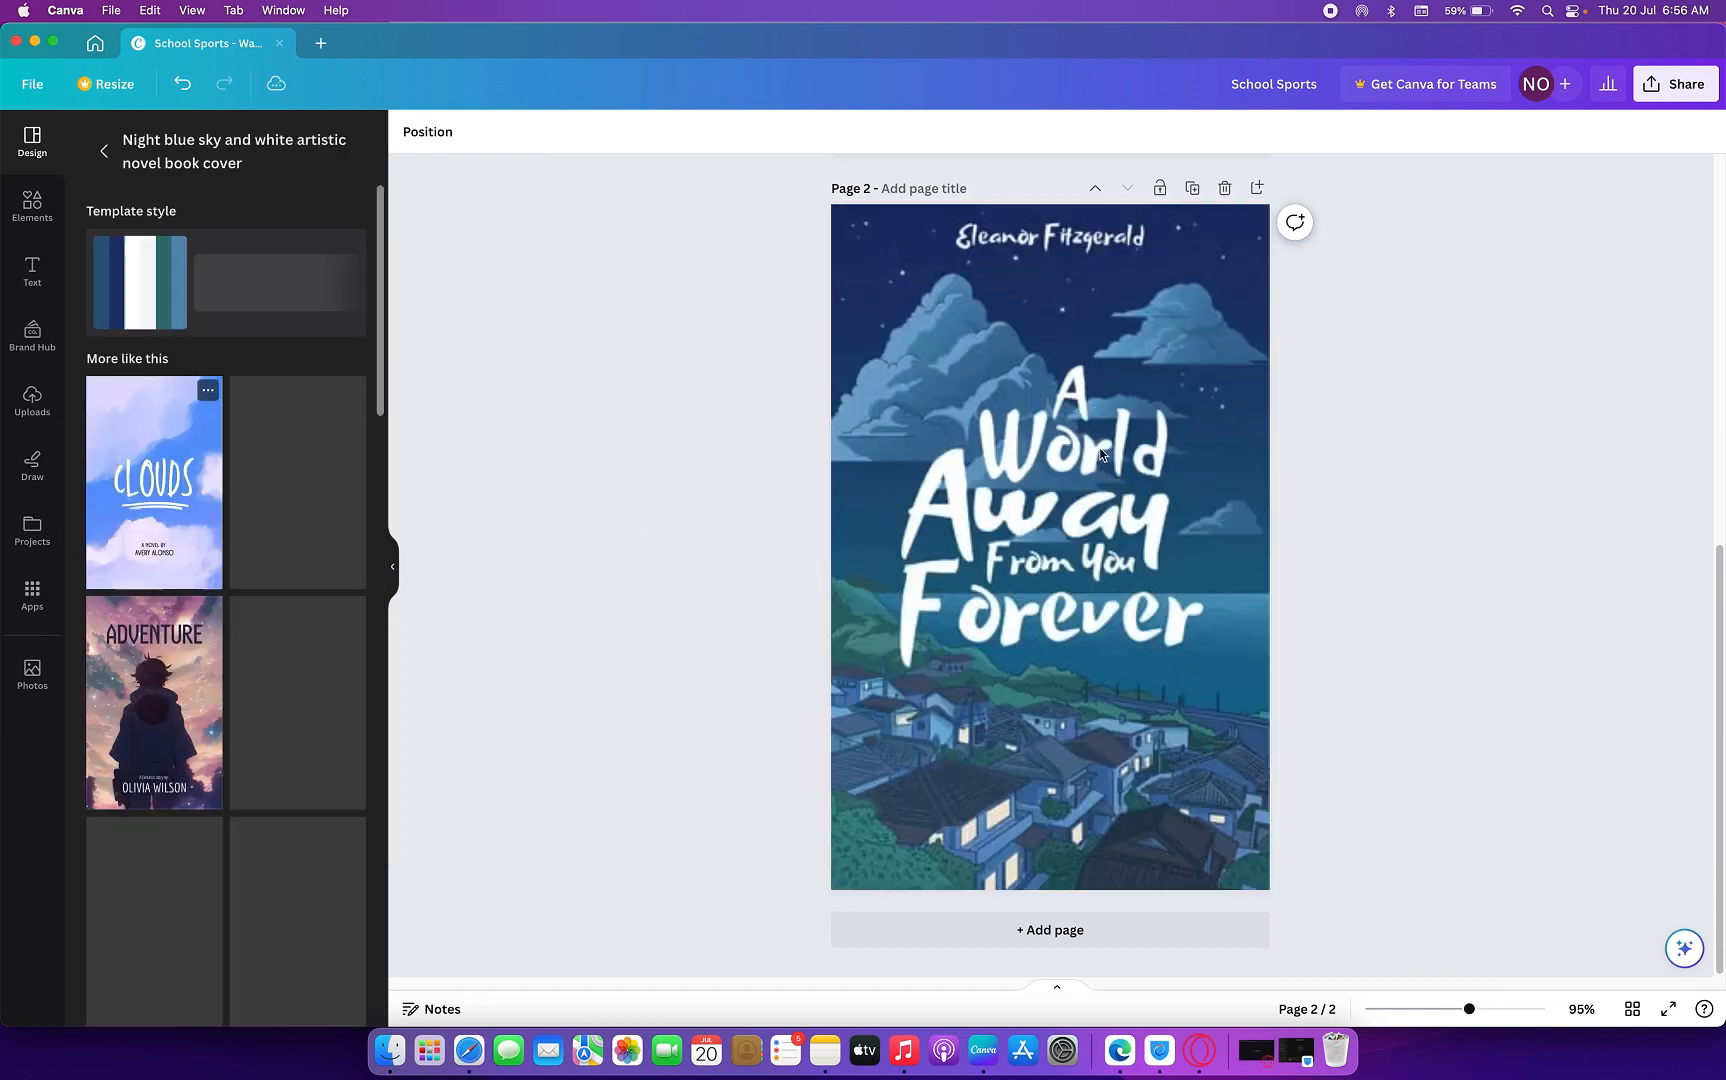
- Add a third page and apply the Blue Aesthetic Illustration Romance Ebook Cover template to it
{"action": "left_click", "coordinate": [1108, 453]}
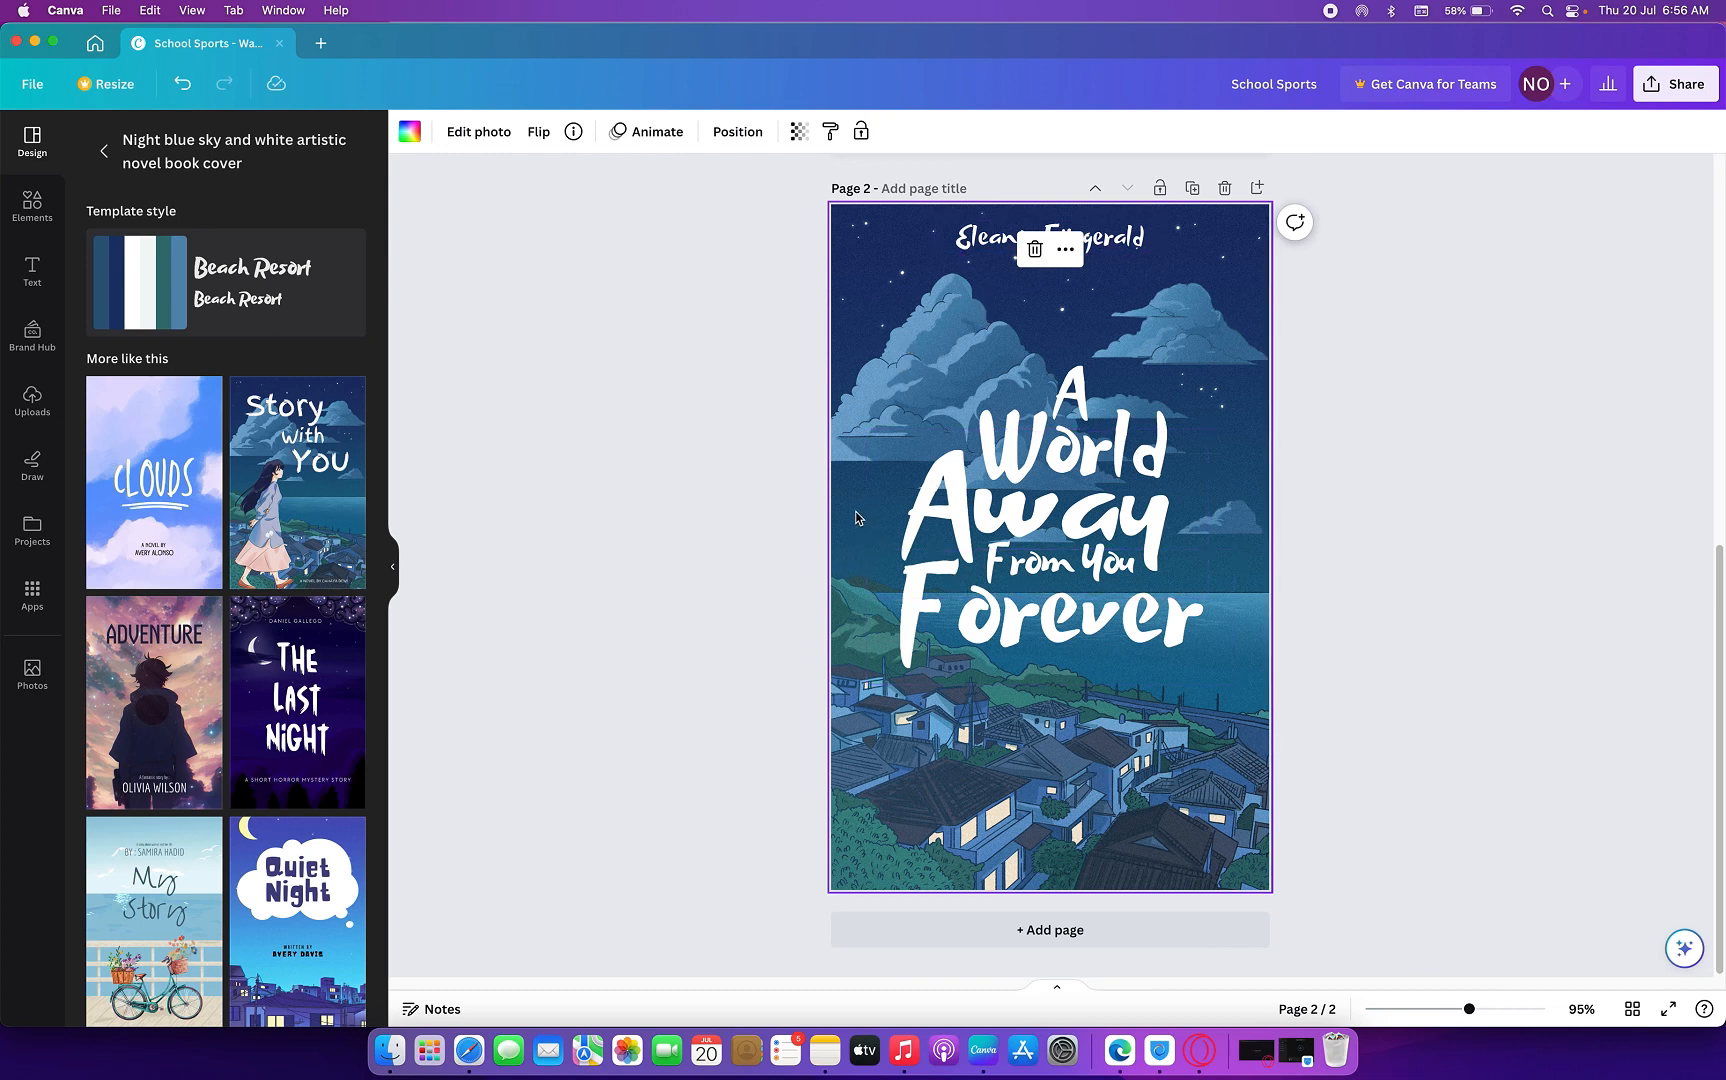
{"action": "left_click", "coordinate": [1012, 930]}
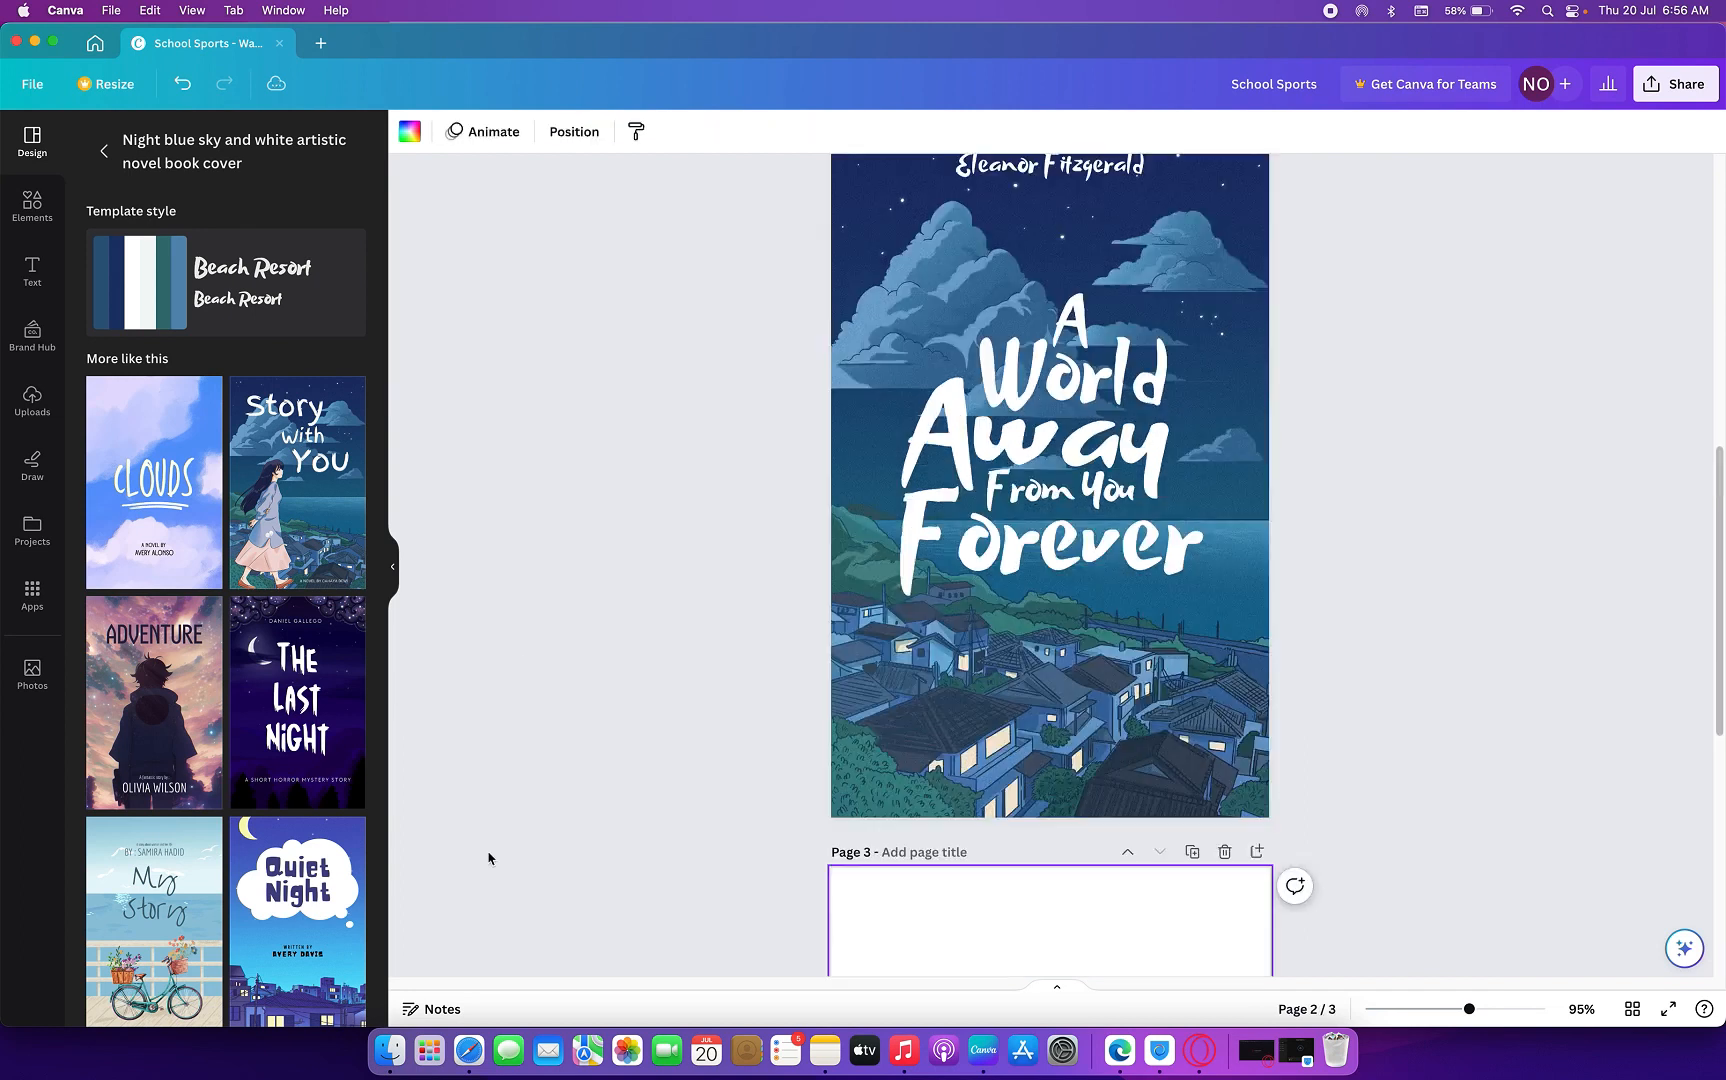
{"action": "left_click", "coordinate": [157, 900]}
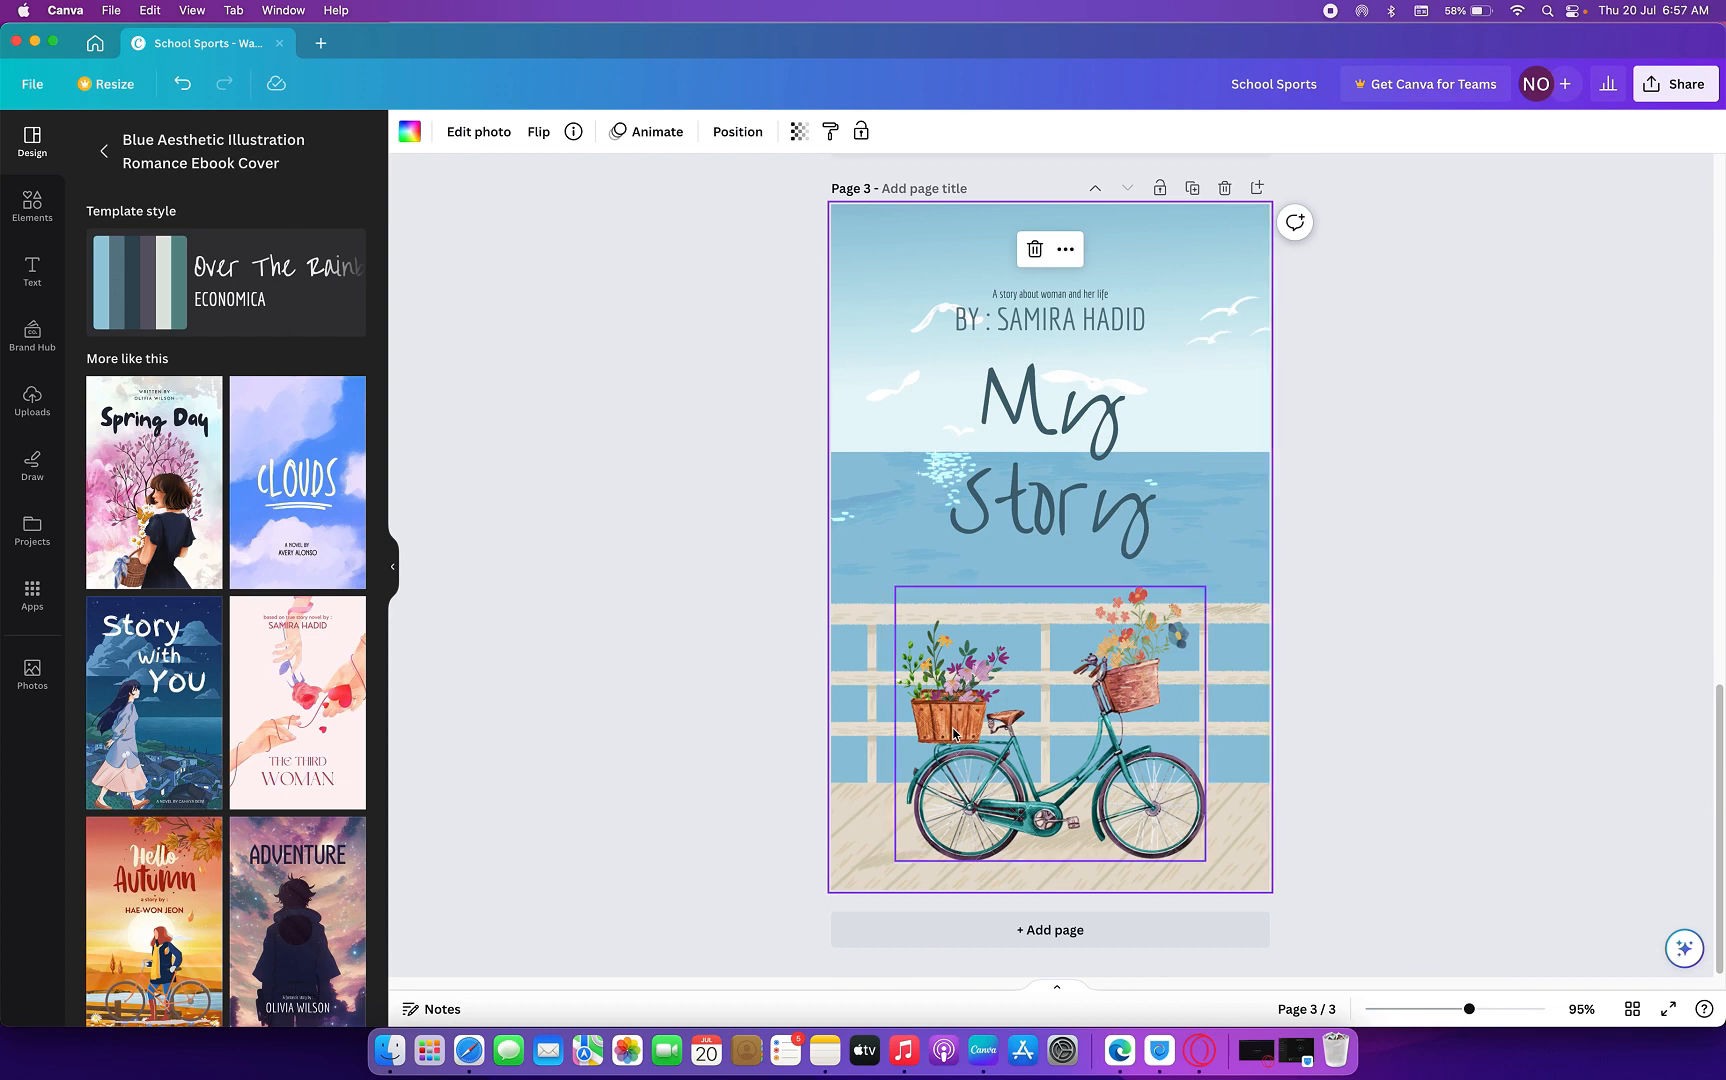
- Replace the bicycle on page 3 with a copy of the football player from page 1
{"action": "scroll", "coordinate": [1002, 604], "scroll_direction": "up", "scroll_amount": 15}
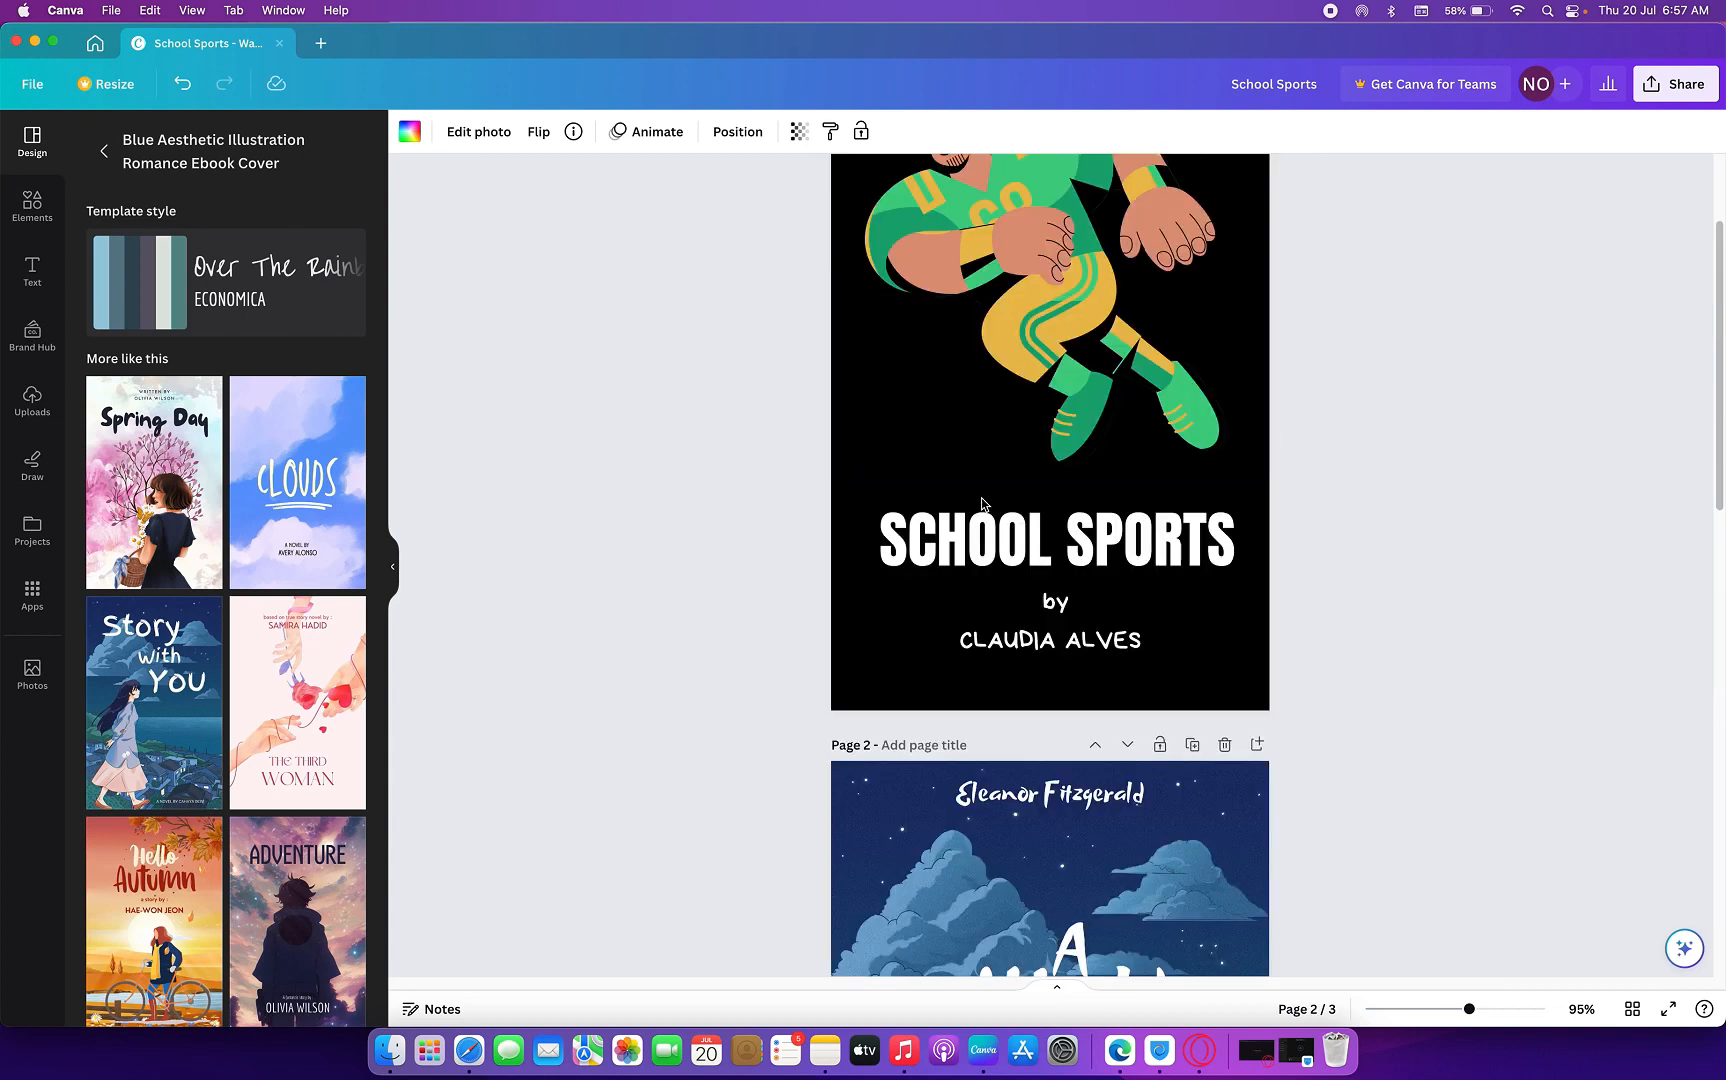
{"action": "left_click", "coordinate": [973, 362]}
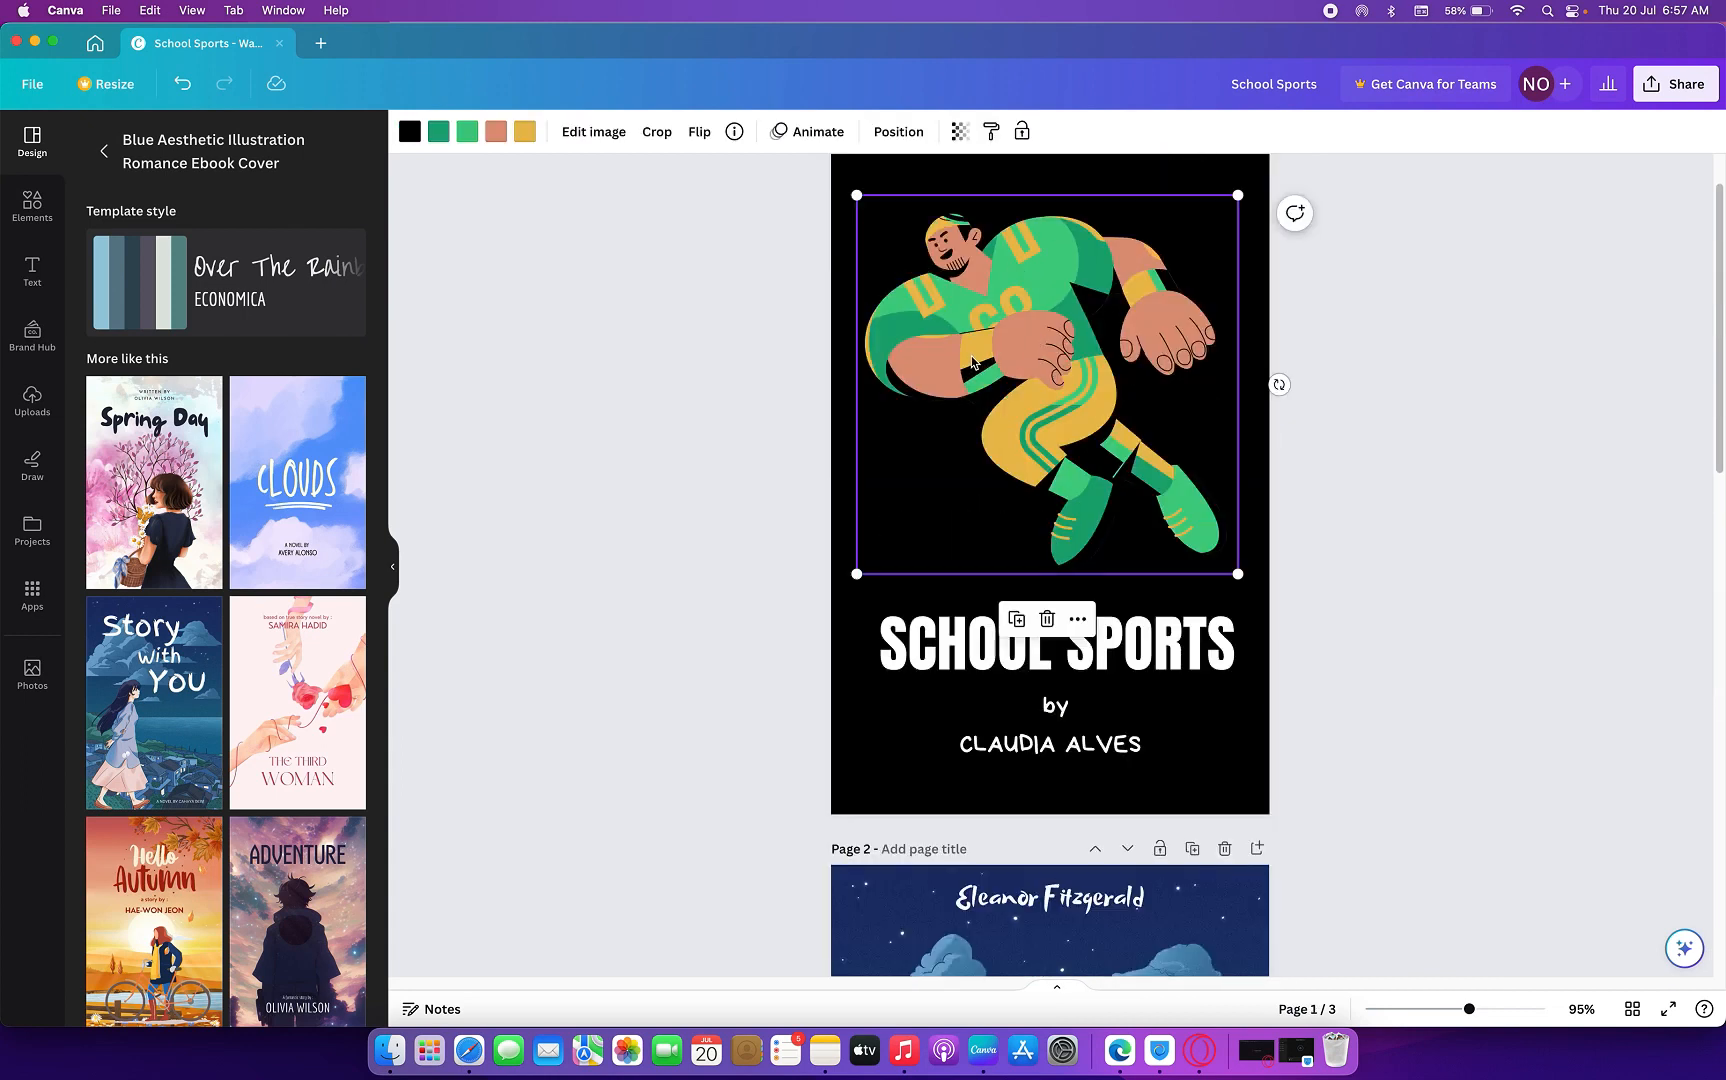
{"action": "scroll", "coordinate": [1105, 314], "scroll_direction": "down", "scroll_amount": 10}
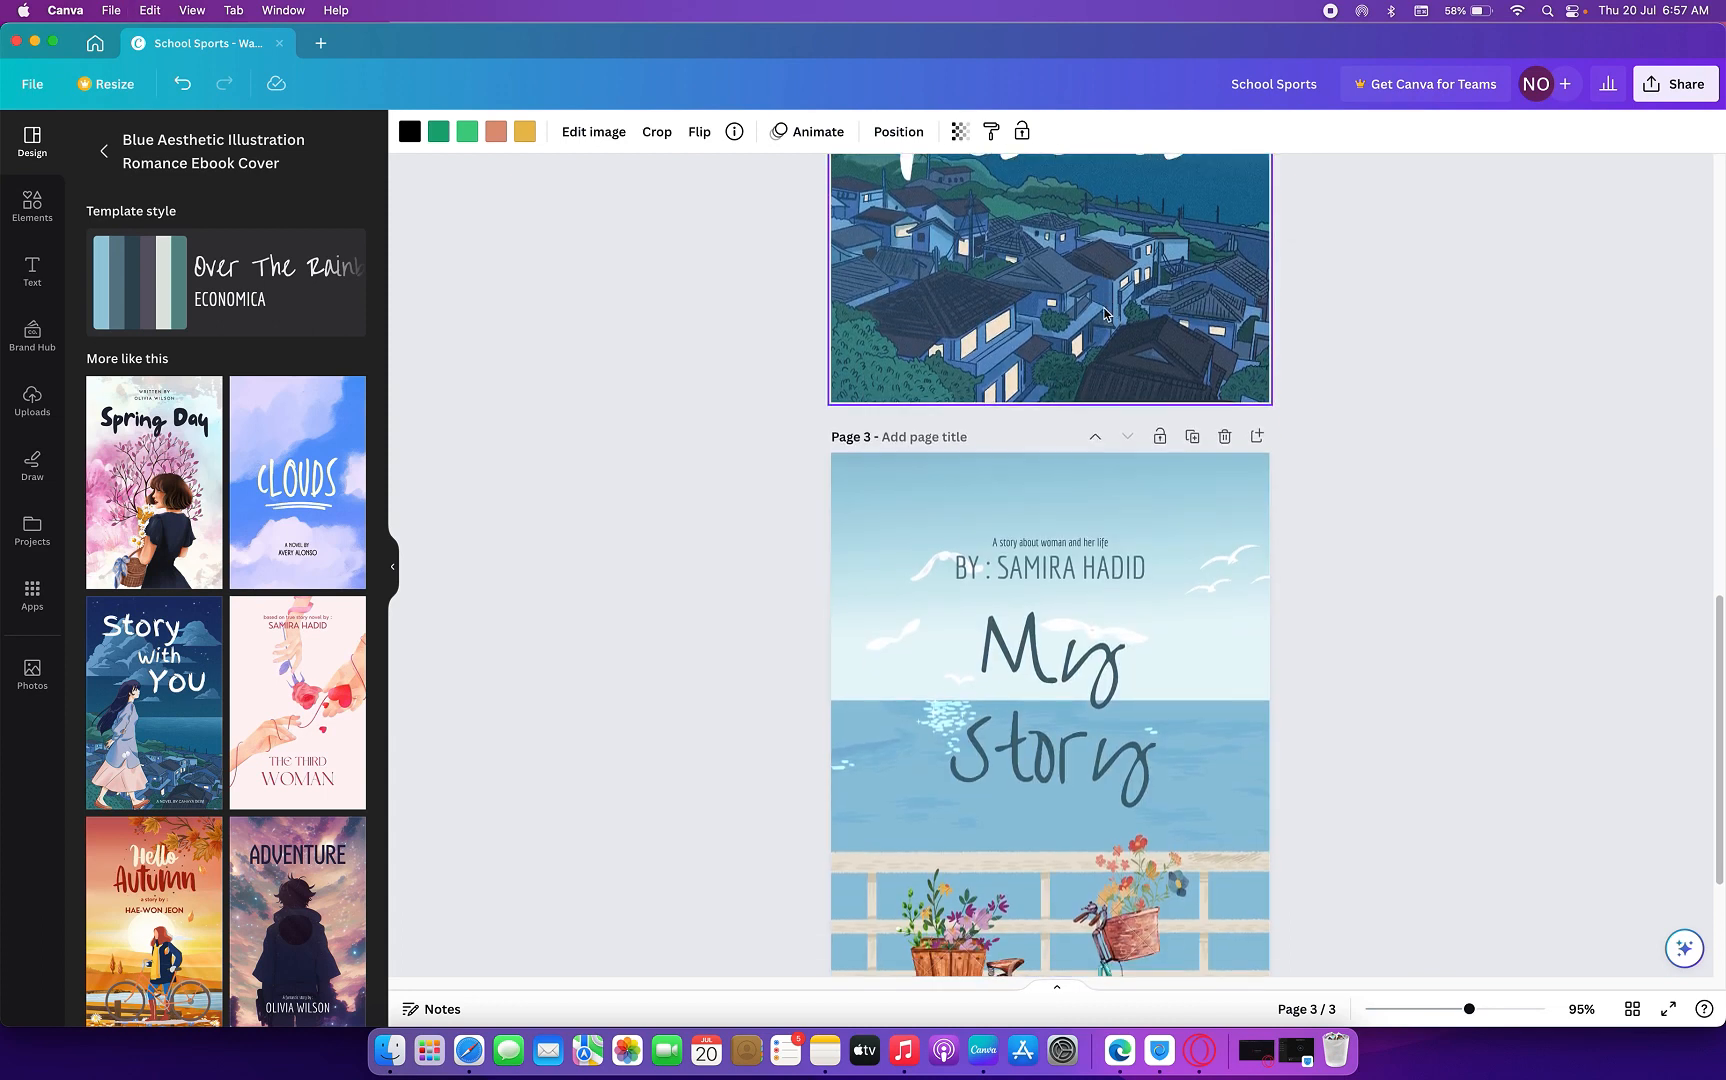
{"action": "scroll", "coordinate": [1105, 314], "scroll_direction": "down", "scroll_amount": 3}
{"action": "left_click", "coordinate": [1017, 727]}
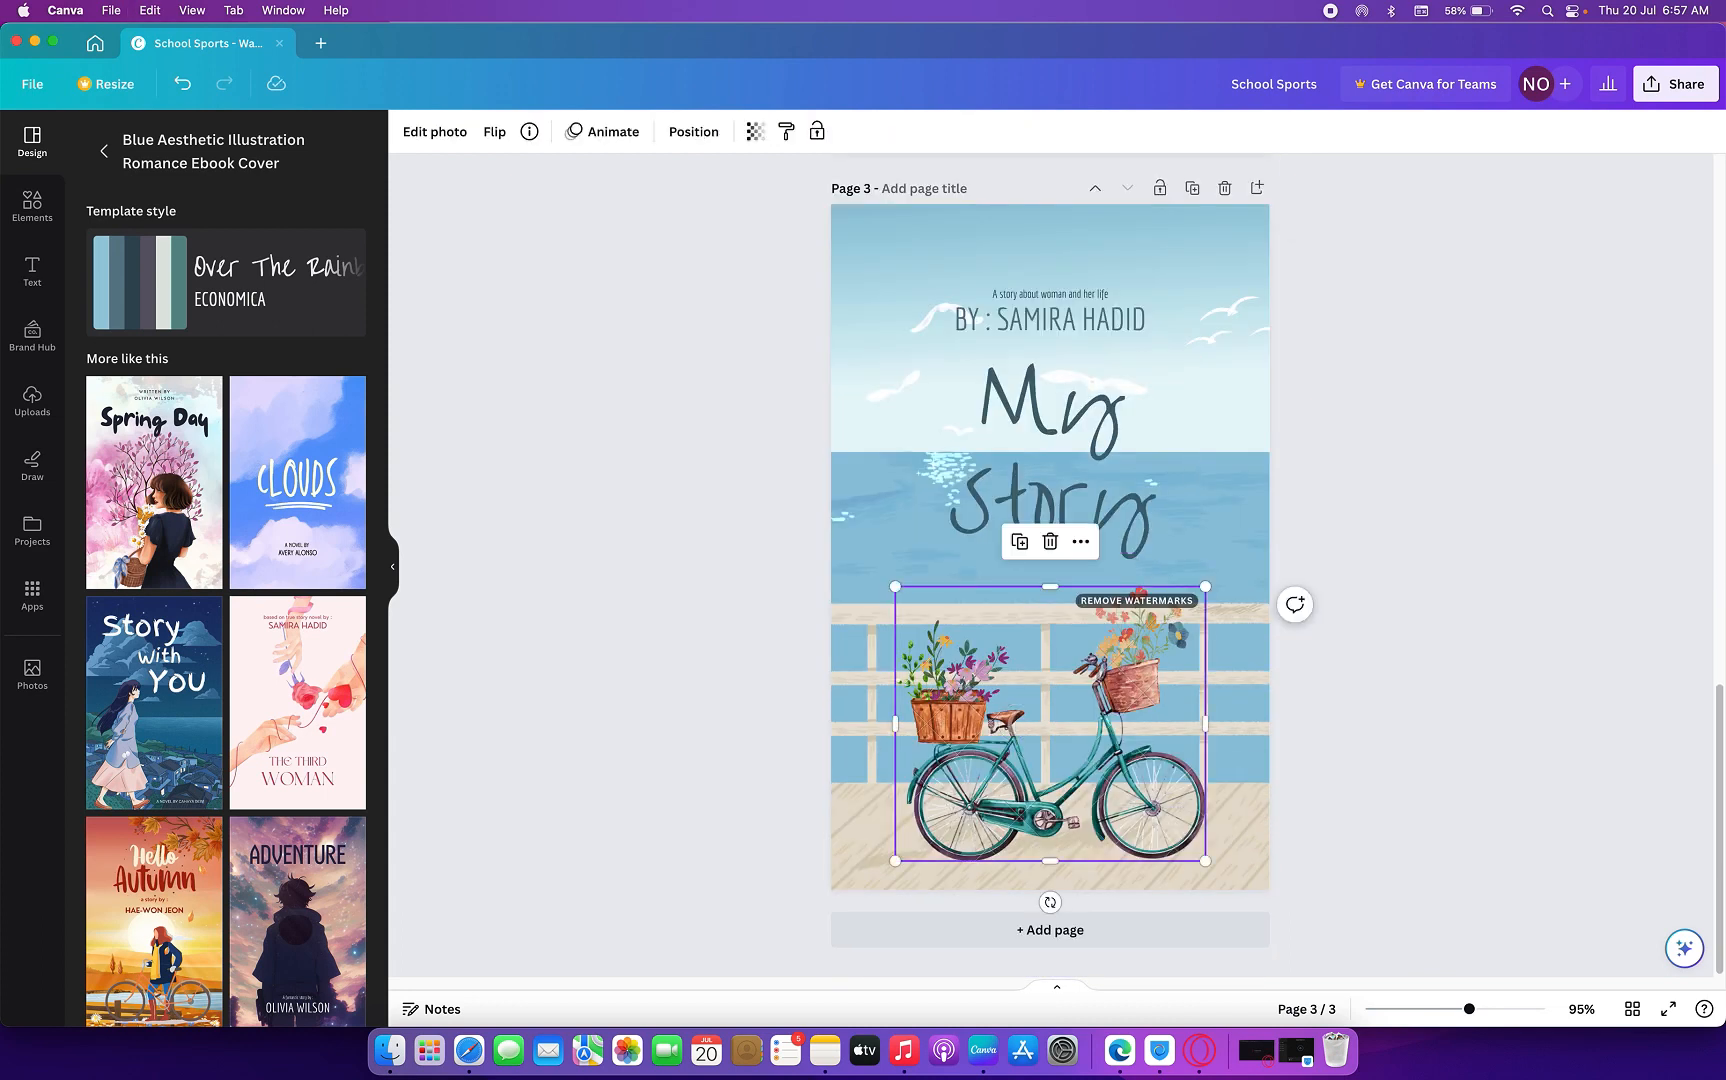
{"action": "key", "text": "Delete"}
{"action": "key", "text": "ctrl+v"}
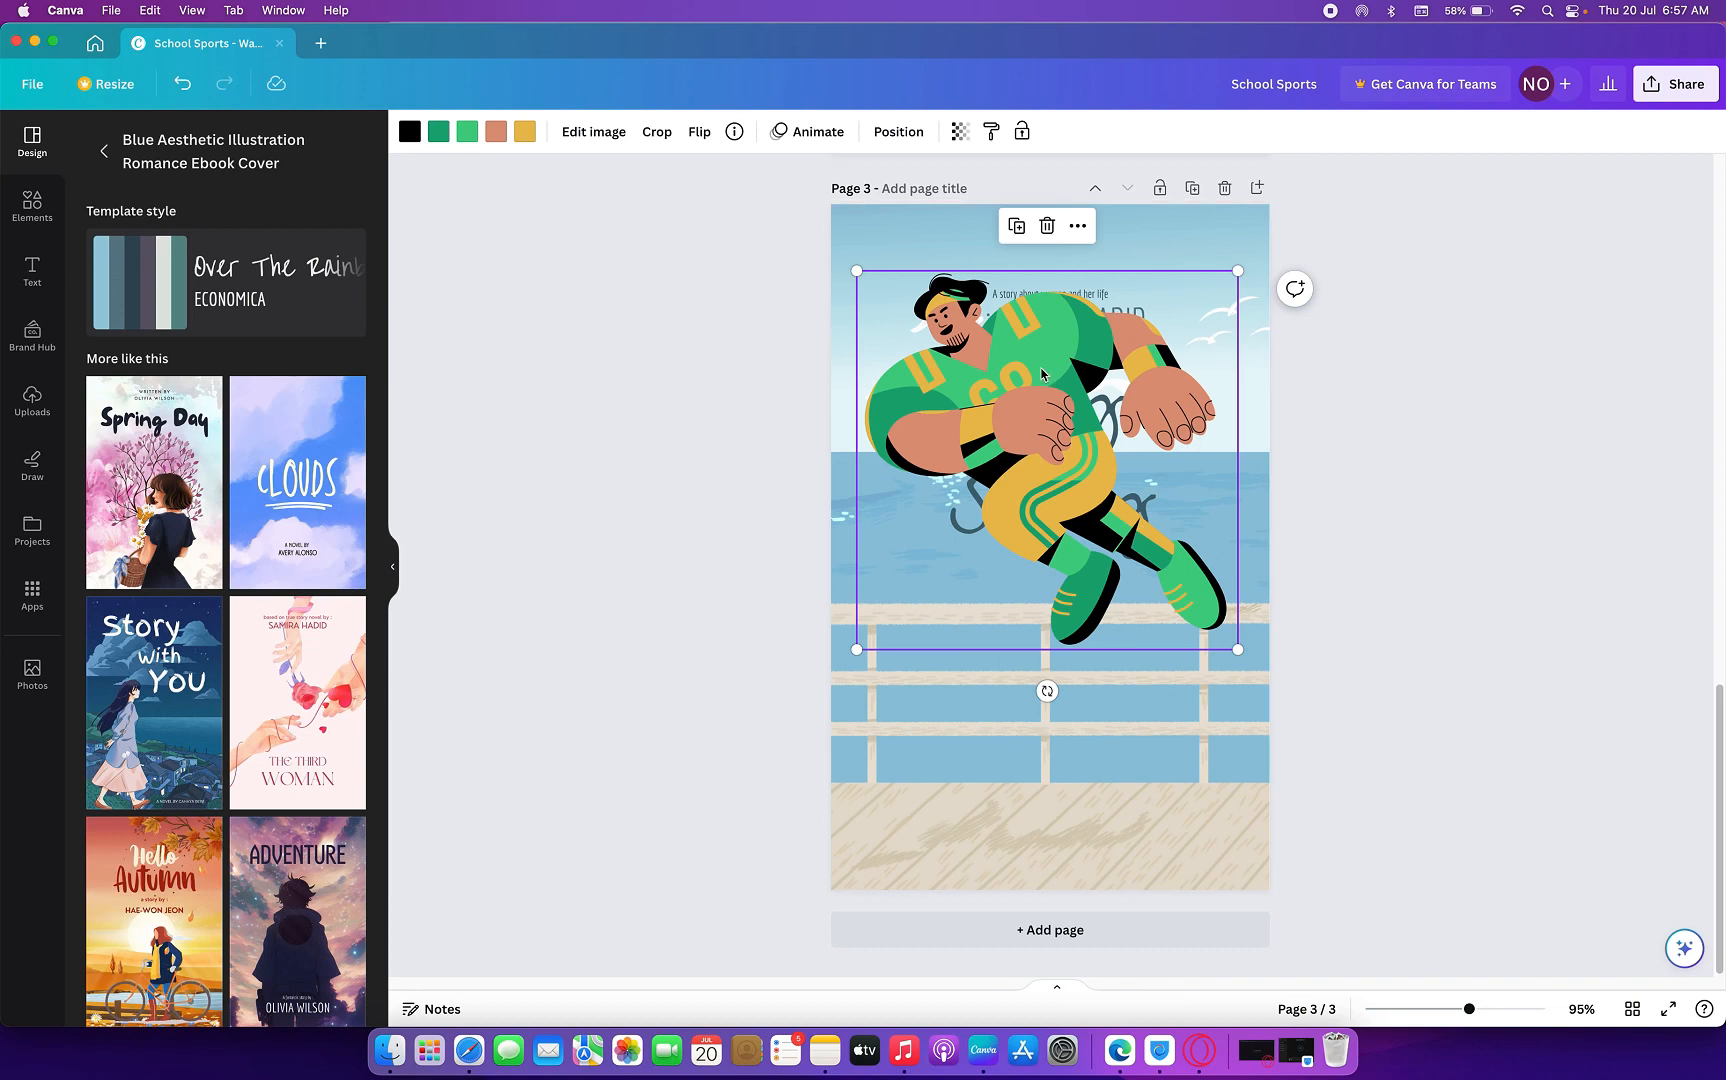
- Move the football player onto the boardwalk below the title and shrink him to fit inside the page
{"action": "left_click_drag", "start_coordinate": [1041, 374], "coordinate": [1017, 623]}
{"action": "left_click_drag", "start_coordinate": [830, 526], "coordinate": [897, 586]}
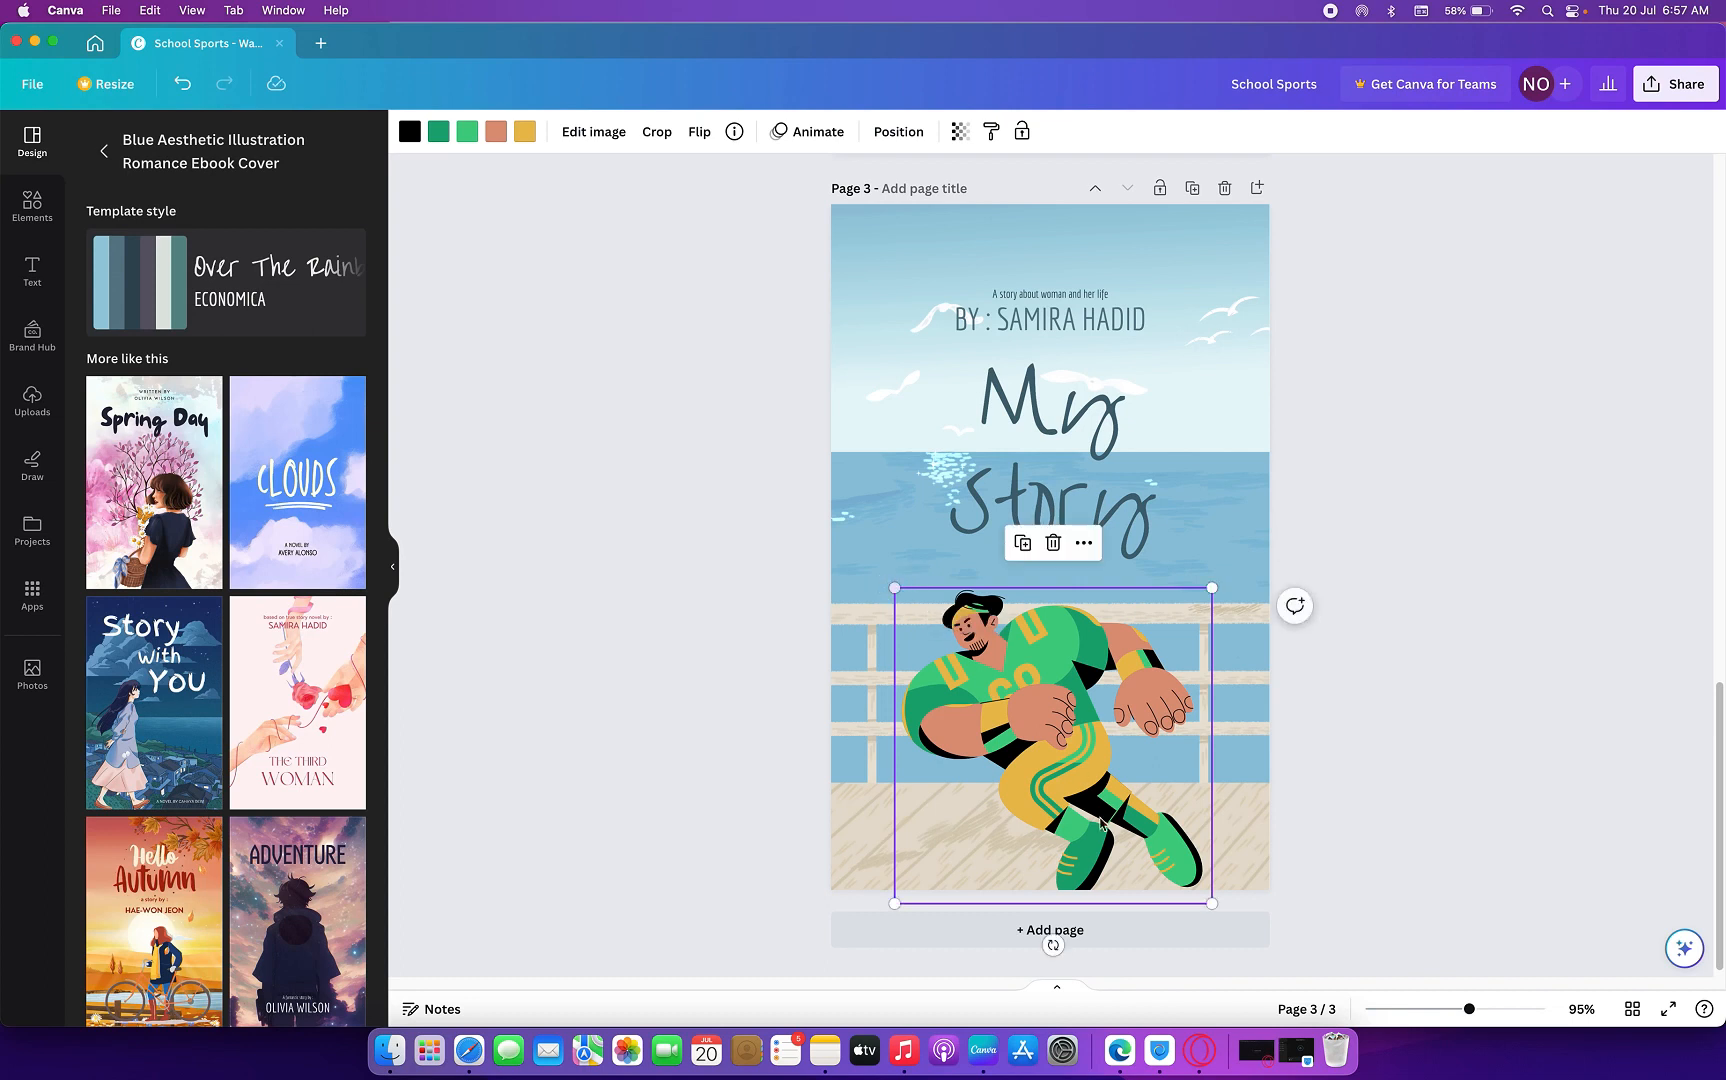
{"action": "left_click_drag", "start_coordinate": [1210, 903], "coordinate": [1188, 880]}
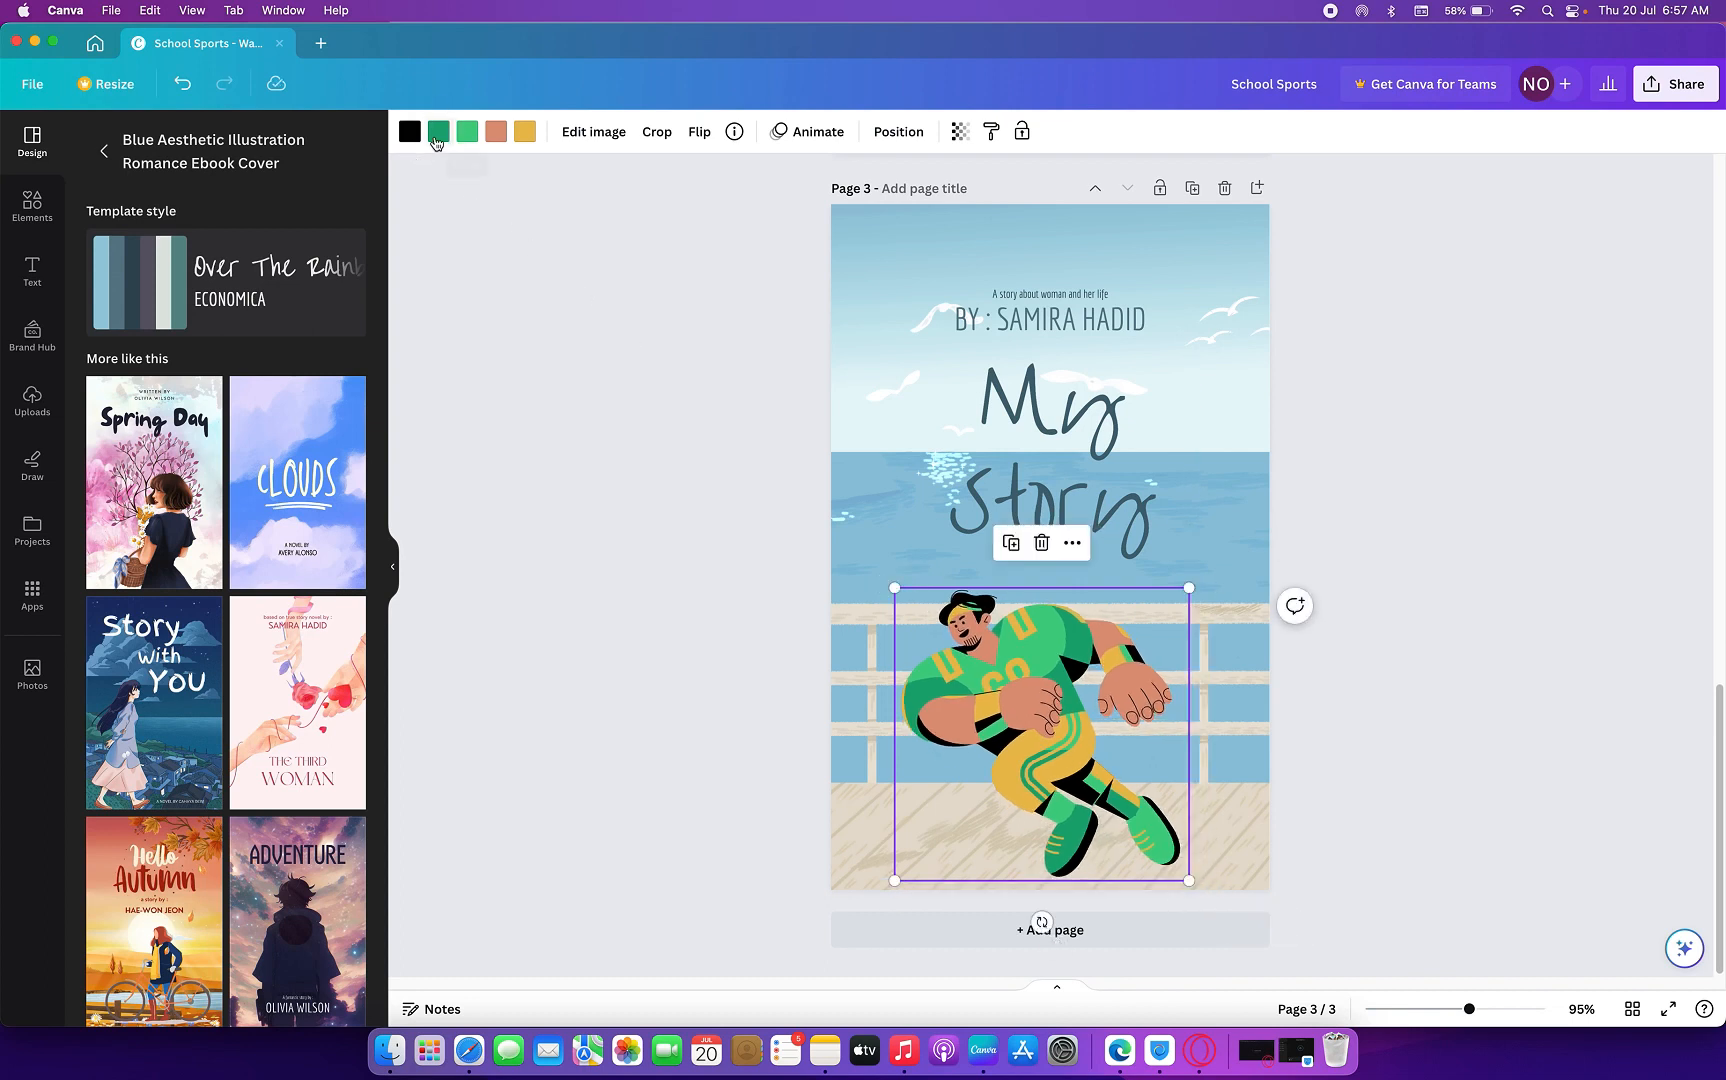
- Recolour the player's dark green uniform parts red and the light green parts a lighter red
{"action": "left_click", "coordinate": [436, 132]}
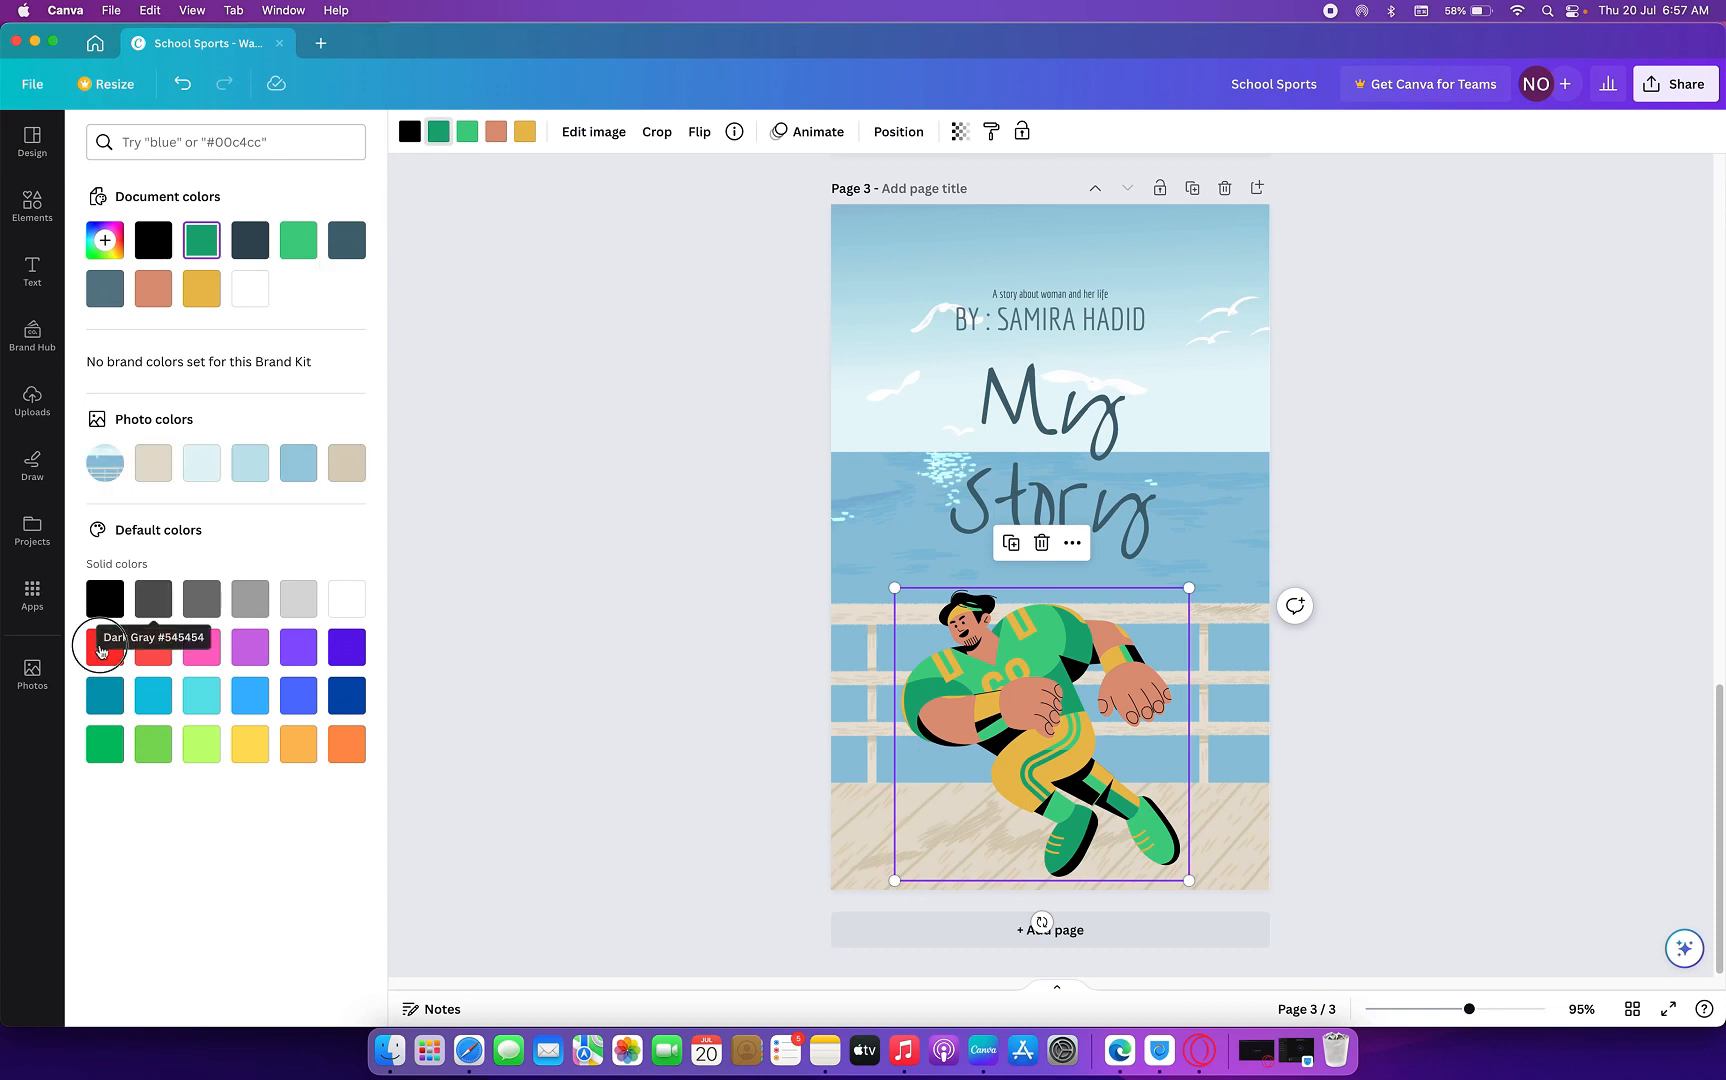
{"action": "left_click", "coordinate": [101, 654]}
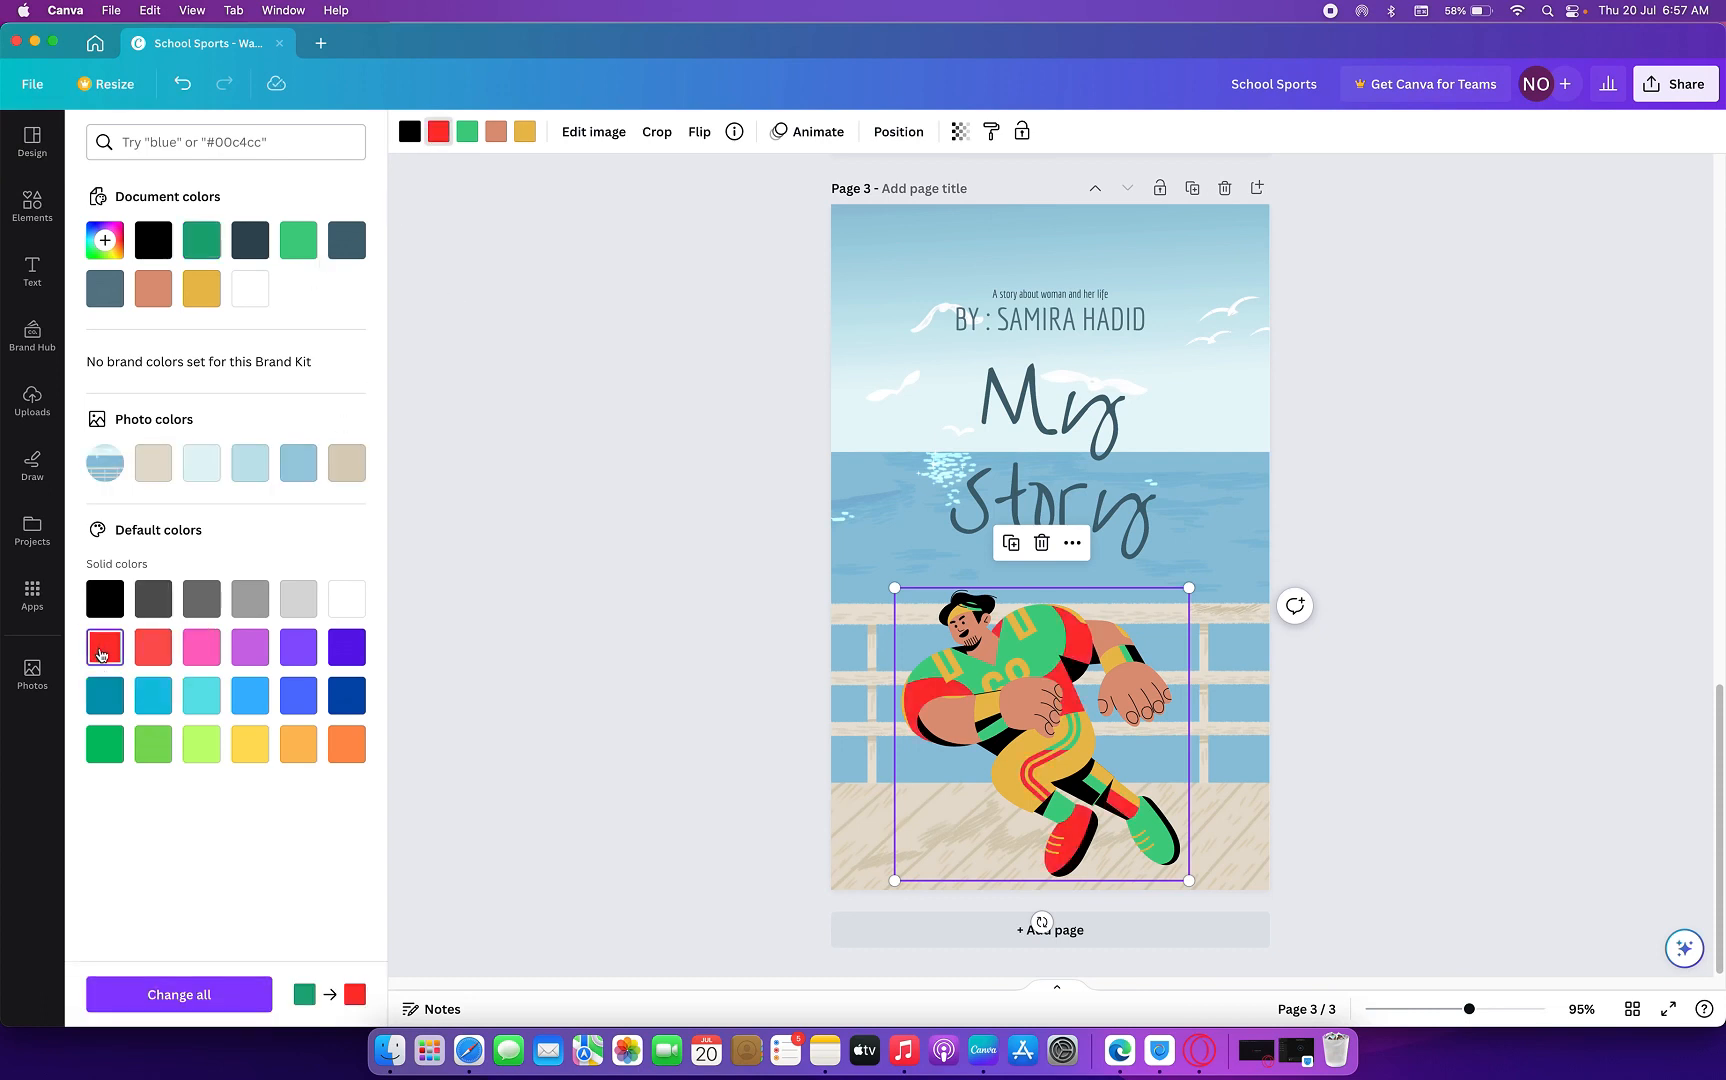
{"action": "left_click", "coordinate": [466, 133]}
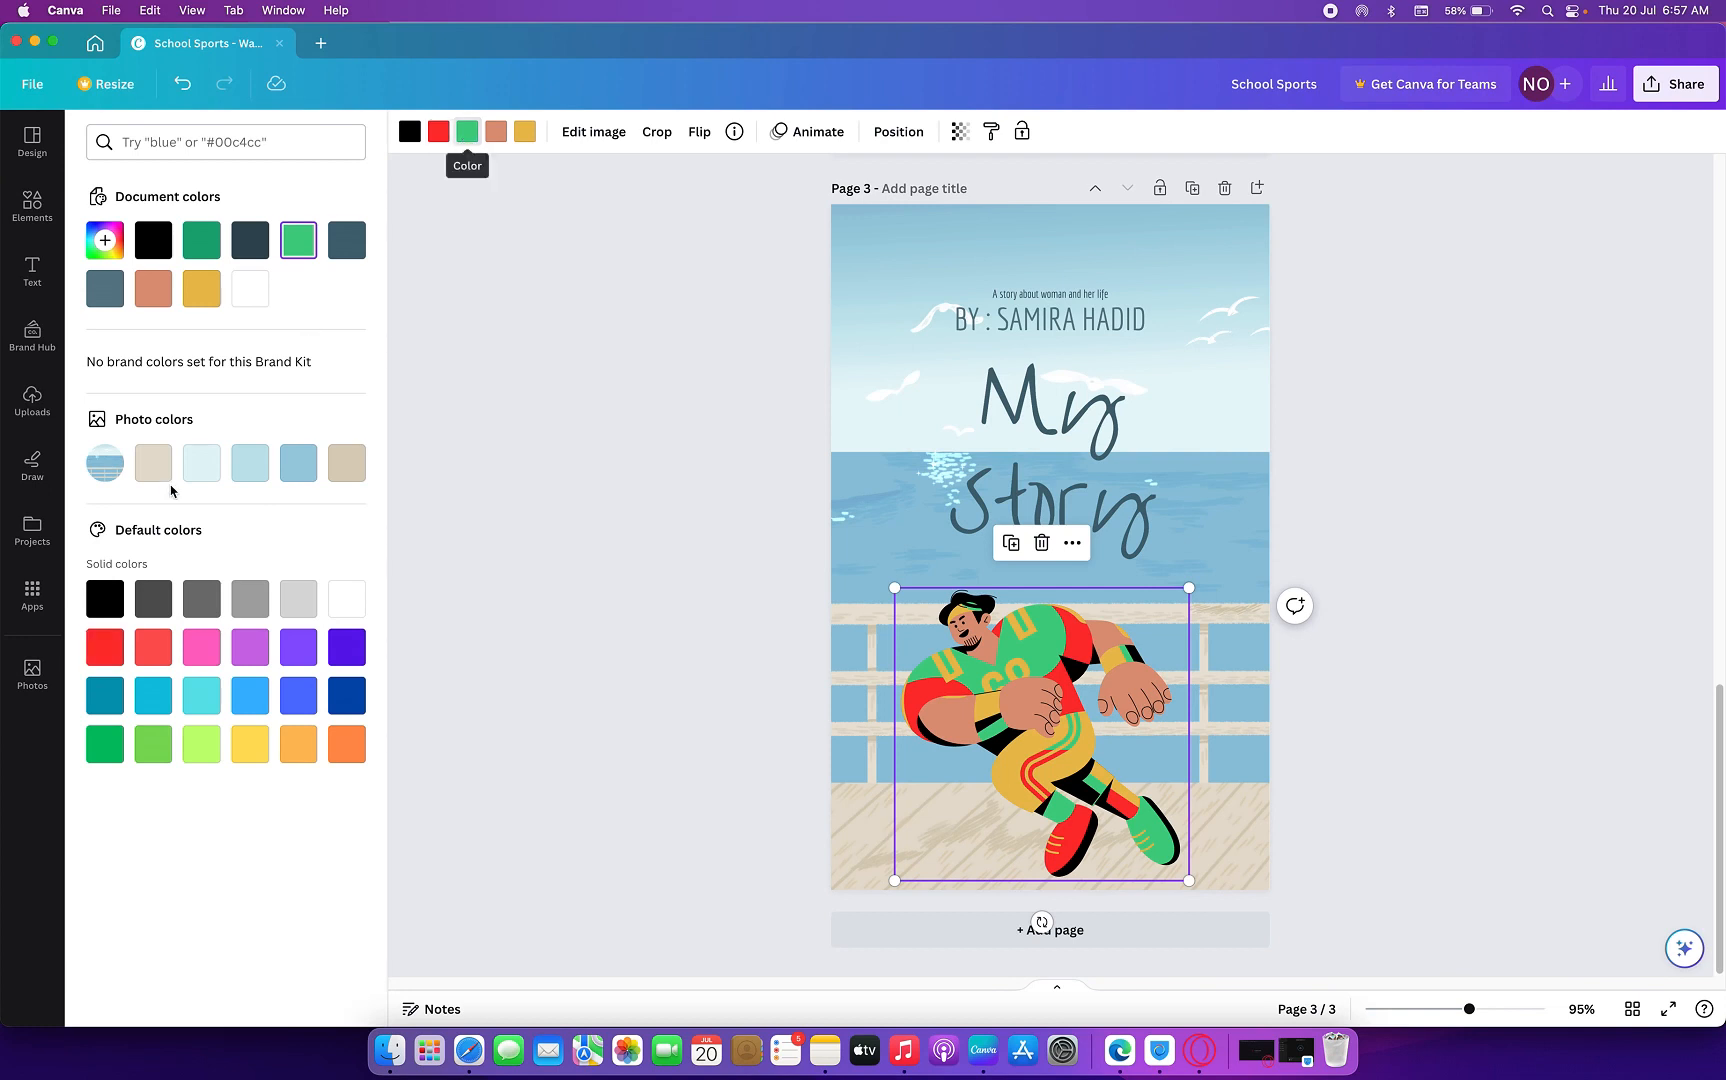
{"action": "left_click", "coordinate": [165, 651]}
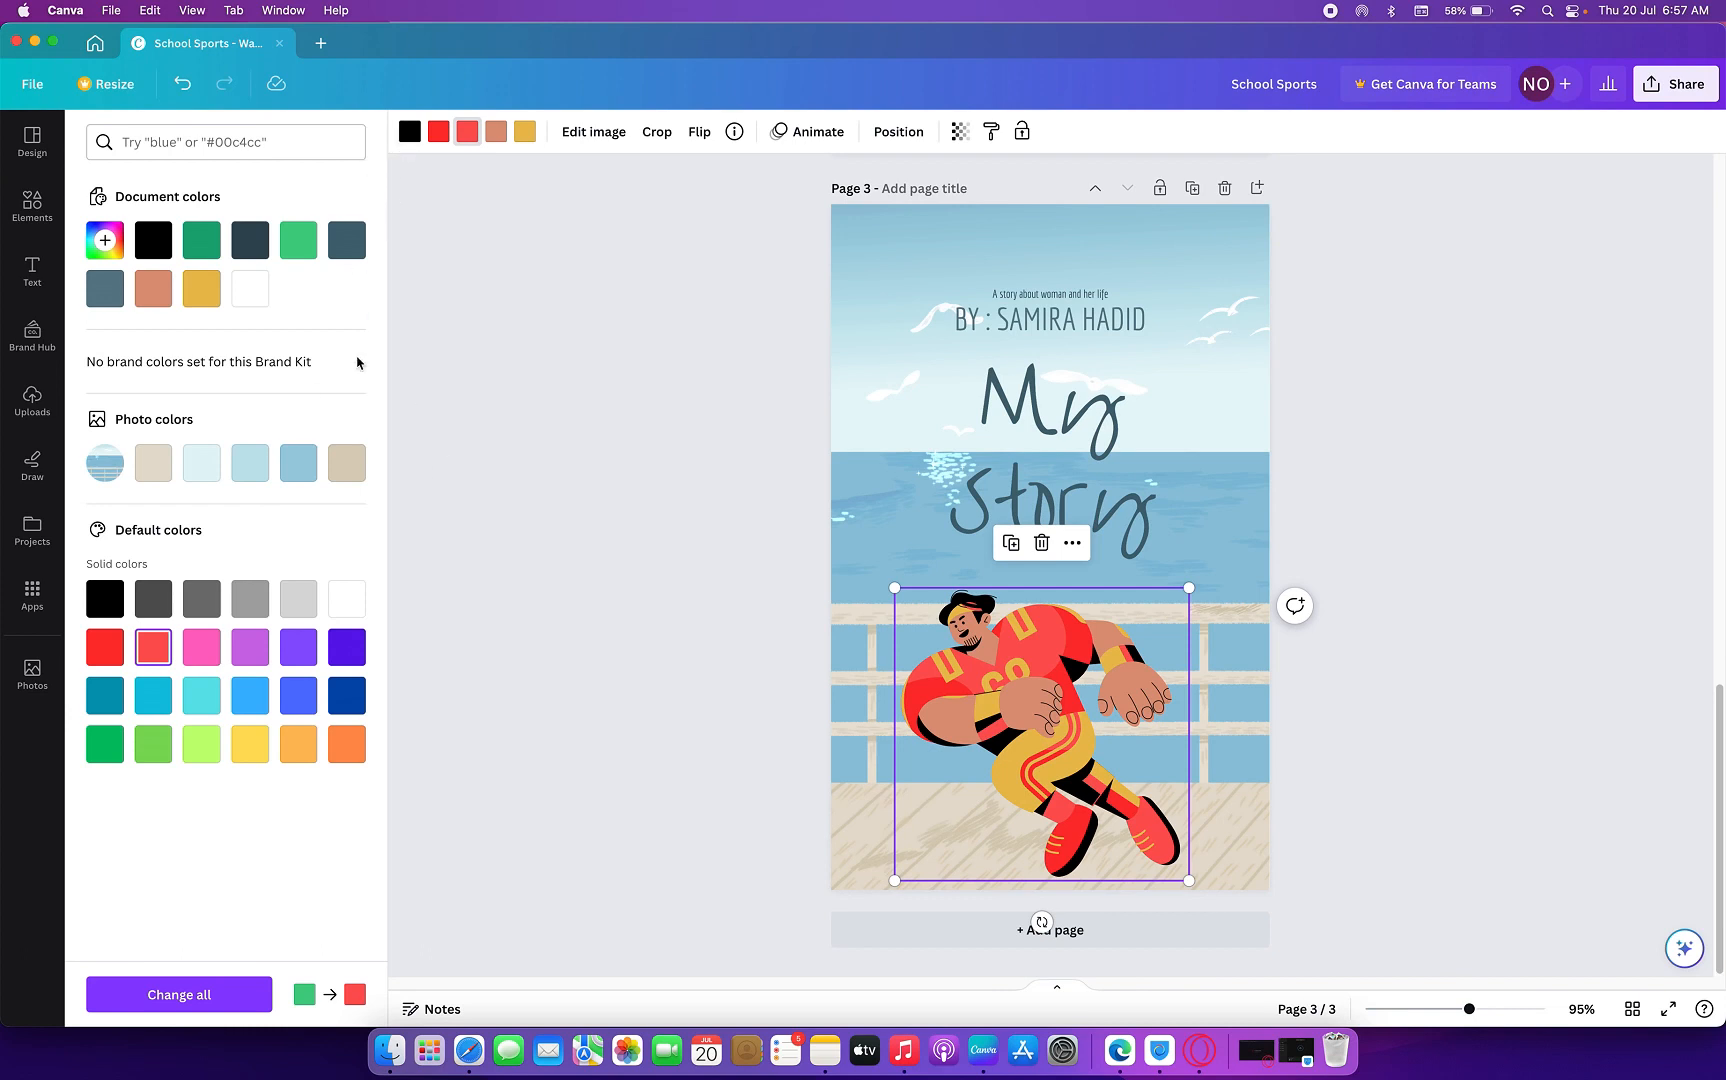
- Try two light blues from the photo colours on the player's uniform, then undo both colour changes
{"action": "left_click", "coordinate": [438, 132]}
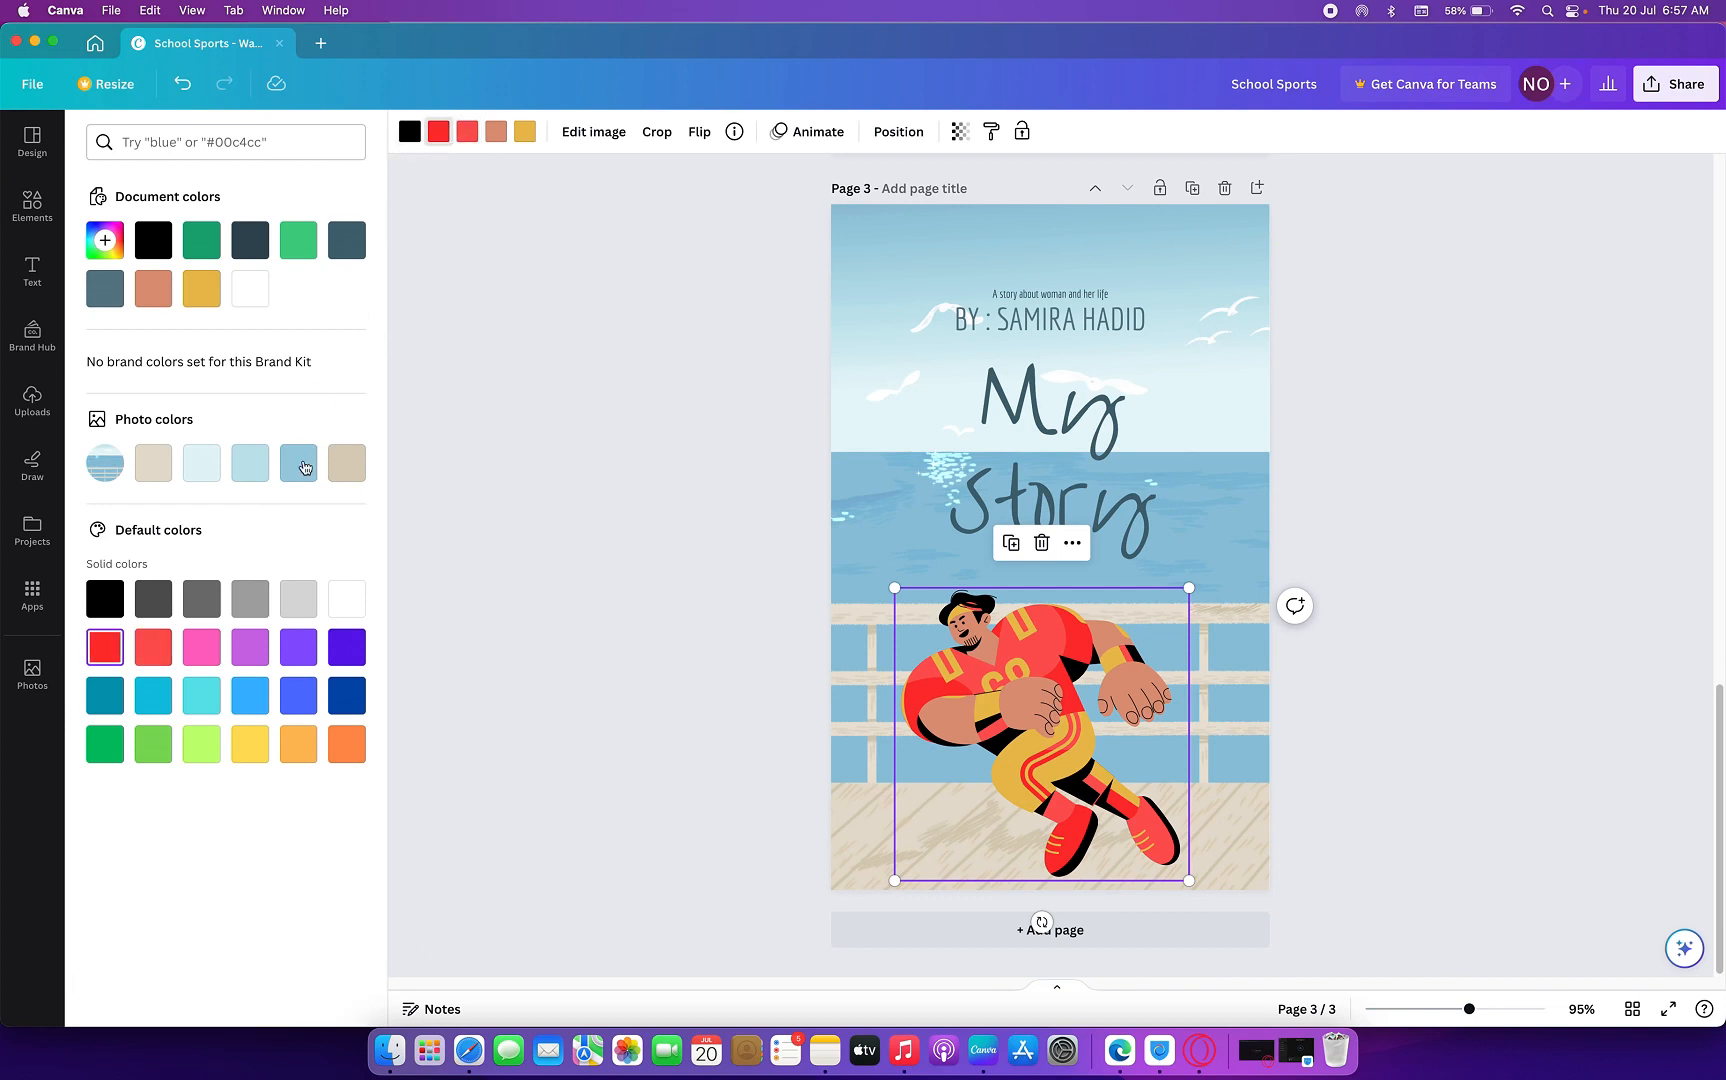
{"action": "left_click", "coordinate": [299, 463]}
{"action": "left_click", "coordinate": [467, 133]}
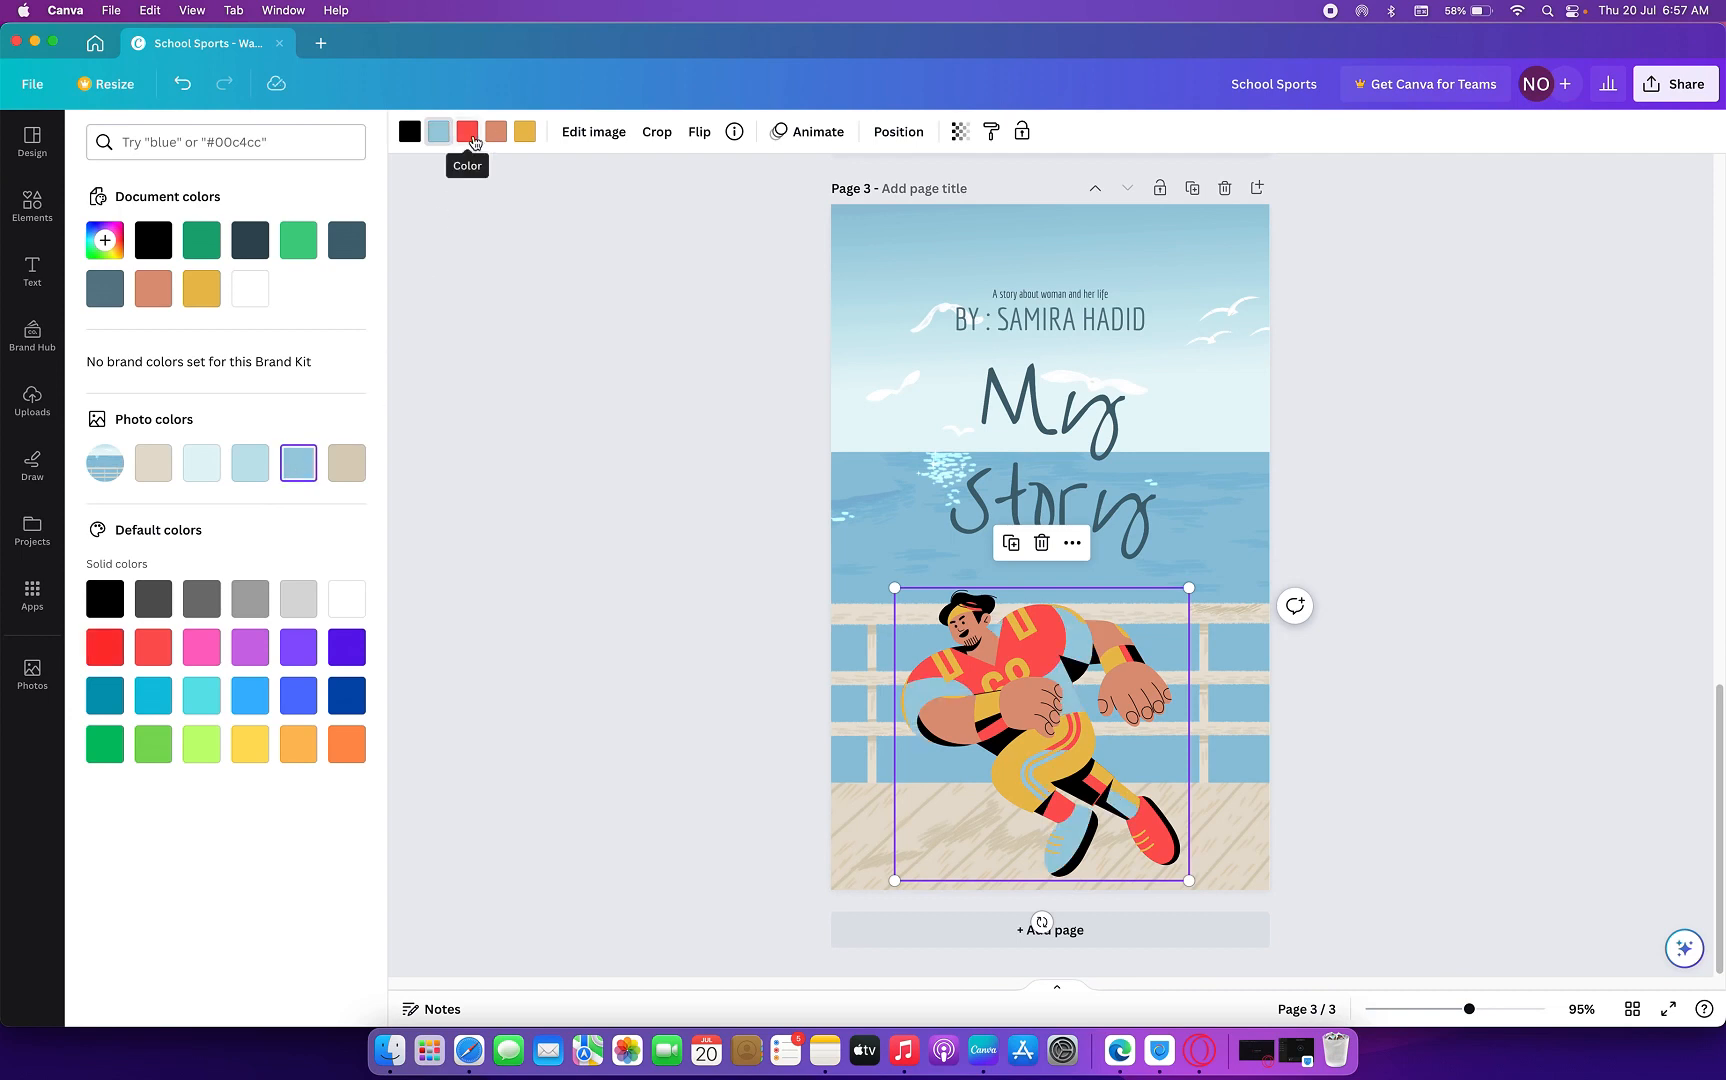
{"action": "left_click", "coordinate": [252, 462]}
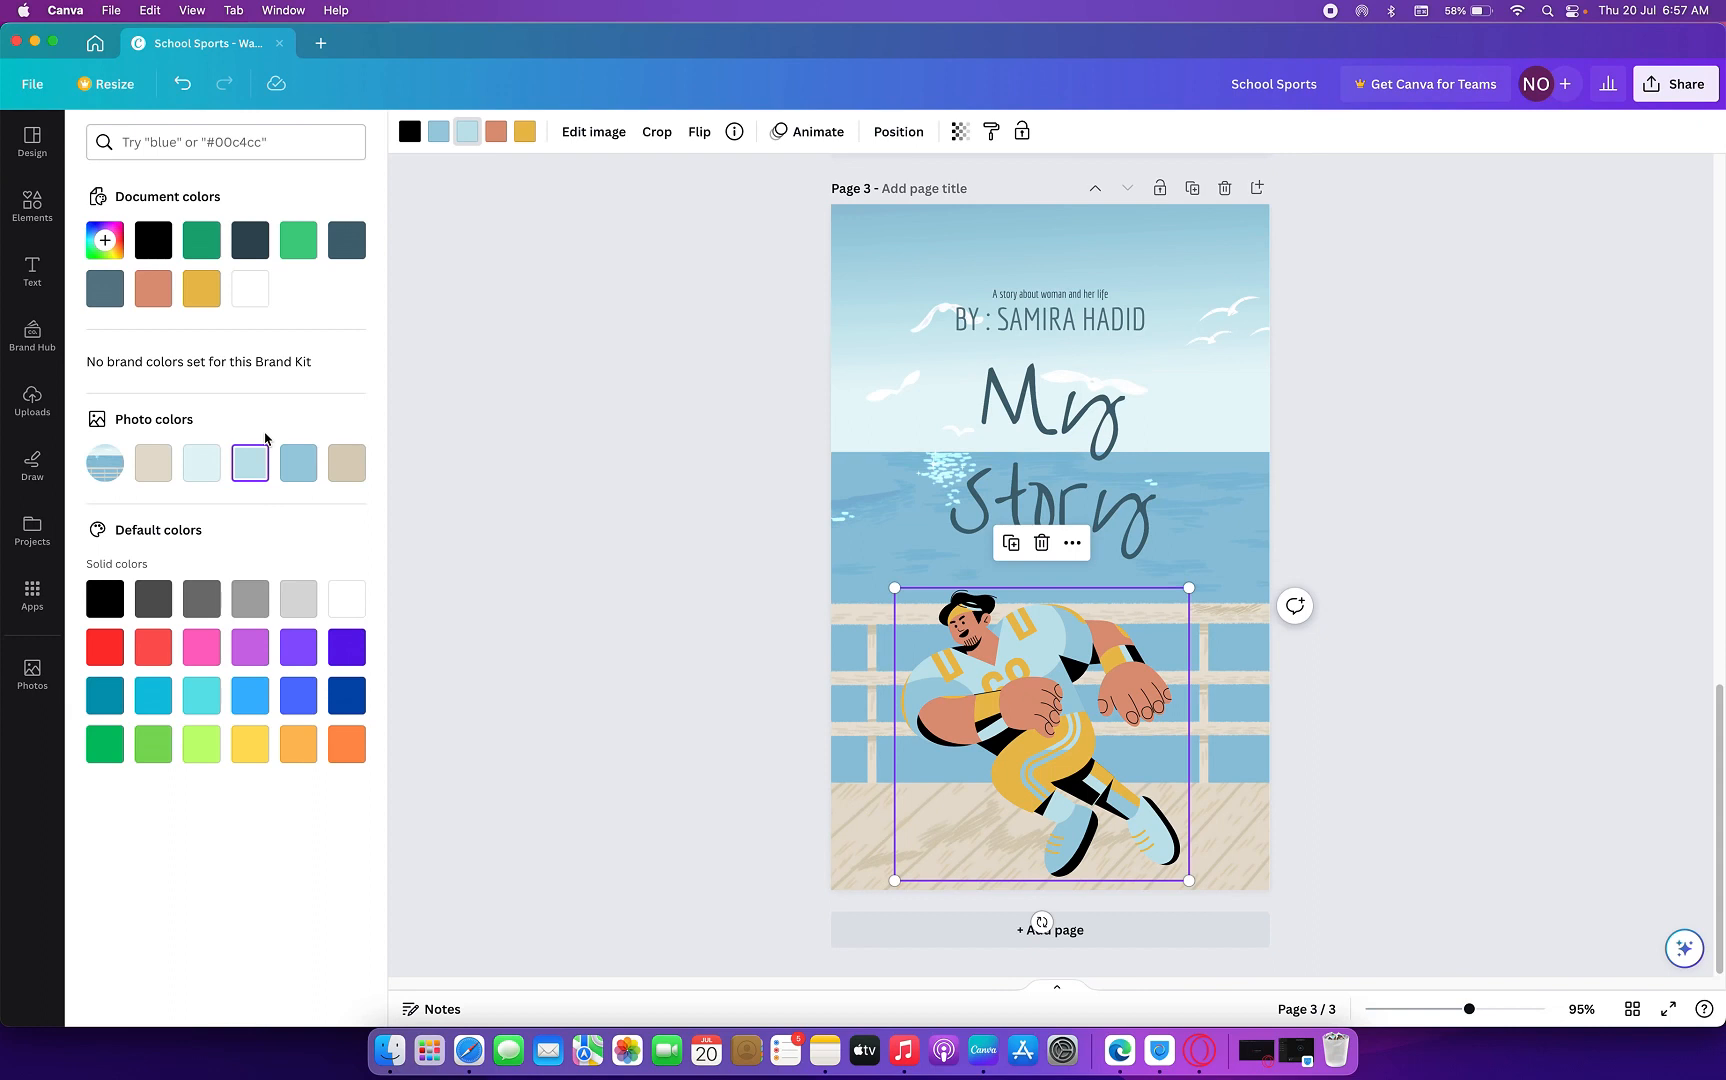
{"action": "left_click", "coordinate": [184, 84]}
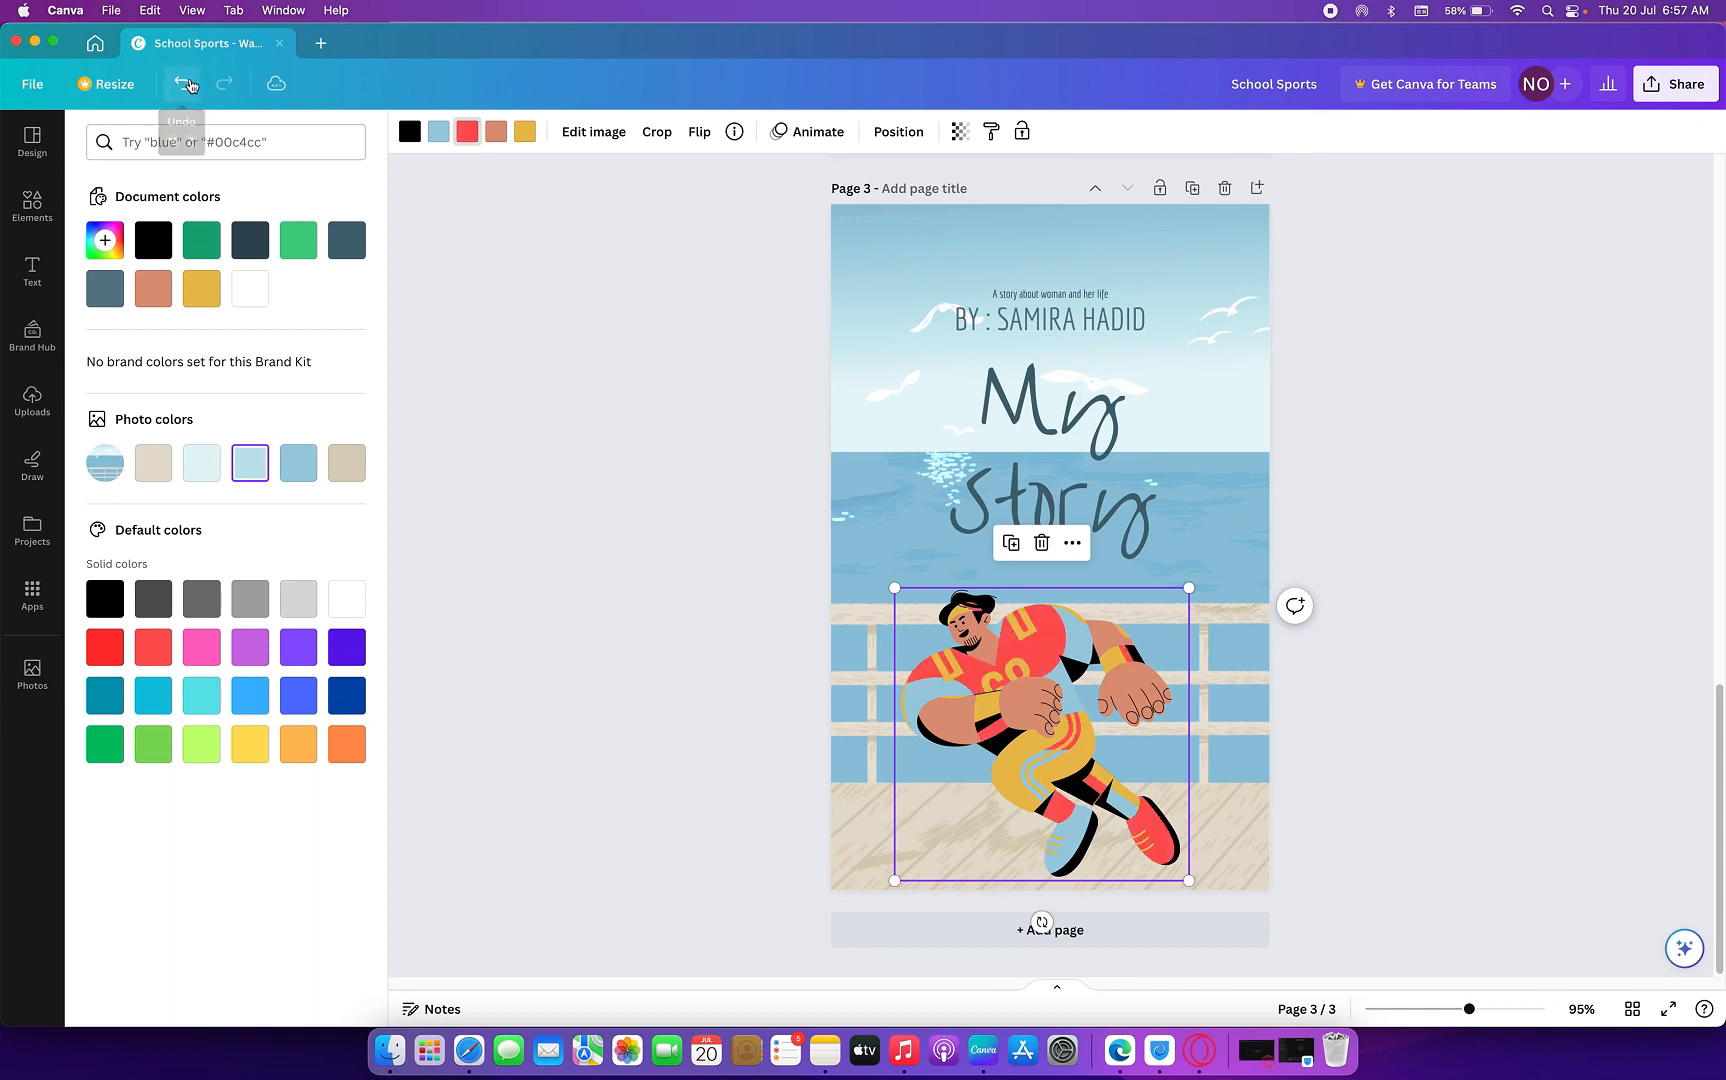
{"action": "left_click", "coordinate": [184, 84]}
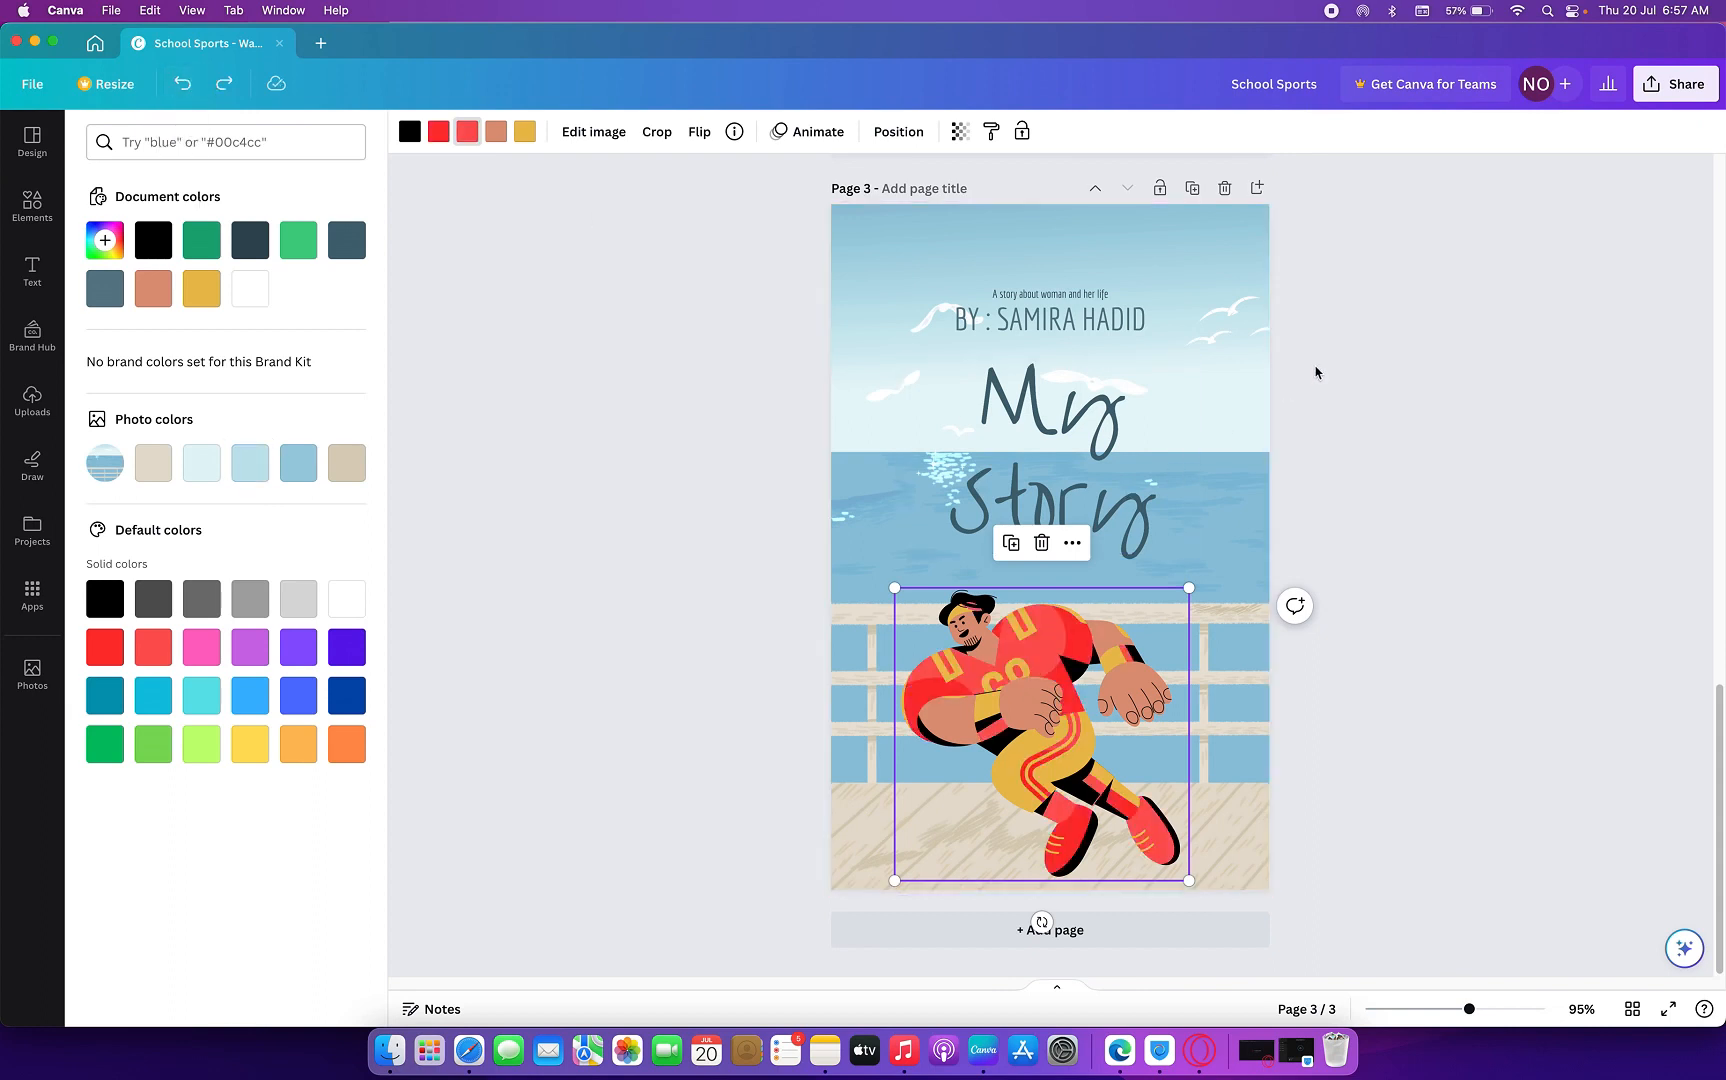
- Try moving the "My Story" title up over the author line, then undo the move and deselect it
{"action": "left_click", "coordinate": [1210, 325]}
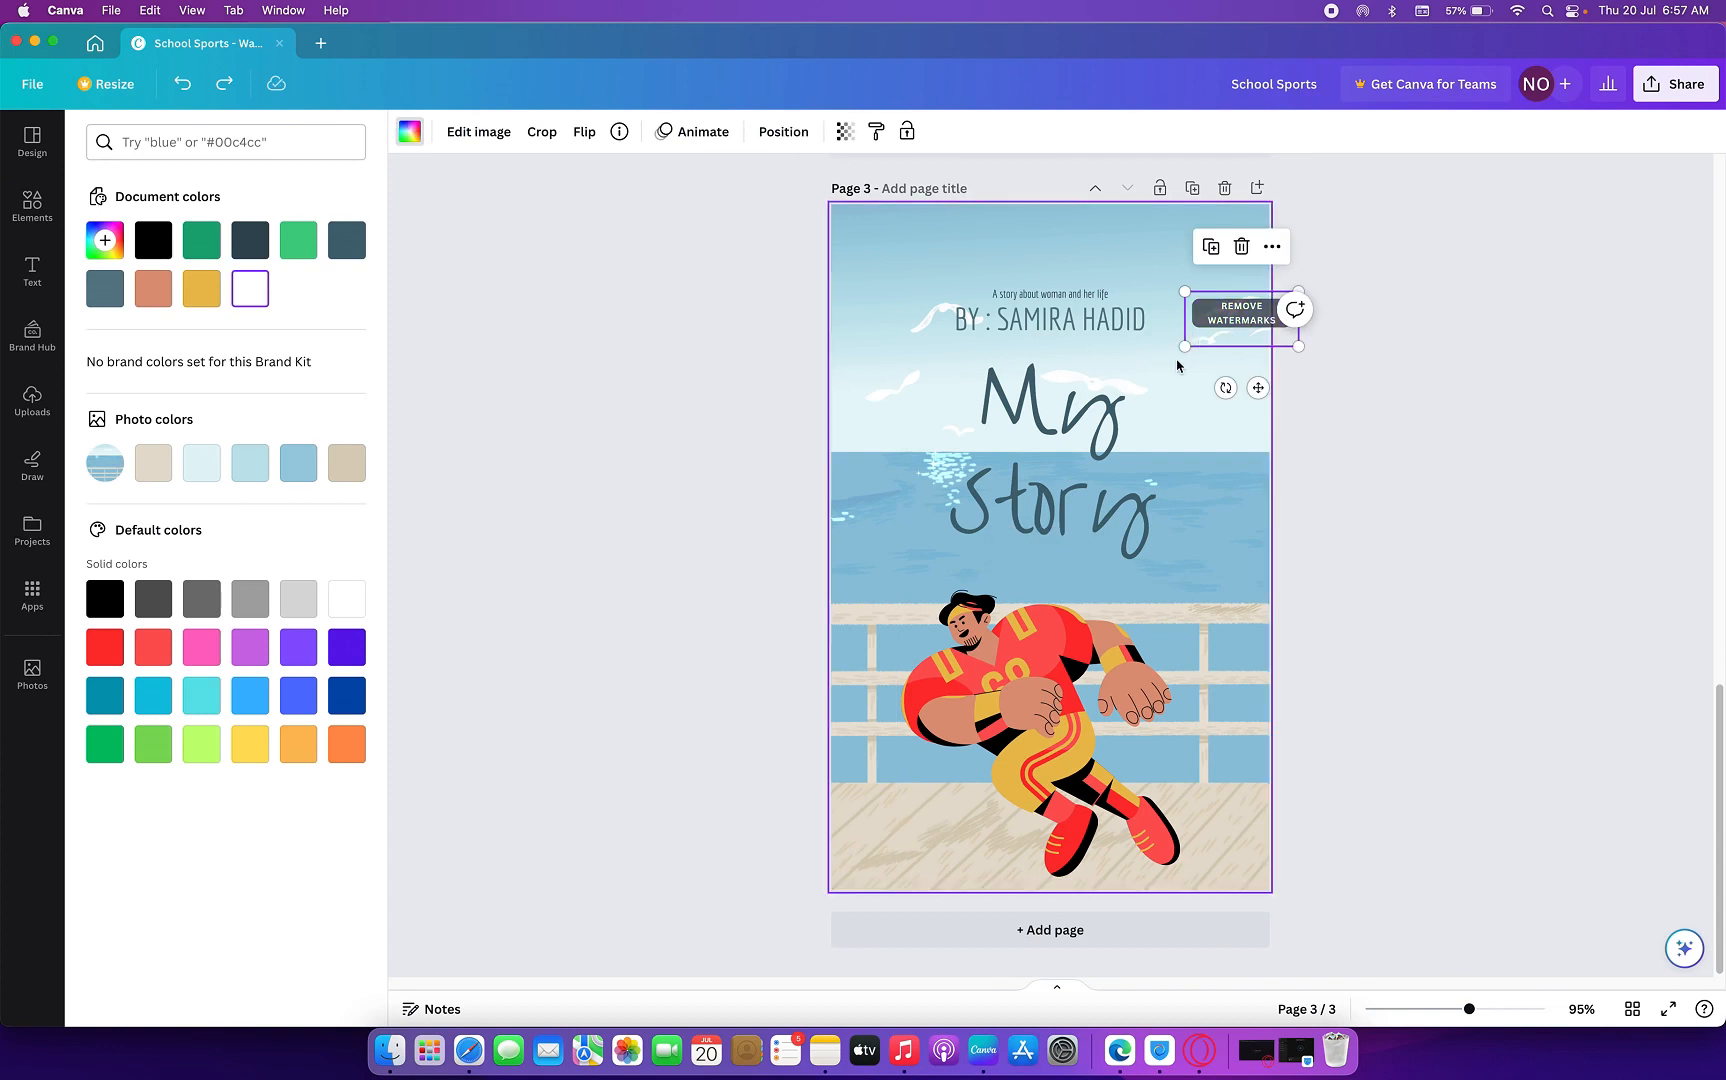
{"action": "left_click", "coordinate": [926, 325]}
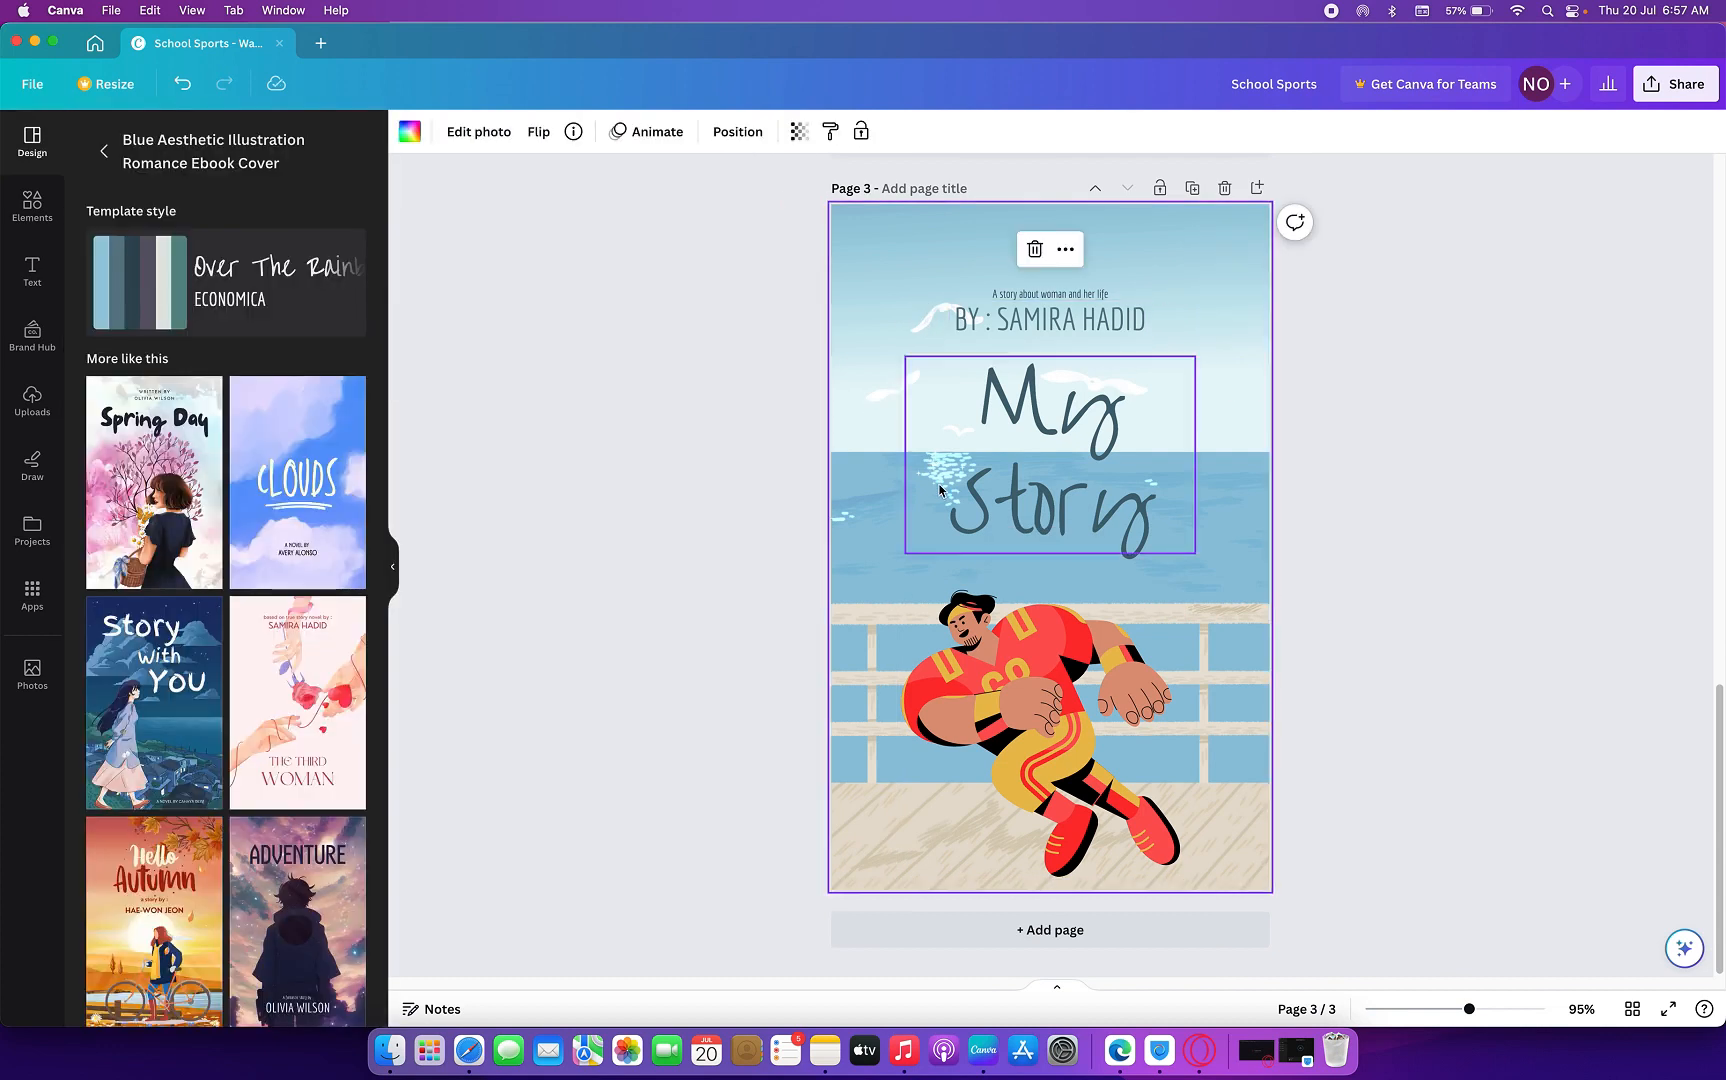
{"action": "left_click_drag", "start_coordinate": [936, 467], "coordinate": [885, 393]}
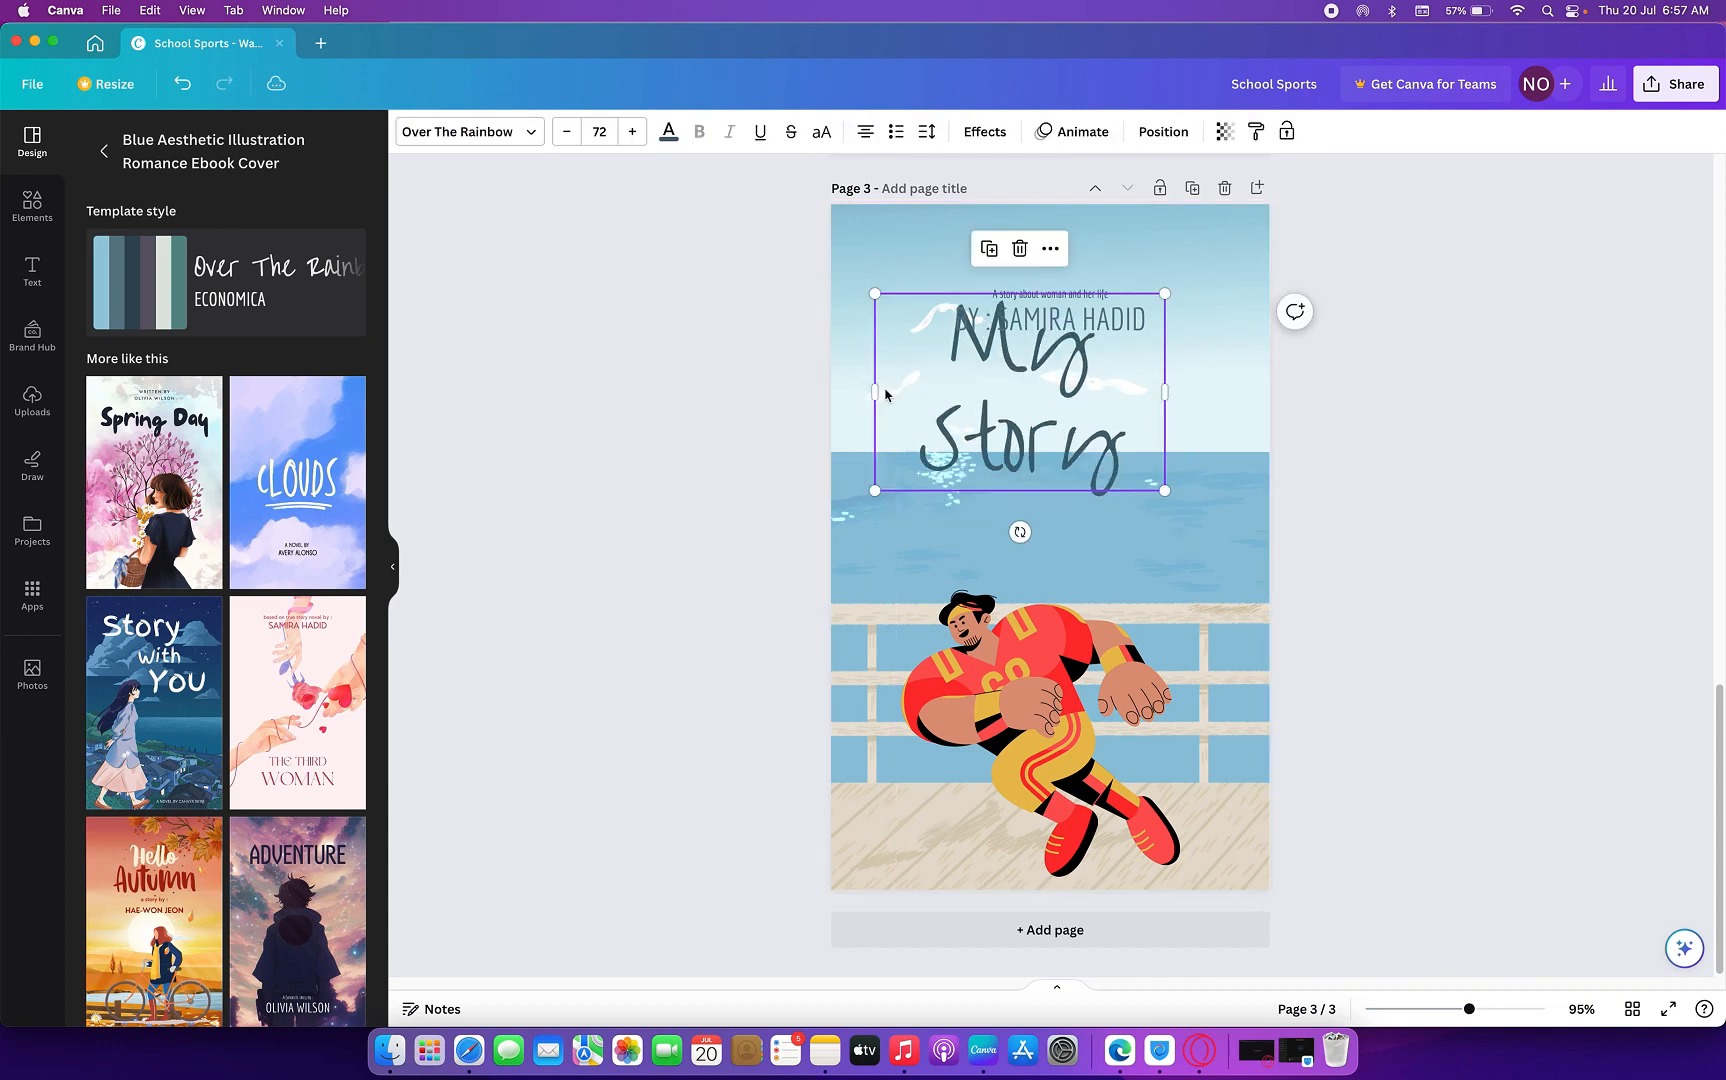
{"action": "key", "text": "super+z"}
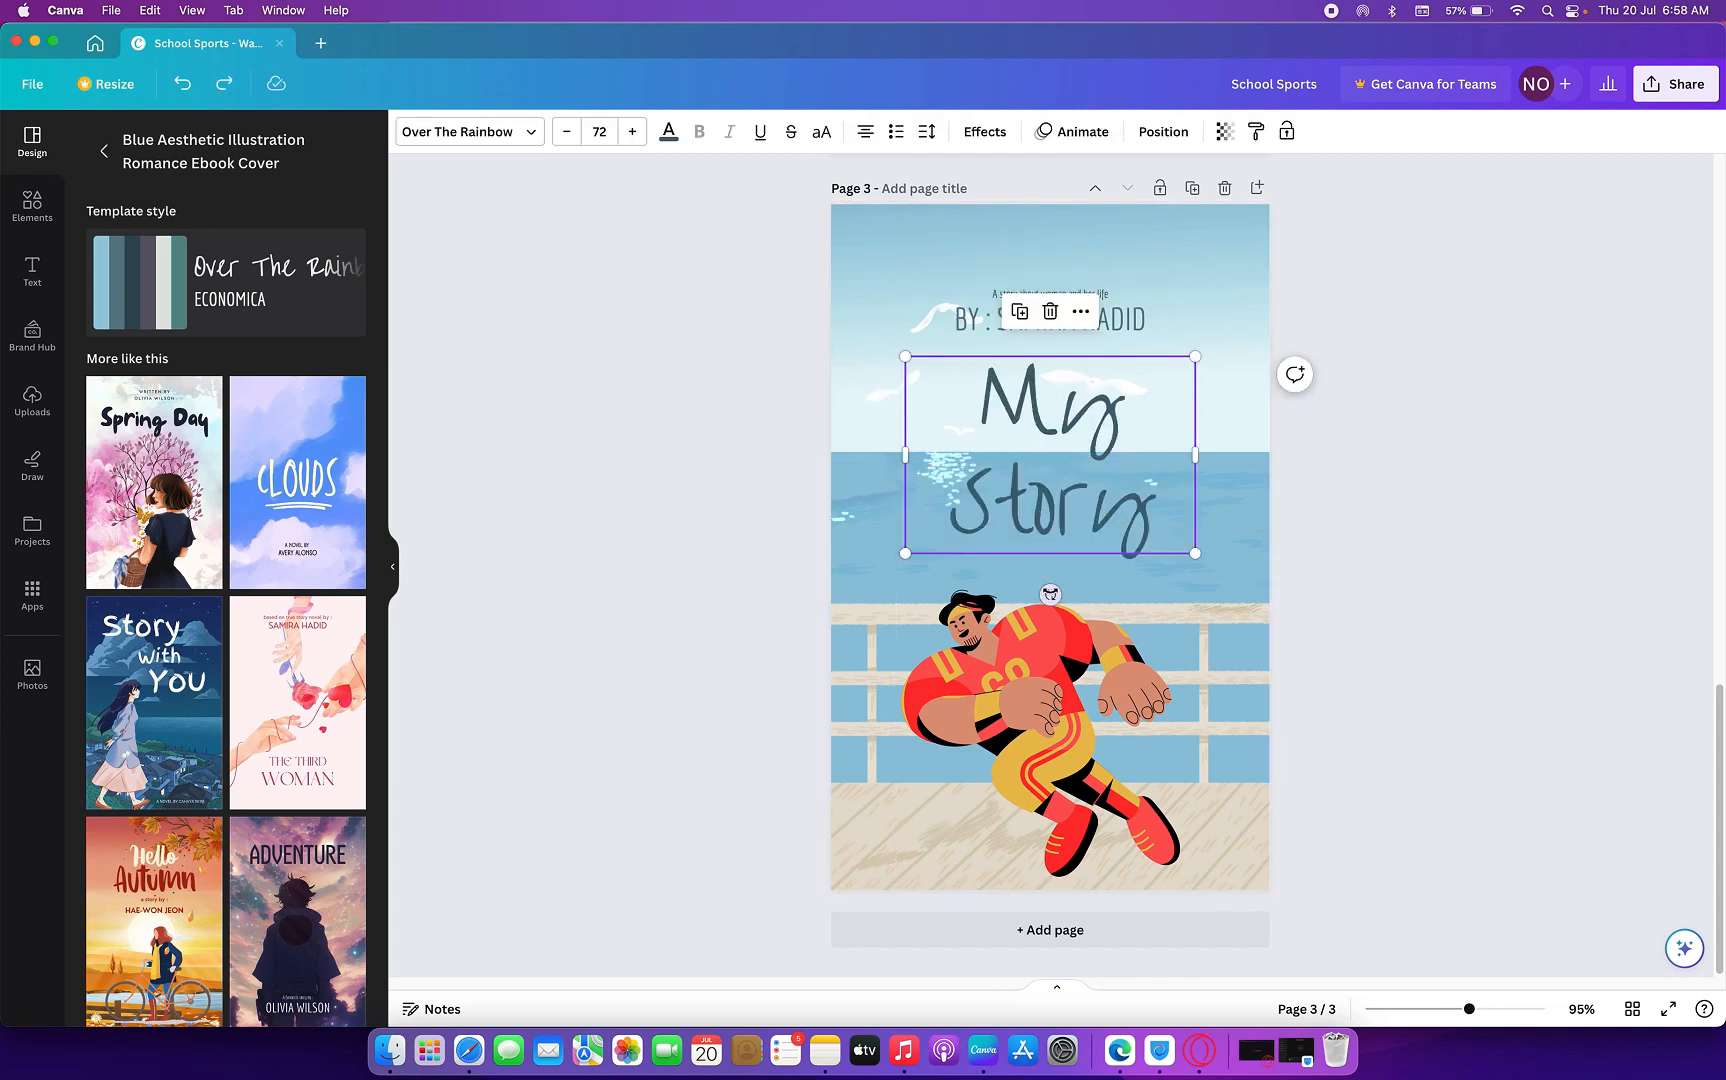
{"action": "left_click", "coordinate": [1477, 496]}
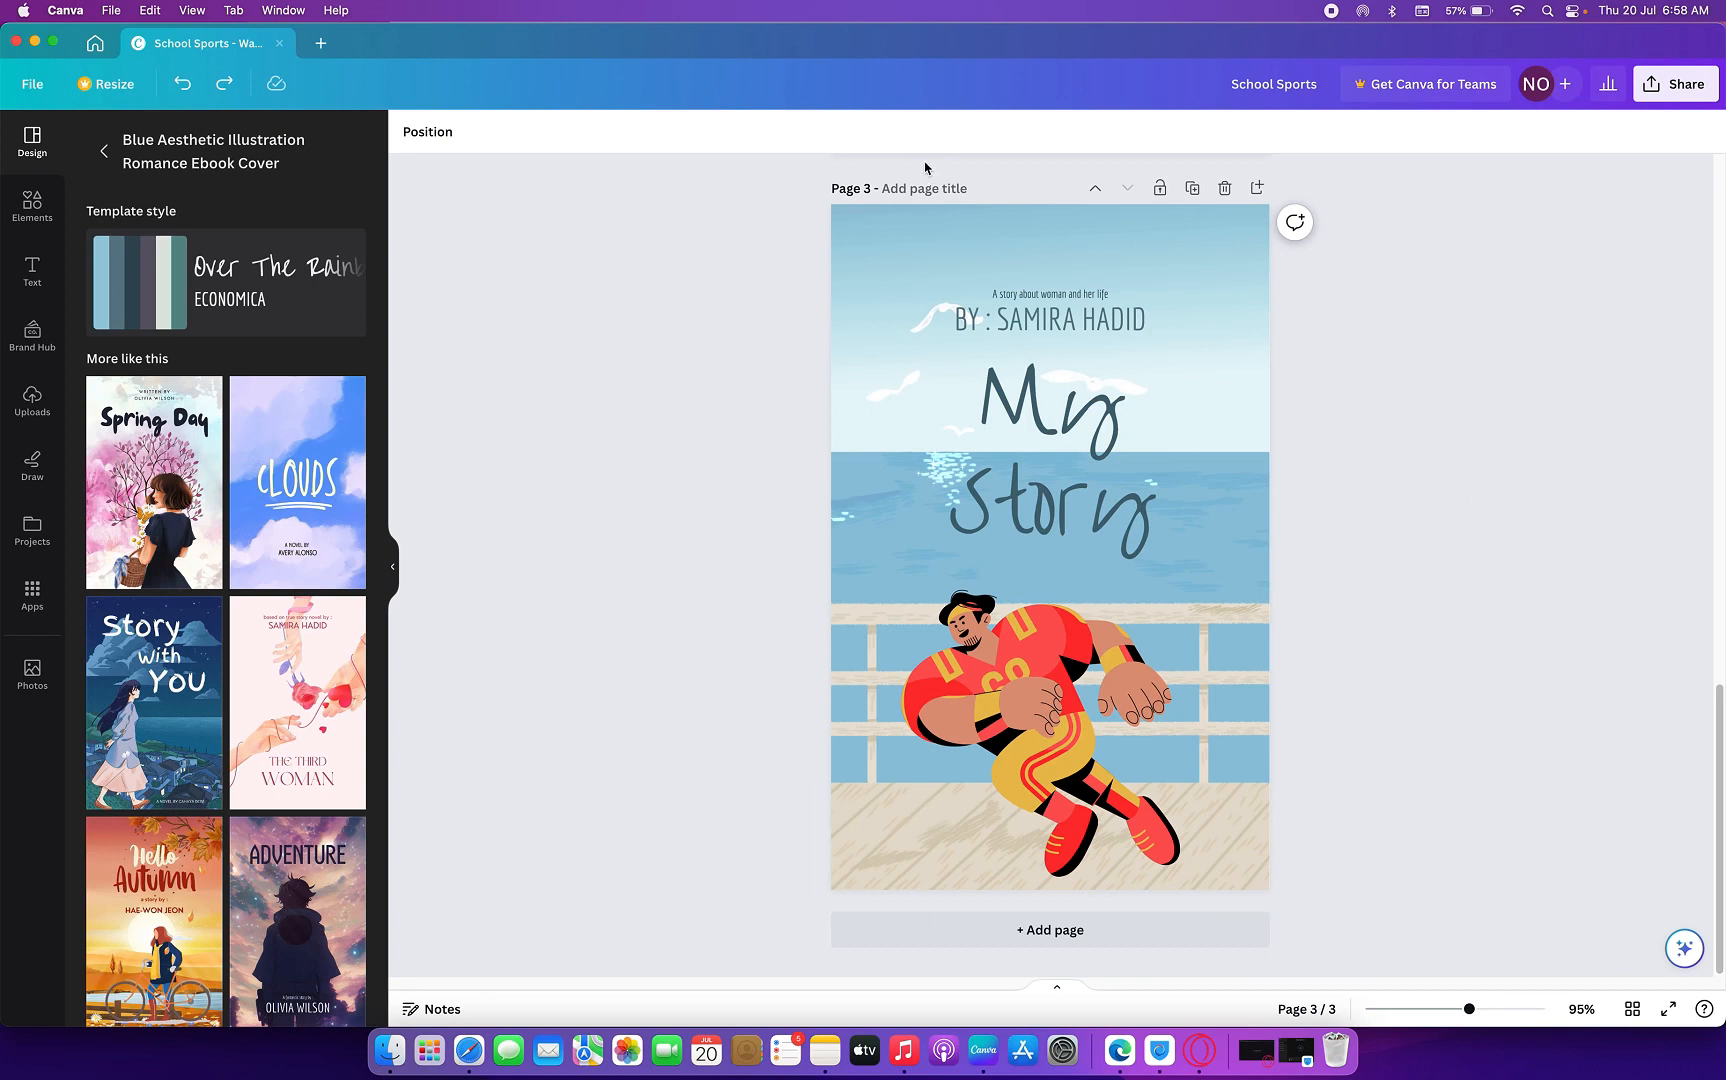
- From the home page, import the PNG cover template from the PAPERBACK_5.000x8.000 folder in Downloads
{"action": "left_click", "coordinate": [321, 45]}
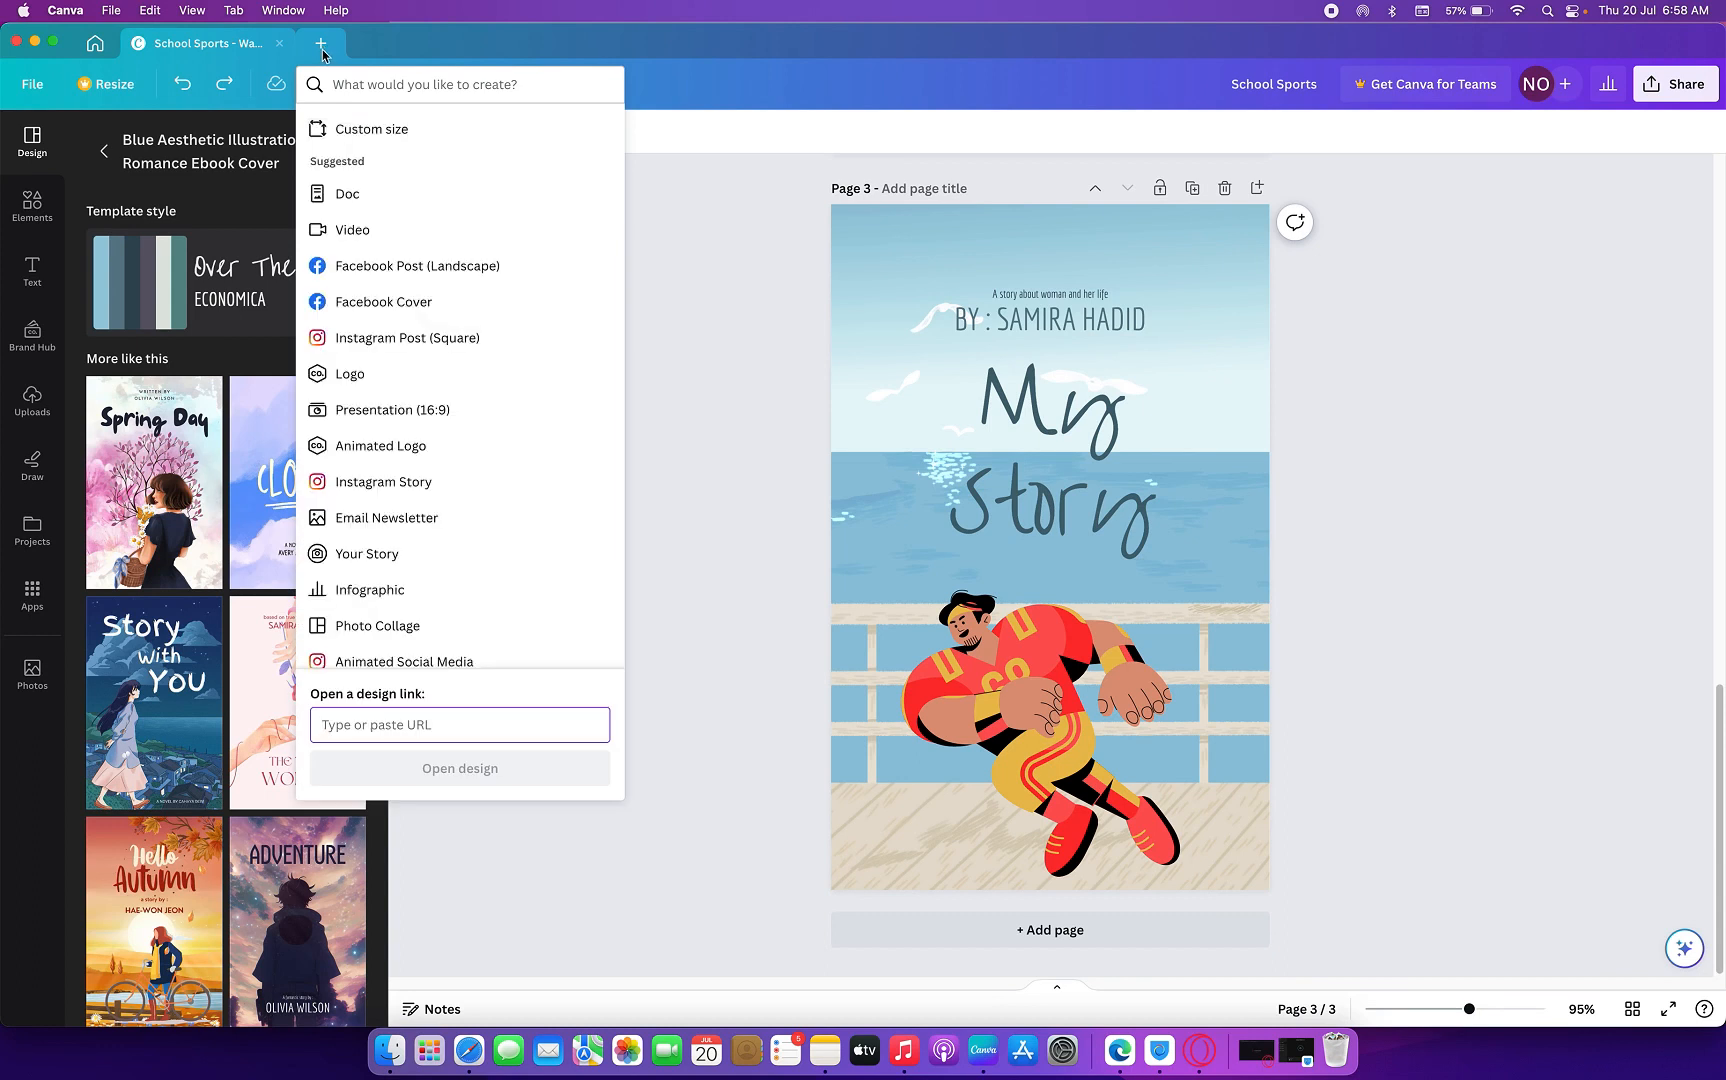
{"action": "left_click", "coordinate": [90, 48]}
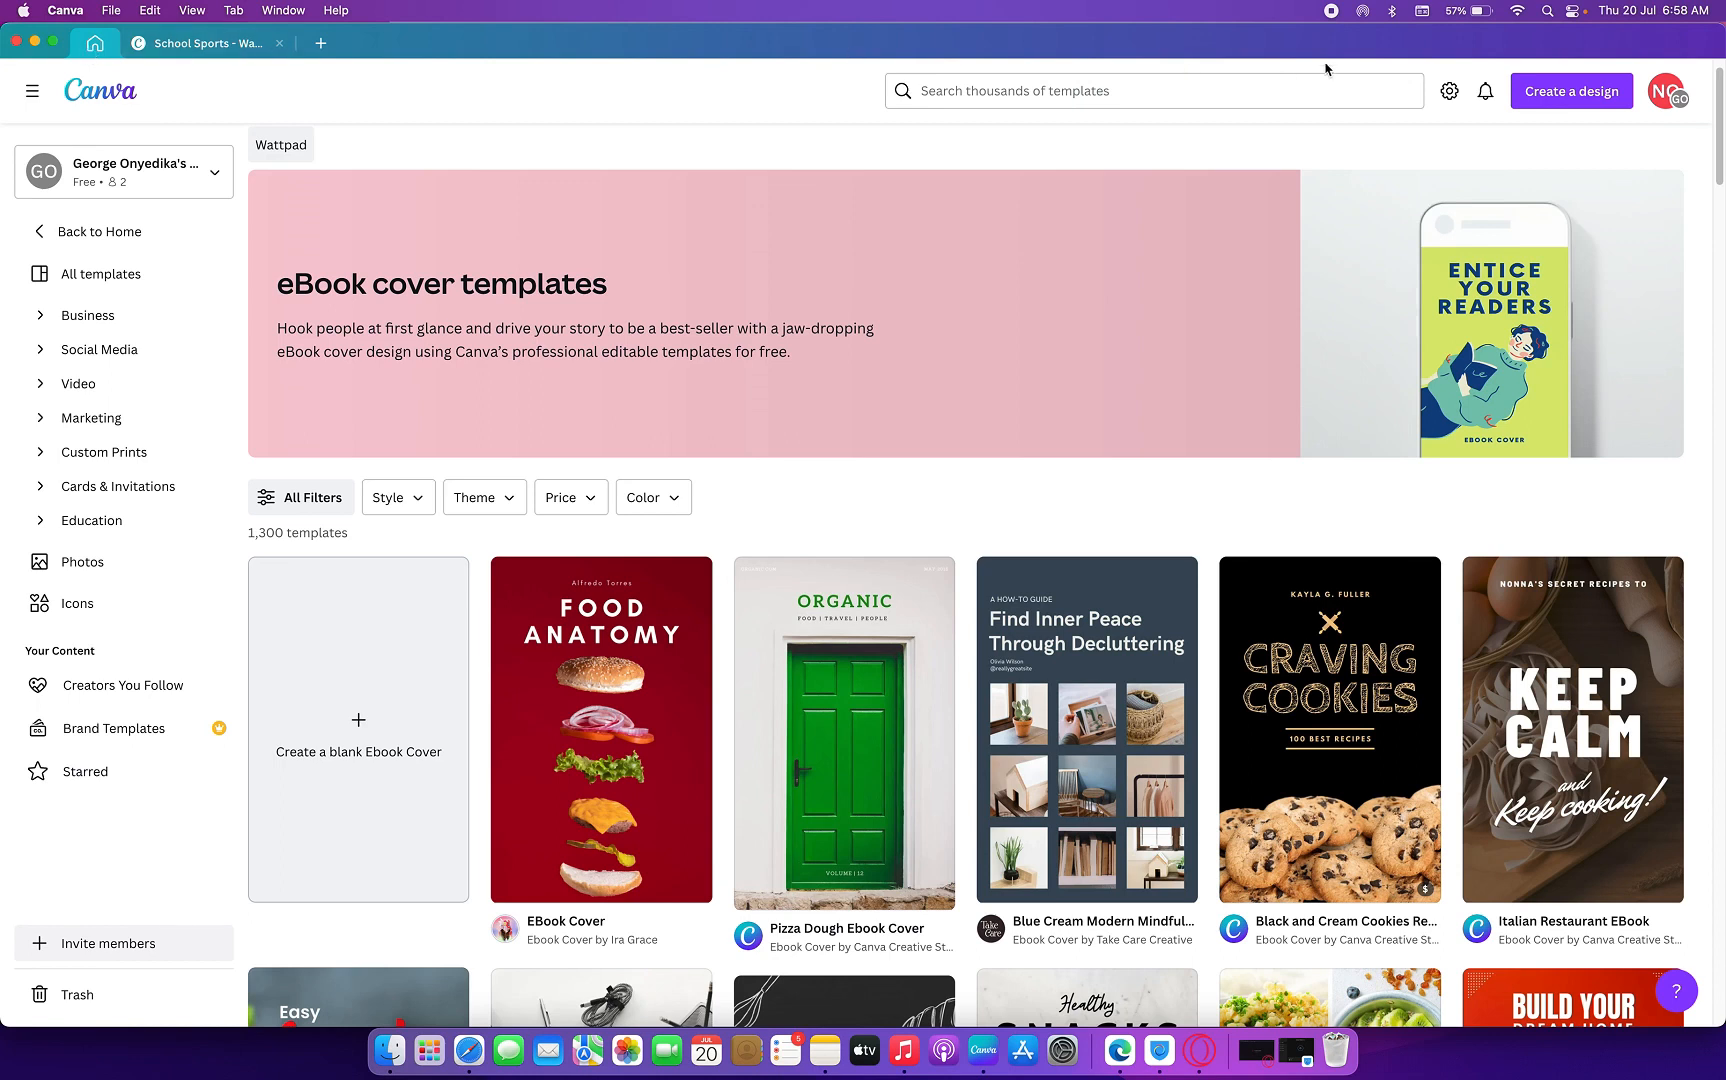
{"action": "left_click", "coordinate": [1555, 93]}
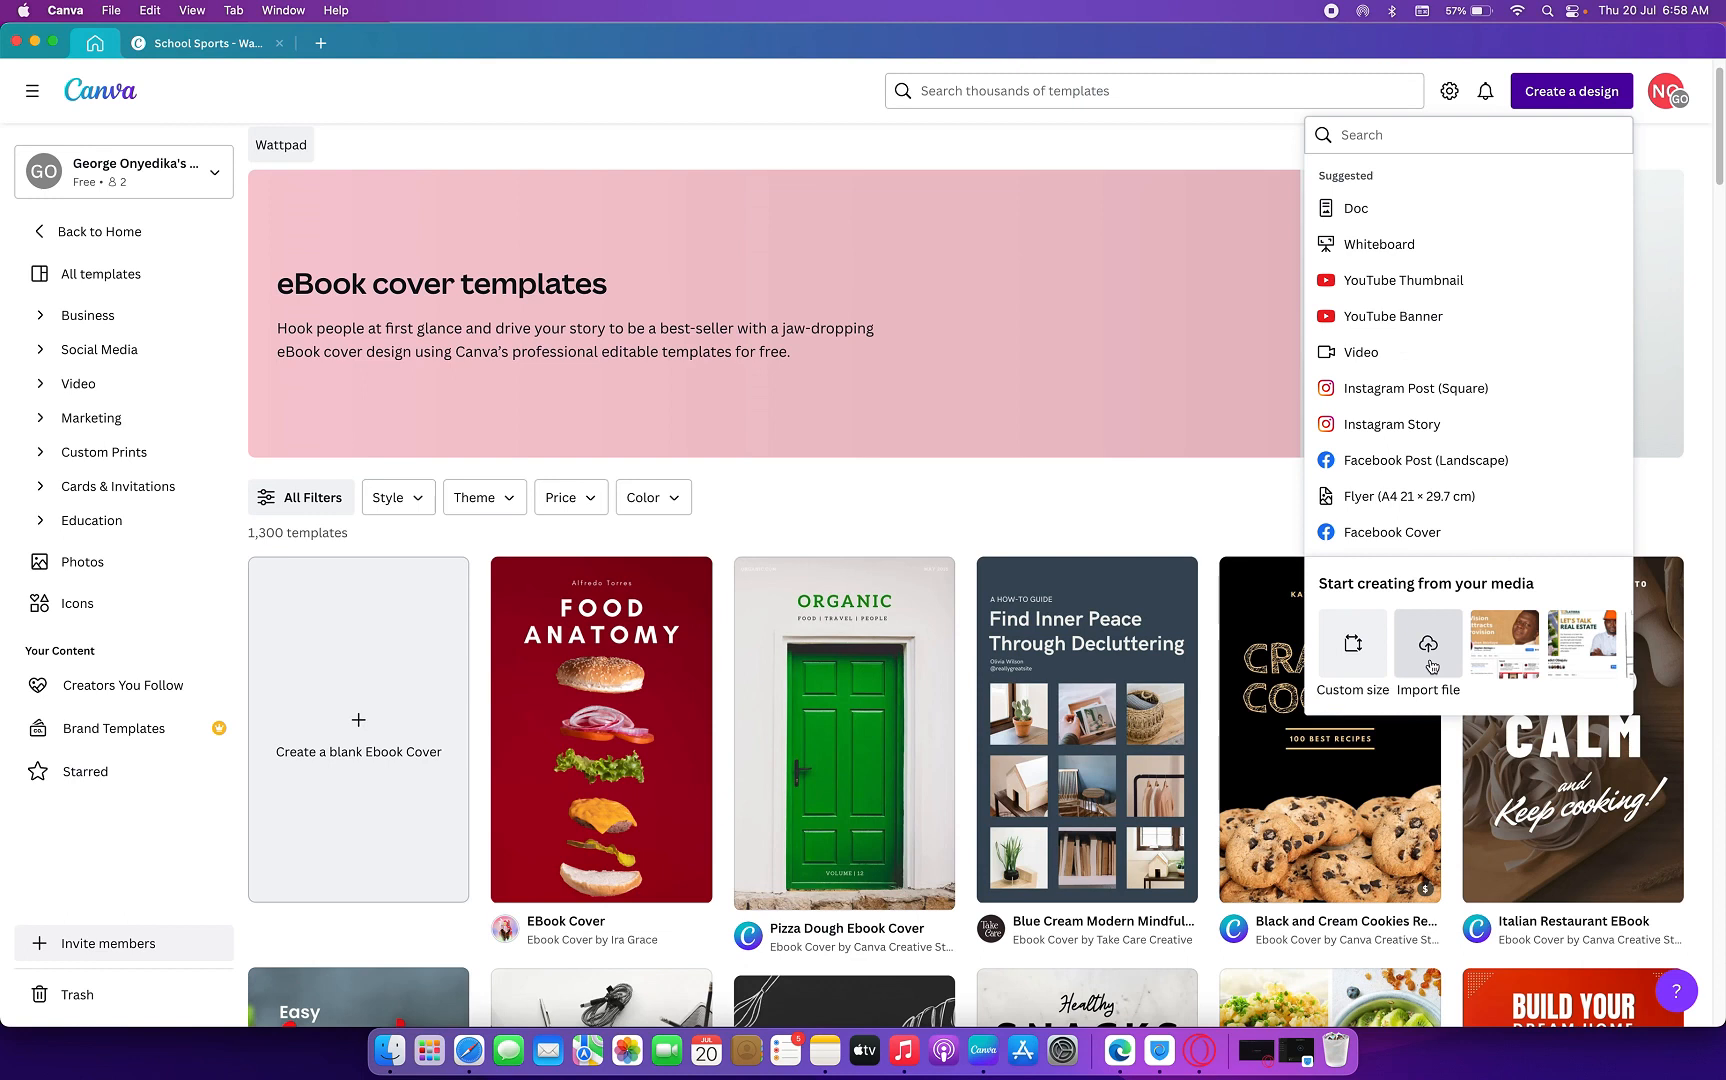
{"action": "left_click", "coordinate": [1430, 660]}
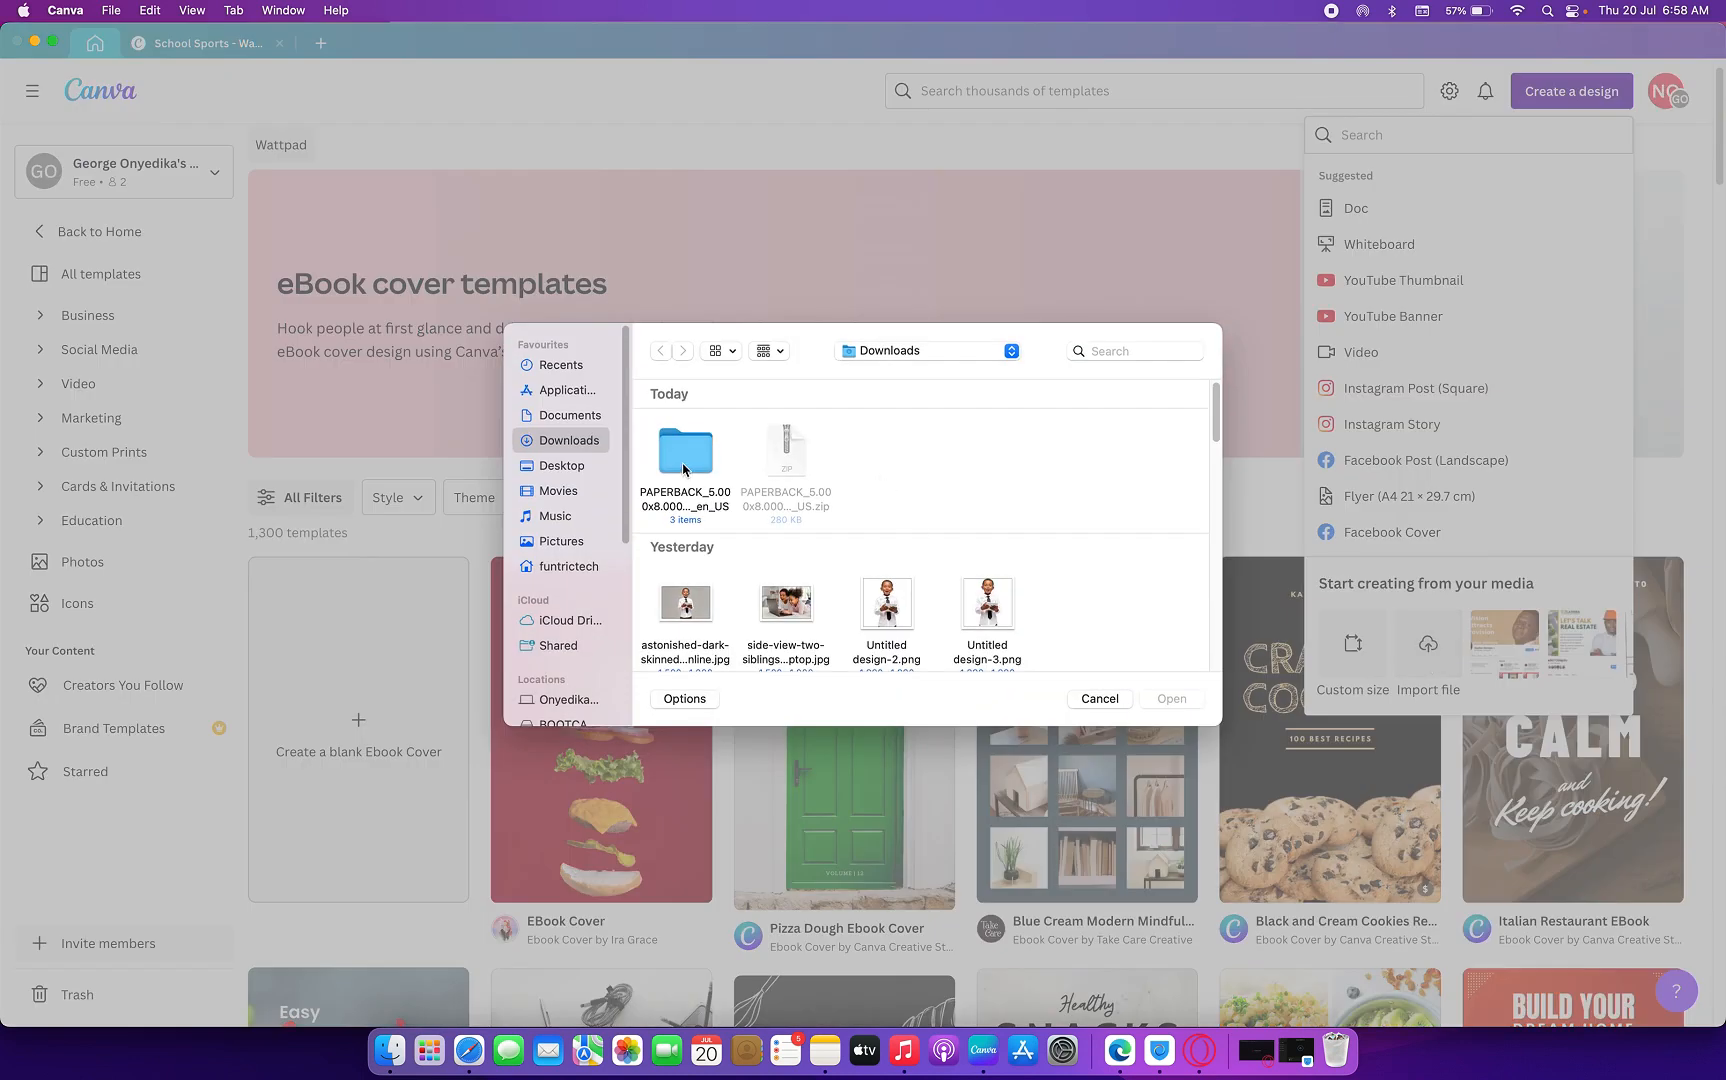
{"action": "double_click", "coordinate": [684, 469]}
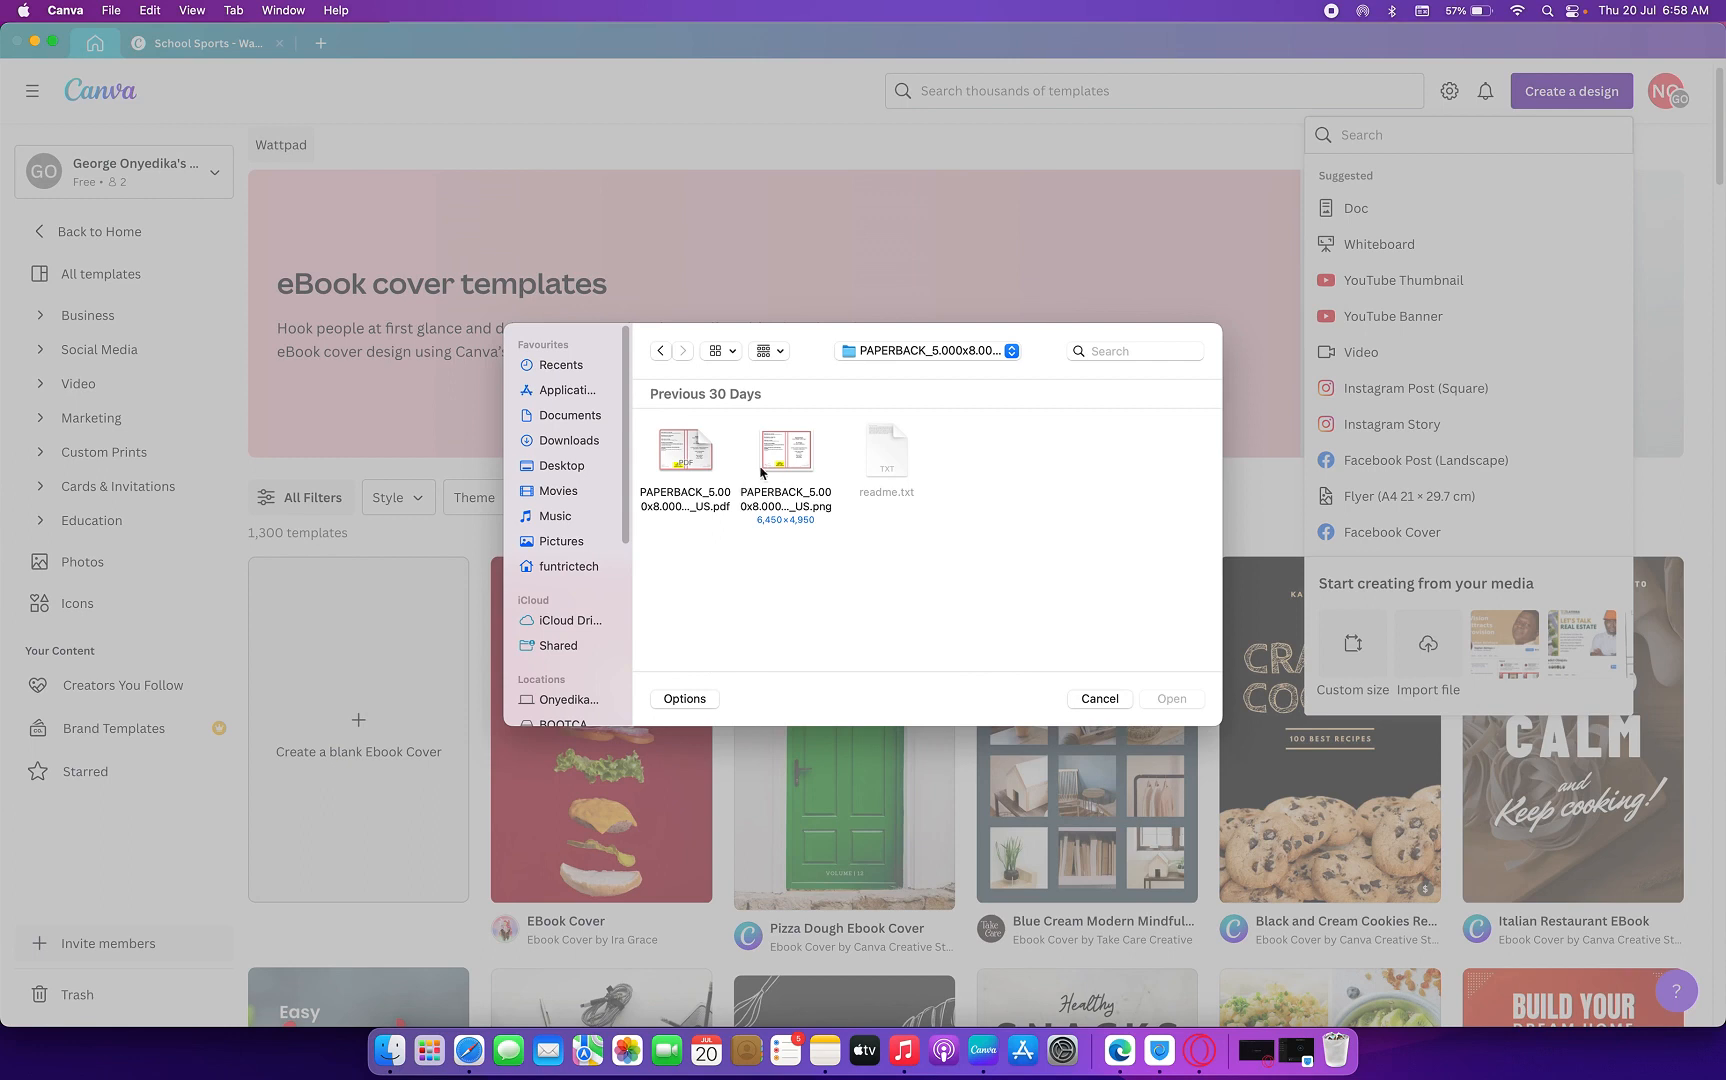
{"action": "left_click", "coordinate": [784, 455]}
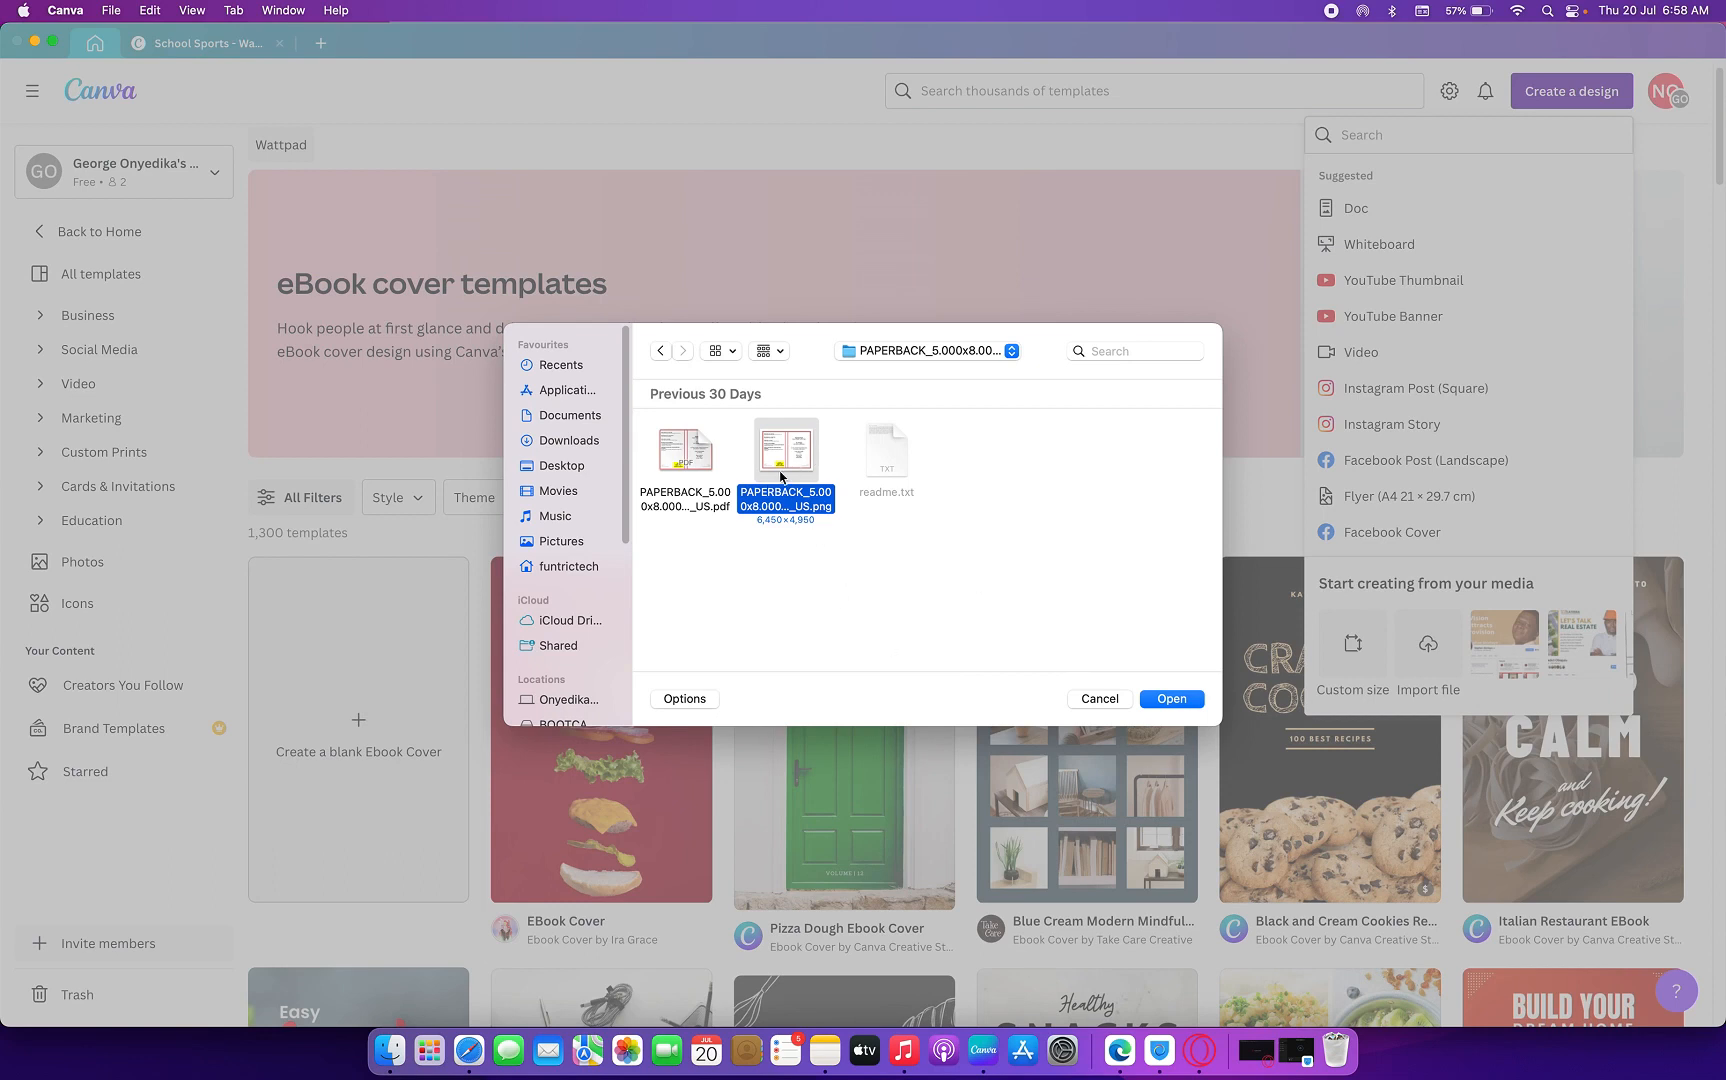
{"action": "left_click", "coordinate": [716, 566]}
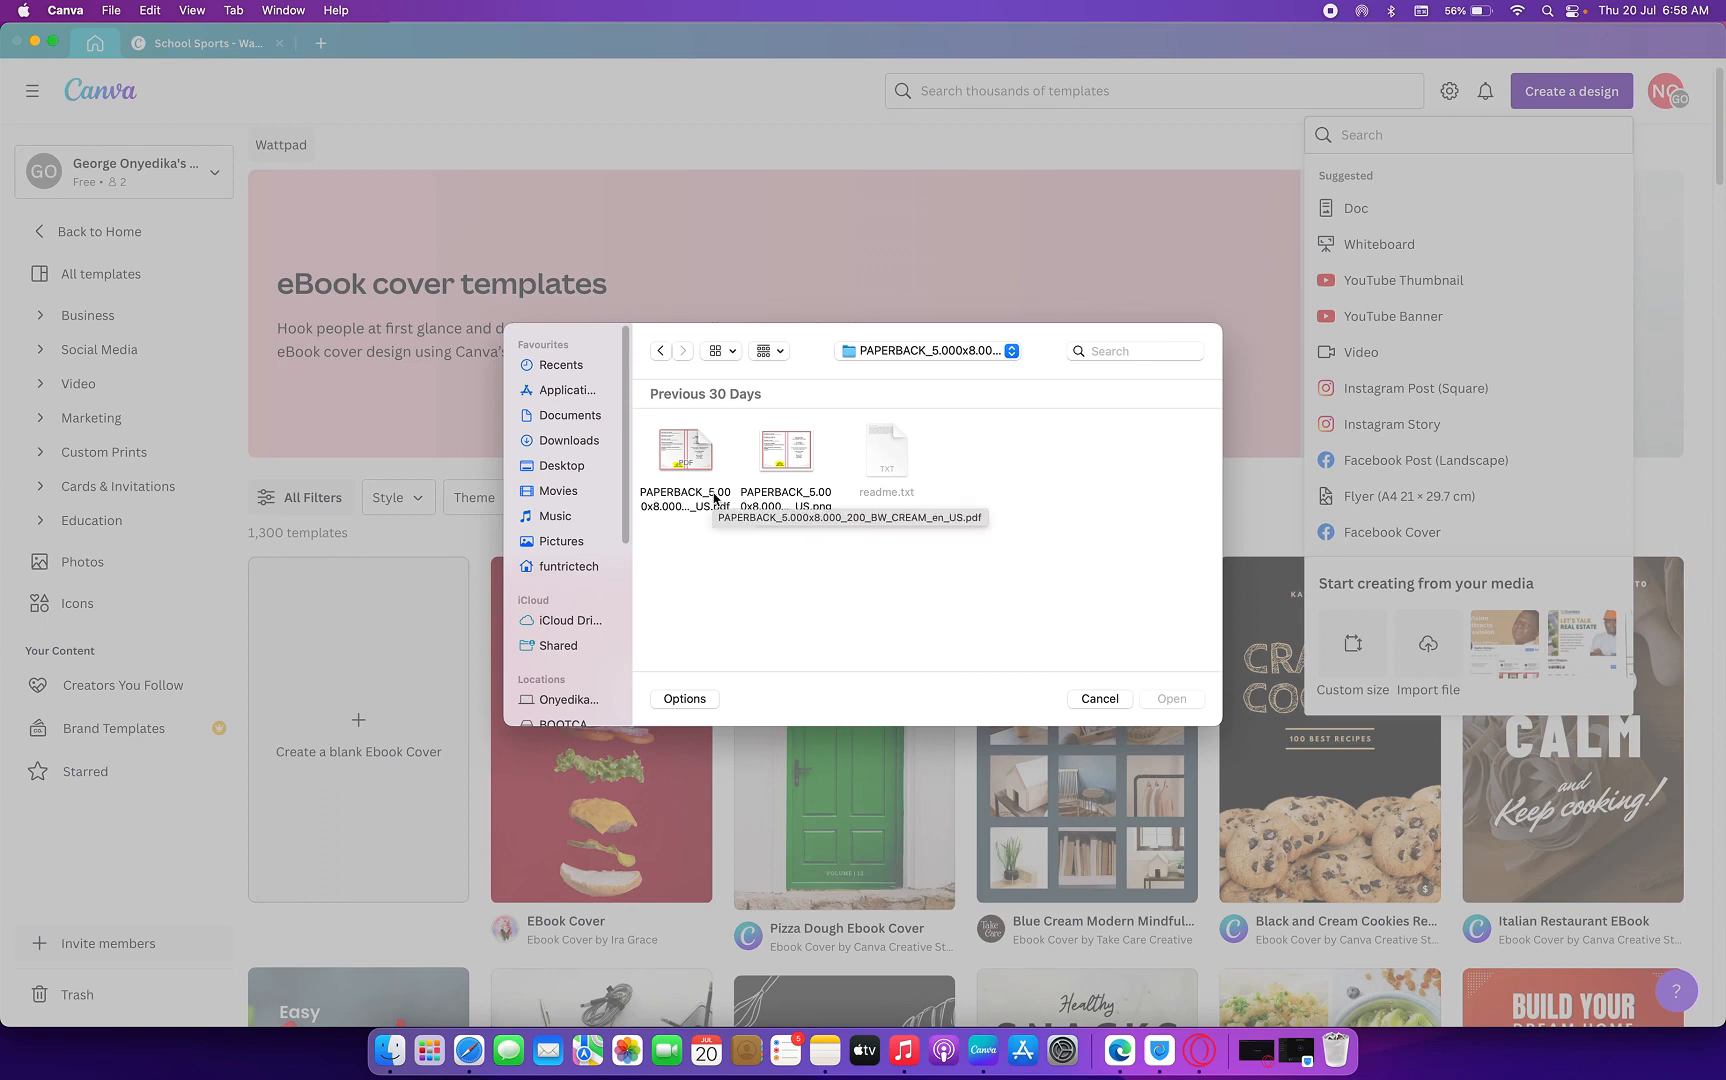
{"action": "left_click", "coordinate": [774, 466]}
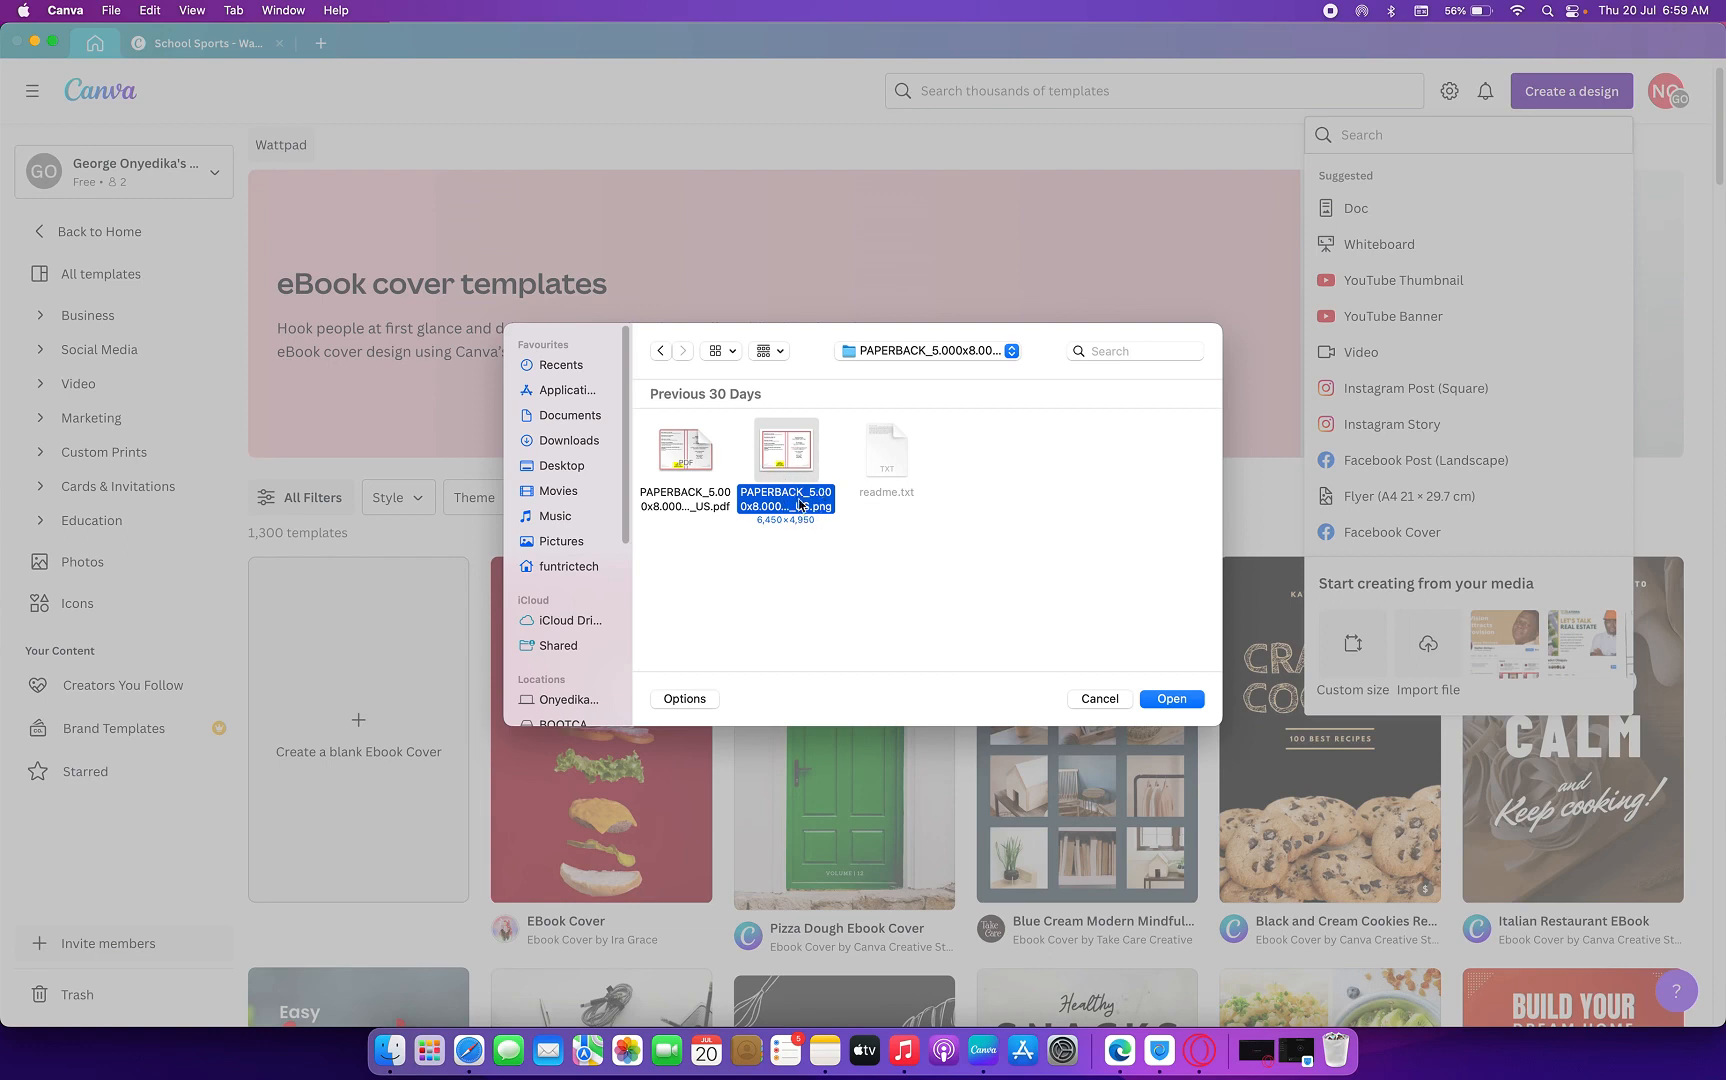
{"action": "left_click", "coordinate": [1165, 700]}
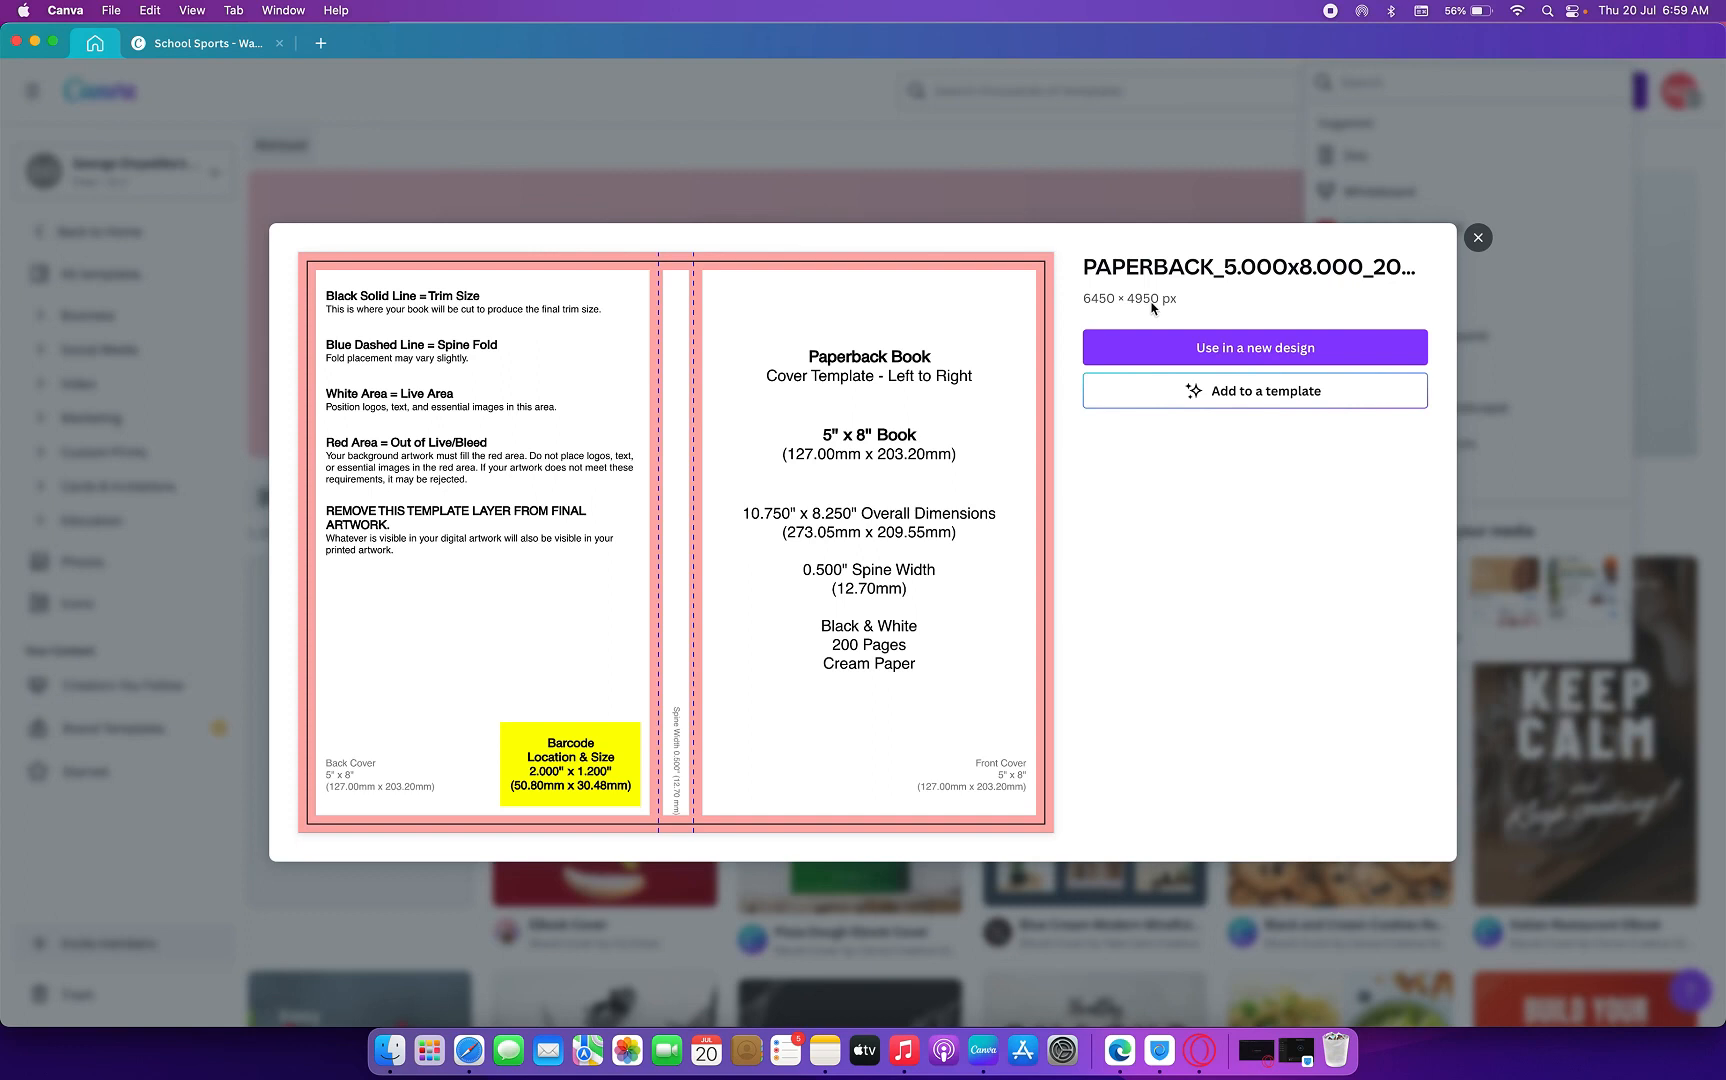
- Start a new custom-size design from the imported PNG template and set its dimension units to inches
{"action": "left_click", "coordinate": [1255, 354]}
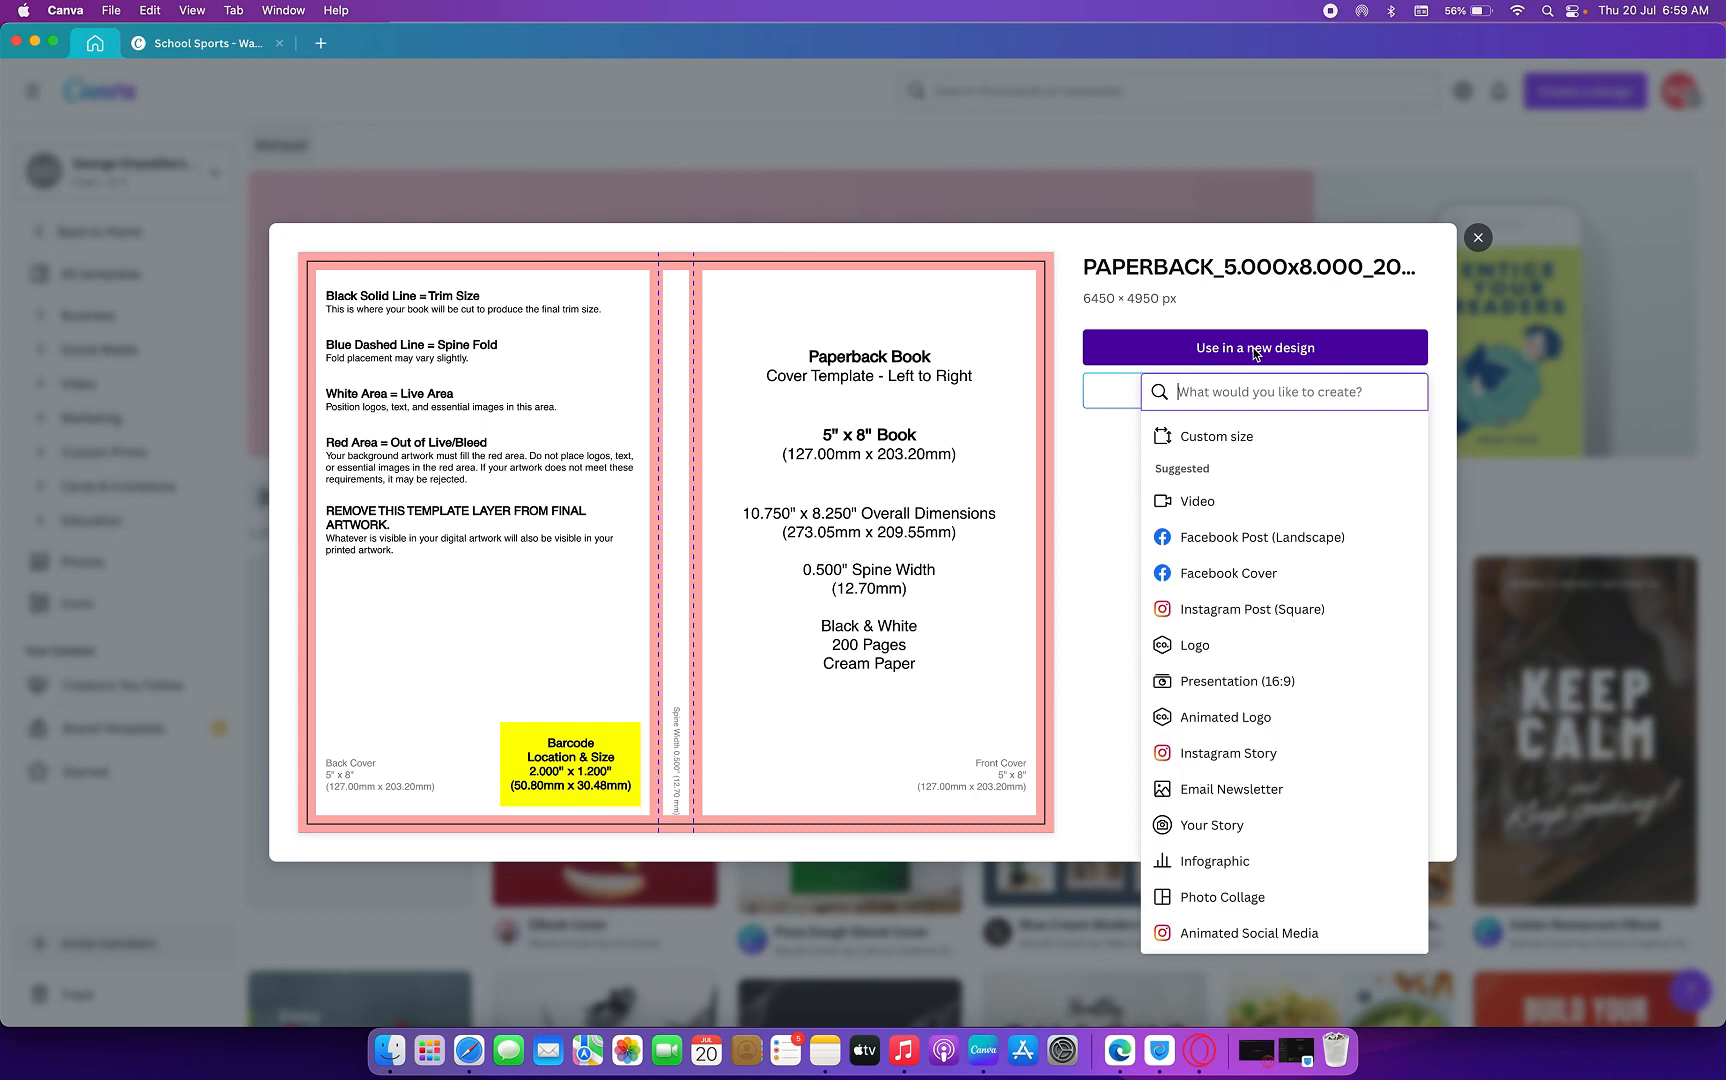
{"action": "left_click", "coordinate": [1233, 438]}
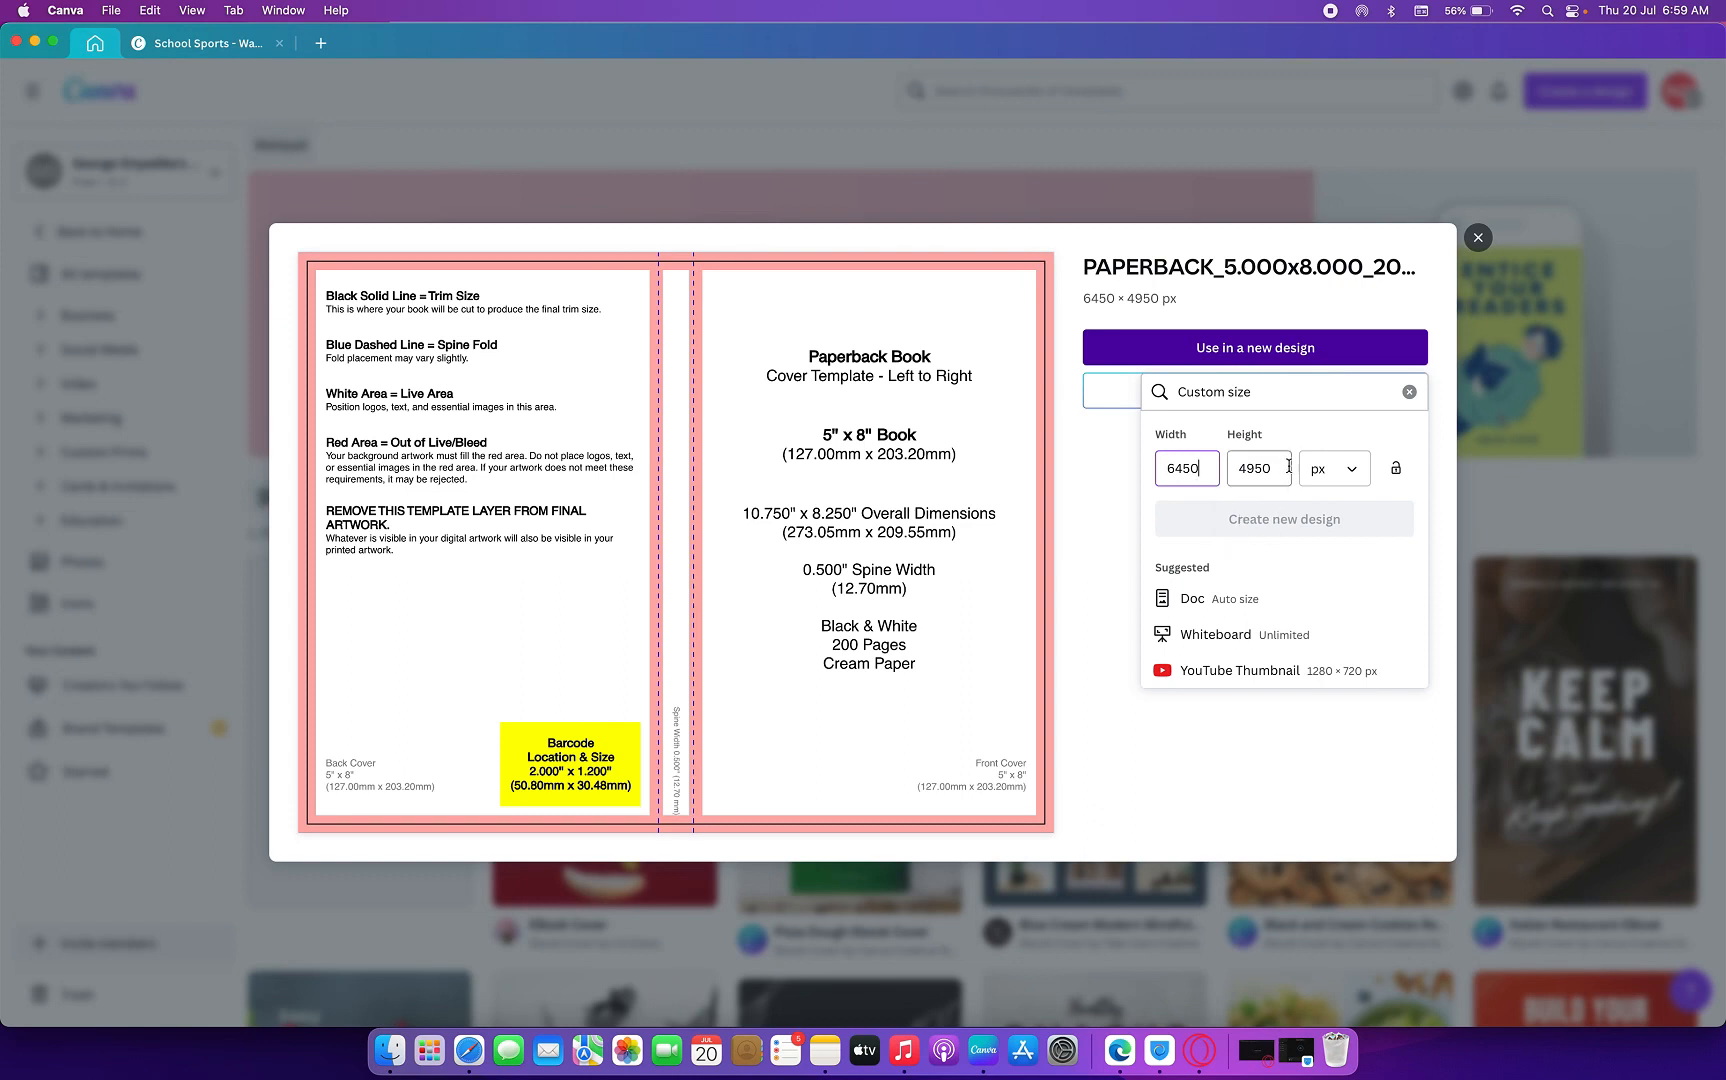
{"action": "left_click", "coordinate": [1350, 484]}
{"action": "left_click", "coordinate": [1350, 477]}
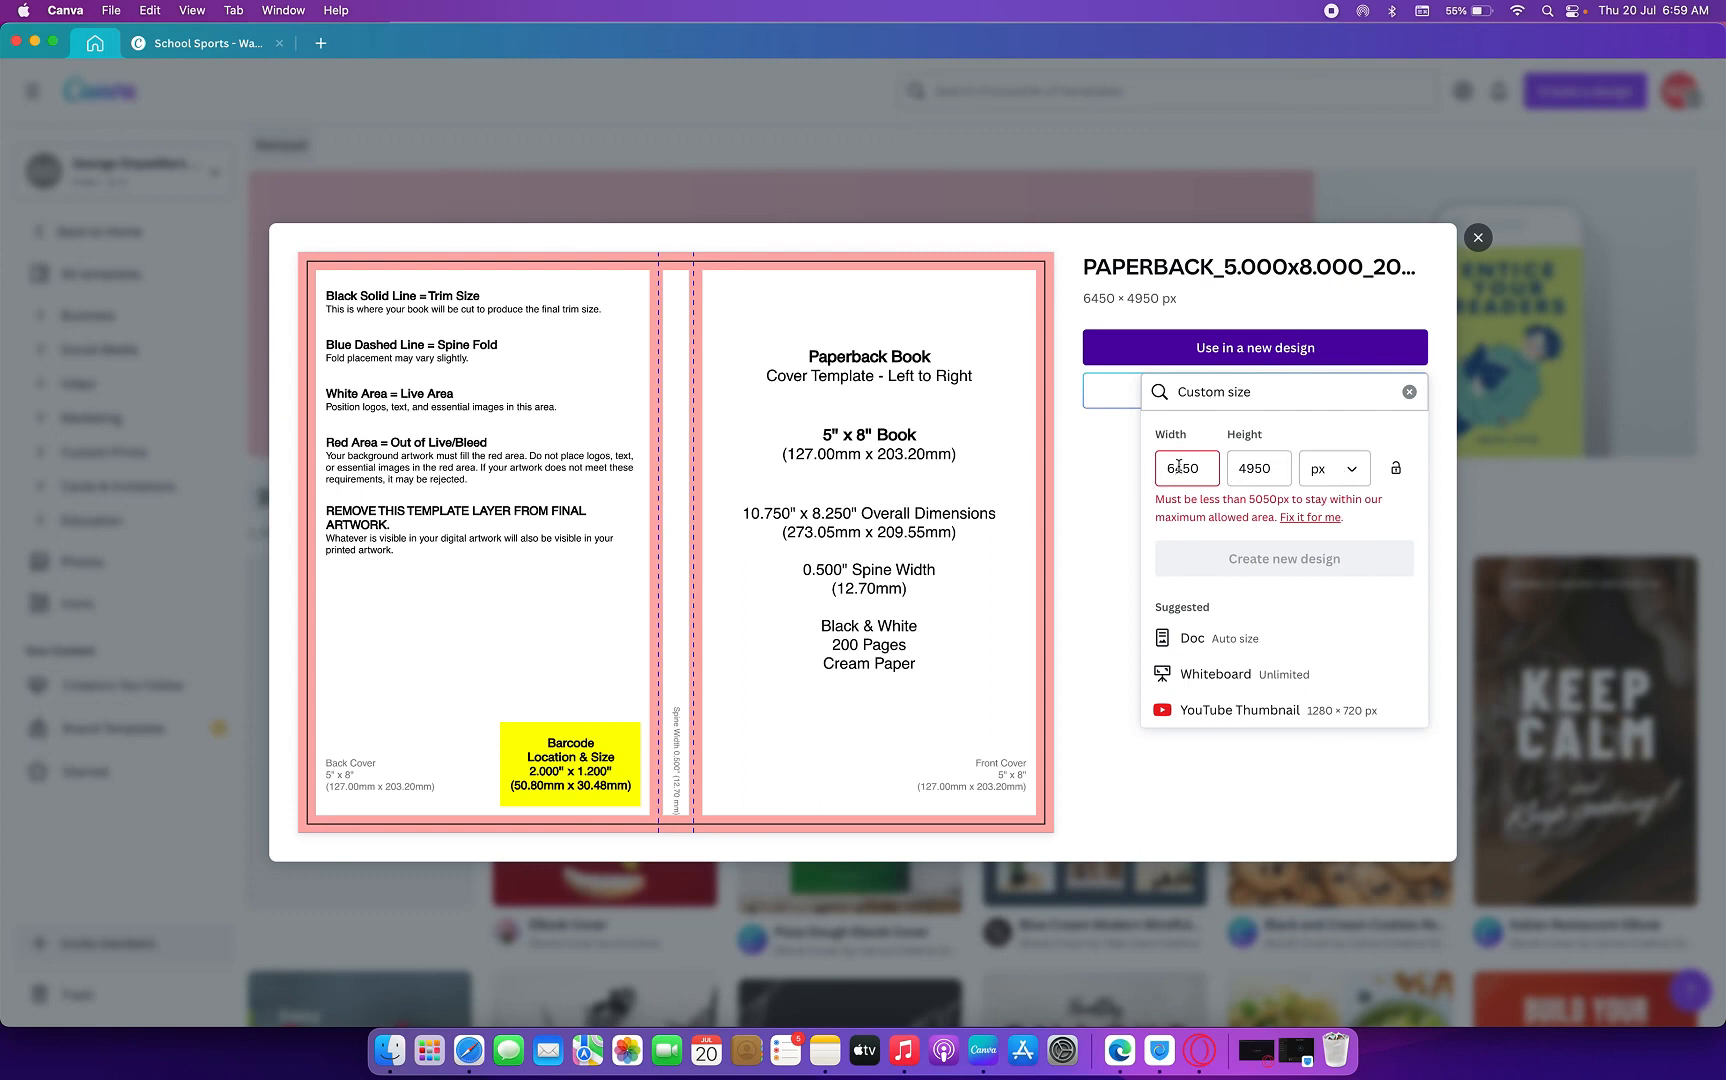
{"action": "left_click", "coordinate": [1333, 470]}
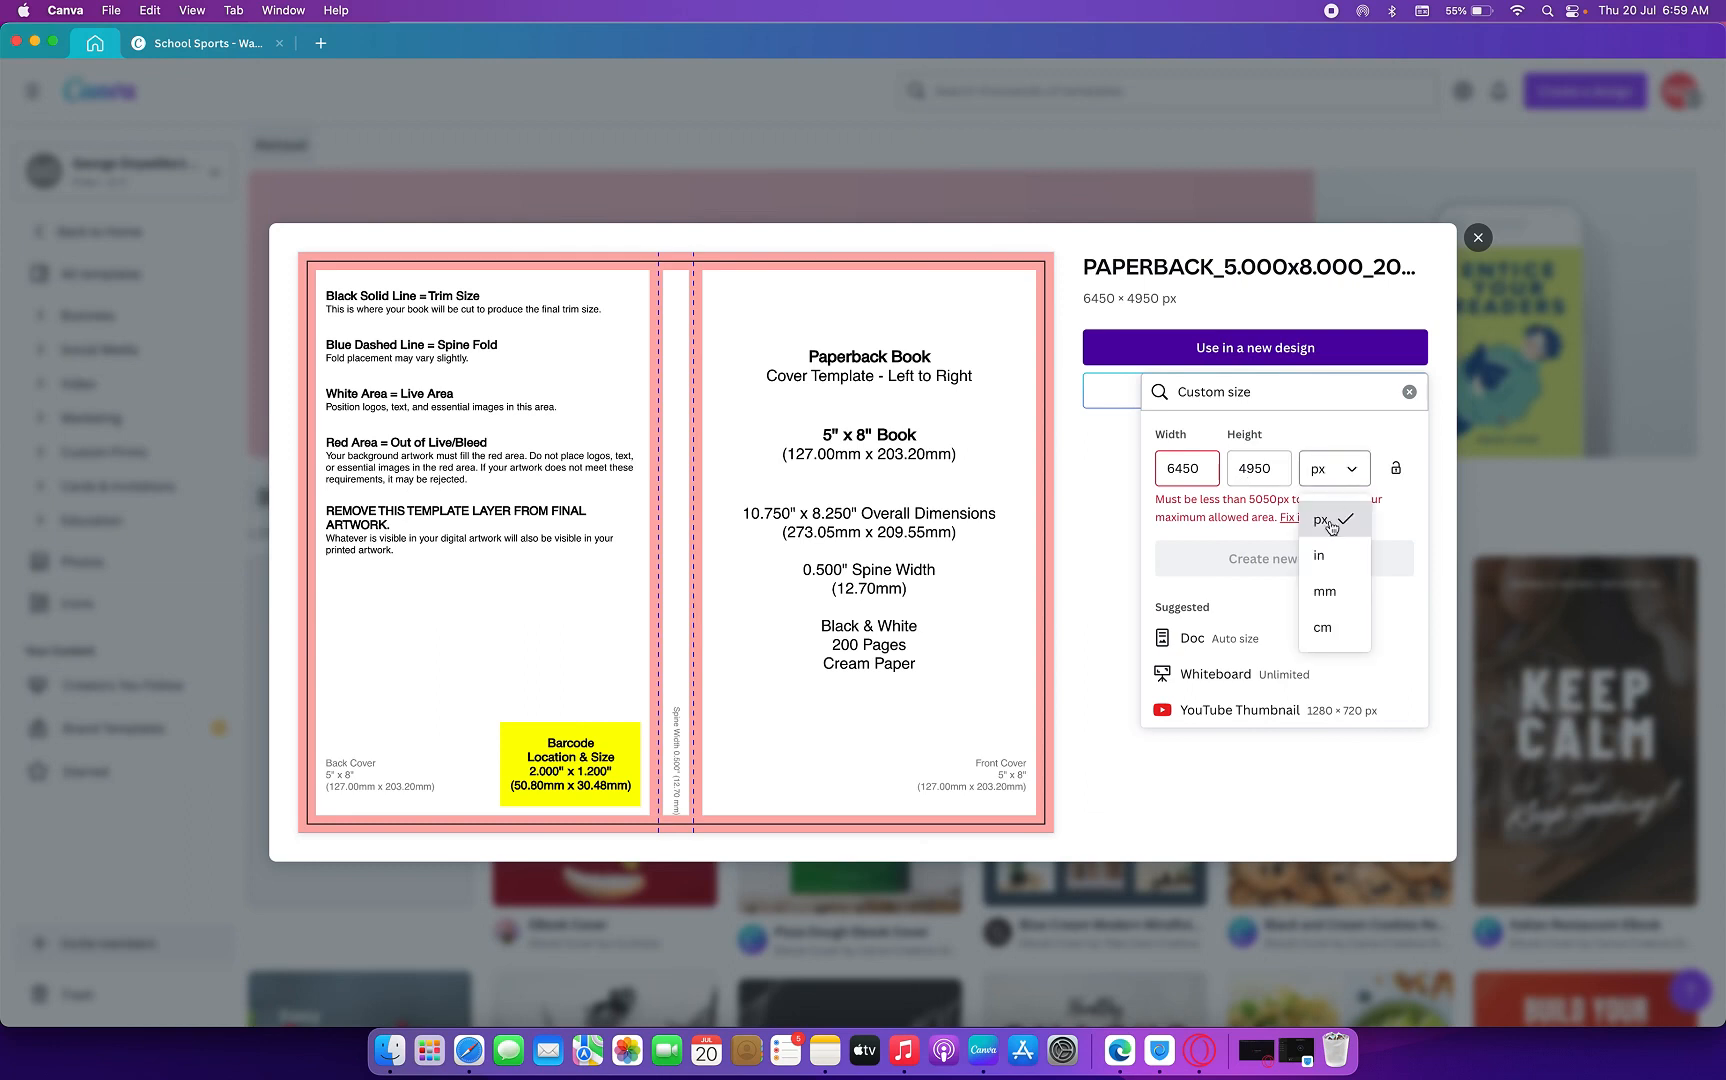
{"action": "left_click", "coordinate": [1331, 559]}
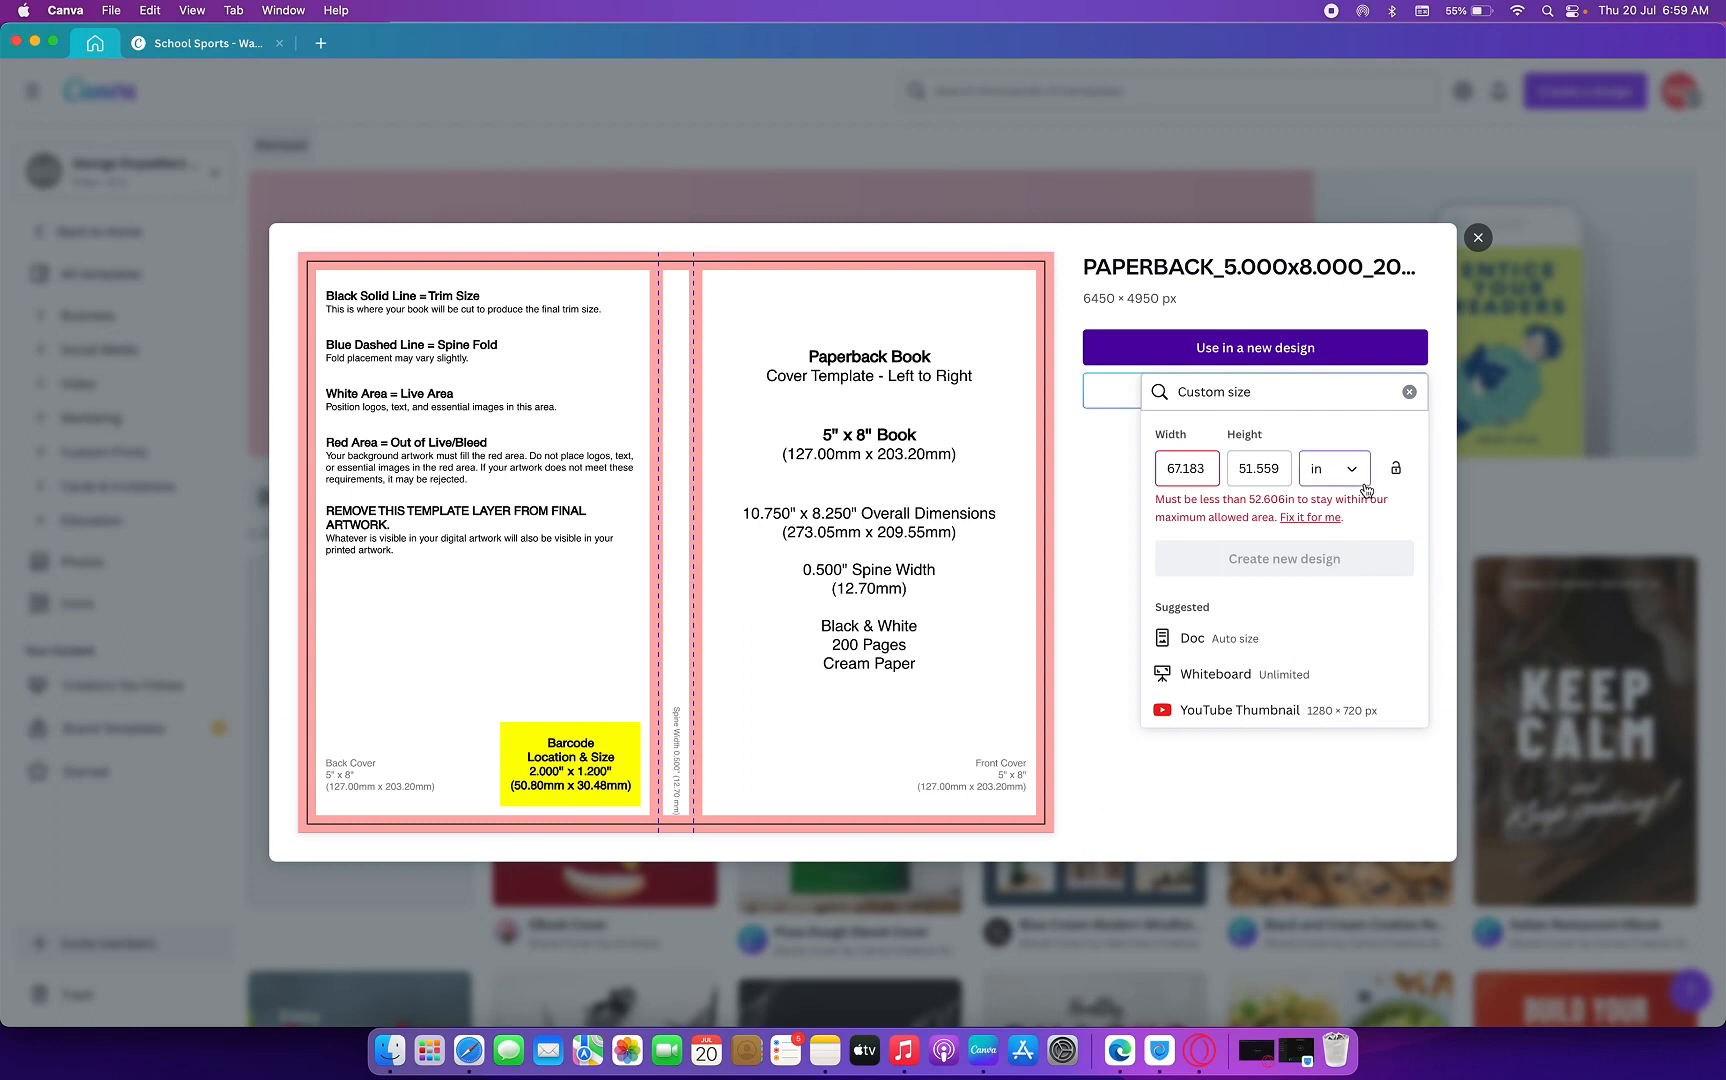
{"action": "left_click", "coordinate": [1334, 469]}
{"action": "left_click", "coordinate": [1334, 588]}
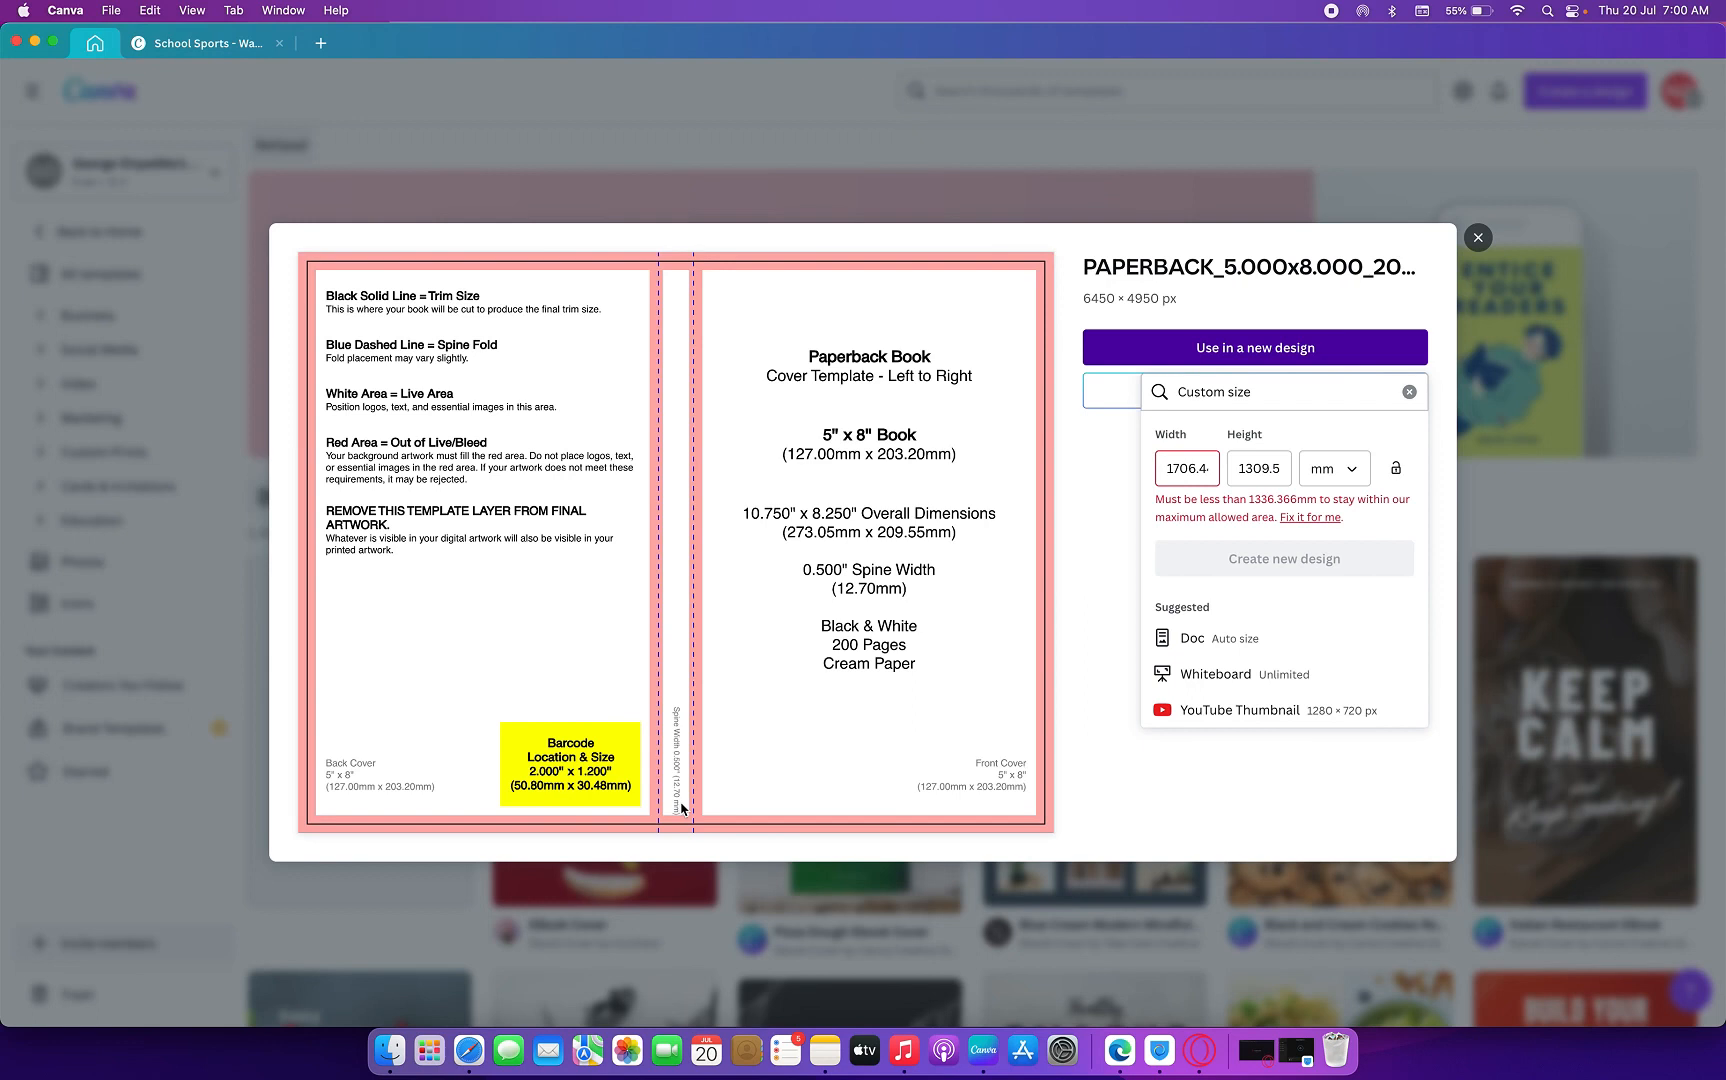
{"action": "left_click", "coordinate": [1328, 480]}
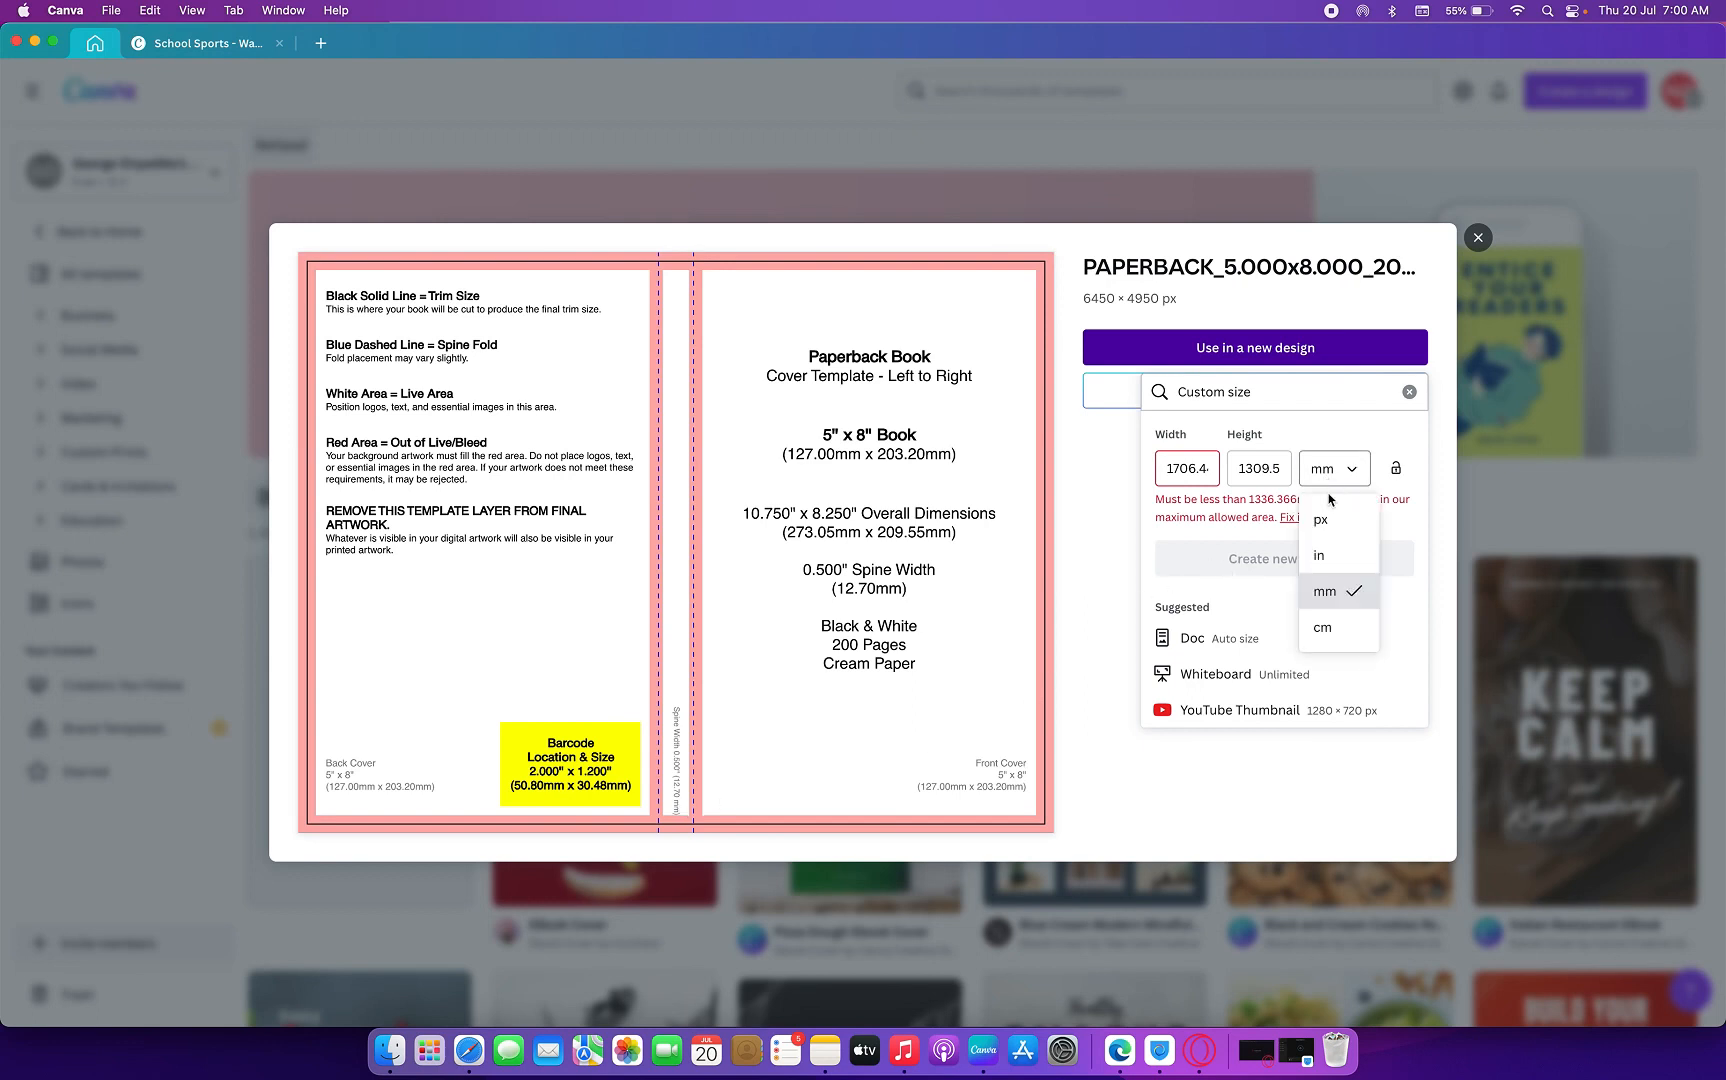
{"action": "left_click", "coordinate": [1325, 558]}
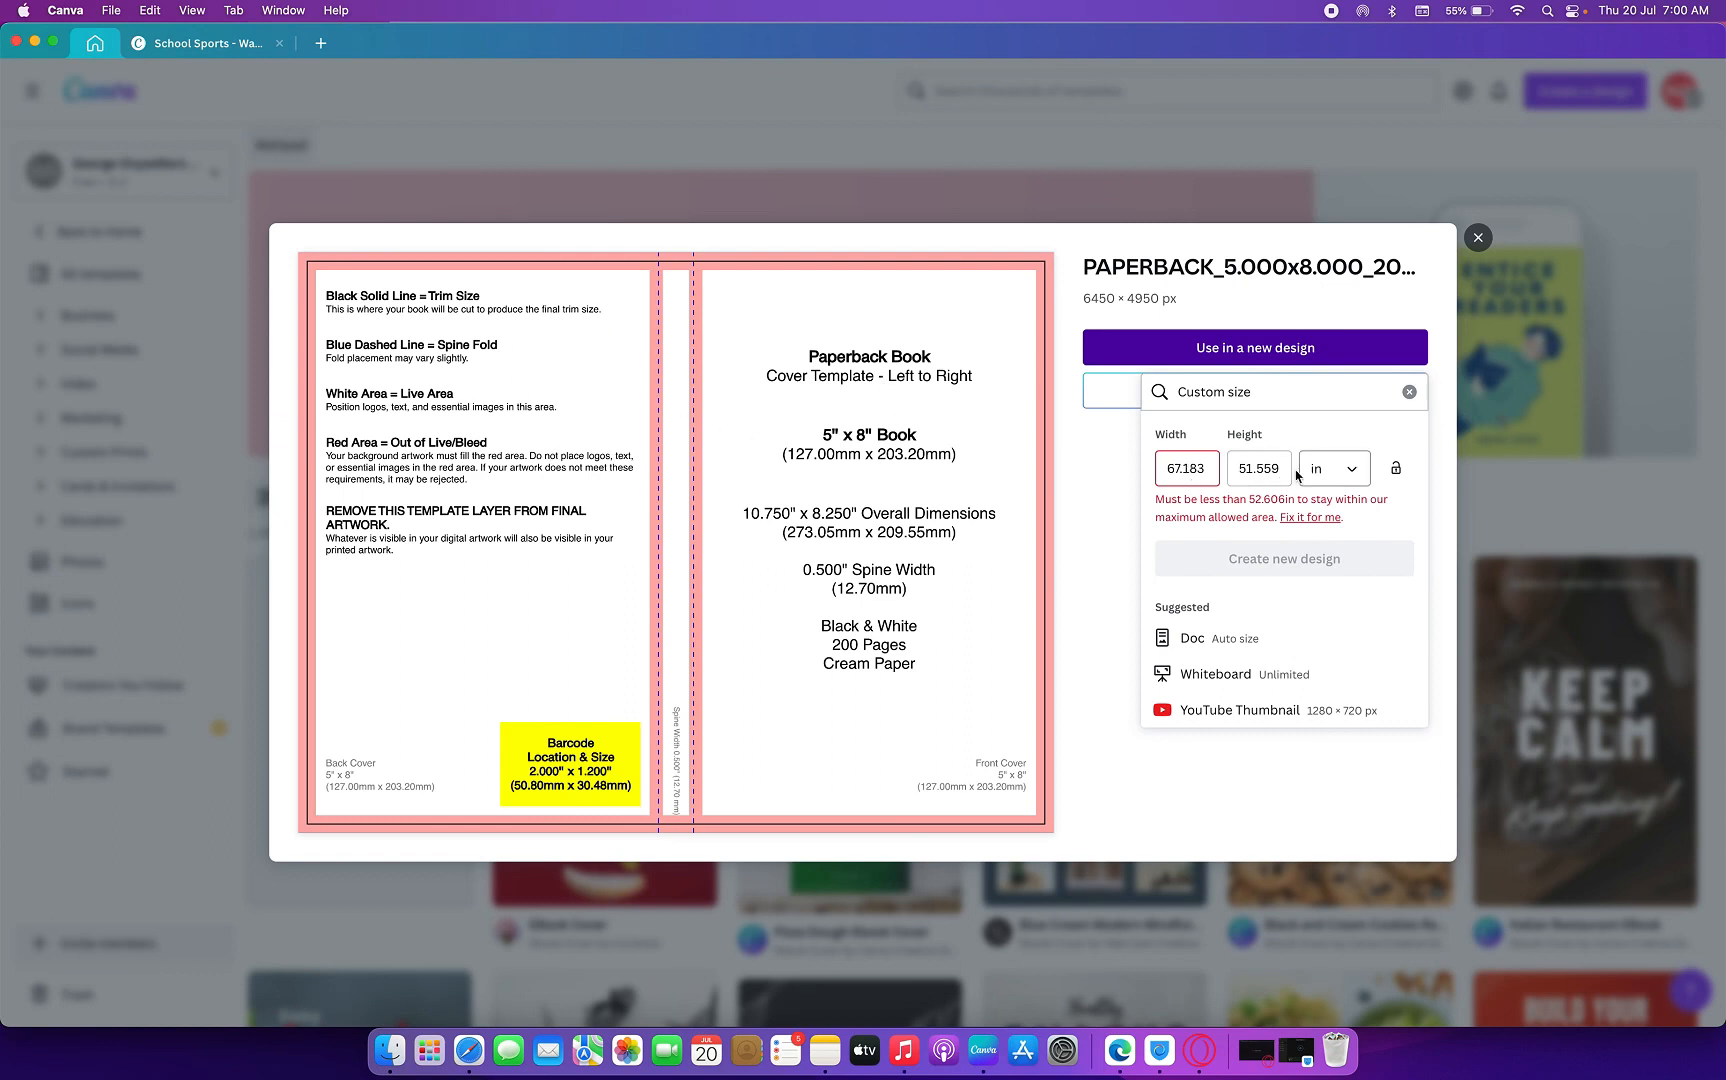
- Try to create the custom-size design using the automatic fix for its oversized dimensions
{"action": "left_click", "coordinate": [1158, 468]}
{"action": "left_click", "coordinate": [1310, 517]}
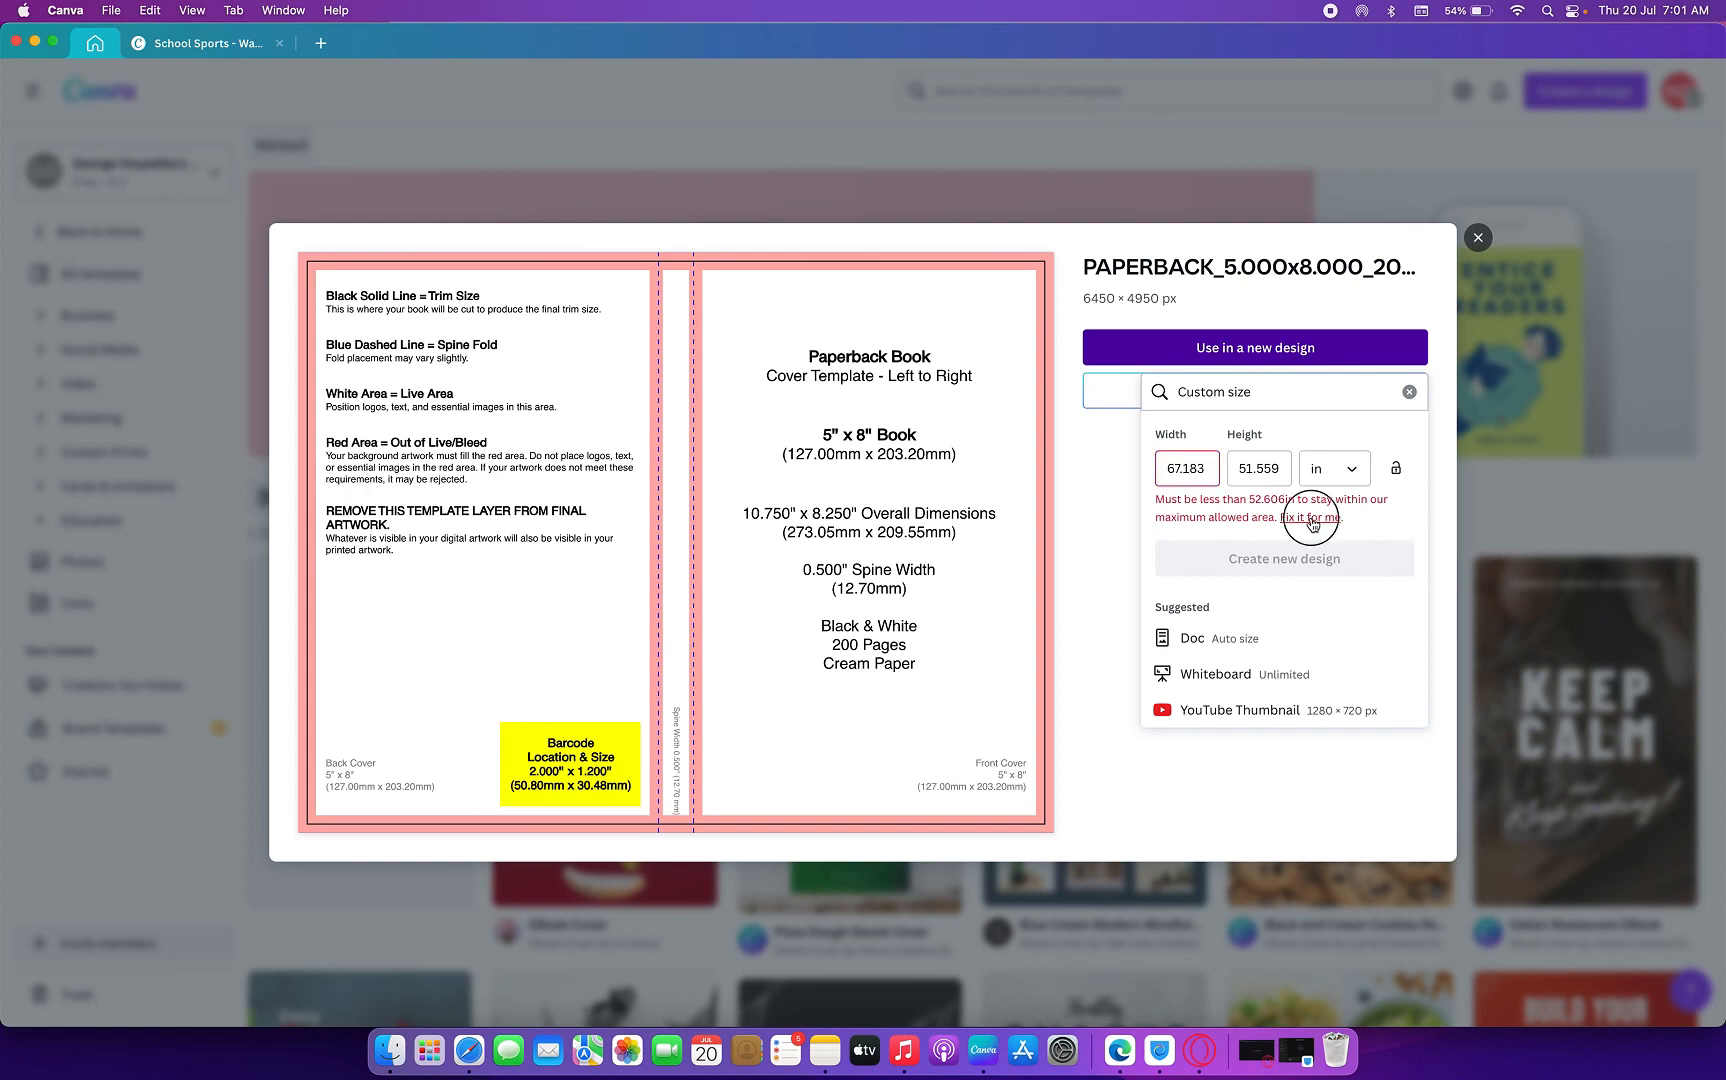
{"action": "left_click", "coordinate": [1276, 523]}
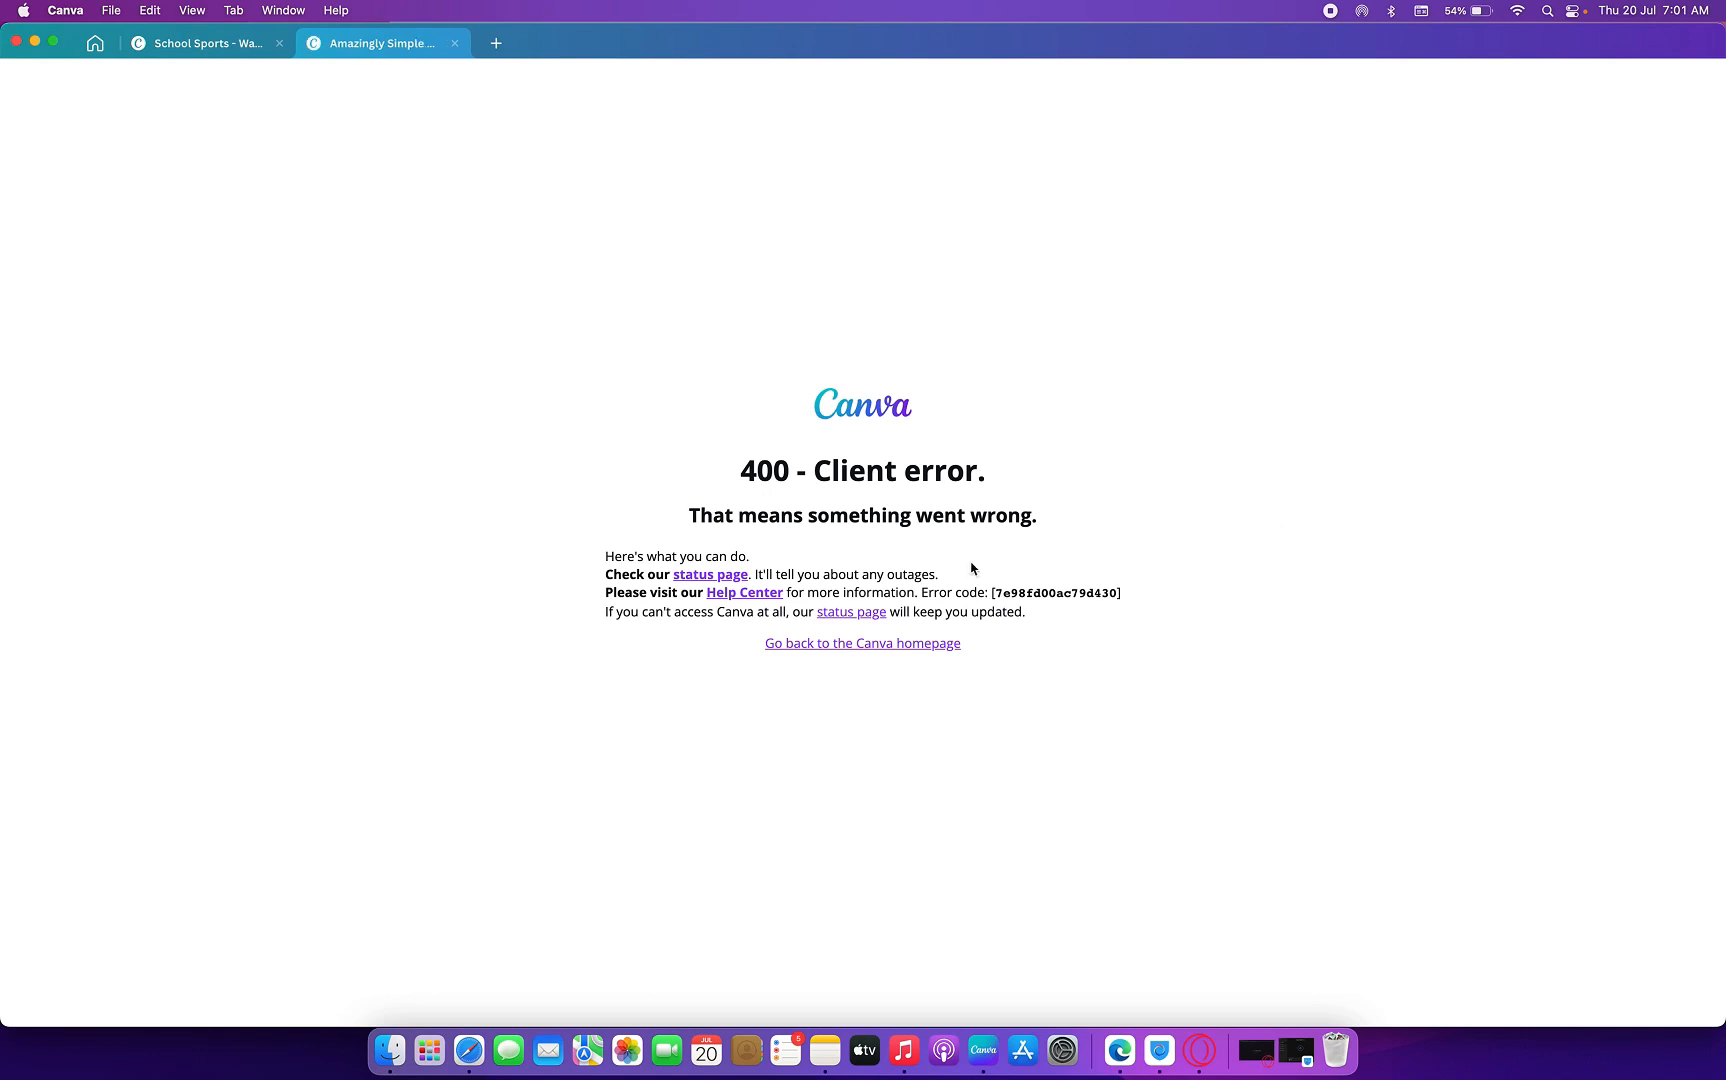
- Check Canva's status page in Safari and clear the browser's downloads list before returning to Canva
{"action": "left_click", "coordinate": [712, 575]}
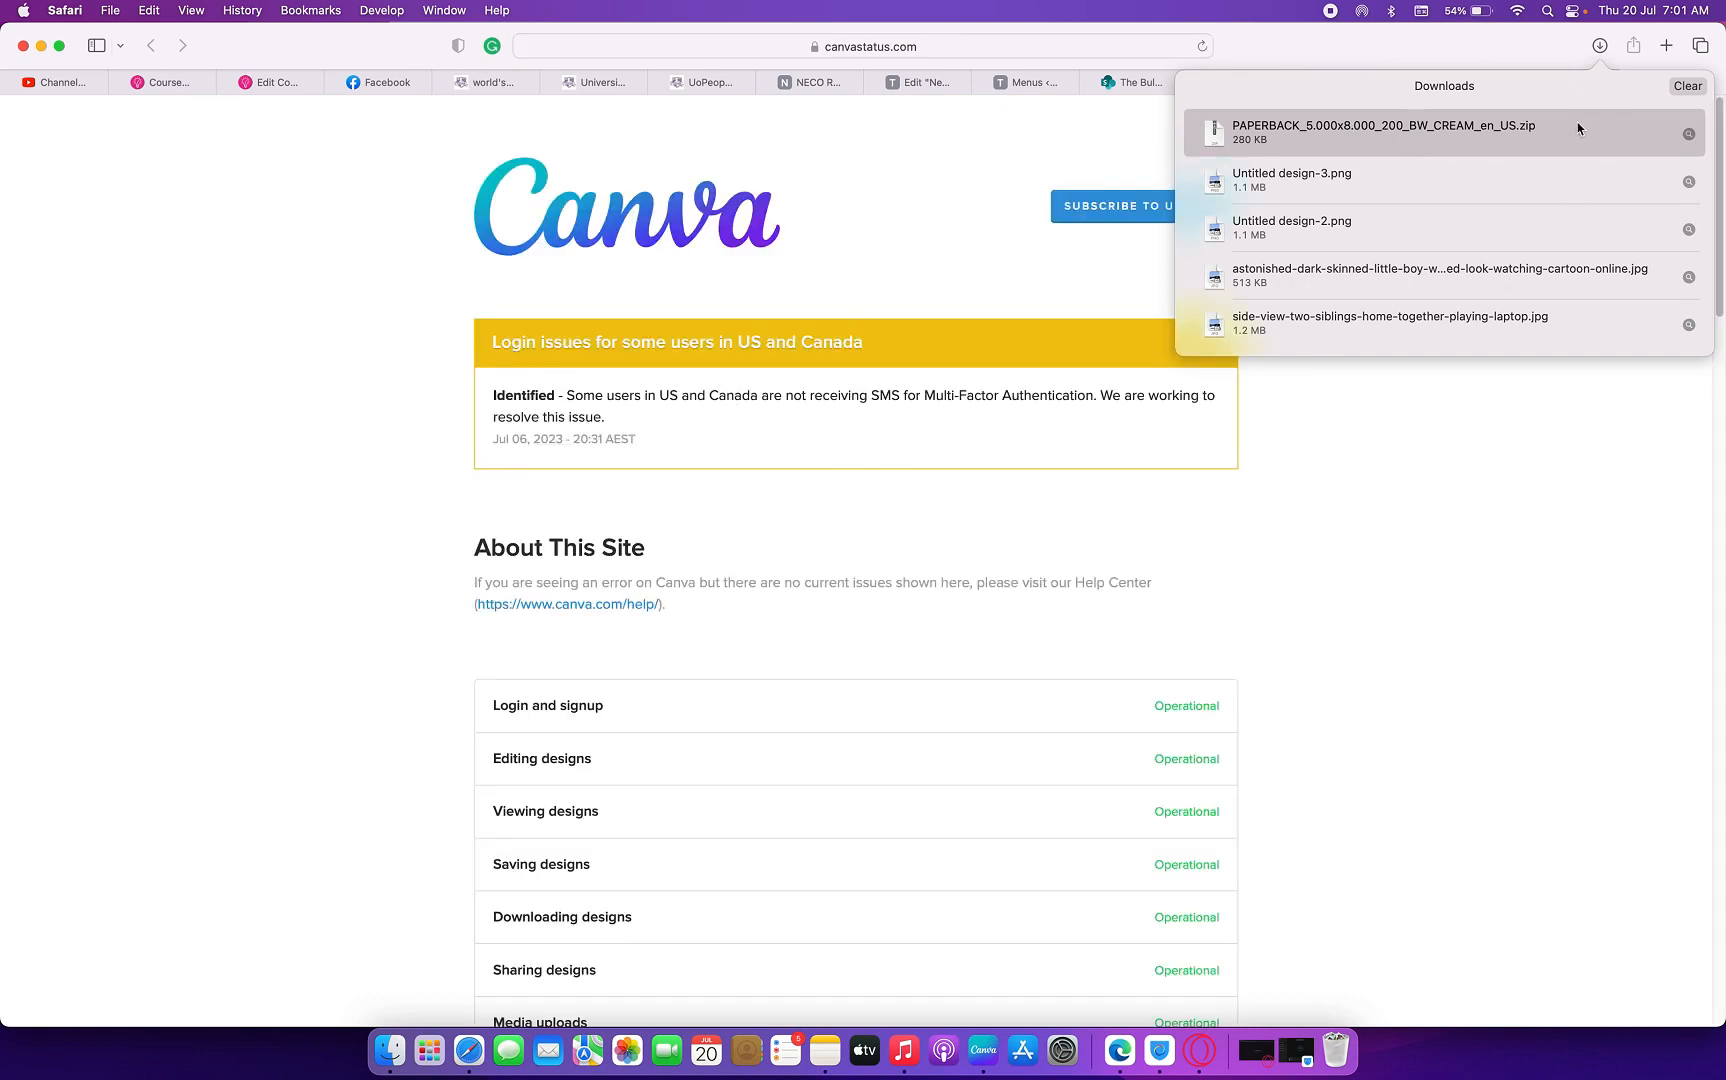
{"action": "left_click", "coordinate": [1686, 87]}
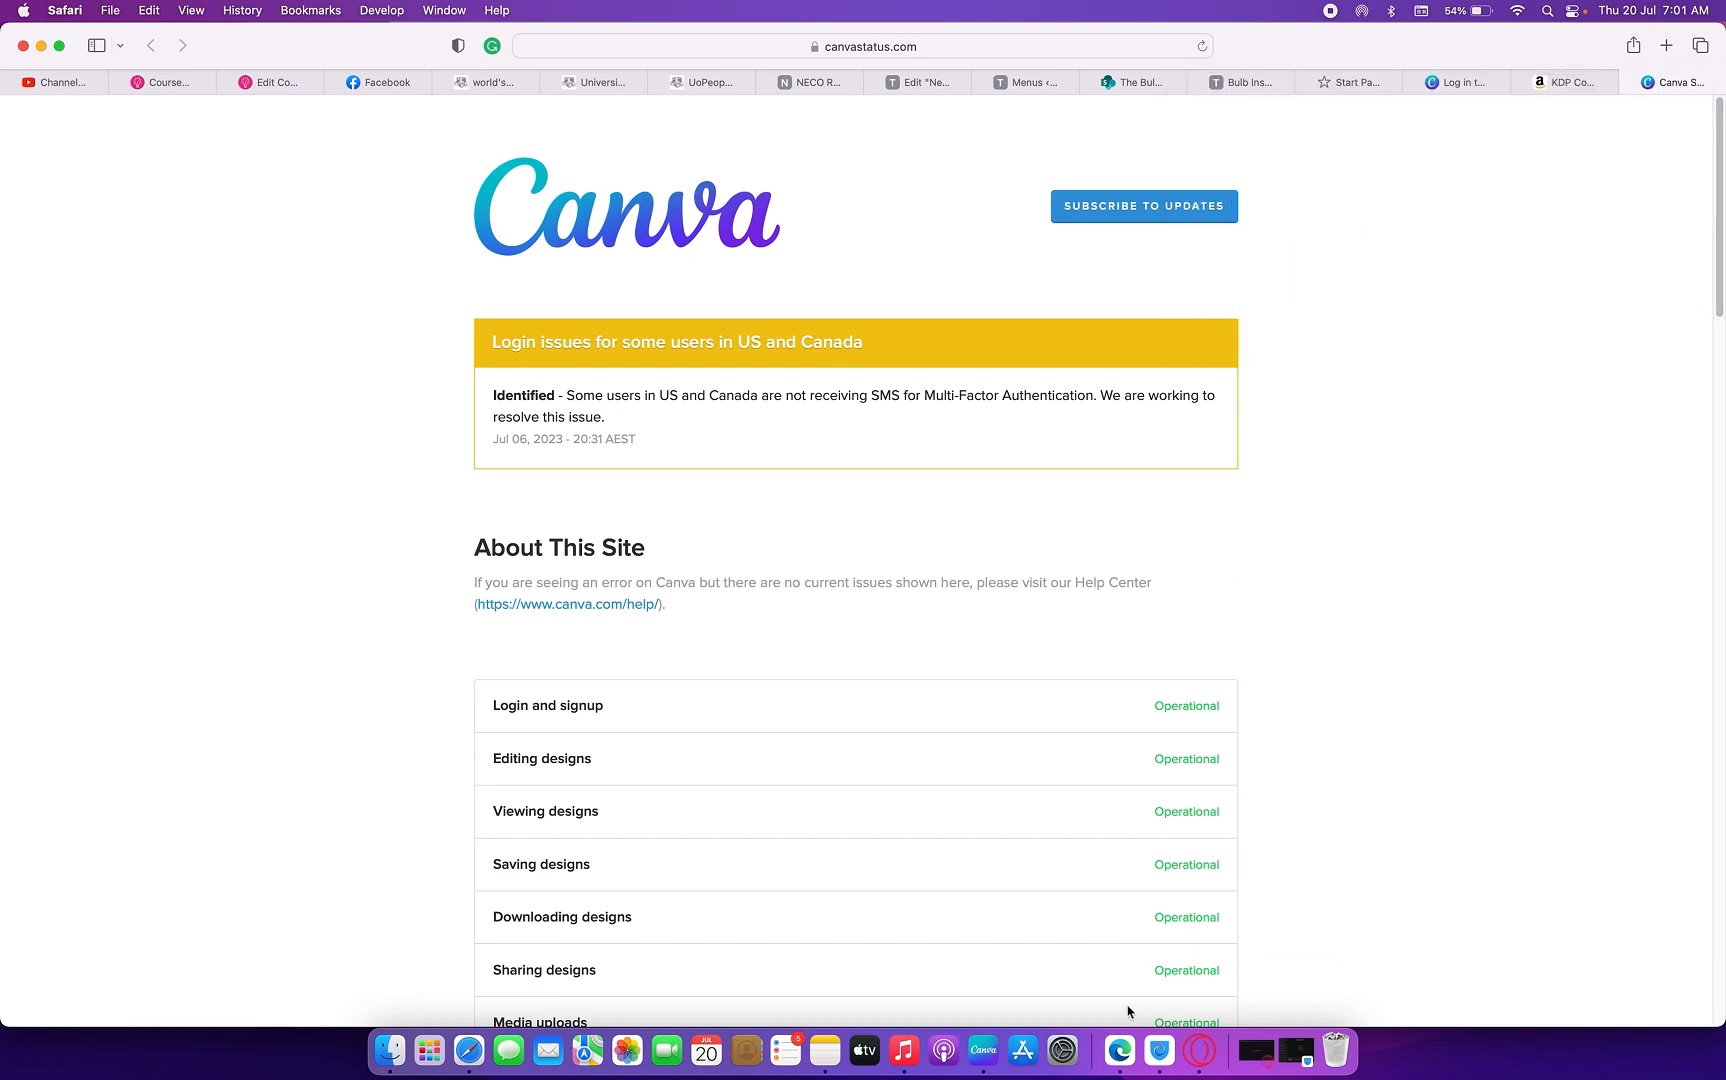
{"action": "left_click", "coordinate": [972, 1045]}
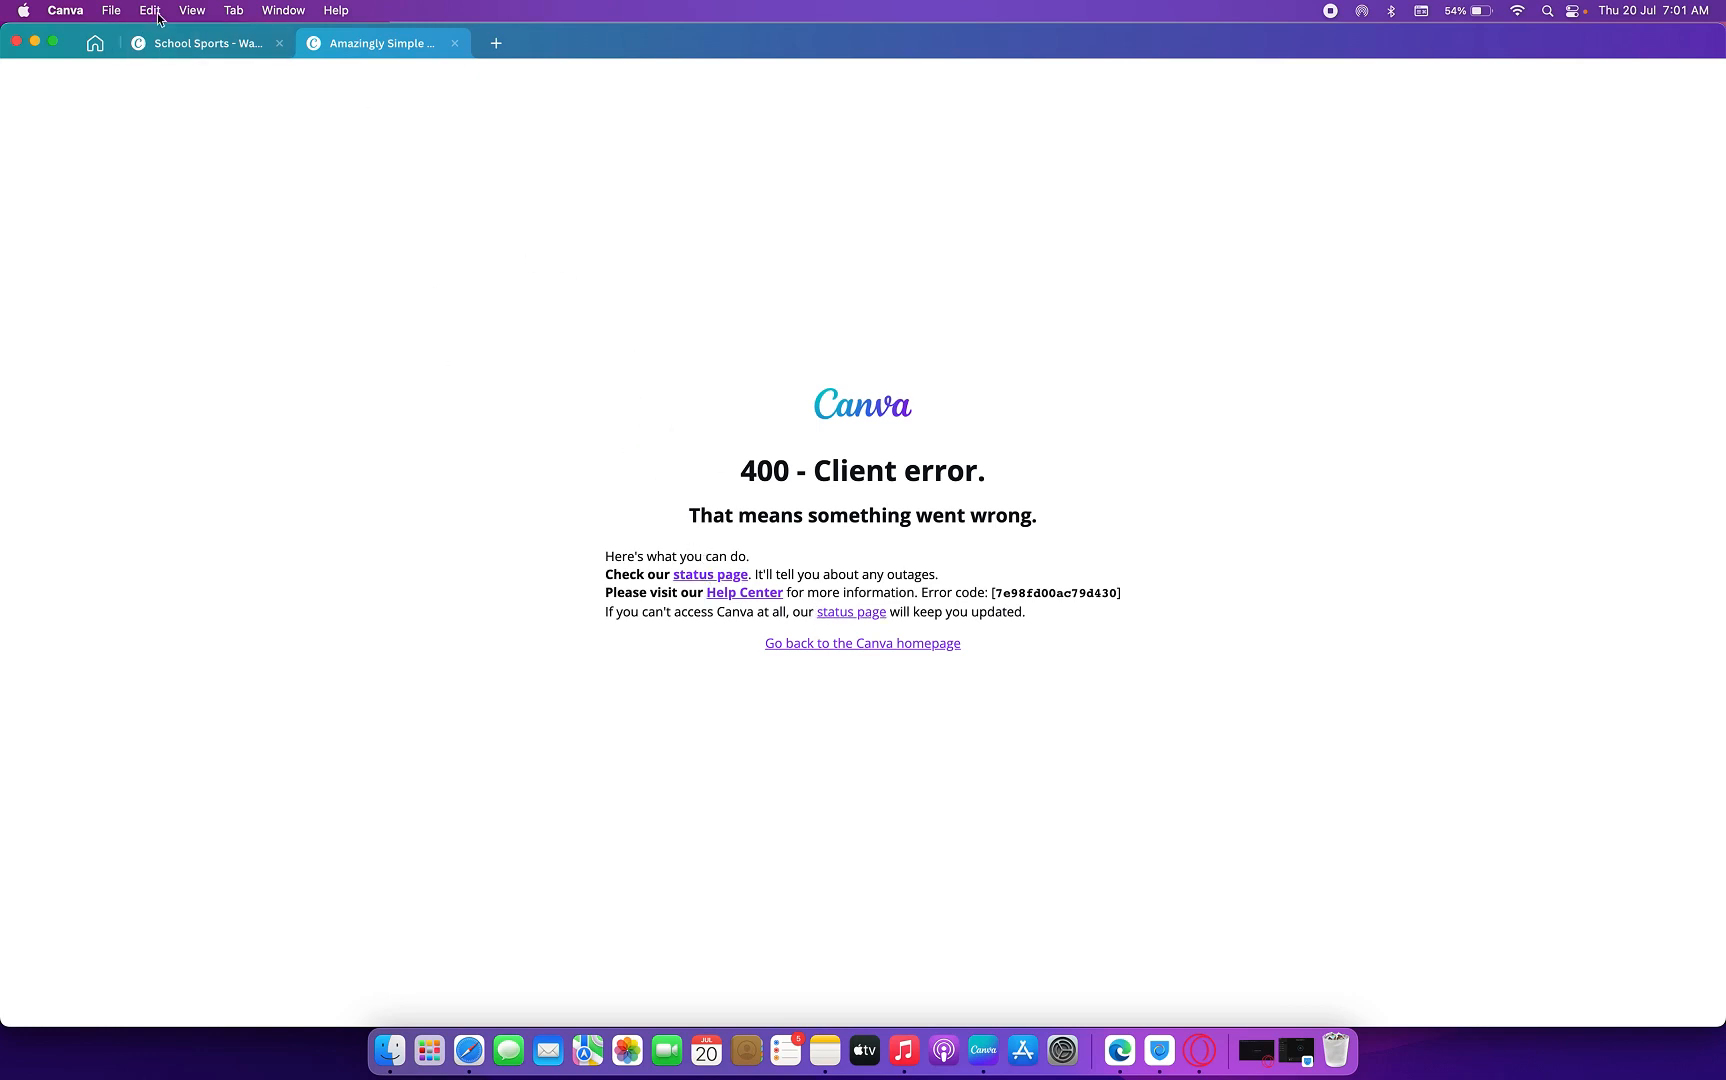
- Import the PDF cover template from the PAPERBACK_5.000x8.000 folder, open it as a design and dismiss the import feedback form
{"action": "left_click", "coordinate": [95, 43]}
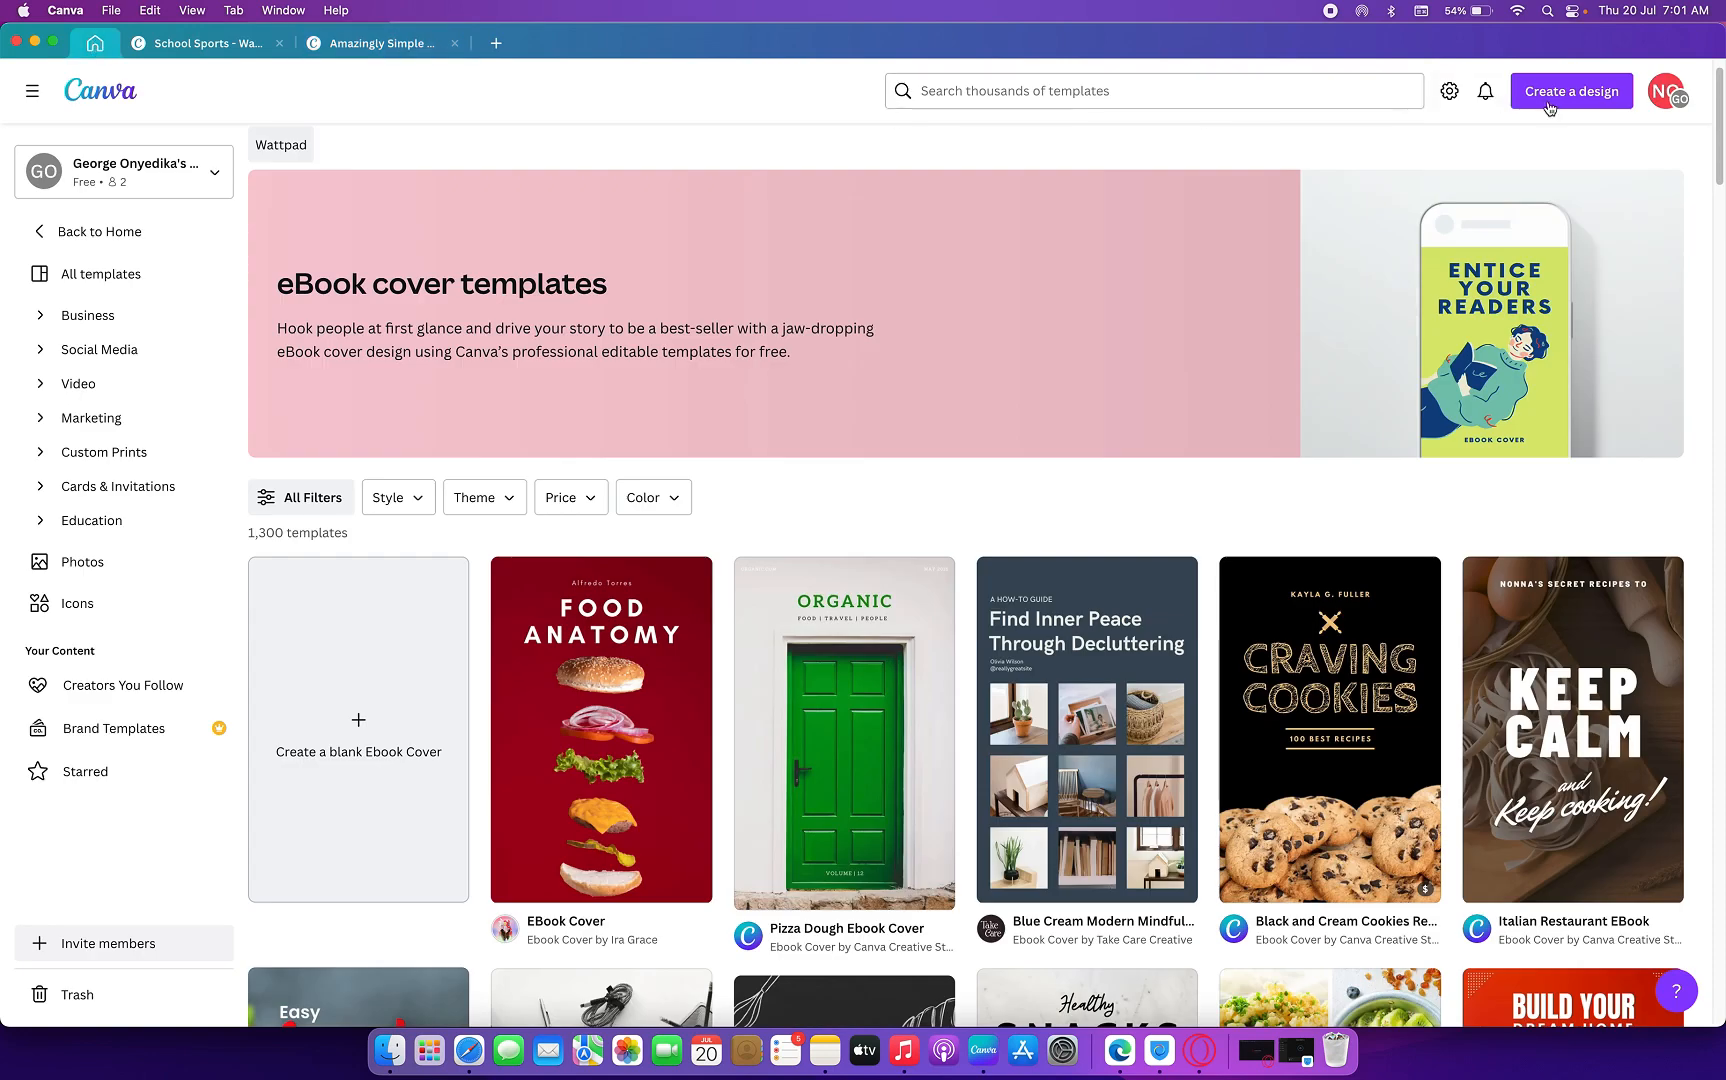
{"action": "left_click", "coordinate": [1550, 100]}
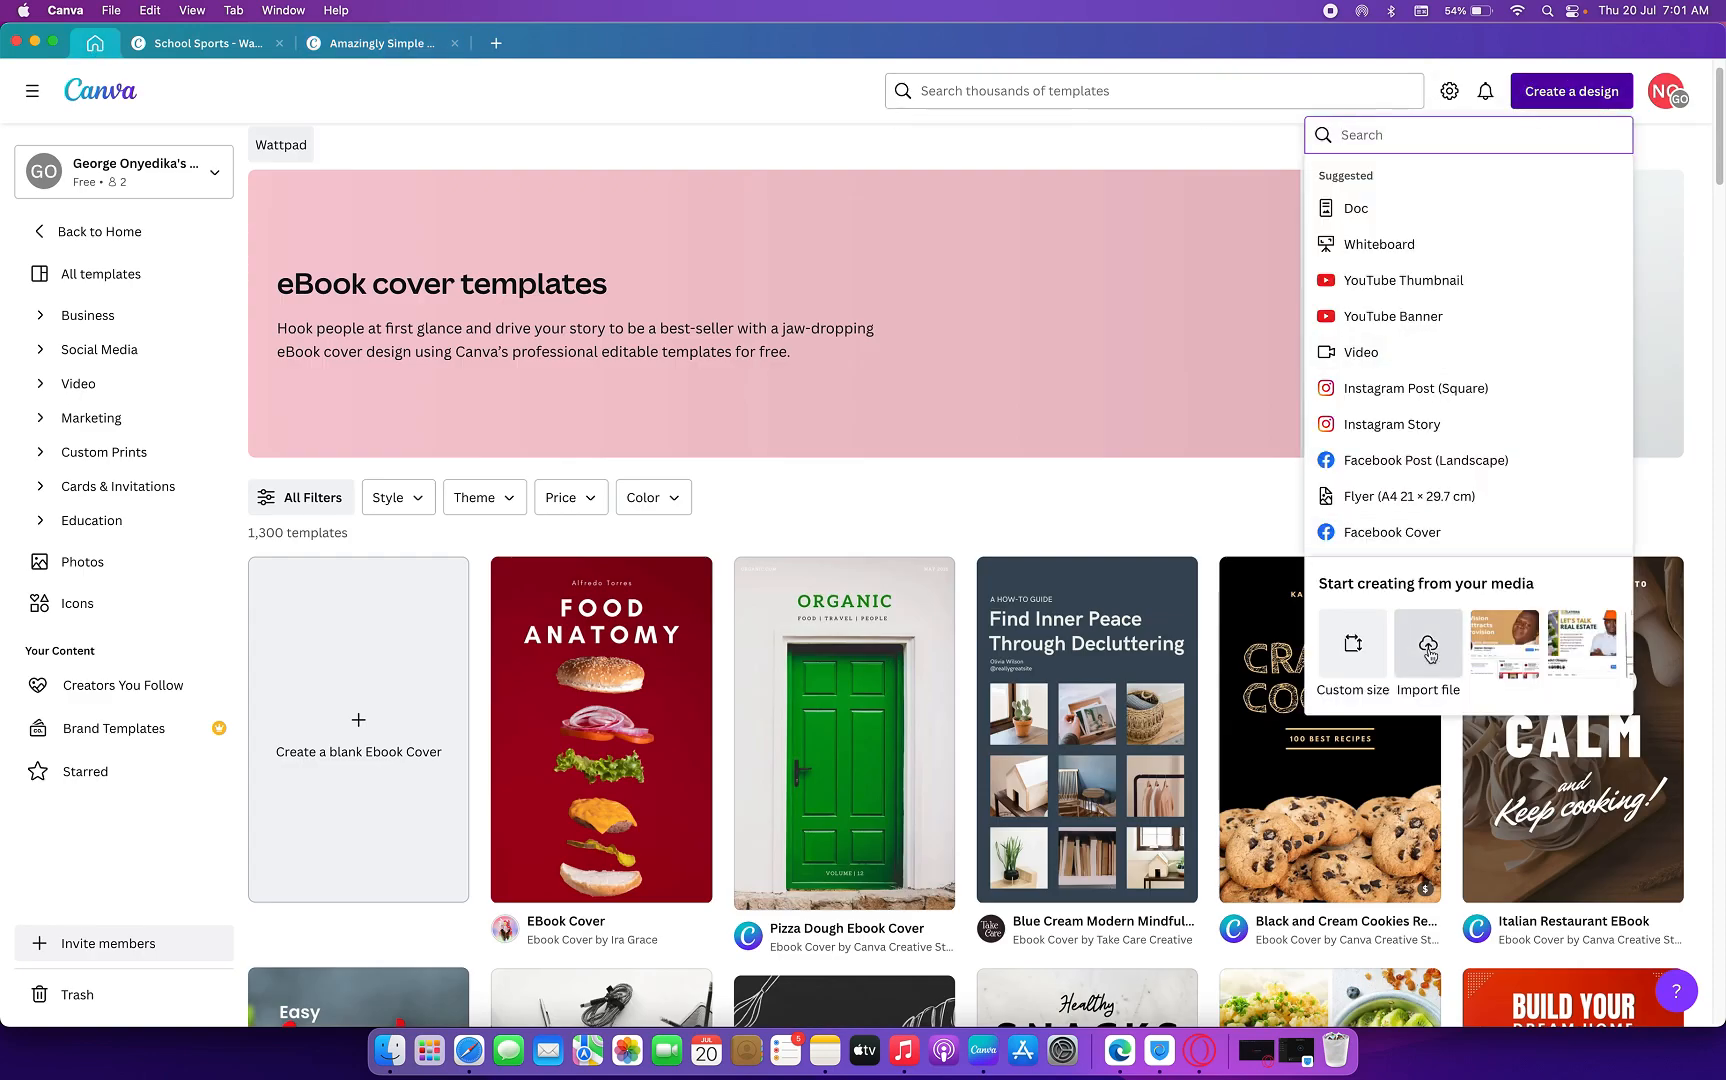
{"action": "left_click", "coordinate": [1429, 650]}
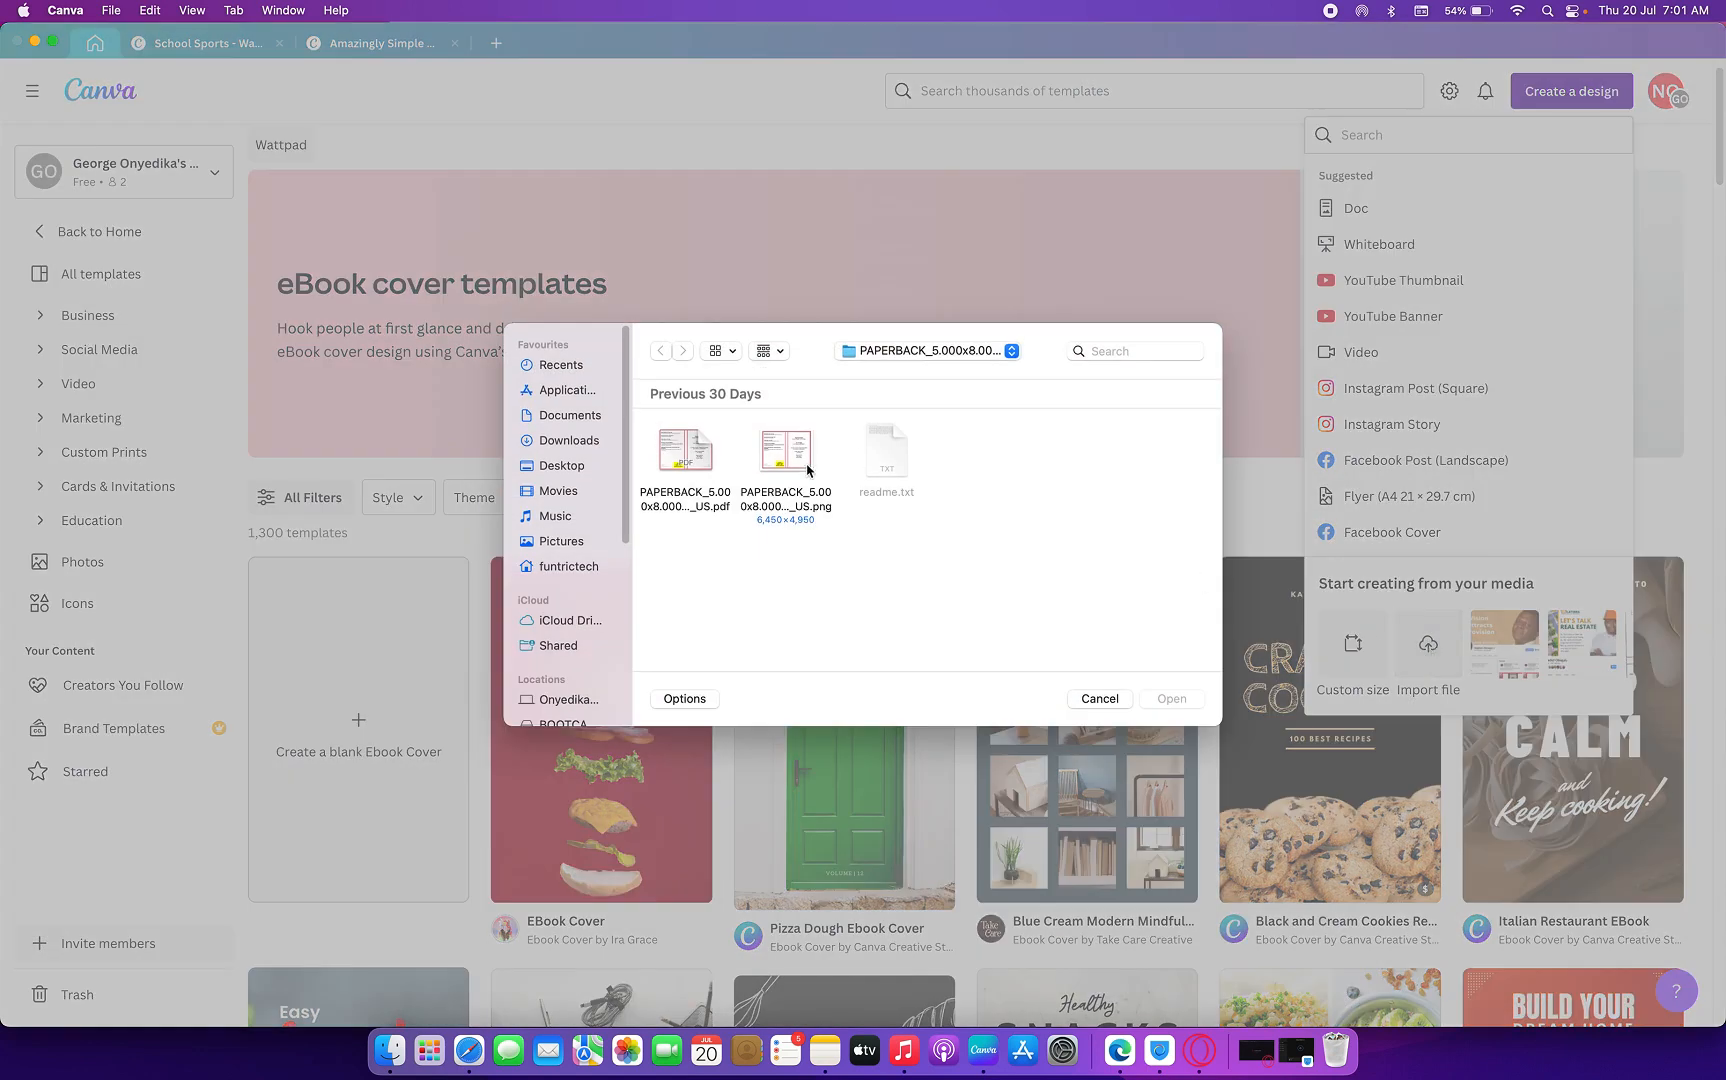
{"action": "left_click", "coordinate": [806, 468]}
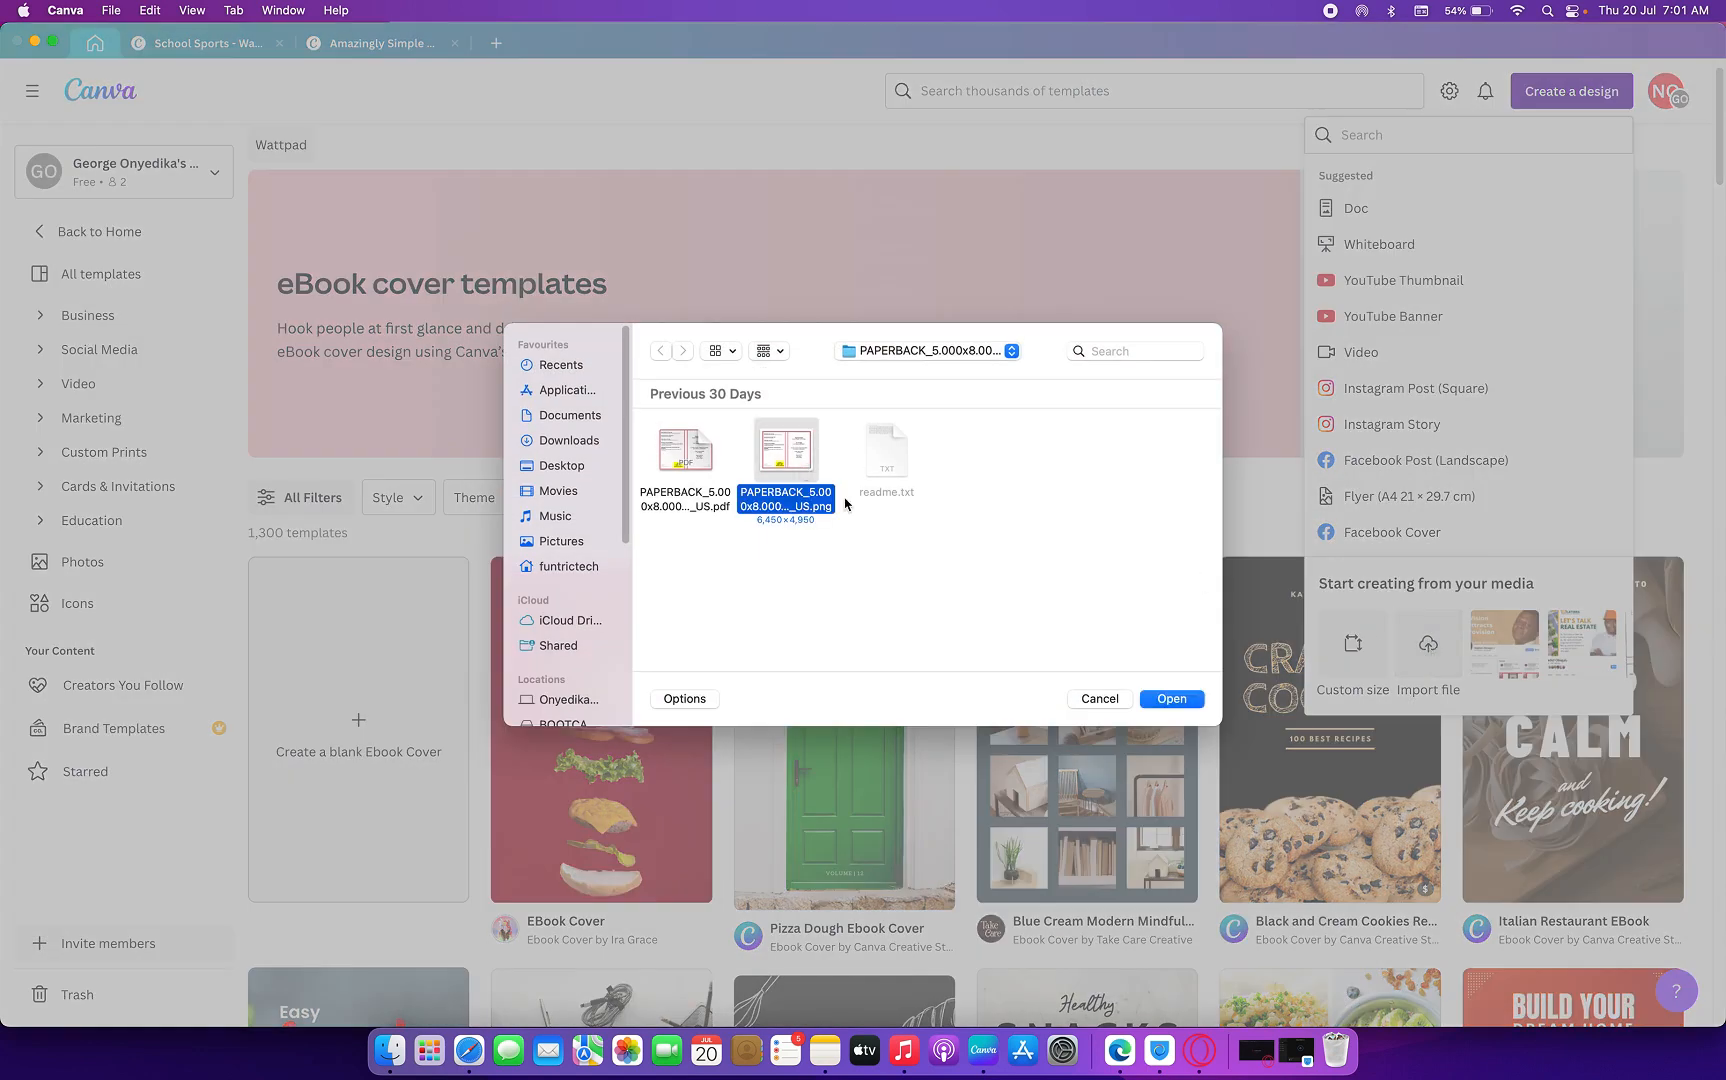
{"action": "left_click", "coordinate": [704, 468]}
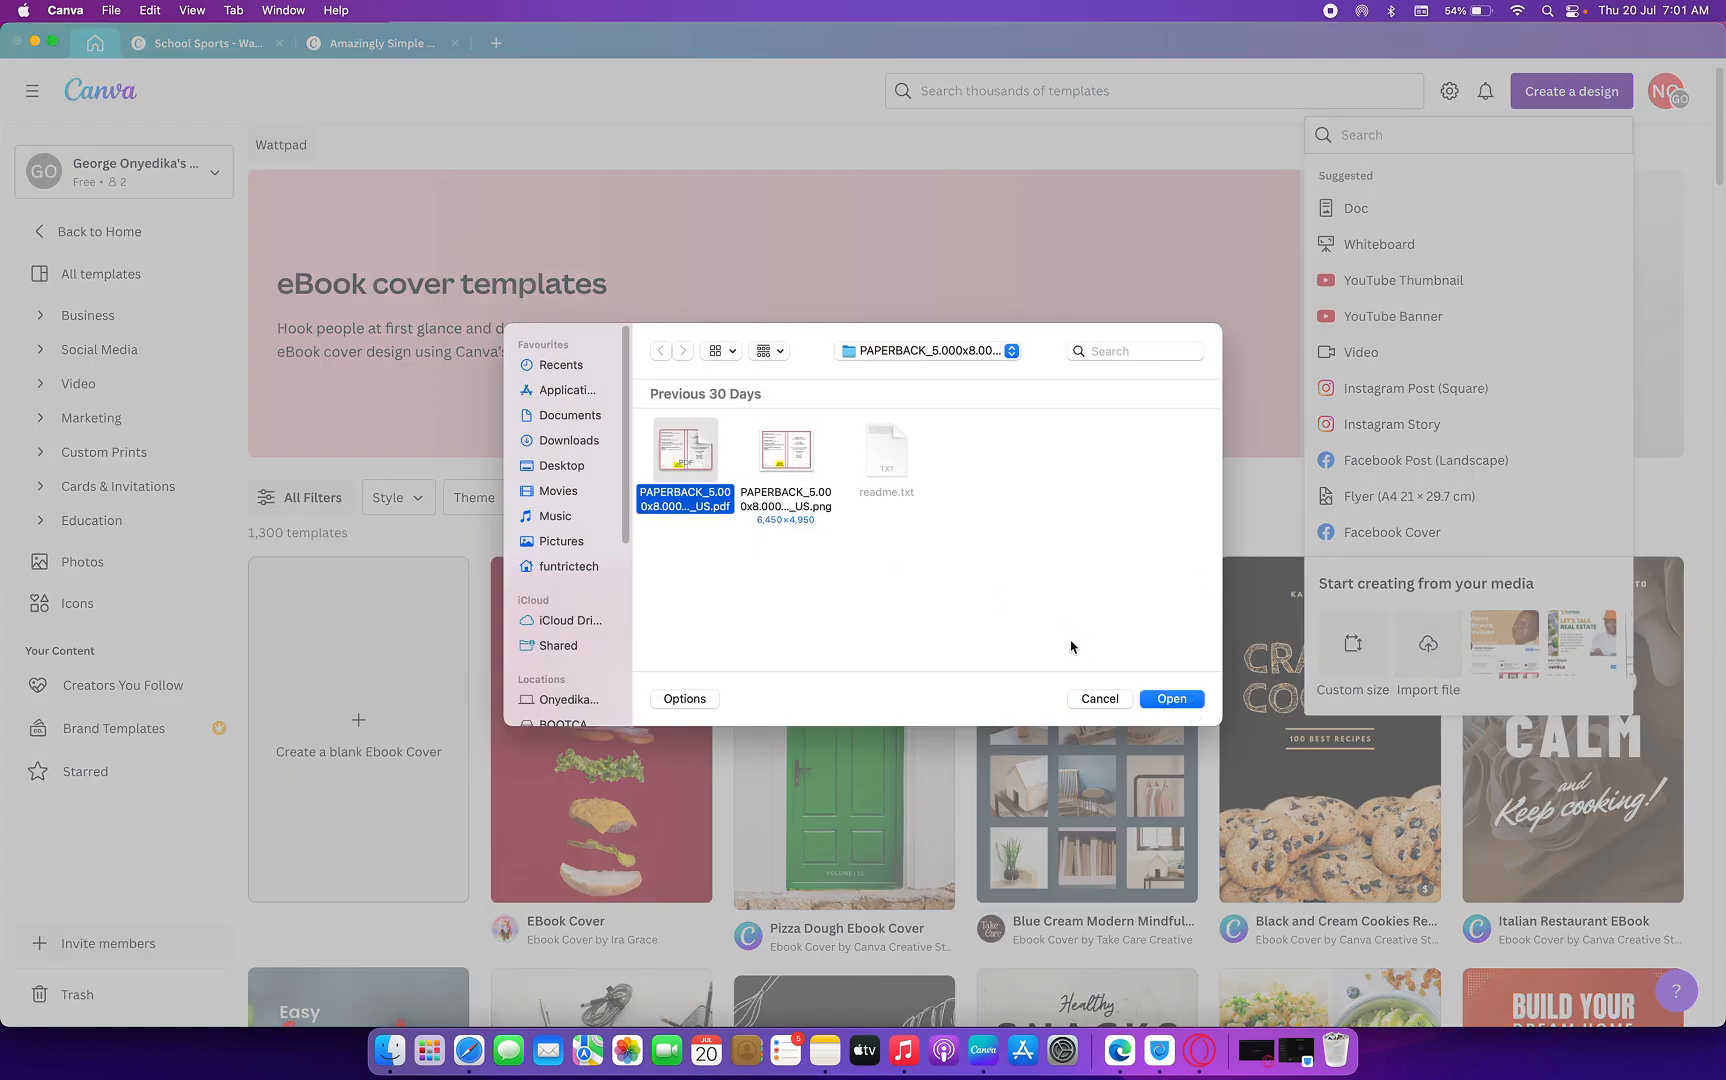
{"action": "left_click", "coordinate": [1172, 699]}
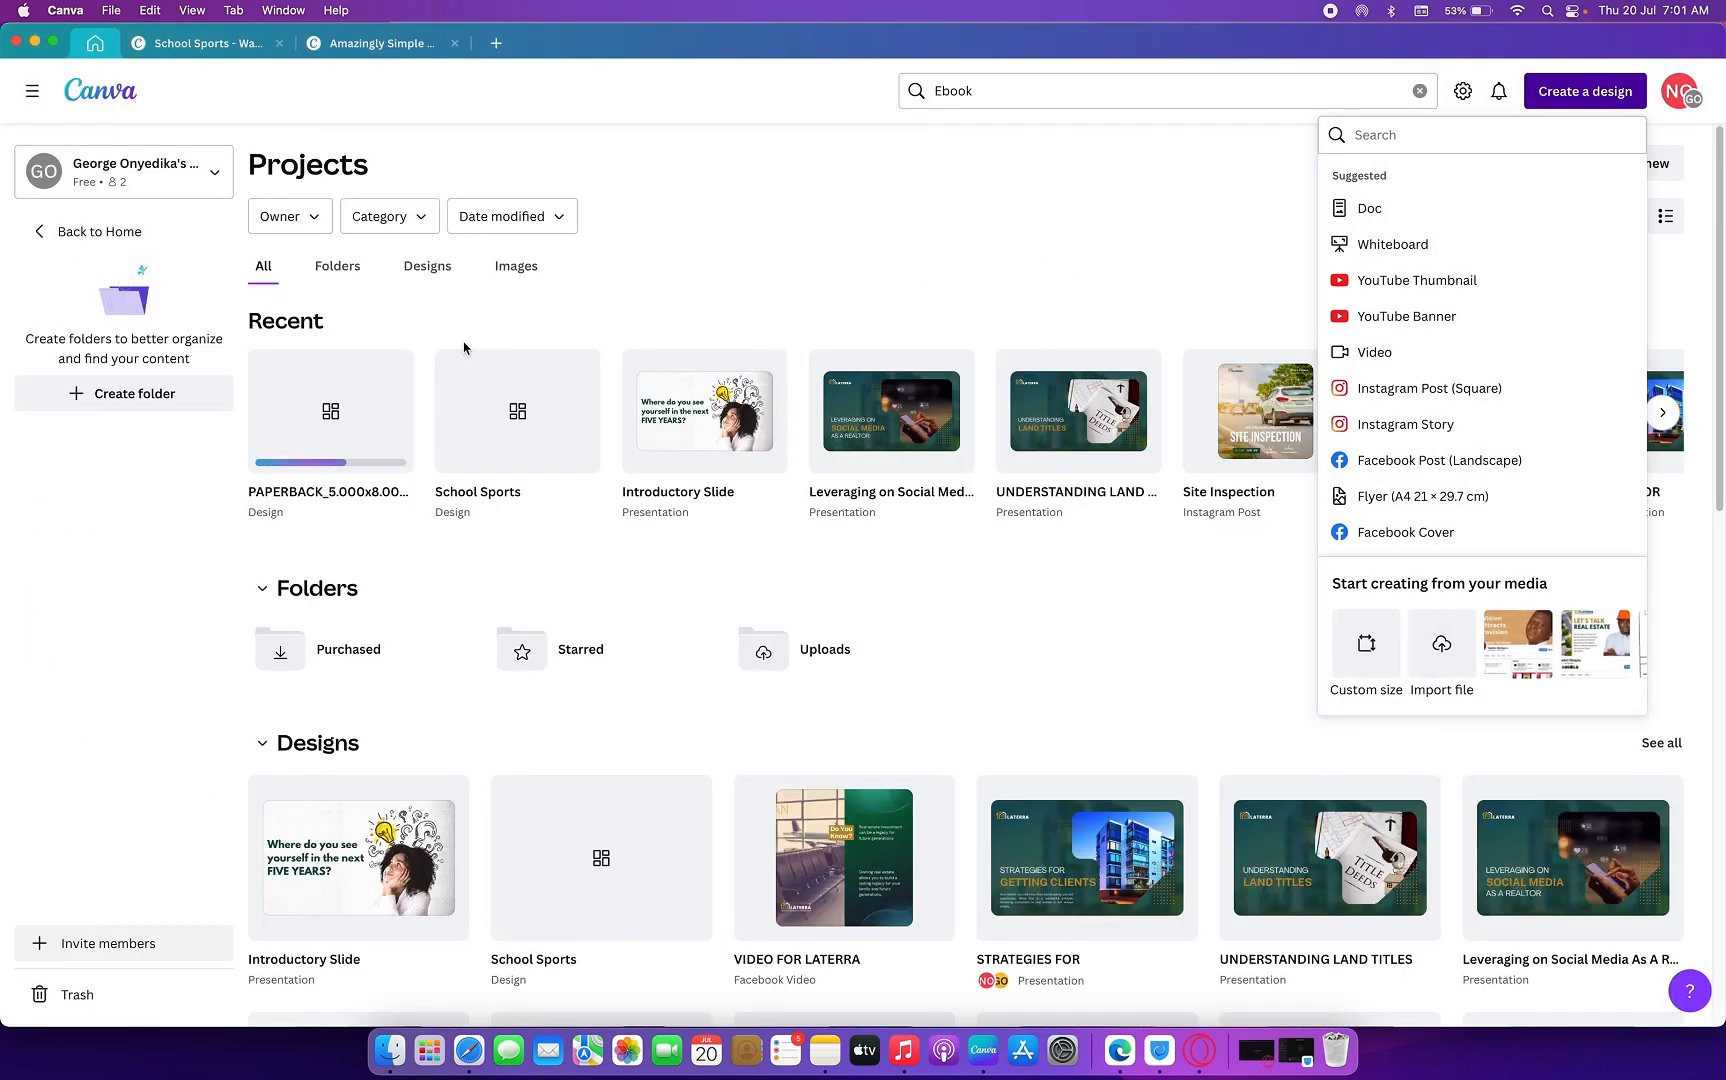
{"action": "left_click", "coordinate": [316, 418]}
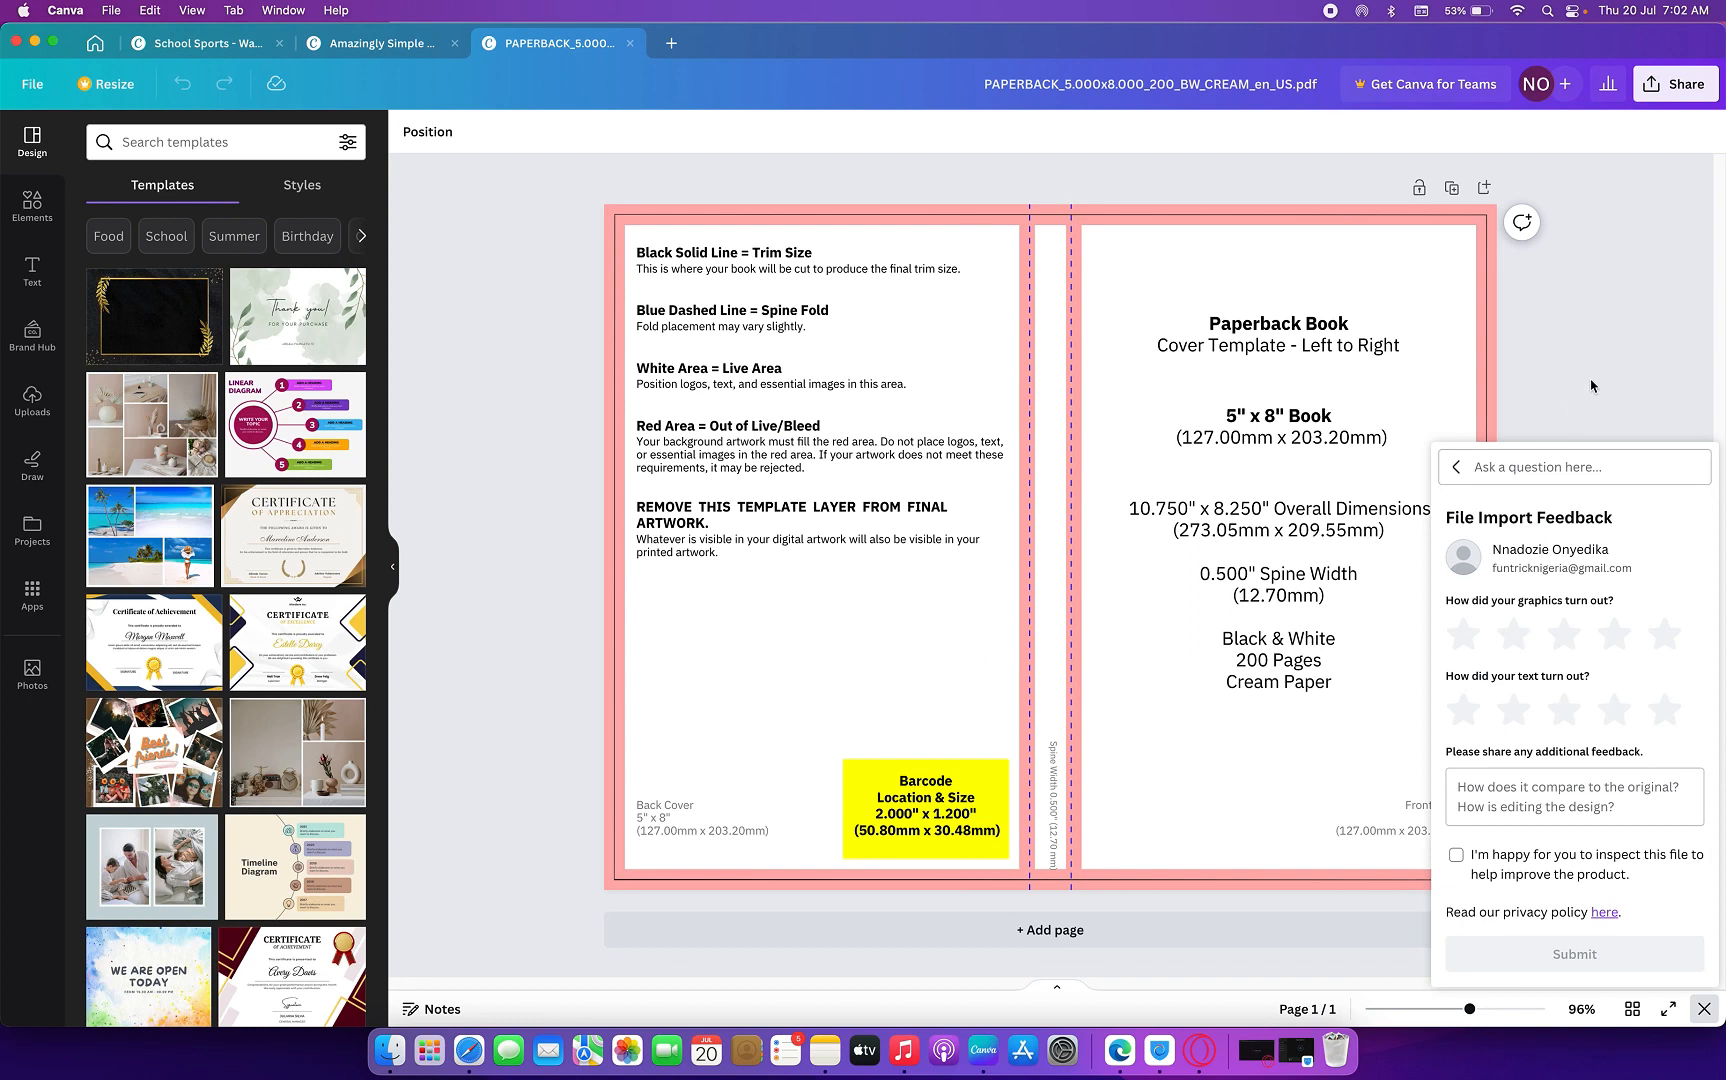
{"action": "left_click", "coordinate": [1706, 1006]}
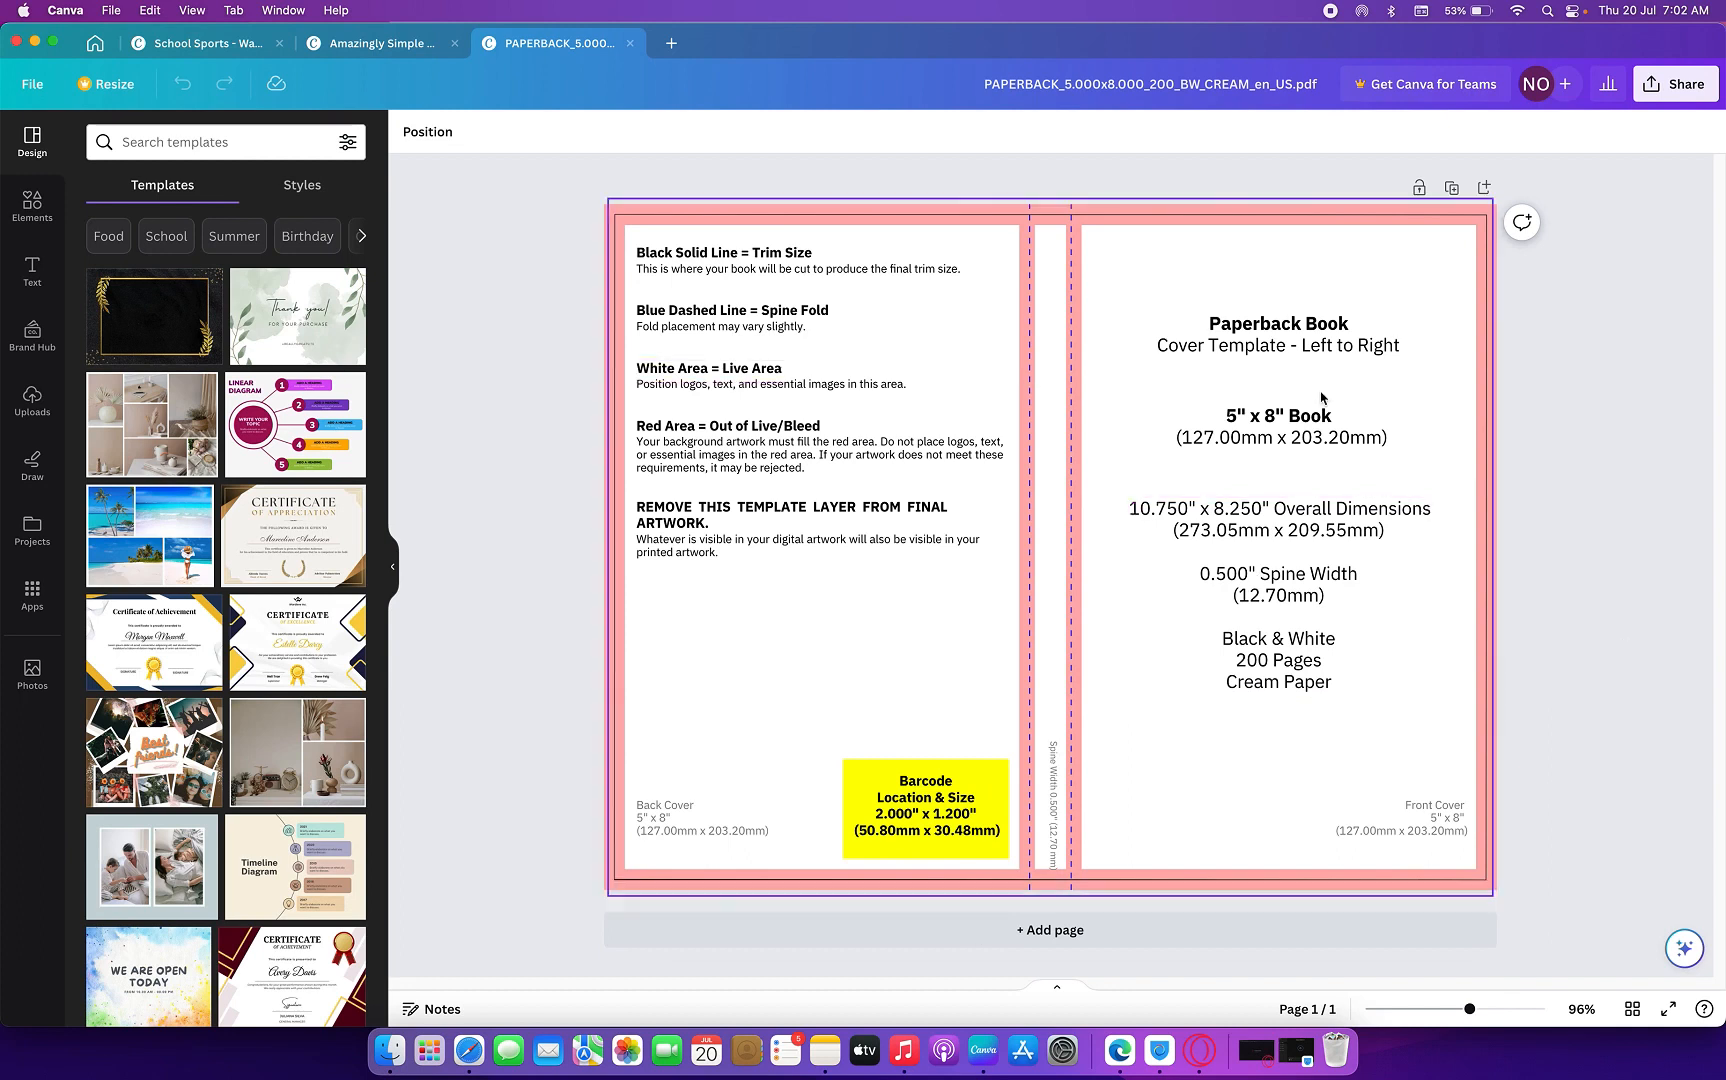
- Show rulers and guides in the paperback template design
{"action": "left_click", "coordinate": [773, 257]}
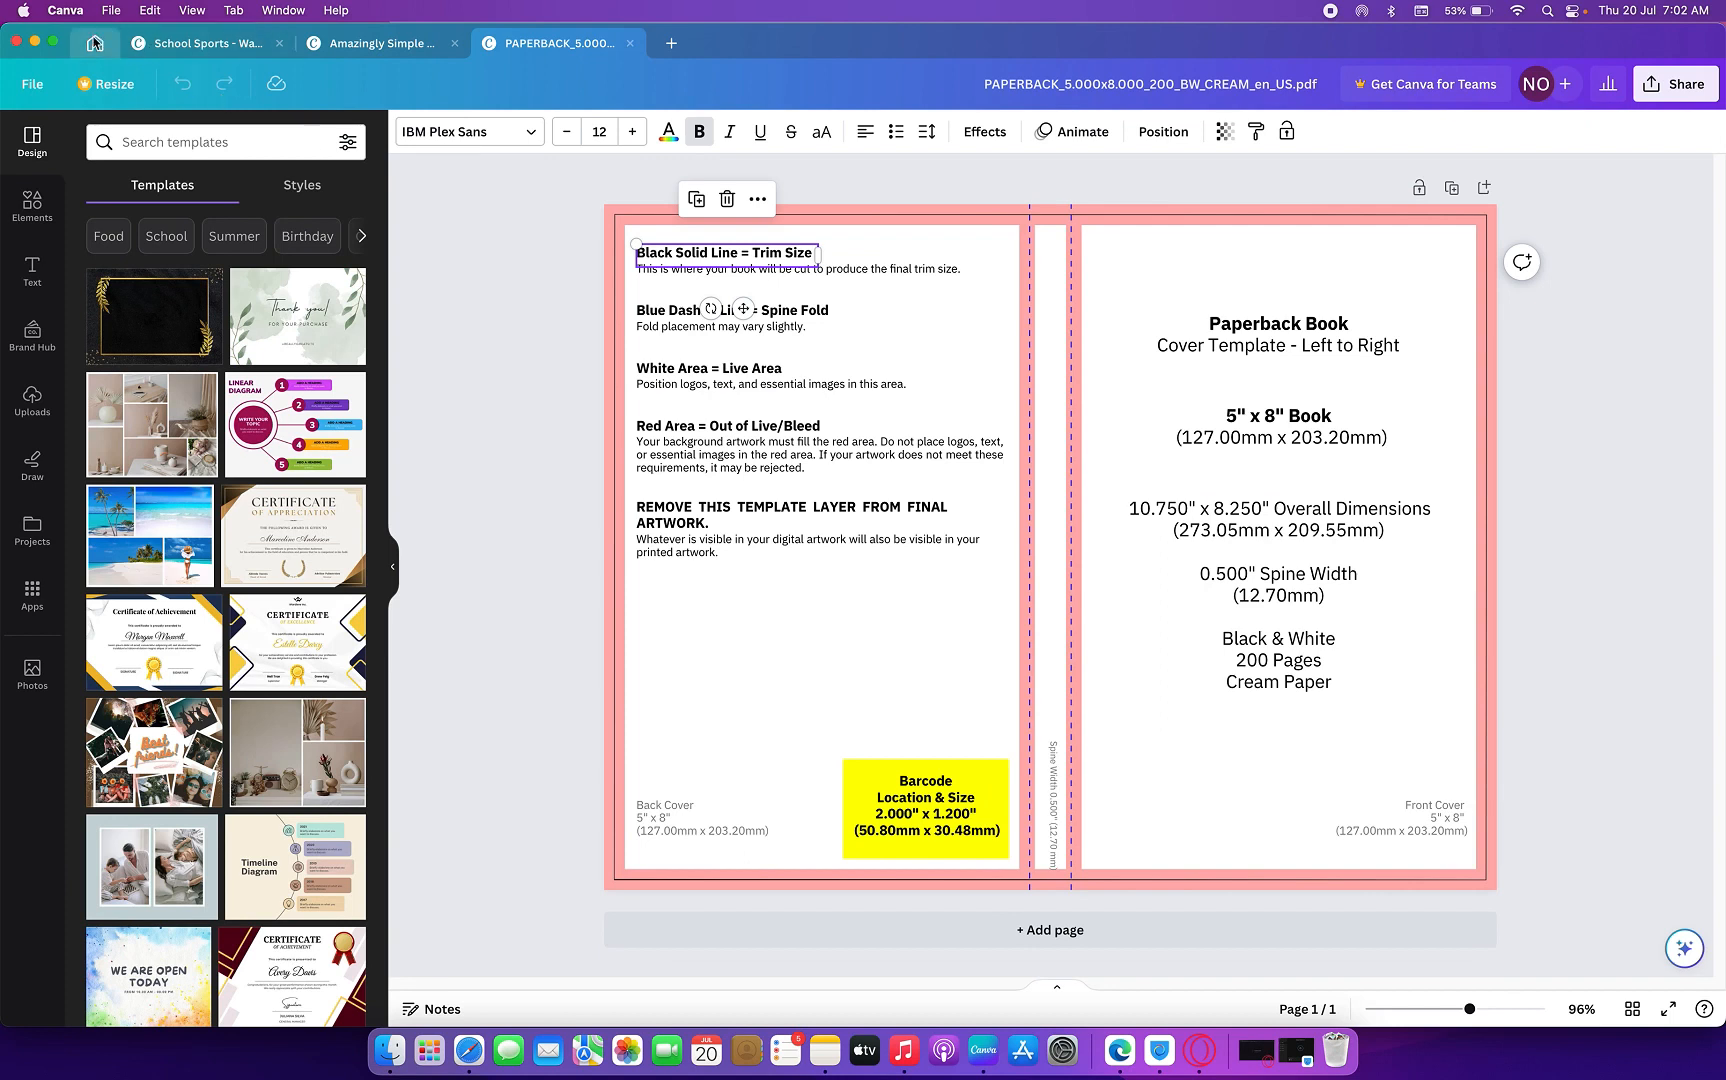
{"action": "left_click", "coordinate": [32, 84]}
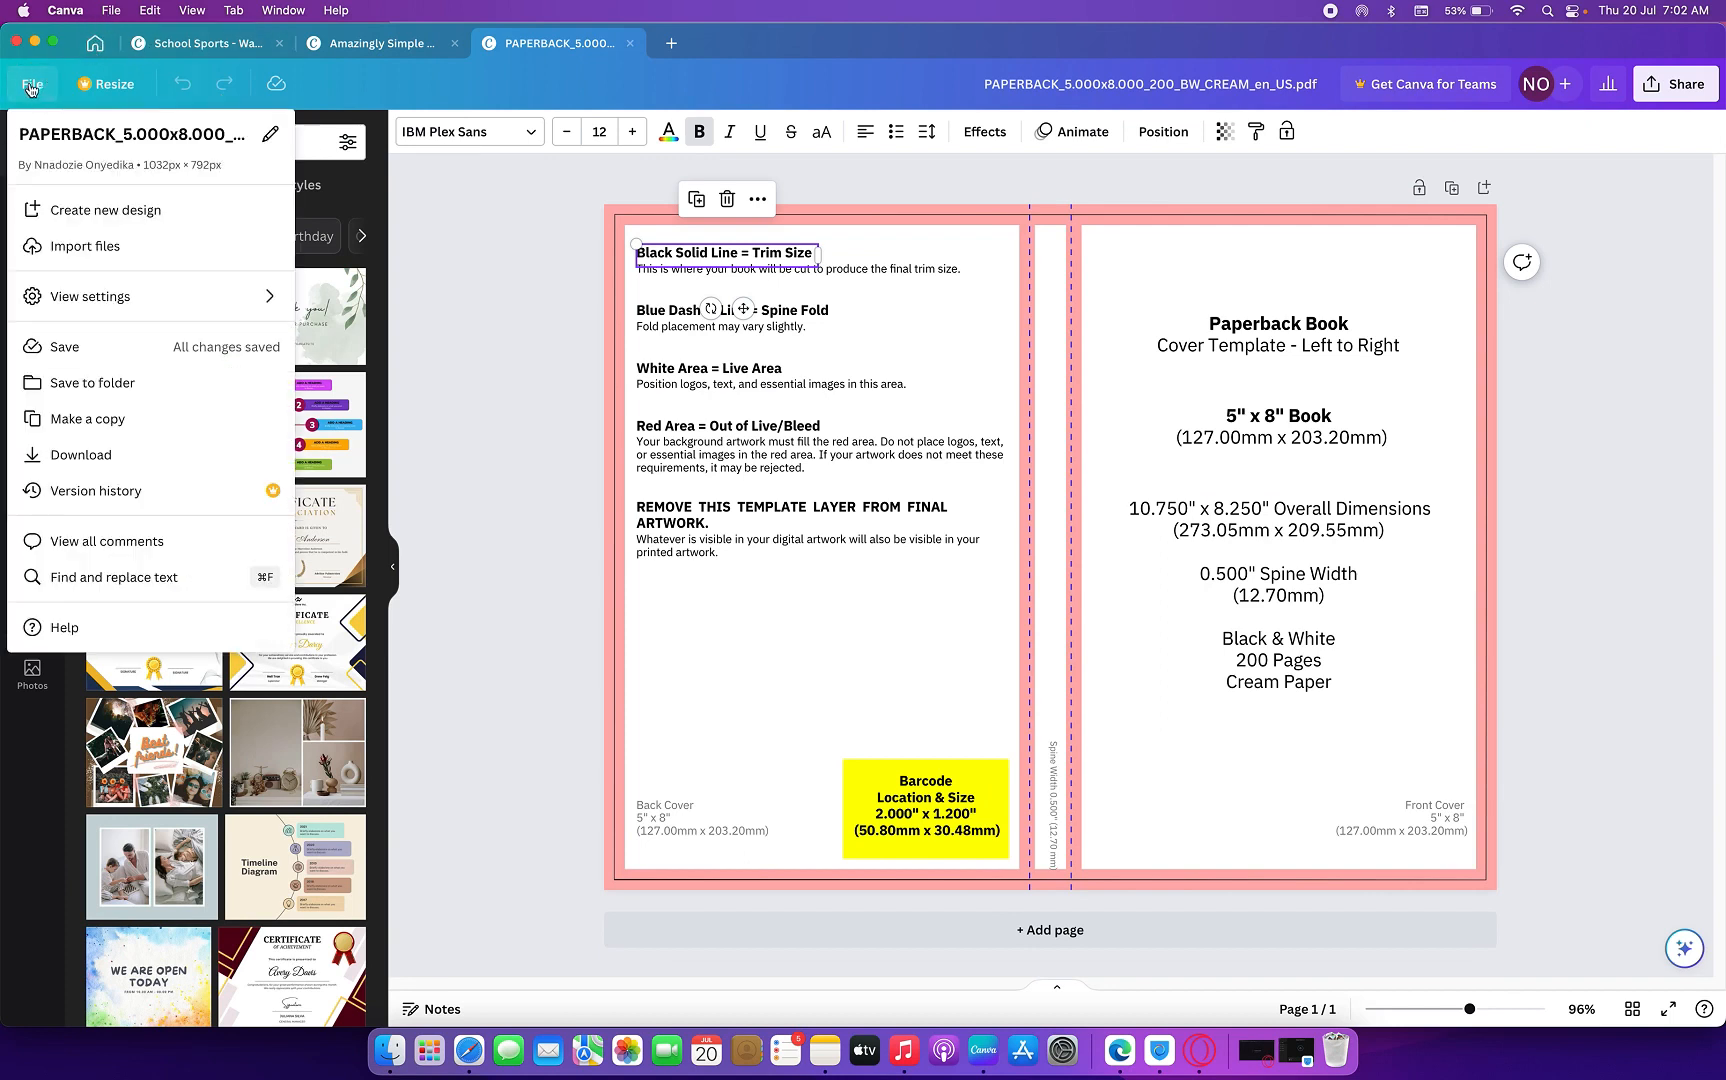
{"action": "mouse_move", "coordinate": [72, 305]}
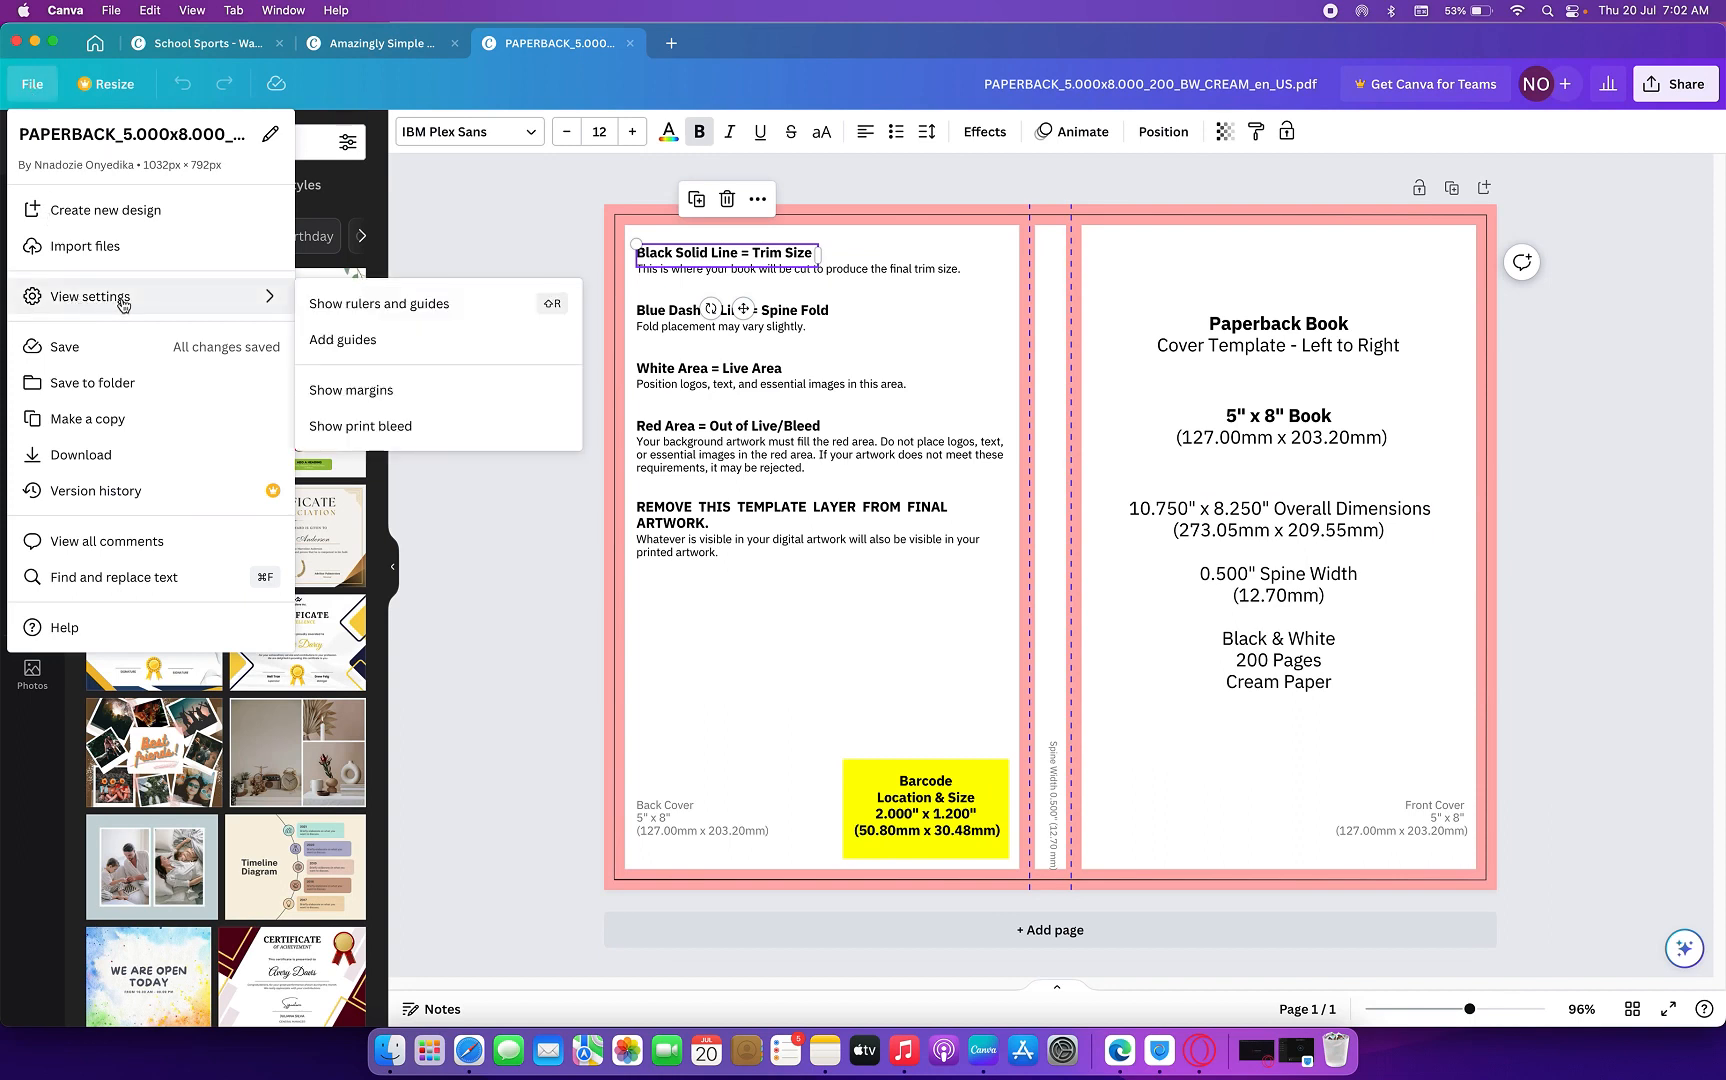
{"action": "left_click", "coordinate": [376, 316]}
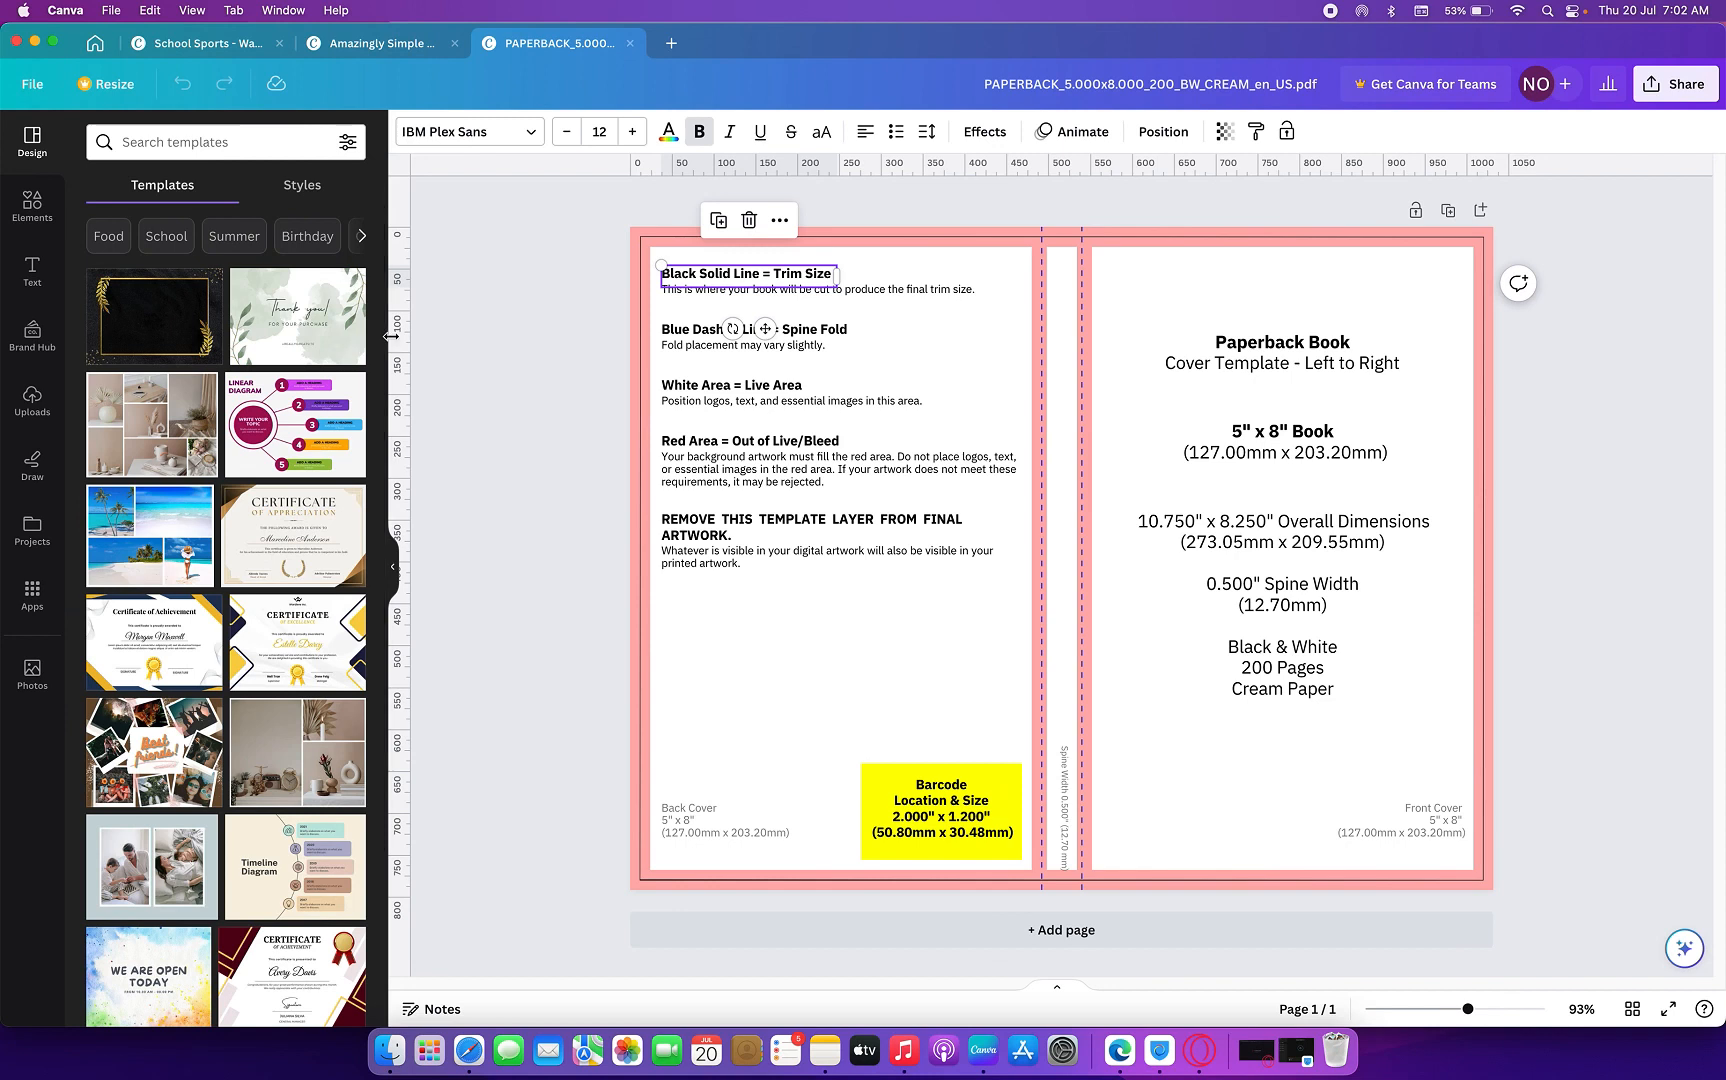
- Place guides along the four outer edges of the white live area, including 1010 px horizontally, and on both spine fold lines
{"action": "mouse_move", "coordinate": [405, 335]}
{"action": "left_mouse_down"}
{"action": "mouse_move", "coordinate": [447, 400]}
{"action": "mouse_move", "coordinate": [678, 501]}
{"action": "mouse_move", "coordinate": [650, 468]}
{"action": "left_mouse_up"}
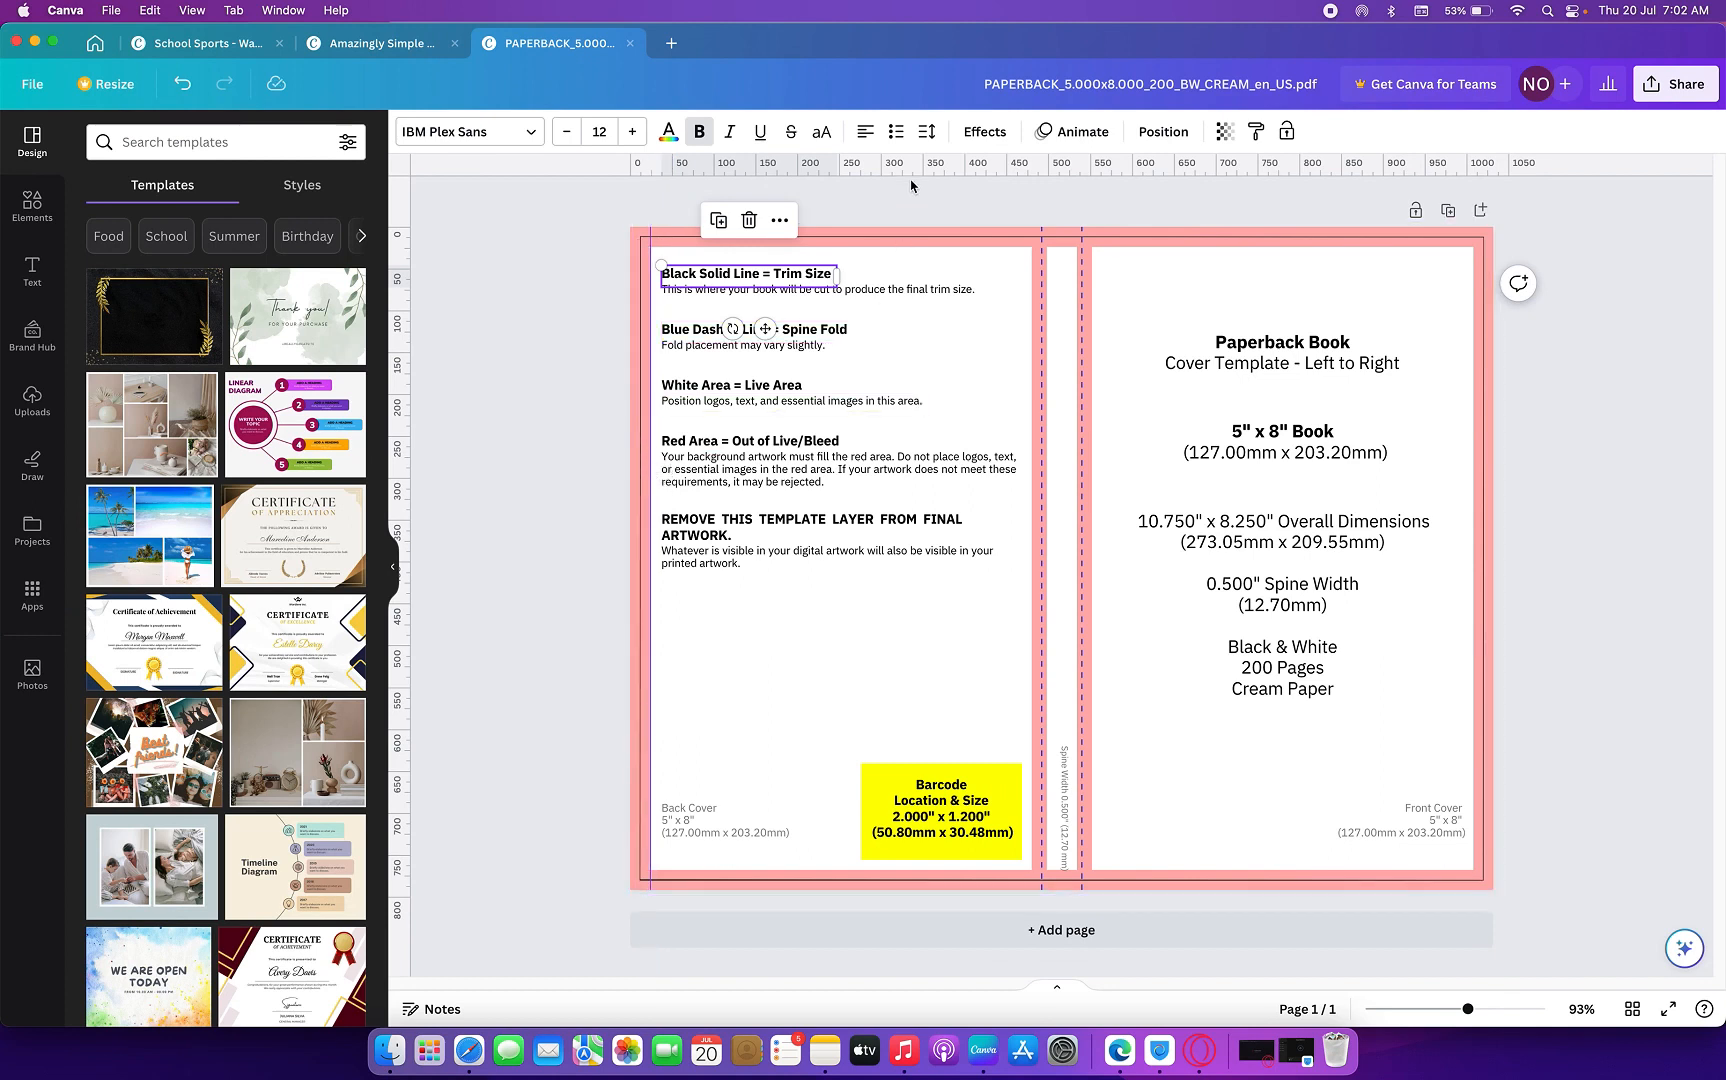
{"action": "mouse_move", "coordinate": [913, 174]}
{"action": "left_mouse_down"}
{"action": "mouse_move", "coordinate": [915, 212]}
{"action": "mouse_move", "coordinate": [950, 245]}
{"action": "left_mouse_up"}
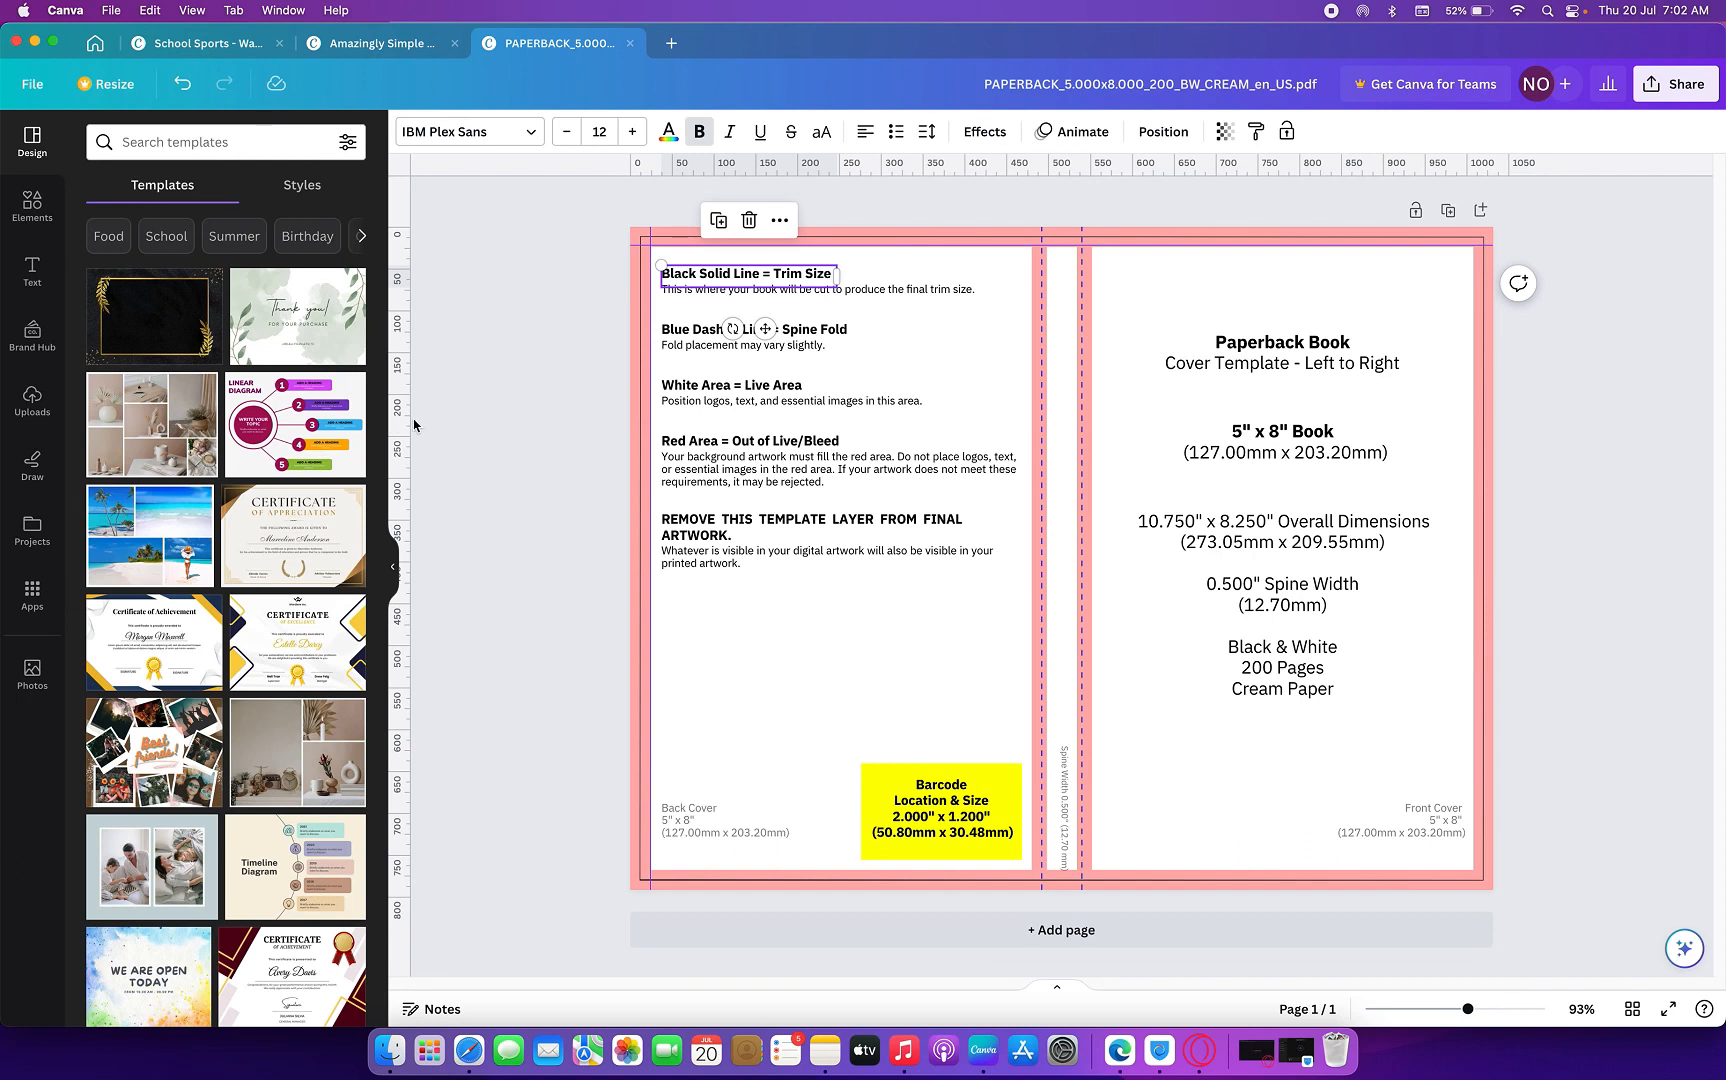
{"action": "mouse_move", "coordinate": [409, 416]}
{"action": "left_mouse_down"}
{"action": "mouse_move", "coordinate": [495, 448]}
{"action": "mouse_move", "coordinate": [1017, 493]}
{"action": "mouse_move", "coordinate": [1040, 515]}
{"action": "left_mouse_up"}
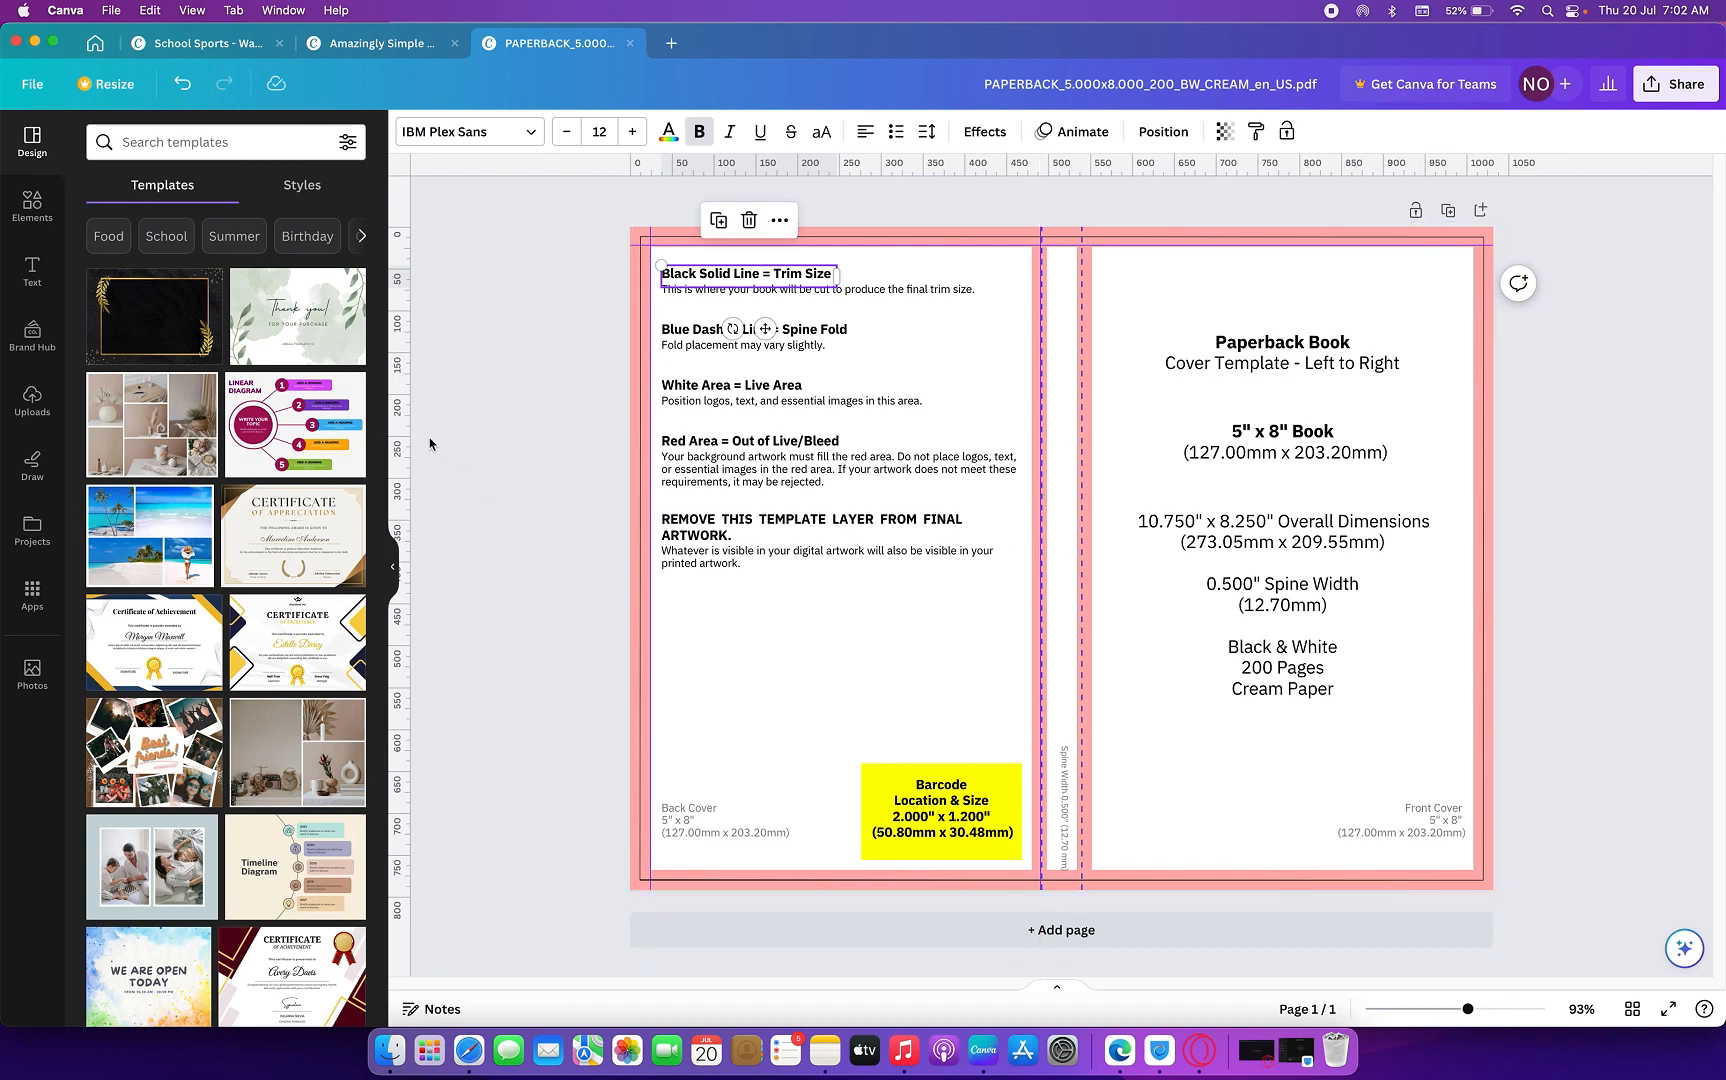
{"action": "mouse_move", "coordinate": [410, 424]}
{"action": "left_mouse_down"}
{"action": "mouse_move", "coordinate": [489, 452]}
{"action": "mouse_move", "coordinate": [1097, 507]}
{"action": "mouse_move", "coordinate": [1082, 510]}
{"action": "left_mouse_up"}
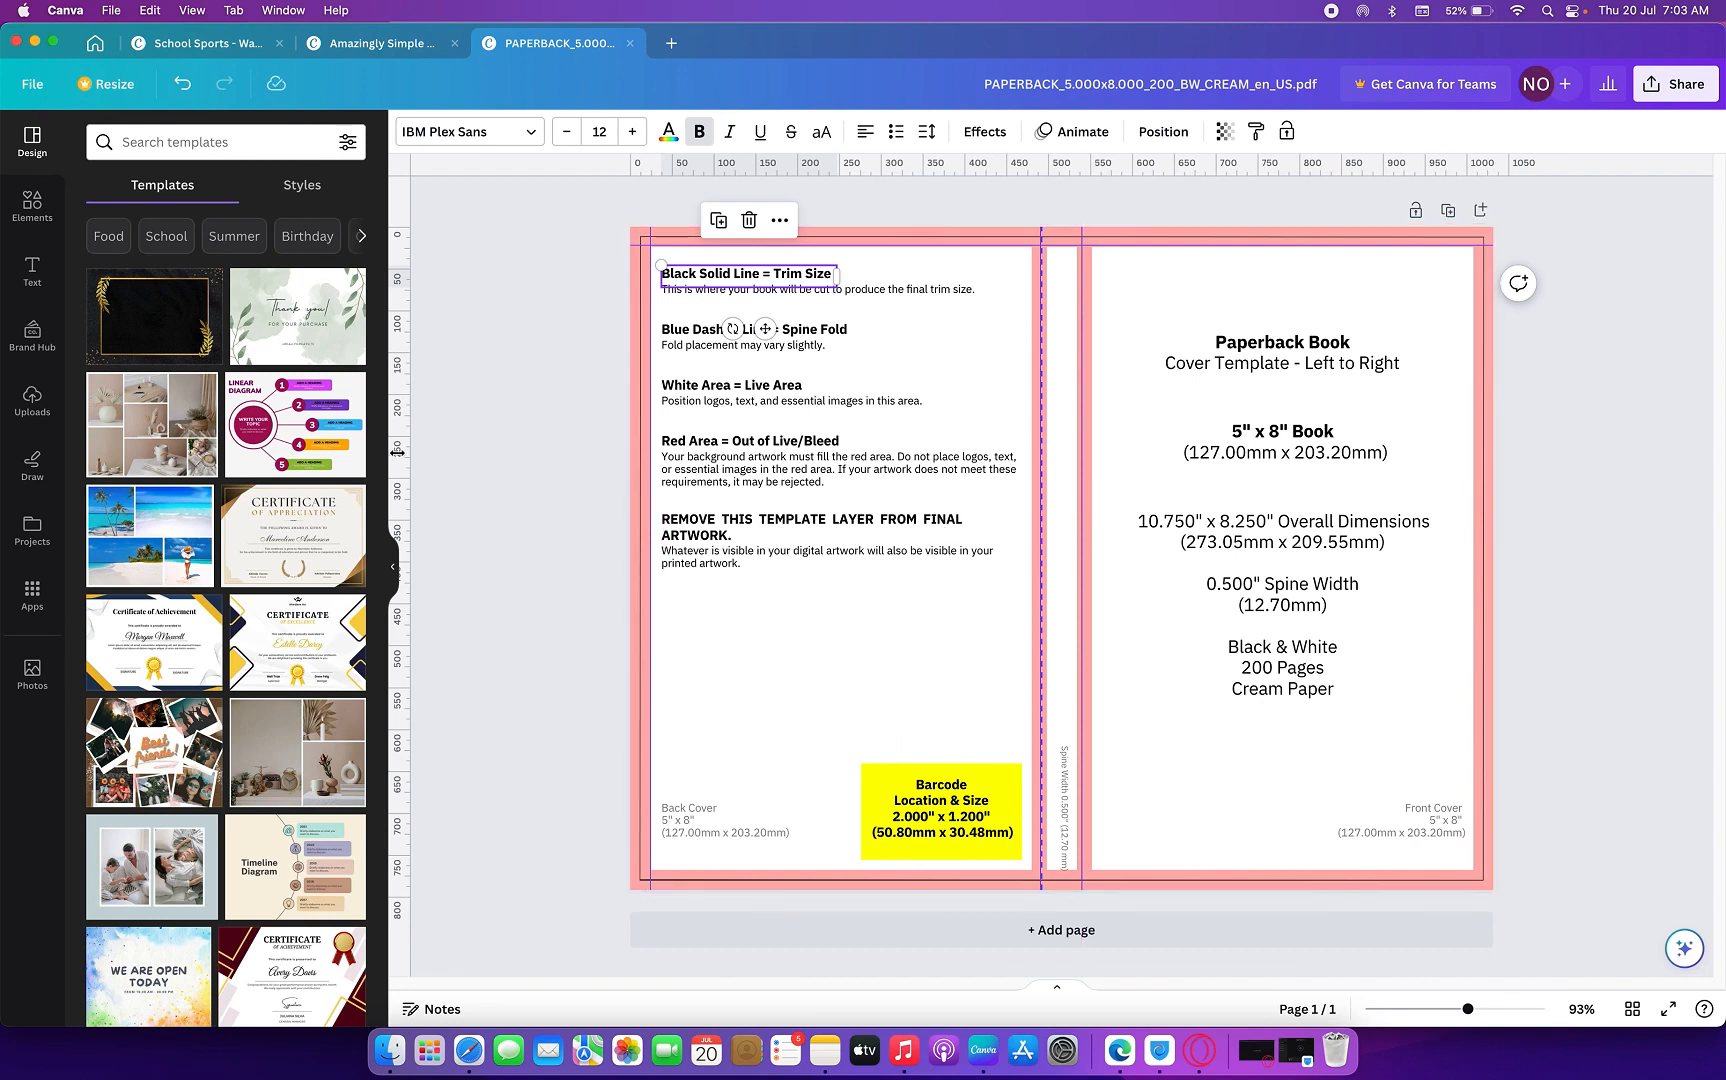
{"action": "mouse_move", "coordinate": [397, 452]}
{"action": "left_mouse_down"}
{"action": "mouse_move", "coordinate": [1494, 500]}
{"action": "mouse_move", "coordinate": [1476, 494]}
{"action": "left_mouse_up"}
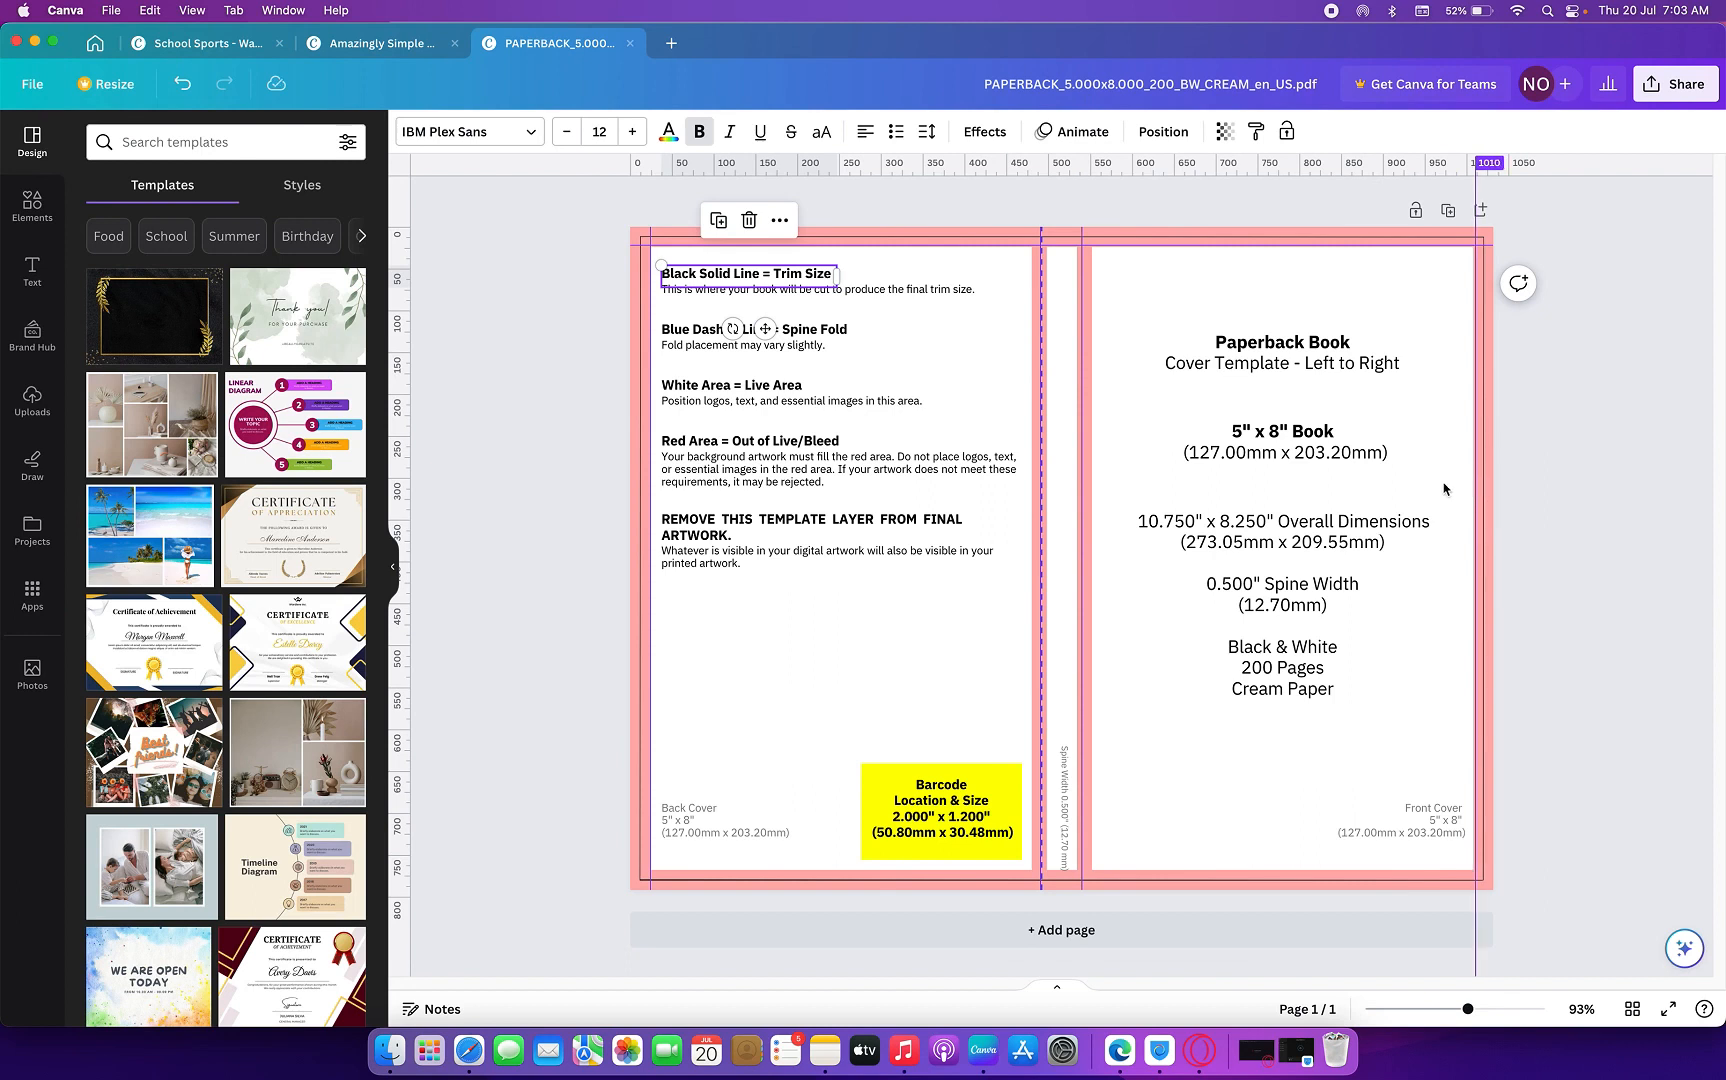
{"action": "left_click_drag", "start_coordinate": [1085, 167], "coordinate": [1337, 866]}
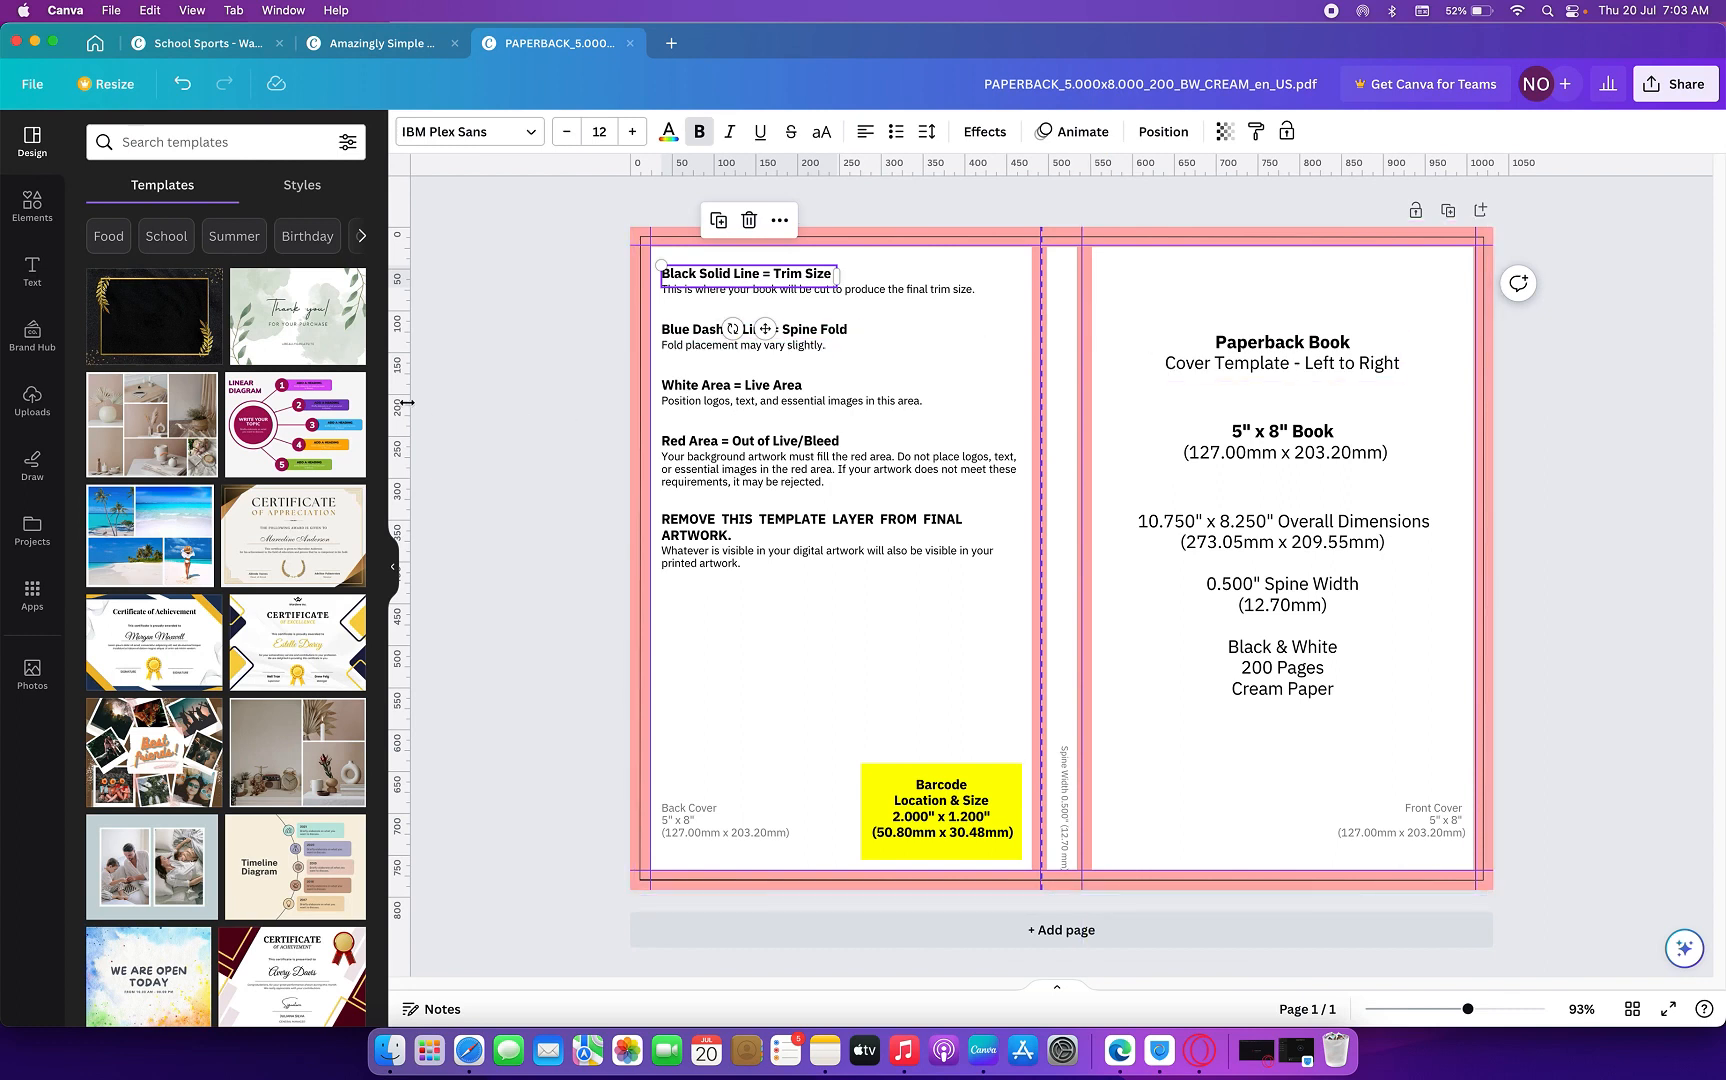
- Add vertical guides at the spine-side live-area edges of the front and back covers and at the back cover's outer trim line, 12 px
{"action": "left_click_drag", "start_coordinate": [404, 405], "coordinate": [1082, 597]}
{"action": "left_click_drag", "start_coordinate": [410, 473], "coordinate": [1090, 711]}
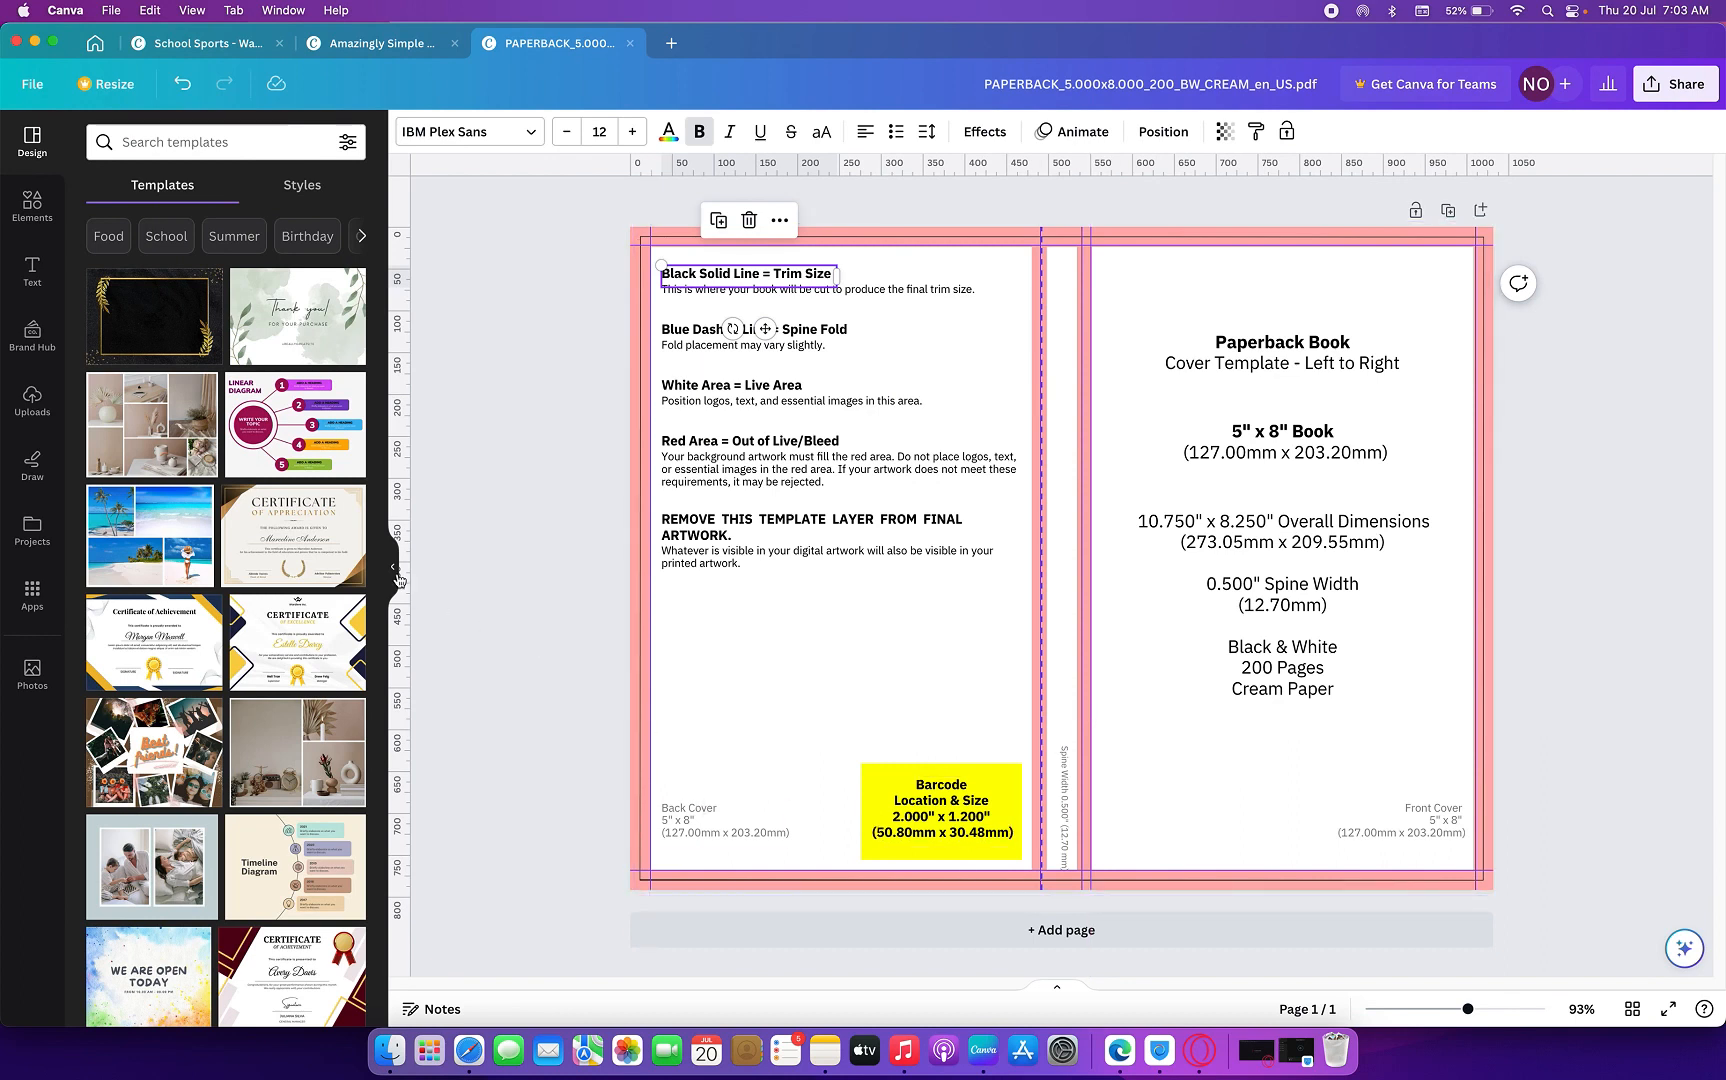
{"action": "left_click_drag", "start_coordinate": [401, 545], "coordinate": [1026, 757]}
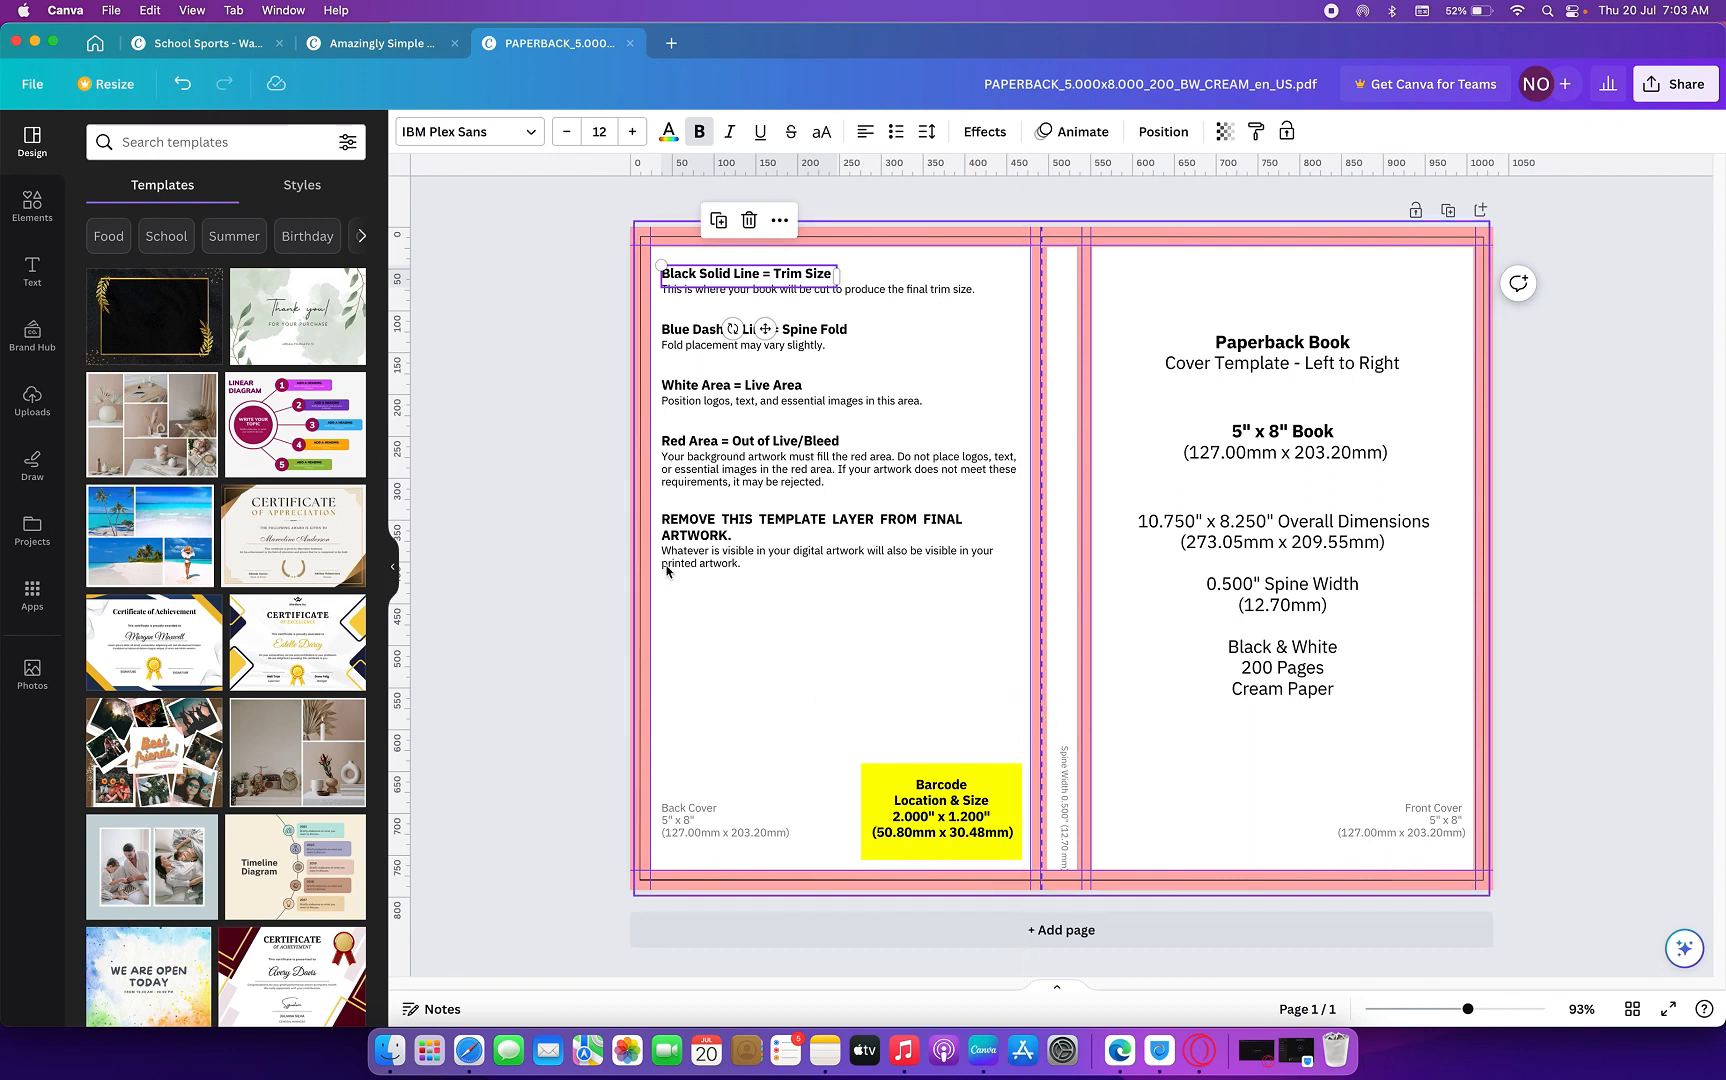
{"action": "left_click_drag", "start_coordinate": [405, 410], "coordinate": [639, 553]}
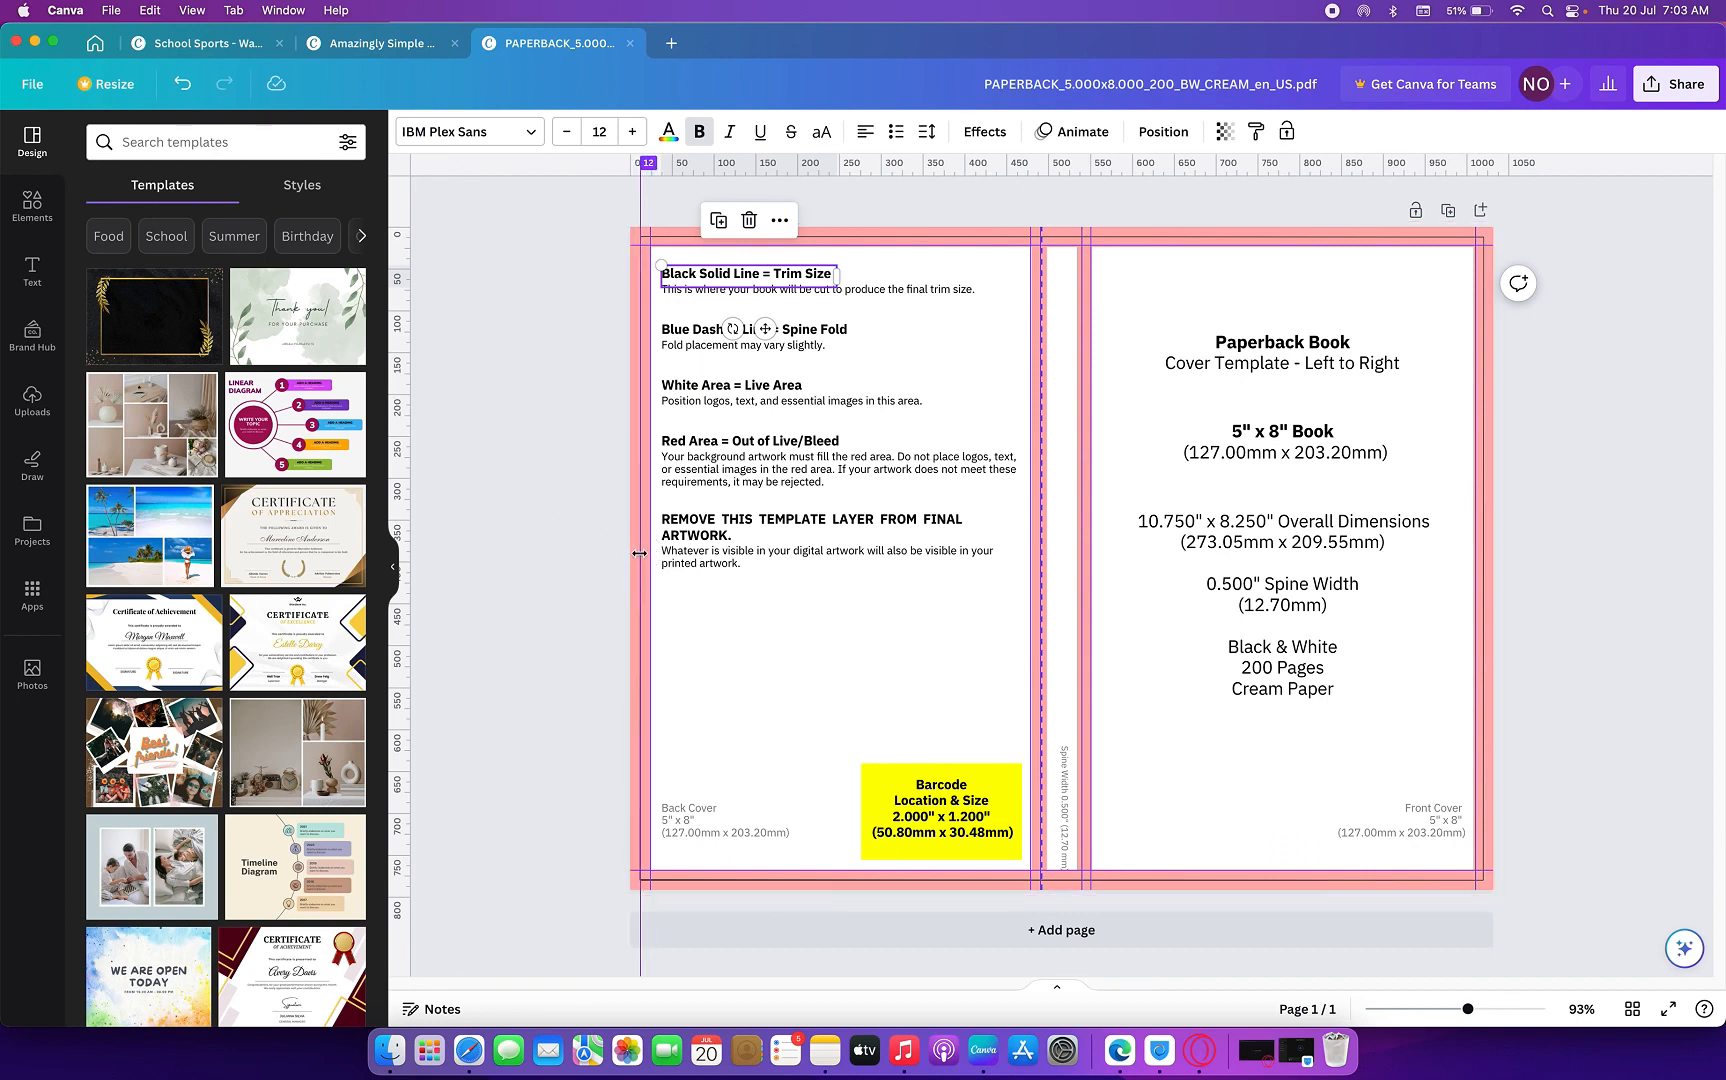
{"action": "left_click_drag", "start_coordinate": [406, 418], "coordinate": [634, 540]}
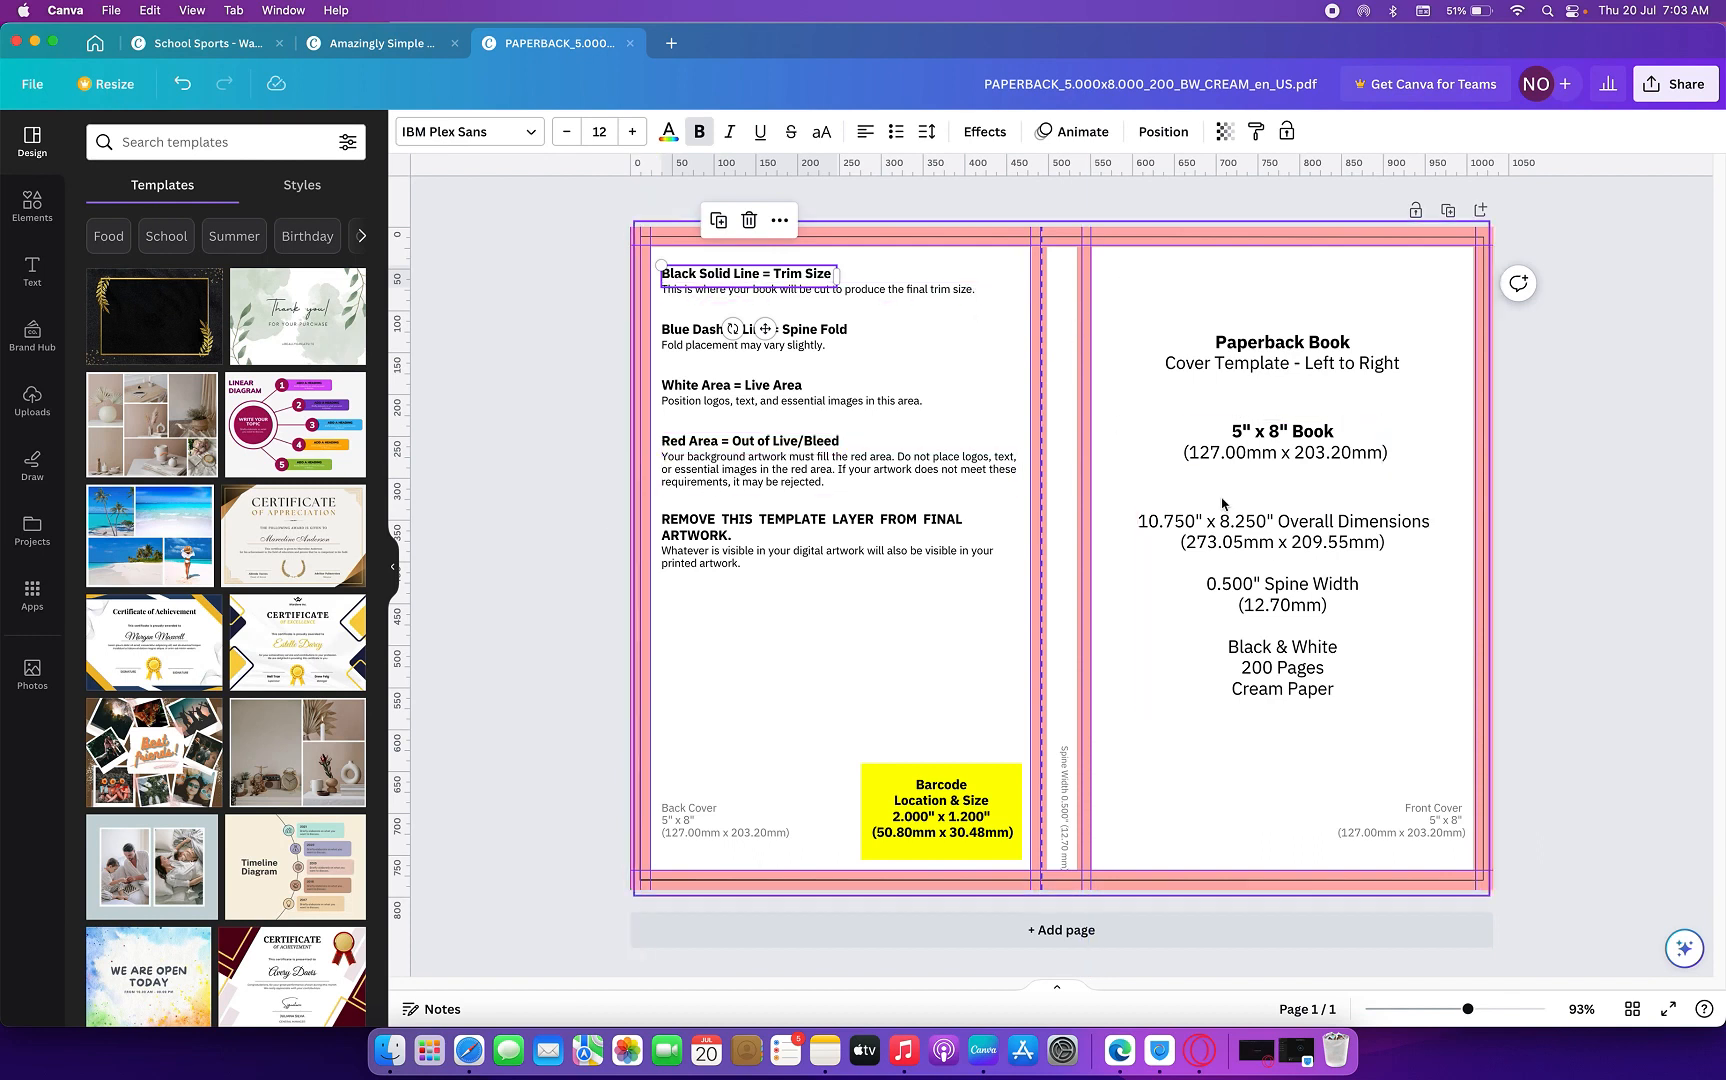
- Add guides along the top, bottom (781 px) and front cover outer trim lines, and along both edges of the spine's white live area
{"action": "left_click", "coordinate": [903, 314]}
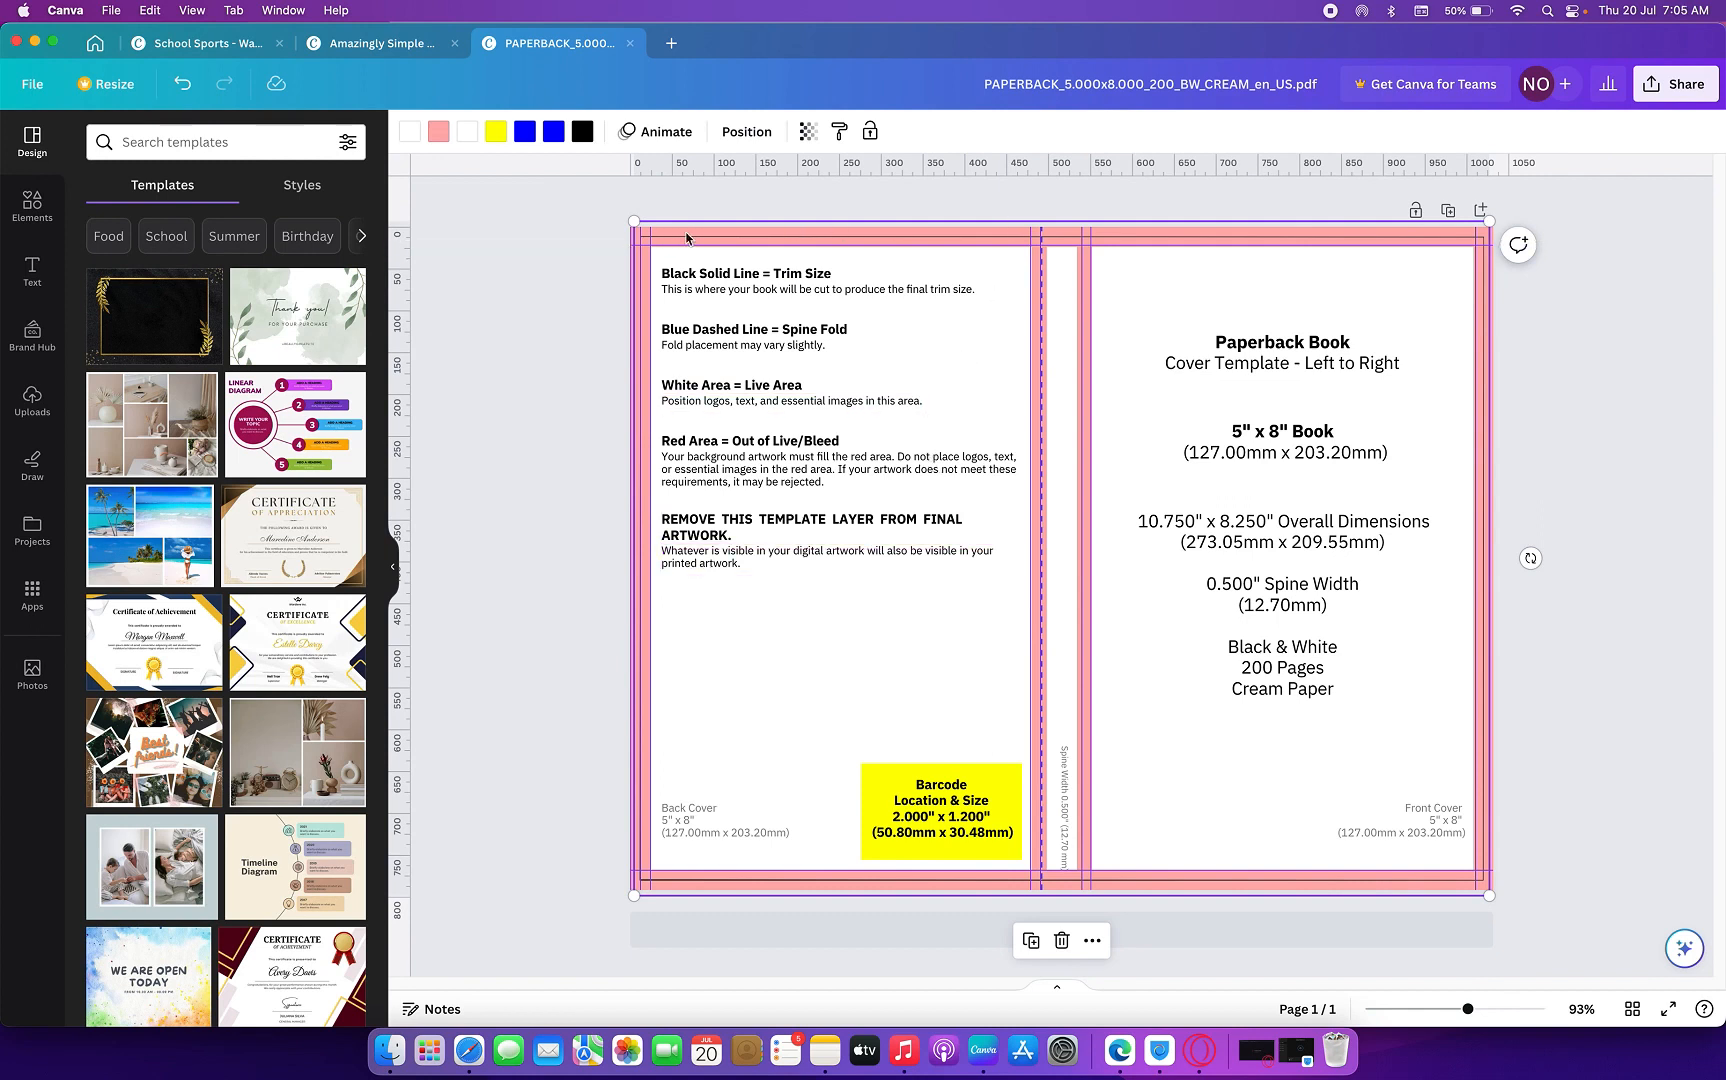
{"action": "left_click_drag", "start_coordinate": [829, 173], "coordinate": [875, 236]}
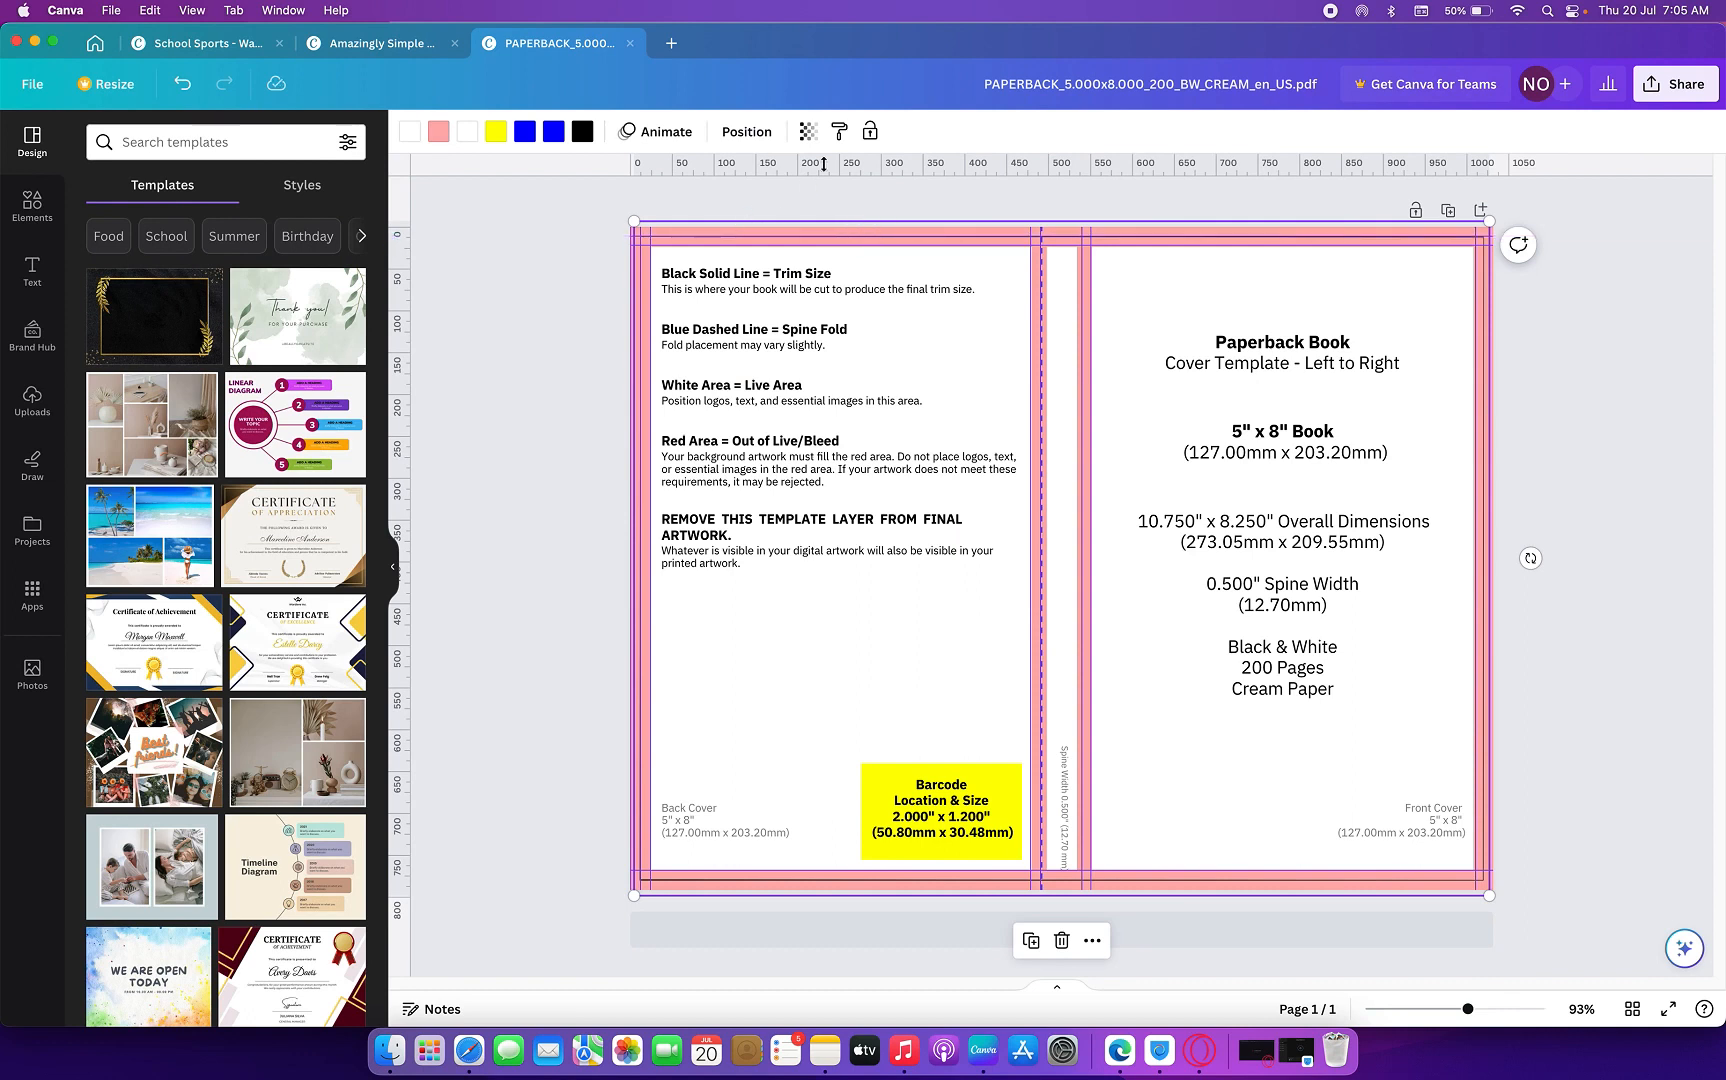
{"action": "mouse_move", "coordinate": [825, 168]}
{"action": "left_mouse_down"}
{"action": "mouse_move", "coordinate": [840, 197]}
{"action": "mouse_move", "coordinate": [845, 163]}
{"action": "left_mouse_up"}
{"action": "left_click_drag", "start_coordinate": [730, 237], "coordinate": [732, 242]}
{"action": "left_click_drag", "start_coordinate": [413, 443], "coordinate": [1045, 522]}
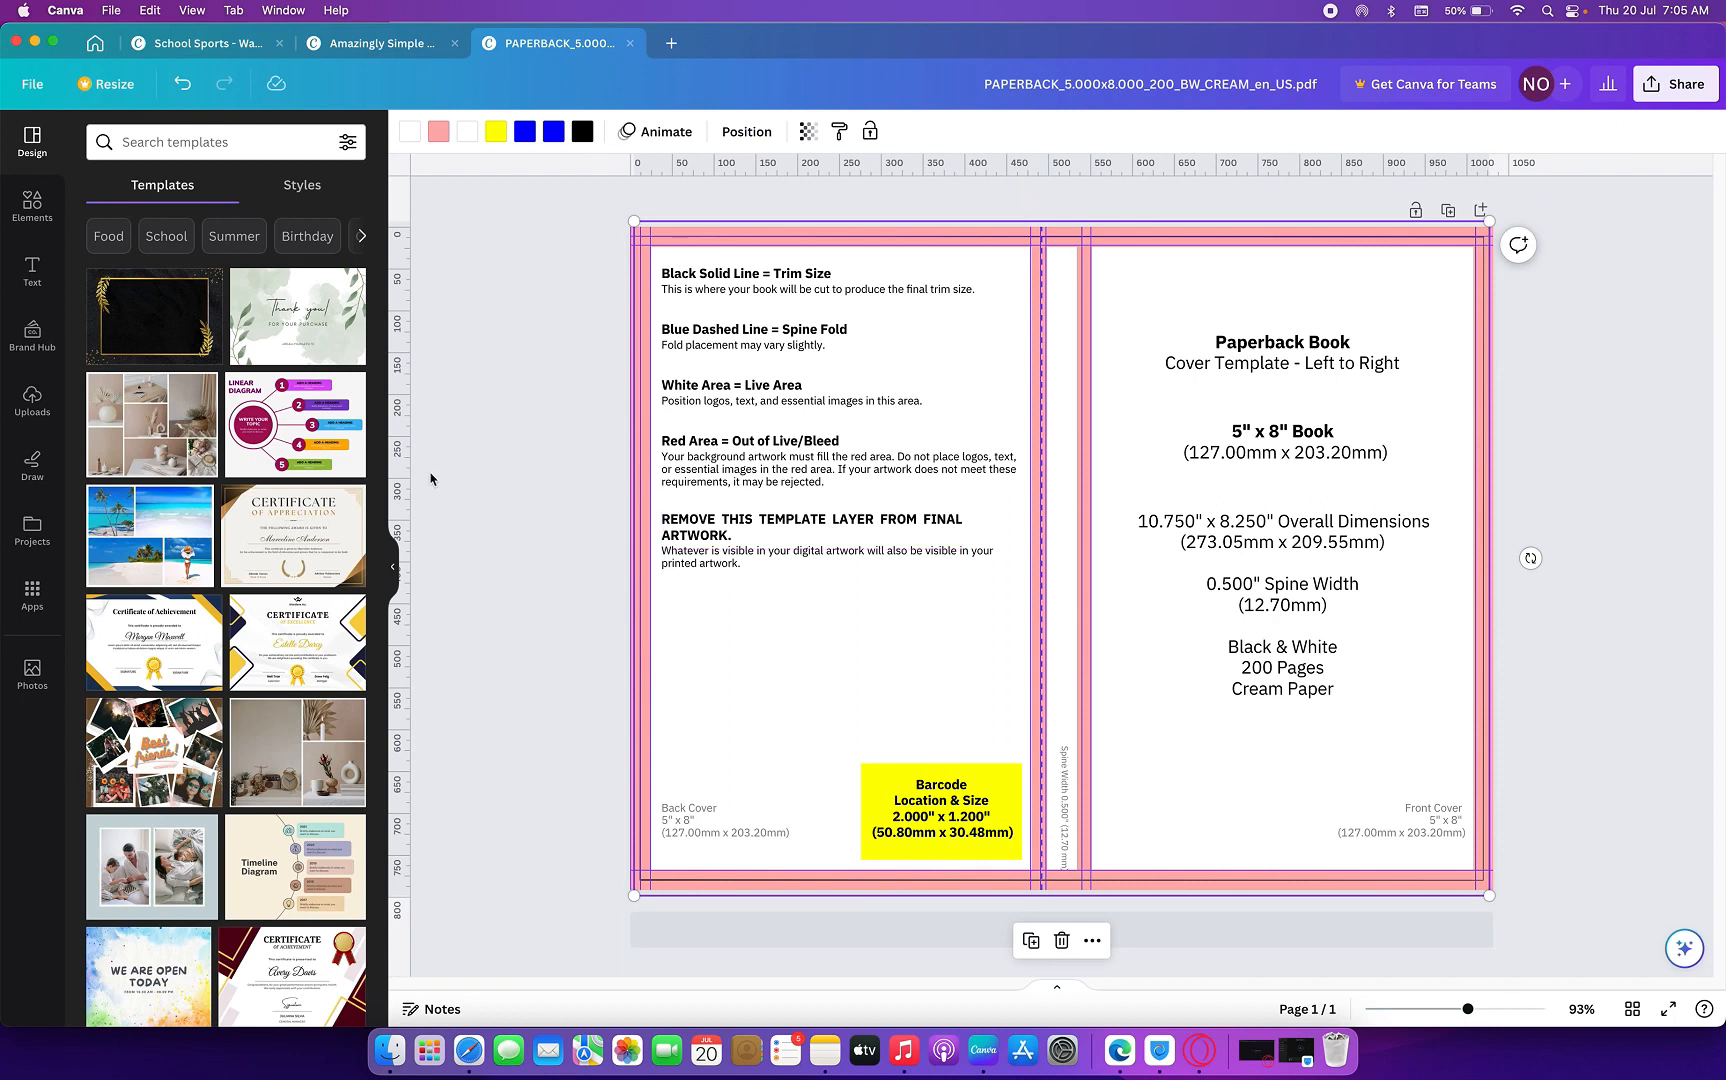
{"action": "mouse_move", "coordinate": [409, 461]}
{"action": "left_mouse_down"}
{"action": "mouse_move", "coordinate": [471, 484]}
{"action": "mouse_move", "coordinate": [1025, 548]}
{"action": "mouse_move", "coordinate": [1078, 634]}
{"action": "left_mouse_up"}
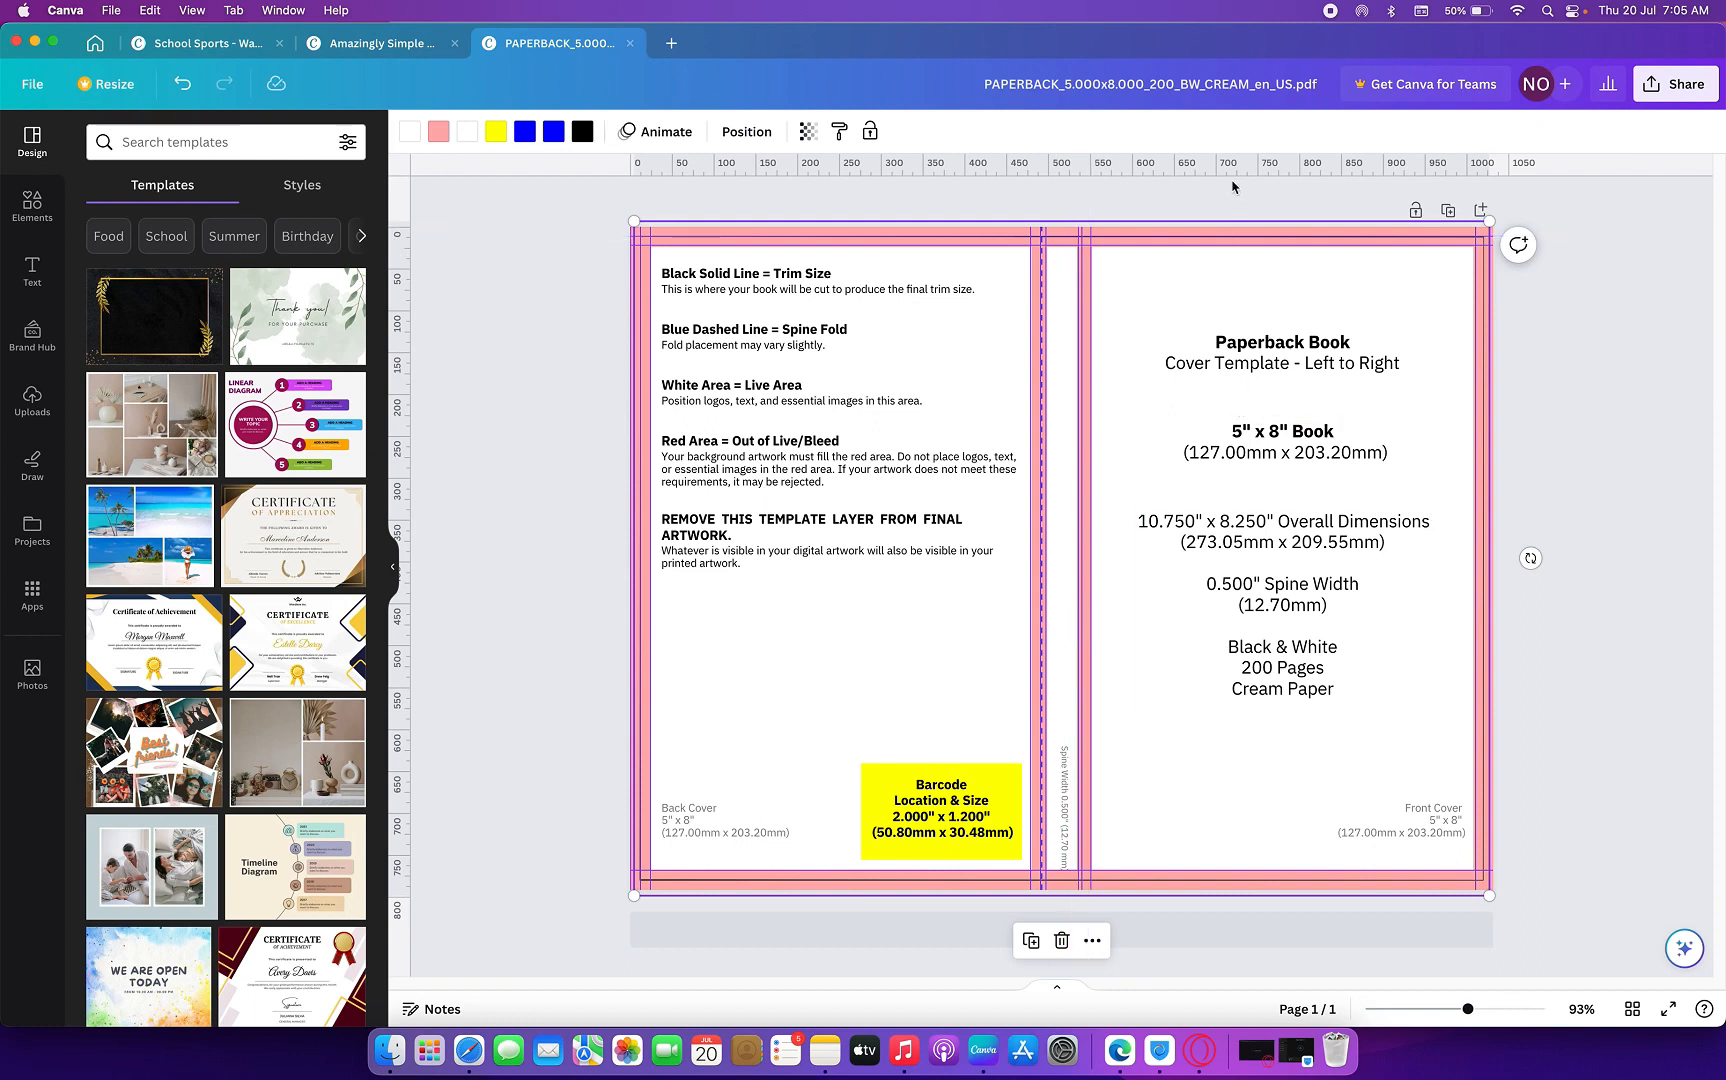
{"action": "mouse_move", "coordinate": [1230, 168]}
{"action": "left_mouse_down"}
{"action": "mouse_move", "coordinate": [1280, 584]}
{"action": "mouse_move", "coordinate": [1351, 900]}
{"action": "mouse_move", "coordinate": [1339, 881]}
{"action": "left_mouse_up"}
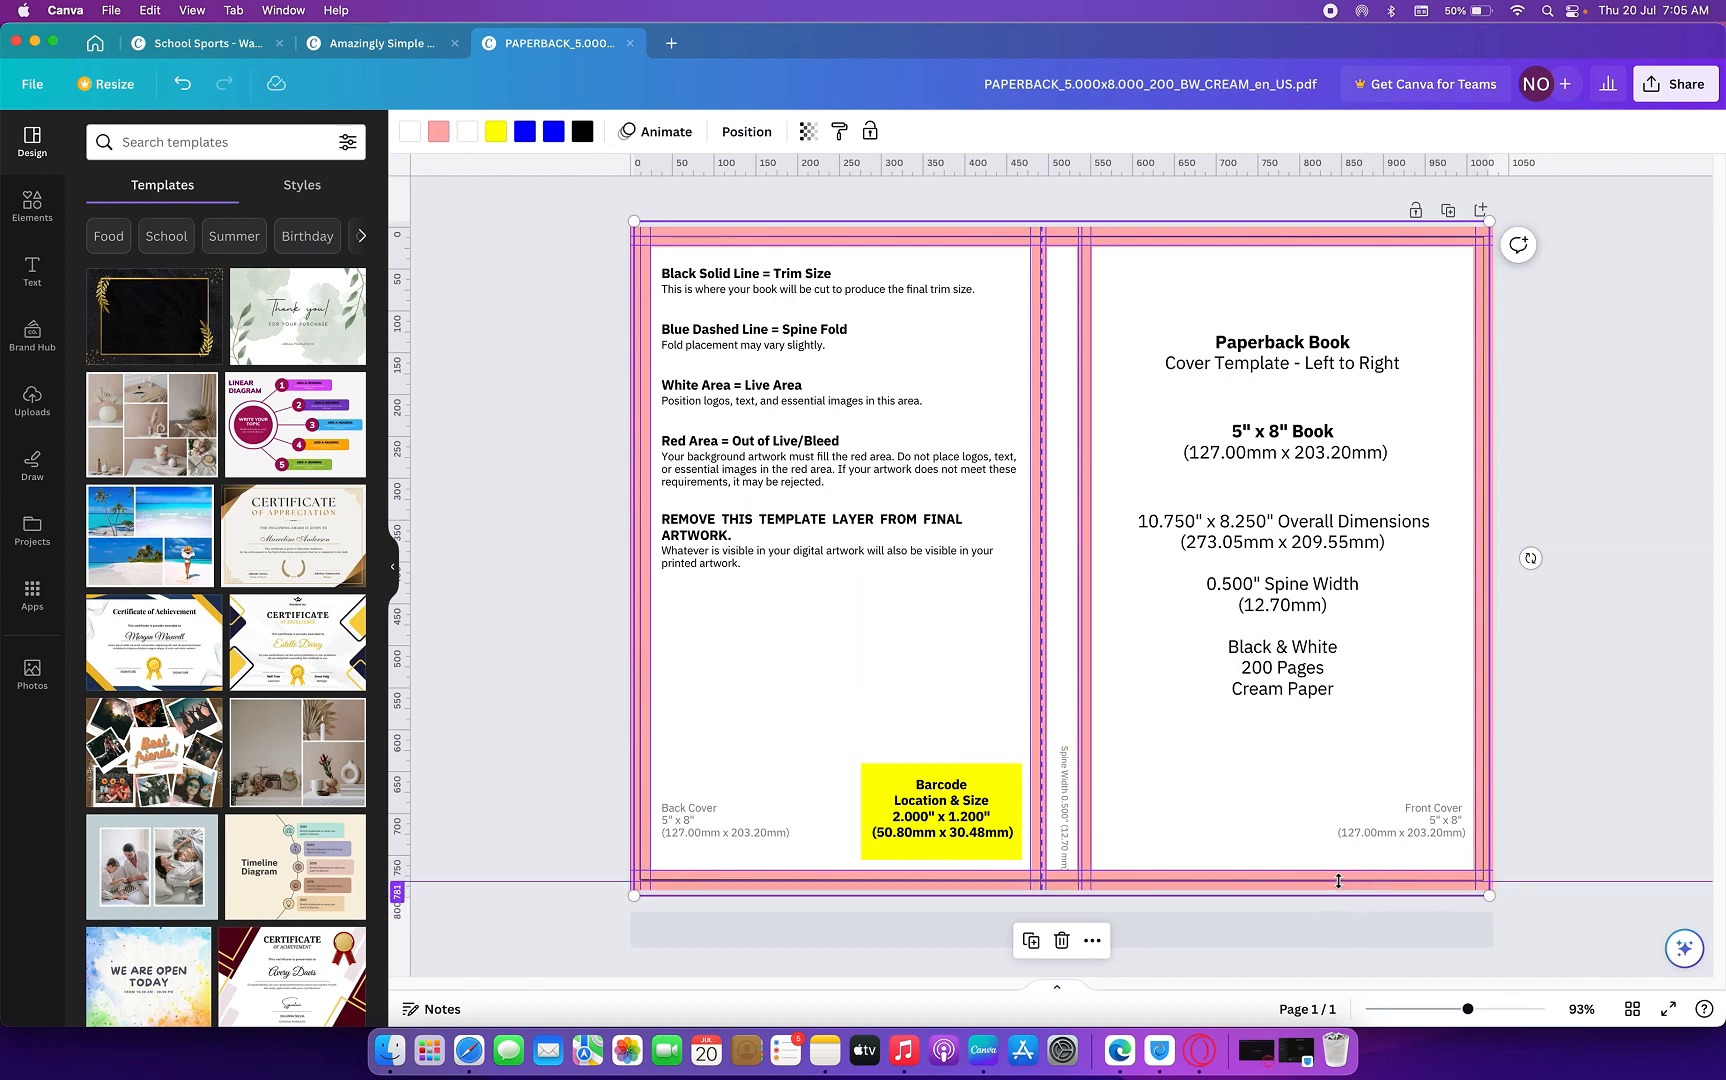
{"action": "left_click_drag", "start_coordinate": [410, 723], "coordinate": [1482, 688]}
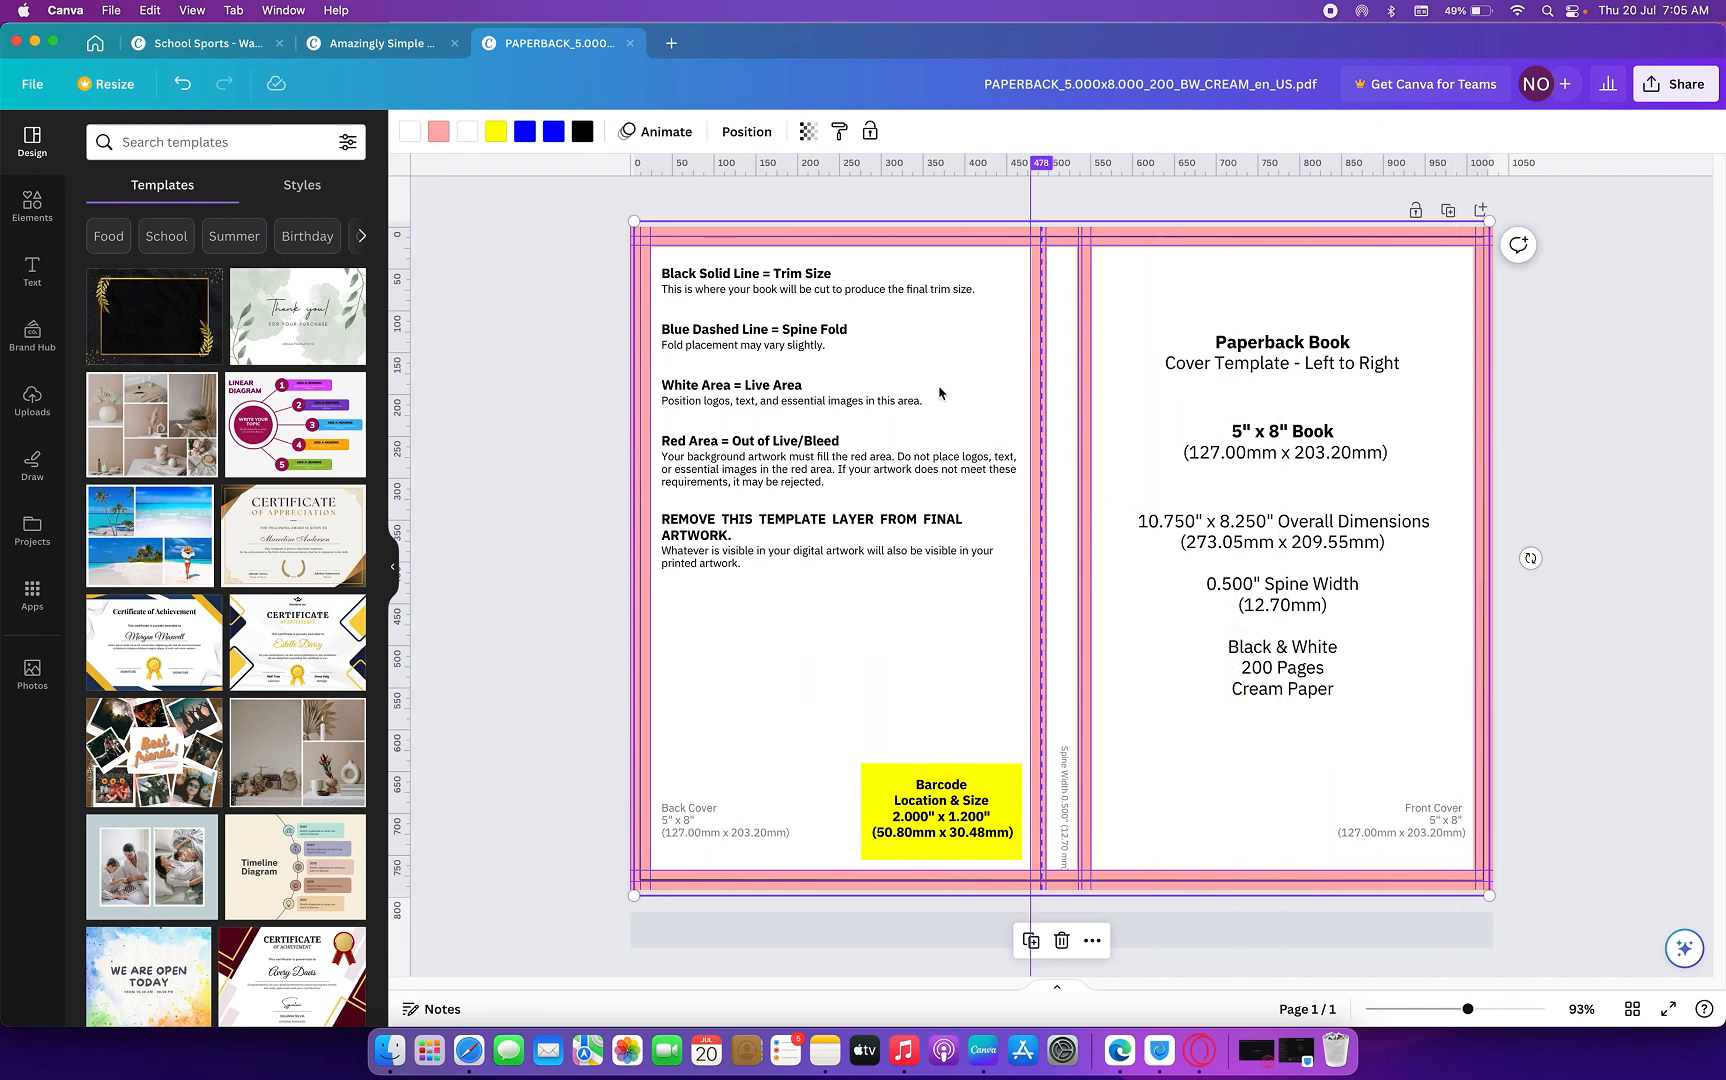
- Add a second page to the paperback design and set its background color to black
{"action": "left_click", "coordinate": [1221, 940]}
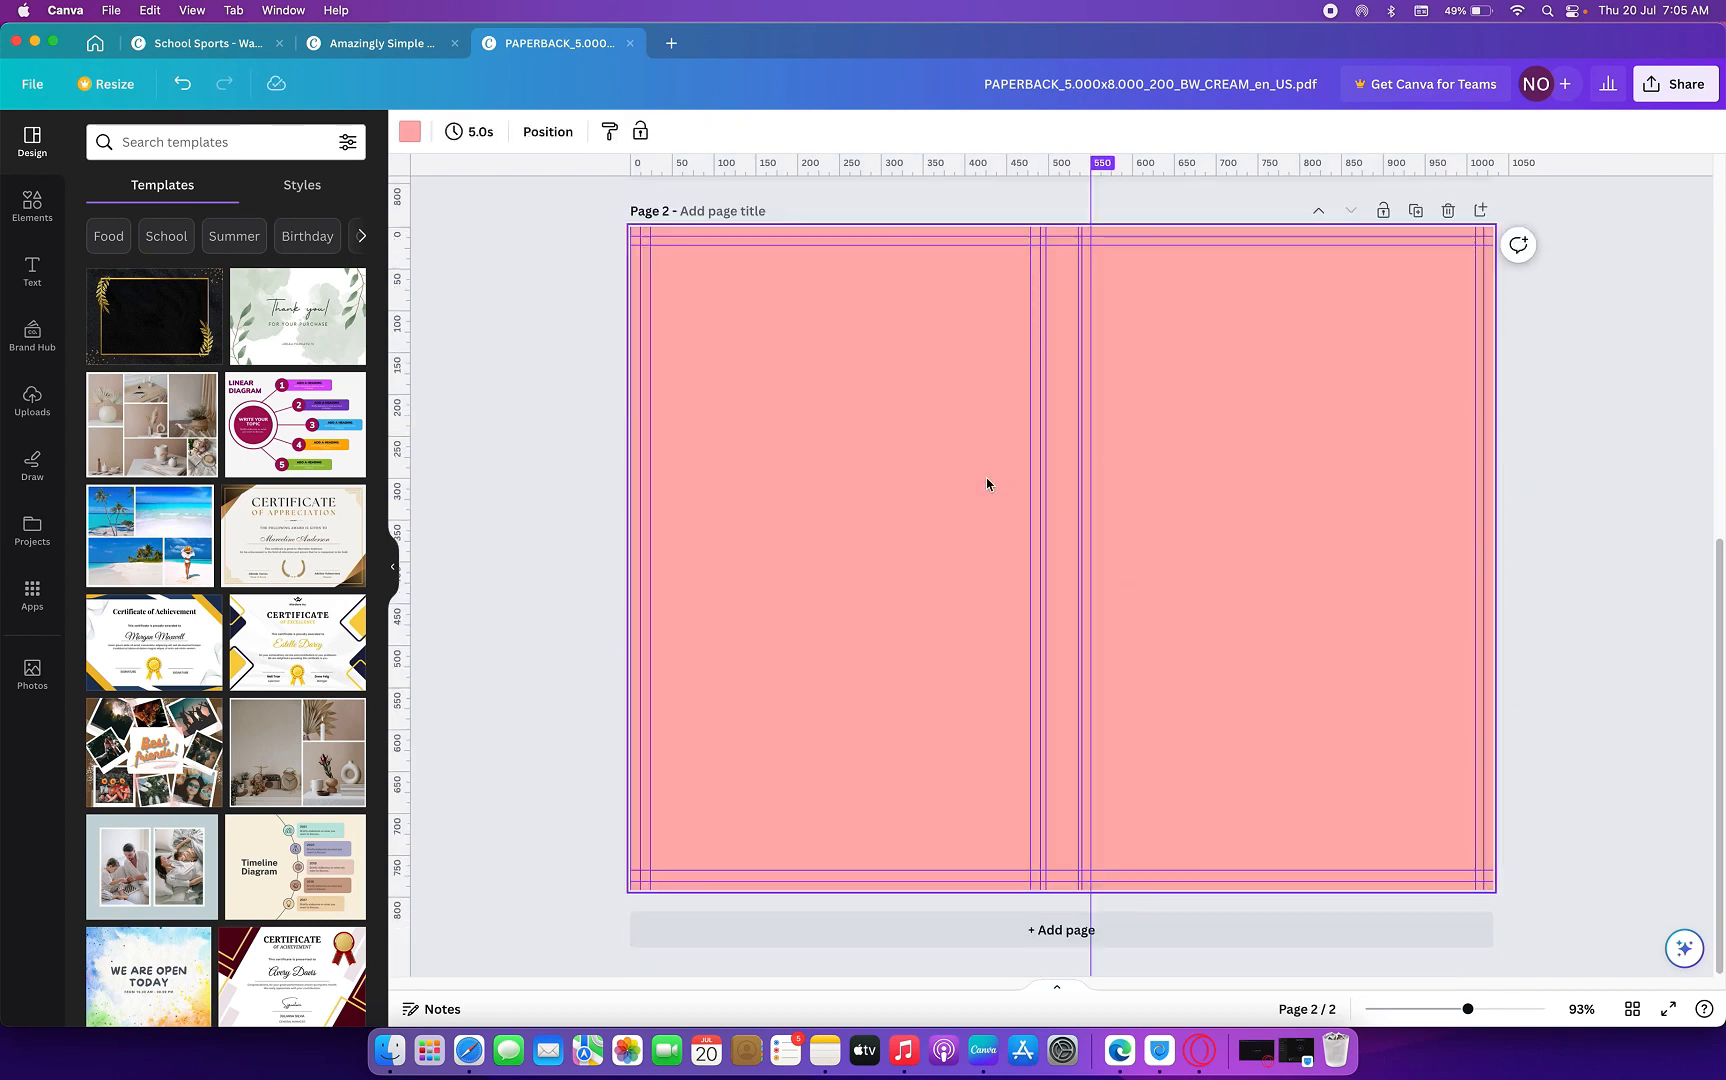
{"action": "left_click_drag", "start_coordinate": [648, 165], "coordinate": [884, 236]}
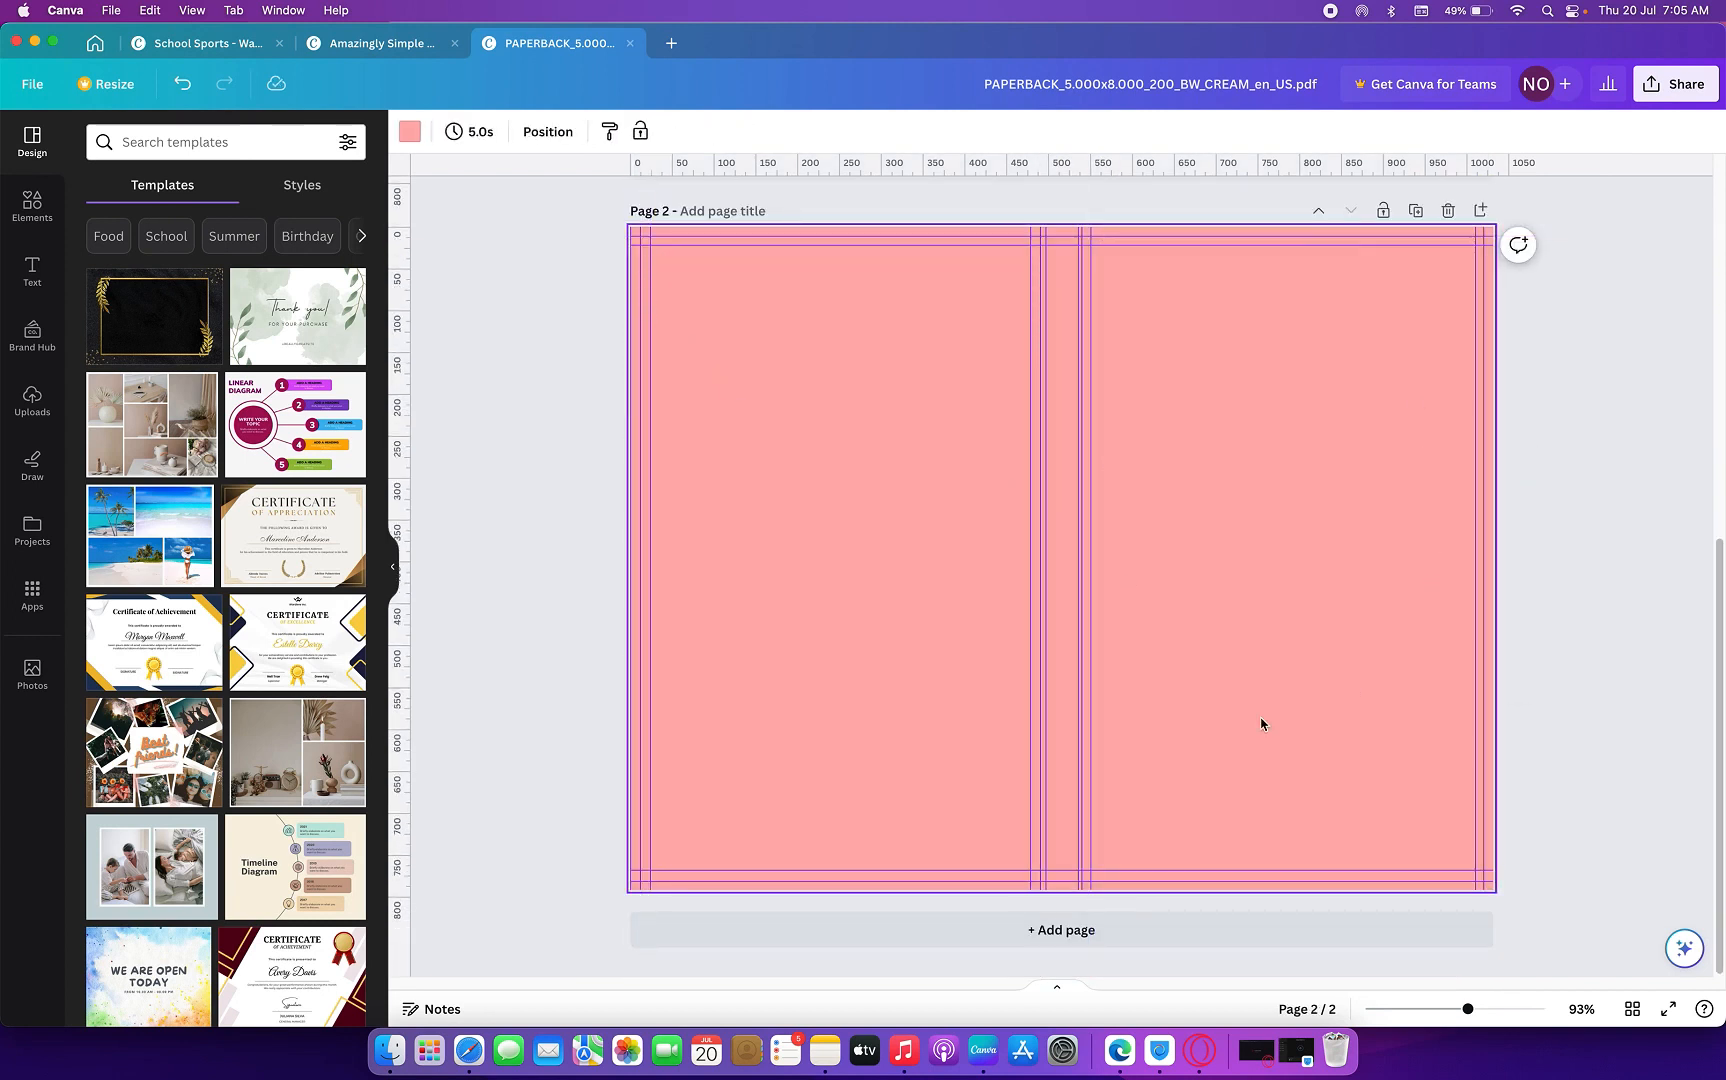
{"action": "left_click_drag", "start_coordinate": [1477, 560], "coordinate": [1045, 264]}
{"action": "left_click", "coordinate": [410, 132]}
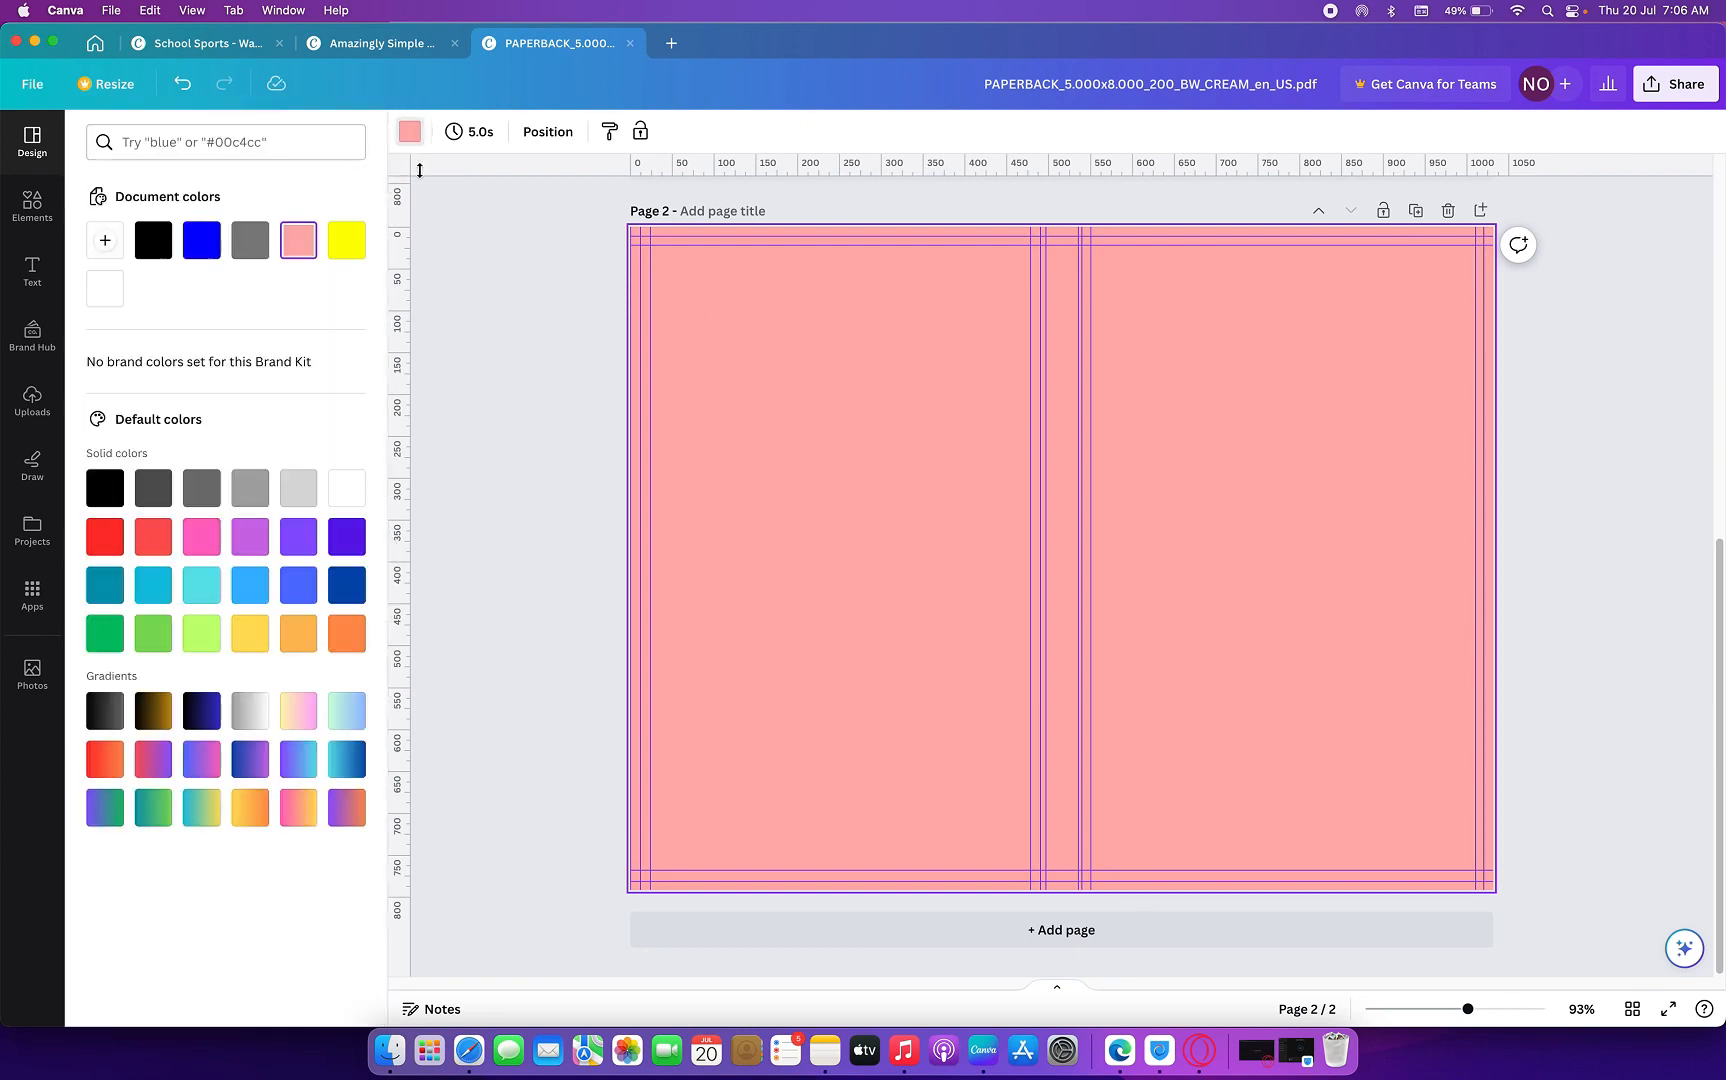
{"action": "left_click", "coordinate": [153, 240]}
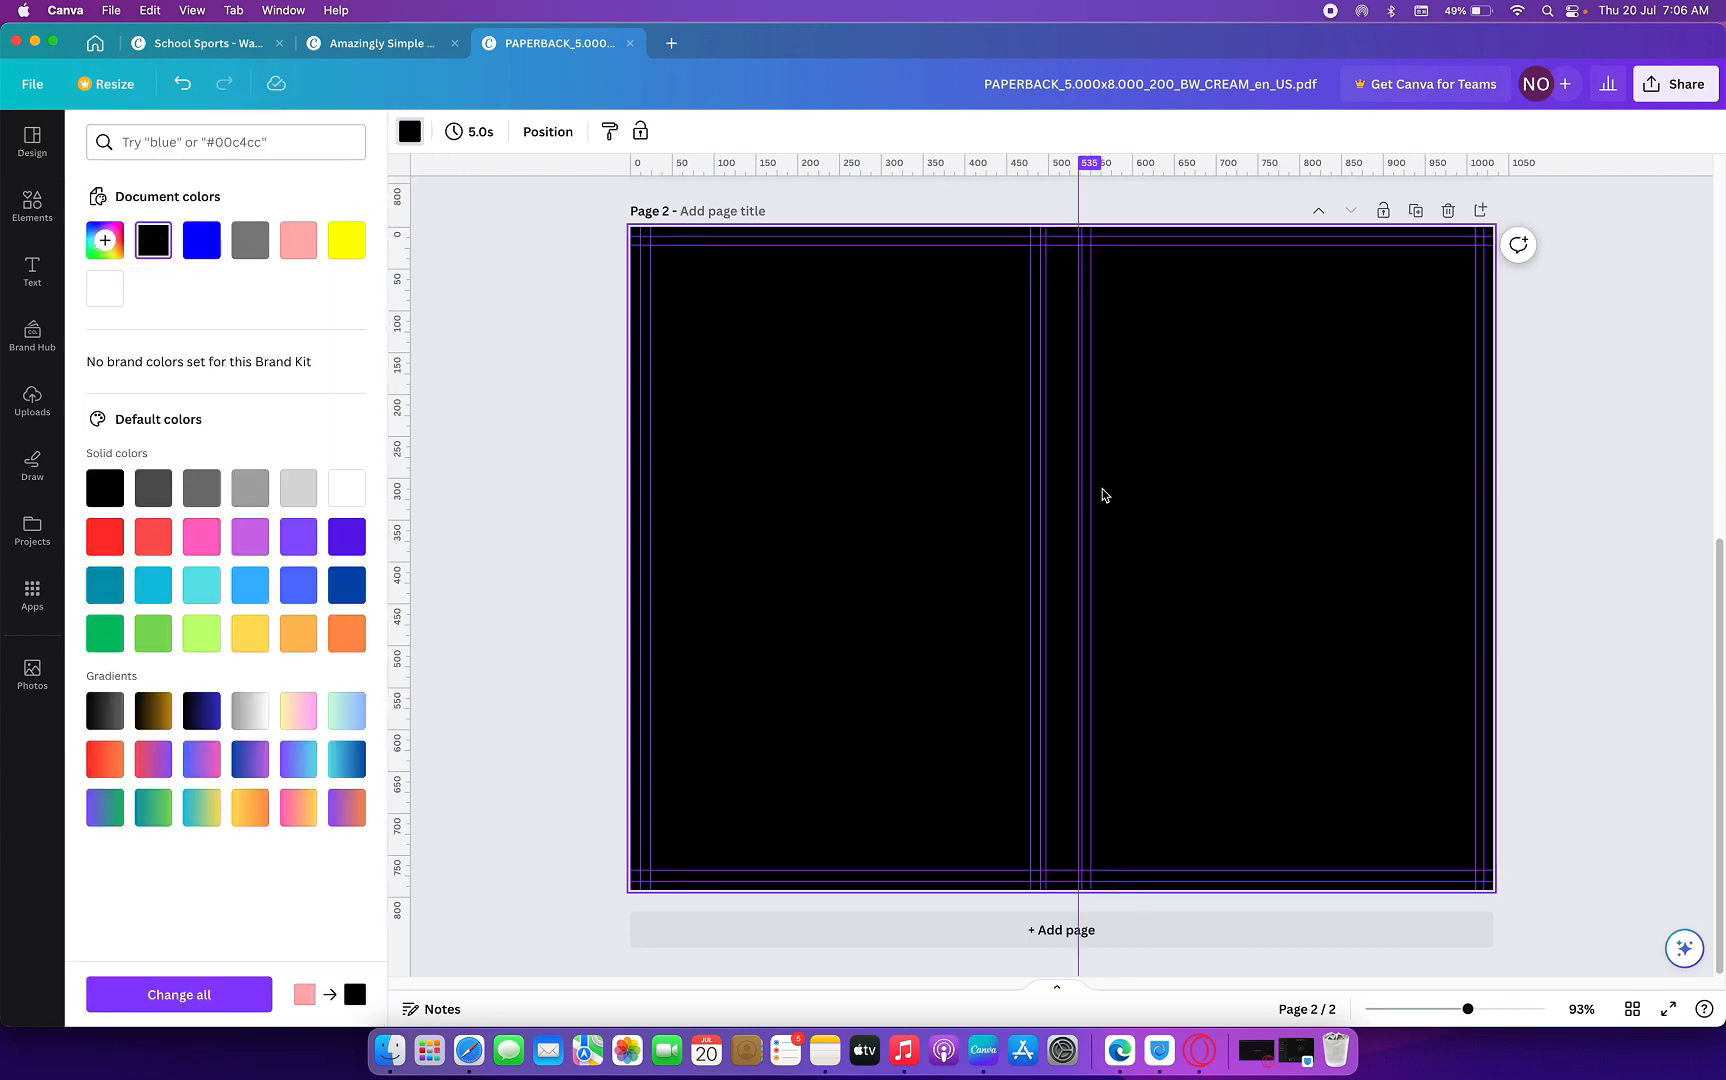
- Return to the projects home page and open the School Sports design
{"action": "left_click", "coordinate": [430, 43]}
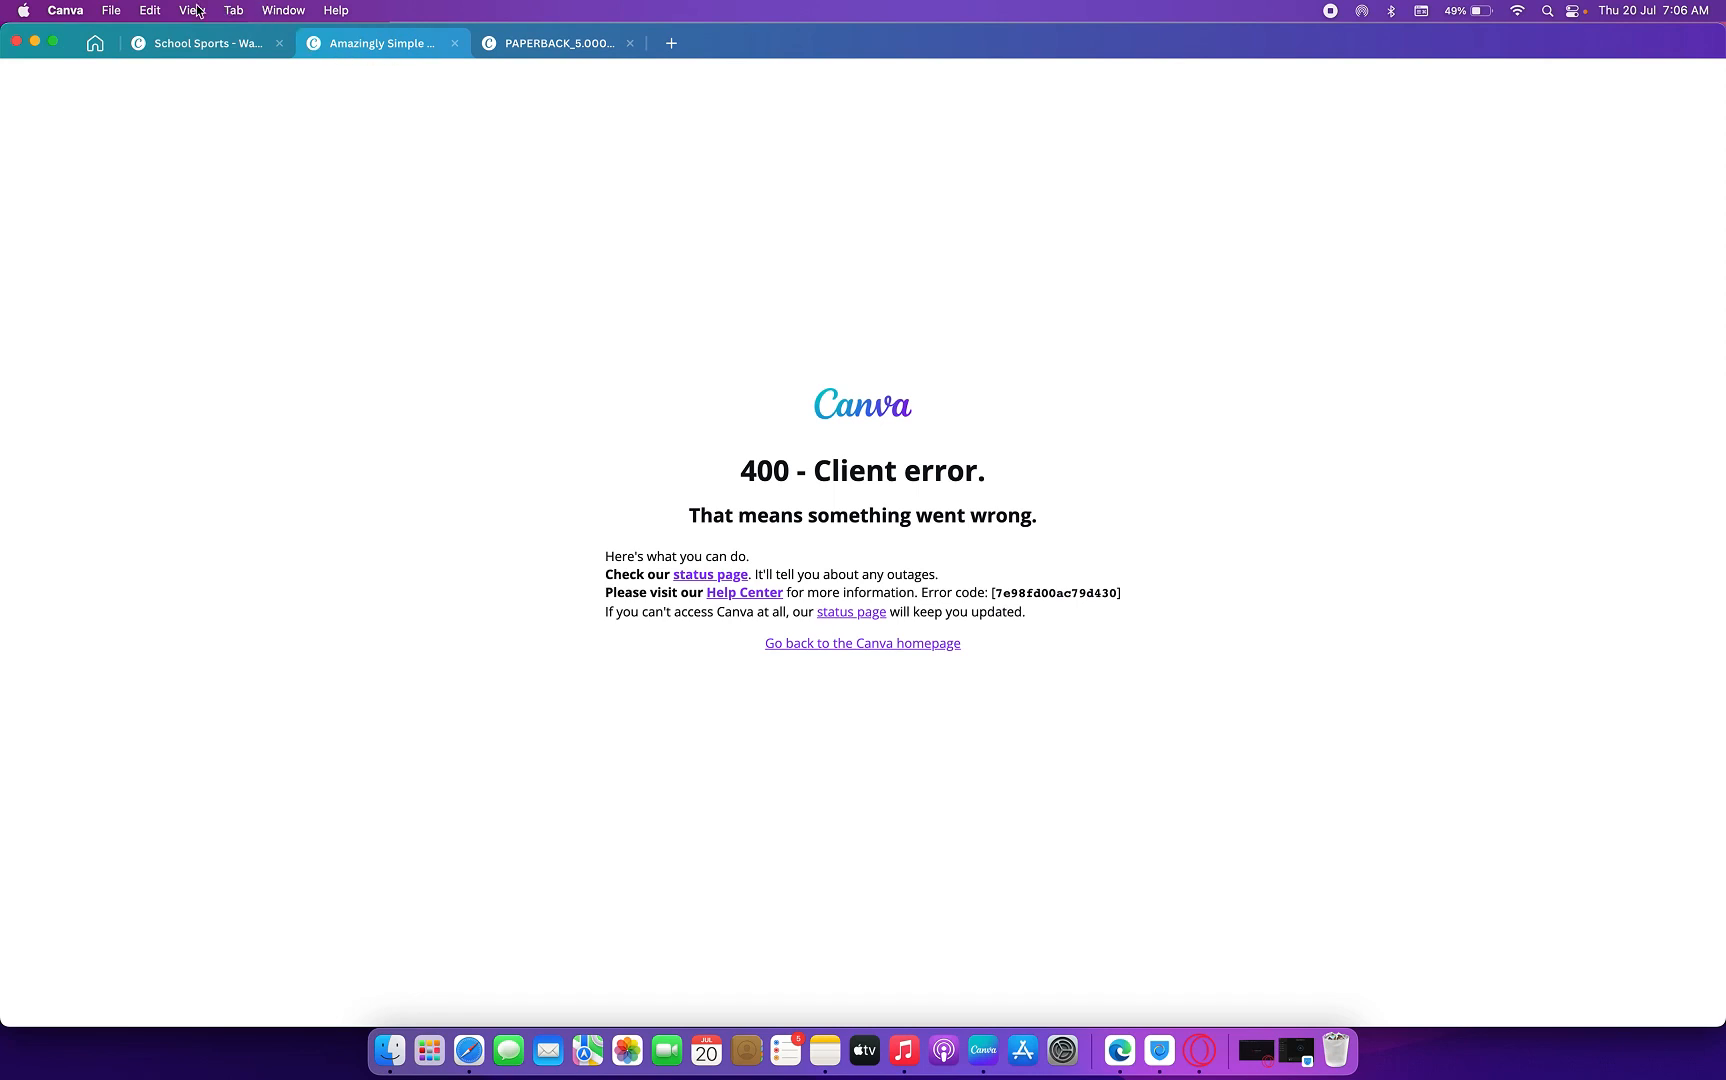
{"action": "left_click", "coordinate": [152, 11]}
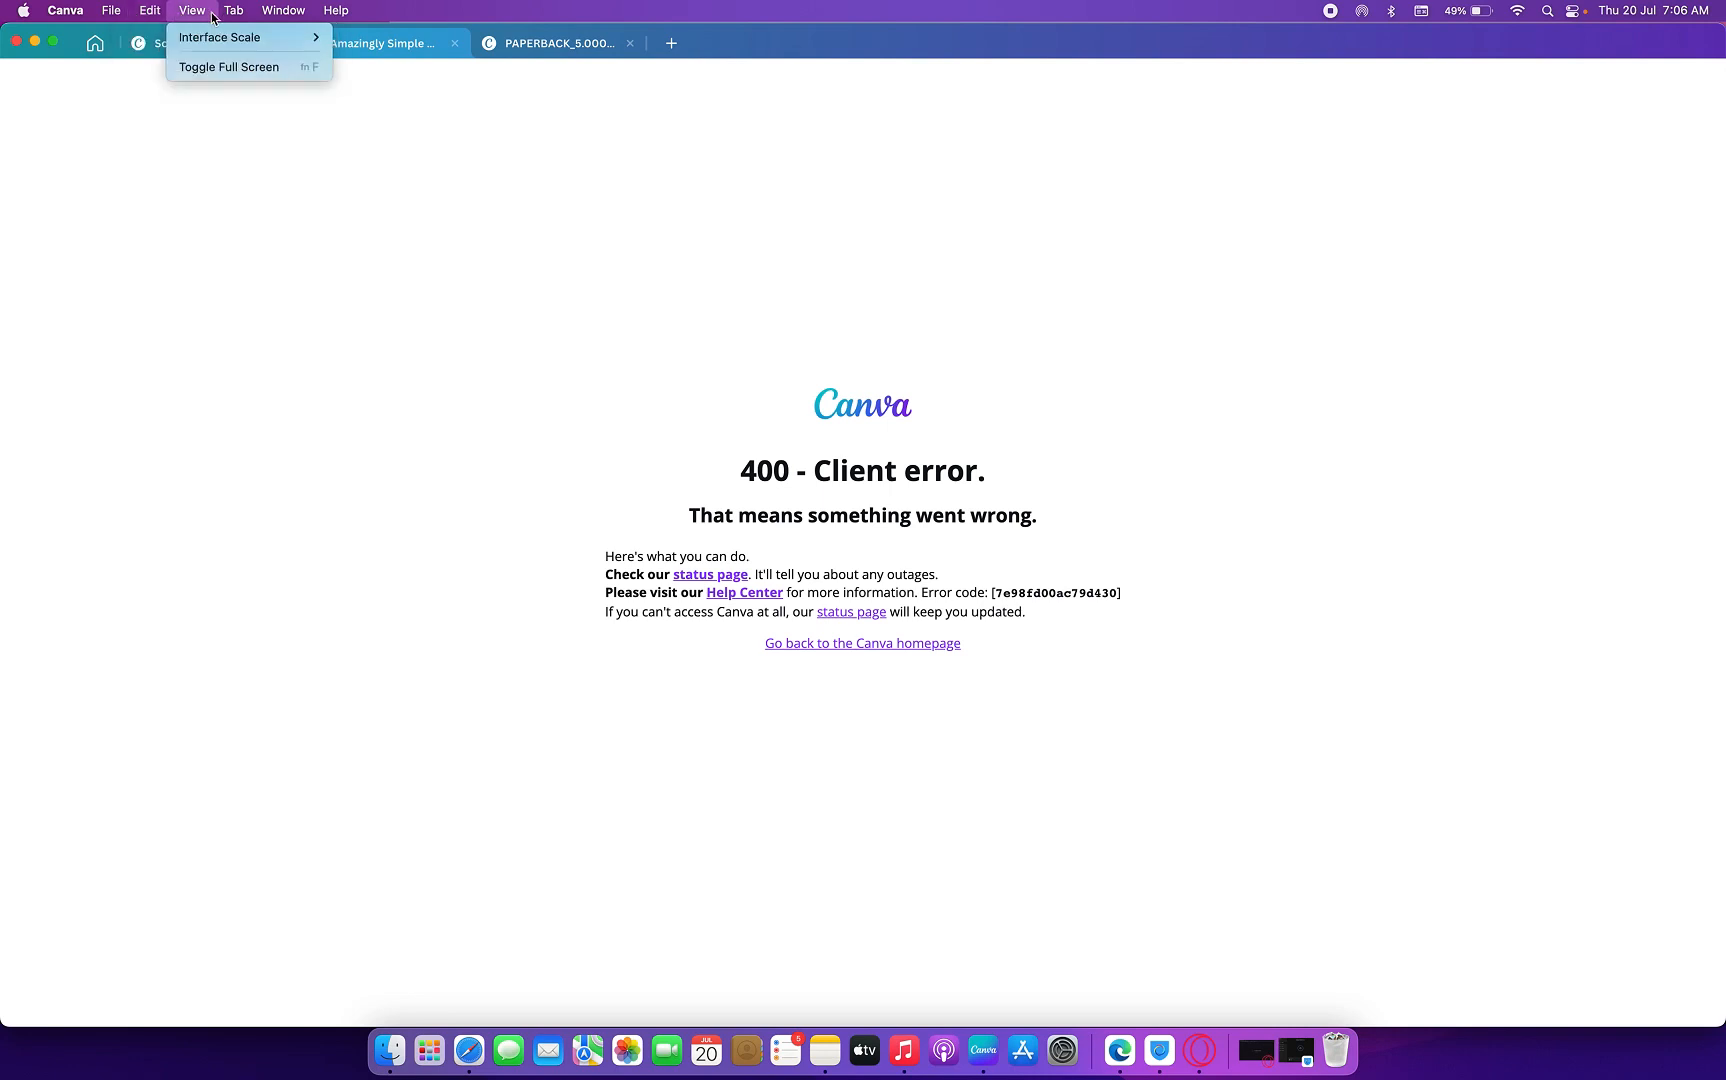
{"action": "mouse_move", "coordinate": [236, 16]}
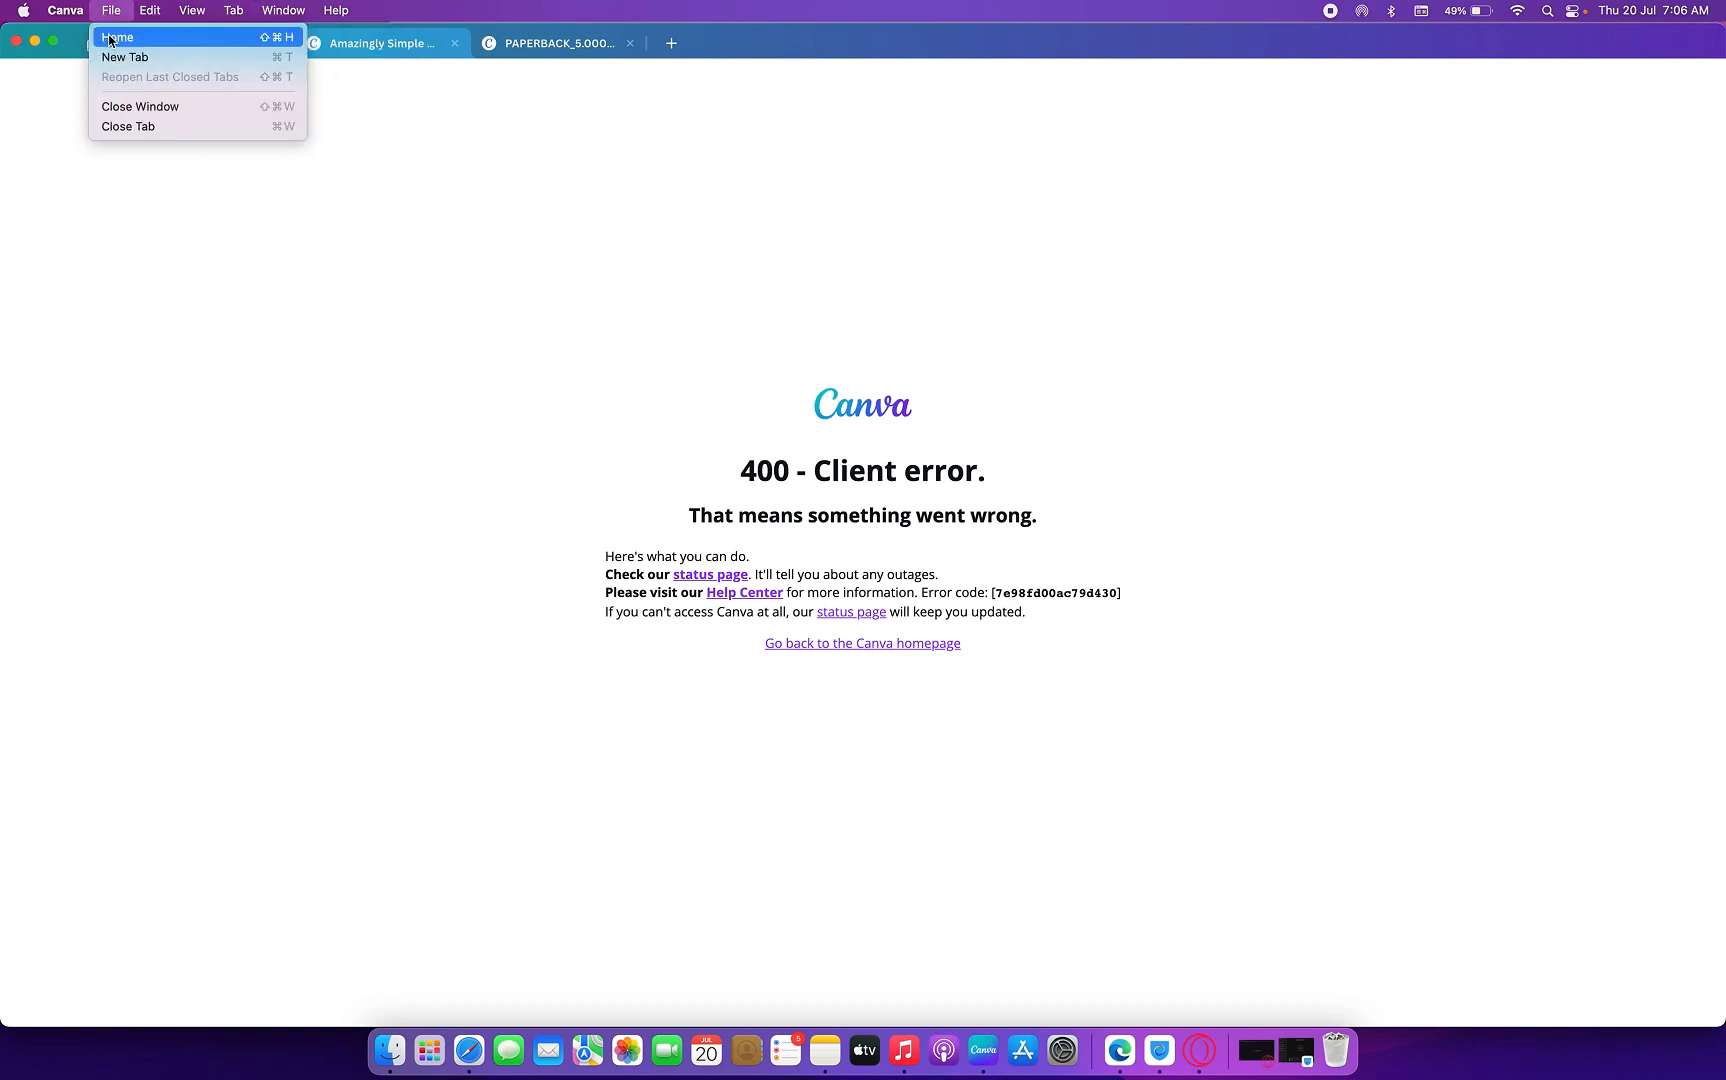
{"action": "left_click", "coordinate": [108, 37]}
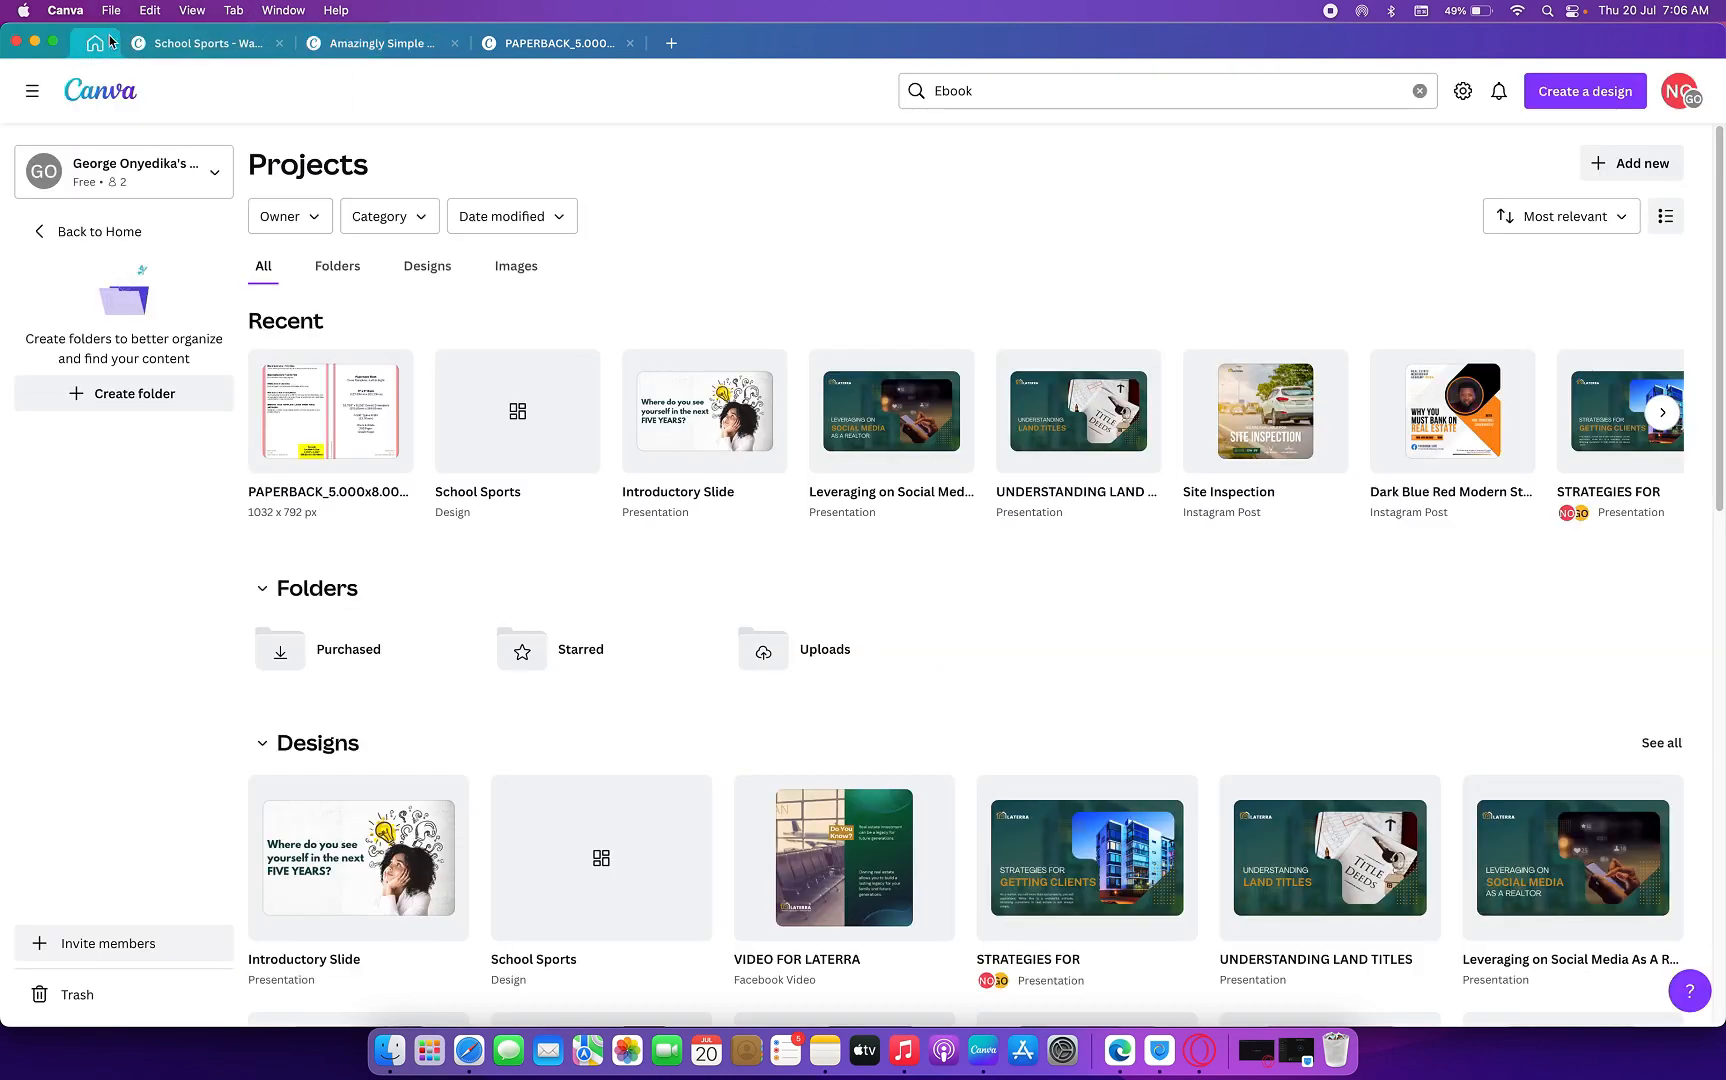
{"action": "left_click", "coordinate": [473, 449]}
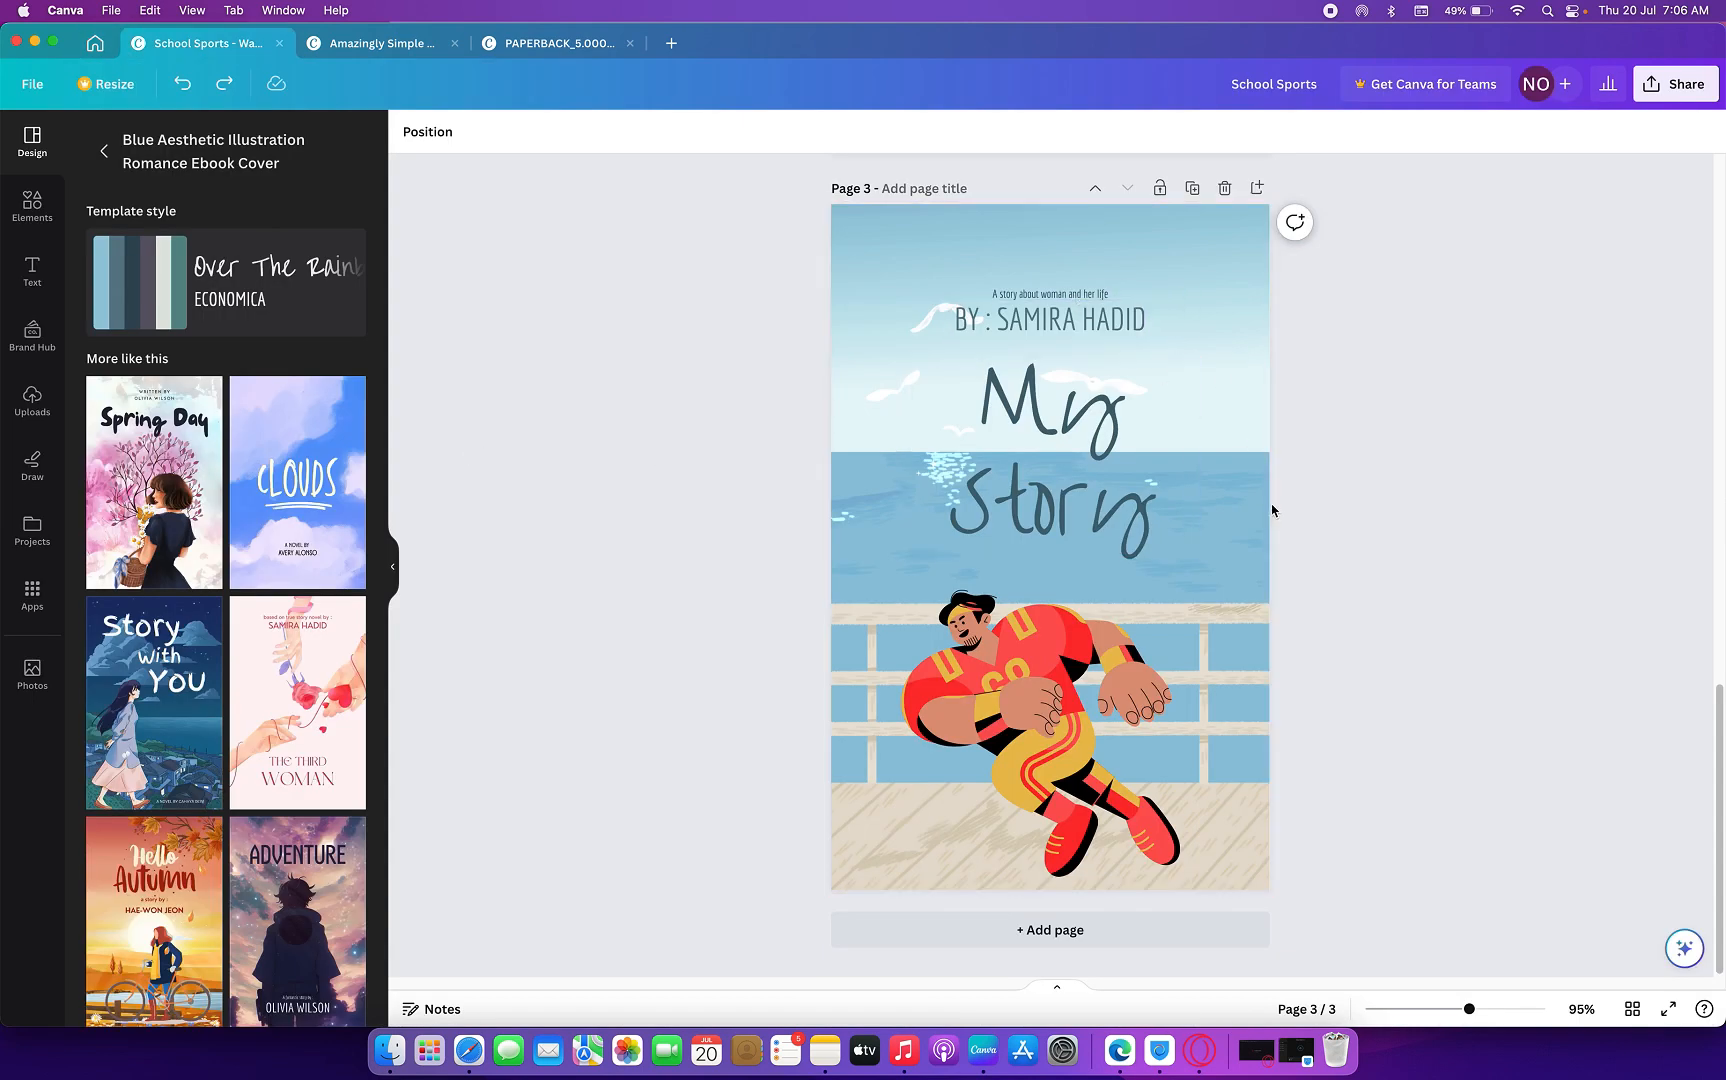
- Group the text and football player on page 3 of the School Sports design and copy the group
{"action": "key", "text": "super+a"}
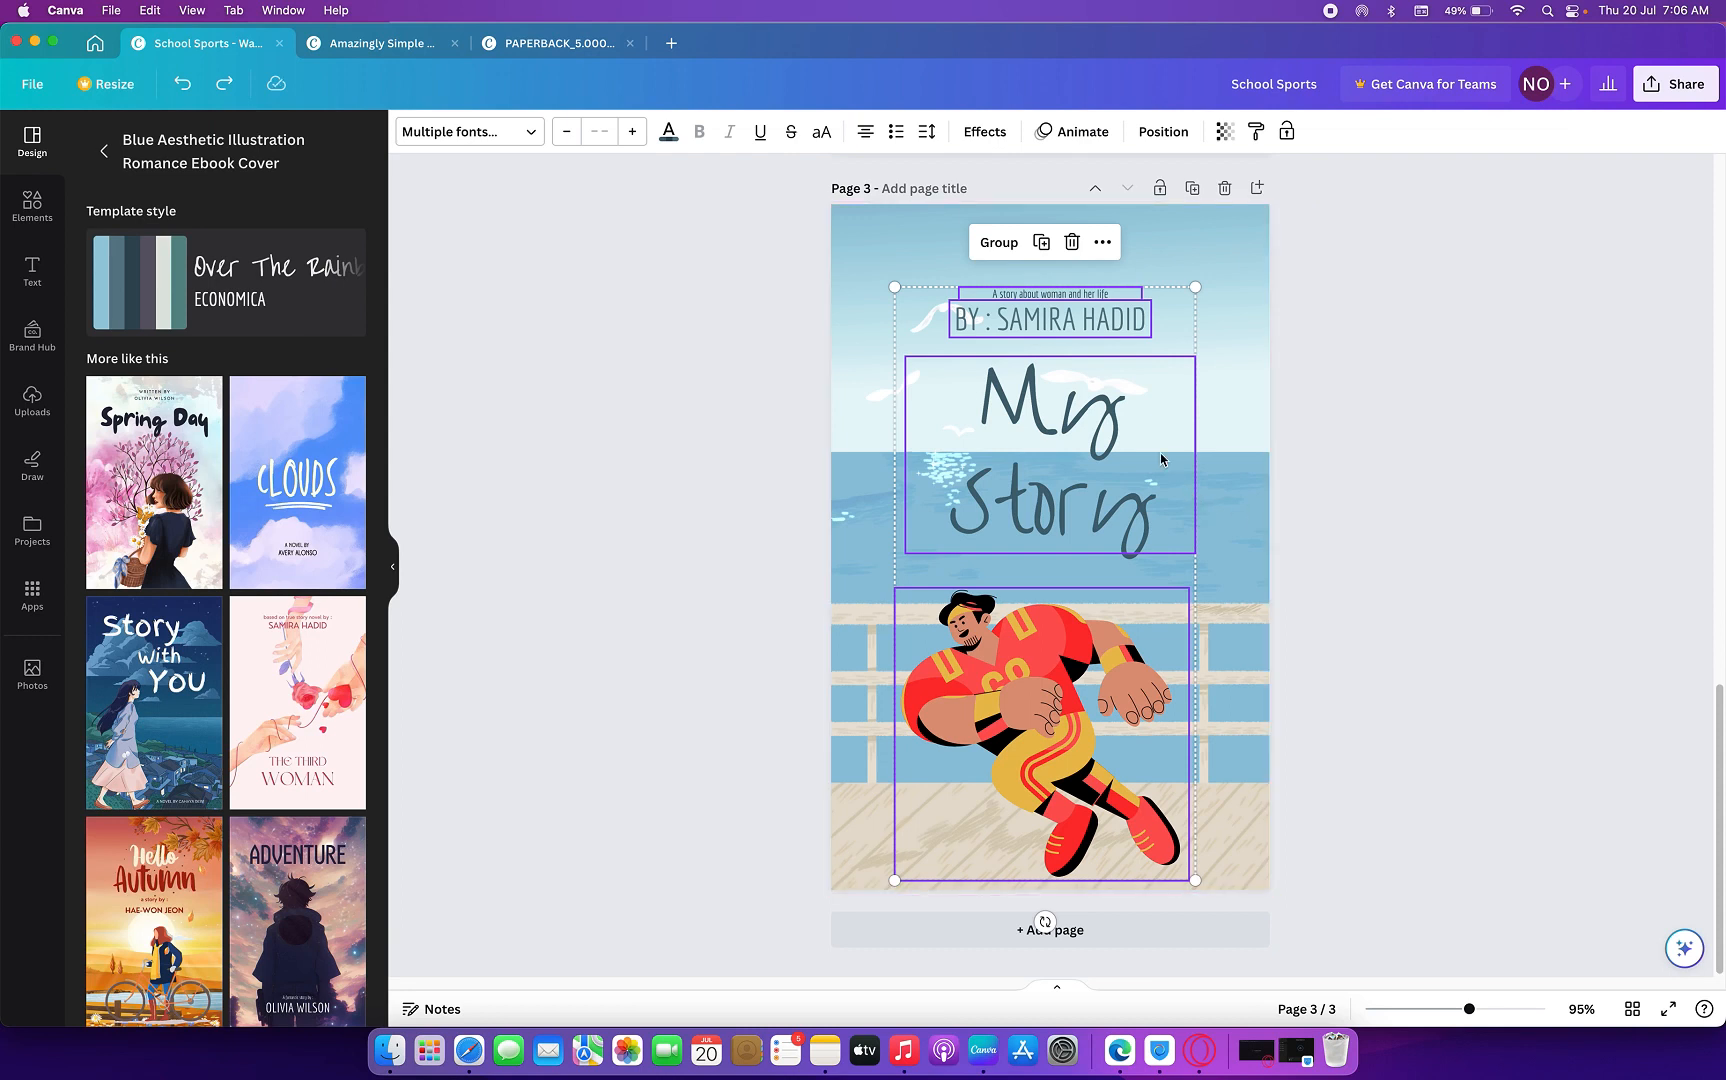
{"action": "key", "text": "super+g"}
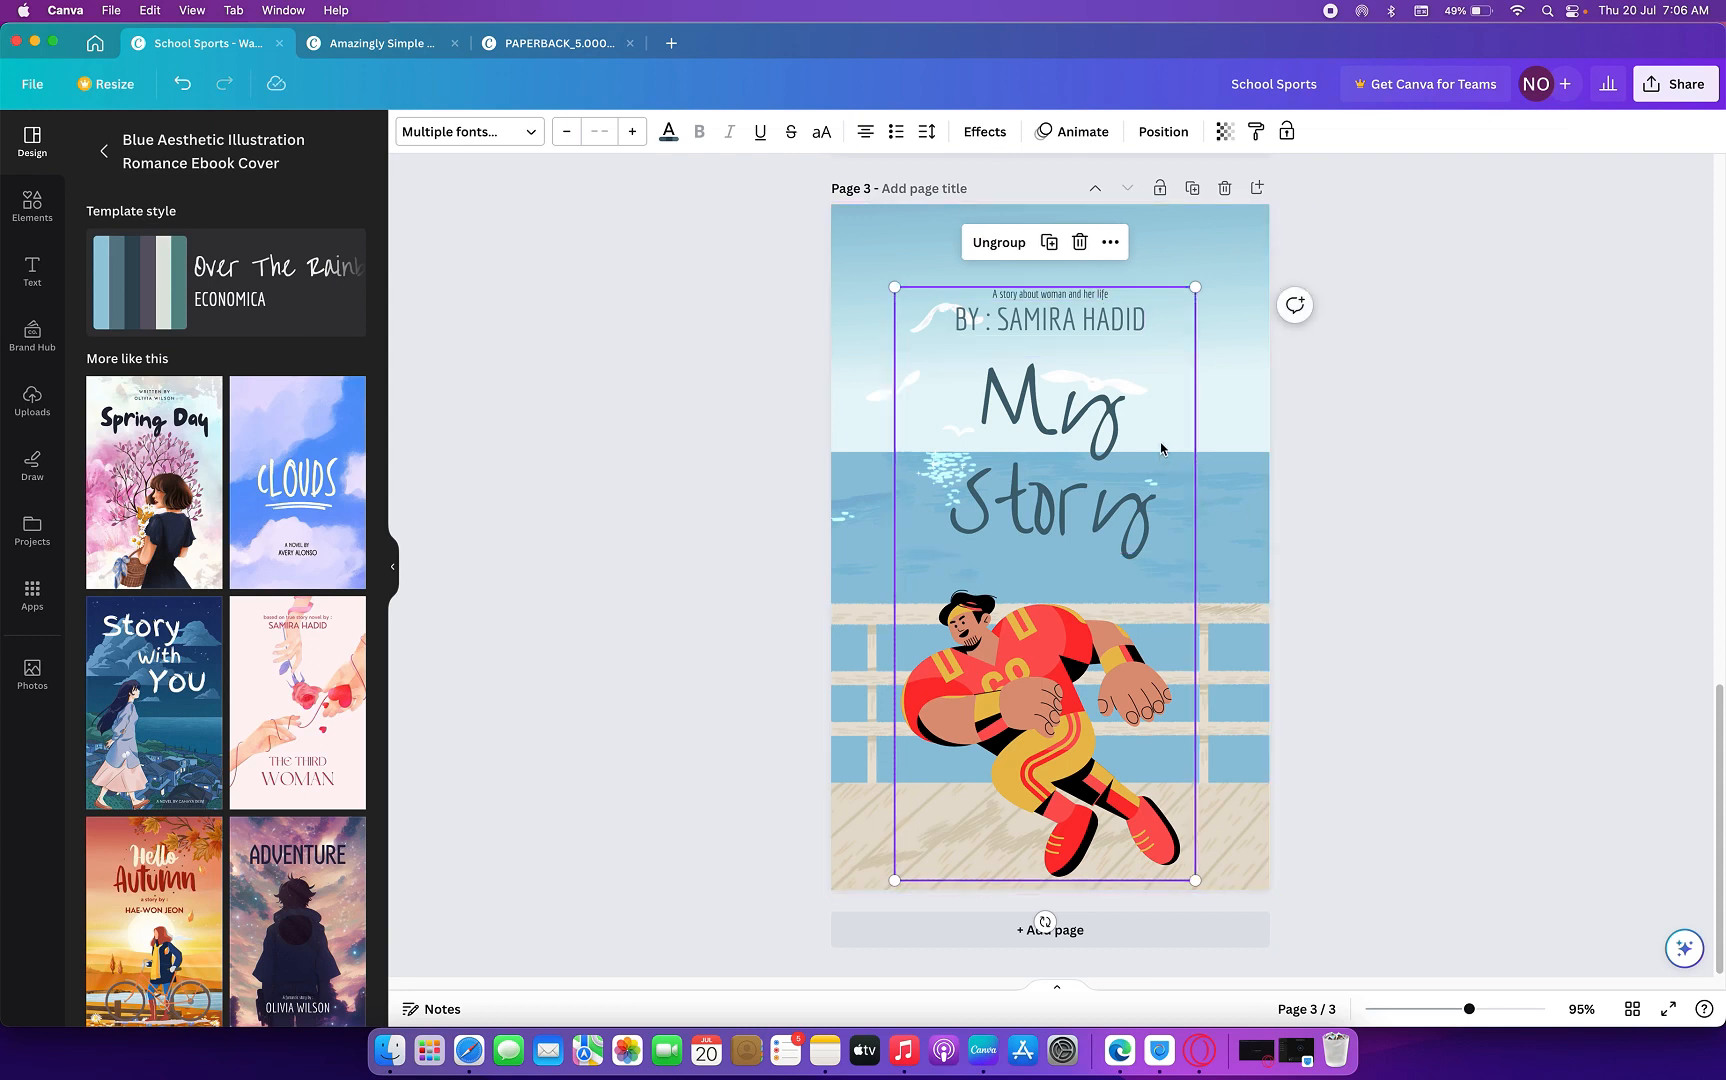
{"action": "left_click", "coordinate": [1372, 415]}
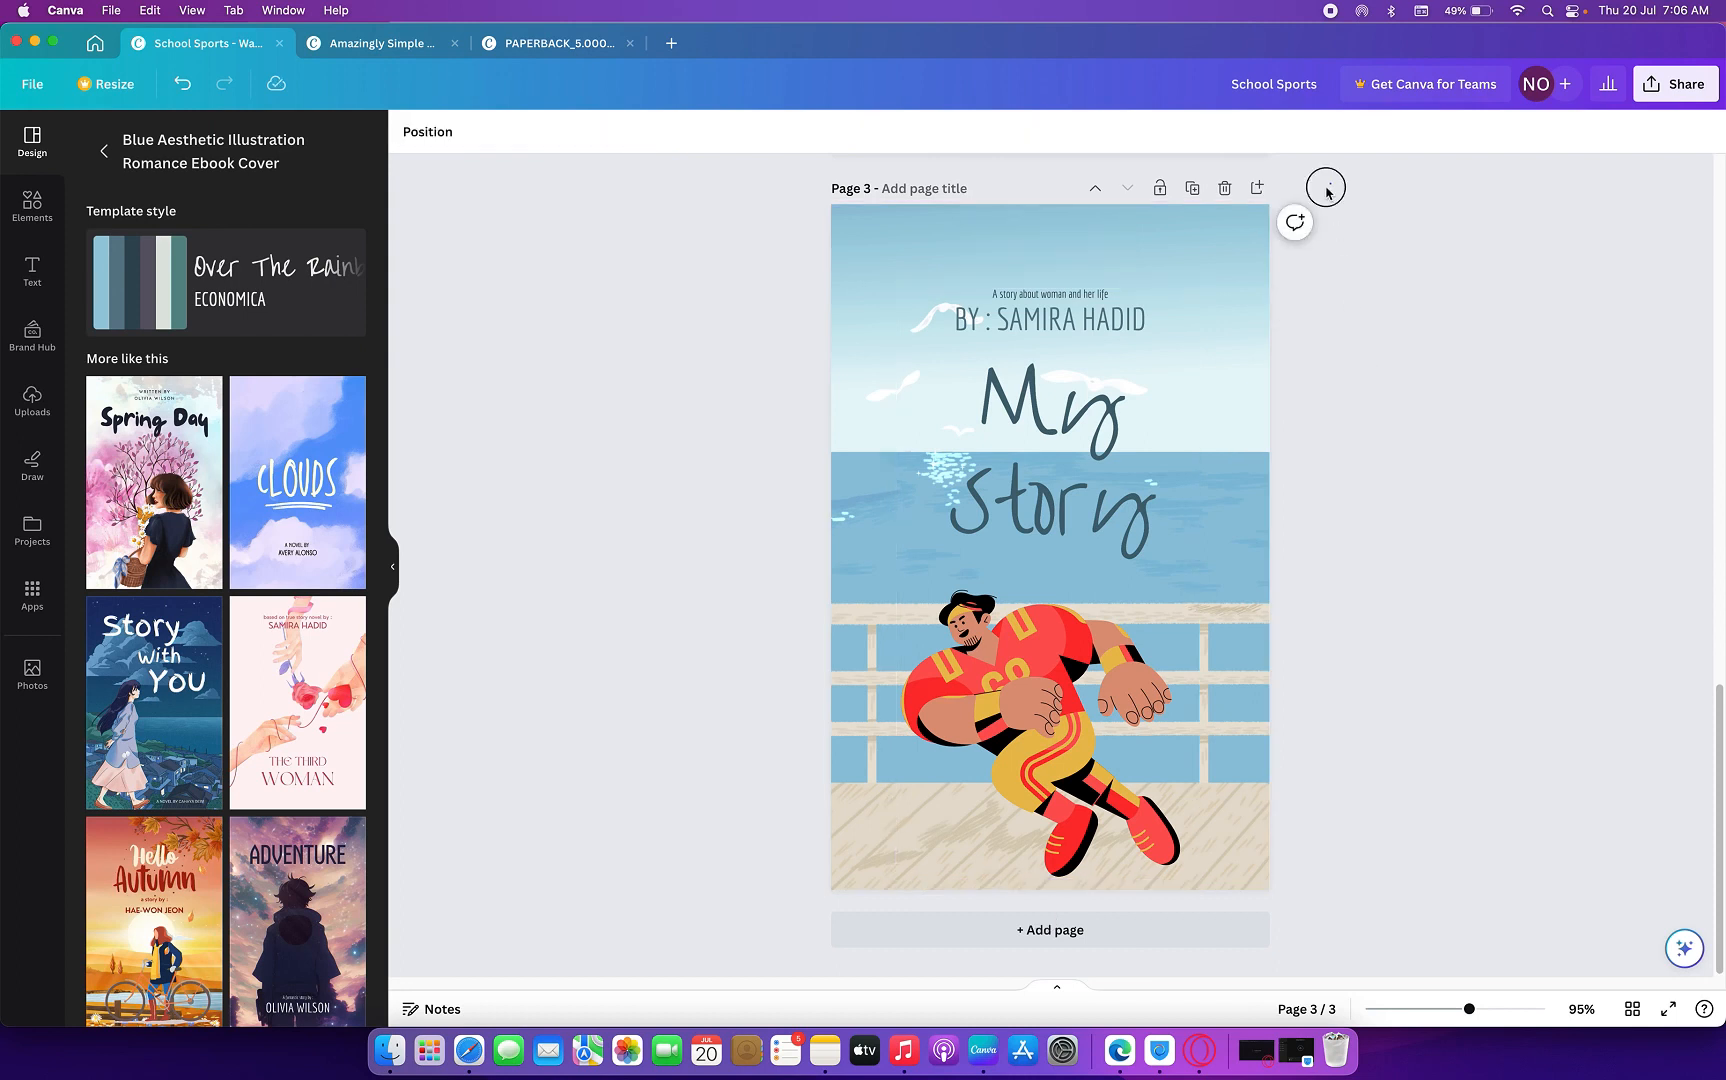
{"action": "left_click_drag", "start_coordinate": [1330, 183], "coordinate": [699, 913]}
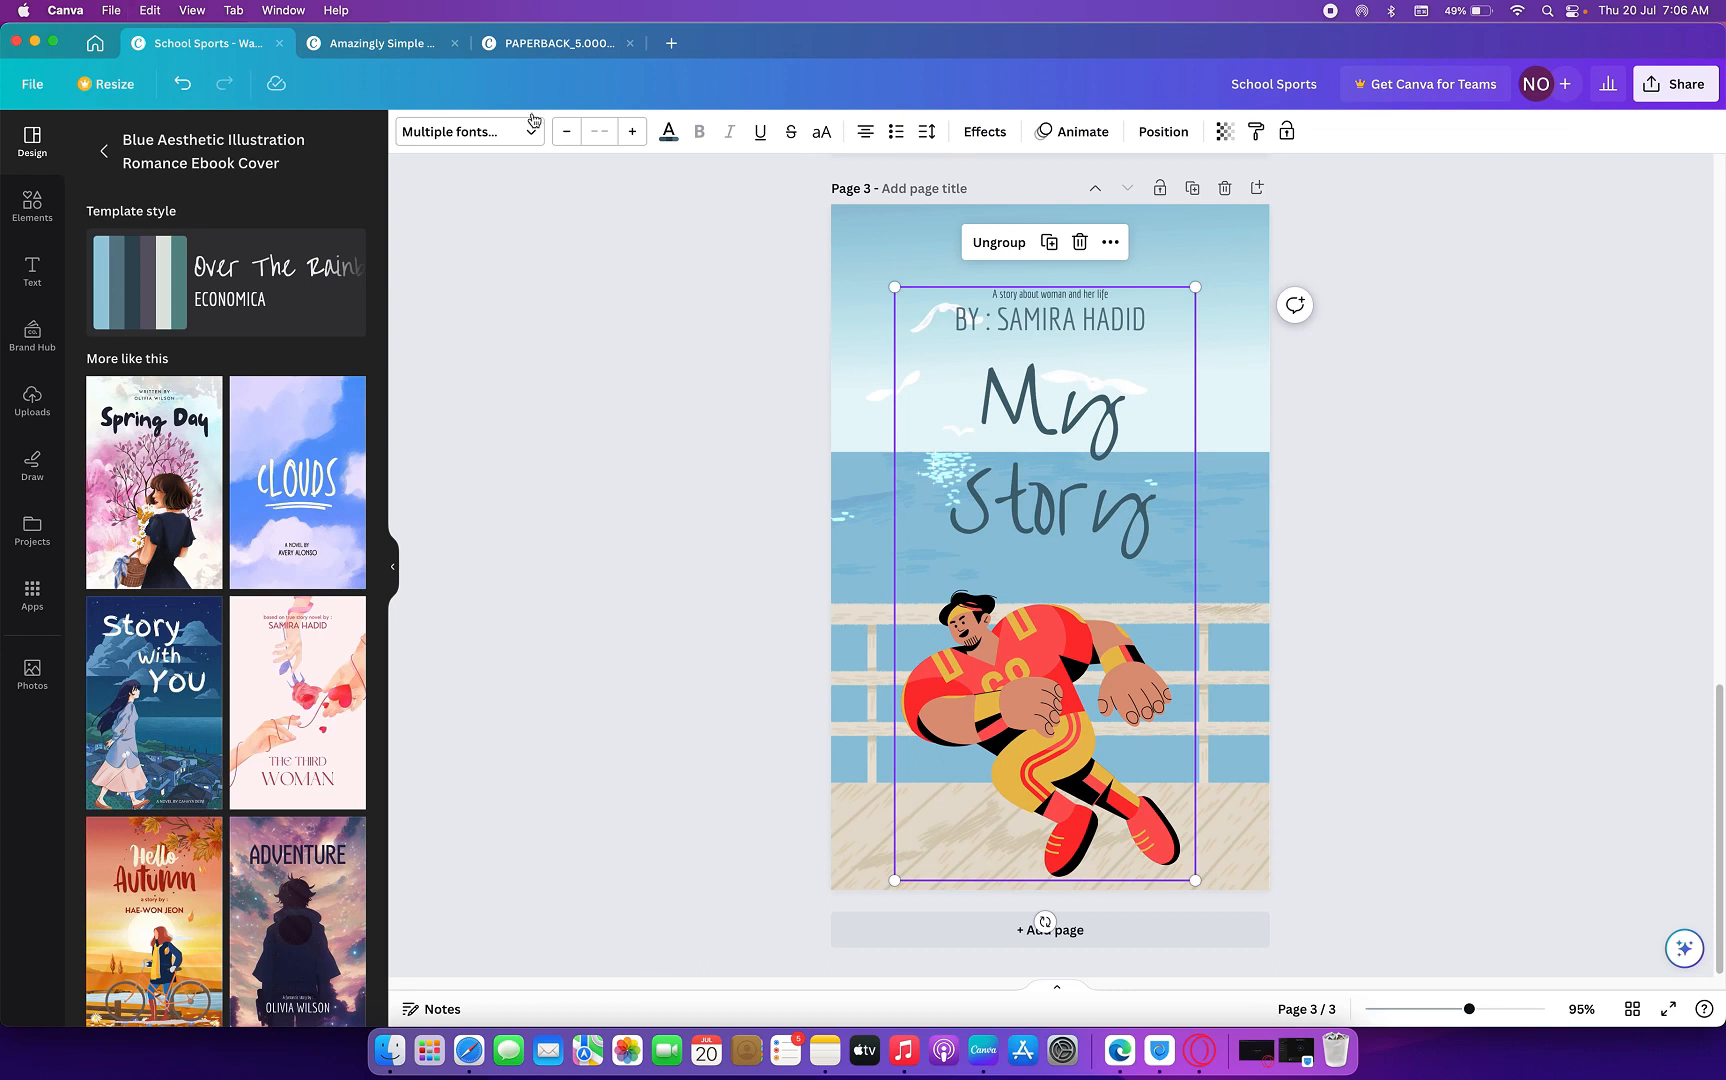
- Paste the copied group onto page 2 of the PAPERBACK_5.000x8.000 design and position it within the front cover guides
{"action": "left_click", "coordinate": [556, 43]}
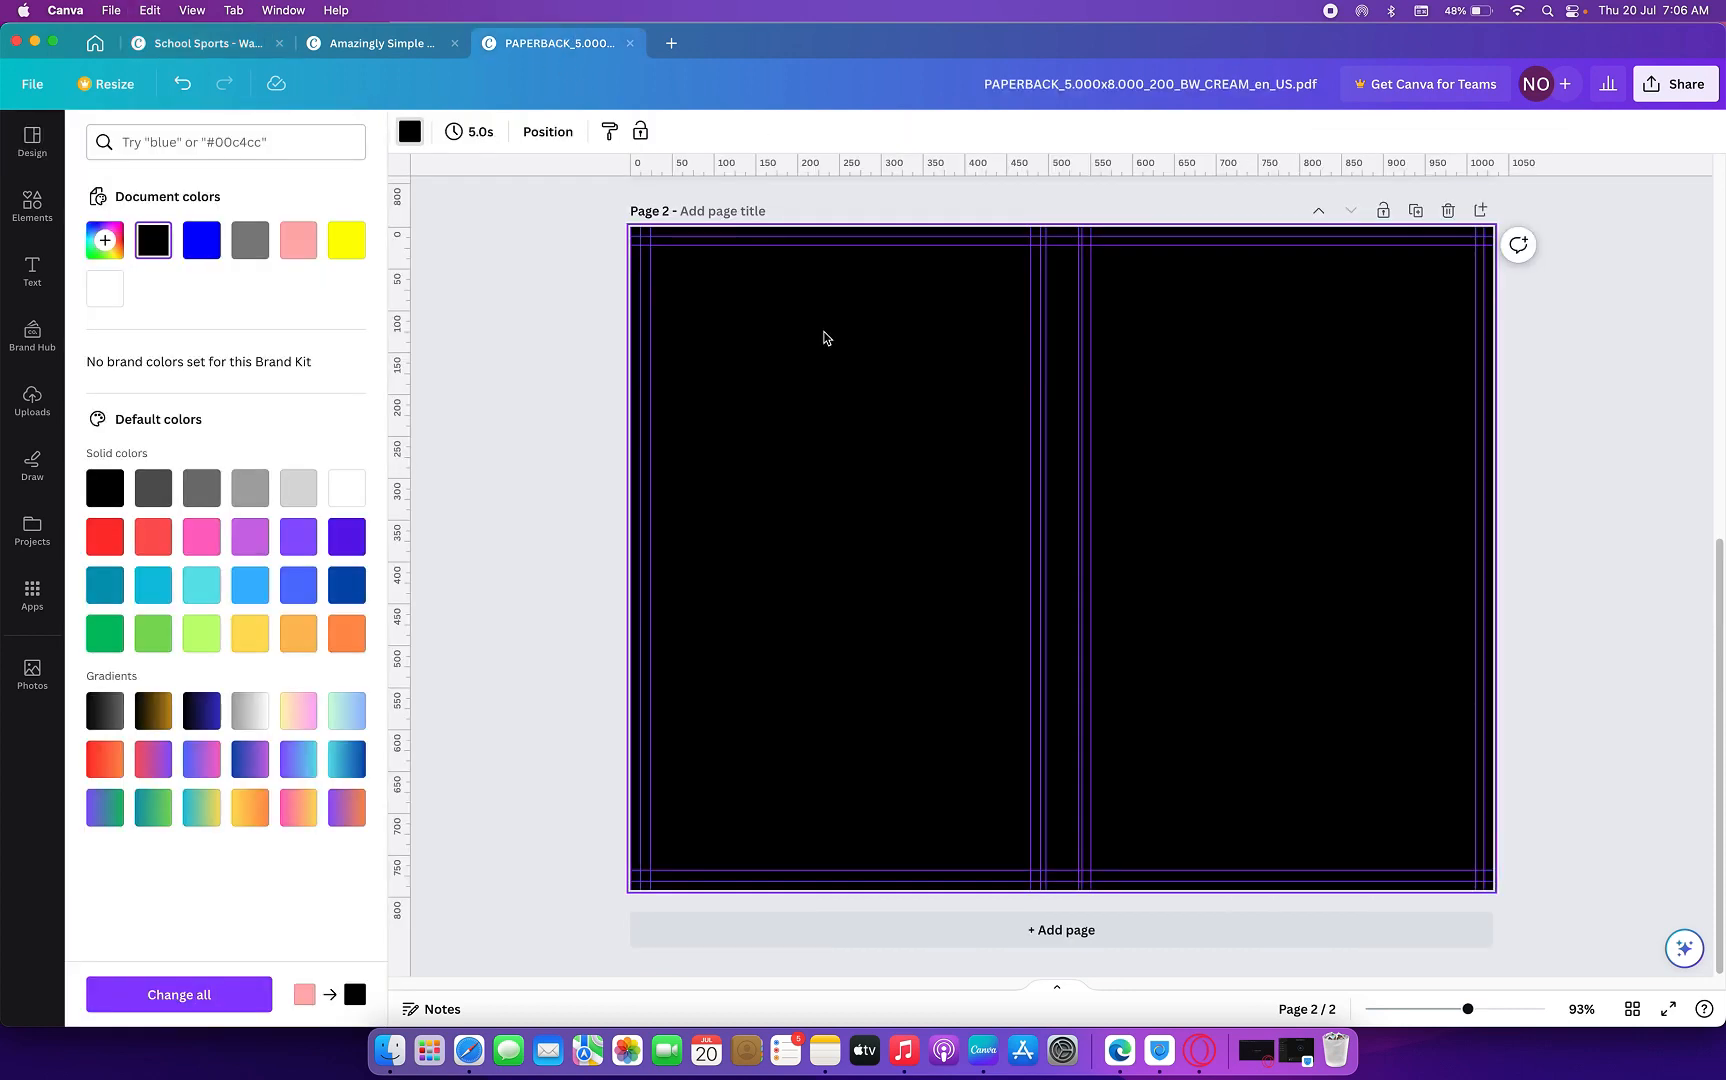
{"action": "left_click", "coordinate": [827, 345]}
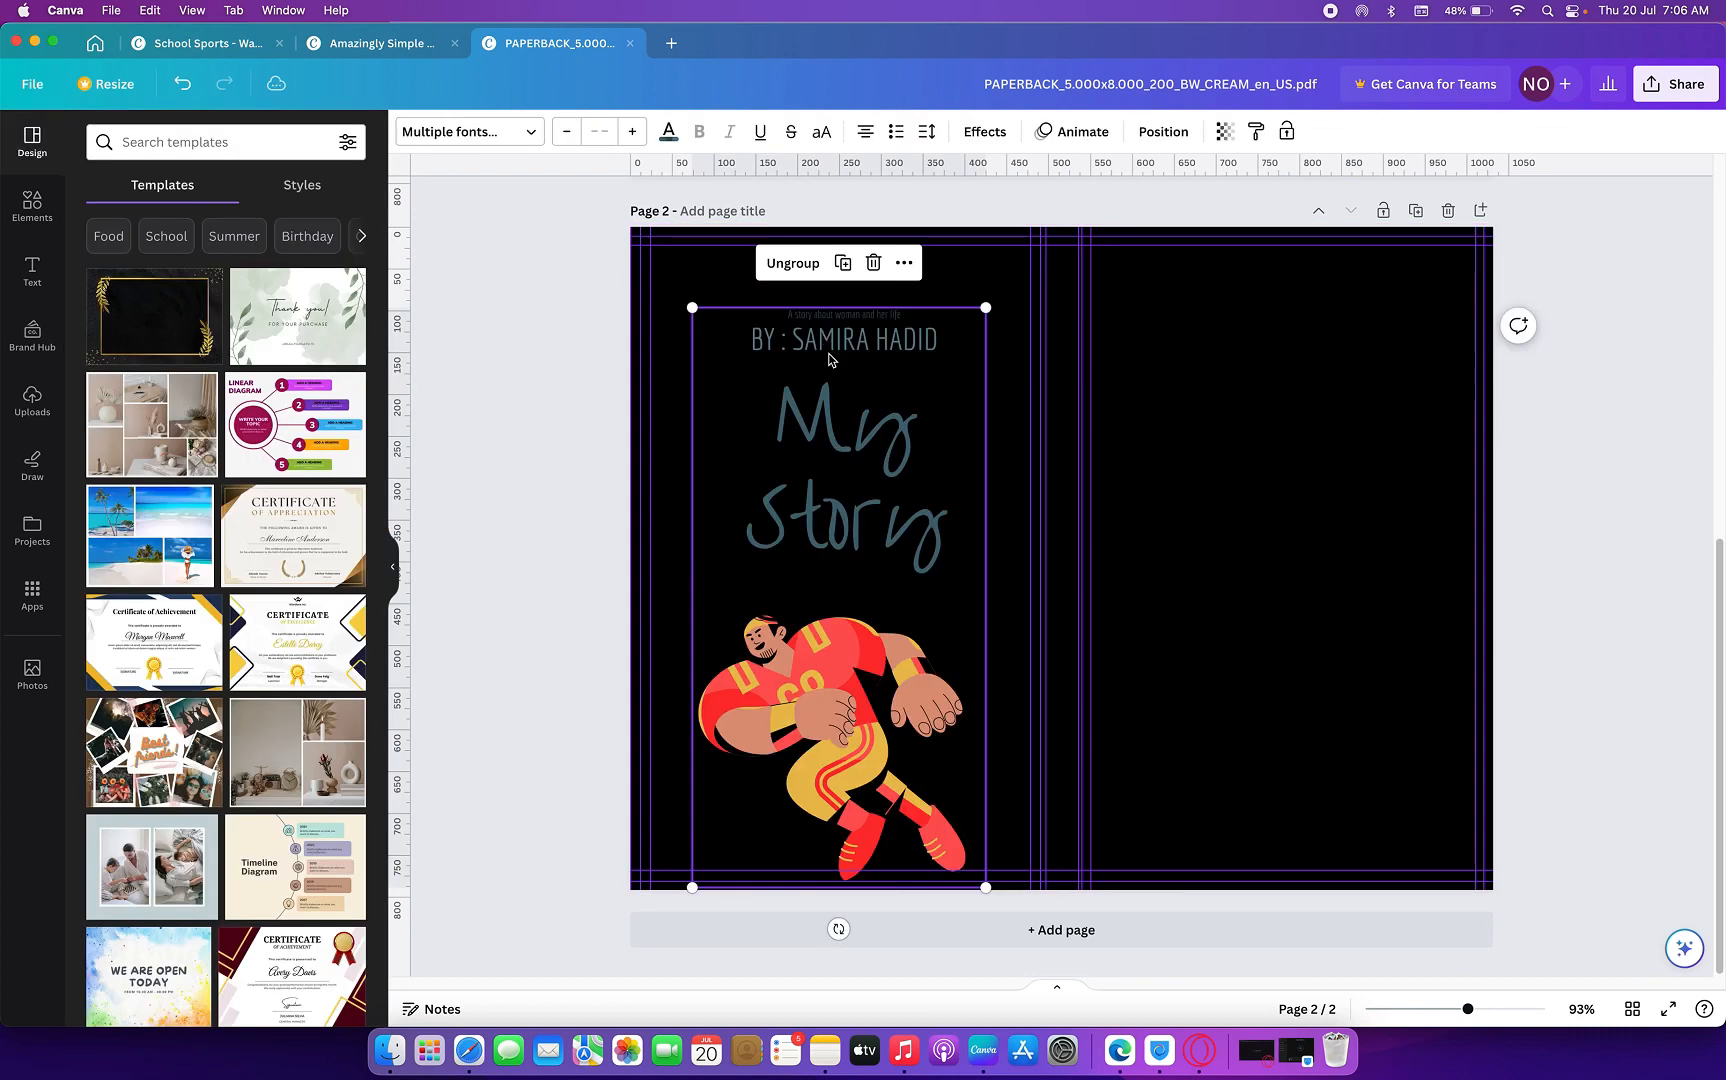
{"action": "left_click_drag", "start_coordinate": [806, 684], "coordinate": [1248, 649]}
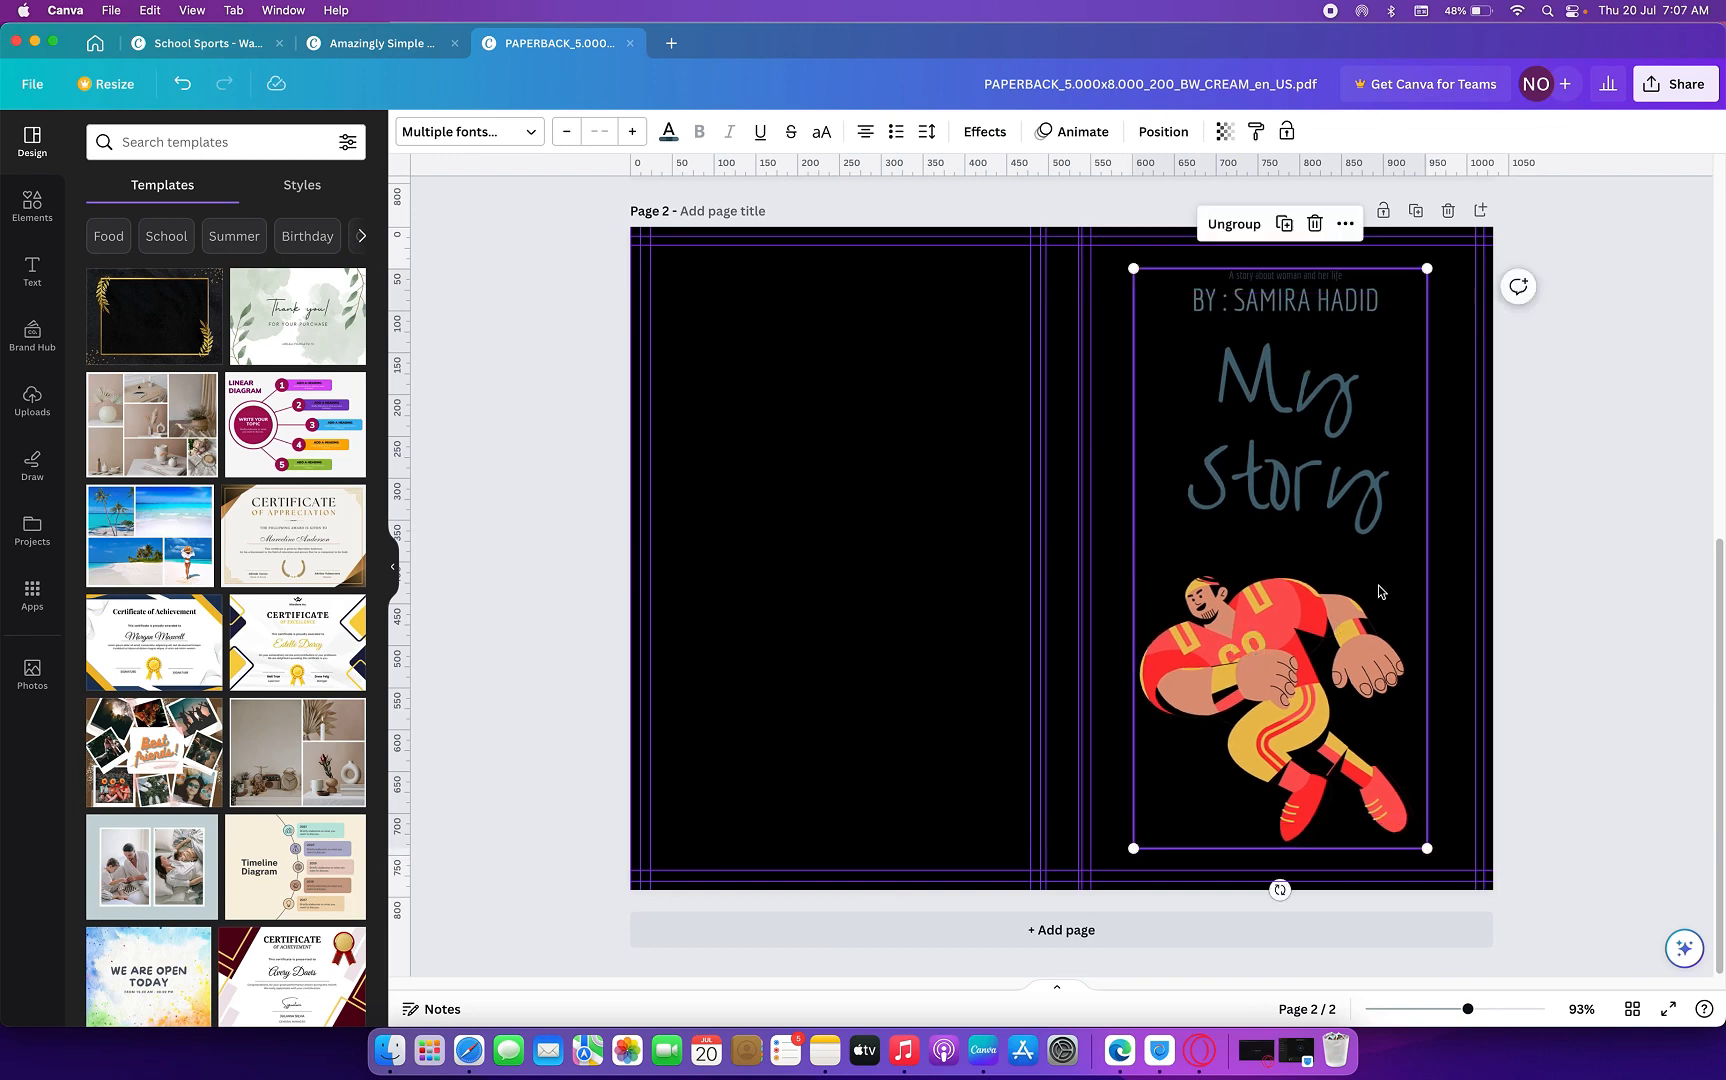
{"action": "left_click", "coordinate": [1561, 423]}
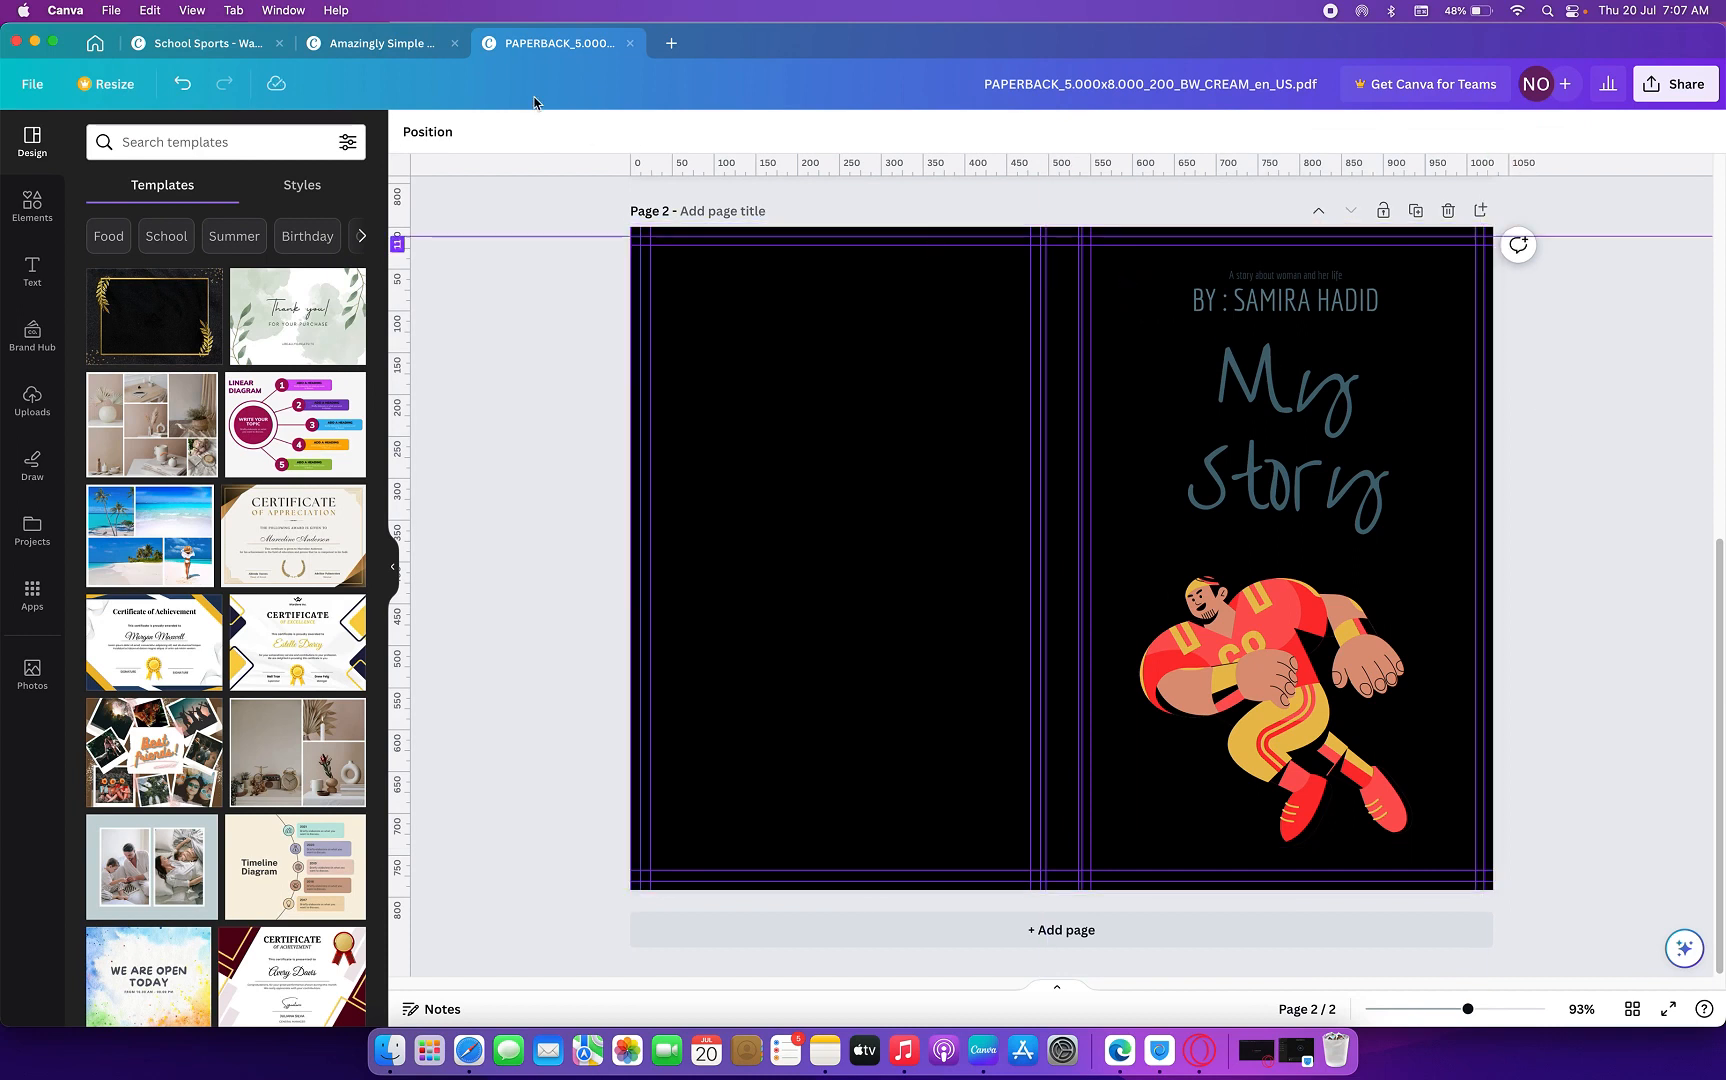
- Copy the seaside background photo from page 3 of School Sports and paste it as the background of the paperback design's page 2
{"action": "left_click", "coordinate": [203, 43]}
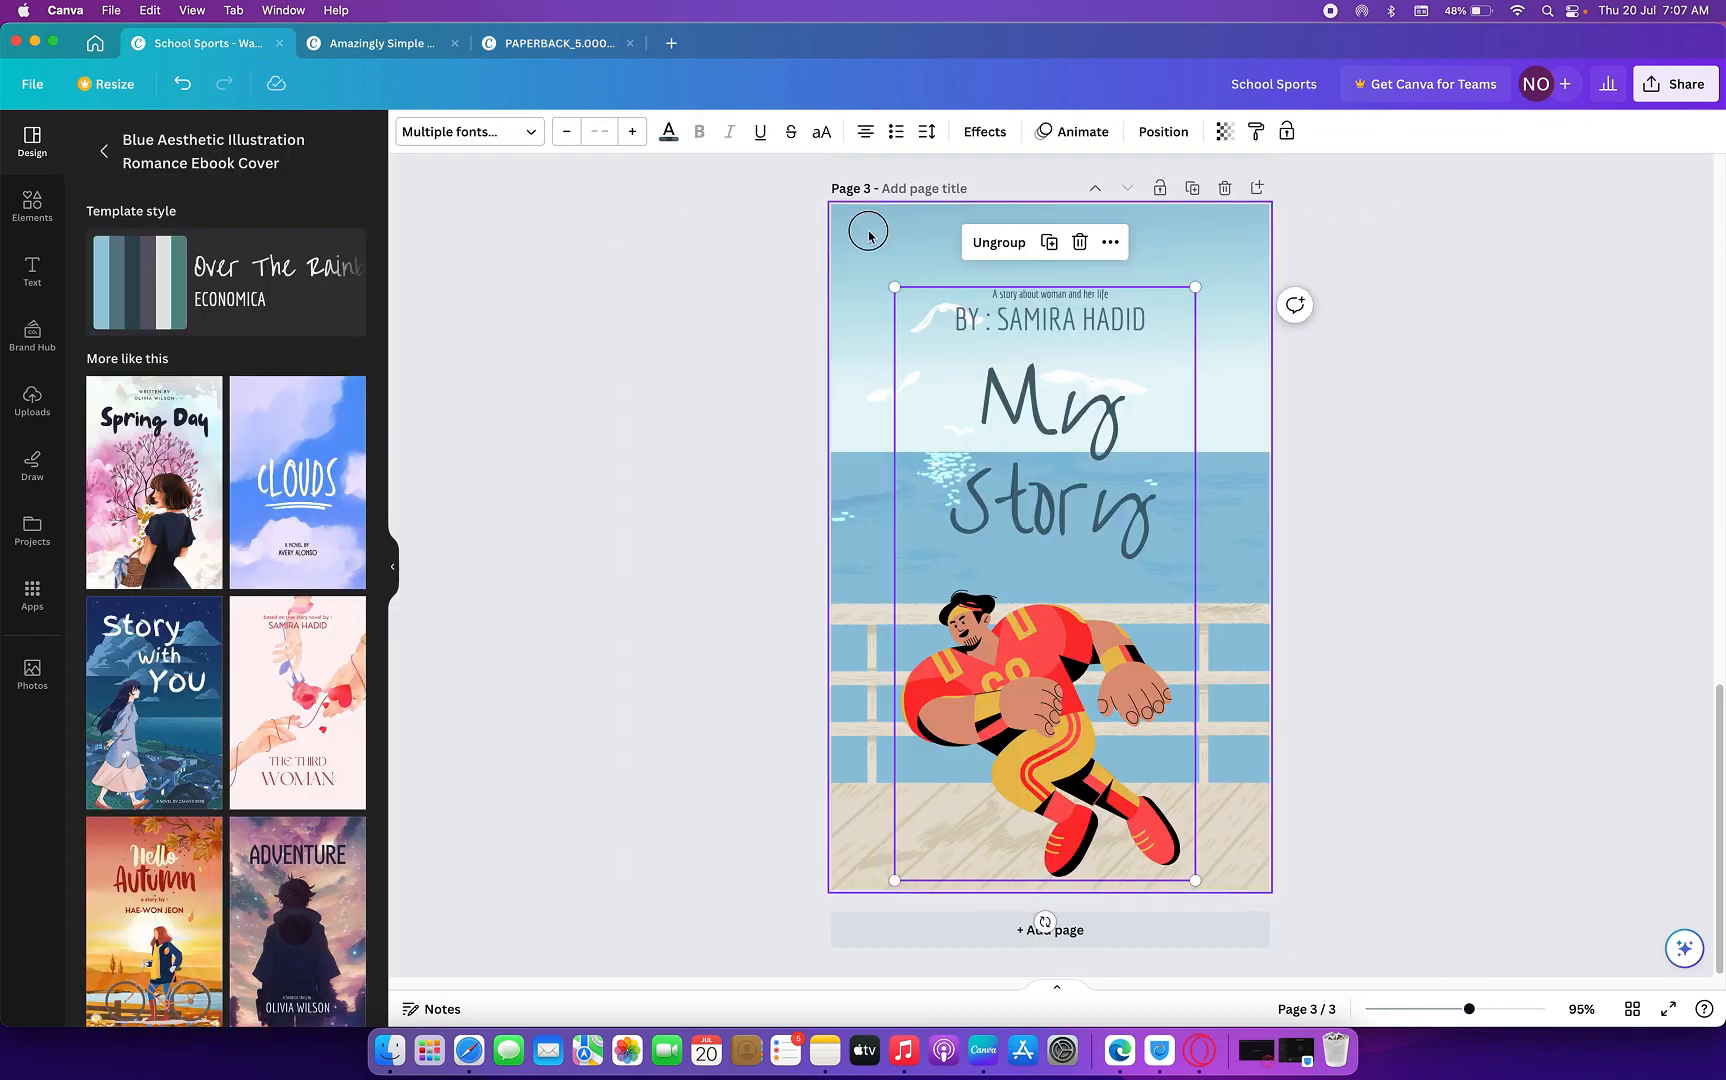
{"action": "right_click", "coordinate": [869, 237]}
{"action": "left_click", "coordinate": [912, 262]}
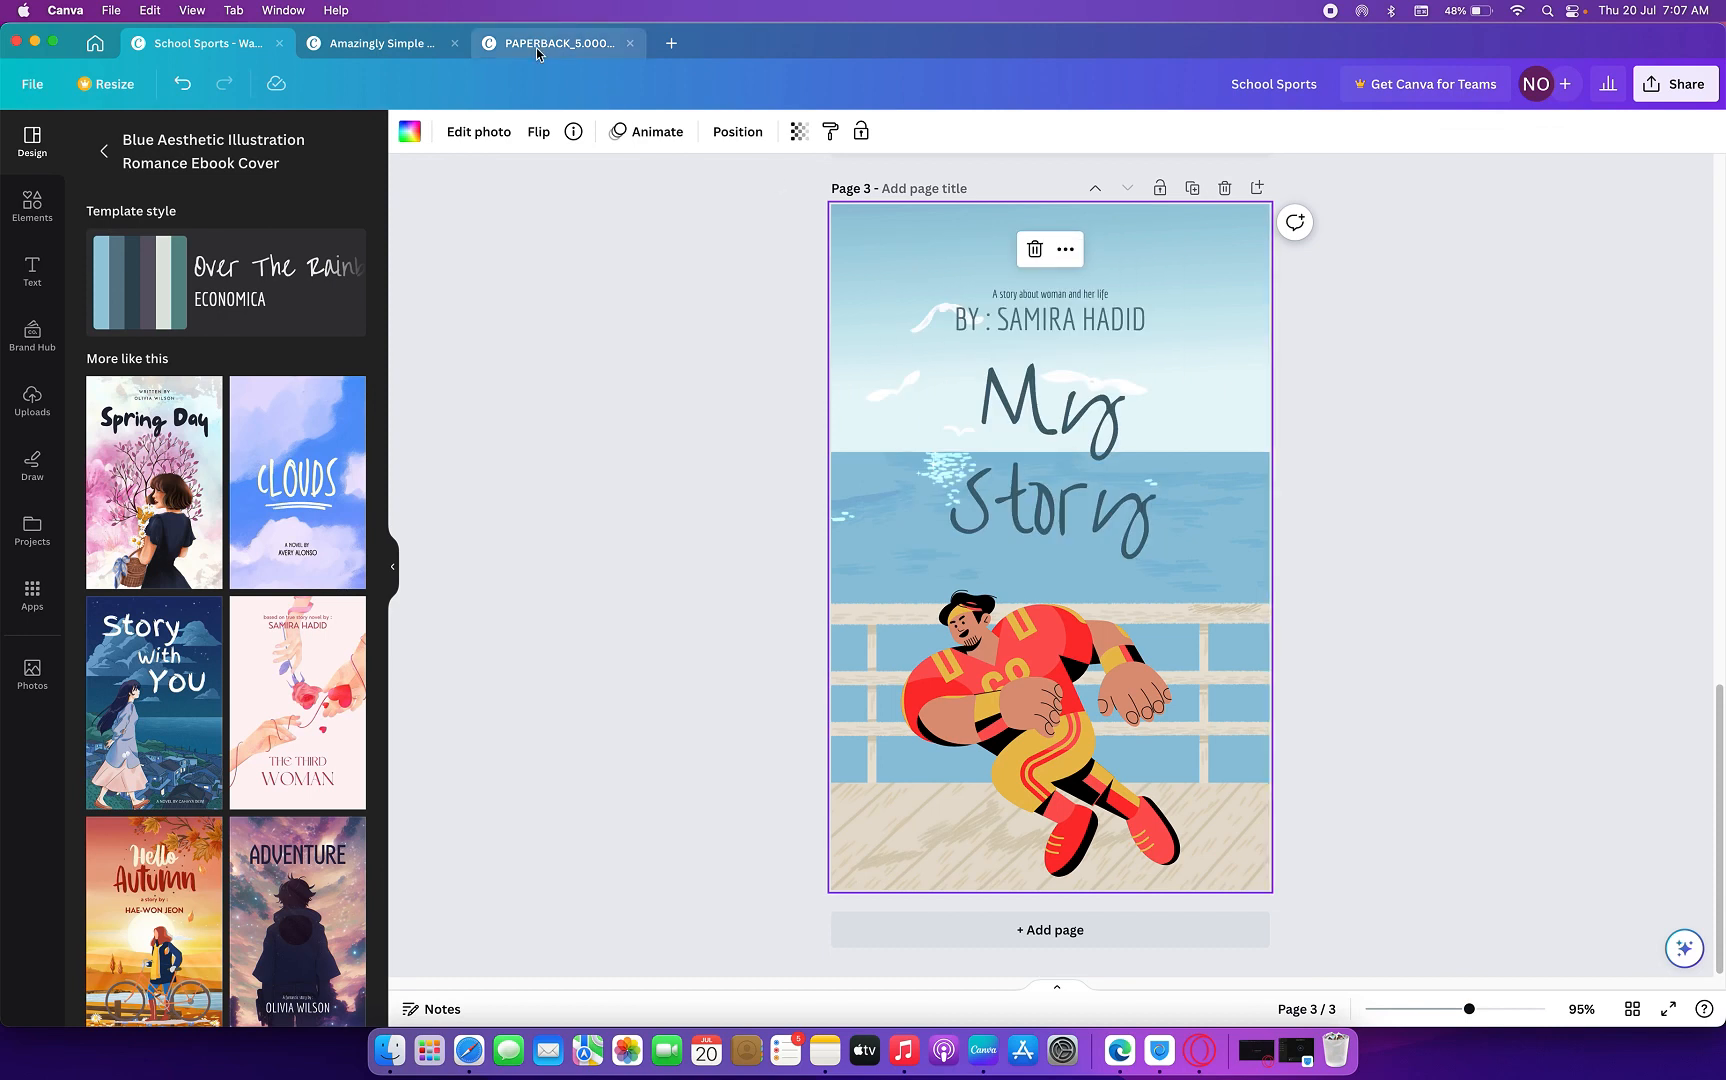
{"action": "left_click", "coordinate": [590, 48]}
{"action": "right_click", "coordinate": [1110, 278]}
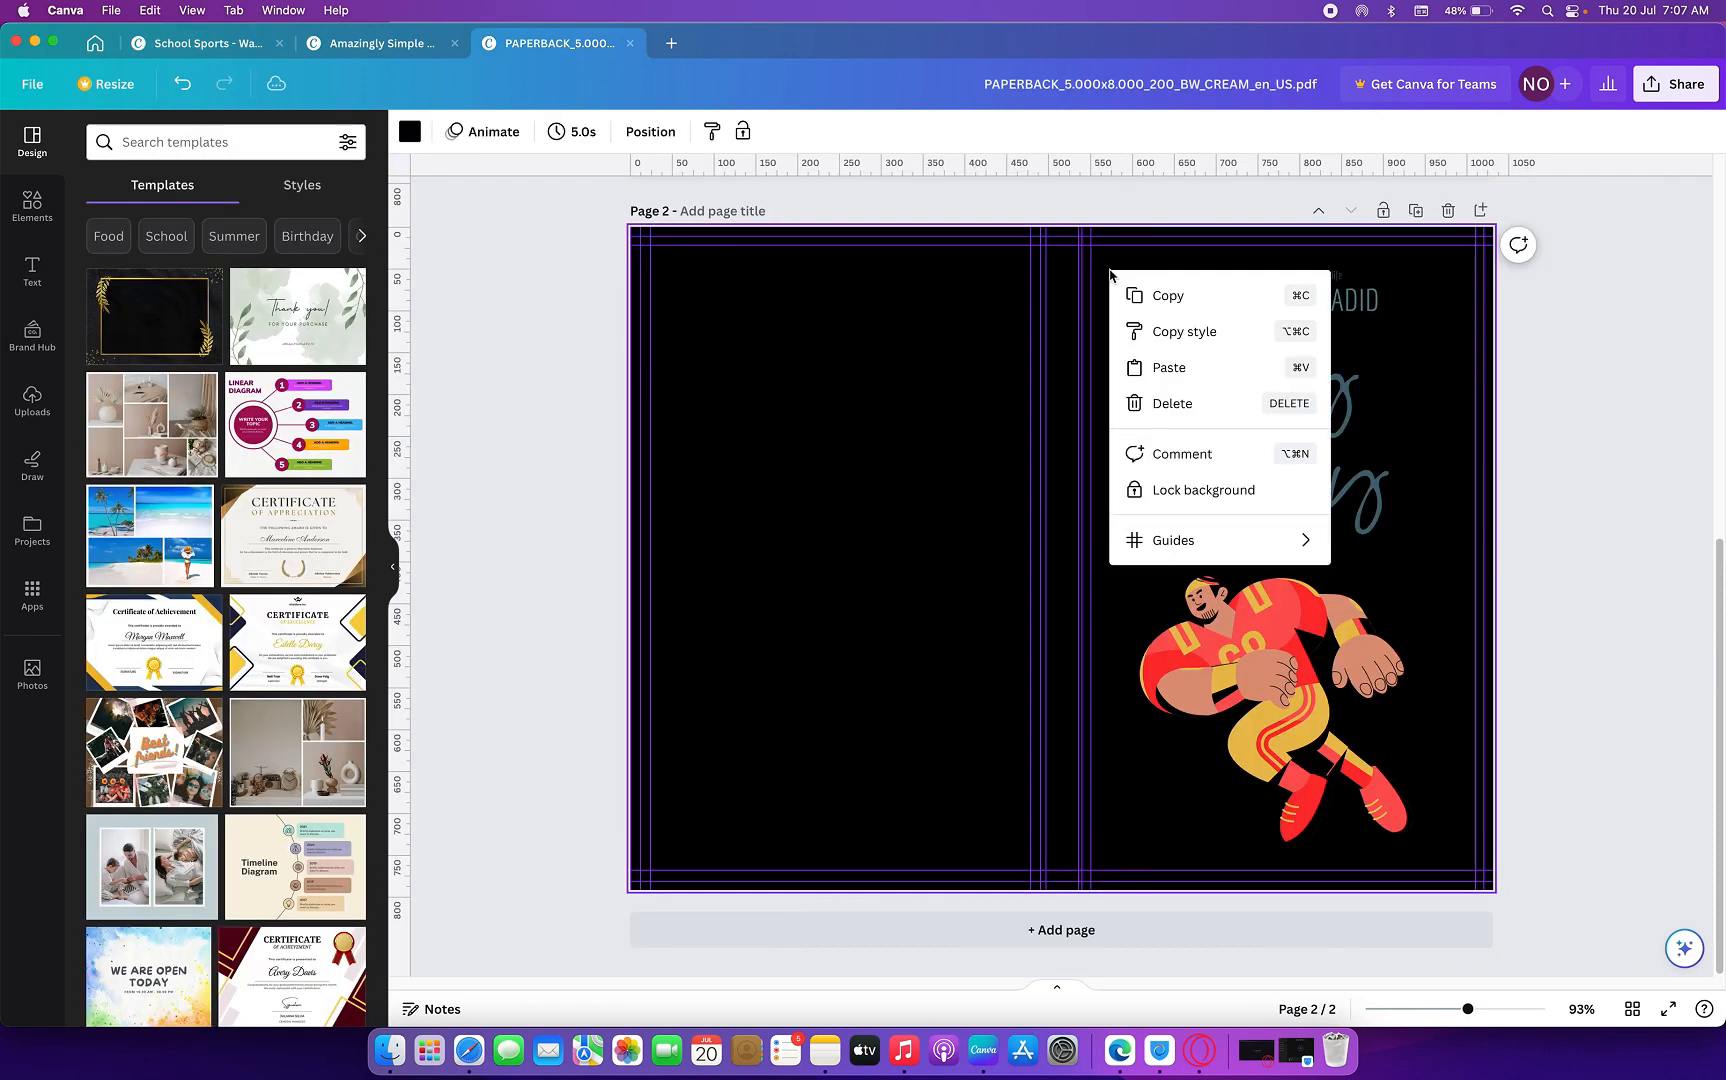
{"action": "left_click", "coordinate": [1148, 367]}
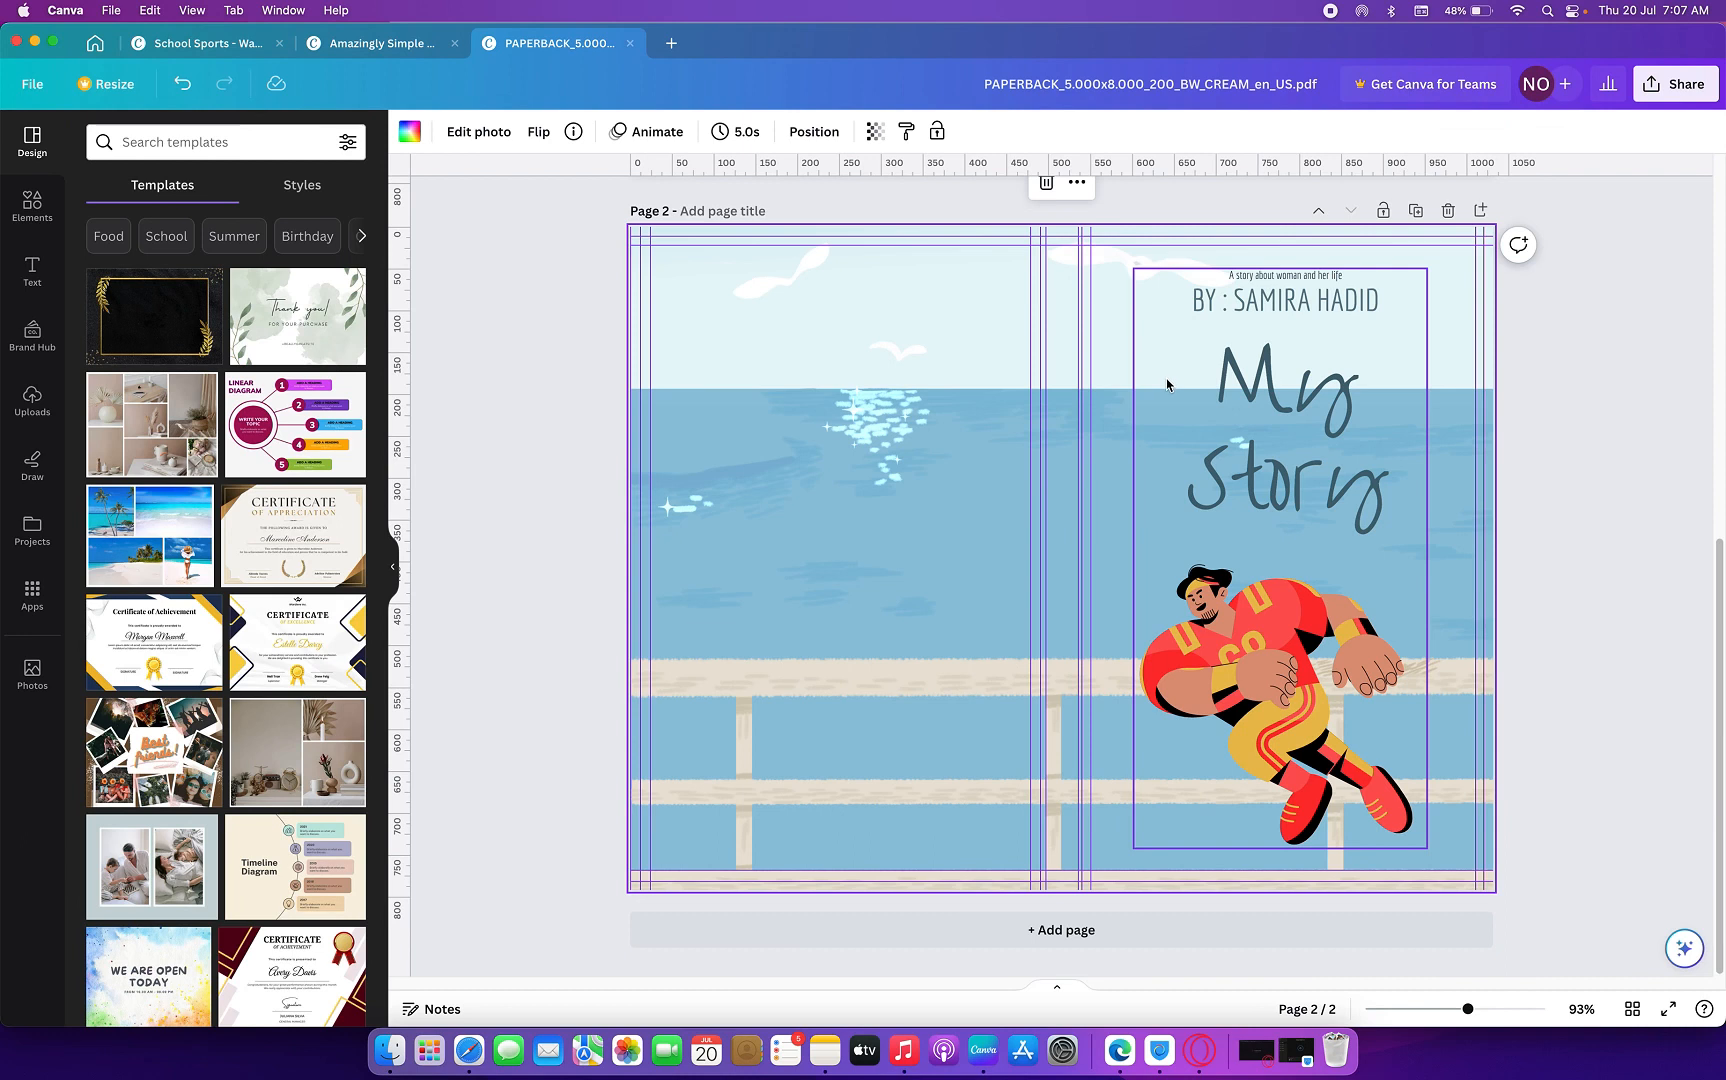
{"action": "left_click_drag", "start_coordinate": [828, 239], "coordinate": [838, 243]}
{"action": "left_click", "coordinate": [1661, 391]}
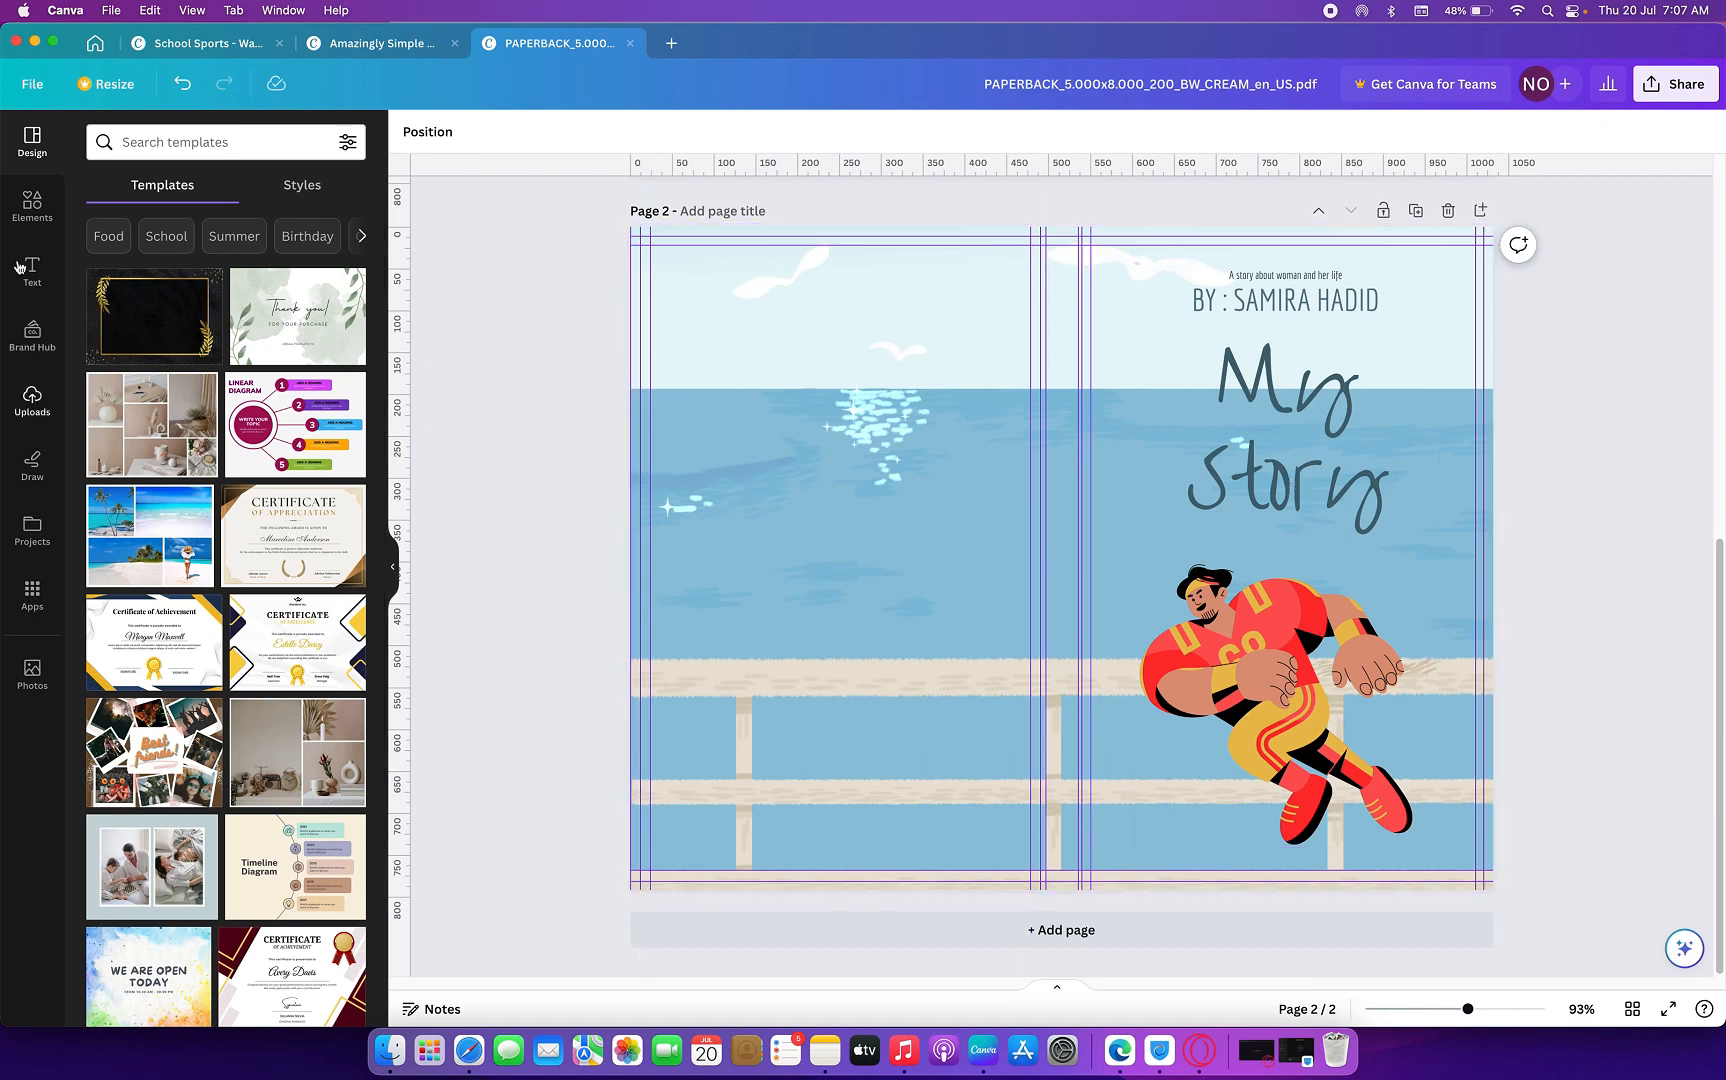
- Insert a square on page 2 and stretch it from the page corner over the back cover and spine, up to 550 px
{"action": "left_click", "coordinate": [33, 212]}
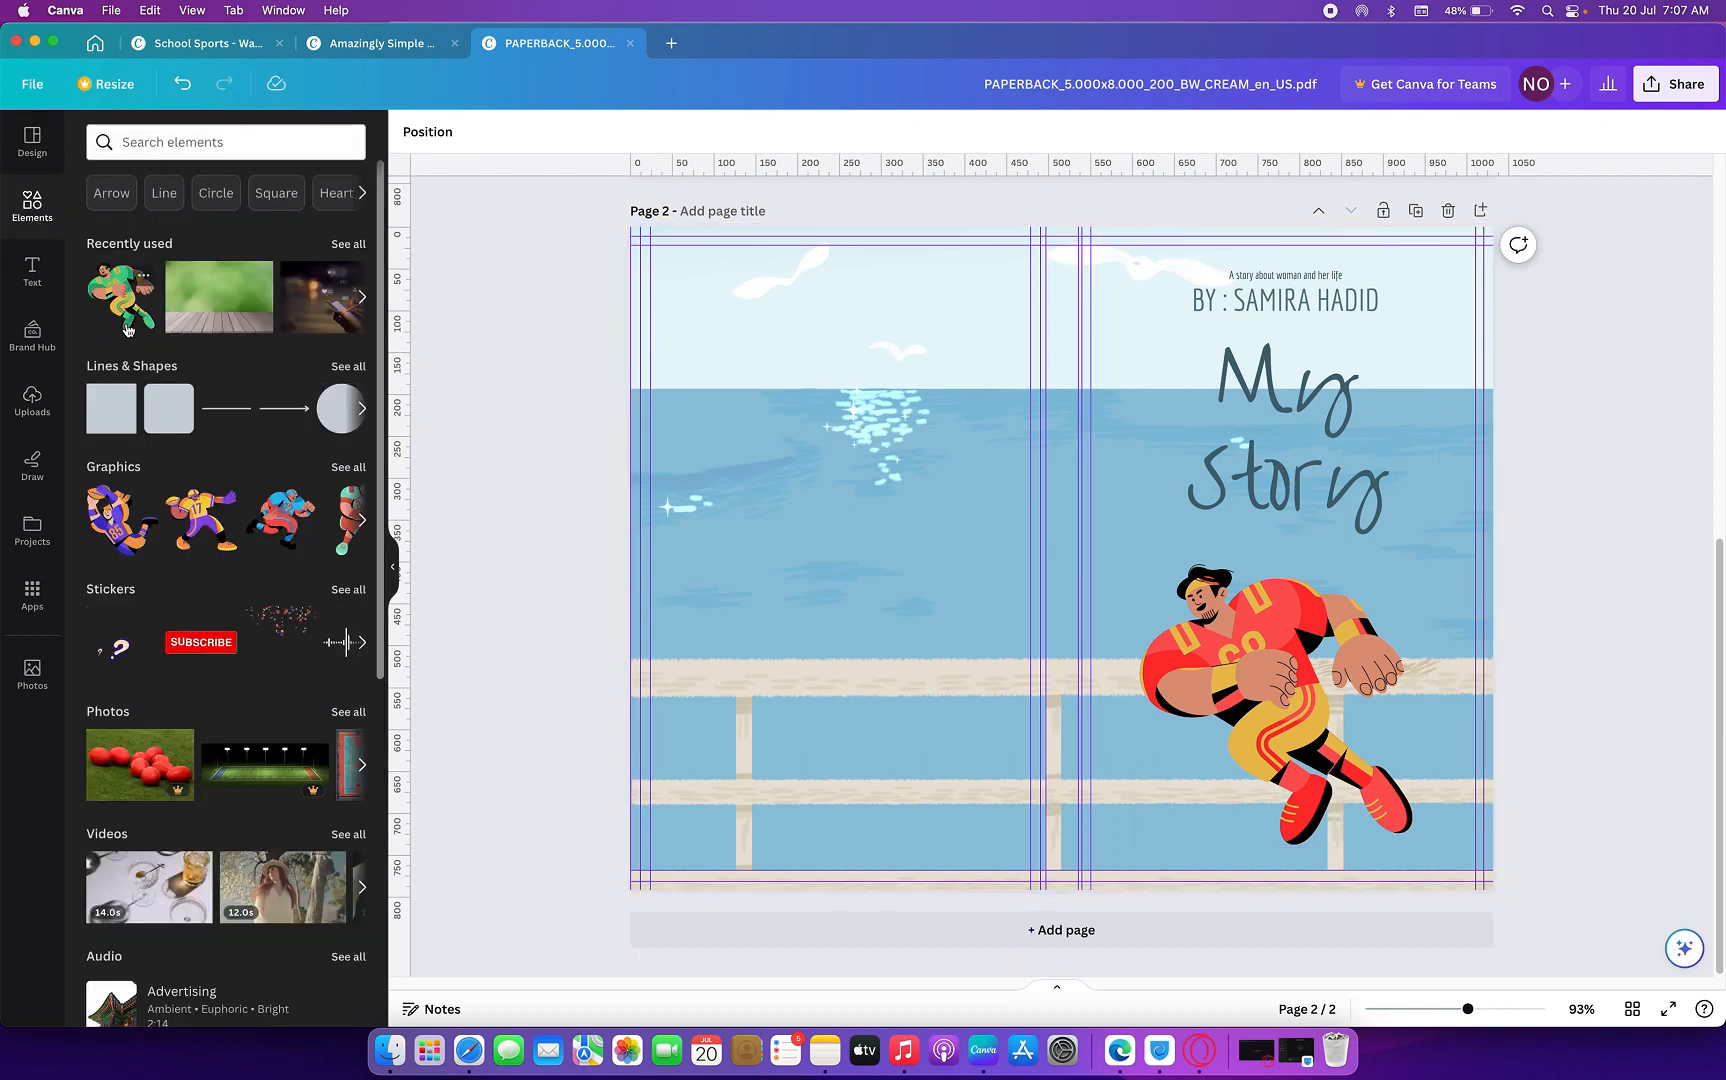
{"action": "left_click", "coordinate": [111, 408]}
{"action": "left_click_drag", "start_coordinate": [960, 484], "coordinate": [645, 296]}
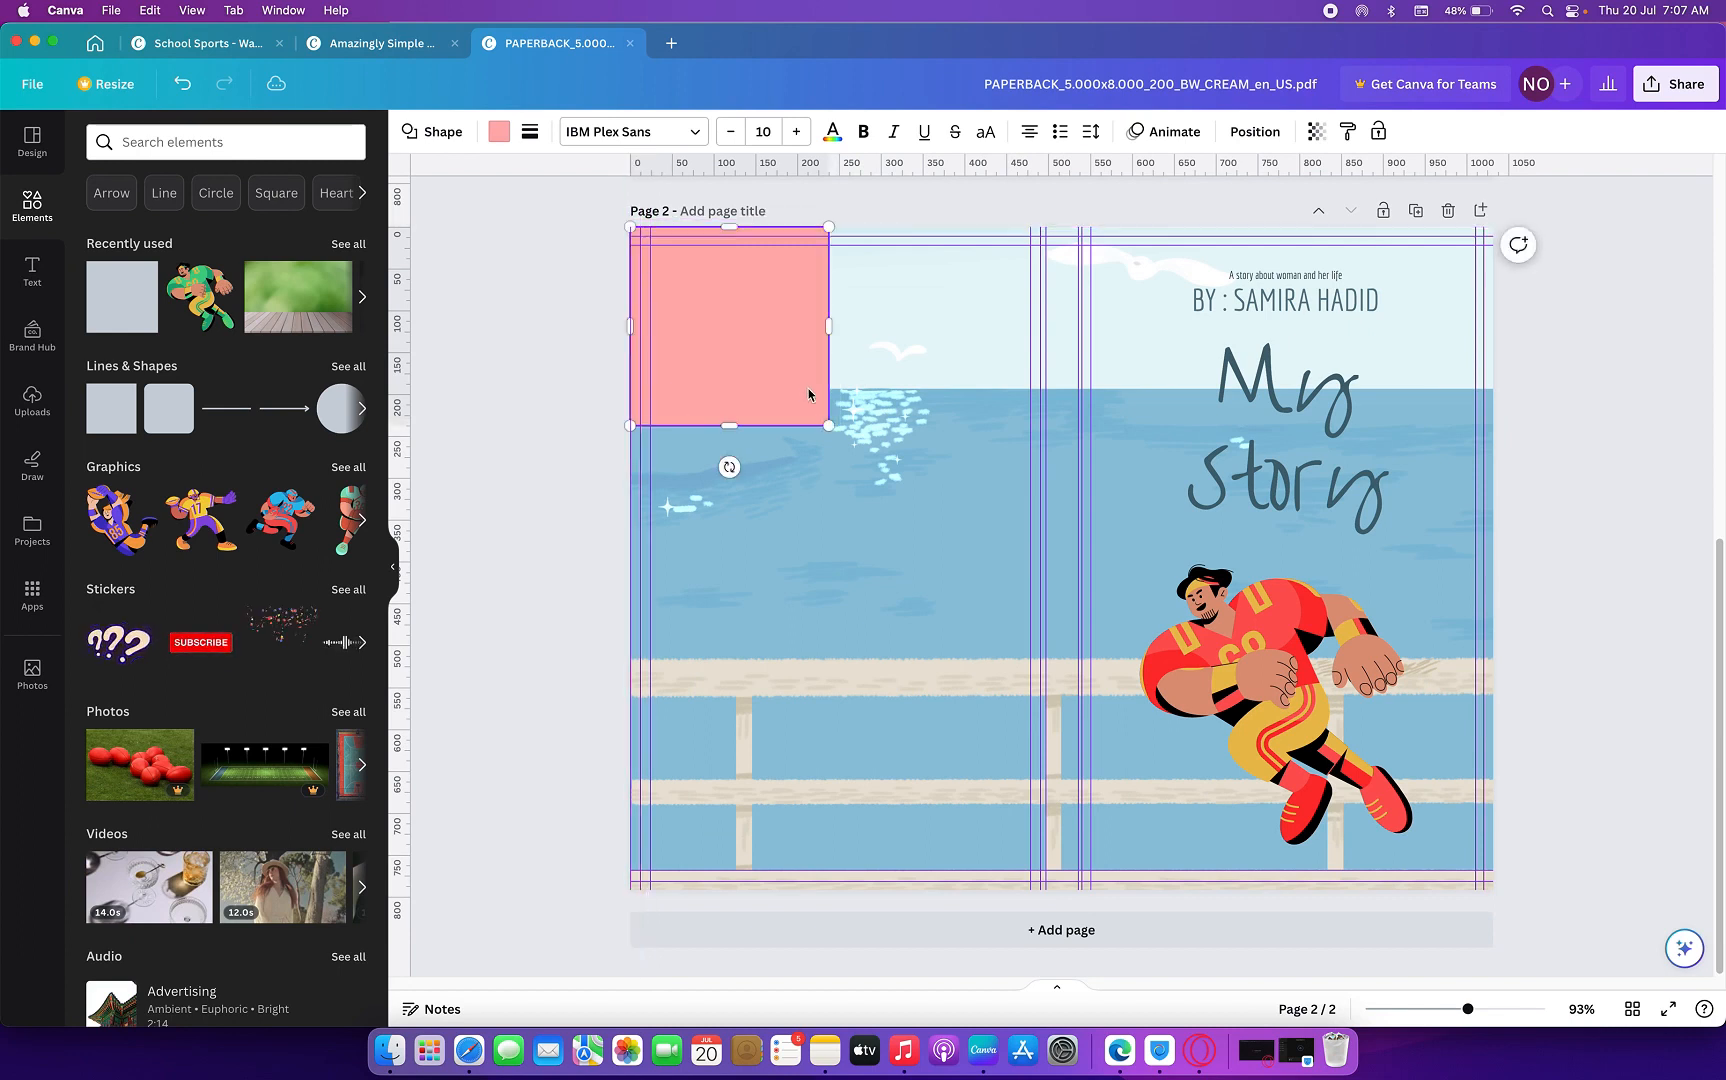
{"action": "left_click_drag", "start_coordinate": [828, 424], "coordinate": [1090, 879]}
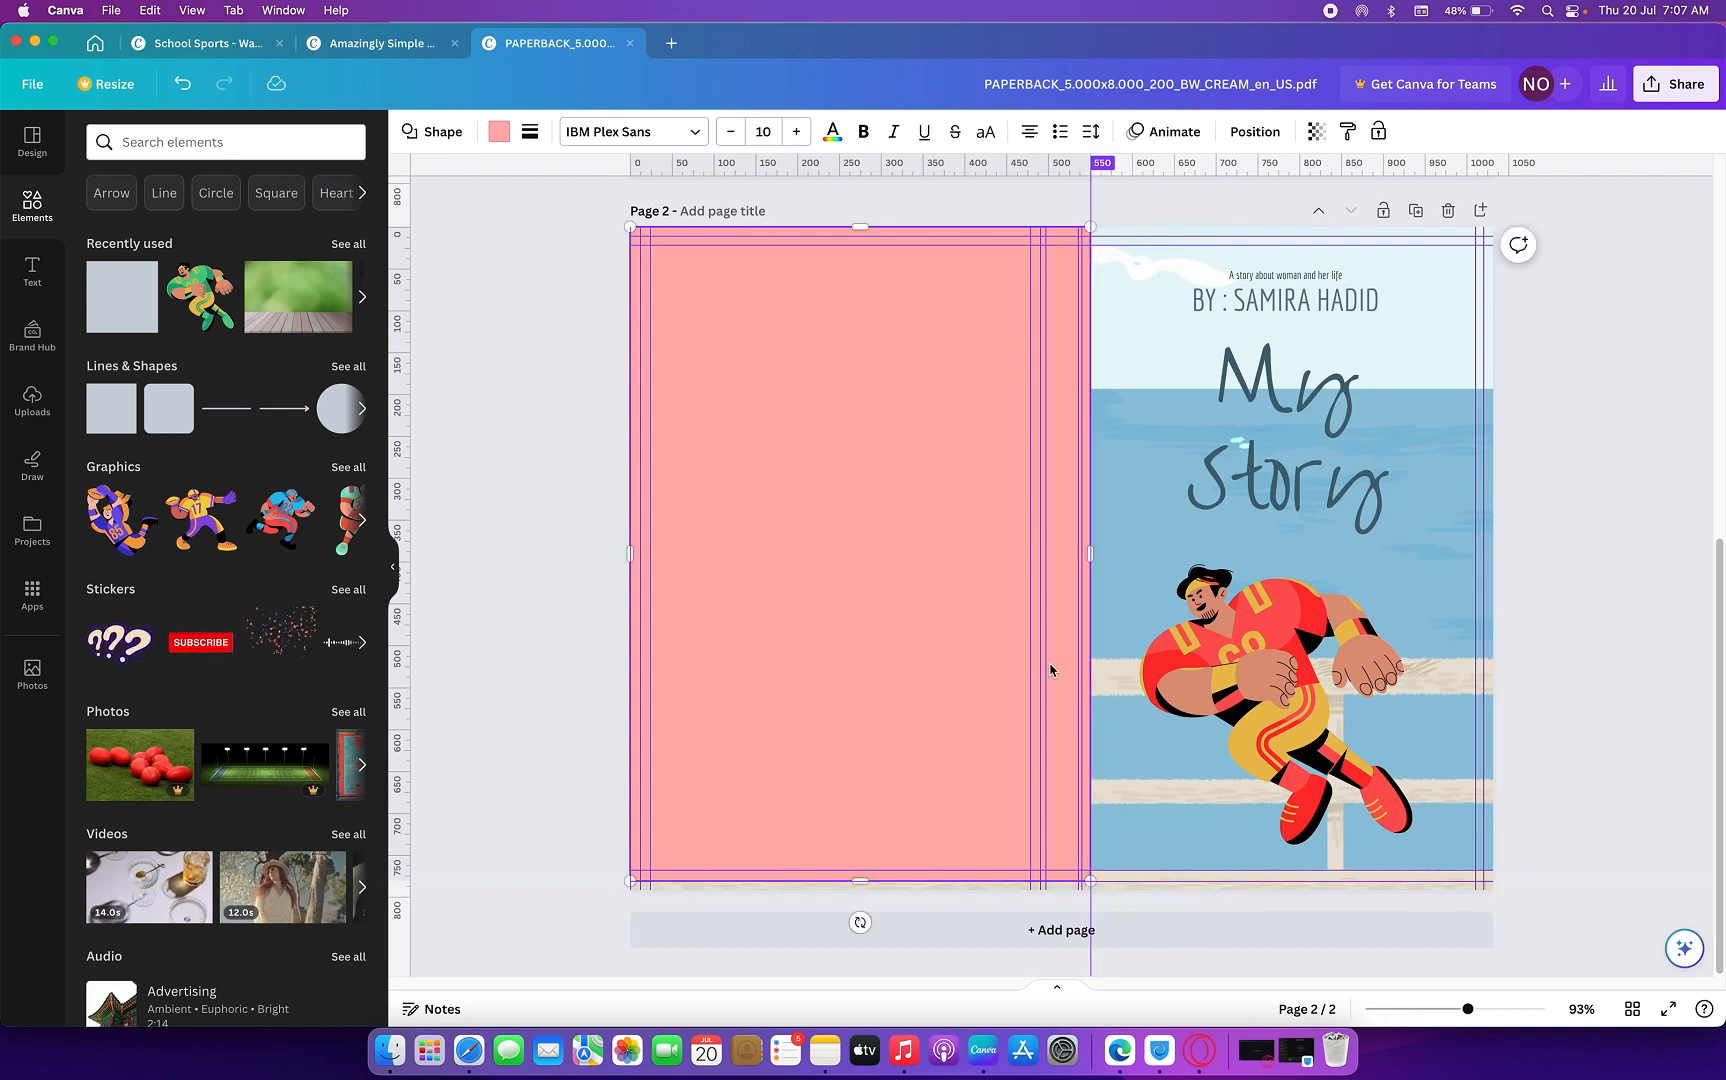
- Fill the rectangle over the back cover and spine with the document color #5c7d89
{"action": "left_click", "coordinate": [498, 131]}
{"action": "left_click", "coordinate": [200, 242]}
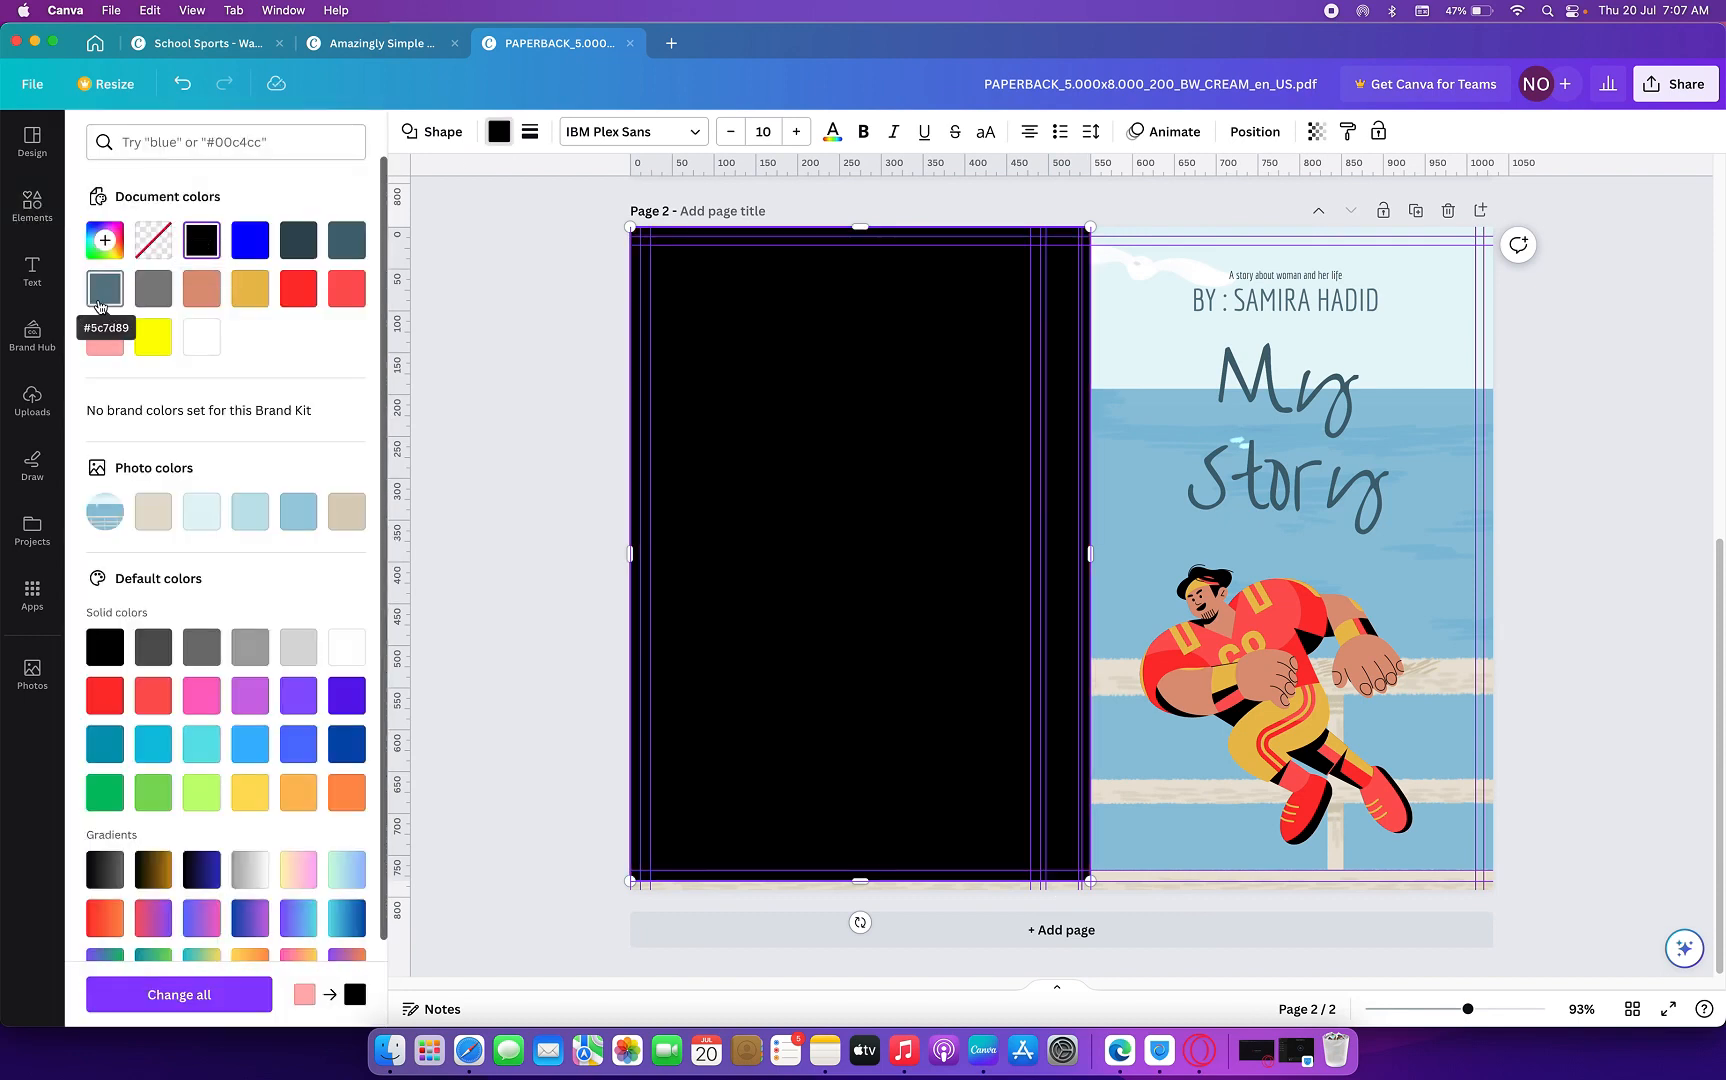
{"action": "left_click", "coordinate": [100, 300]}
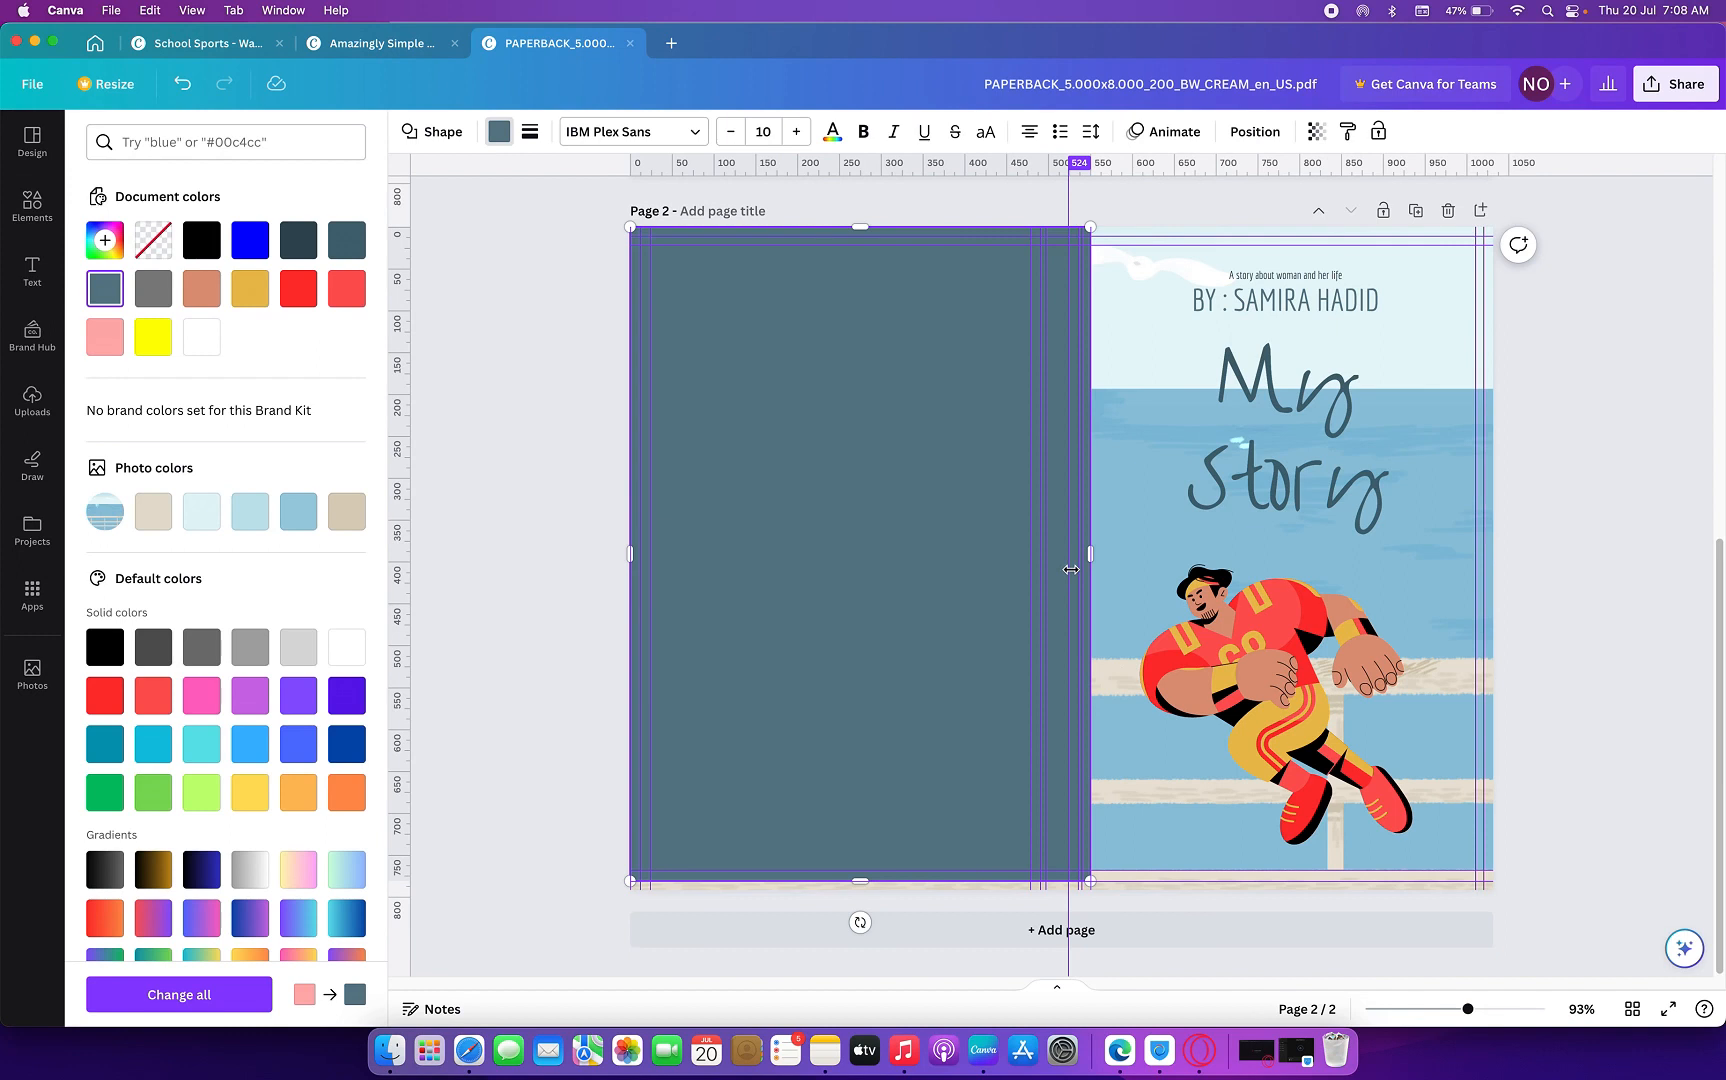
- Undo the back cover rectangle's move, resize and recoloring, and redo those changes
{"action": "key", "text": "super+z"}
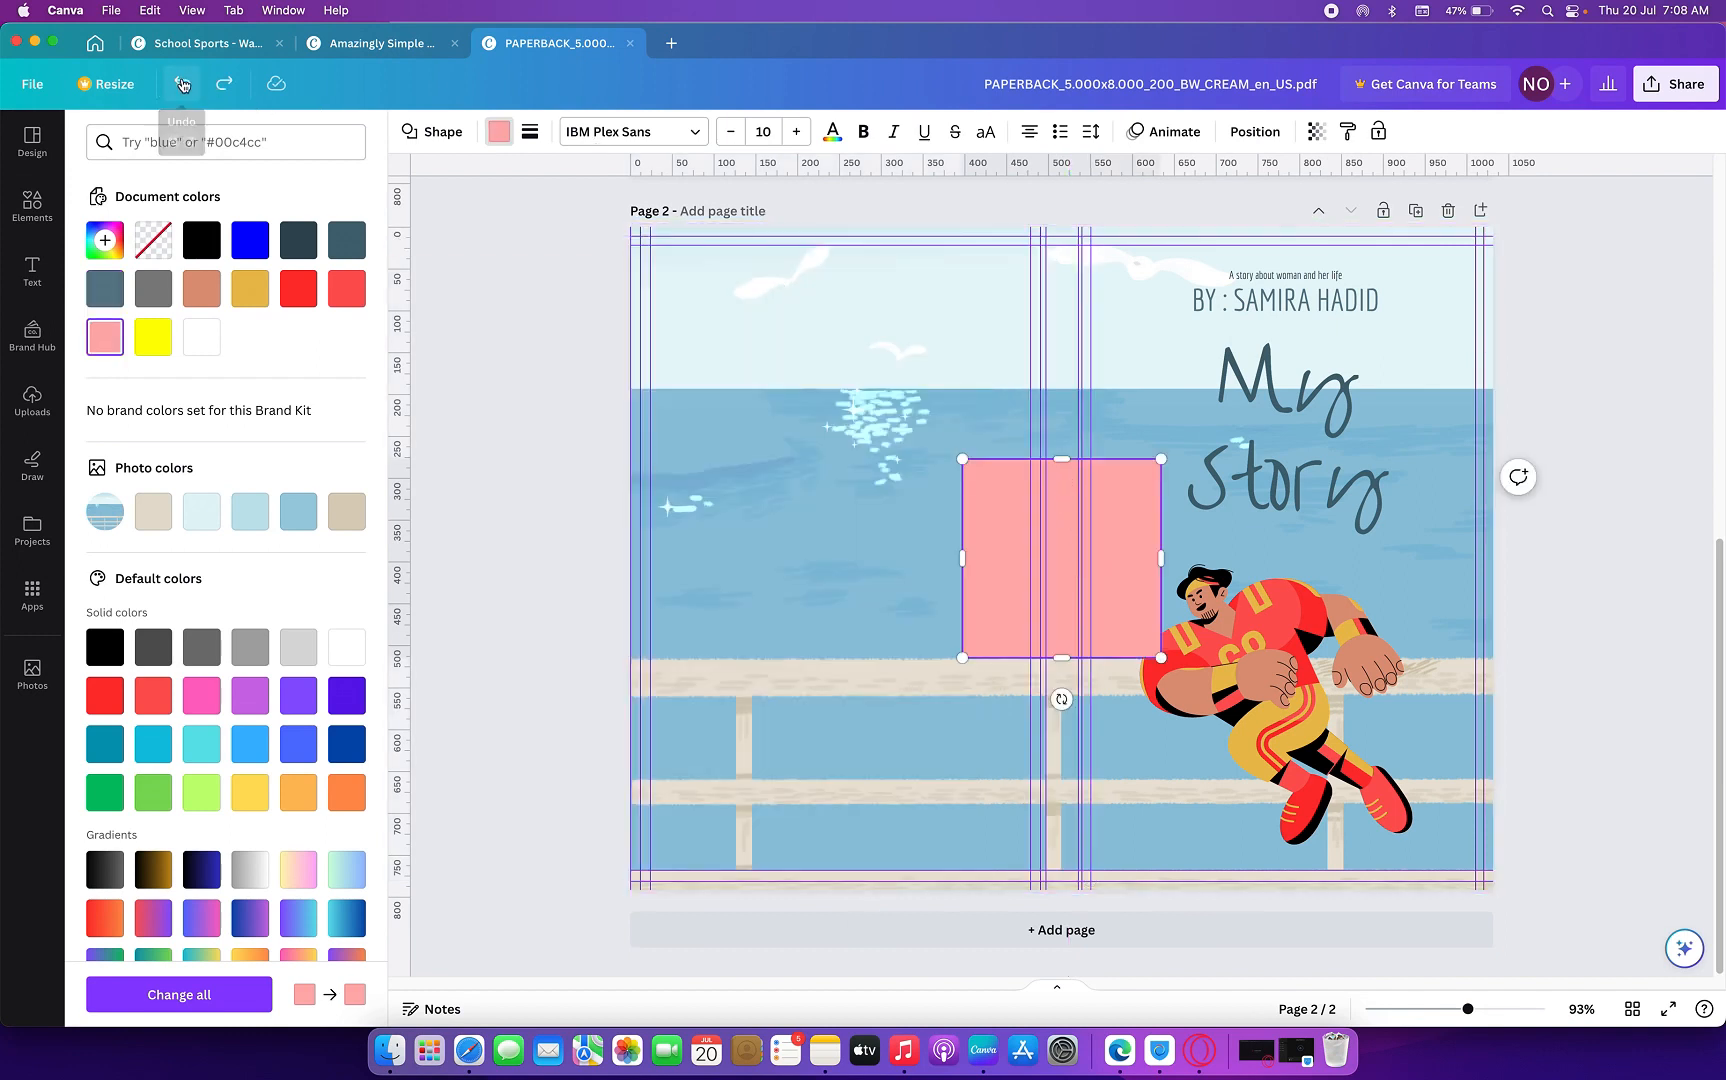
{"action": "left_click", "coordinate": [183, 84]}
{"action": "left_click", "coordinate": [226, 85]}
{"action": "left_click", "coordinate": [227, 85]}
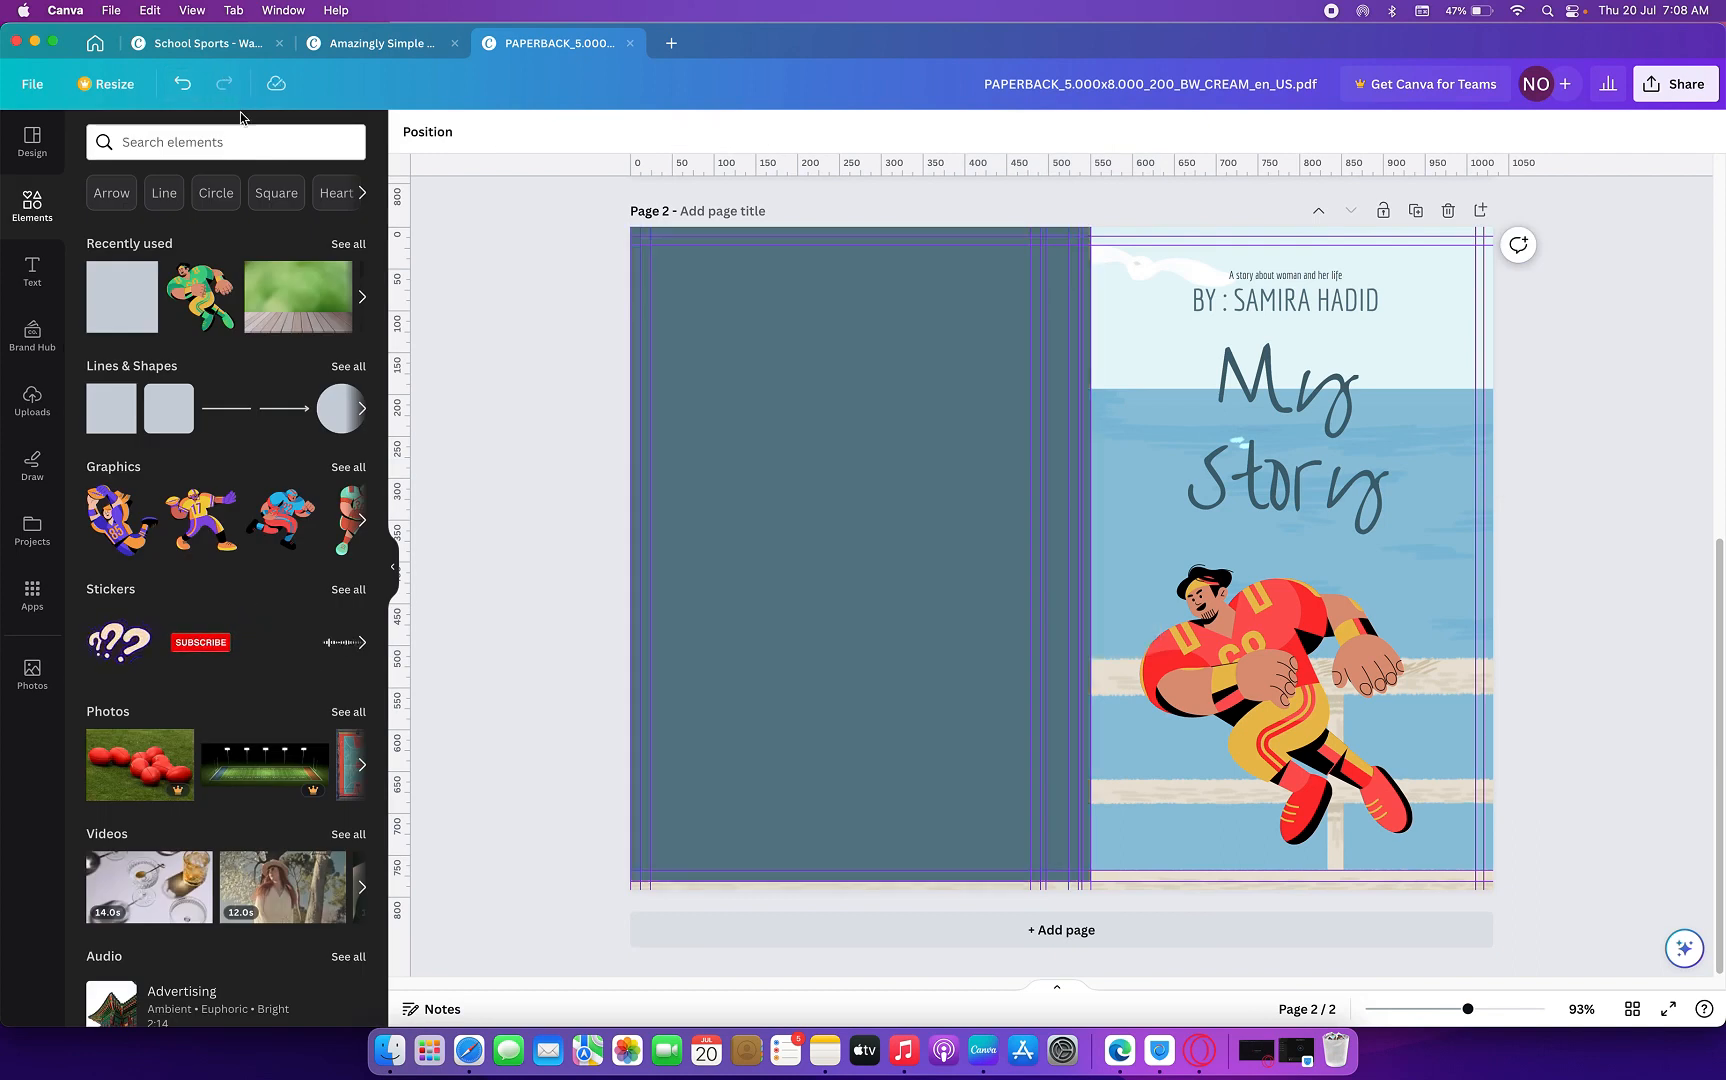
- Undo and redo the back cover rectangle's changes, and shift the rectangle to end at the spine's back-cover edge, about 490 px
{"action": "left_click", "coordinate": [183, 84]}
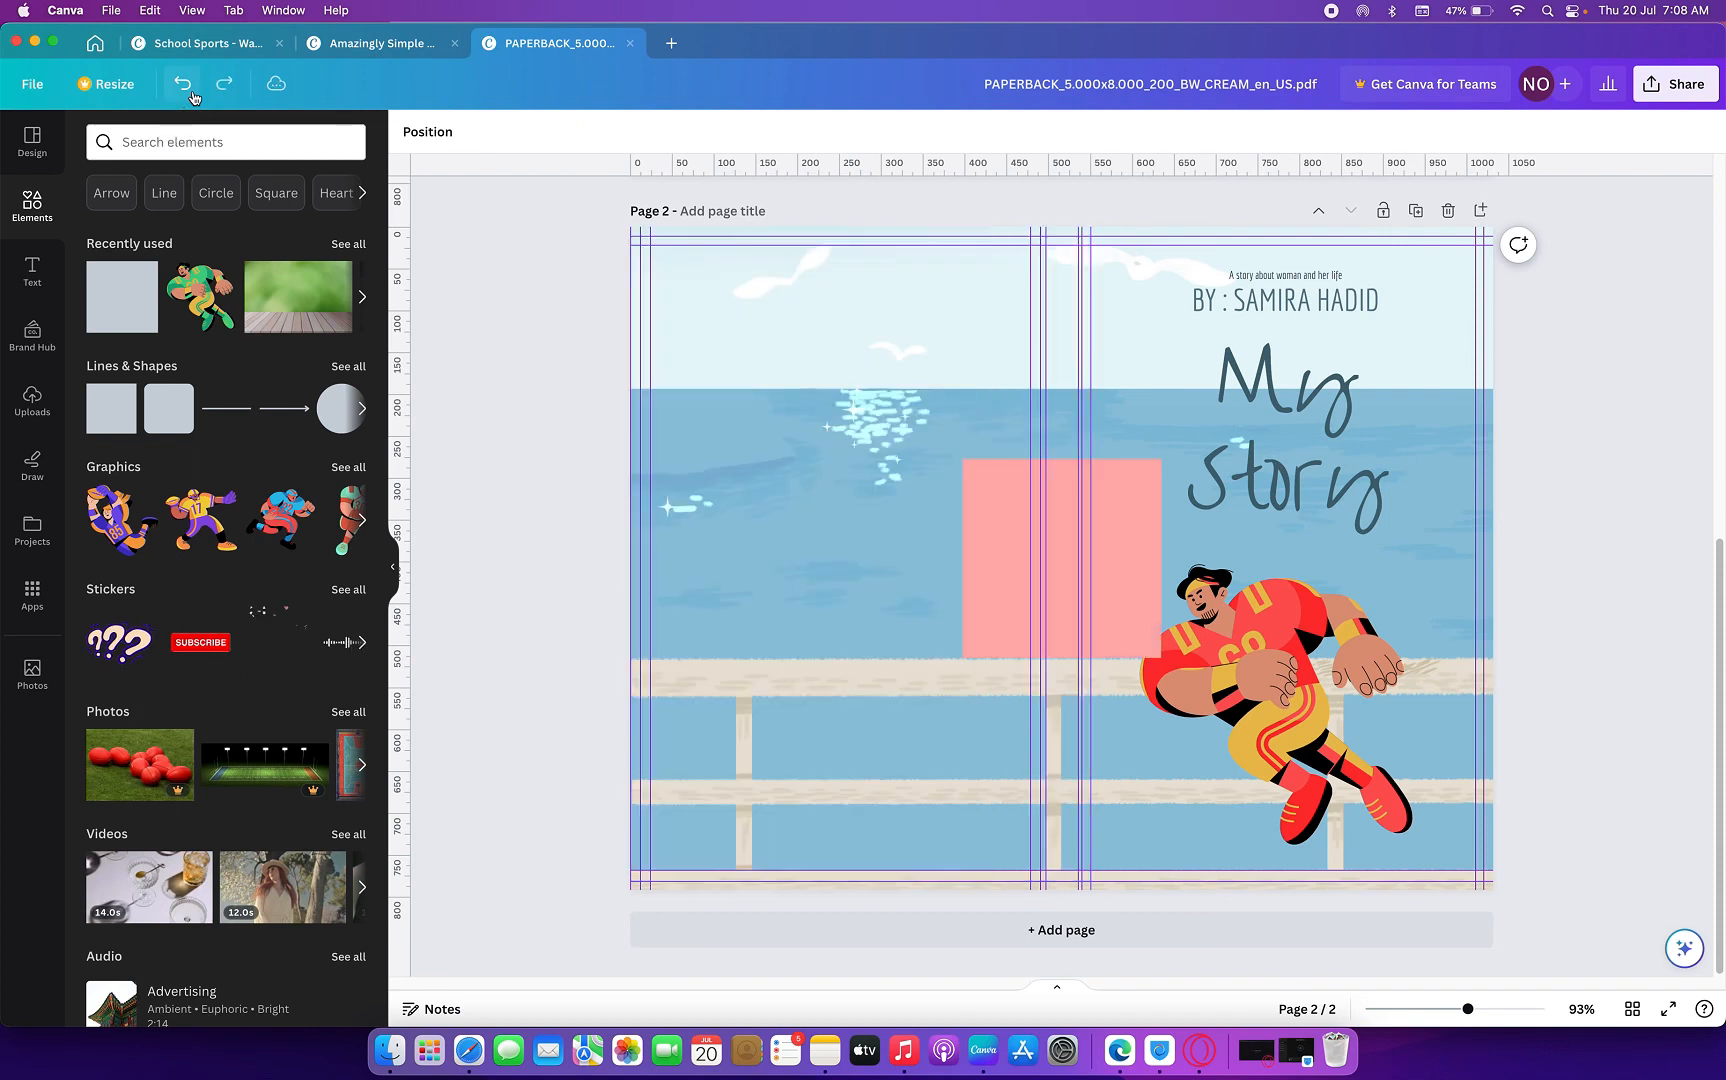
{"action": "left_click", "coordinate": [224, 84]}
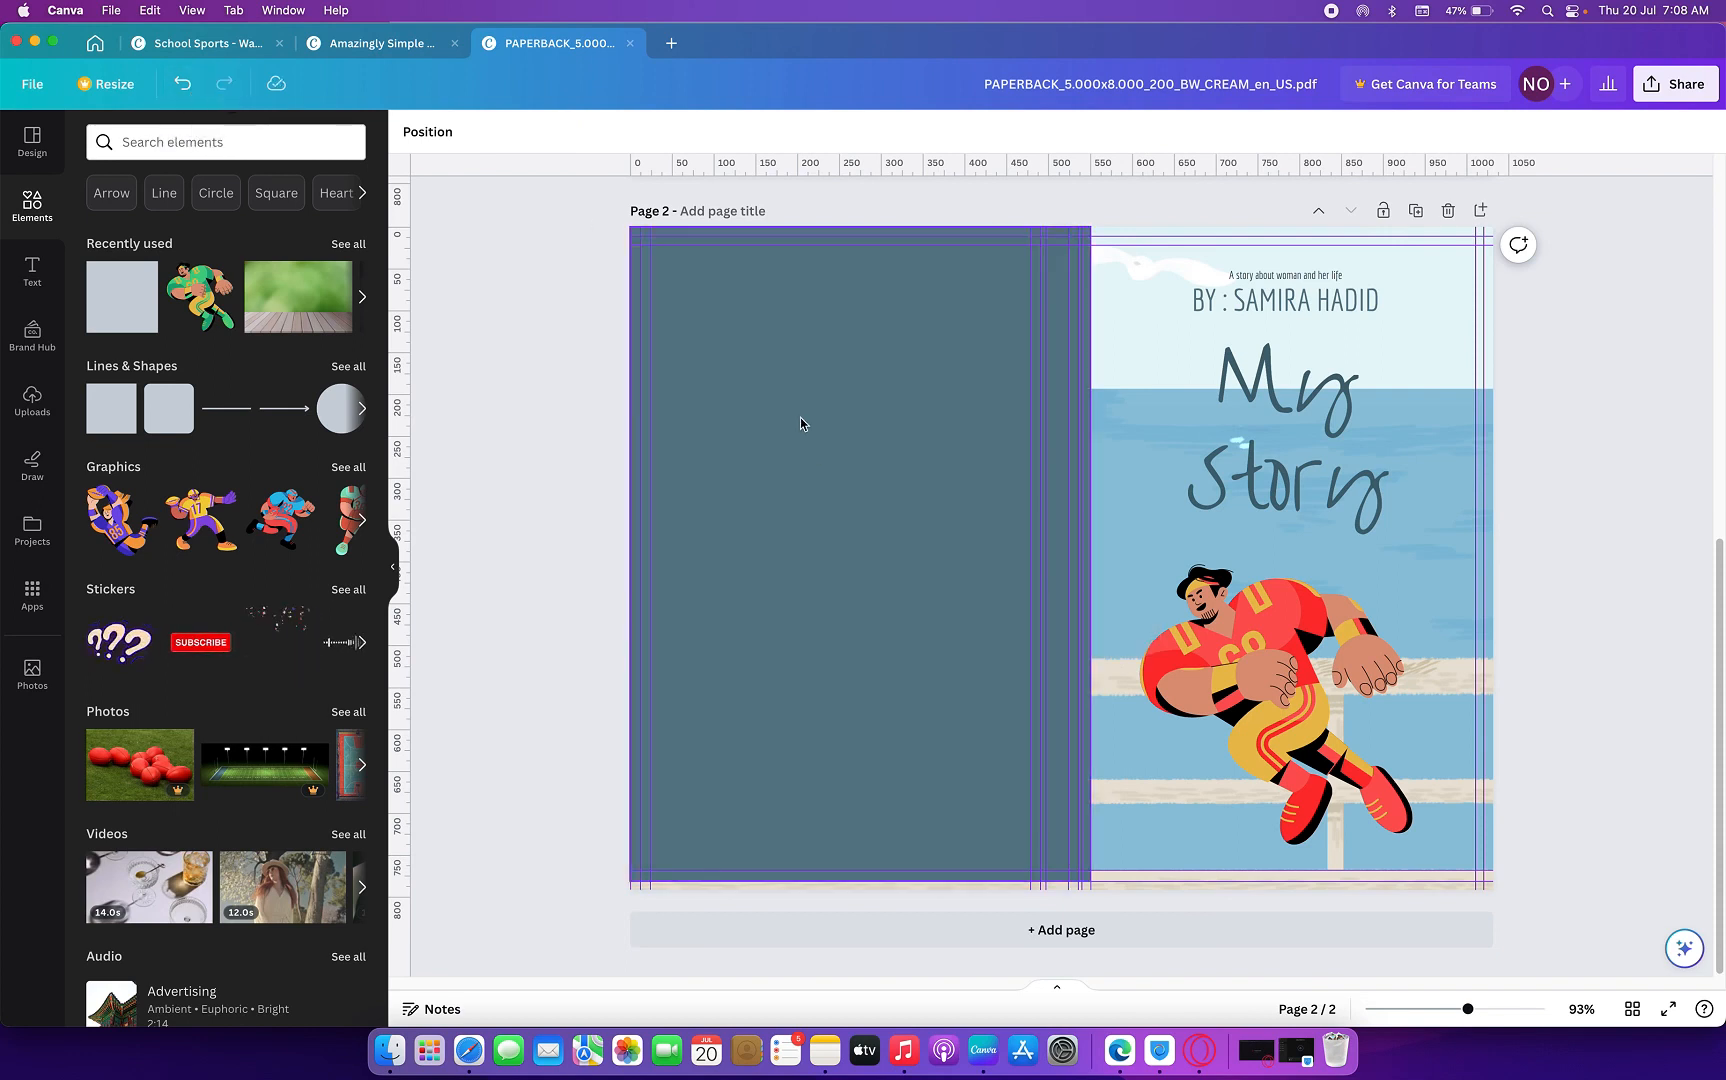
{"action": "left_click", "coordinate": [823, 458]}
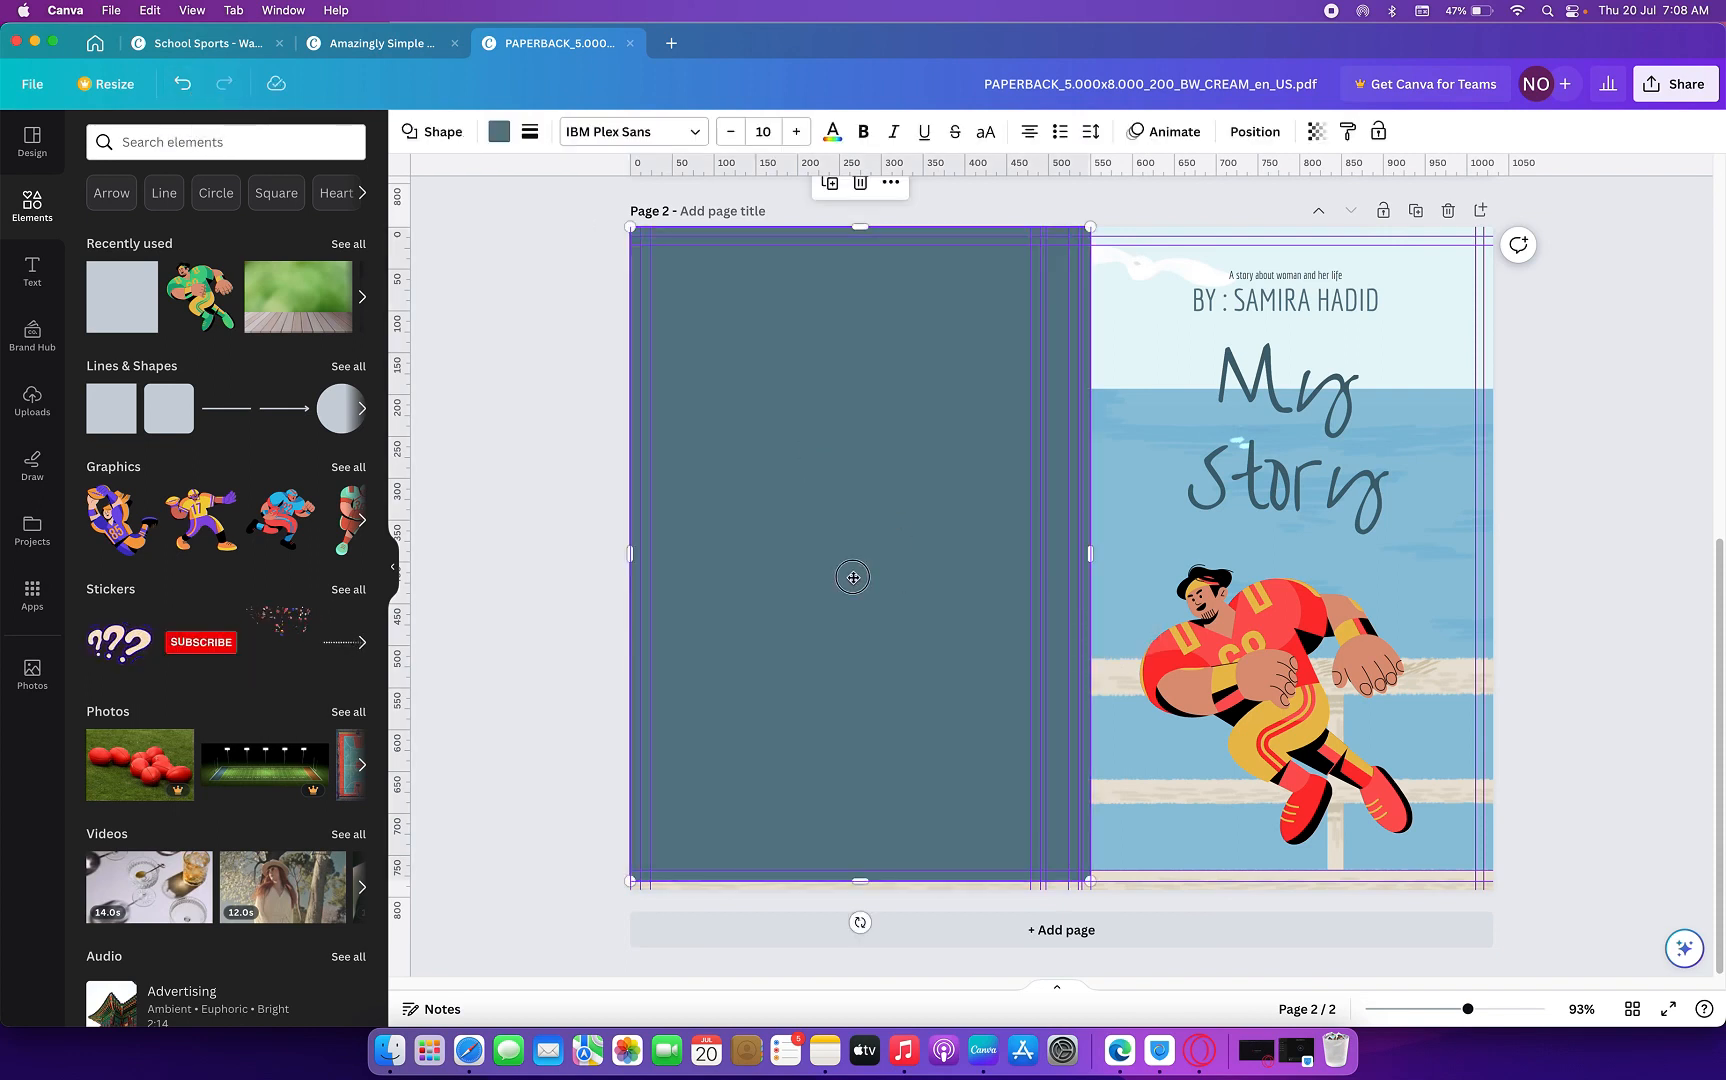
{"action": "mouse_move", "coordinate": [853, 577]}
{"action": "left_mouse_down"}
{"action": "mouse_move", "coordinate": [808, 578]}
{"action": "mouse_move", "coordinate": [902, 584]}
{"action": "left_mouse_up"}
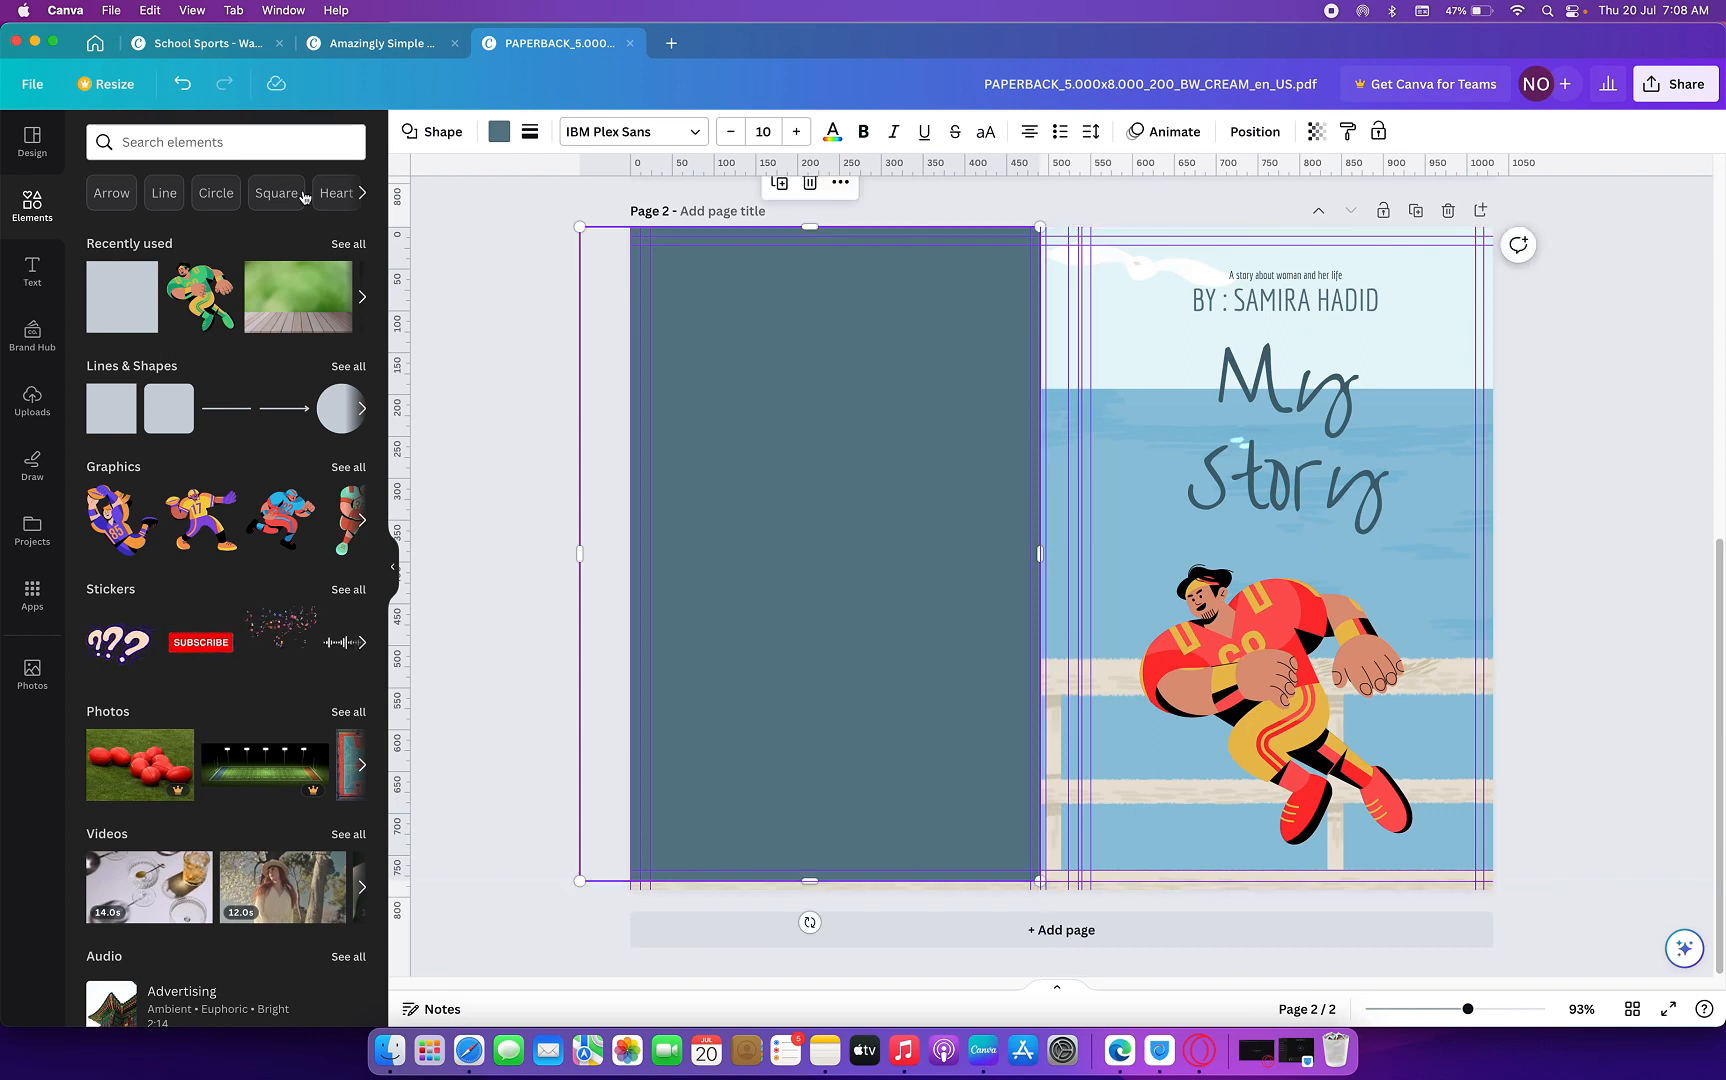
- Insert another square on page 2 and stretch it over the full height of the spine, from about 490 to 550 px
{"action": "left_click", "coordinate": [122, 297]}
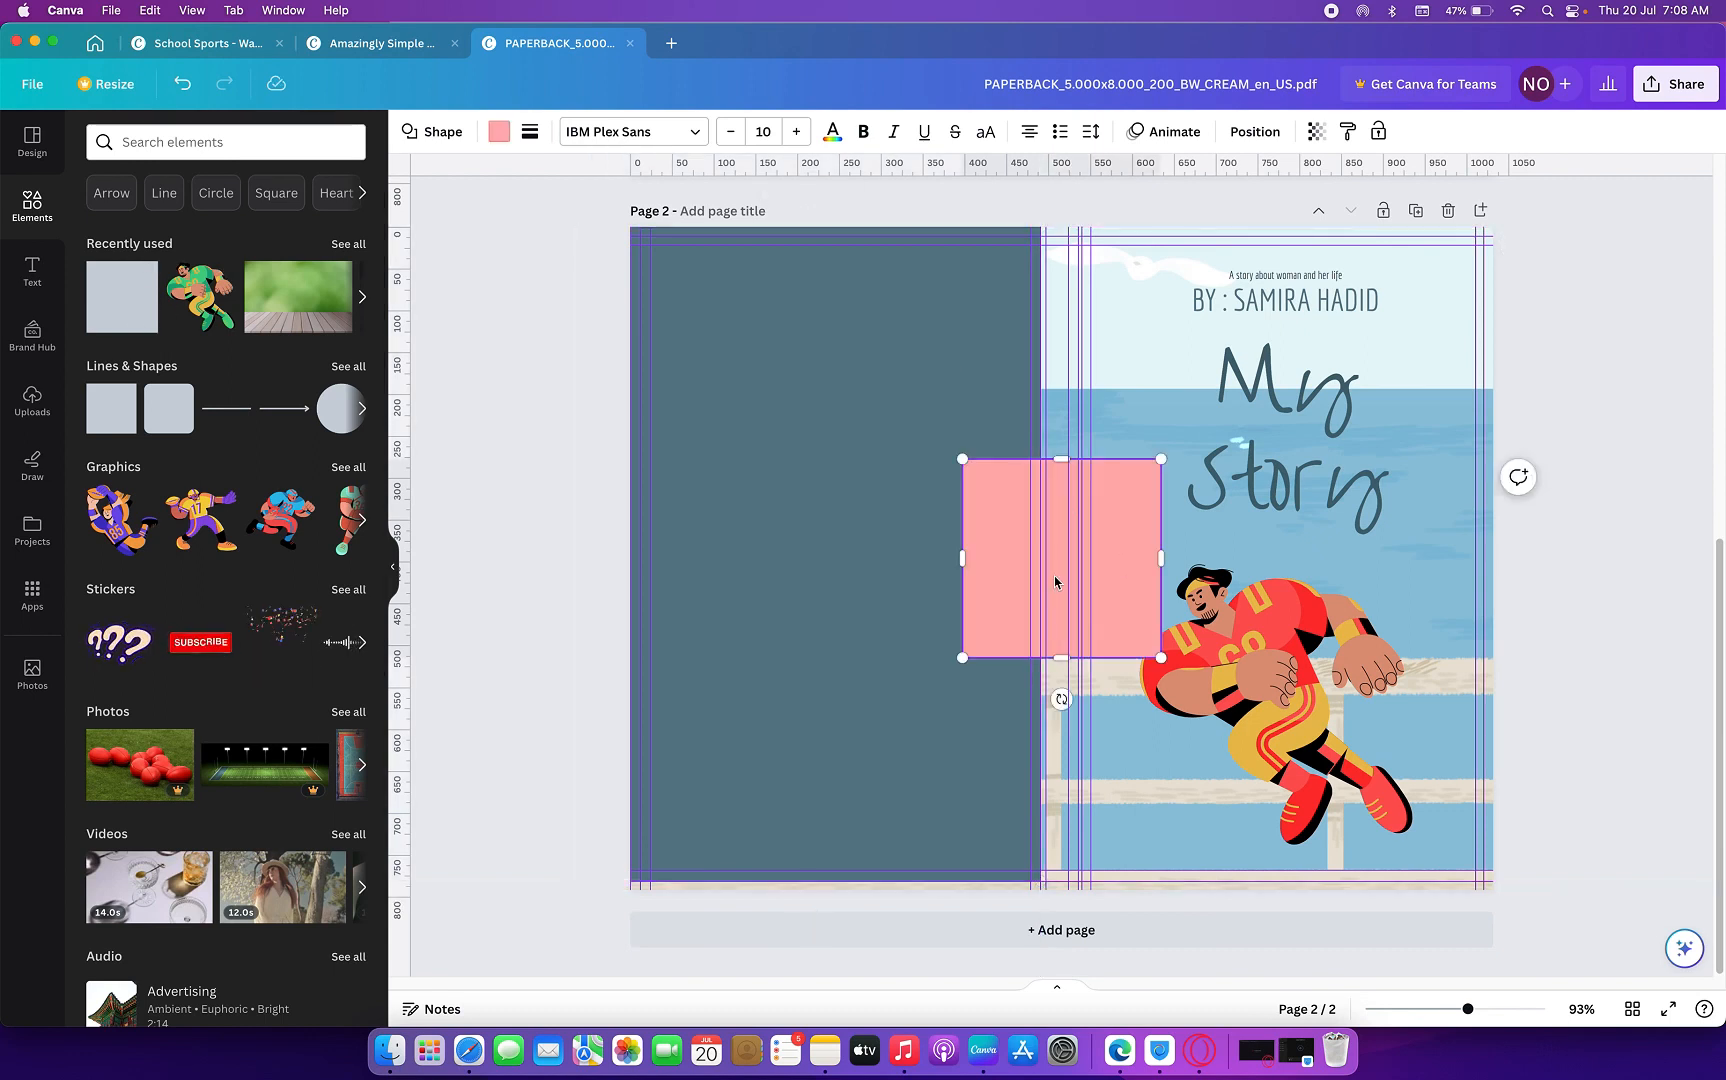
{"action": "left_click", "coordinate": [1161, 448]}
{"action": "left_click_drag", "start_coordinate": [1109, 504], "coordinate": [1192, 272]}
{"action": "left_click_drag", "start_coordinate": [1202, 347], "coordinate": [1052, 925]}
- Try gray #808080 and black #000000 on the spine rectangle, and fill it with the dark document color #314a56
{"action": "left_click", "coordinate": [500, 133]}
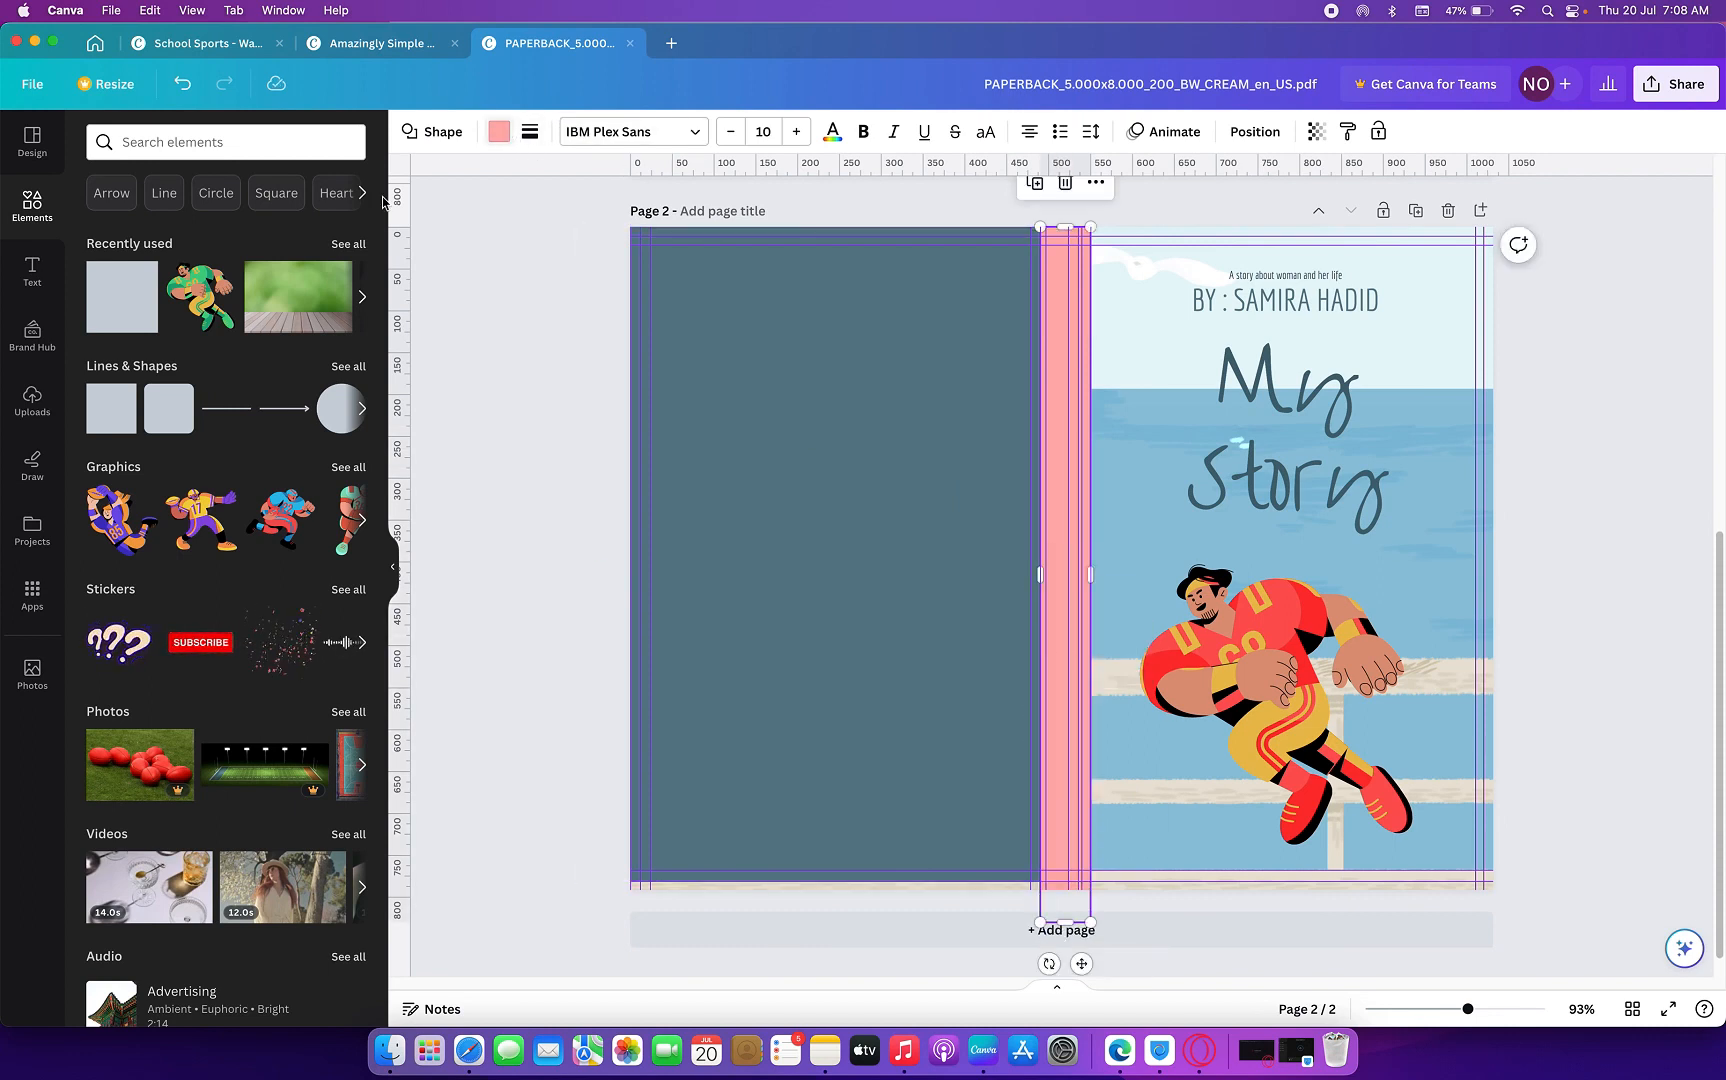
{"action": "left_click", "coordinate": [153, 288]}
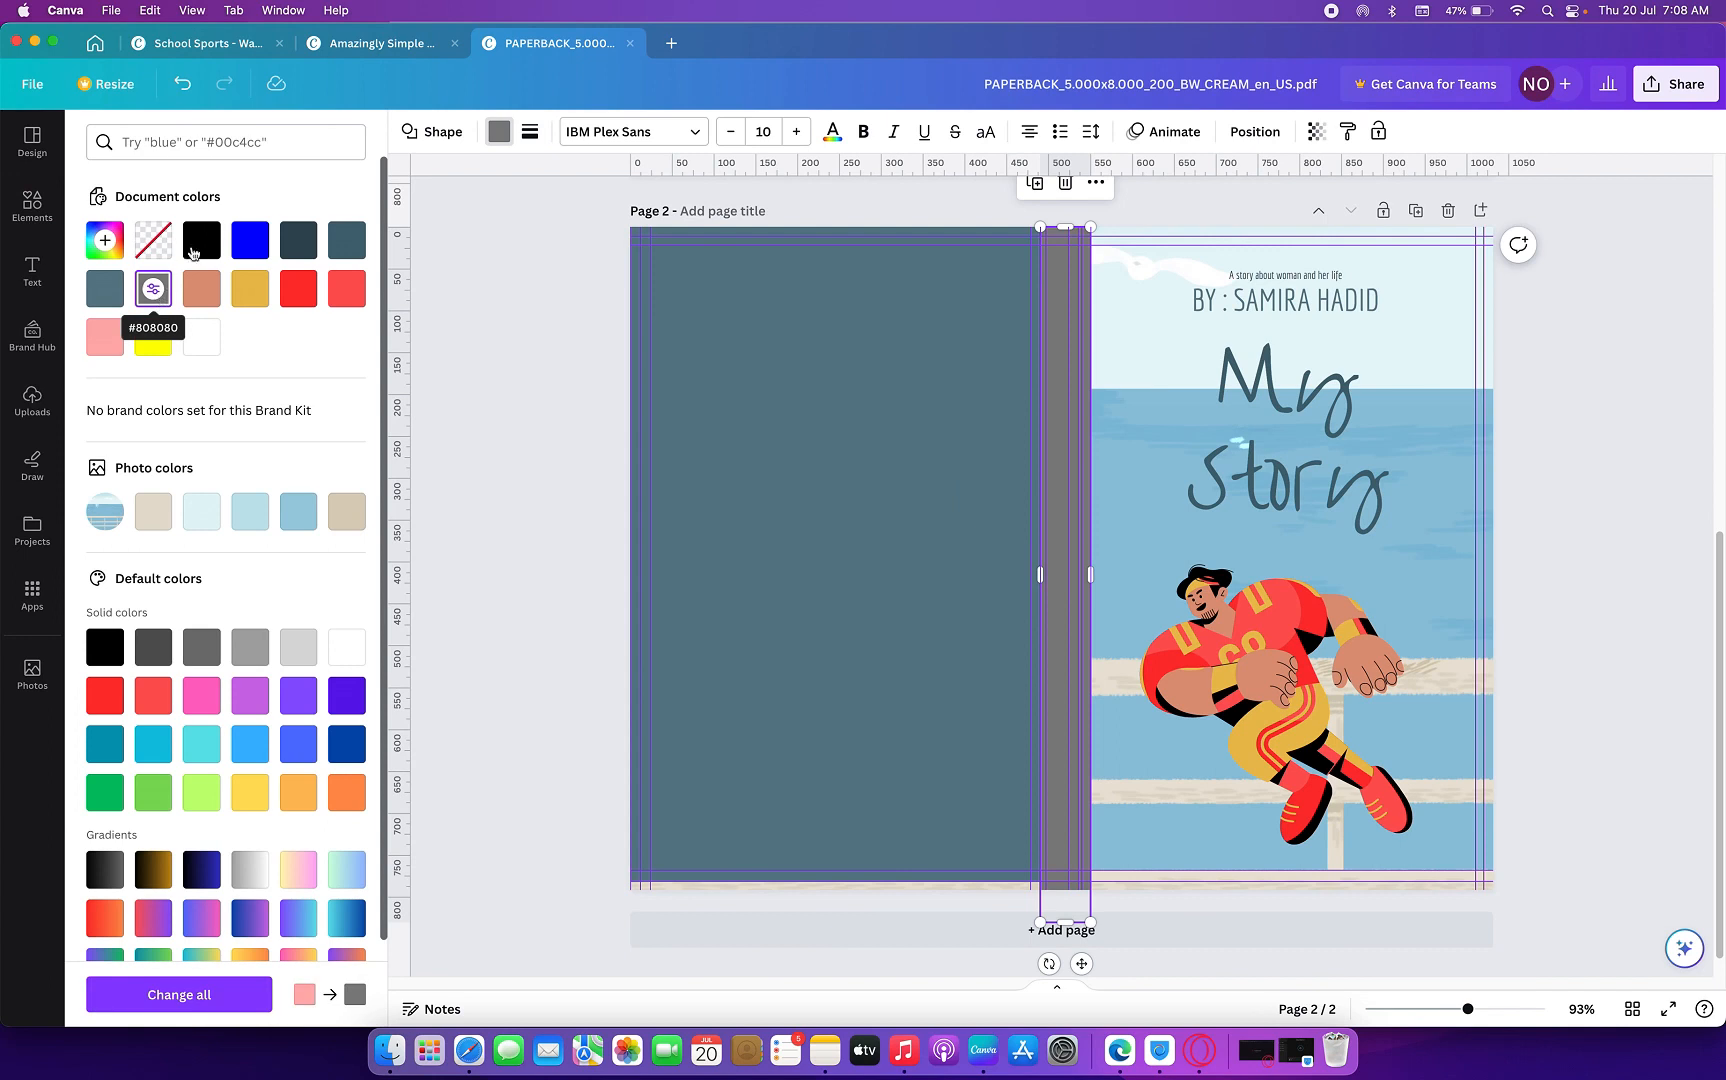
{"action": "left_click", "coordinate": [195, 245]}
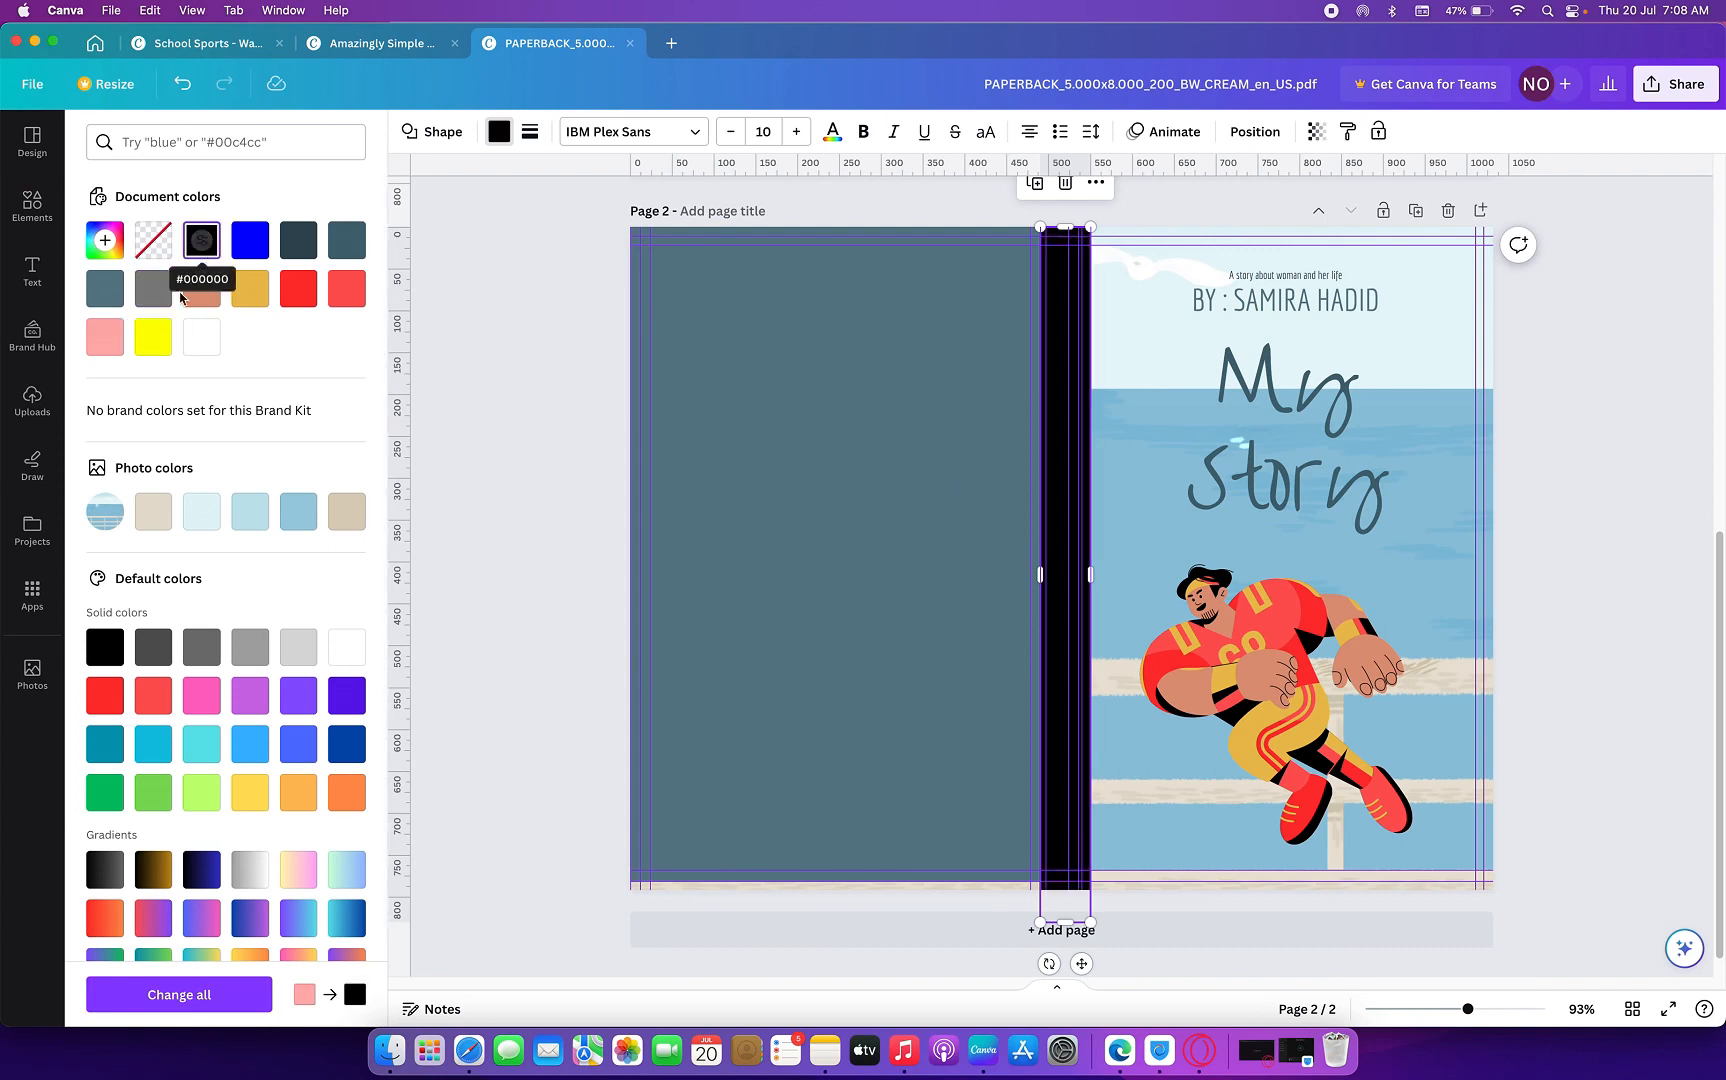
{"action": "left_click", "coordinate": [298, 240]}
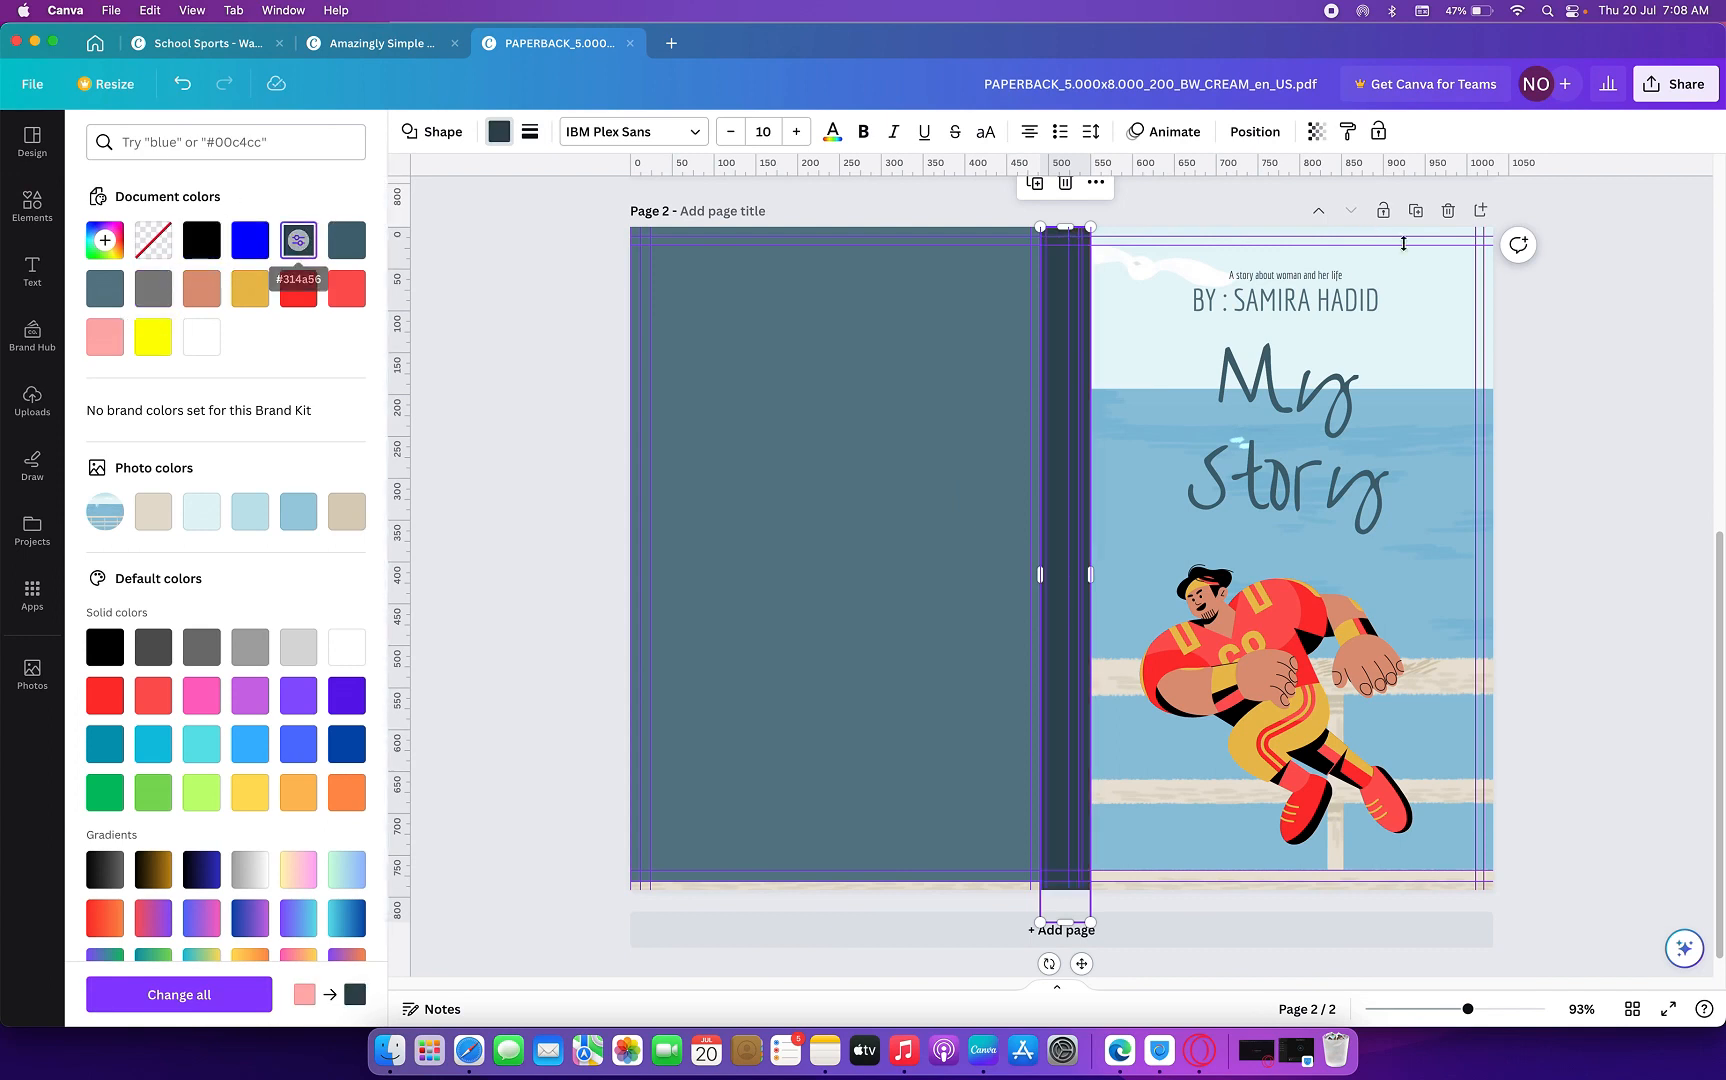
{"action": "left_click", "coordinate": [1568, 336]}
{"action": "left_click", "coordinate": [1570, 348]}
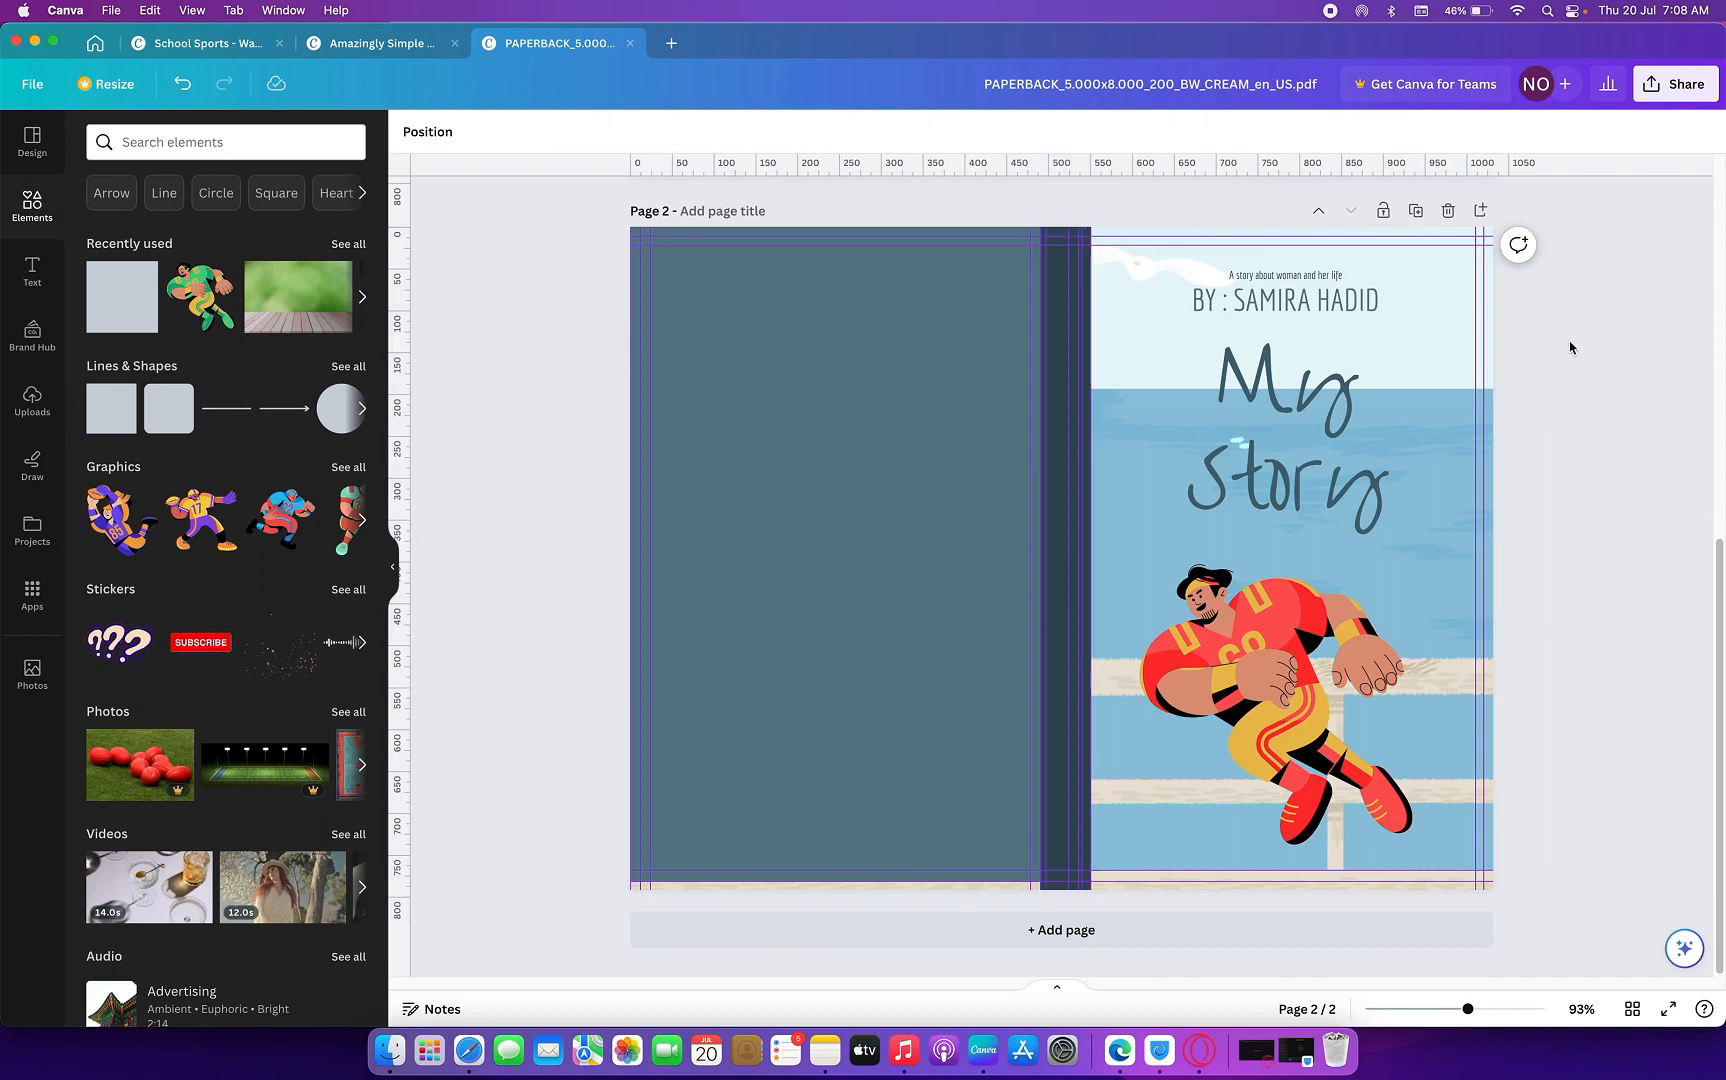
- Fill the back cover rectangle with the sea color #90C4DB sampled from the front cover's background photo
{"action": "left_click", "coordinate": [971, 351]}
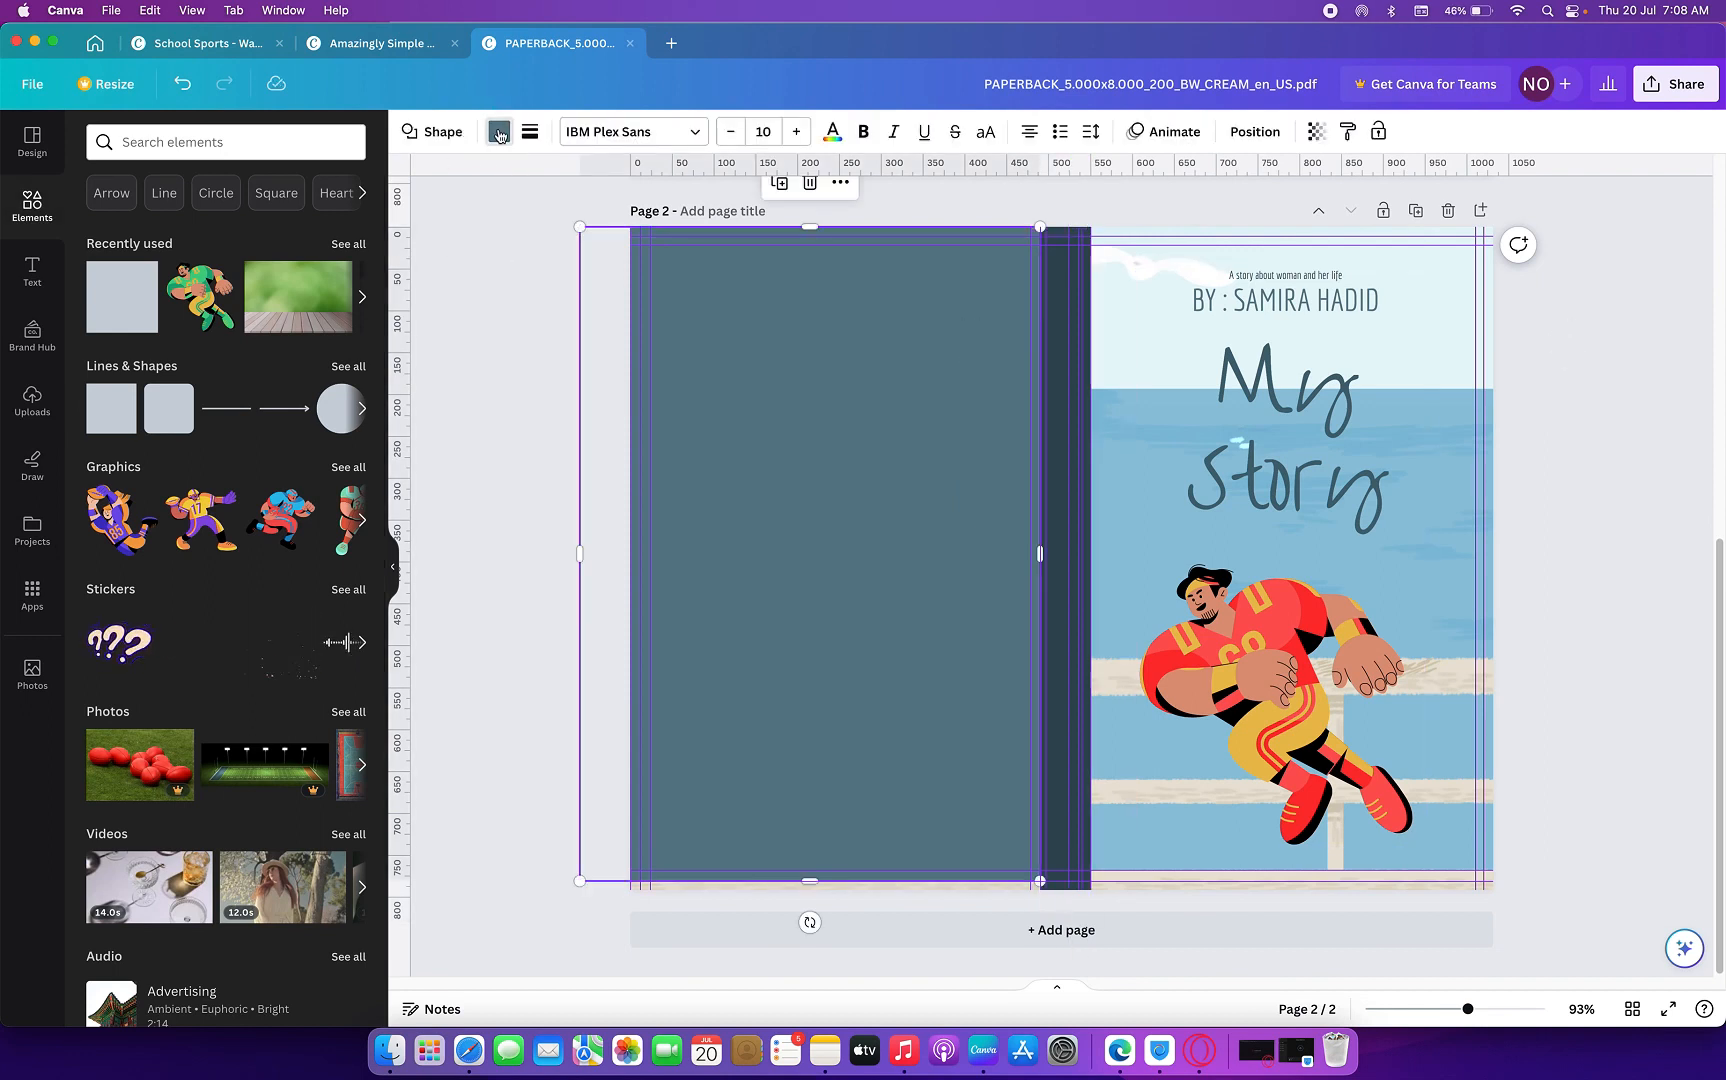
{"action": "left_click", "coordinate": [499, 134]}
{"action": "left_click", "coordinate": [106, 242]}
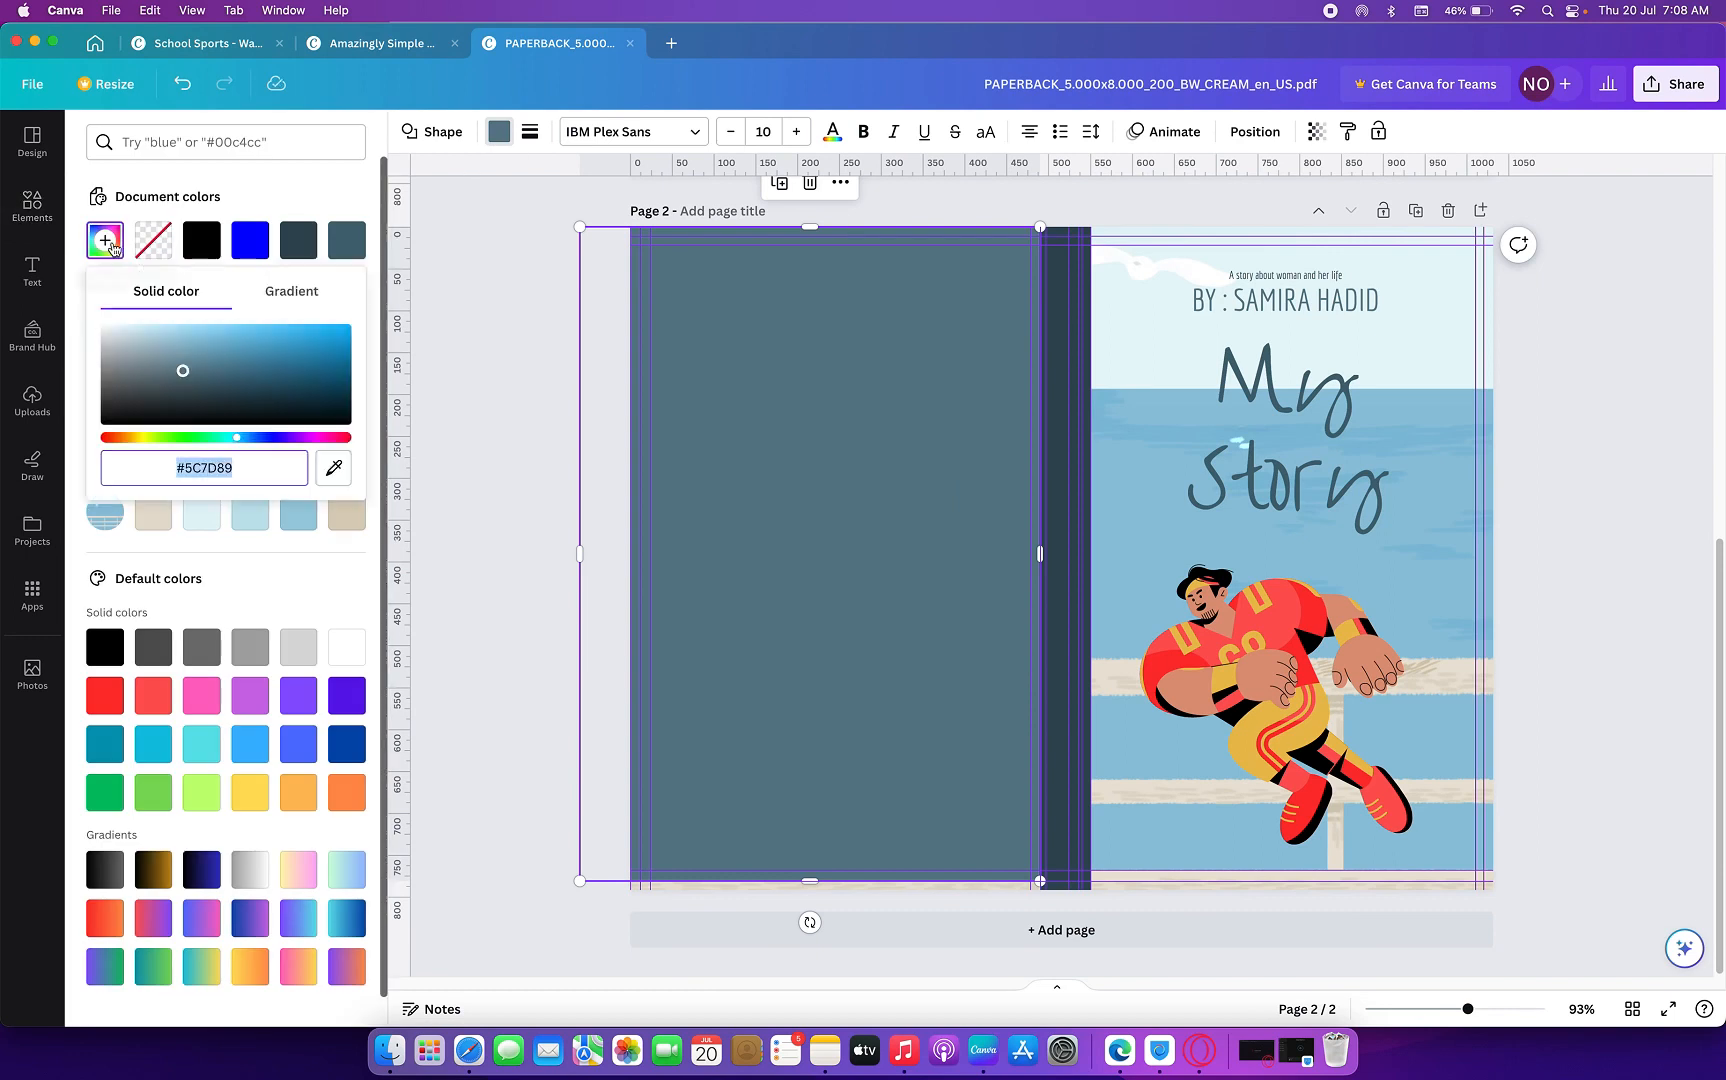
{"action": "left_click", "coordinate": [333, 467]}
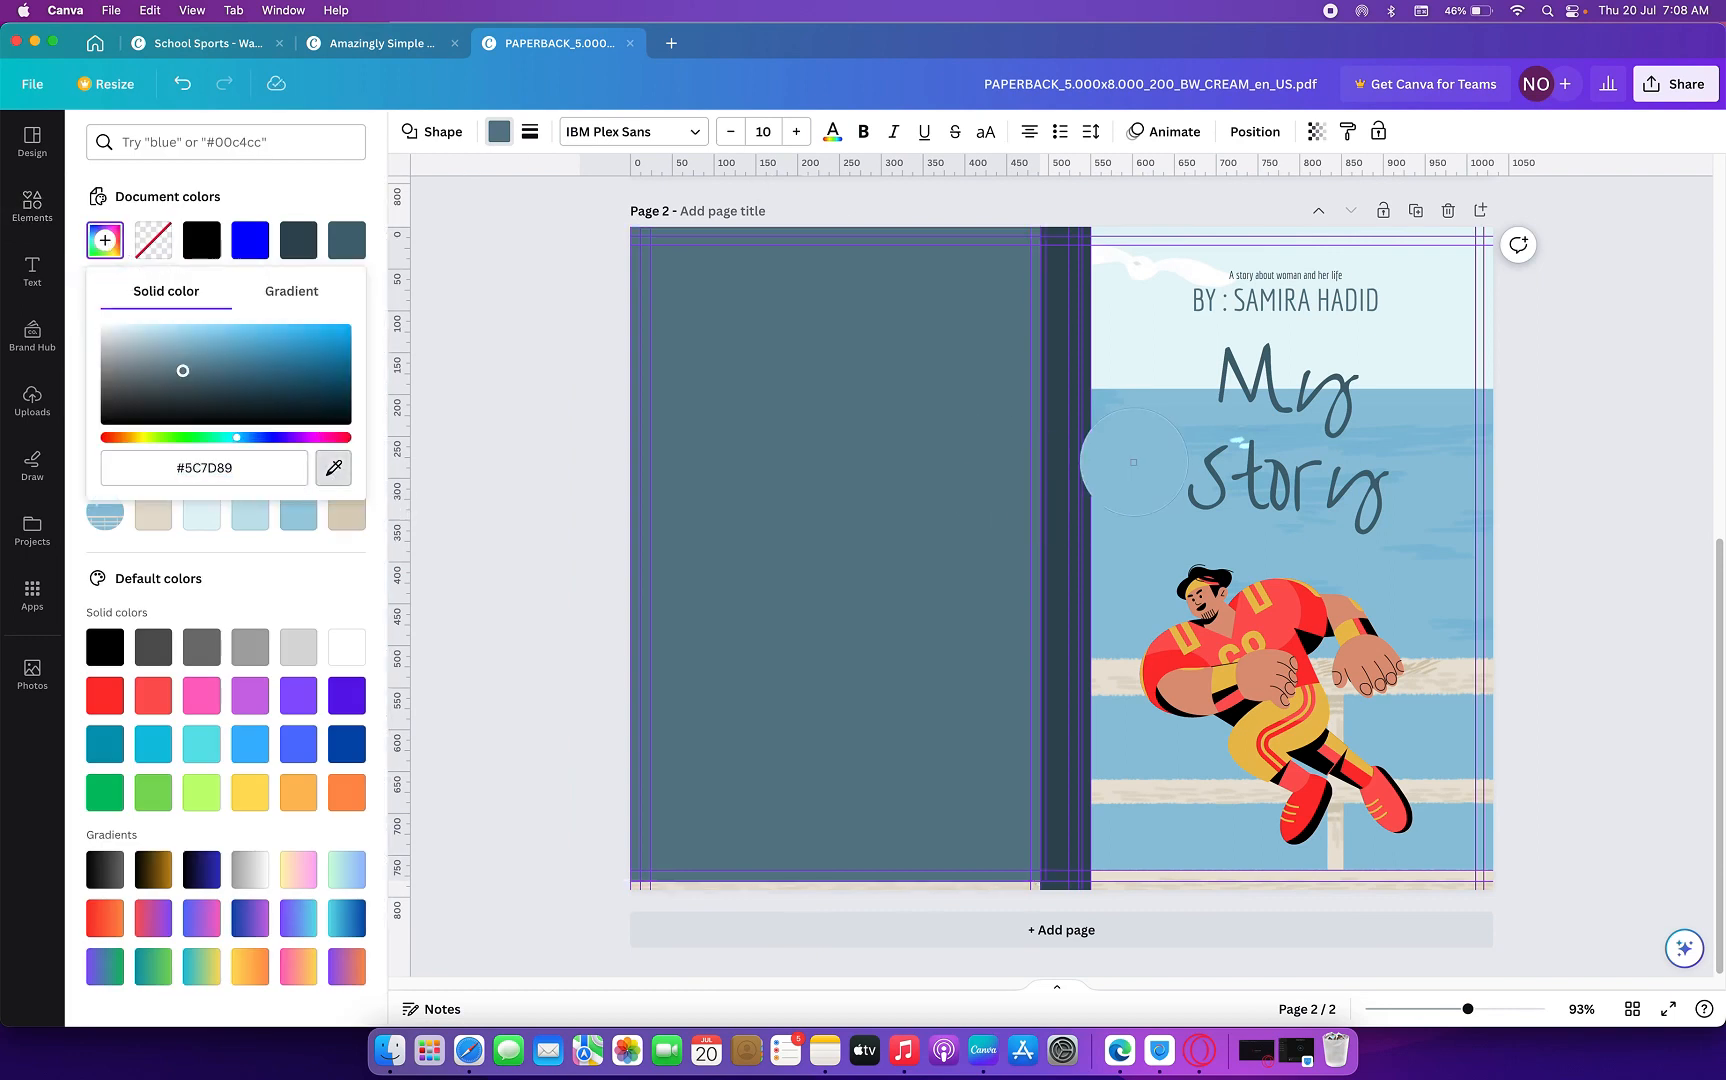
{"action": "left_click", "coordinate": [1134, 466]}
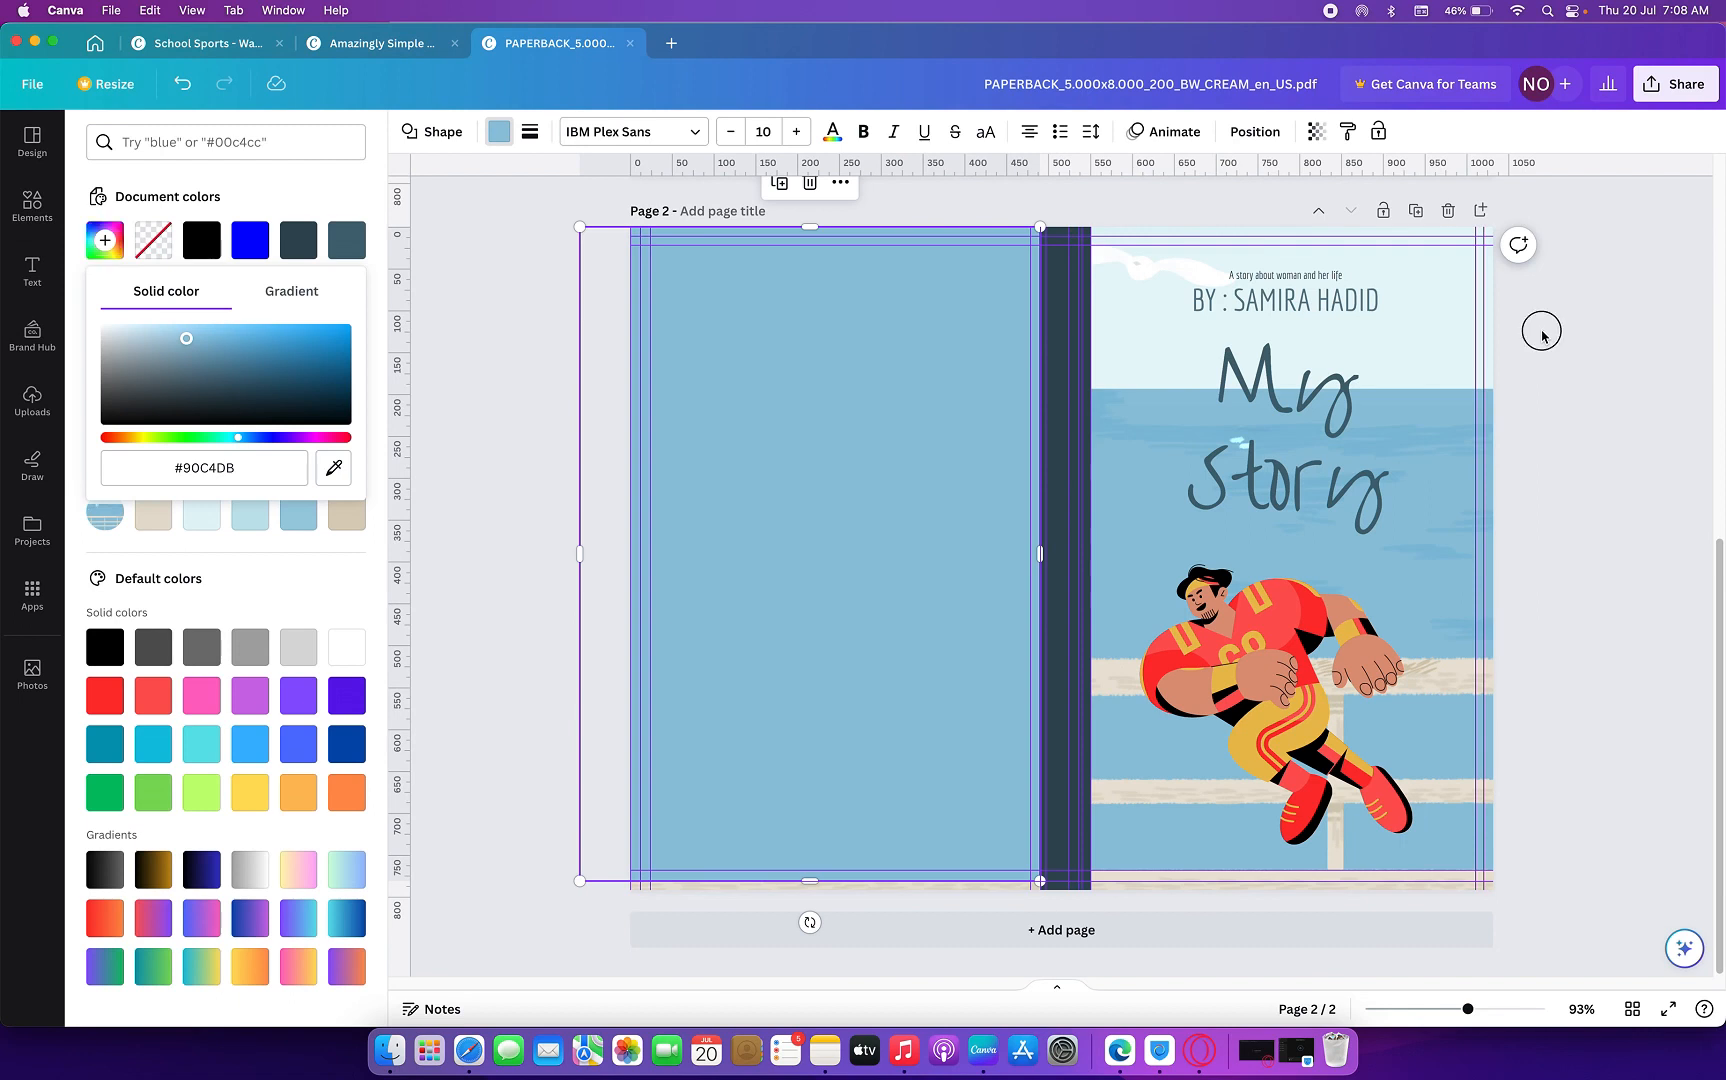
{"action": "left_click", "coordinate": [1569, 302]}
- Place a vertical guide along the left edge of the template's yellow barcode box
{"action": "scroll", "coordinate": [1516, 290], "scroll_direction": "up", "scroll_amount": 3}
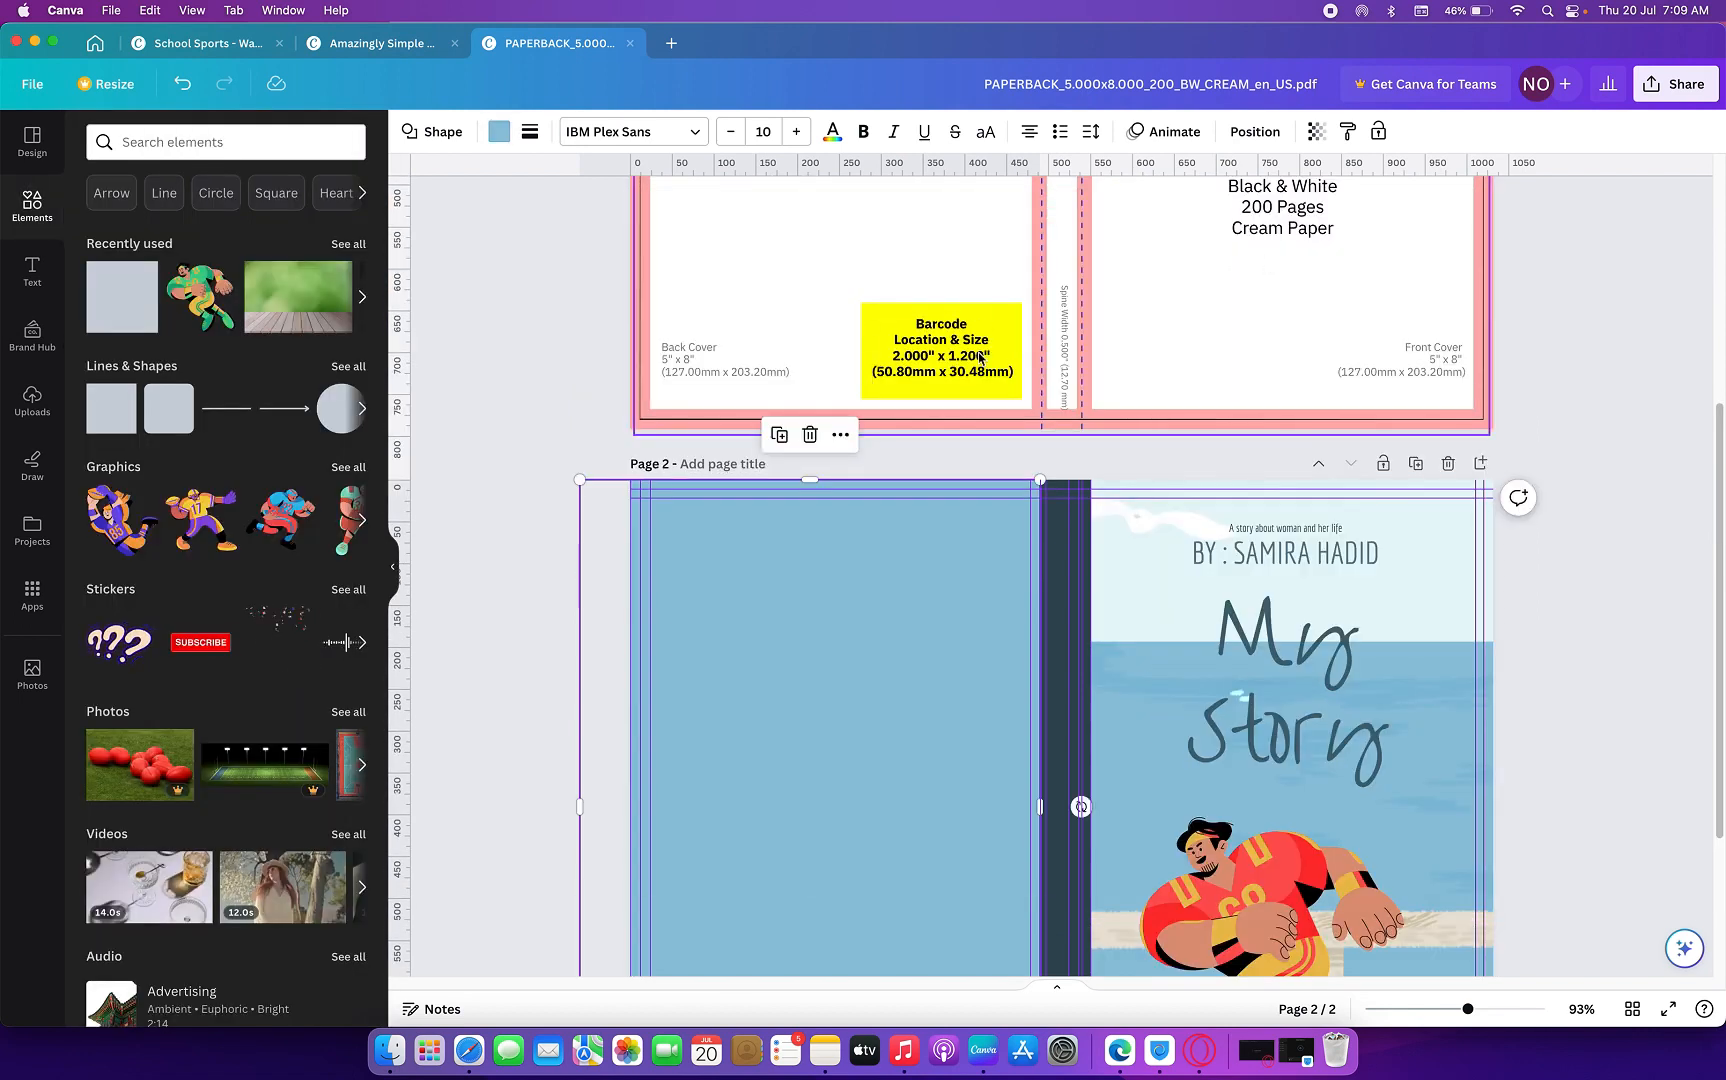
{"action": "scroll", "coordinate": [893, 300], "scroll_direction": "down", "scroll_amount": 2}
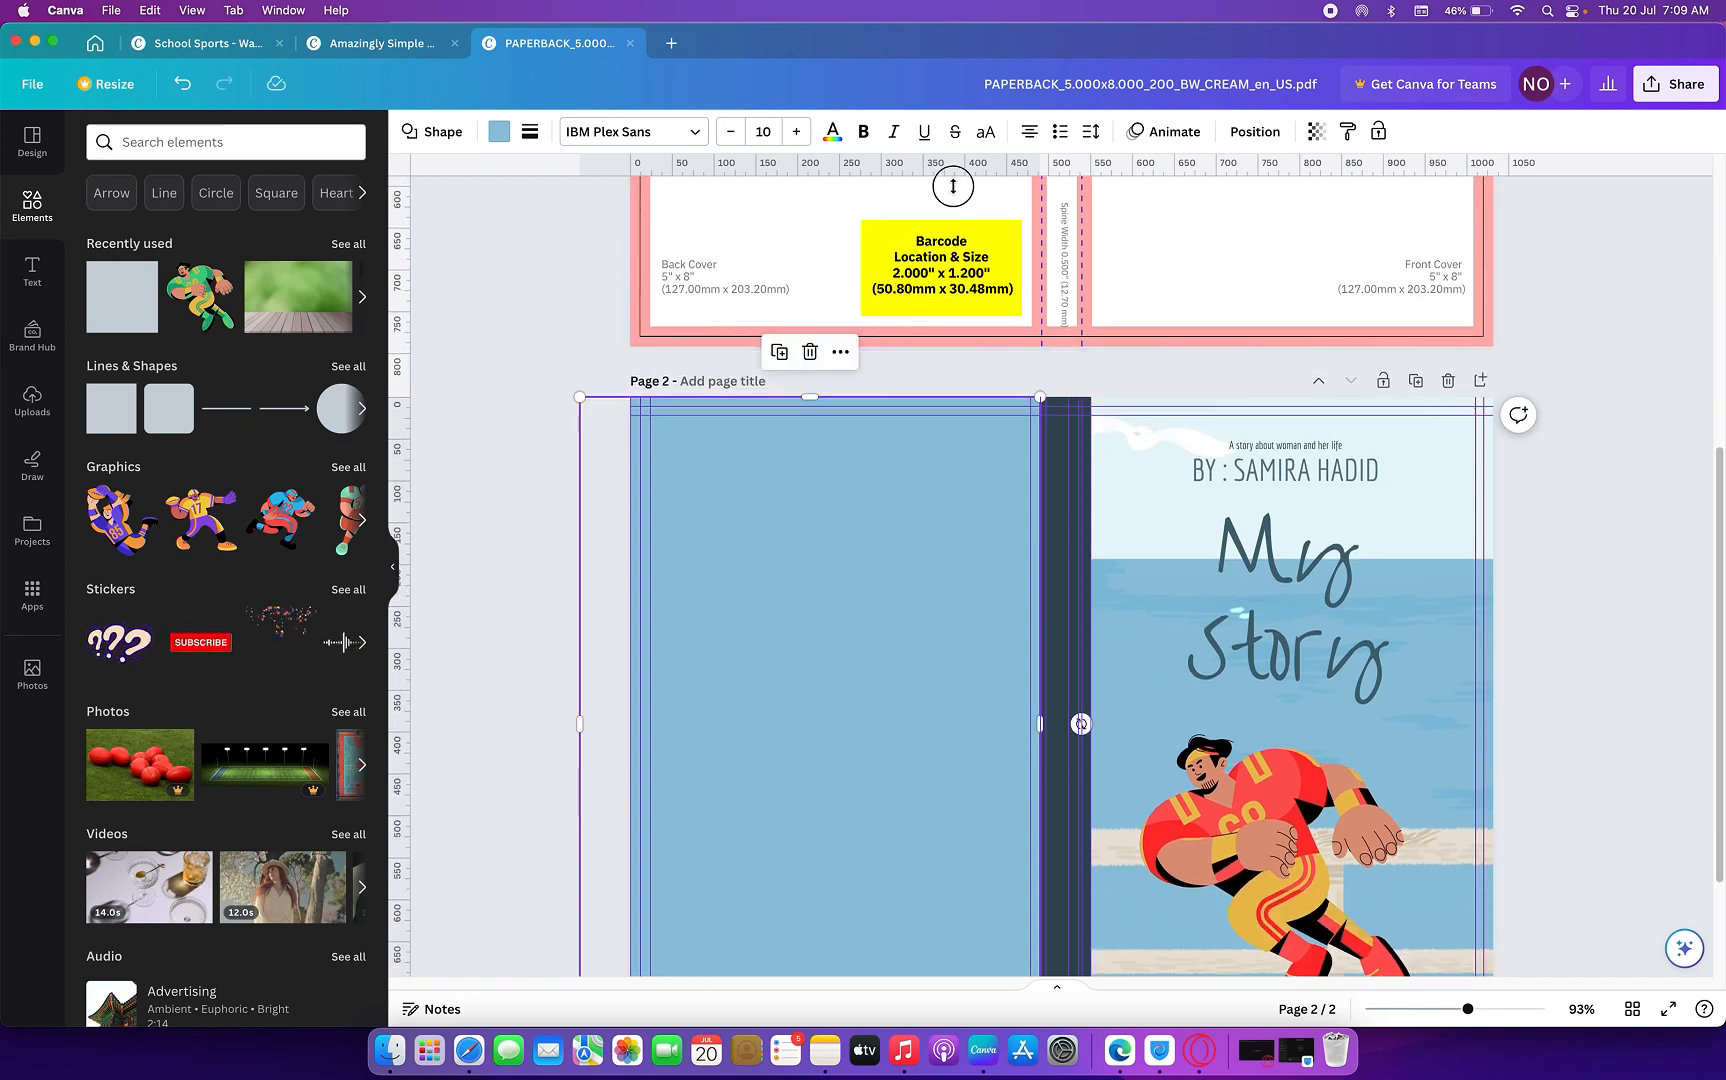
{"action": "left_click_drag", "start_coordinate": [953, 186], "coordinate": [978, 221]}
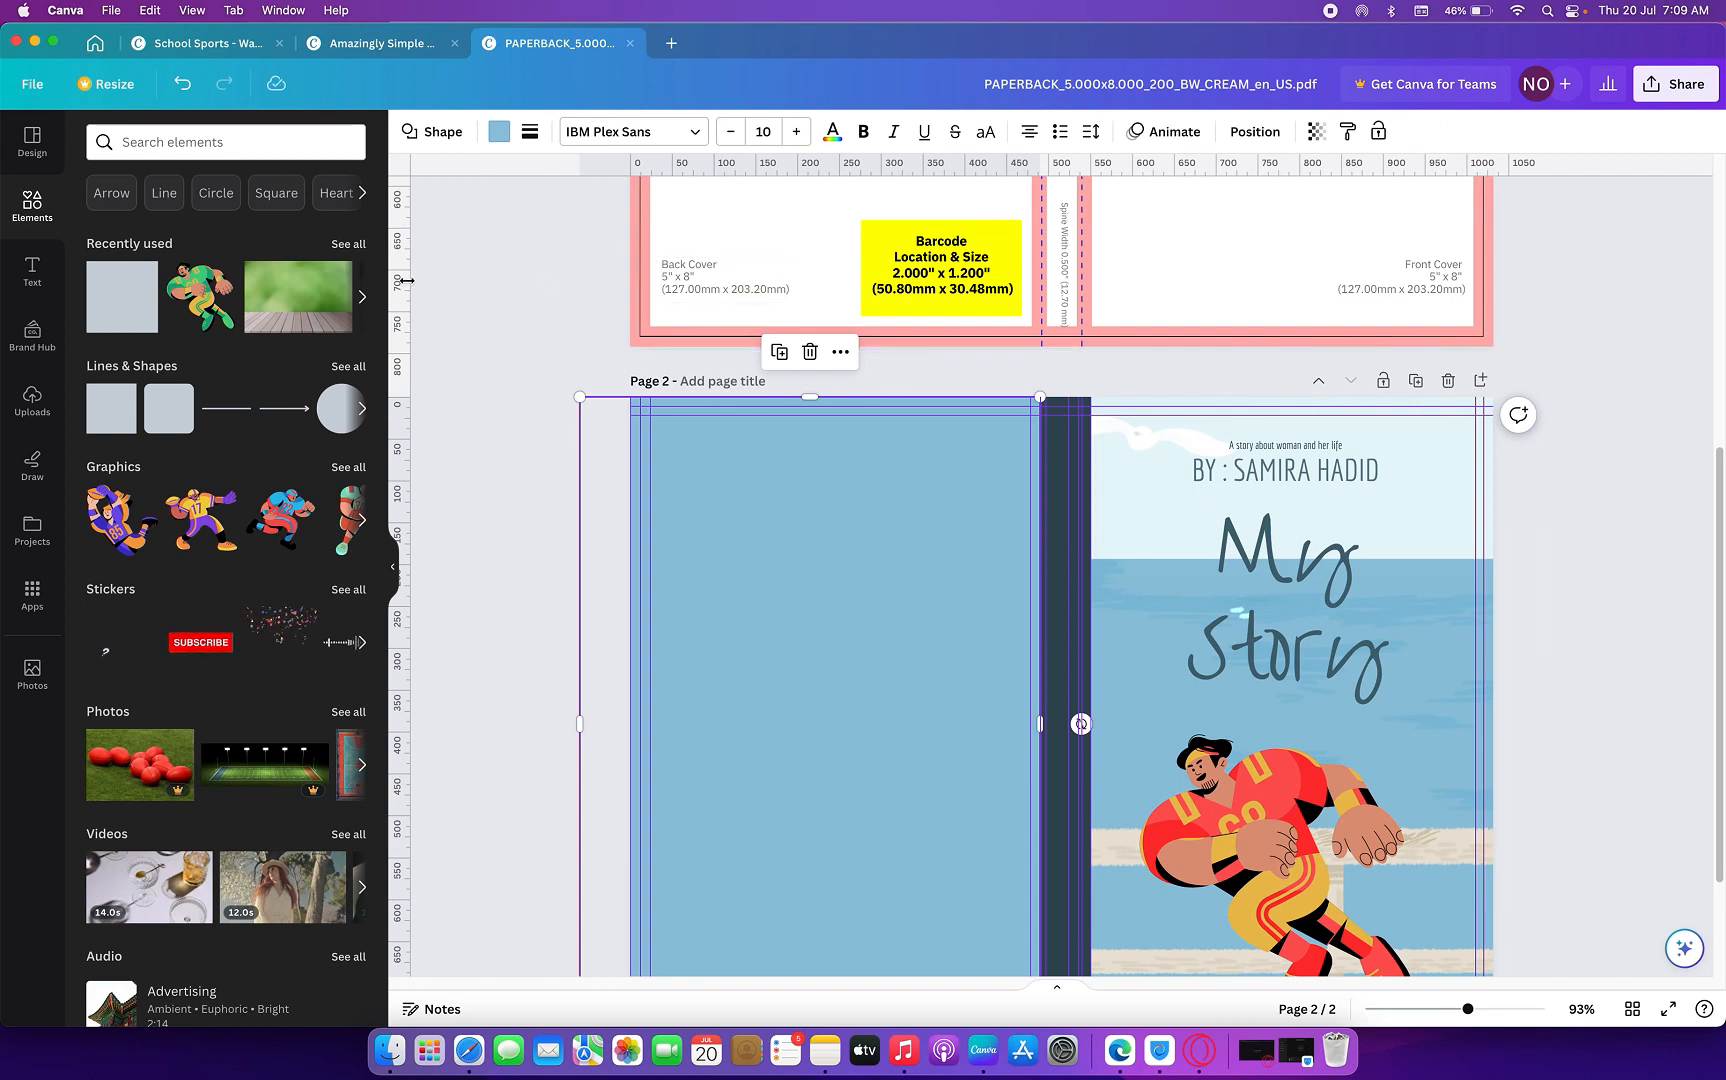
{"action": "left_click_drag", "start_coordinate": [407, 281], "coordinate": [877, 289]}
{"action": "scroll", "coordinate": [890, 289], "scroll_direction": "up", "scroll_amount": 6}
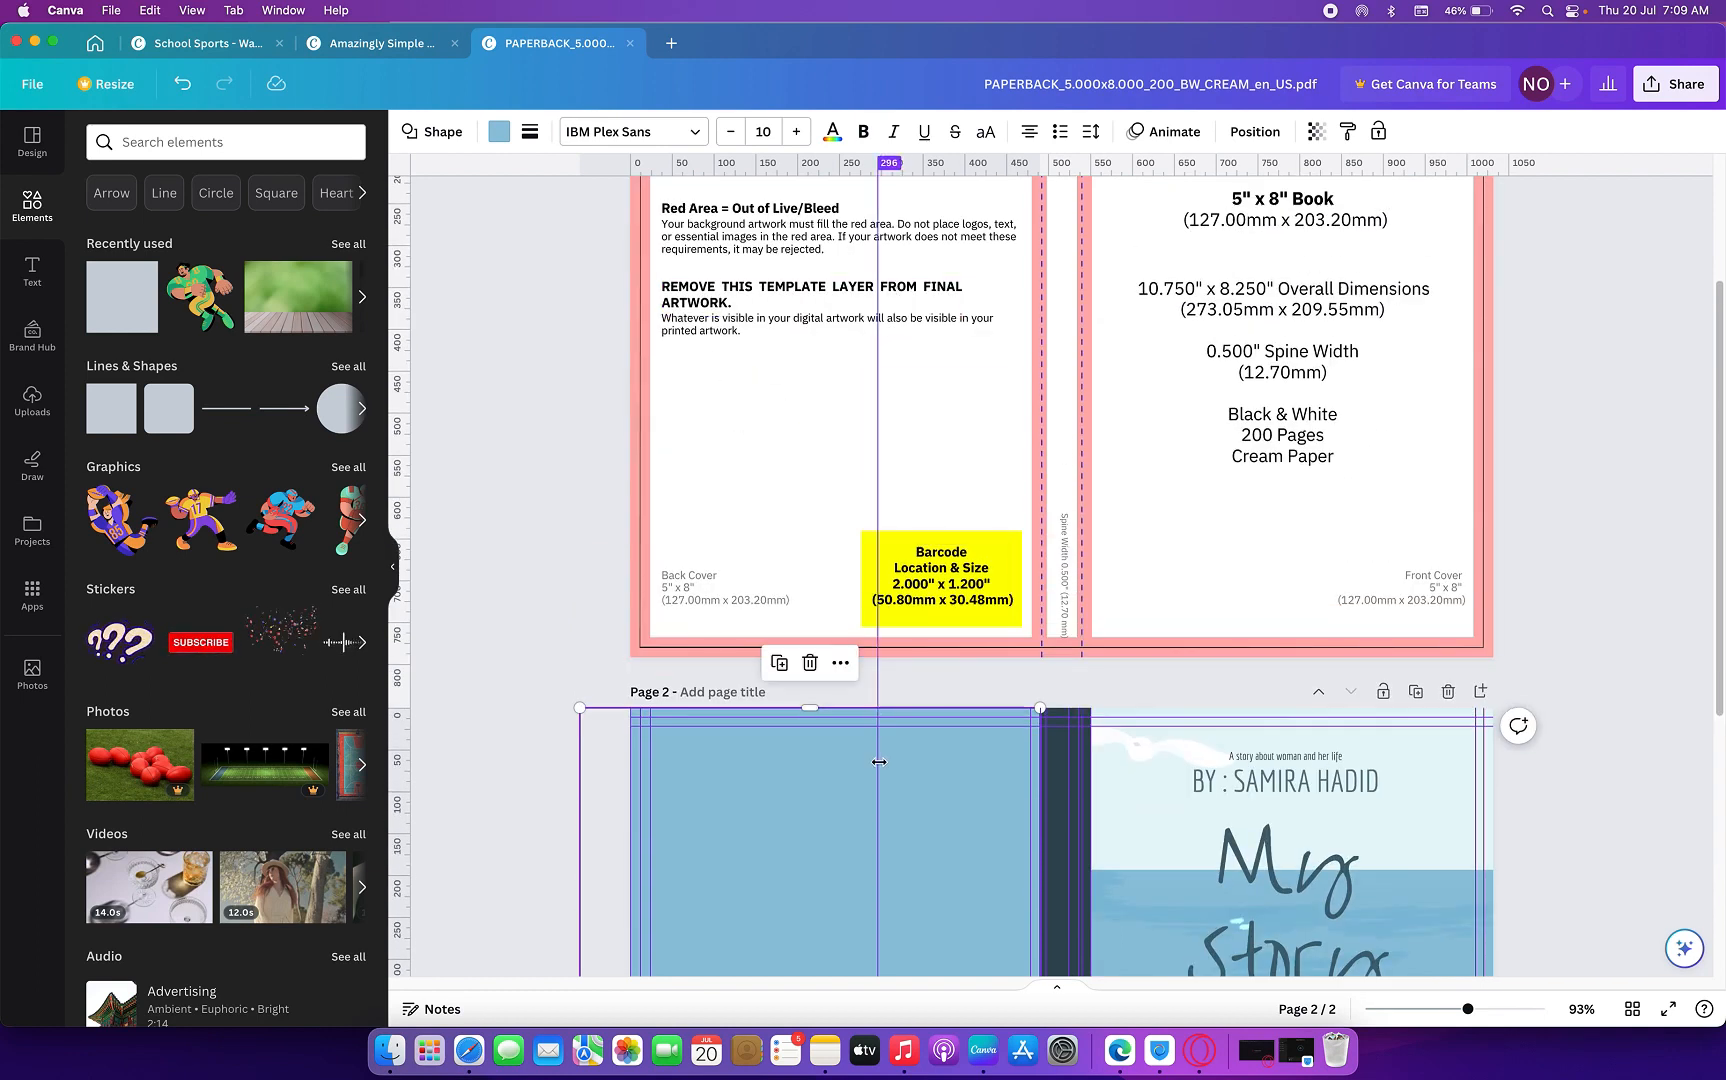
{"action": "left_click_drag", "start_coordinate": [878, 763], "coordinate": [862, 770]}
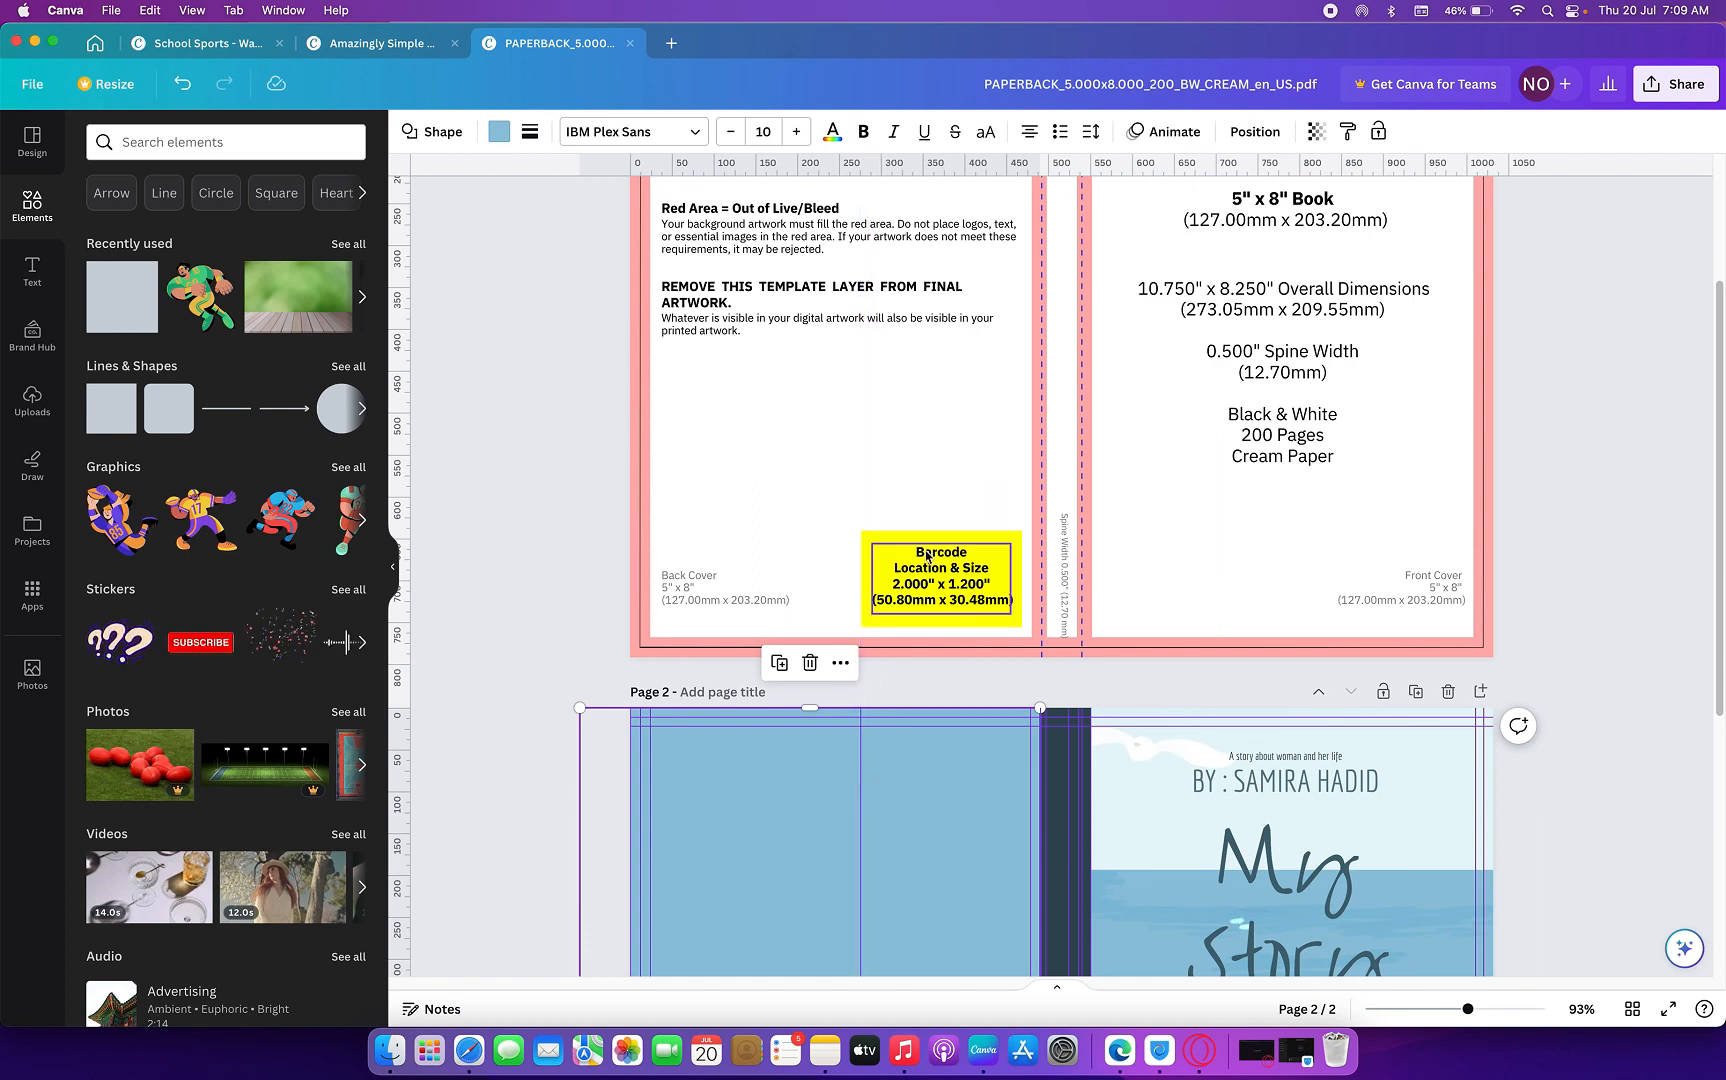
- Place guides along the right, top and bottom edges of the barcode box and compare their position on both pages
{"action": "scroll", "coordinate": [926, 556], "scroll_direction": "up", "scroll_amount": 1}
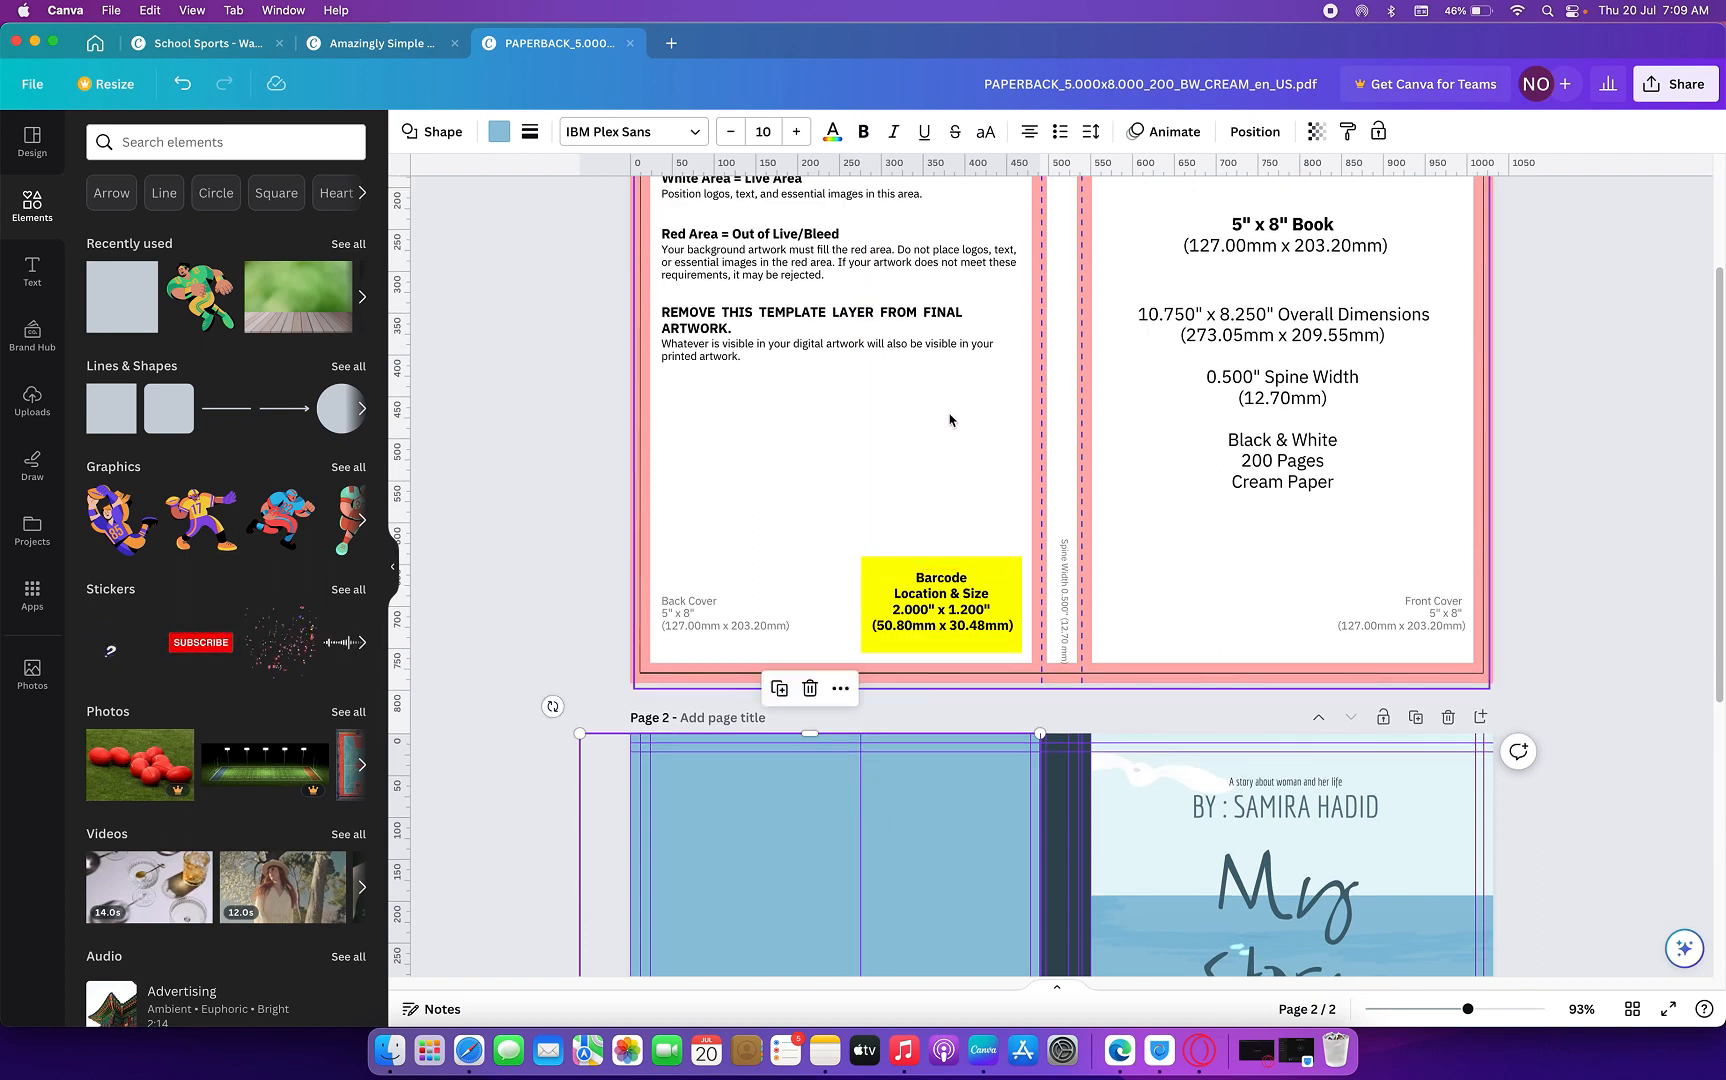
{"action": "scroll", "coordinate": [950, 420], "scroll_direction": "down", "scroll_amount": 5}
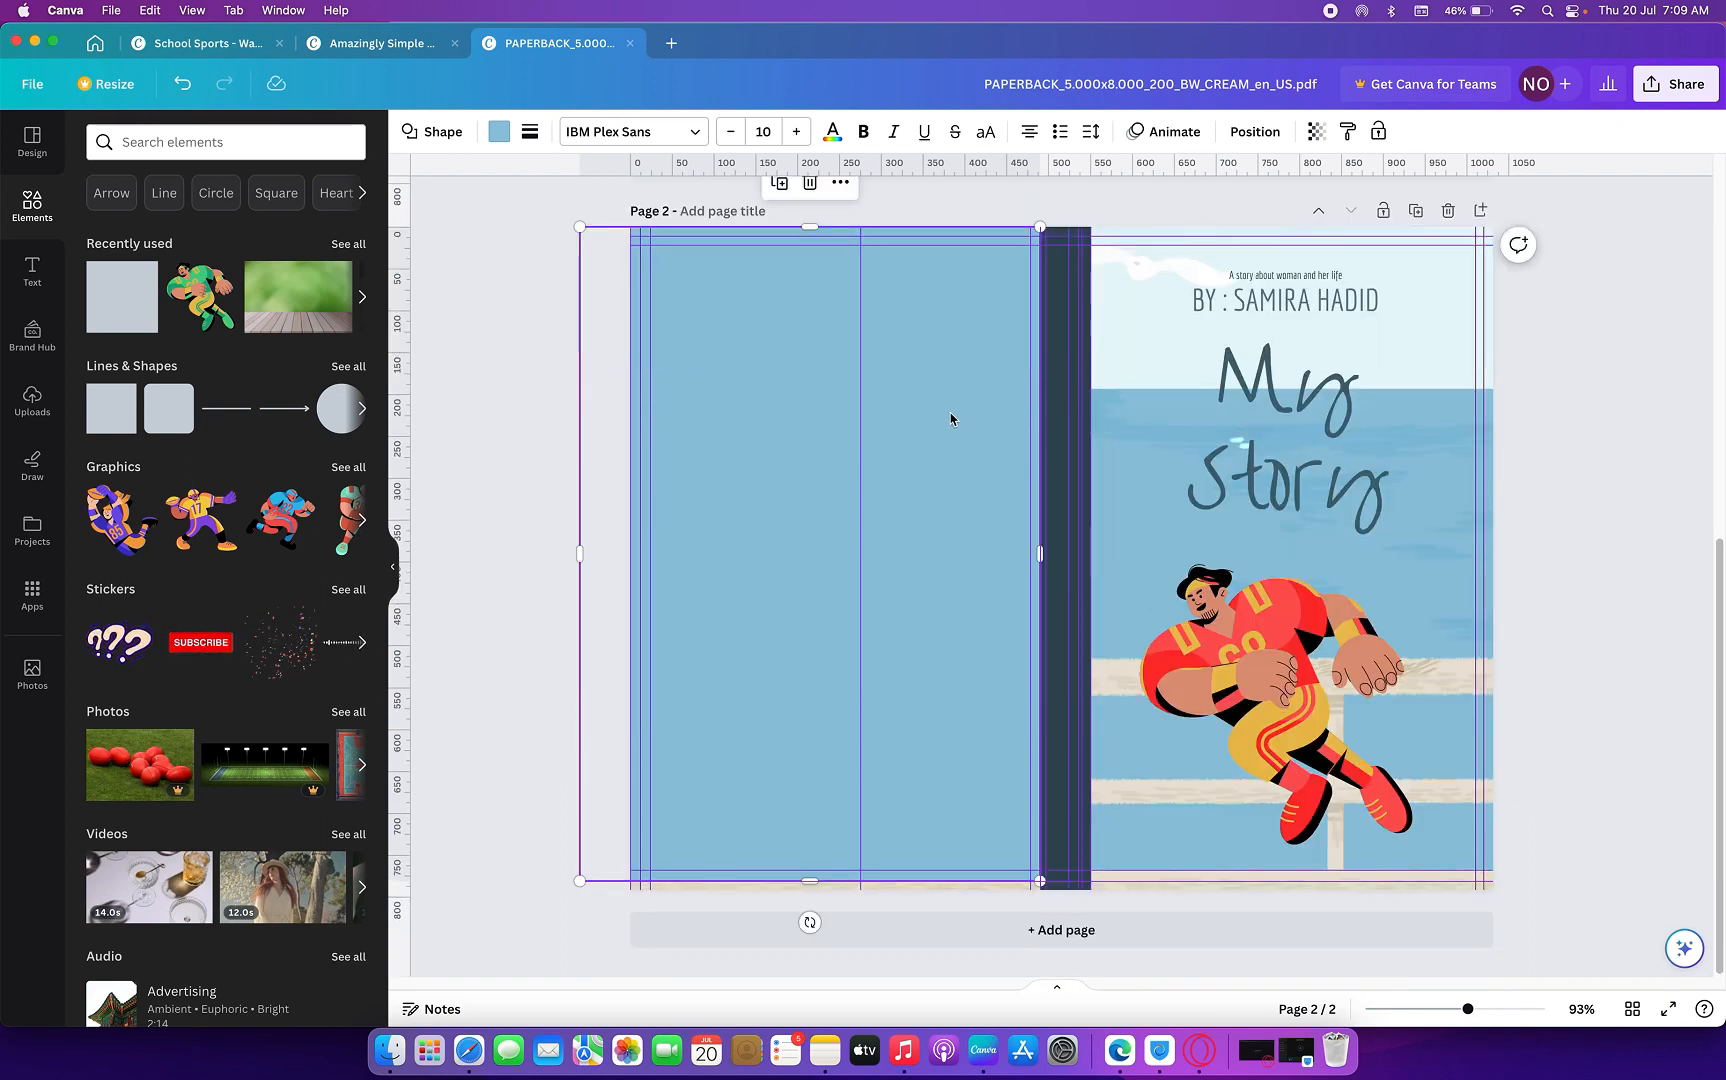
{"action": "scroll", "coordinate": [951, 419], "scroll_direction": "up", "scroll_amount": 7}
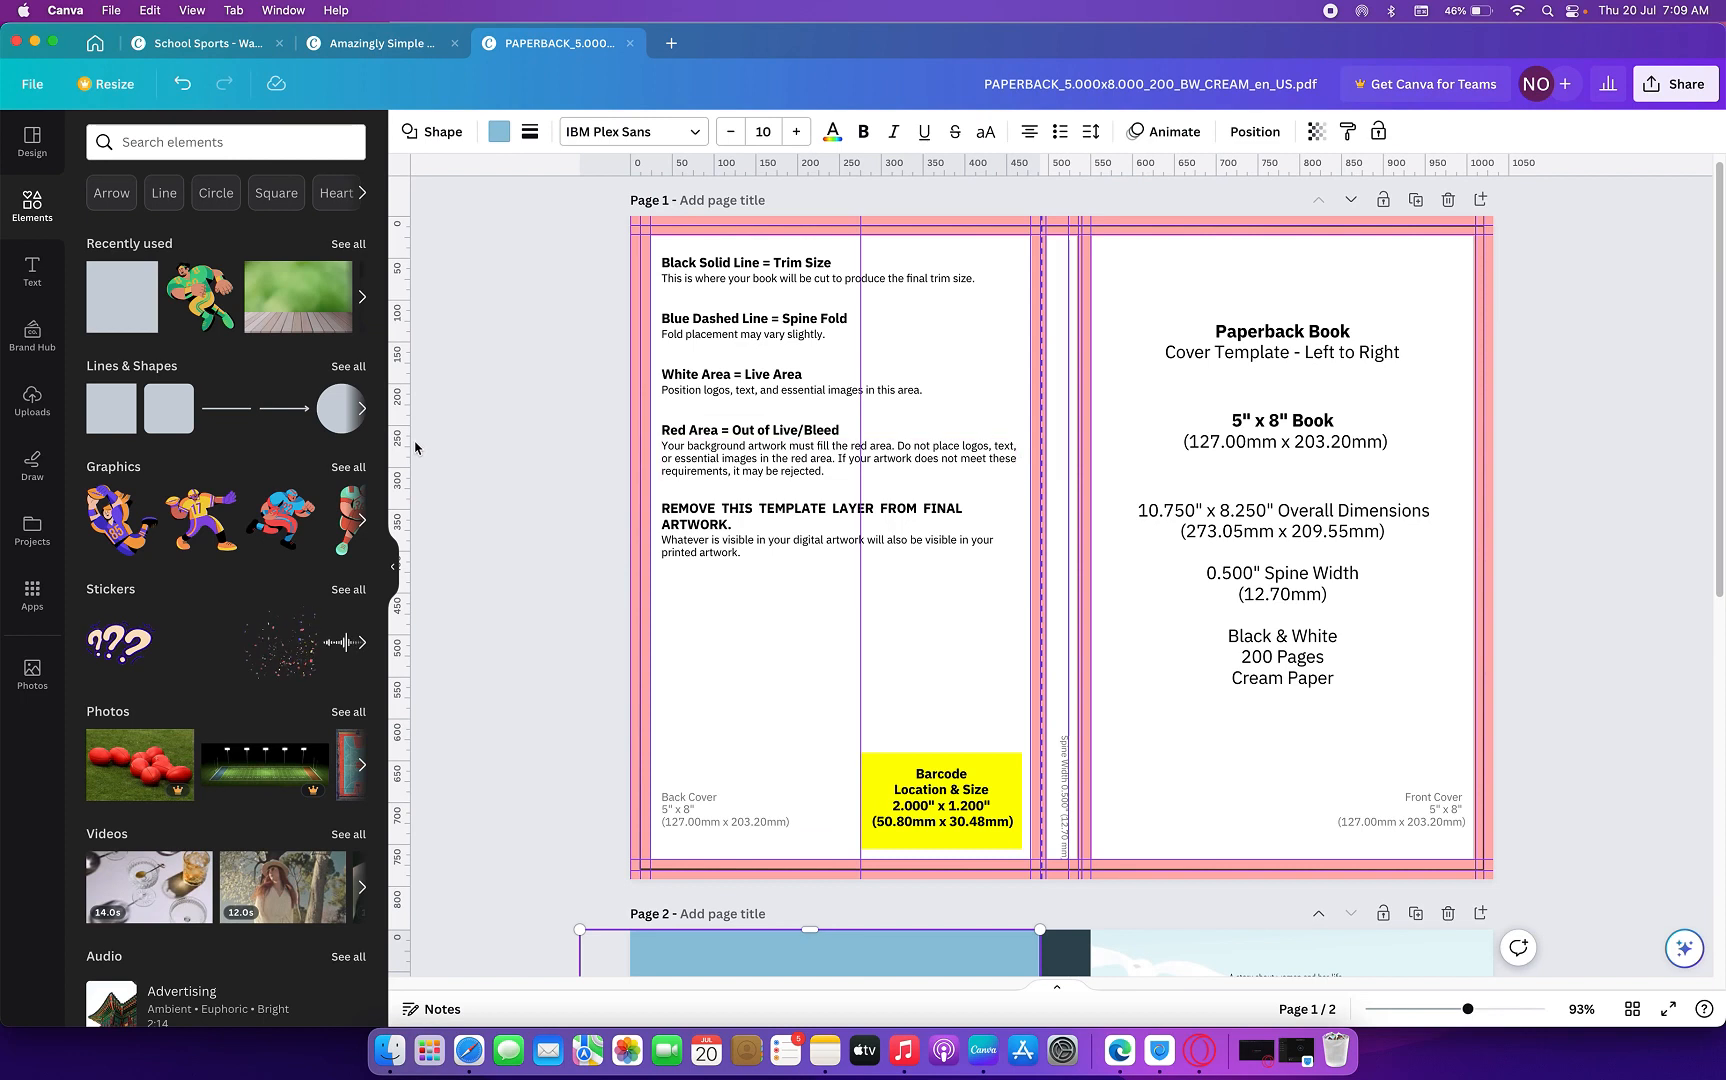
{"action": "left_click_drag", "start_coordinate": [775, 477], "coordinate": [1023, 570]}
{"action": "left_click_drag", "start_coordinate": [940, 166], "coordinate": [960, 271]}
{"action": "left_click_drag", "start_coordinate": [982, 701], "coordinate": [1008, 848]}
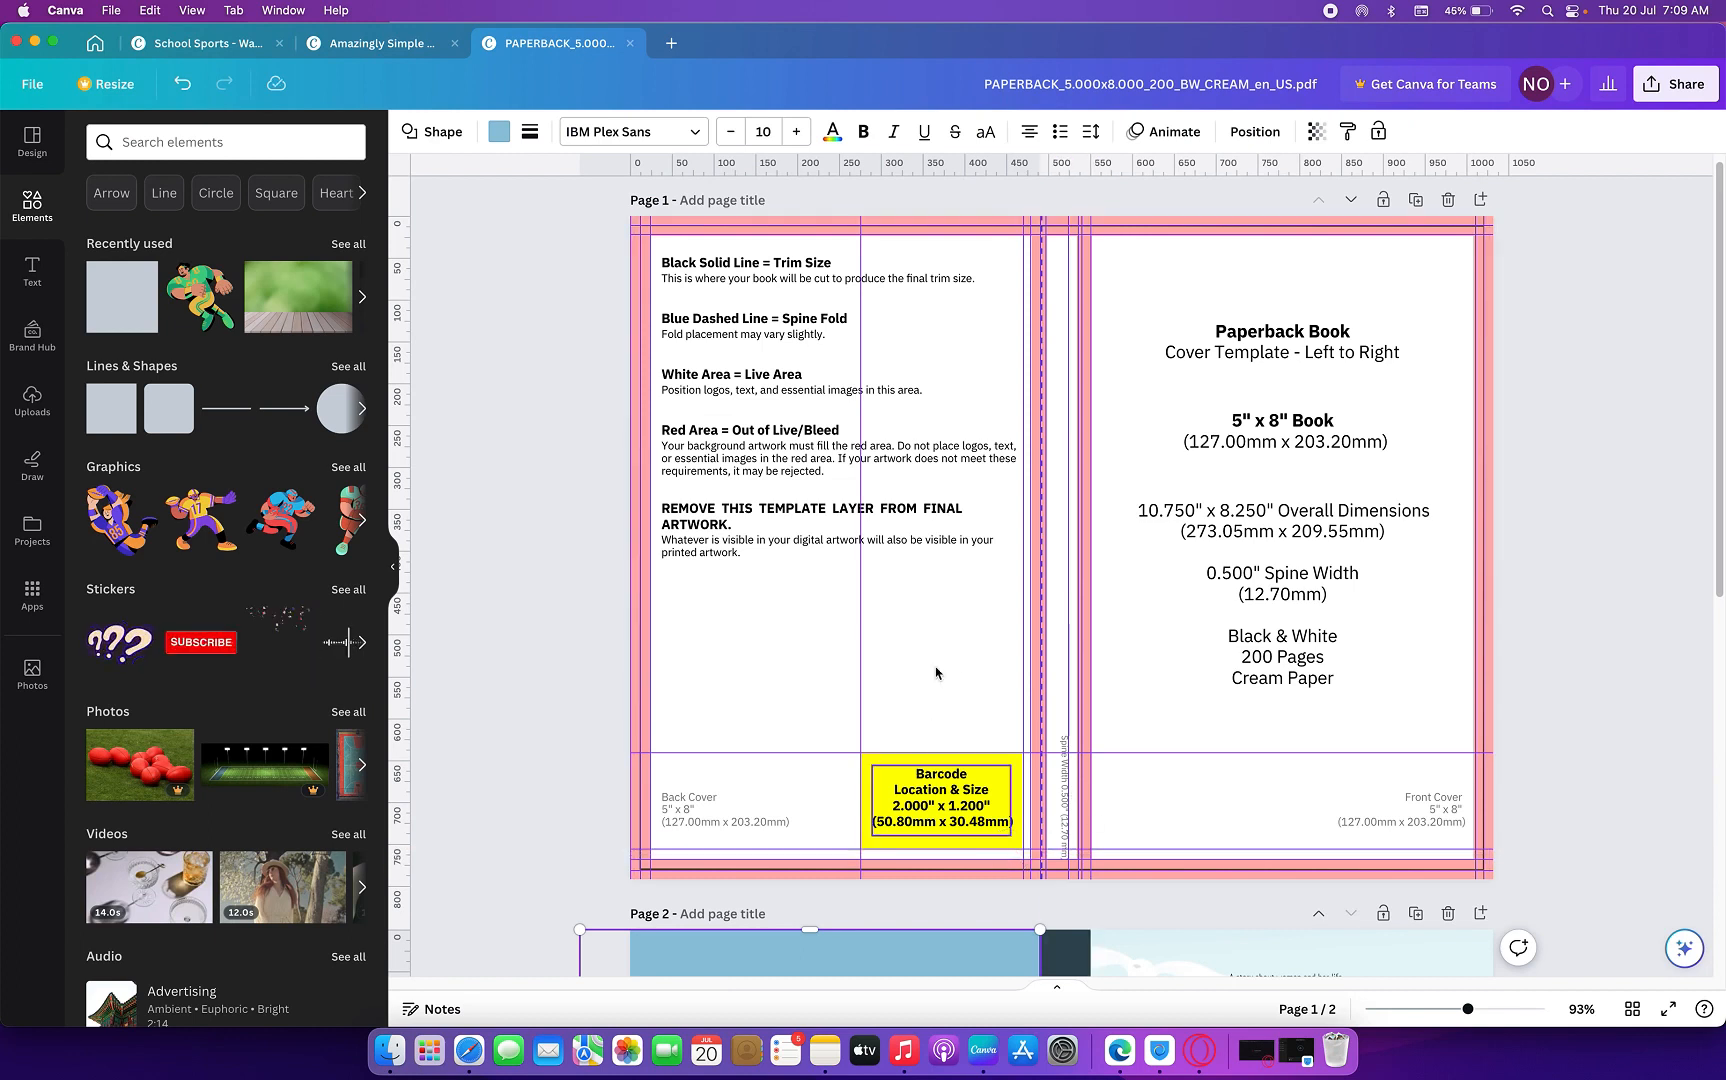
{"action": "scroll", "coordinate": [949, 525], "scroll_direction": "down", "scroll_amount": 5}
{"action": "scroll", "coordinate": [947, 520], "scroll_direction": "down", "scroll_amount": 5}
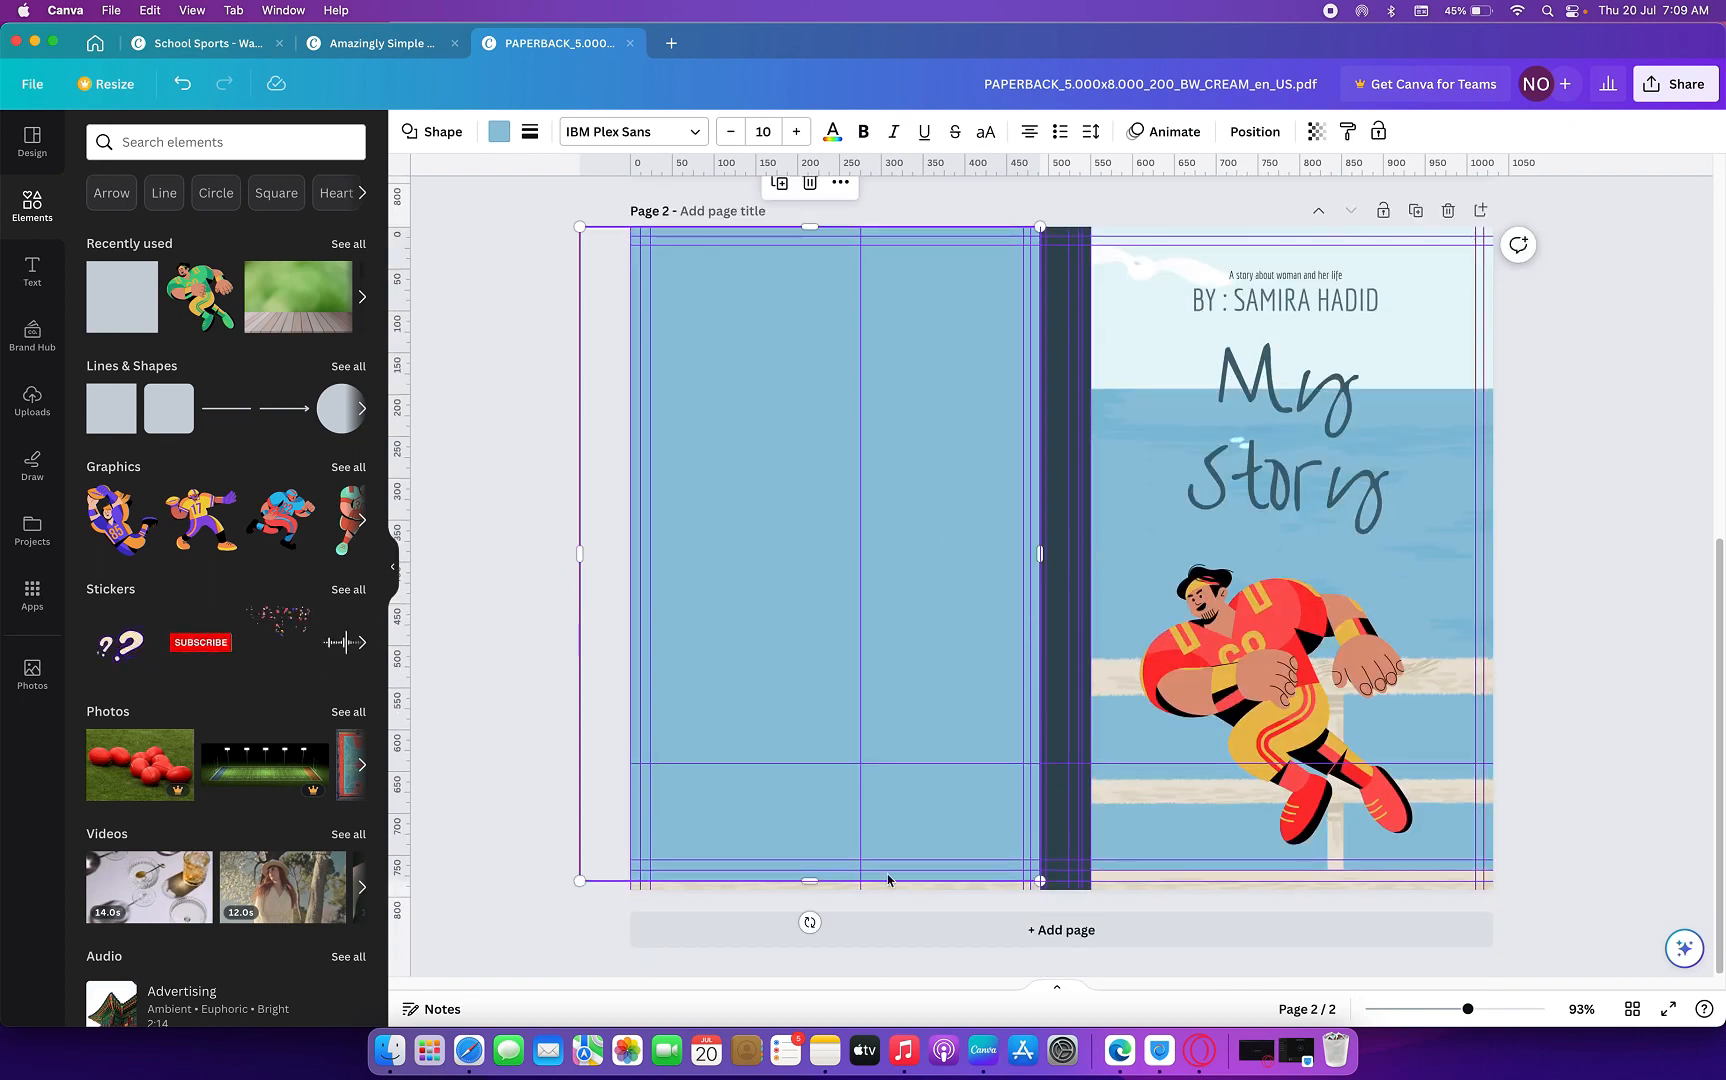
{"action": "scroll", "coordinate": [897, 686], "scroll_direction": "up", "scroll_amount": 3}
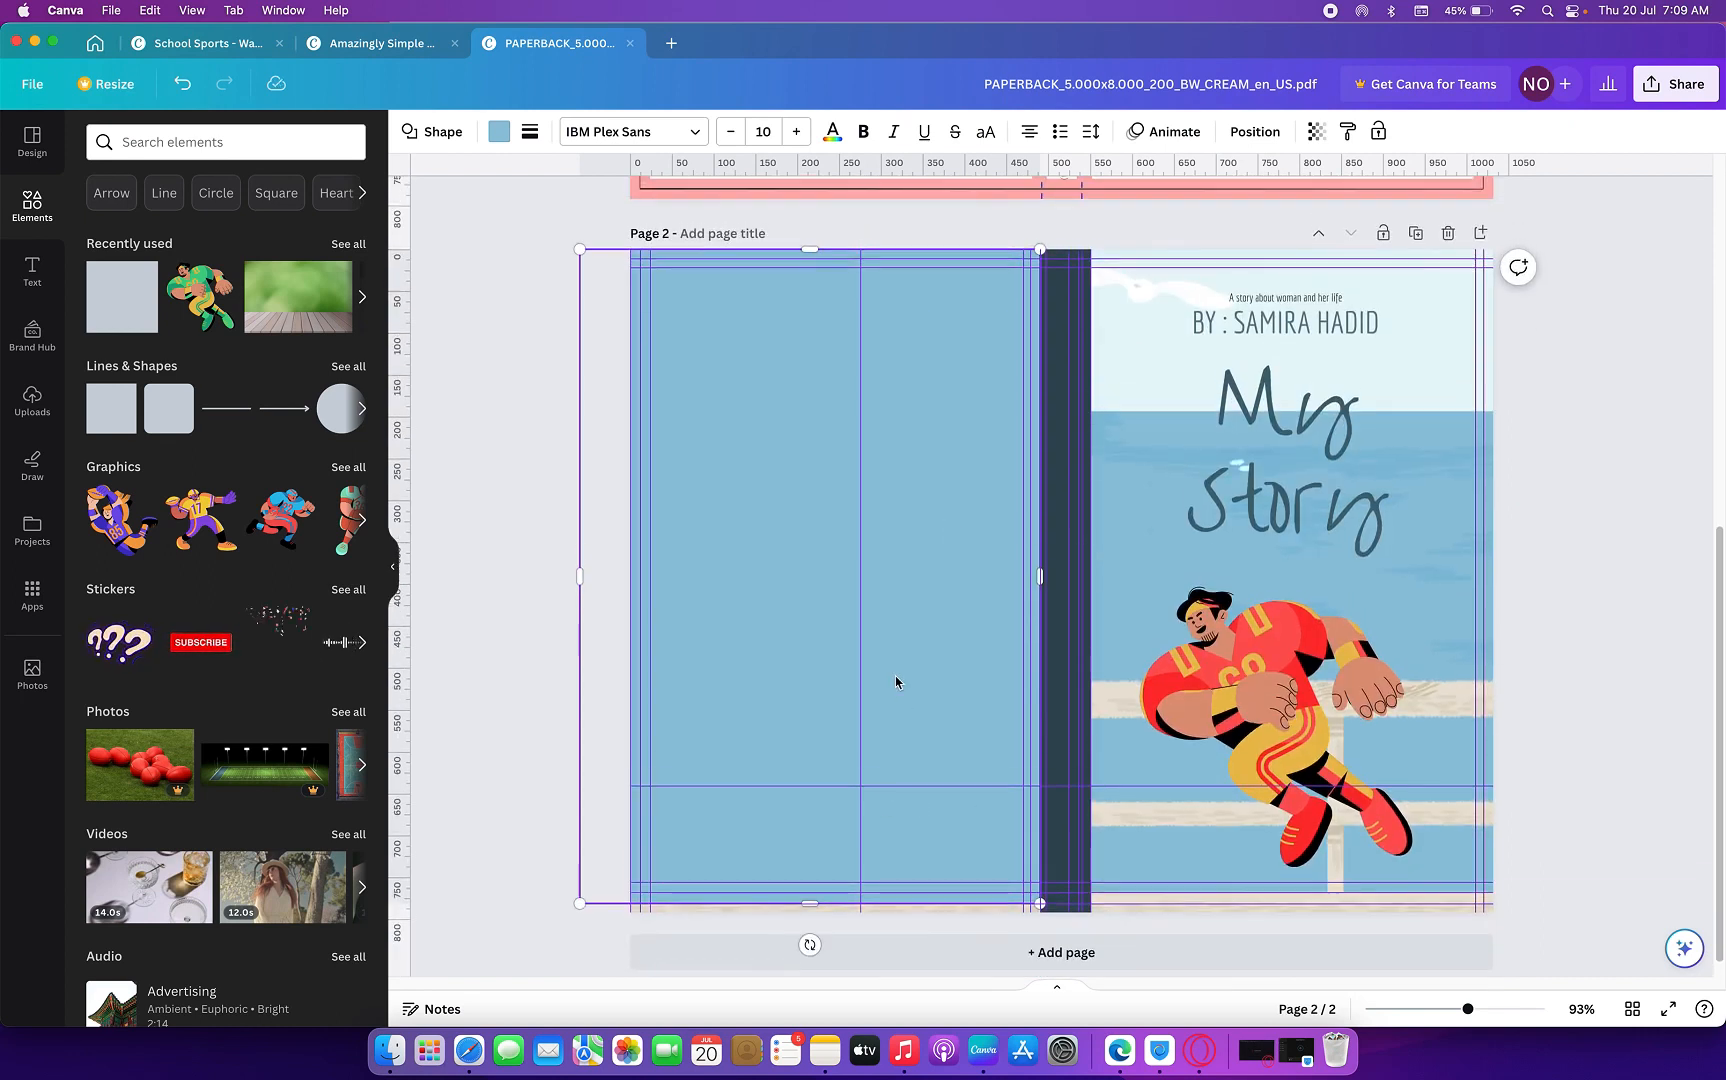
{"action": "scroll", "coordinate": [889, 620], "scroll_direction": "up", "scroll_amount": 8}
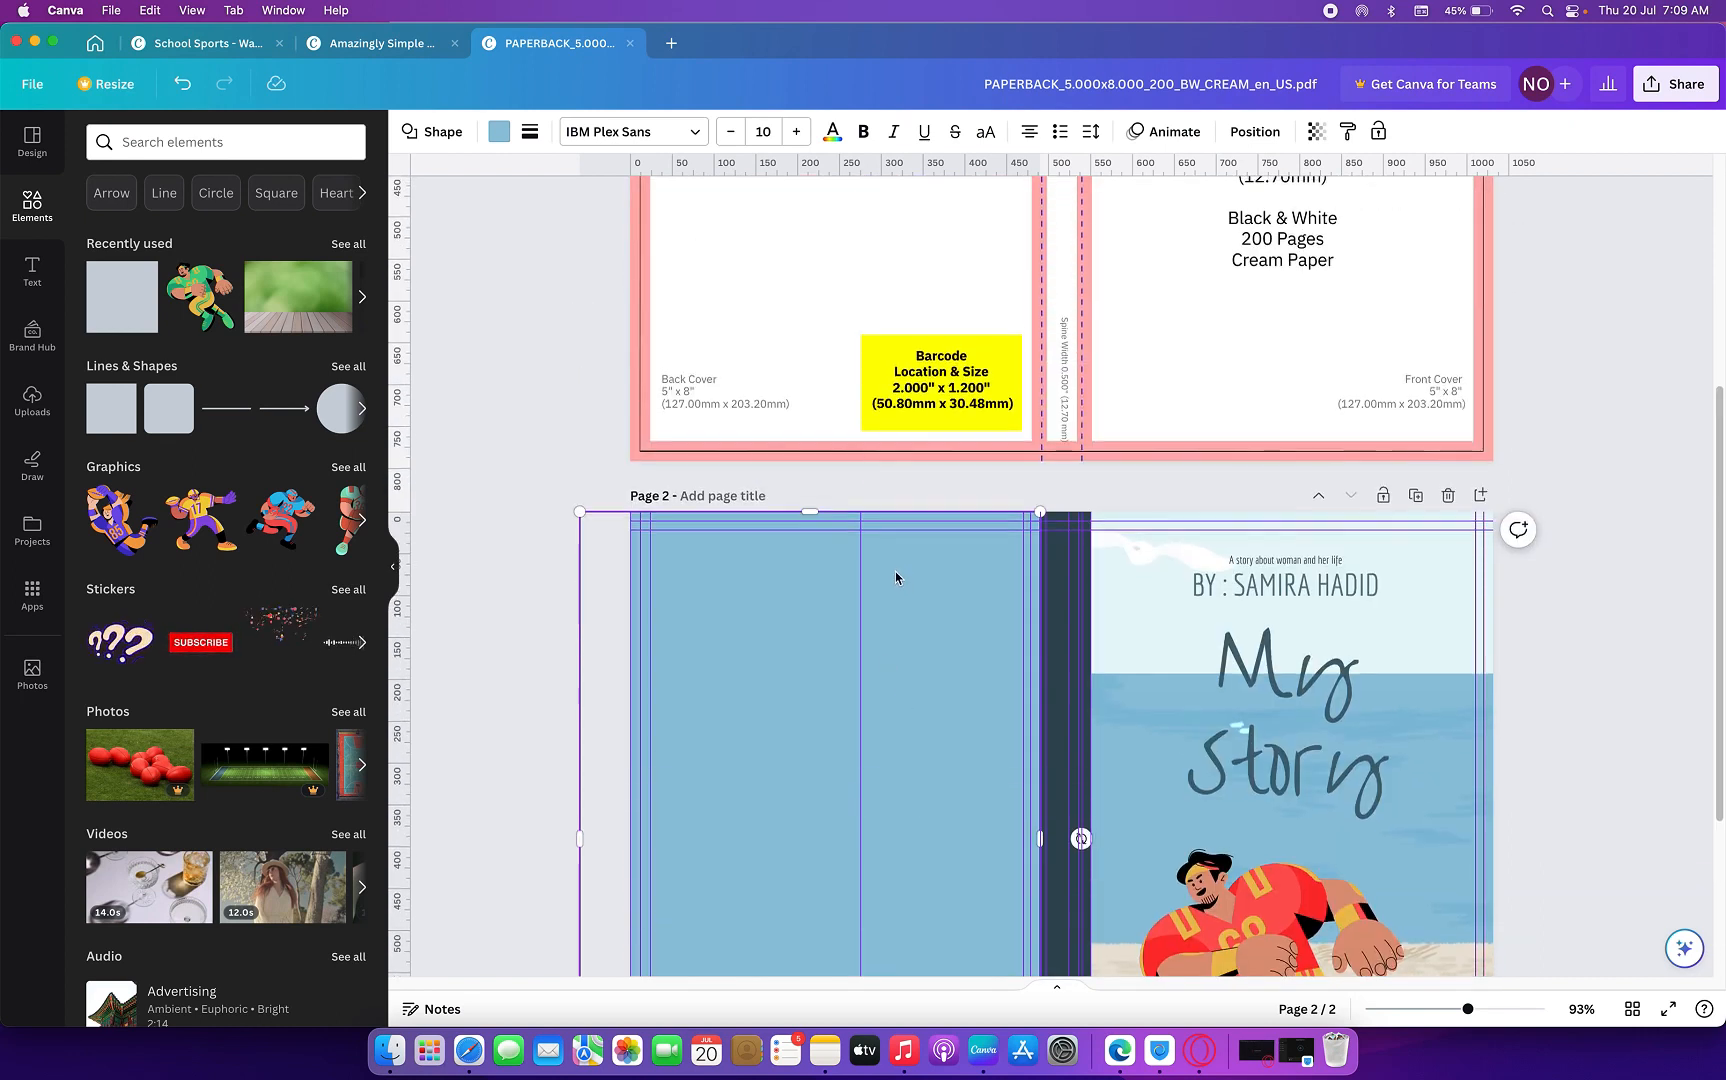
{"action": "scroll", "coordinate": [901, 570], "scroll_direction": "down", "scroll_amount": 10}
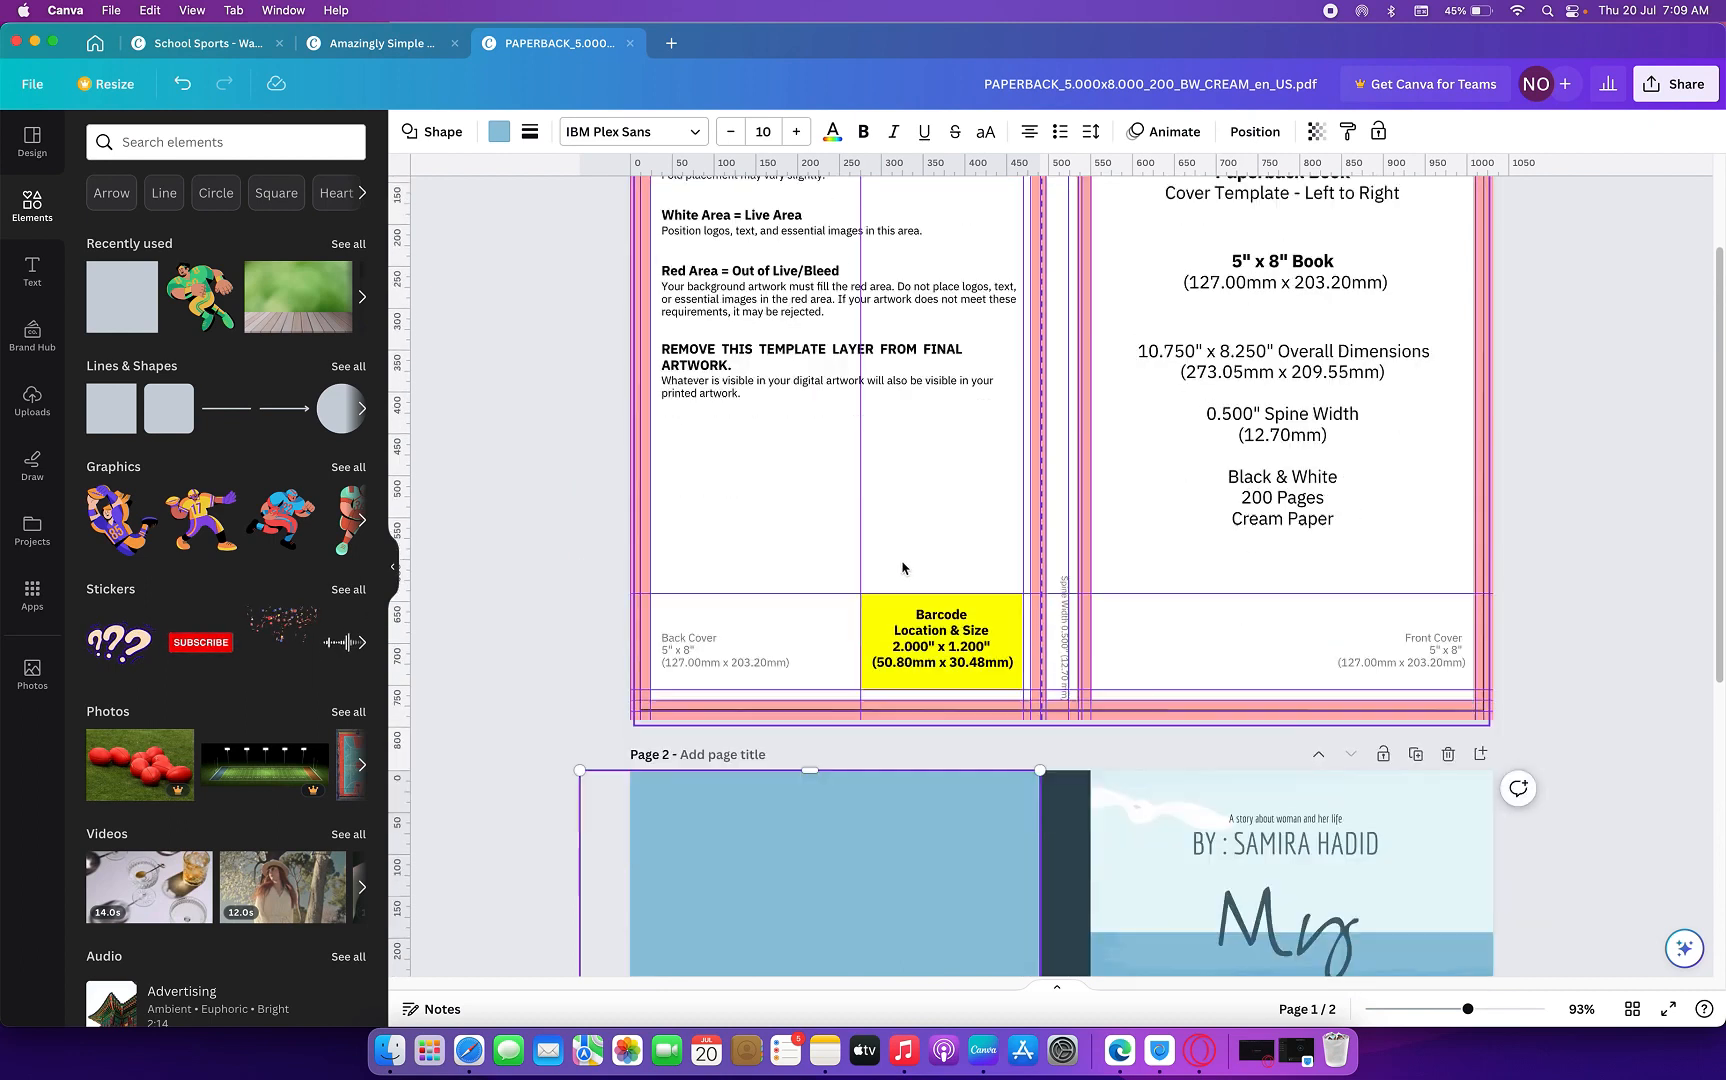
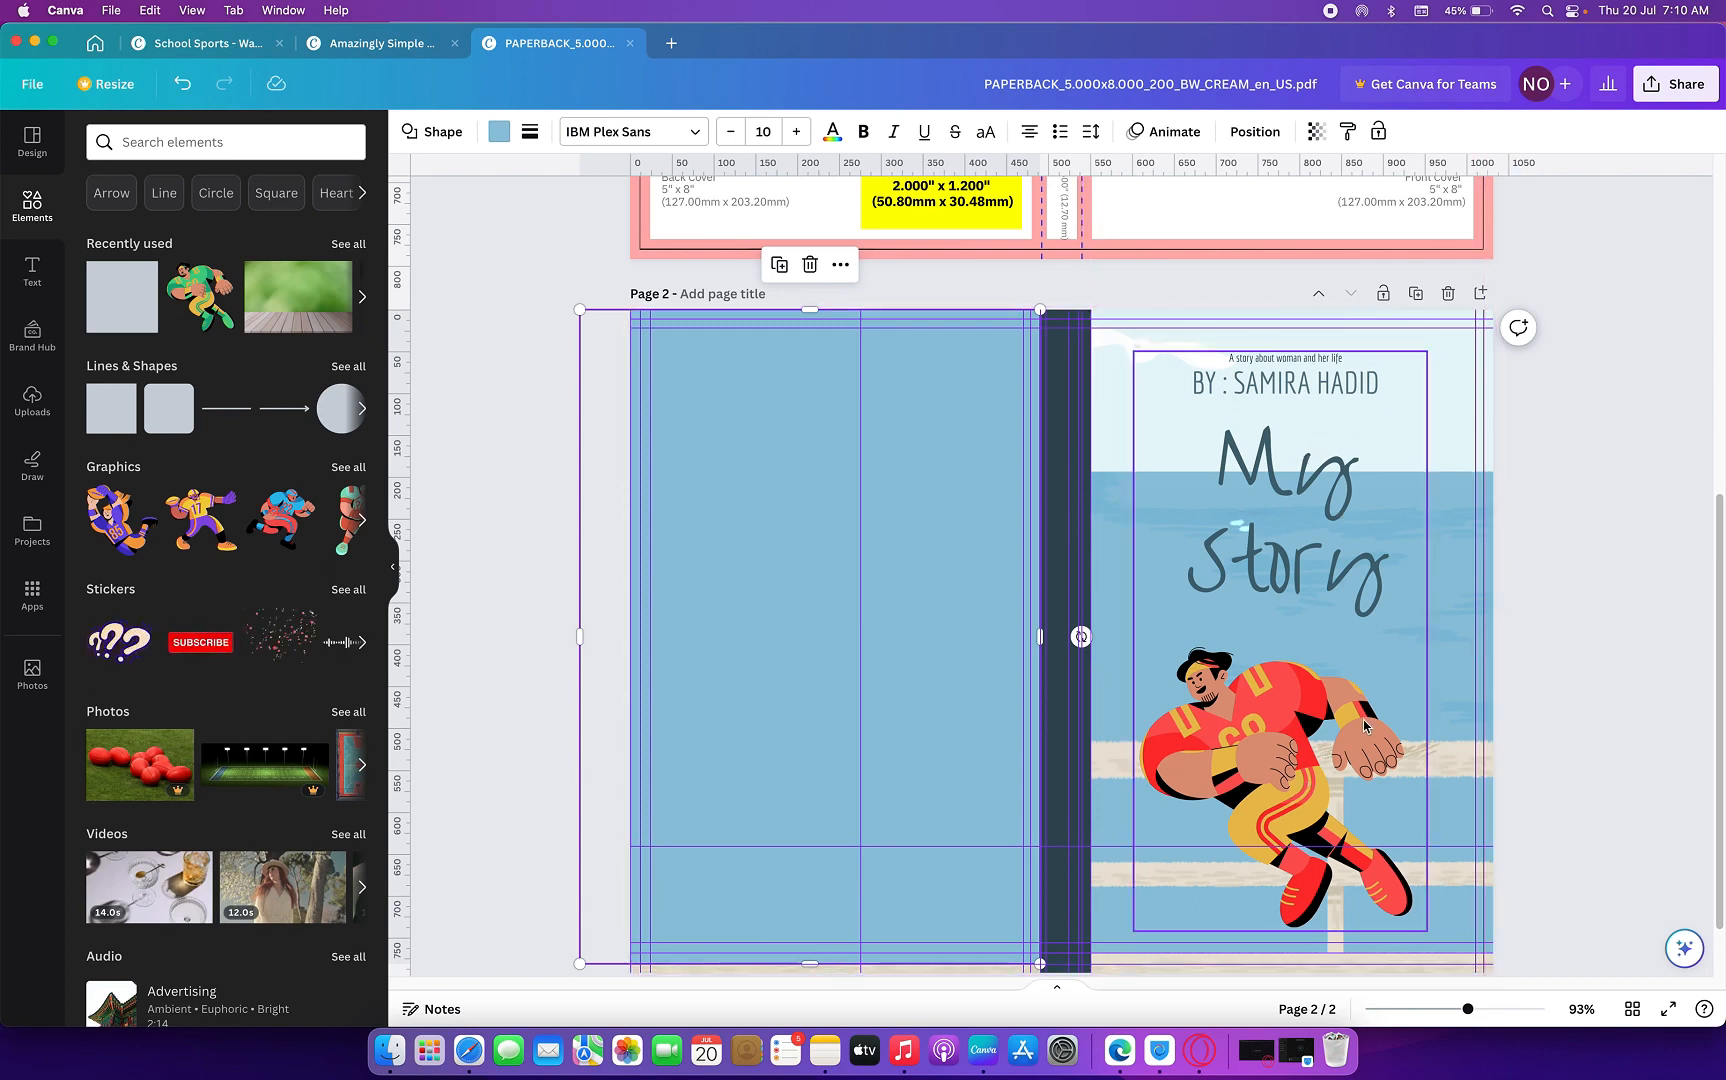
- Move page 2's background photo upward within its crop so the wooden deck covers the lower part of the front cover
{"action": "left_click", "coordinate": [1446, 570]}
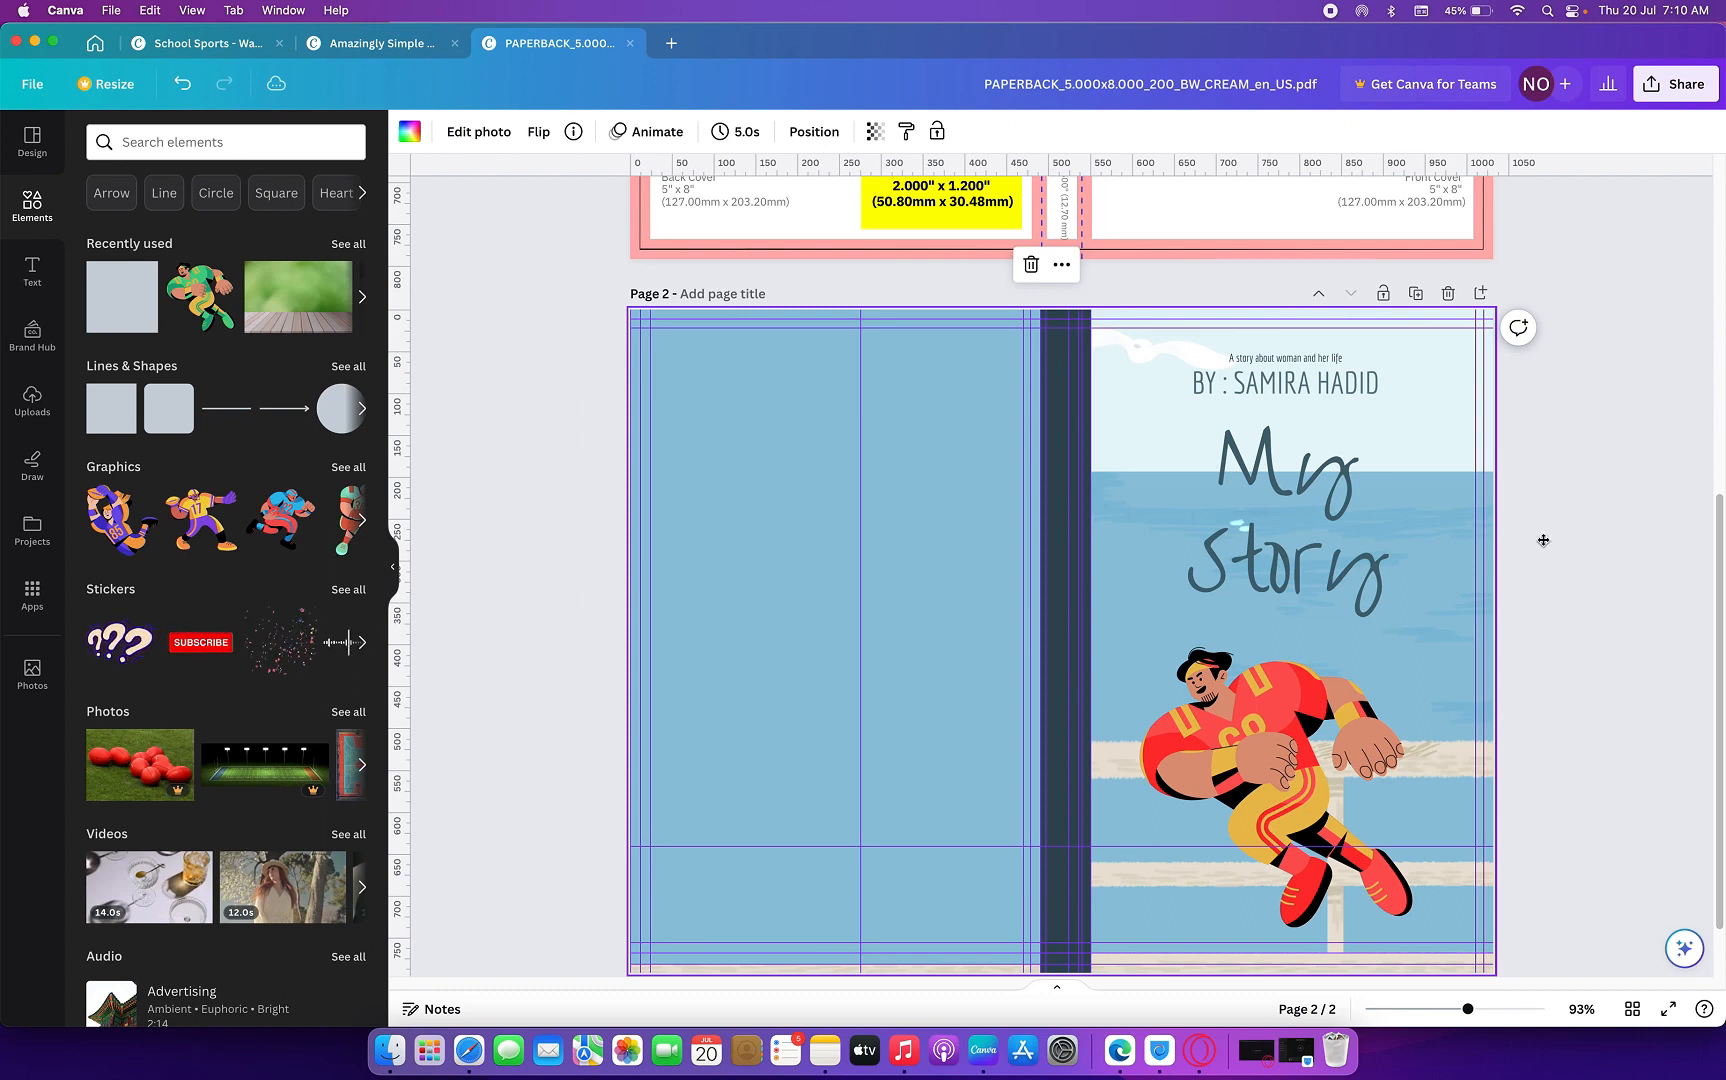
{"action": "double_click", "coordinate": [1089, 617]}
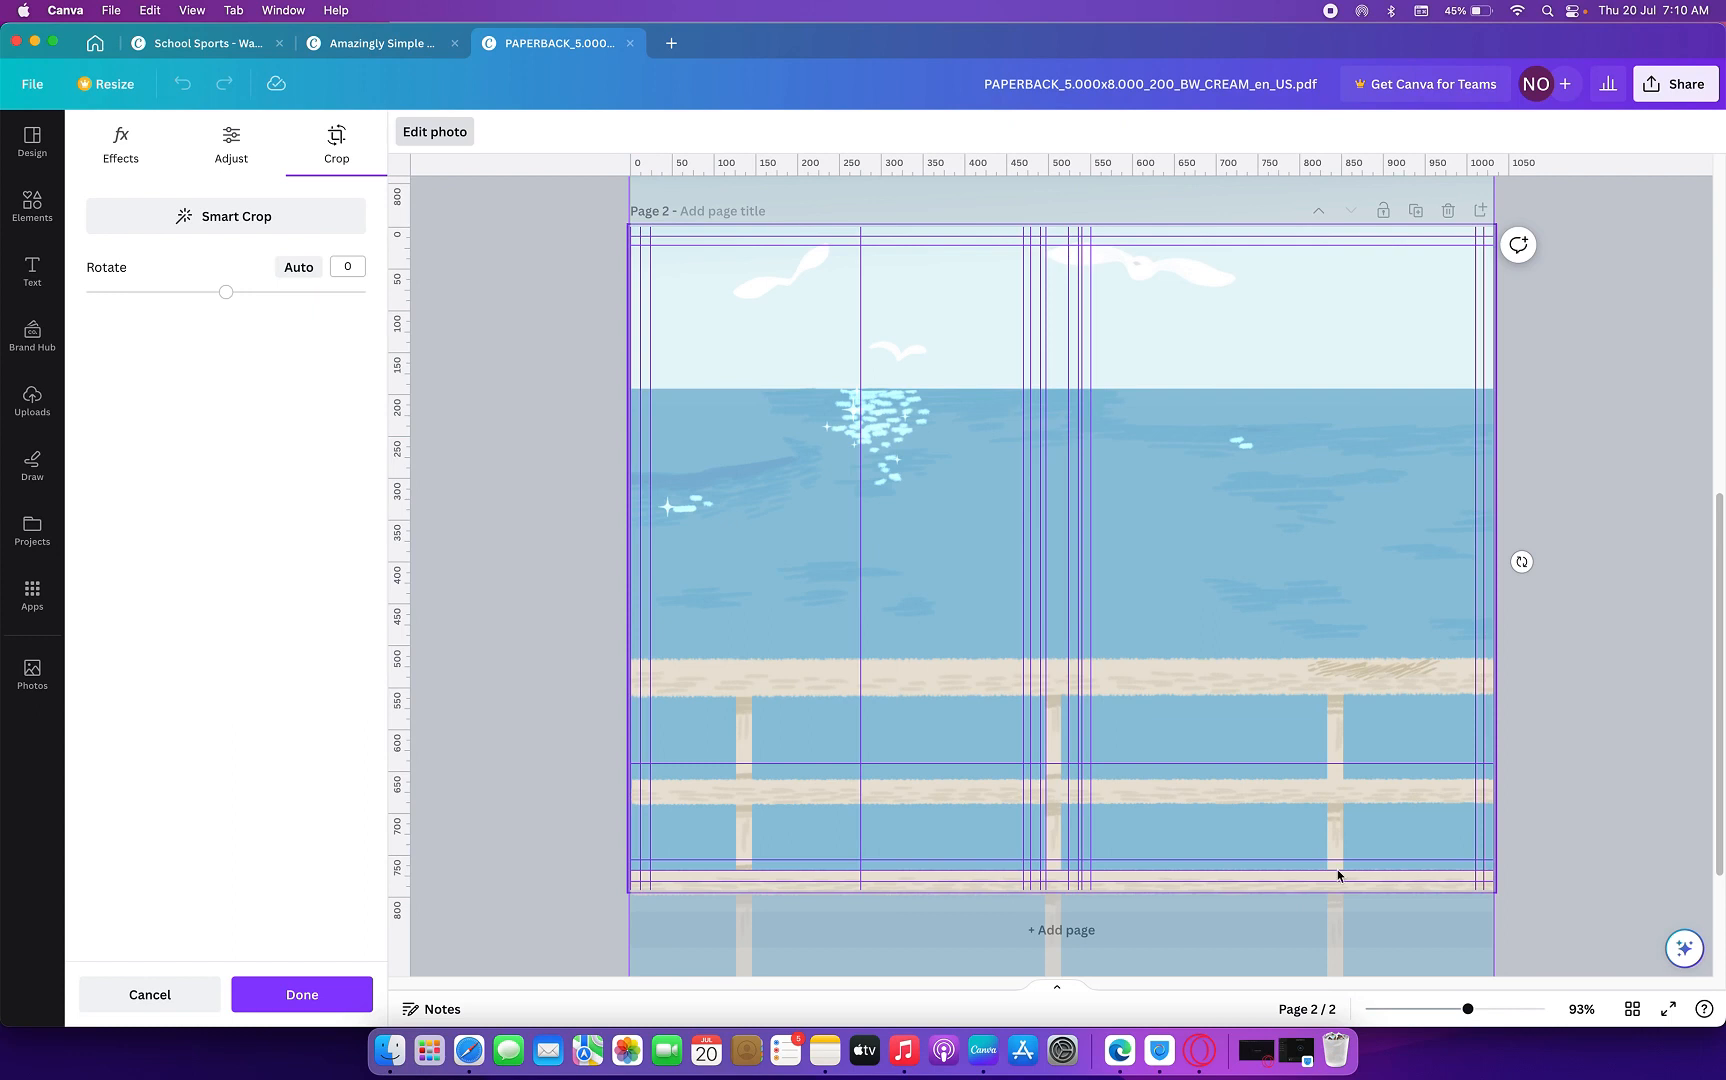
{"action": "left_click_drag", "start_coordinate": [1293, 929], "coordinate": [1292, 706]}
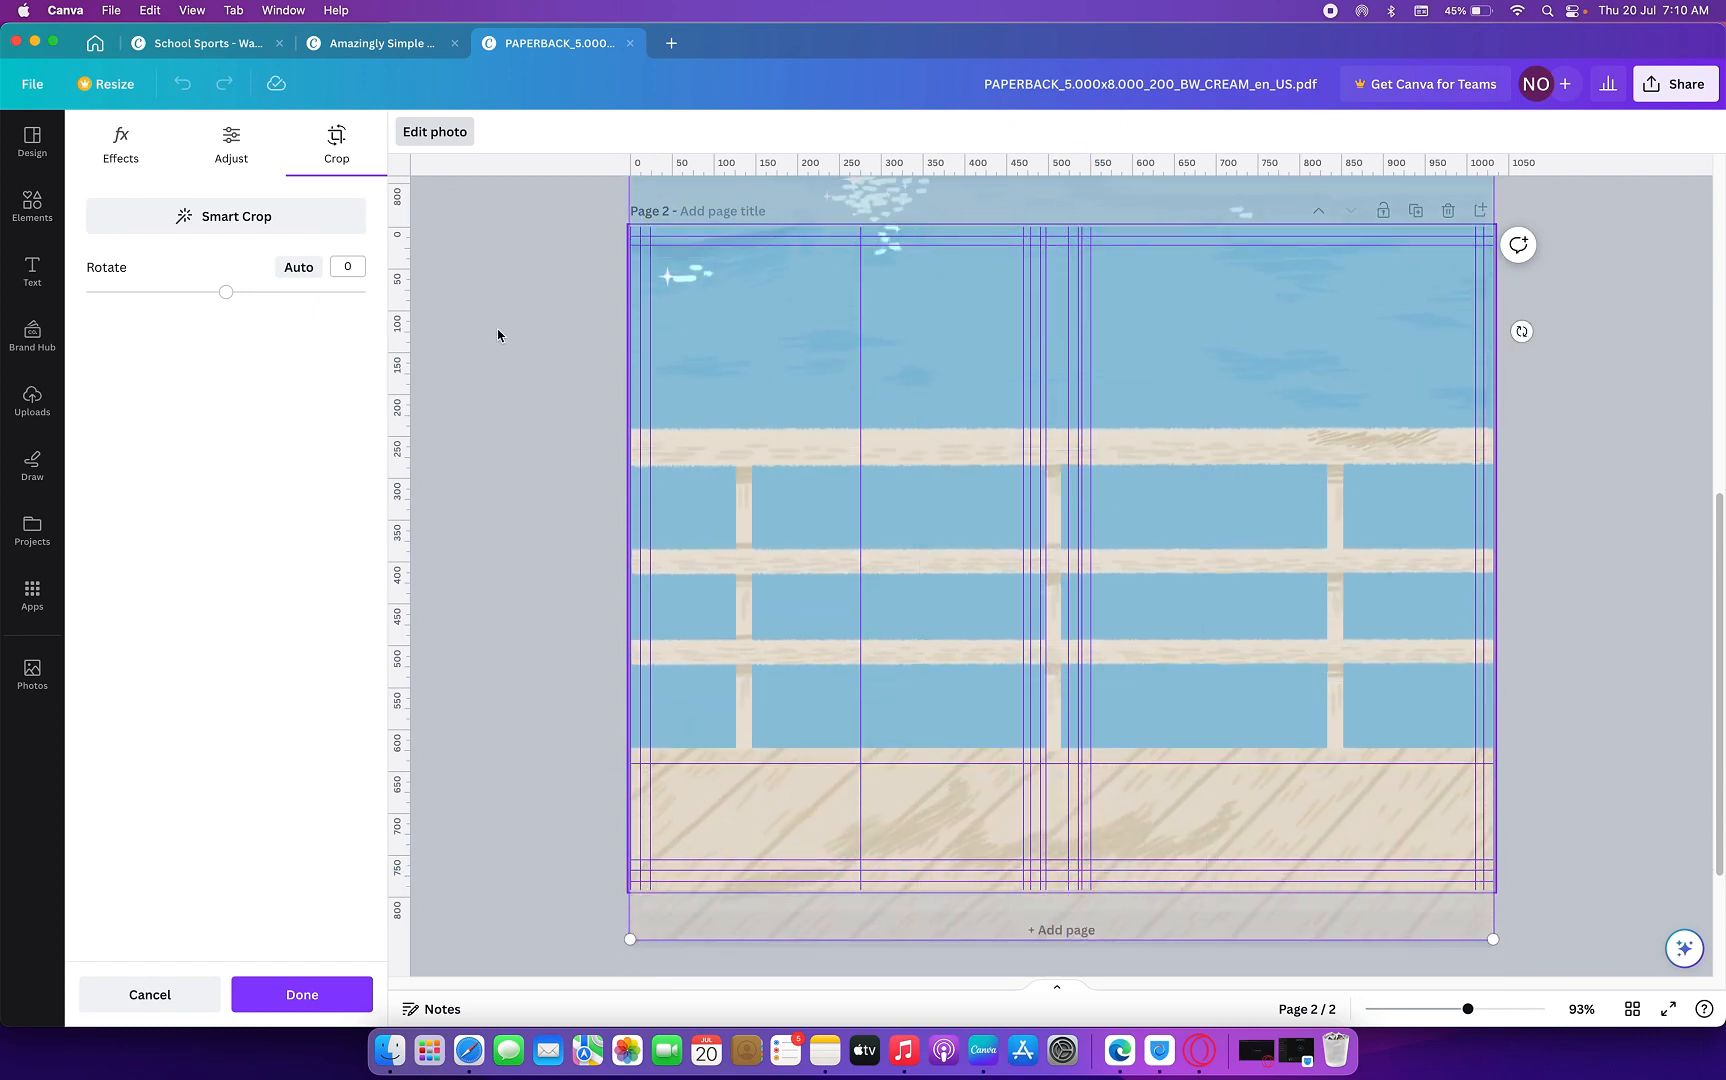
{"action": "left_click", "coordinate": [487, 253]}
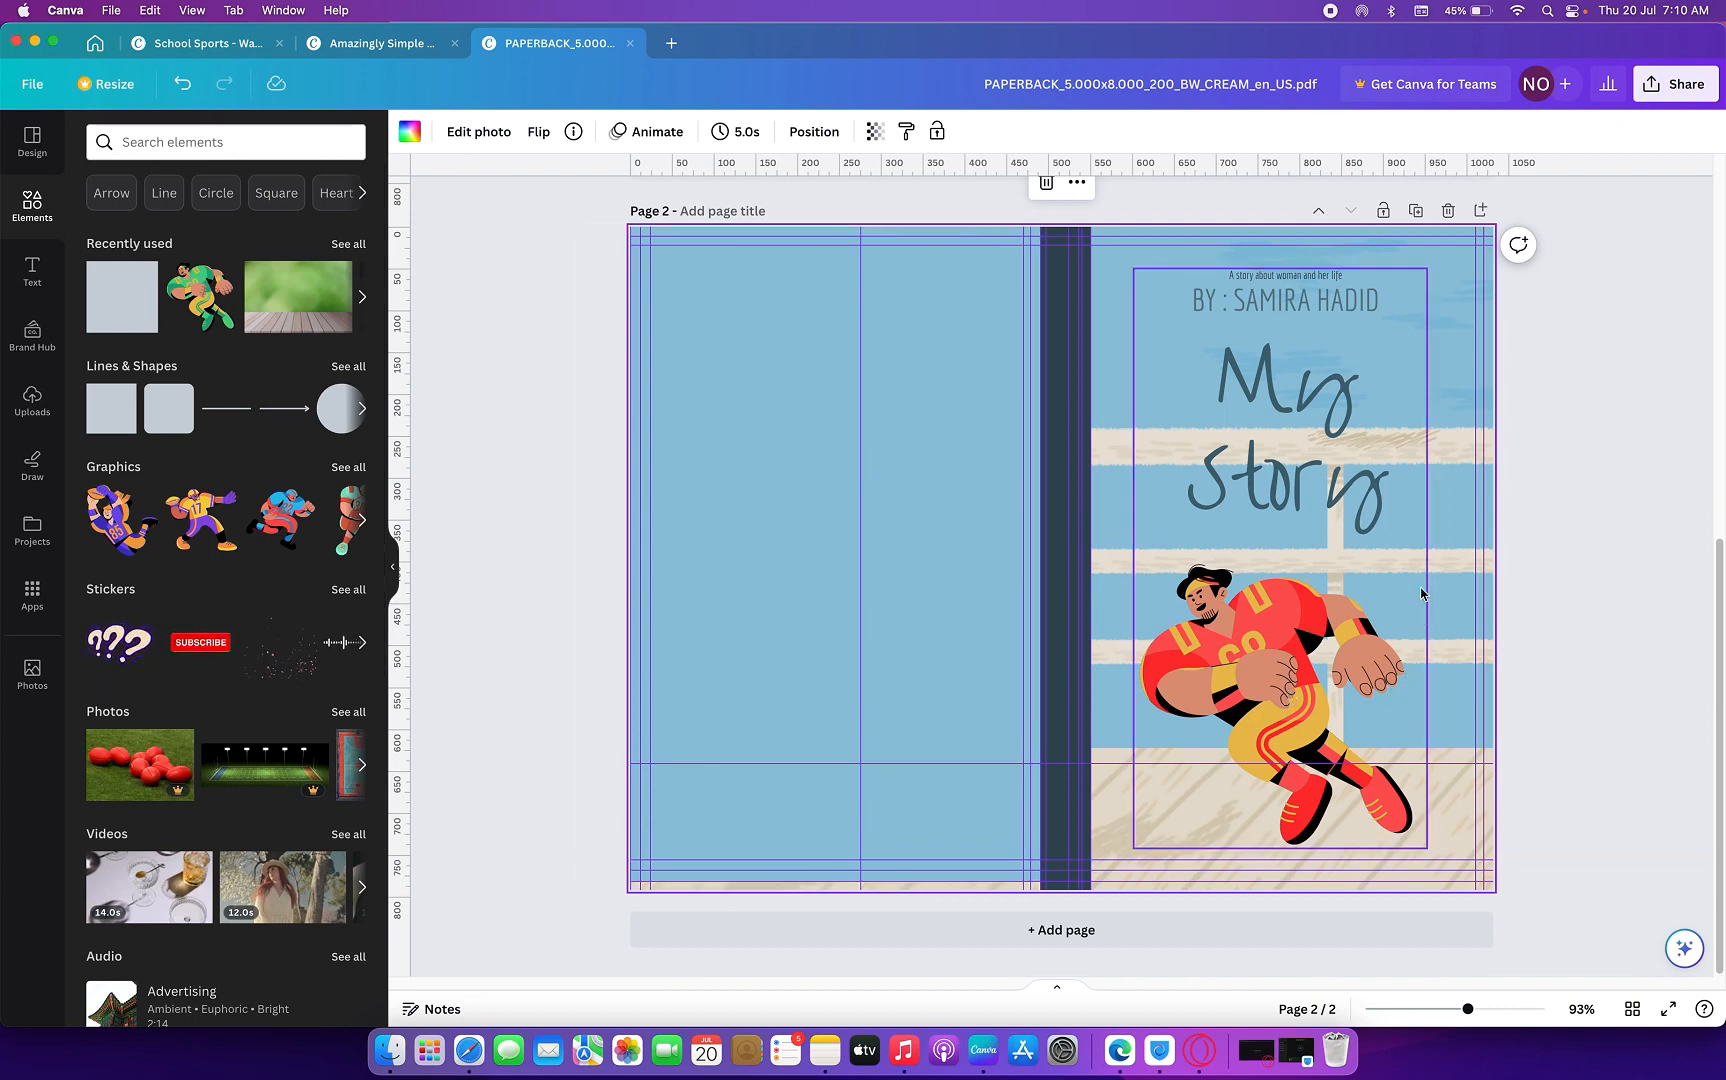
- Shift the background photo slightly back down within its crop so less of the deck shows
{"action": "double_click", "coordinate": [1437, 516]}
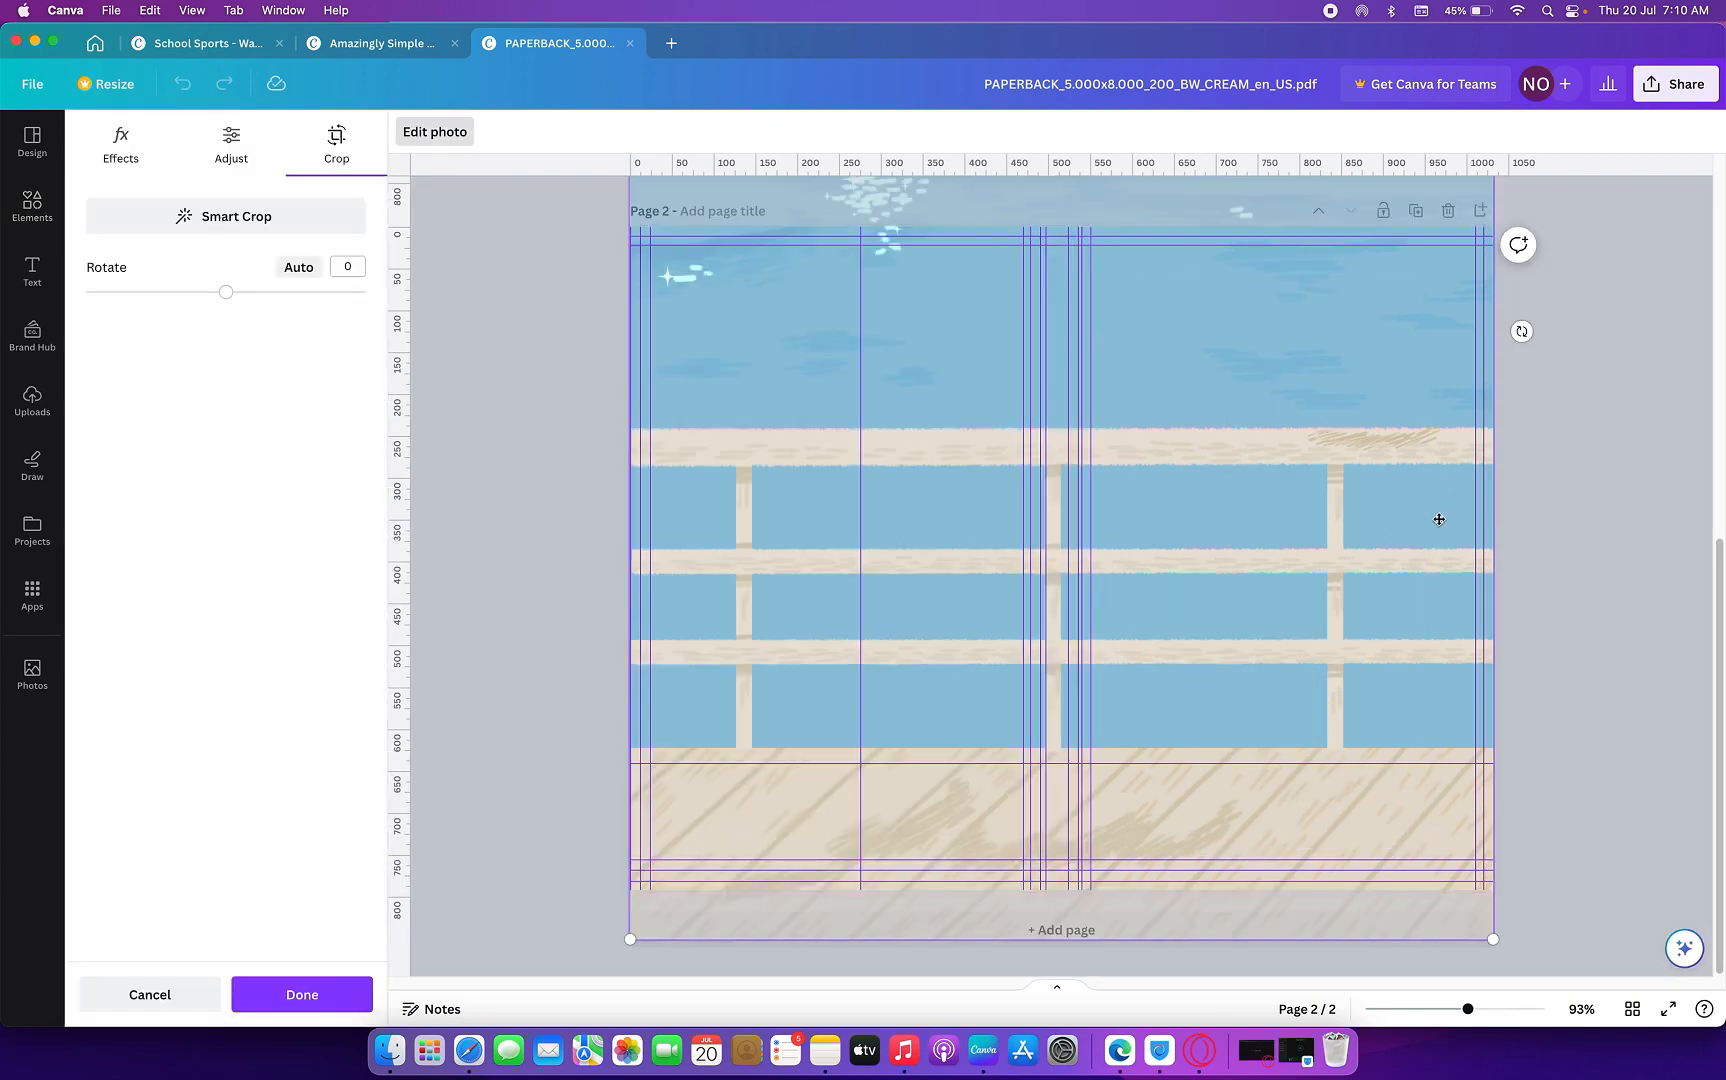
{"action": "left_click_drag", "start_coordinate": [1437, 522], "coordinate": [1456, 570]}
{"action": "left_click", "coordinate": [1597, 563]}
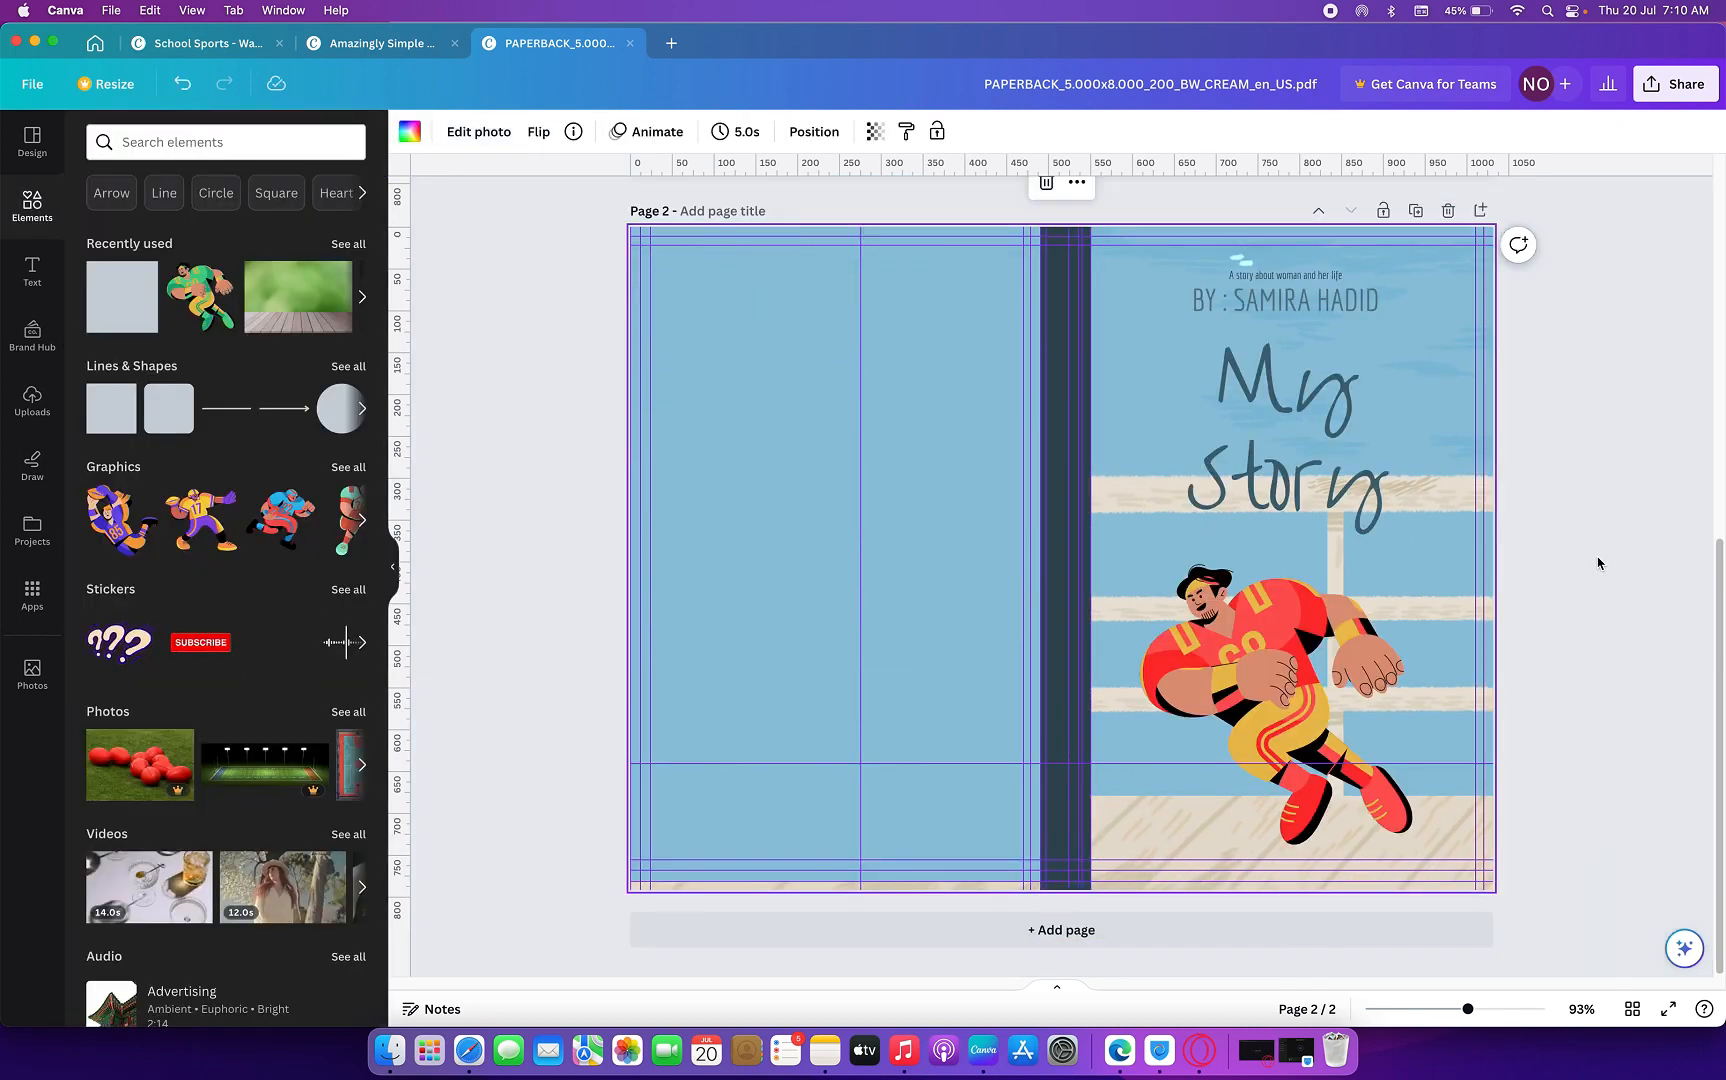
{"action": "left_click", "coordinate": [1454, 534]}
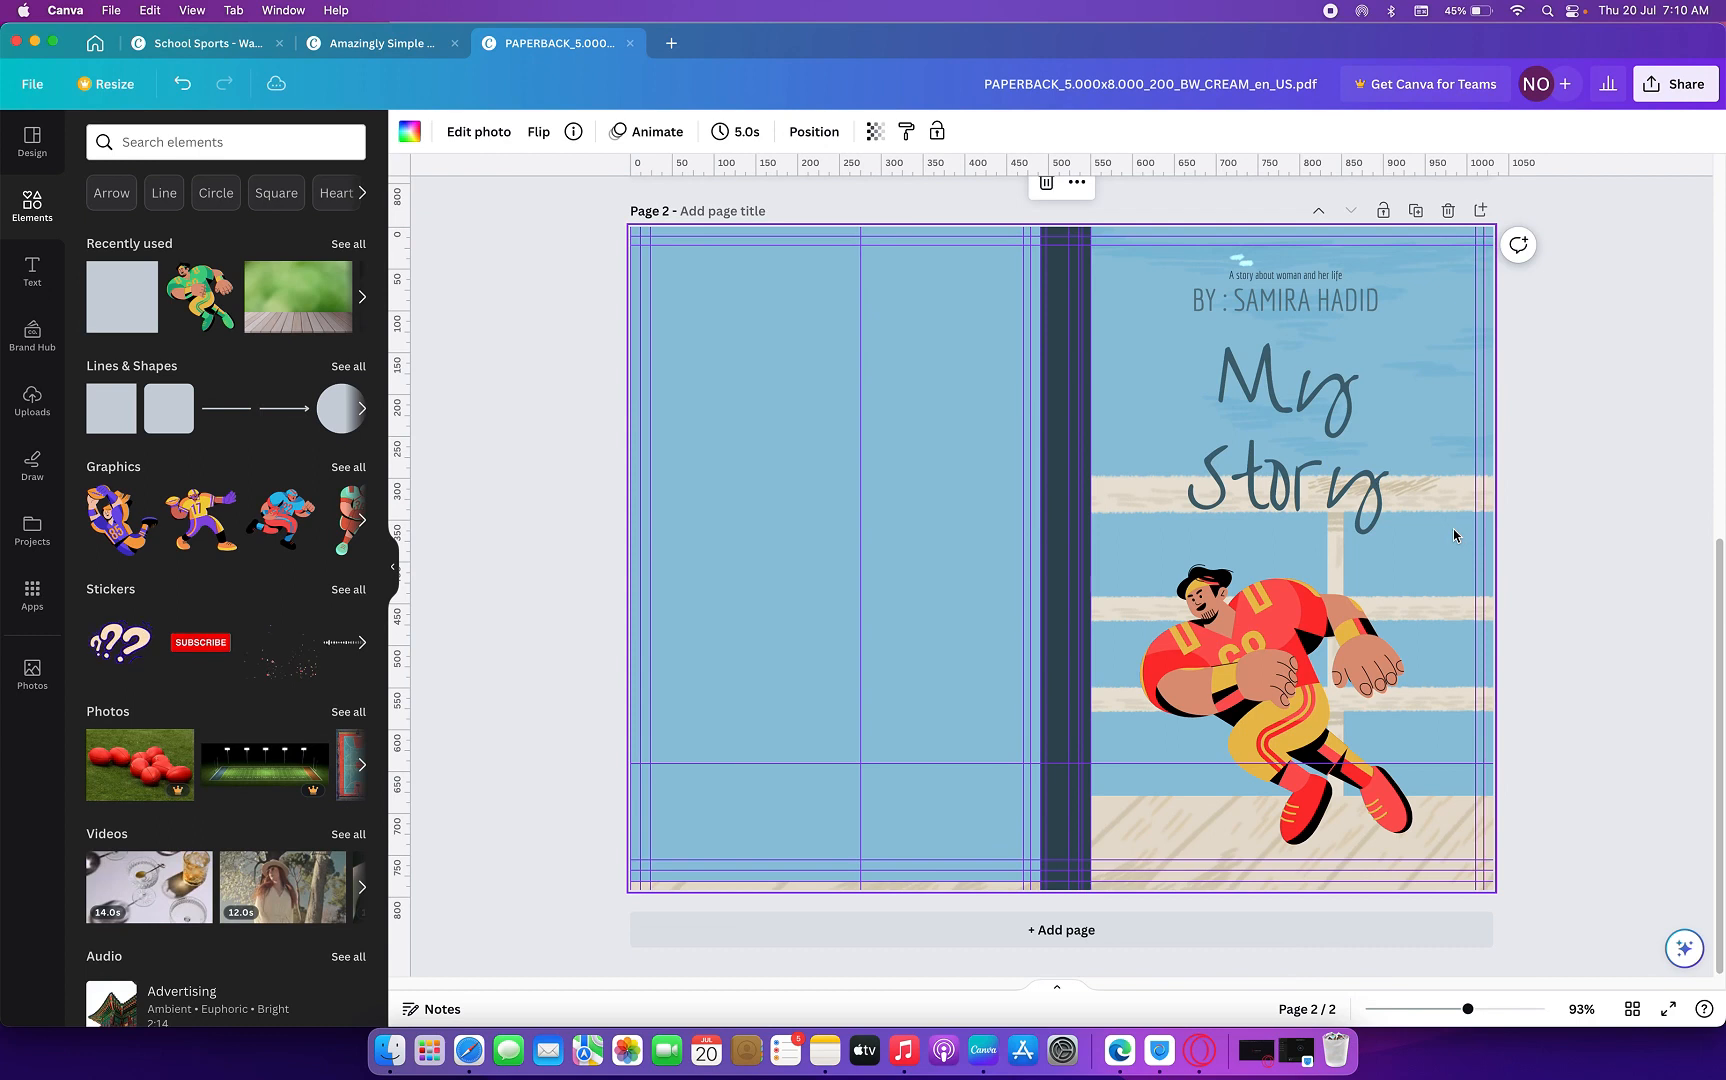
- Nudge page 2's background photo slightly lower within its crop so the fence rails sit a little further down behind the title
{"action": "double_click", "coordinate": [1437, 531]}
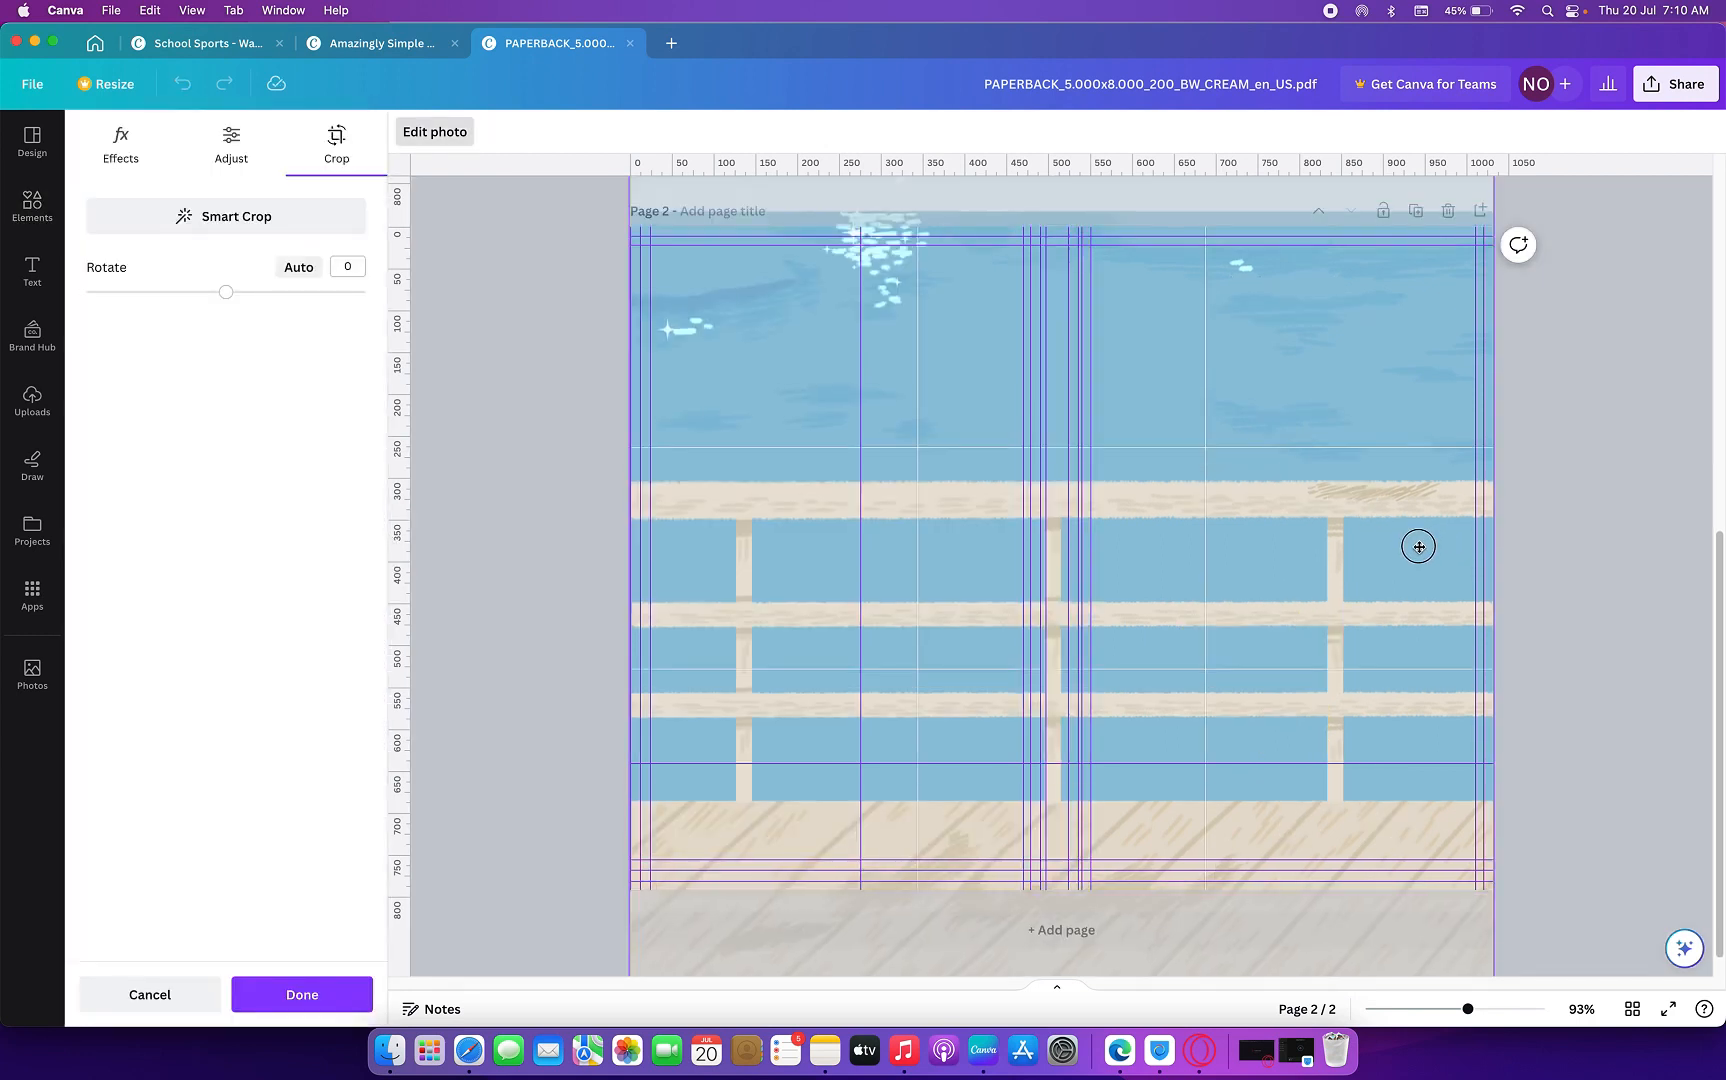
{"action": "left_click", "coordinate": [1577, 546]}
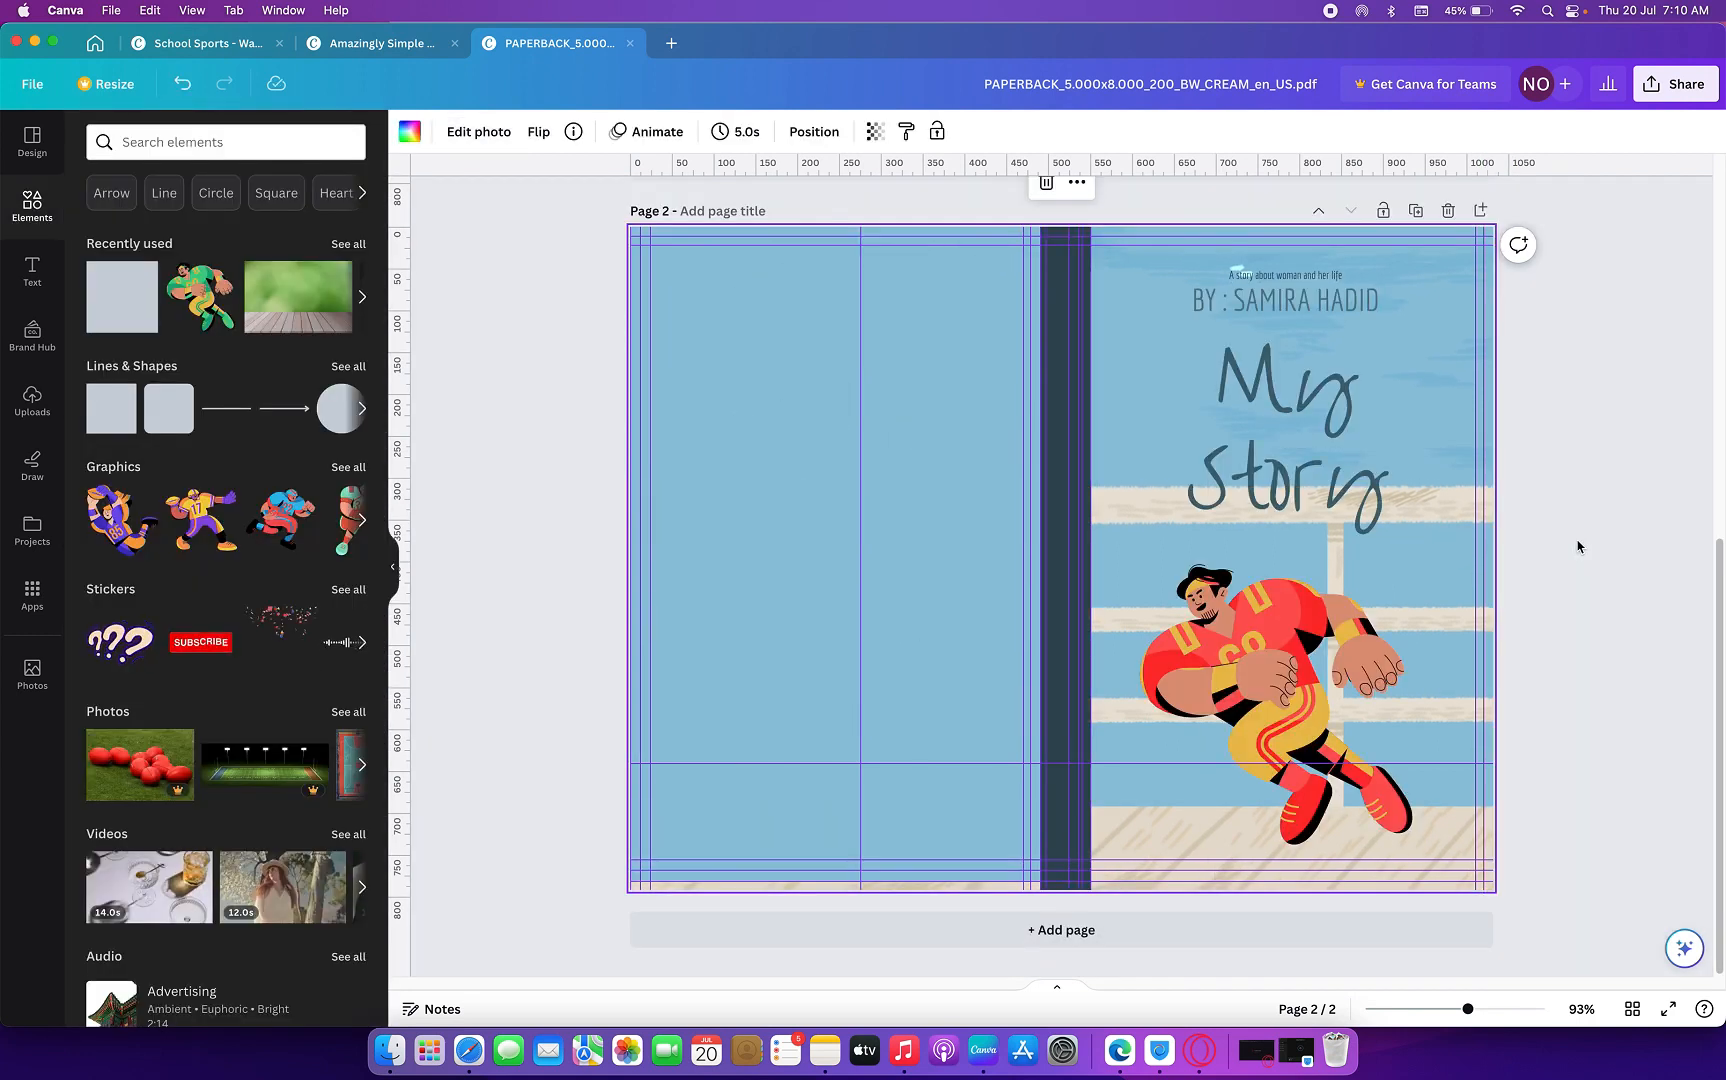
{"action": "left_click", "coordinate": [1302, 405]}
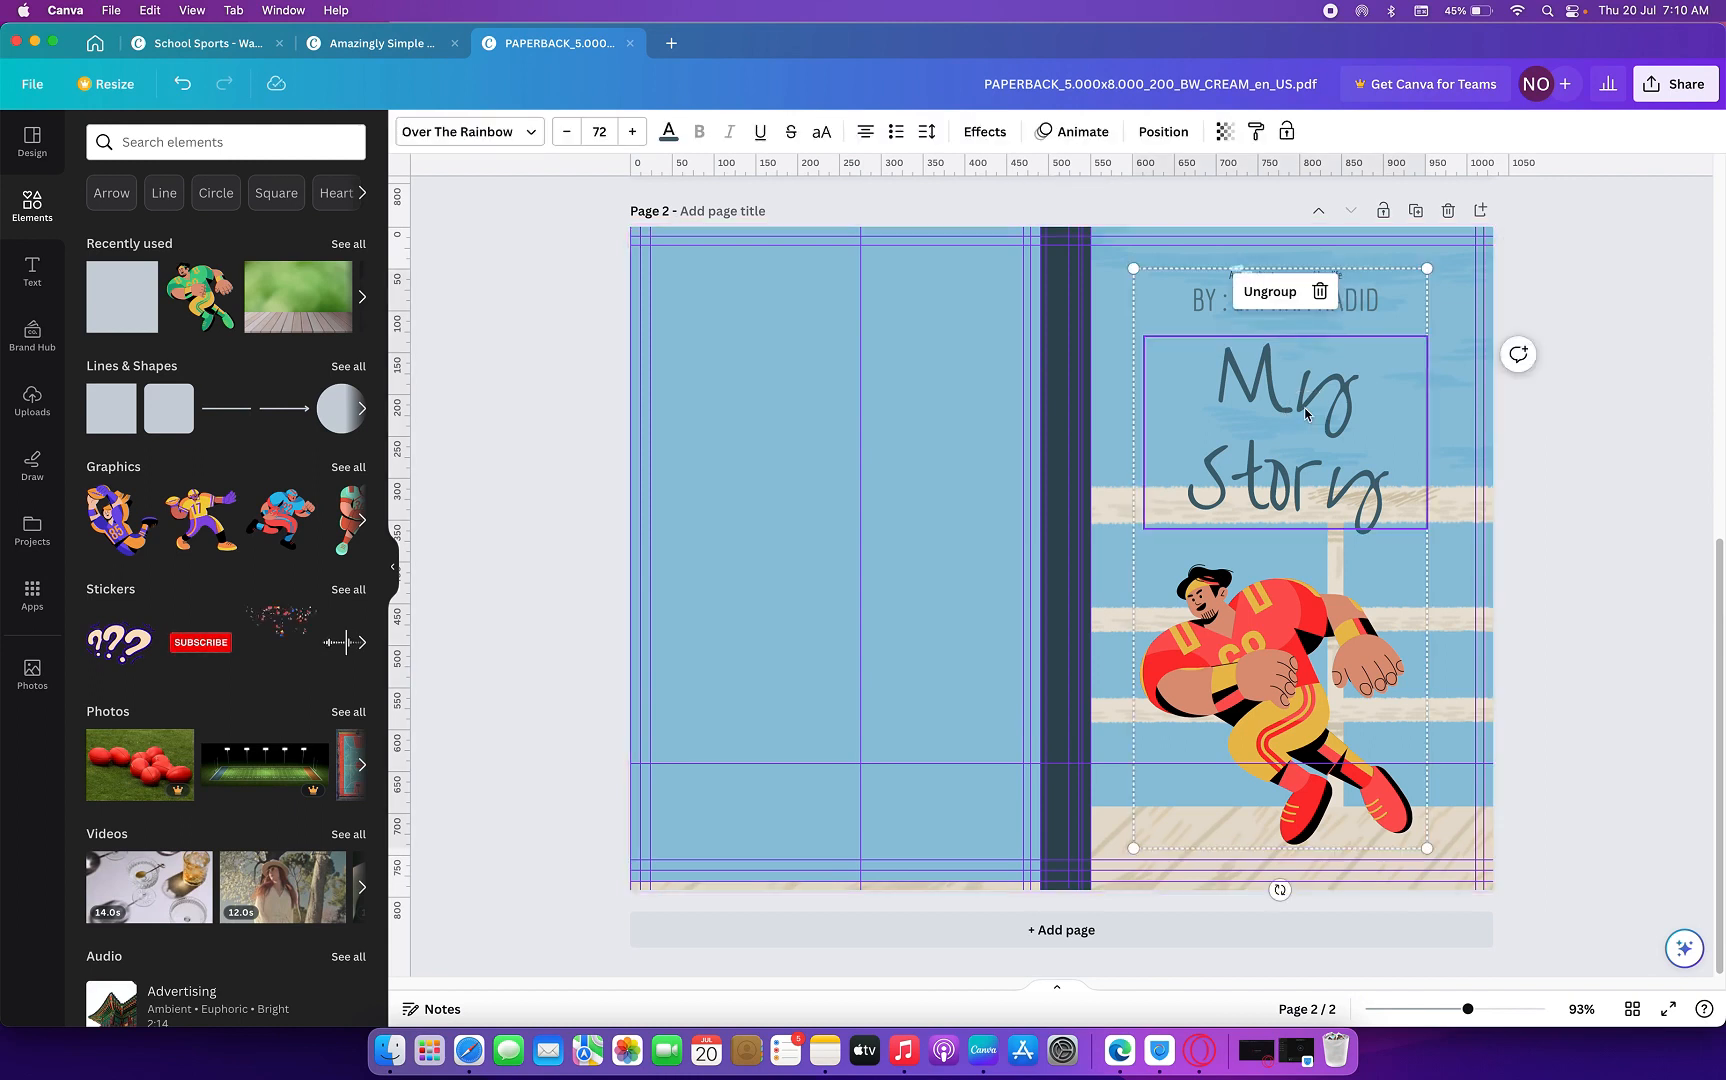
{"action": "left_click", "coordinate": [1586, 375]}
{"action": "scroll", "coordinate": [974, 467], "scroll_direction": "up", "scroll_amount": 1}
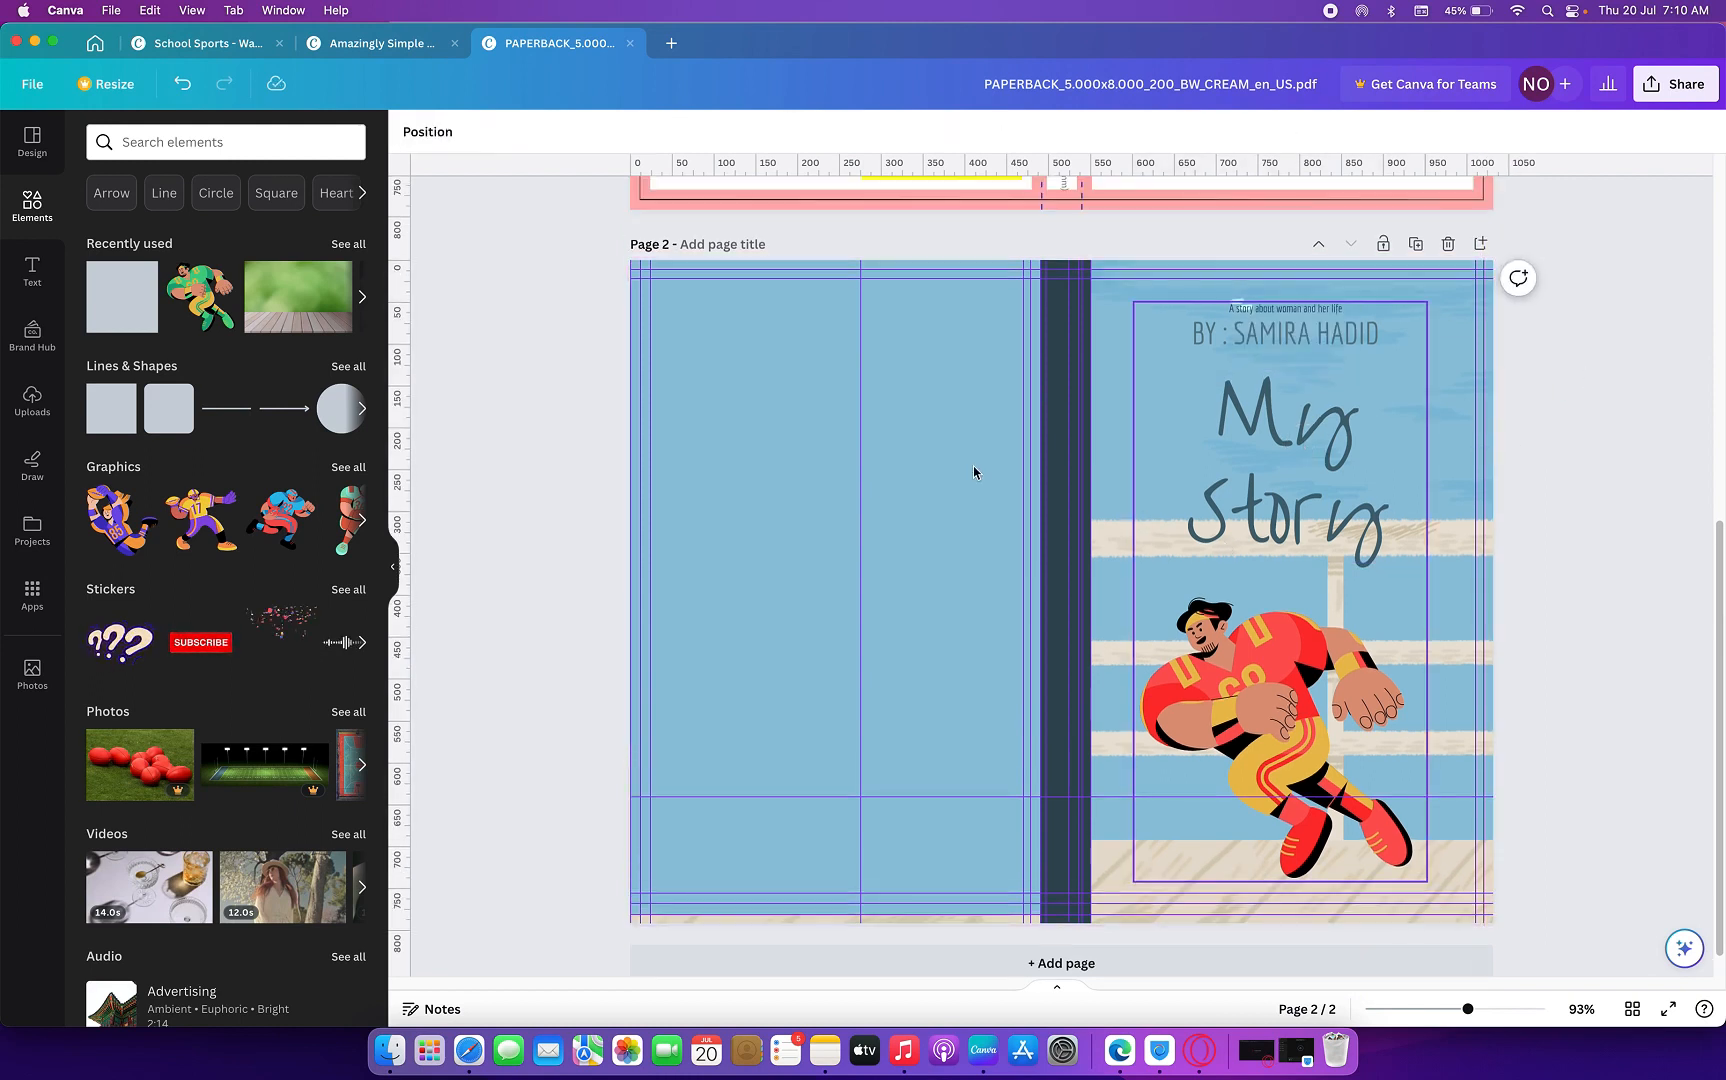
{"action": "scroll", "coordinate": [953, 452], "scroll_direction": "down", "scroll_amount": 1}
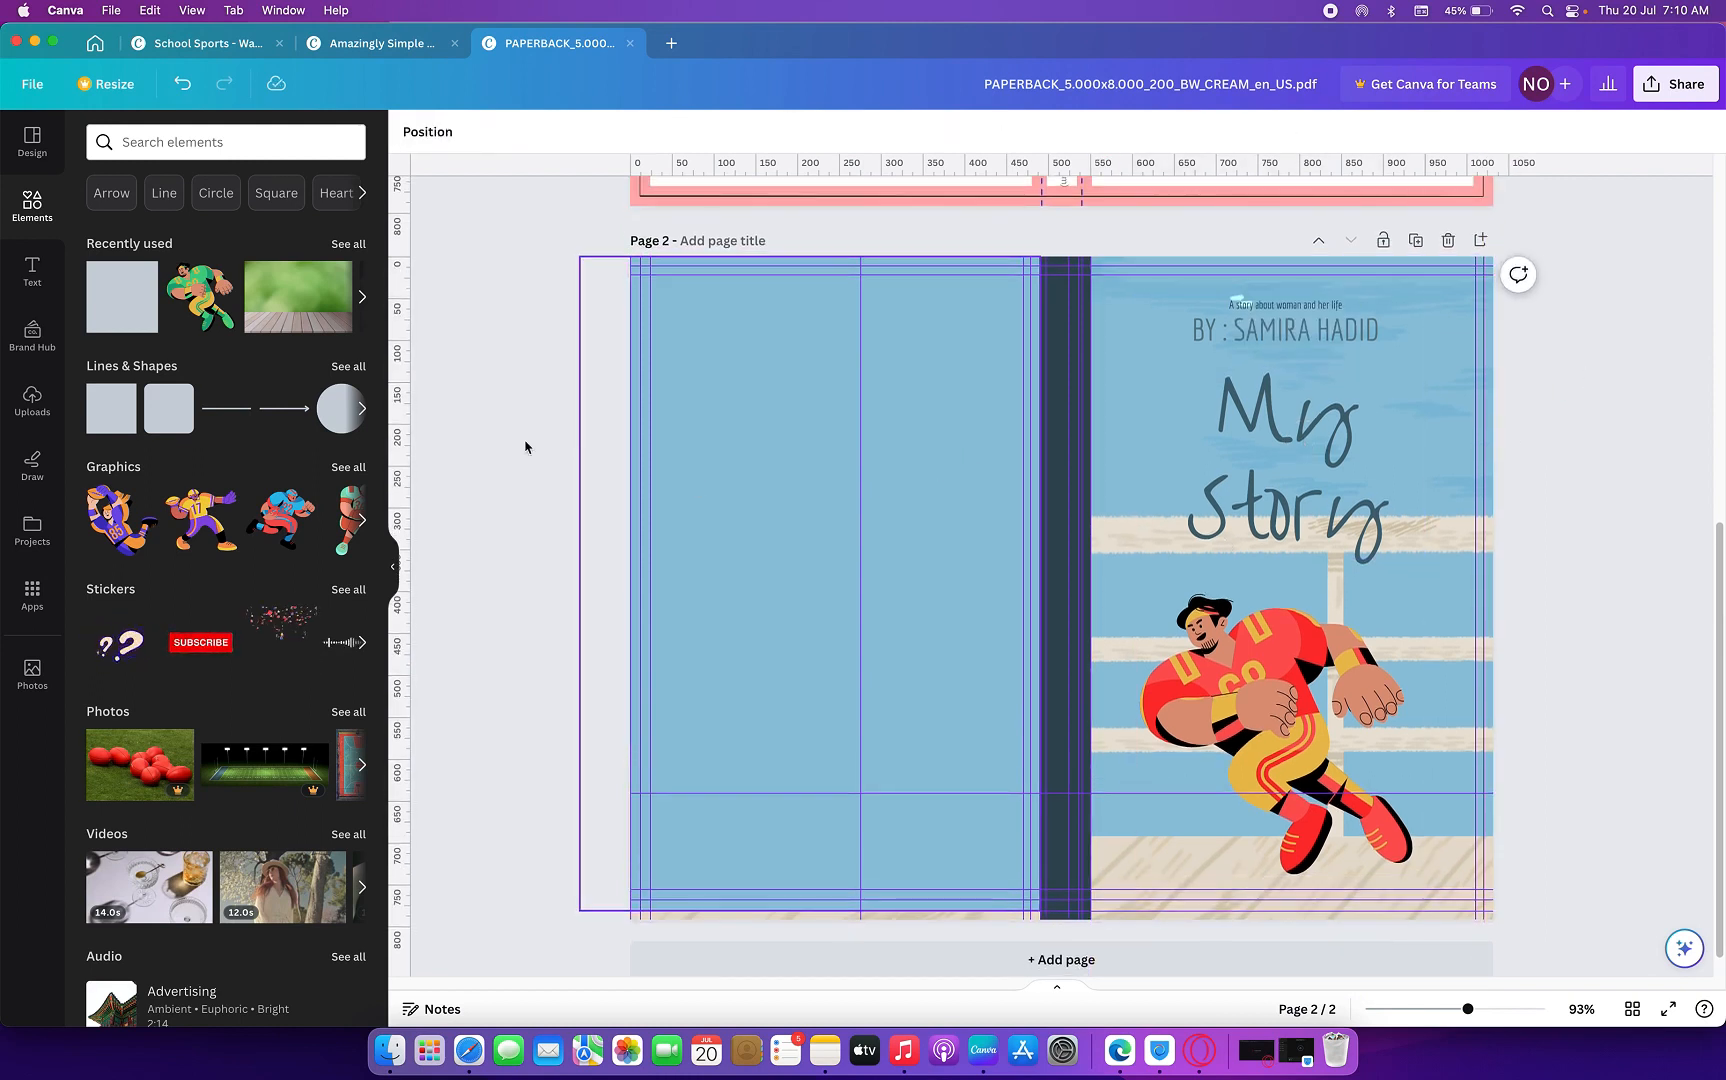
- Add a body text box, widen it, place it on the upper back cover, and select its placeholder text
{"action": "left_click", "coordinate": [29, 285]}
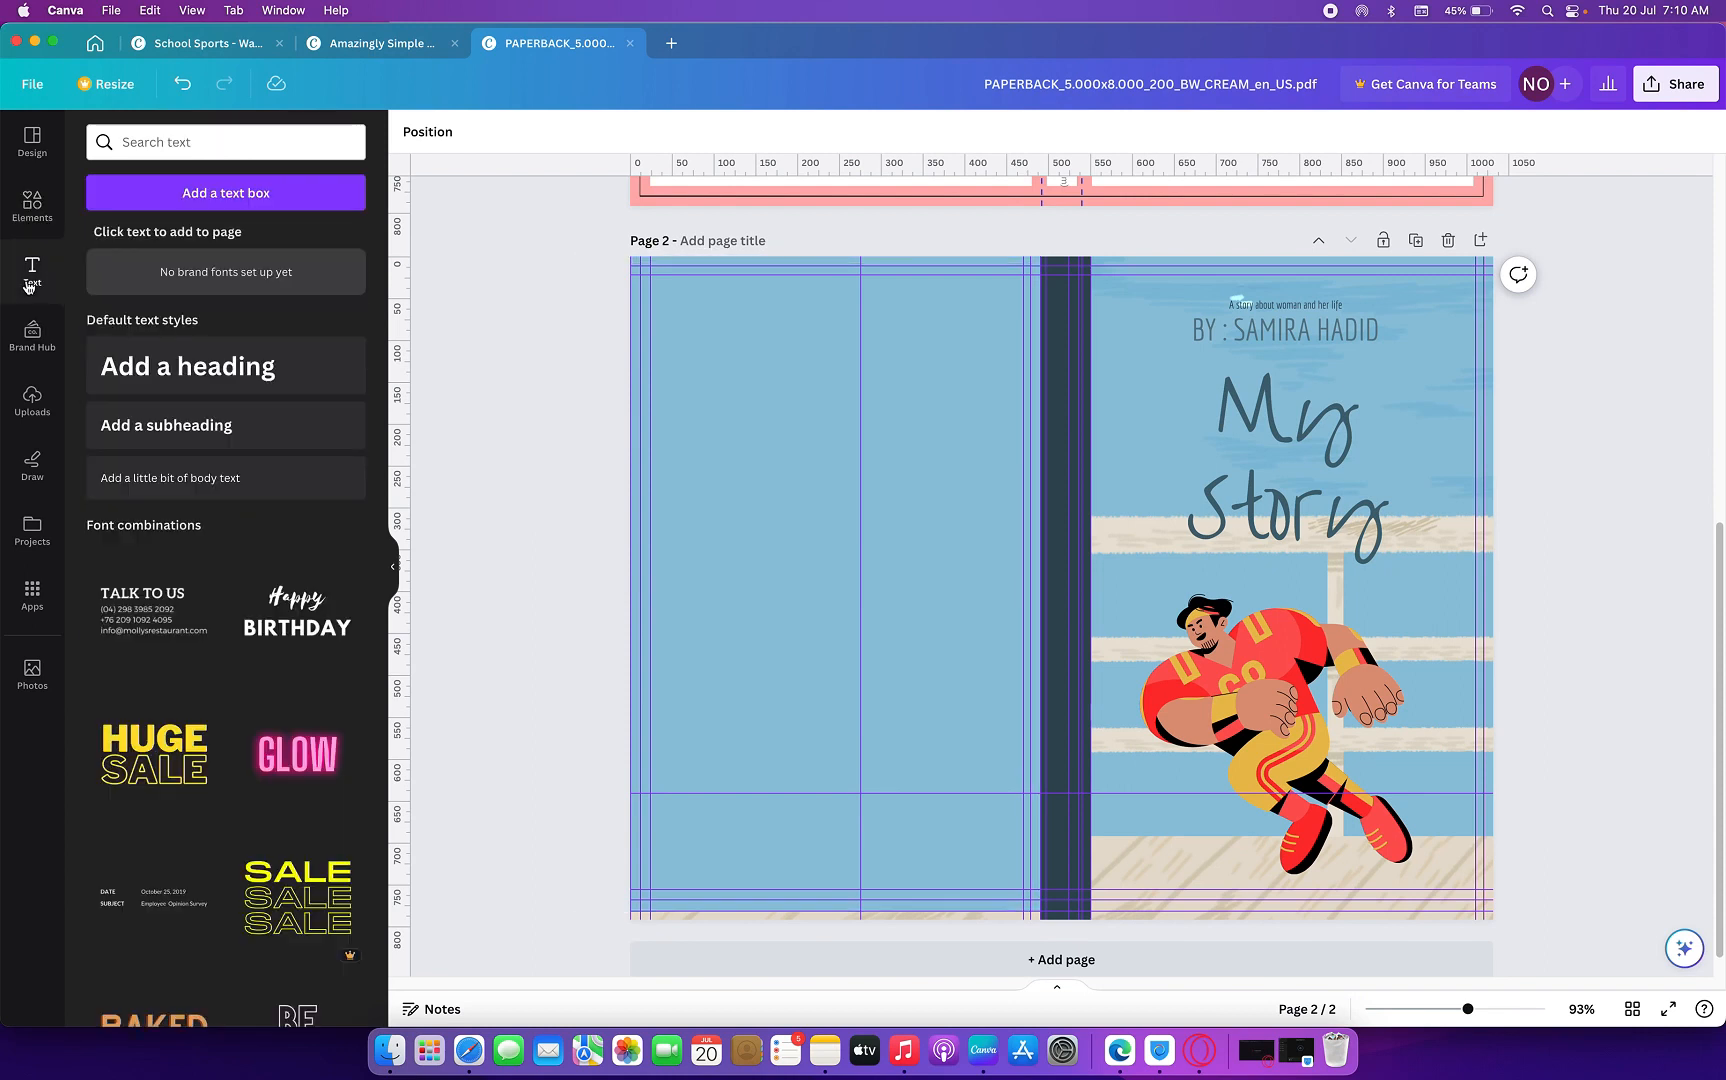
{"action": "left_click", "coordinate": [214, 192]}
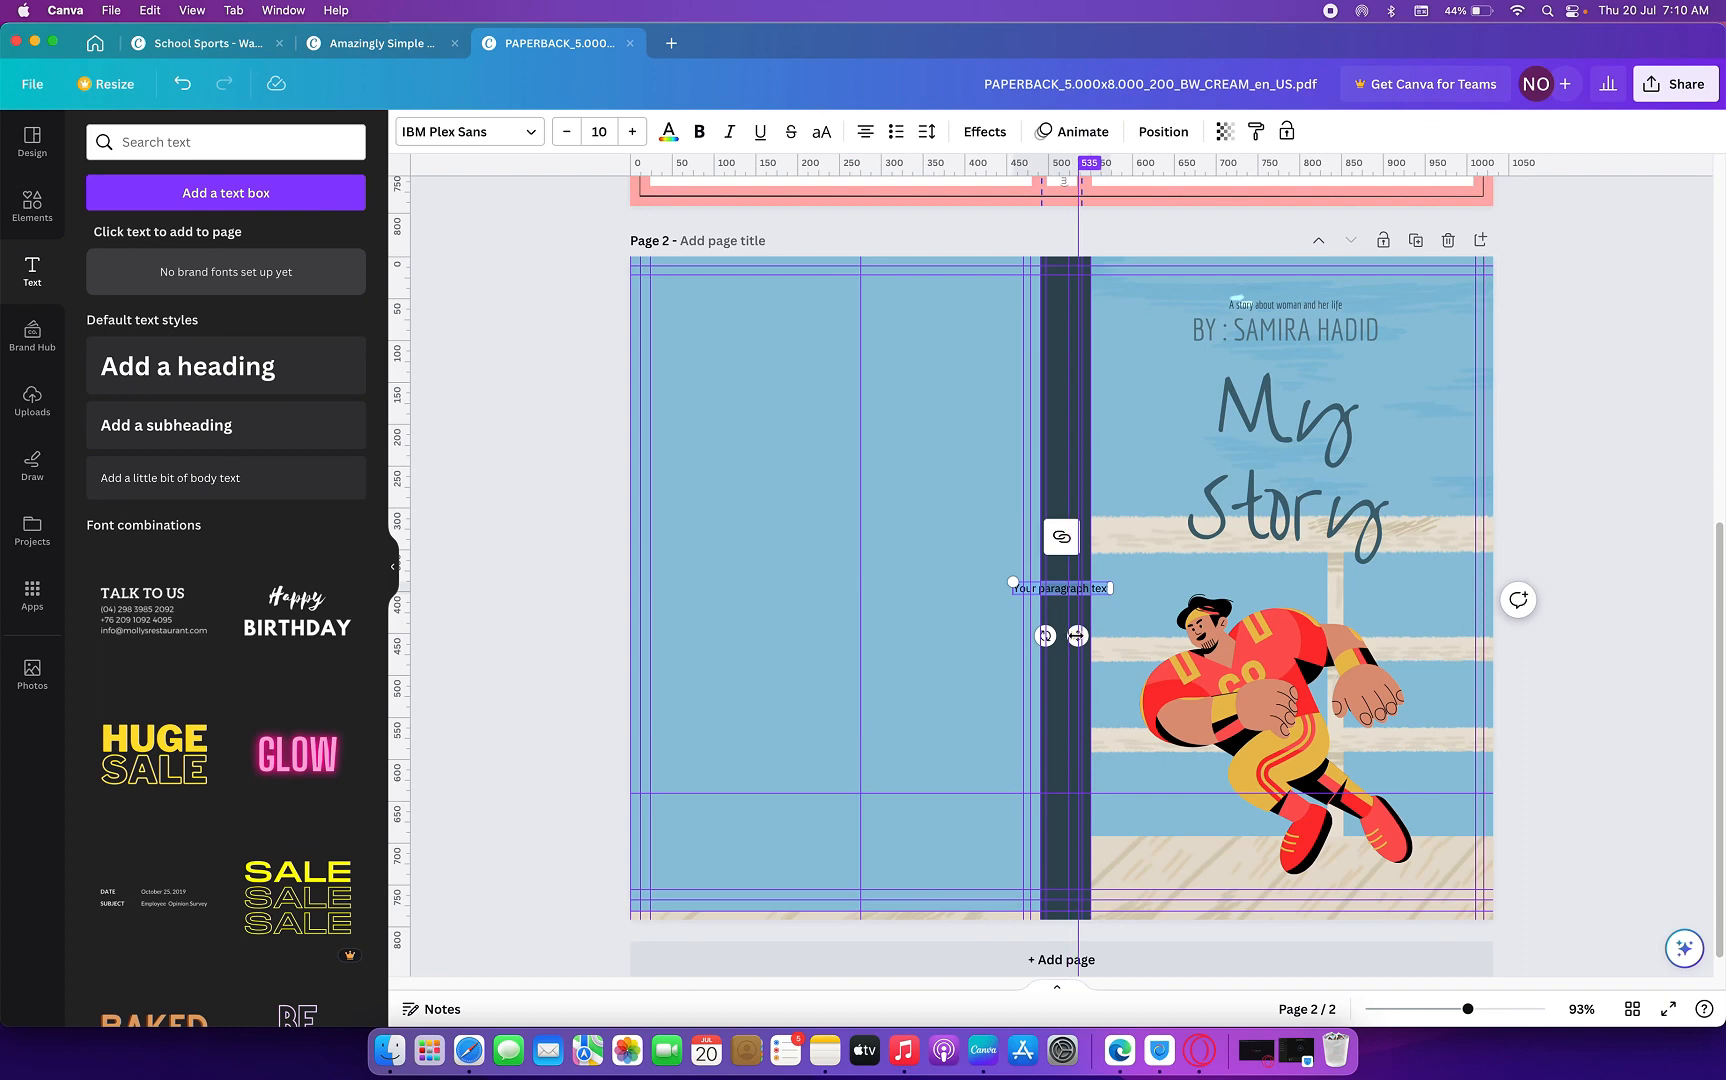
{"action": "left_click", "coordinate": [1062, 636]}
{"action": "left_click_drag", "start_coordinate": [1062, 636], "coordinate": [1013, 413]}
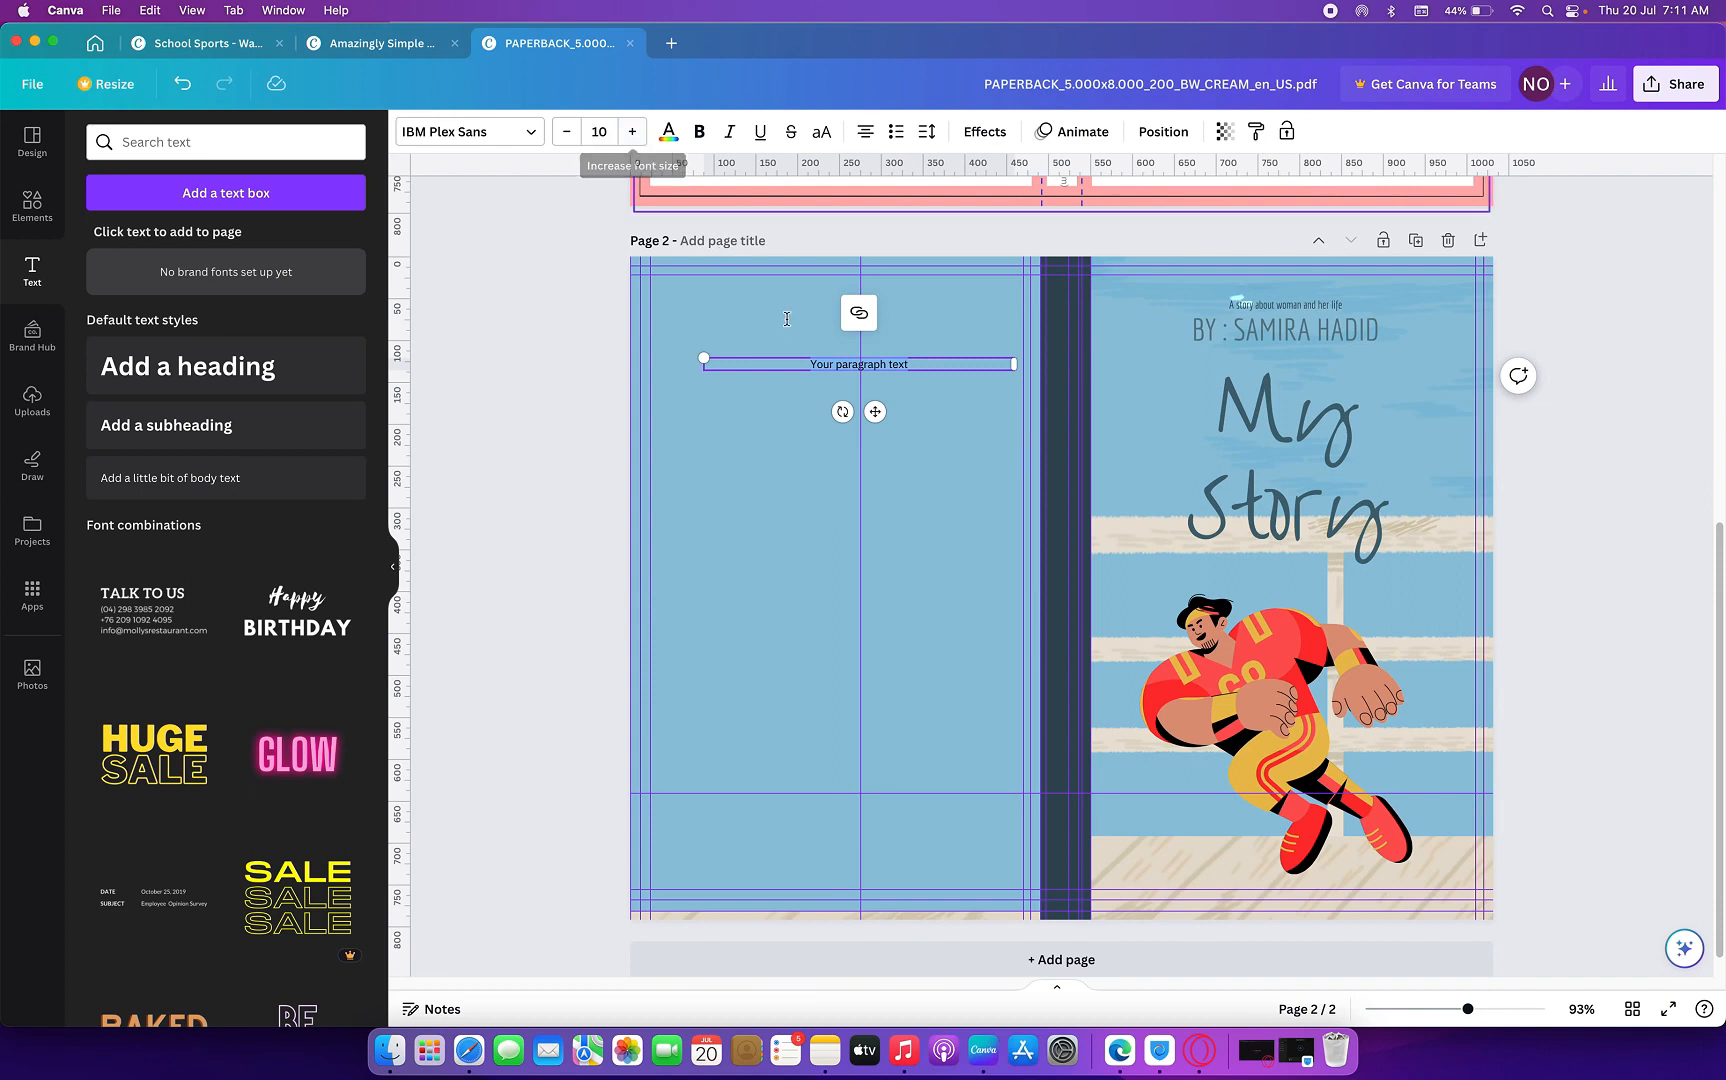
{"action": "double_click", "coordinate": [904, 365]}
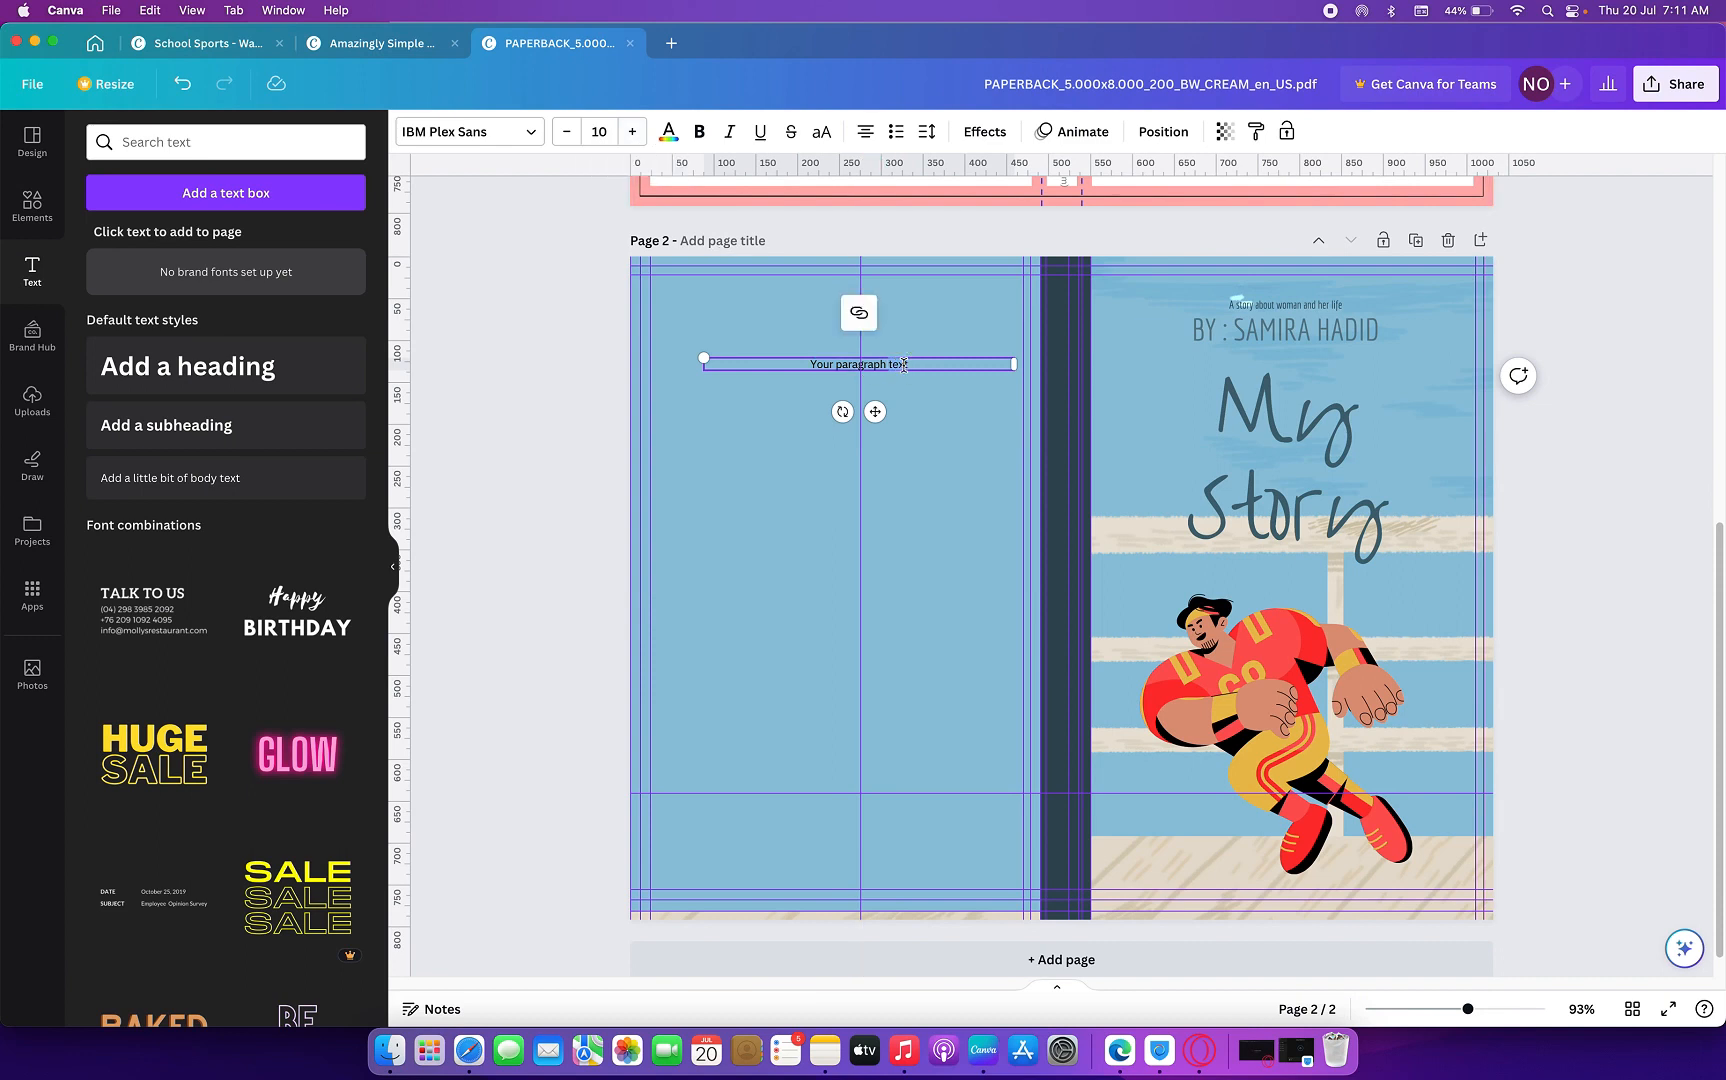
{"action": "left_click_drag", "start_coordinate": [911, 365], "coordinate": [797, 366]}
- Switch to Safari, search the web for "text generator lopsem", and open the lipsum.com Lorem Ipsum site
{"action": "left_click", "coordinate": [469, 1045]}
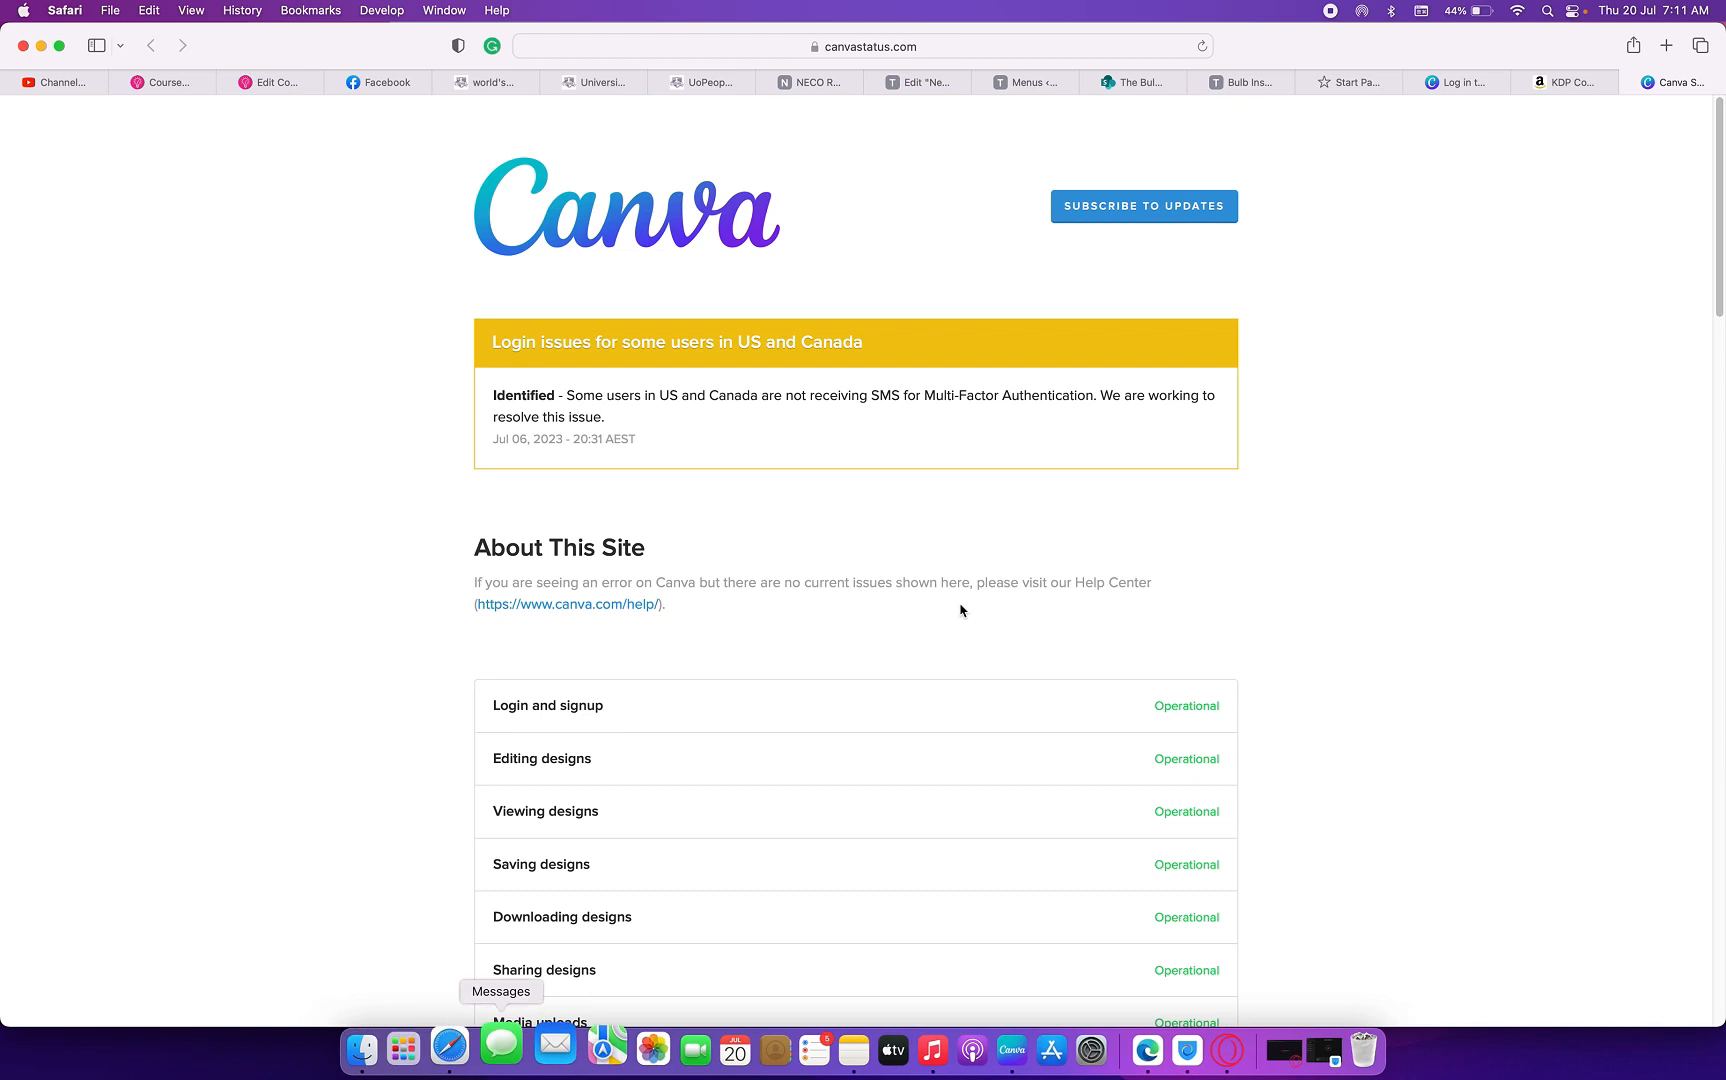
{"action": "left_click", "coordinate": [900, 46]}
{"action": "type", "text": "ext"}
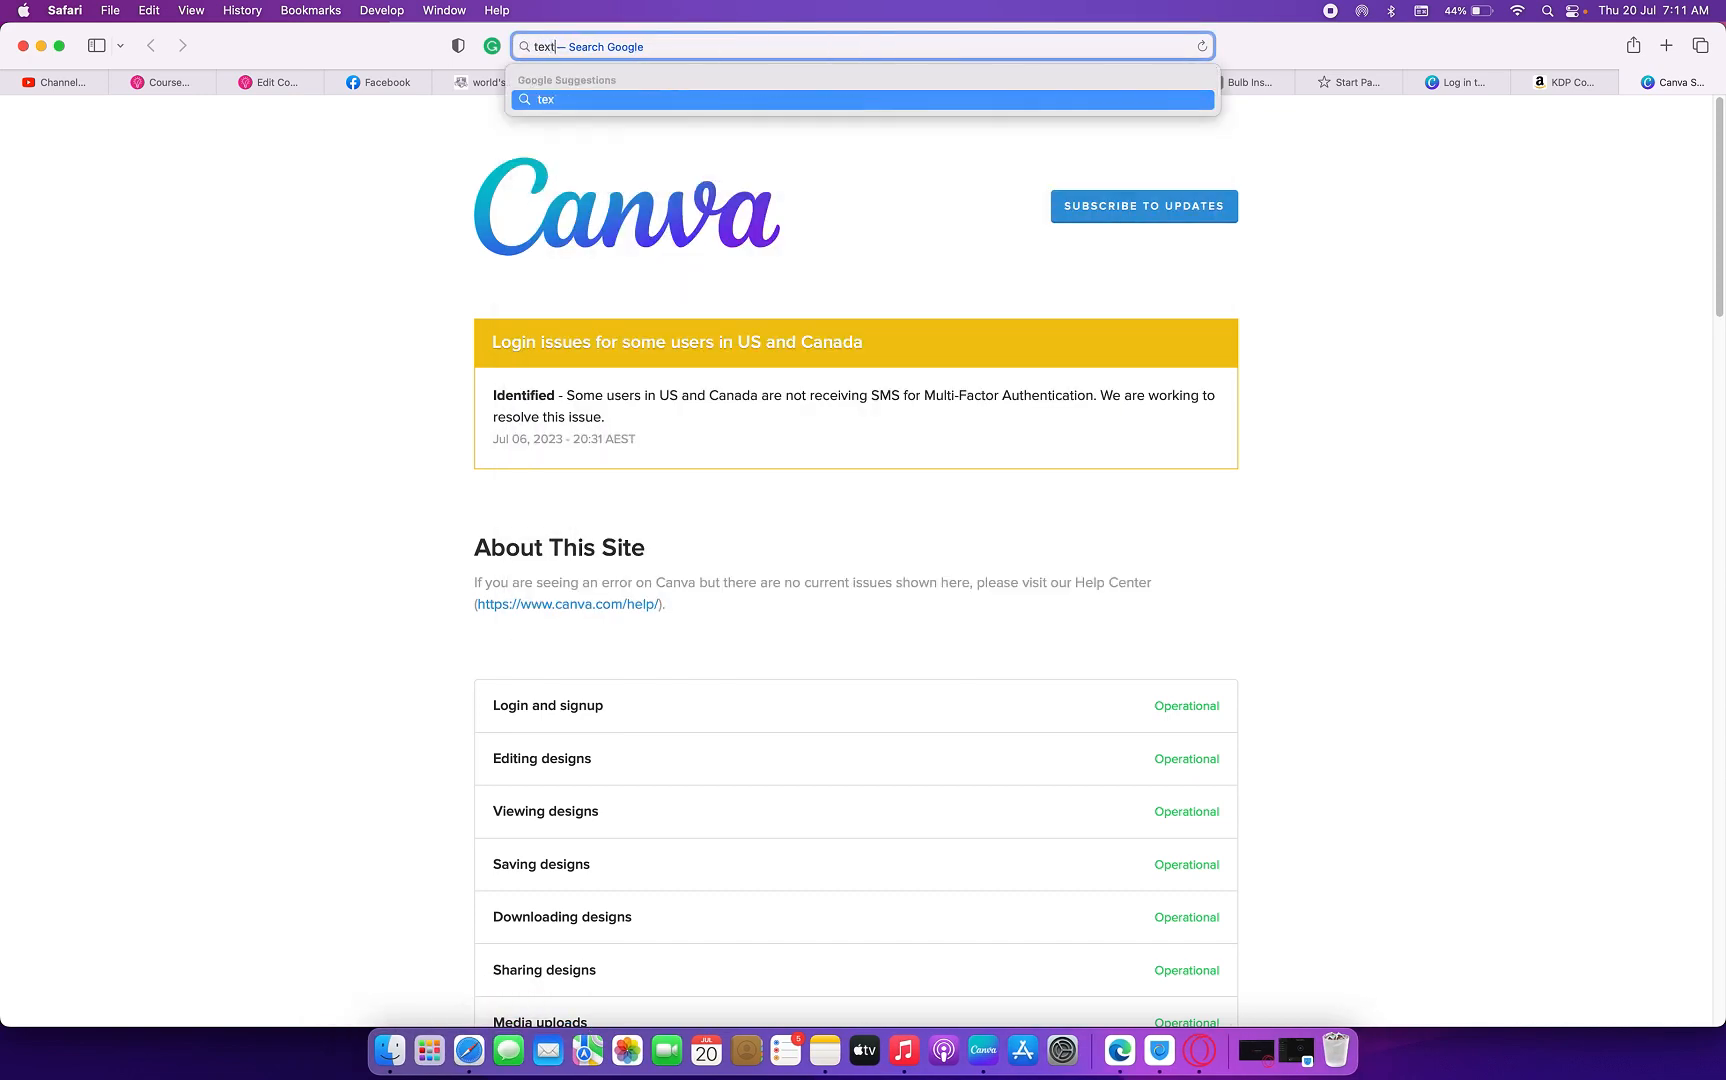
{"action": "type", "text": " generat"}
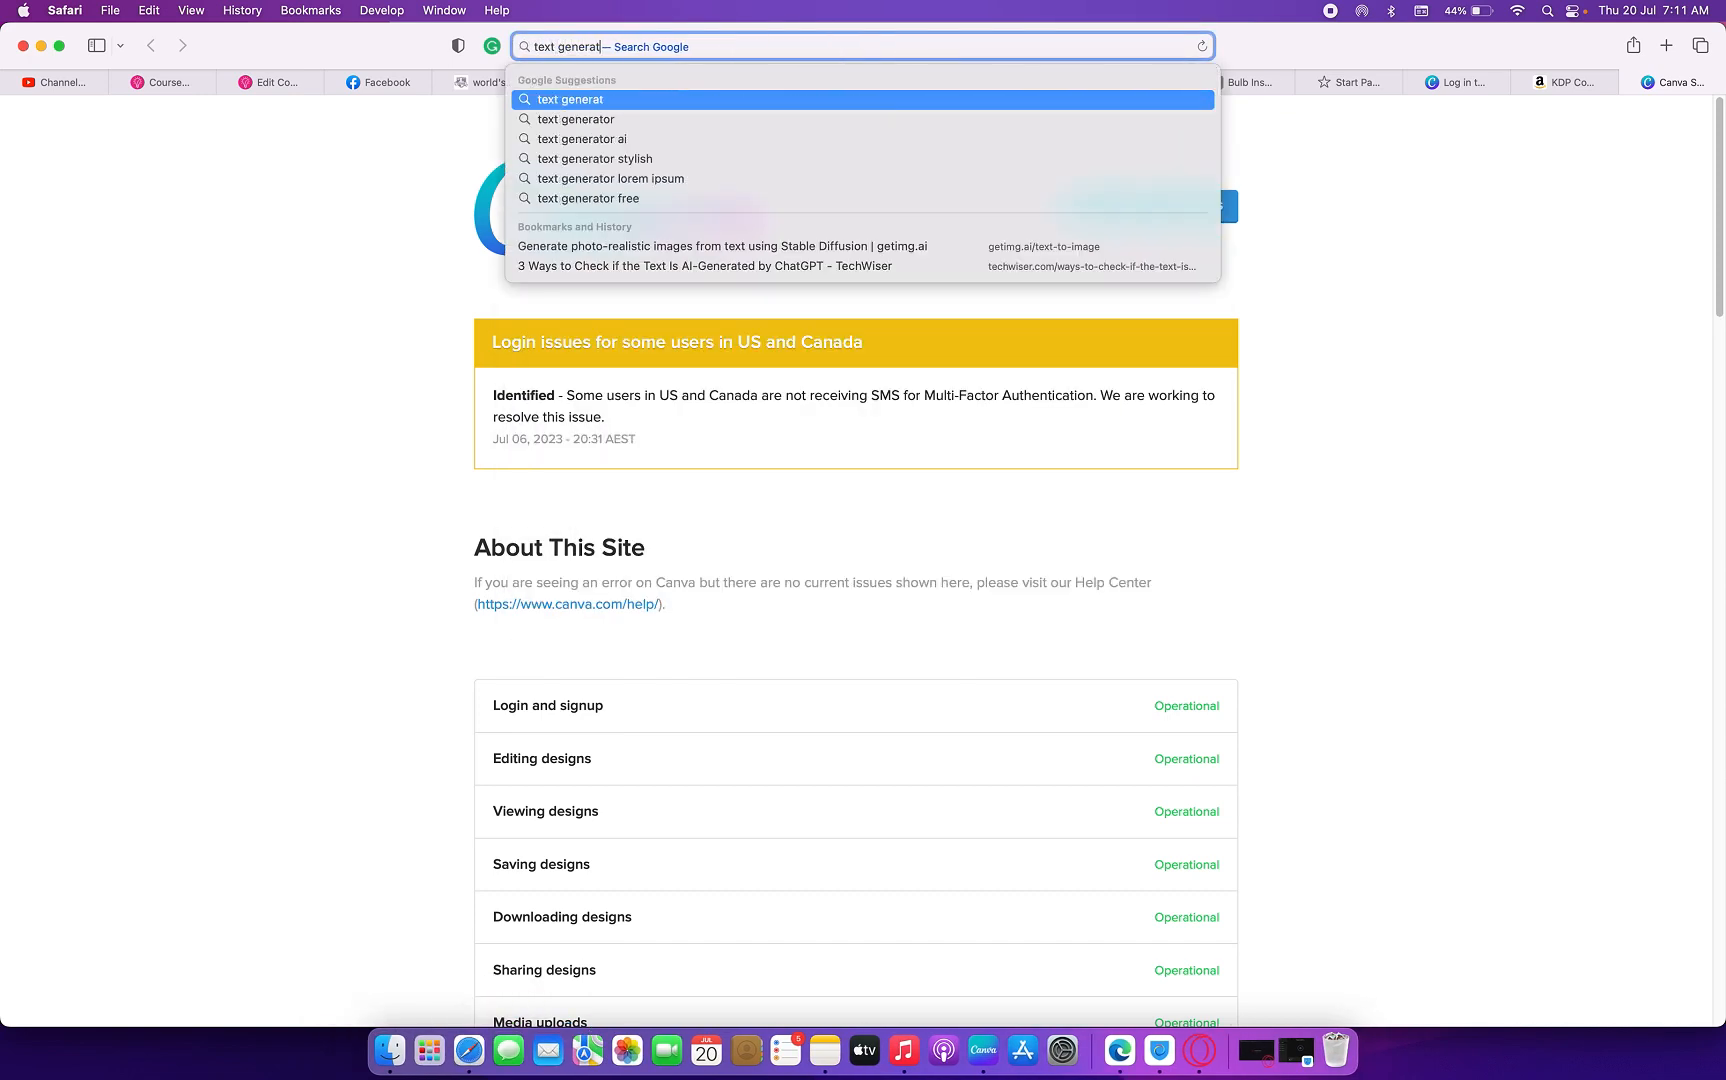
{"action": "type", "text": "or "}
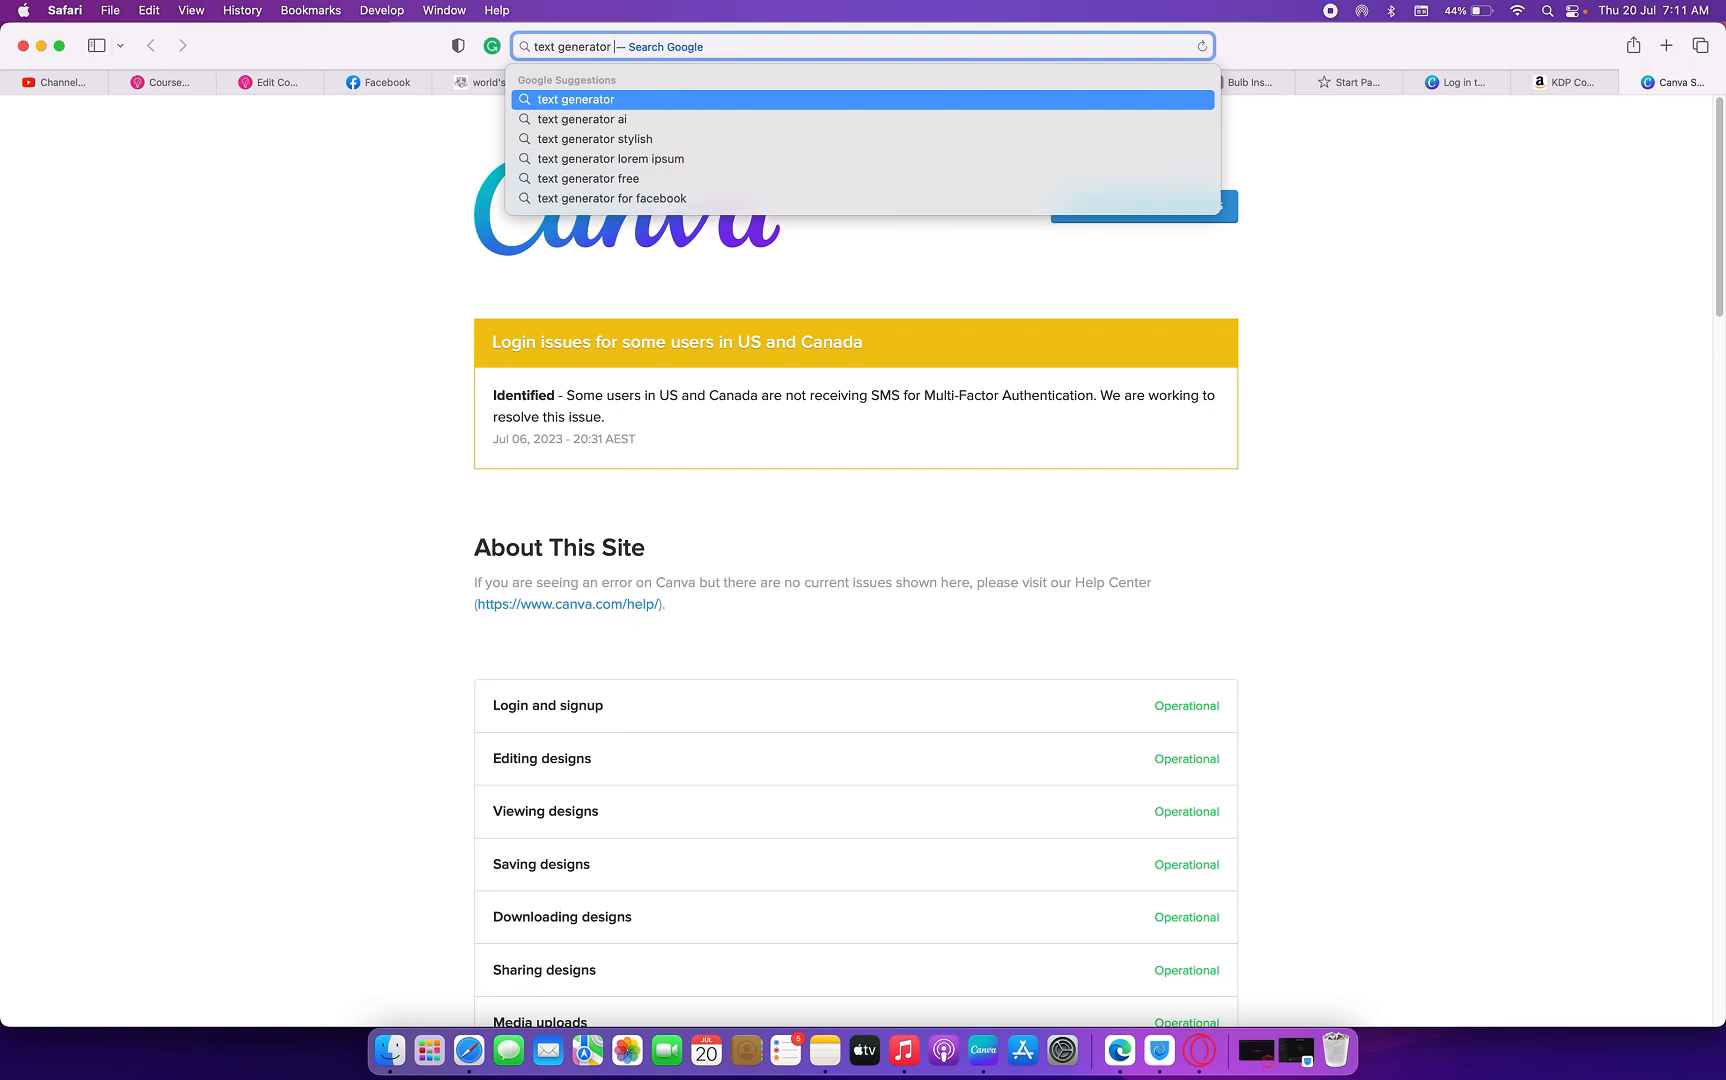
{"action": "type", "text": "lopsem"}
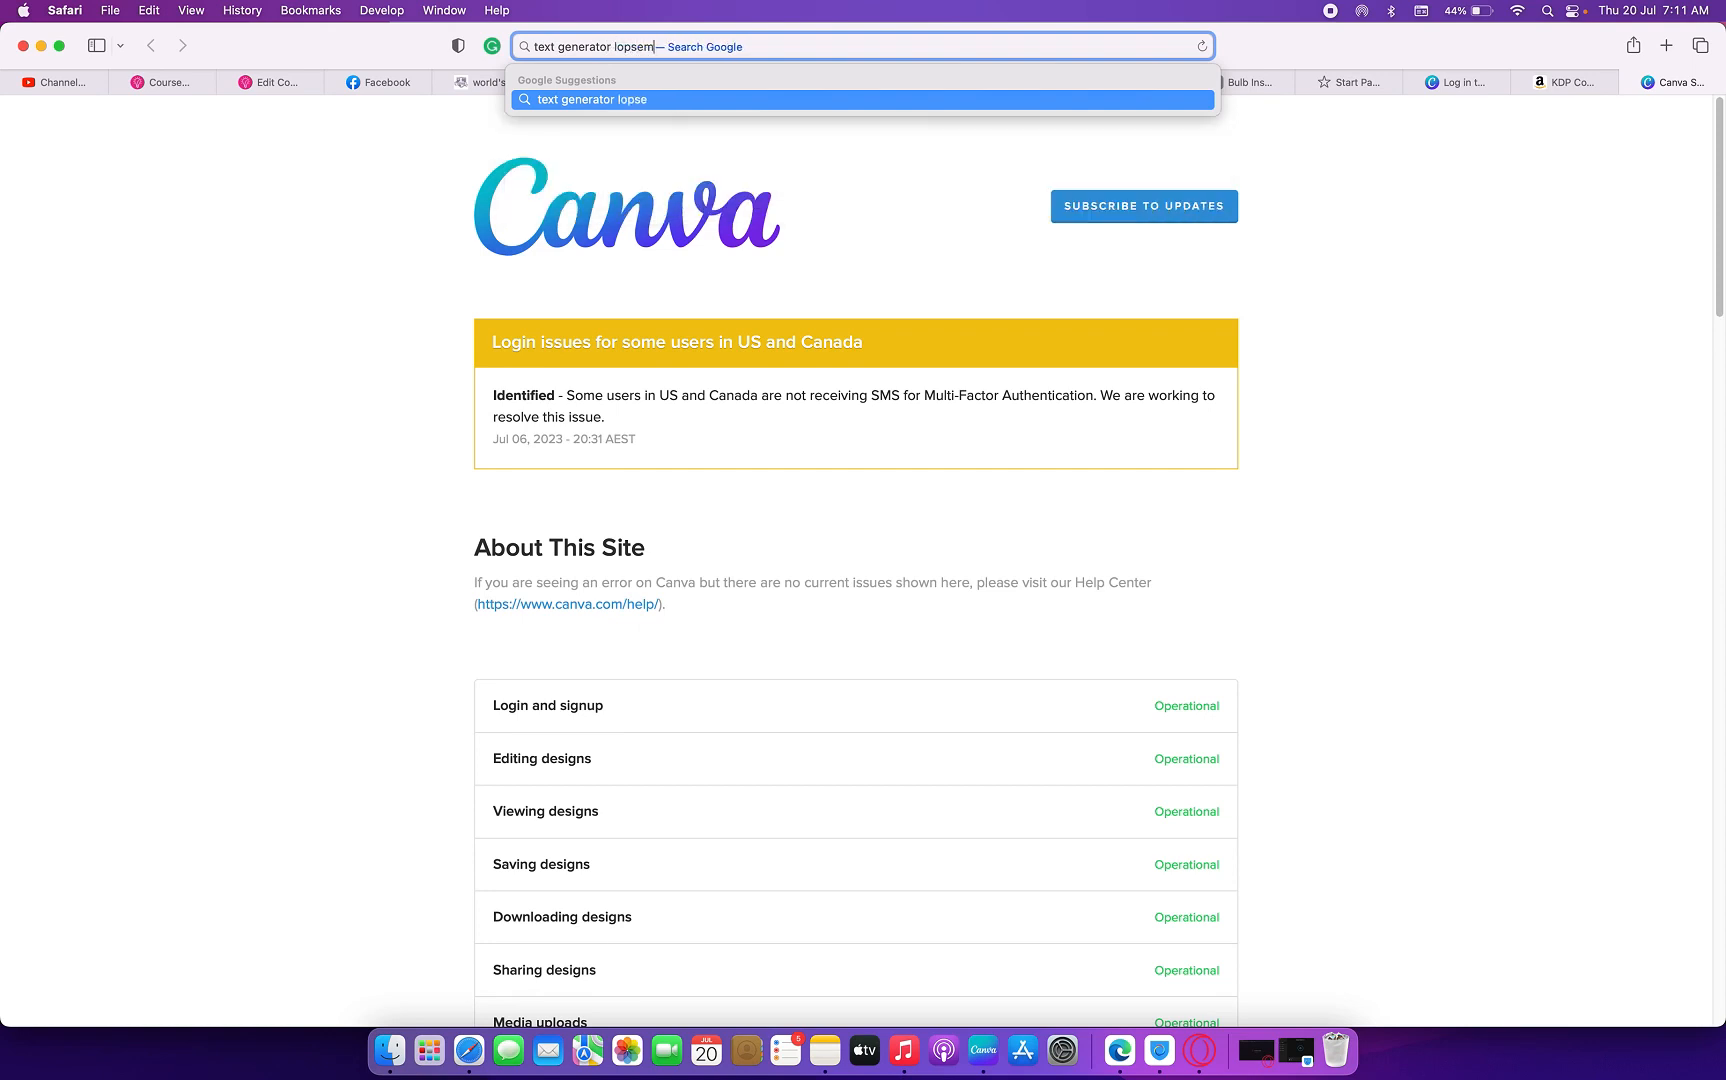
{"action": "key", "text": "super+a"}
{"action": "key", "text": "Return"}
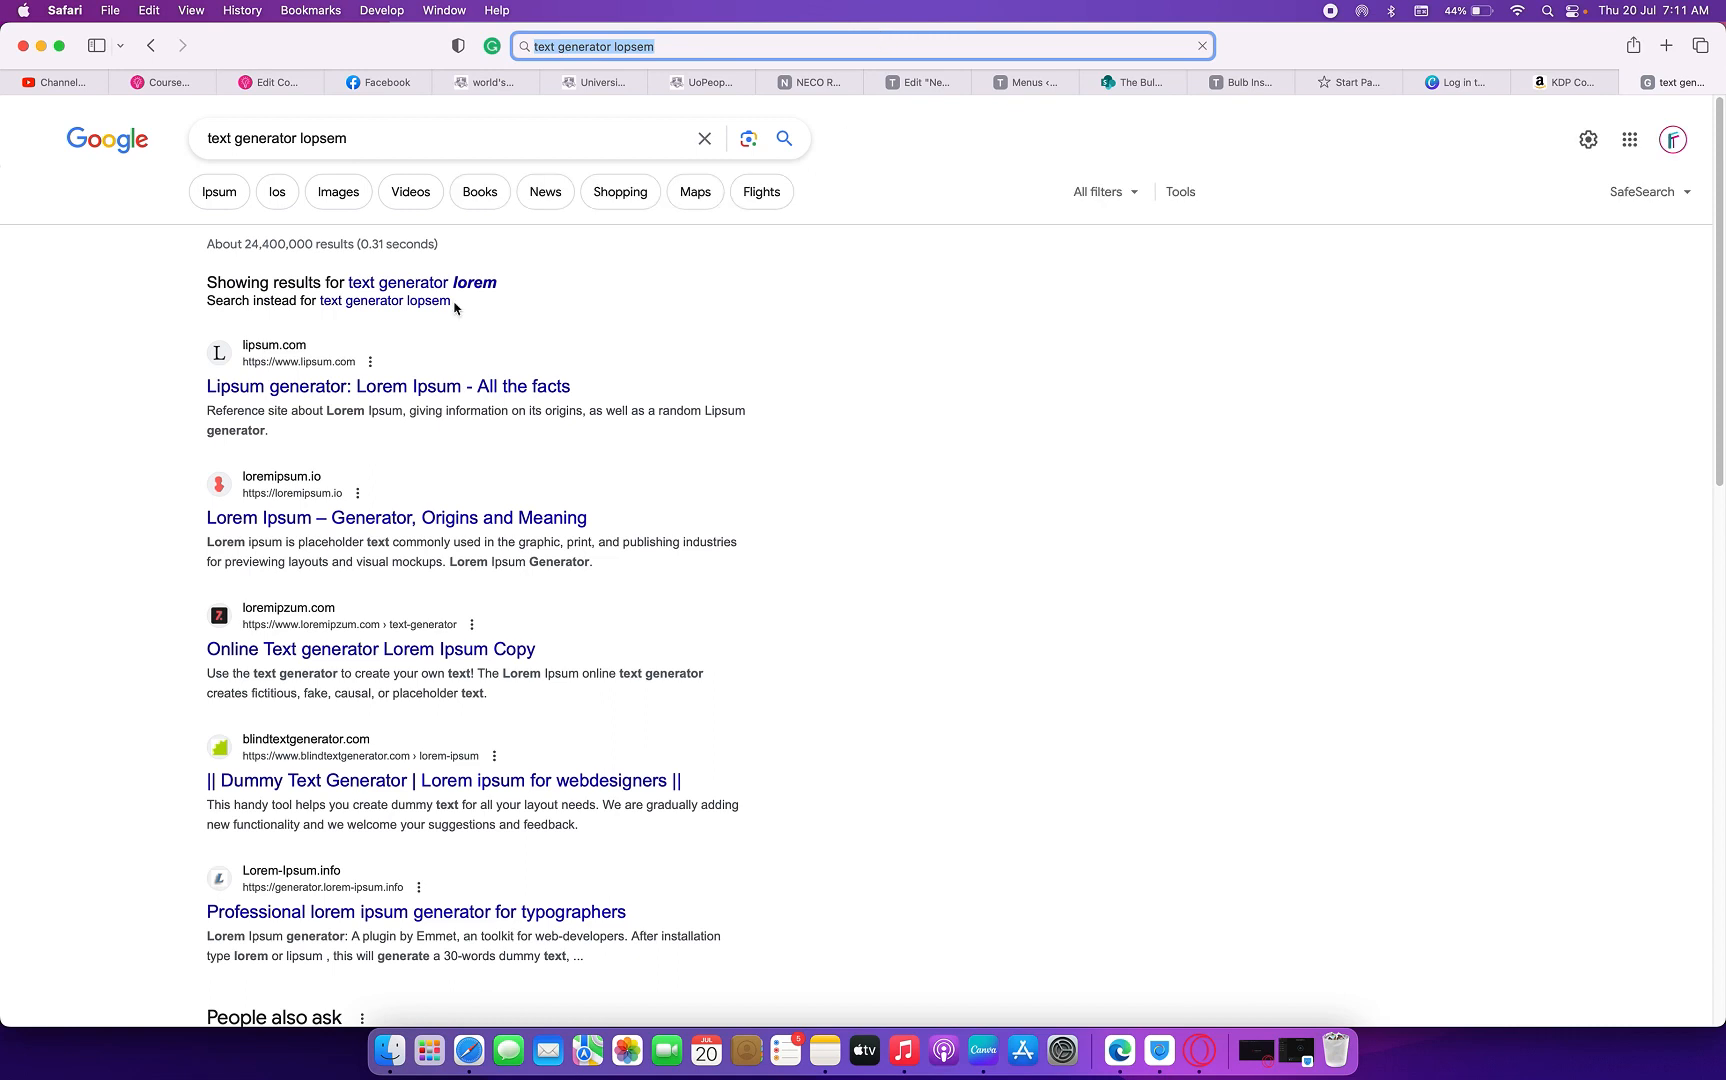
{"action": "left_click", "coordinate": [304, 388]}
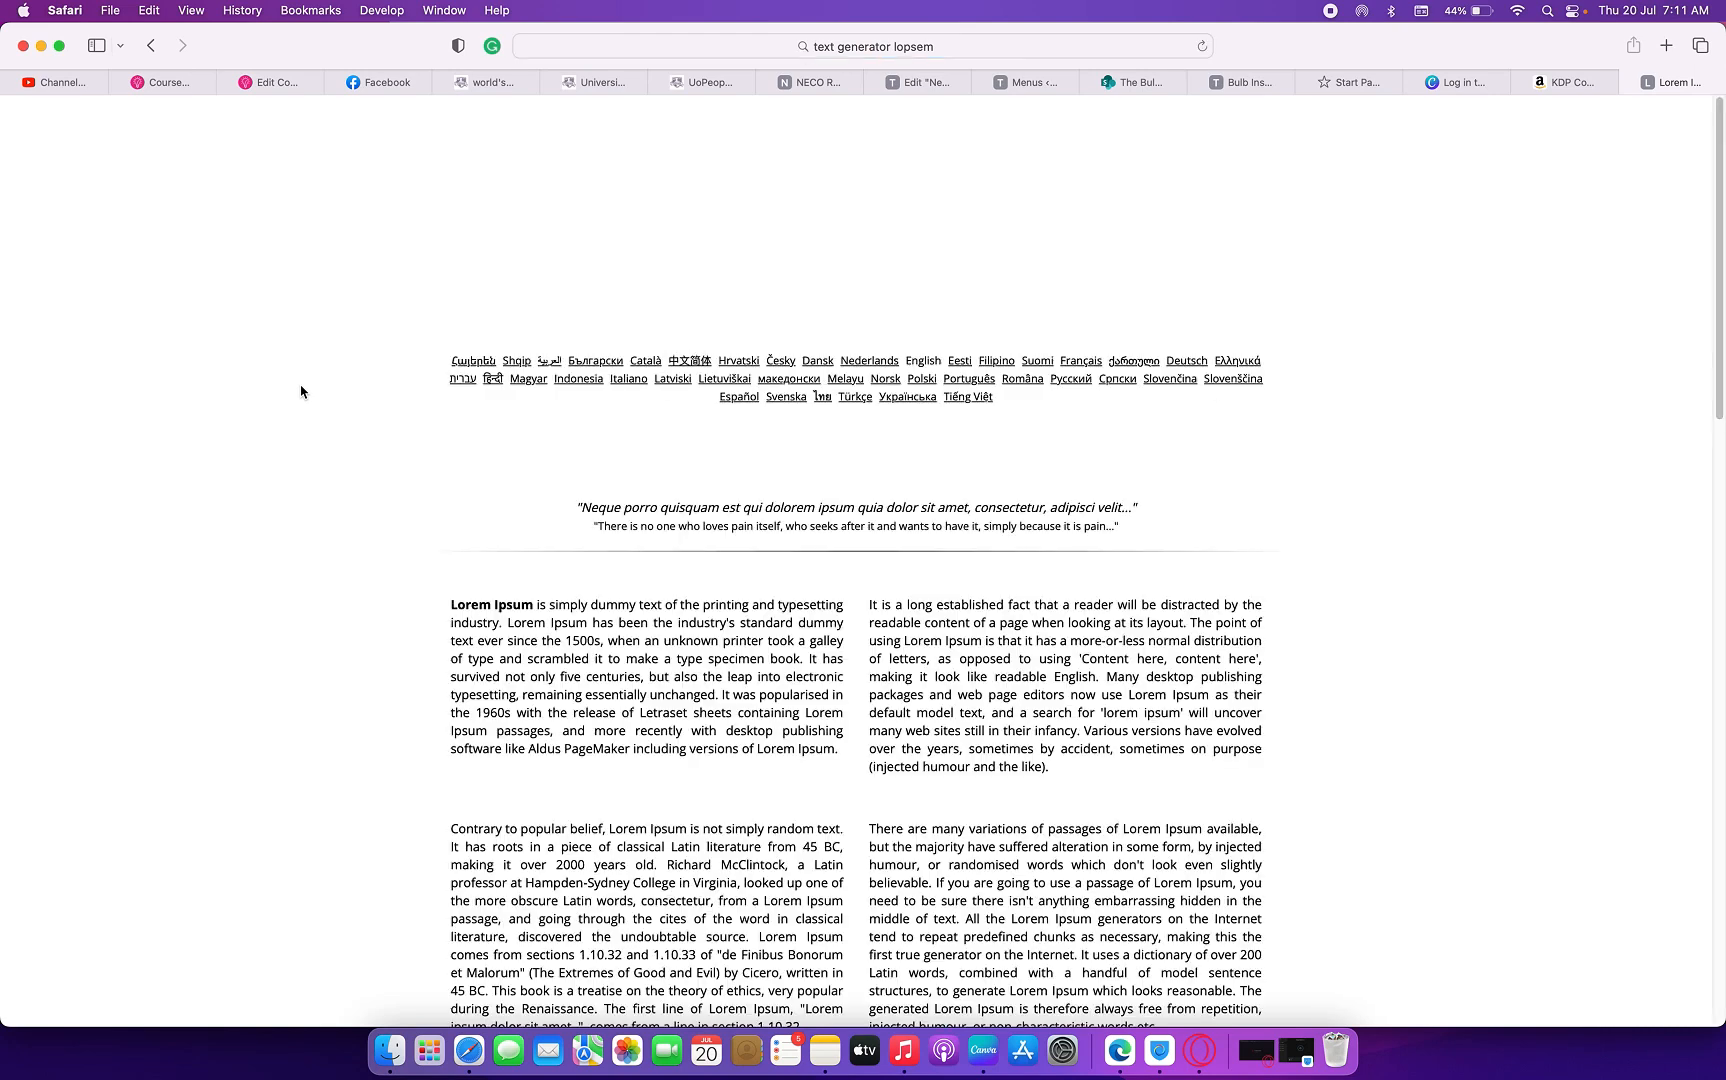
- Copy the "What is Lorem Ipsum?" paragraph, switch back to Canva, and paste it over the placeholder in the back cover's text box
{"action": "scroll", "coordinate": [546, 653], "scroll_direction": "down", "scroll_amount": 1}
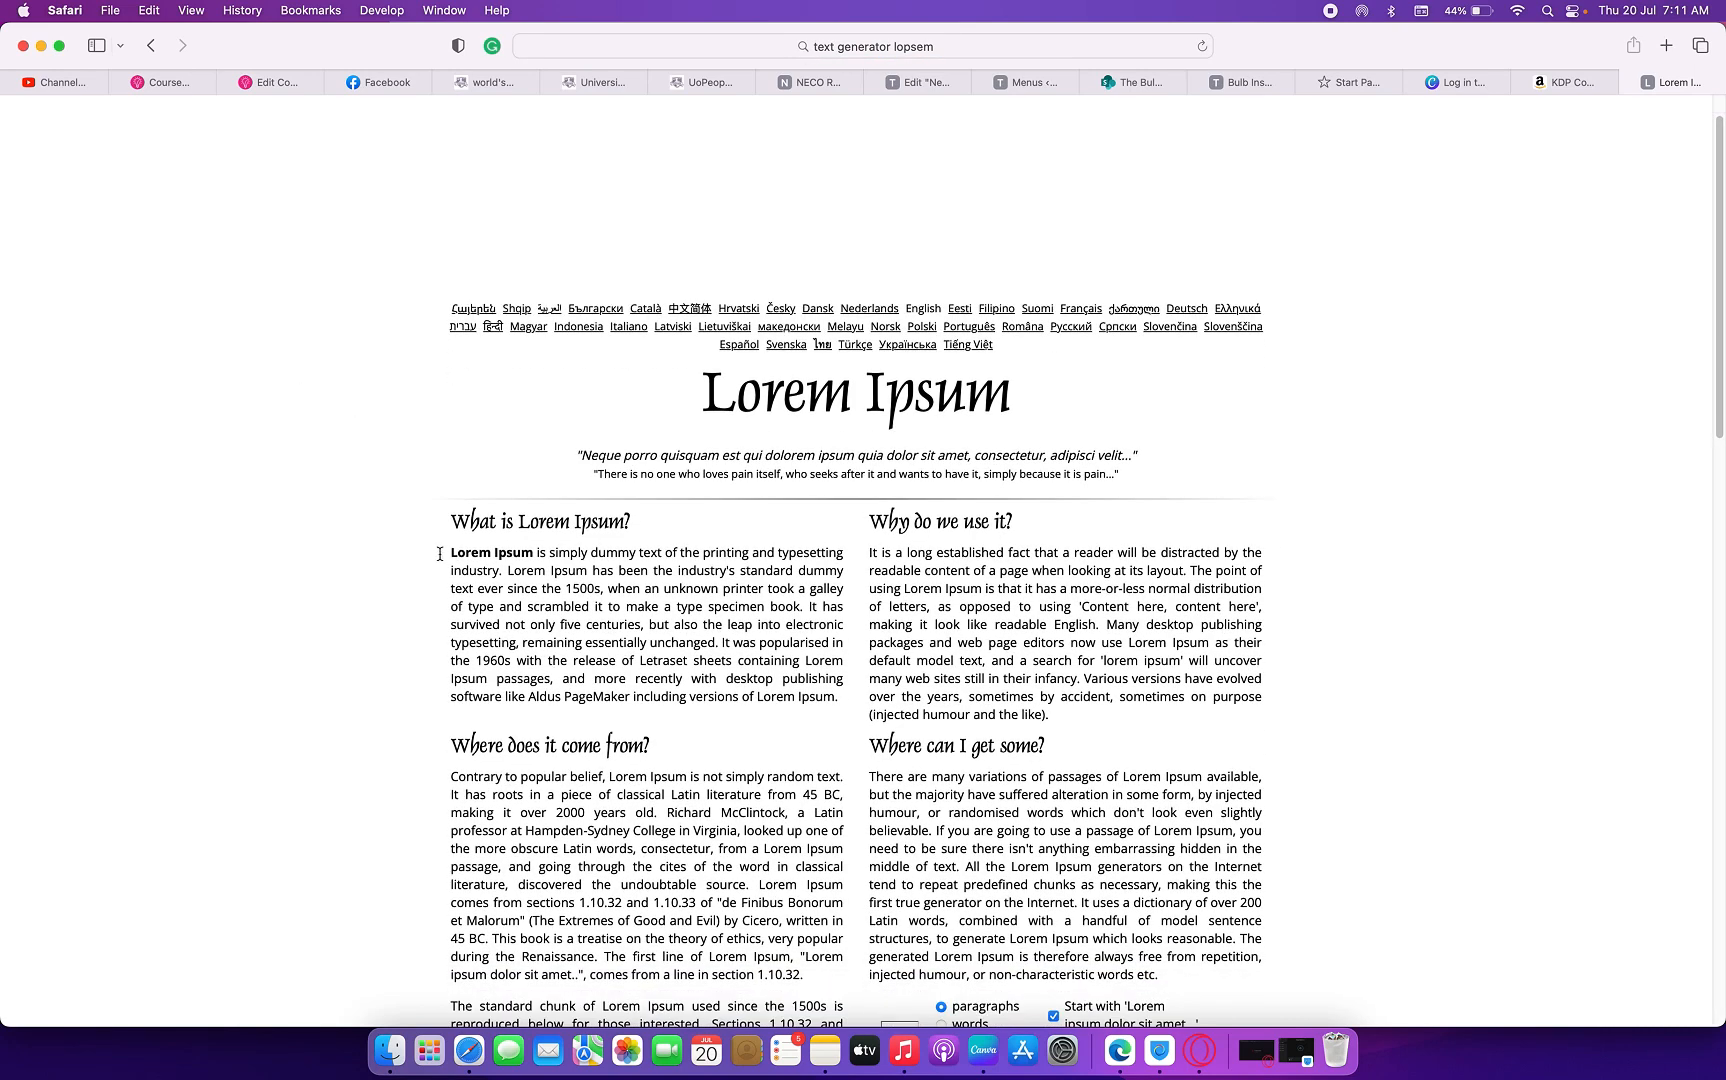
{"action": "left_click_drag", "start_coordinate": [452, 555], "coordinate": [843, 698]}
{"action": "key", "text": "super+c"}
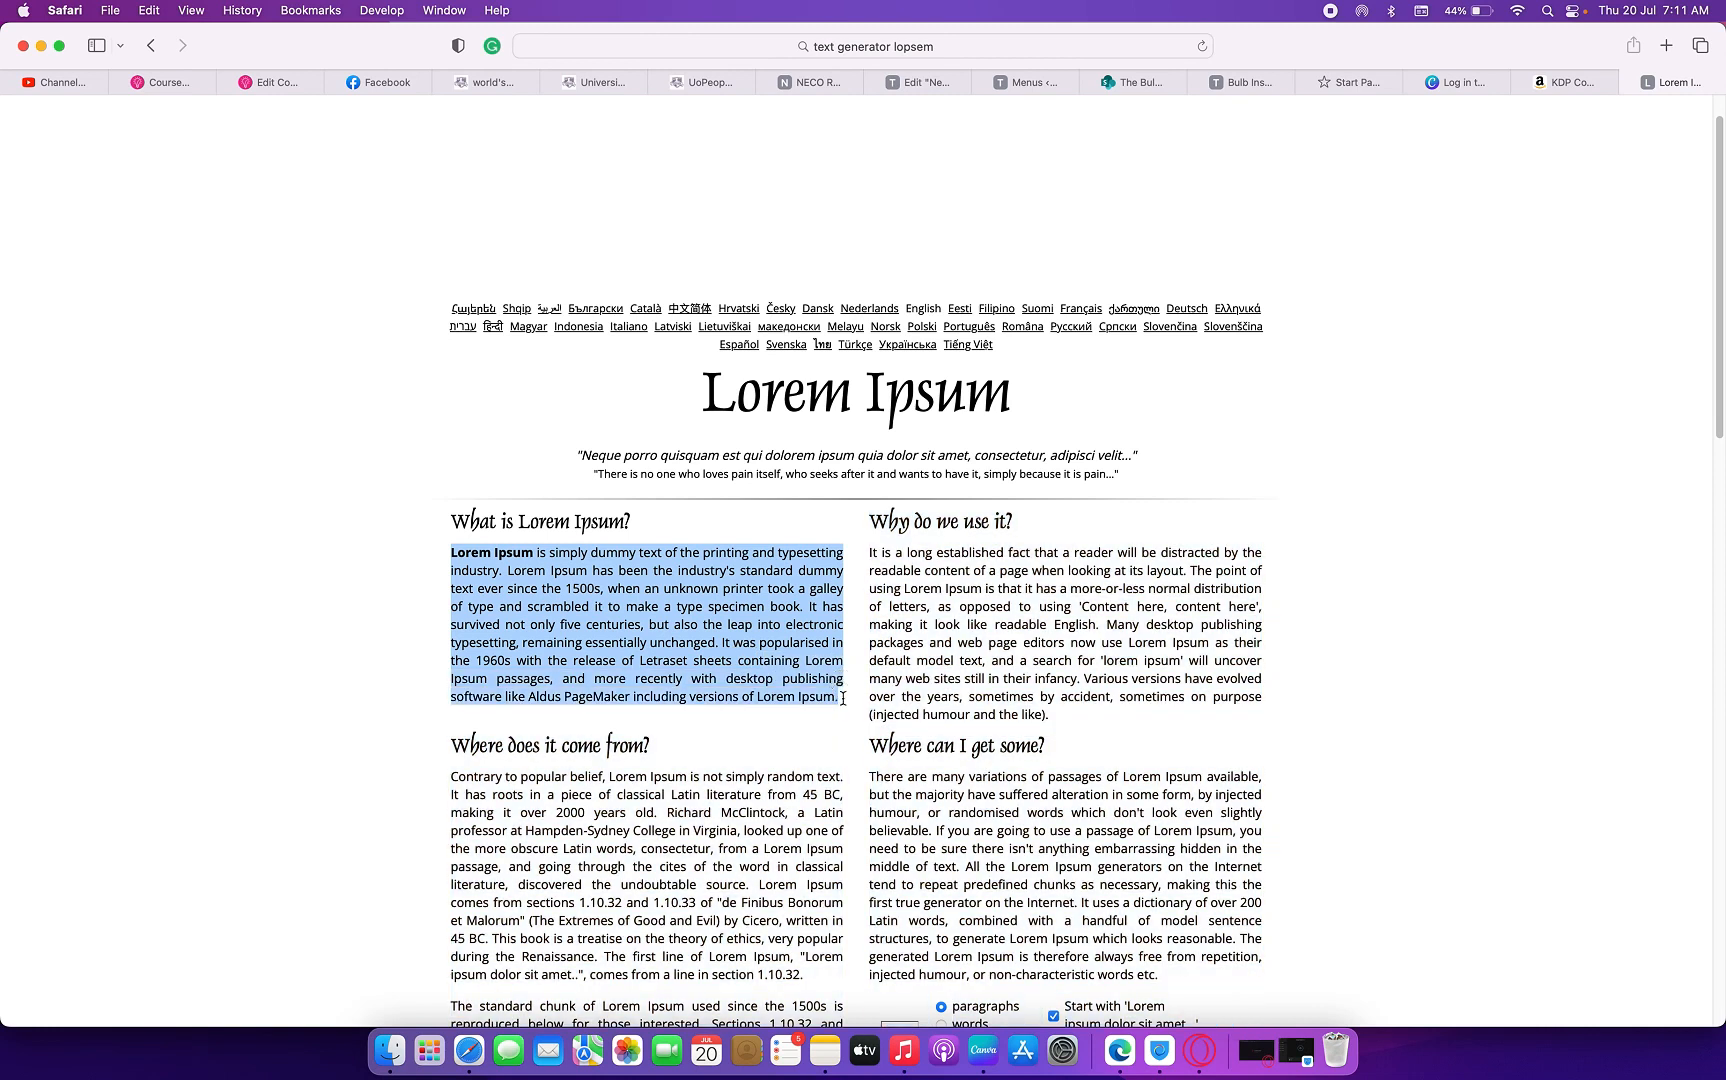
{"action": "left_click", "coordinate": [984, 1049]}
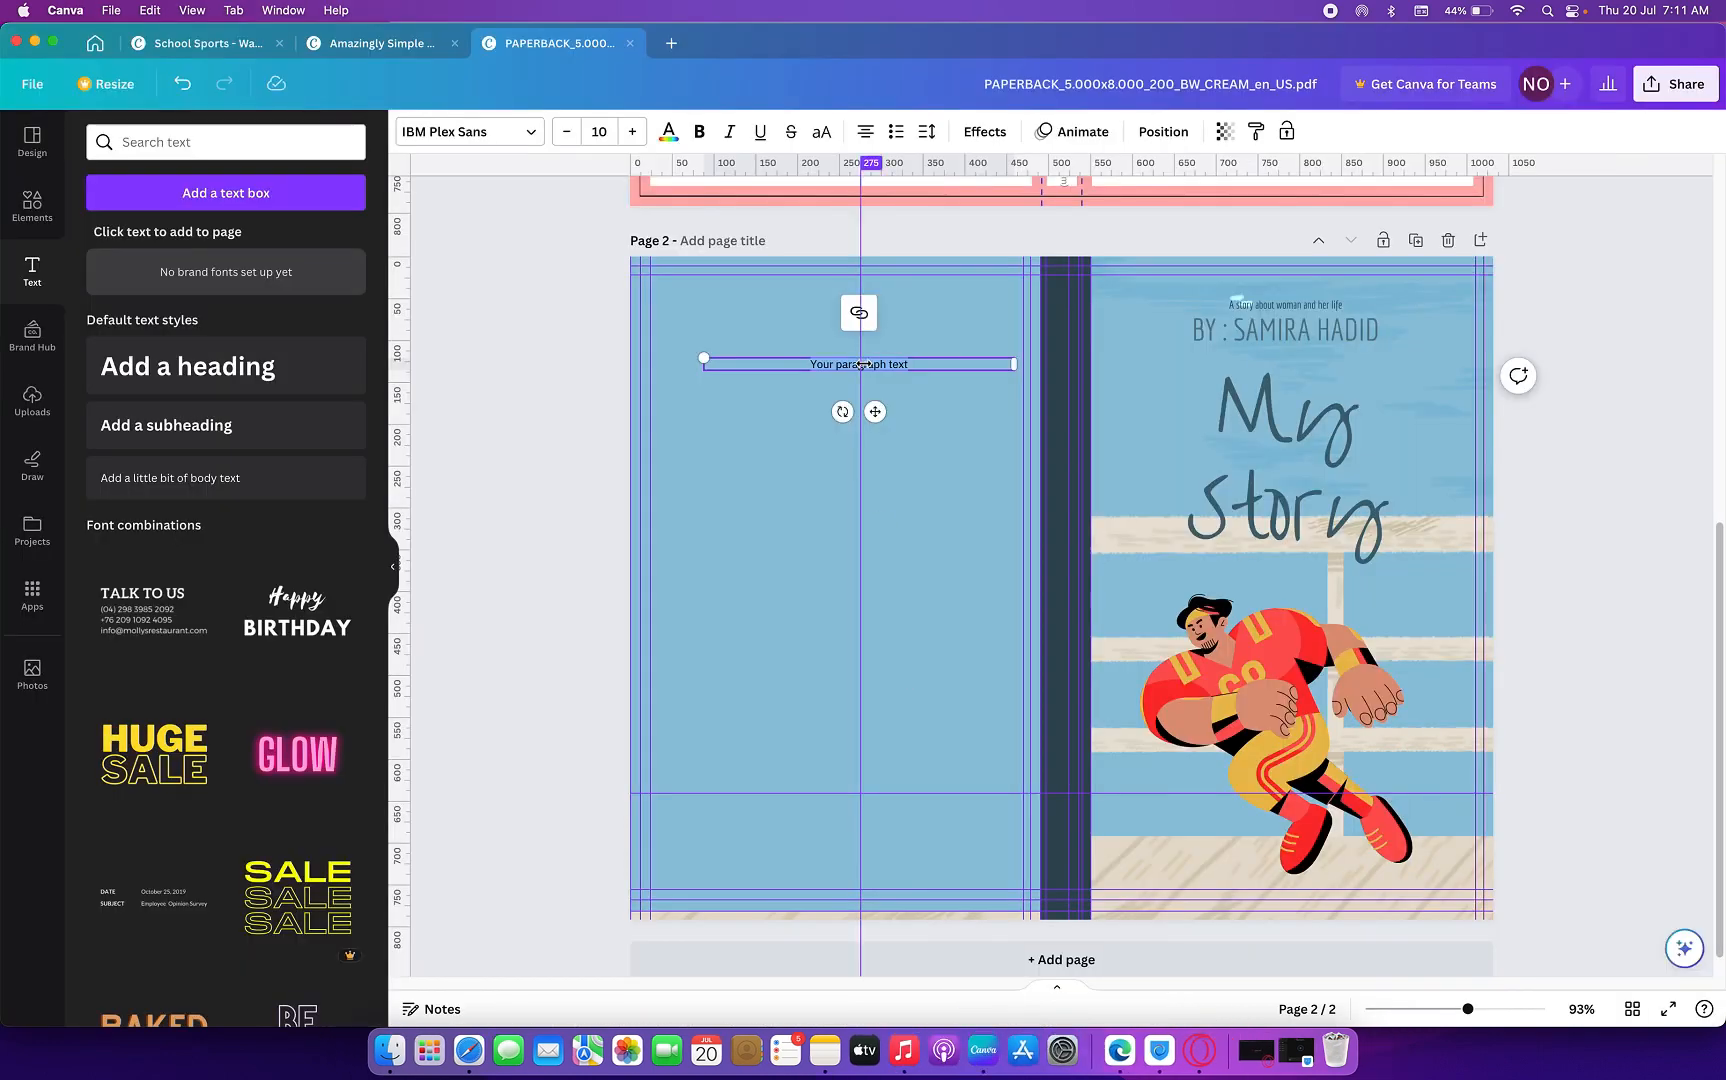
{"action": "key", "text": "super+v"}
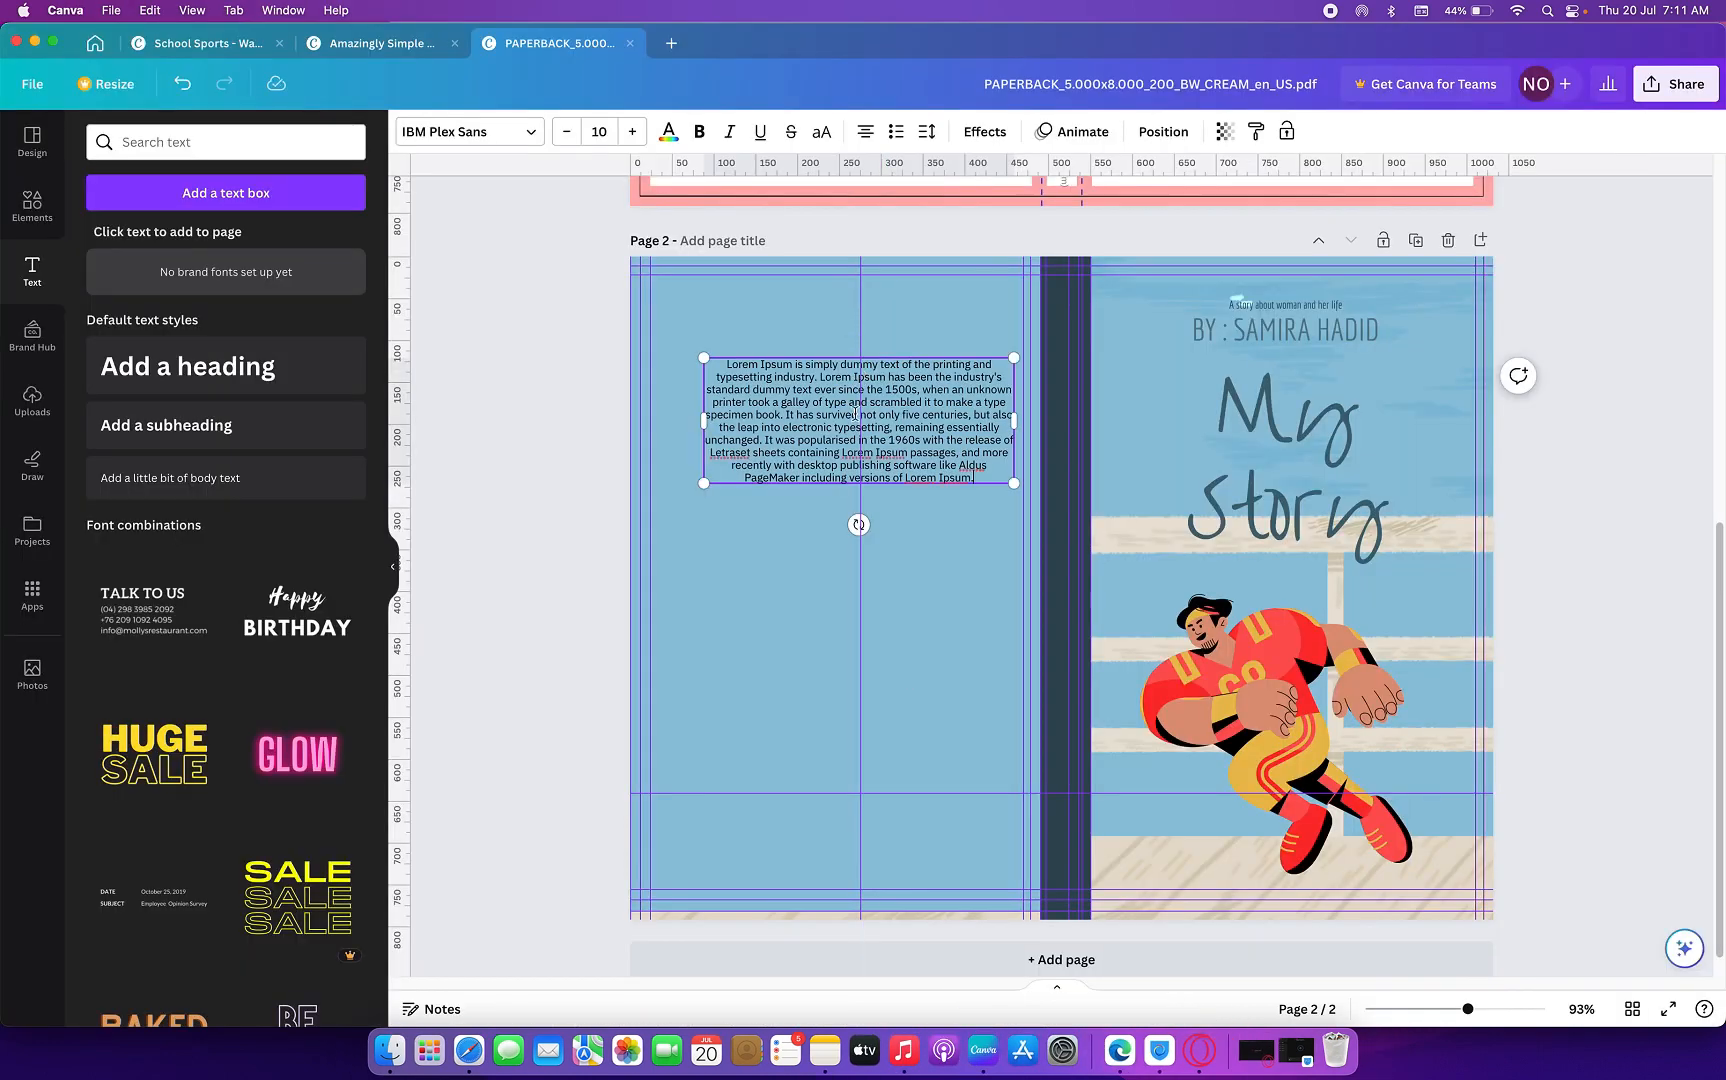
{"action": "left_click", "coordinate": [1587, 370]}
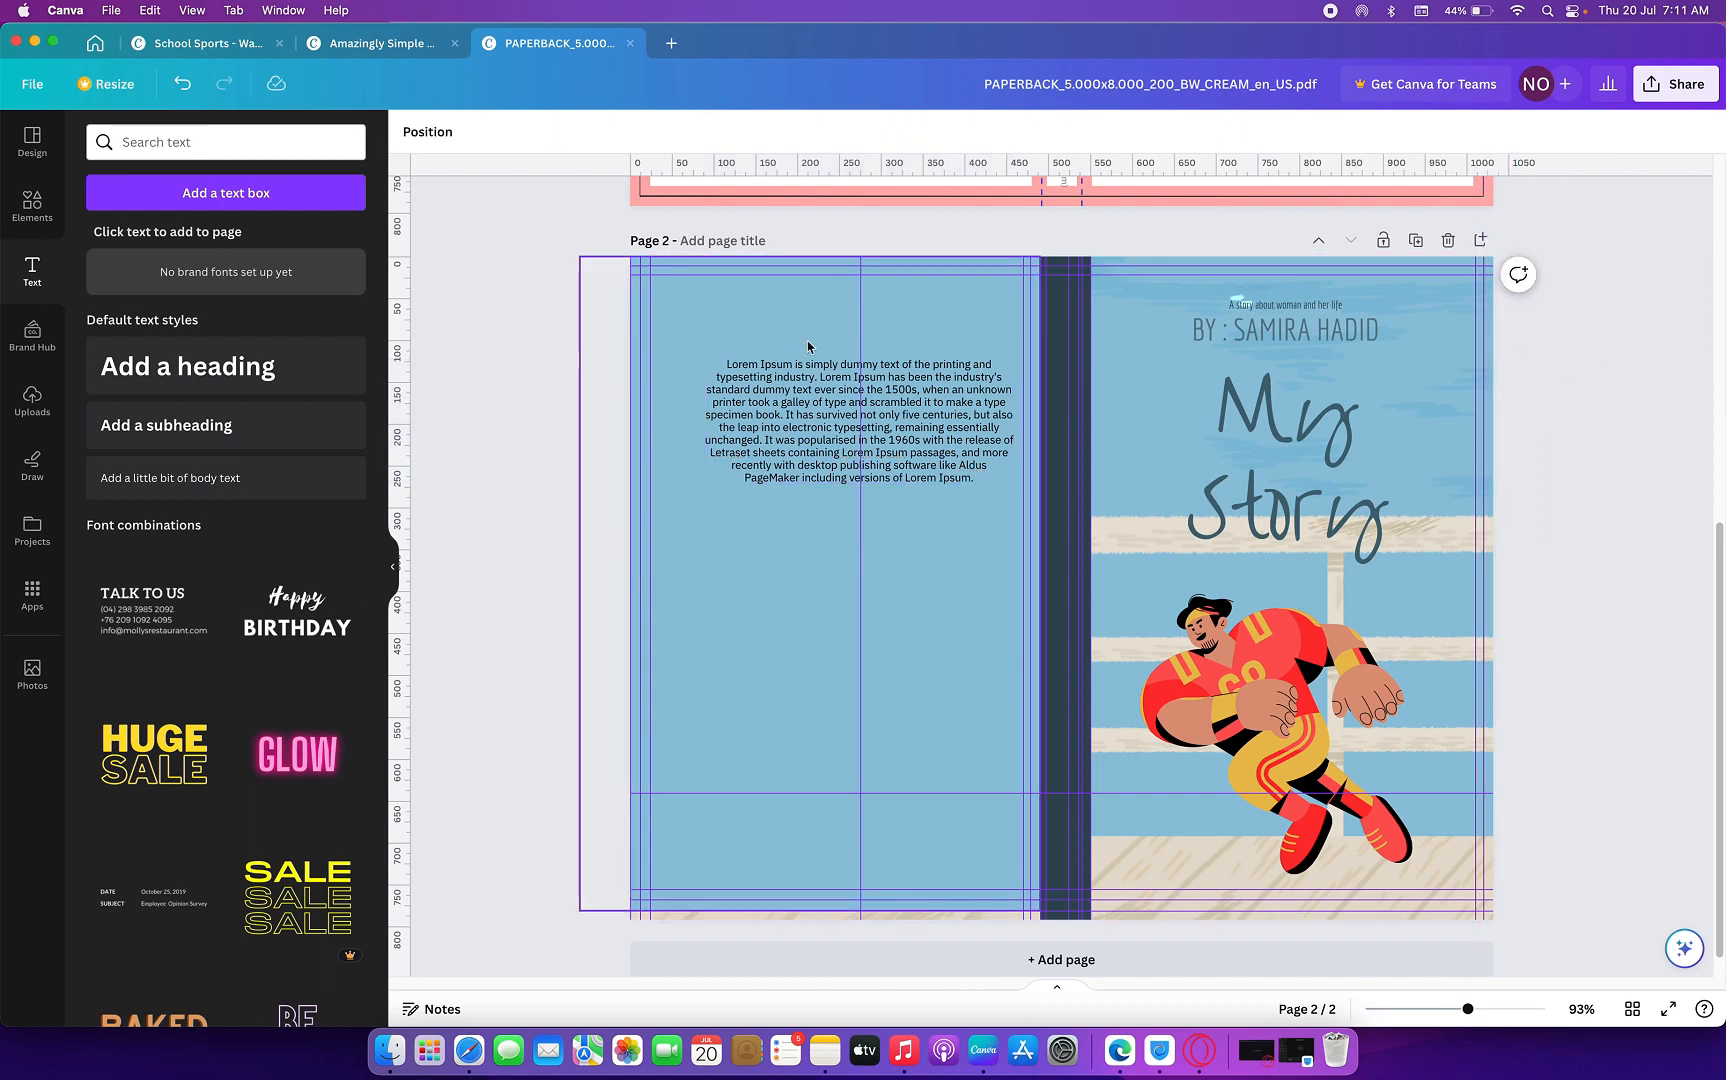
- Search the elements library for "Frame" and show all results in the Frames category
{"action": "left_click", "coordinate": [27, 206]}
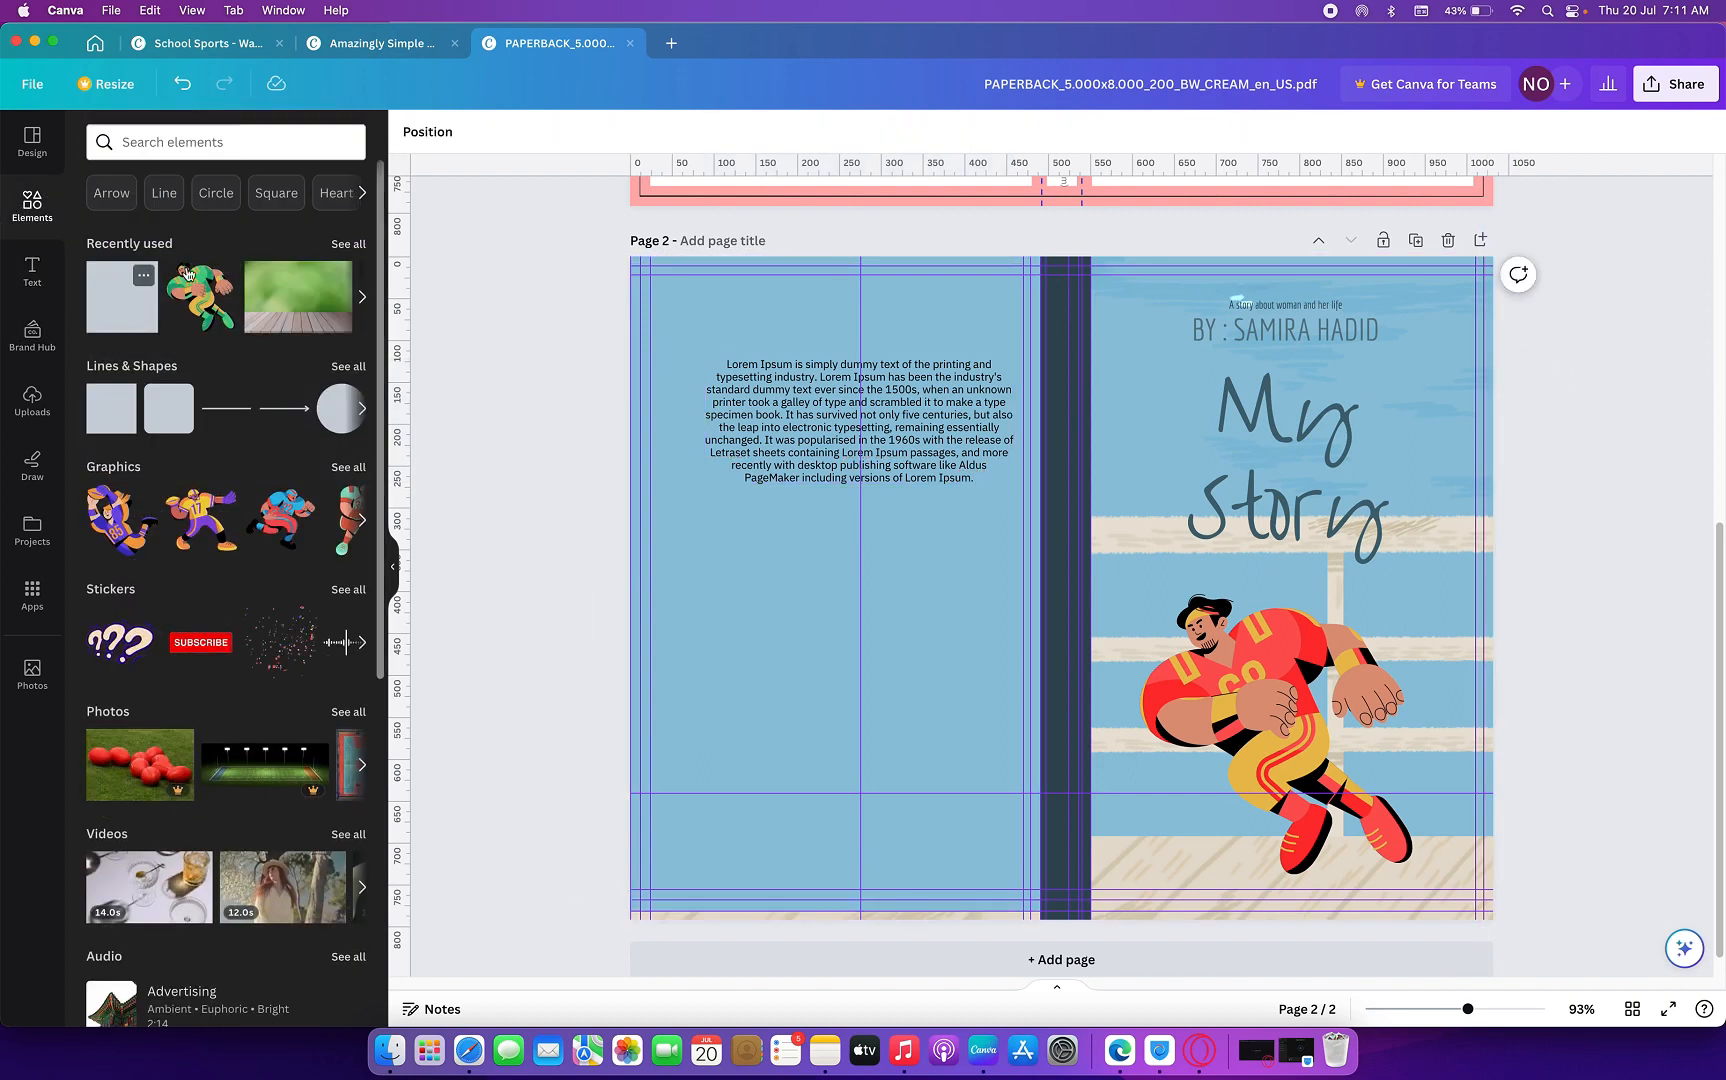
{"action": "left_click", "coordinate": [221, 146]}
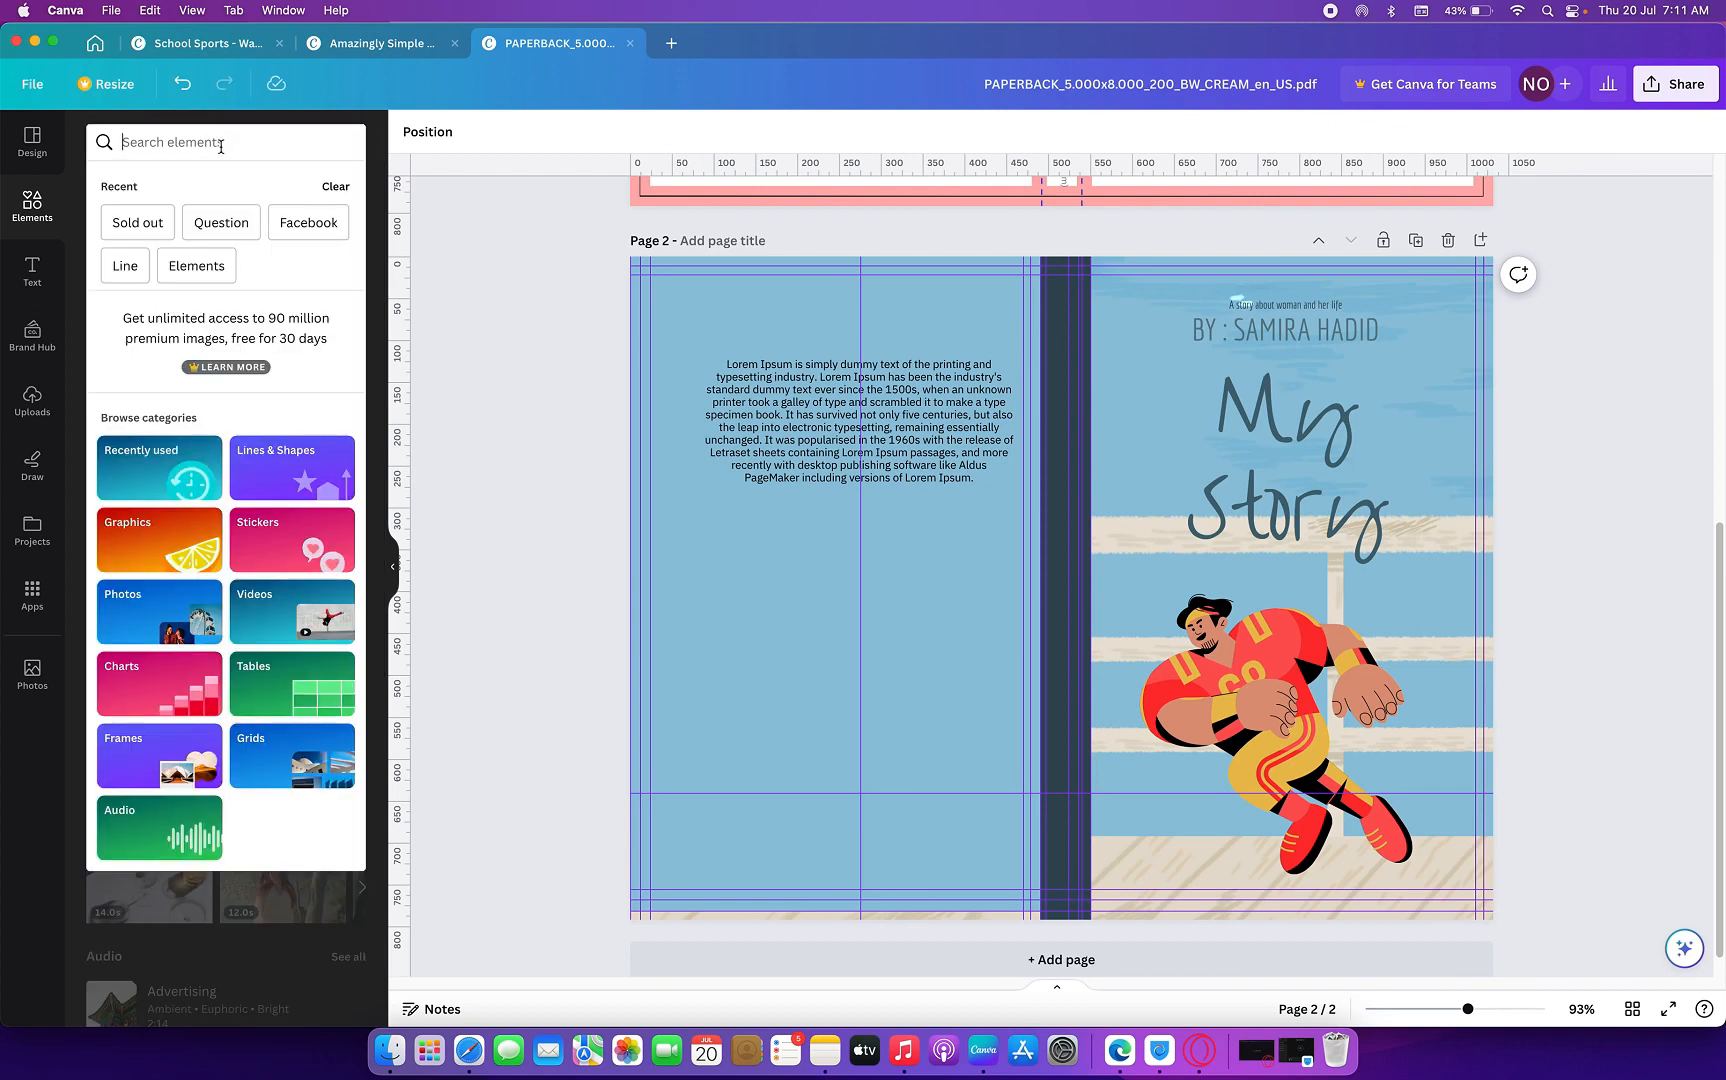
{"action": "type", "text": "Frame"}
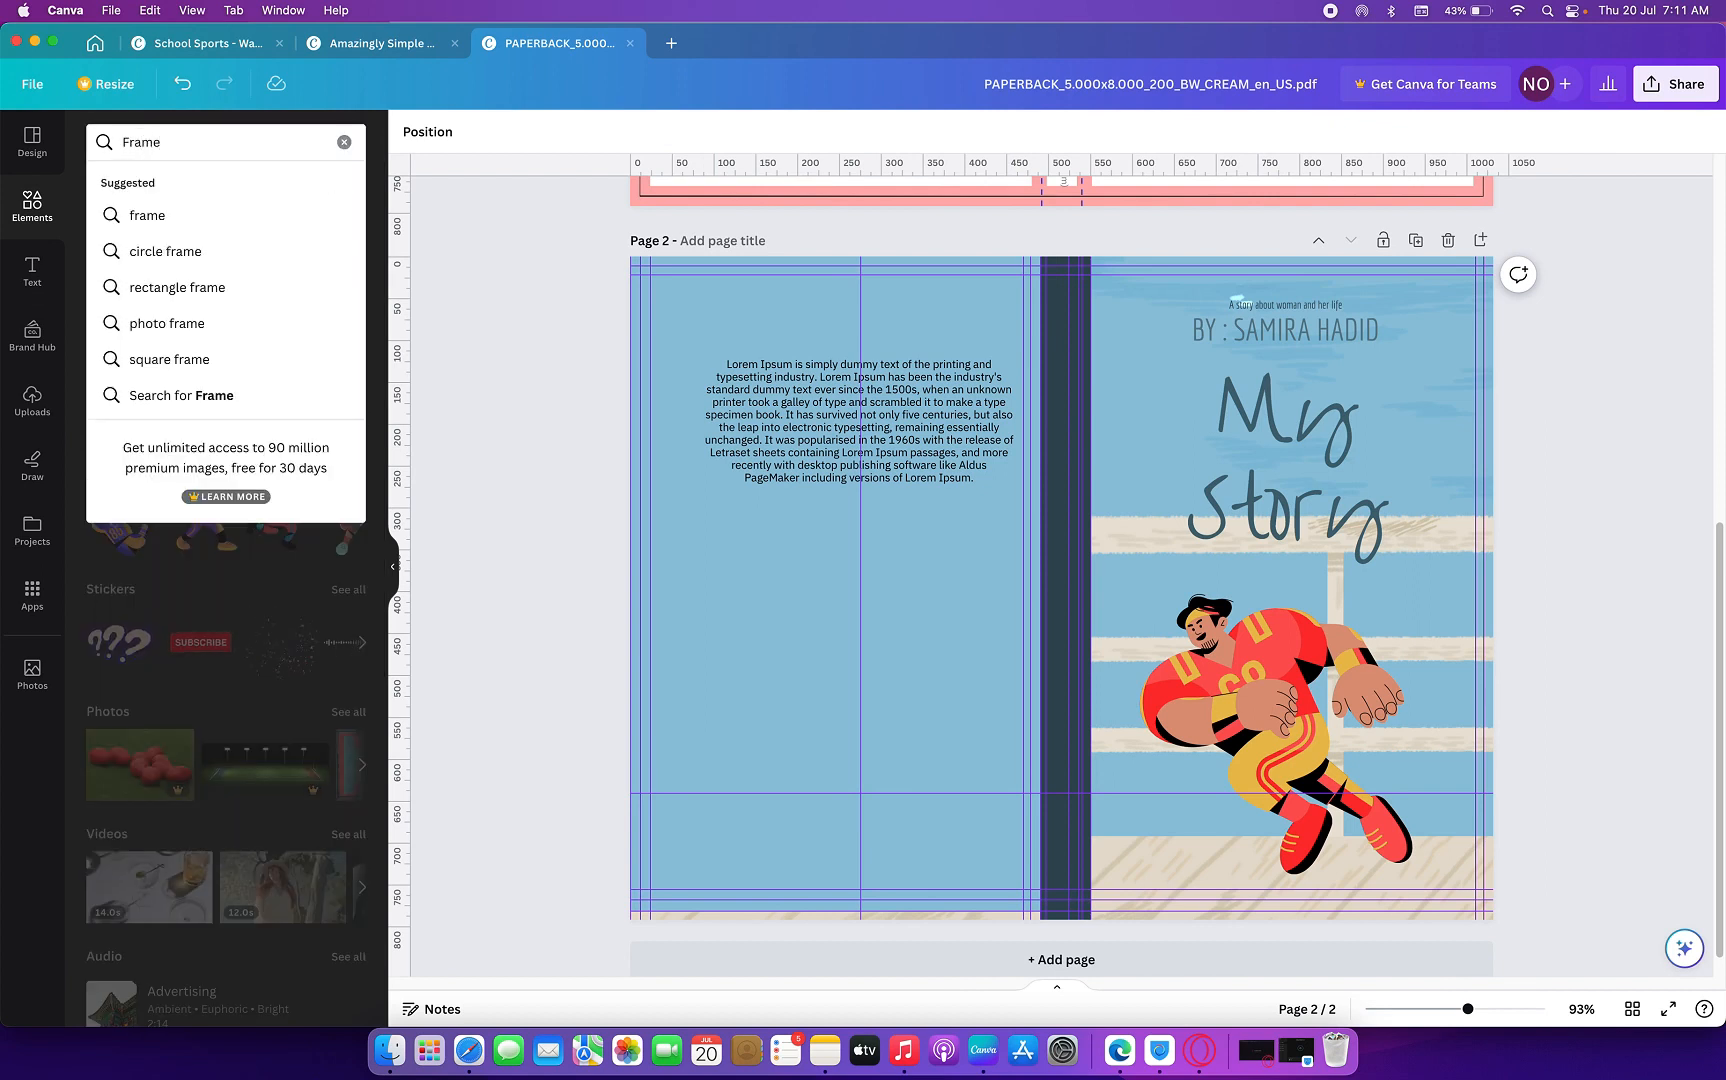
{"action": "key", "text": "Return"}
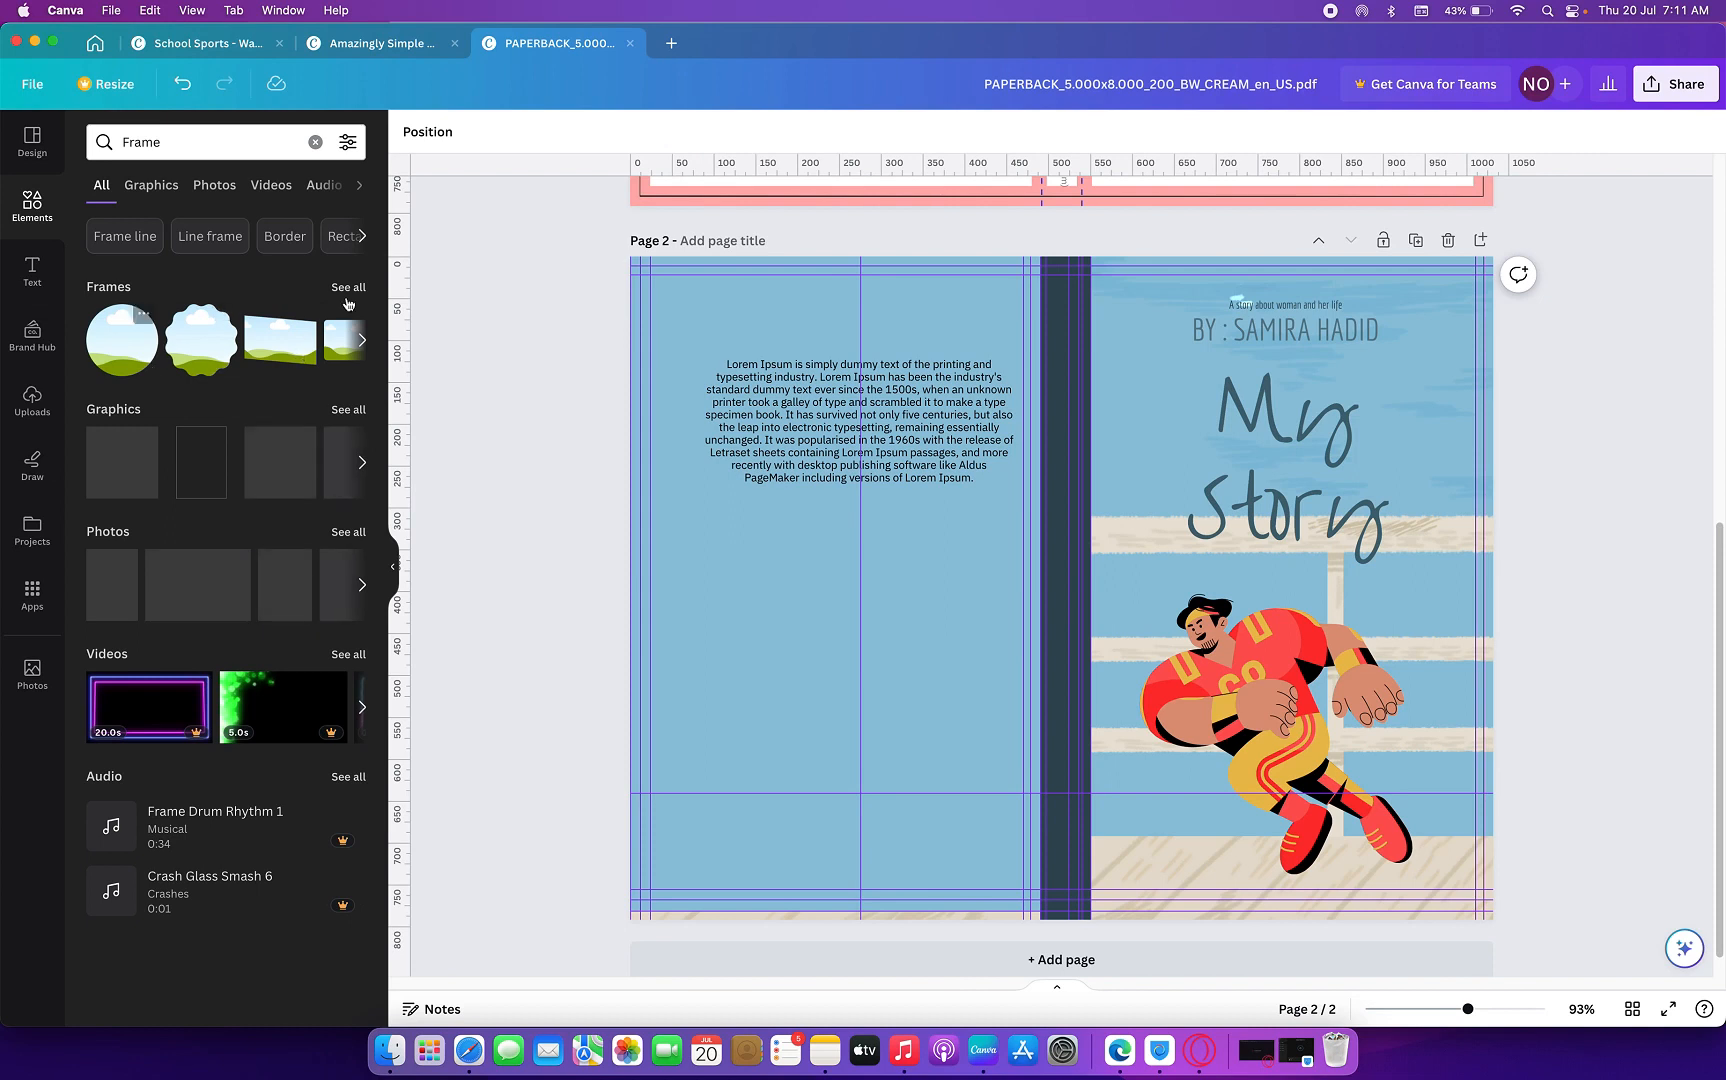
{"action": "left_click", "coordinate": [352, 288]}
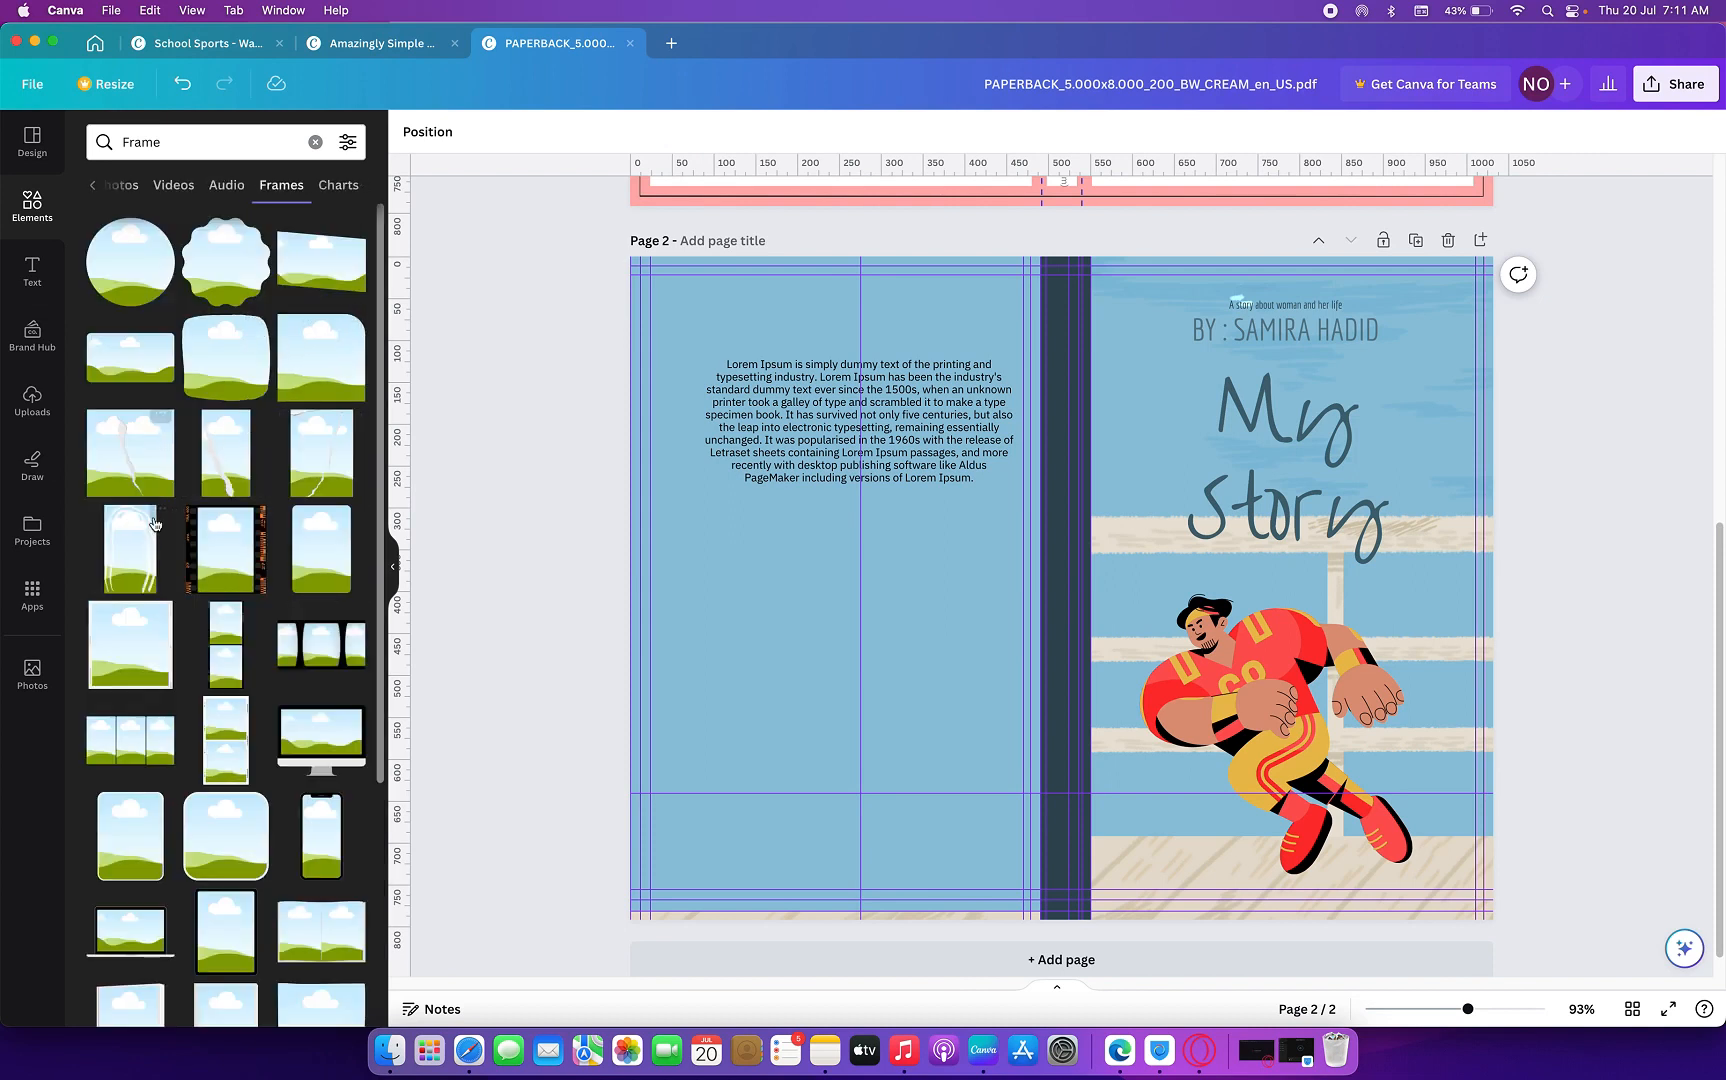
- Add the portrait rounded-corner frame to the back cover and shrink it to roughly the height of the Lorem Ipsum paragraph
{"action": "scroll", "coordinate": [184, 640], "scroll_direction": "down", "scroll_amount": 1}
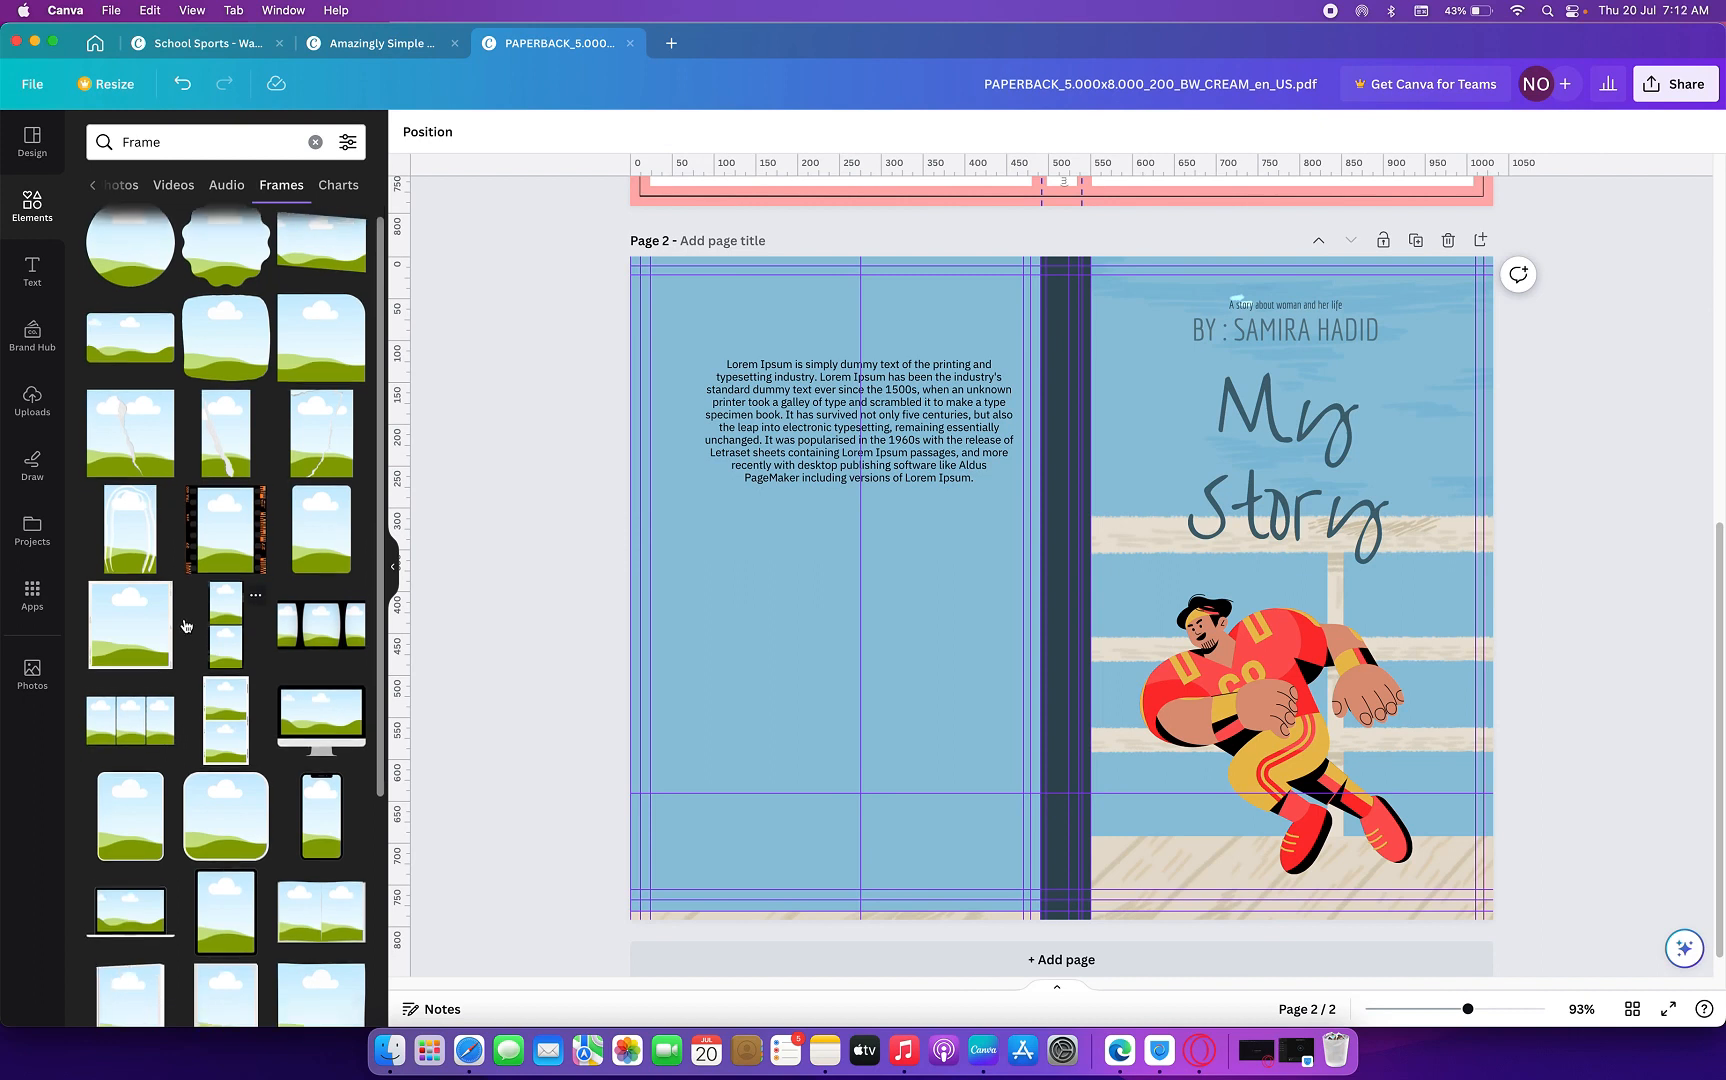
{"action": "scroll", "coordinate": [185, 621], "scroll_direction": "down", "scroll_amount": 3}
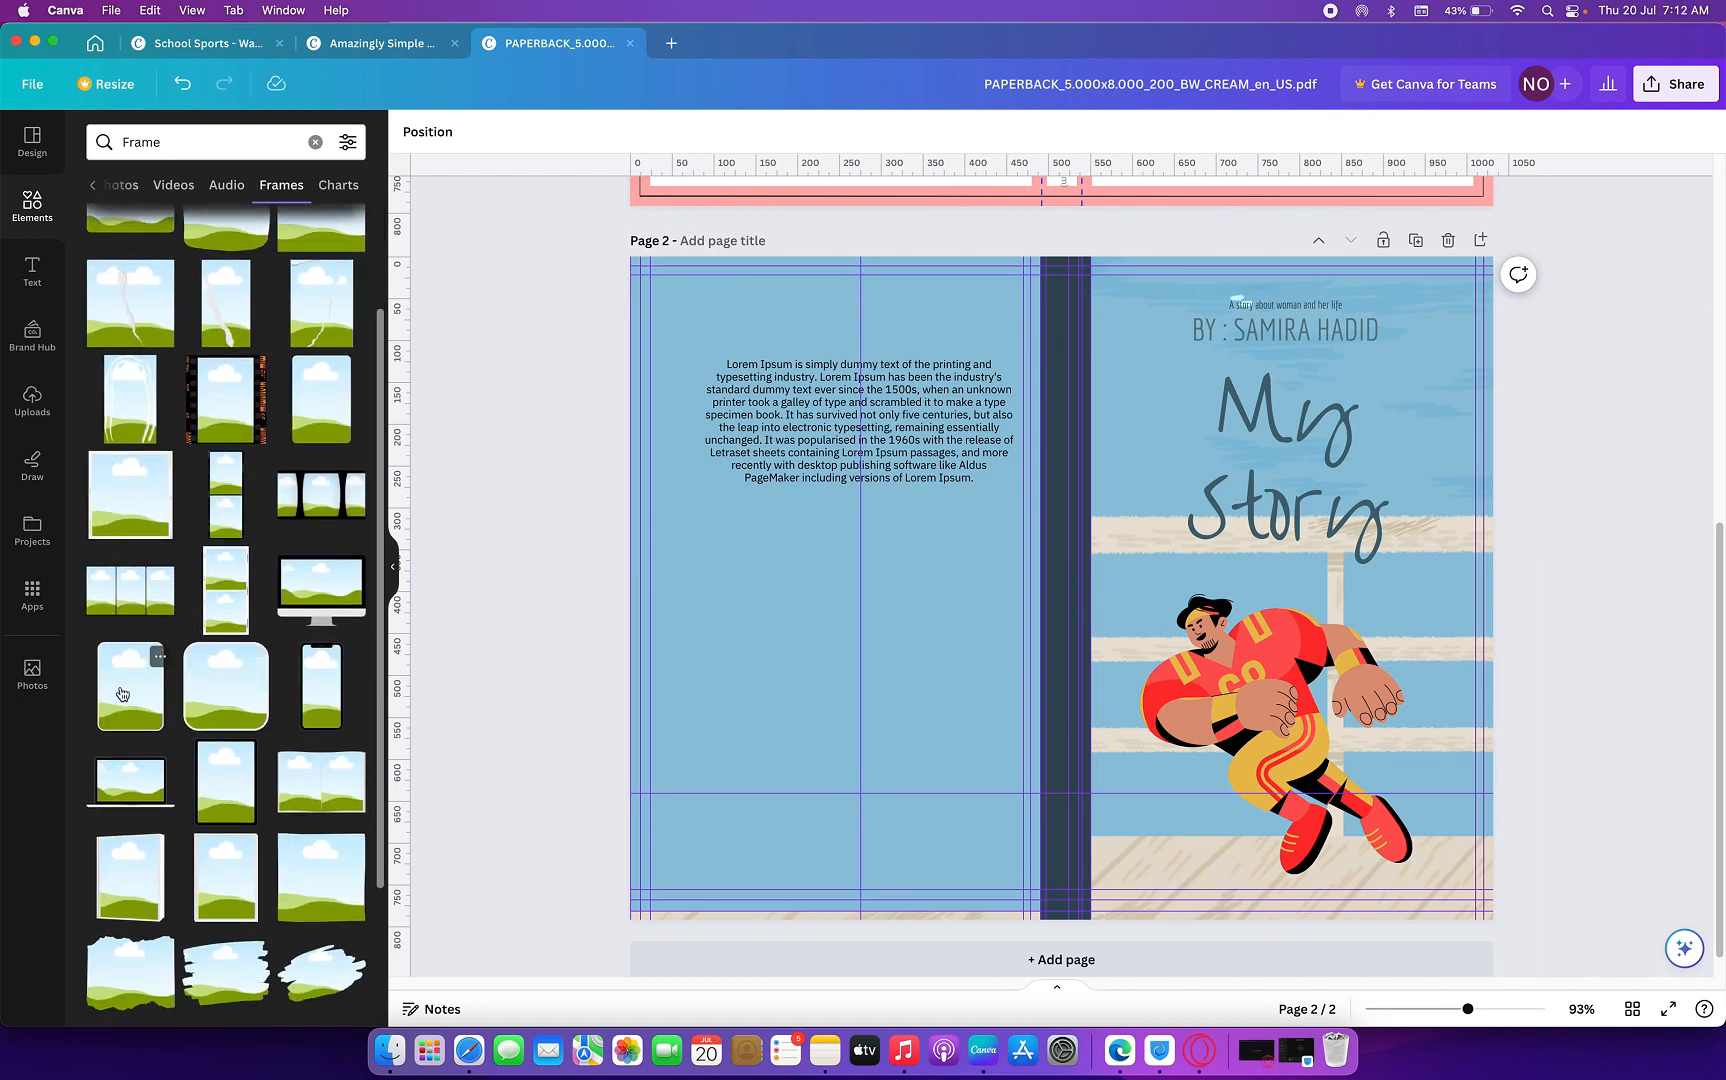
{"action": "scroll", "coordinate": [228, 587], "scroll_direction": "down", "scroll_amount": 3}
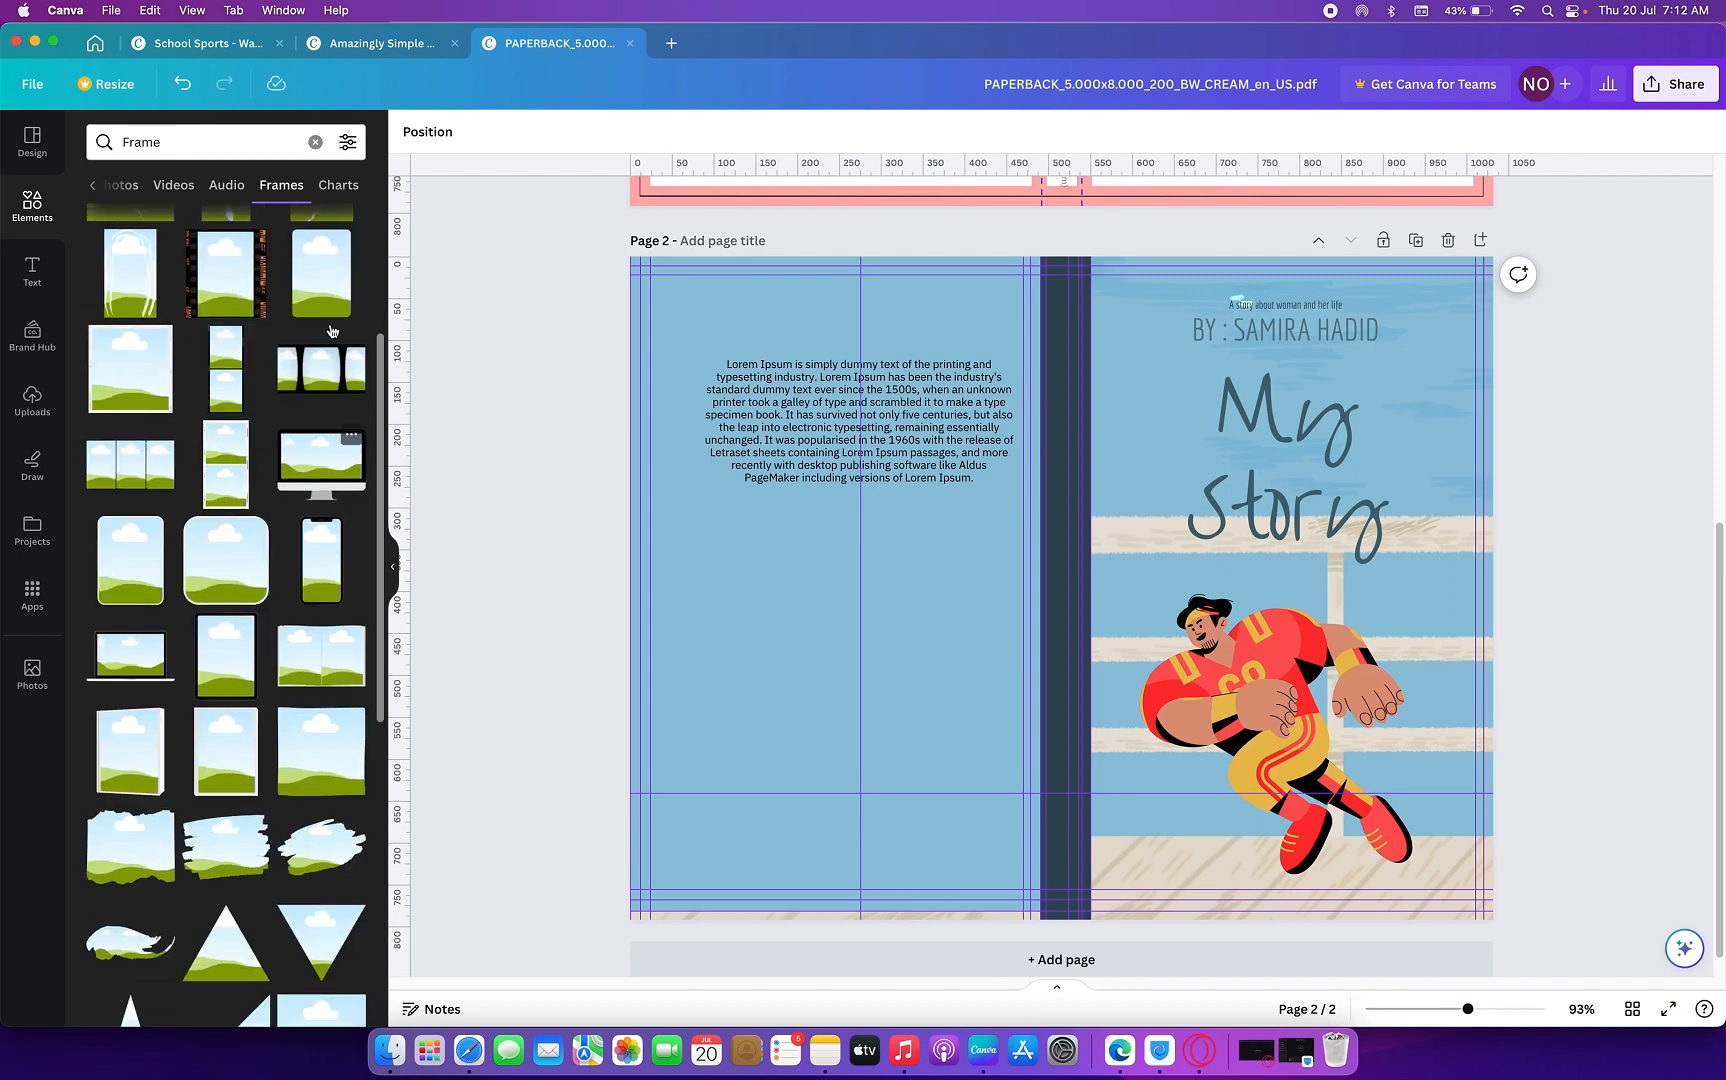
{"action": "left_click_drag", "start_coordinate": [330, 291], "coordinate": [722, 405]}
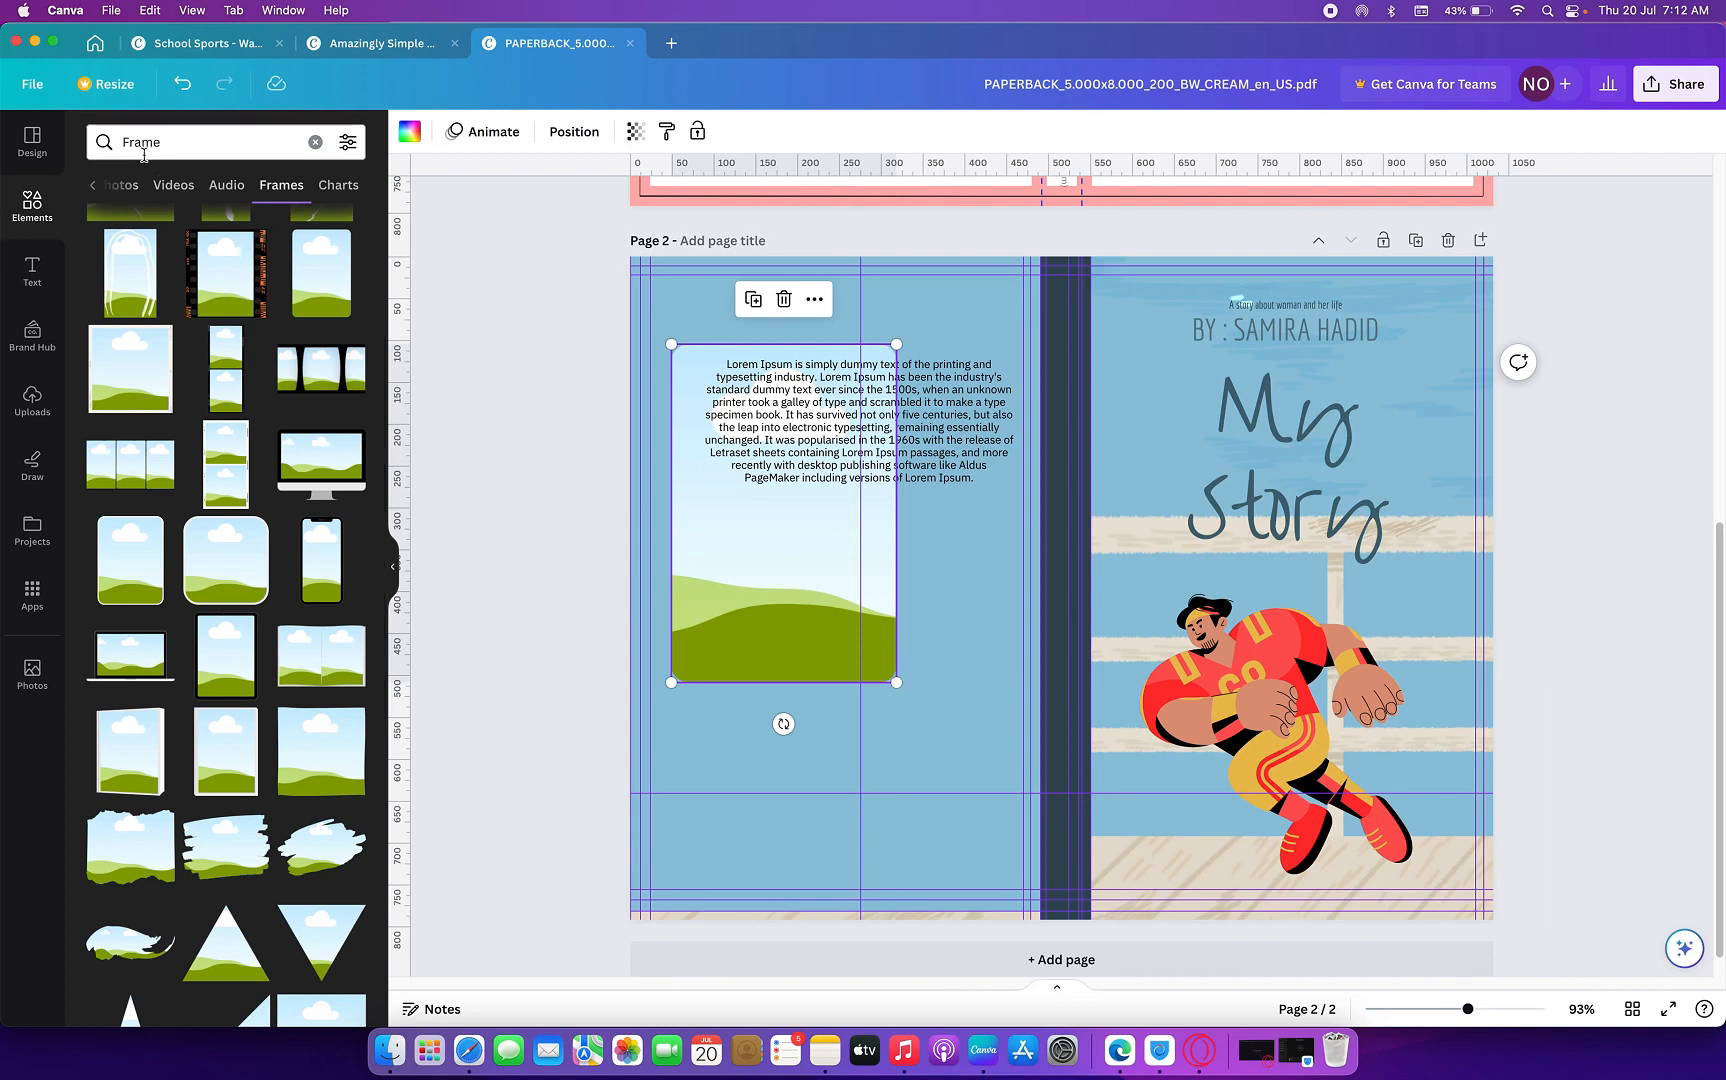
{"action": "left_click_drag", "start_coordinate": [896, 682], "coordinate": [866, 637]}
{"action": "left_click_drag", "start_coordinate": [839, 569], "coordinate": [792, 500]}
- Cycle through the alignment options for the Lorem Ipsum paragraph on the back cover and set it to left-aligned
{"action": "left_click", "coordinate": [836, 420]}
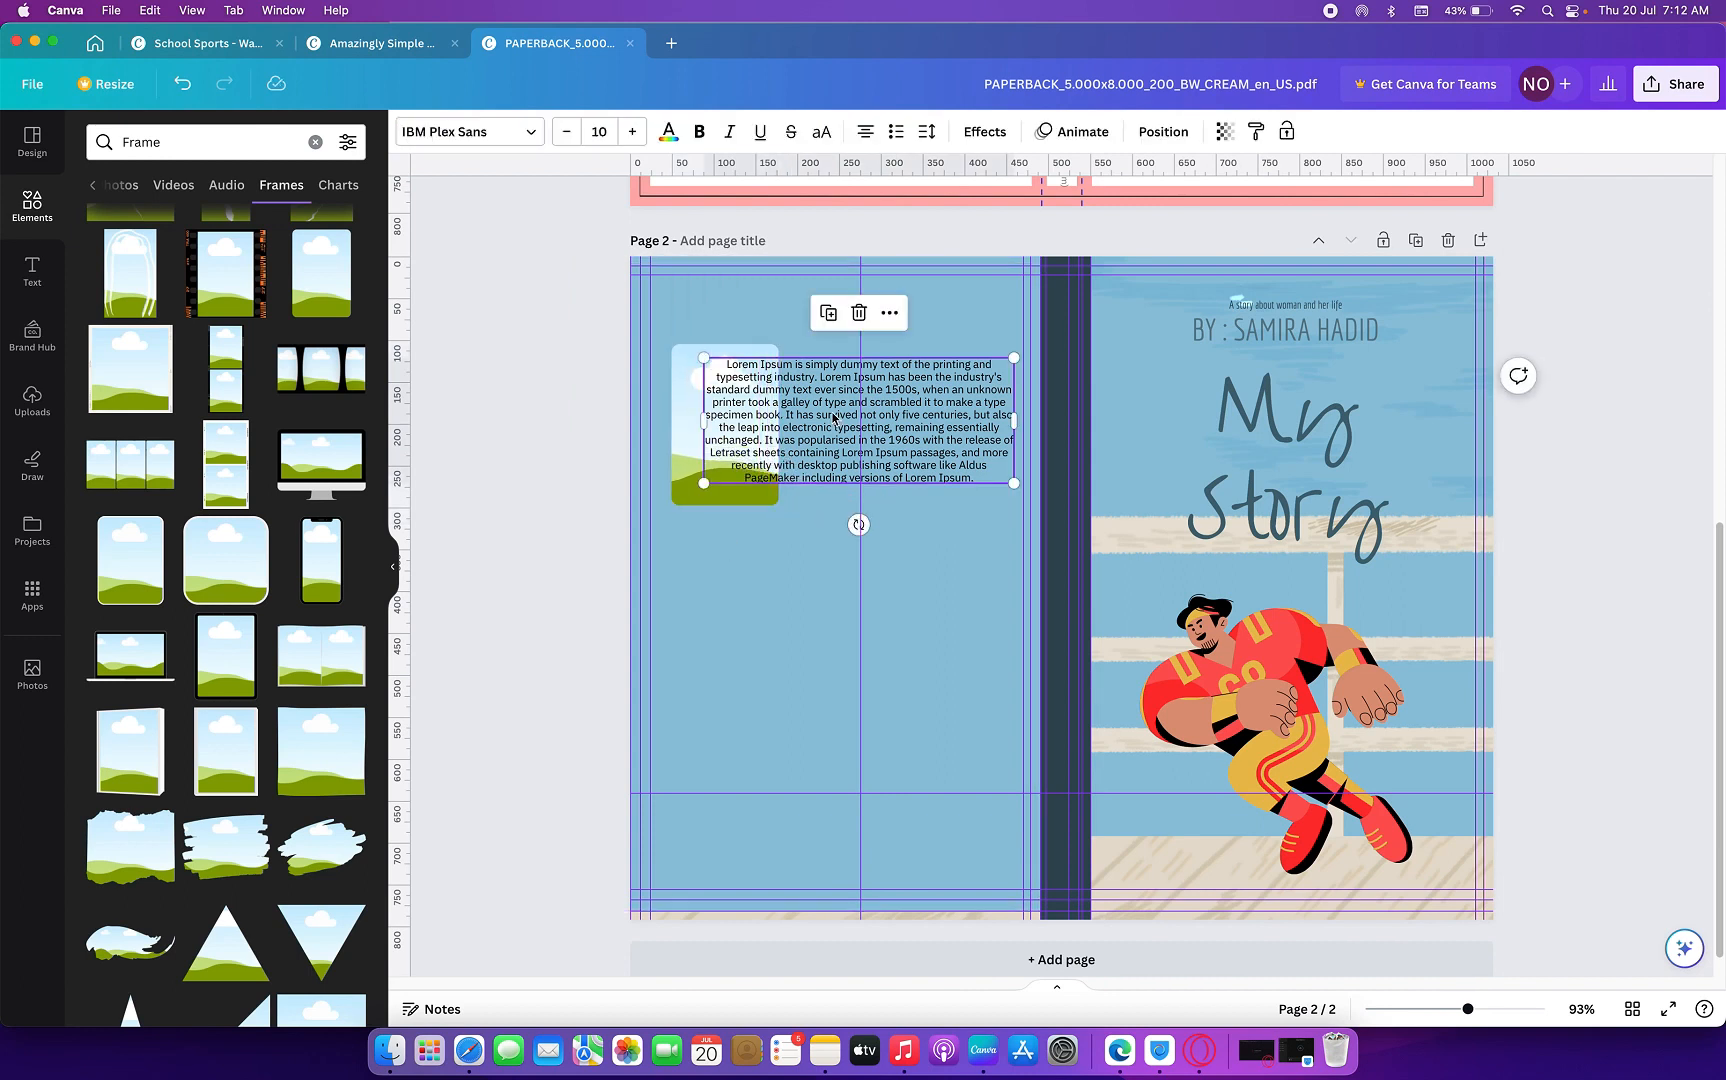
{"action": "left_click", "coordinate": [866, 133]}
{"action": "left_click", "coordinate": [866, 133]}
{"action": "left_click", "coordinate": [866, 133]}
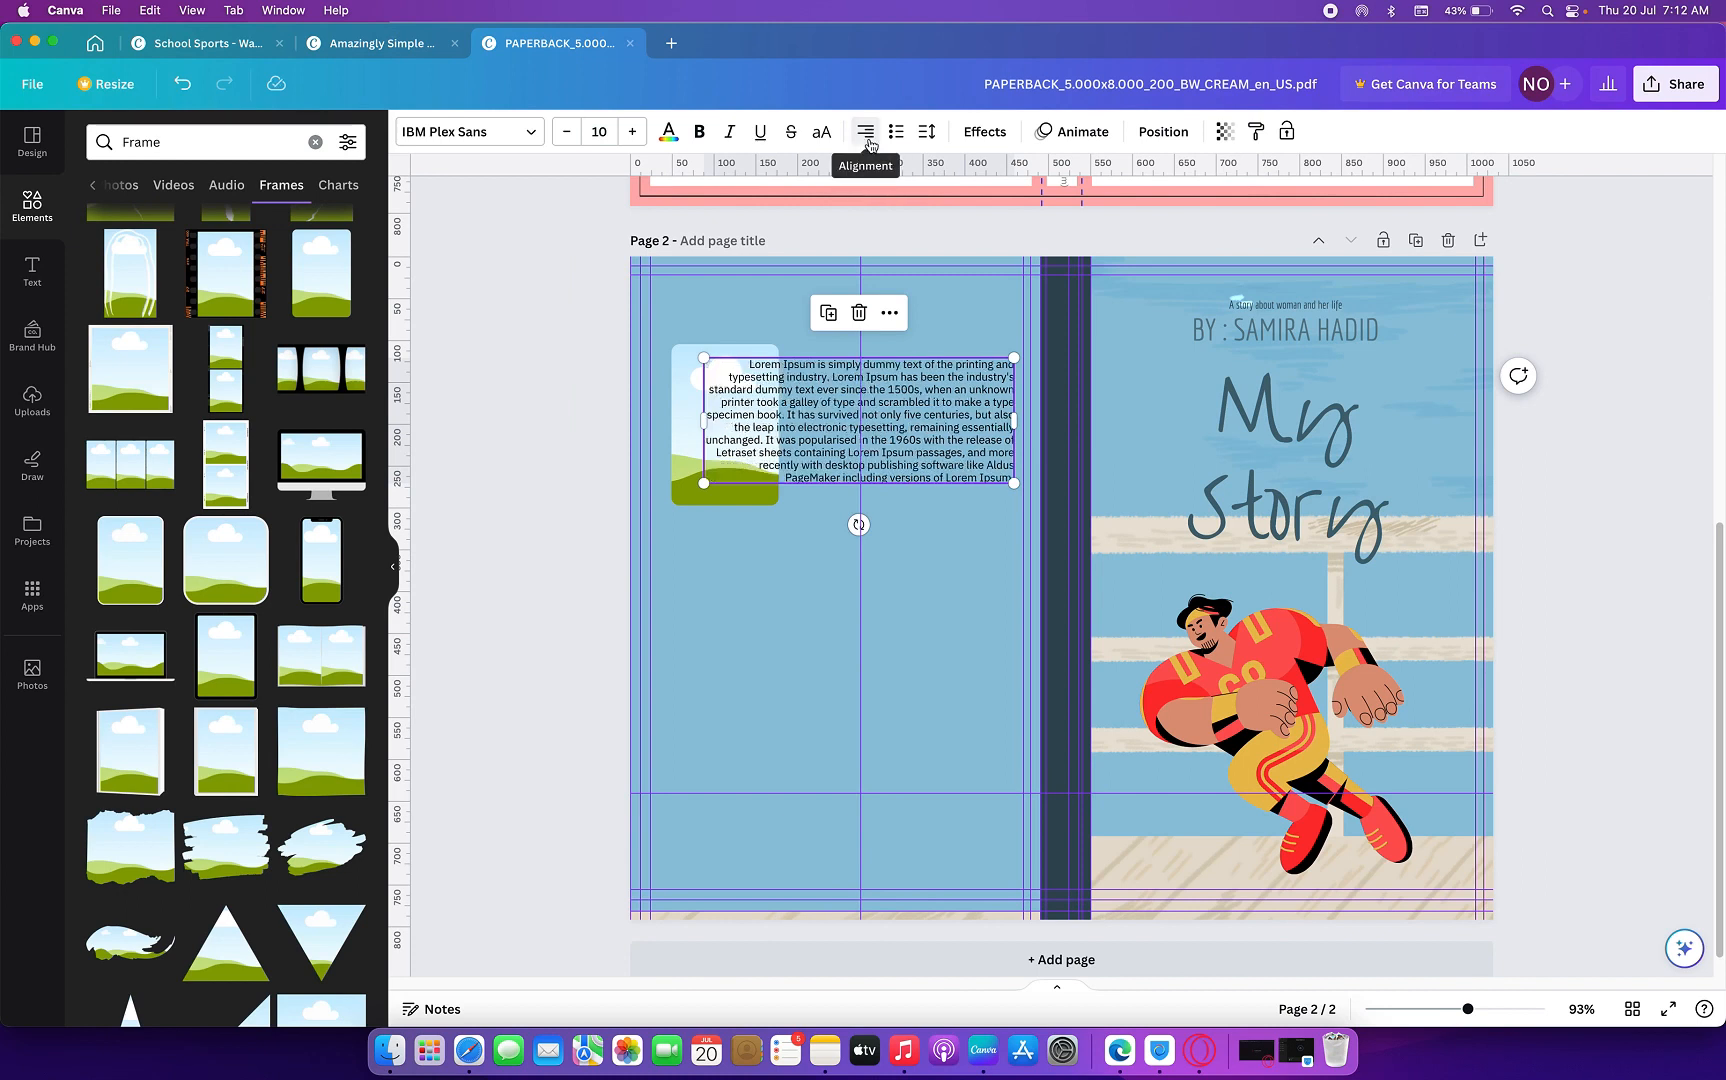
{"action": "left_click", "coordinate": [868, 140]}
{"action": "left_click", "coordinate": [867, 141]}
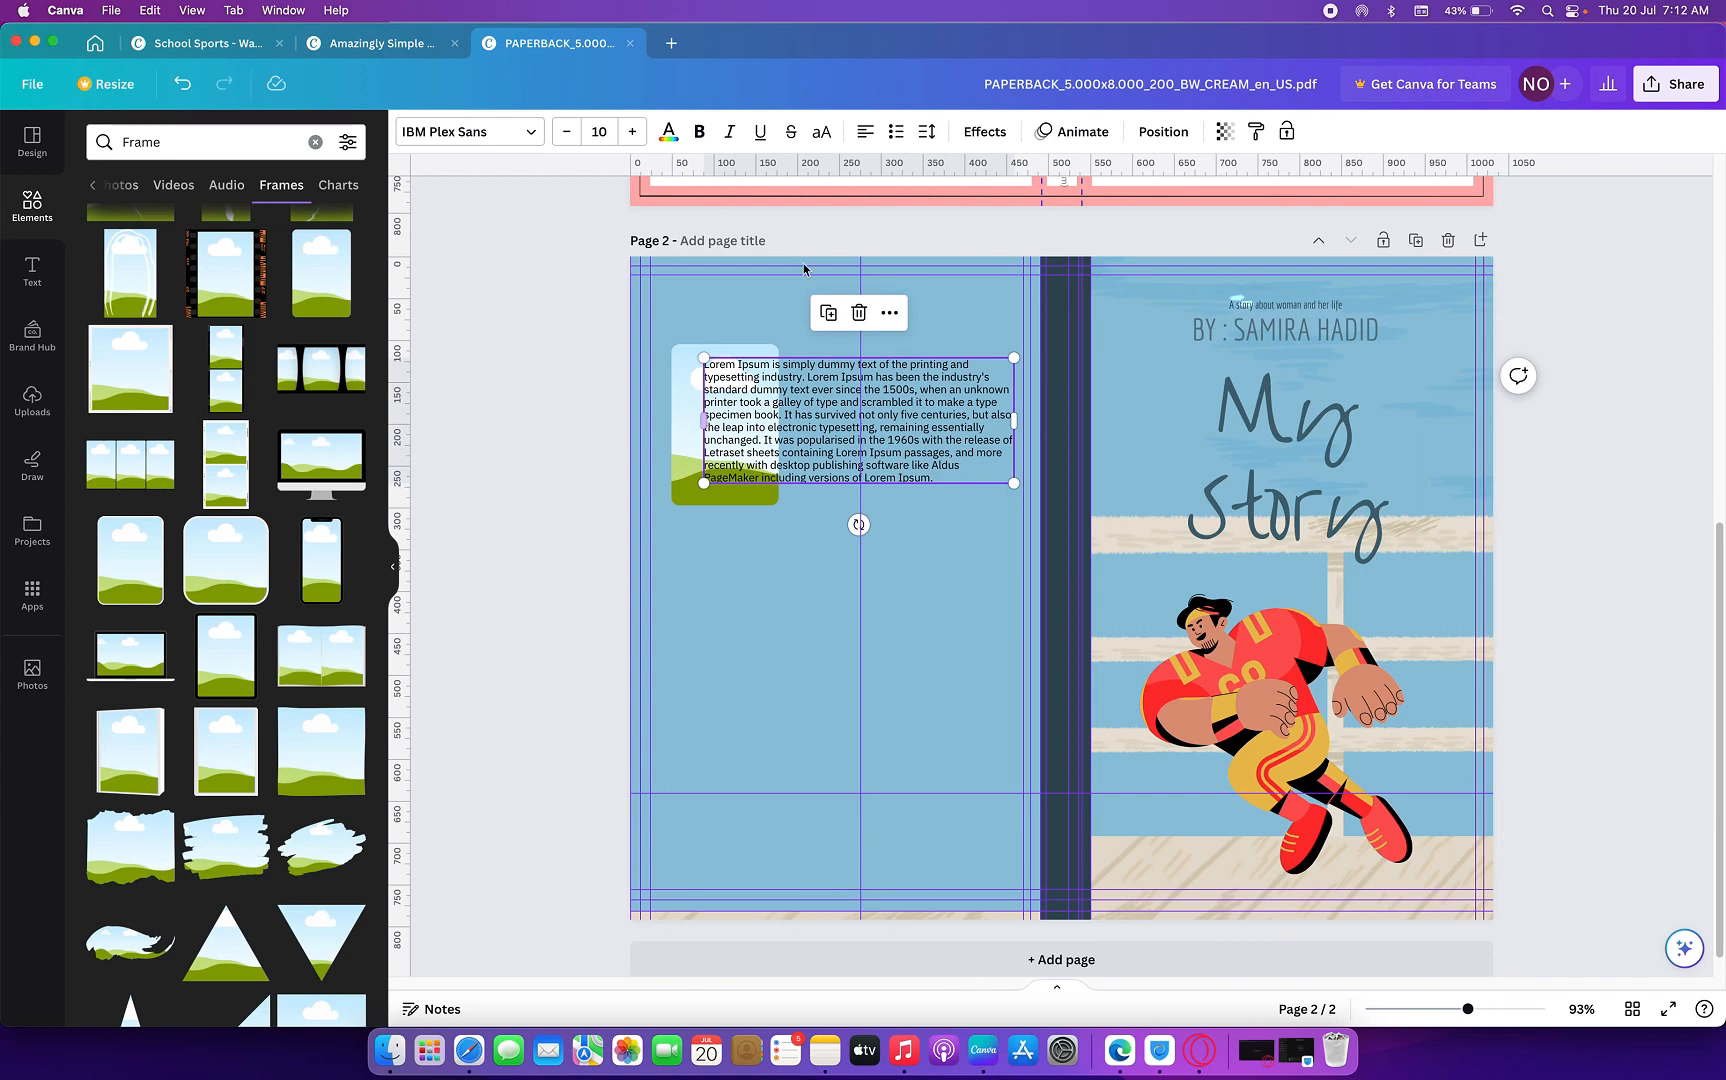
{"action": "left_click", "coordinate": [865, 133]}
{"action": "left_click", "coordinate": [865, 133]}
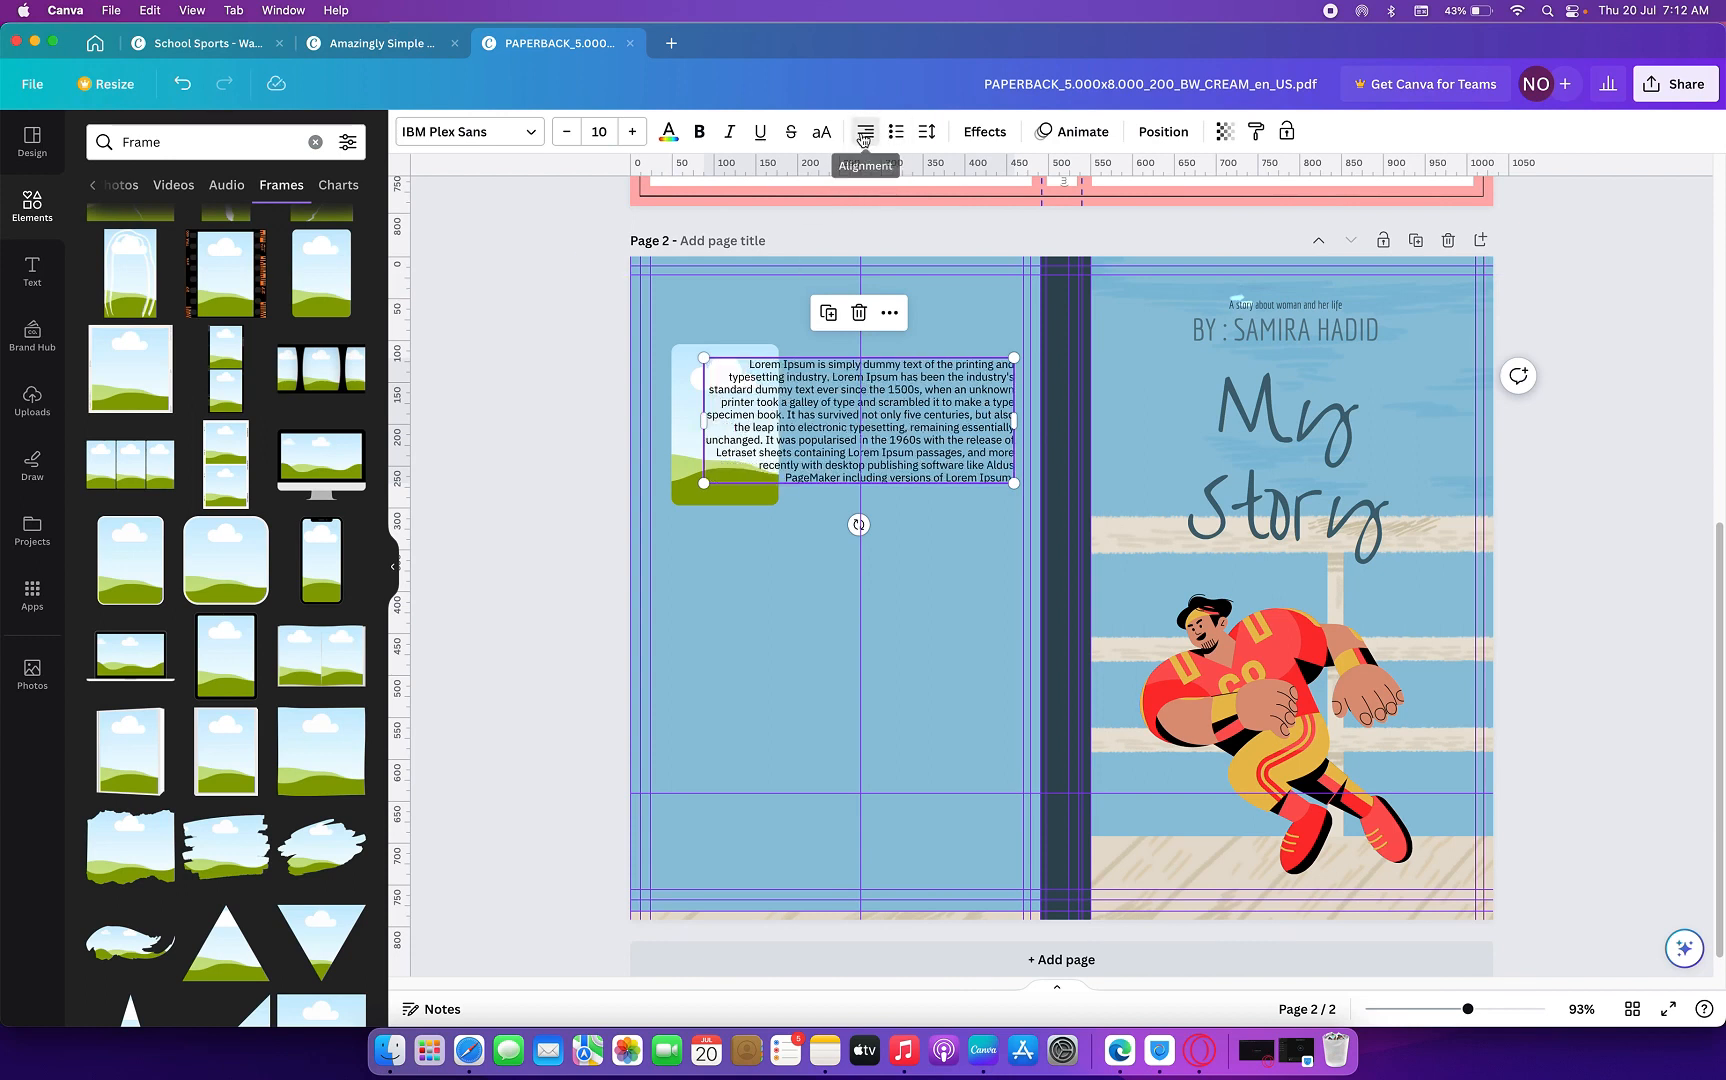
{"action": "left_click", "coordinate": [865, 133]}
{"action": "left_click", "coordinate": [865, 133]}
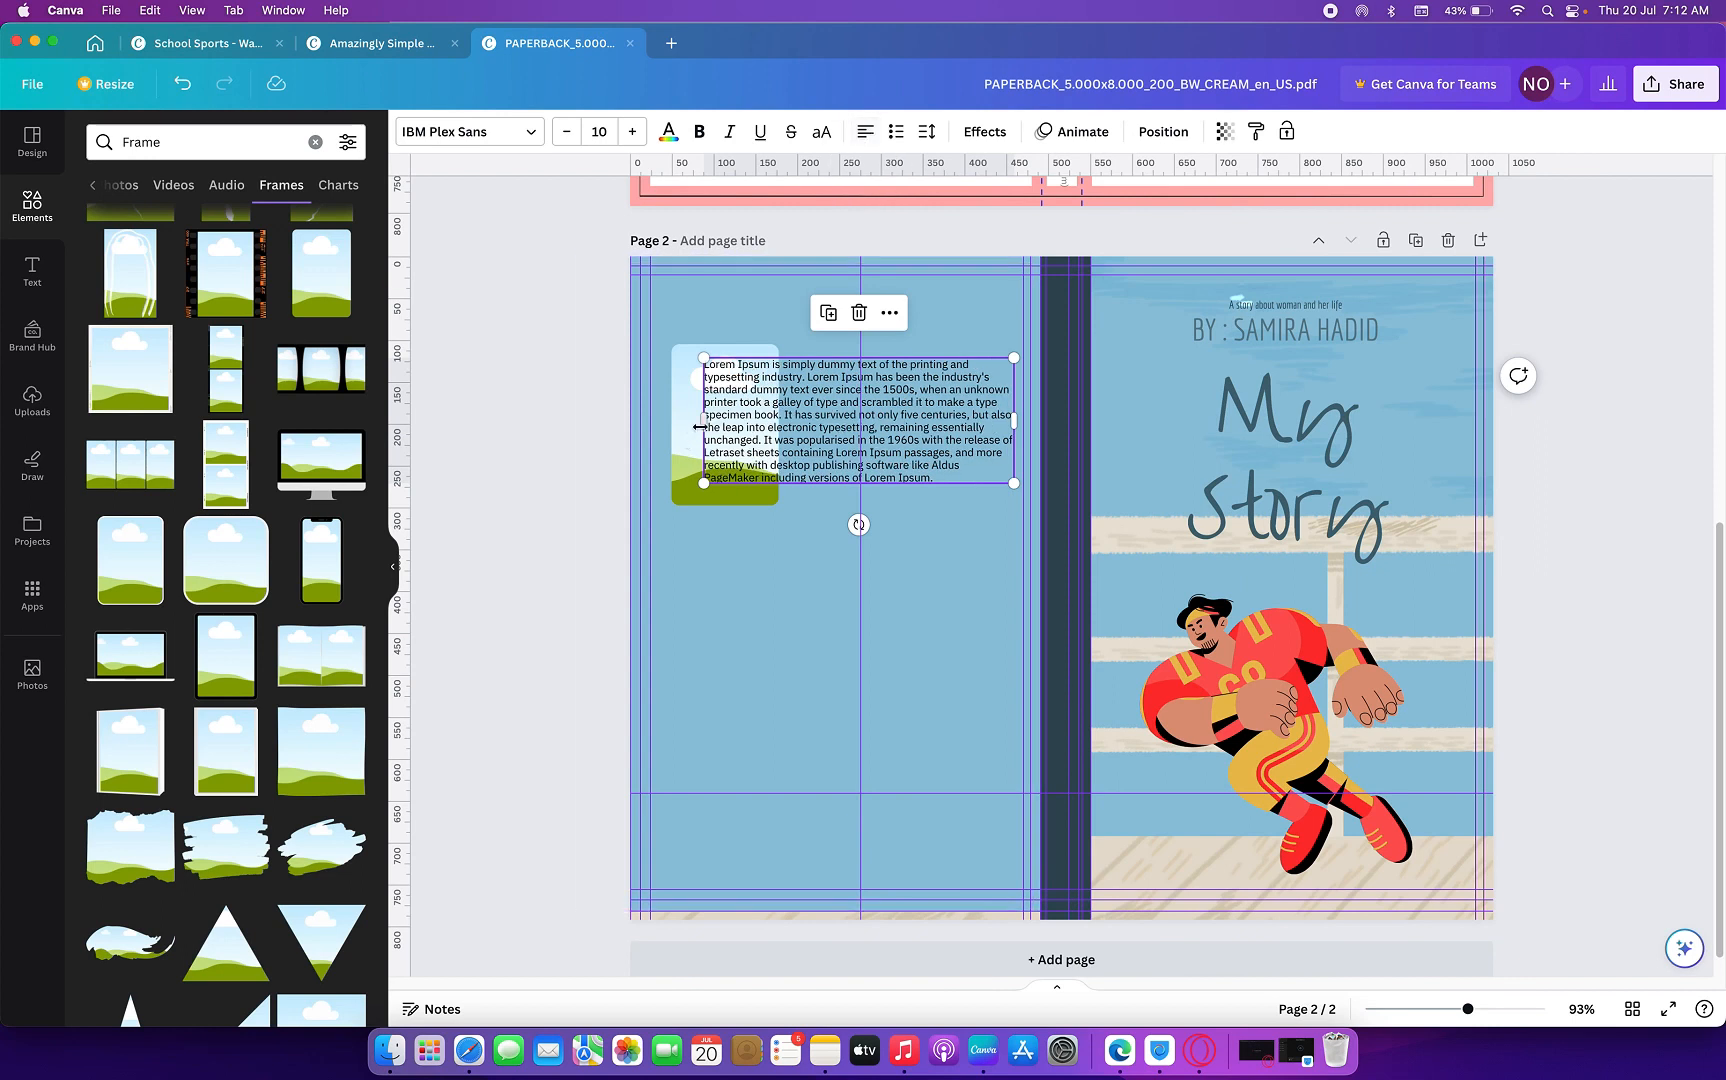
- Narrow the Lorem Ipsum paragraph so it sits beside the photo frame, and enlarge the frame to match the paragraph's height
{"action": "mouse_move", "coordinate": [713, 428]}
{"action": "left_mouse_down"}
{"action": "mouse_move", "coordinate": [793, 447]}
{"action": "mouse_move", "coordinate": [718, 453]}
{"action": "left_mouse_up"}
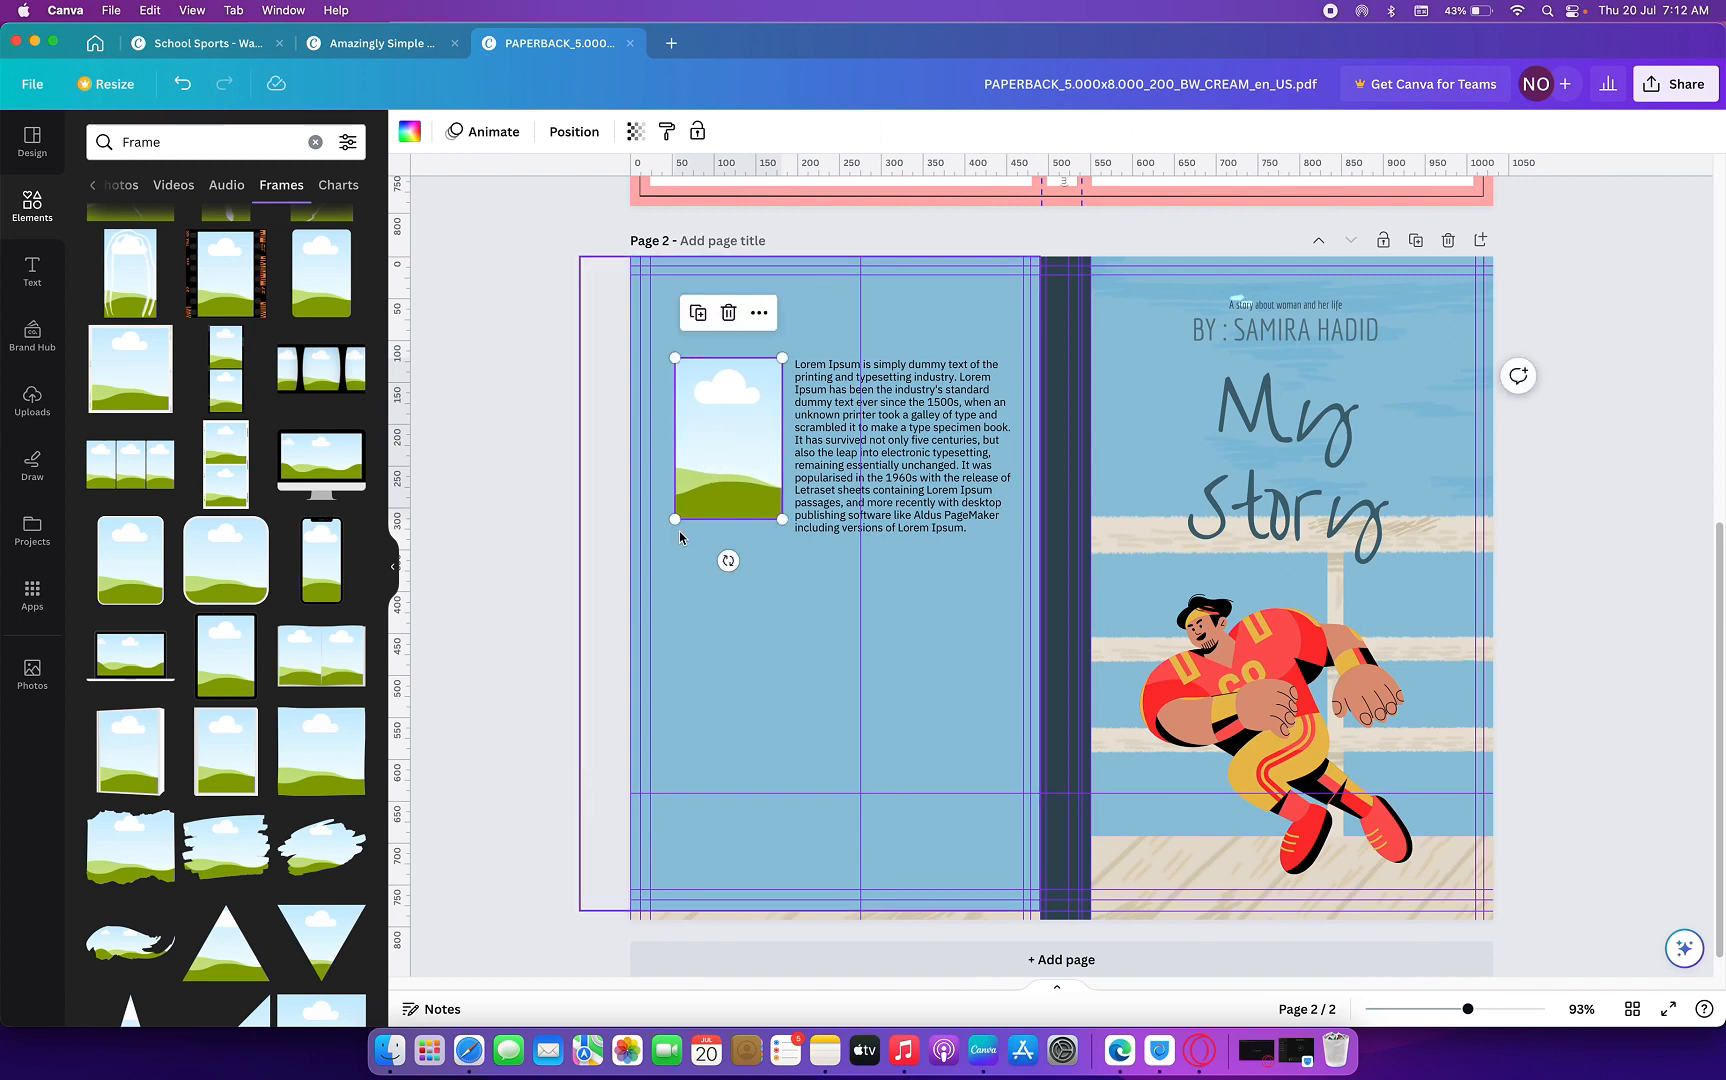
{"action": "left_click_drag", "start_coordinate": [677, 522], "coordinate": [665, 533]}
{"action": "left_click", "coordinate": [830, 525]}
{"action": "left_click", "coordinate": [738, 466]}
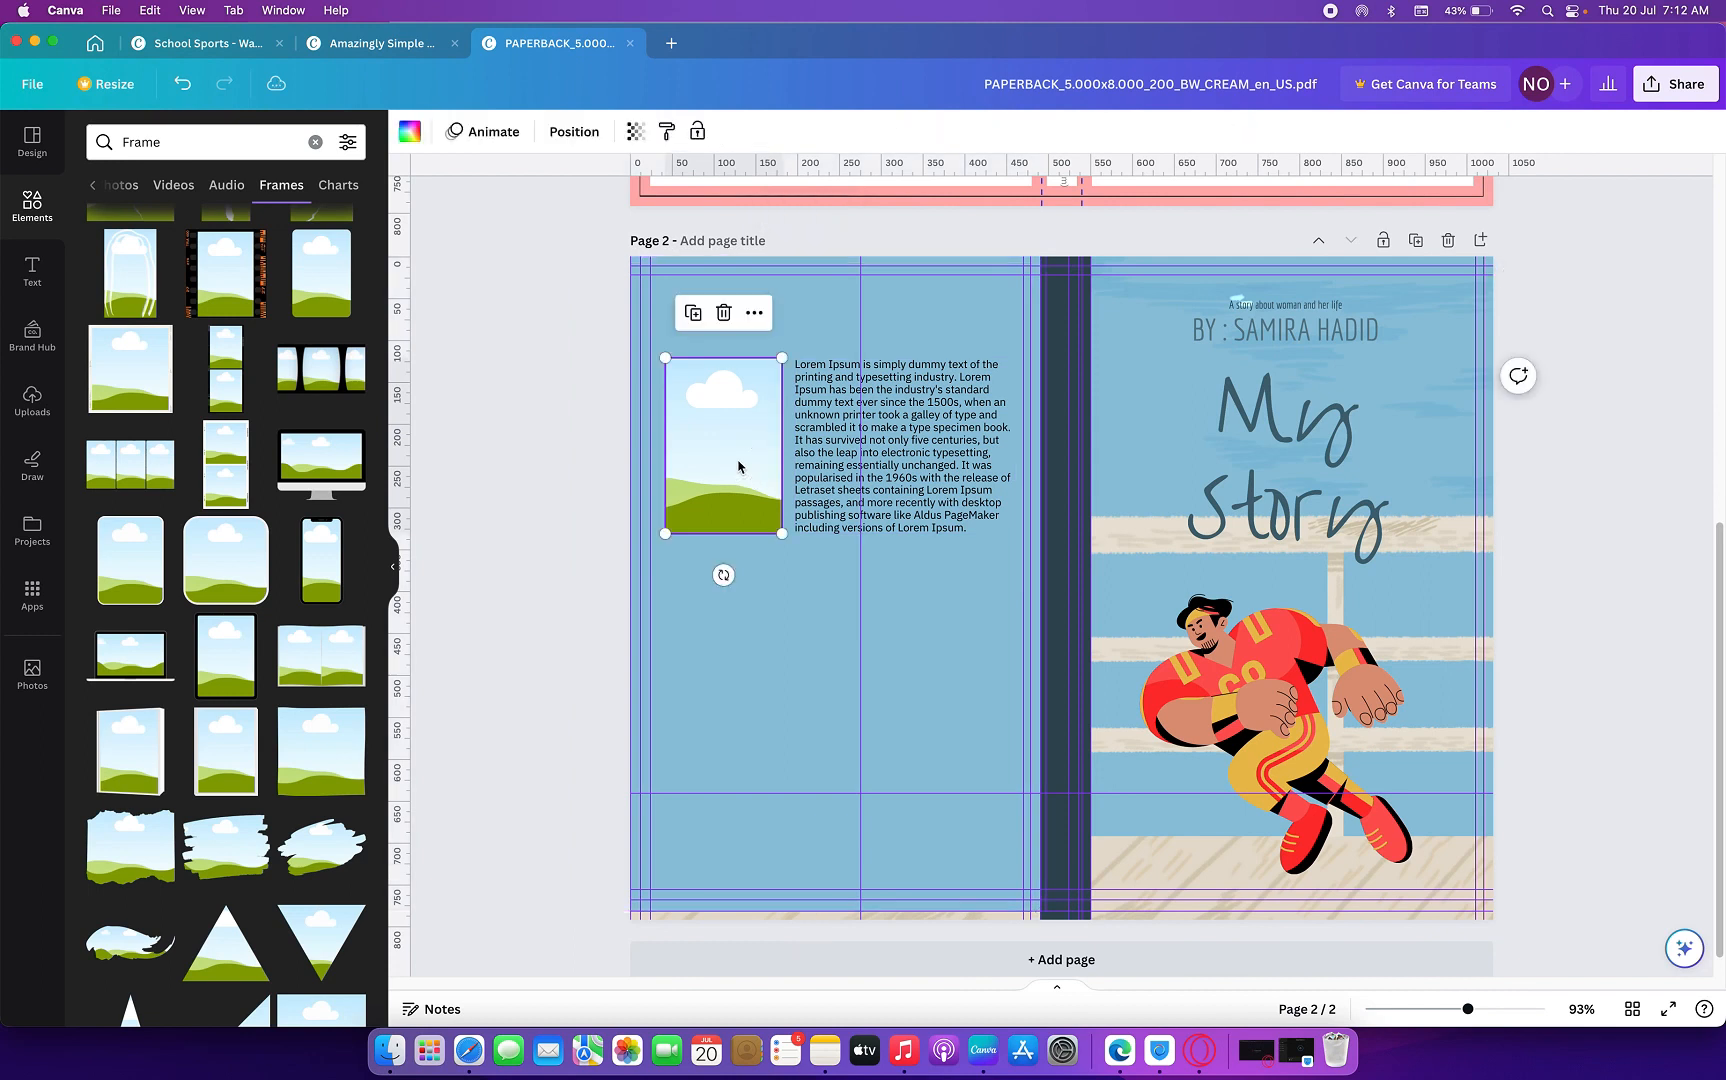
{"action": "key", "text": "Escape"}
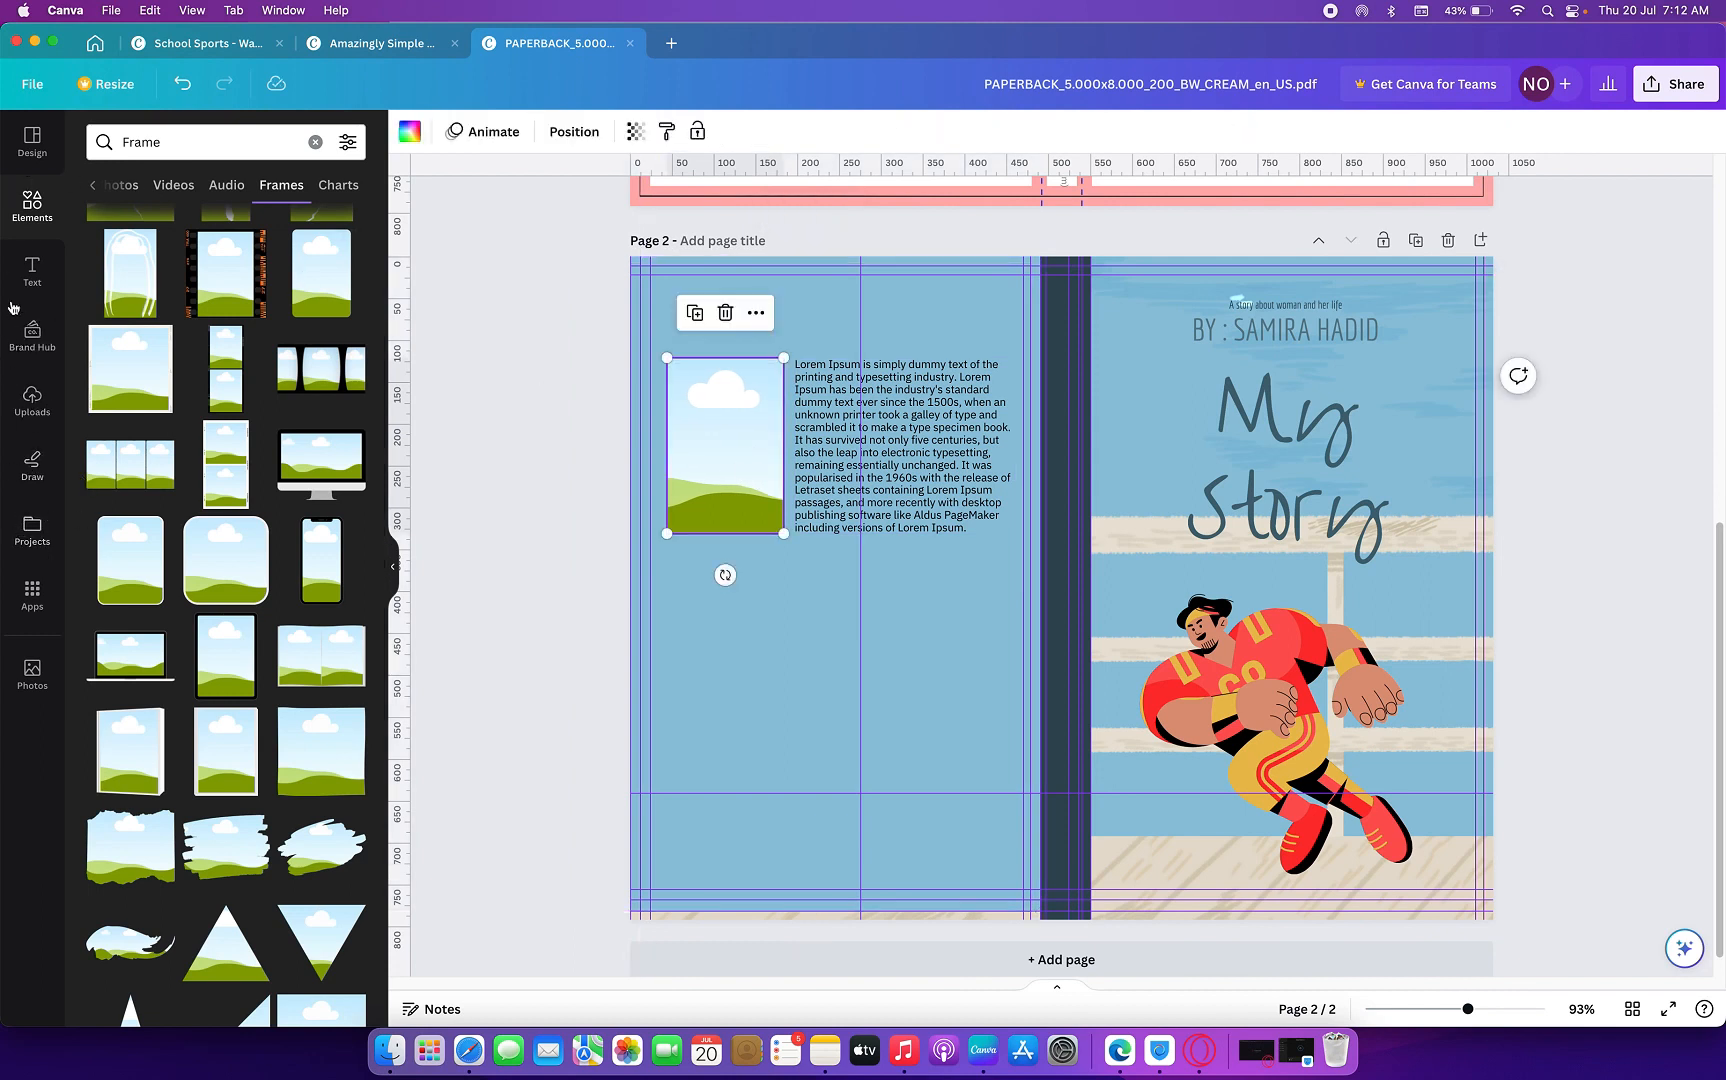
- Search the photo library for "Passport" and look through the results for an author portrait
{"action": "left_click", "coordinate": [33, 662]}
{"action": "left_click", "coordinate": [170, 138]}
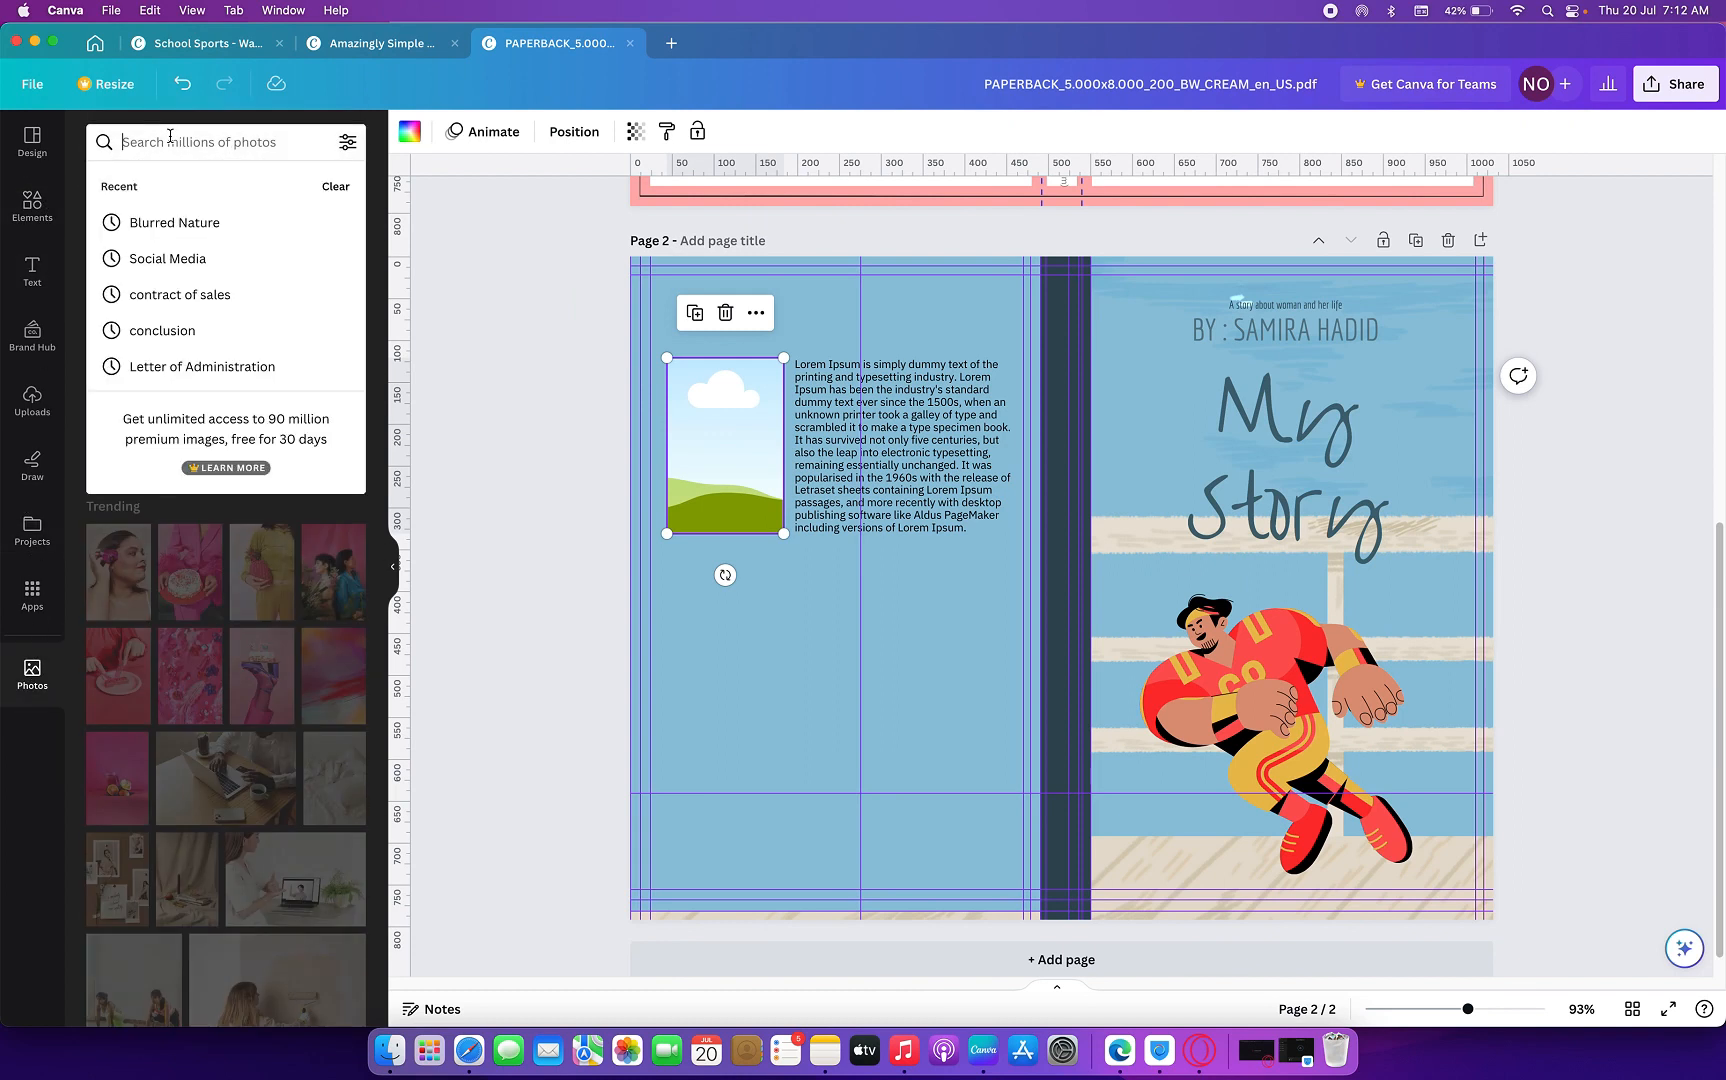
{"action": "type", "text": "Passport"}
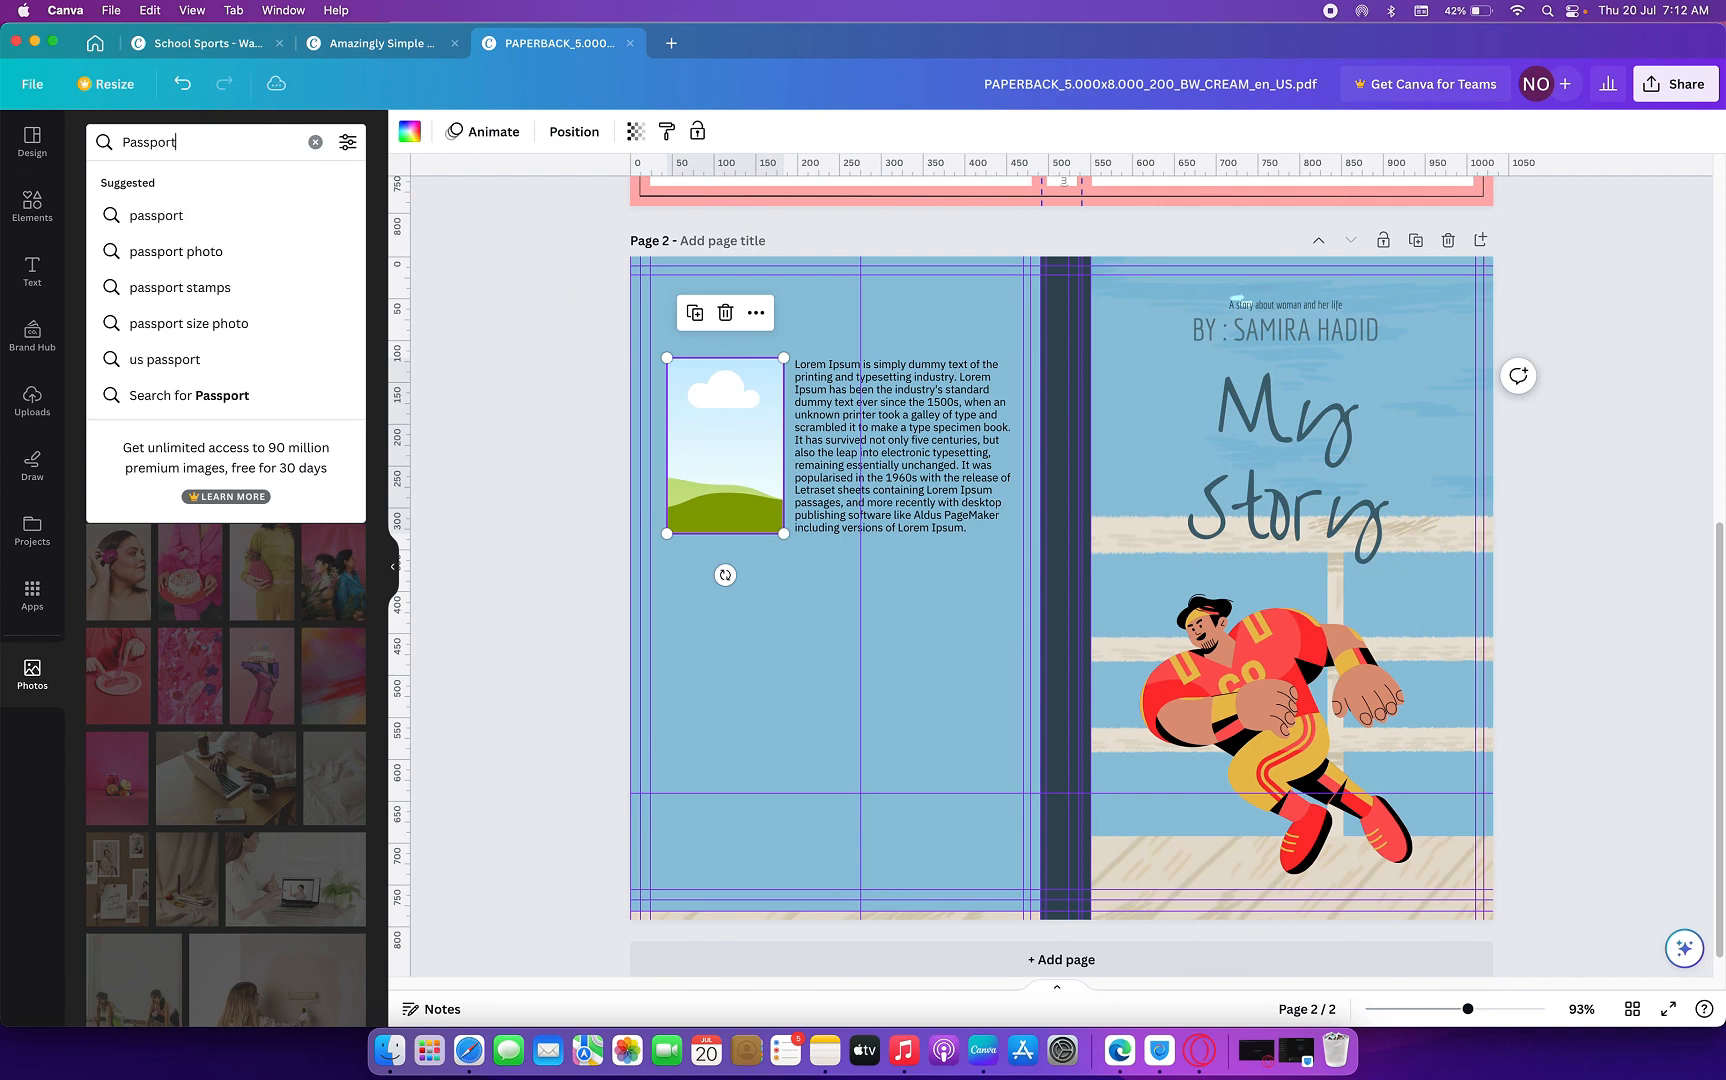
{"action": "key", "text": "Return"}
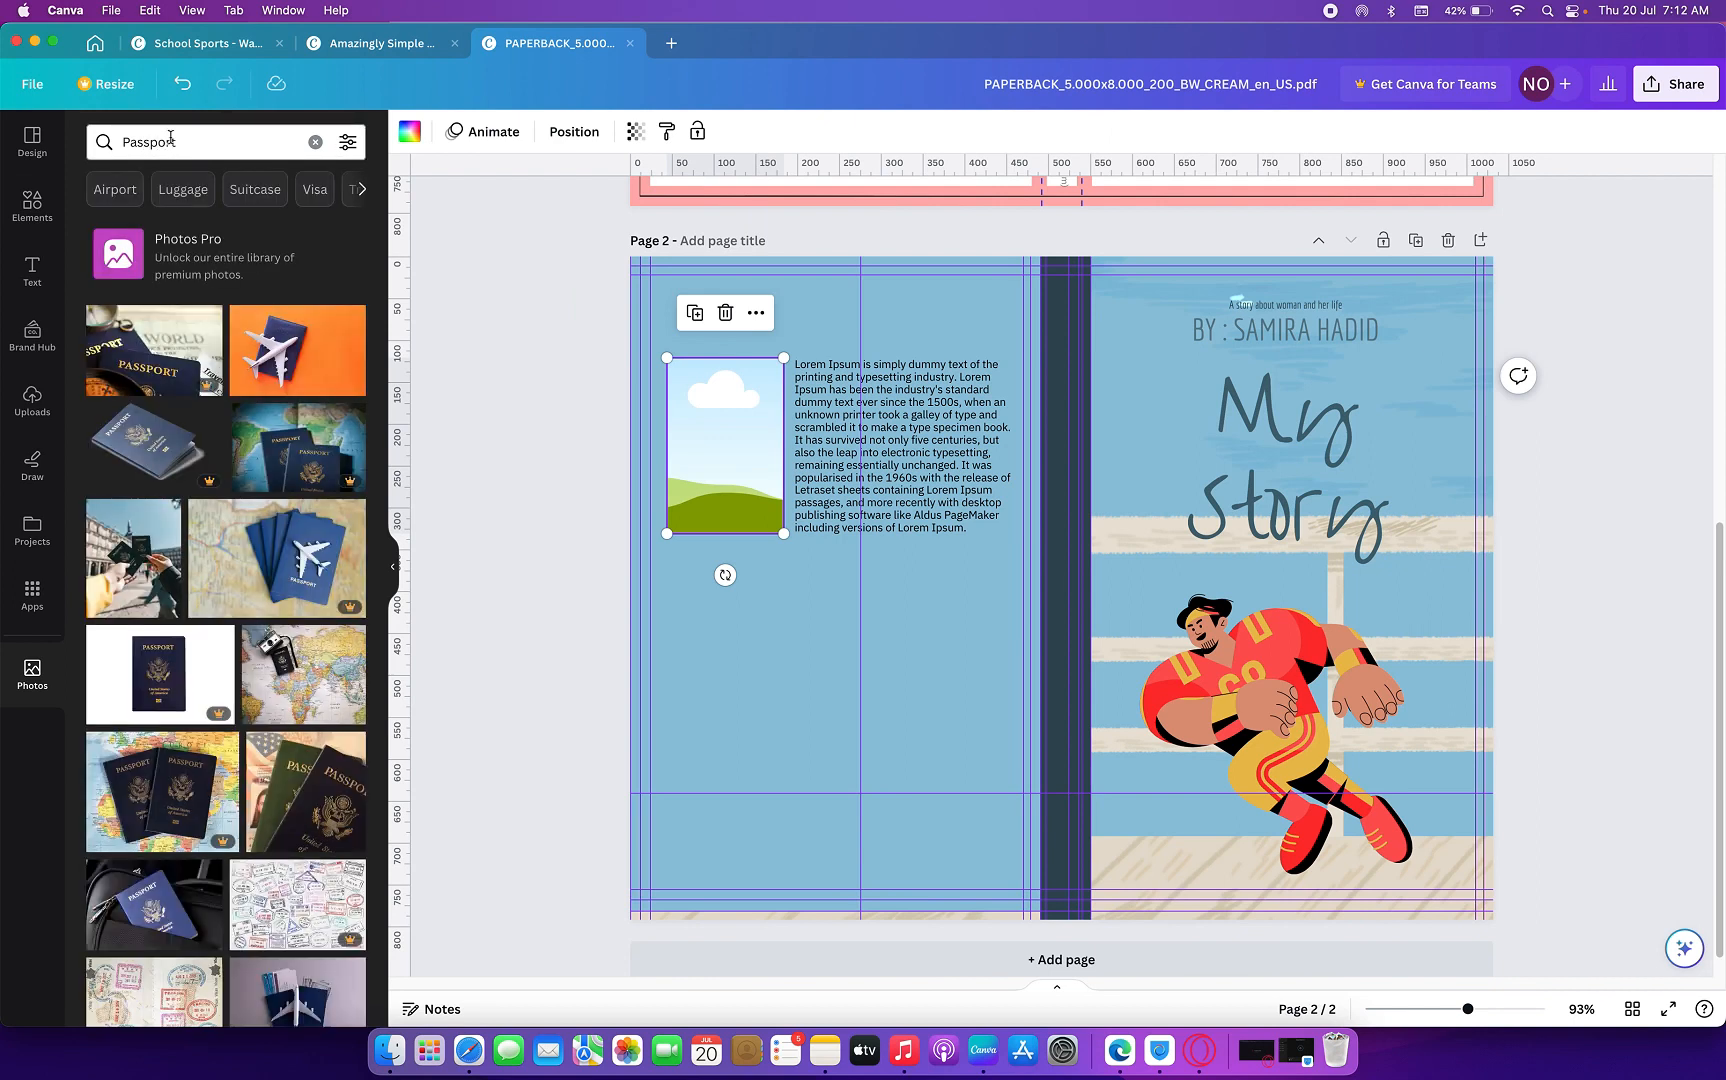
{"action": "scroll", "coordinate": [198, 170], "scroll_direction": "down", "scroll_amount": 5}
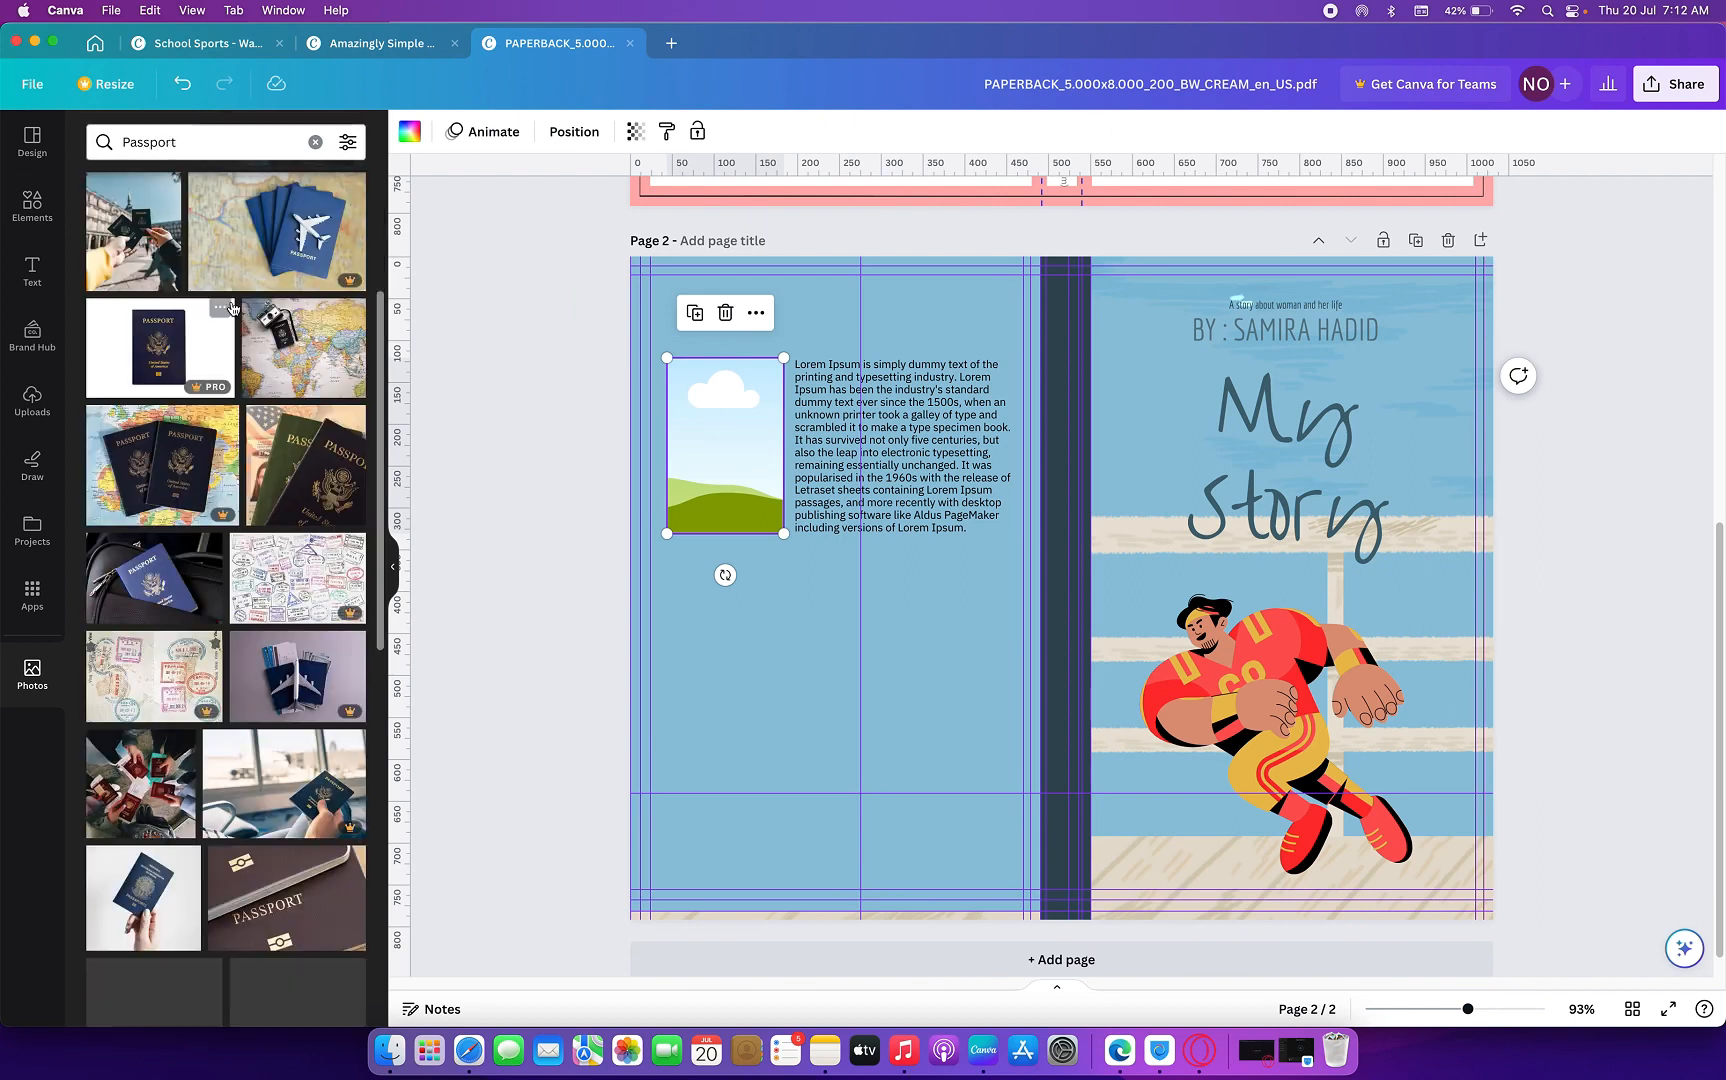
- Search the photo library for "headshot" and fill the back cover frame with the portrait of the woman in glasses and an orange top
{"action": "left_click", "coordinate": [198, 142]}
{"action": "key", "text": "super+a"}
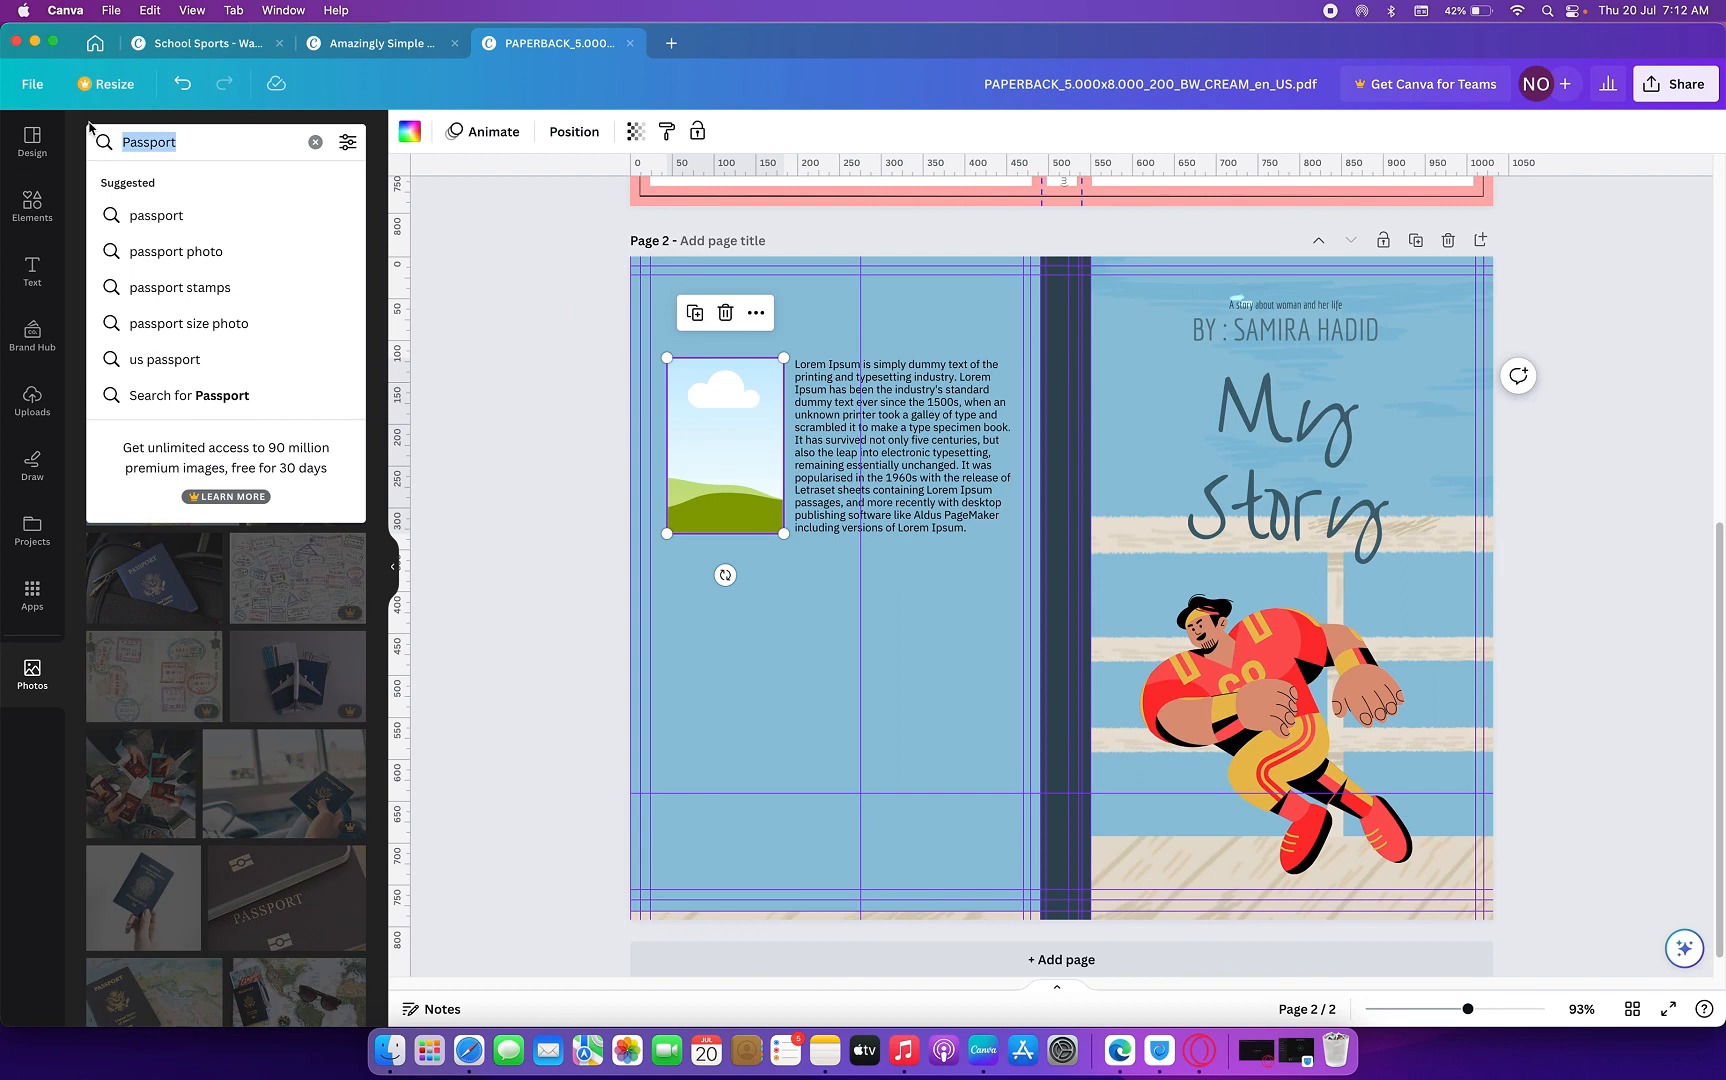
{"action": "type", "text": "headshot"}
{"action": "key", "text": "Return"}
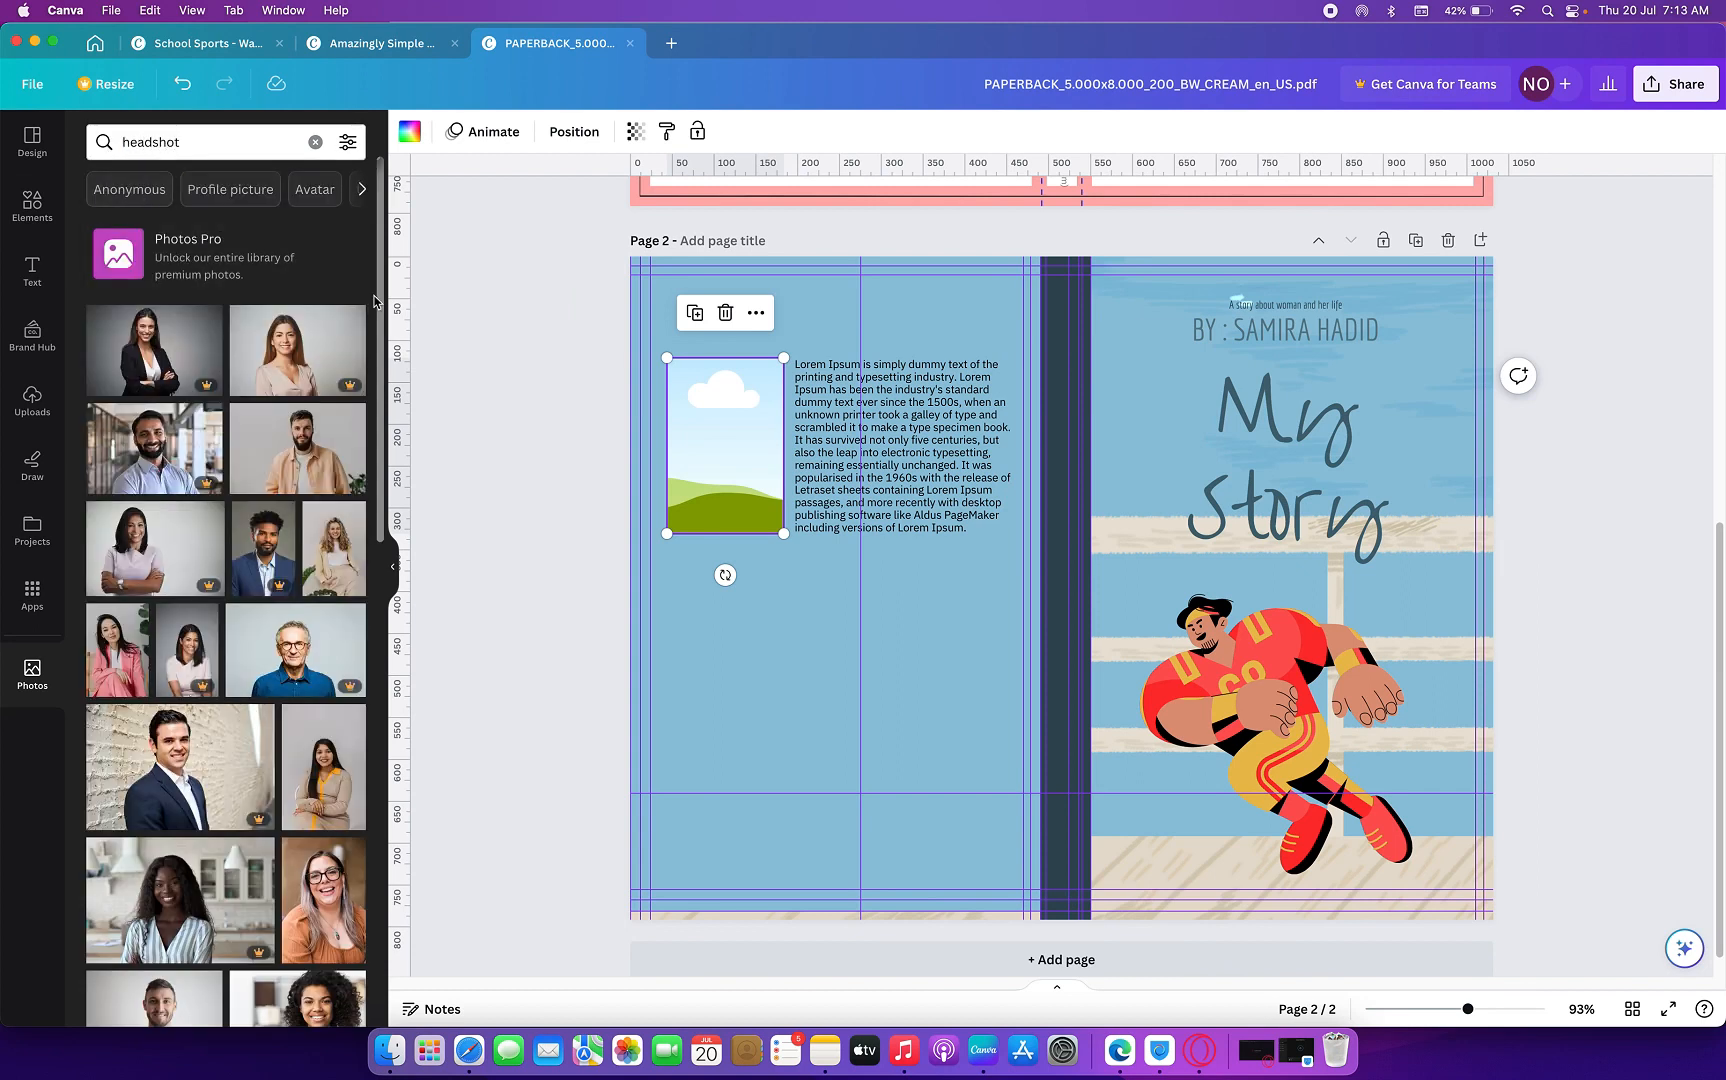
{"action": "scroll", "coordinate": [153, 500], "scroll_direction": "down", "scroll_amount": 1}
{"action": "scroll", "coordinate": [153, 500], "scroll_direction": "down", "scroll_amount": 3}
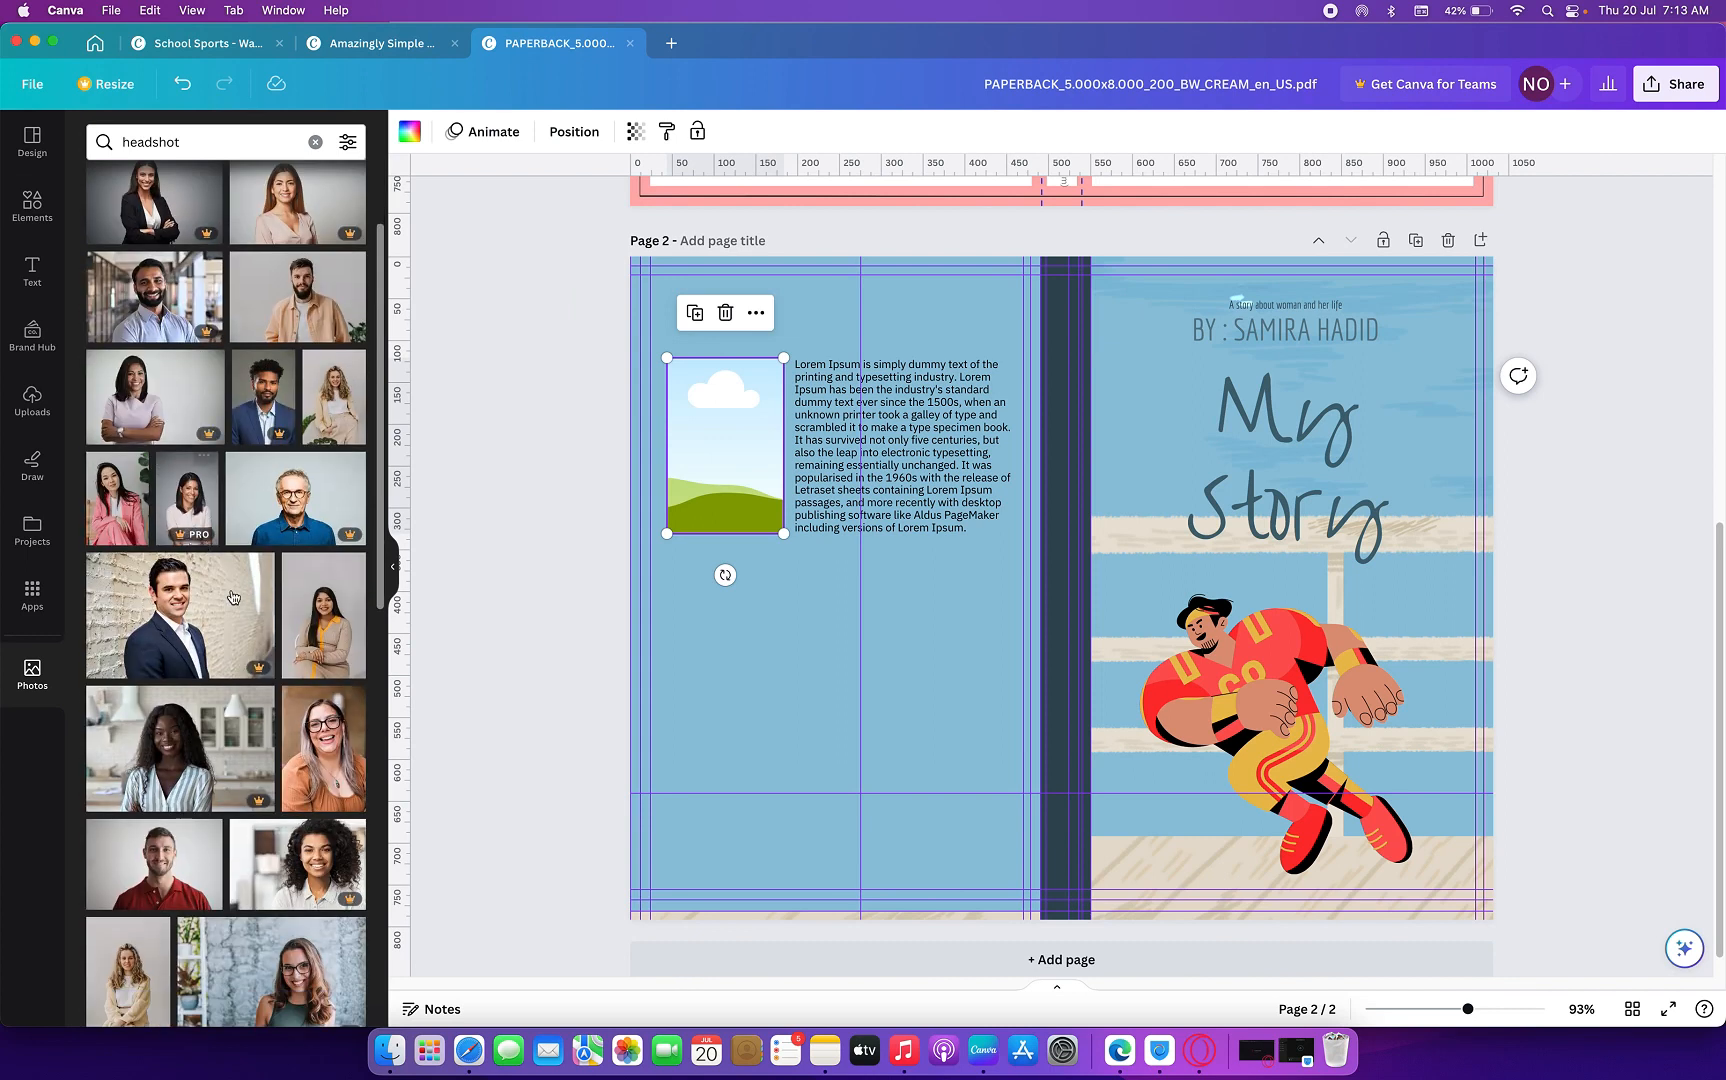
{"action": "scroll", "coordinate": [148, 753], "scroll_direction": "down", "scroll_amount": 5}
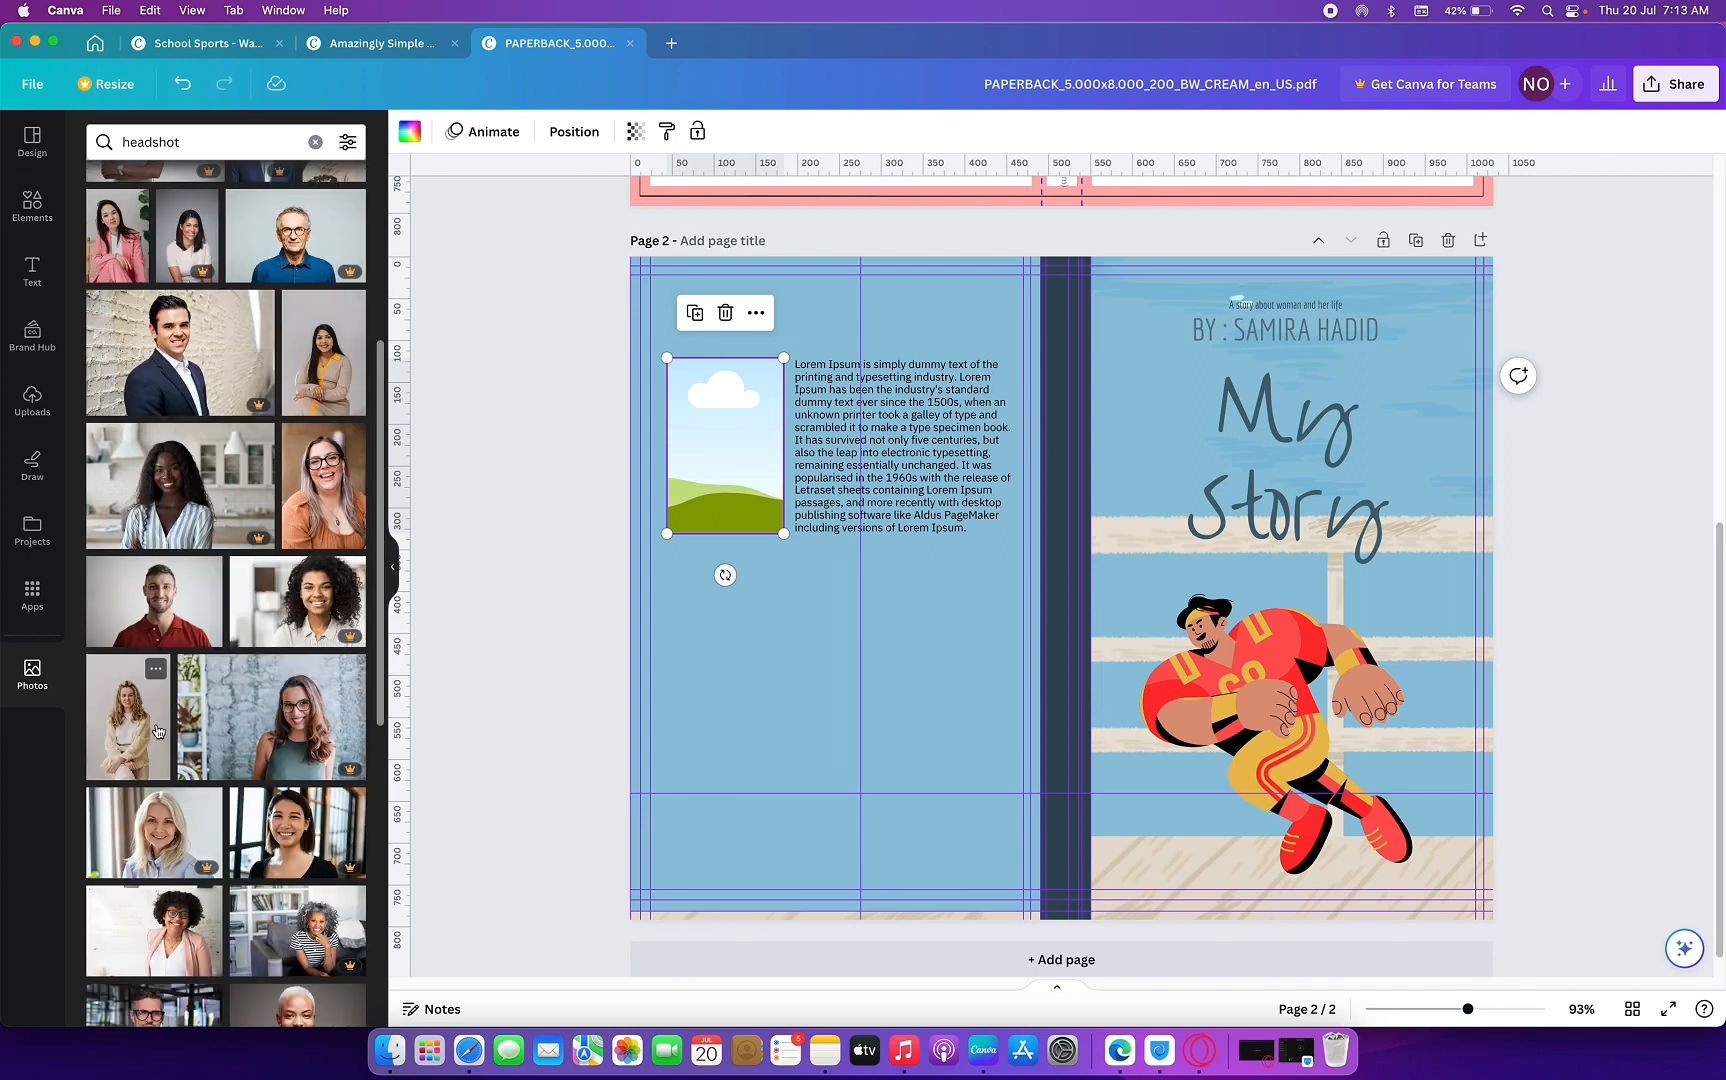
{"action": "scroll", "coordinate": [170, 740], "scroll_direction": "down", "scroll_amount": 5}
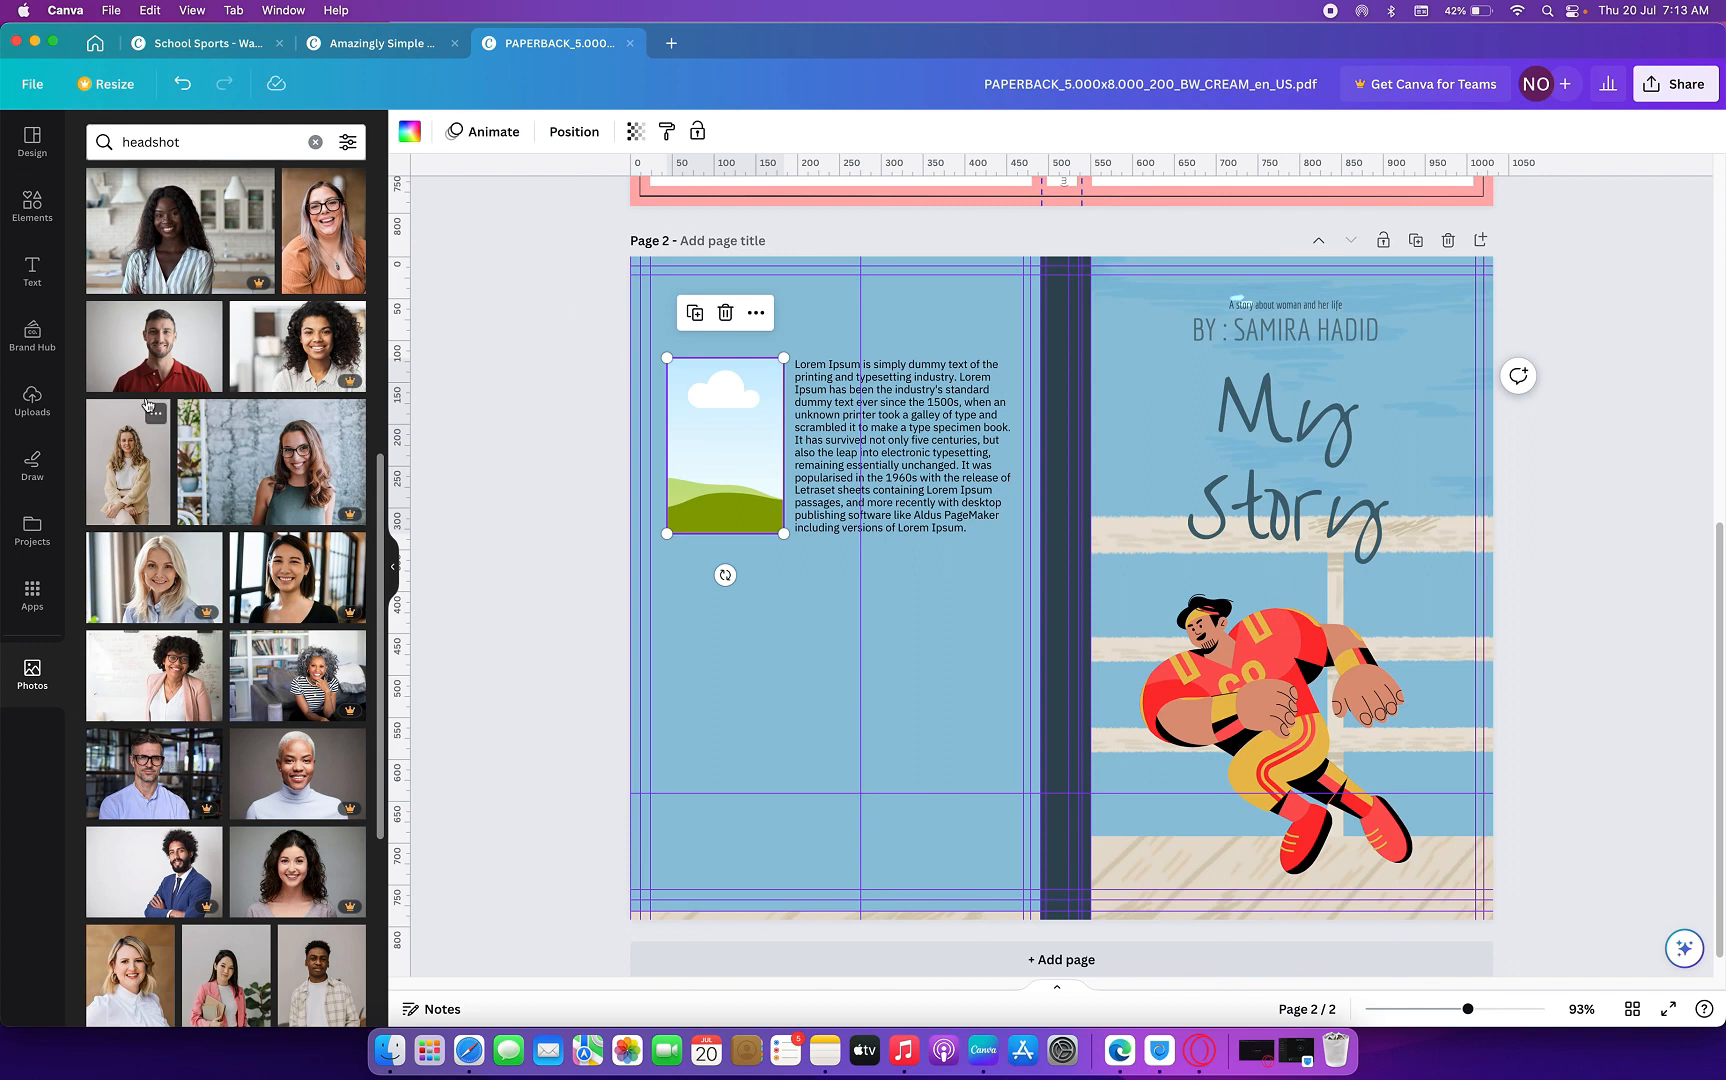
{"action": "left_click_drag", "start_coordinate": [317, 260], "coordinate": [719, 445]}
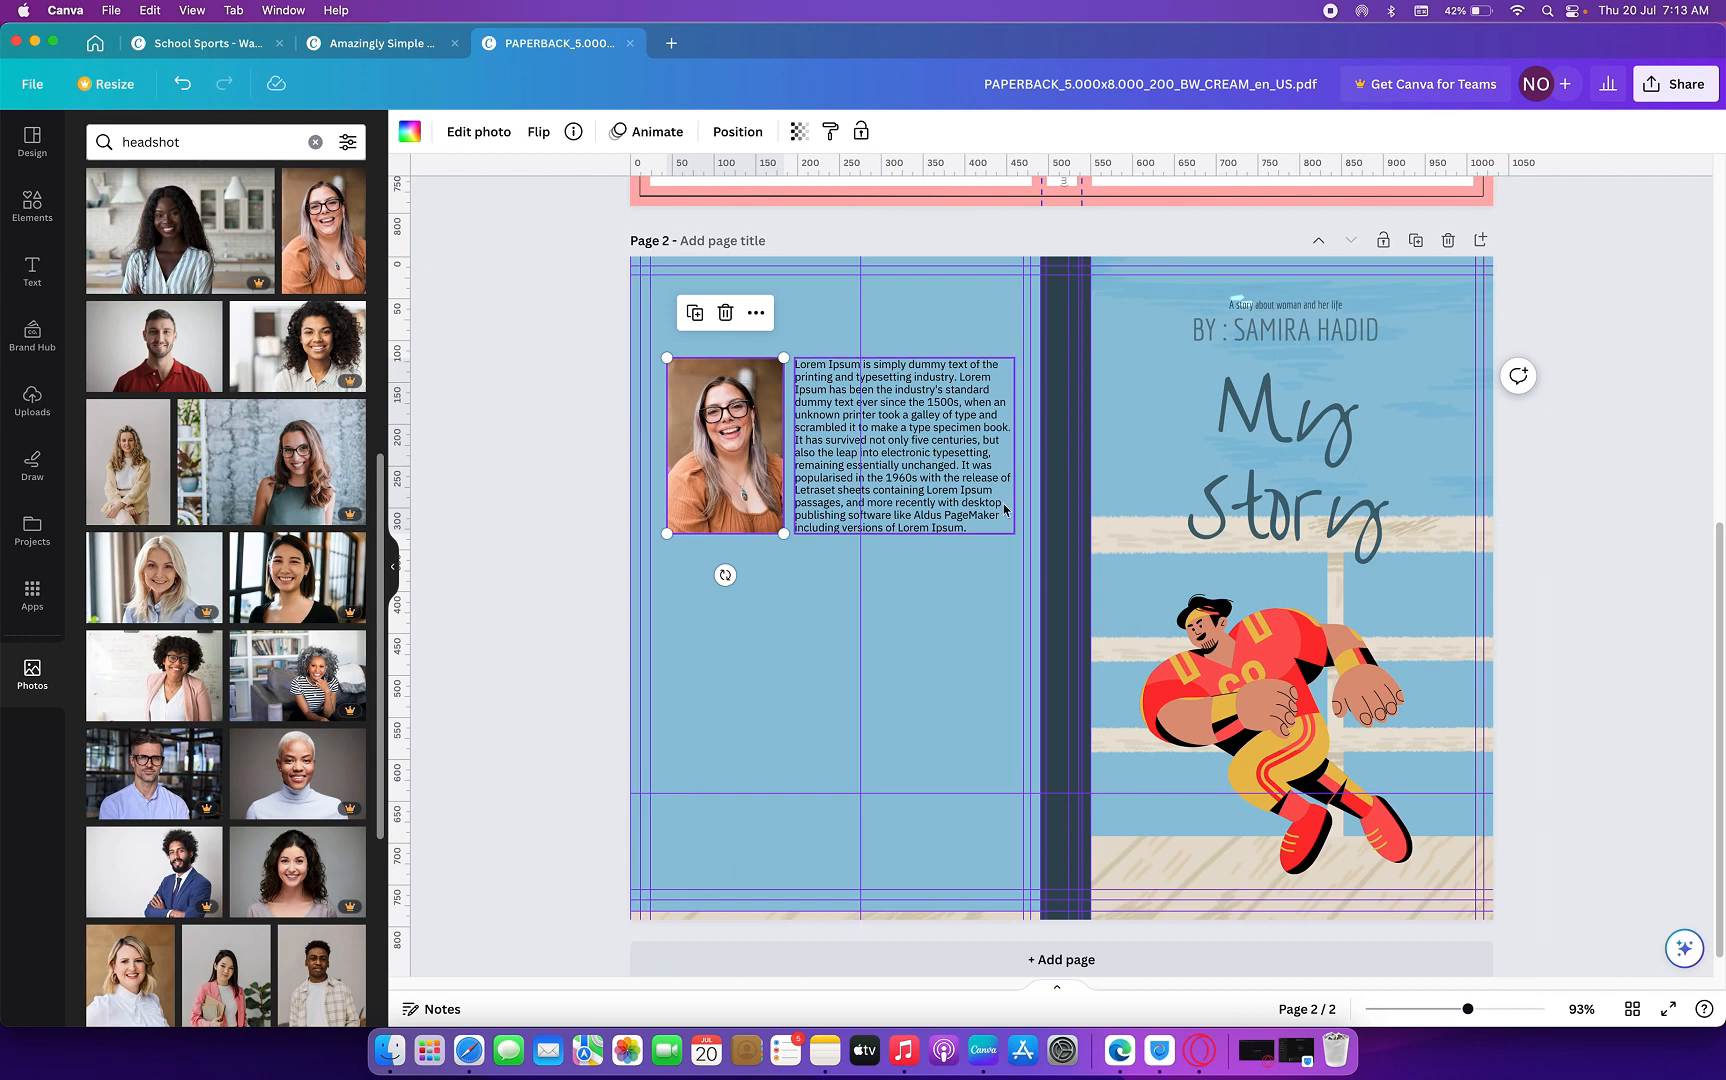
{"action": "left_click", "coordinate": [945, 607]}
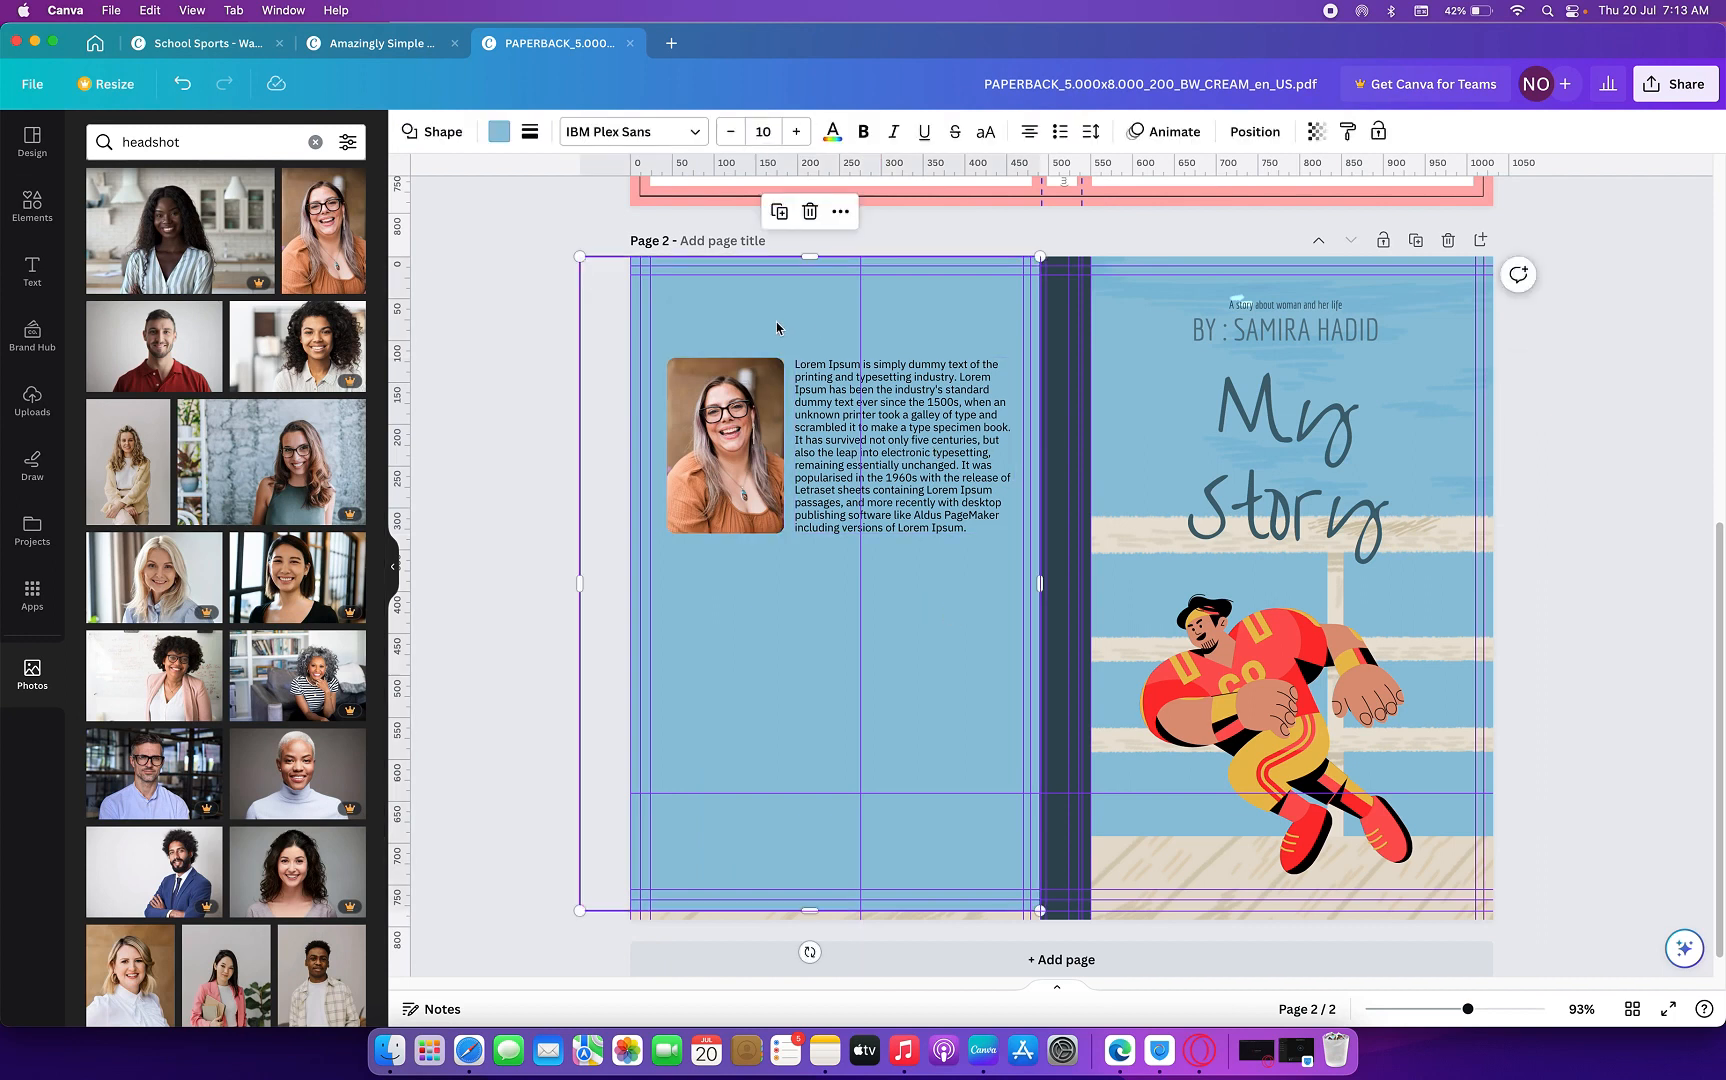
- Duplicate the Lorem Ipsum paragraph, place the copy below the portrait, and widen it to span the portrait and the text beside it
{"action": "left_click", "coordinate": [826, 403]}
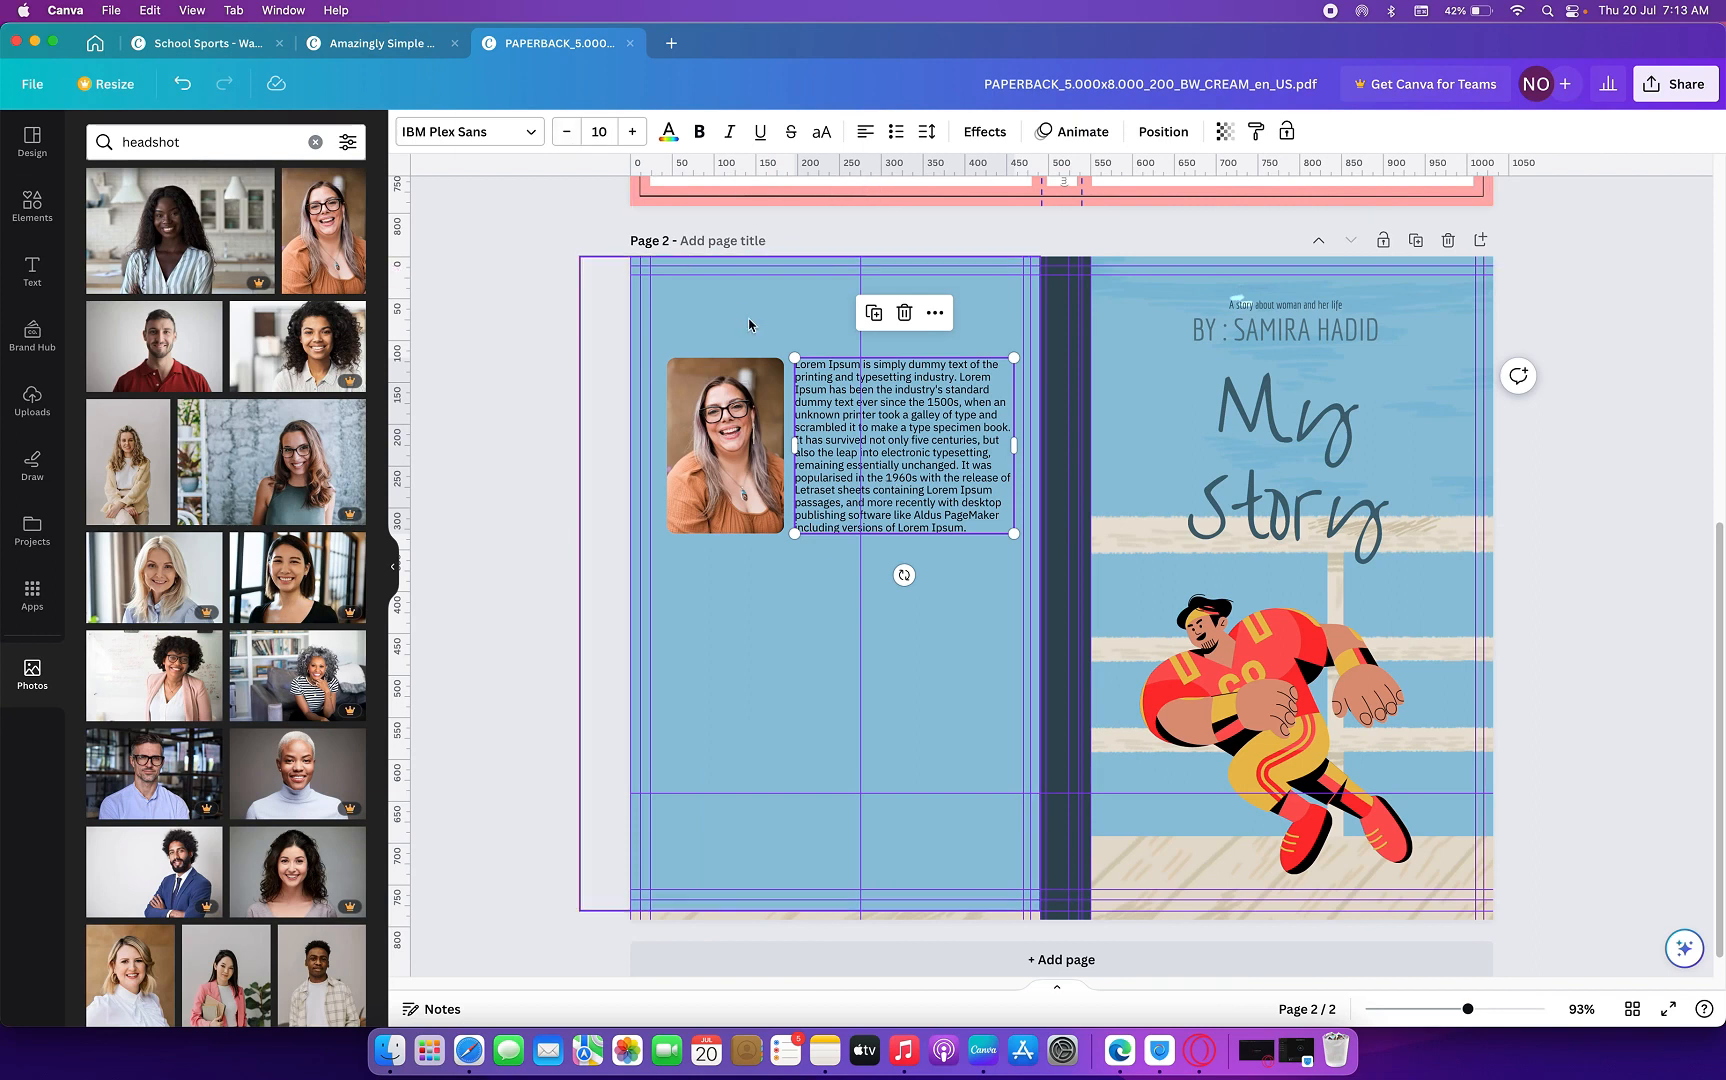
{"action": "left_click", "coordinate": [873, 314]}
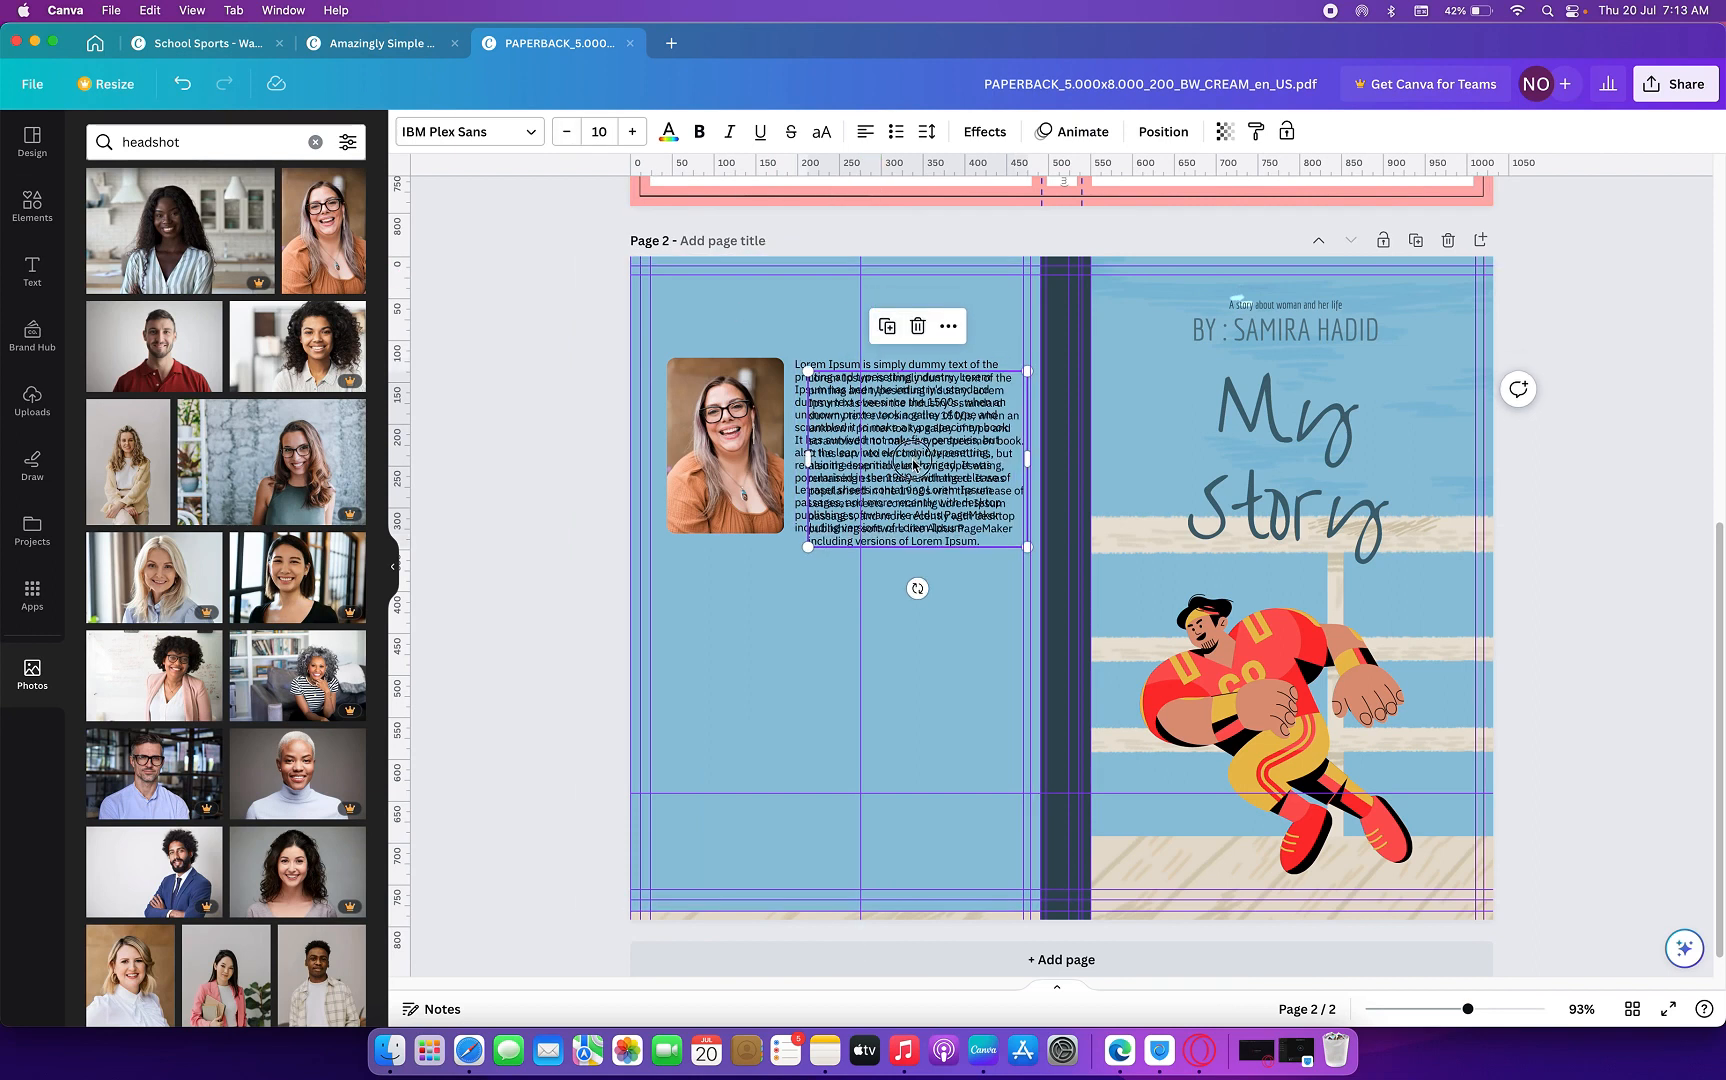
{"action": "left_click_drag", "start_coordinate": [905, 458], "coordinate": [771, 690]}
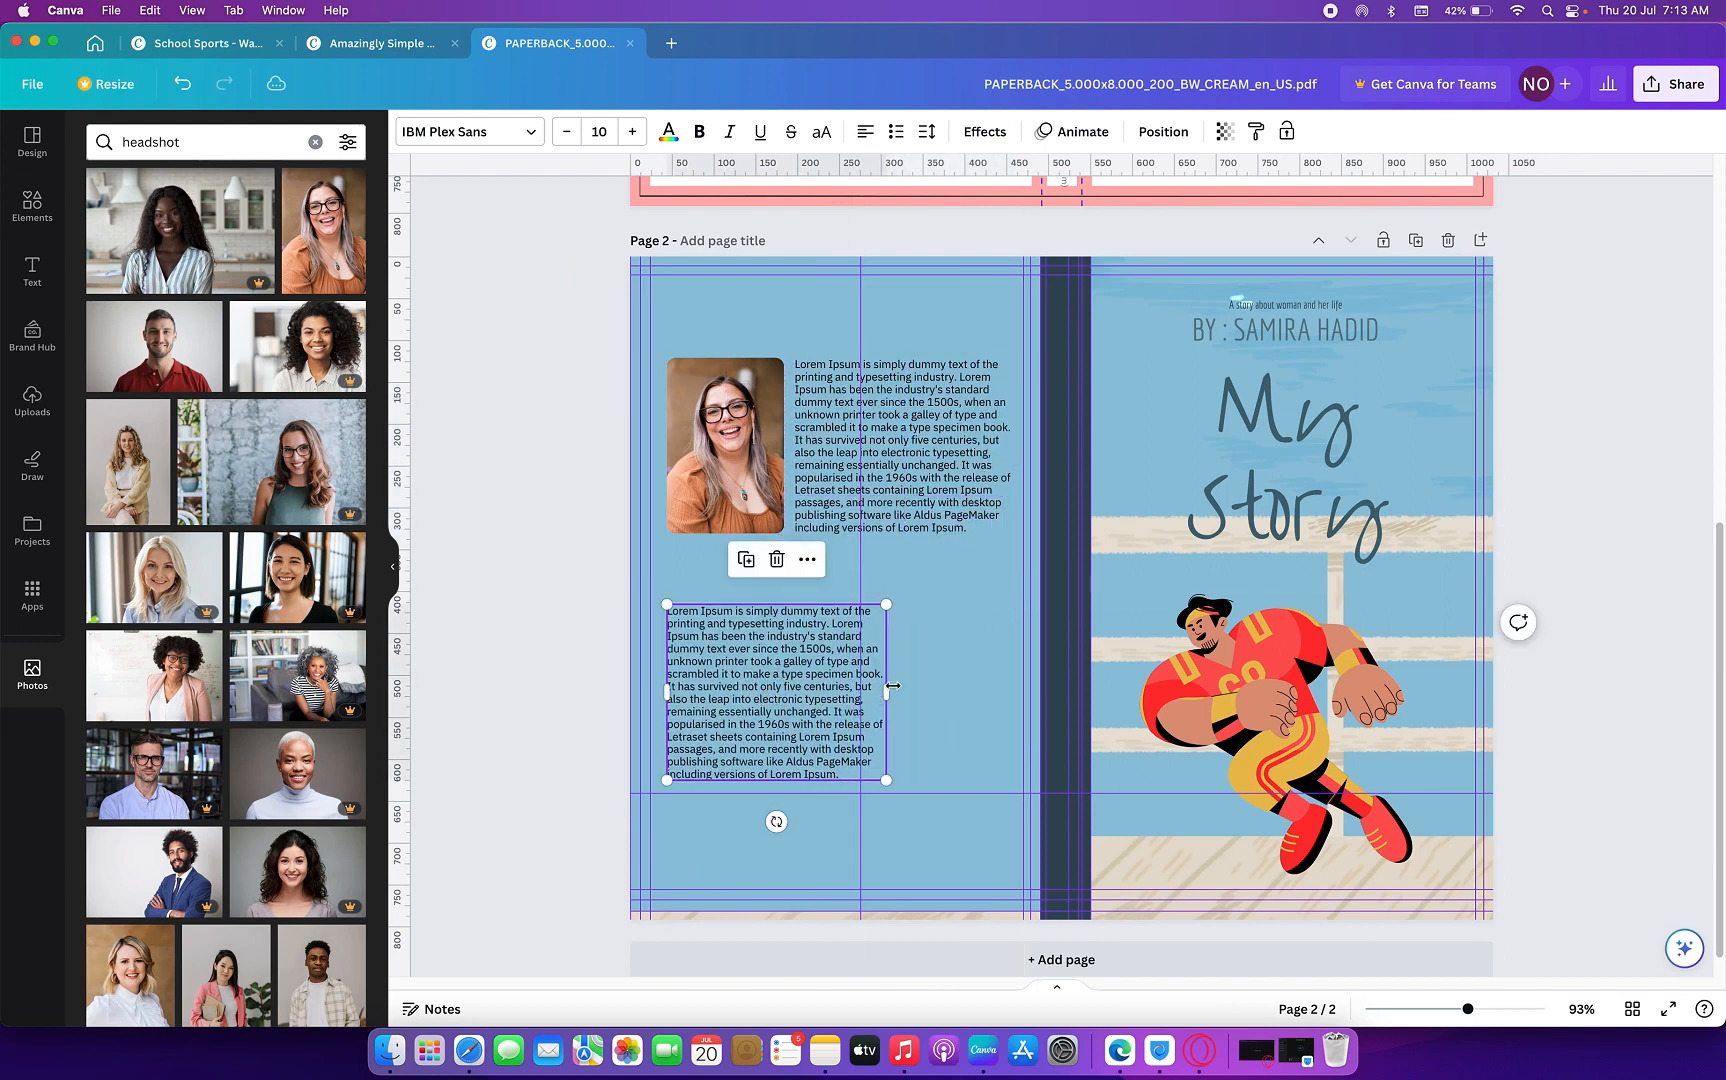
{"action": "left_click_drag", "start_coordinate": [897, 693], "coordinate": [1024, 737]}
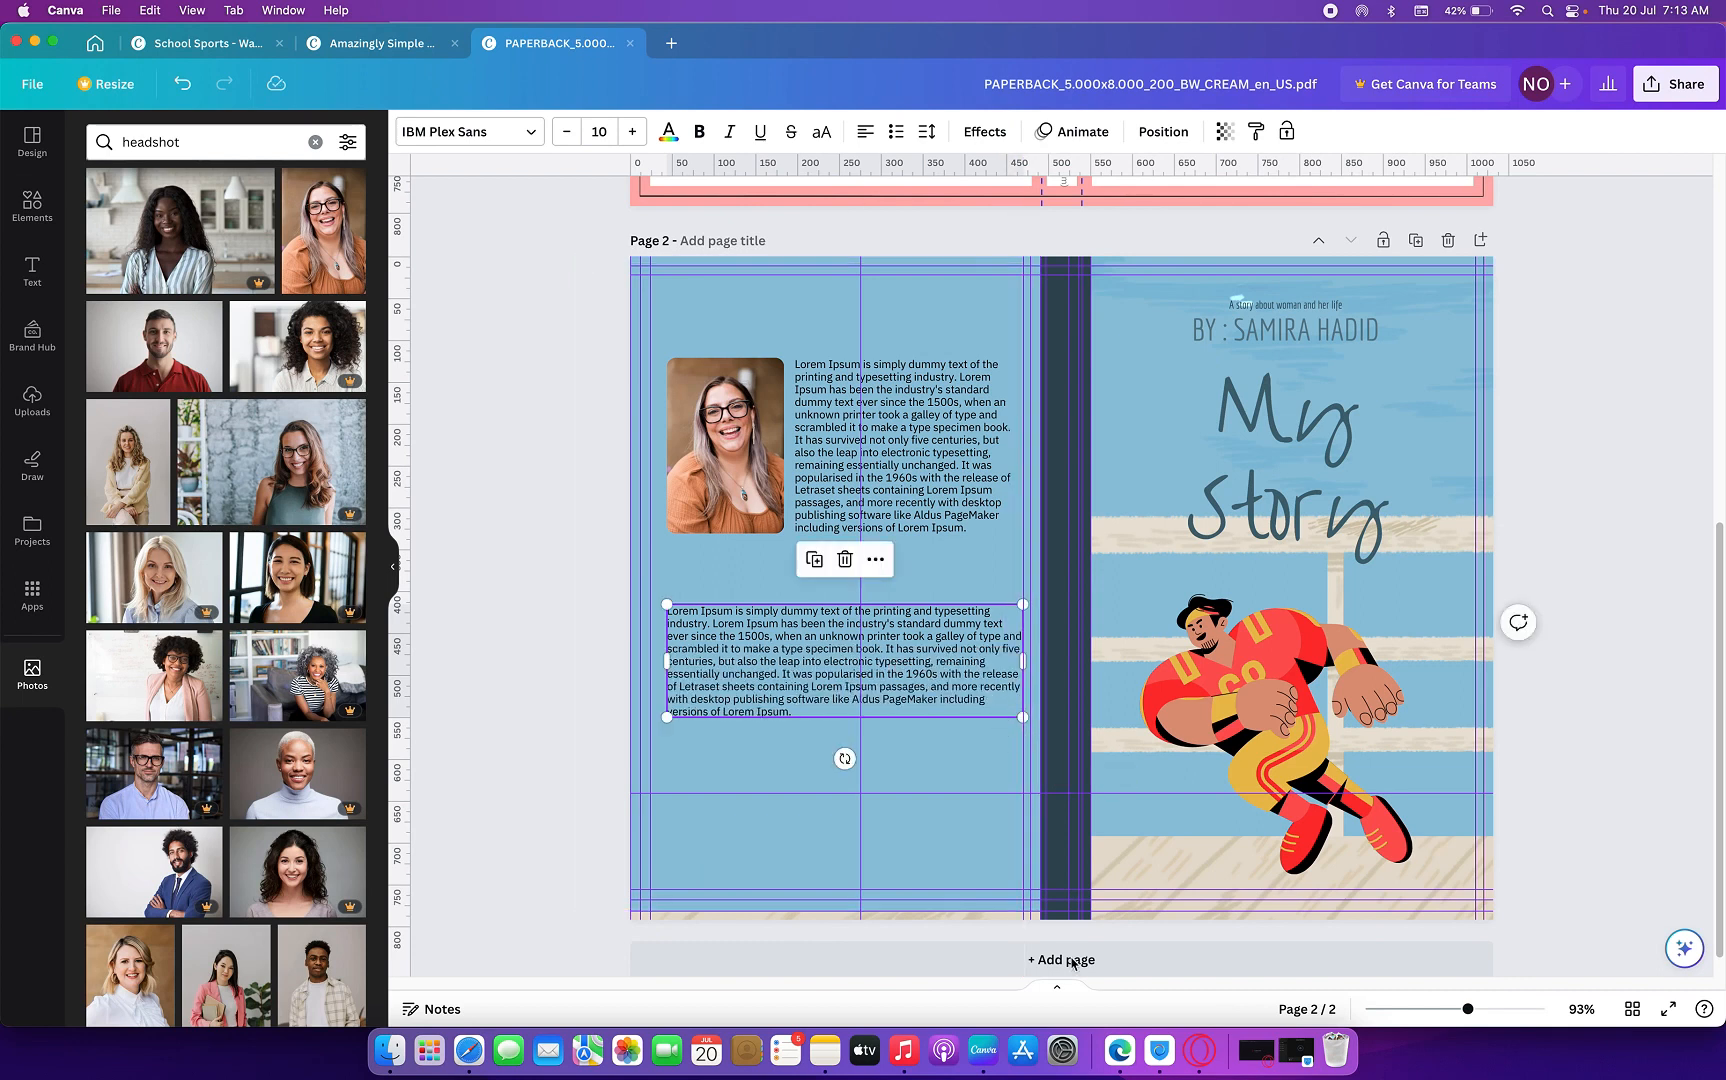
- Copy the "Where does it come from?" text from lipsum.com in Safari, switch back to Canva, and paste it over the duplicated paragraph
{"action": "left_click", "coordinate": [462, 1035]}
{"action": "scroll", "coordinate": [654, 637], "scroll_direction": "down", "scroll_amount": 3}
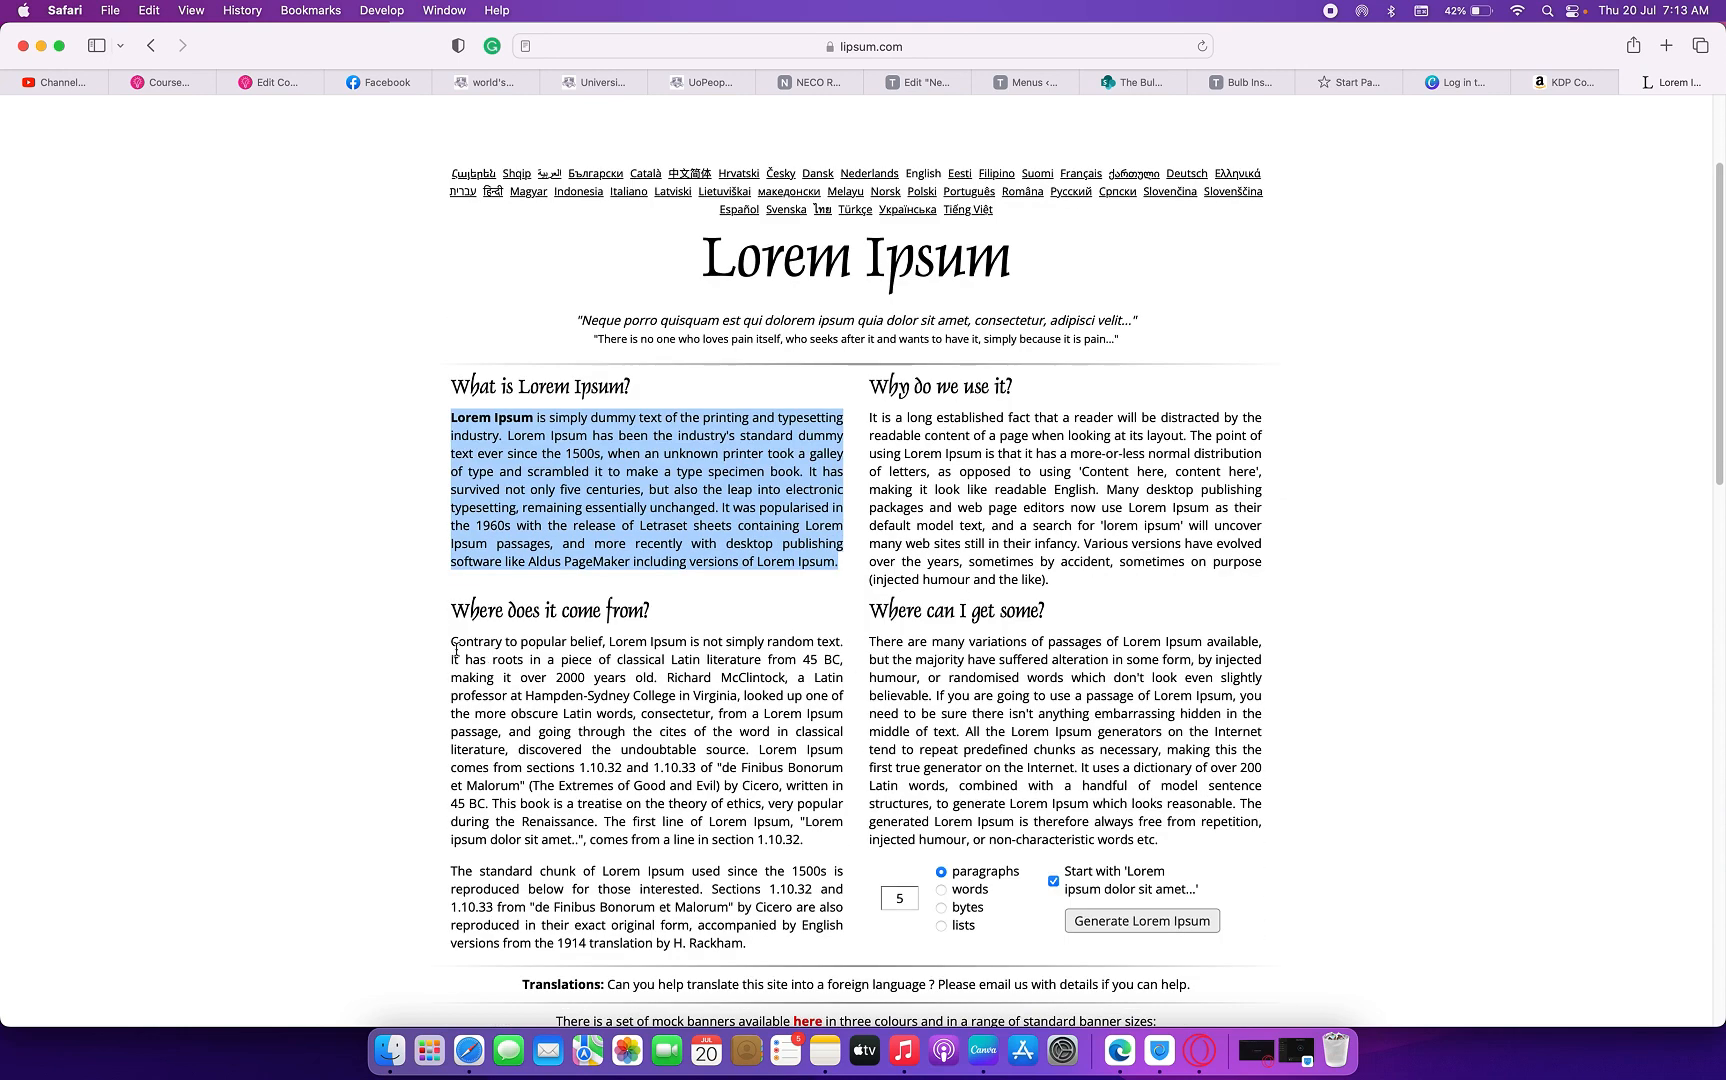
{"action": "left_click_drag", "start_coordinate": [456, 650], "coordinate": [760, 936]}
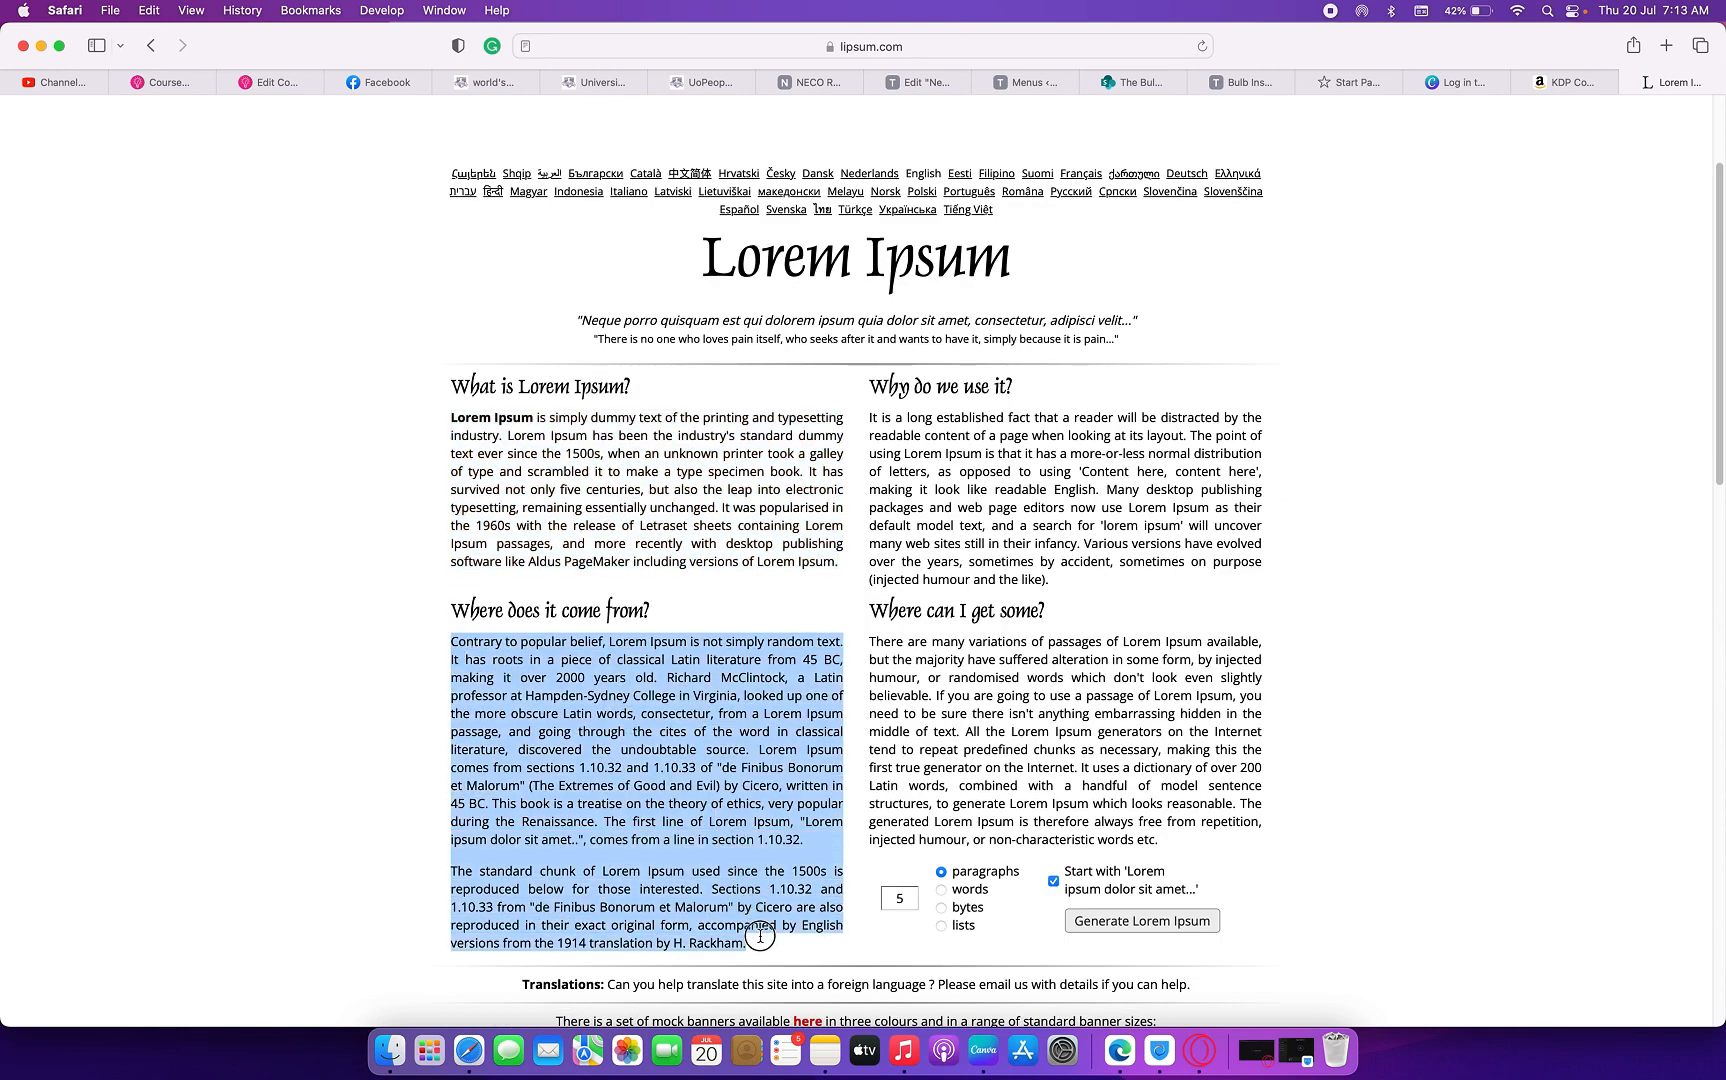
{"action": "right_click", "coordinate": [741, 904]}
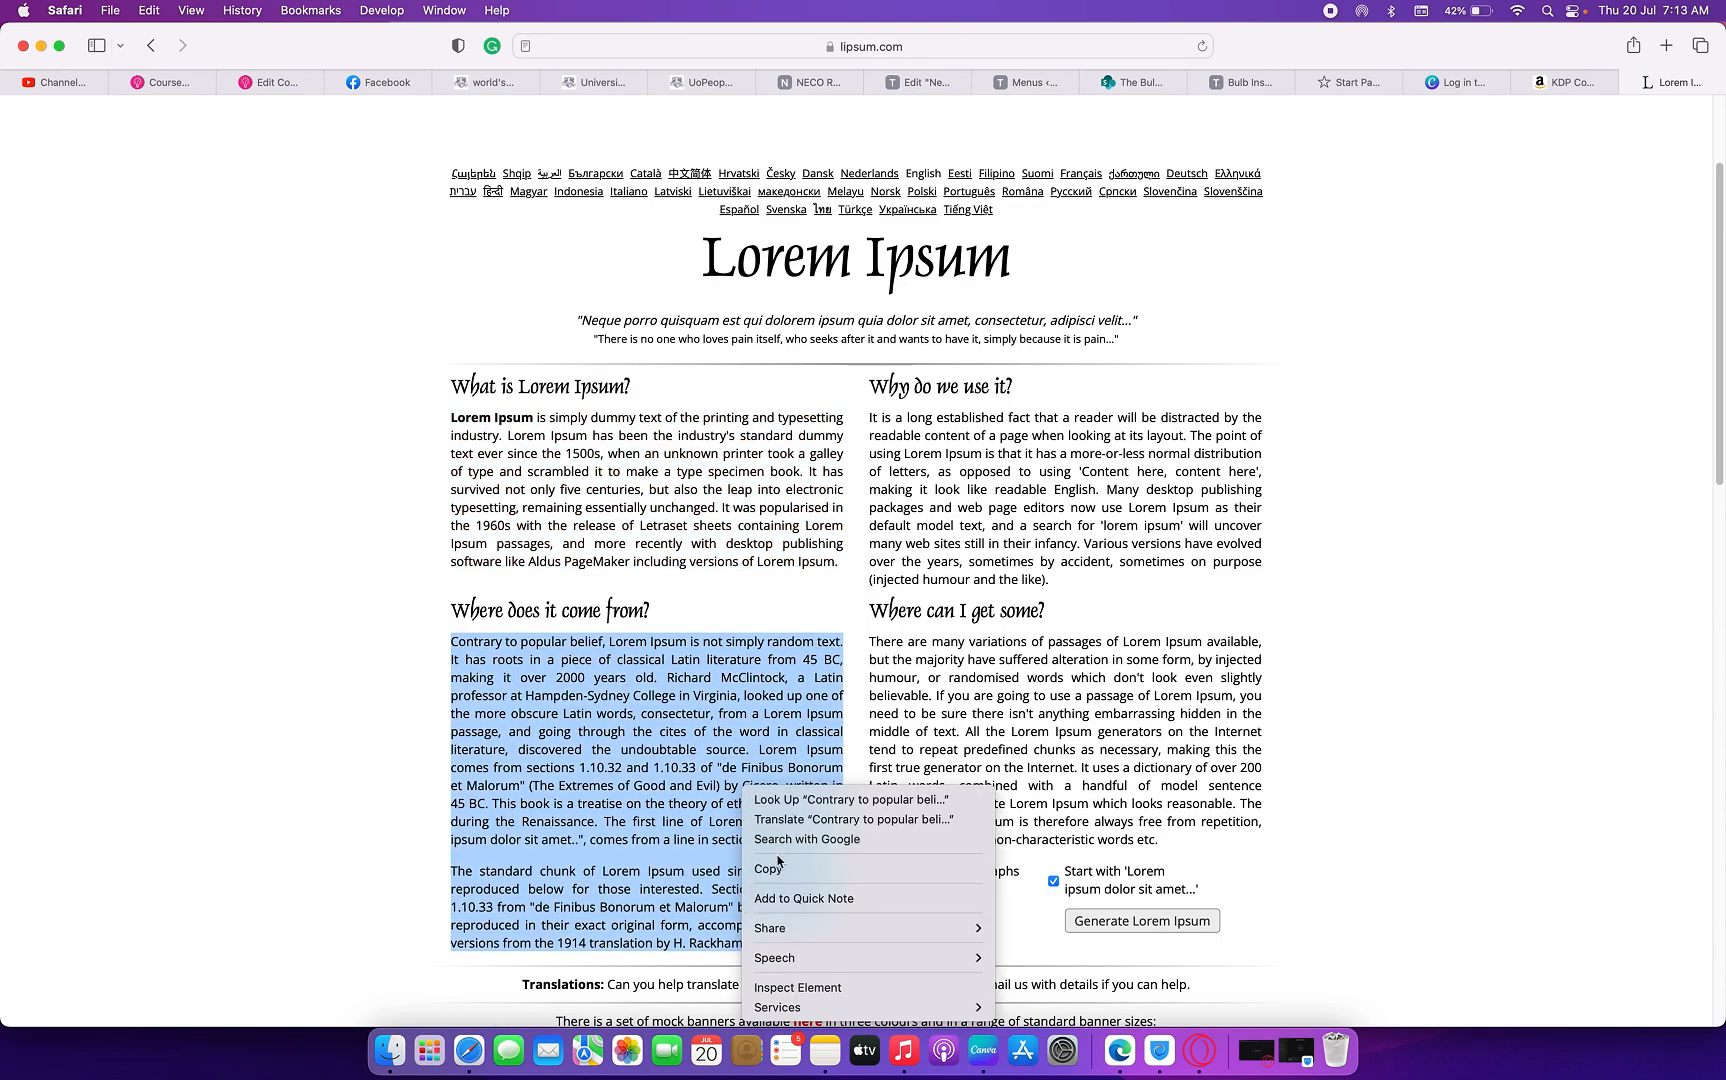
{"action": "left_click", "coordinate": [776, 866]}
{"action": "left_click", "coordinate": [983, 1050]}
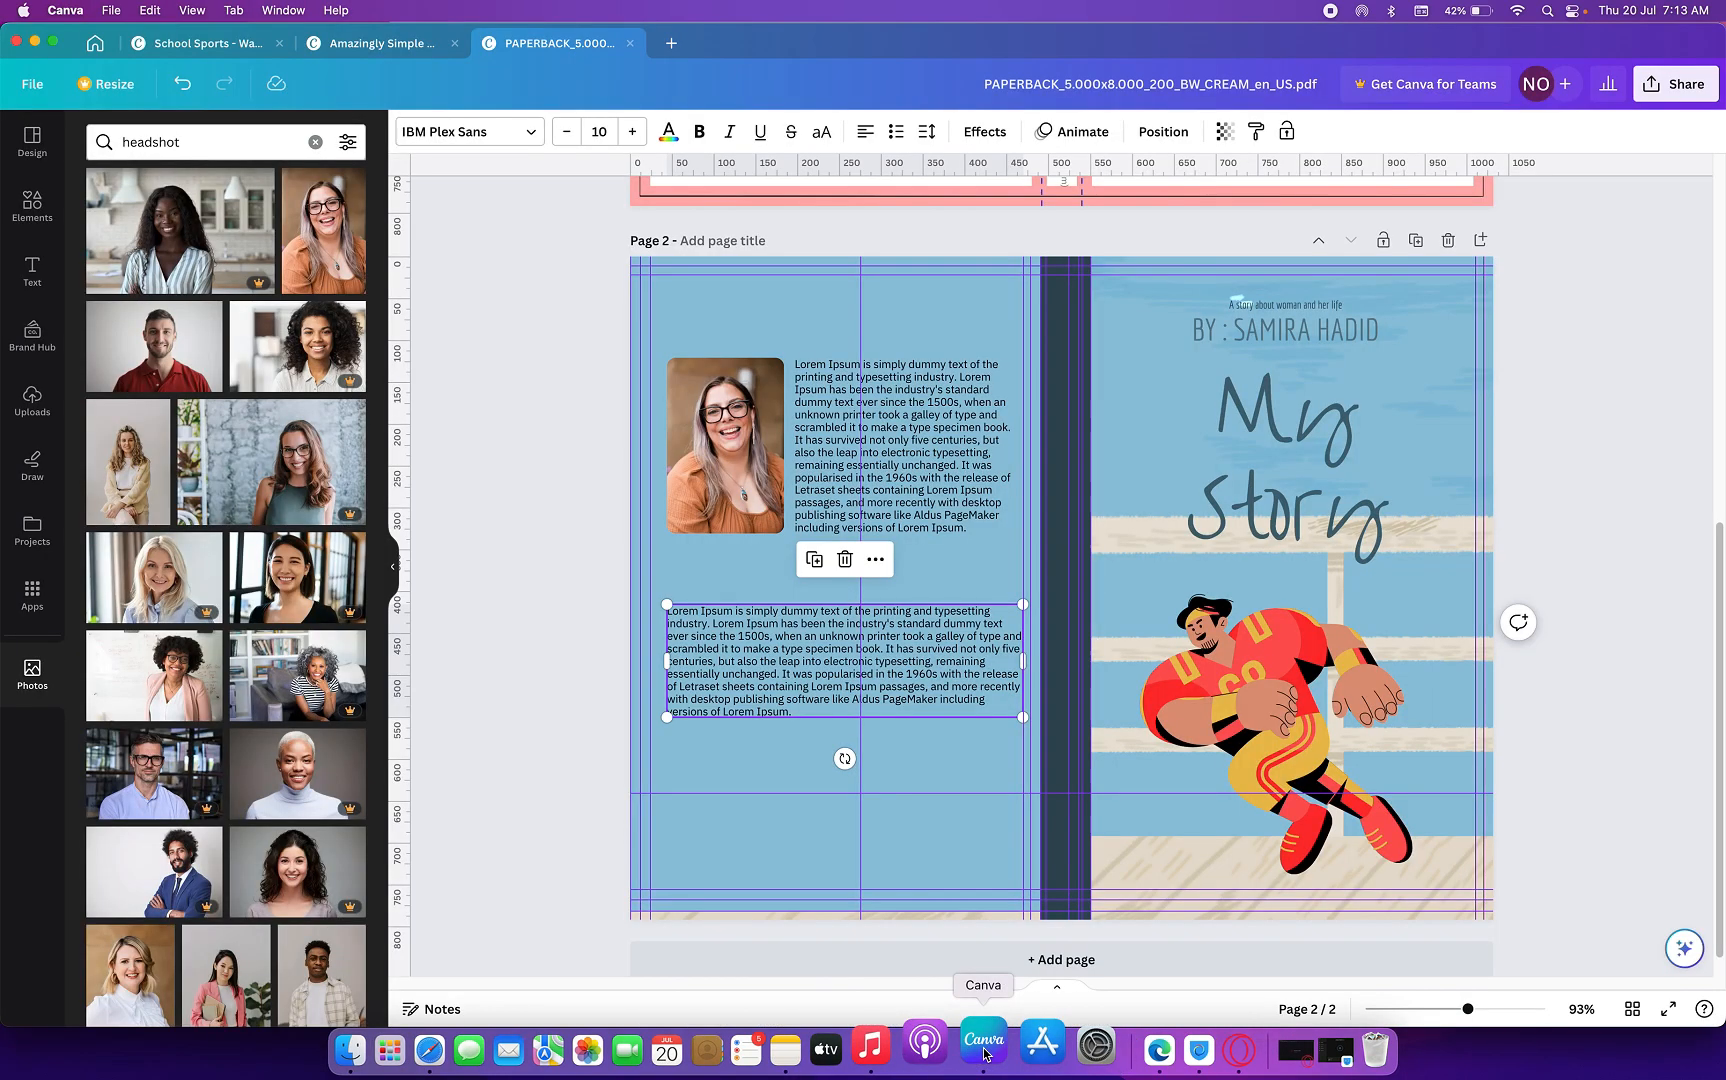
{"action": "left_click", "coordinate": [733, 678]}
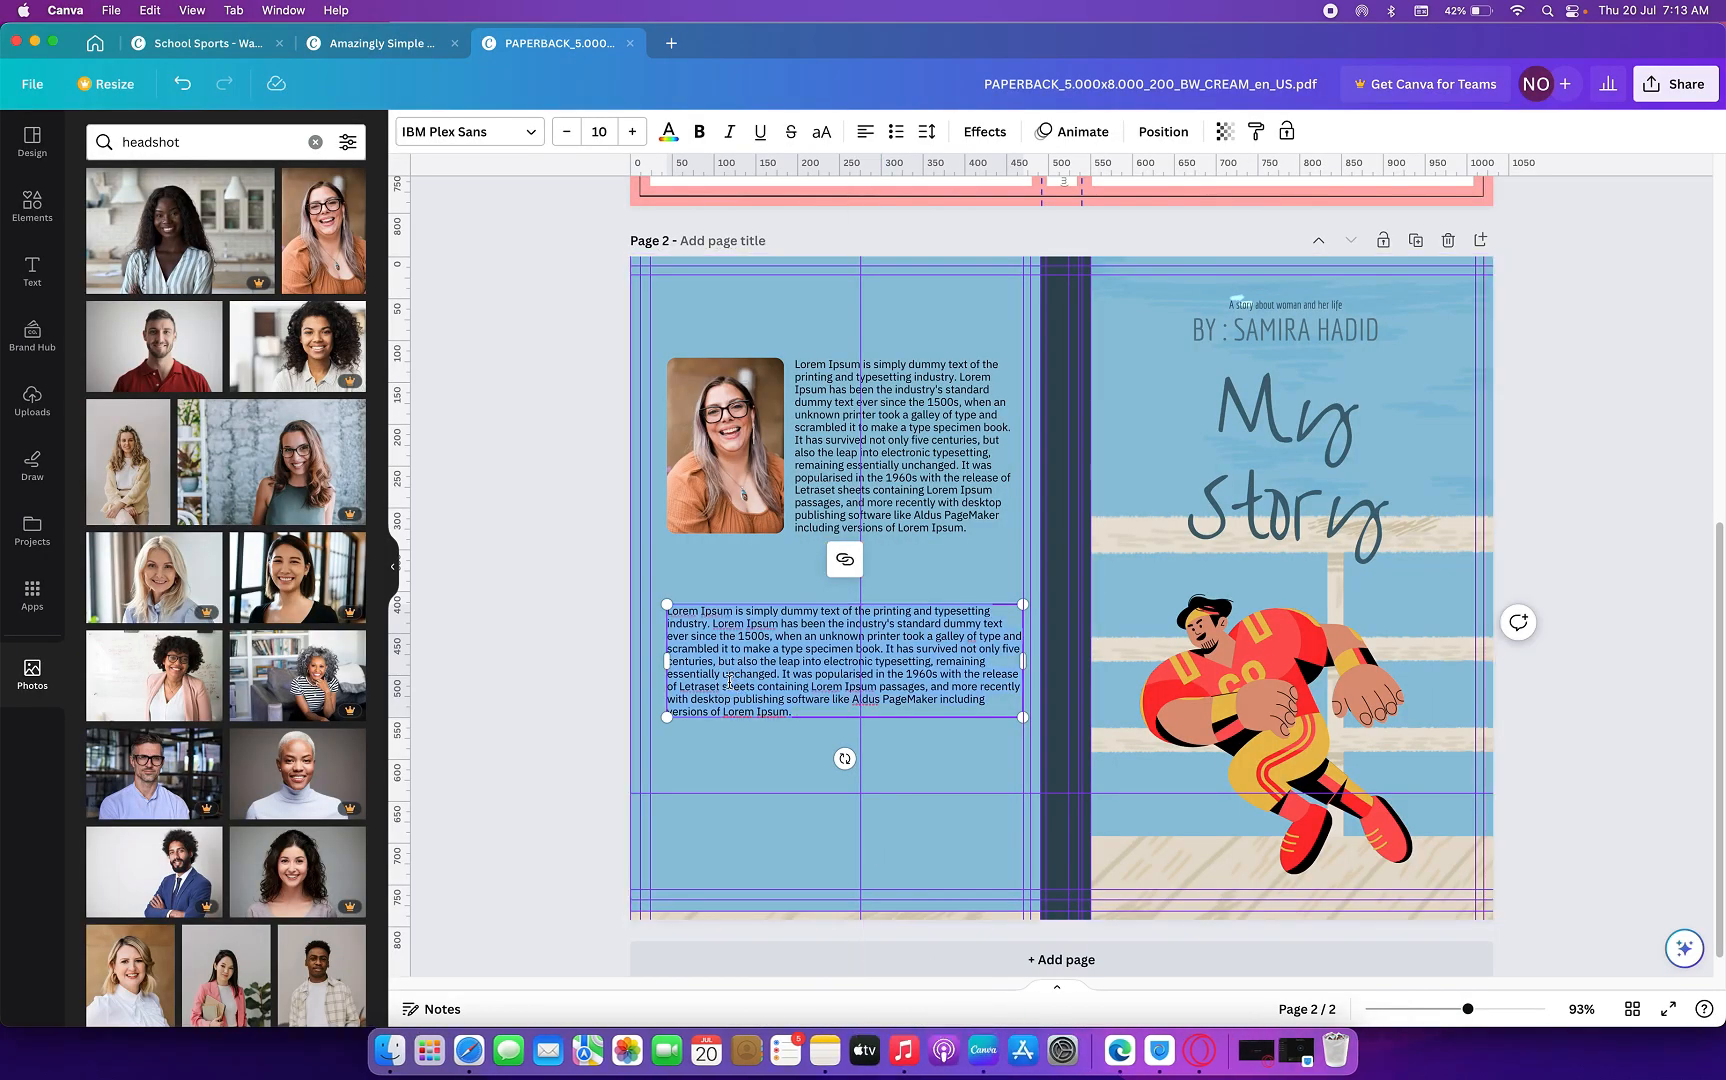
{"action": "key", "text": "super+v"}
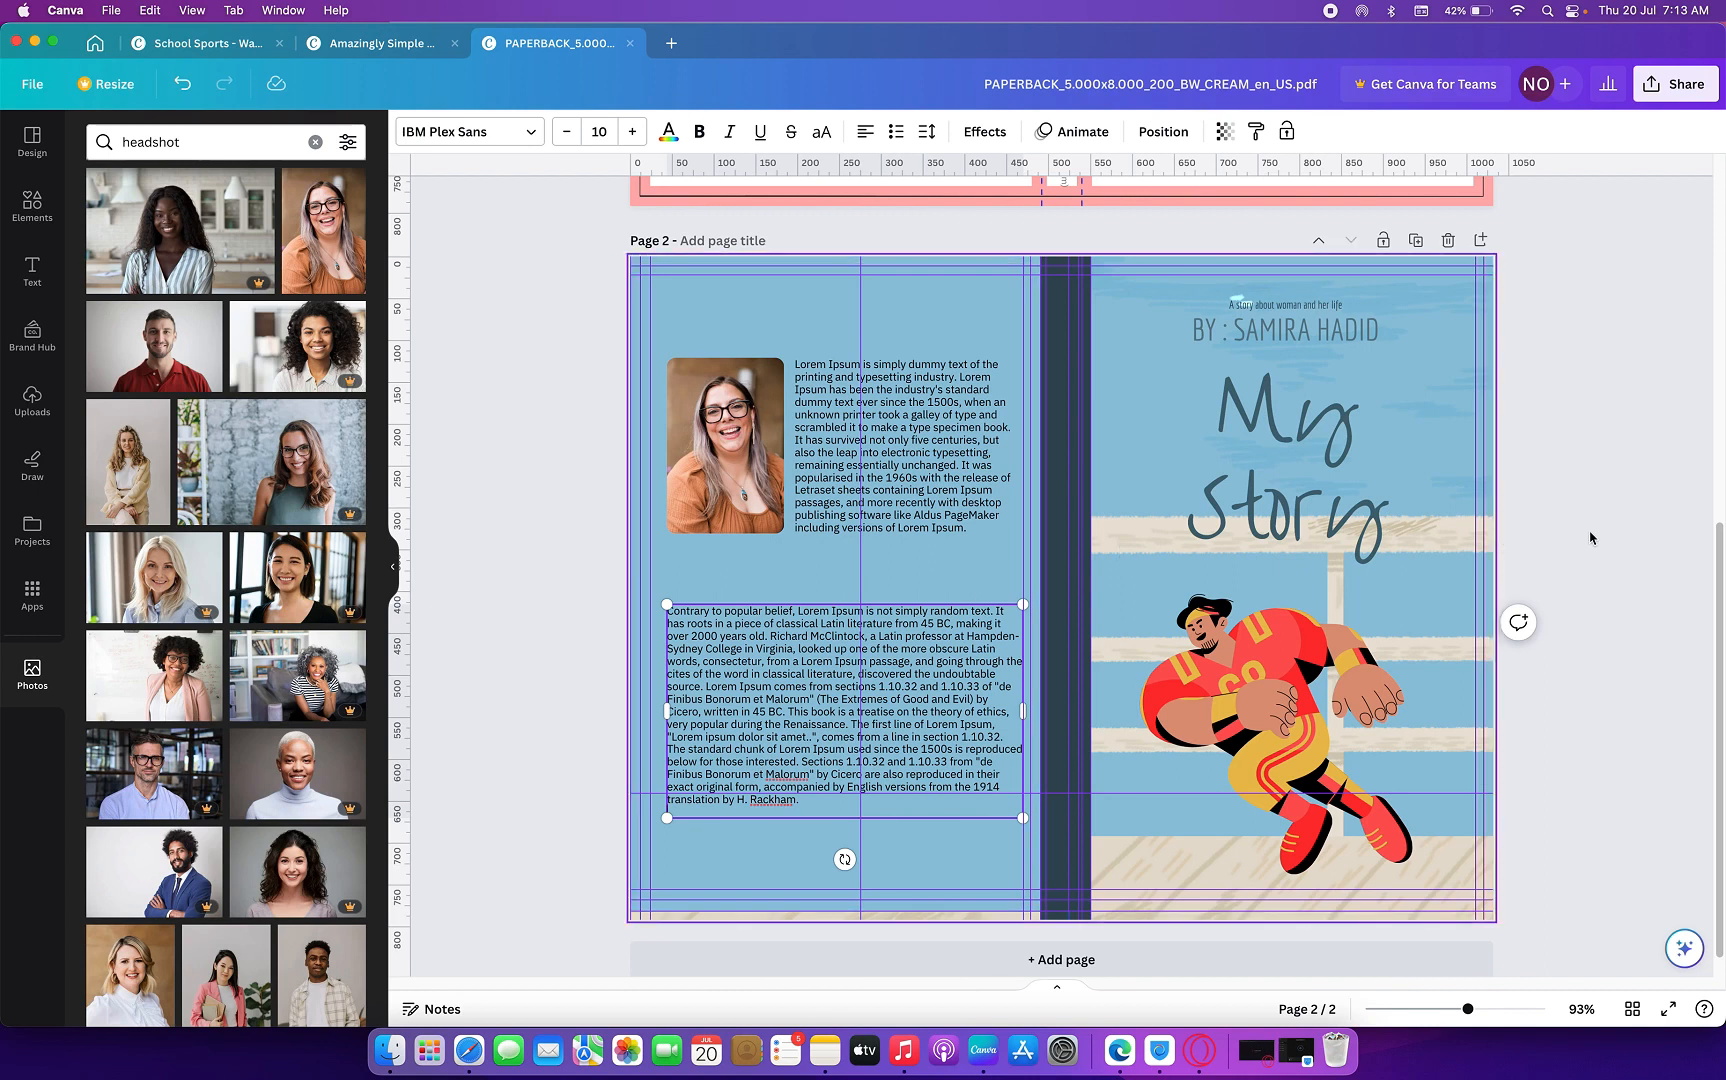
- Set the lower text's font size to 11 and delete its second paragraph, starting with "The standard chunk of Lorem Ipsum"
{"action": "left_click", "coordinate": [952, 596]}
{"action": "left_click", "coordinate": [952, 690]}
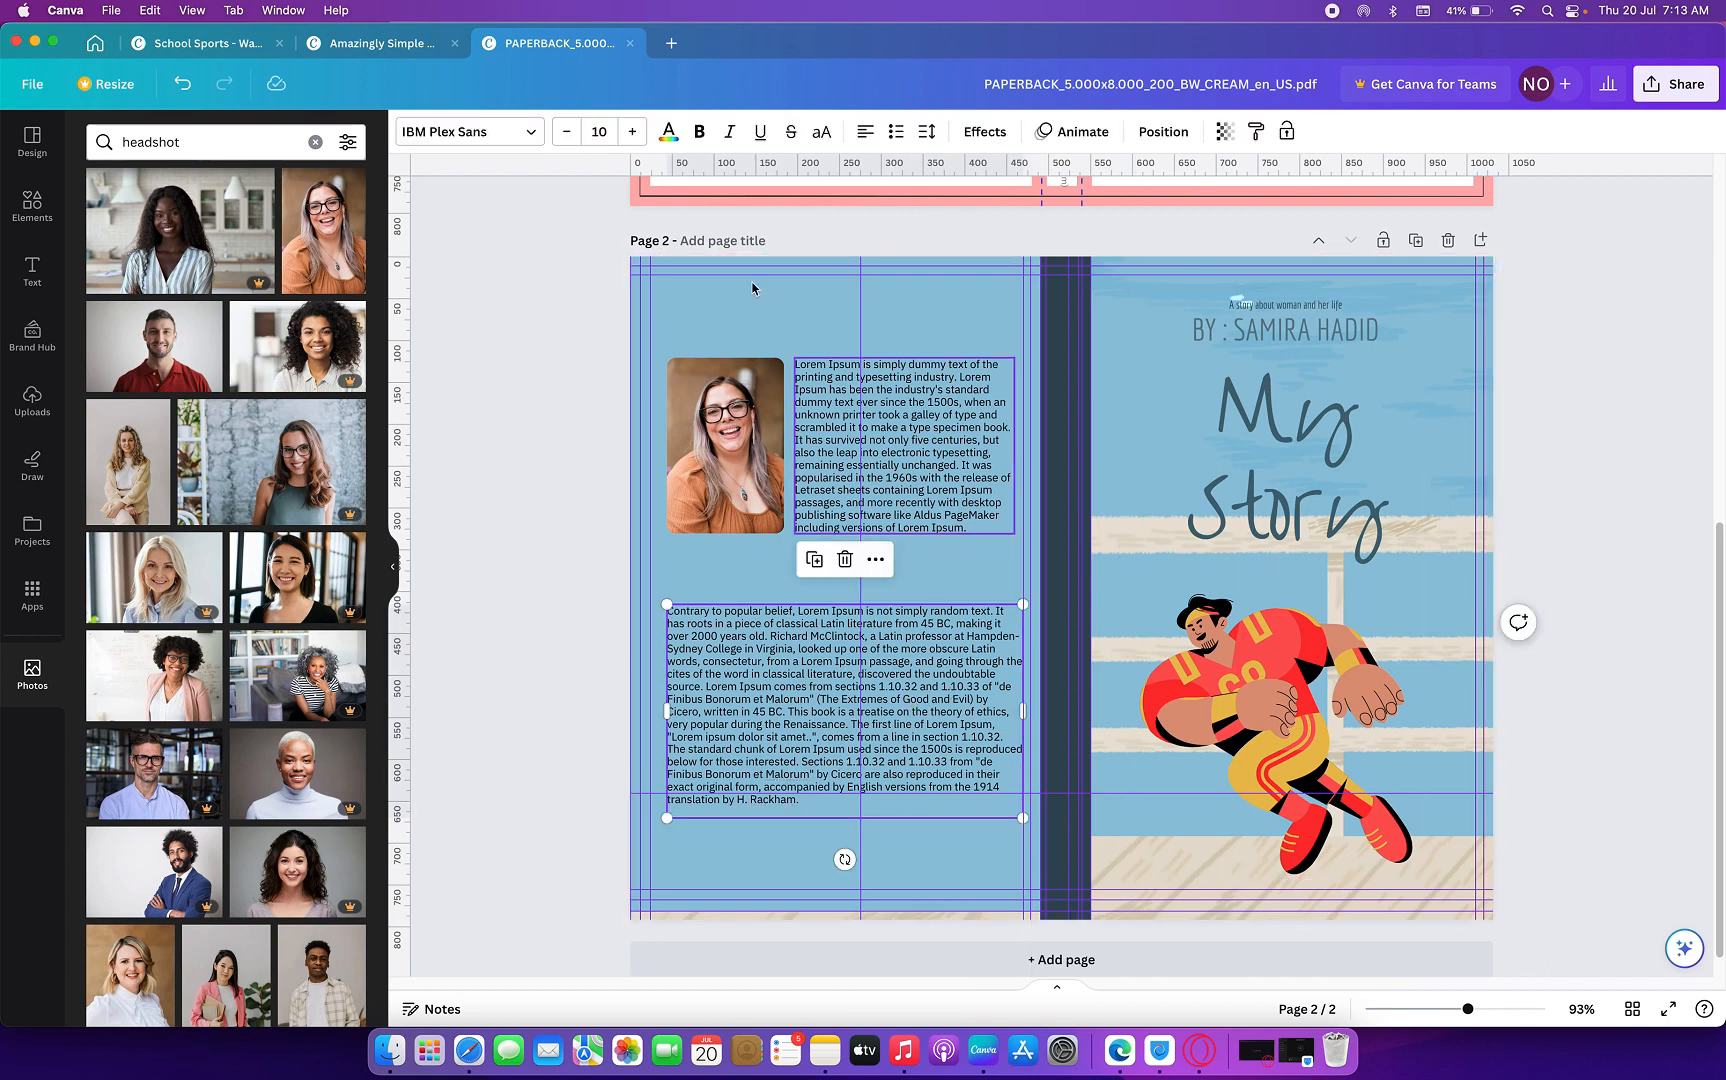
{"action": "left_click", "coordinate": [637, 131]}
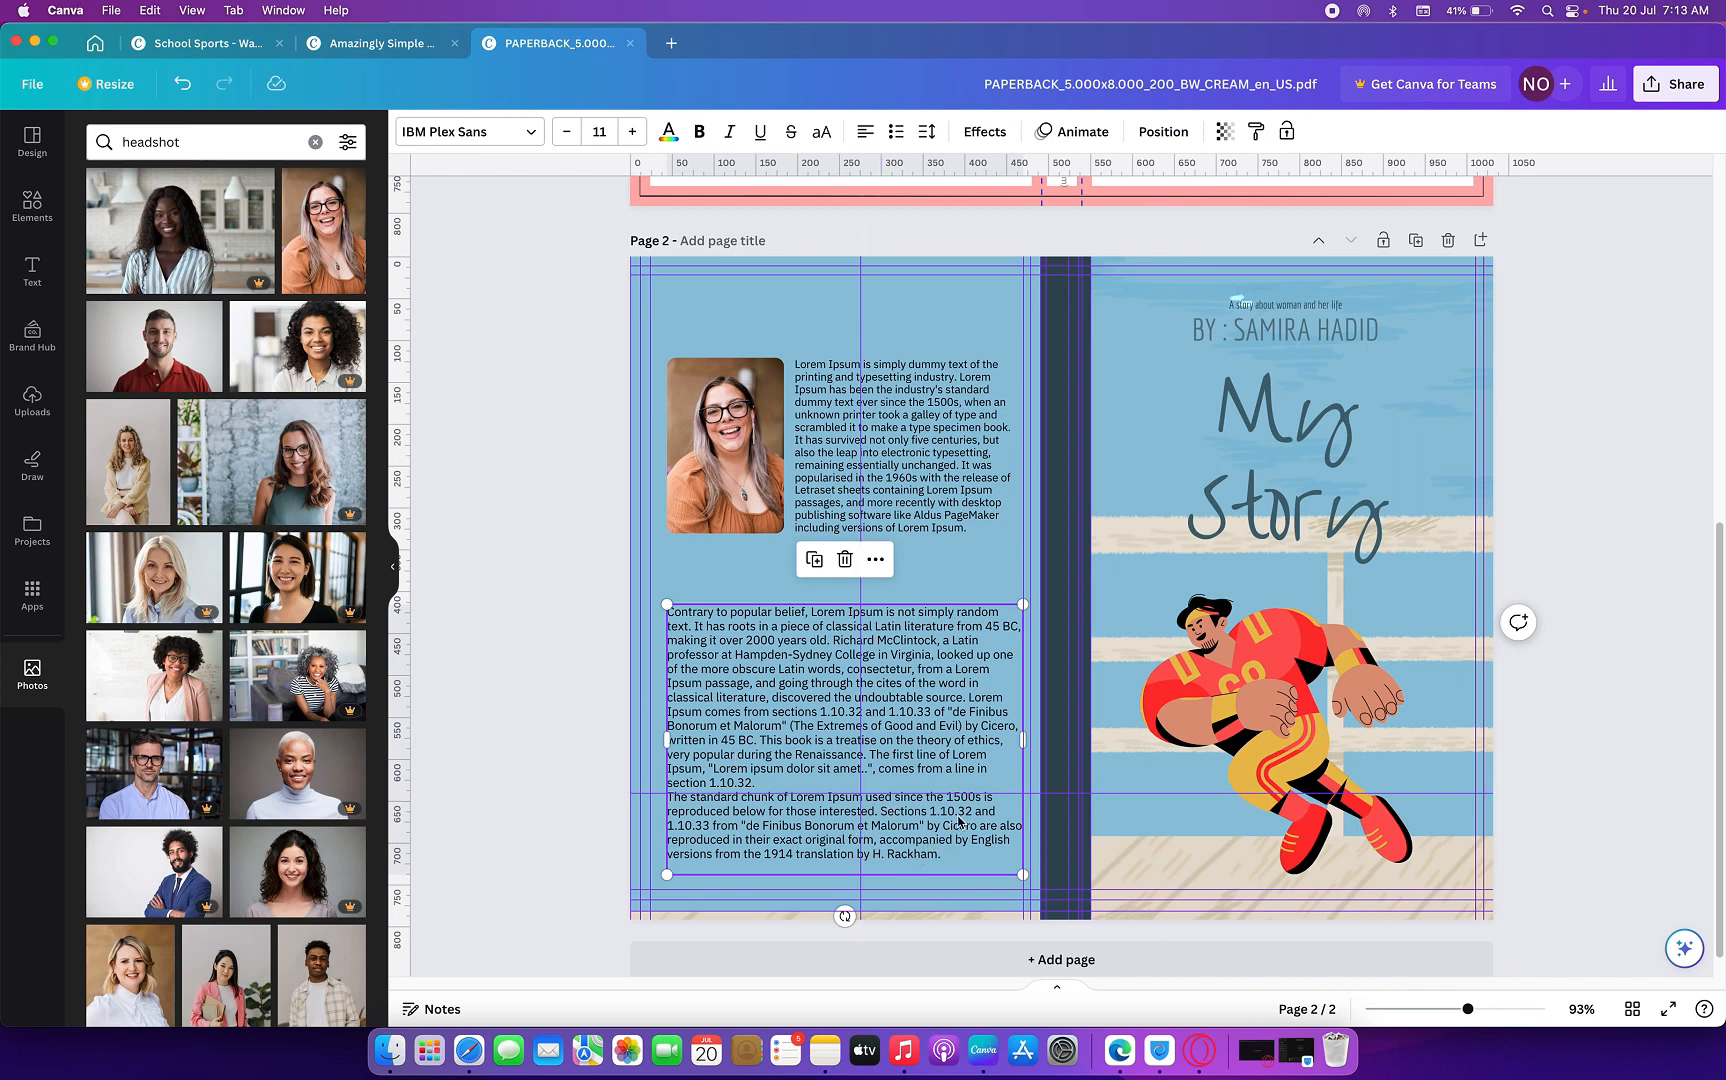
{"action": "left_click", "coordinate": [912, 855]}
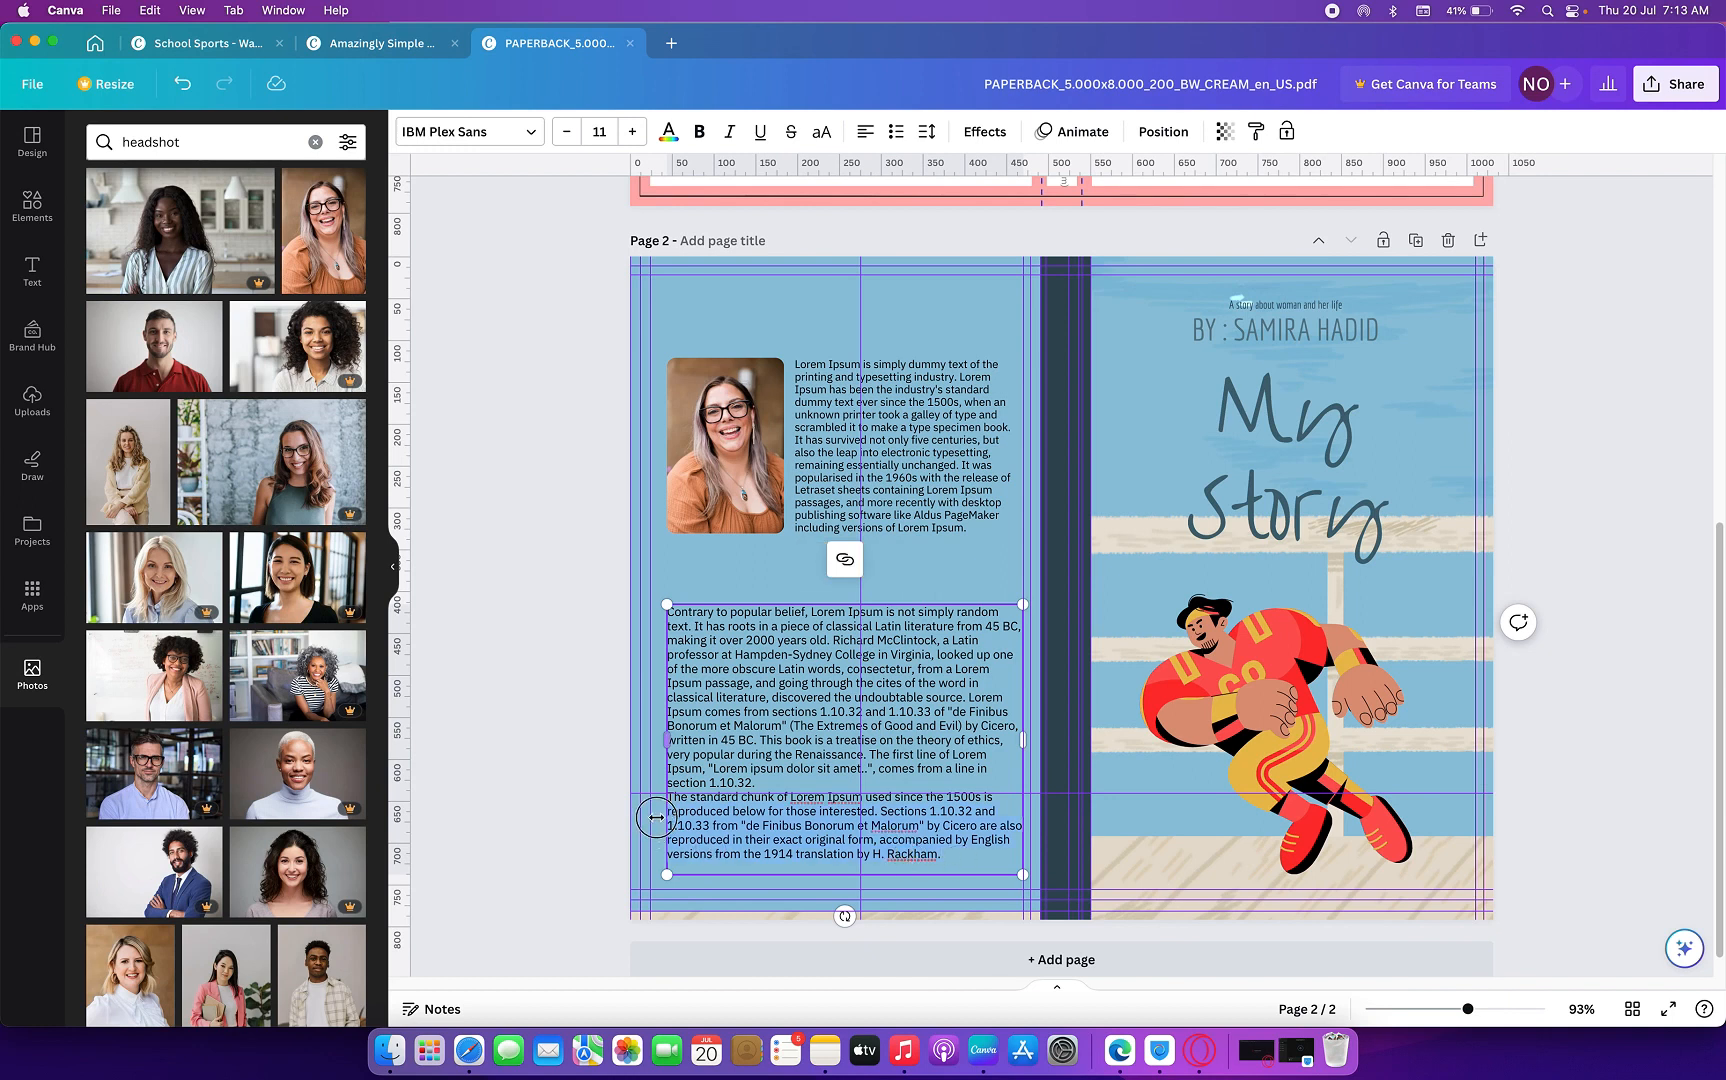
{"action": "key", "text": "BackSpace"}
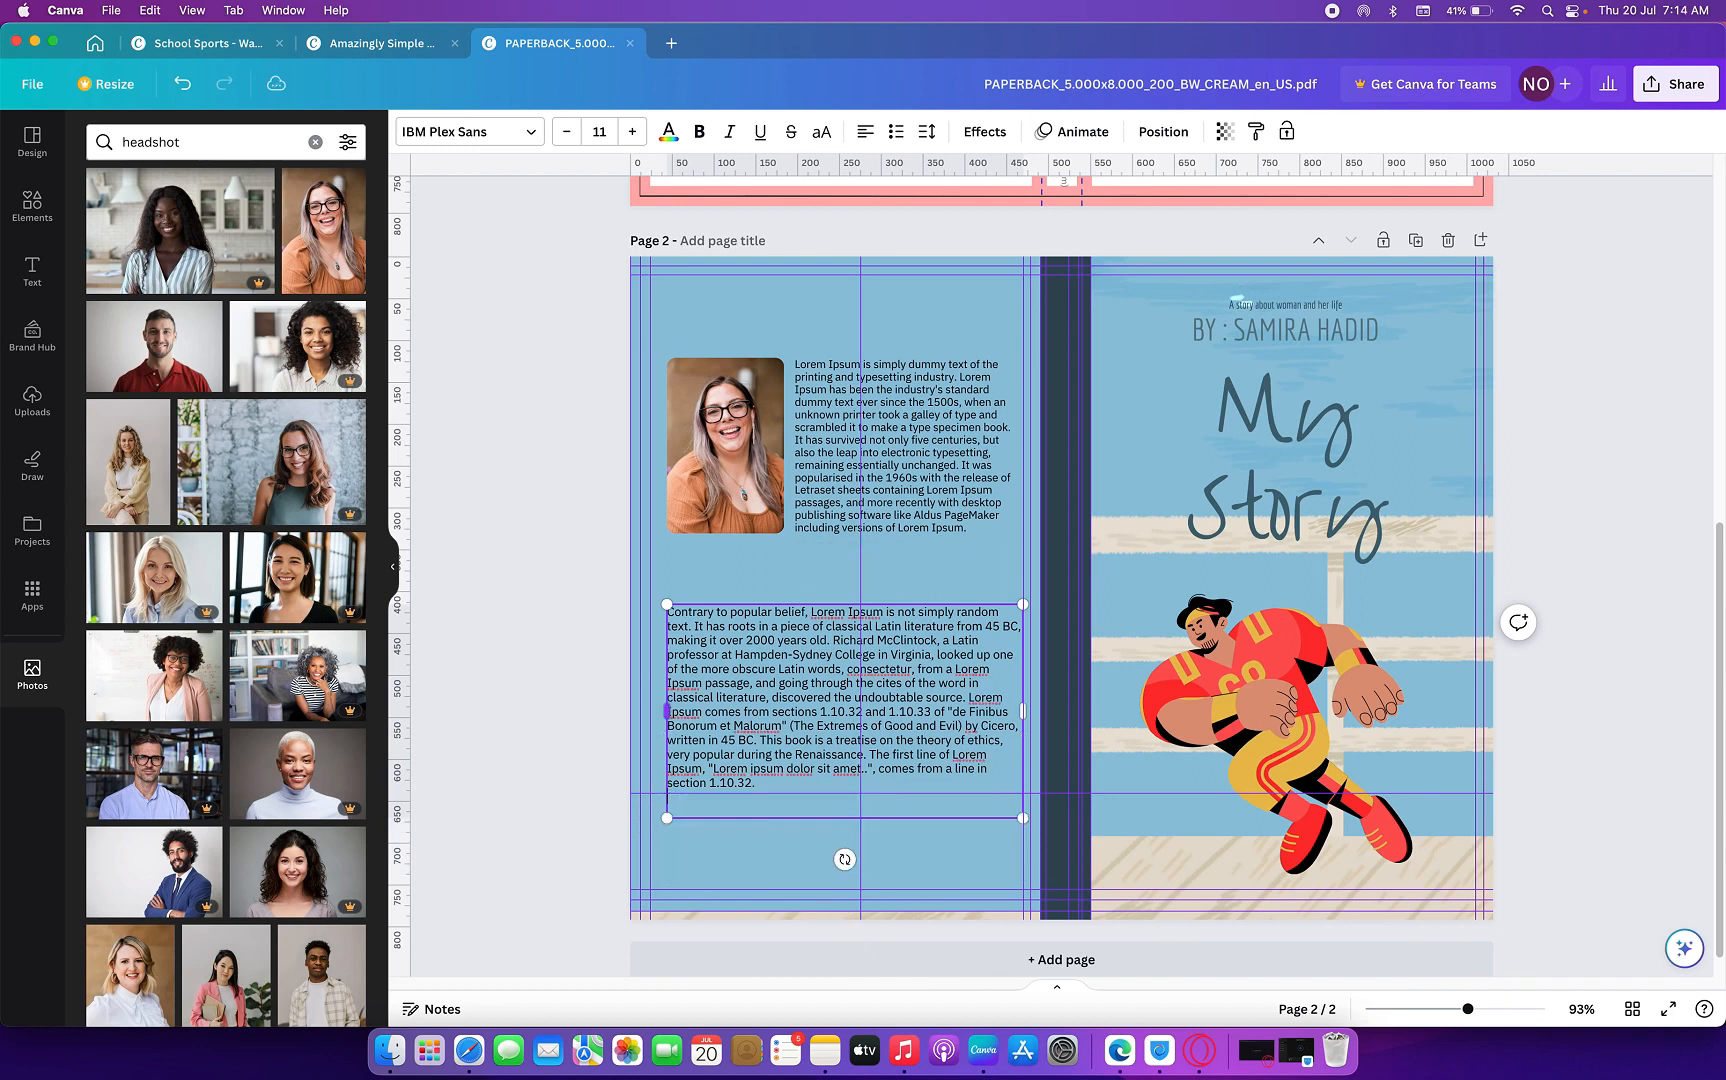
{"action": "left_click", "coordinate": [1589, 458]}
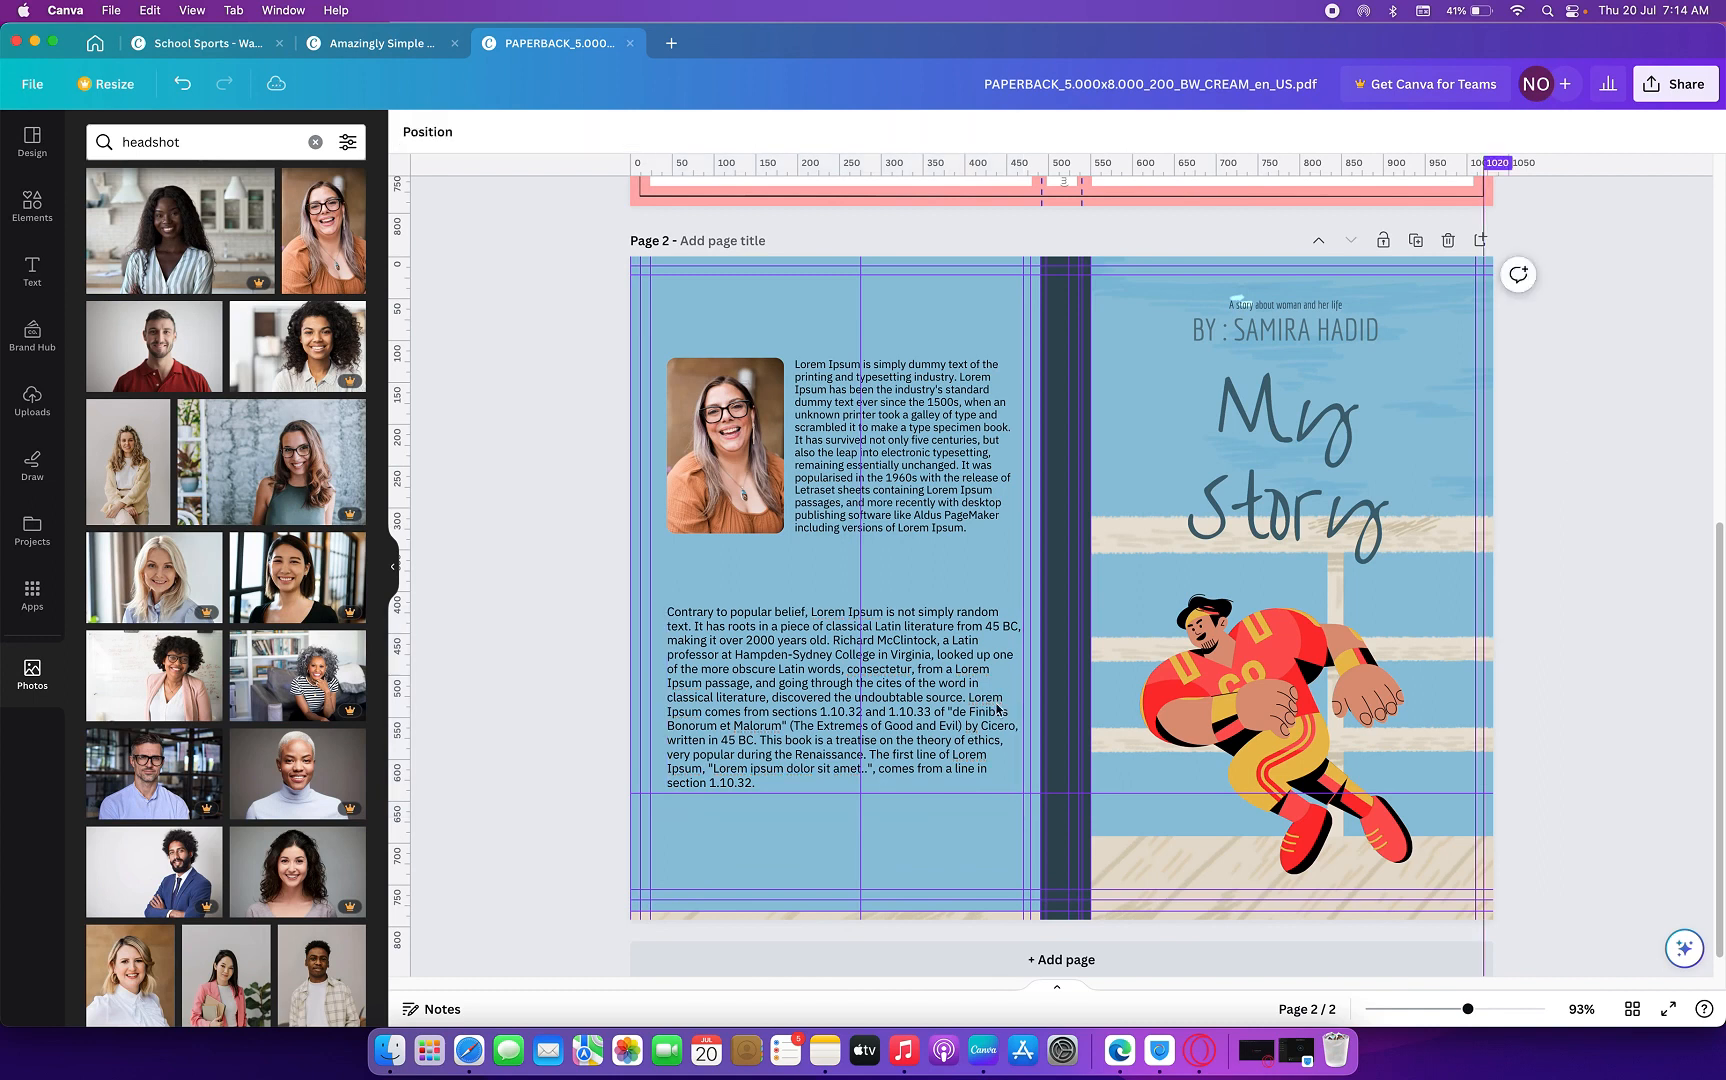
- Move the lower paragraph up closer to the portrait, and shift the portrait and its adjacent paragraph slightly up together
{"action": "left_click_drag", "start_coordinate": [773, 737], "coordinate": [766, 711]}
{"action": "left_click", "coordinate": [712, 485]}
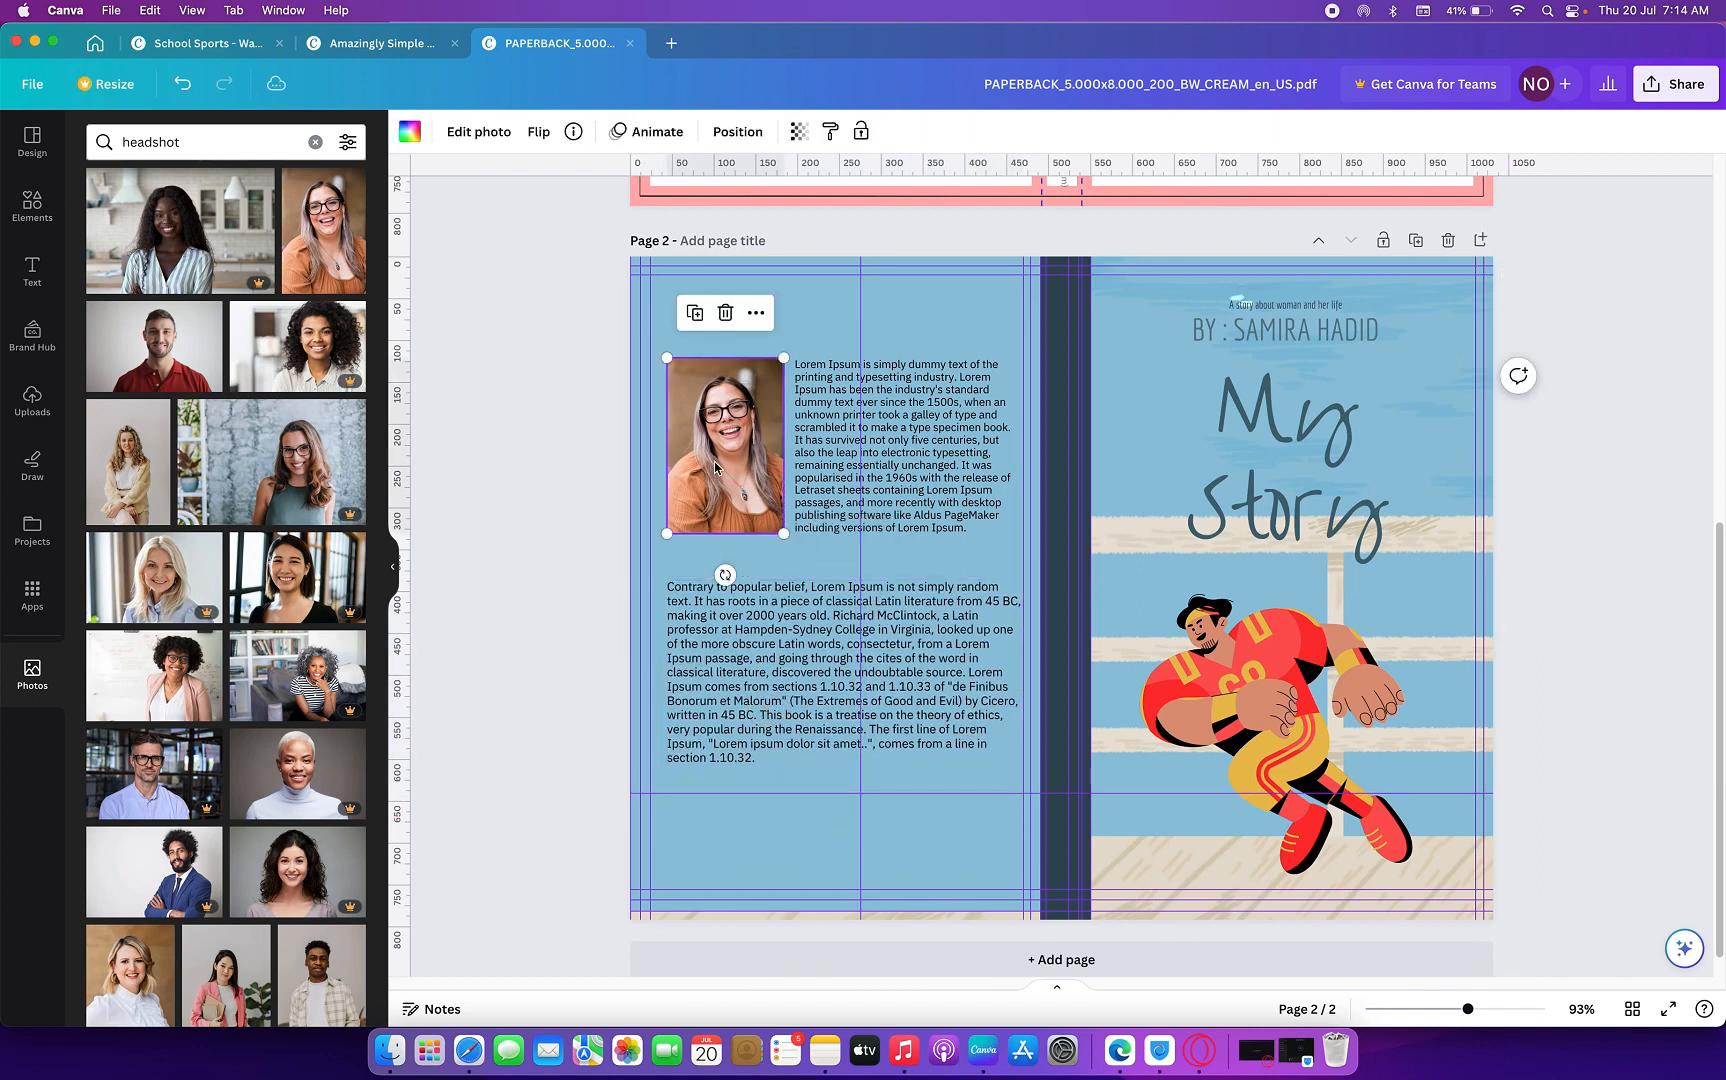
{"action": "left_click", "coordinate": [907, 452], "text": "shift"}
{"action": "left_click_drag", "start_coordinate": [907, 452], "coordinate": [911, 430]}
- Set the lower paragraph's font size to 10 and move it slightly down
{"action": "left_click", "coordinate": [941, 648]}
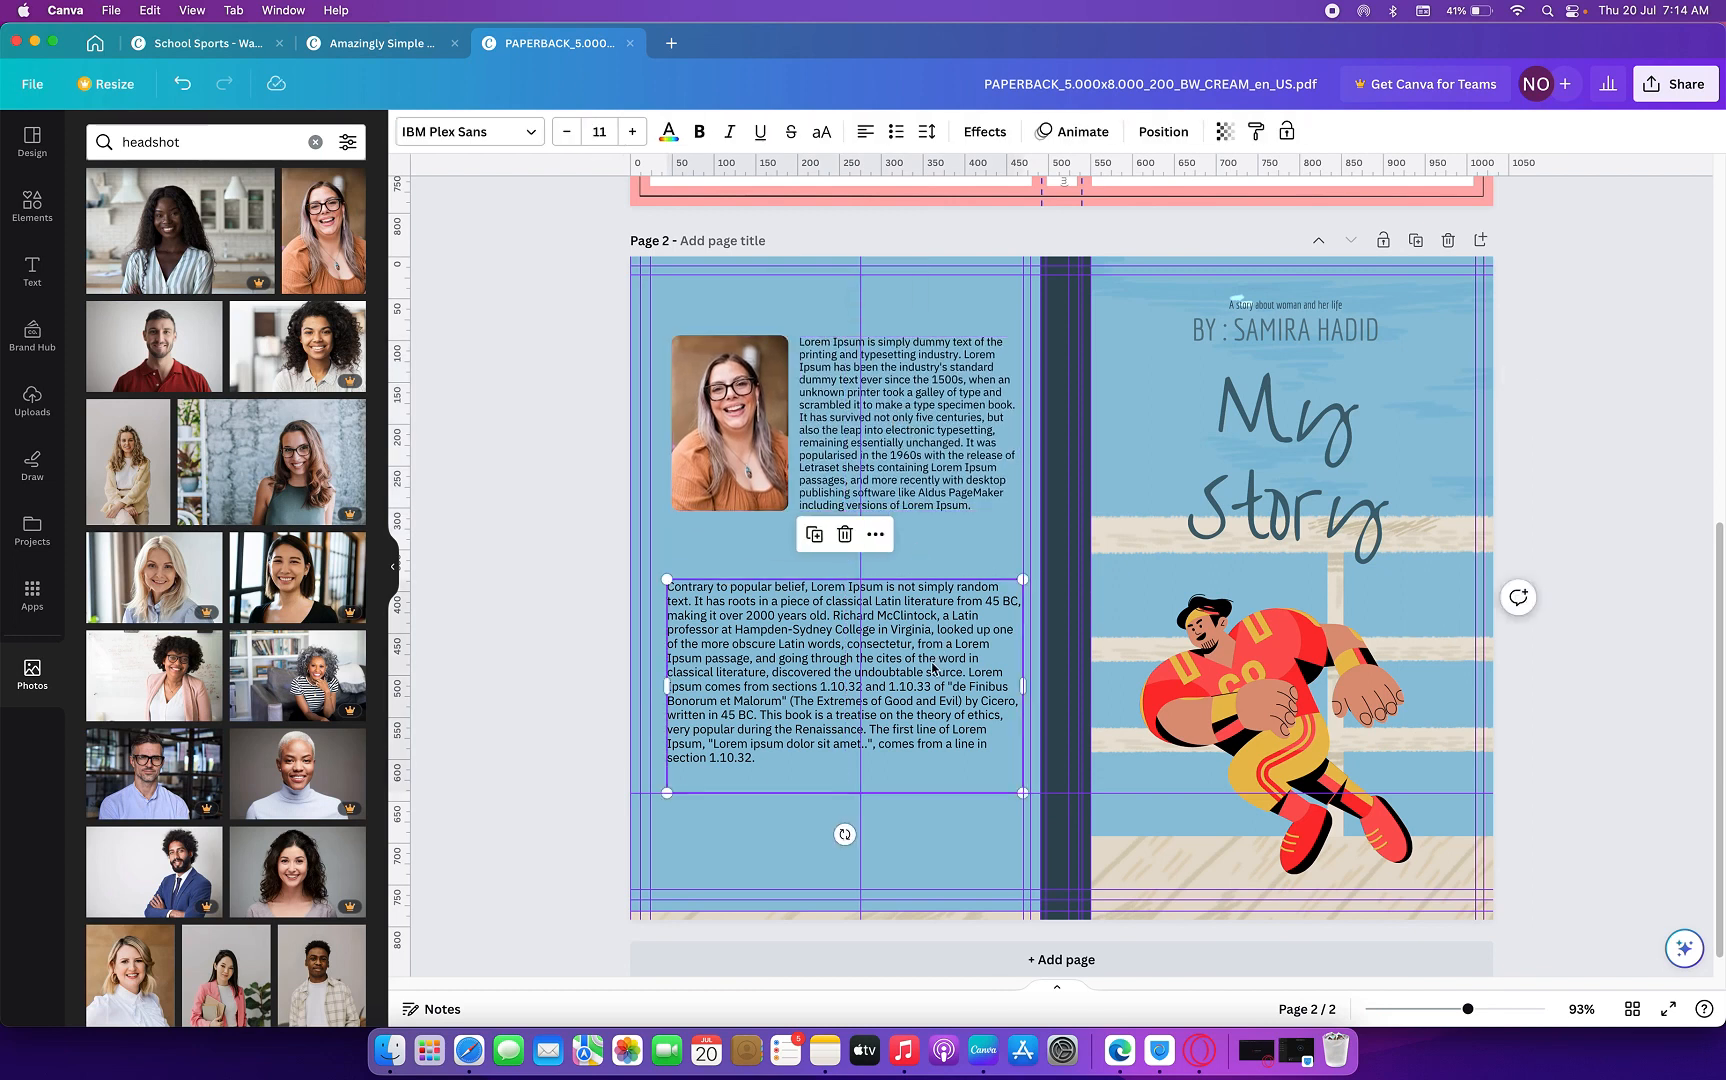
{"action": "left_click", "coordinate": [566, 131]}
{"action": "mouse_move", "coordinate": [893, 637]}
{"action": "left_mouse_down"}
{"action": "mouse_move", "coordinate": [895, 671]}
{"action": "mouse_move", "coordinate": [896, 655]}
{"action": "left_mouse_up"}
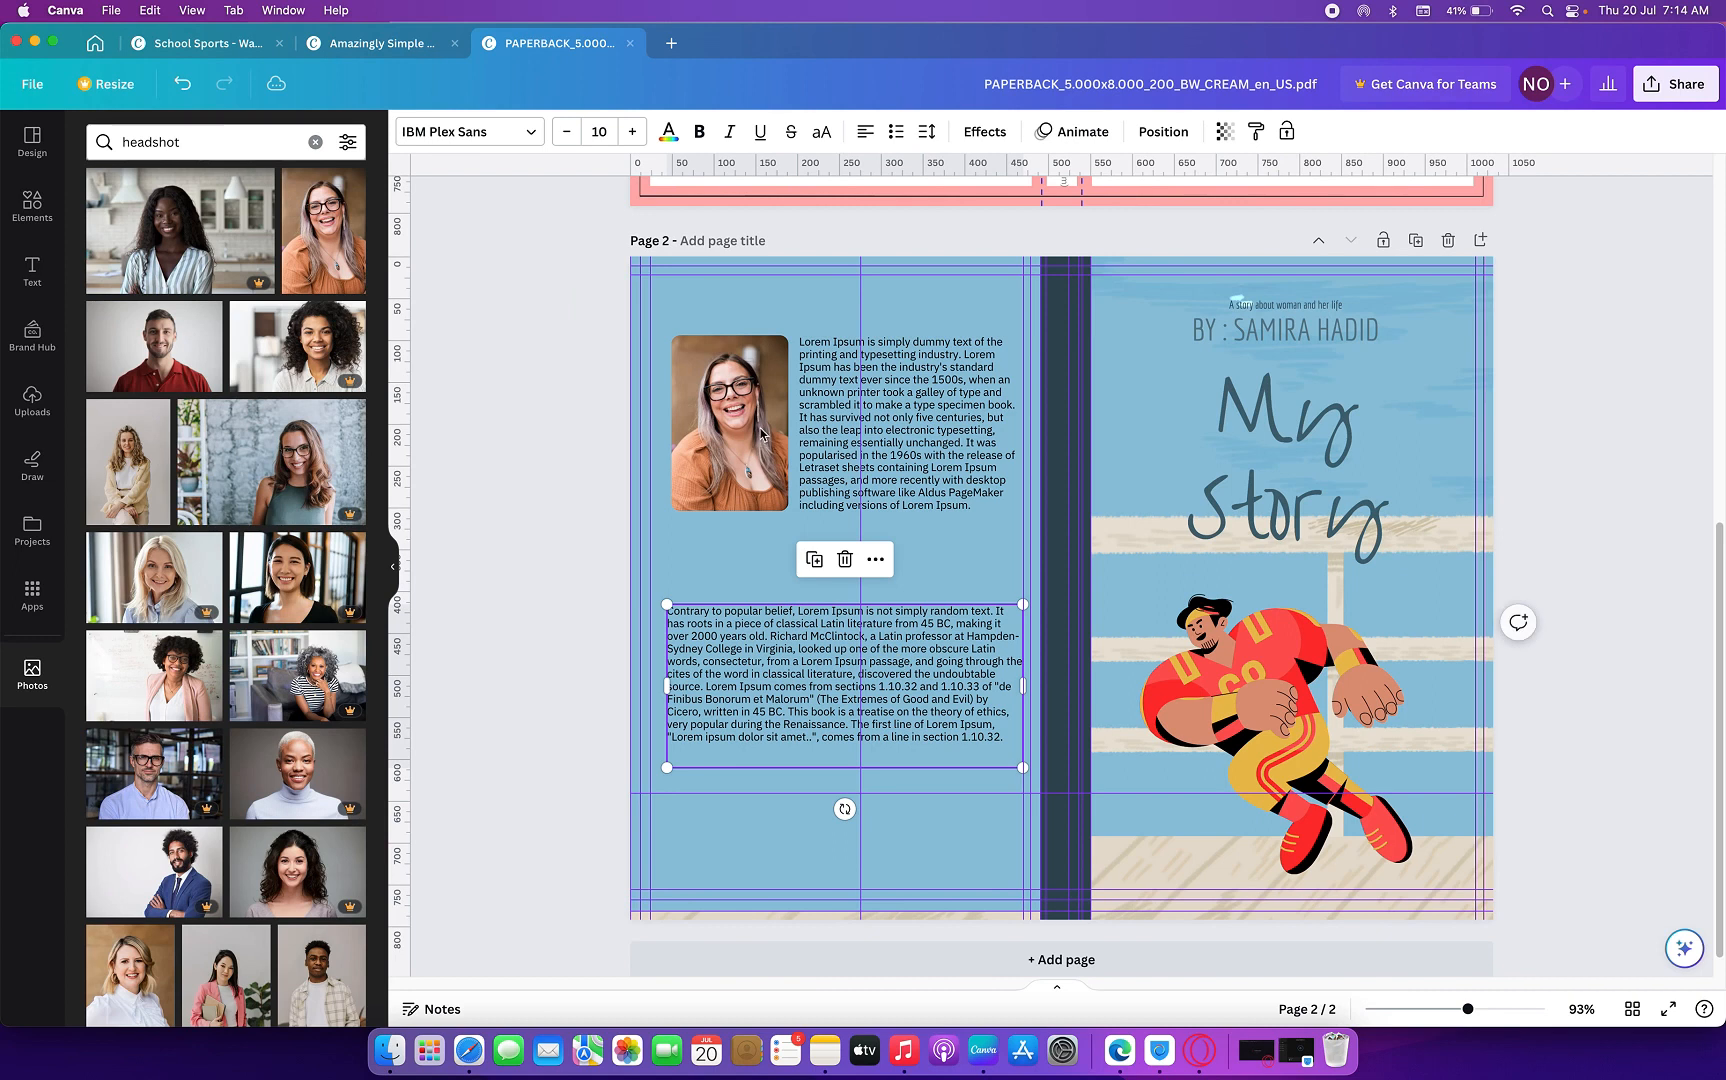
- Move the portrait and the paragraph beside it slightly down together, closer to the lower paragraph
{"action": "left_click", "coordinate": [761, 433]}
{"action": "left_click", "coordinate": [840, 430], "text": "shift"}
{"action": "left_click_drag", "start_coordinate": [837, 419], "coordinate": [838, 443]}
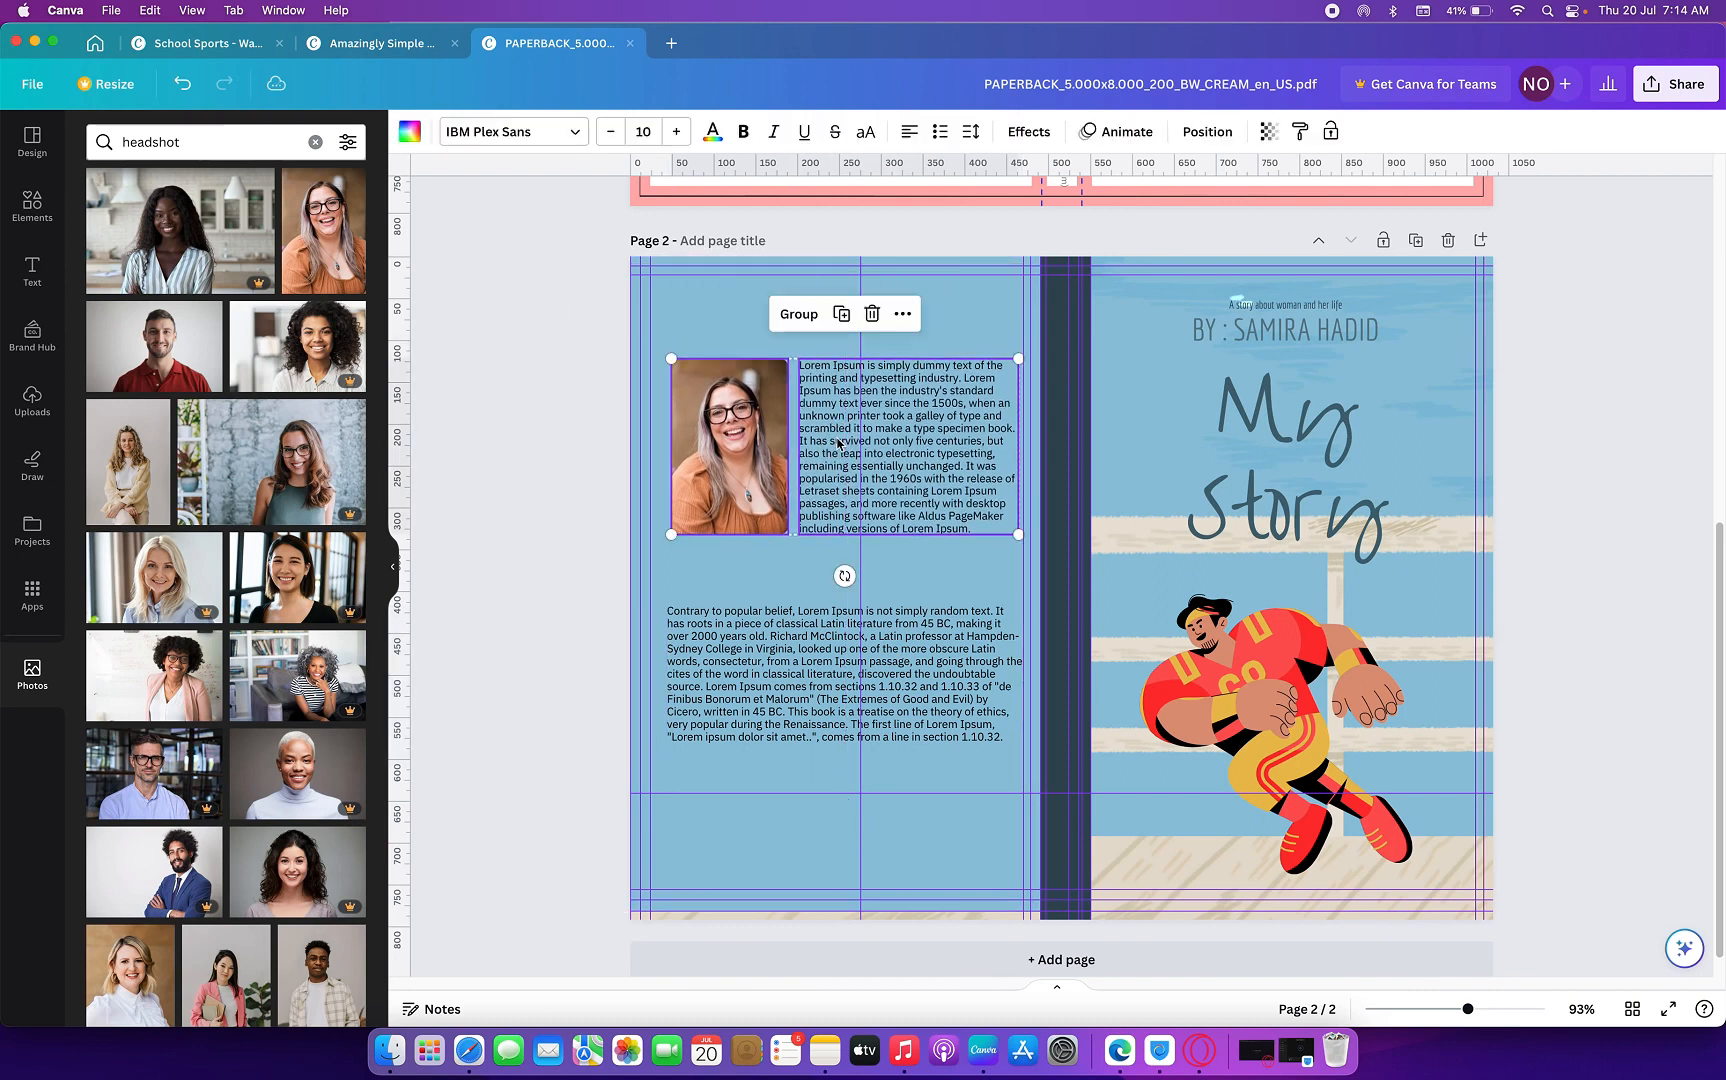
- Add a heading reading "About the Author" to the back cover
{"action": "left_click", "coordinate": [32, 268]}
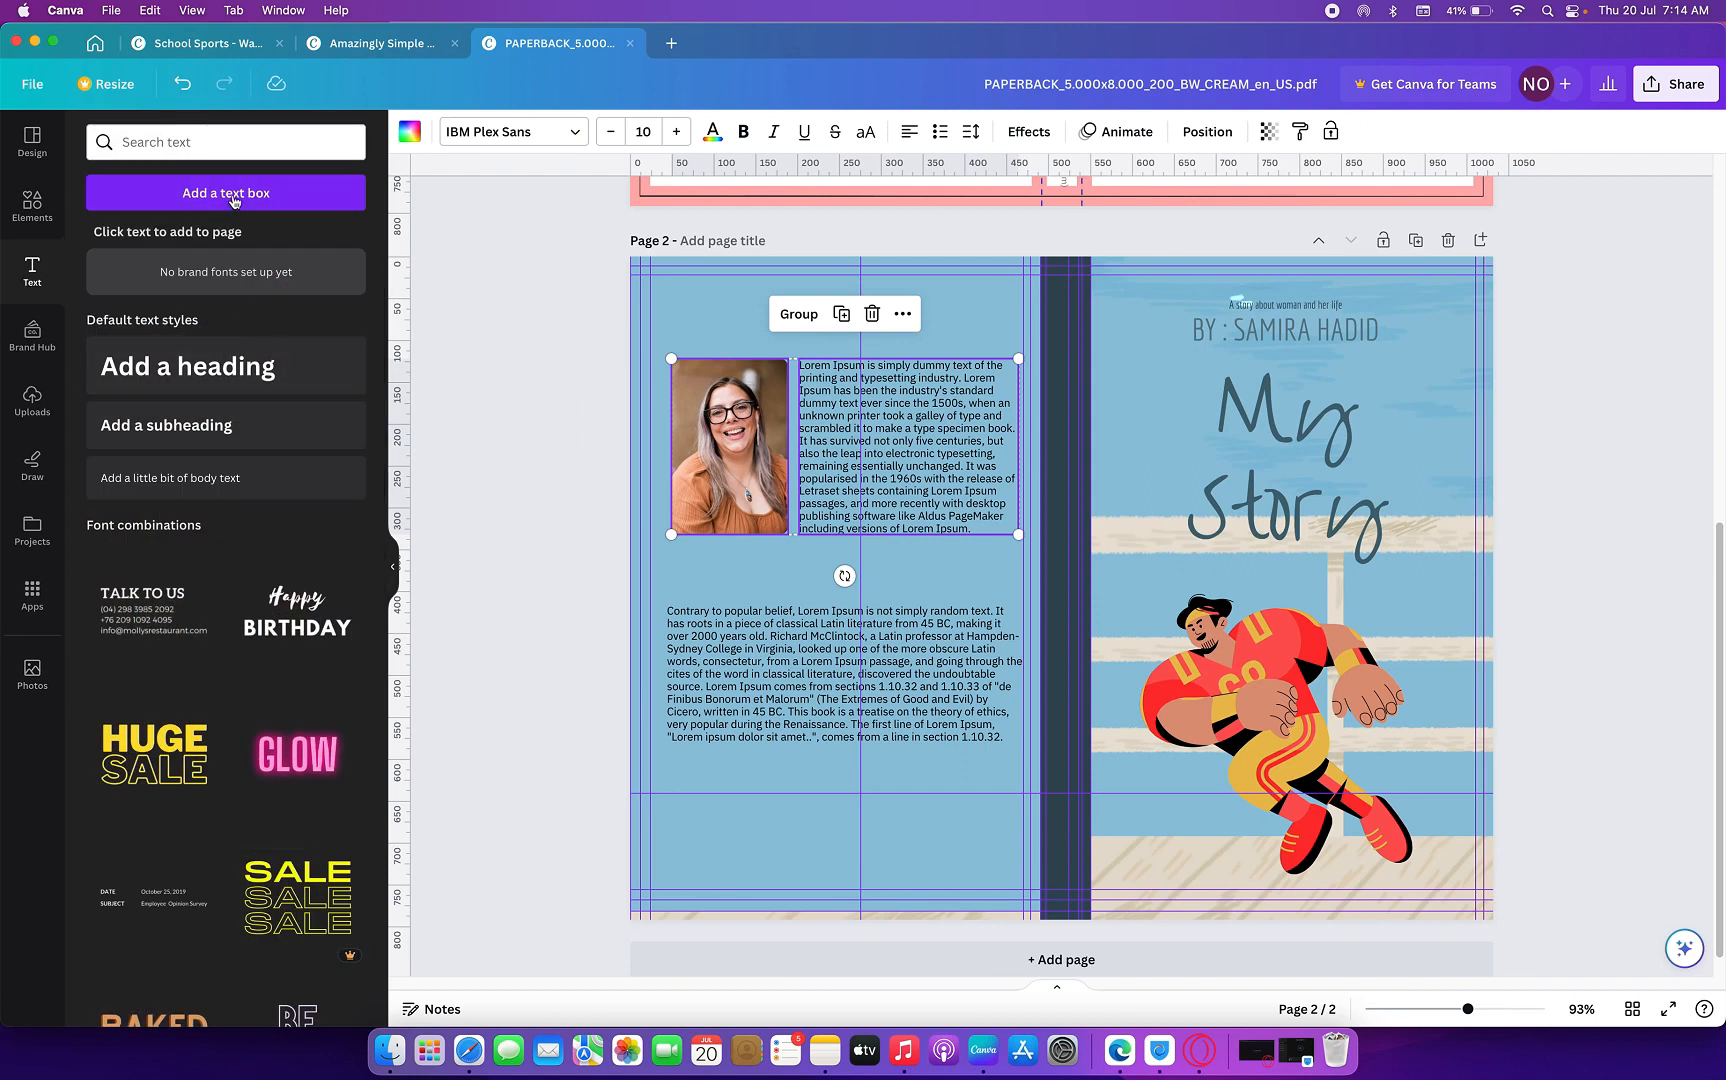
{"action": "left_click", "coordinate": [245, 368]}
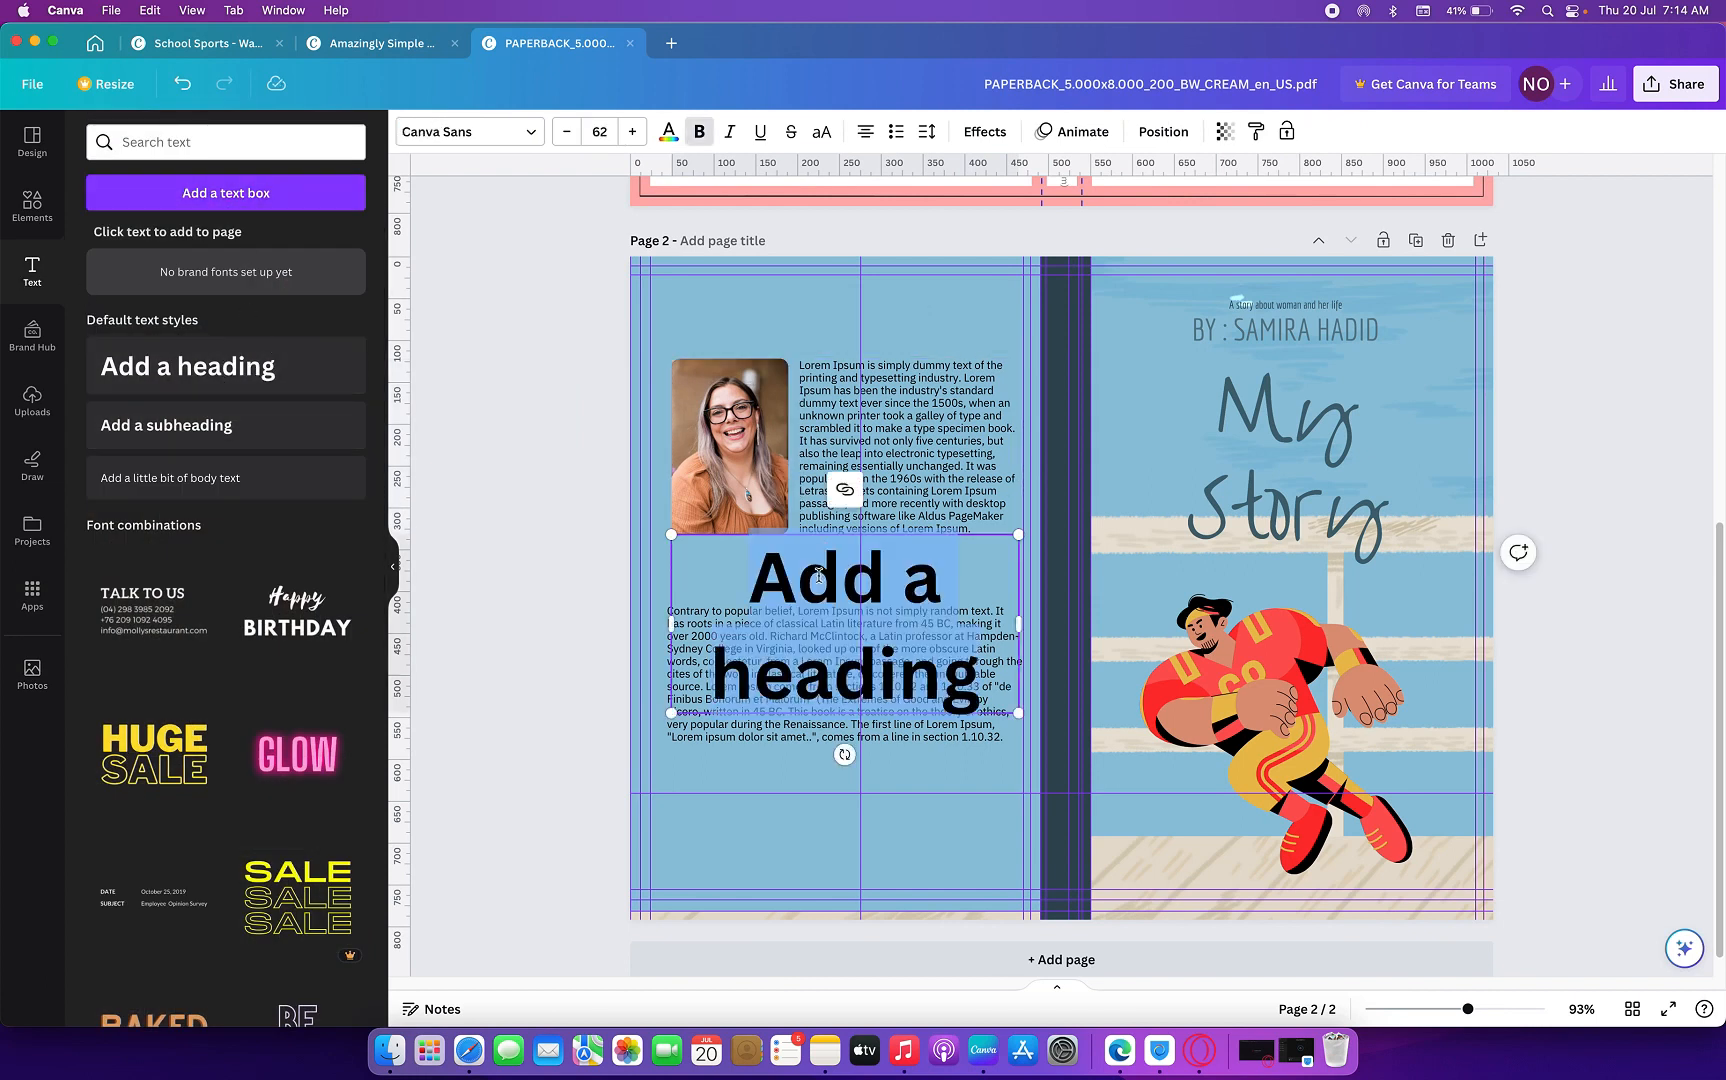
{"action": "type", "text": "About"}
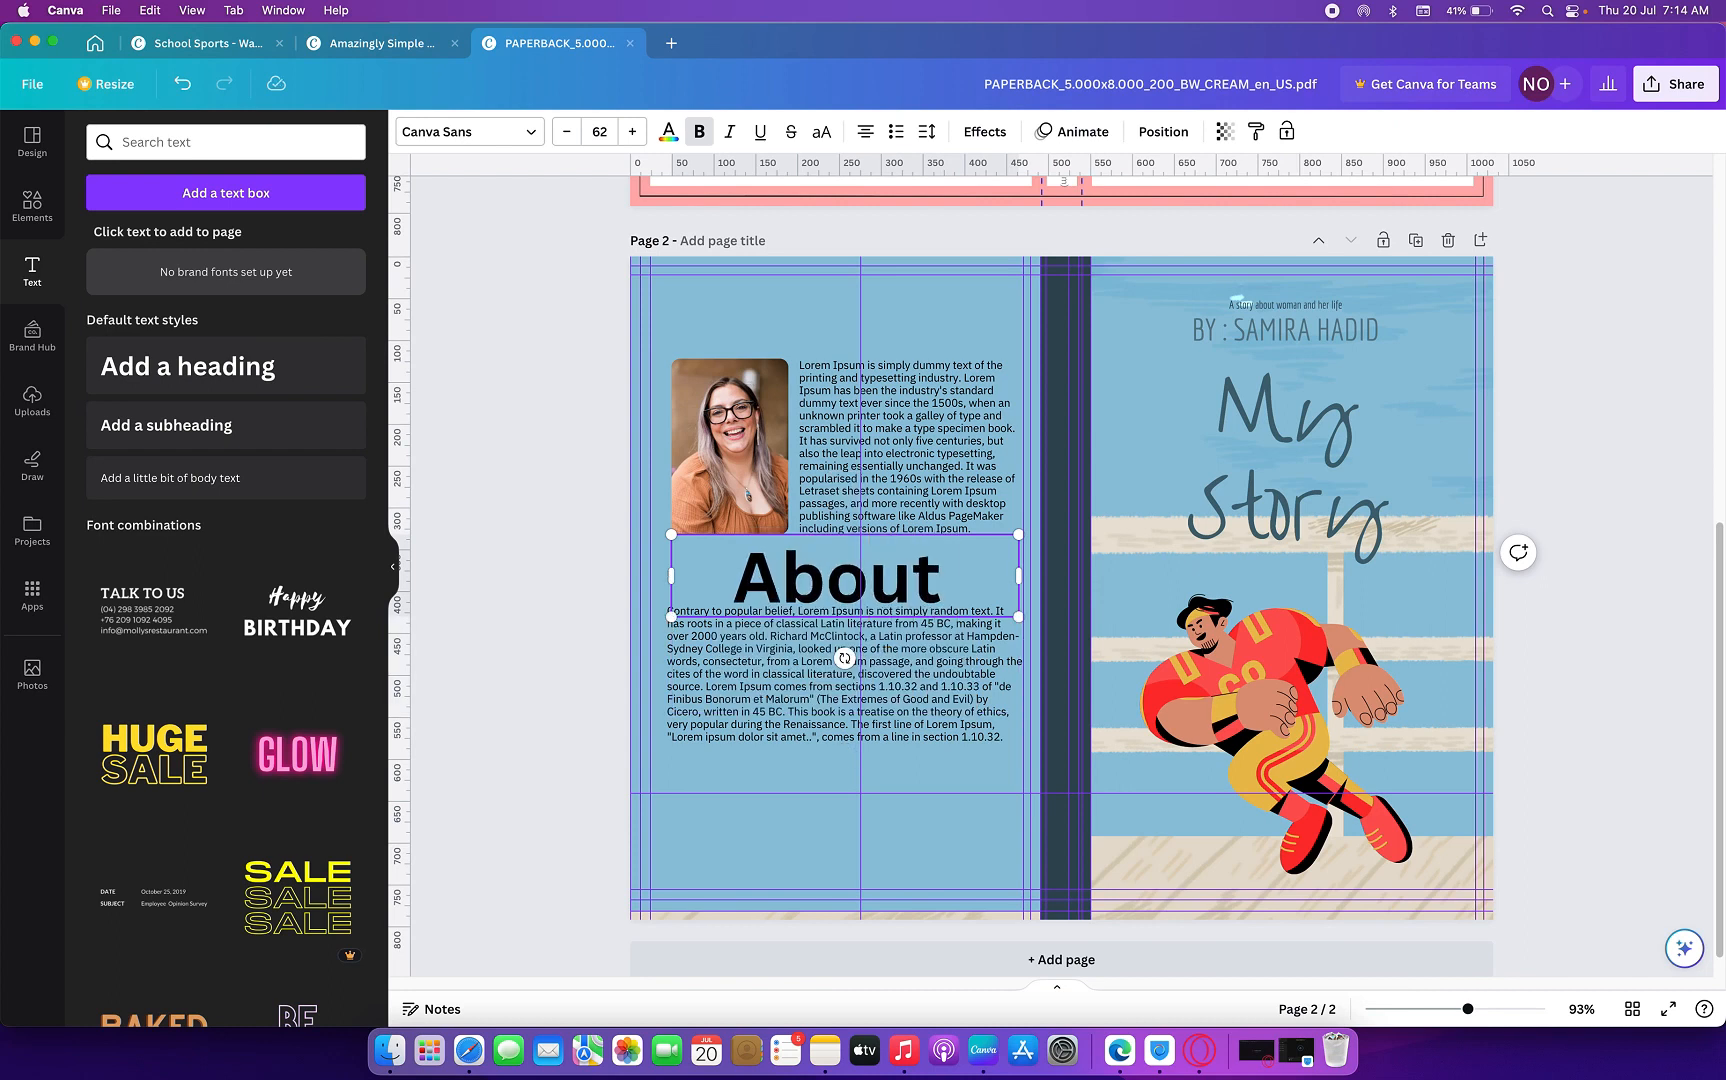
{"action": "type", "text": " the Aut"}
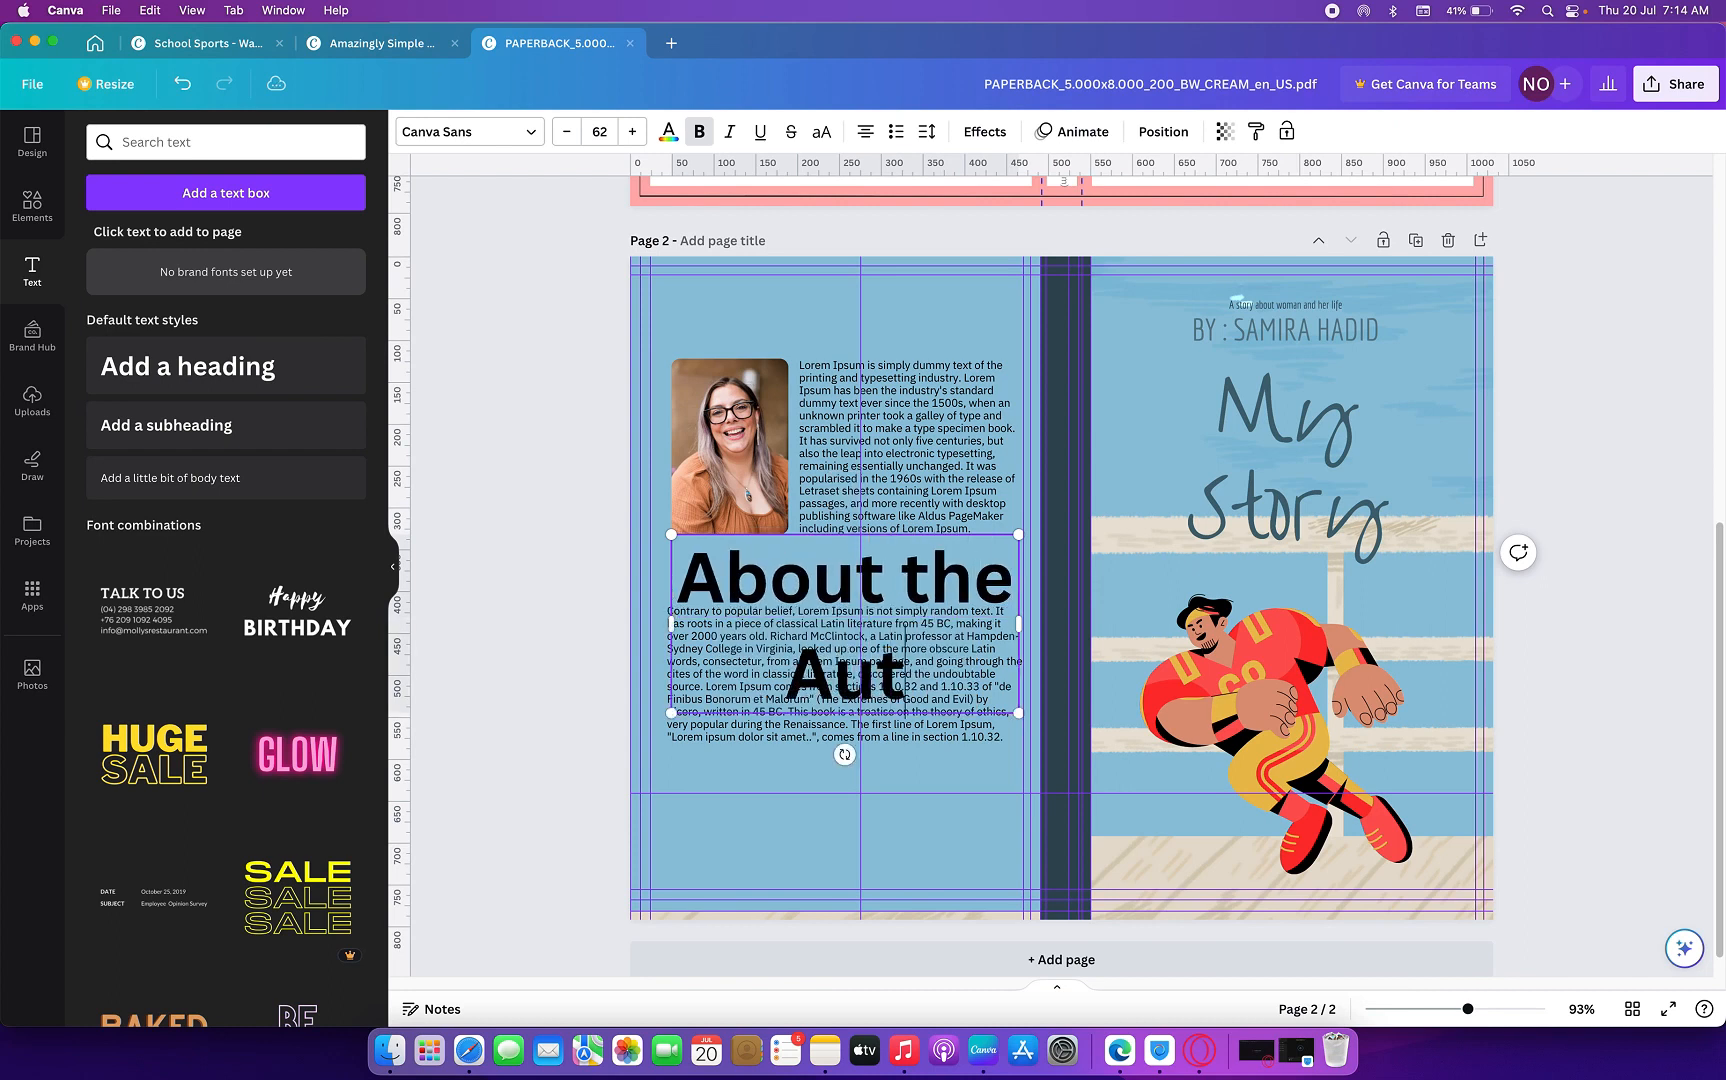
{"action": "type", "text": "hor"}
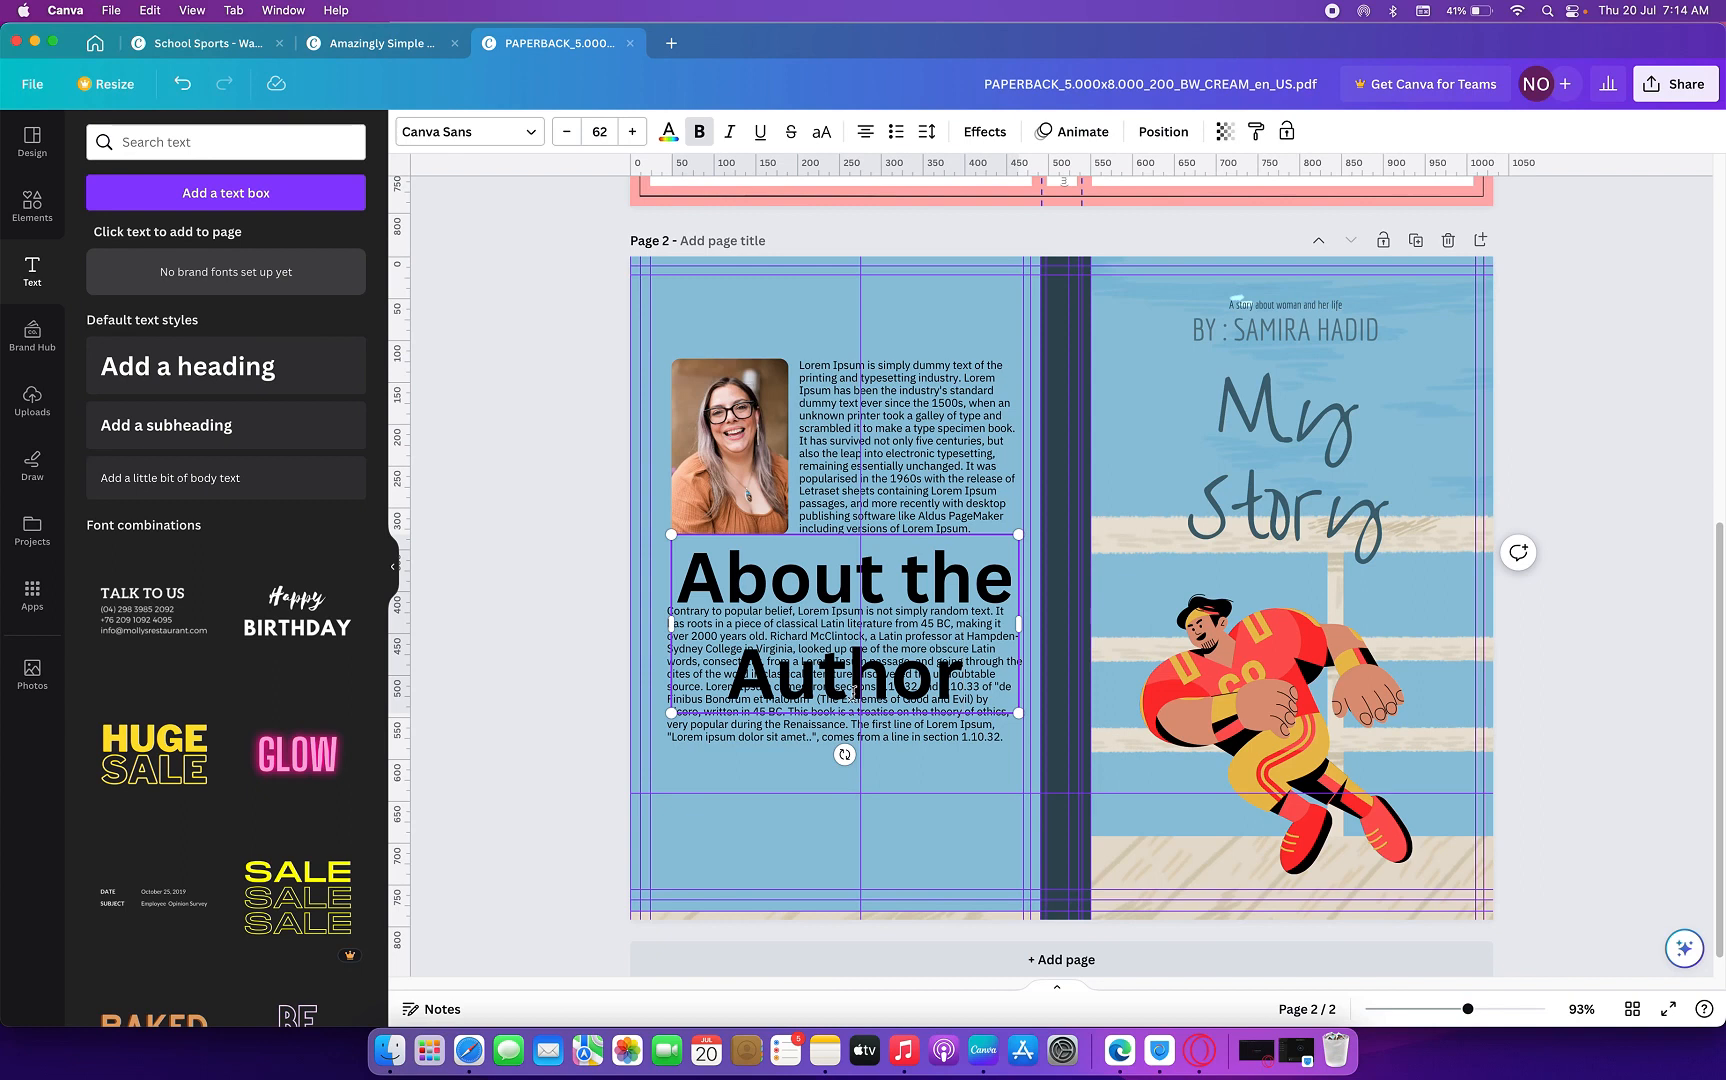
- Set the "About the Author" heading's font size to 24 and align its text right
{"action": "left_click", "coordinate": [852, 690]}
{"action": "left_click", "coordinate": [924, 604]}
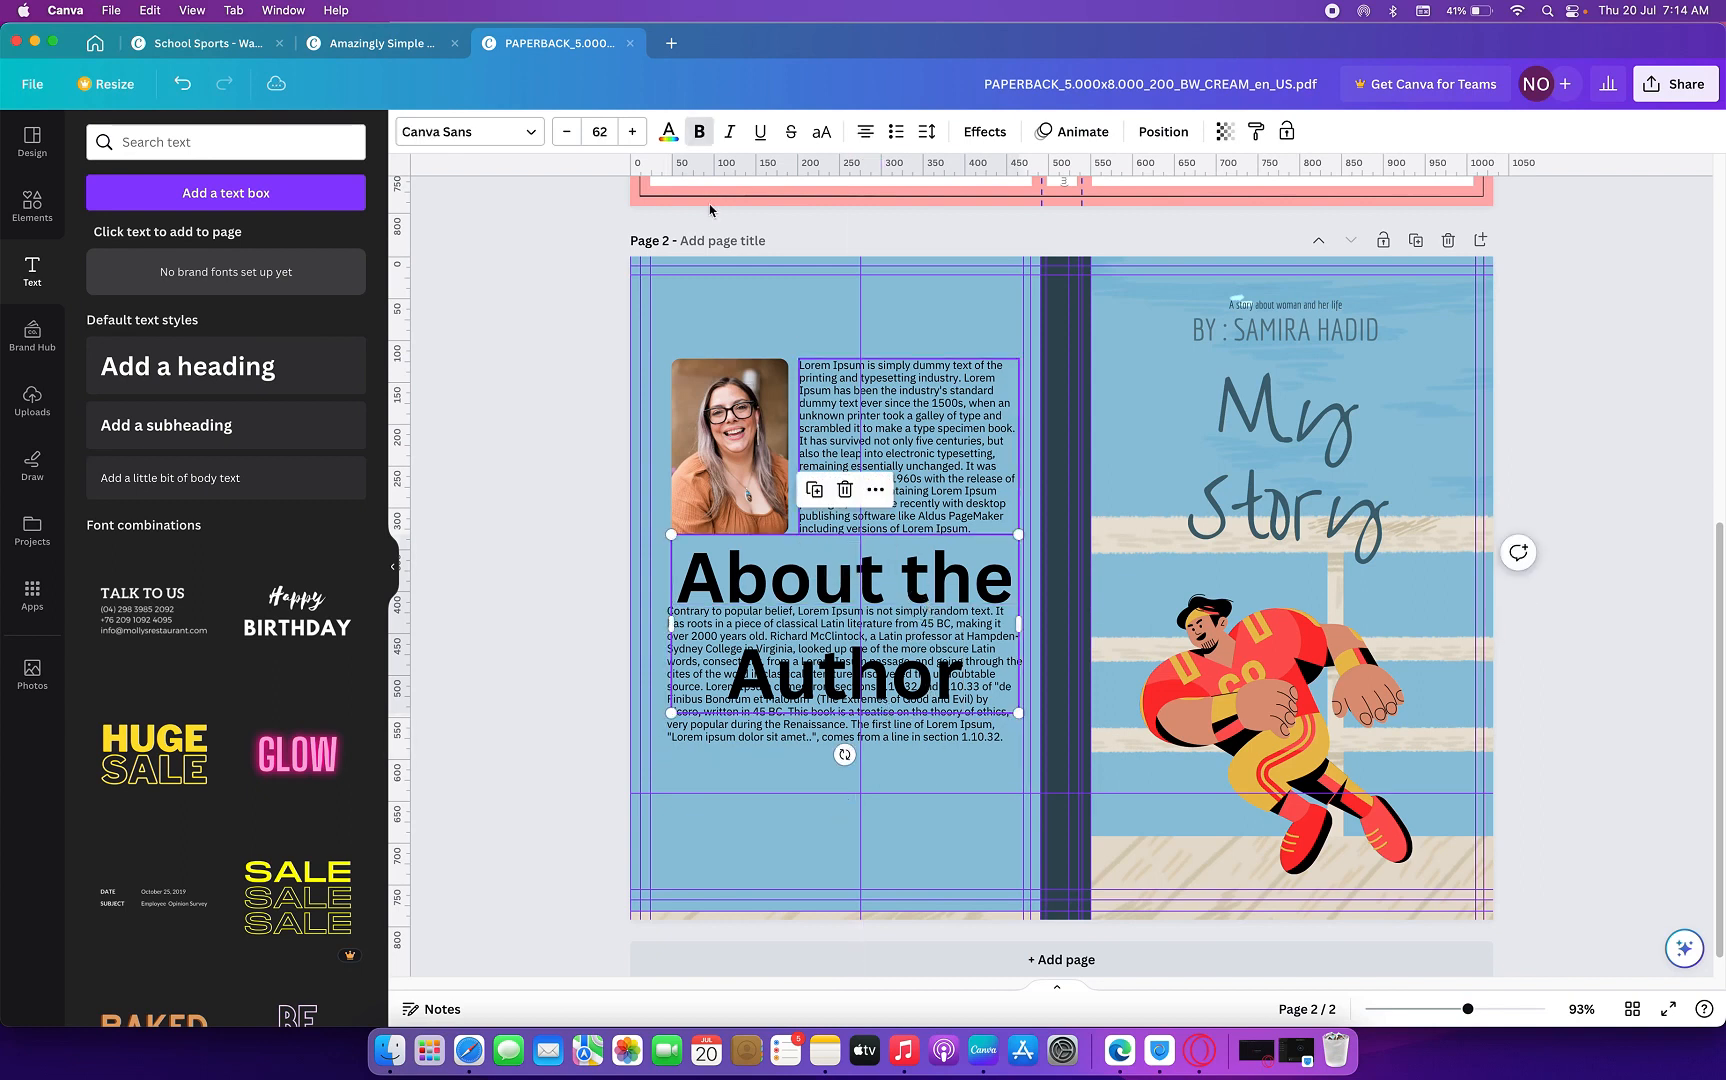
{"action": "left_click", "coordinate": [567, 132]}
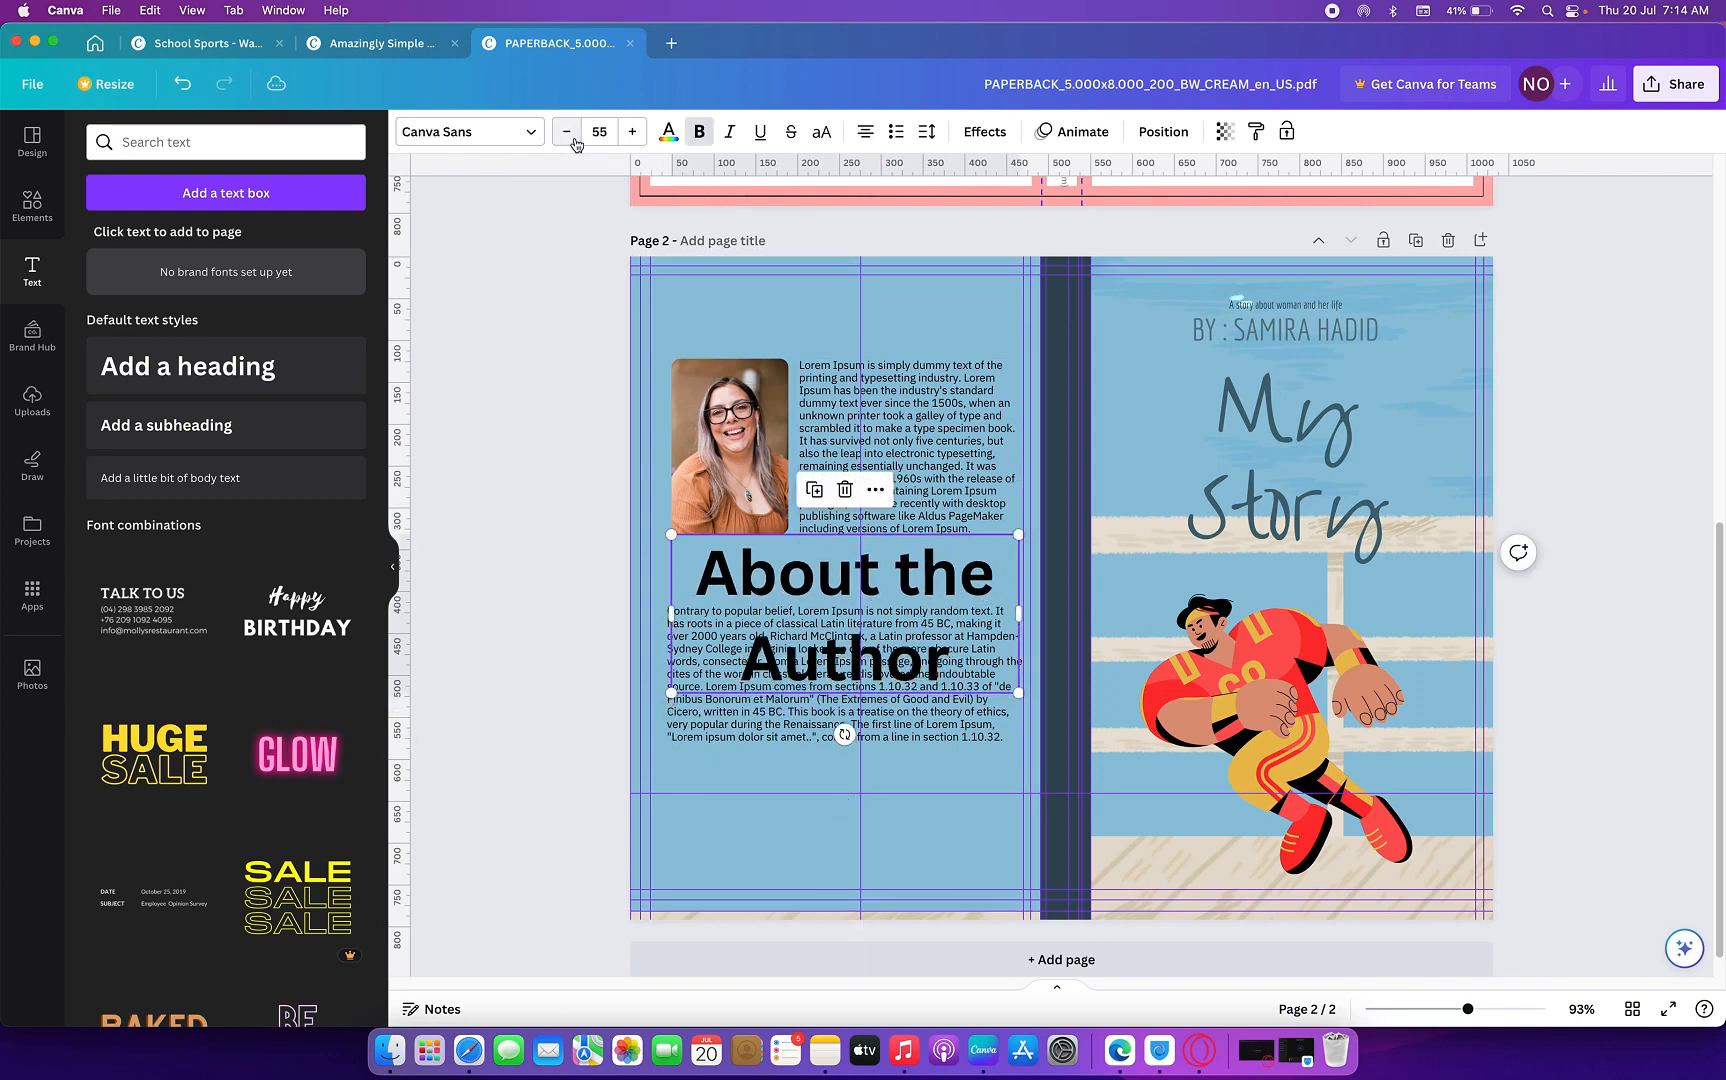
{"action": "left_click", "coordinate": [567, 132]}
{"action": "left_click", "coordinate": [567, 132]}
{"action": "left_click", "coordinate": [567, 132]}
{"action": "left_click", "coordinate": [567, 132]}
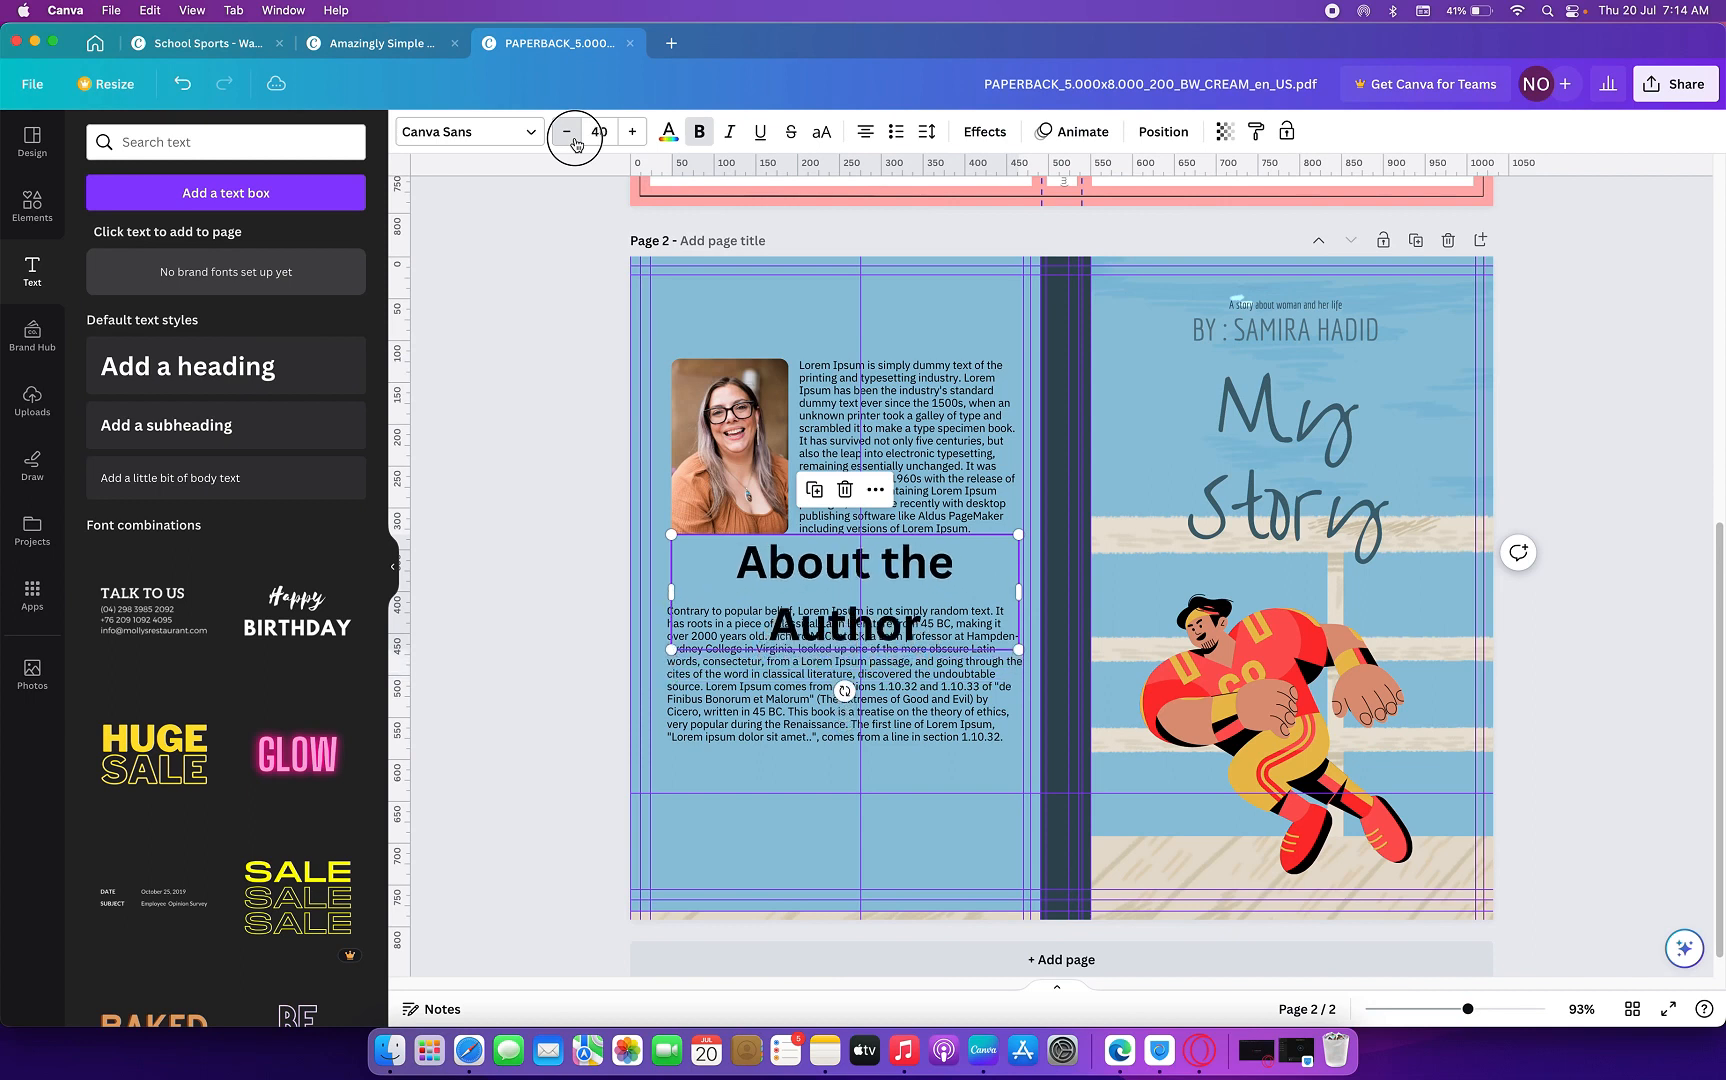
{"action": "left_click", "coordinate": [567, 132]}
{"action": "left_click", "coordinate": [567, 132]}
{"action": "left_click", "coordinate": [567, 132]}
{"action": "left_click", "coordinate": [567, 132]}
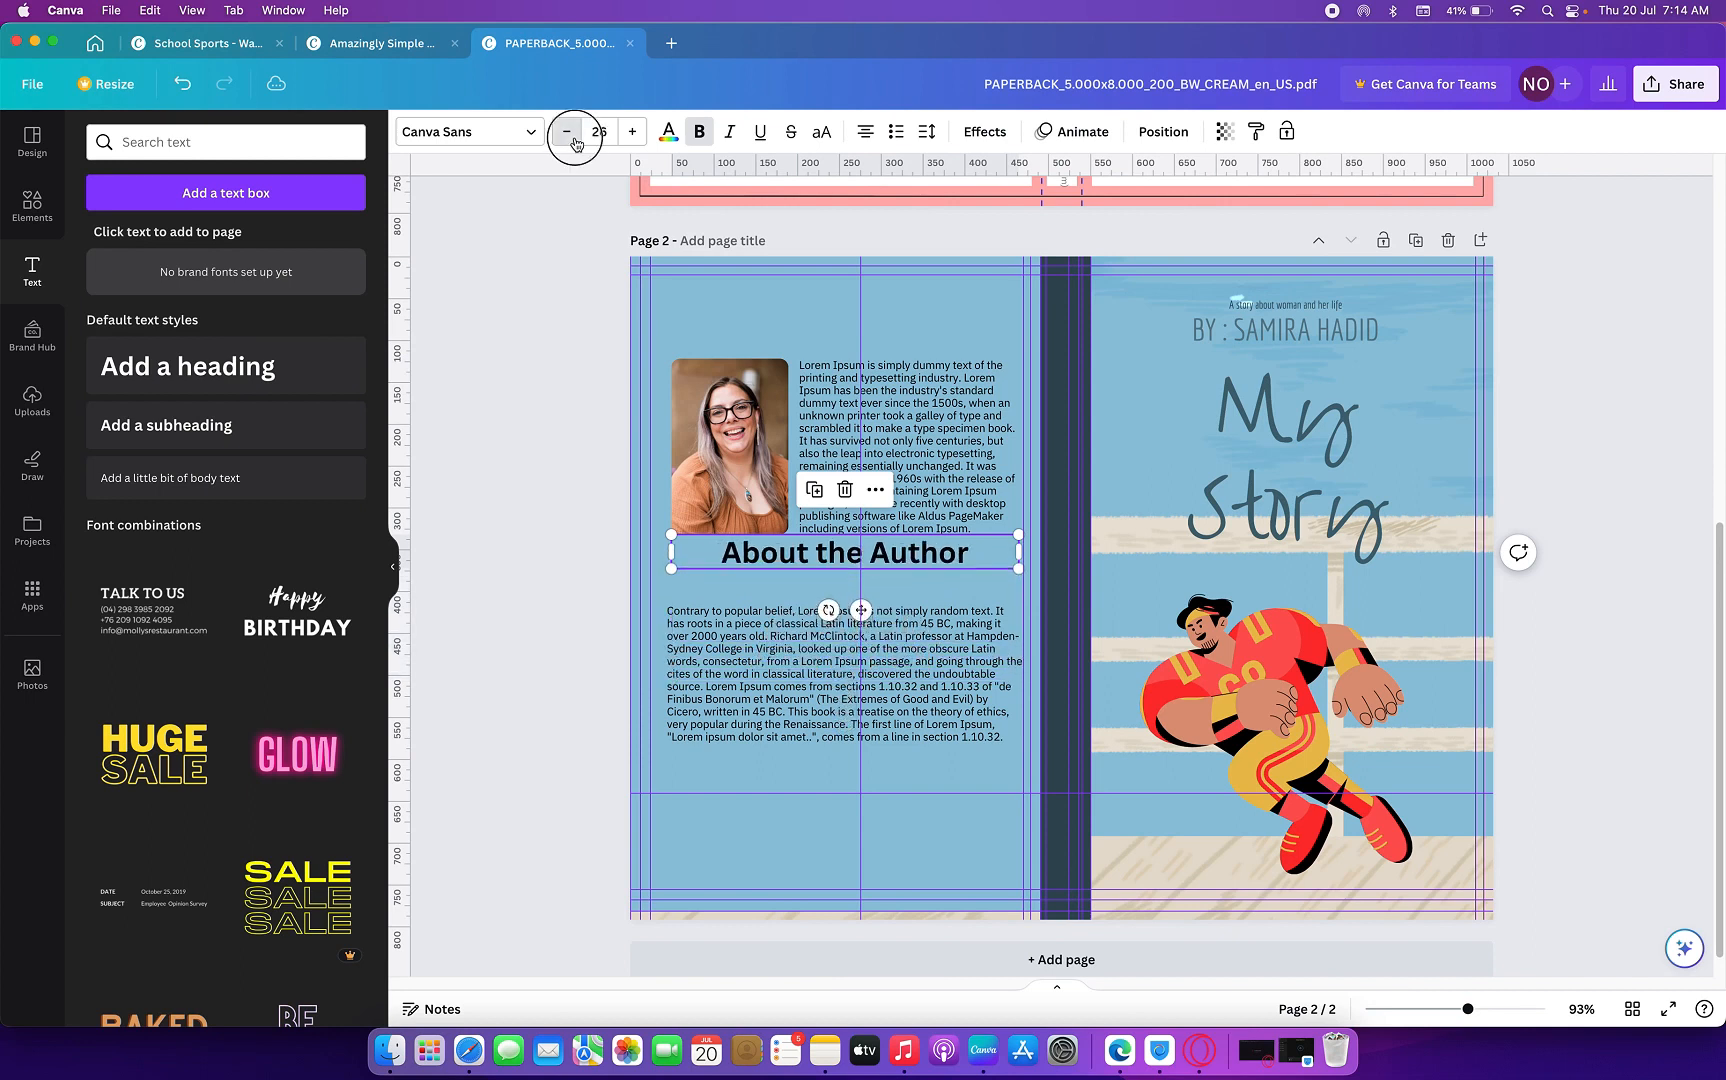
{"action": "left_click", "coordinate": [567, 132]}
{"action": "left_click", "coordinate": [567, 132]}
{"action": "left_click", "coordinate": [863, 134]}
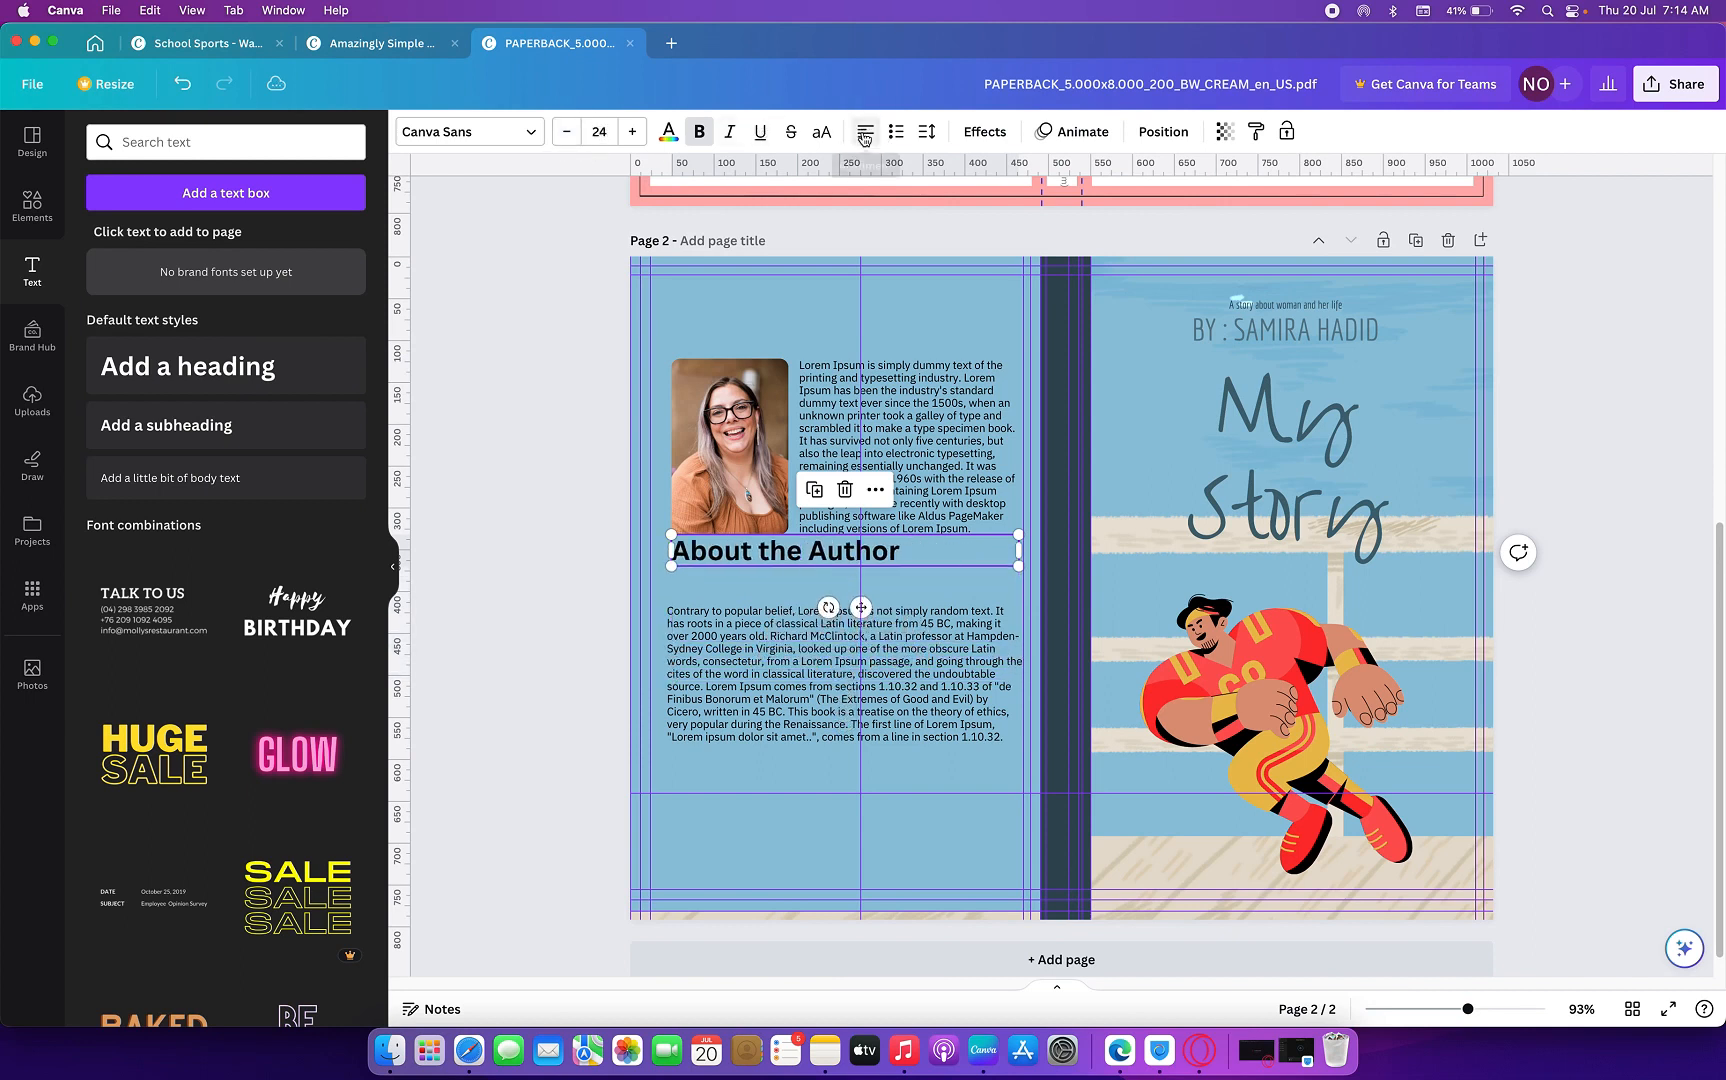
{"action": "left_click", "coordinate": [865, 135]}
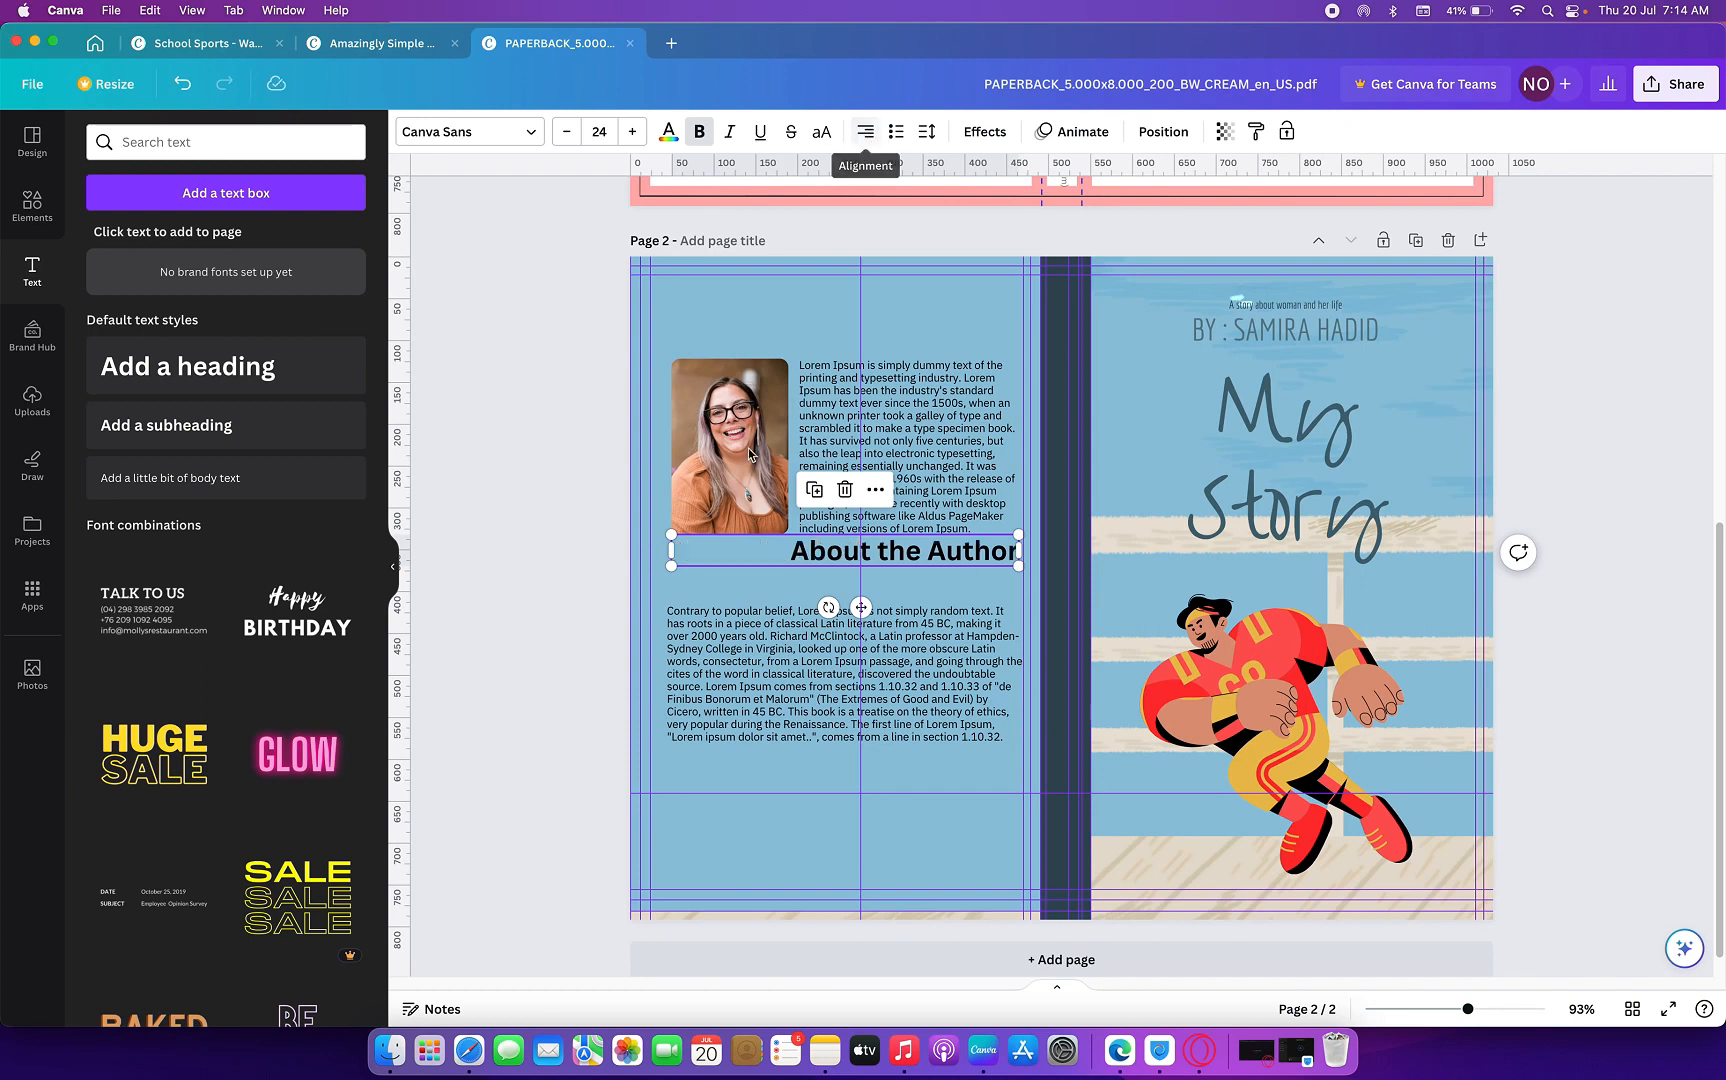
- Narrow the "About the Author" heading's box, place it just above the upper paragraph, and scale it down to font size 21.4
{"action": "left_click_drag", "start_coordinate": [673, 556], "coordinate": [834, 567]}
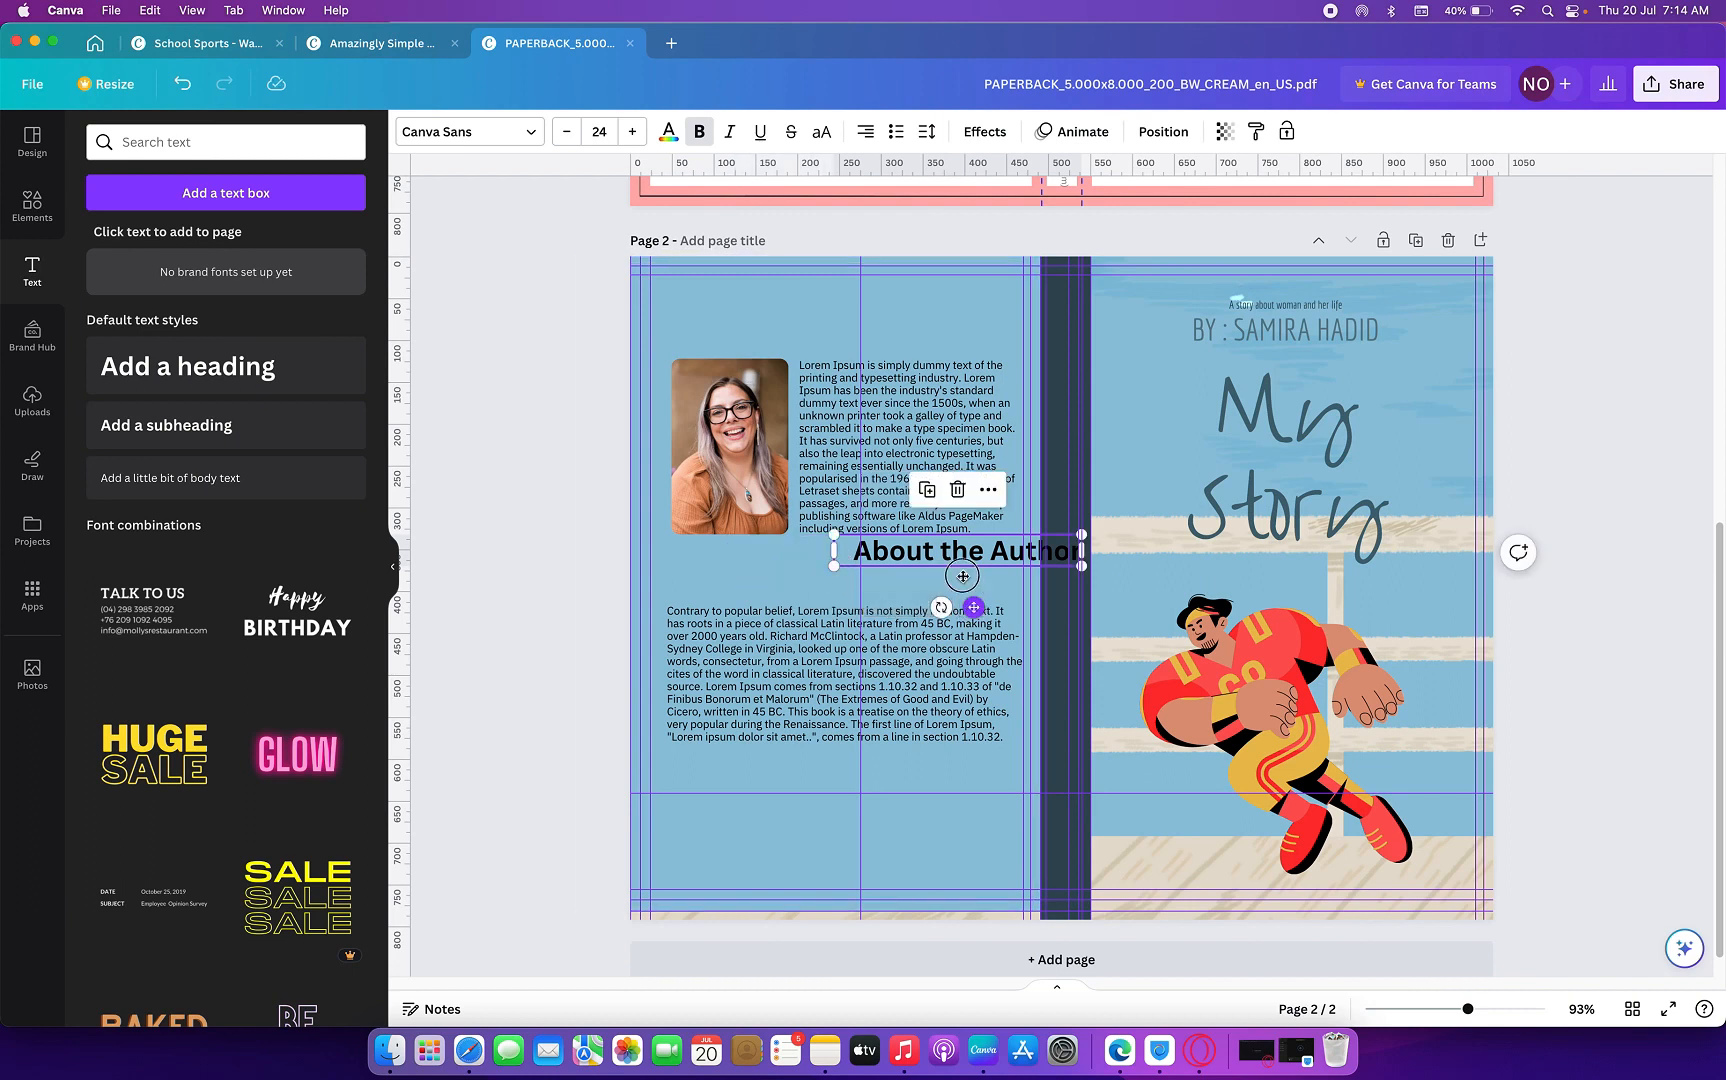
{"action": "left_click_drag", "start_coordinate": [960, 560], "coordinate": [908, 385]}
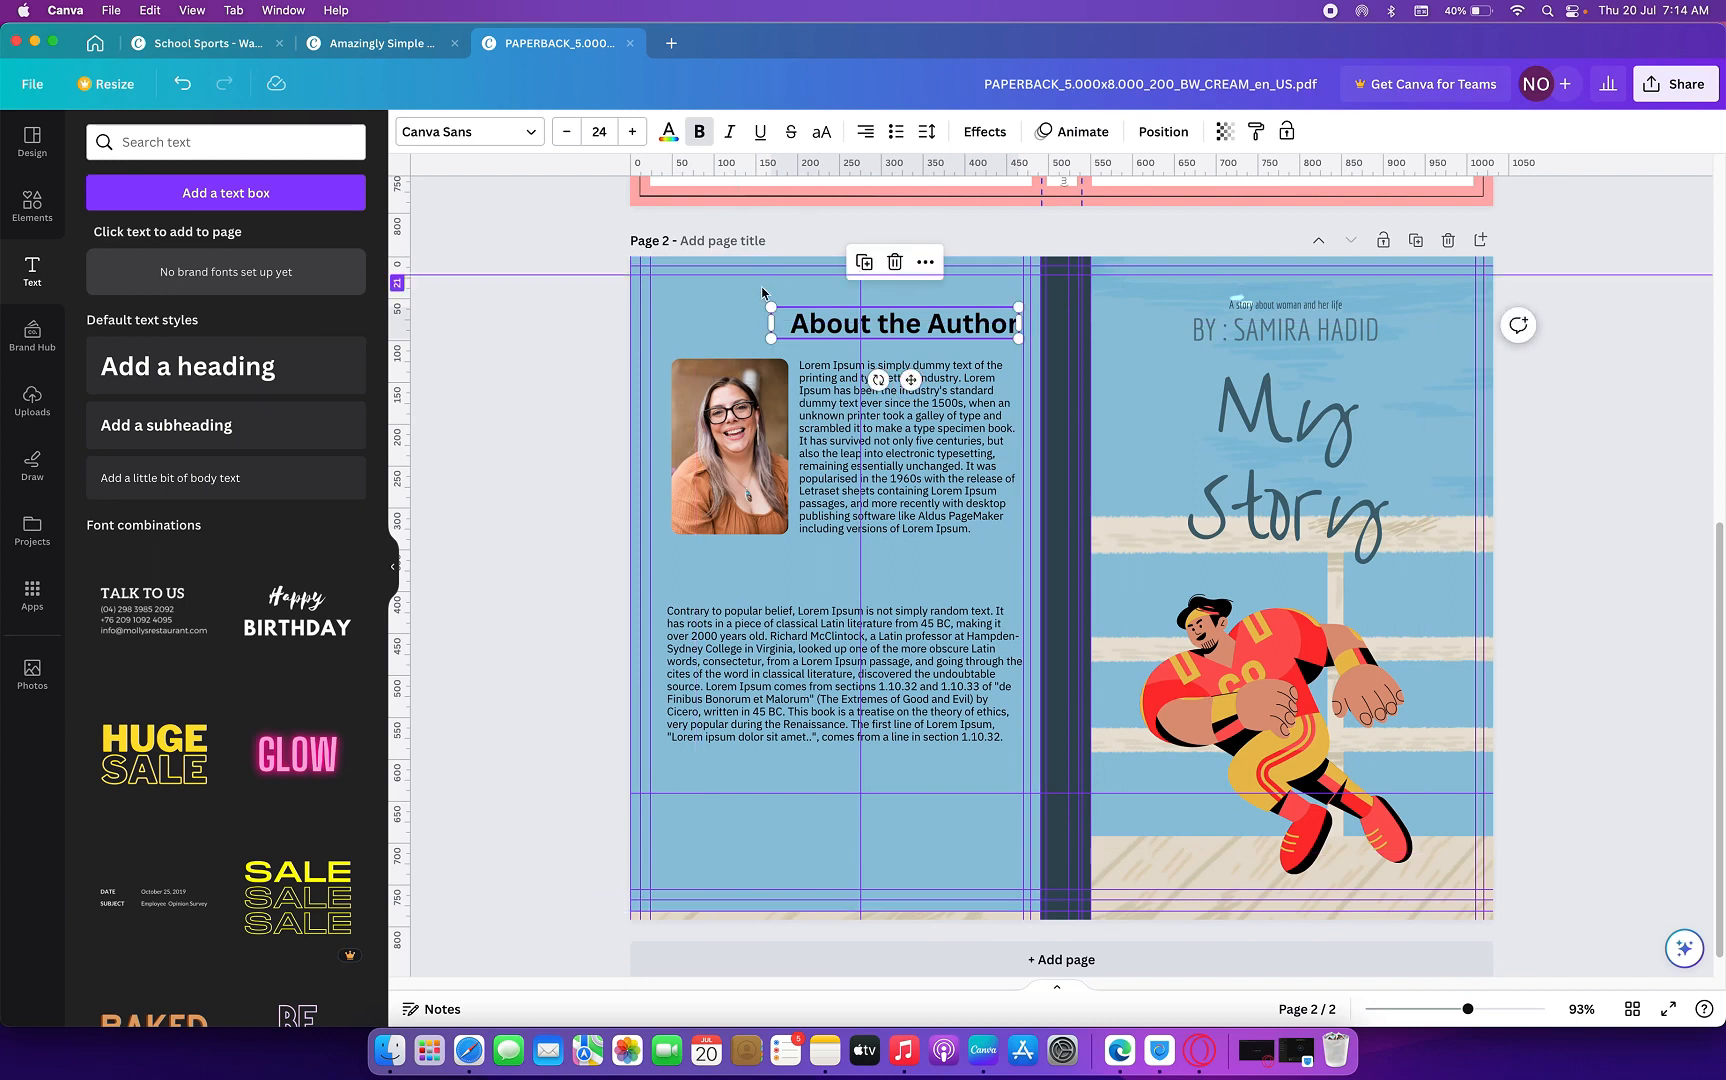
{"action": "left_click_drag", "start_coordinate": [771, 308], "coordinate": [789, 310]}
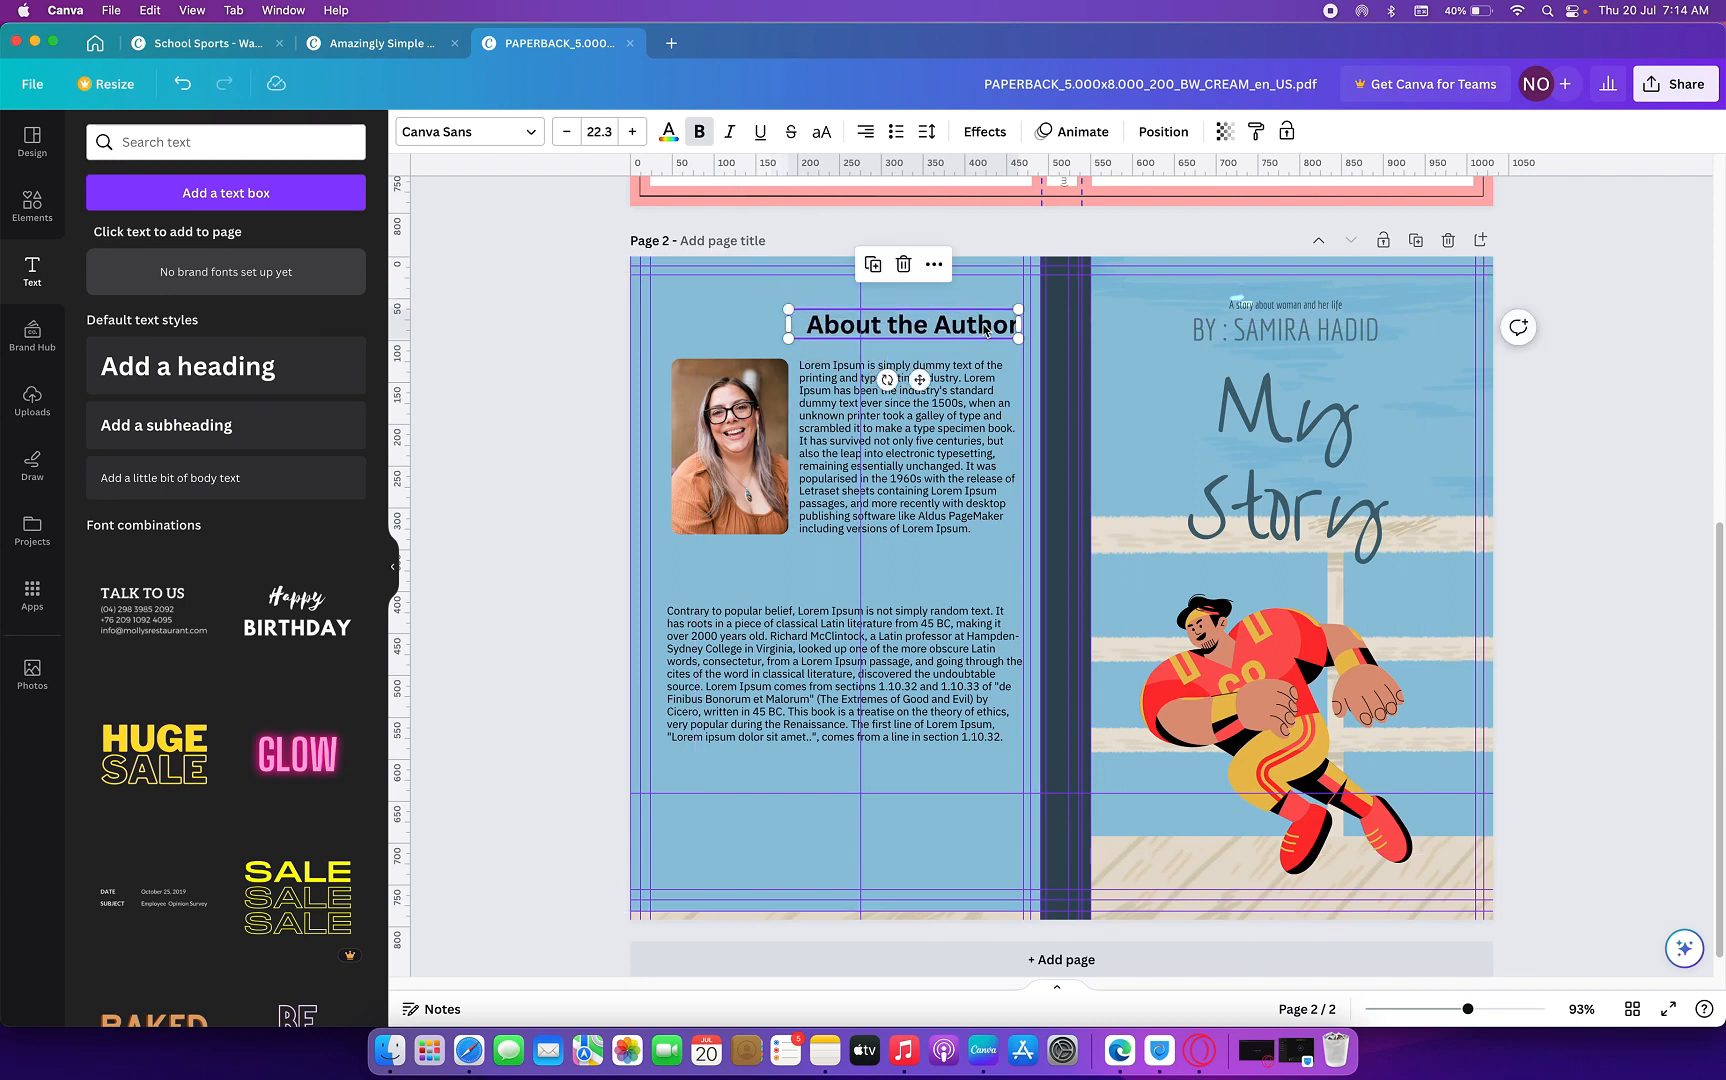
{"action": "left_click_drag", "start_coordinate": [1012, 313], "coordinate": [958, 333]}
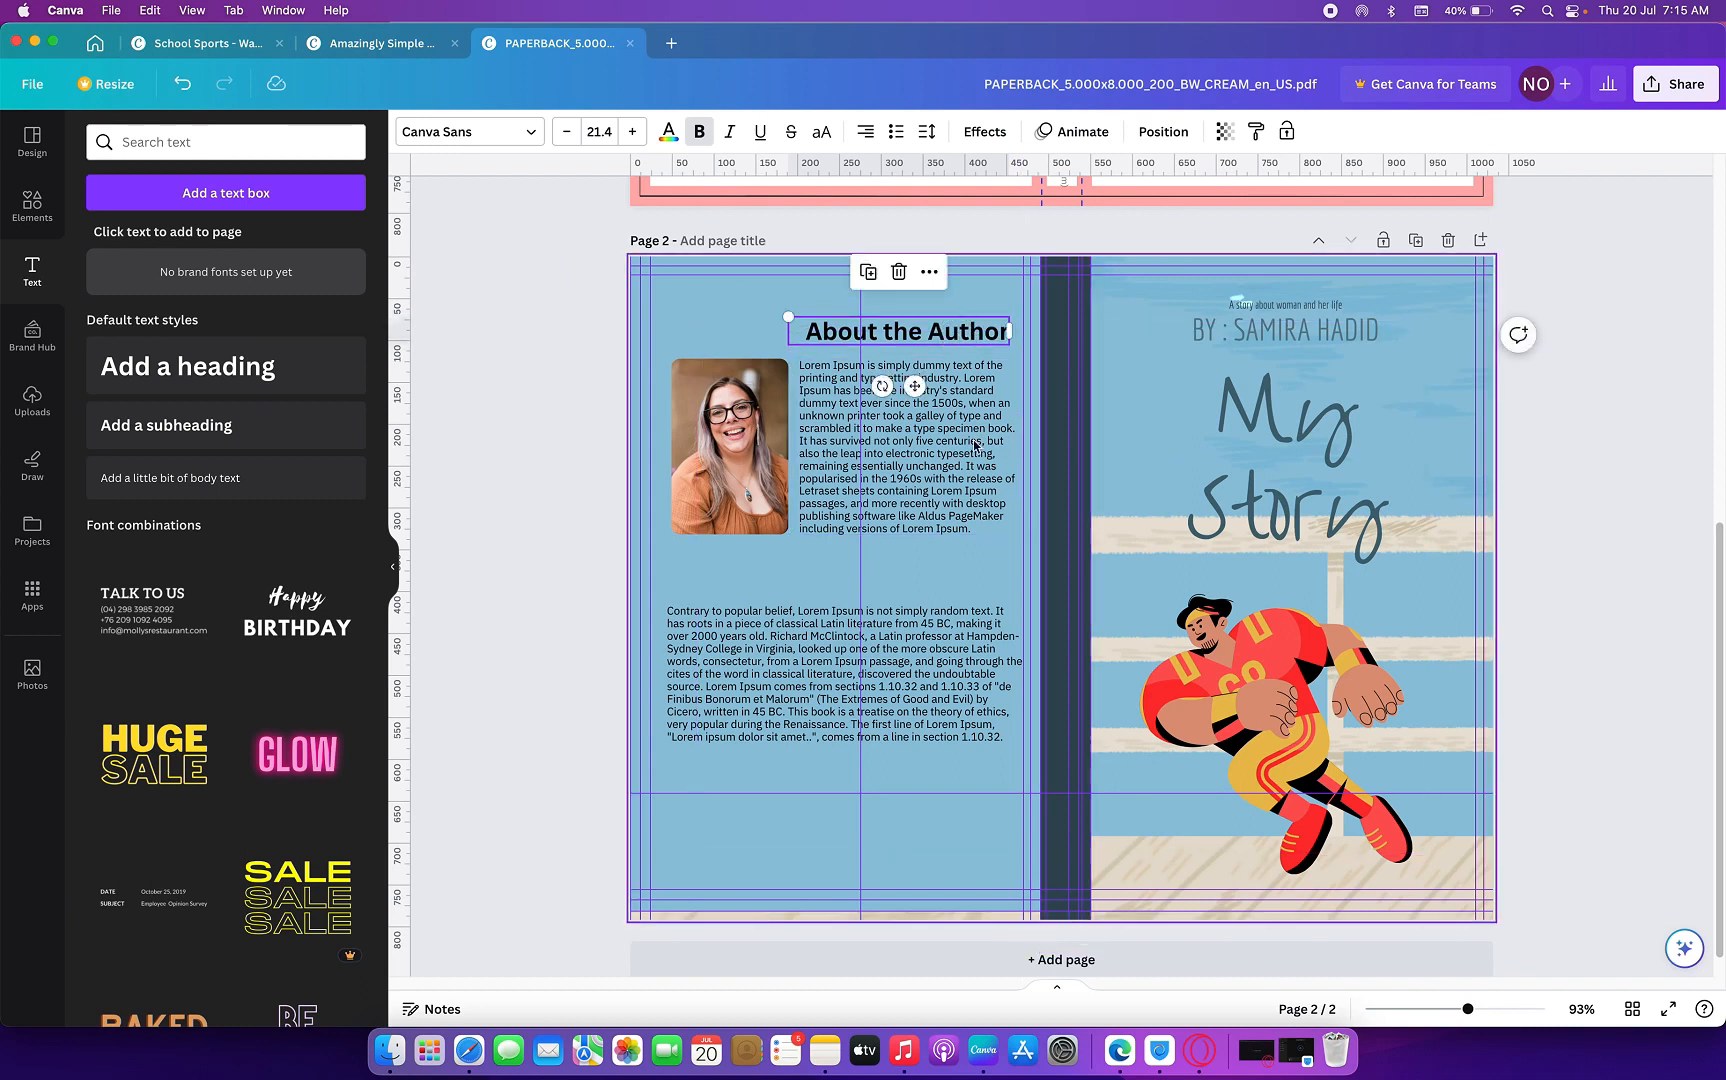
{"action": "left_click", "coordinate": [735, 341]}
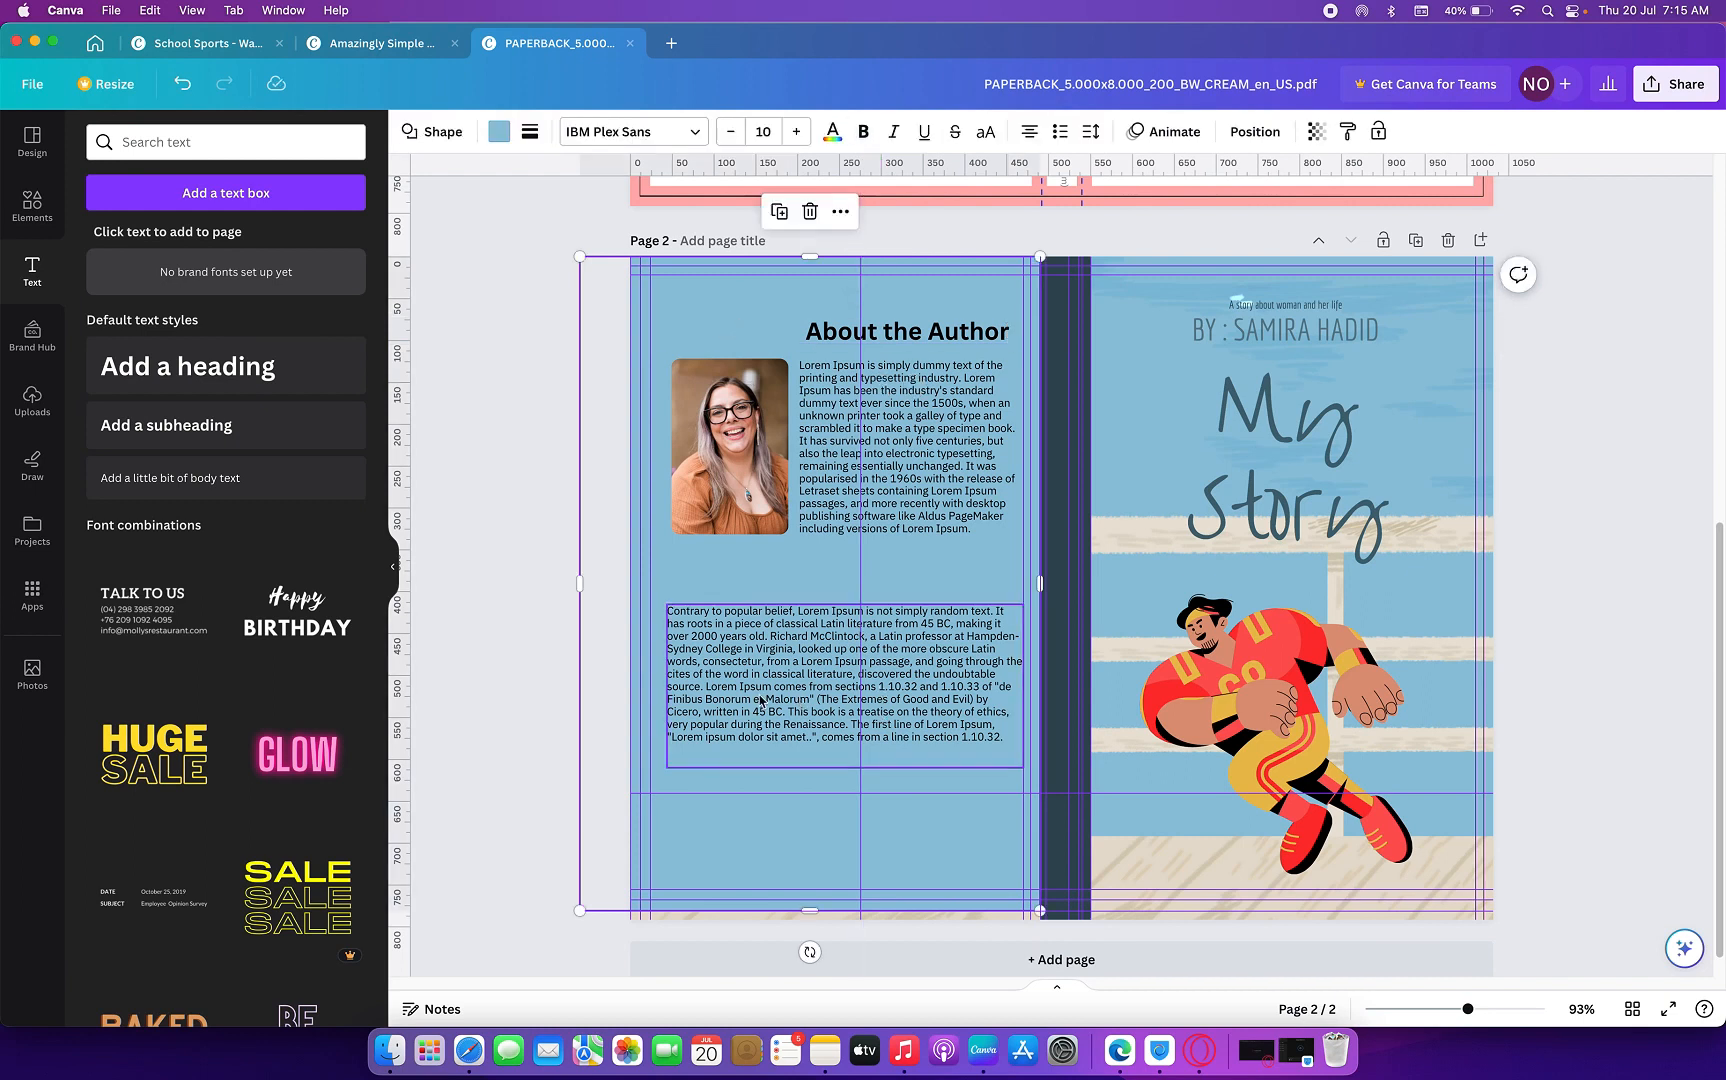
- Duplicate the "About the Author" heading just above the lower paragraph and change the copy's text to "About the Book"
{"action": "left_click", "coordinate": [925, 332]}
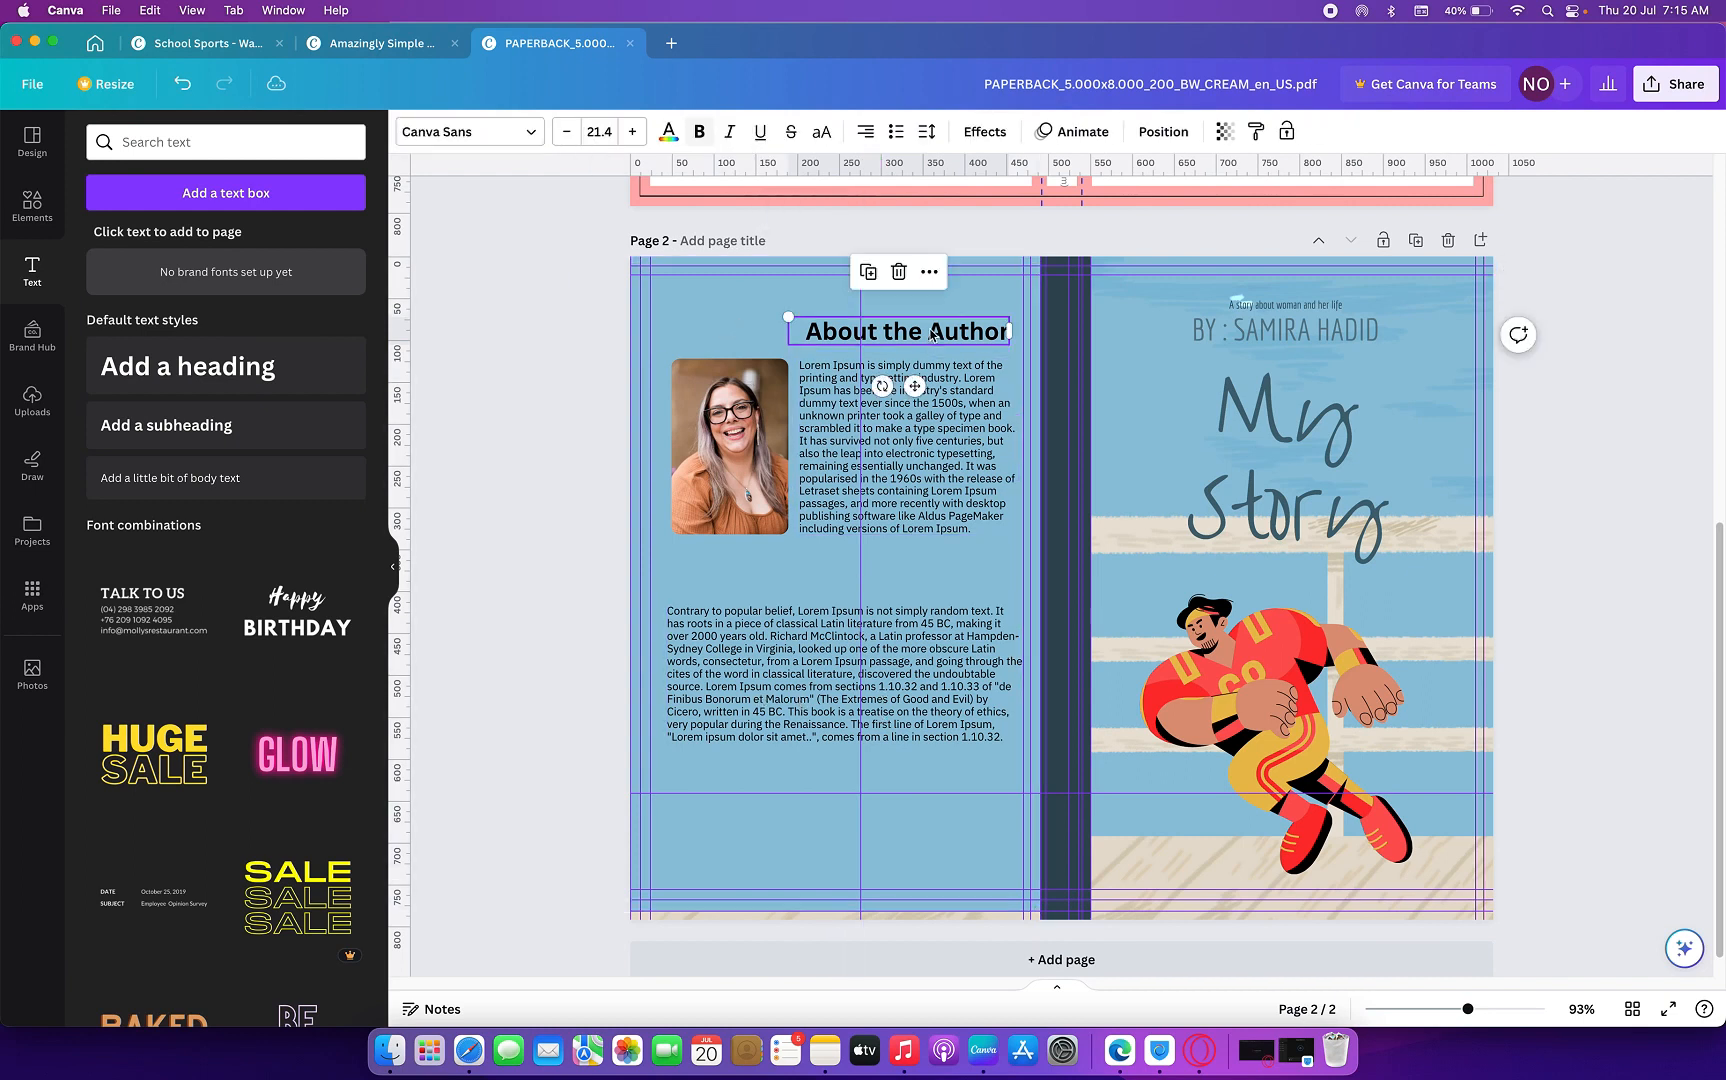
{"action": "left_click", "coordinate": [869, 270]}
{"action": "left_click_drag", "start_coordinate": [935, 400], "coordinate": [940, 577]}
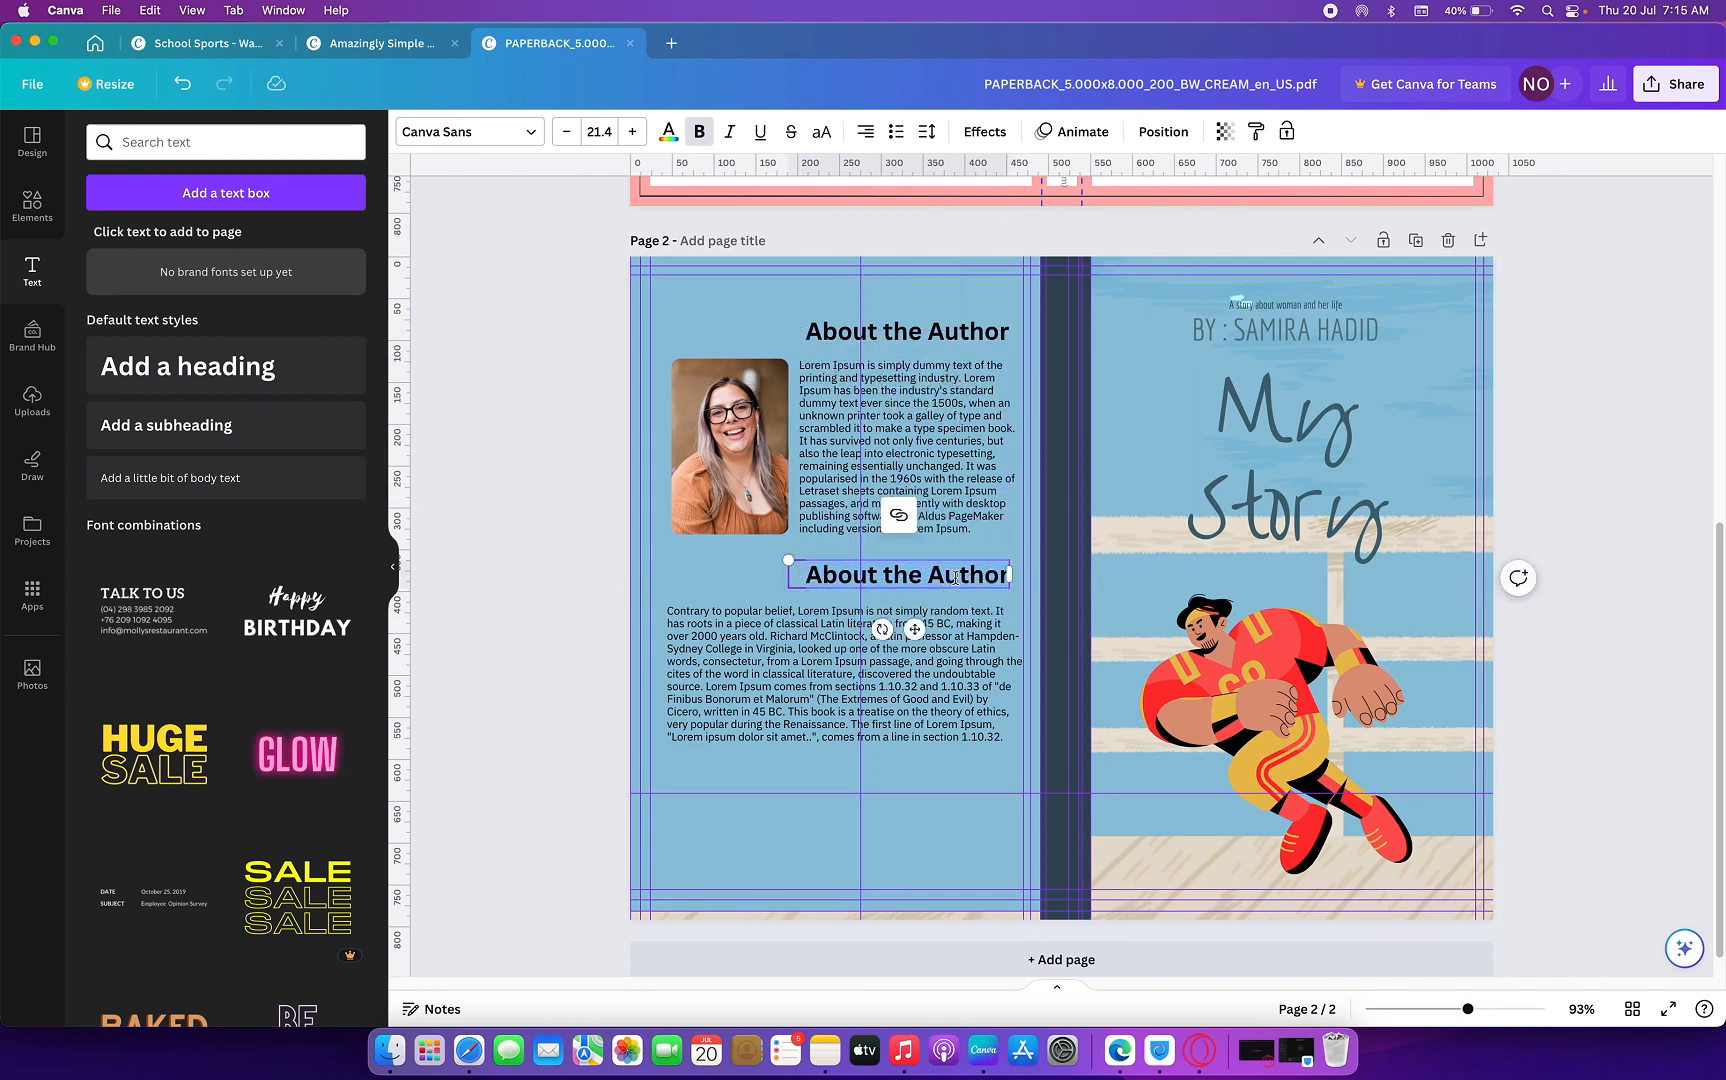
{"action": "key", "text": "BackSpace"}
{"action": "type", "text": "Abo"}
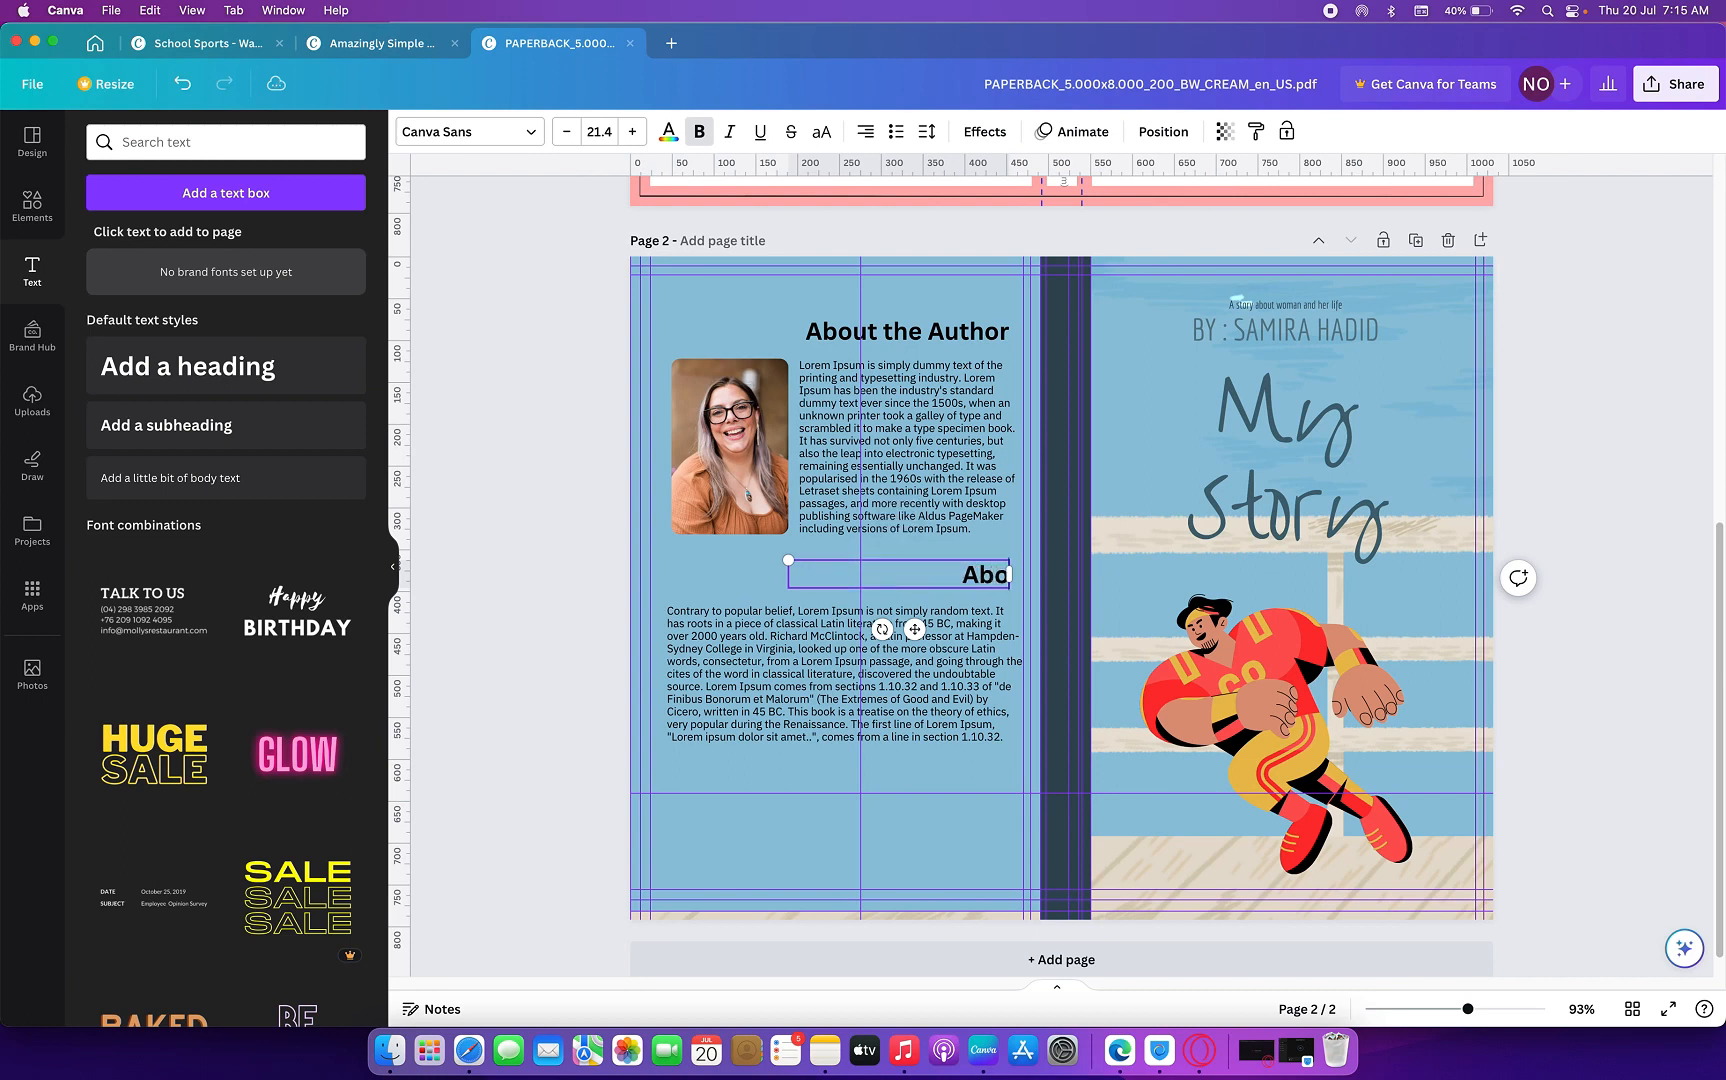
{"action": "type", "text": "ut the Book"}
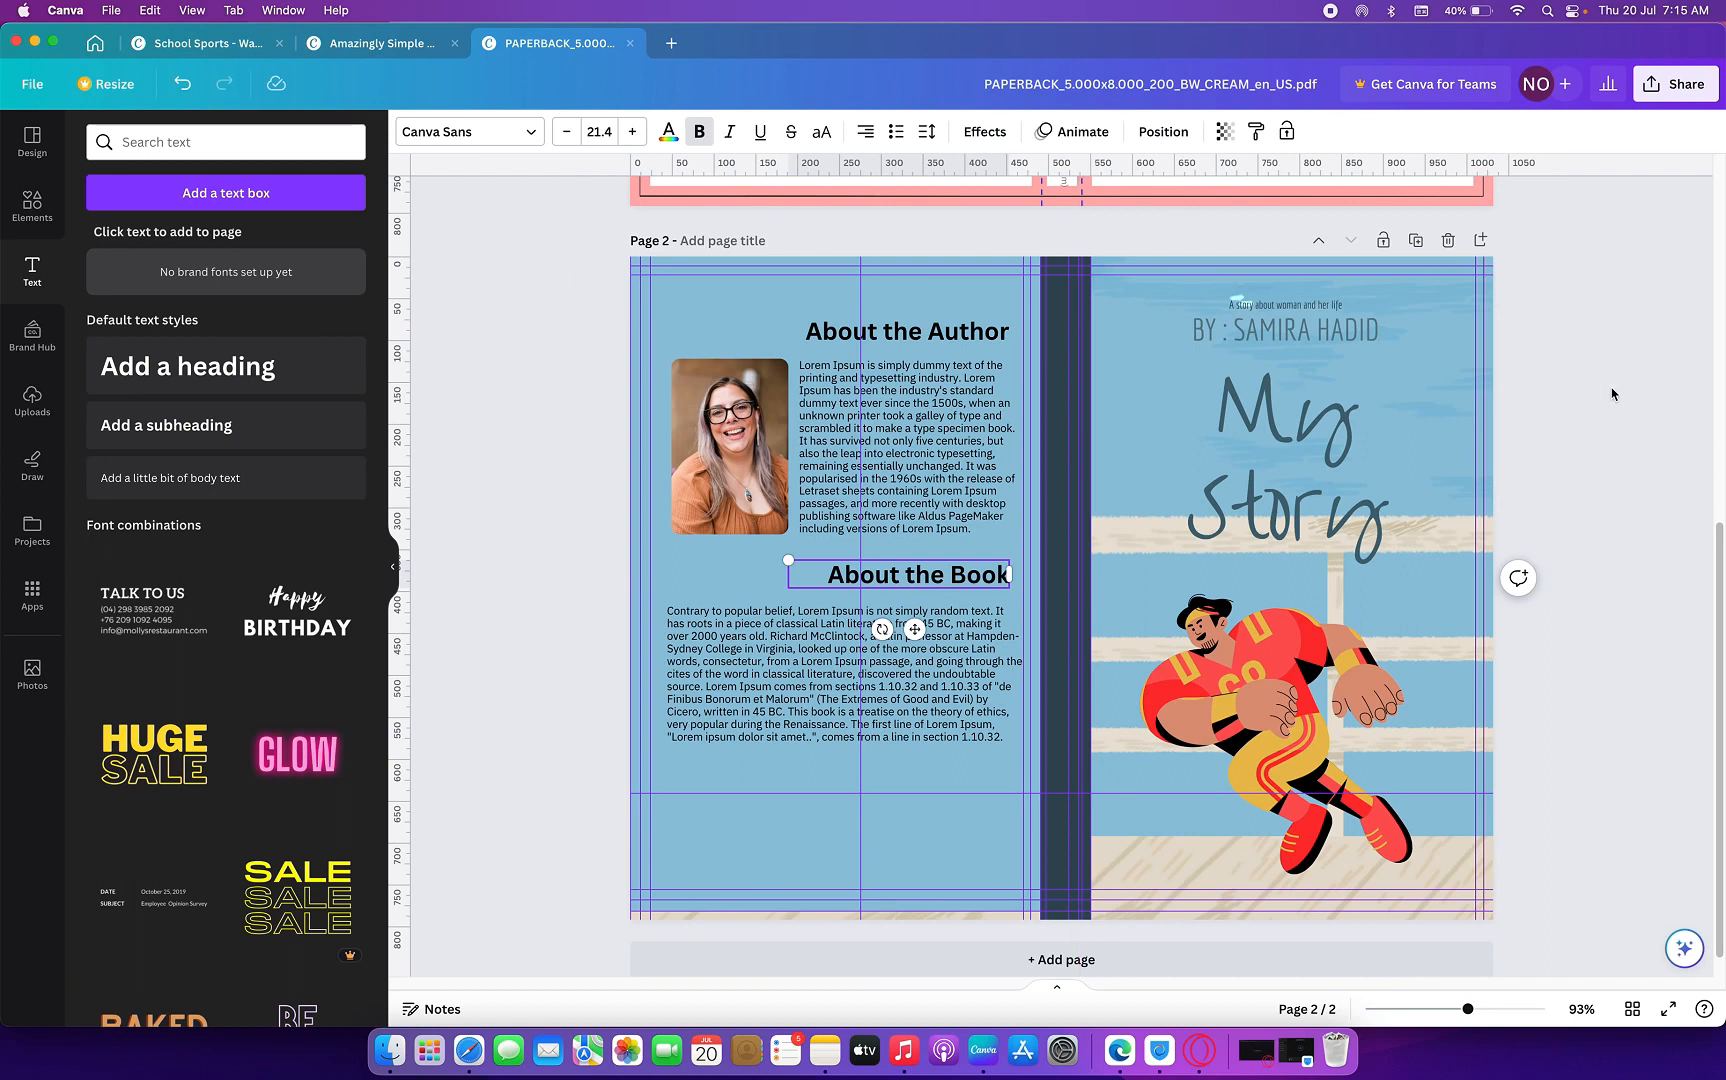
{"action": "left_click", "coordinate": [1402, 369]}
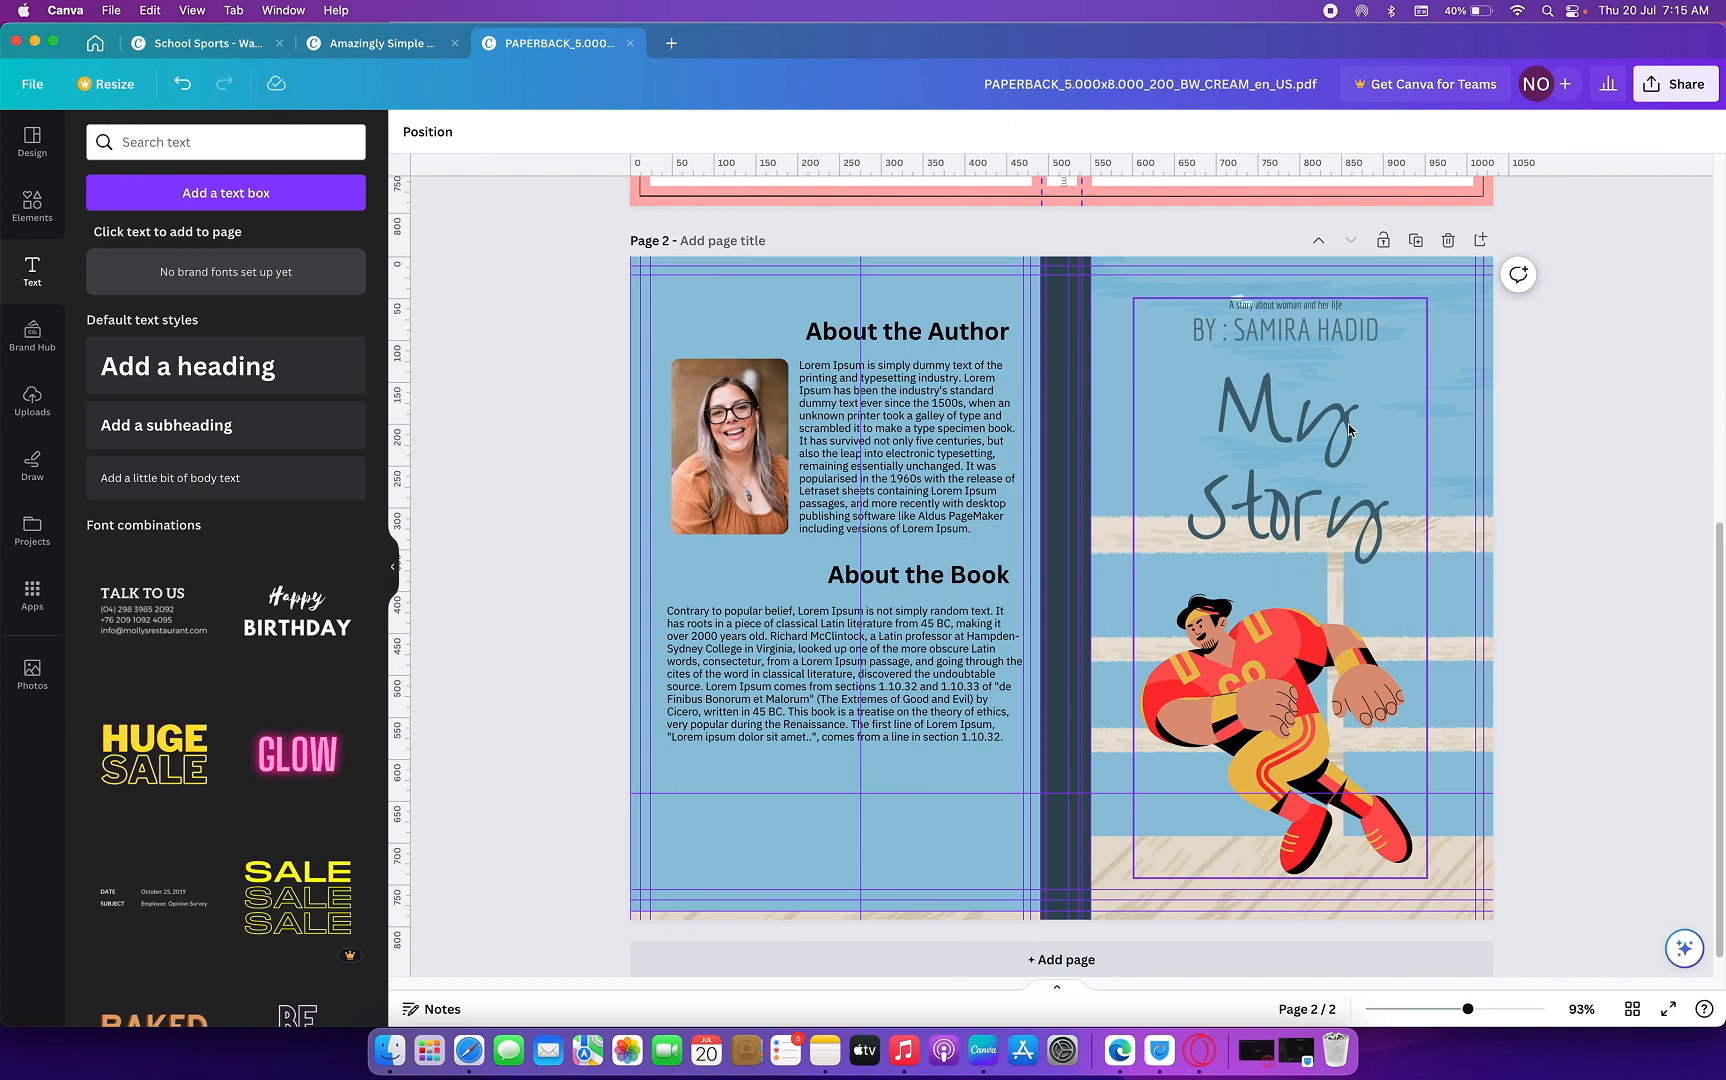
- Switch to Safari, search for "Amazon Books", allow the location request, and open the Amazon.com books page
{"action": "left_click", "coordinate": [467, 1062]}
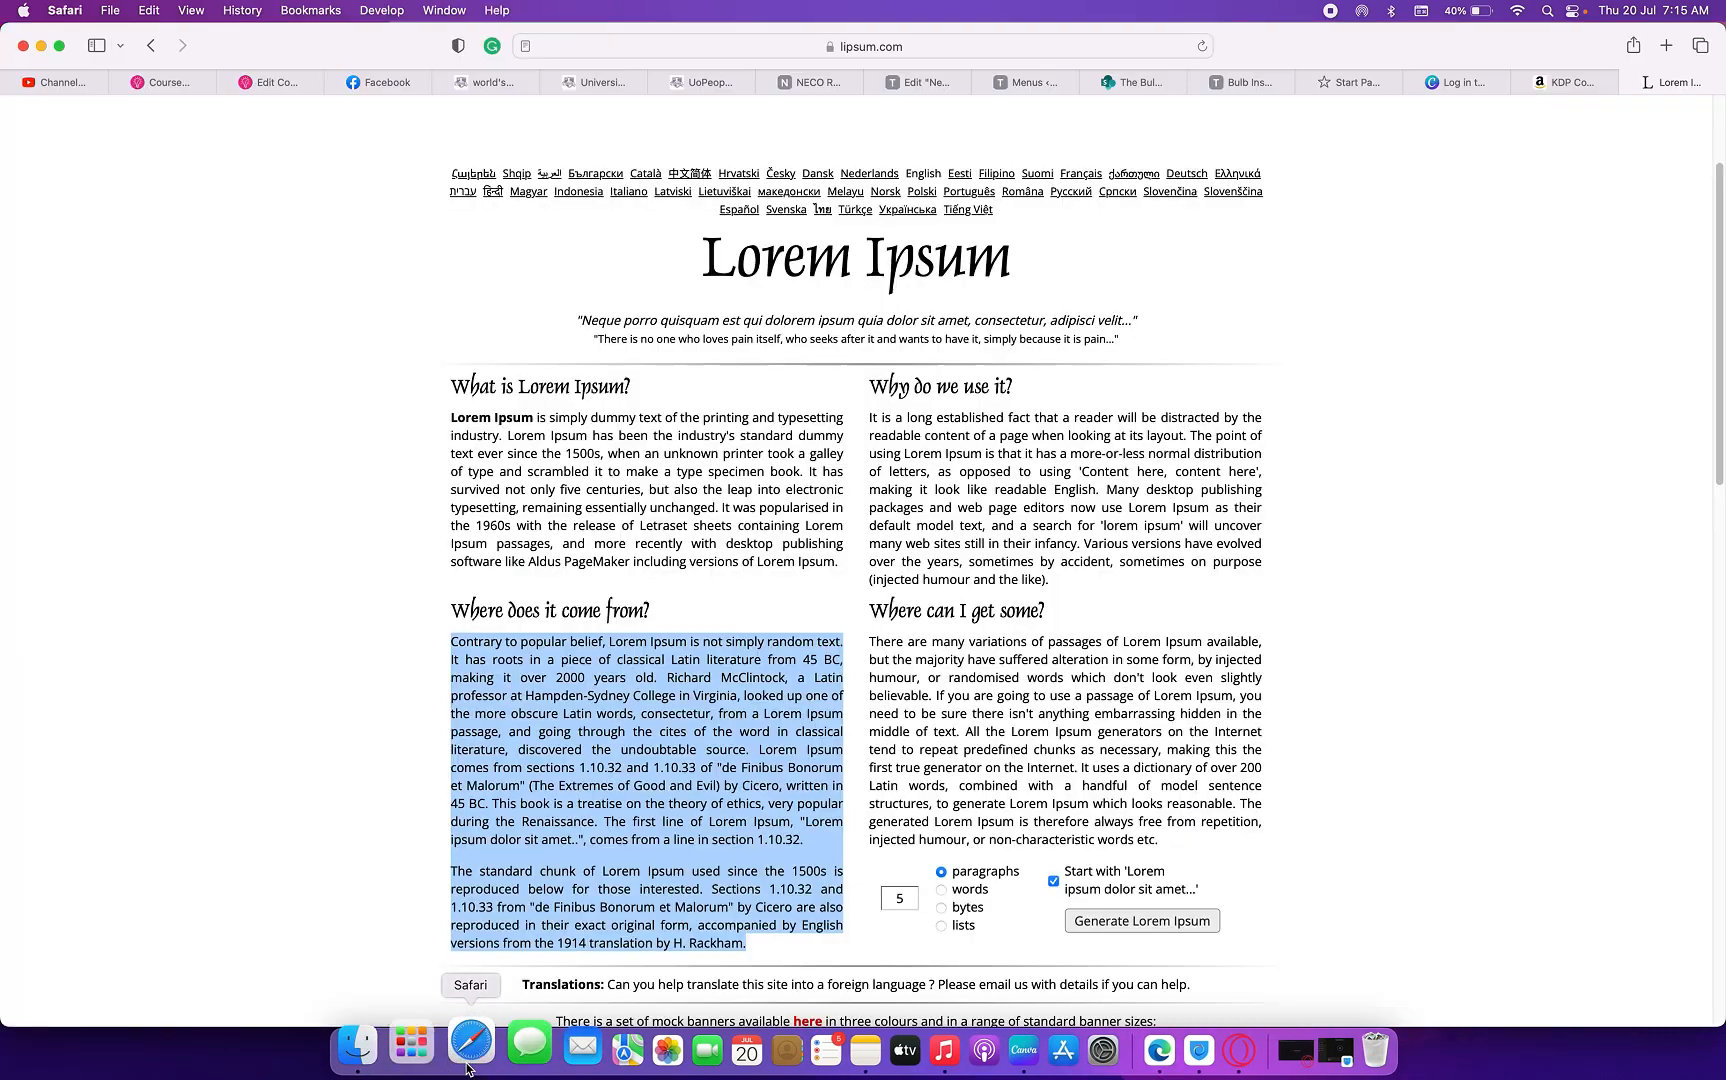
{"action": "left_click", "coordinate": [995, 50]}
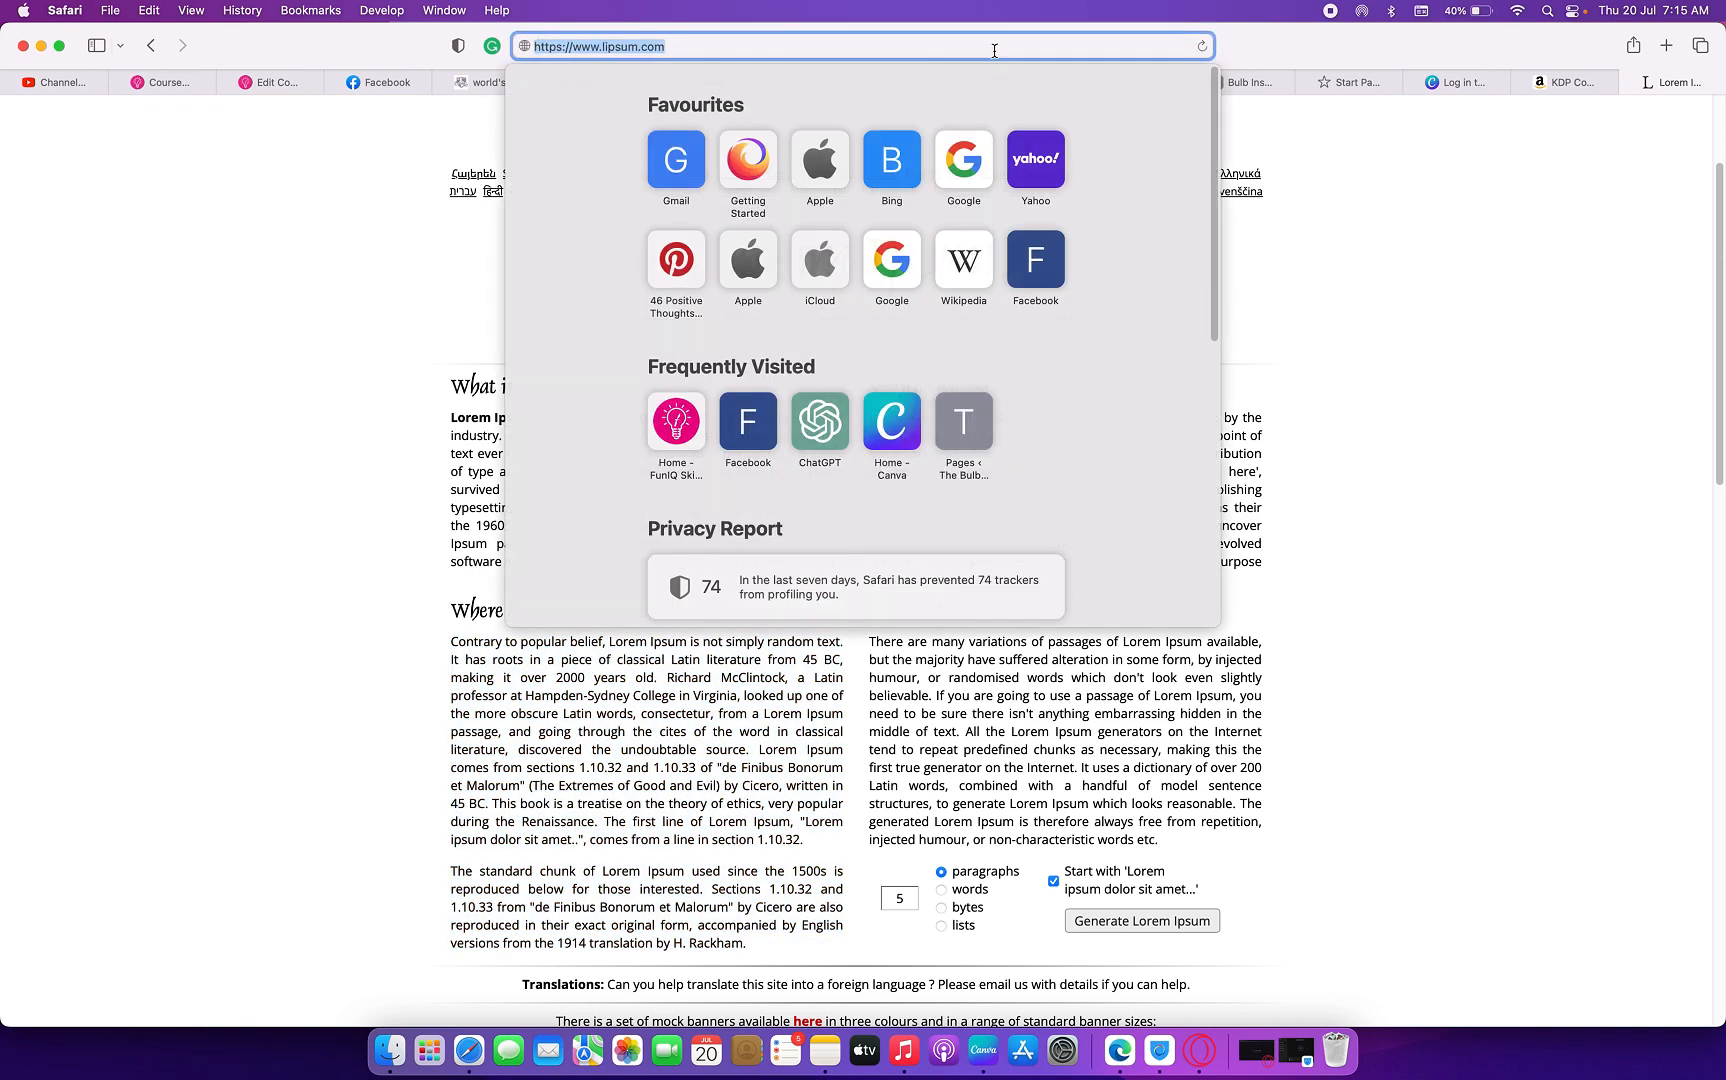
{"action": "type", "text": "Amazon Bo"}
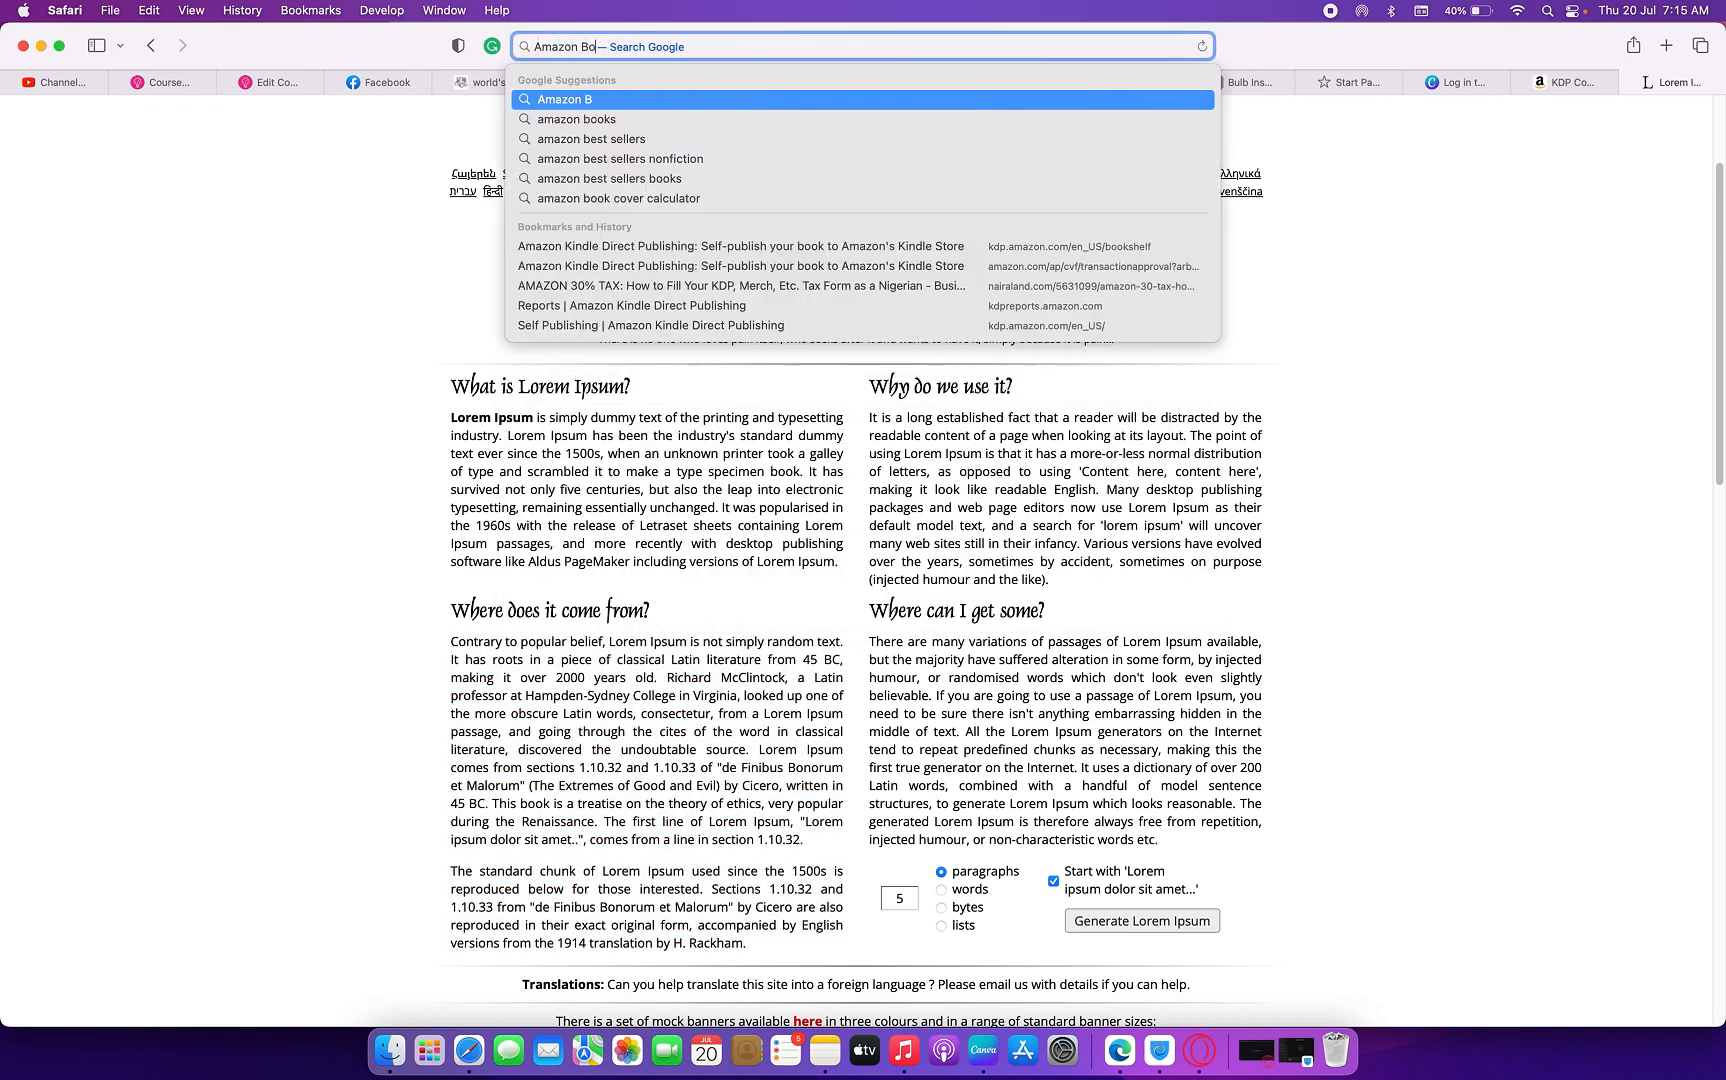
{"action": "type", "text": "oks"}
{"action": "key", "text": "Return"}
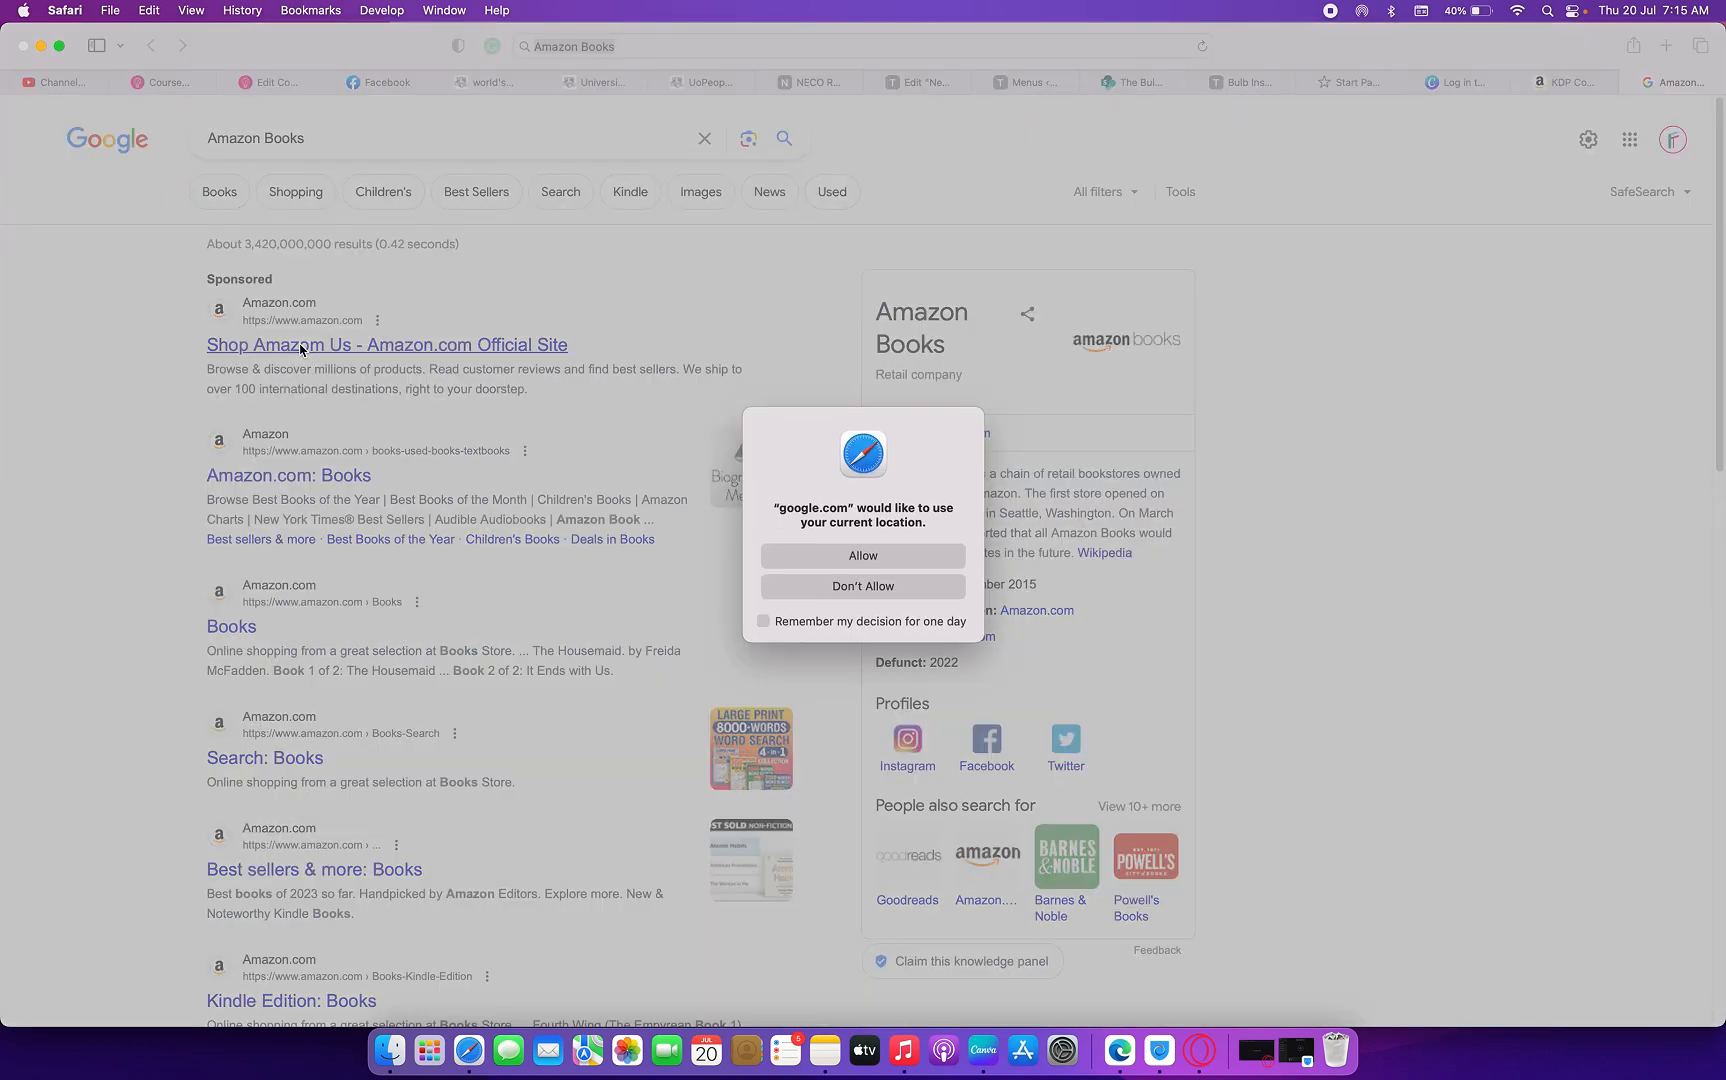
{"action": "left_click", "coordinate": [851, 557]}
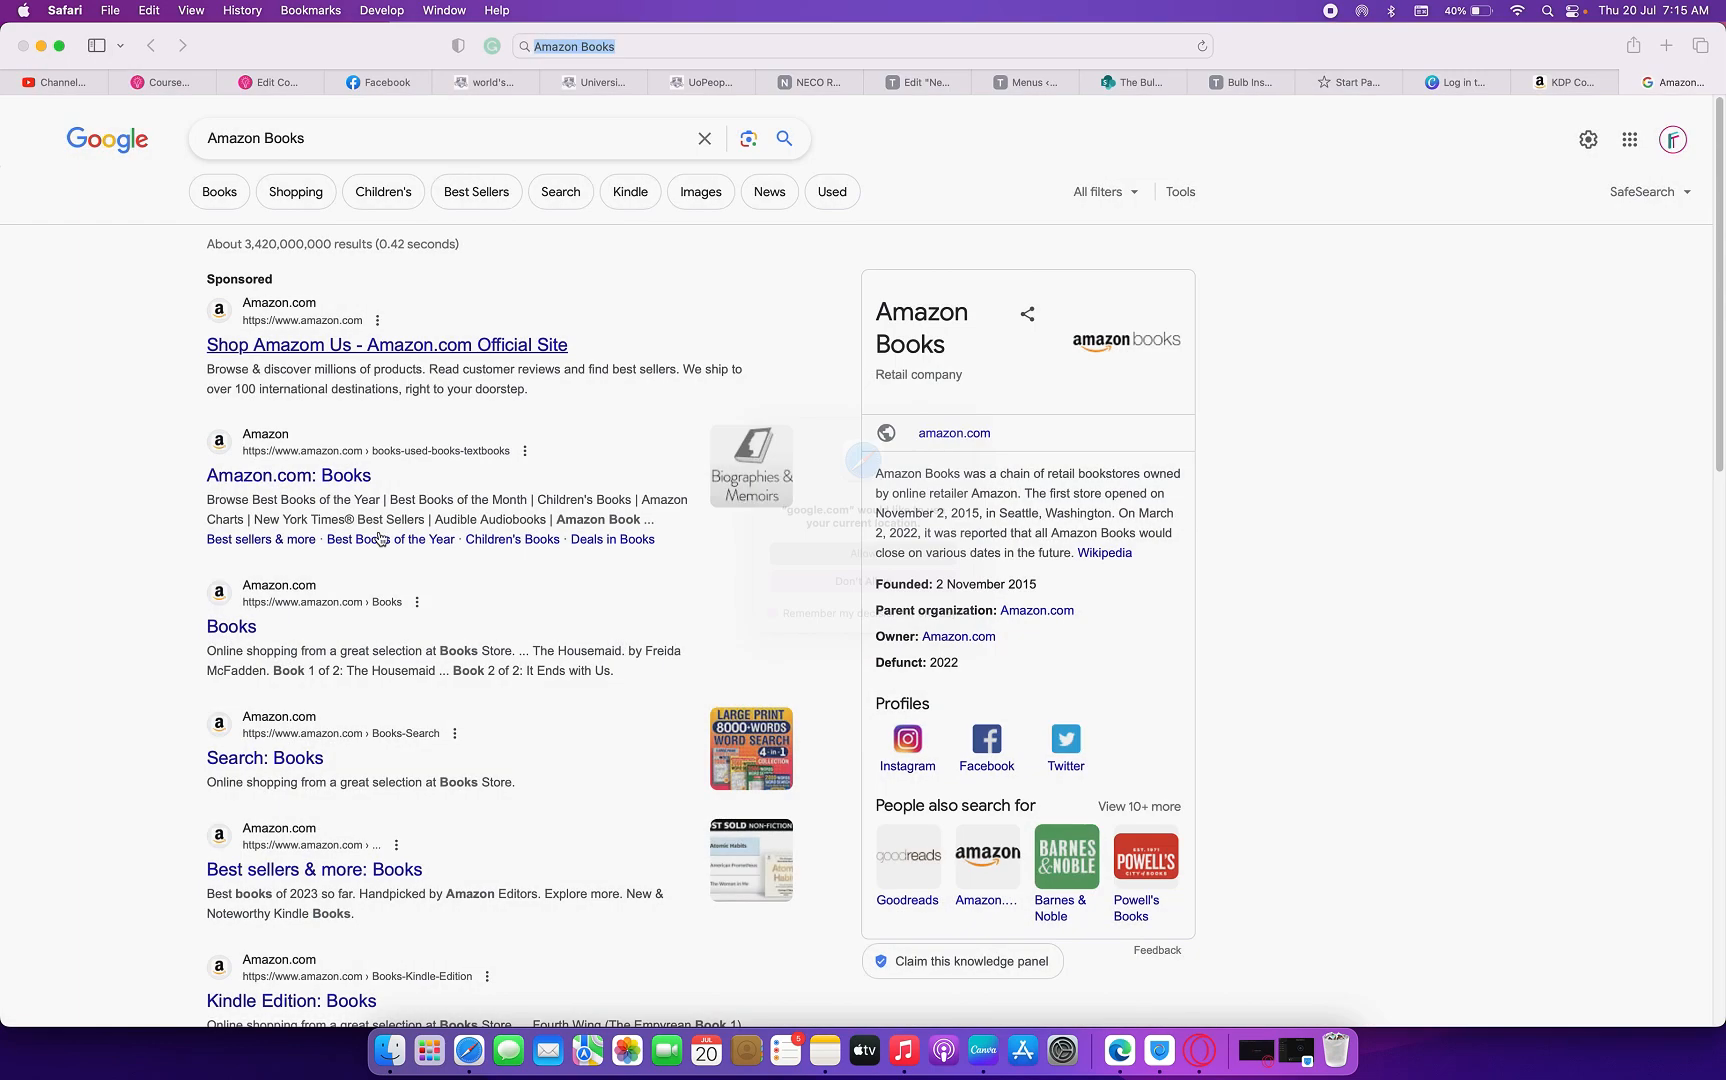
{"action": "left_click", "coordinate": [321, 482]}
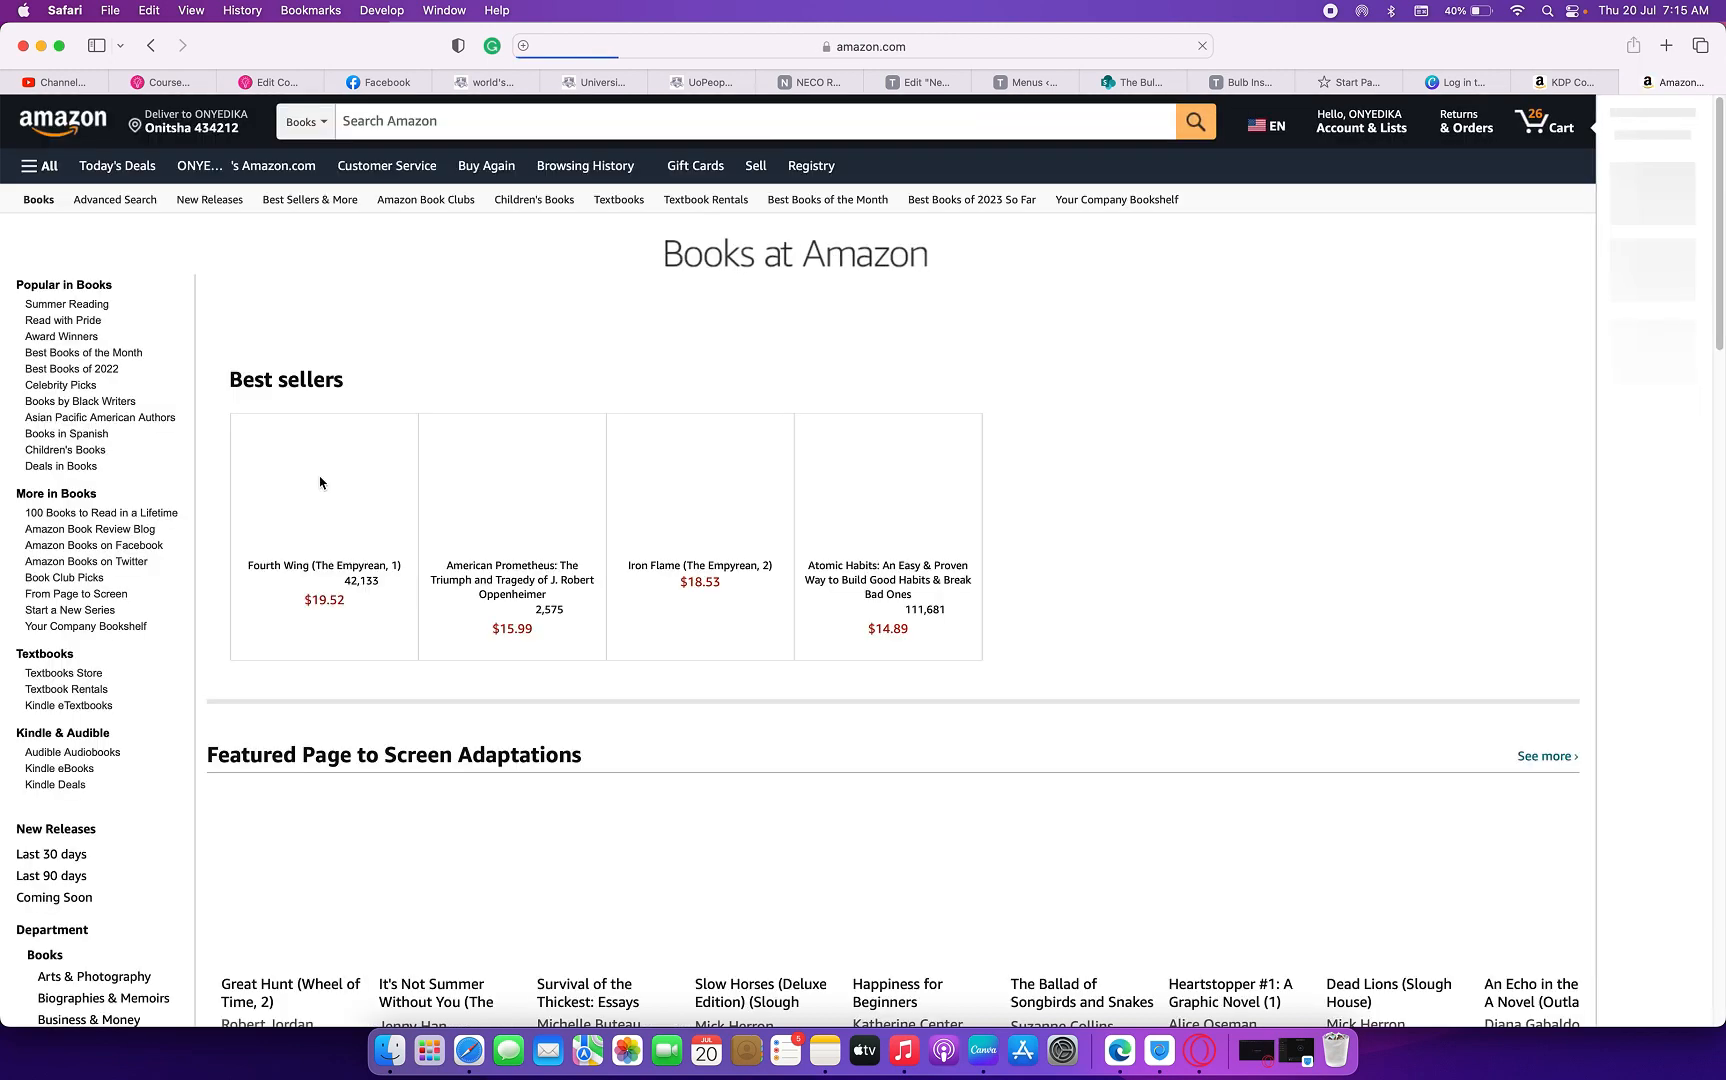
- Examine the book covers in the best sellers section of the Amazon books page
{"action": "scroll", "coordinate": [886, 490], "scroll_direction": "down", "scroll_amount": 2}
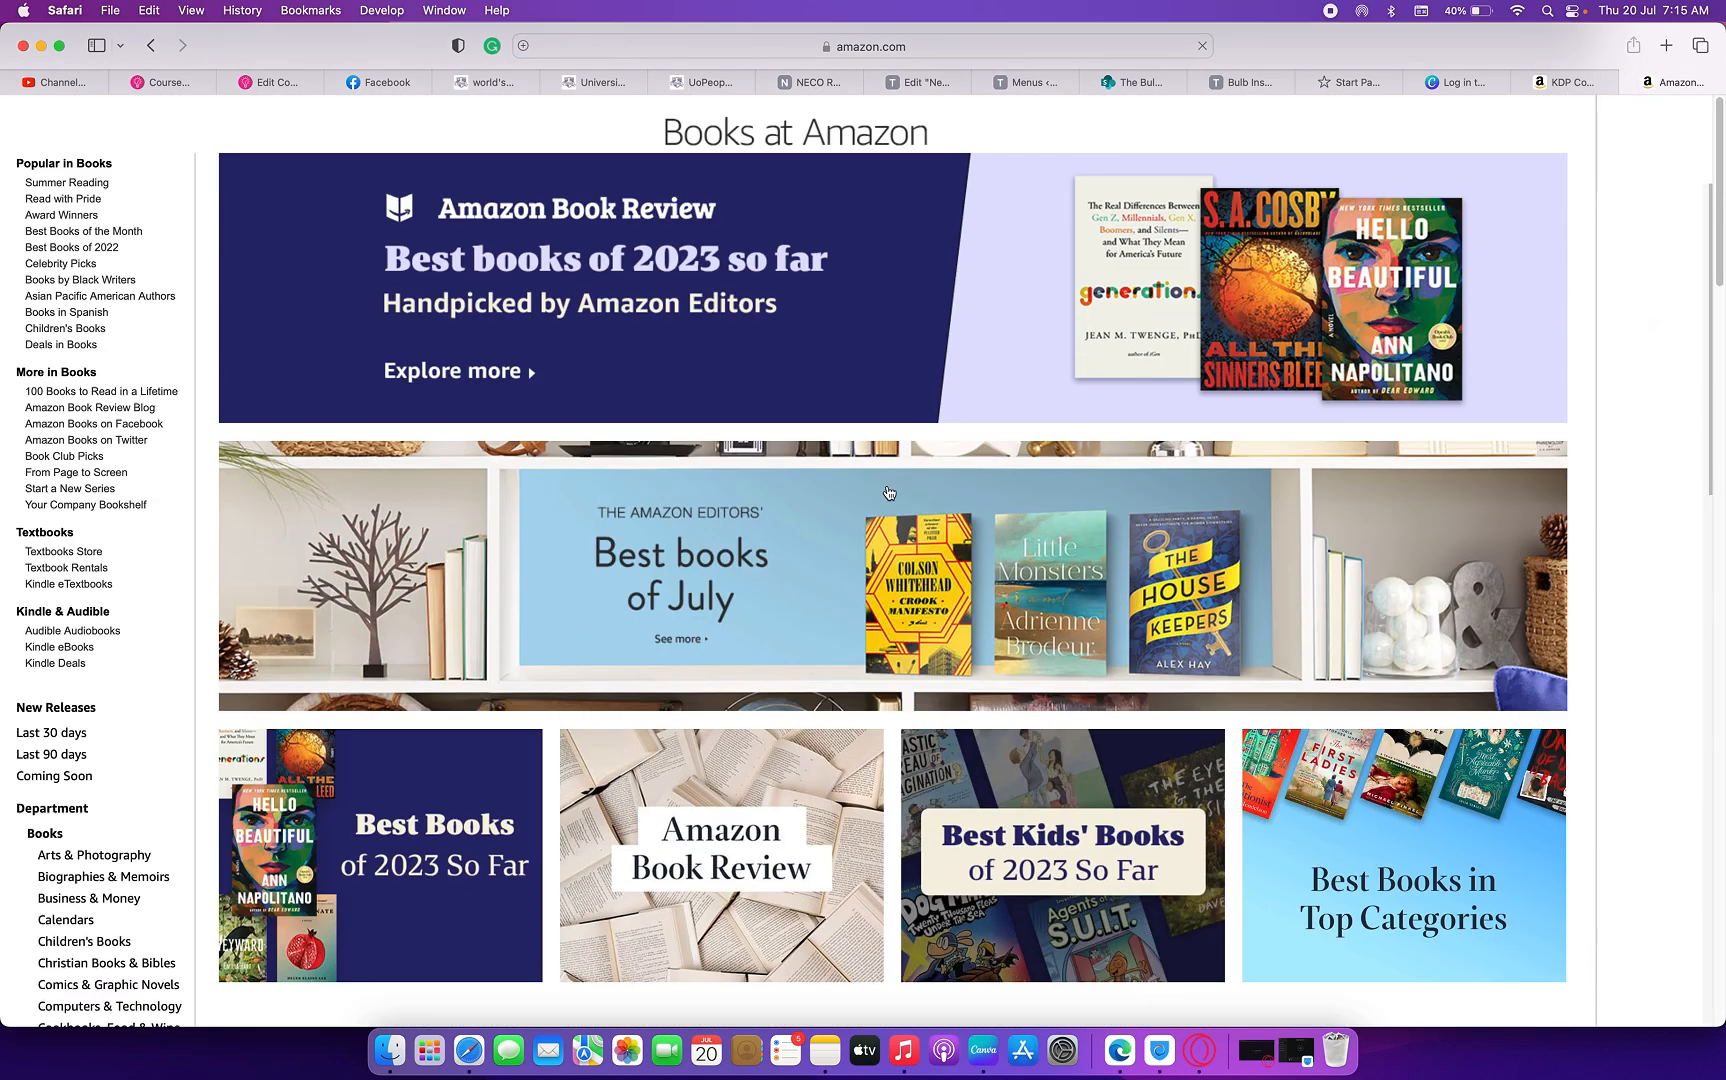
{"action": "scroll", "coordinate": [889, 488], "scroll_direction": "down", "scroll_amount": 6}
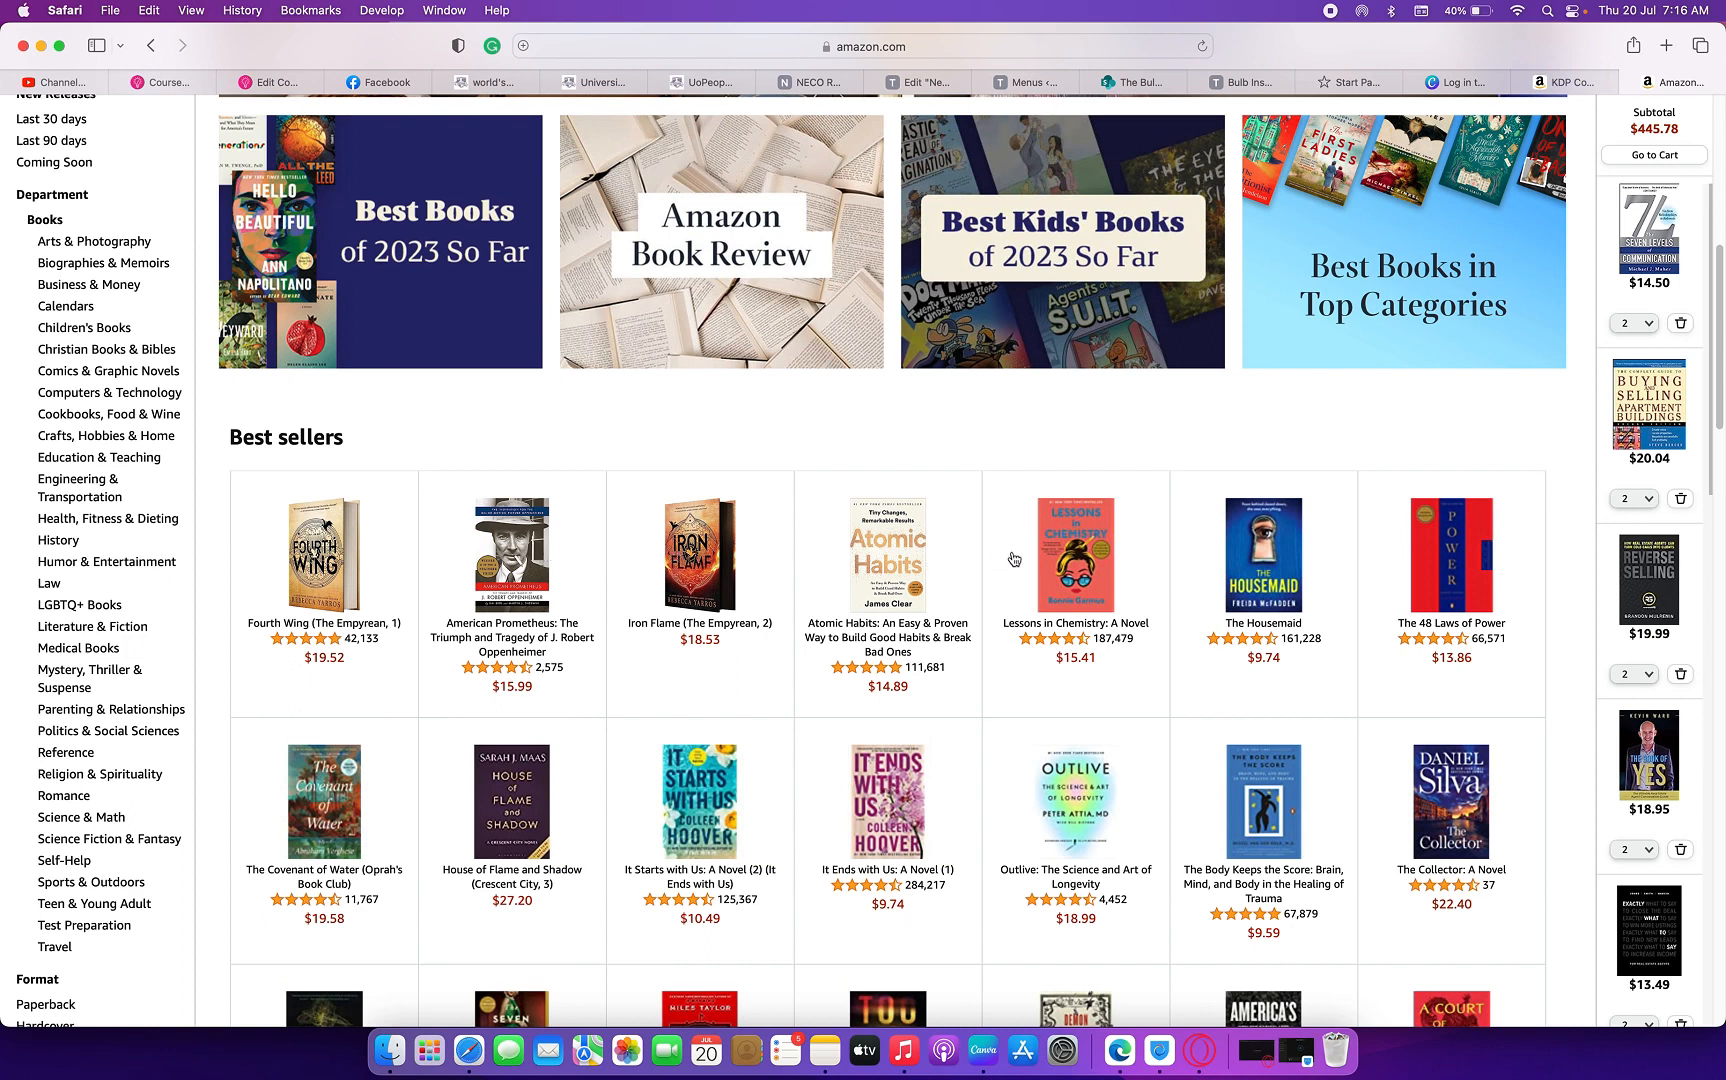
{"action": "scroll", "coordinate": [1066, 537], "scroll_direction": "down", "scroll_amount": 5}
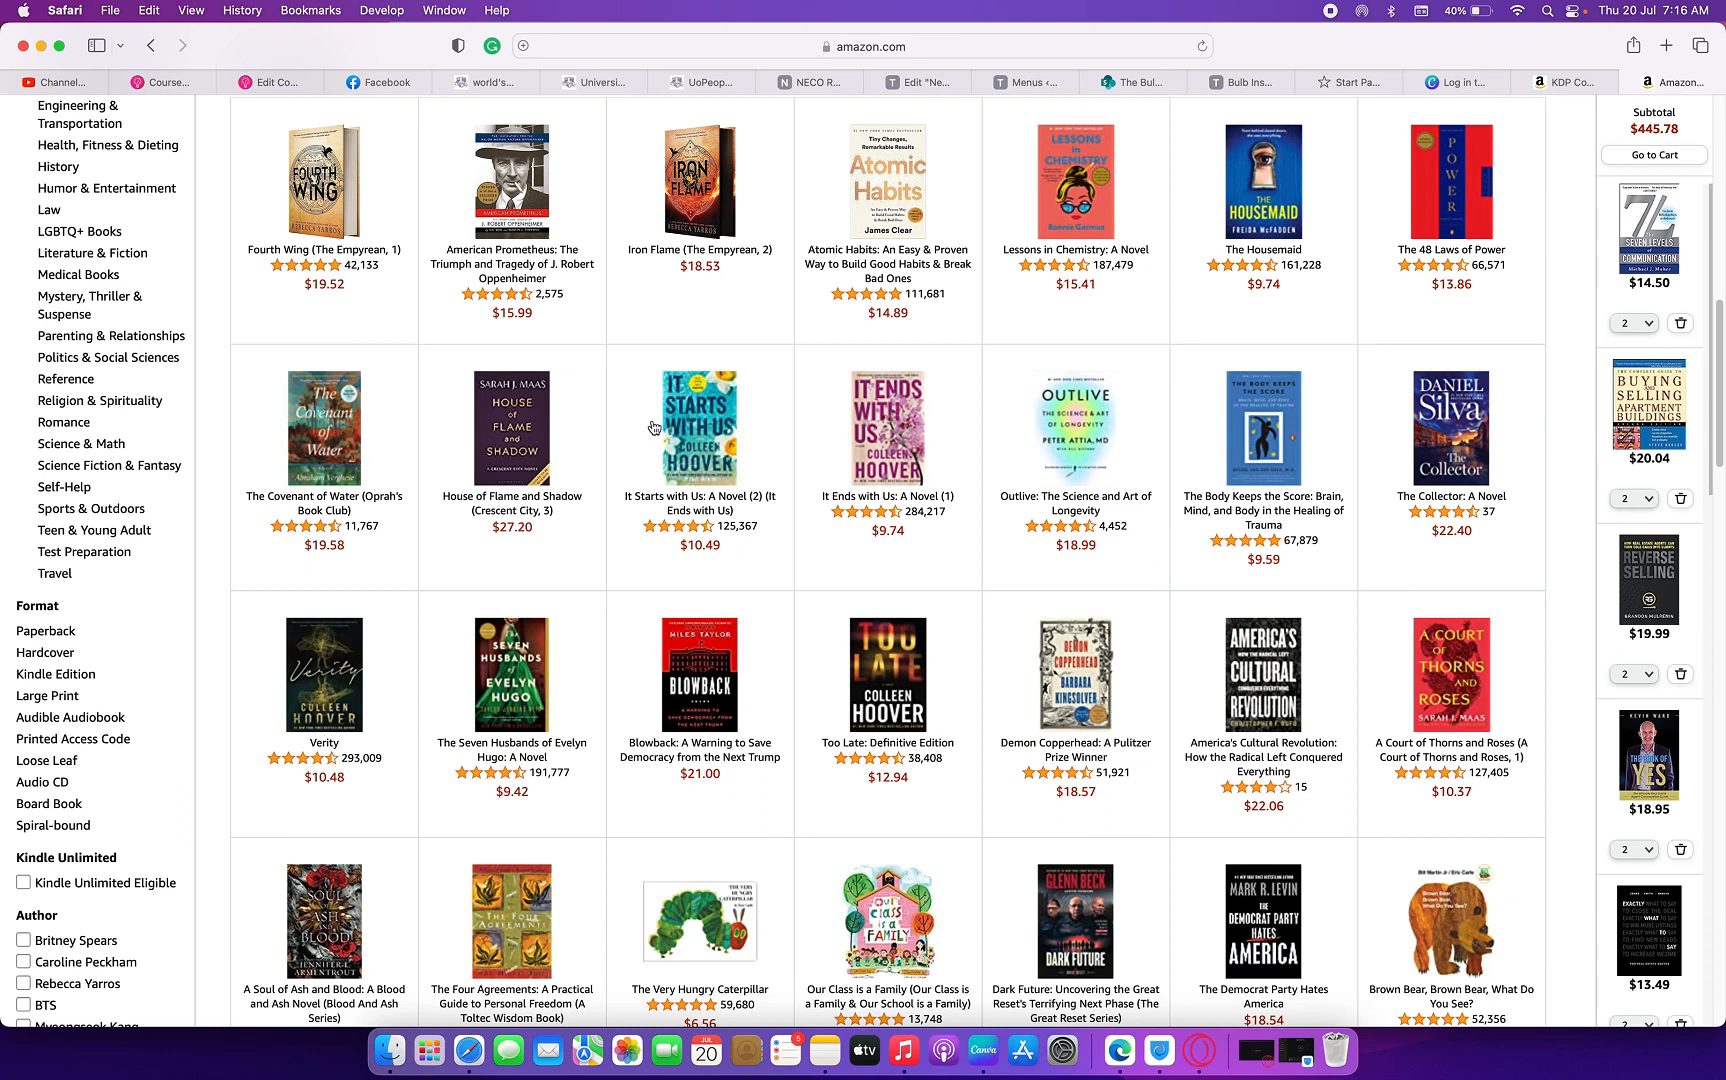
{"action": "scroll", "coordinate": [740, 560], "scroll_direction": "down", "scroll_amount": 1}
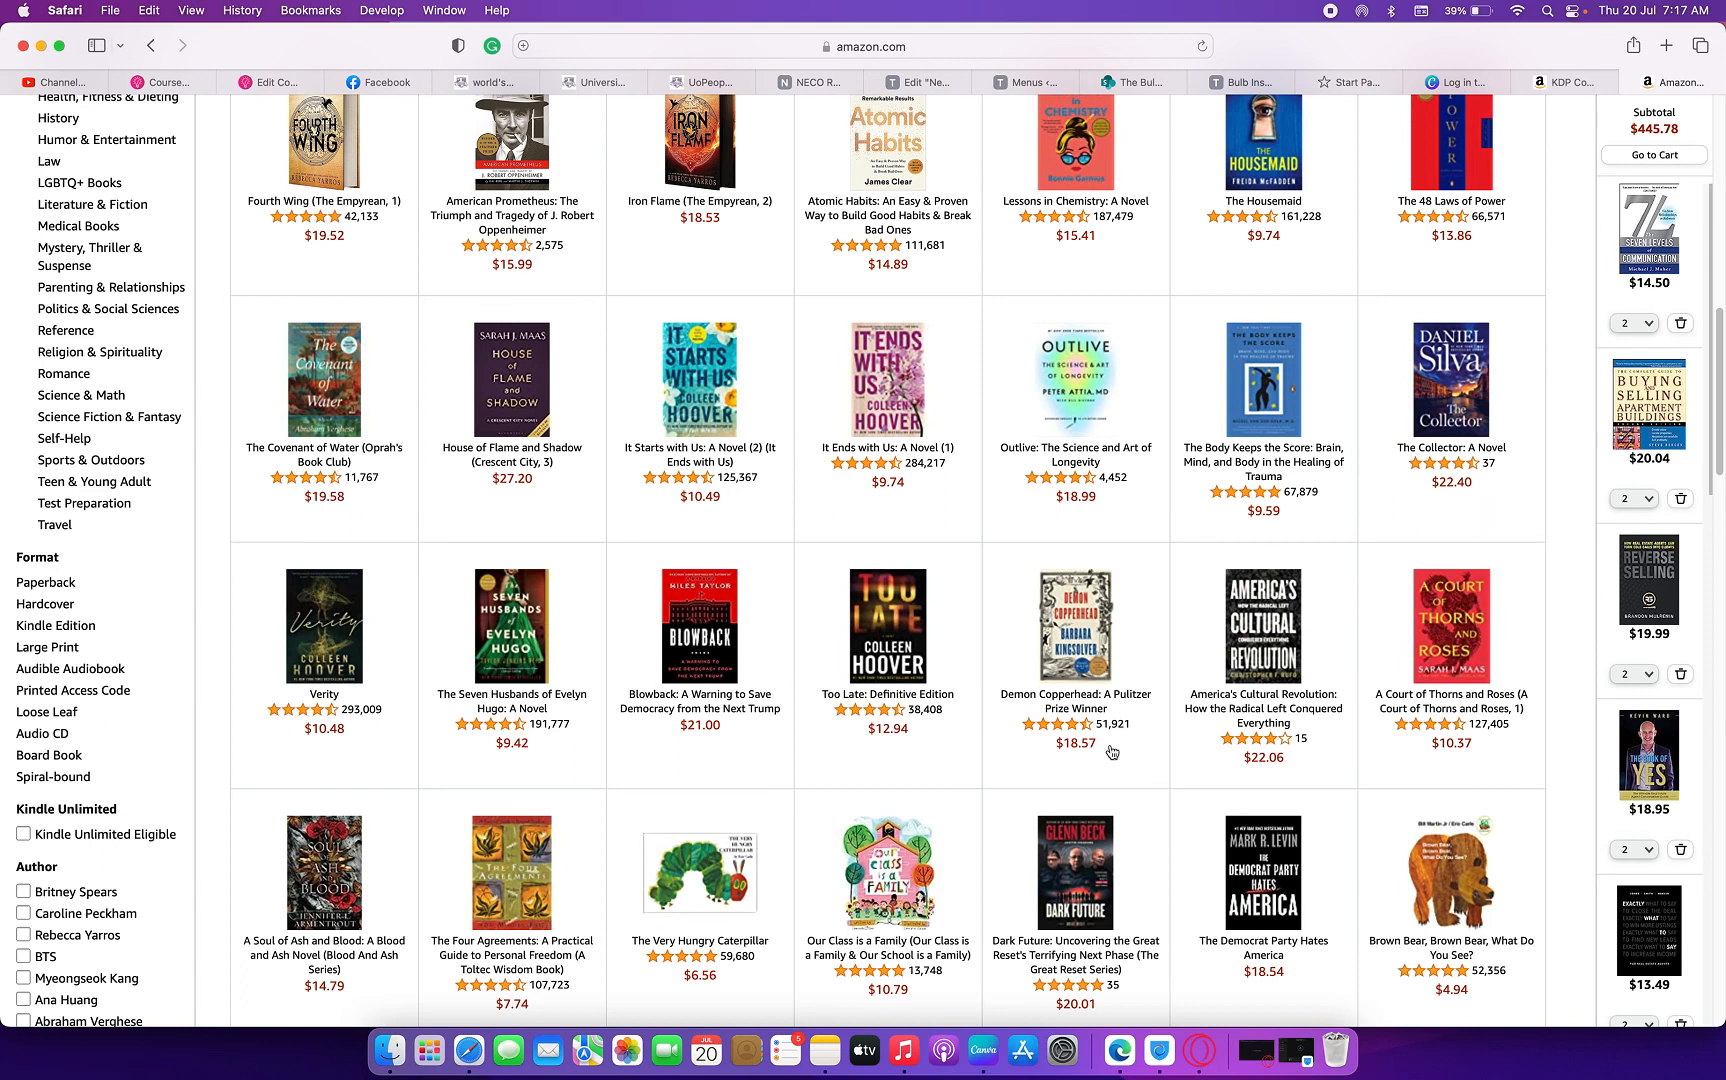
- Switch back to Canva and delete page 1 containing the paperback cover template, keeping the finished cover page
{"action": "left_click", "coordinate": [983, 1050]}
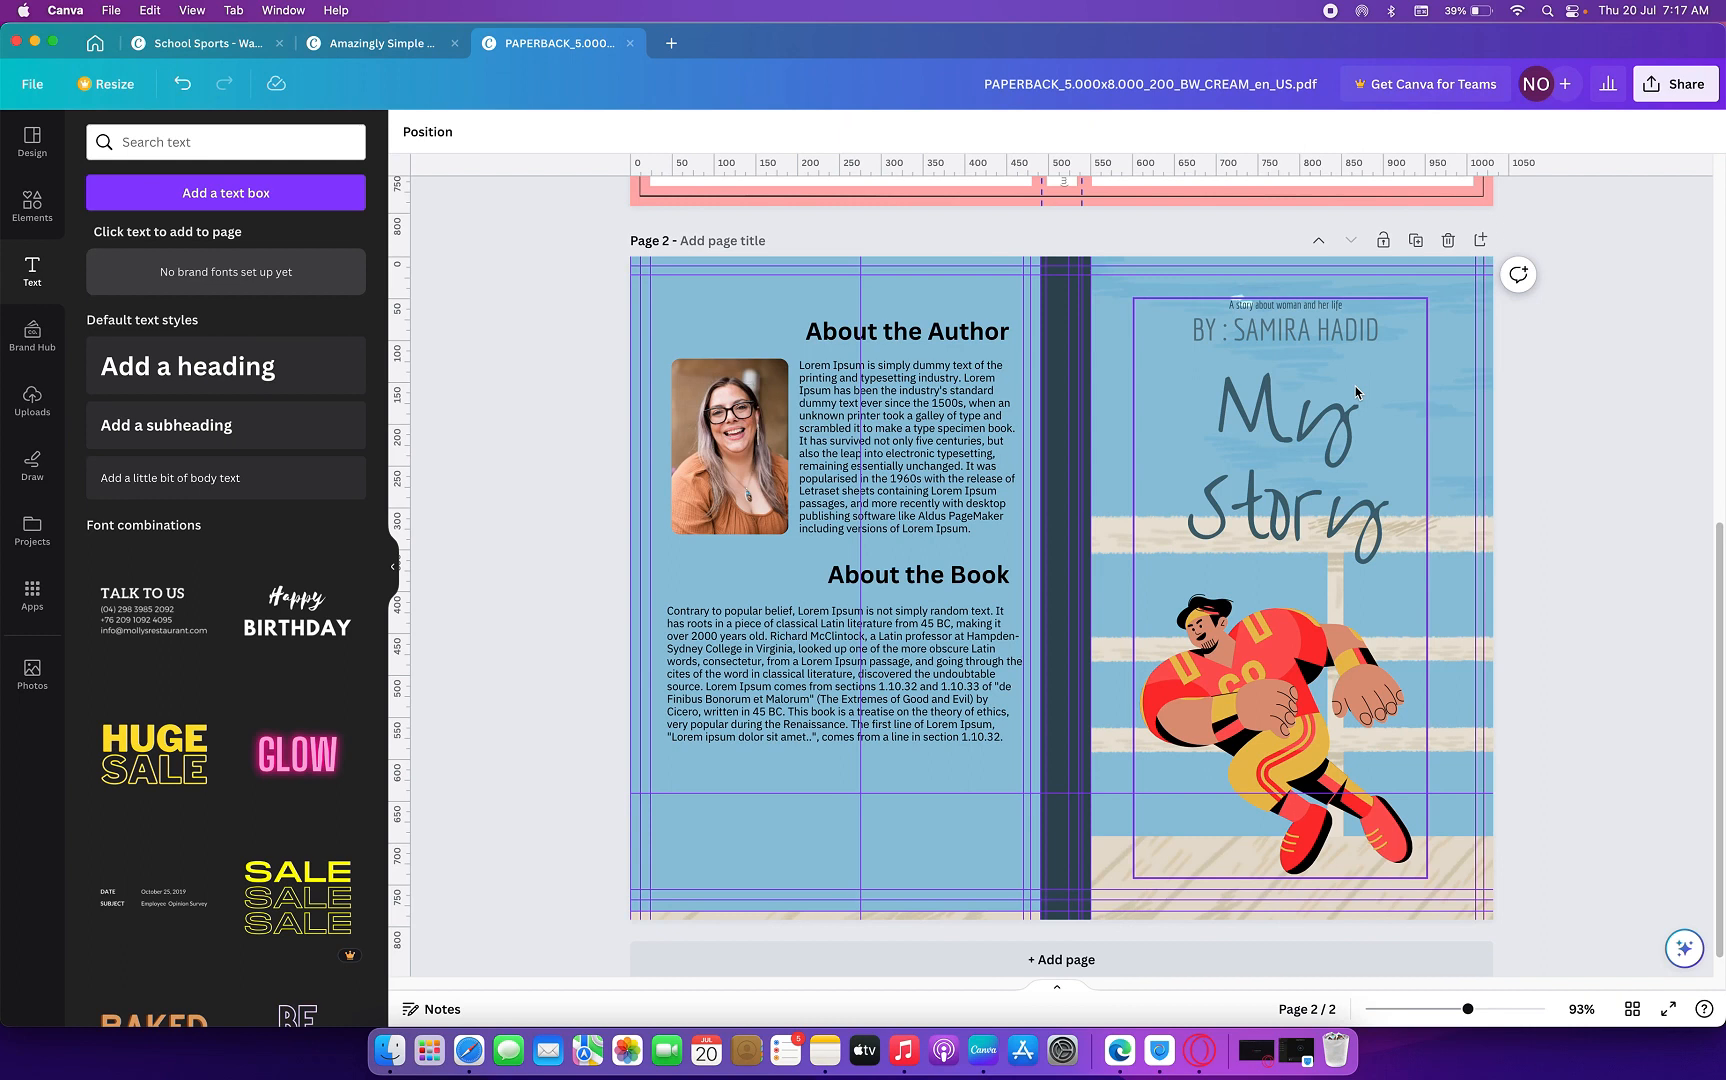
{"action": "scroll", "coordinate": [1170, 327], "scroll_direction": "up", "scroll_amount": 8}
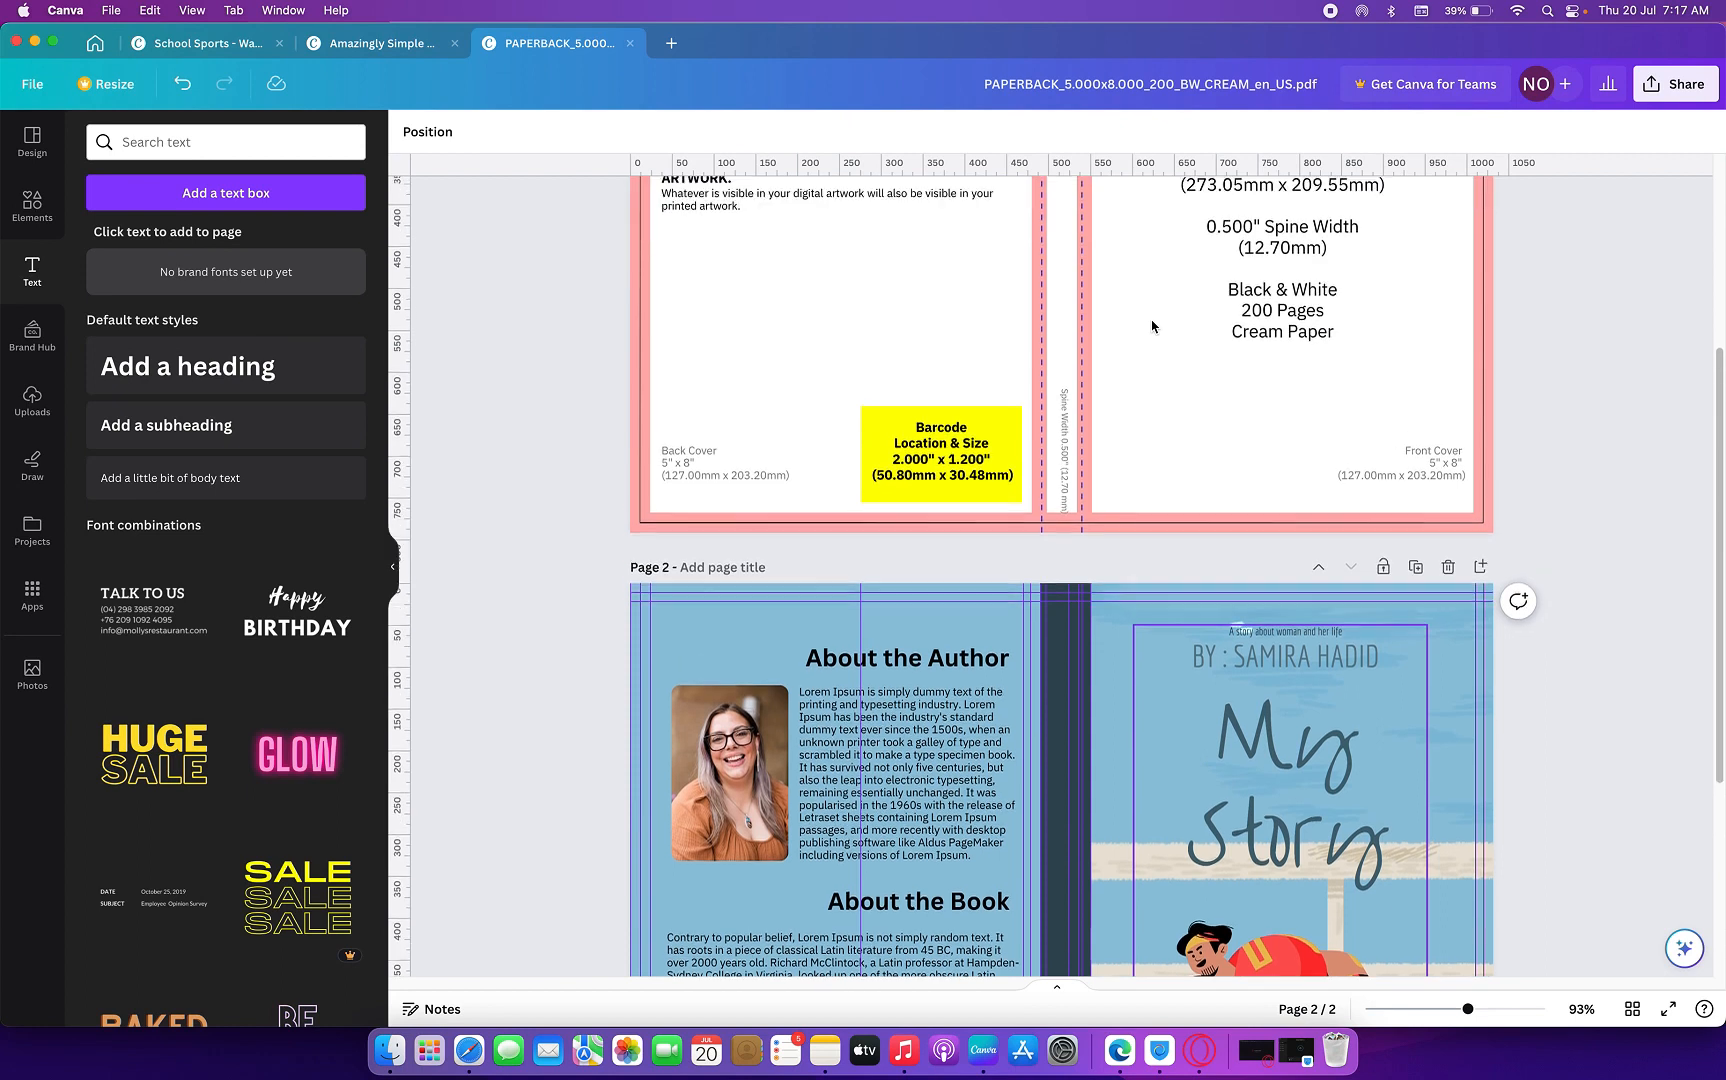
{"action": "scroll", "coordinate": [1280, 260], "scroll_direction": "up", "scroll_amount": 2}
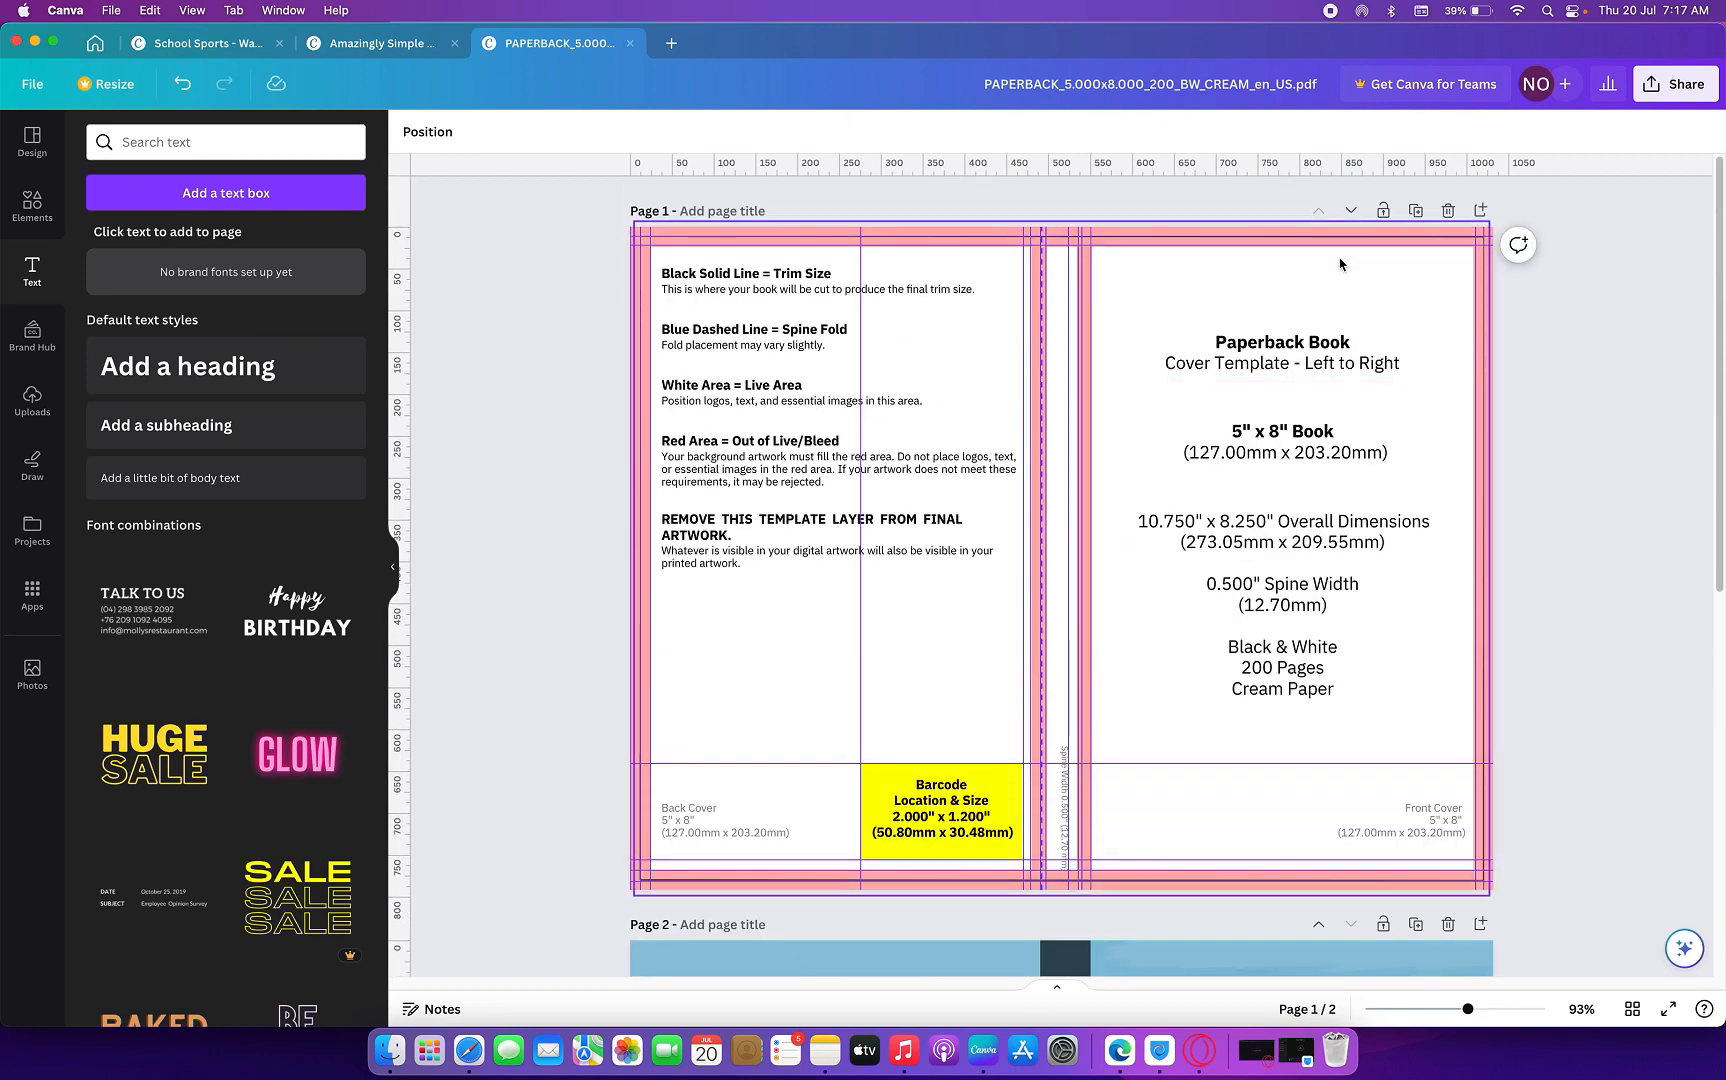
{"action": "left_click", "coordinate": [1447, 211]}
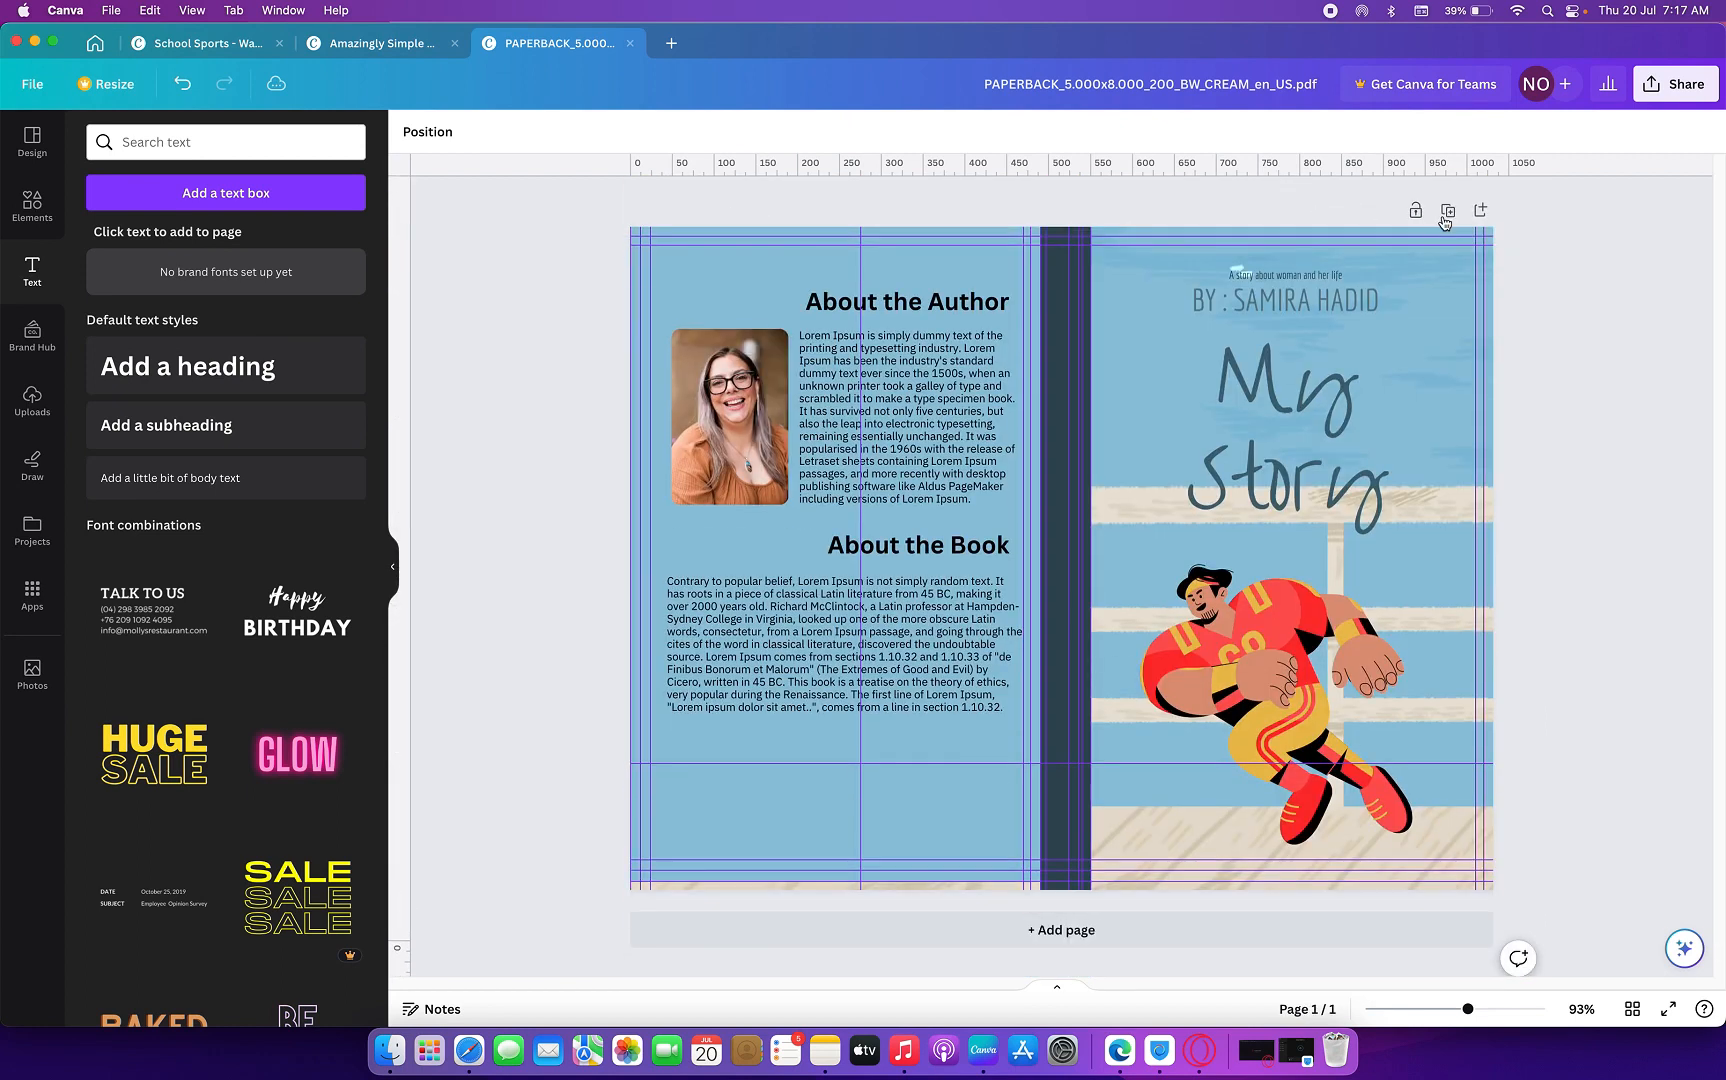
- Inspect the spine strip against the guides, then undo the deletion of the paperback cover template page
{"action": "left_click_drag", "start_coordinate": [1066, 299], "coordinate": [1083, 407]}
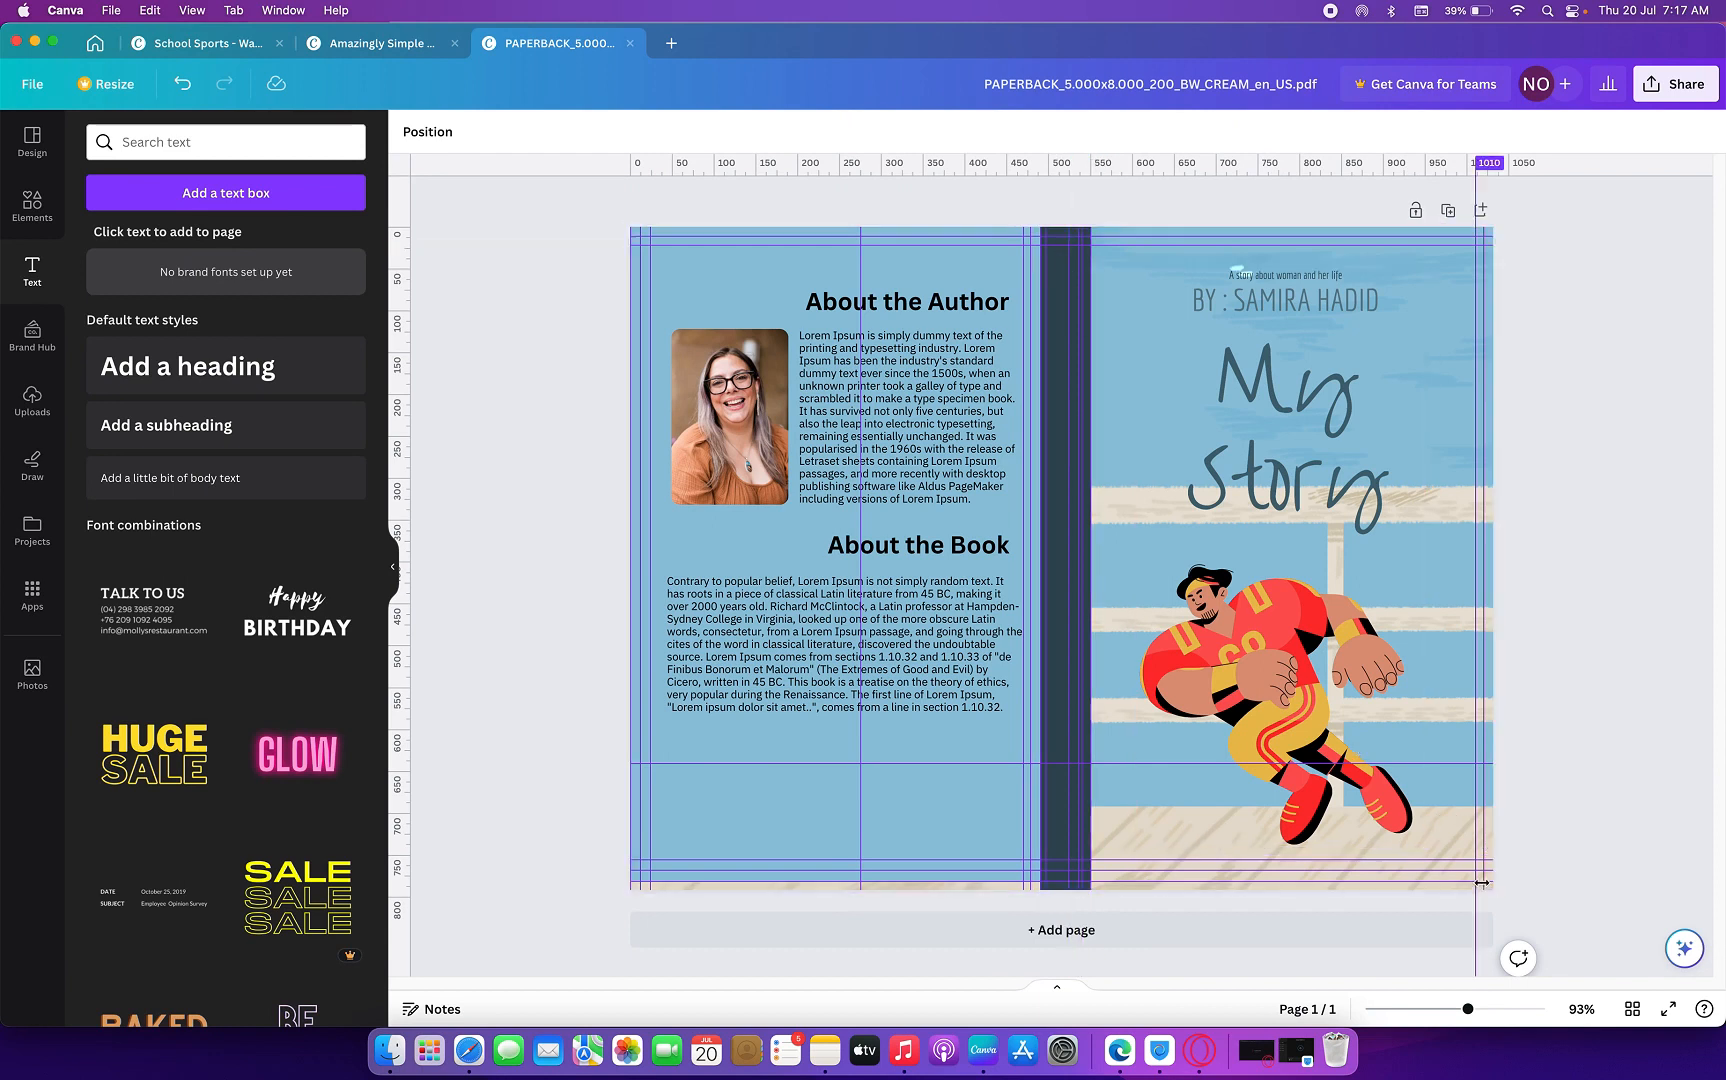
{"action": "left_click_drag", "start_coordinate": [1466, 1013], "coordinate": [1484, 1011]}
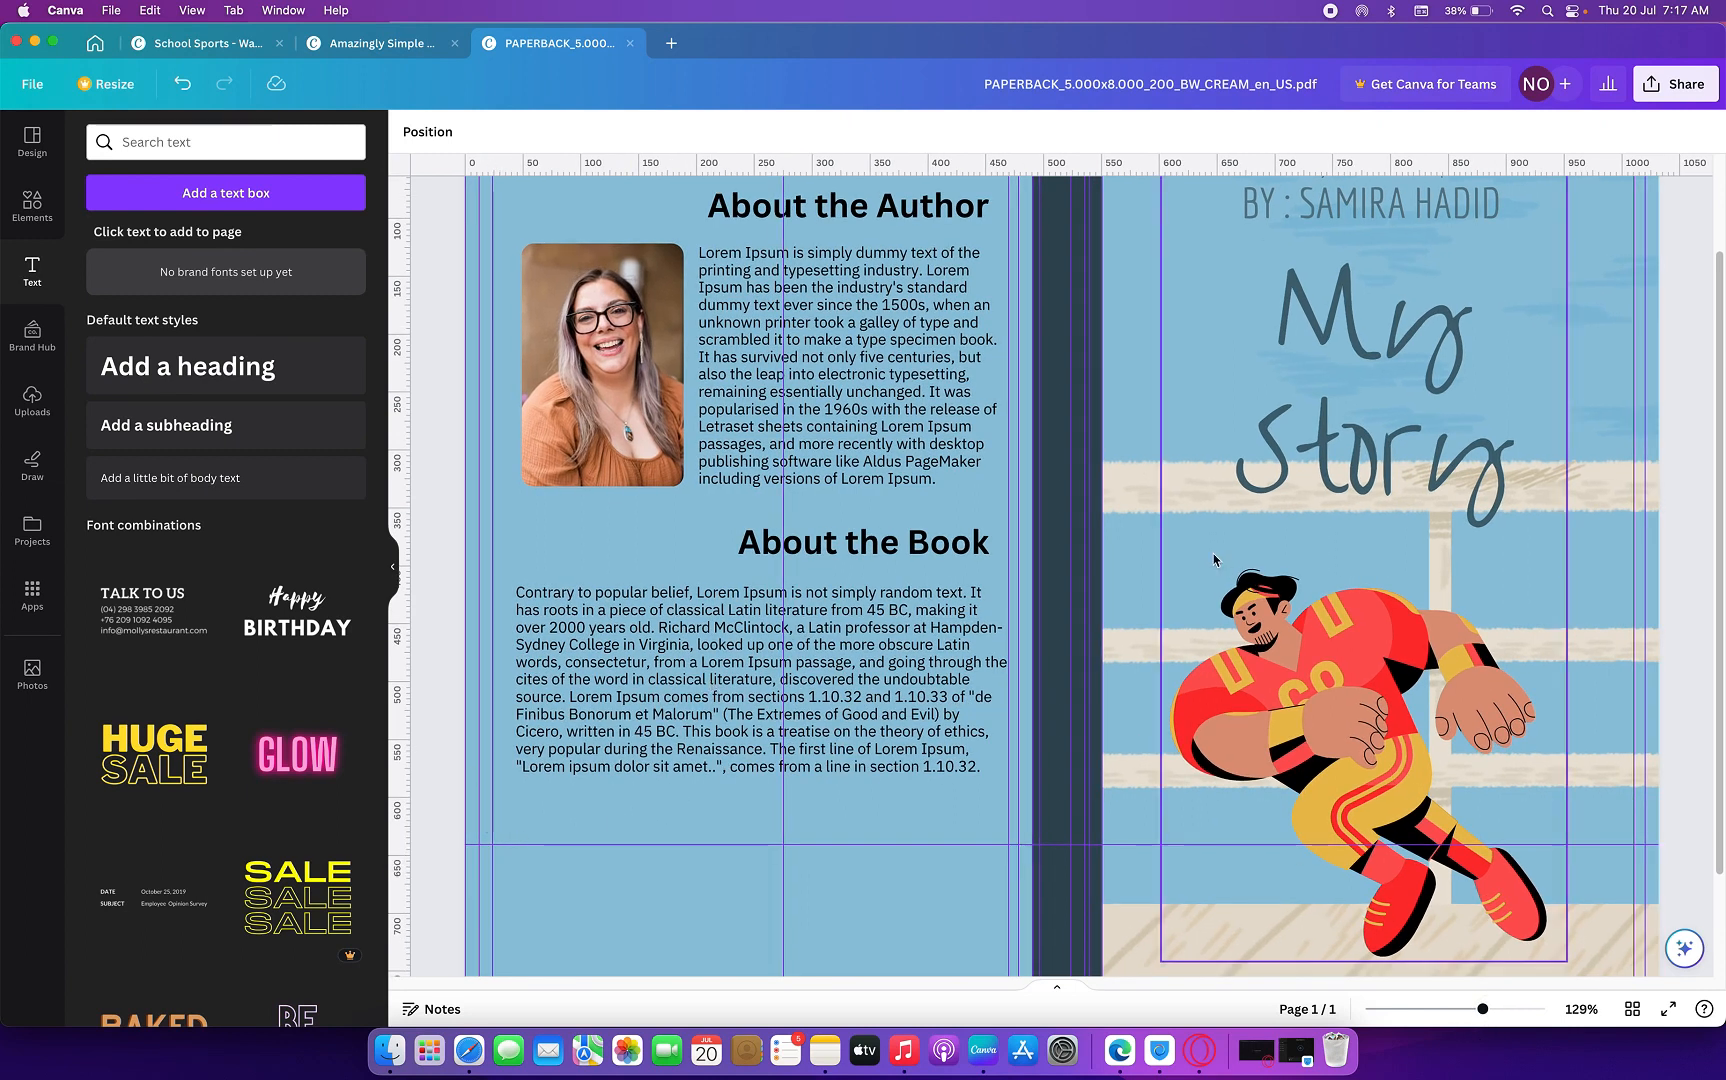
{"action": "scroll", "coordinate": [1213, 560], "scroll_direction": "up", "scroll_amount": 2}
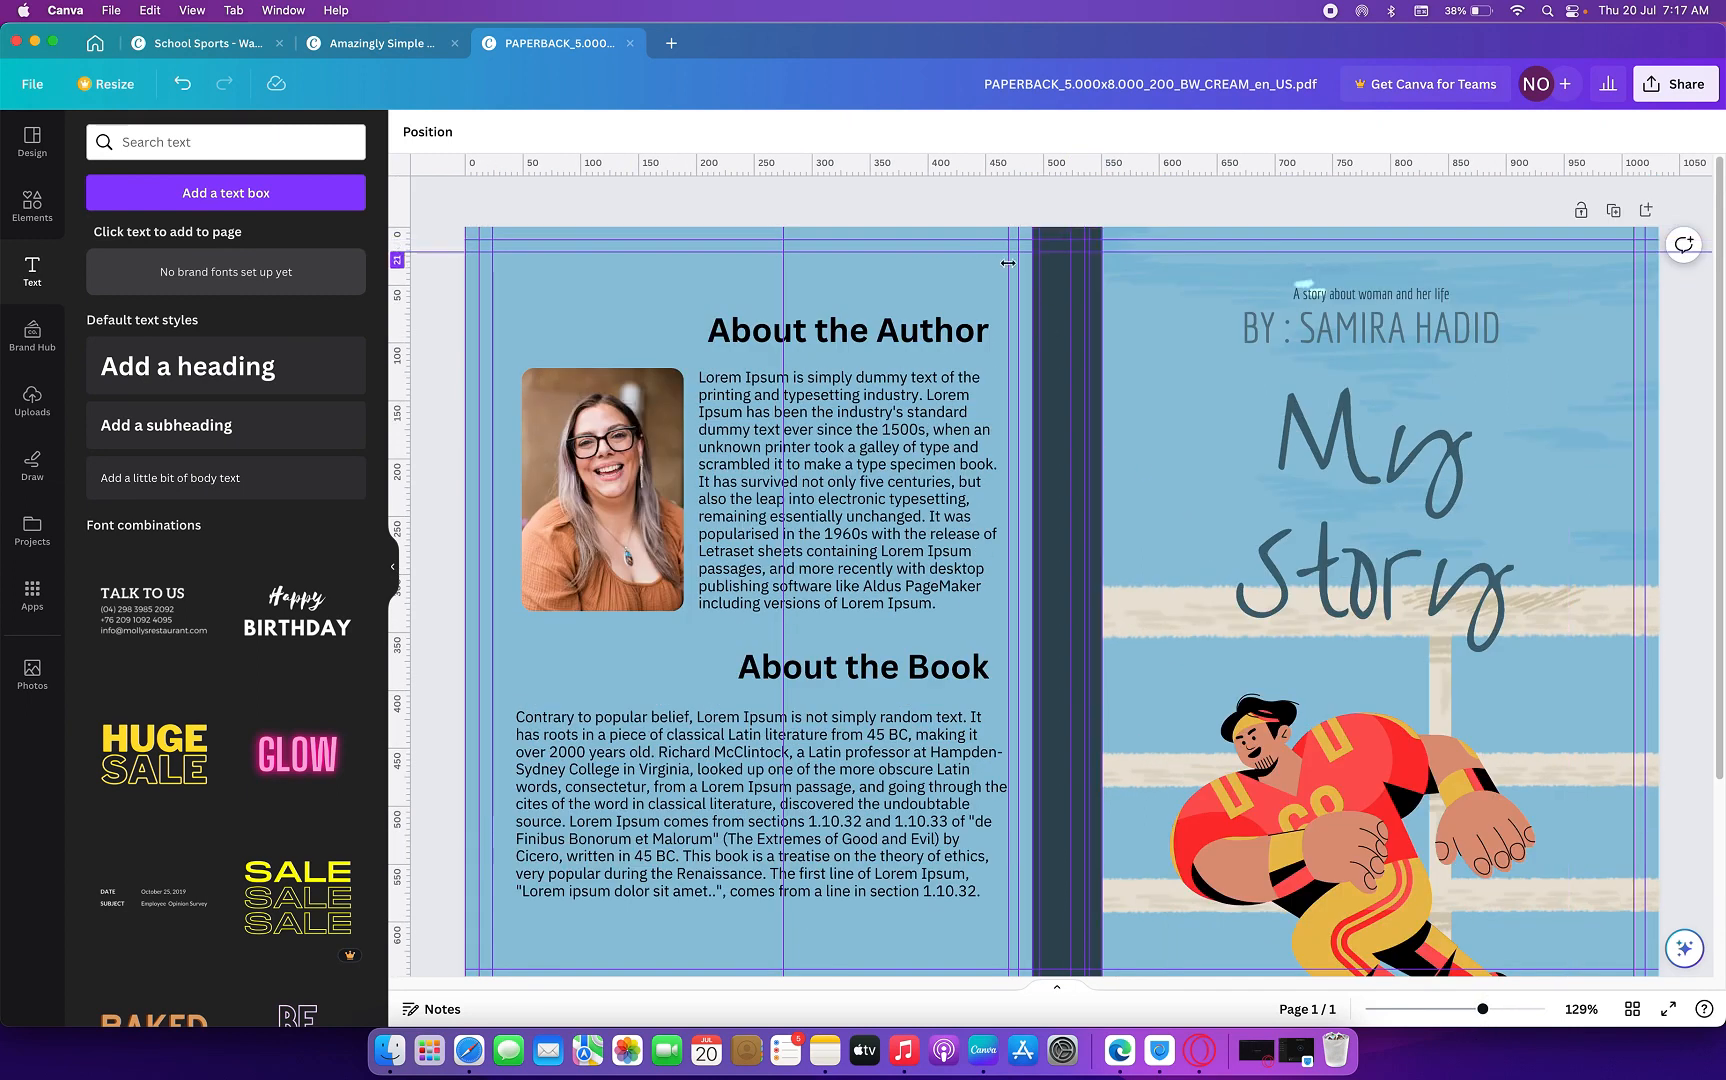
{"action": "left_click_drag", "start_coordinate": [1029, 283], "coordinate": [1083, 280]}
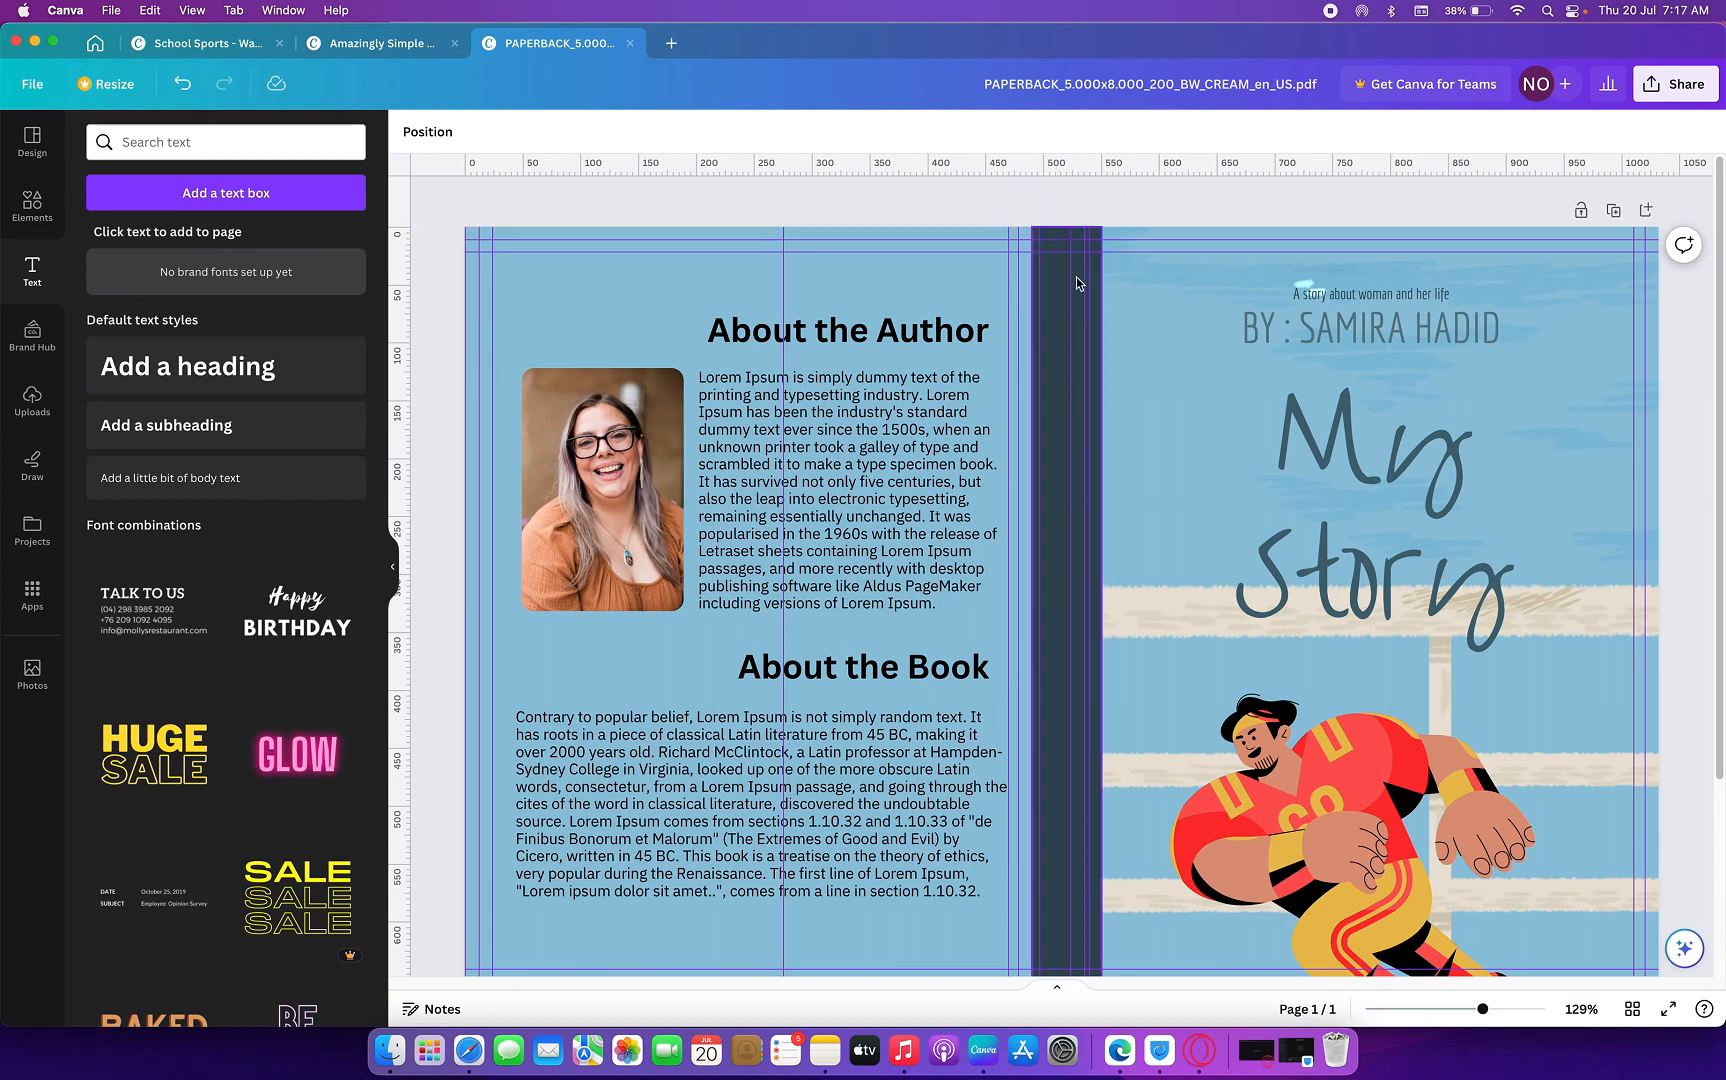
{"action": "left_click_drag", "start_coordinate": [1103, 381], "coordinate": [1069, 433]}
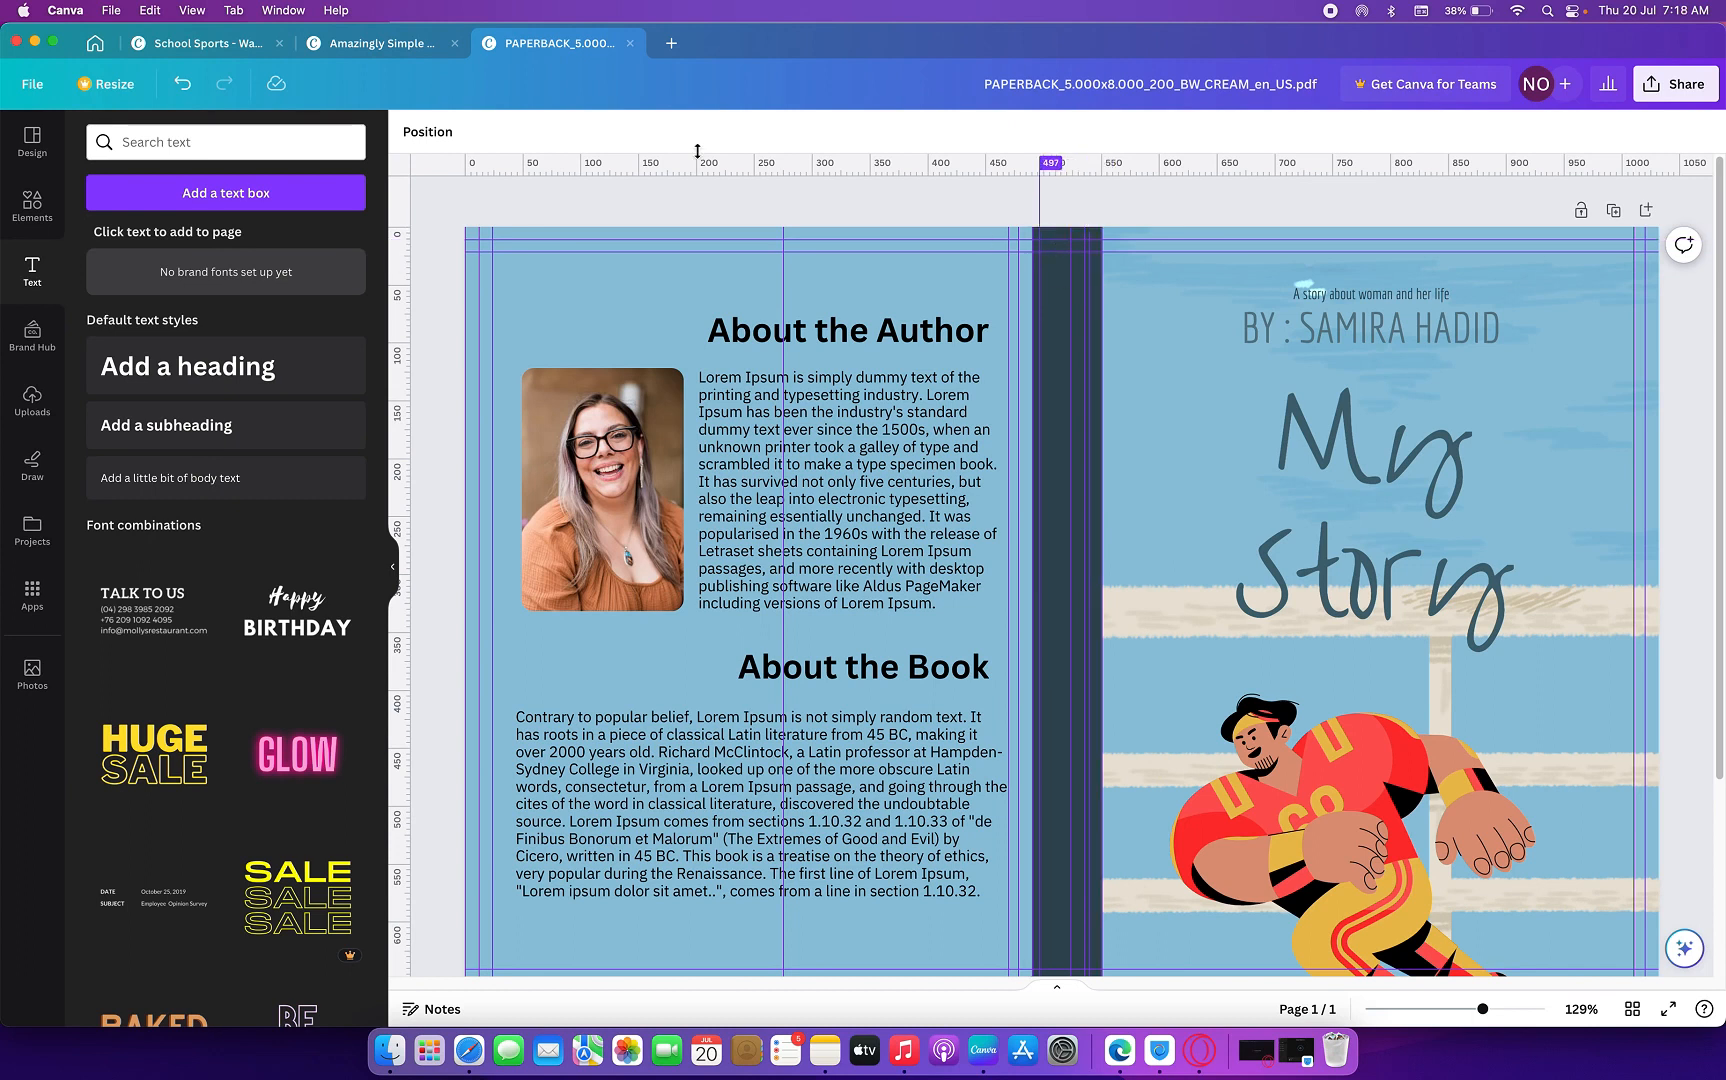
{"action": "left_click", "coordinate": [182, 90]}
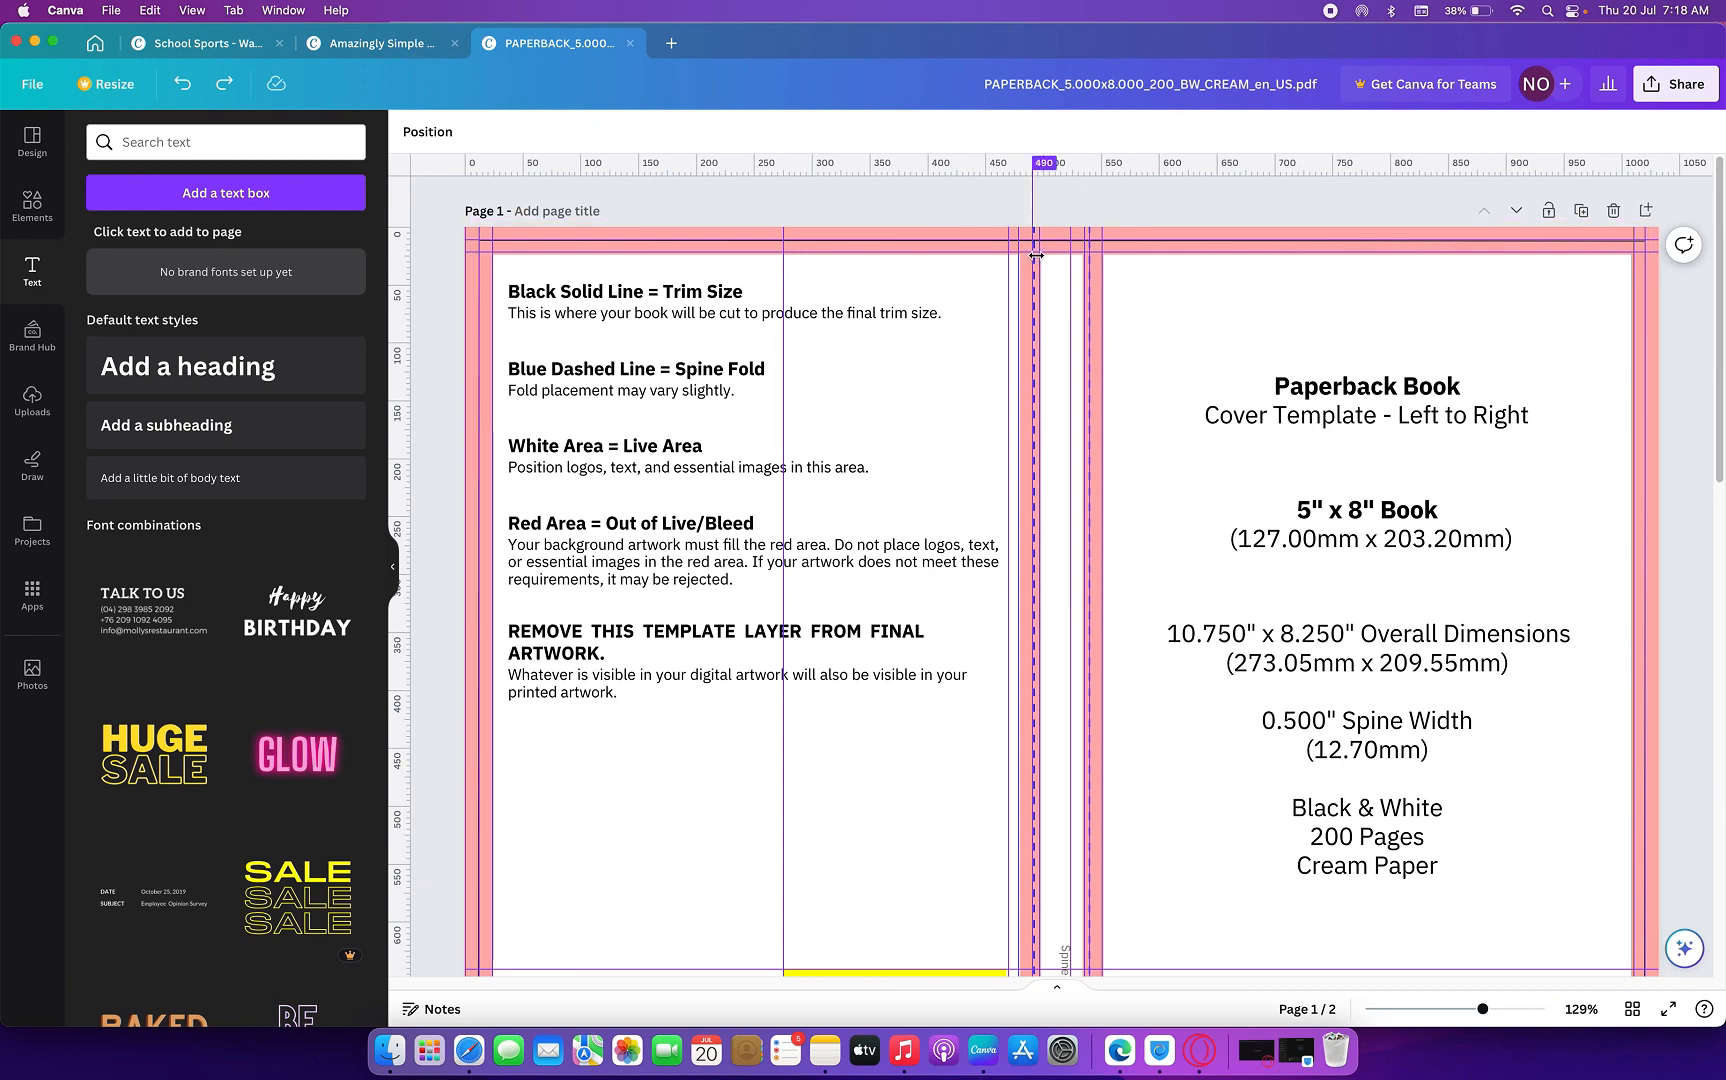
- Narrow the dark spine rectangle on page 2 to about 49 wide, aligning both edges with the template's dashed fold lines
{"action": "left_click_drag", "start_coordinate": [1034, 252], "coordinate": [1080, 510]}
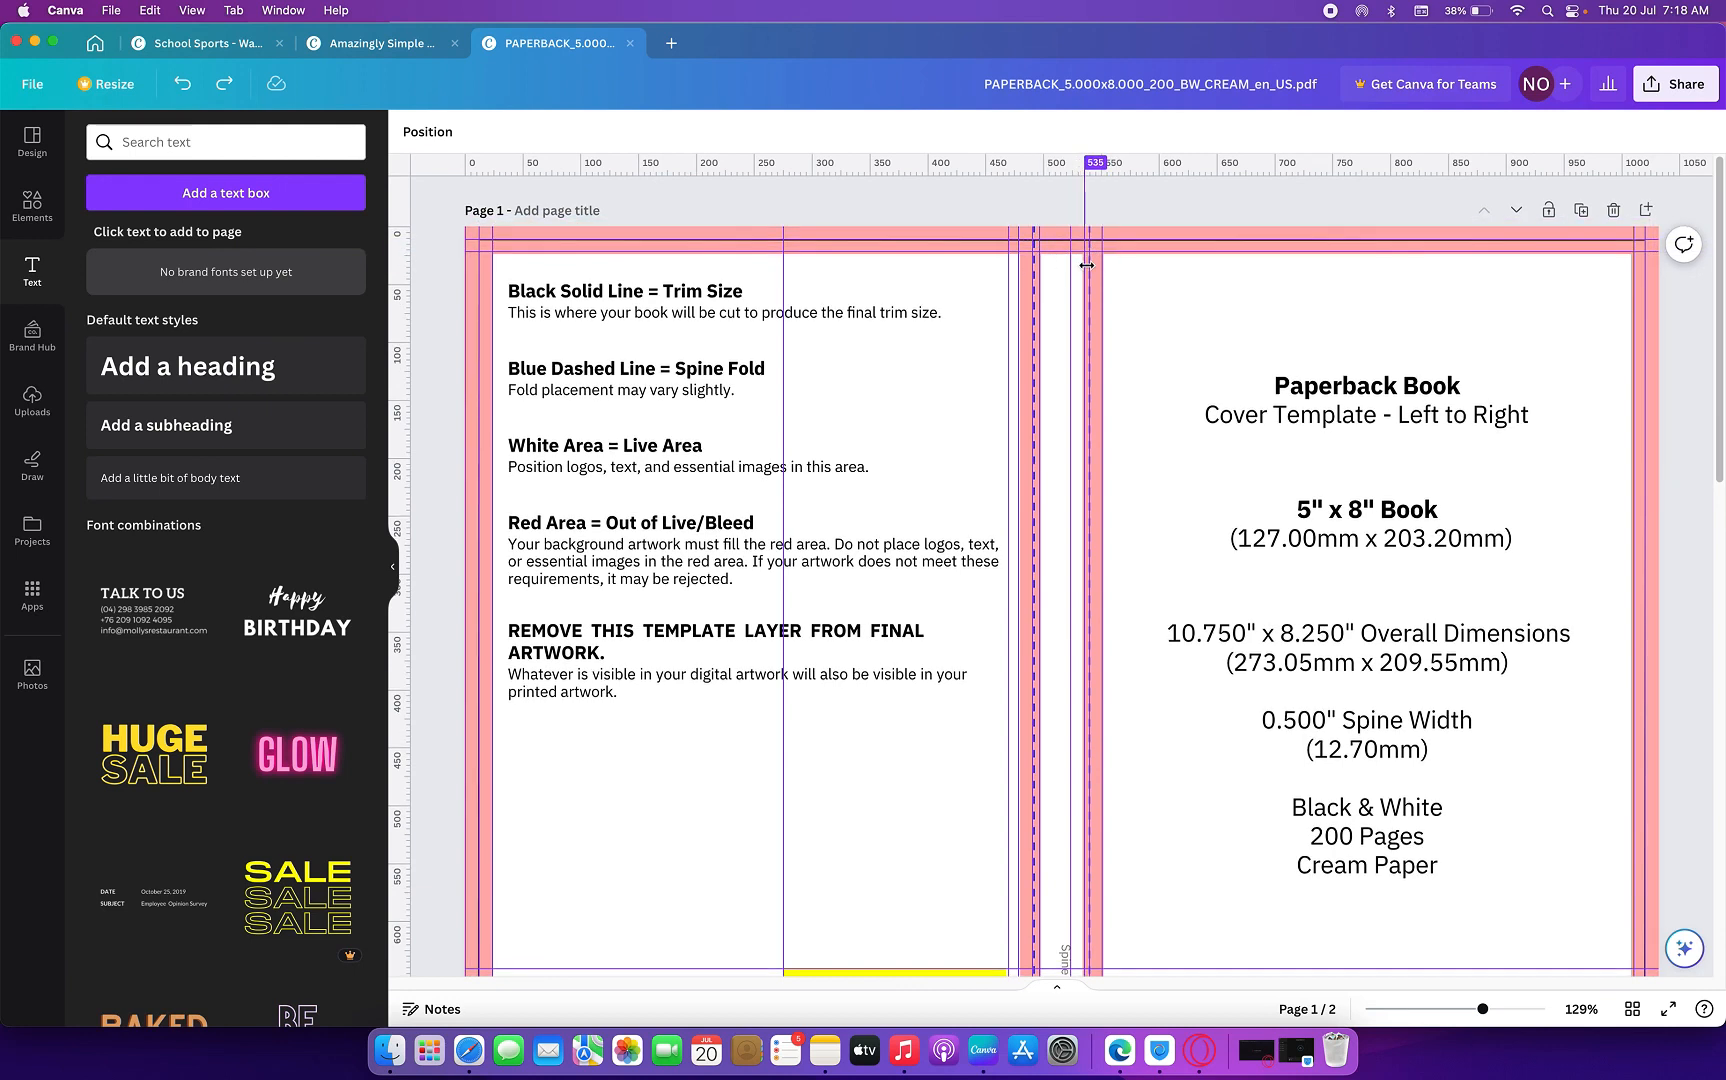
{"action": "scroll", "coordinate": [1084, 262], "scroll_direction": "down", "scroll_amount": 5}
{"action": "scroll", "coordinate": [1085, 266], "scroll_direction": "down", "scroll_amount": 4}
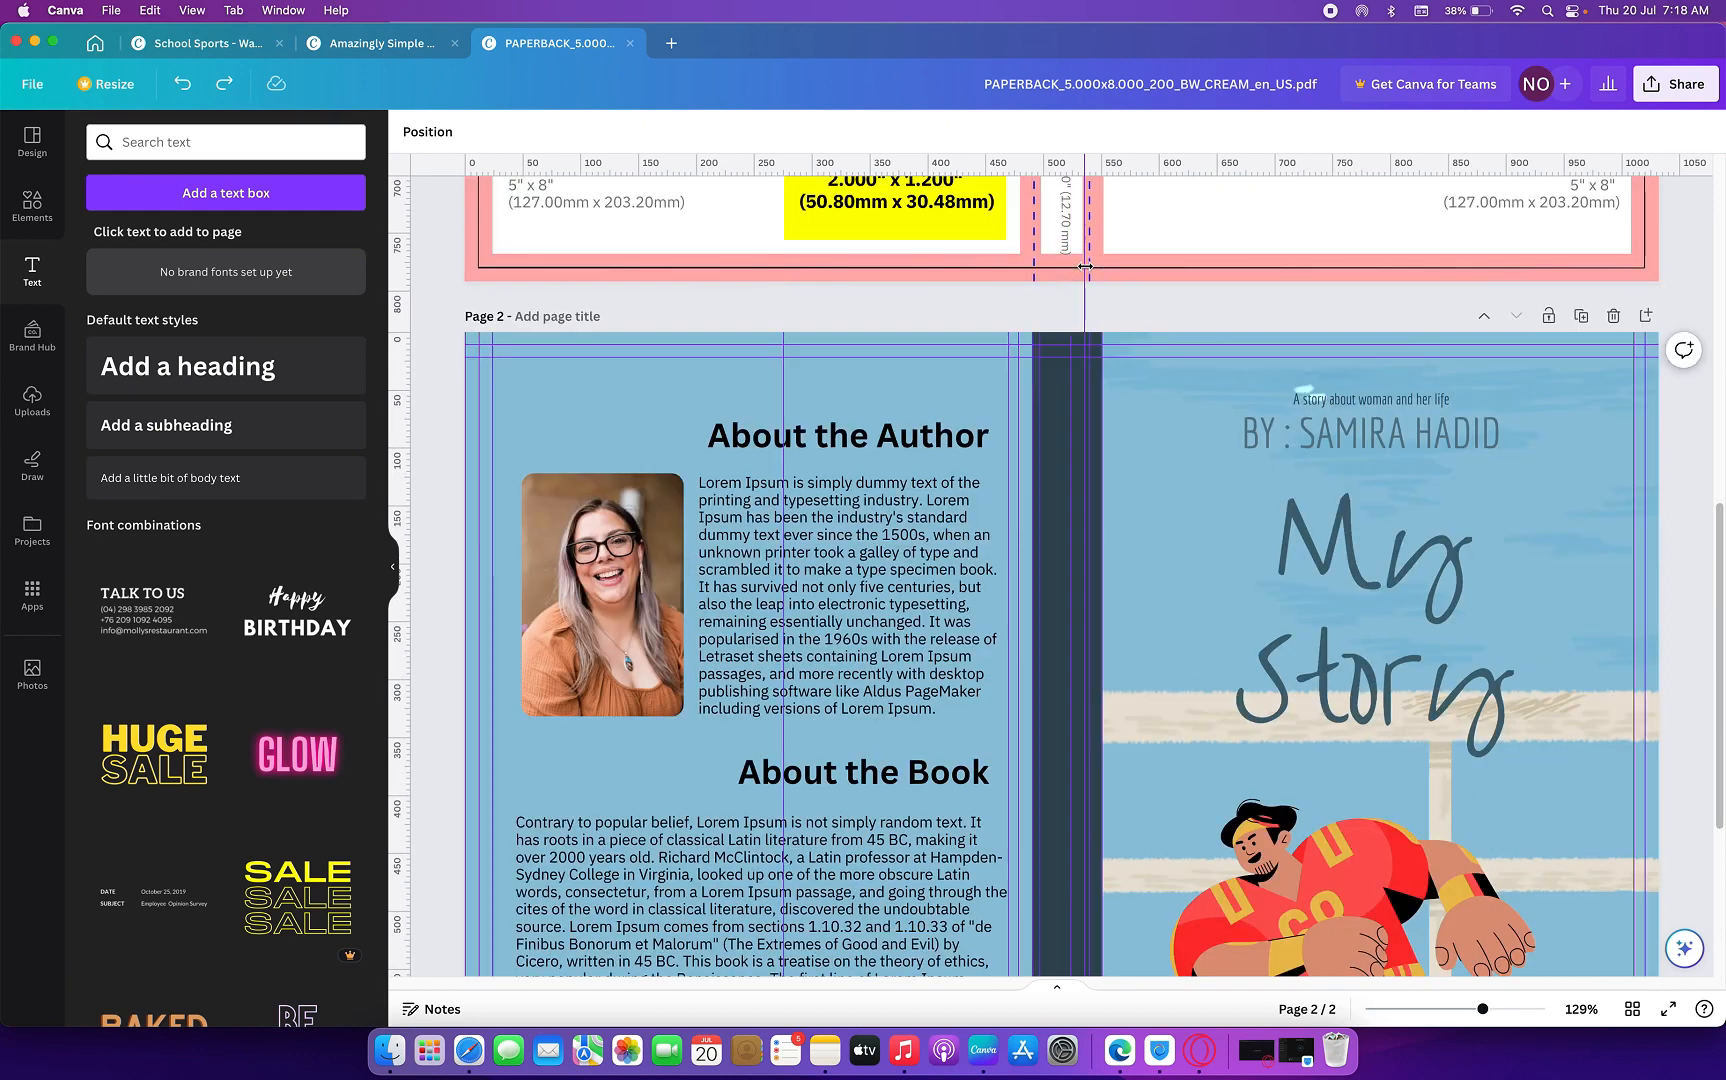
{"action": "scroll", "coordinate": [1080, 280], "scroll_direction": "up", "scroll_amount": 1}
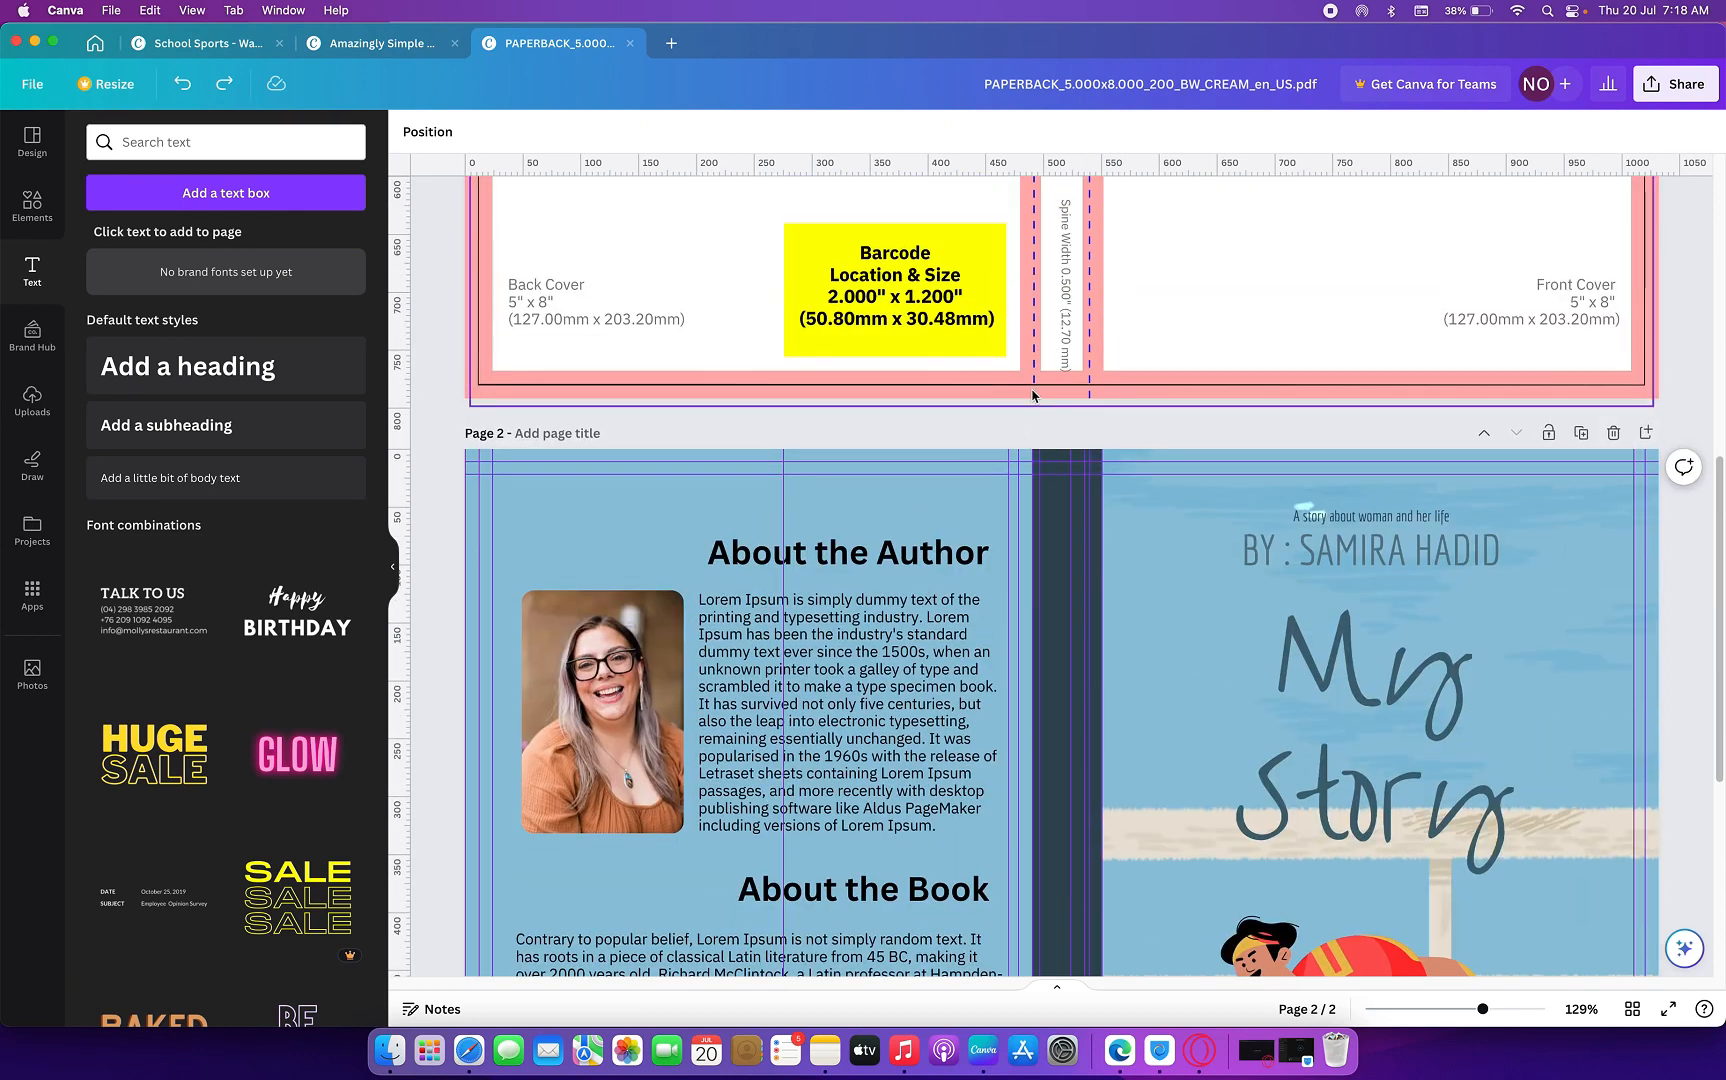
{"action": "left_click", "coordinate": [1068, 525]}
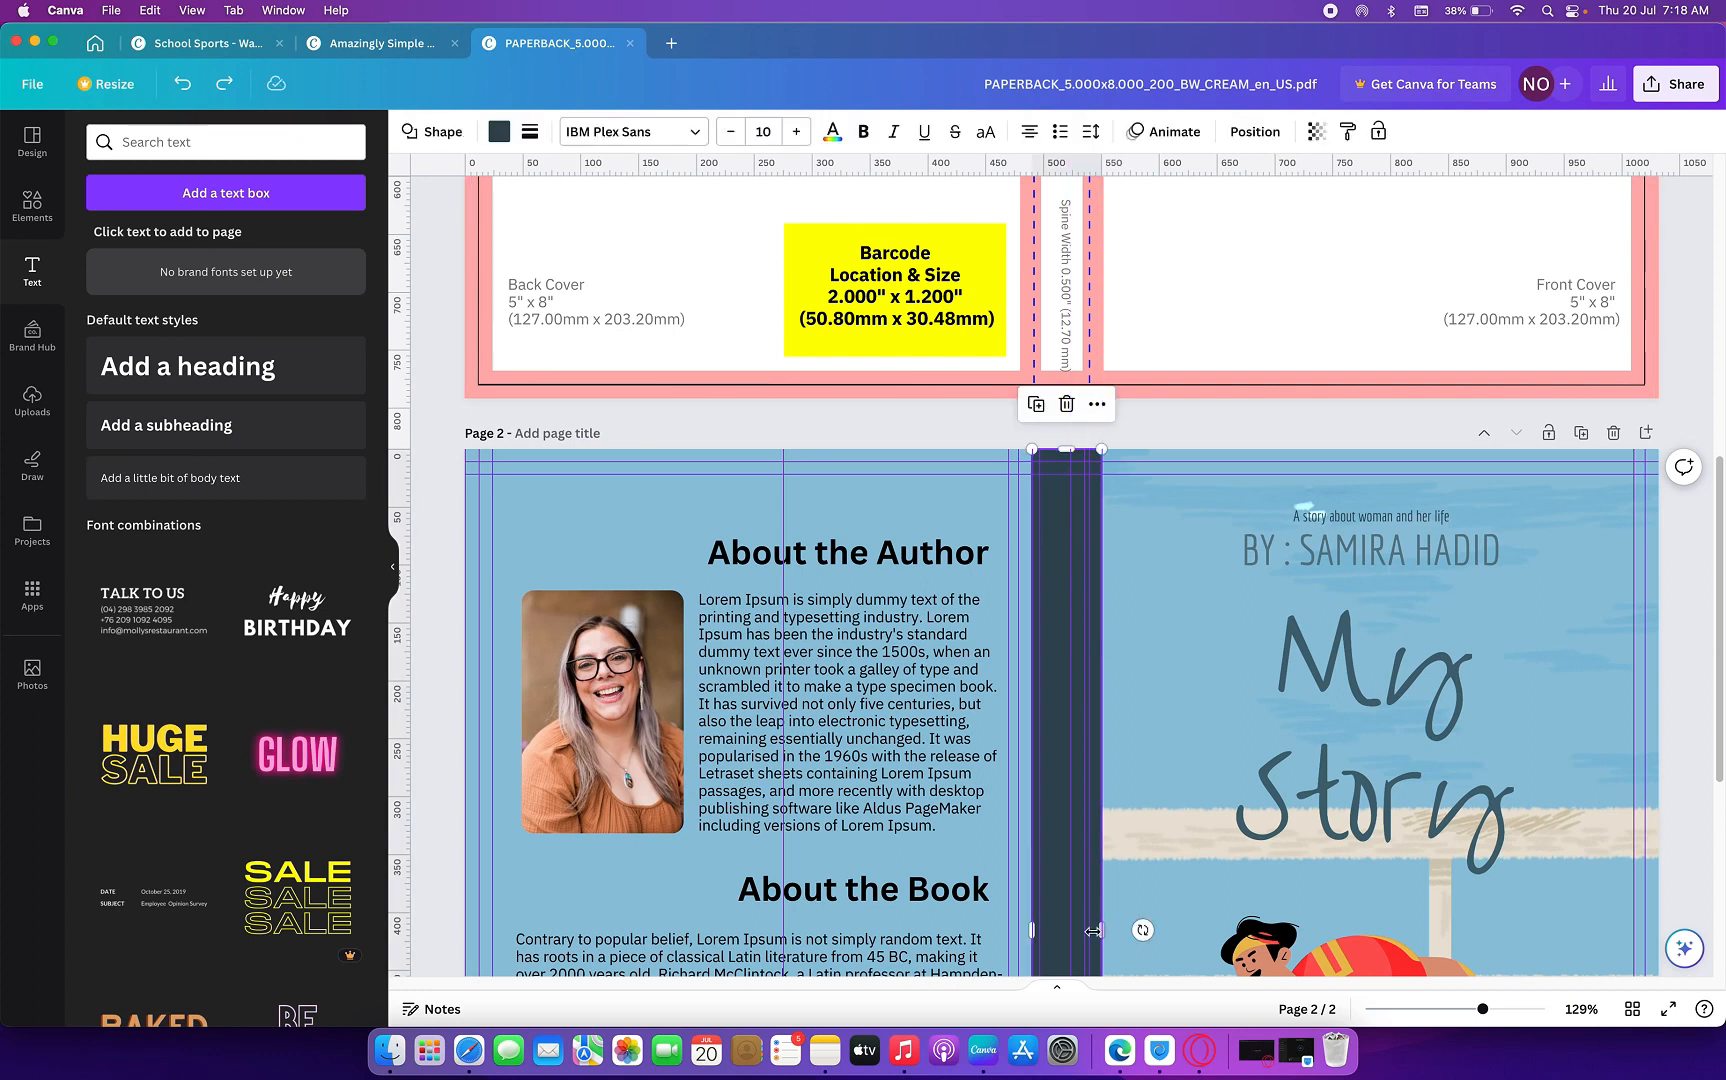
{"action": "left_click_drag", "start_coordinate": [1095, 931], "coordinate": [1087, 948]}
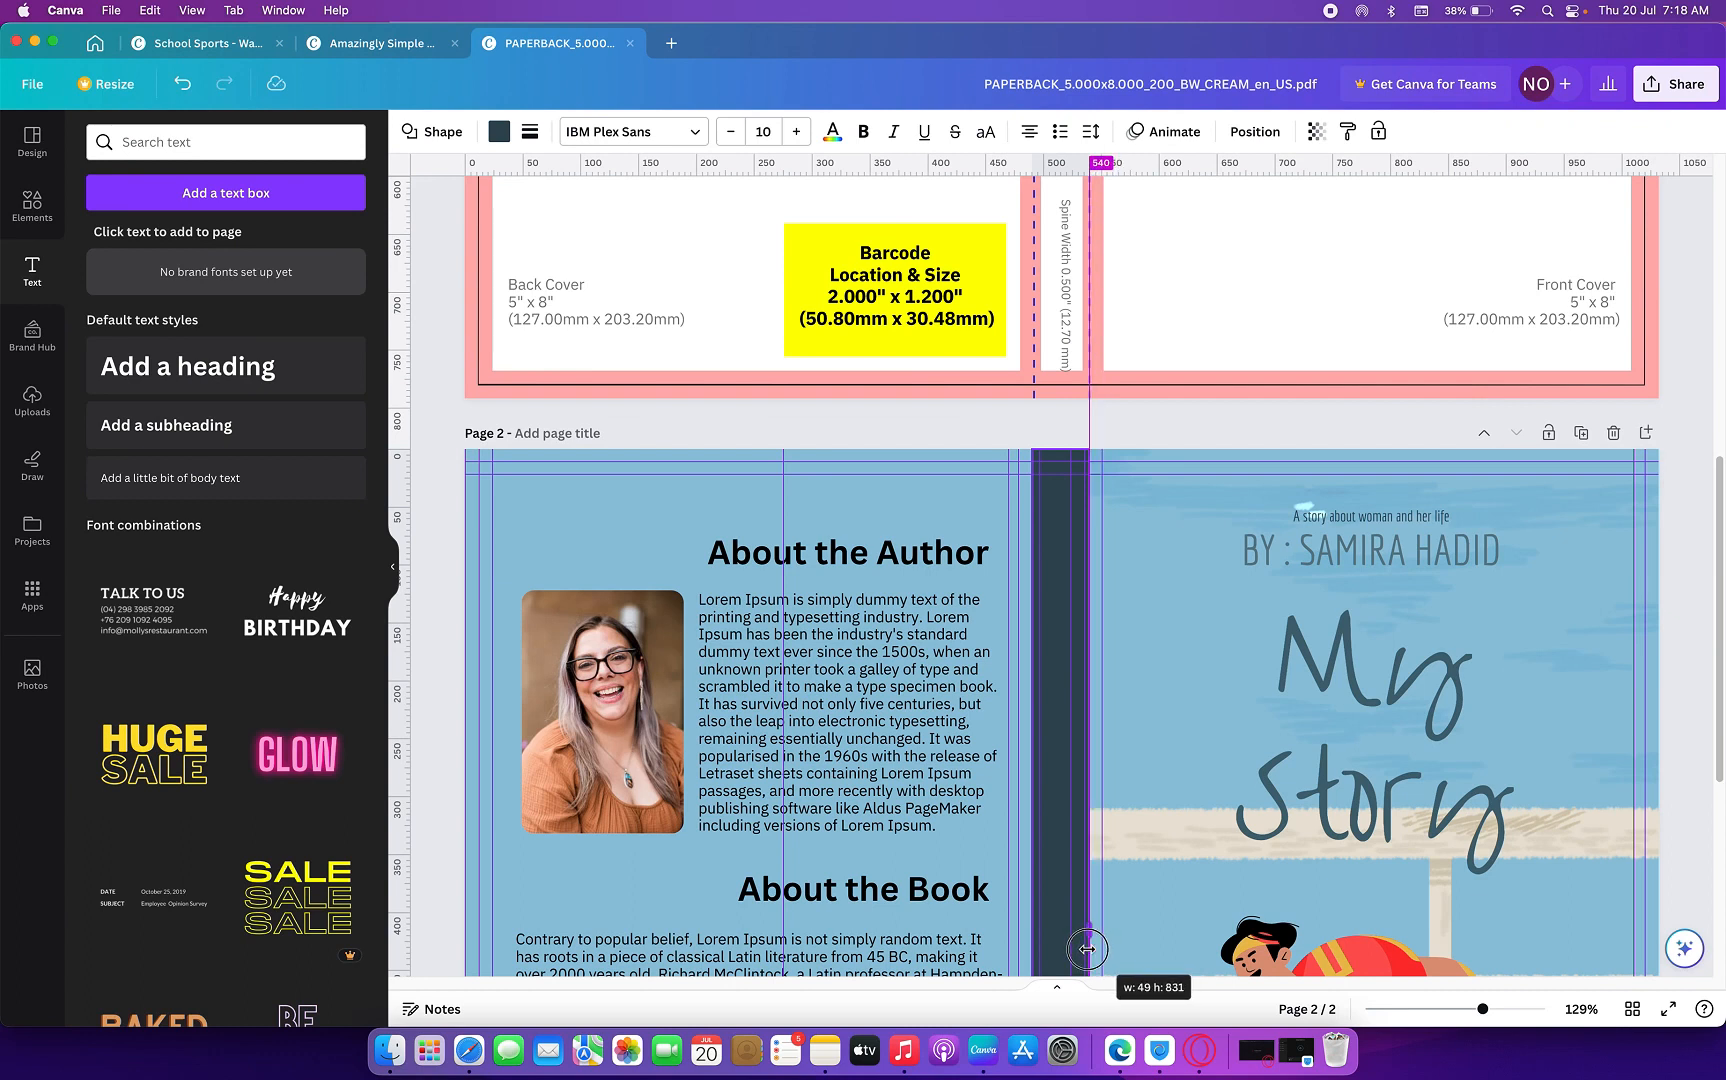
{"action": "left_click_drag", "start_coordinate": [1087, 948], "coordinate": [1087, 948]}
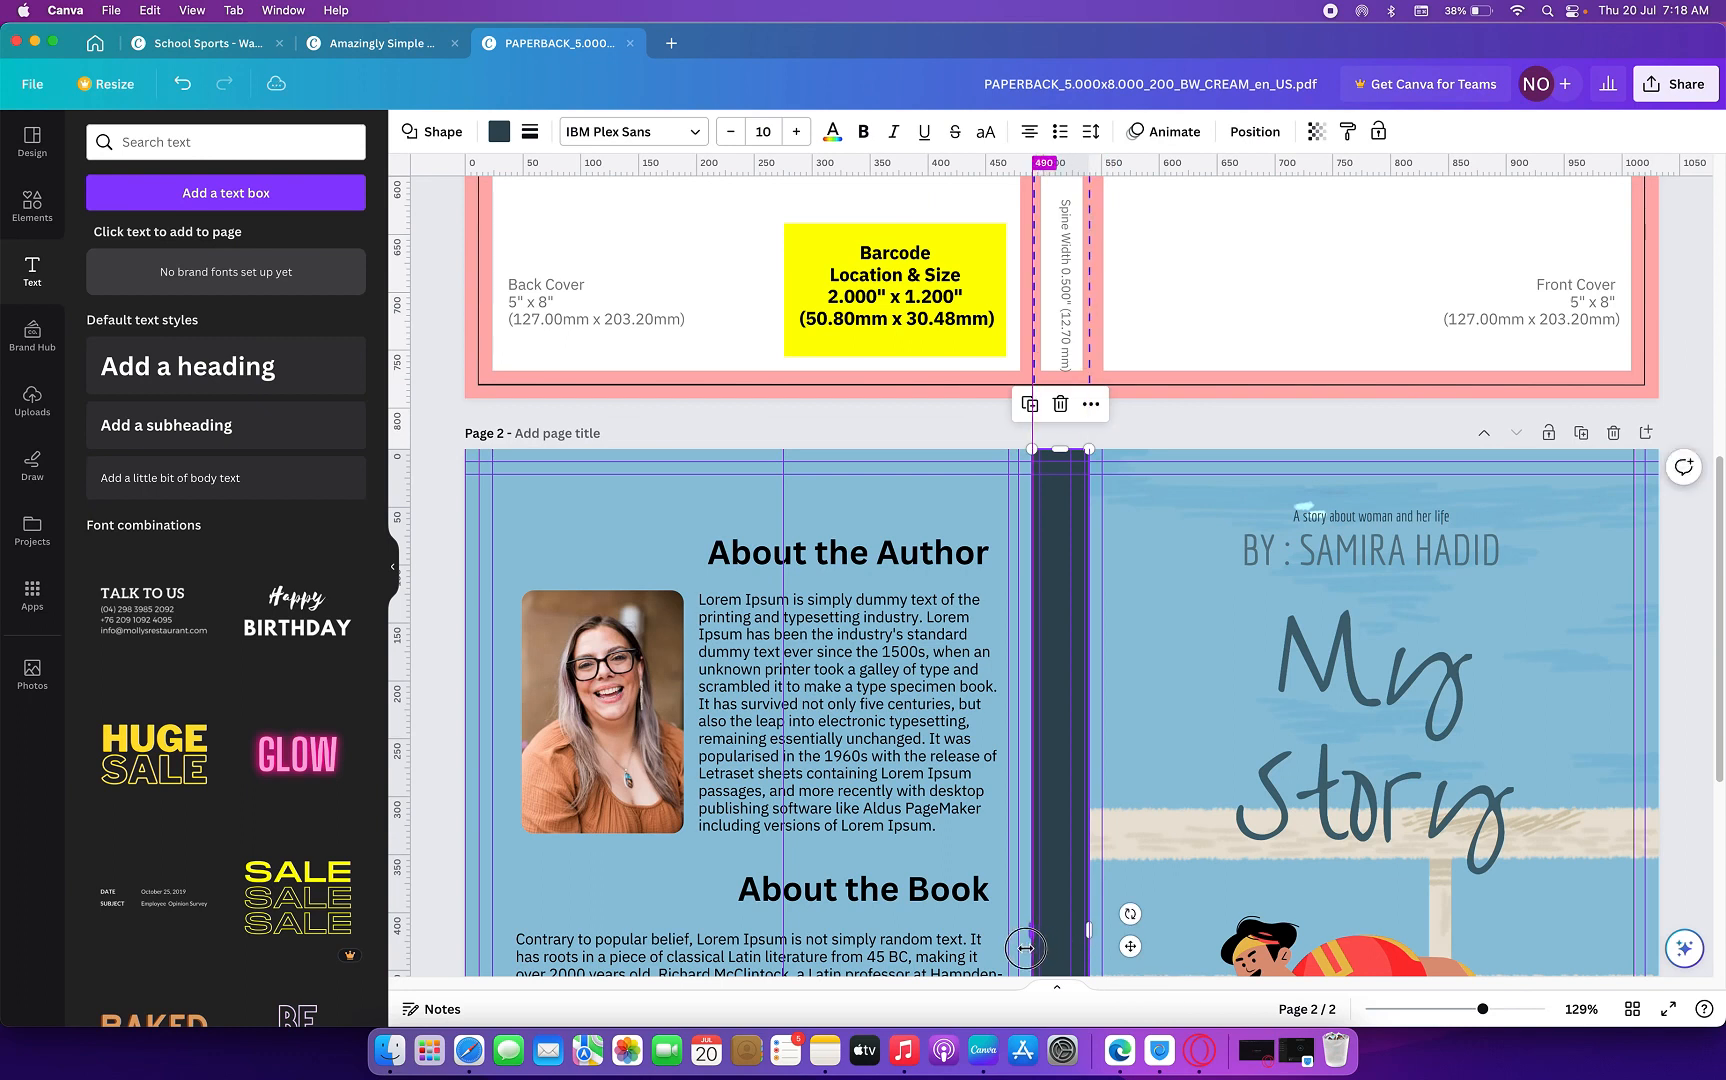
{"action": "mouse_move", "coordinate": [1029, 944]}
{"action": "left_mouse_down"}
{"action": "mouse_move", "coordinate": [880, 960]}
{"action": "mouse_move", "coordinate": [1027, 974]}
{"action": "left_mouse_up"}
{"action": "left_click_drag", "start_coordinate": [1027, 975], "coordinate": [1028, 975]}
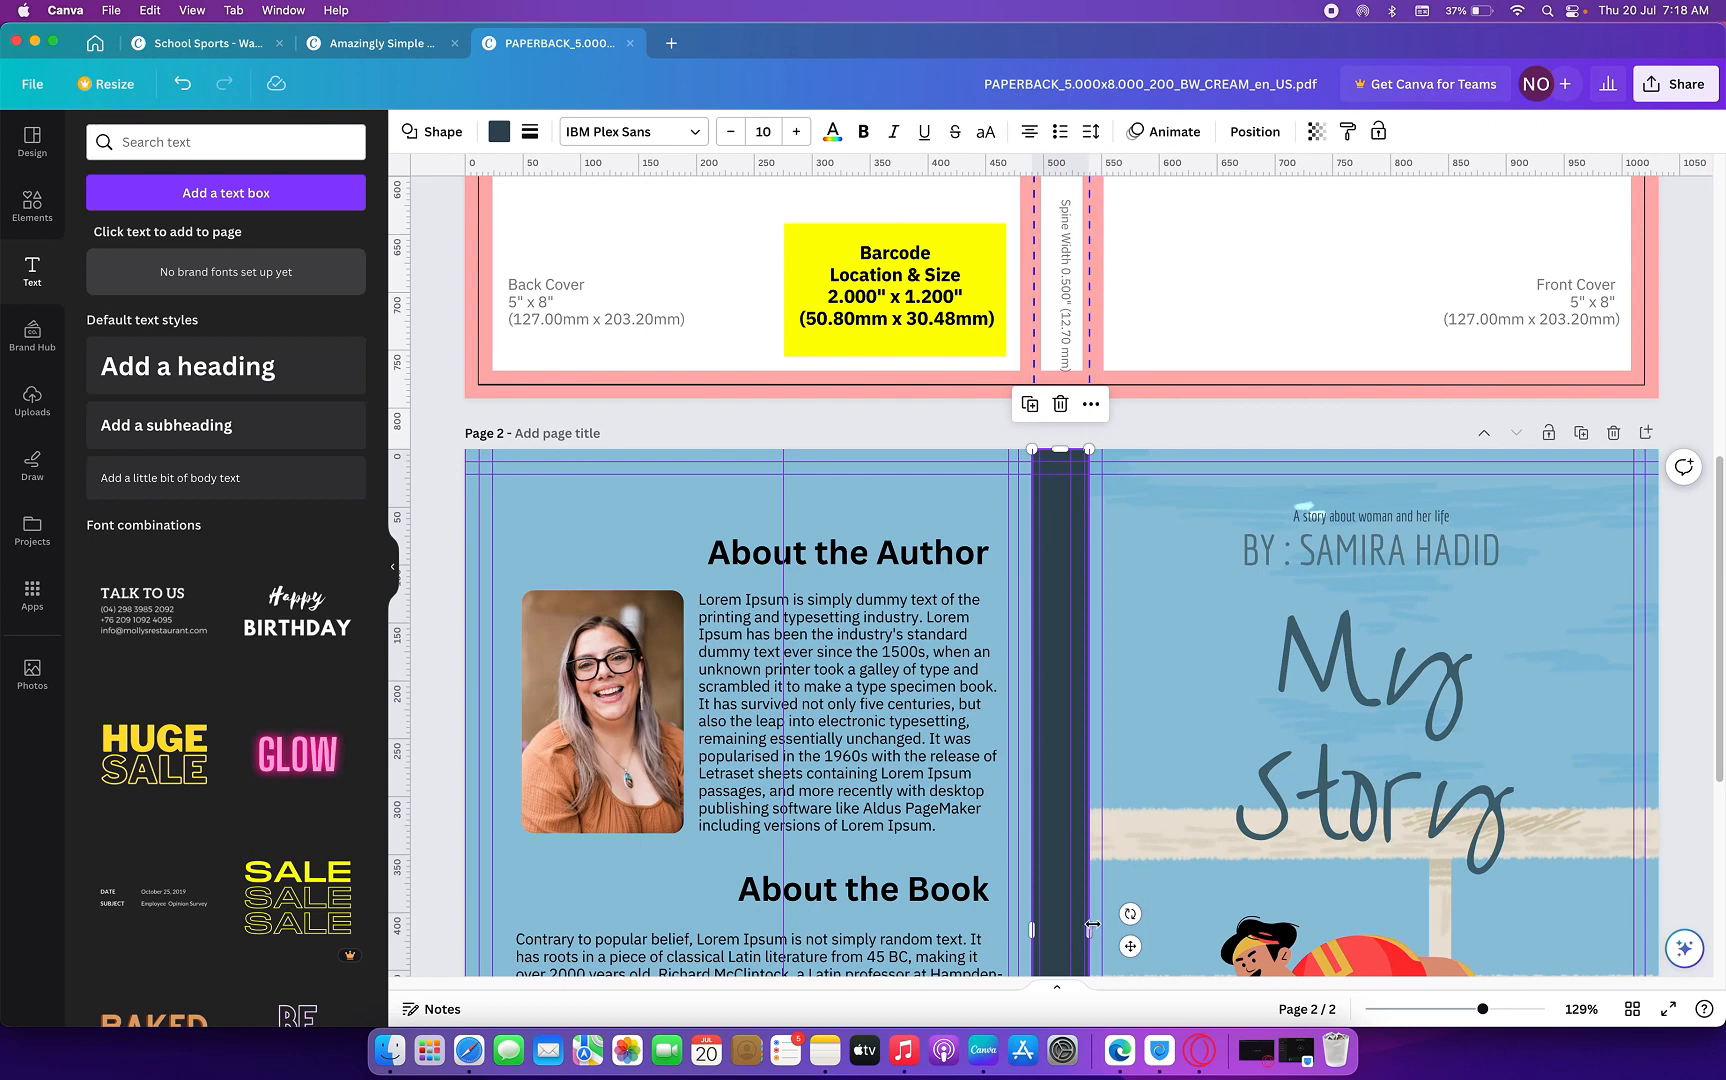
{"action": "left_click_drag", "start_coordinate": [1097, 935], "coordinate": [1092, 938]}
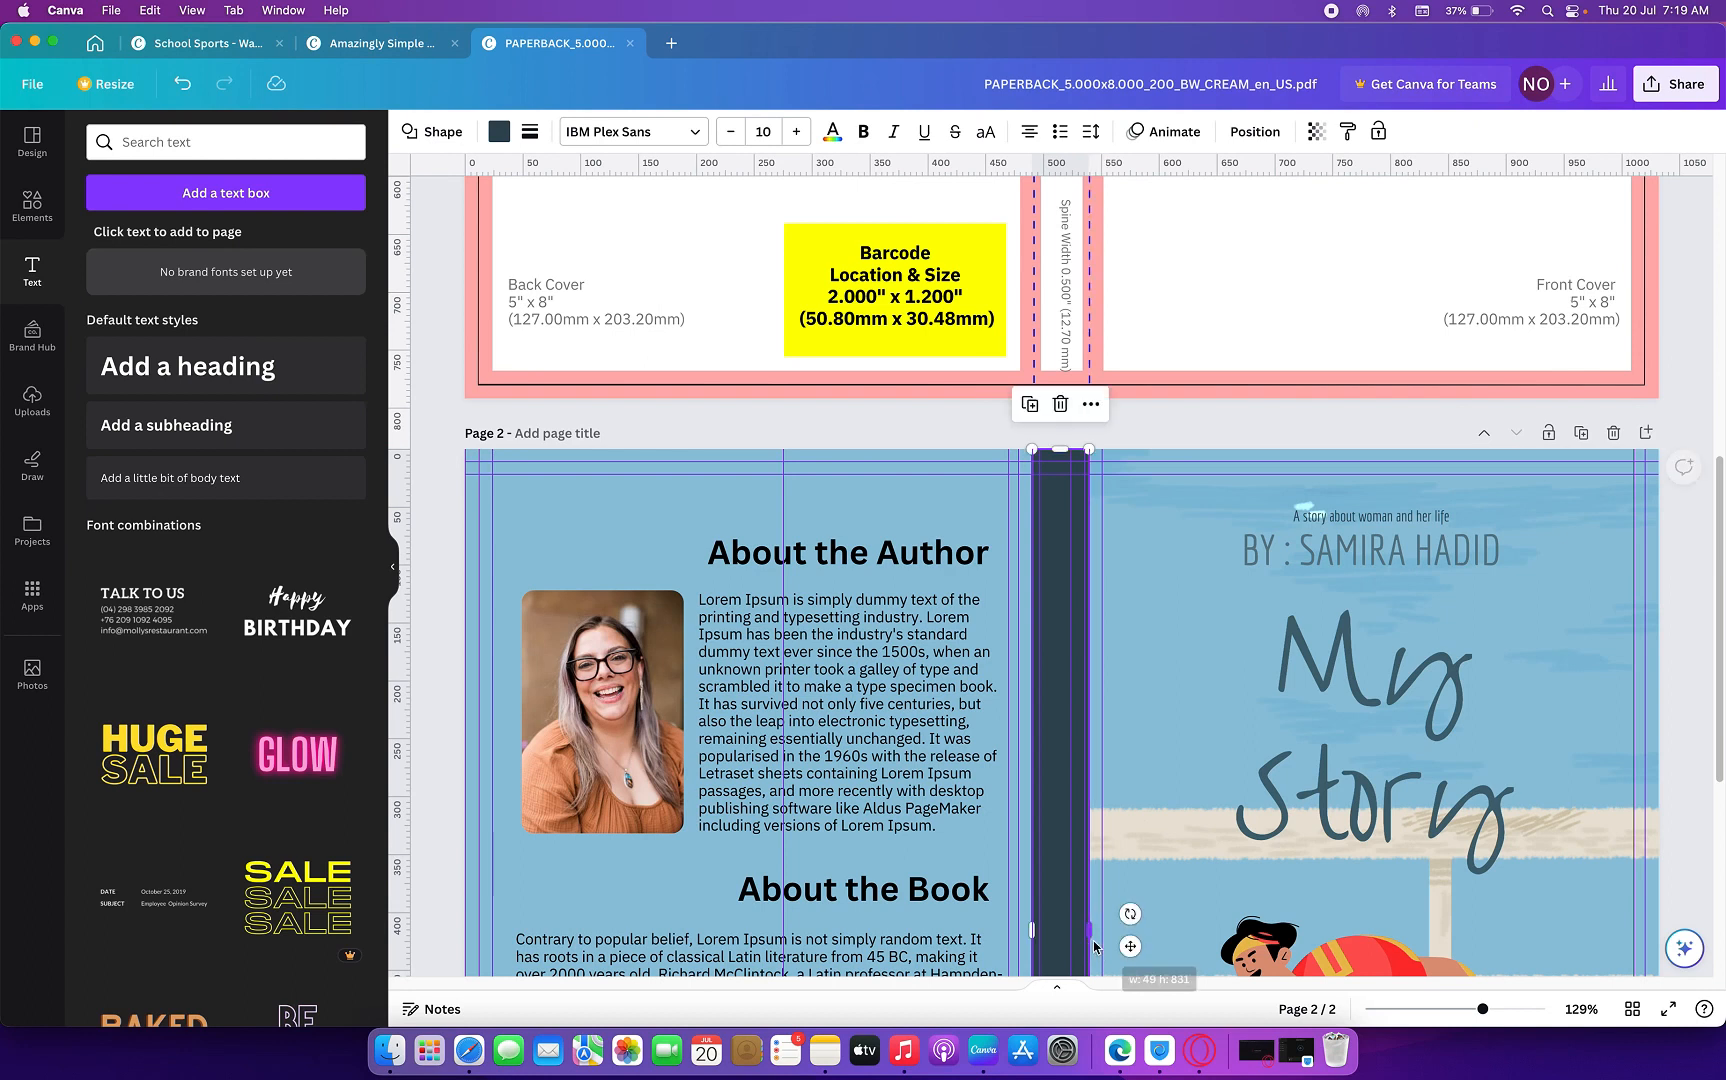
- Delete page 1 with the paperback cover template again, leaving only the cover artwork page
{"action": "left_click", "coordinate": [1150, 418]}
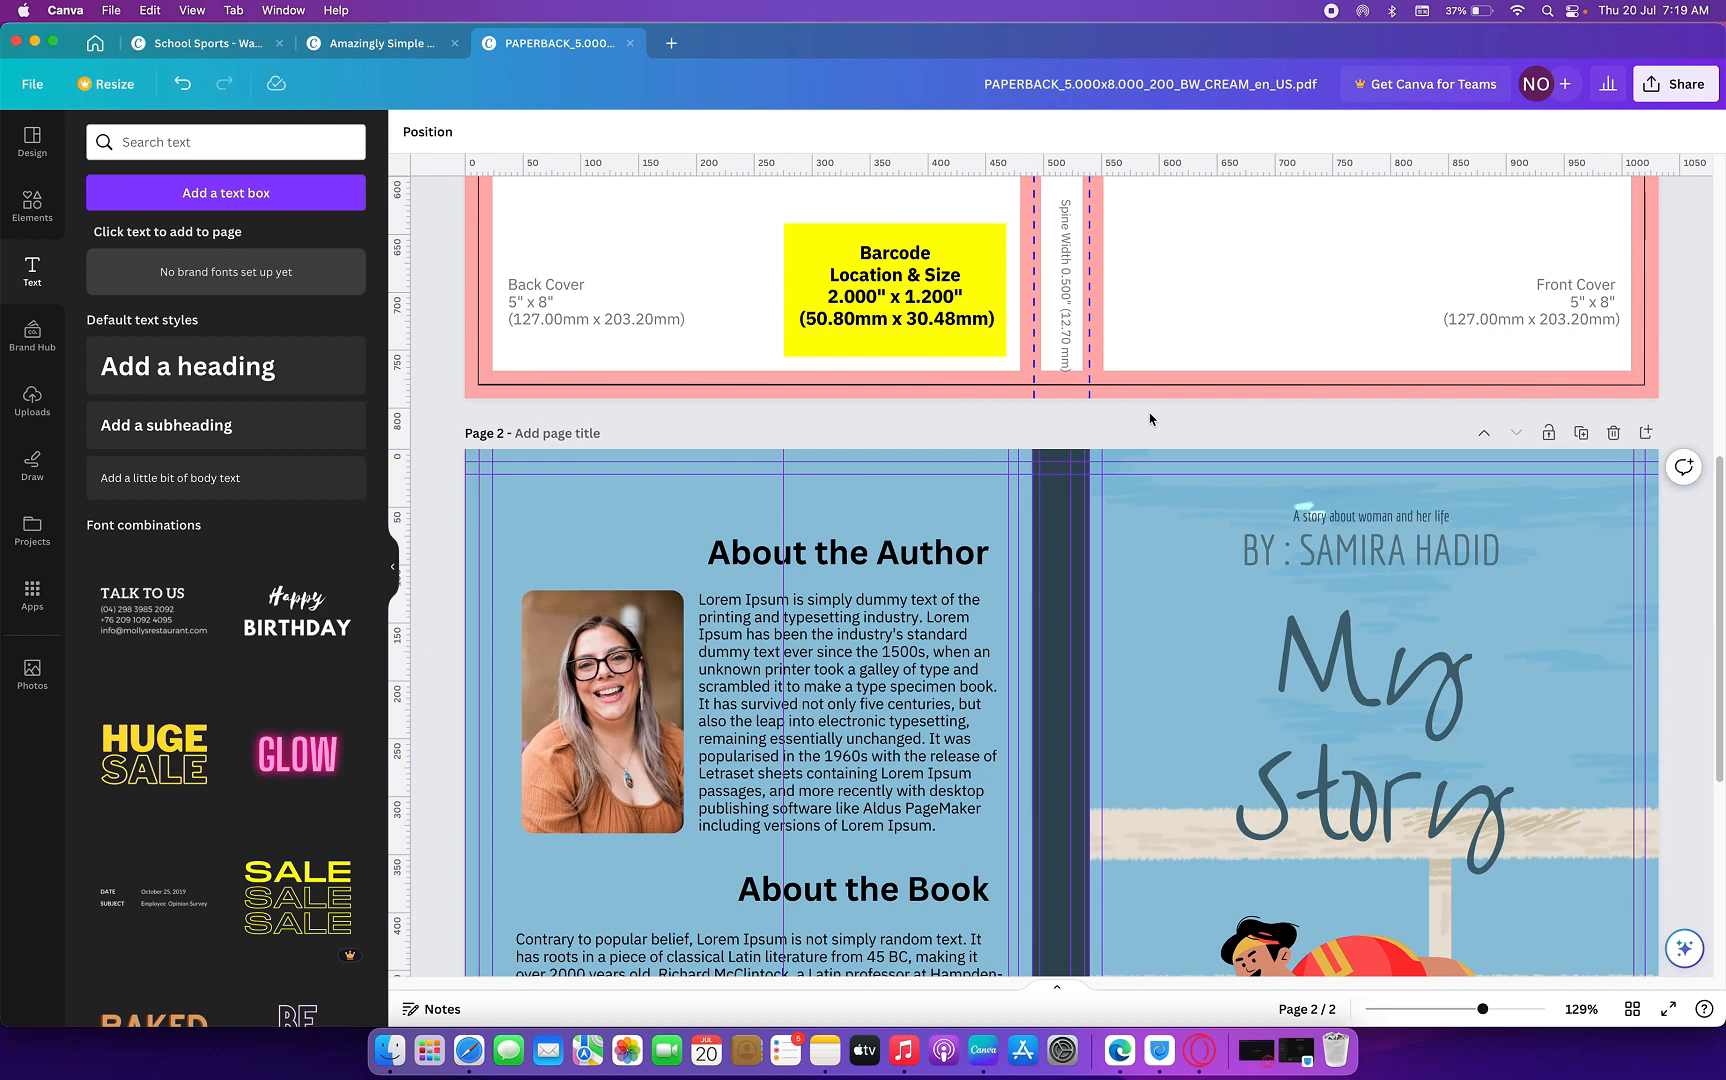
{"action": "scroll", "coordinate": [1153, 447], "scroll_direction": "up", "scroll_amount": 10}
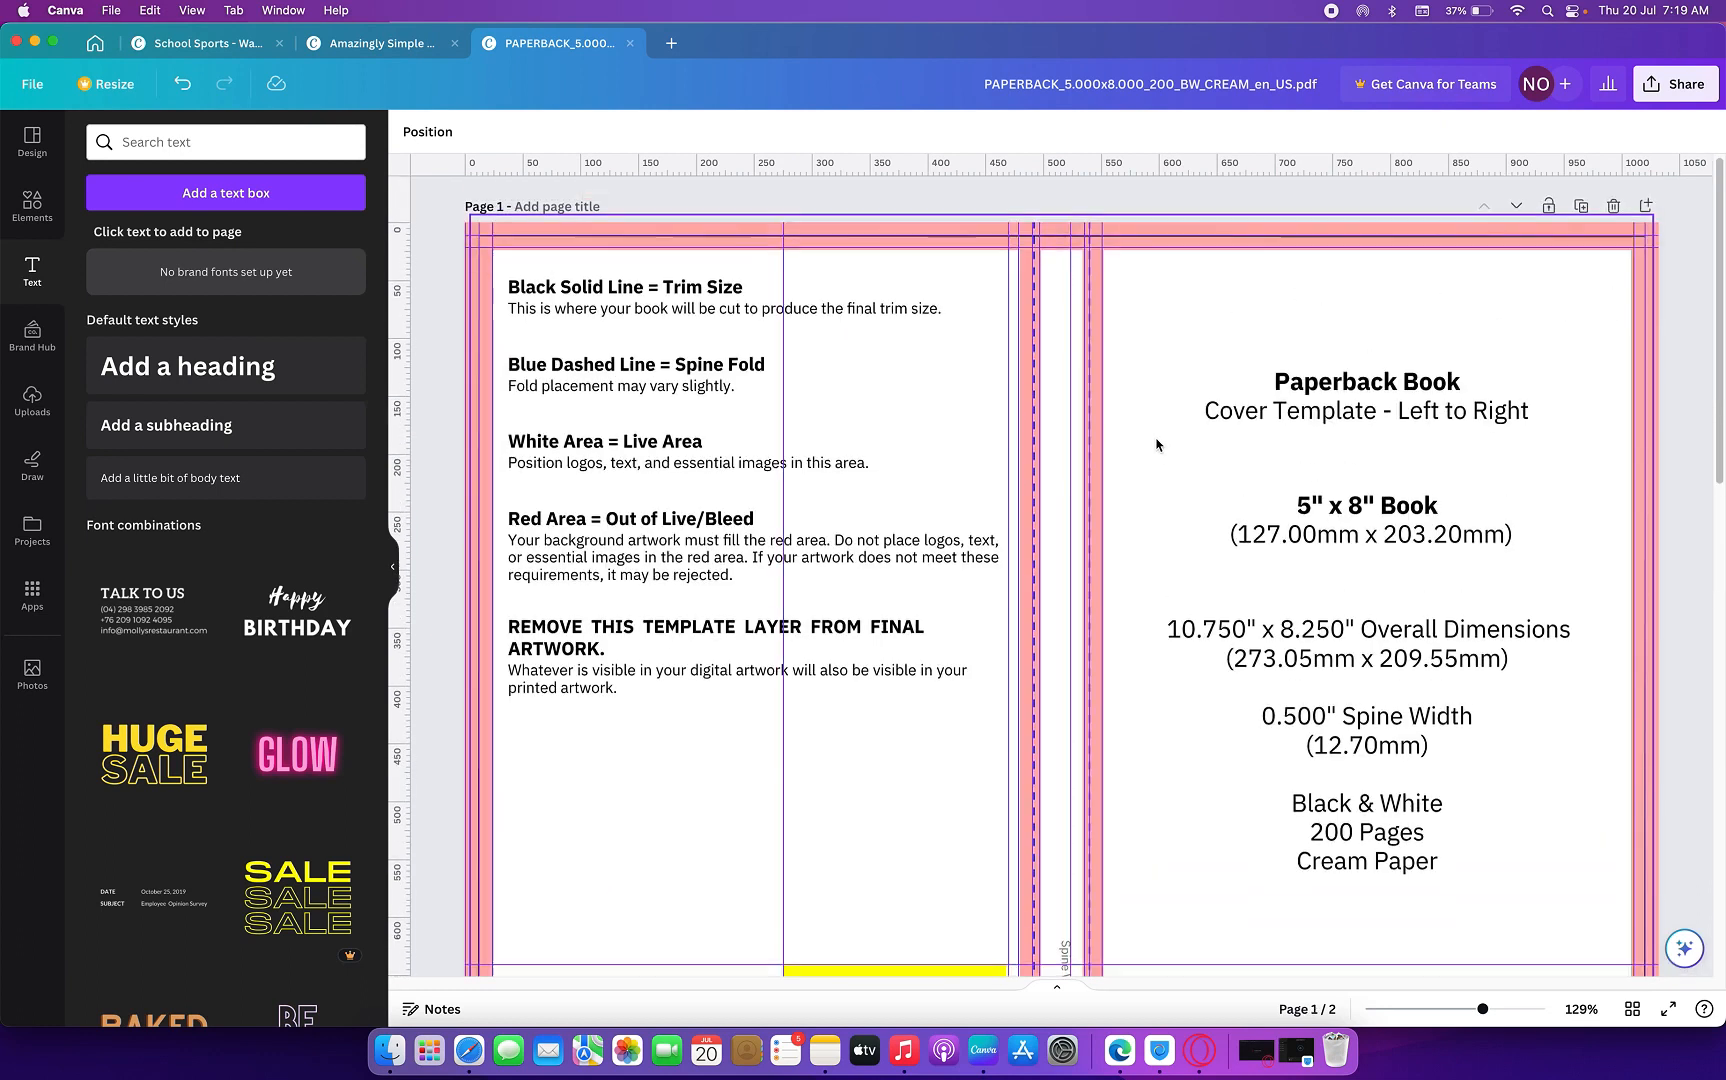
{"action": "left_click", "coordinate": [1610, 211]}
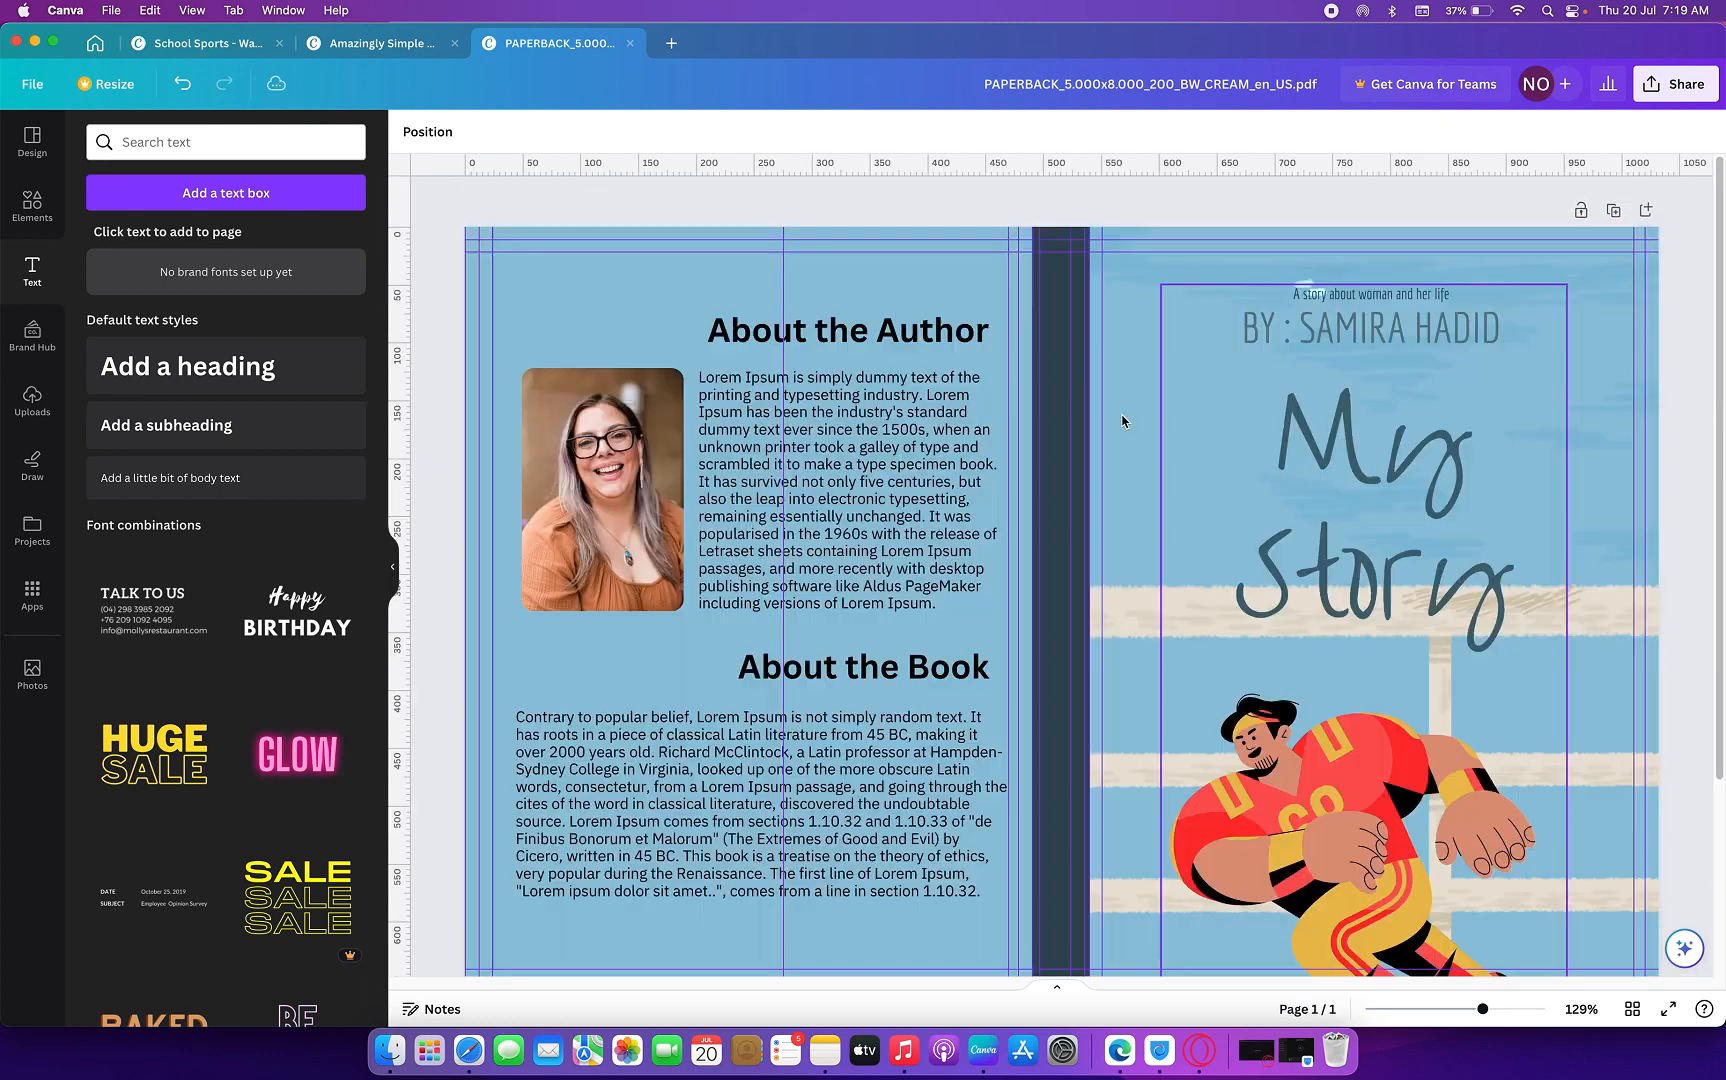
- Set the "About the Book" paragraph's font size to 11 and move the paragraph up close beneath its heading
{"action": "scroll", "coordinate": [1119, 426], "scroll_direction": "down", "scroll_amount": 5}
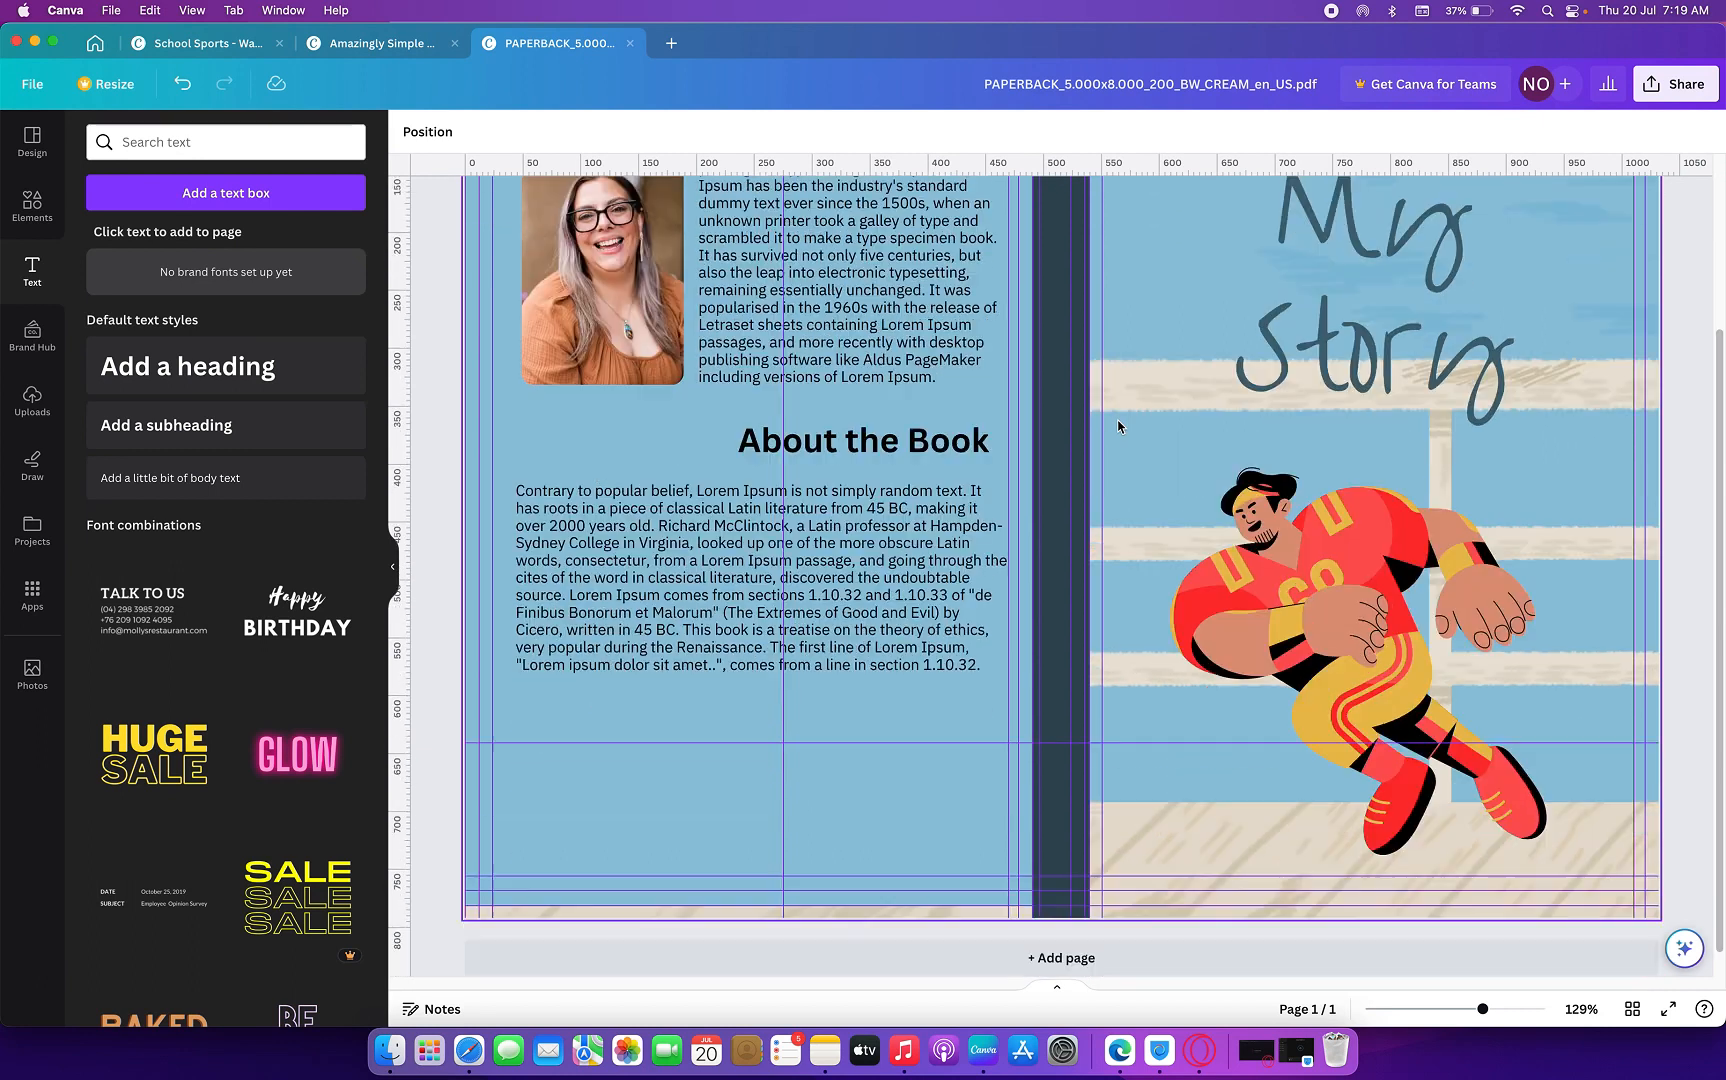
{"action": "left_click_drag", "start_coordinate": [864, 575], "coordinate": [864, 595]}
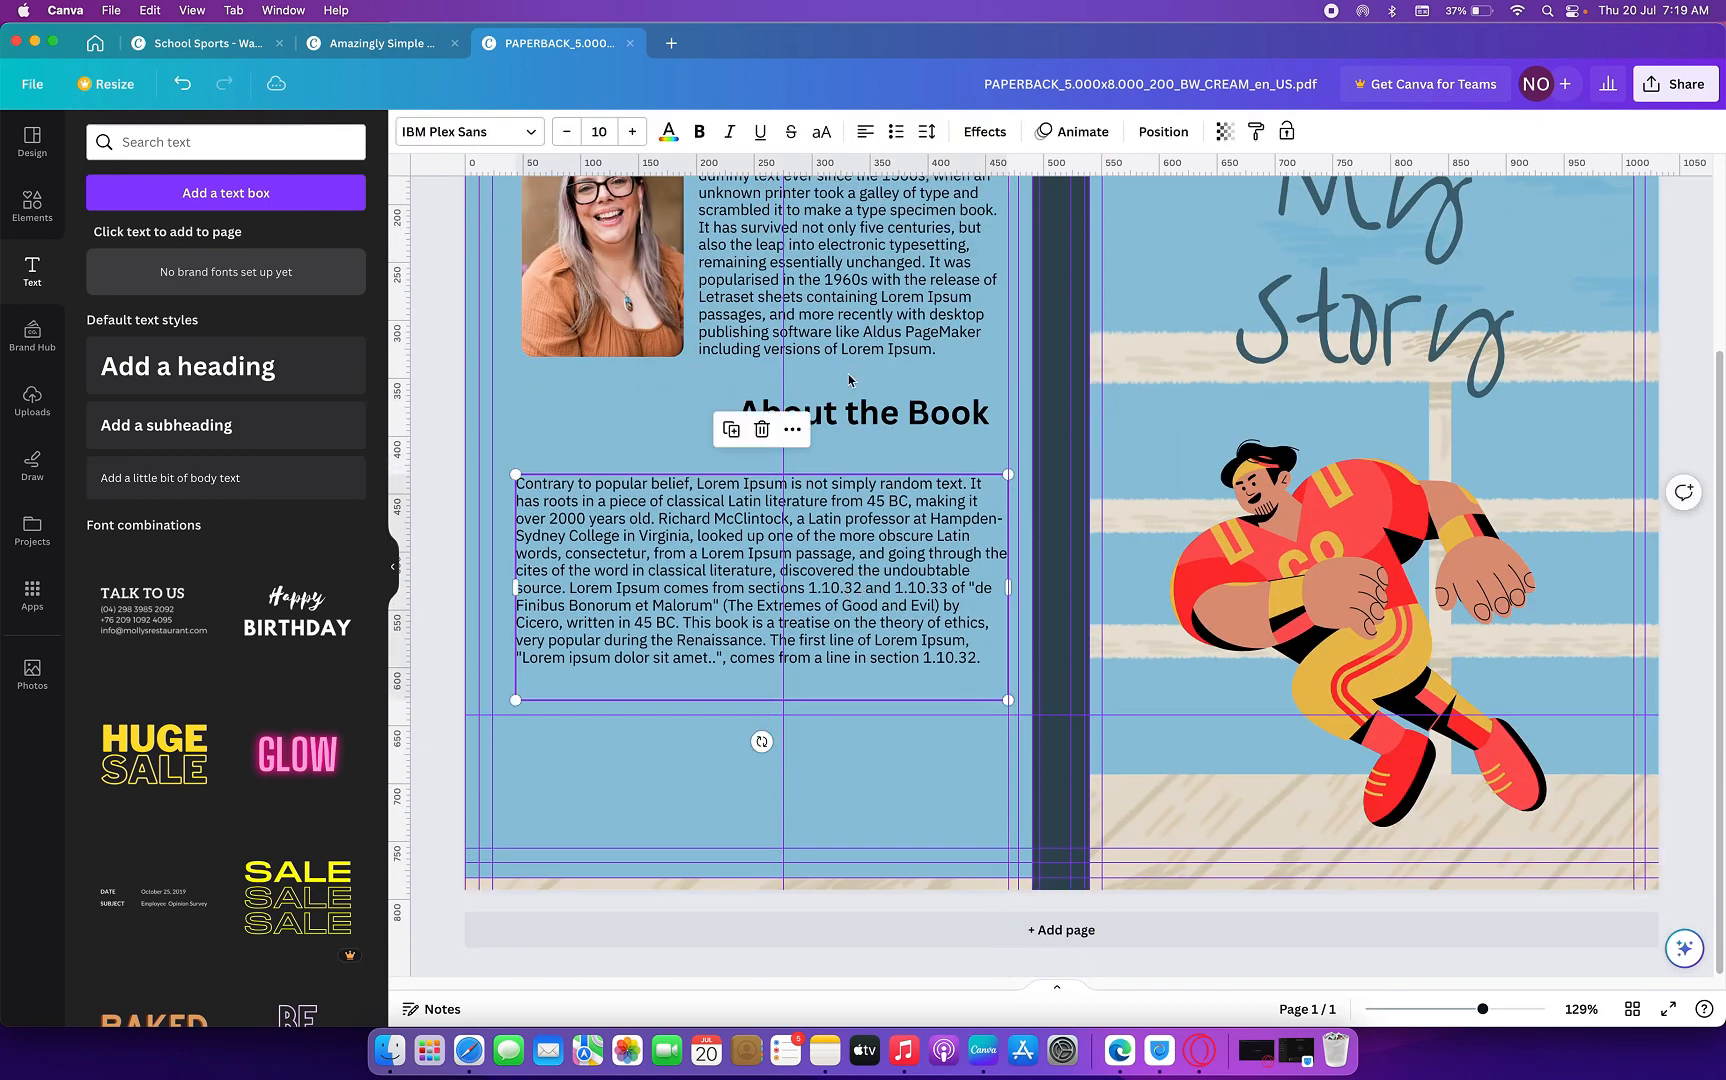
{"action": "left_click", "coordinate": [632, 131]}
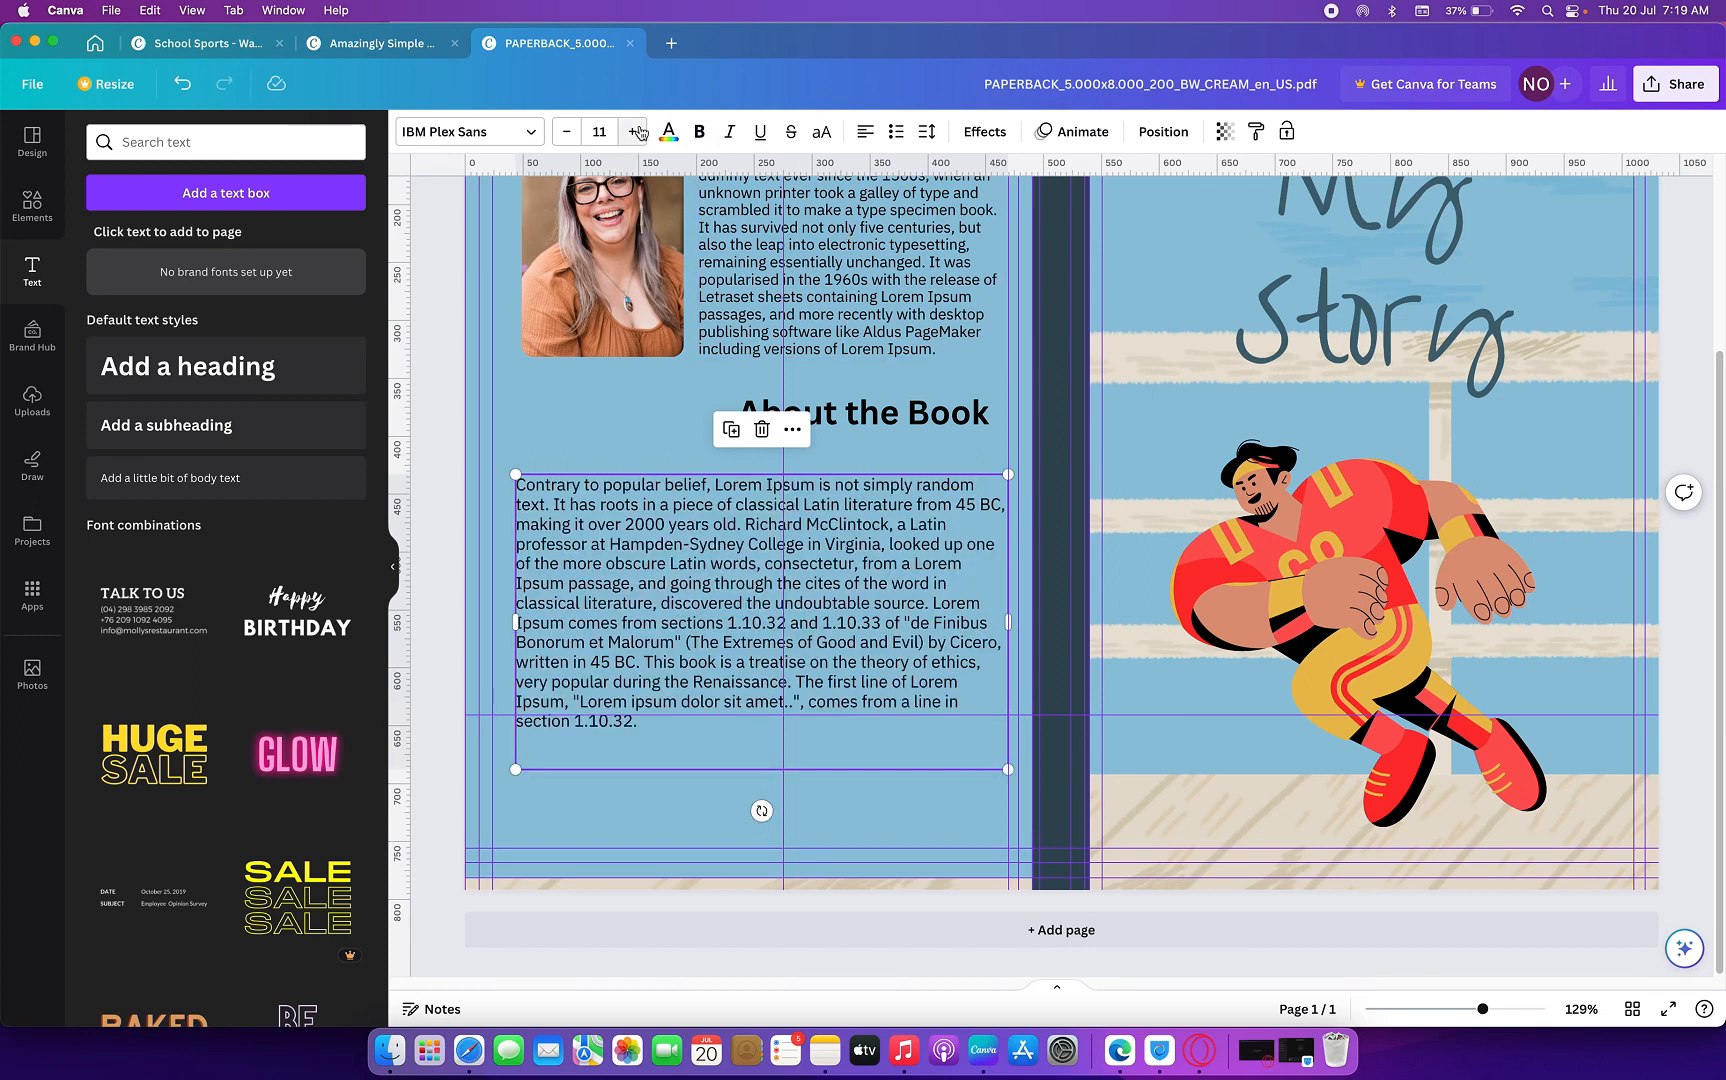
{"action": "left_click_drag", "start_coordinate": [810, 577], "coordinate": [802, 546]}
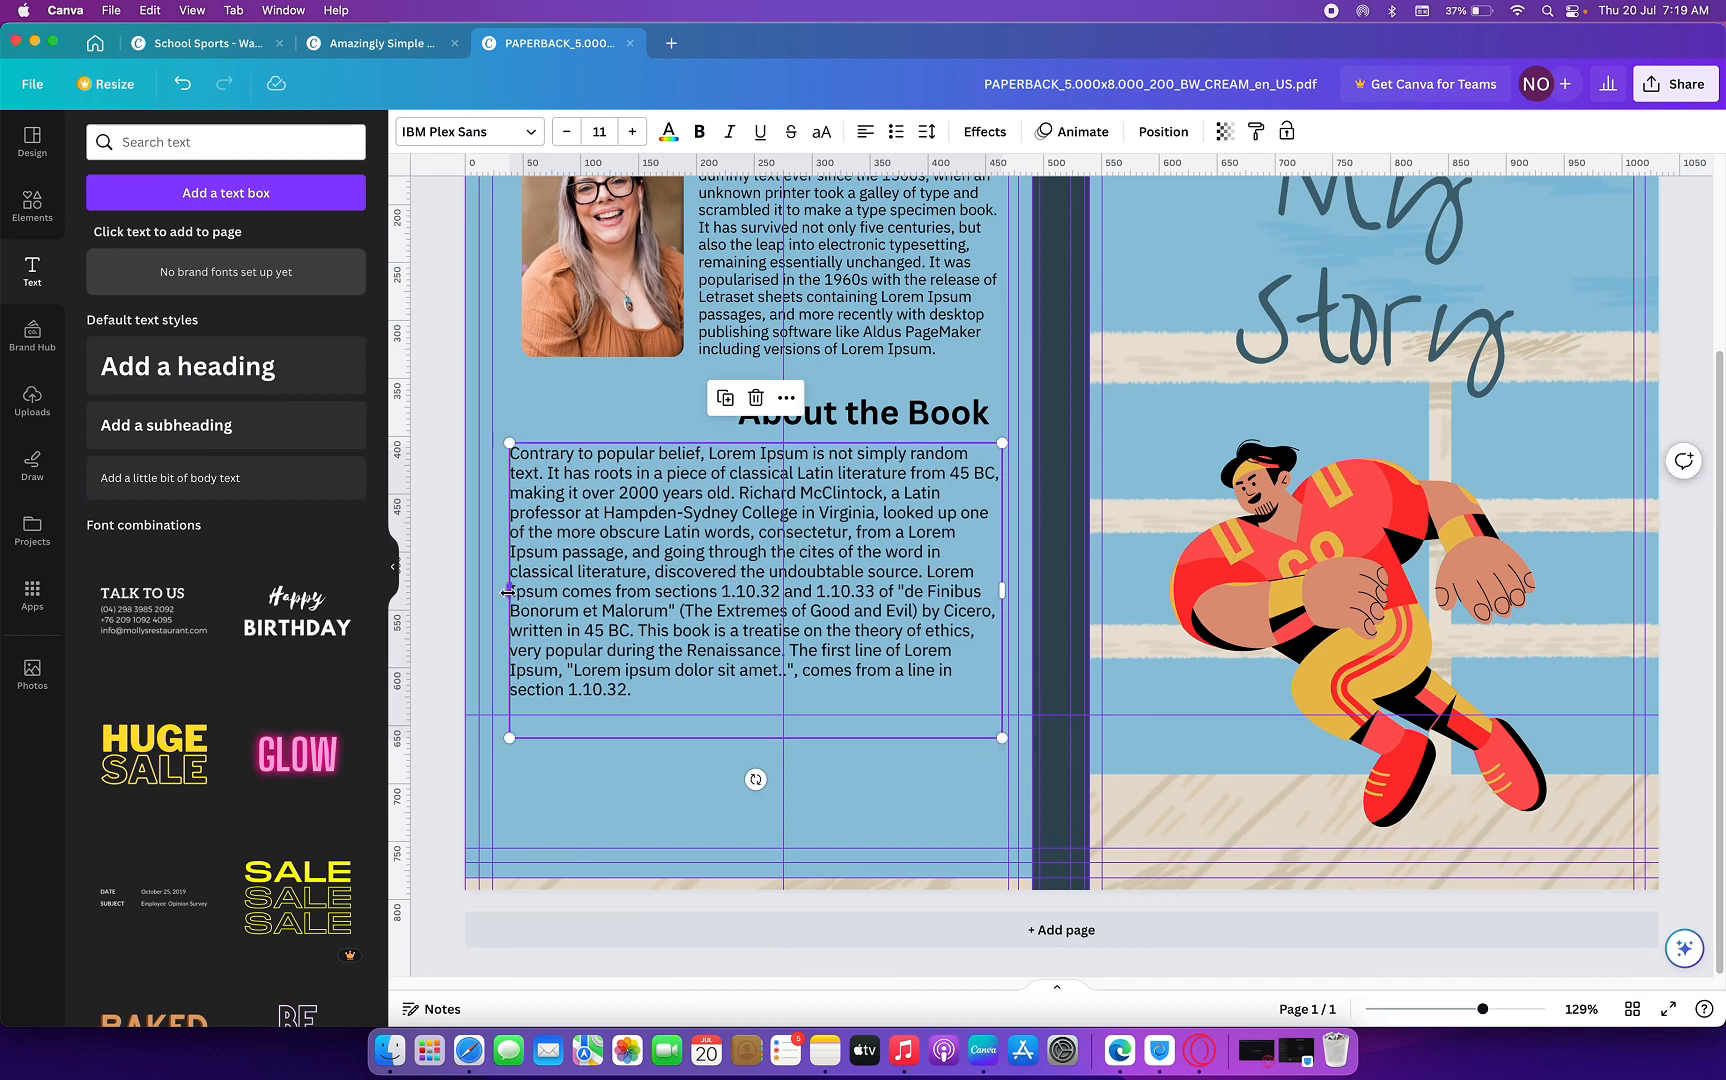
- Adjust the left edge of the "About the Book" paragraph to line up with the left edge of the author photo
{"action": "left_click_drag", "start_coordinate": [508, 592], "coordinate": [490, 585]}
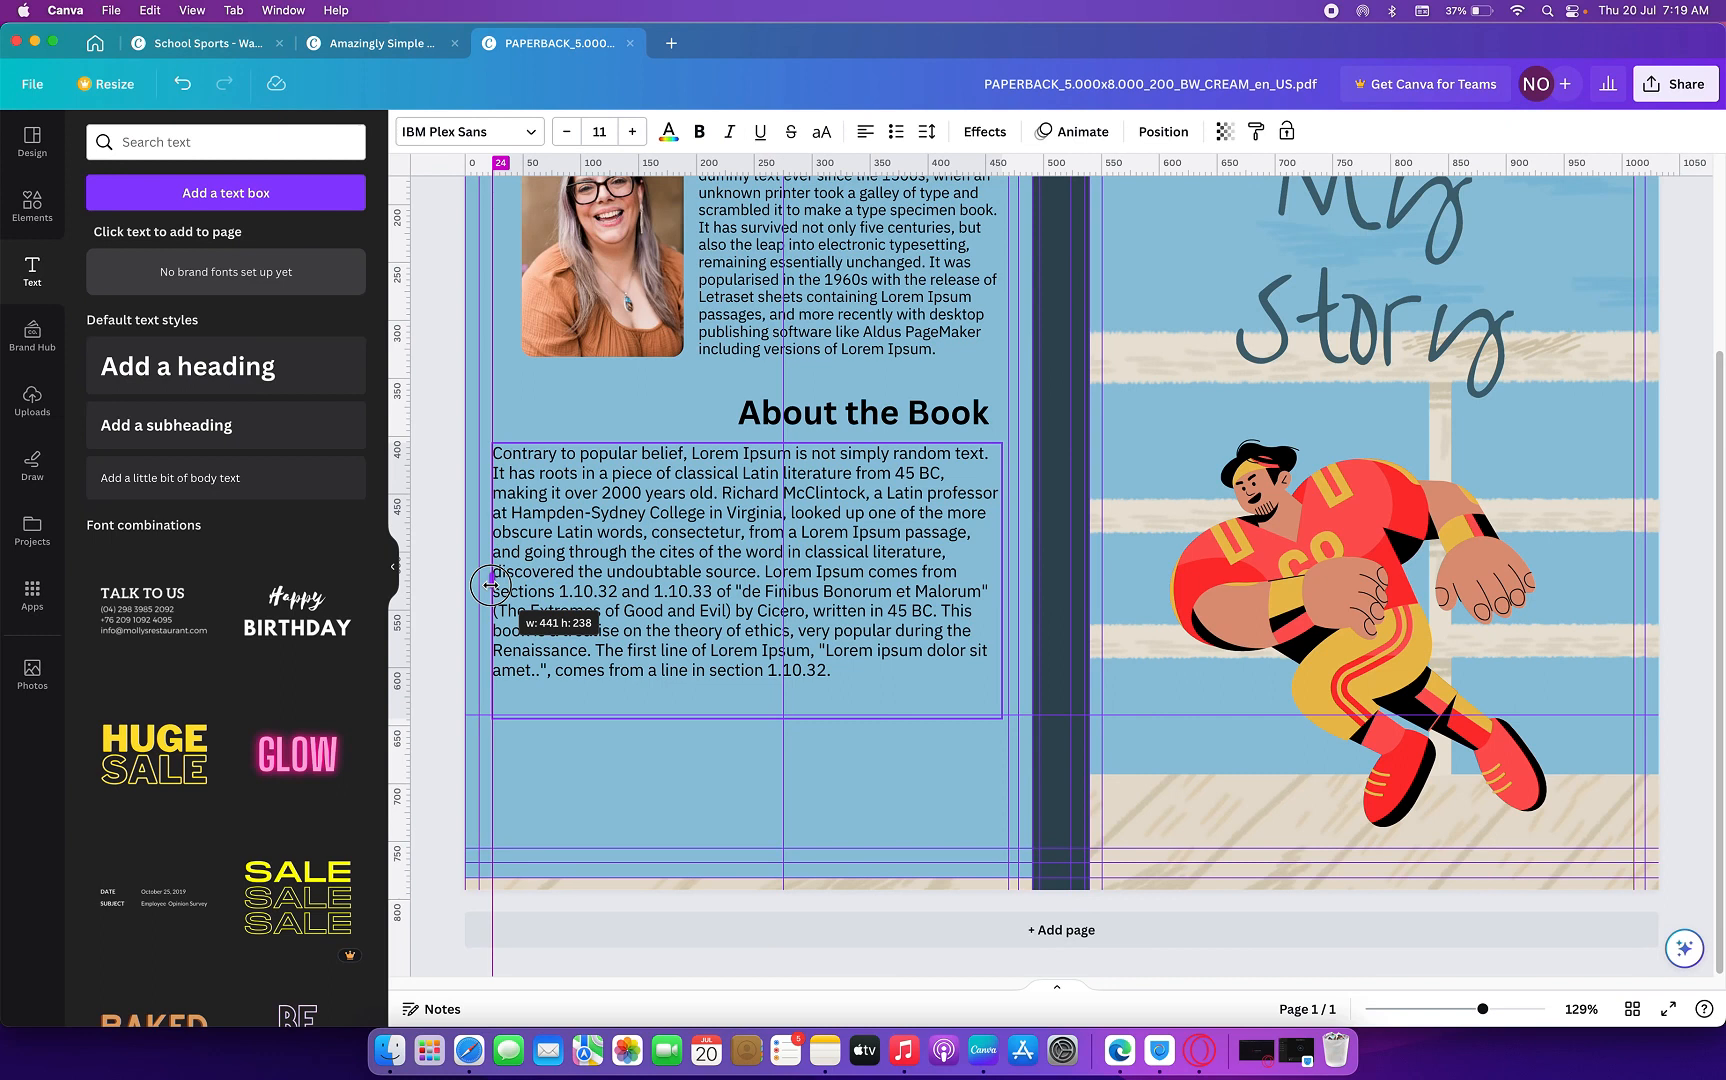
{"action": "left_click_drag", "start_coordinate": [490, 585], "coordinate": [490, 585]}
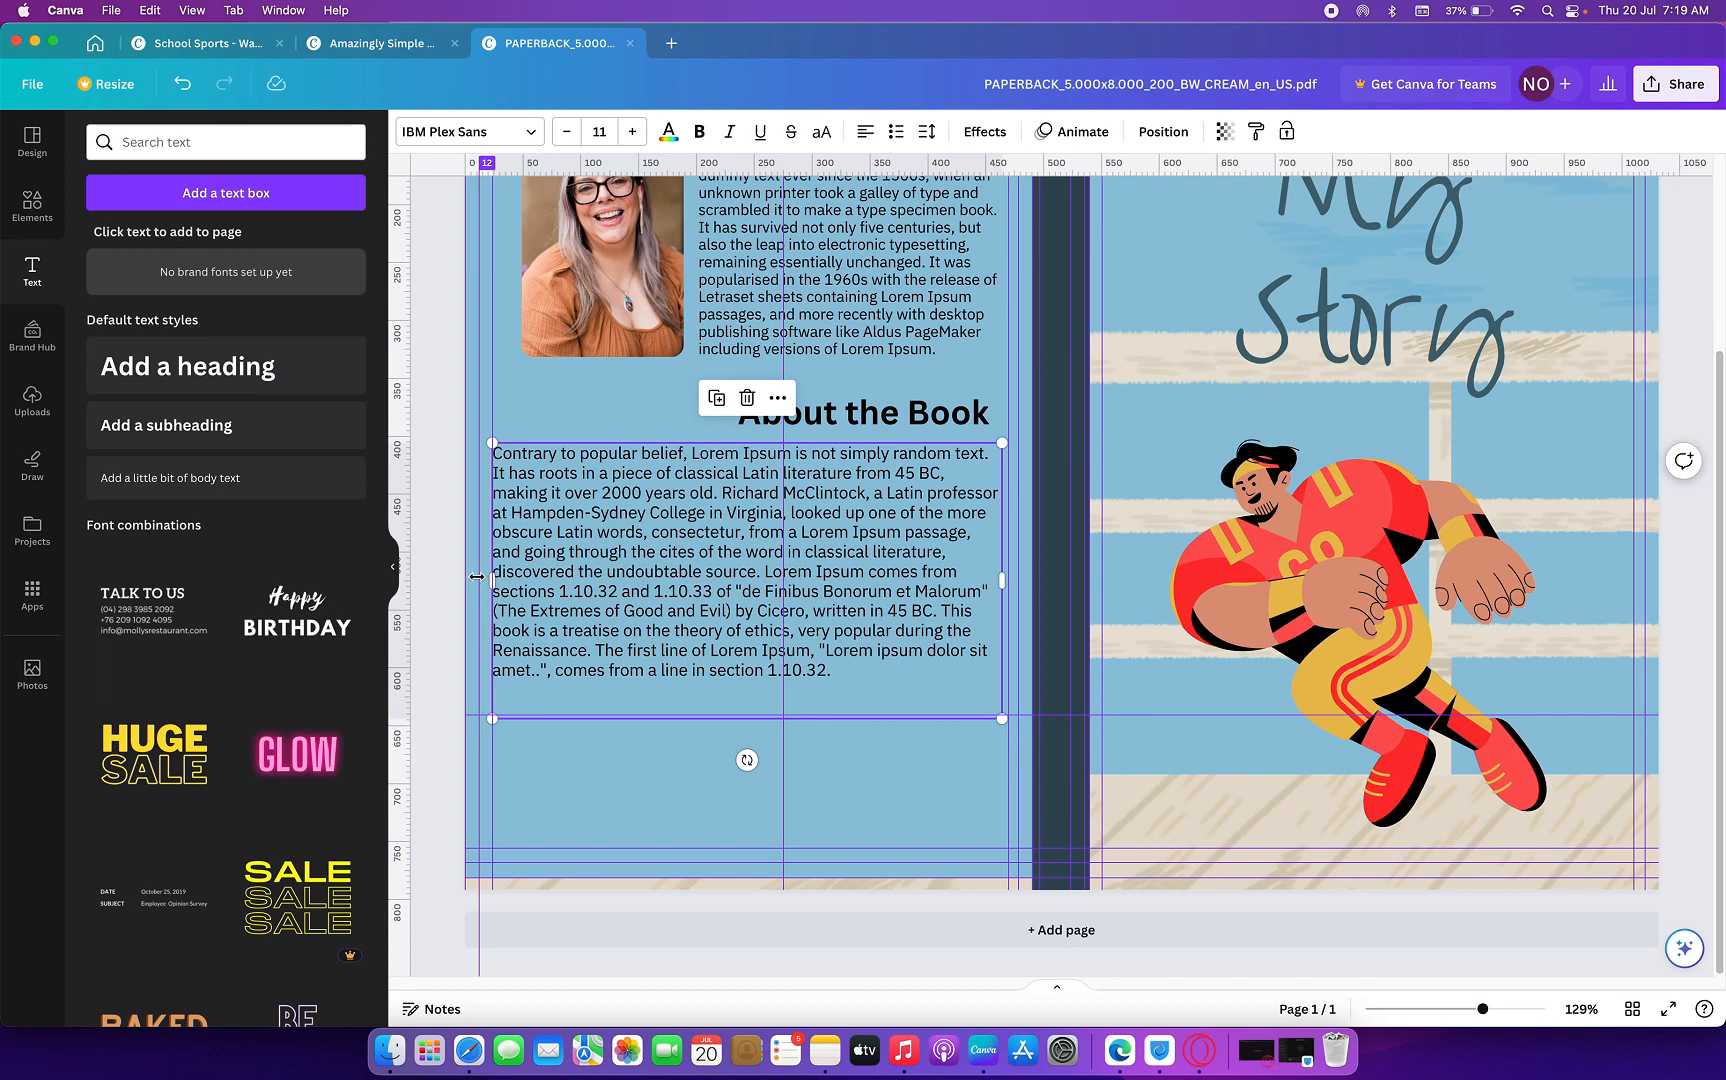
{"action": "left_click_drag", "start_coordinate": [481, 577], "coordinate": [492, 580]}
{"action": "left_click", "coordinate": [551, 572]}
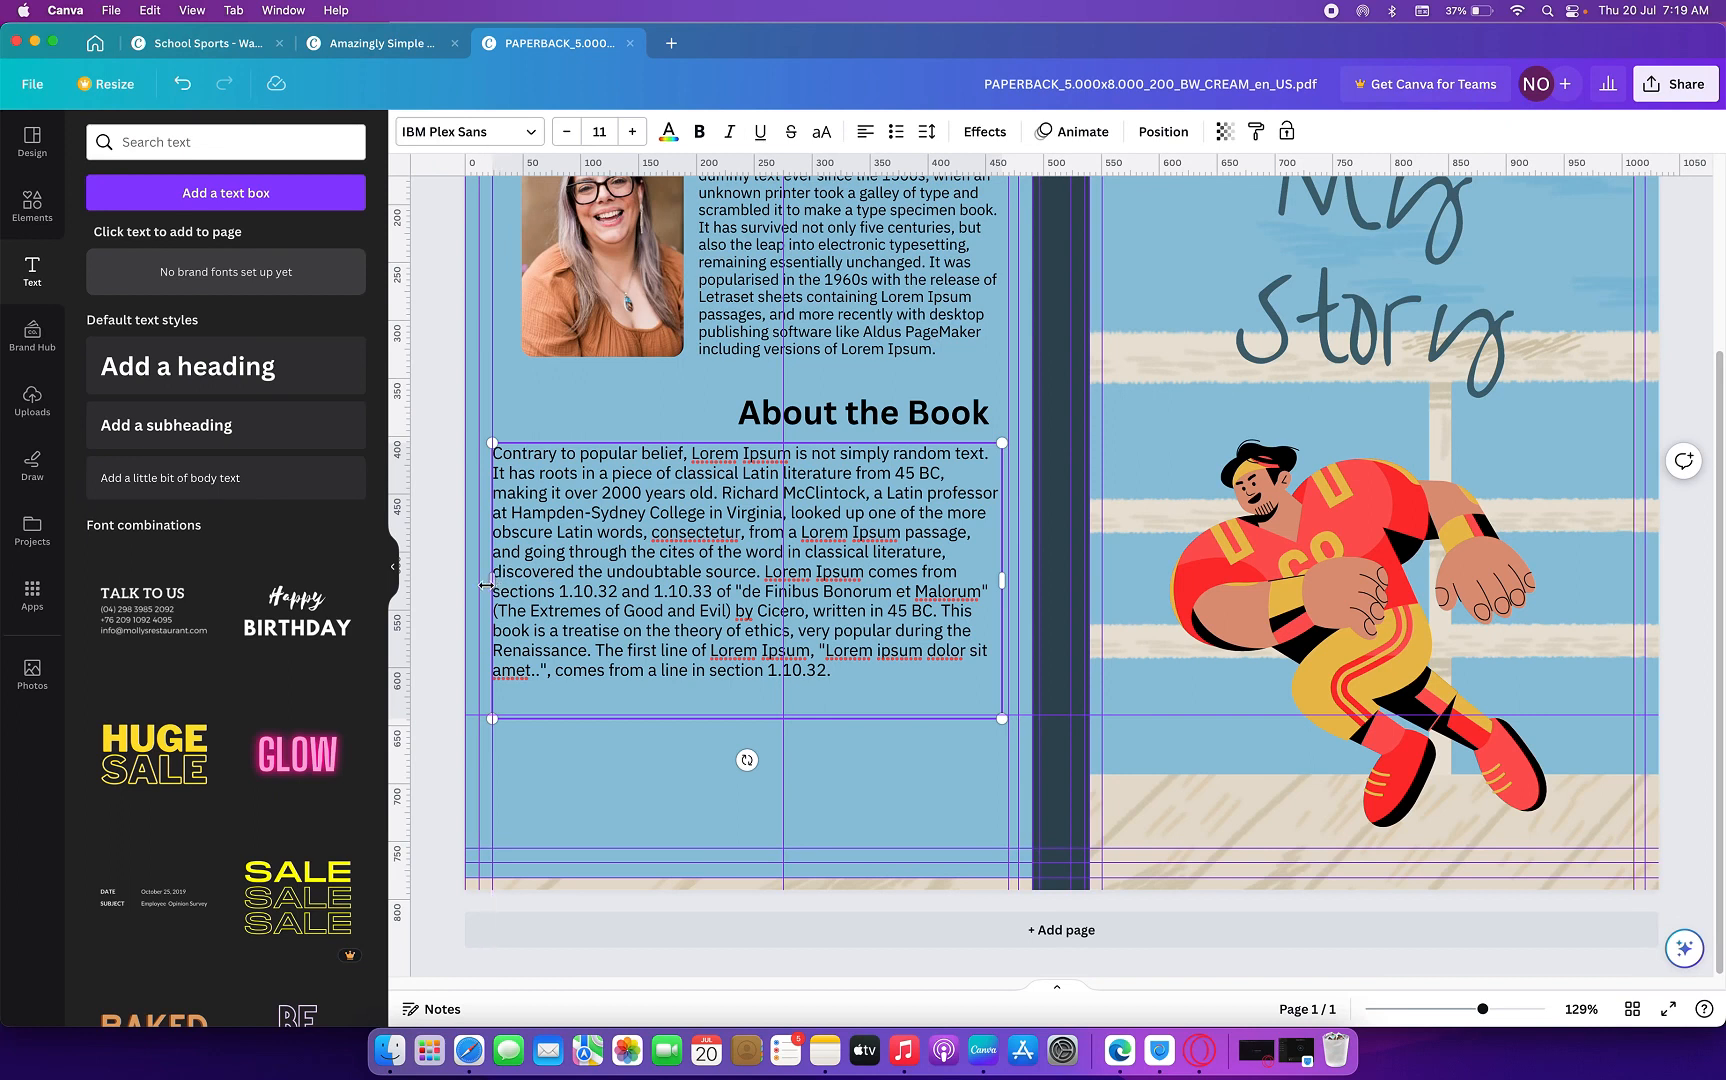
{"action": "left_click_drag", "start_coordinate": [490, 591], "coordinate": [515, 594]}
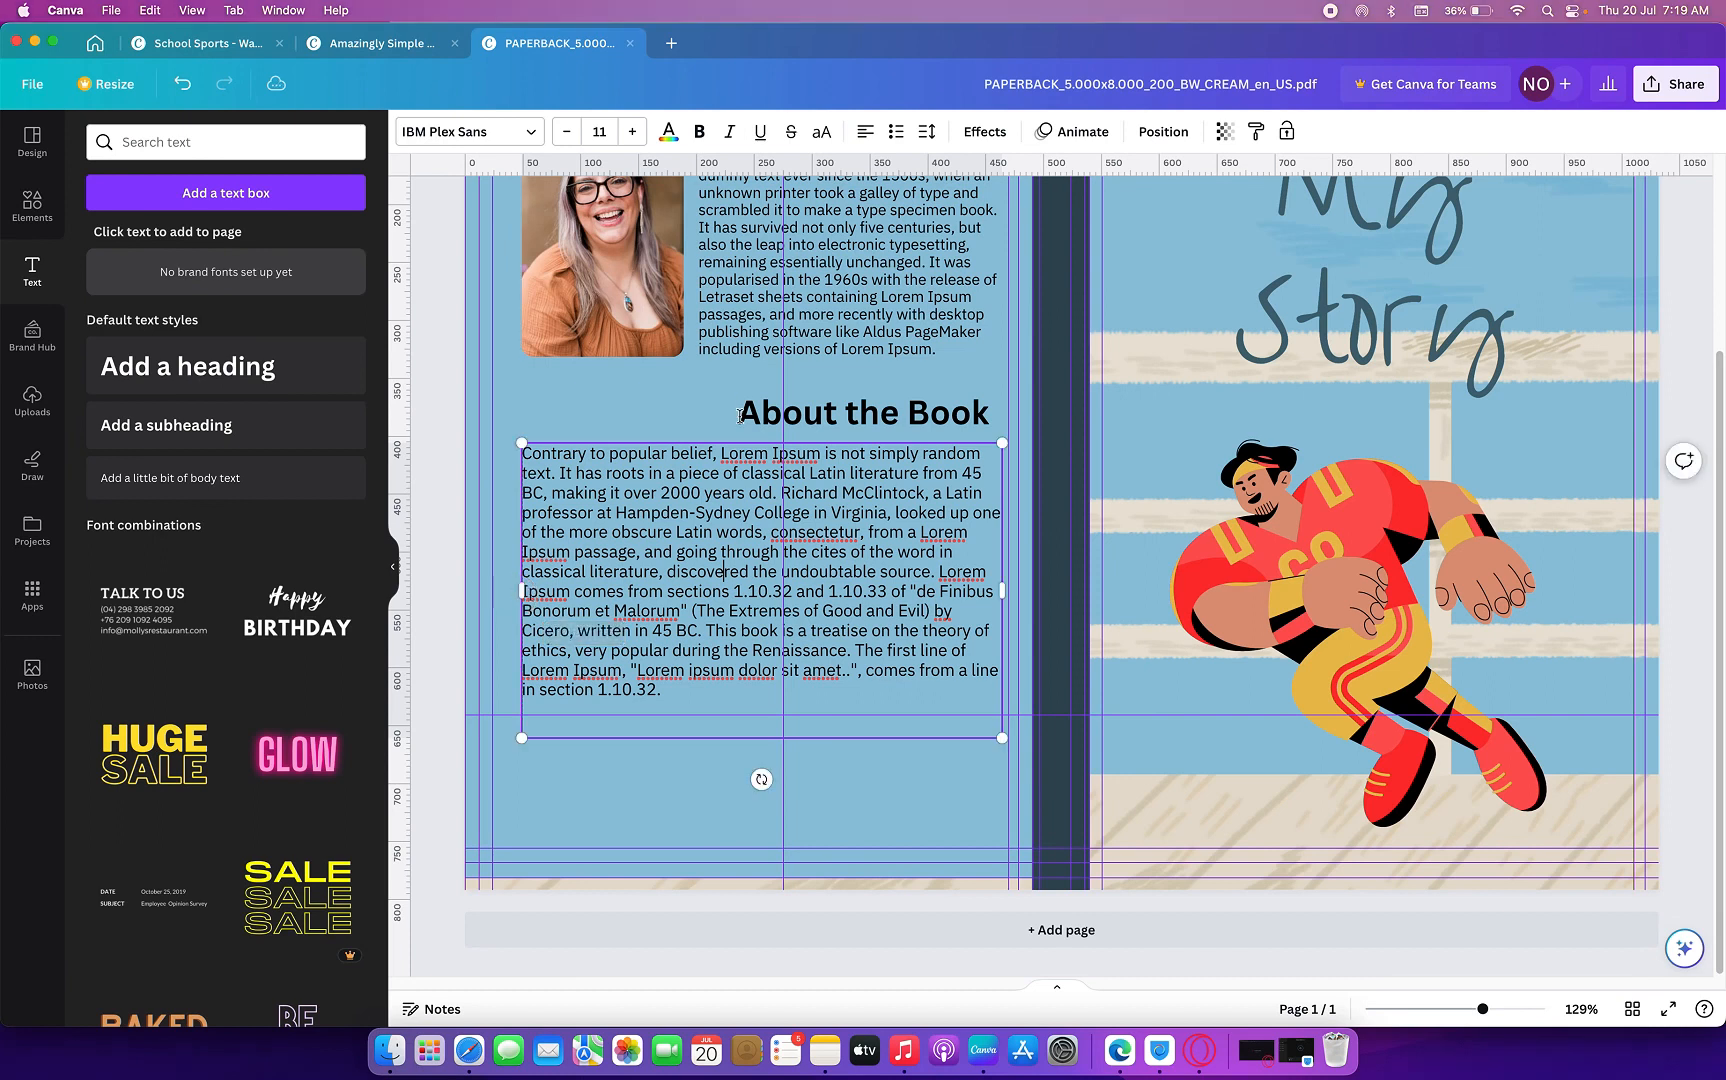
- Set the "About the Book" paragraph's font size to 10 and pull its right edge in to match the heading's right edge
{"action": "left_click", "coordinate": [564, 132]}
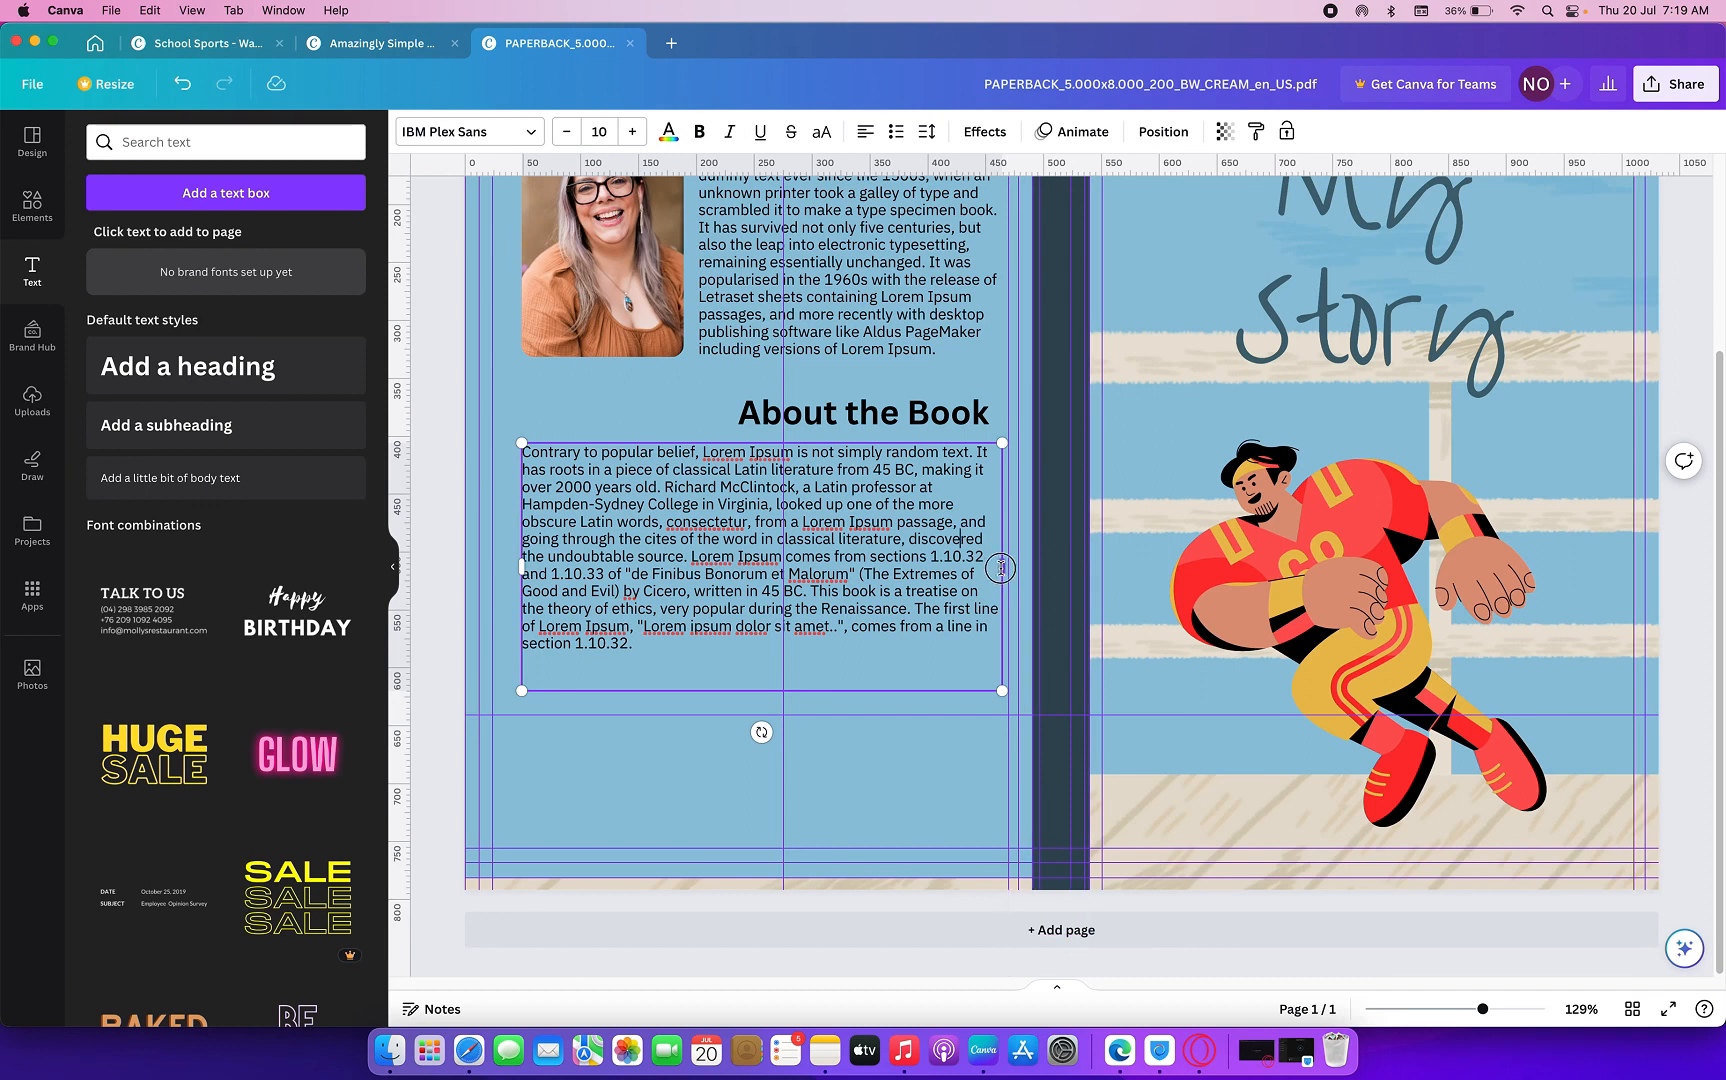
{"action": "left_click_drag", "start_coordinate": [1002, 567], "coordinate": [992, 574]}
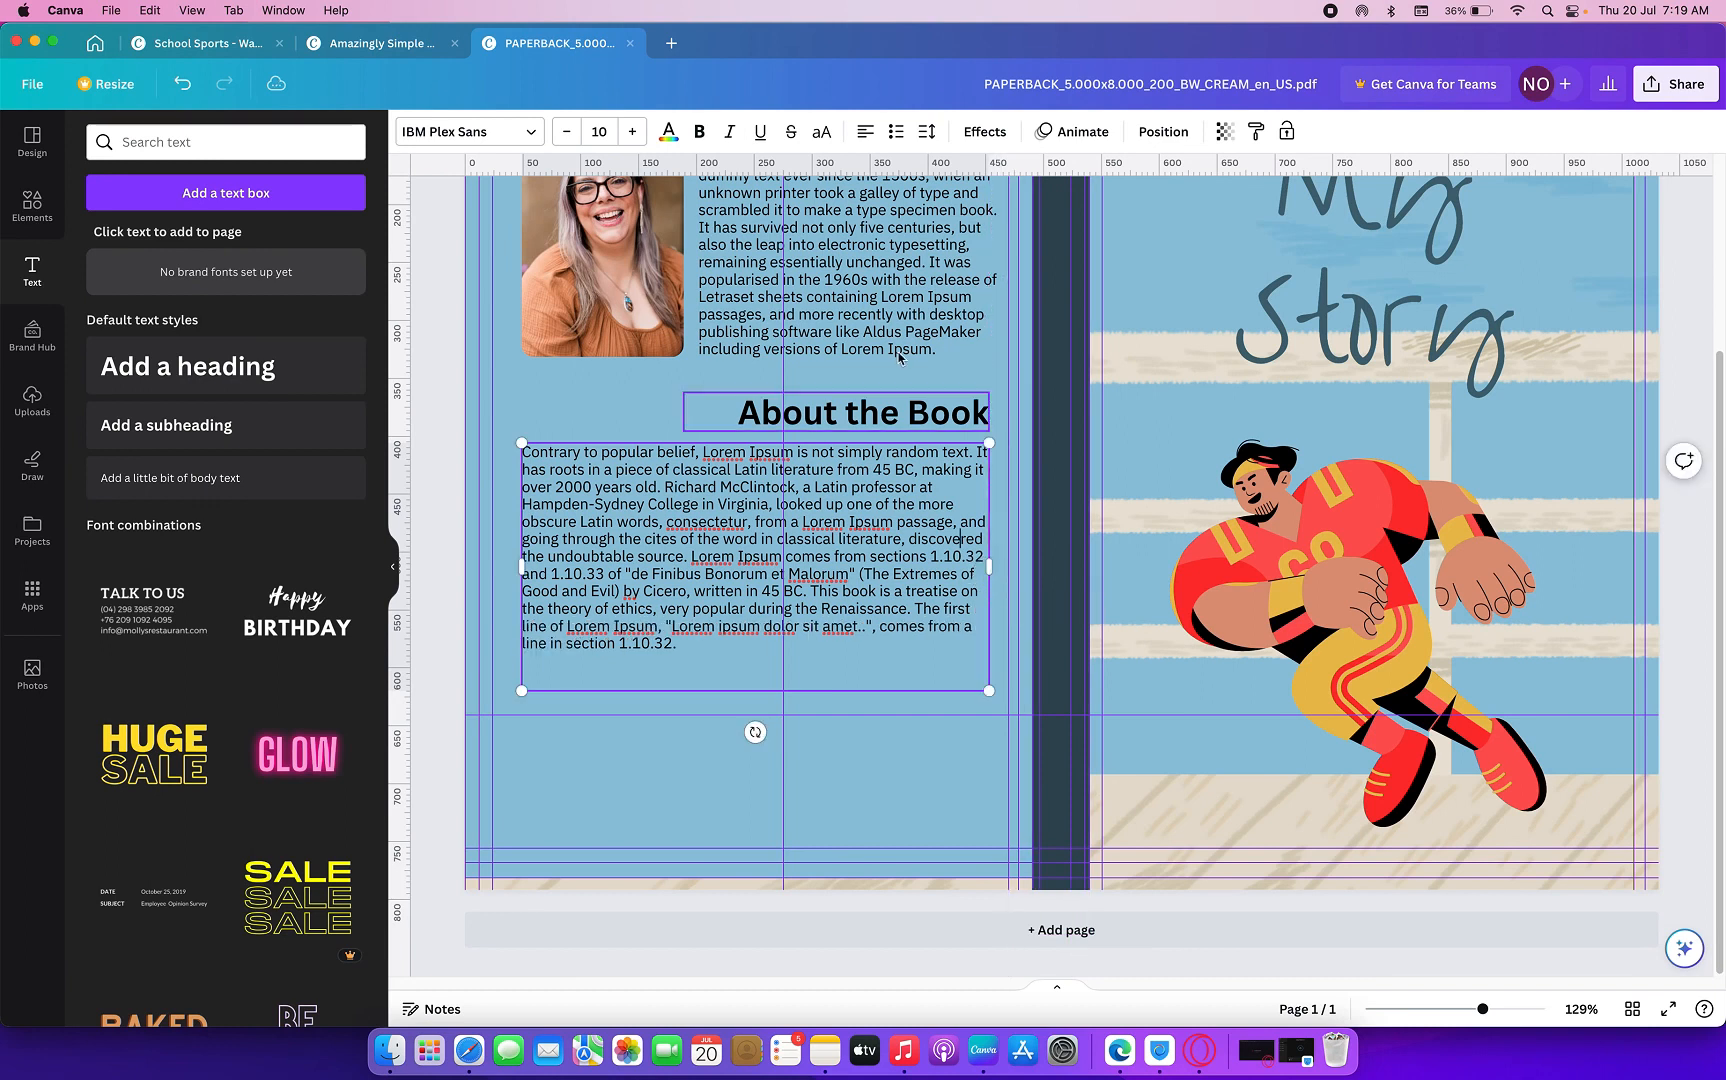
{"action": "left_click", "coordinate": [918, 281]}
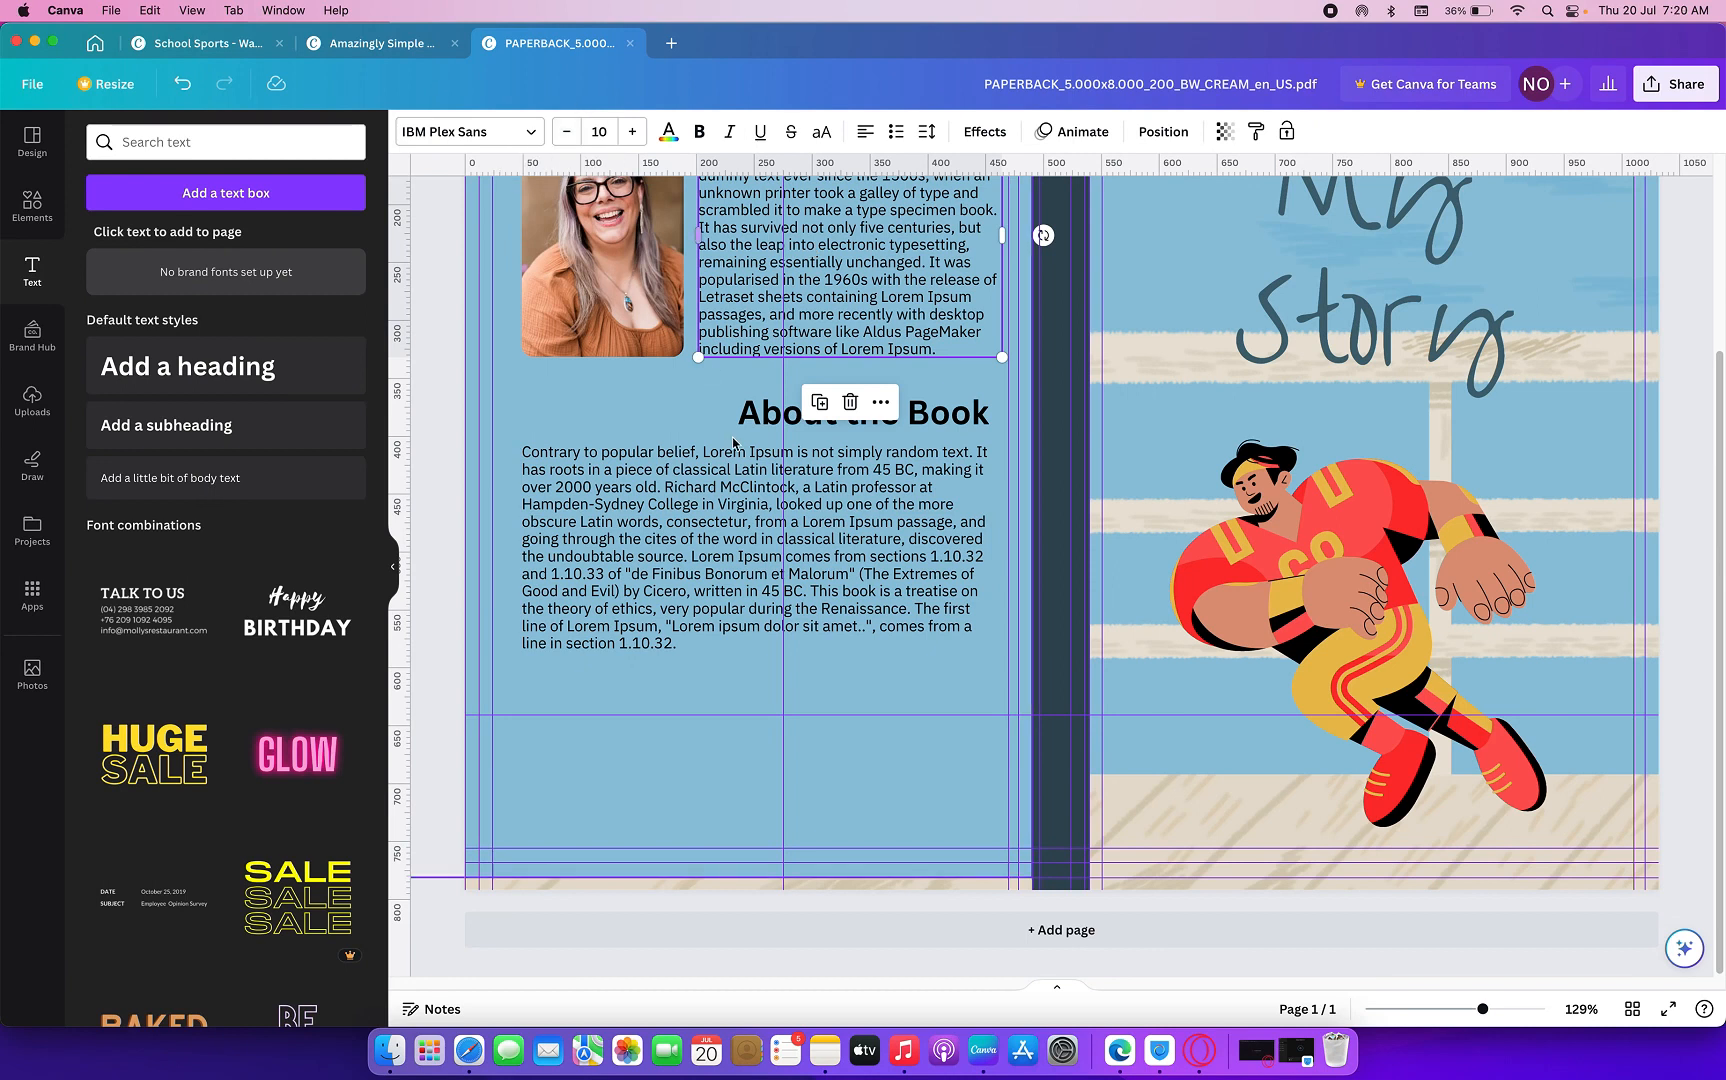
{"action": "scroll", "coordinate": [736, 444], "scroll_direction": "up", "scroll_amount": 3}
{"action": "scroll", "coordinate": [736, 444], "scroll_direction": "up", "scroll_amount": 3}
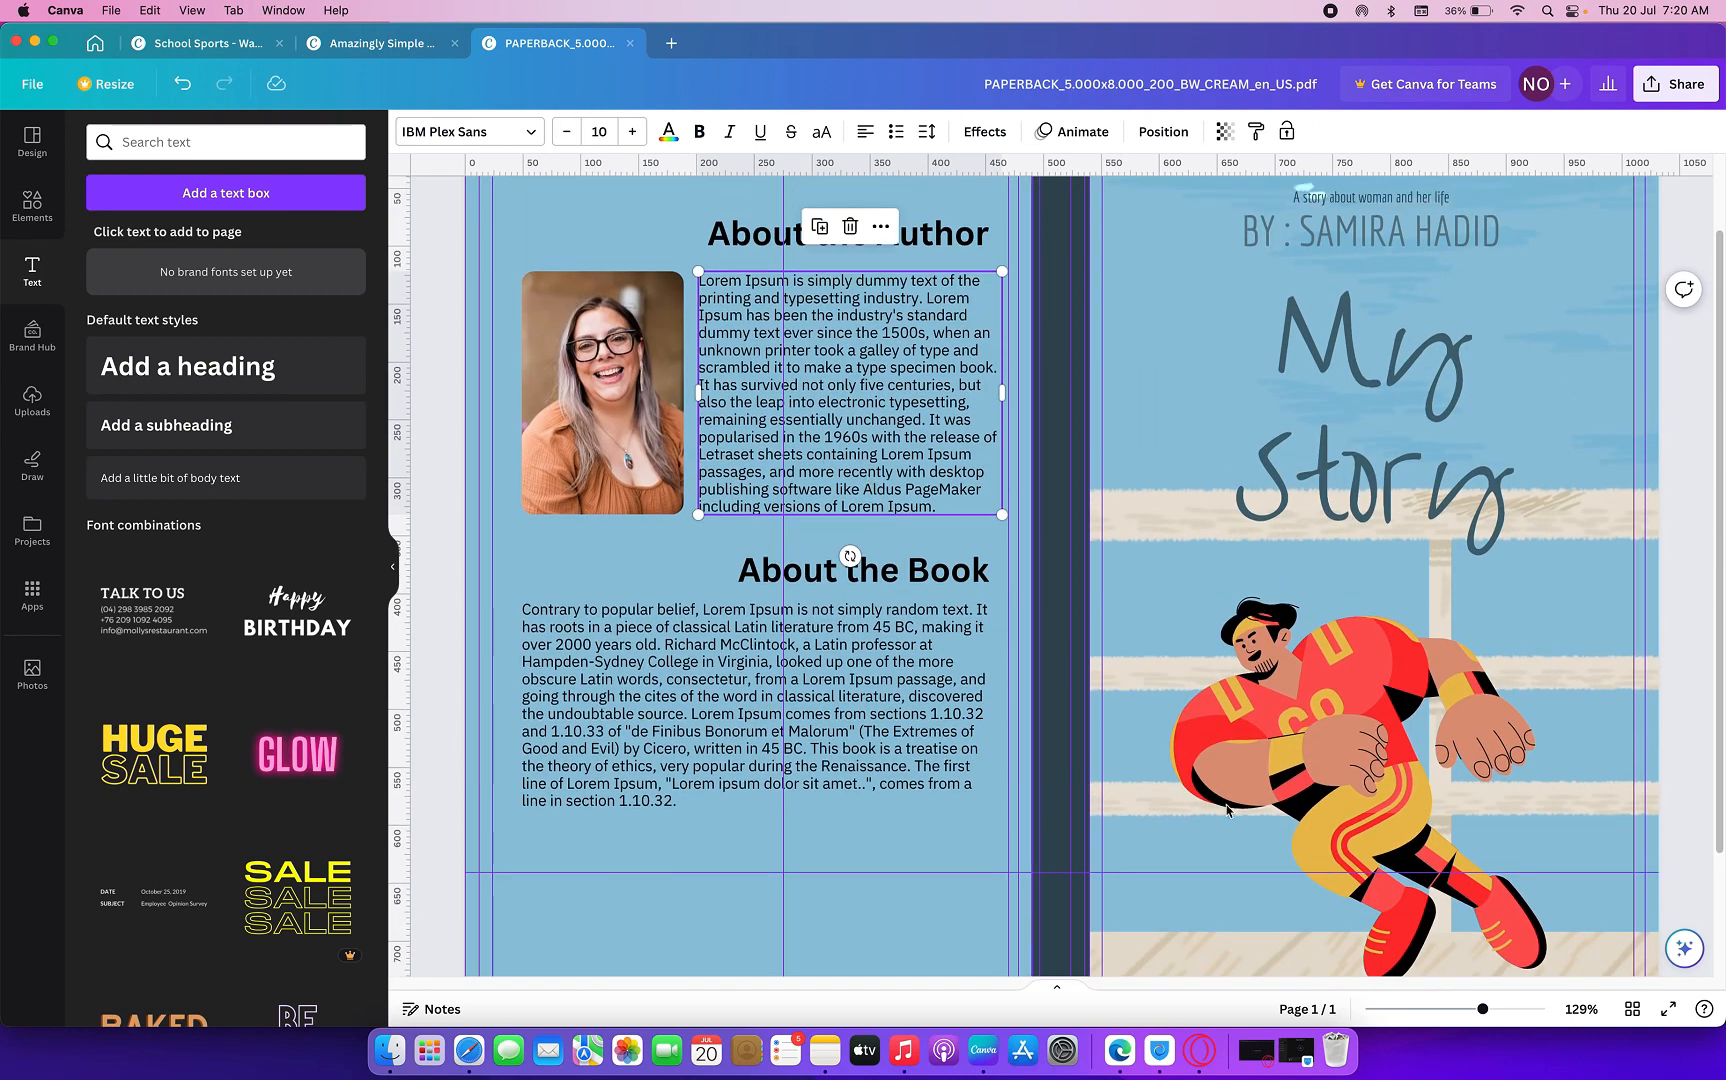
- Rename the design as "My Story"
{"action": "left_click_drag", "start_coordinate": [1483, 1009], "coordinate": [1460, 1009]}
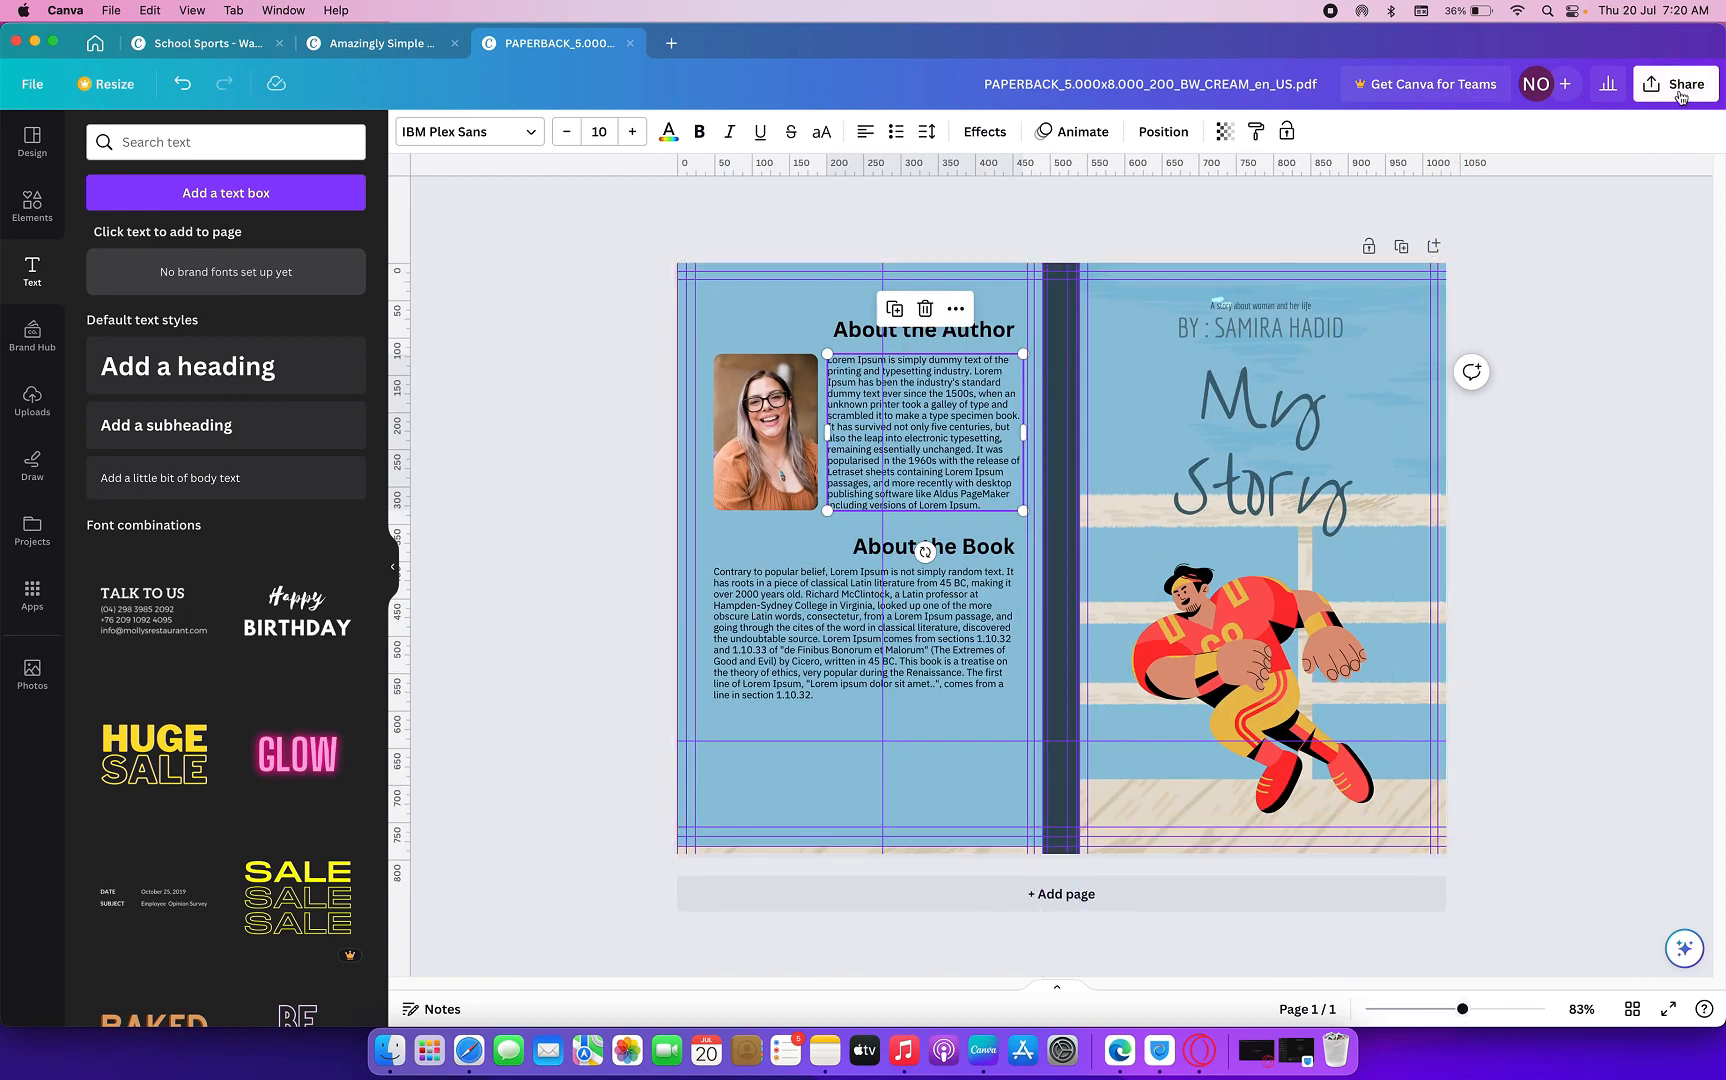
{"action": "left_click", "coordinate": [1271, 82]}
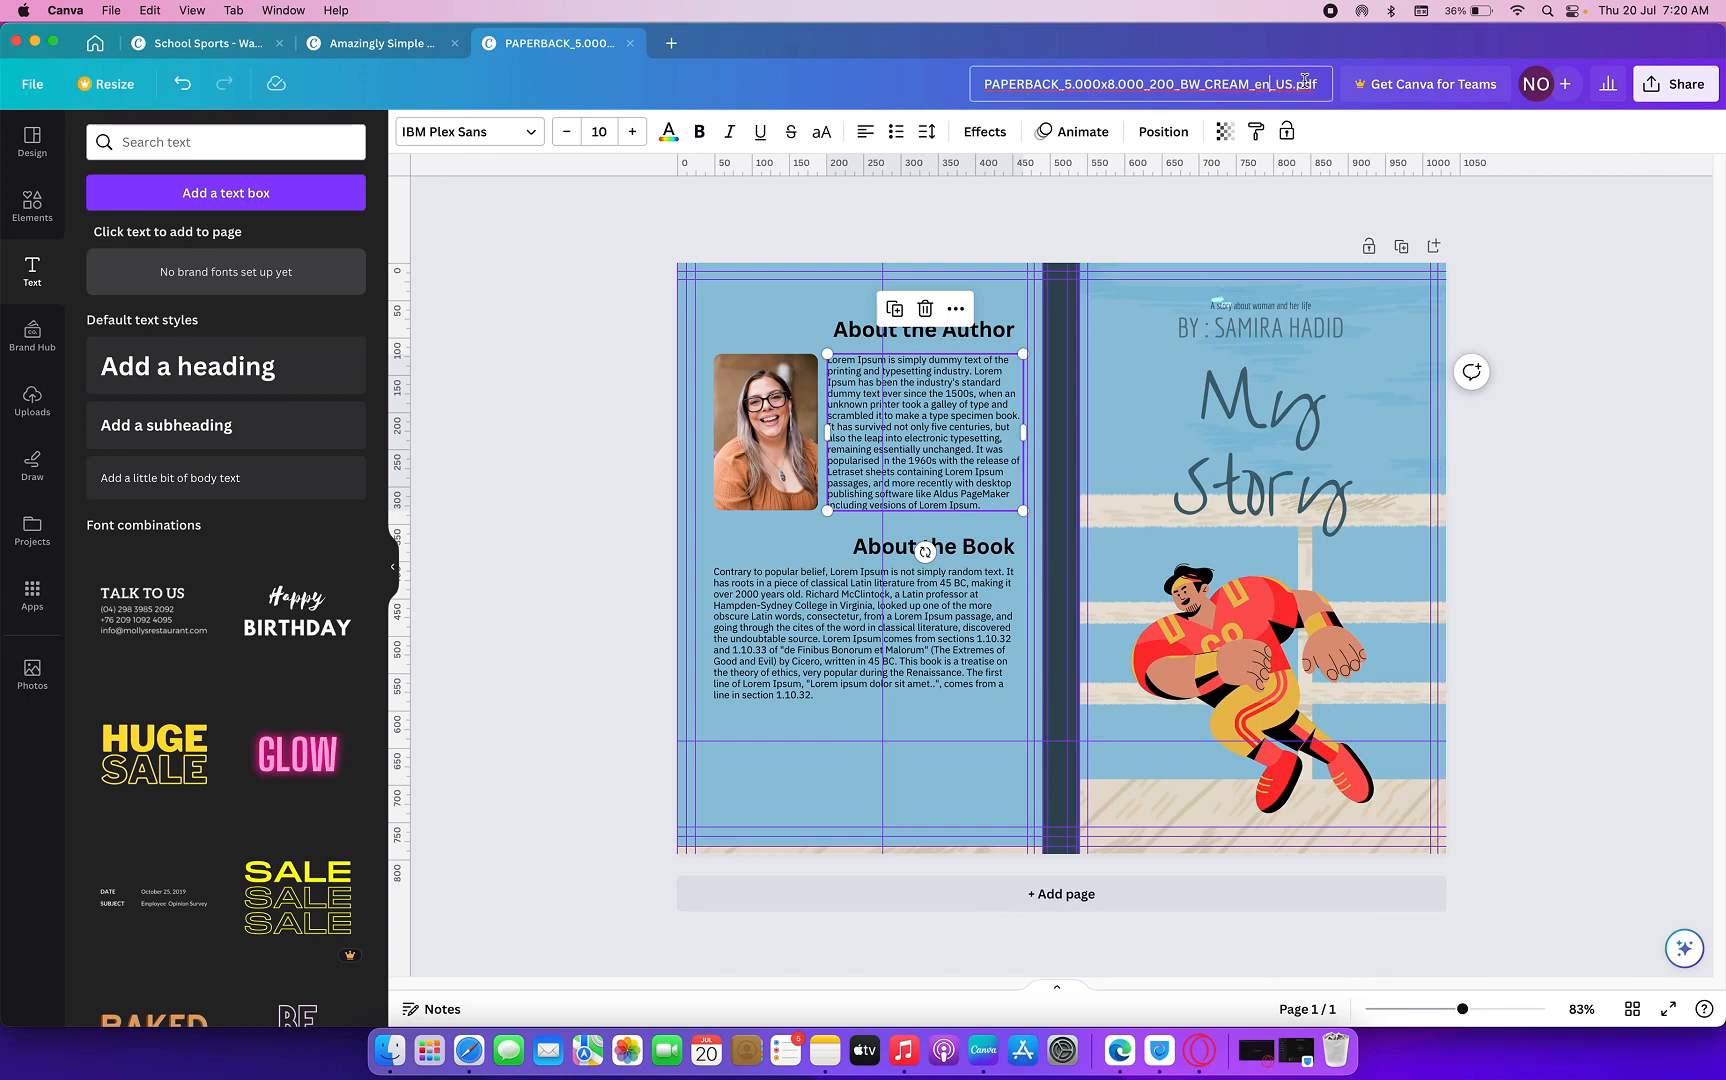
{"action": "key", "text": "super+a"}
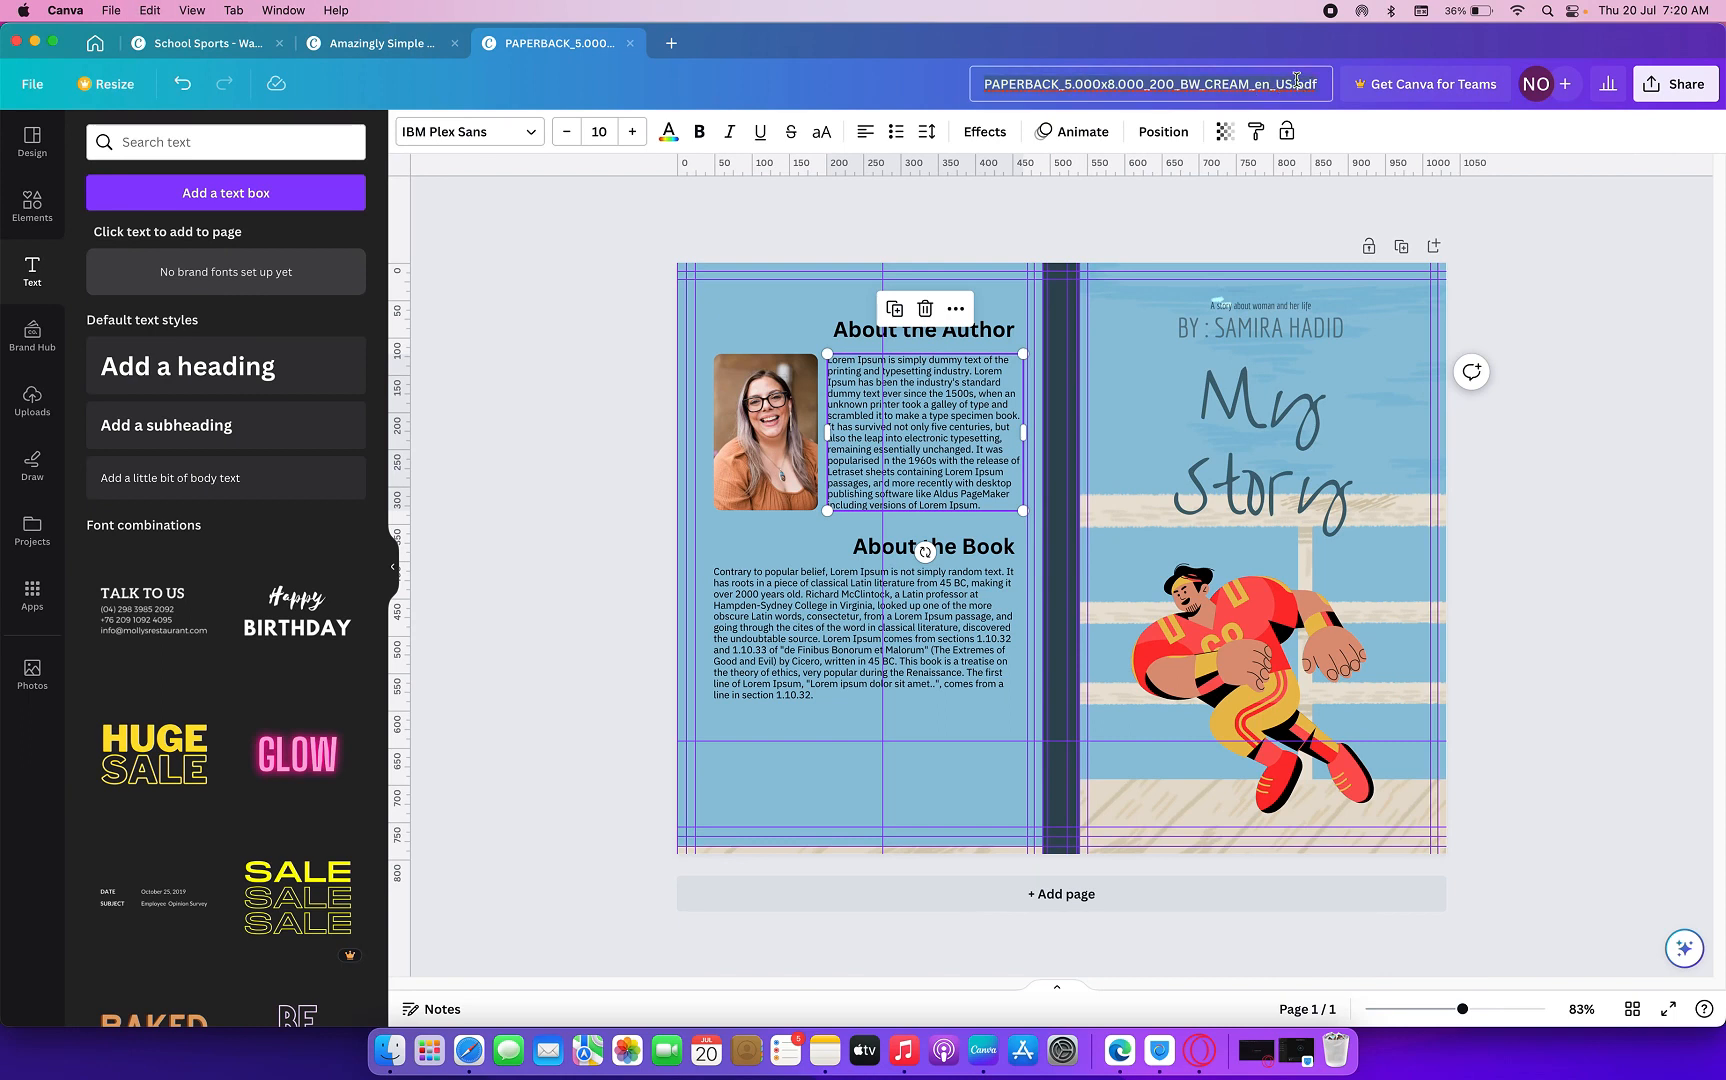
{"action": "type", "text": "My Story"}
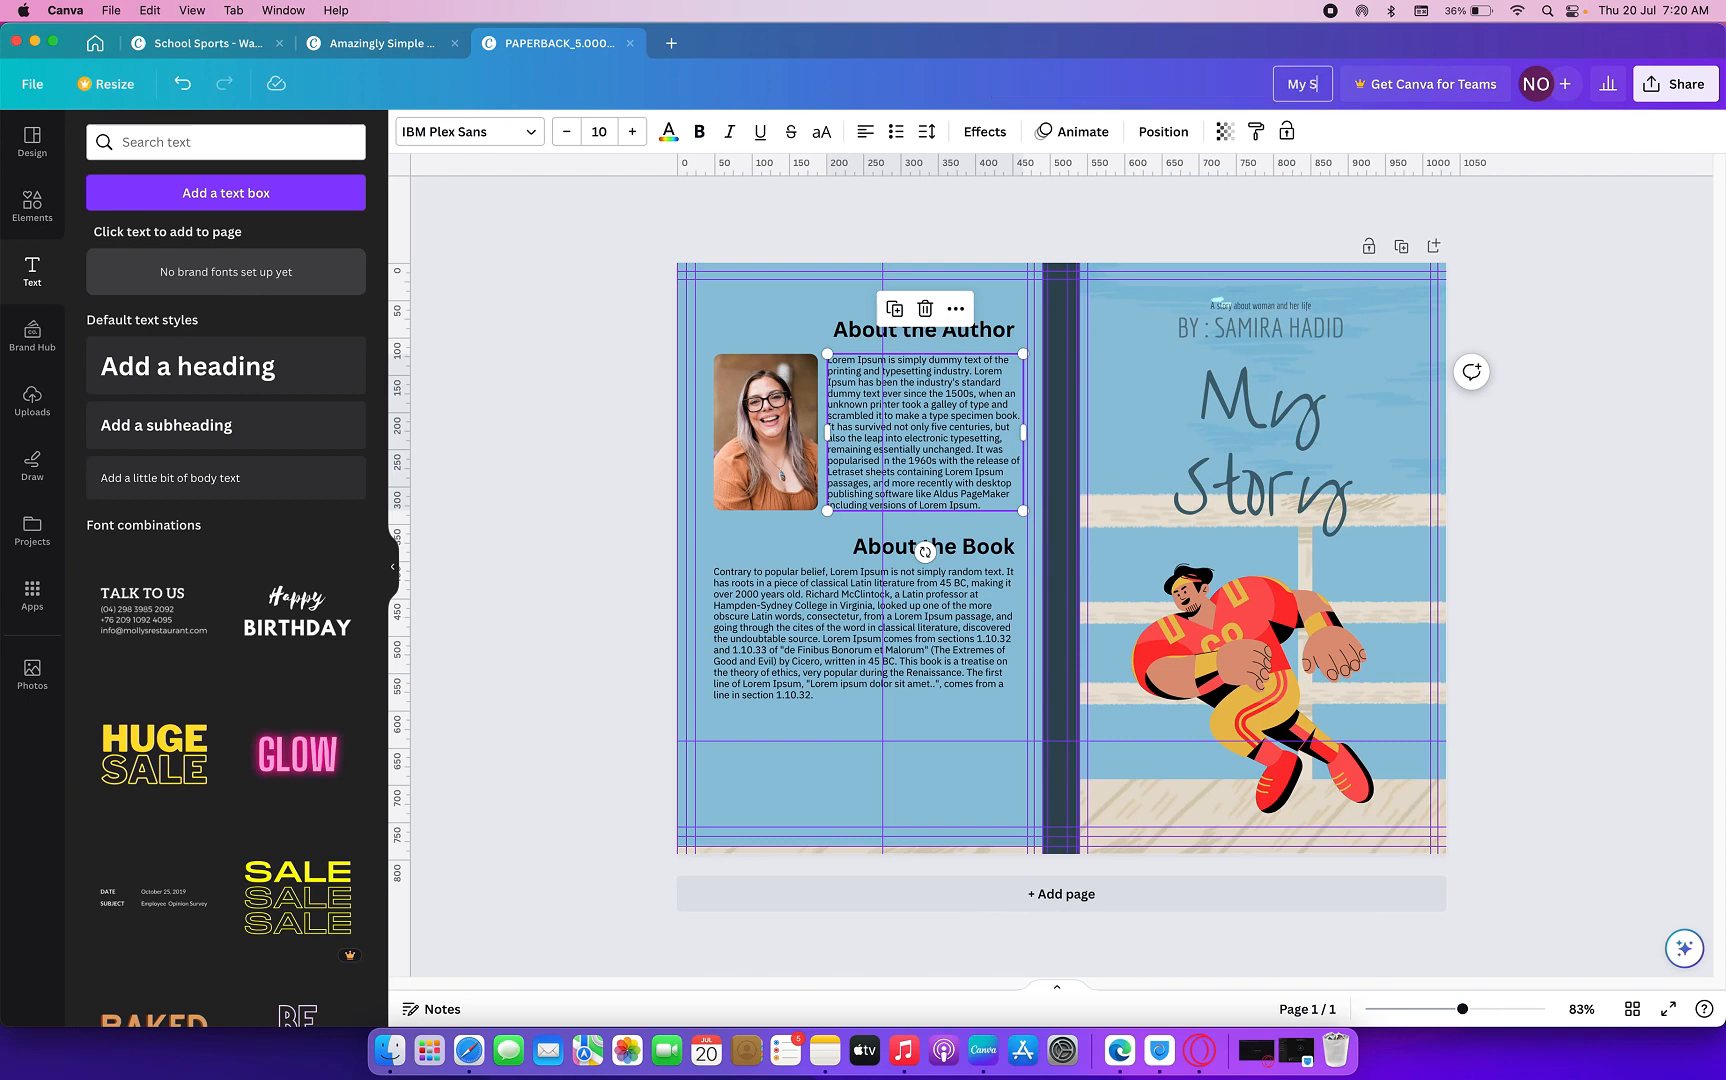
{"action": "left_click", "coordinate": [1597, 270]}
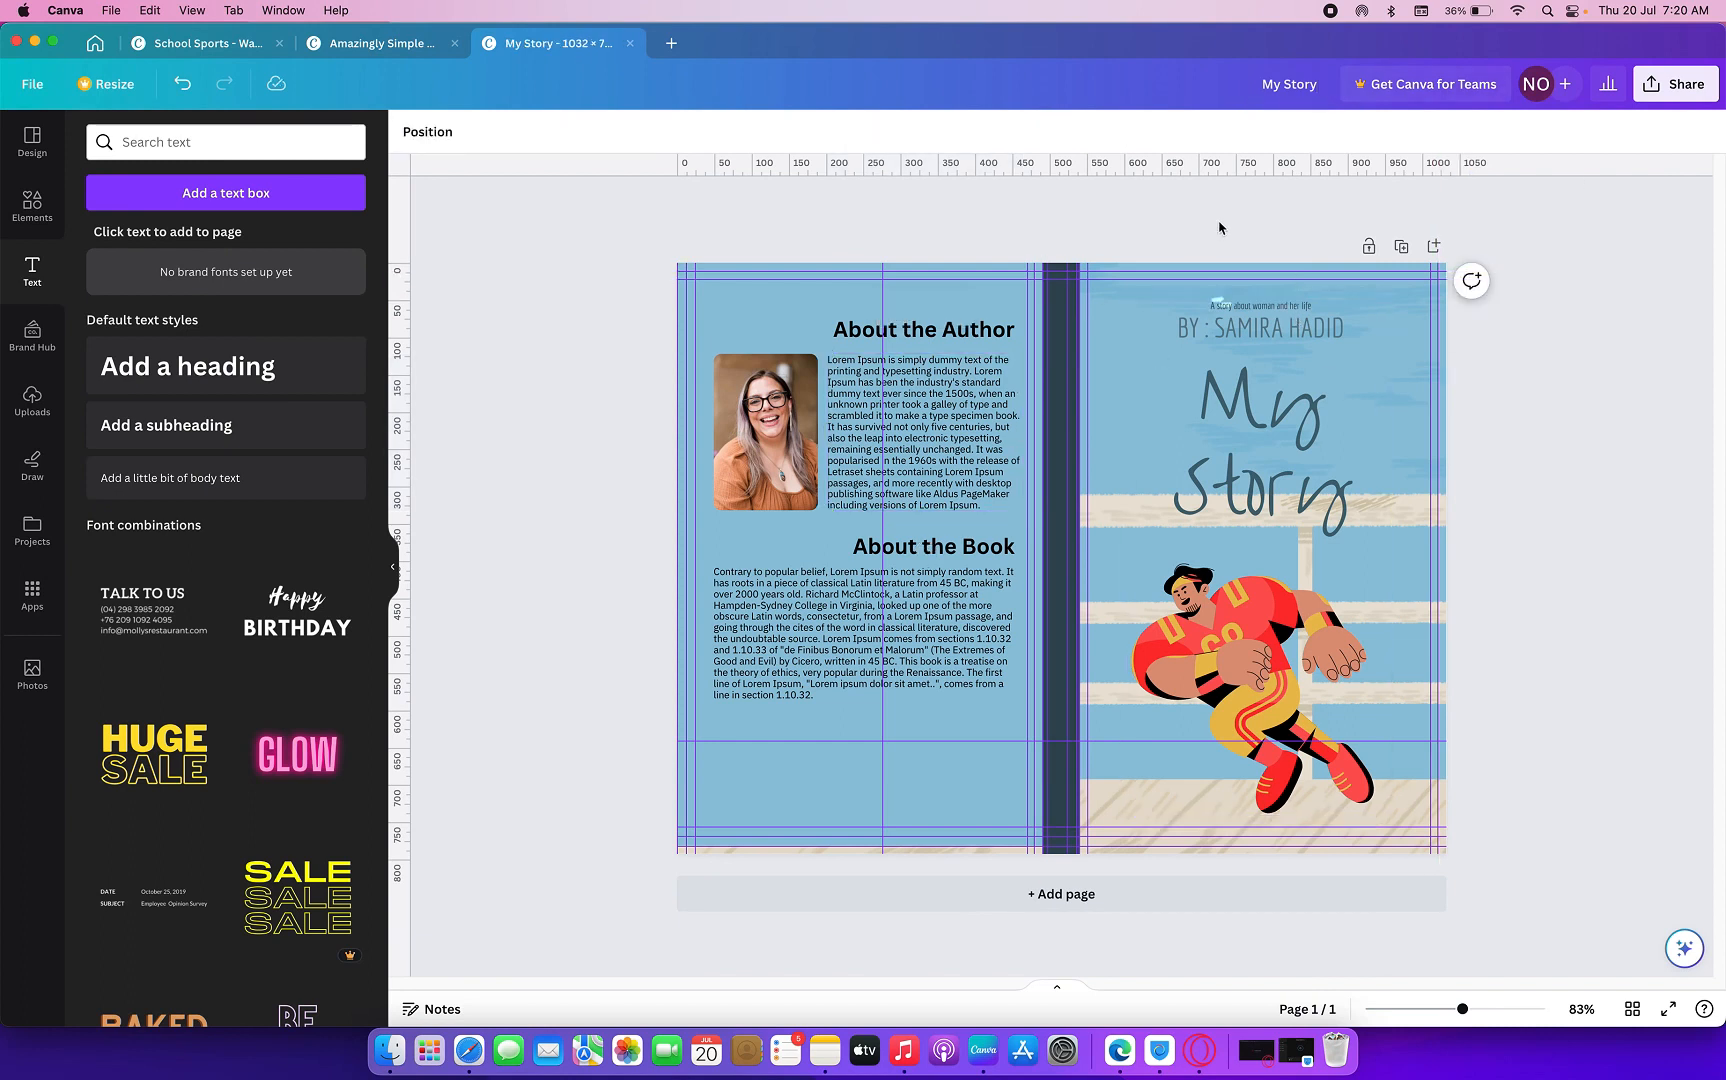
- Download the full cover as a flattened PDF Print file and save it as My Story.pdf in Downloads
{"action": "left_click", "coordinate": [1675, 84]}
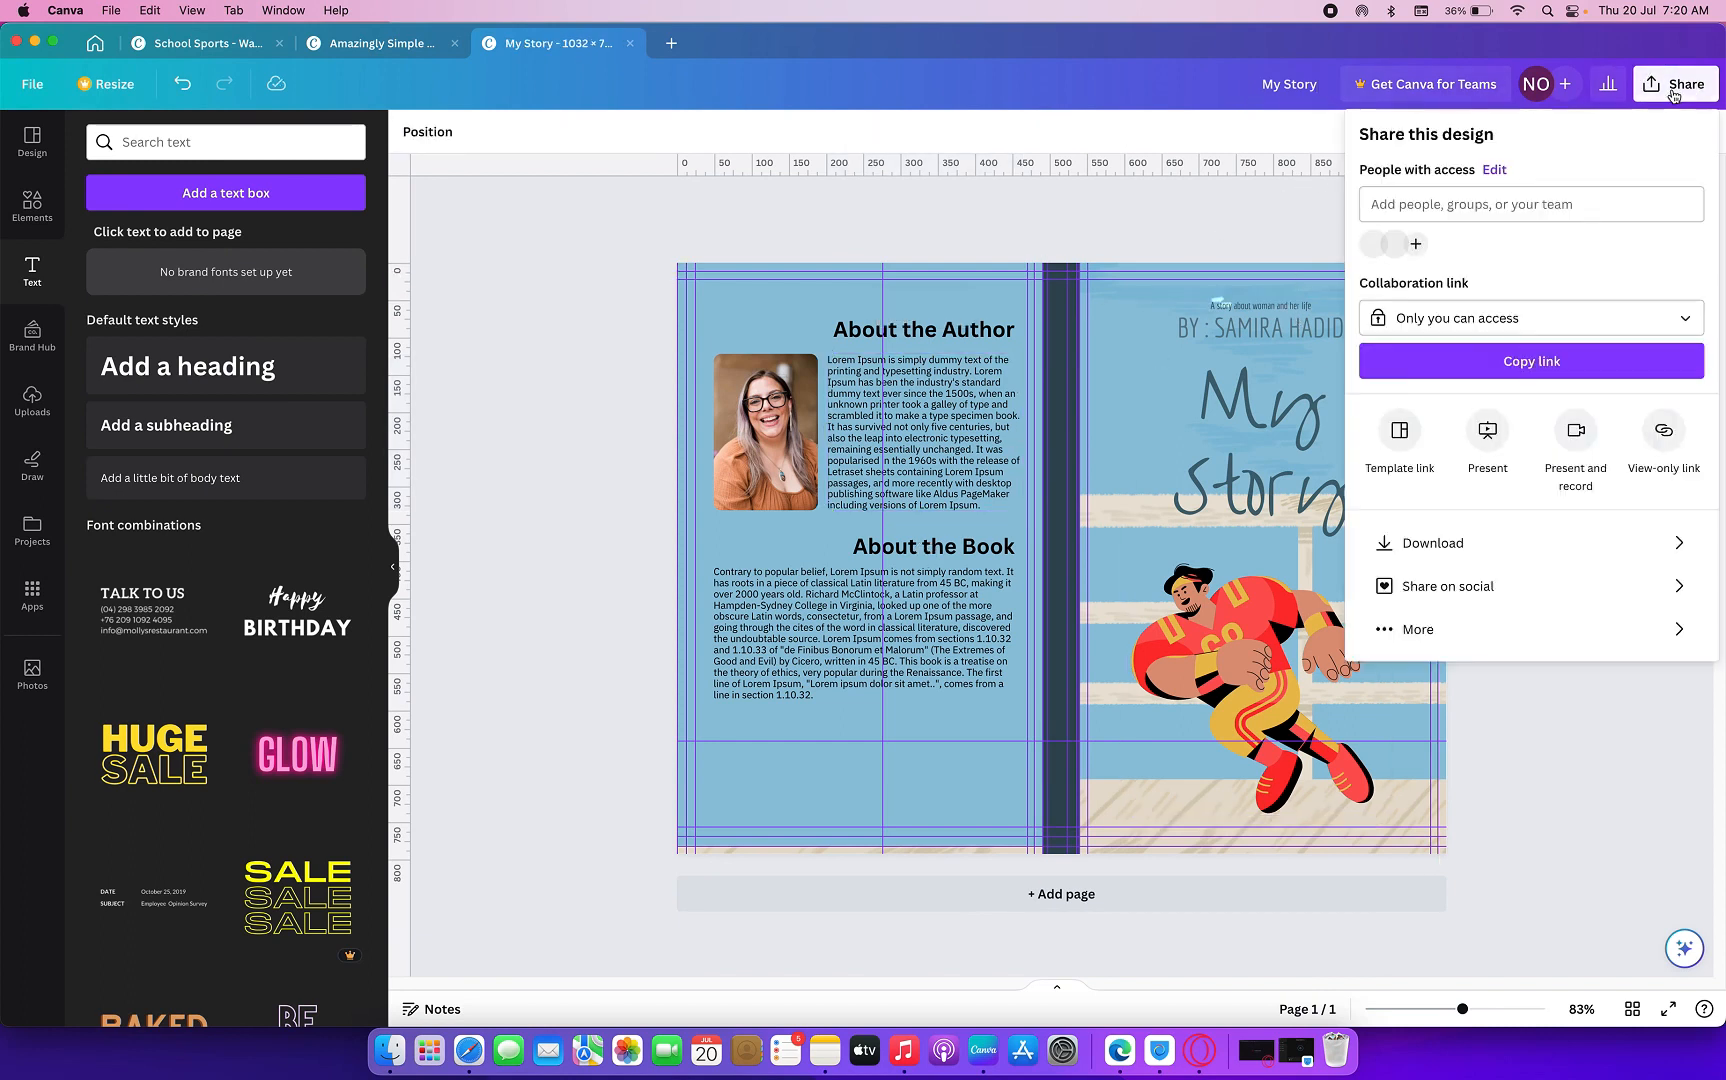
{"action": "left_click", "coordinate": [1432, 543]}
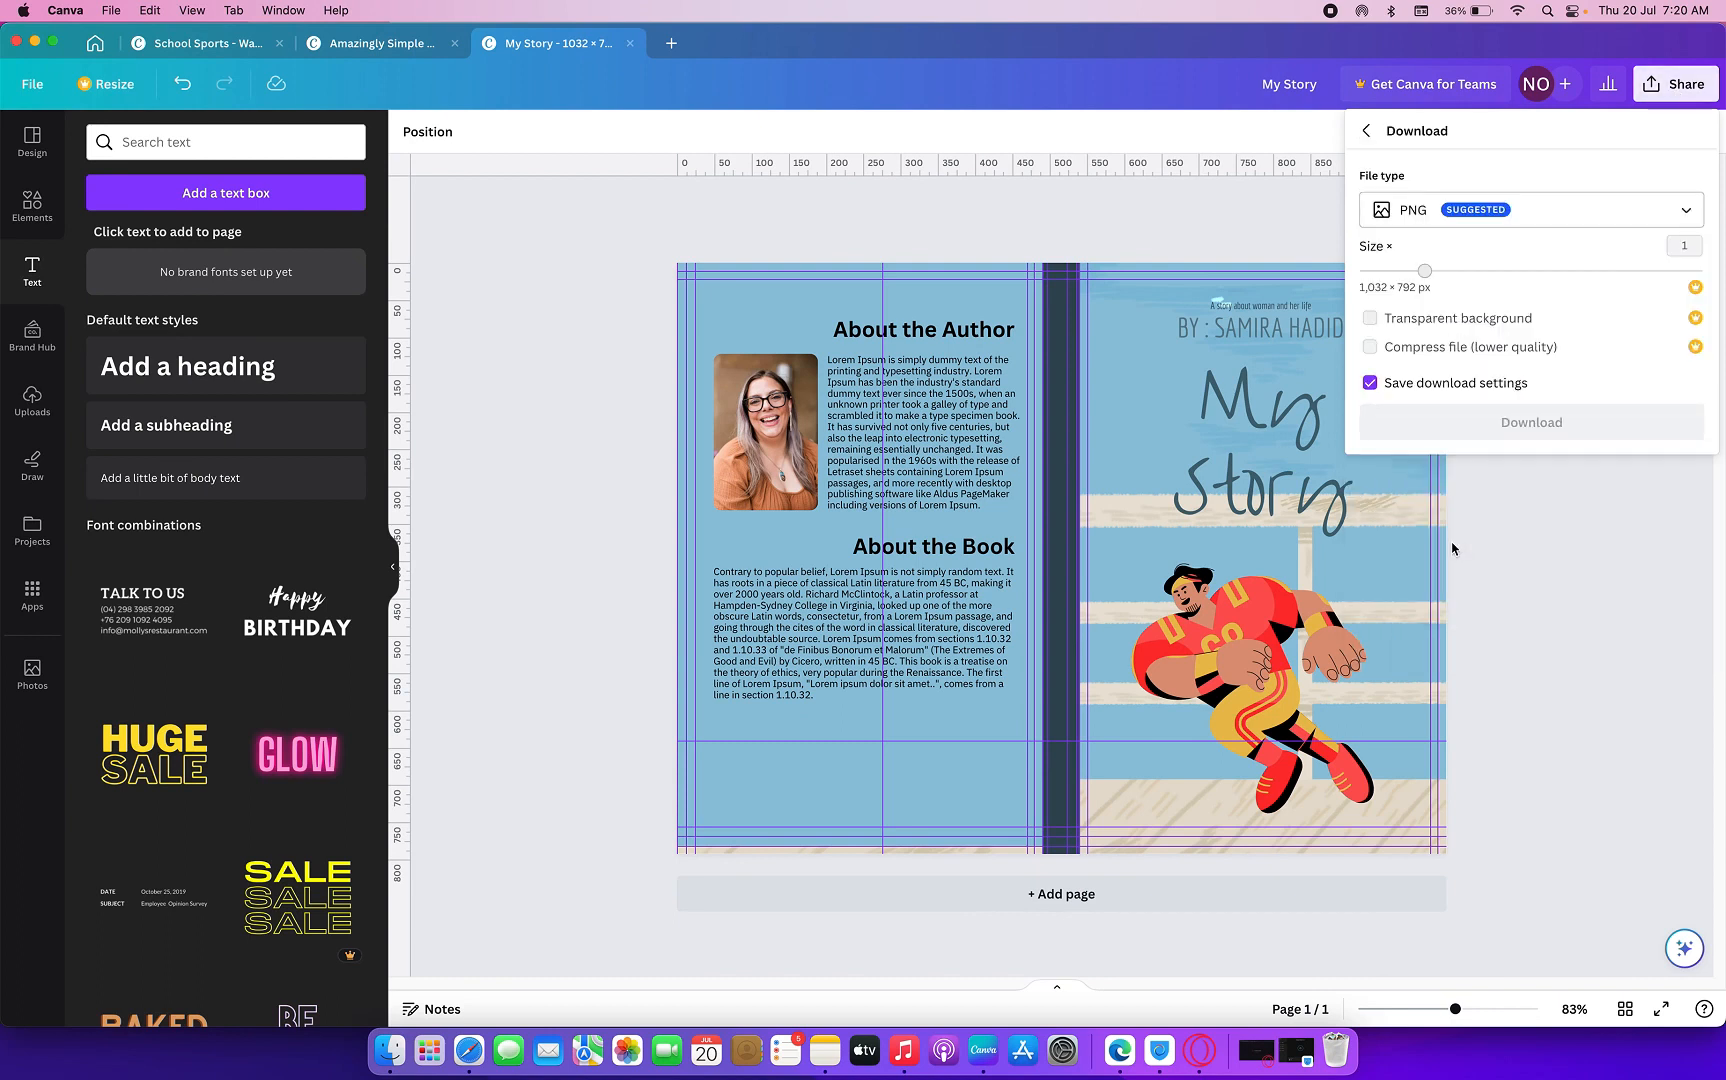
{"action": "left_click", "coordinate": [1530, 219]}
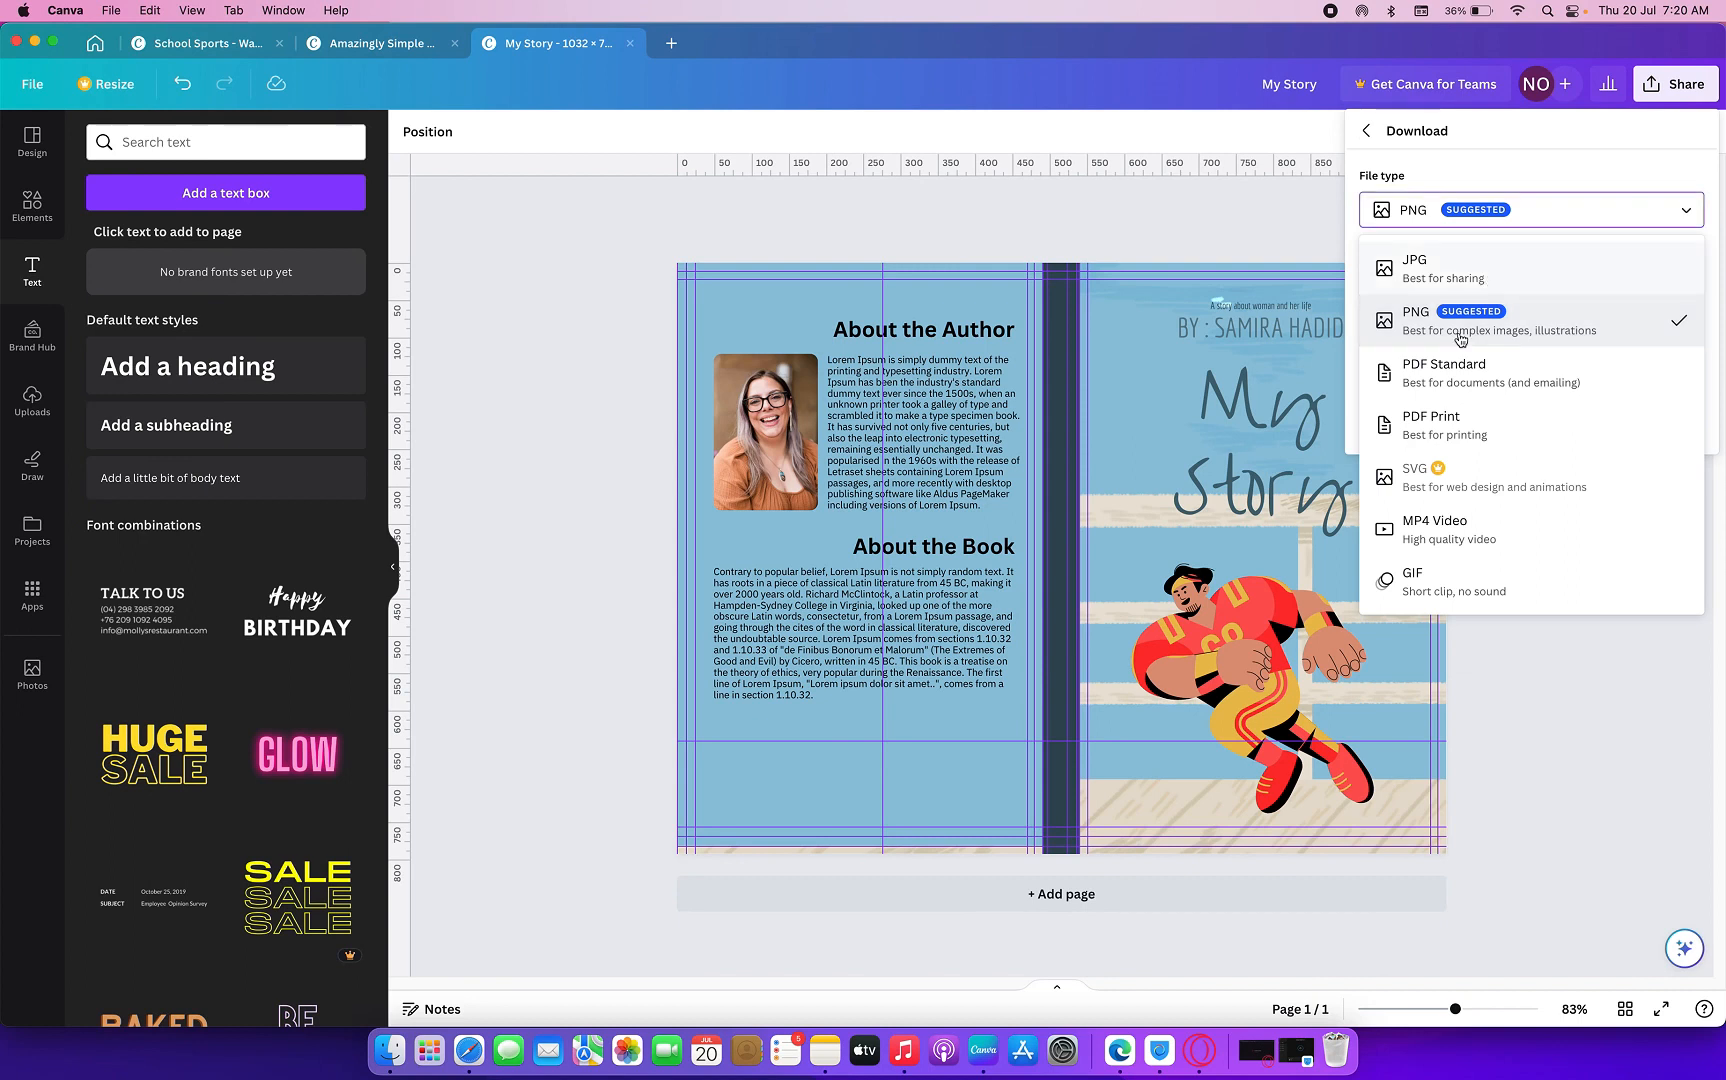
{"action": "left_click", "coordinate": [1470, 430]}
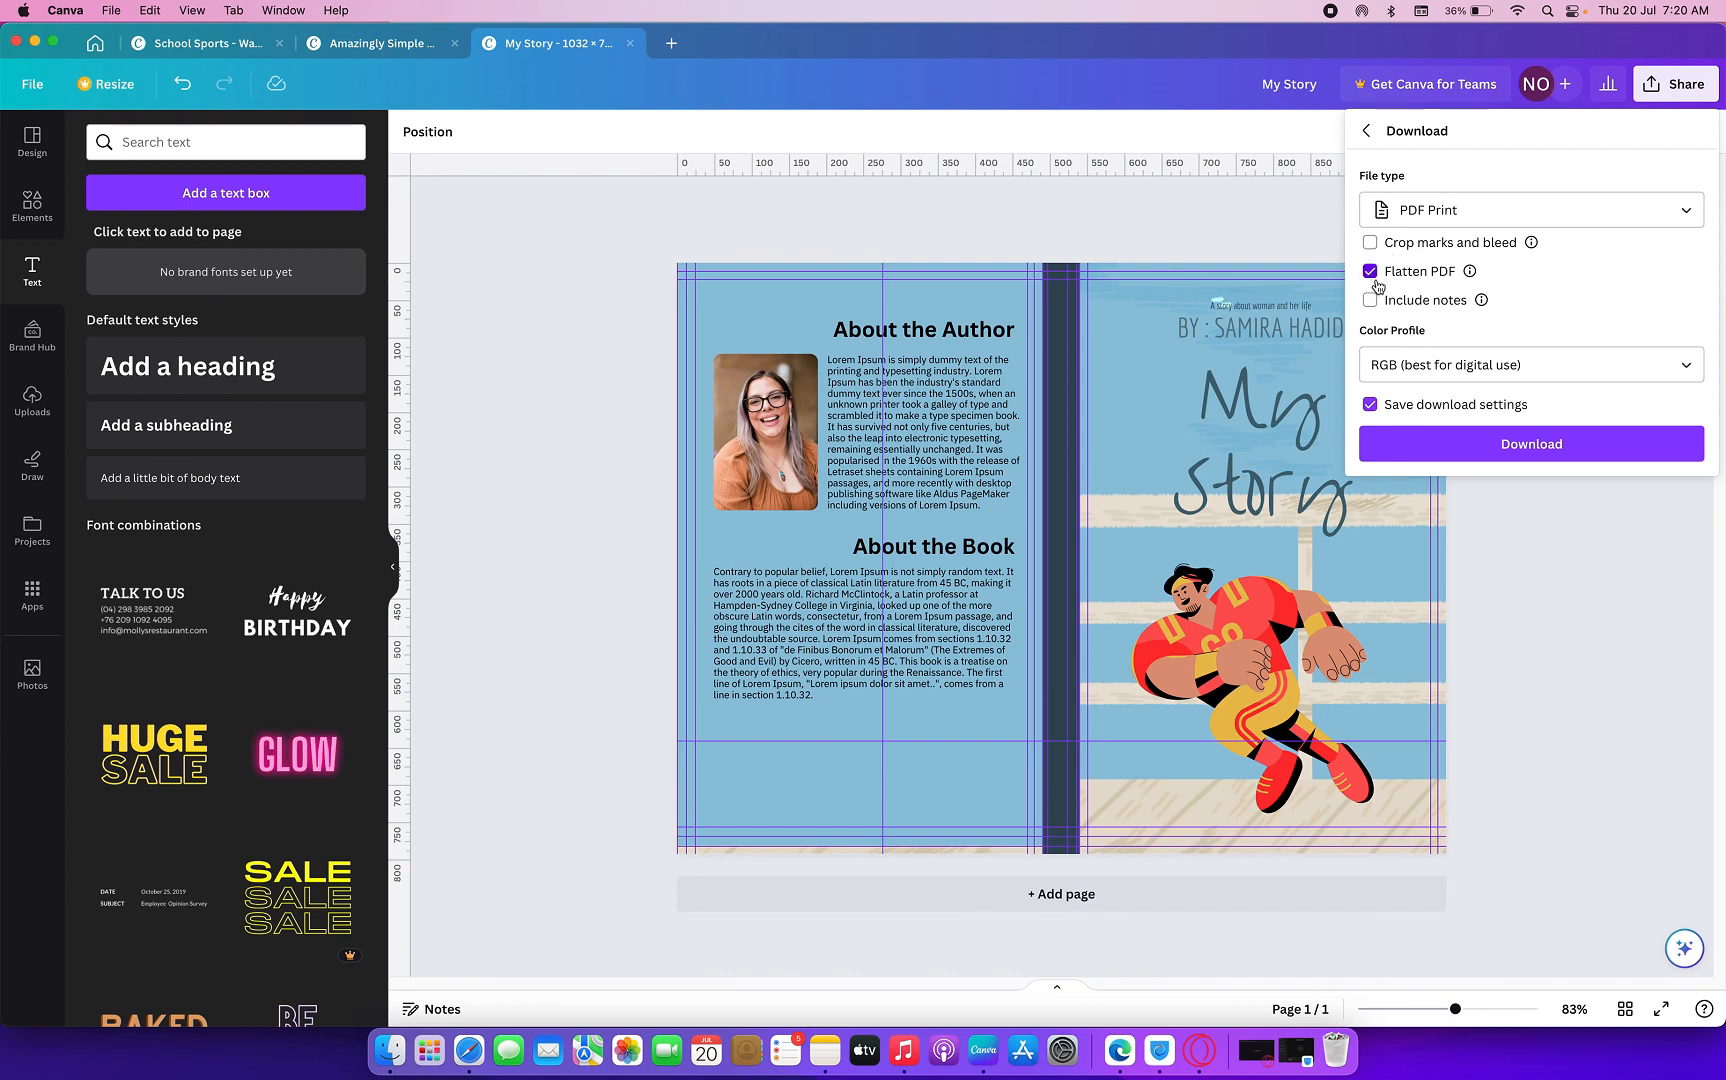
{"action": "left_click", "coordinate": [1522, 447]}
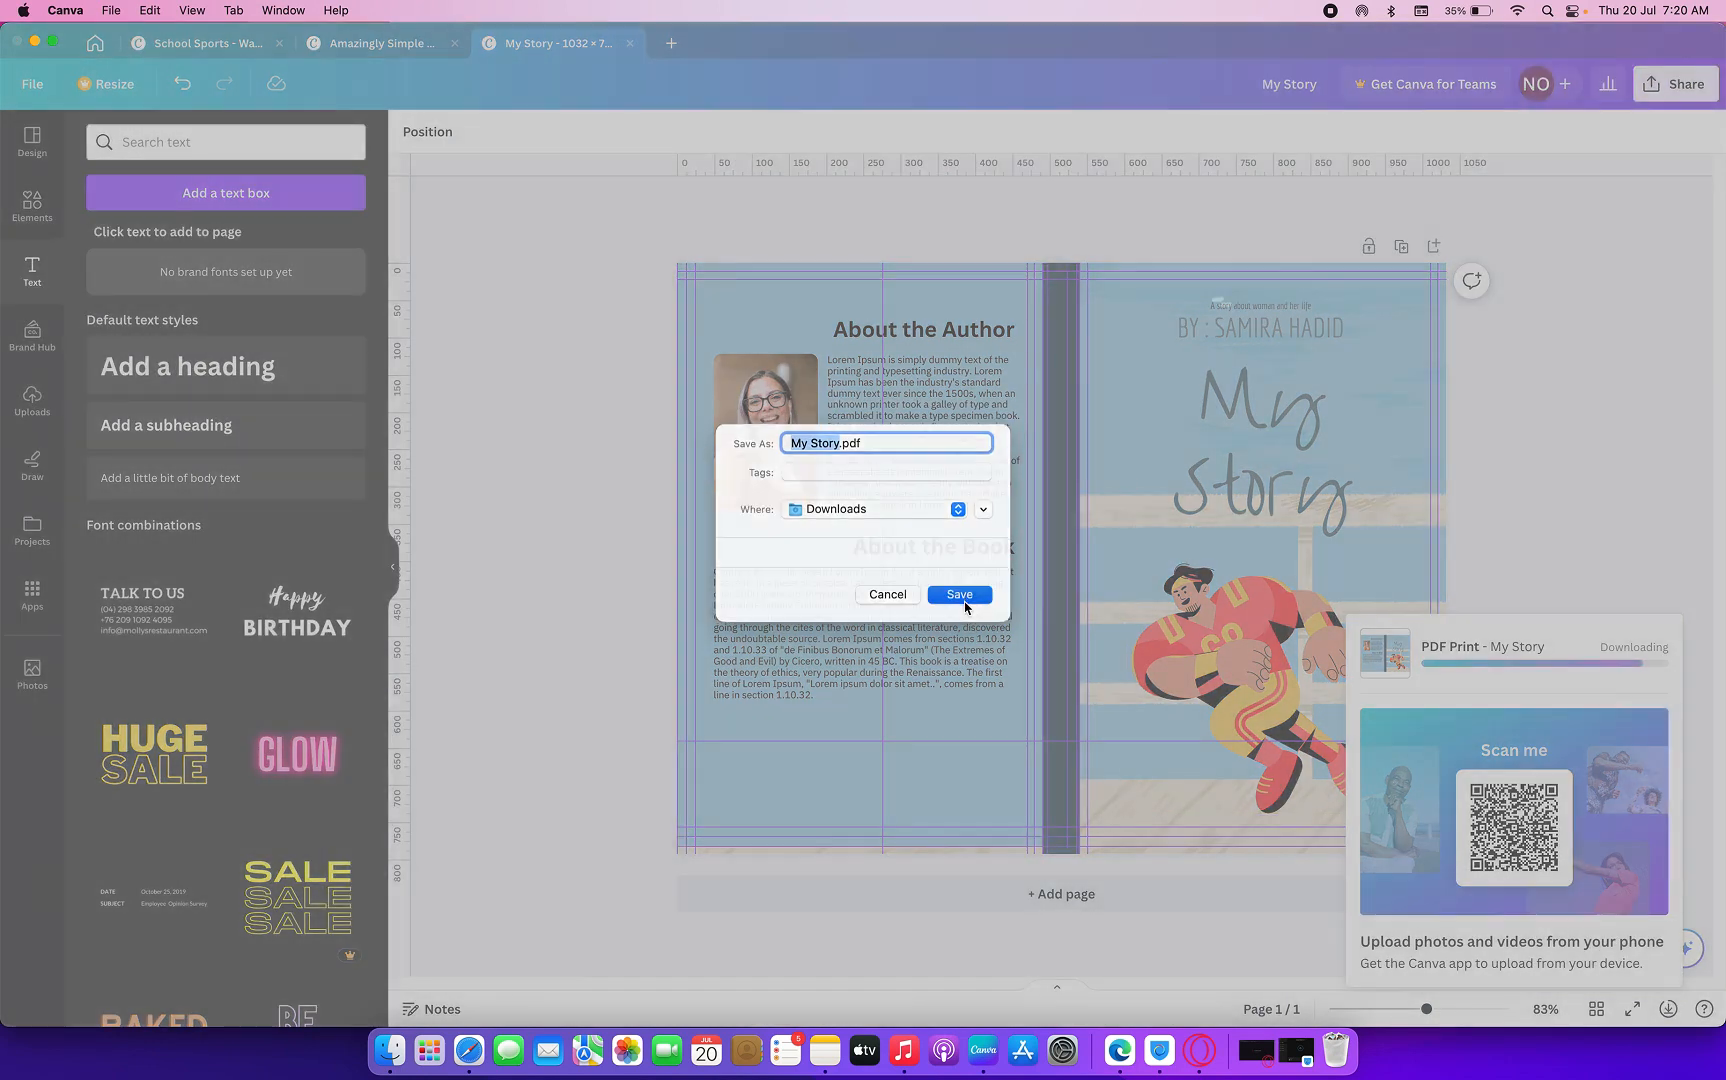
{"action": "left_click", "coordinate": [960, 596]}
- Switch to the School Sports design and close the "Amazingly Simple" design tab
{"action": "left_click", "coordinate": [346, 43]}
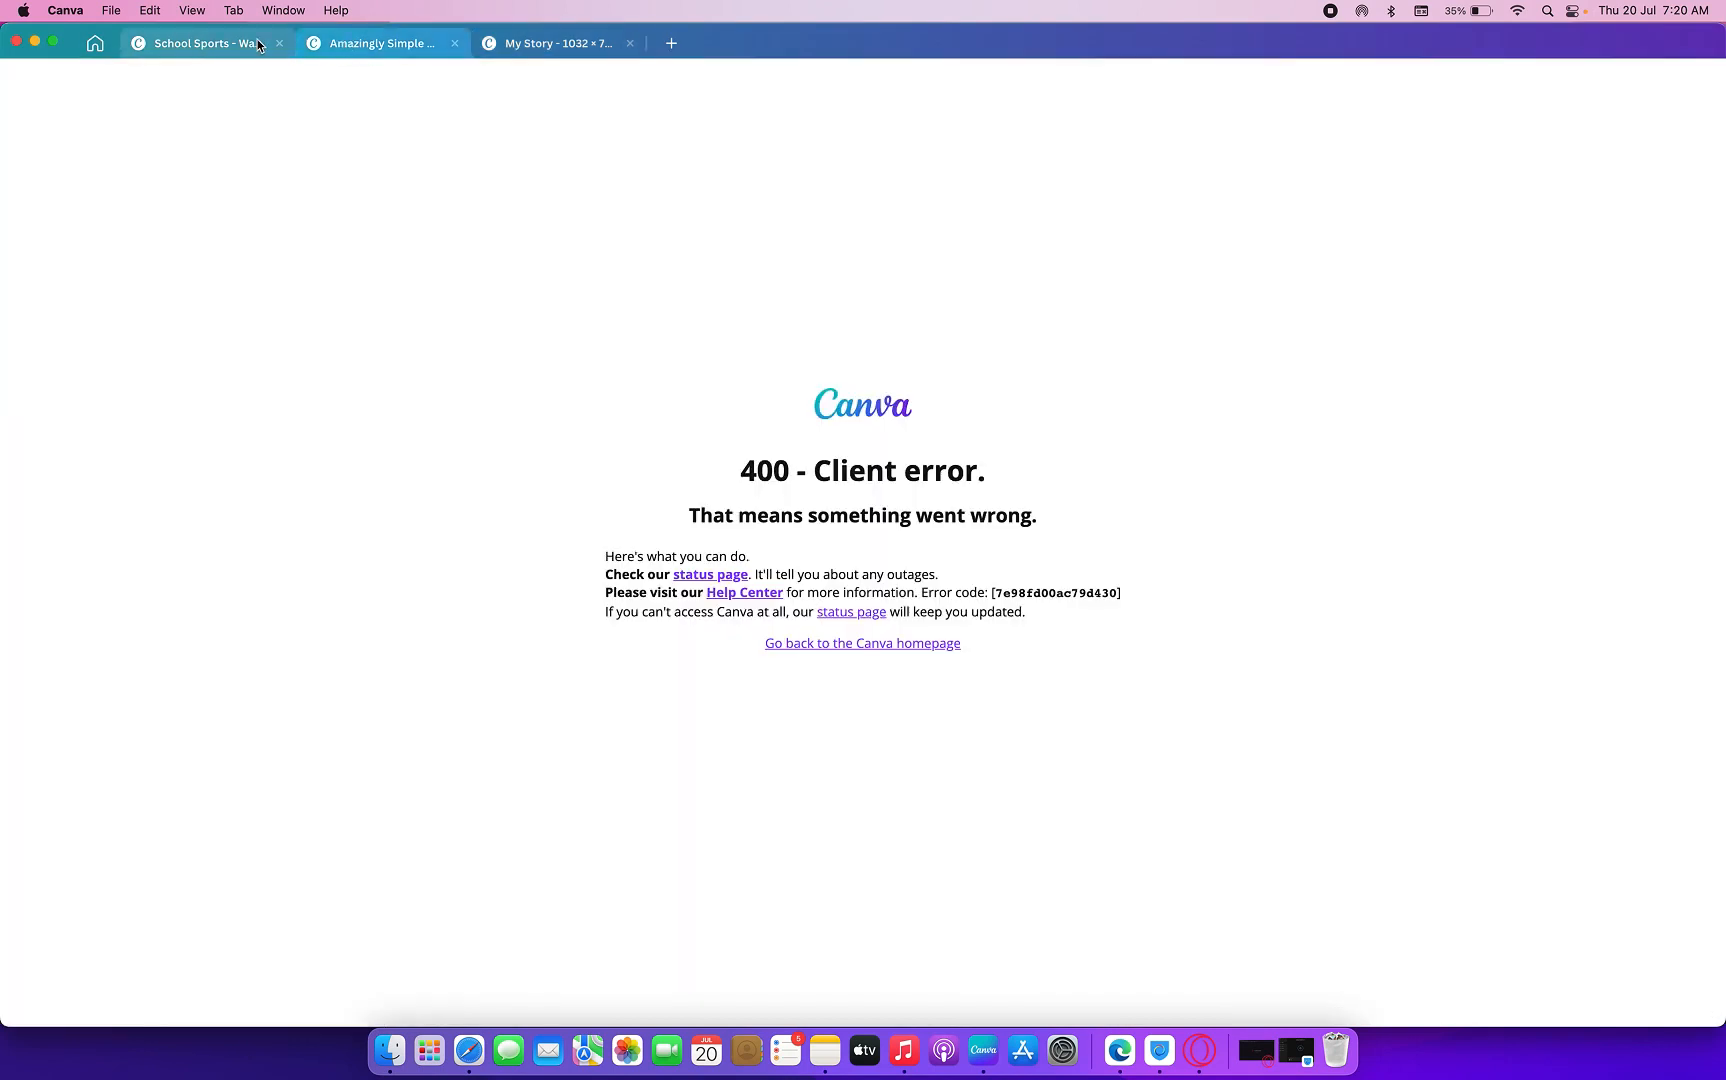
{"action": "left_click", "coordinate": [201, 45]}
{"action": "left_click", "coordinate": [454, 44]}
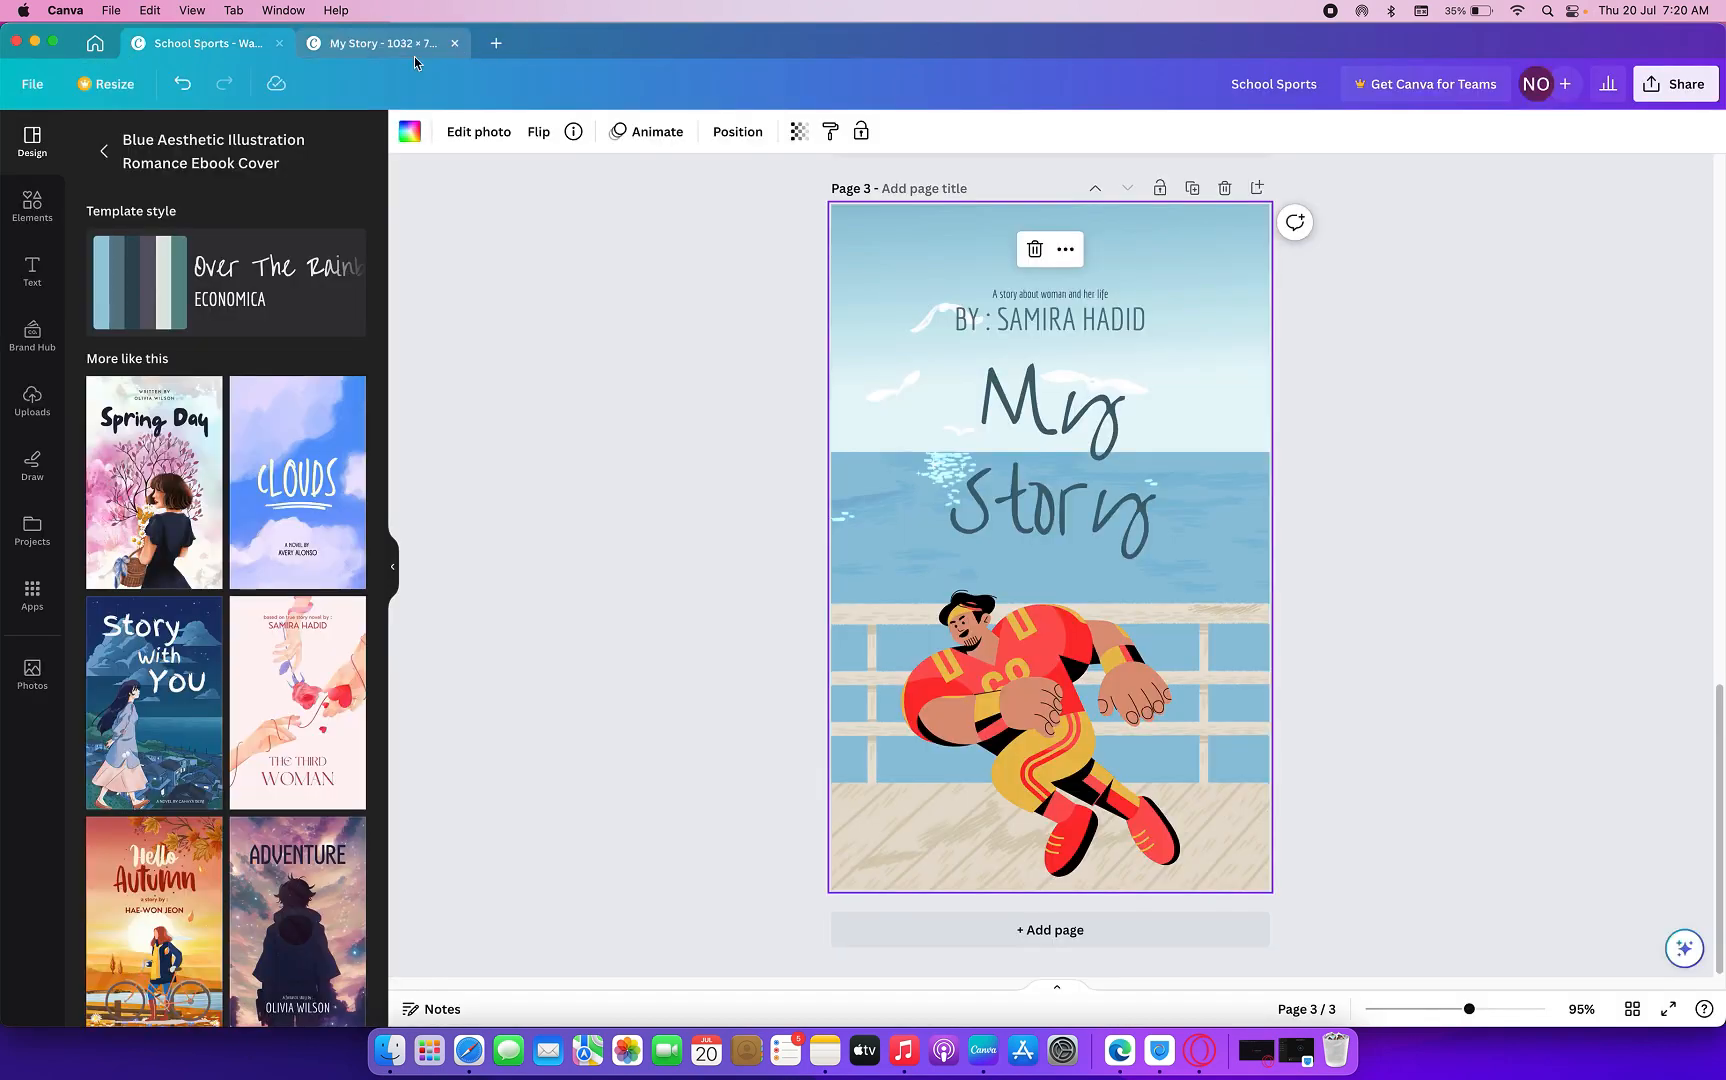
- Delete the "A World Away From You Forever" page and the black "School Sports" page, keeping only the "My Story" front cover
{"action": "left_click", "coordinate": [1320, 406]}
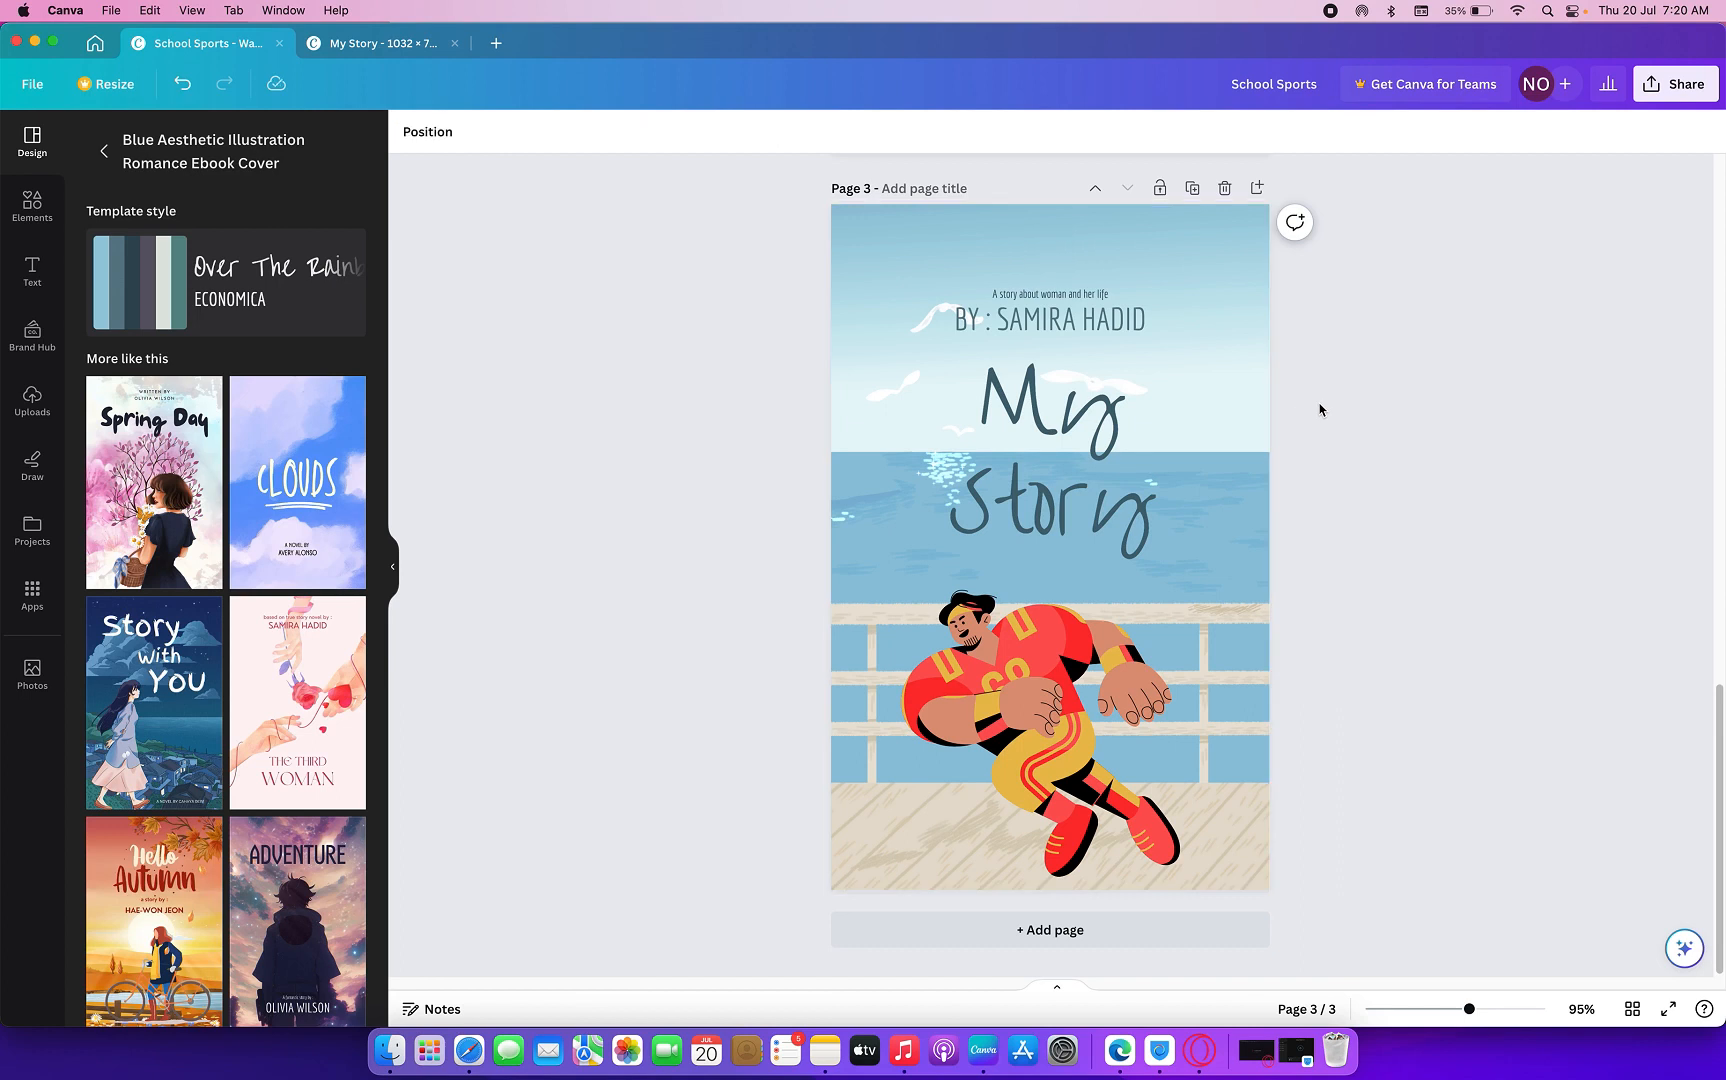
{"action": "left_click", "coordinate": [901, 245]}
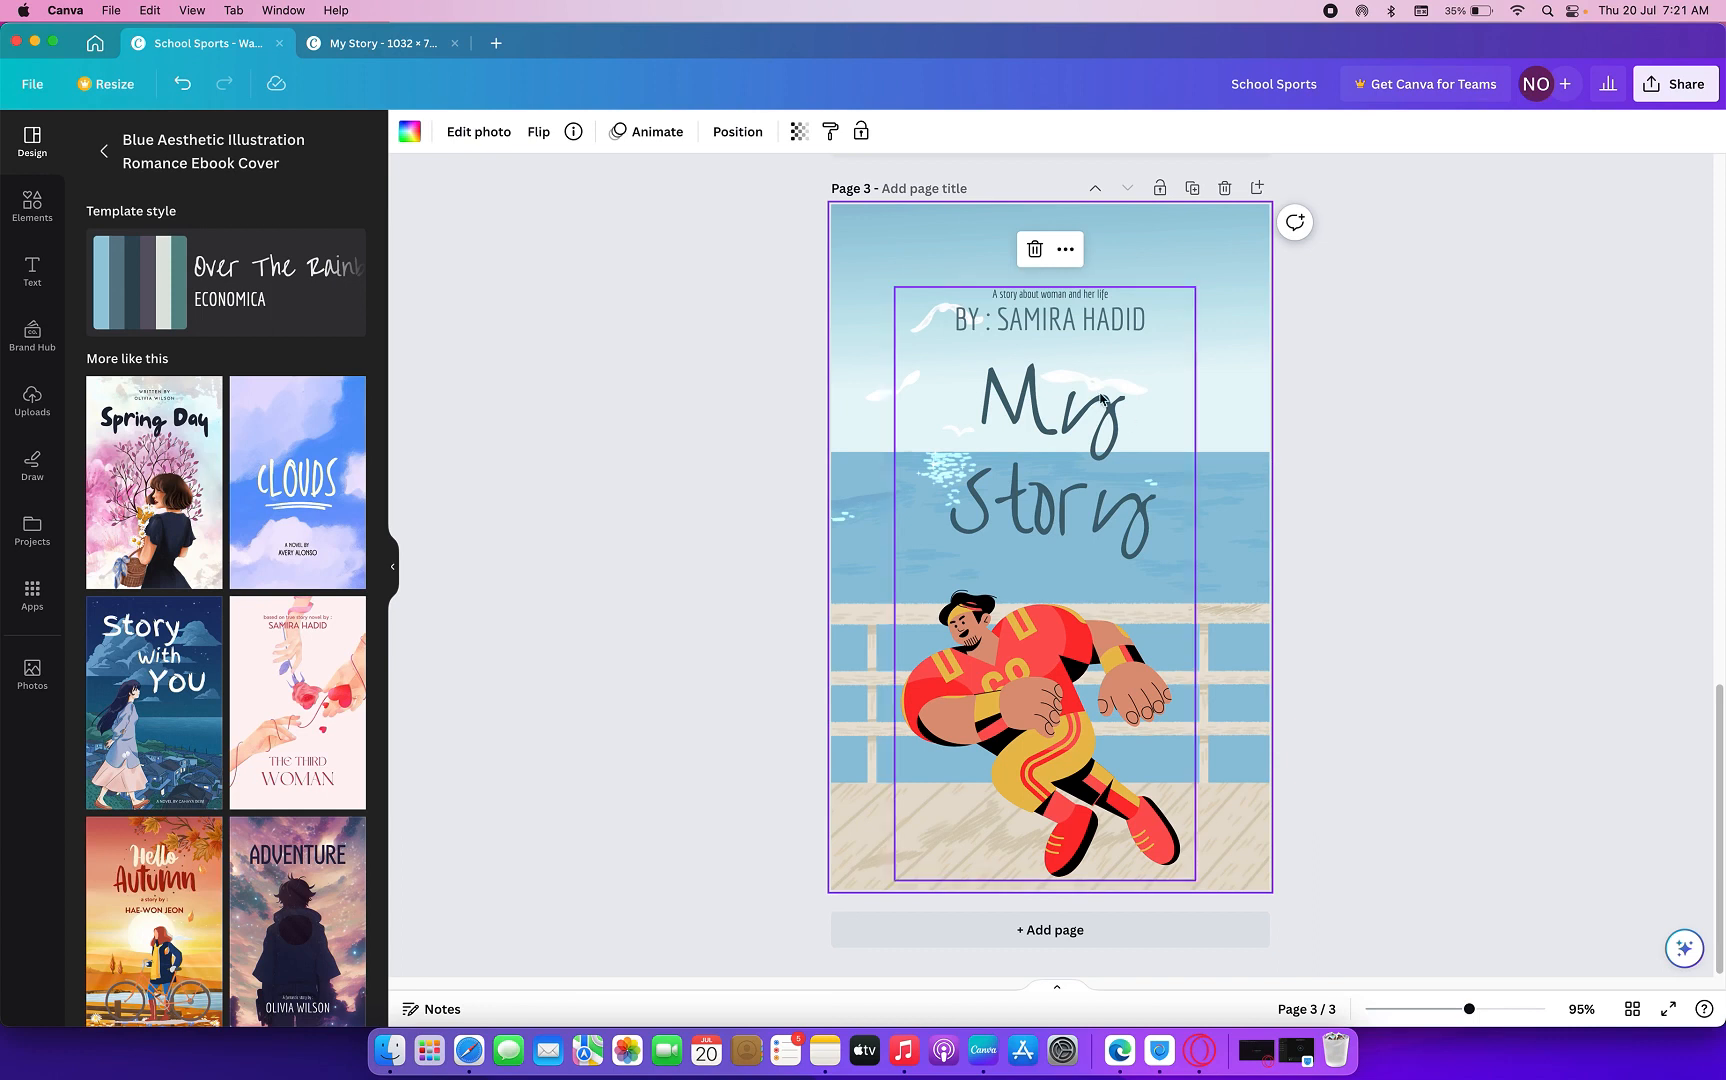
{"action": "scroll", "coordinate": [1112, 488], "scroll_direction": "up", "scroll_amount": 1}
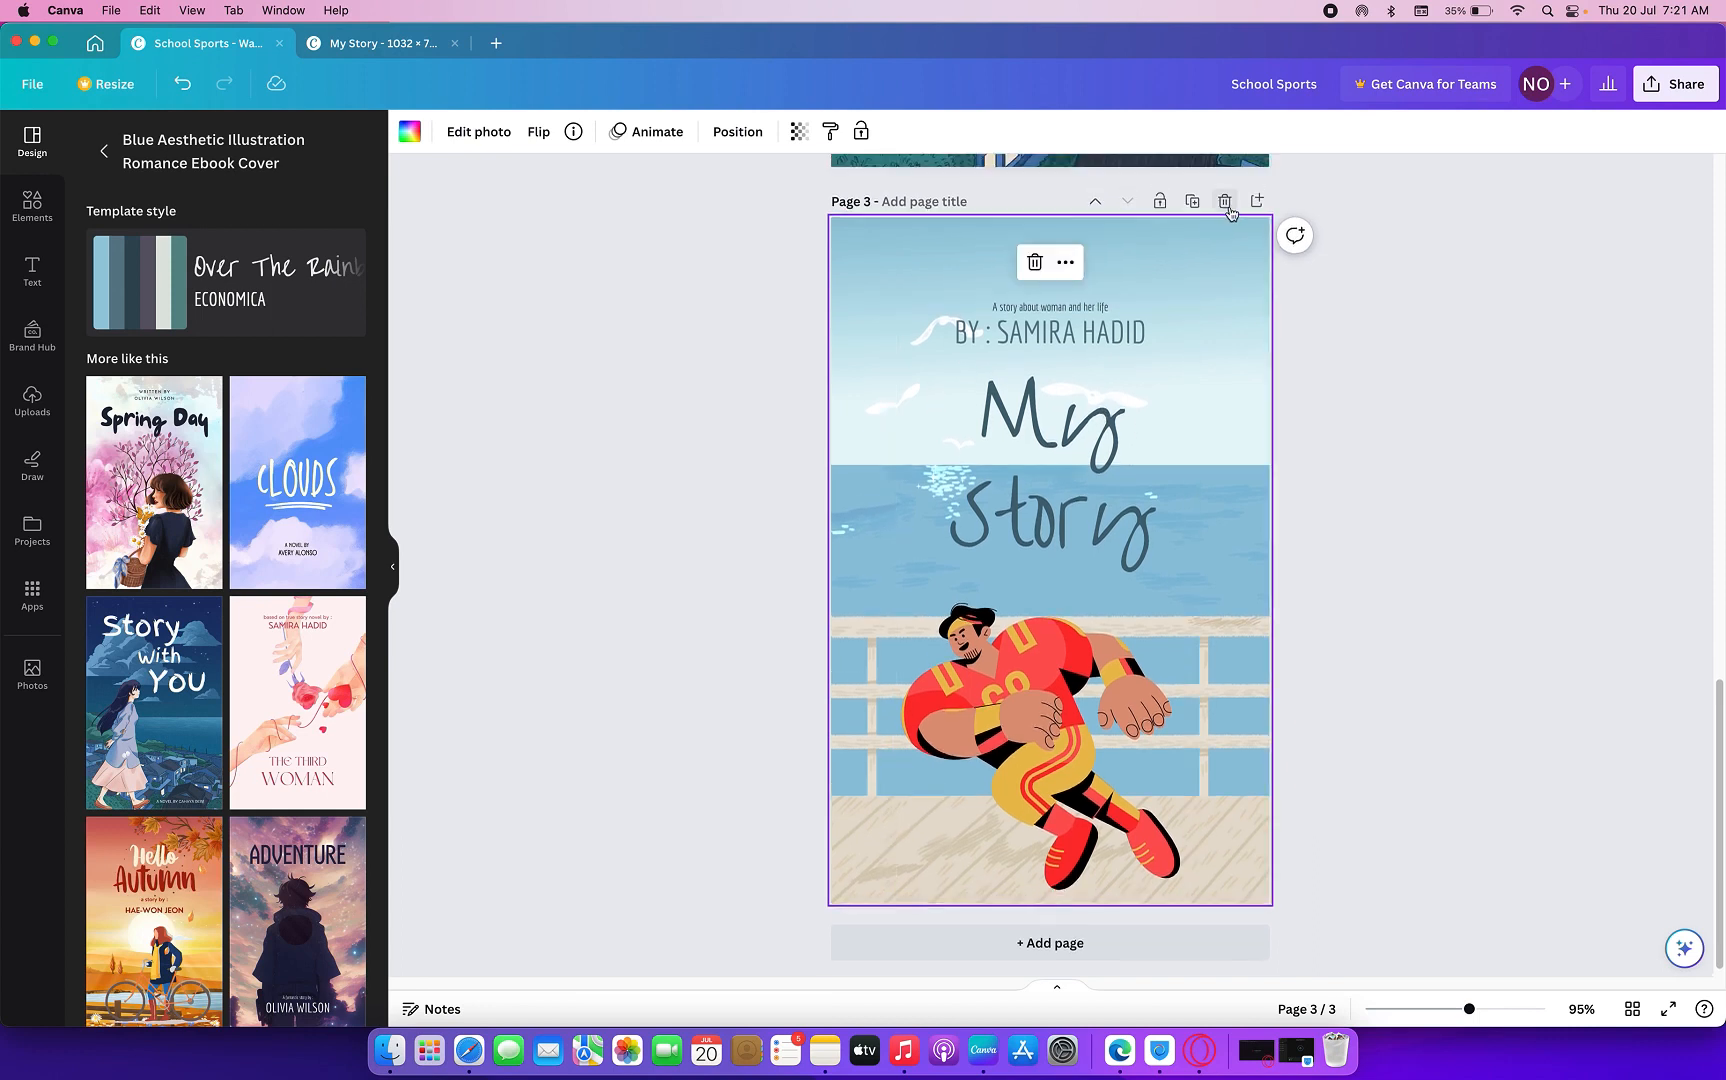
{"action": "scroll", "coordinate": [1231, 214], "scroll_direction": "up", "scroll_amount": 8}
{"action": "scroll", "coordinate": [1230, 225], "scroll_direction": "up", "scroll_amount": 3}
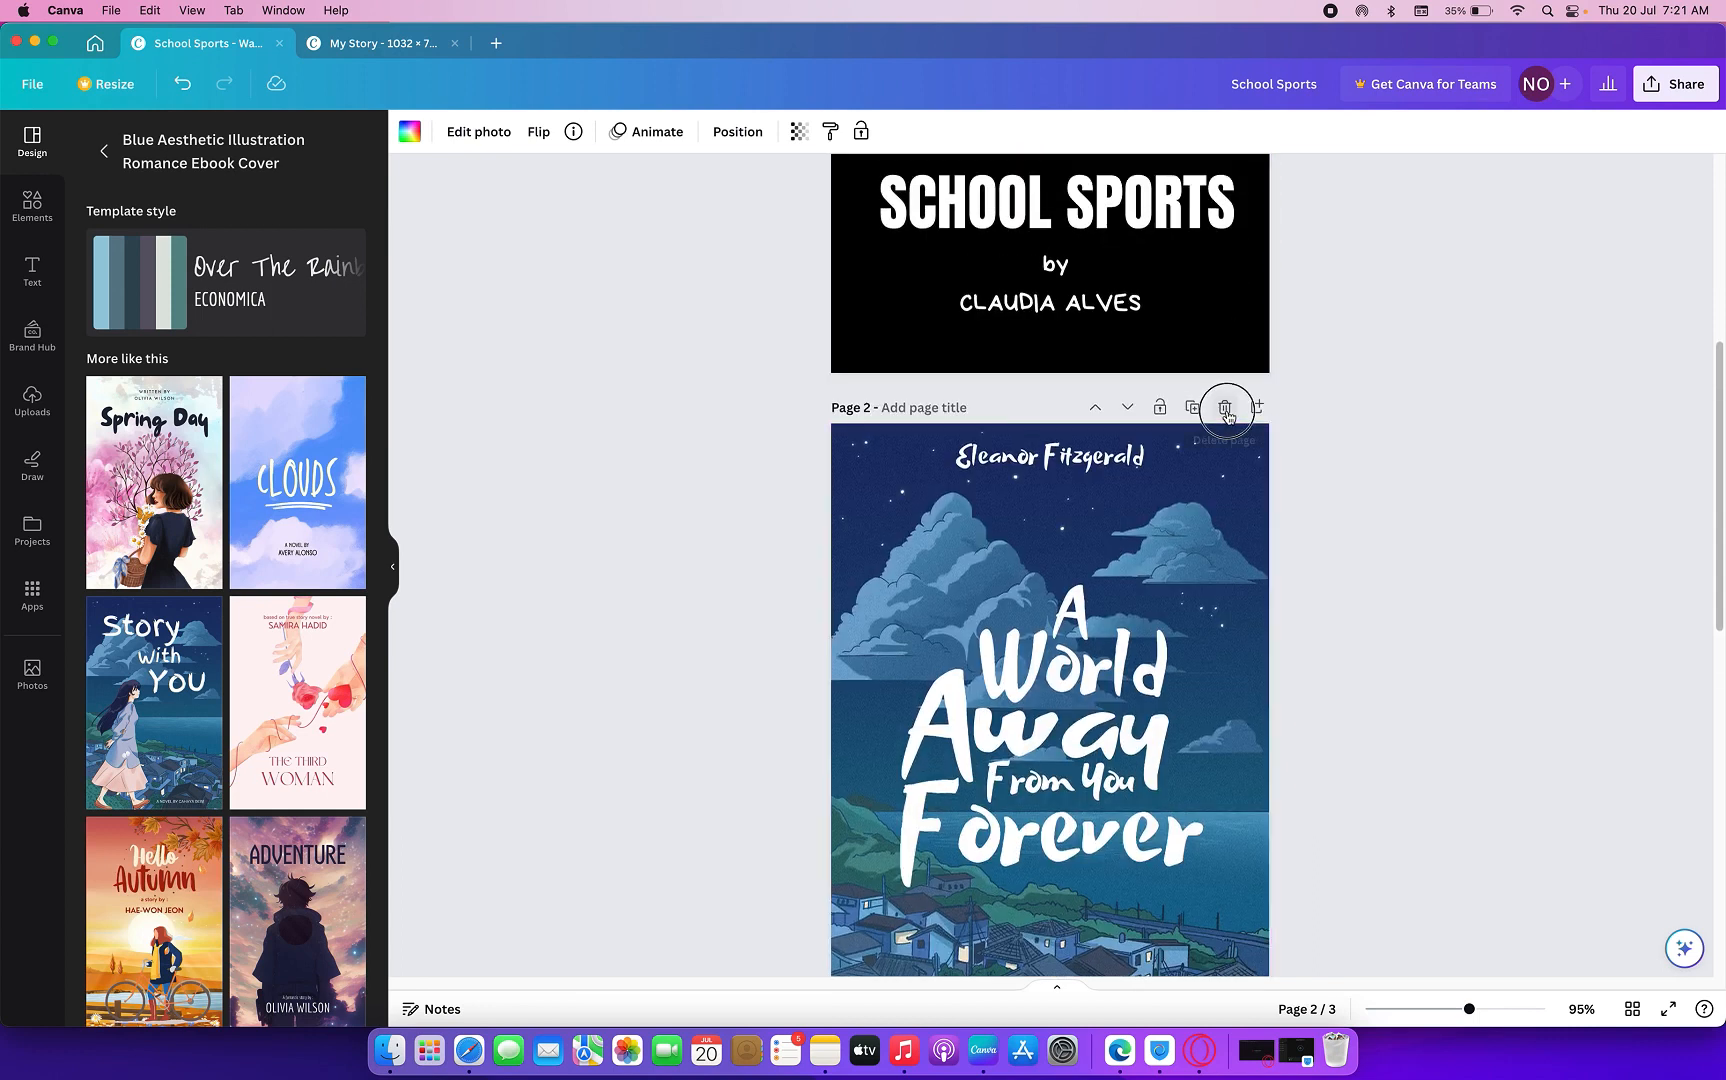
{"action": "left_click", "coordinate": [1225, 407]}
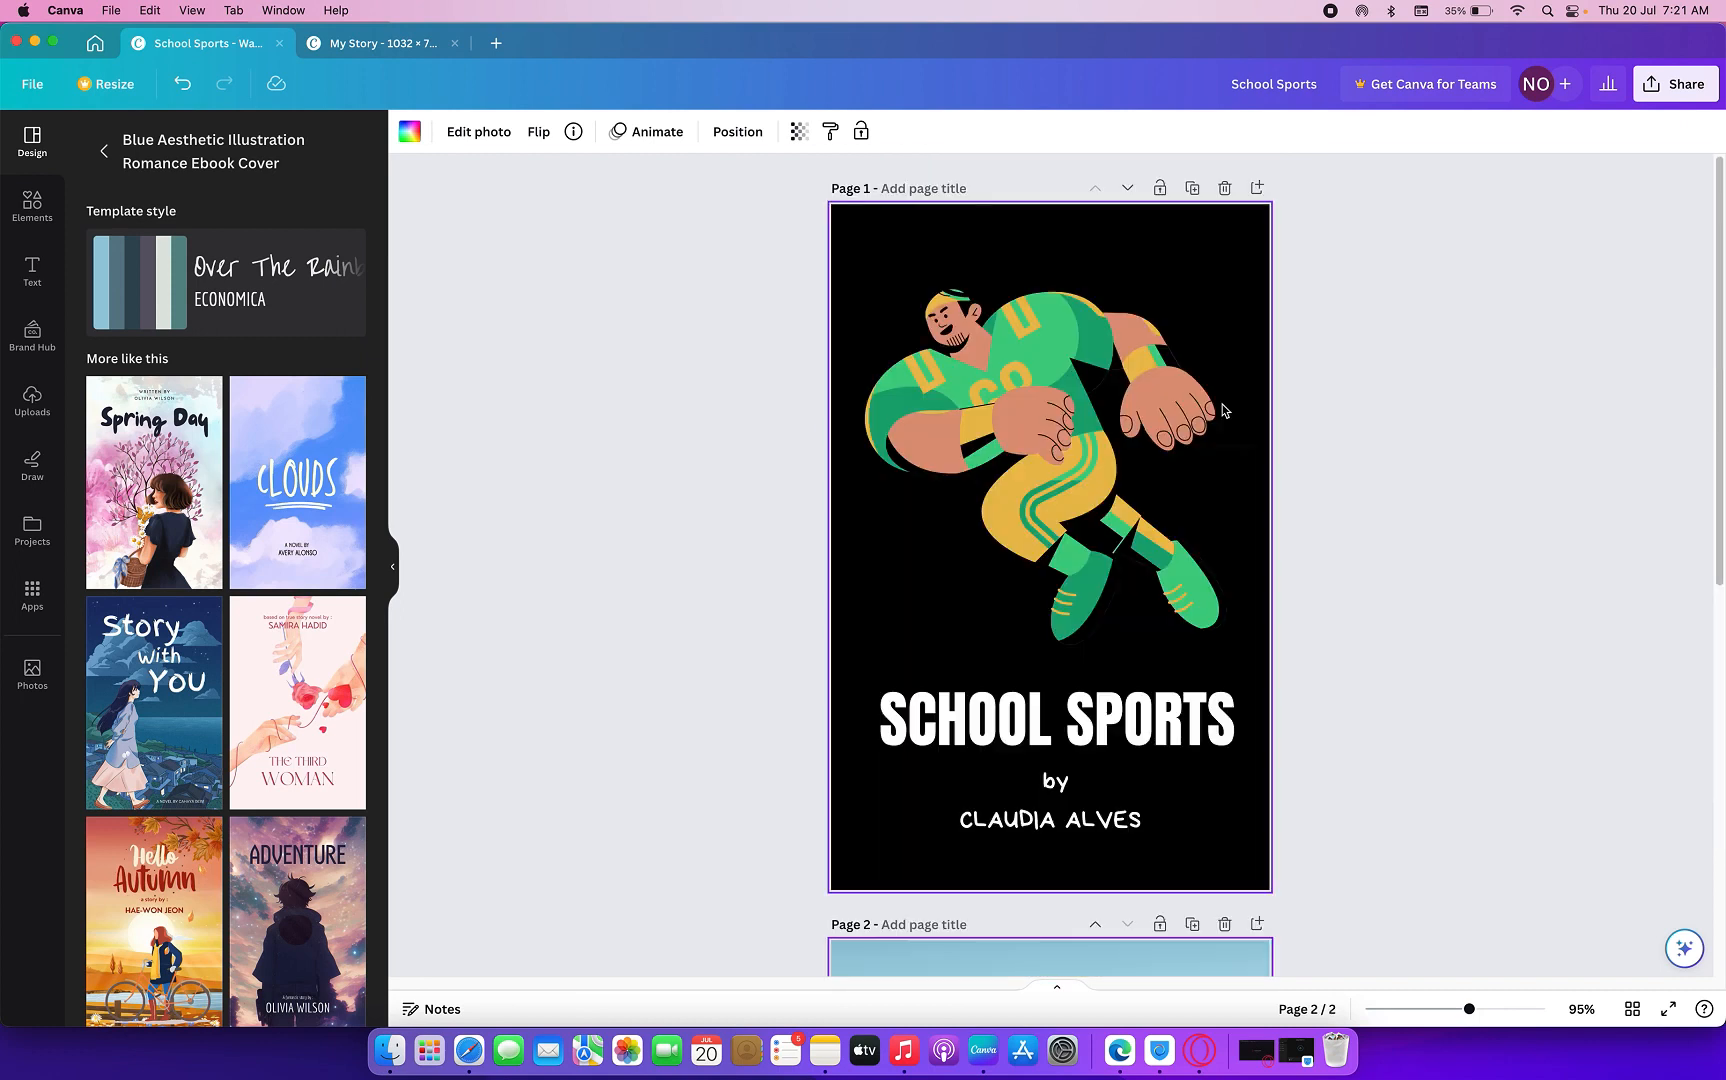
{"action": "left_click", "coordinate": [1223, 192]}
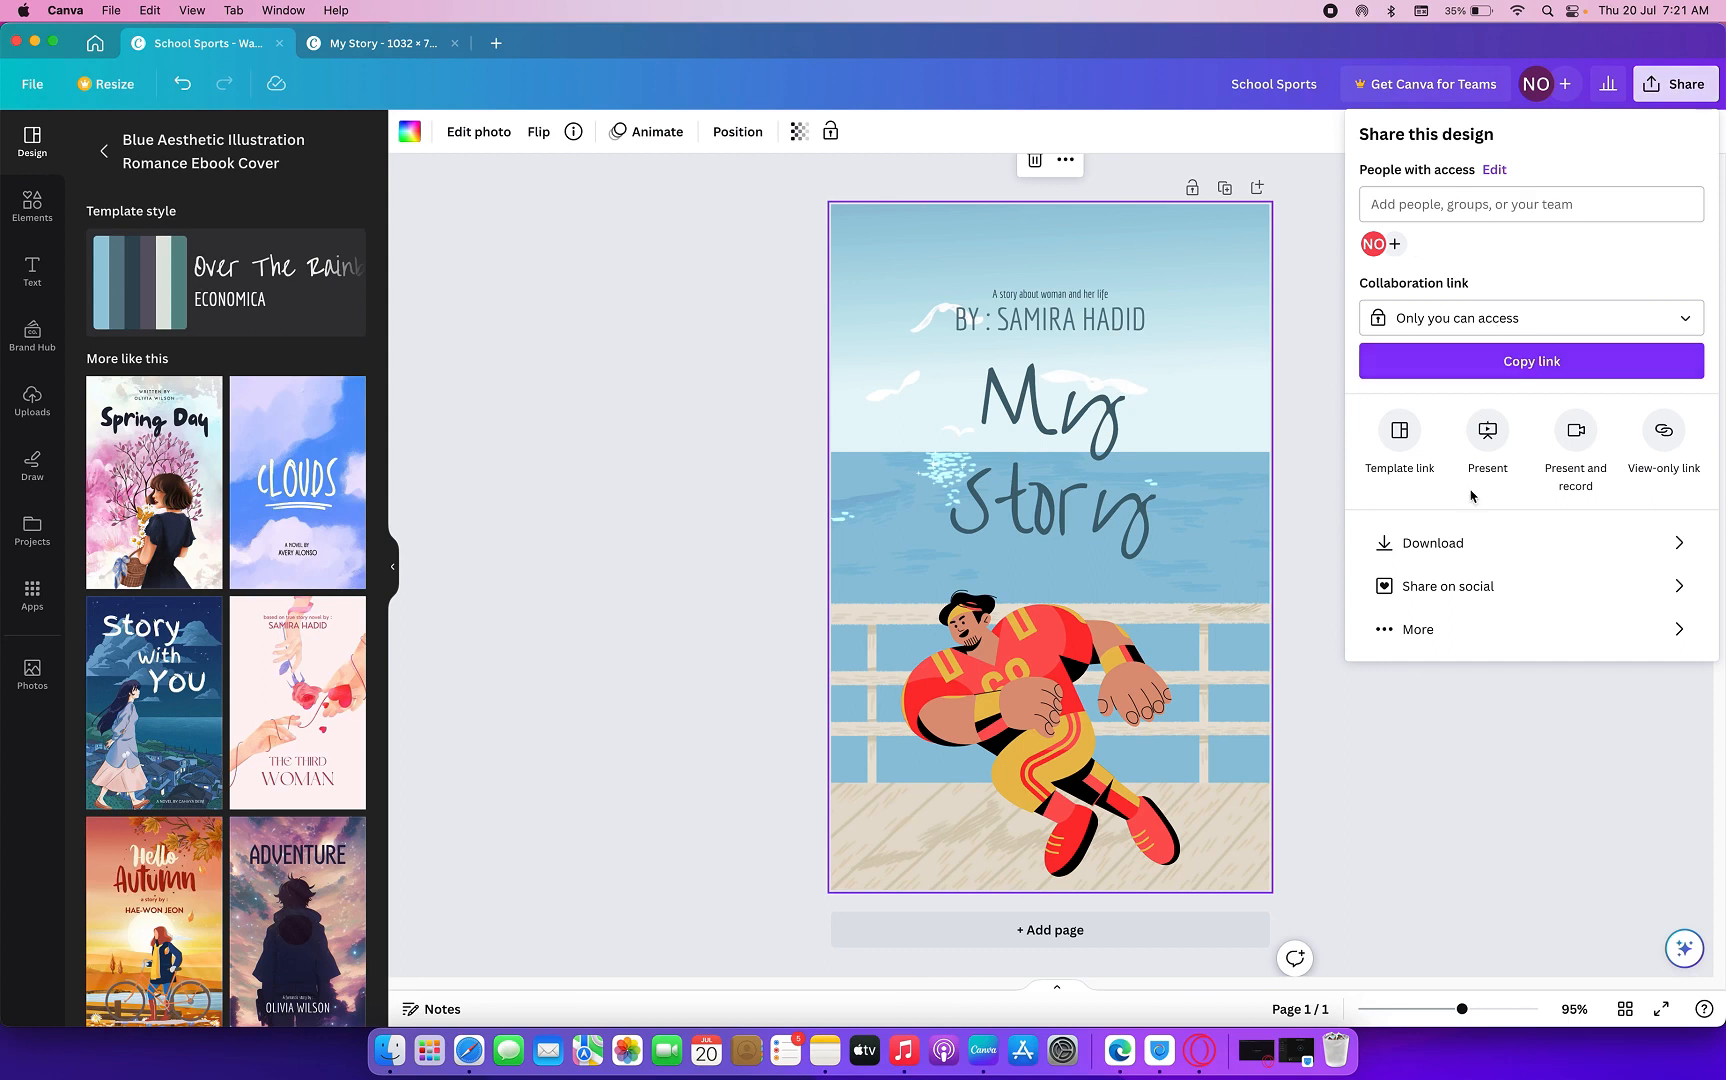
- Download the front cover as a JPG and save it as School Sports.jpg in Downloads
{"action": "left_click", "coordinate": [1456, 541]}
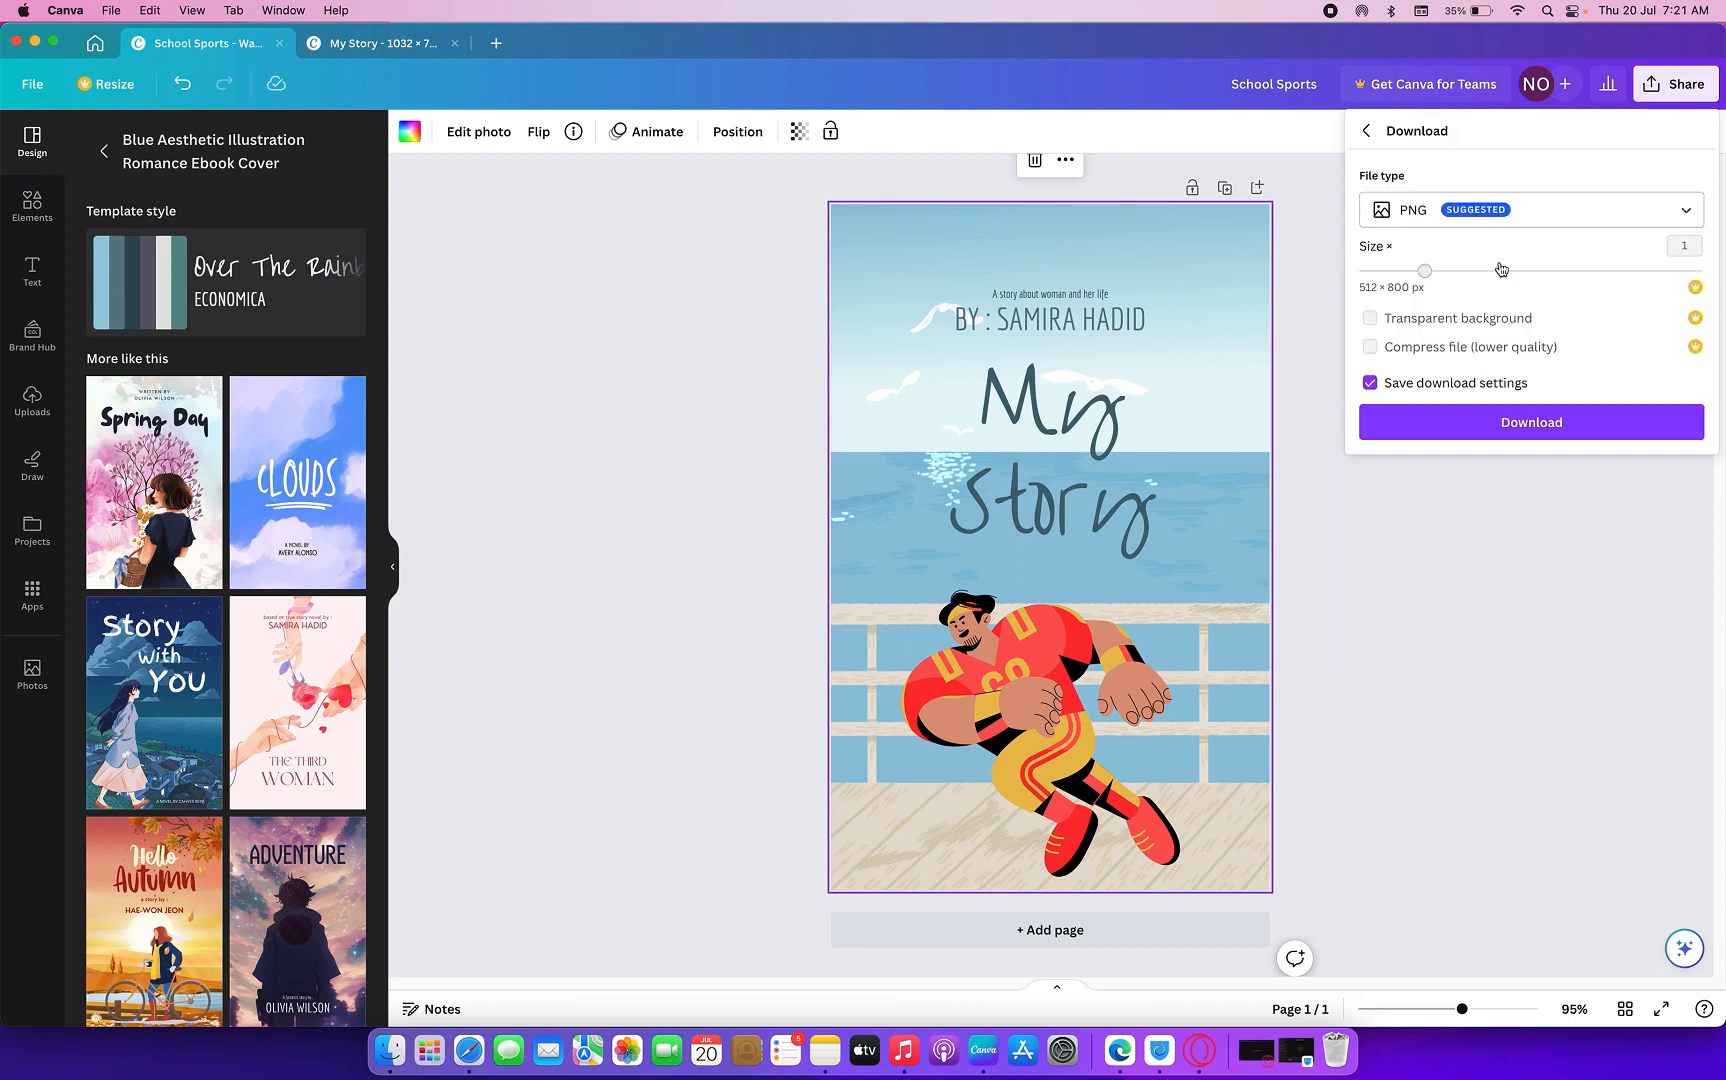
{"action": "left_click", "coordinate": [1527, 220]}
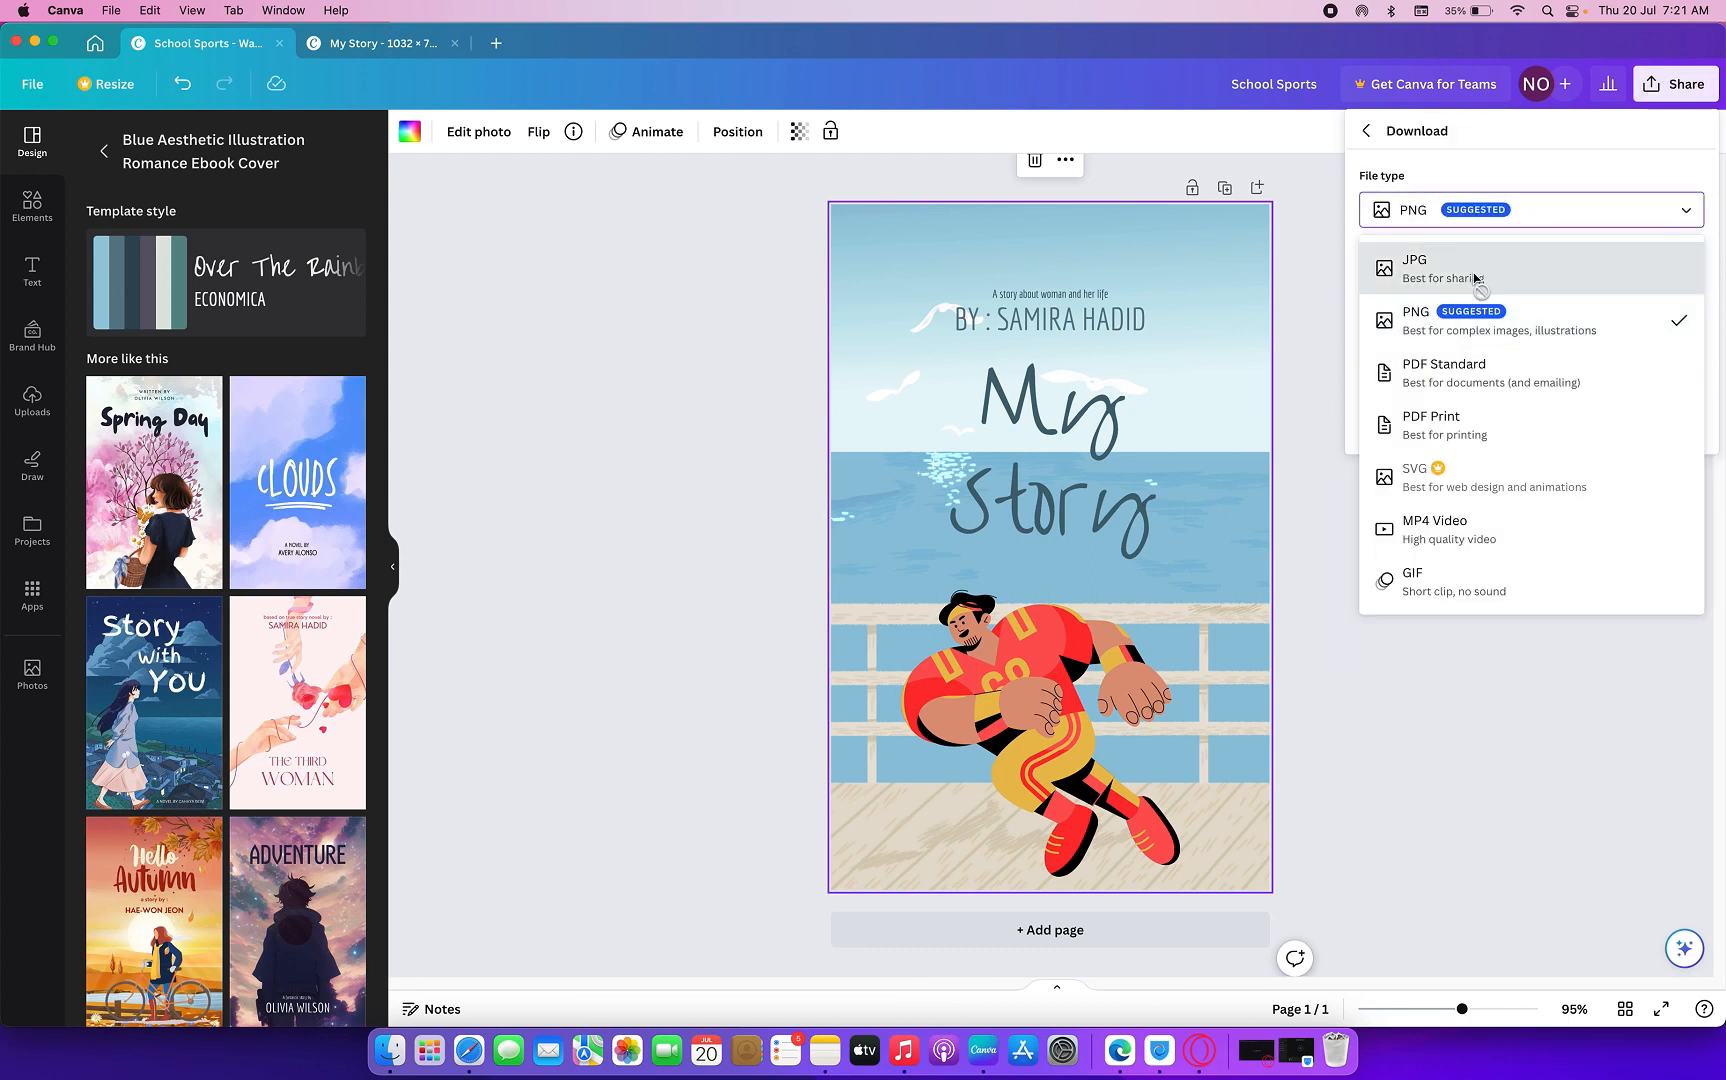
{"action": "left_click", "coordinate": [1473, 280]}
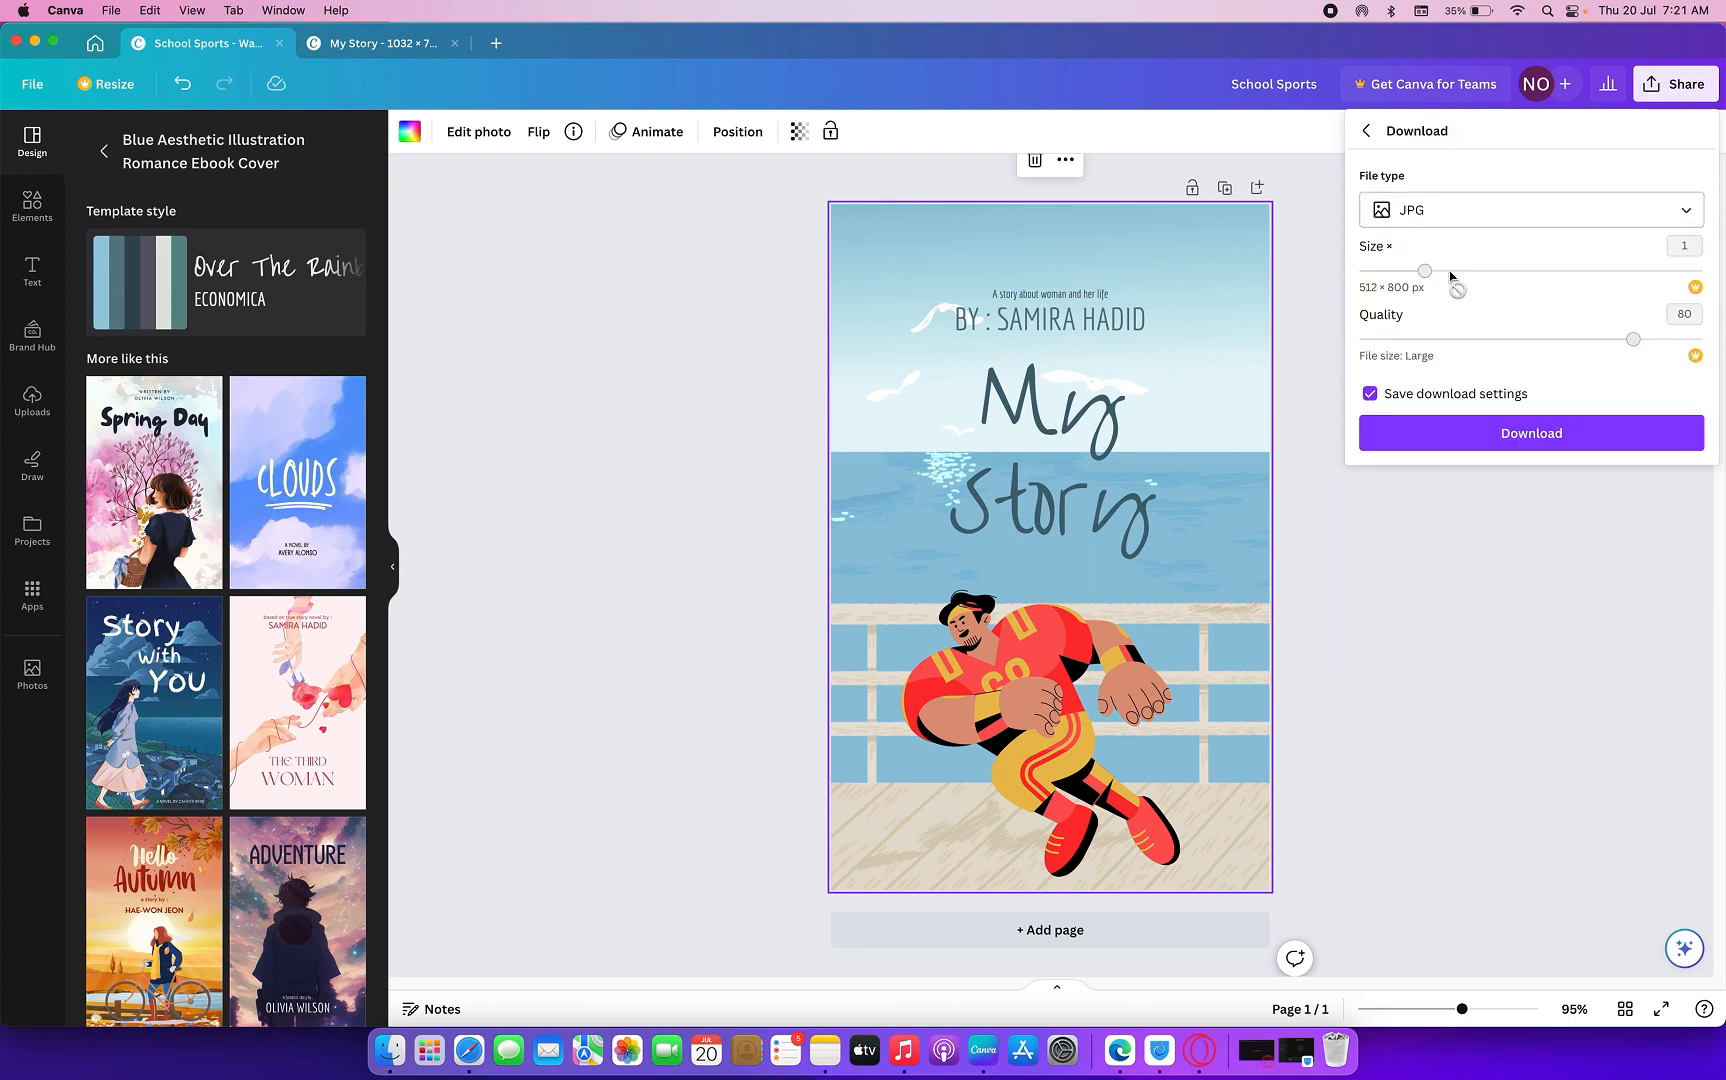
{"action": "left_click", "coordinate": [1550, 435]}
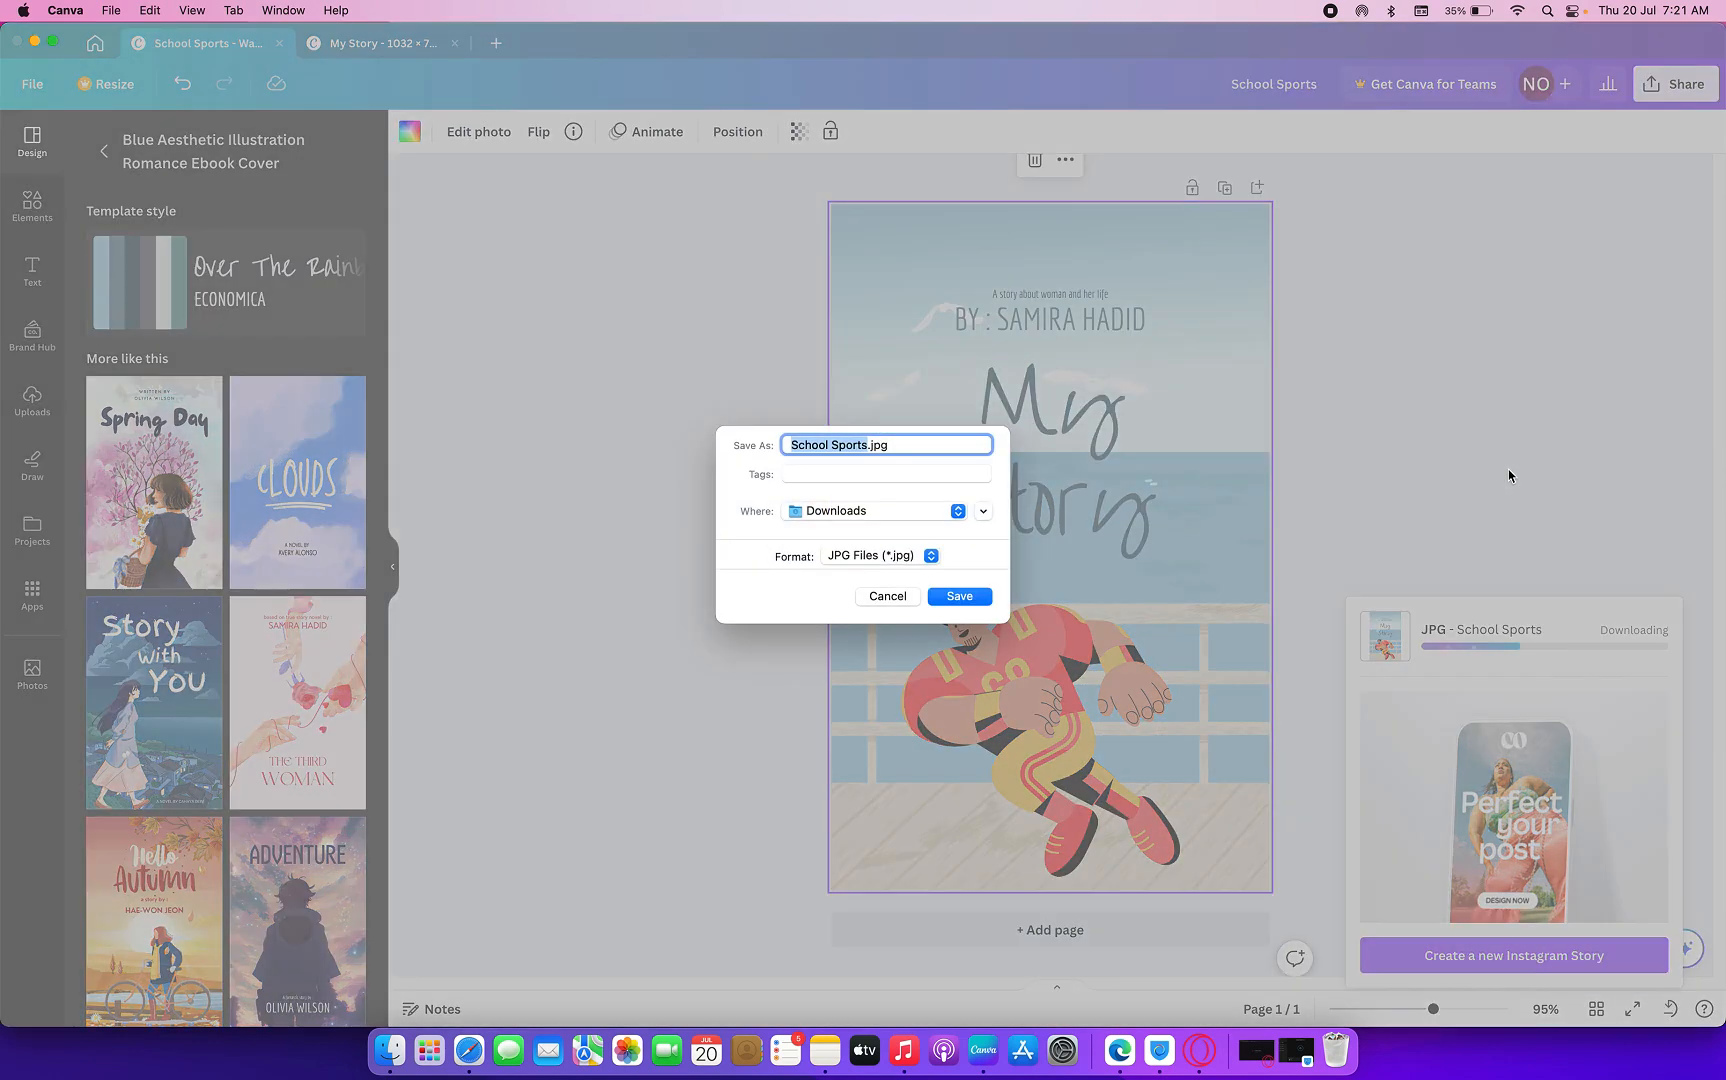
{"action": "left_click", "coordinate": [951, 600]}
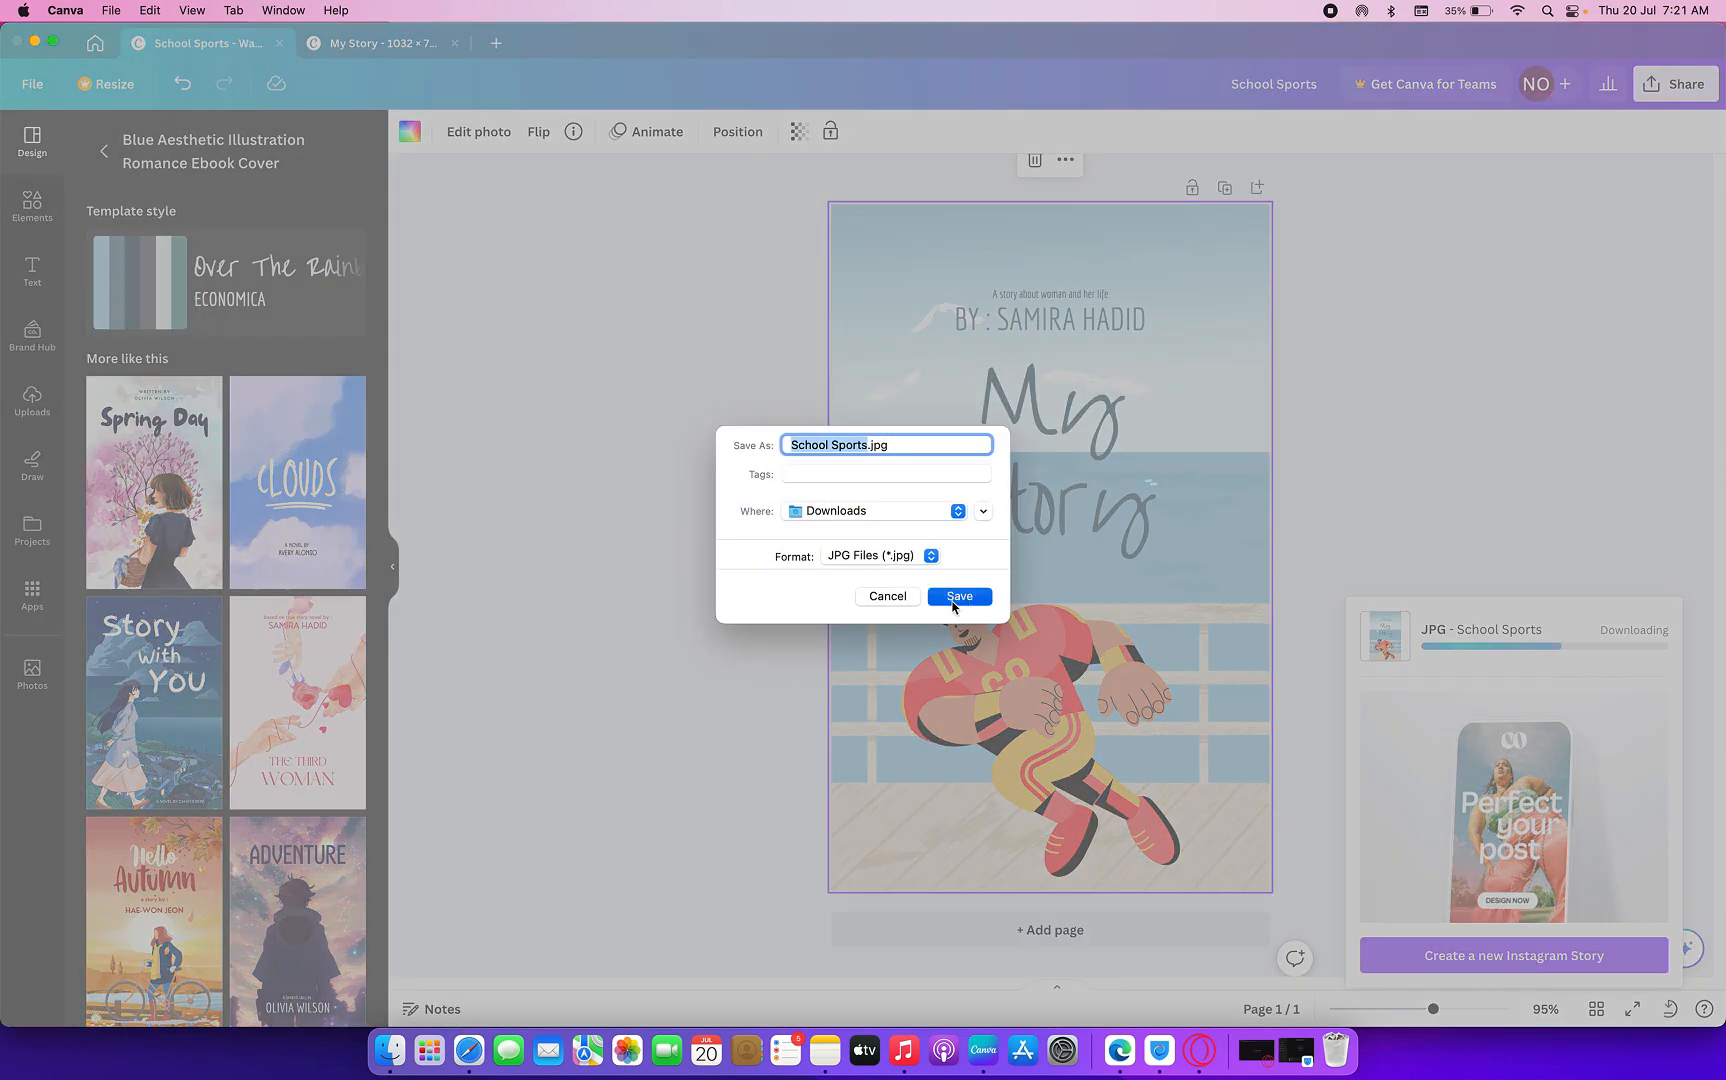